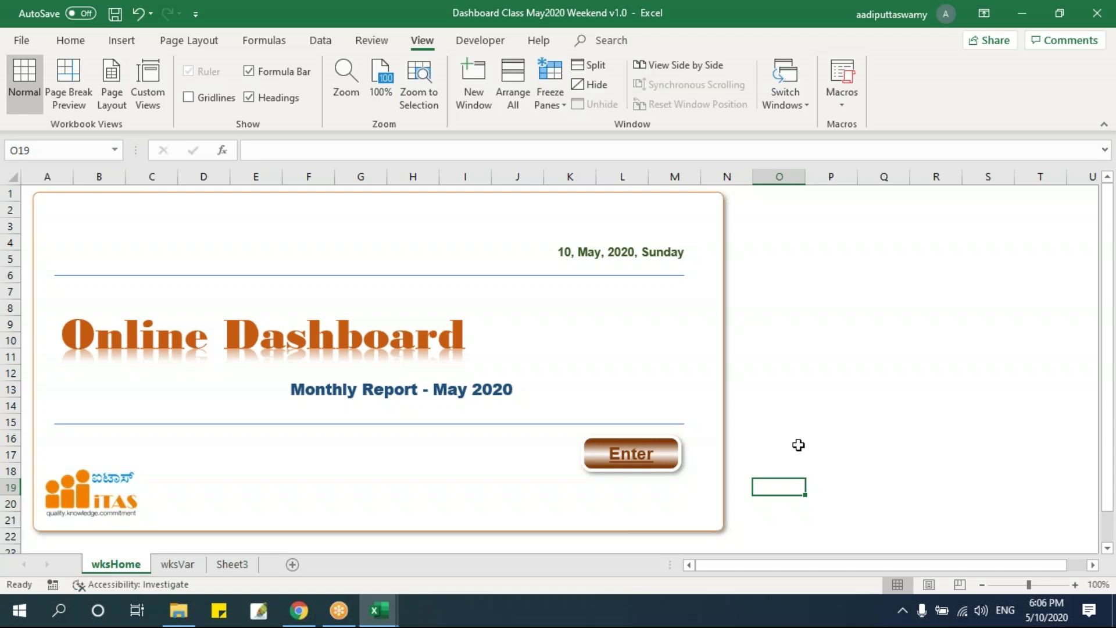
{"action": "left_click", "coordinate": [241, 568]}
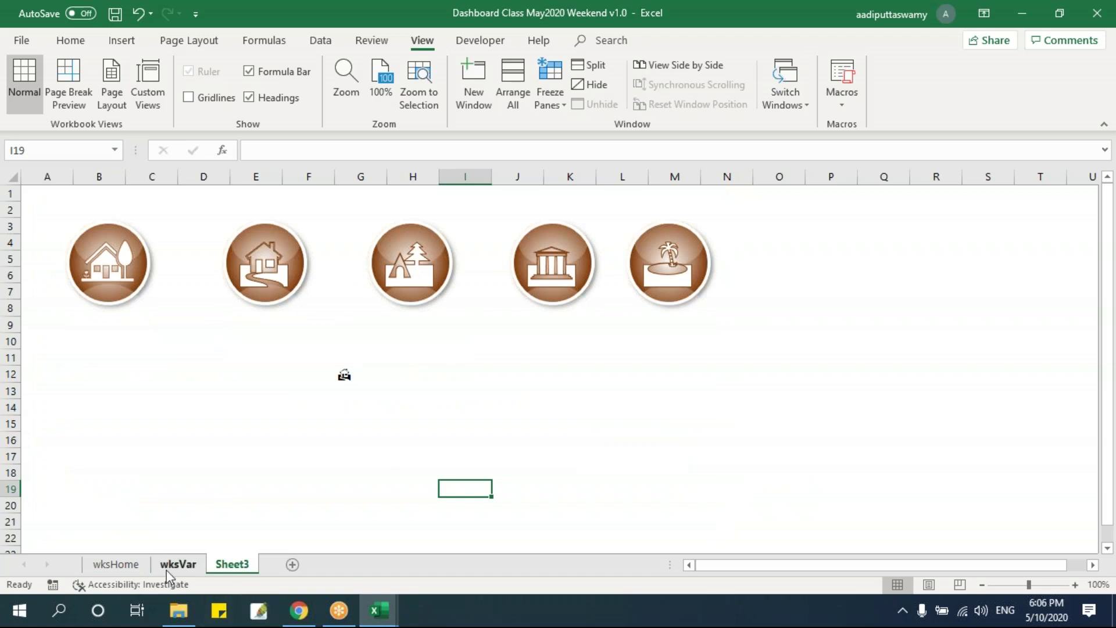
{"action": "left_click", "coordinate": [139, 565]}
{"action": "left_click", "coordinate": [882, 397]}
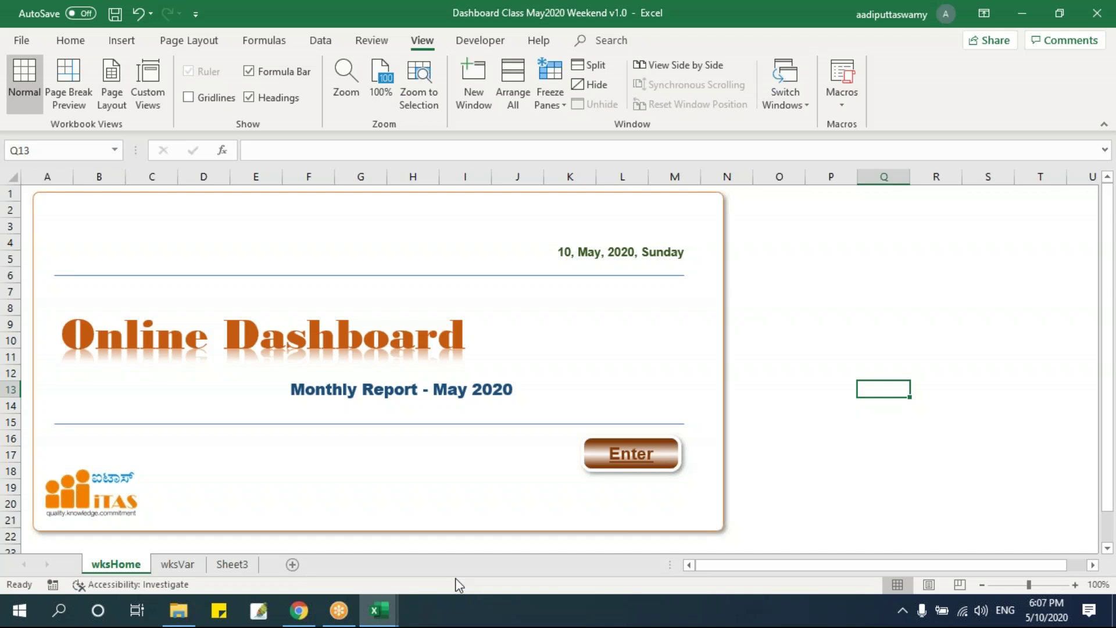
Add three blank worksheets between wksHome and wksVar.
{"action": "left_click", "coordinate": [292, 564]}
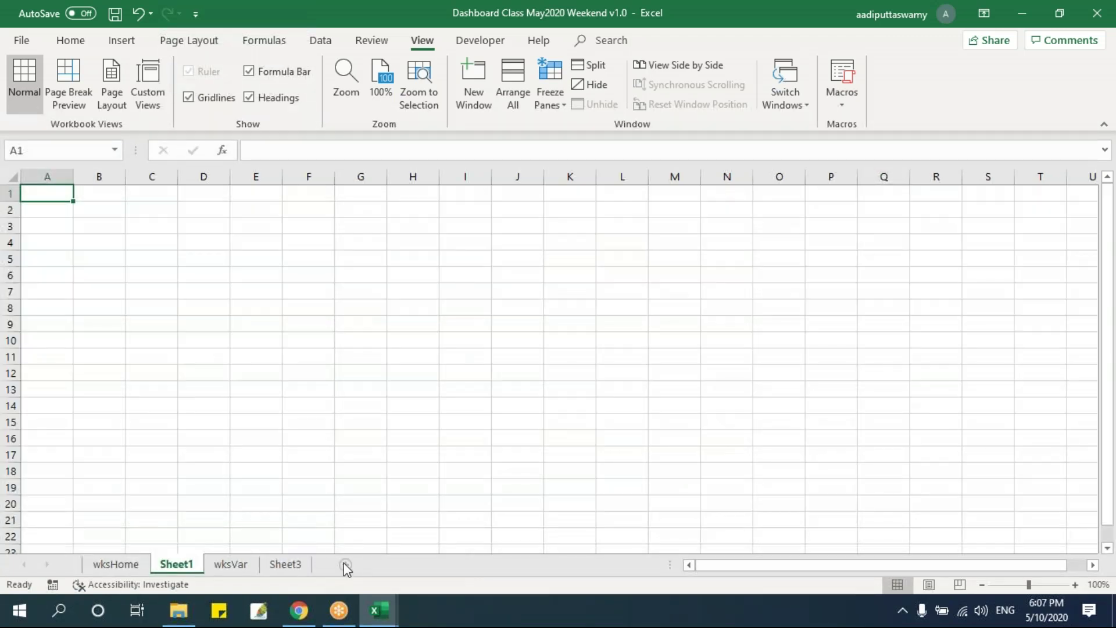
{"action": "left_click", "coordinate": [346, 564]}
{"action": "left_click", "coordinate": [397, 564]}
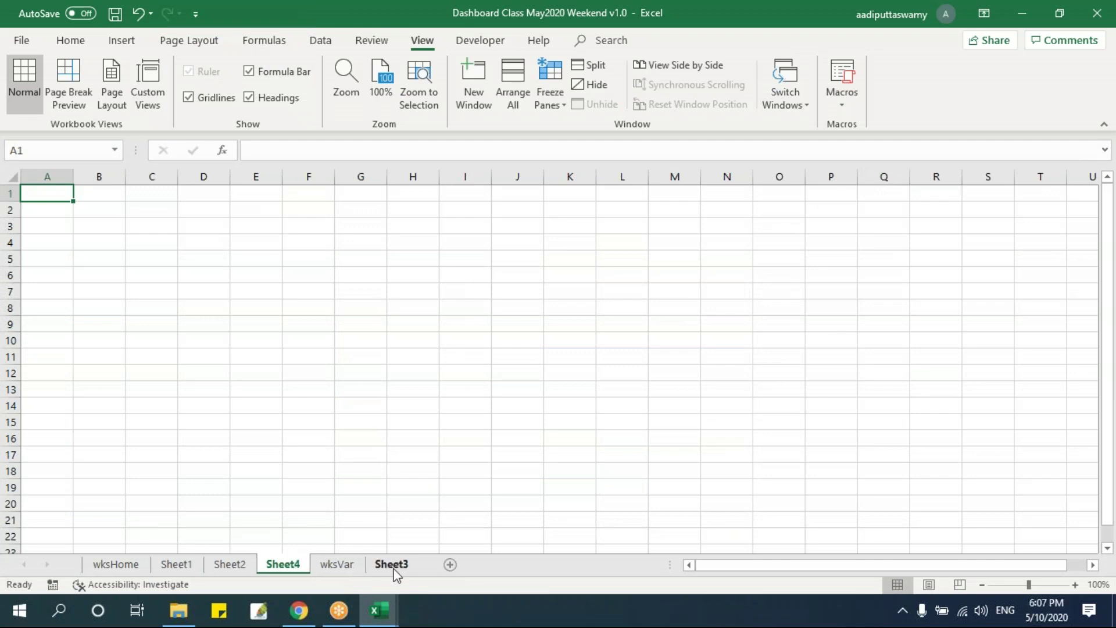
{"action": "left_click", "coordinate": [180, 571]}
{"action": "left_click", "coordinate": [231, 572]}
{"action": "left_click", "coordinate": [280, 565]}
Draw a rectangle about 0.78" high and 12.92" wide on Sheet1, spanning columns A to T across rows 1 to 4.
{"action": "left_click", "coordinate": [181, 568]}
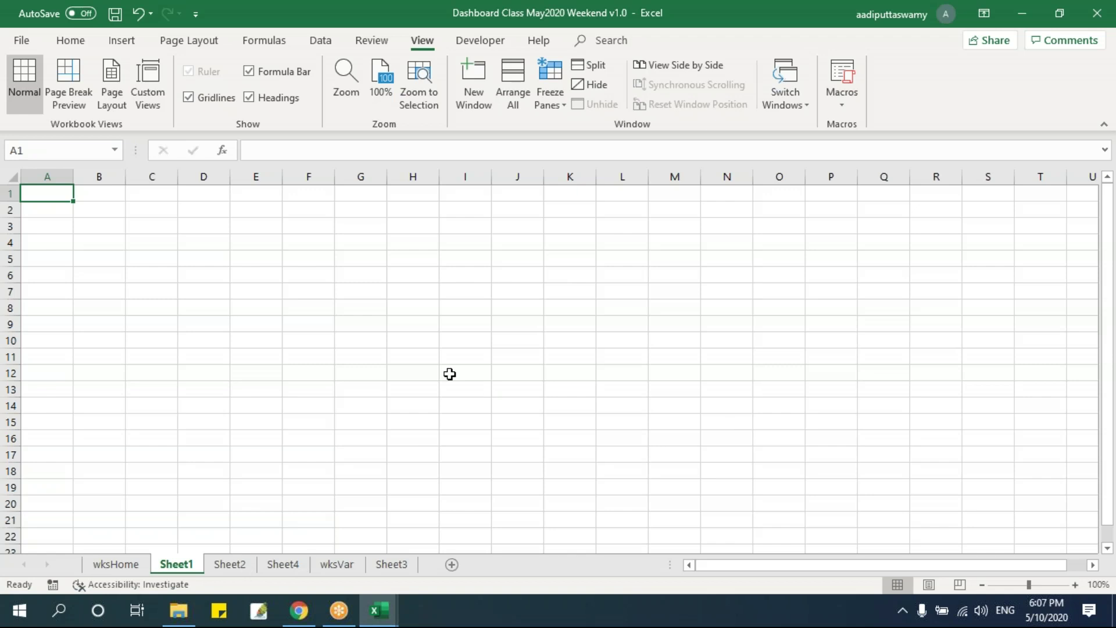
{"action": "left_click", "coordinate": [324, 293]}
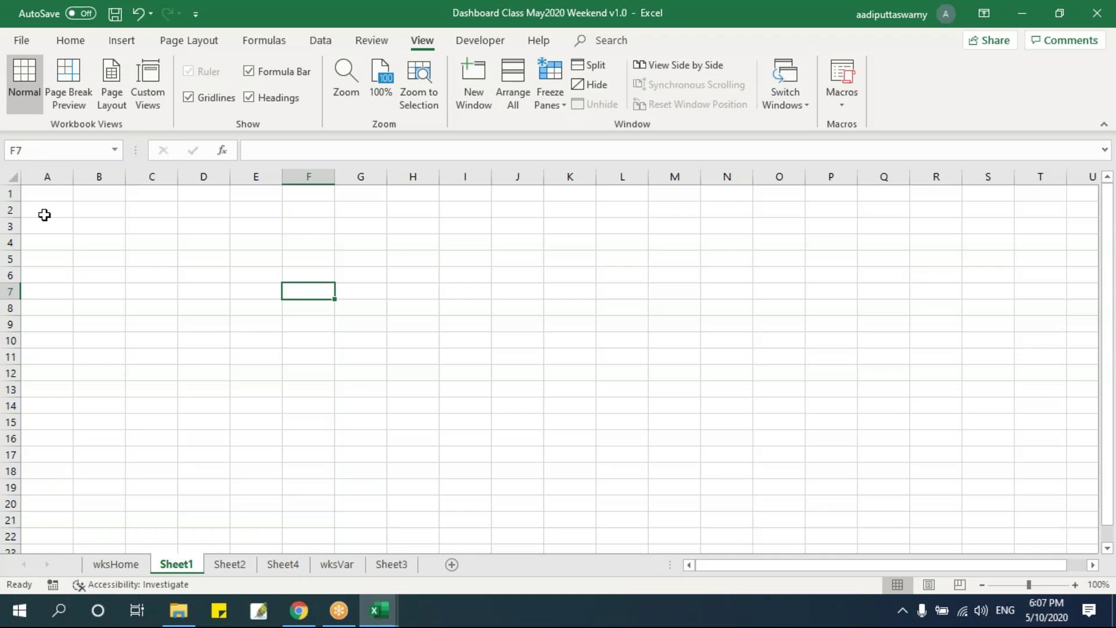
{"action": "left_click", "coordinate": [133, 42]}
{"action": "left_click", "coordinate": [197, 103]}
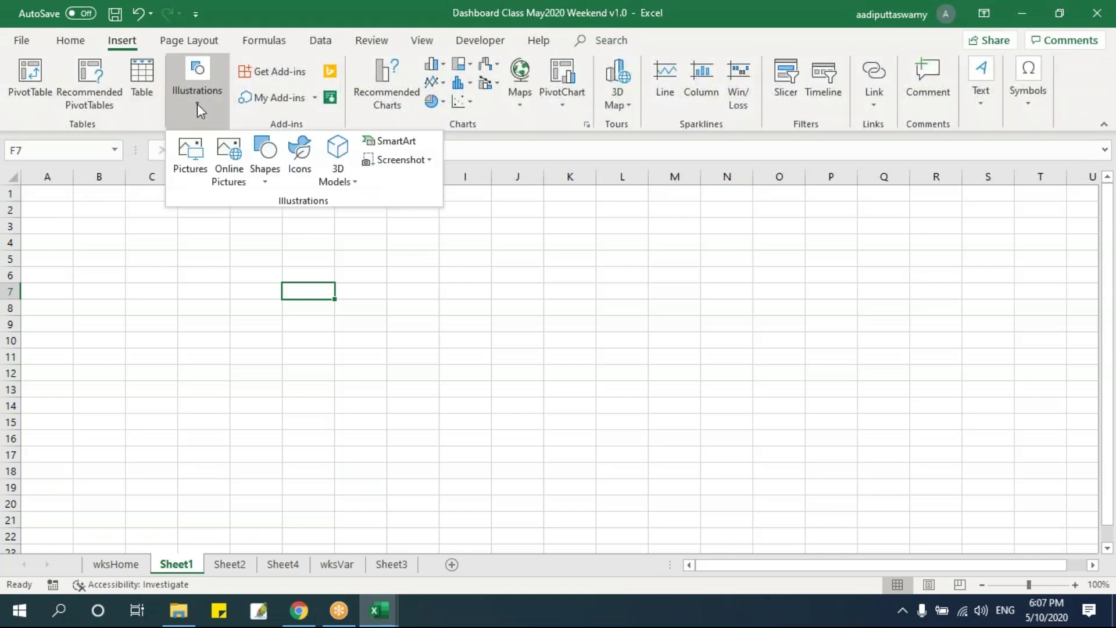
{"action": "left_click", "coordinate": [270, 170]}
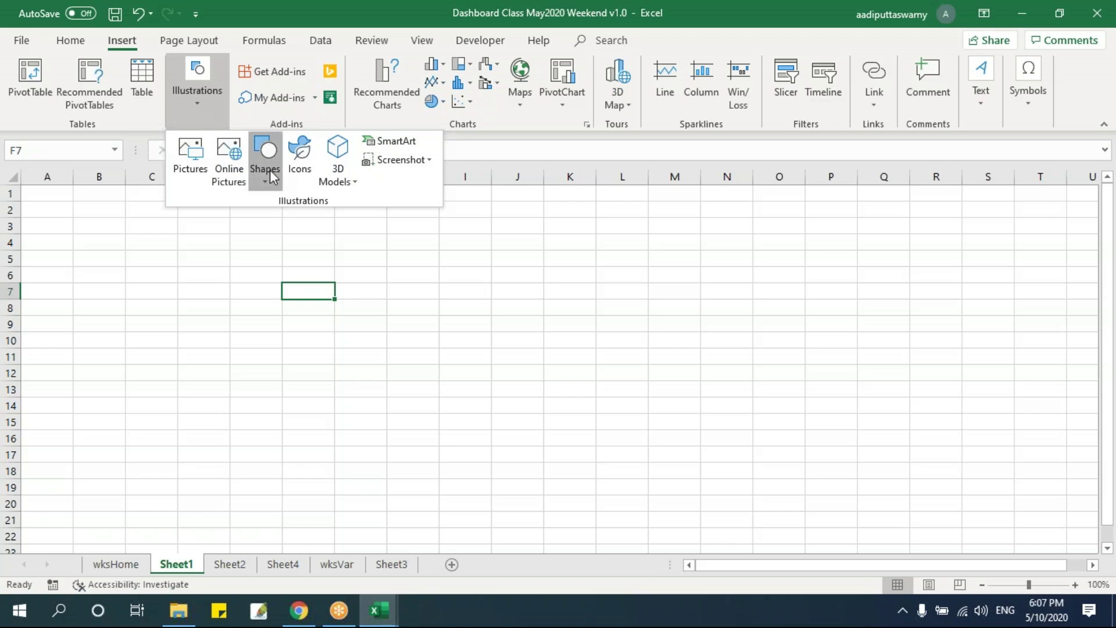
{"action": "left_click", "coordinate": [306, 218]}
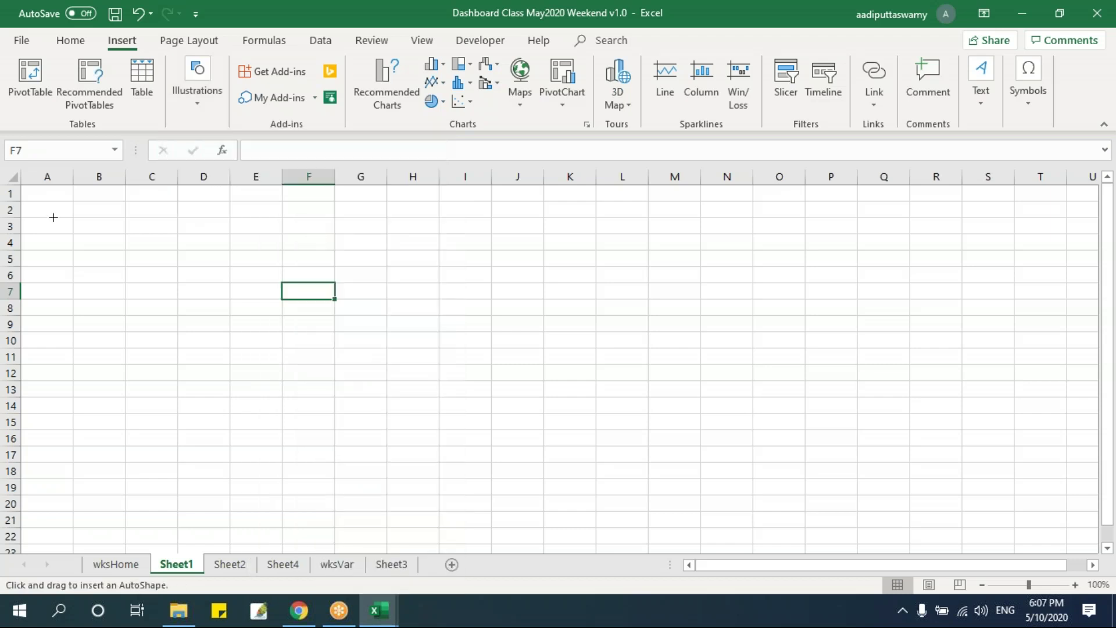
{"action": "left_click_drag", "start_coordinate": [28, 190], "coordinate": [1041, 252]}
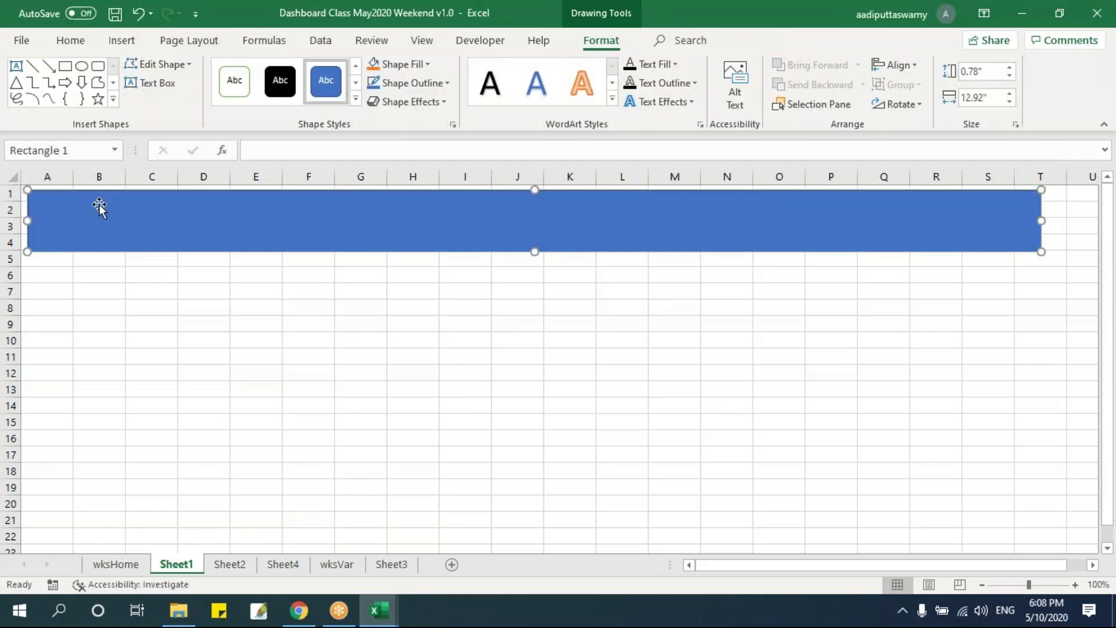
Apply the glossy orange theme style with gradient and shadow to the banner rectangle on Sheet1.
{"action": "left_click", "coordinate": [356, 99]}
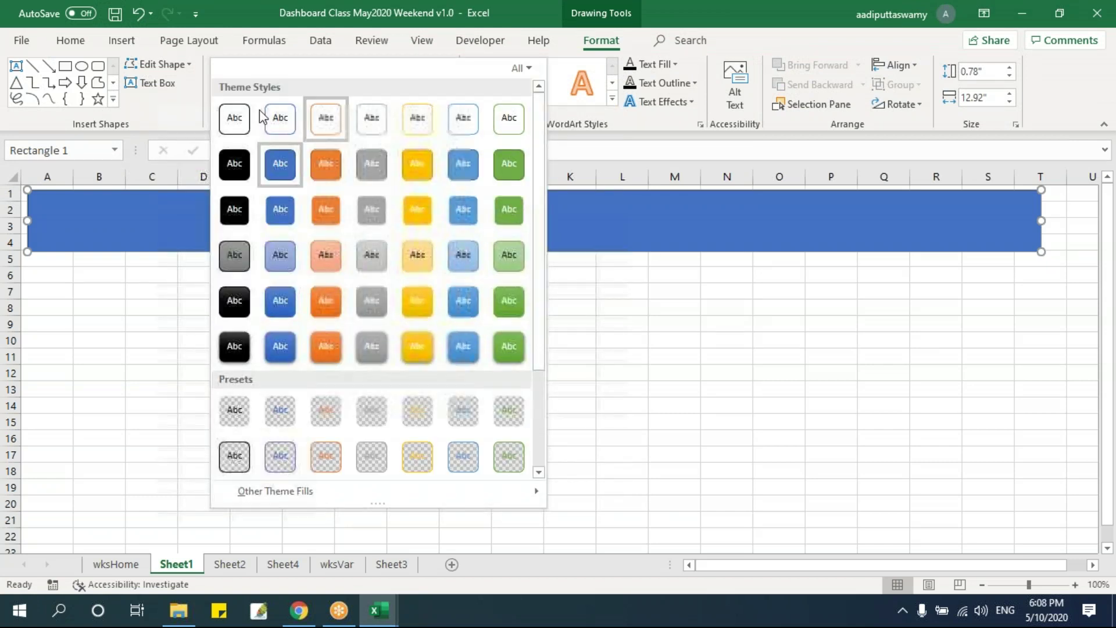
{"action": "left_click", "coordinate": [330, 348]}
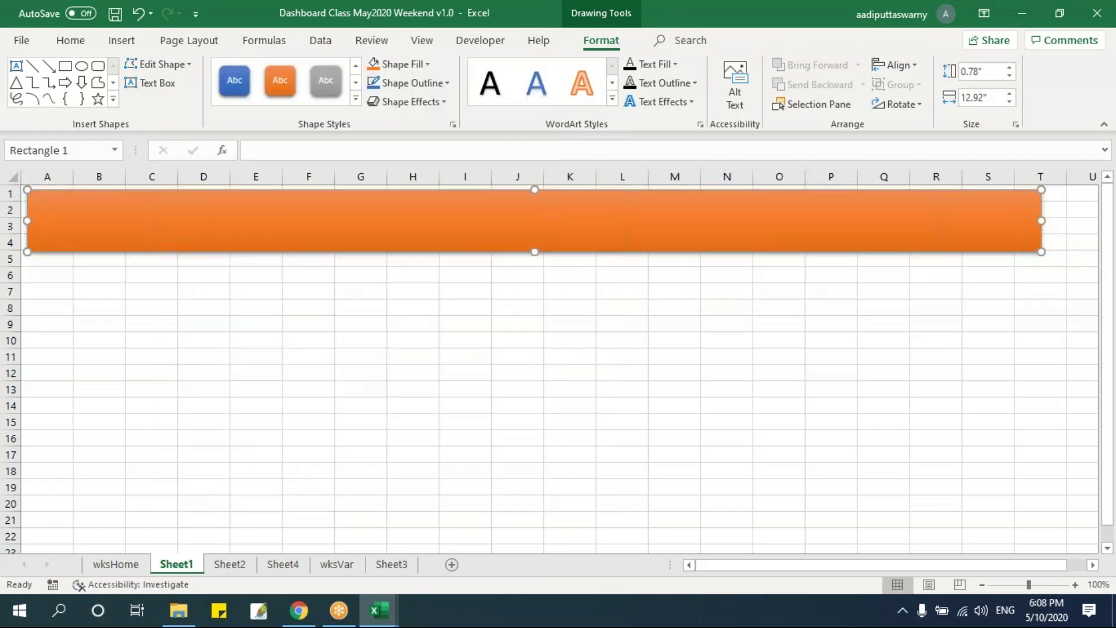
{"action": "left_click", "coordinate": [322, 359]}
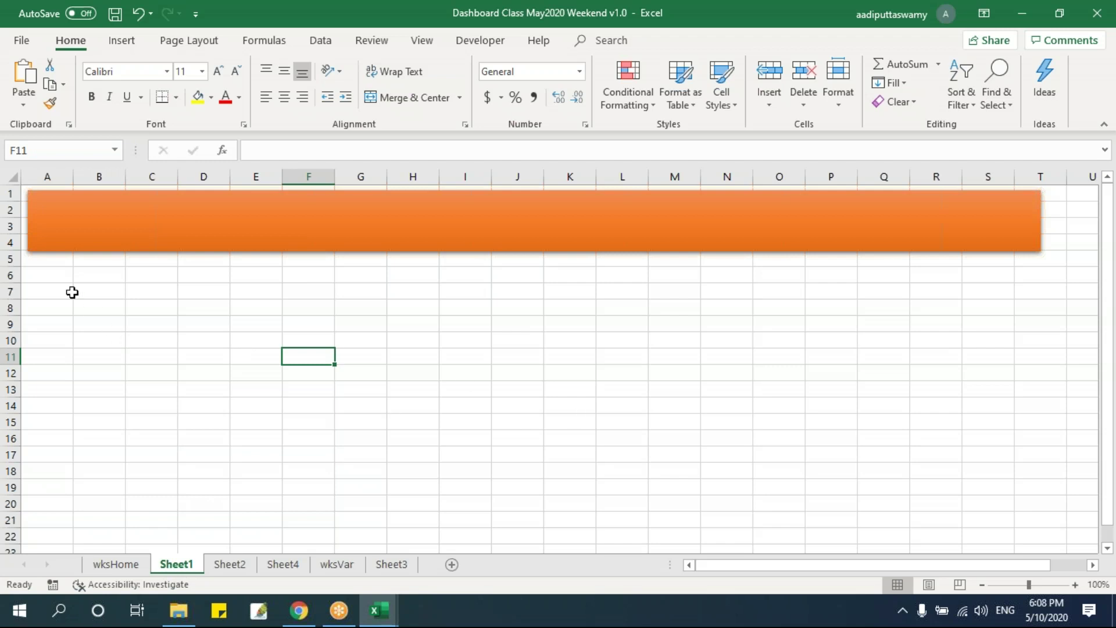
{"action": "left_click_drag", "start_coordinate": [62, 281], "coordinate": [146, 307]}
{"action": "left_click_drag", "start_coordinate": [350, 340], "coordinate": [961, 486]}
{"action": "left_click", "coordinate": [727, 437]}
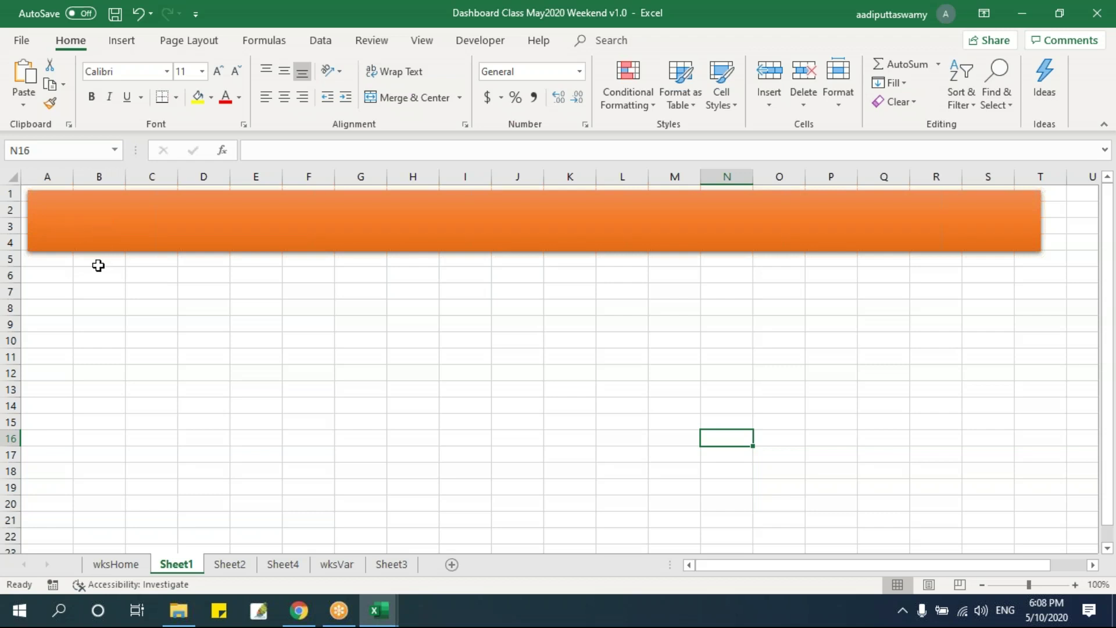
Insert a text box reading "Report 1" and place it at the left end of the orange banner.
{"action": "left_click", "coordinate": [129, 40]}
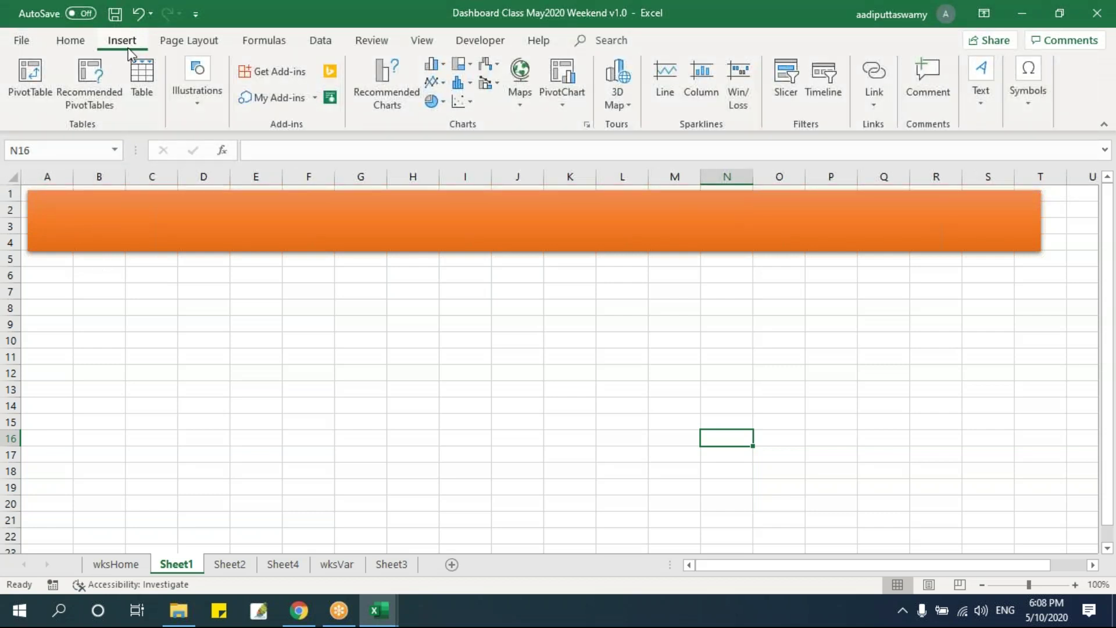
{"action": "left_click", "coordinate": [209, 102]}
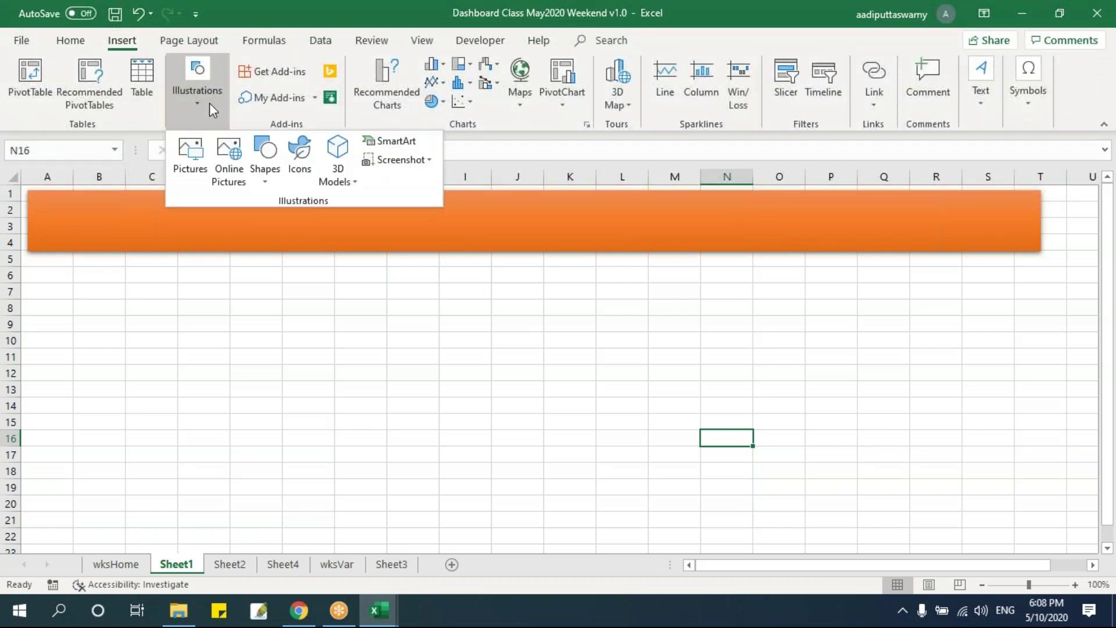
{"action": "left_click", "coordinate": [269, 177]}
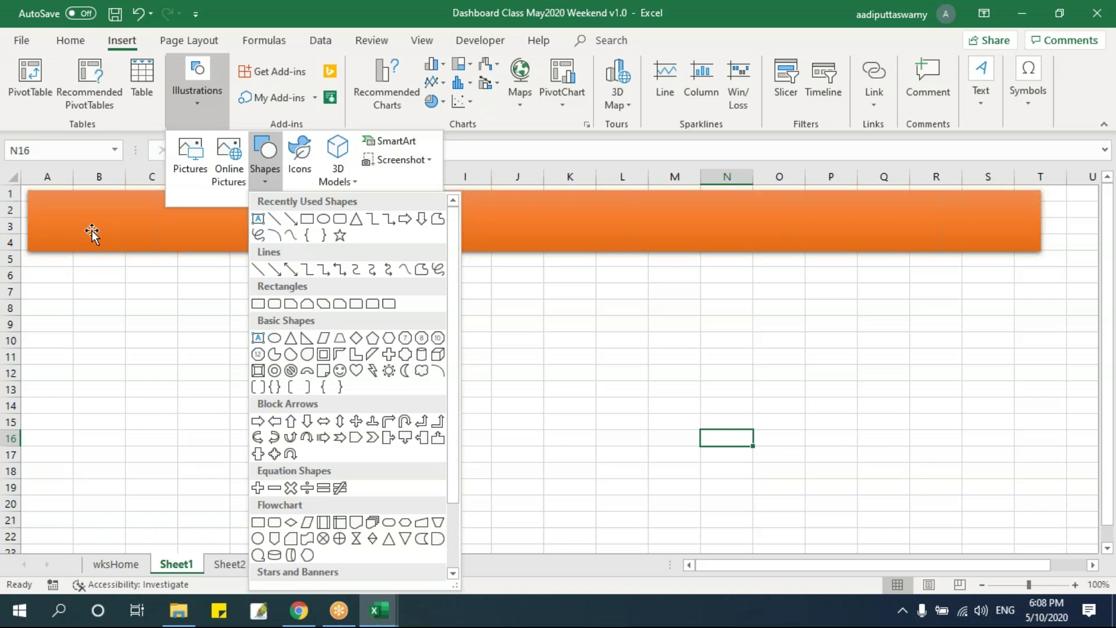
{"action": "key", "text": "Escape"}
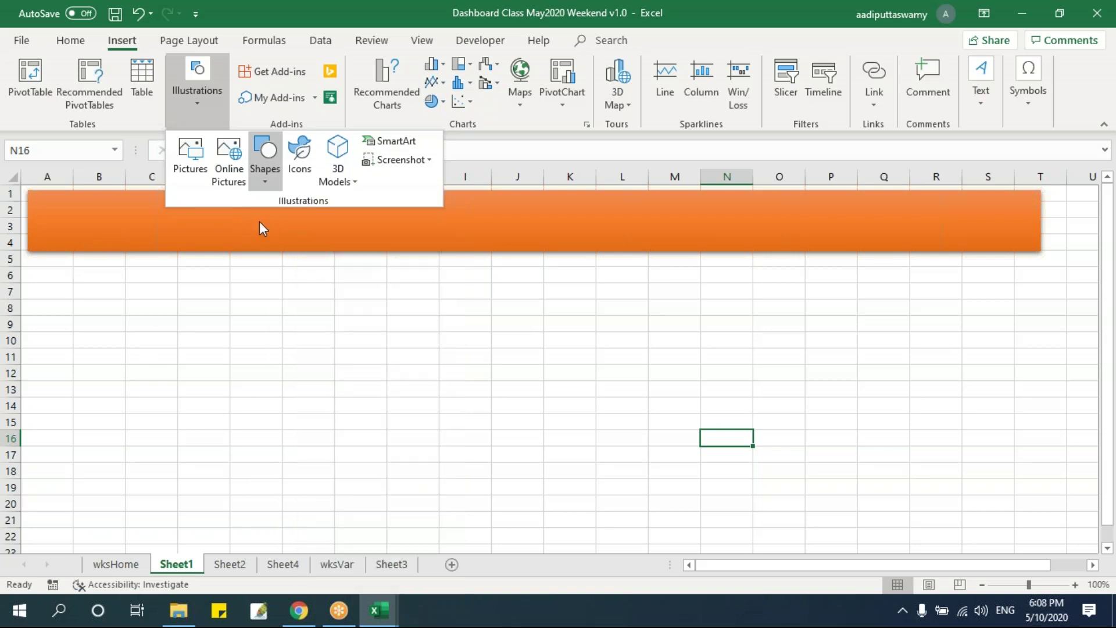
{"action": "left_click", "coordinate": [398, 305]}
{"action": "type", "text": "Report 1"}
{"action": "left_click_drag", "start_coordinate": [451, 334], "coordinate": [90, 231]}
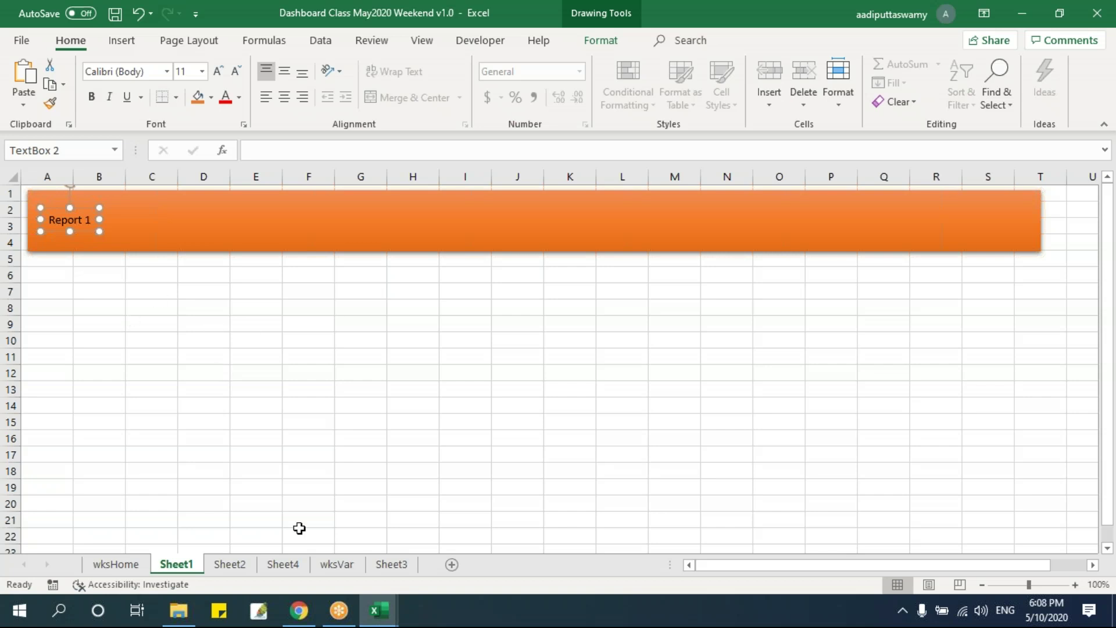
On wksVar, enter the heading "Report Name" in J4 and list Report 1 to Report 3 in J5:J7.
{"action": "left_click", "coordinate": [346, 571]}
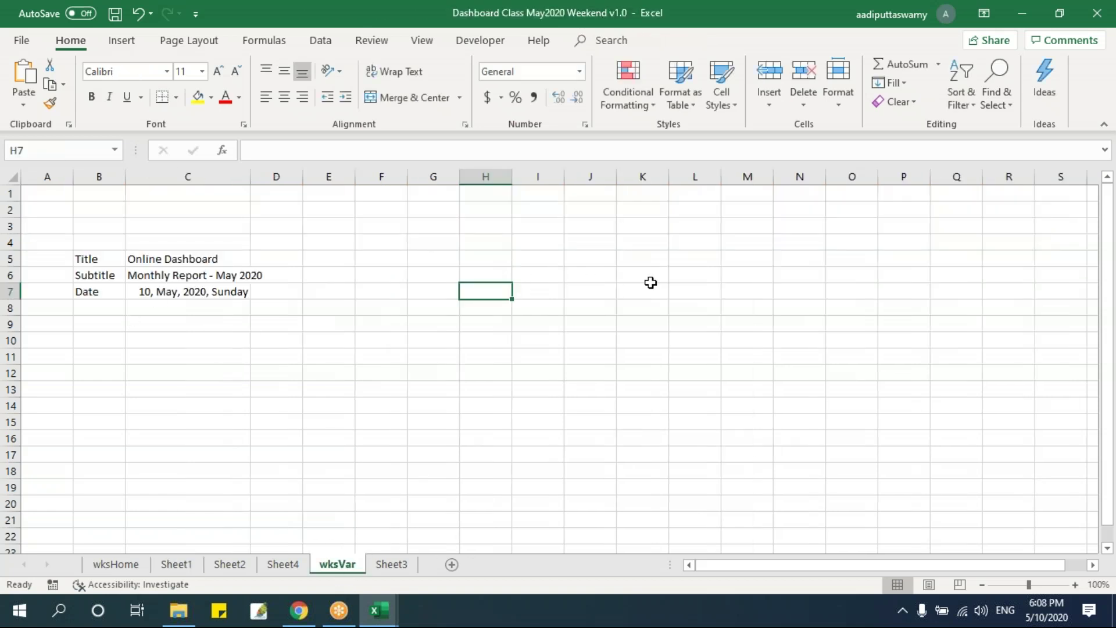
{"action": "left_click", "coordinate": [593, 244]}
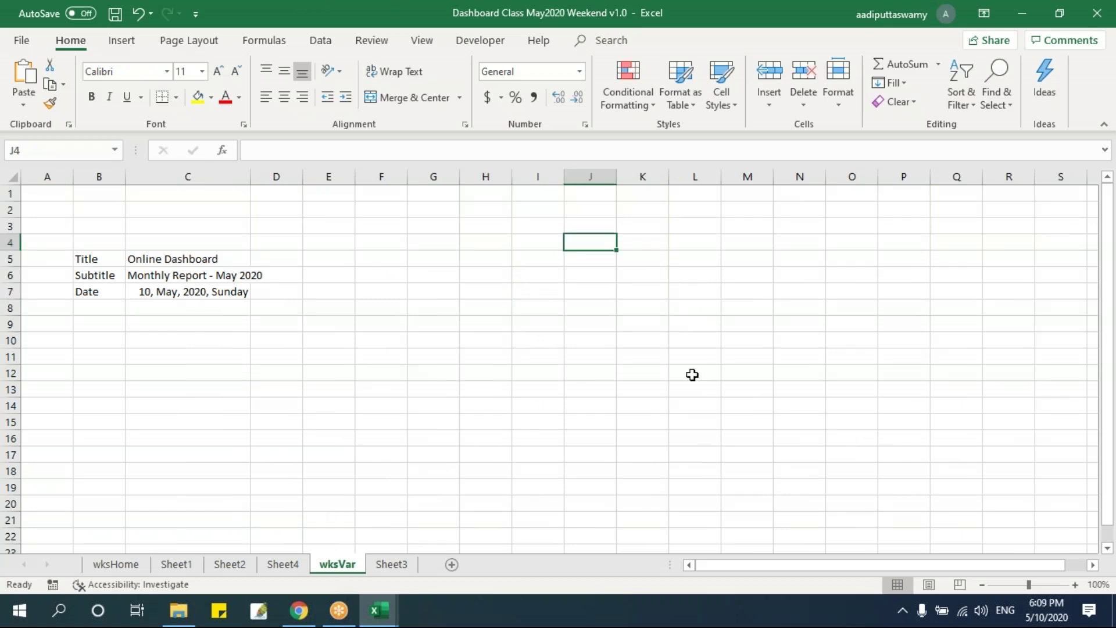
{"action": "type", "text": "Report Name"}
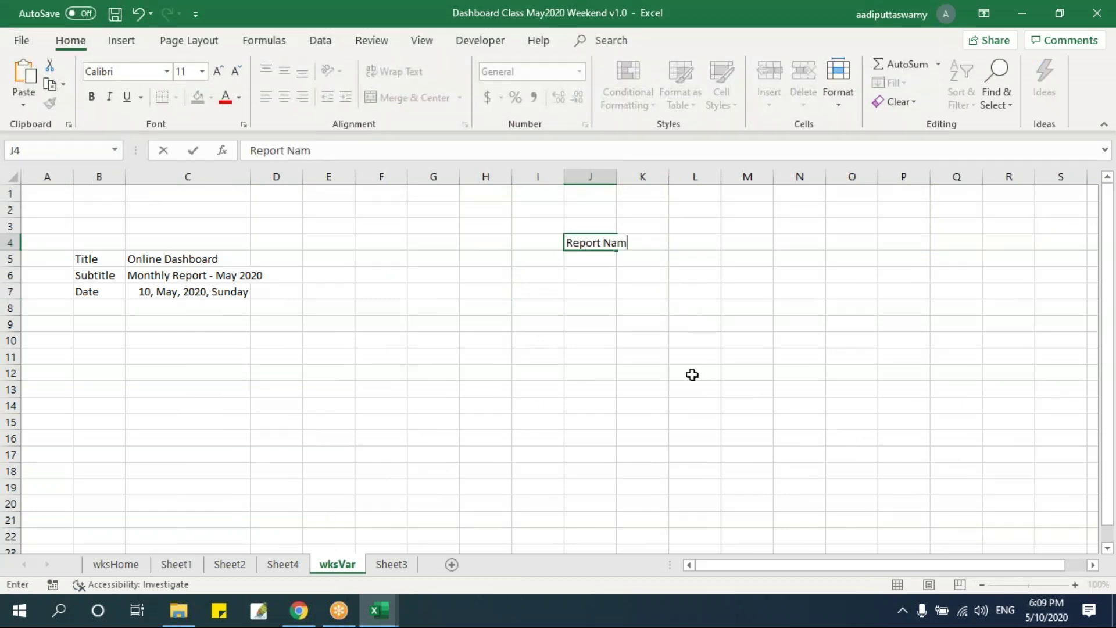
{"action": "key", "text": "Return"}
{"action": "type", "text": "Report 1"}
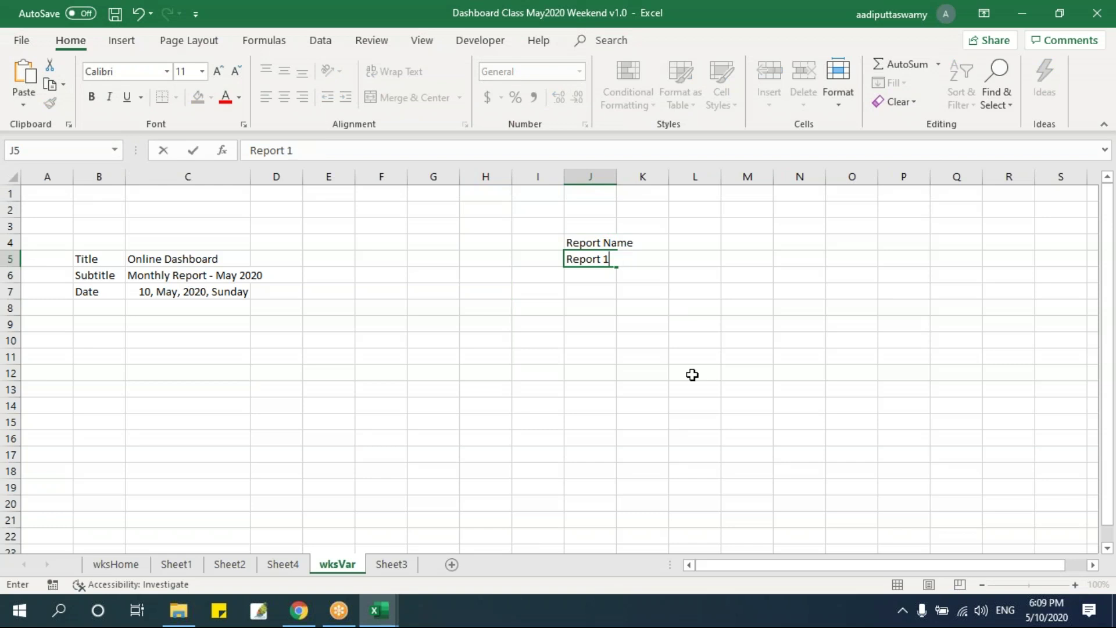
{"action": "key", "text": "Return"}
{"action": "left_click", "coordinate": [605, 256]}
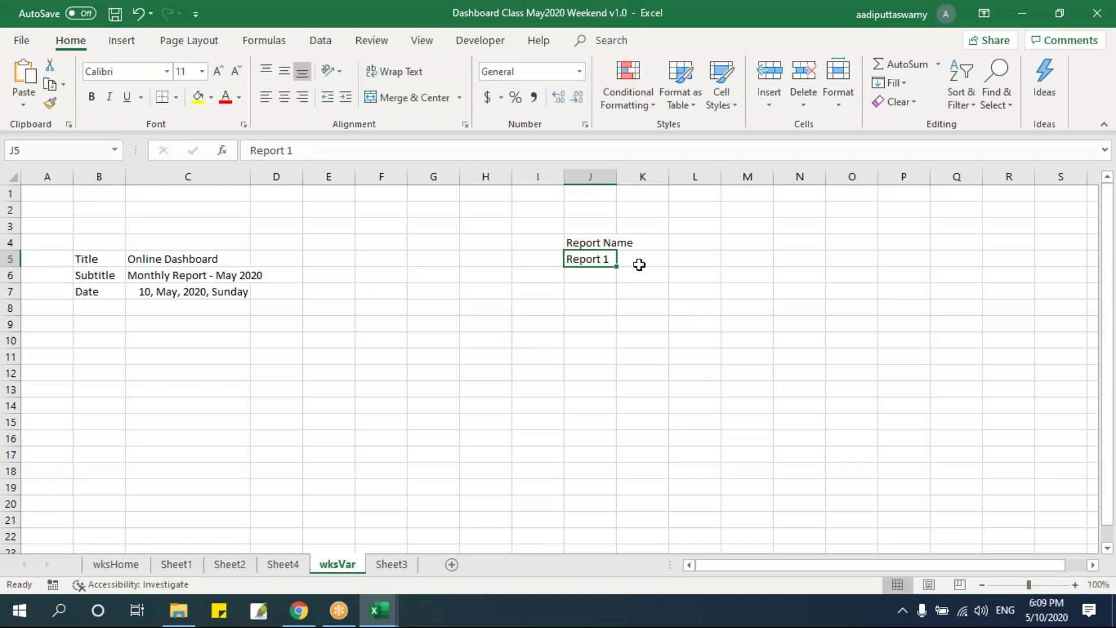
{"action": "left_click_drag", "start_coordinate": [617, 267], "coordinate": [617, 299]}
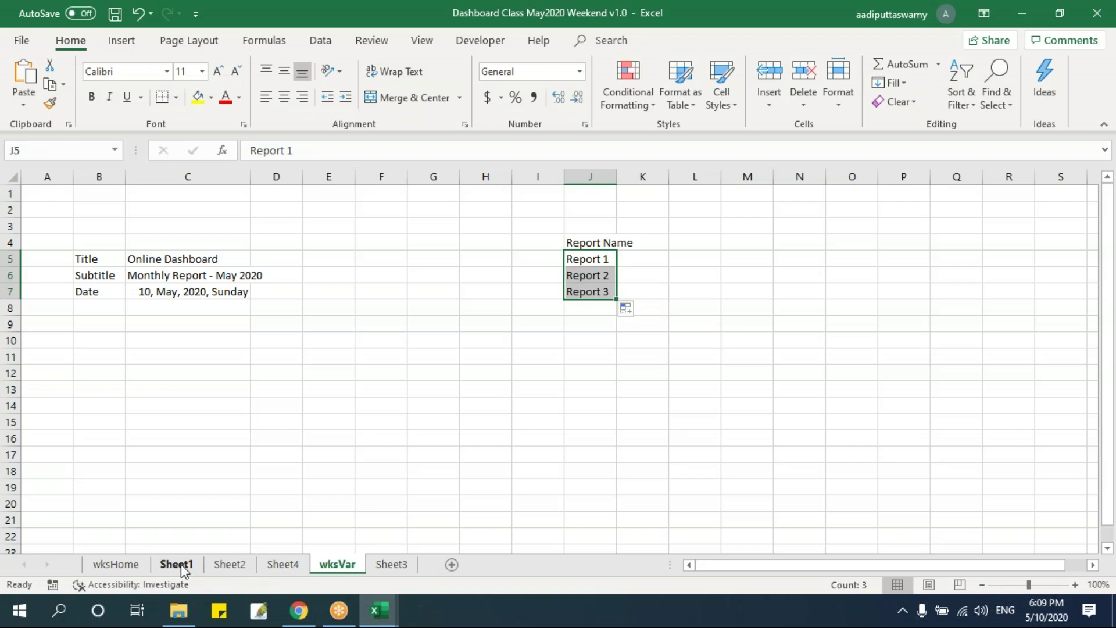
Link the text box on Sheet1's banner to the report name in cell J5 of wksVar with the formula =wksVar!J5.
{"action": "left_click", "coordinate": [166, 564]}
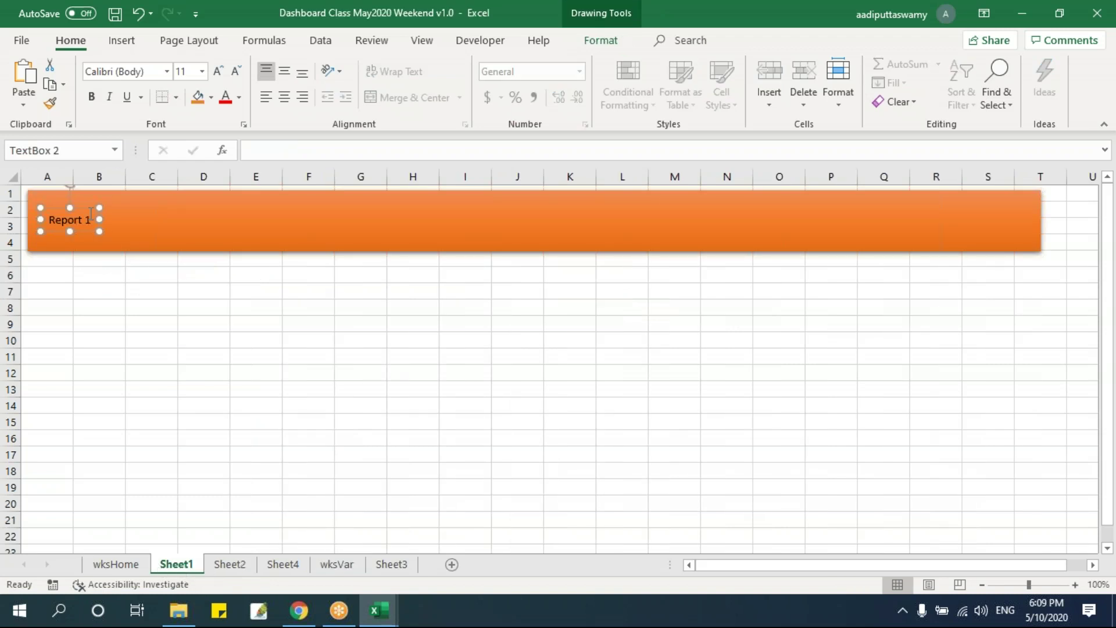
{"action": "left_click", "coordinate": [294, 156]}
{"action": "type", "text": "="}
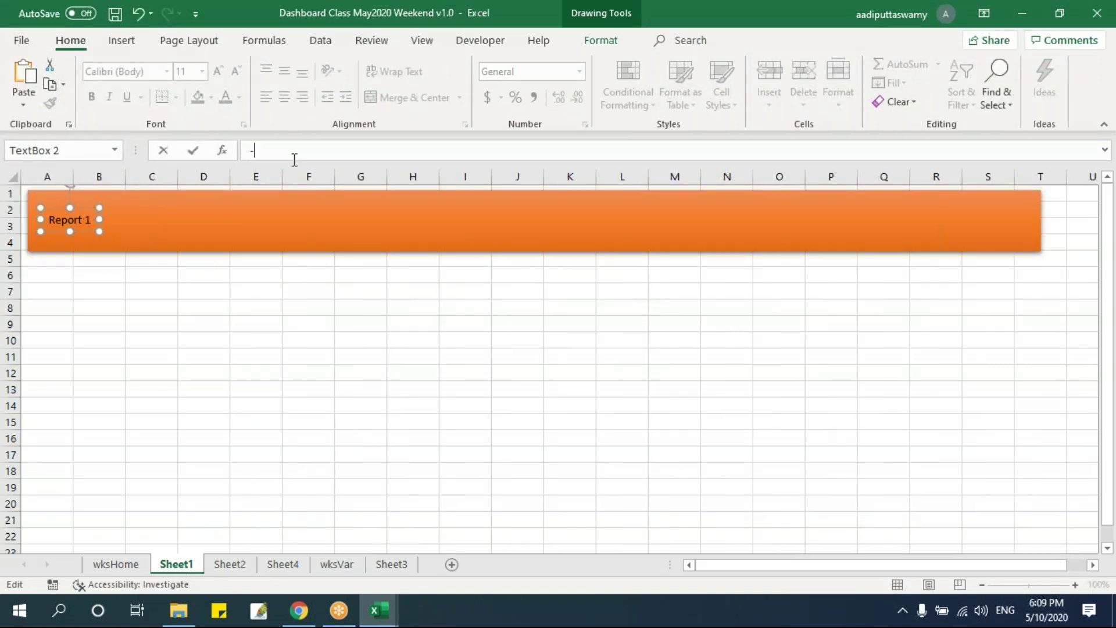
{"action": "key", "text": "BackSpace"}
{"action": "type", "text": "="}
{"action": "left_click", "coordinate": [338, 564]}
{"action": "left_click", "coordinate": [599, 258]}
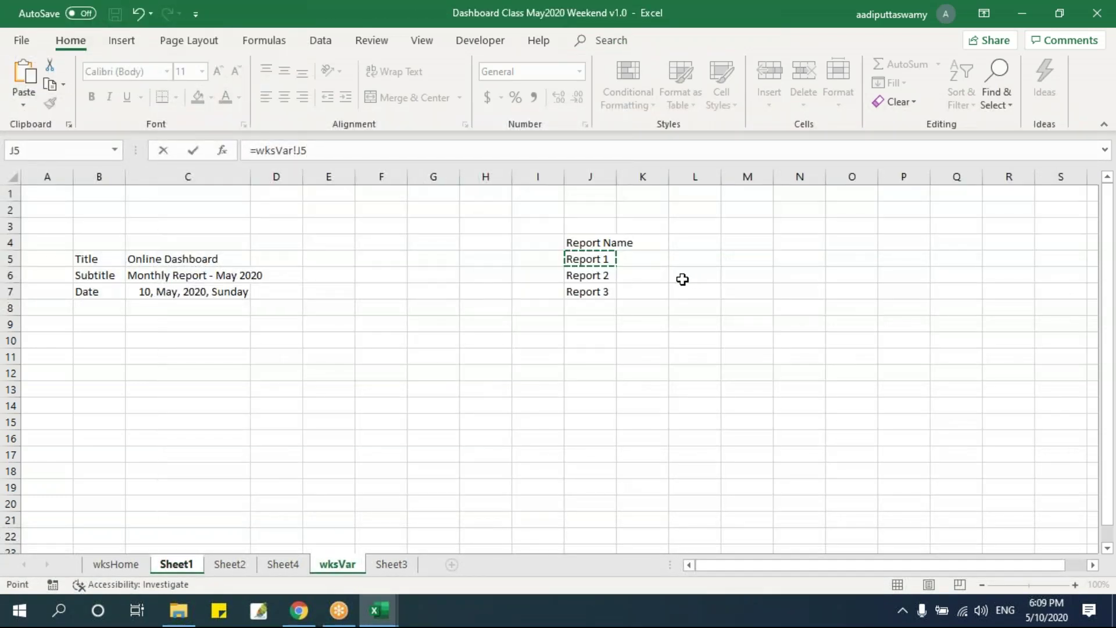
{"action": "key", "text": "Return"}
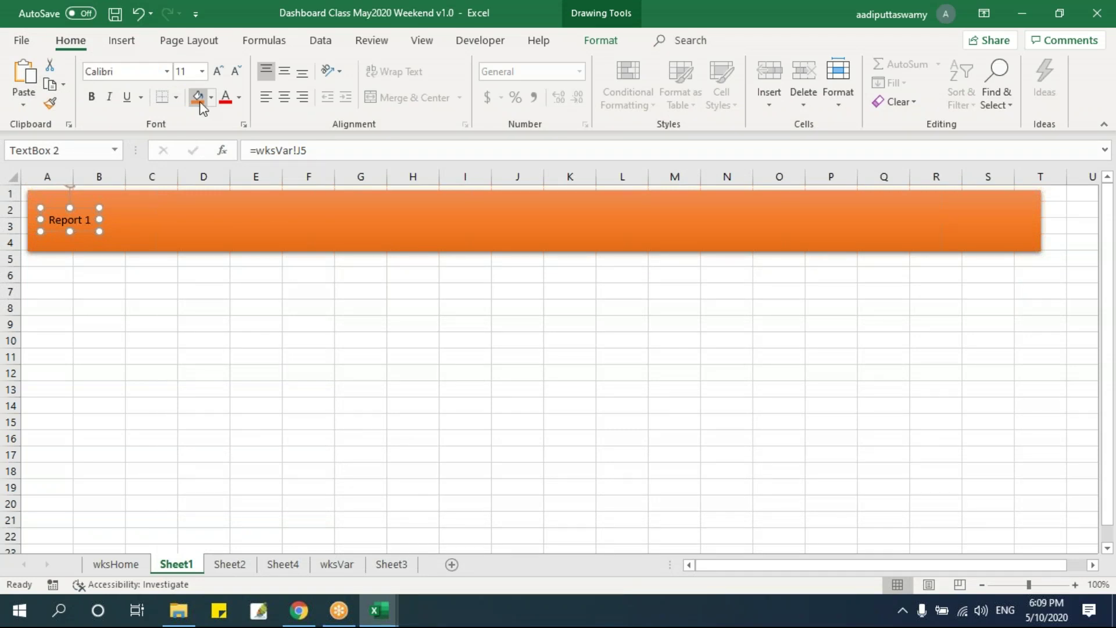
Format the banner's text box in bold Arial at size 20.
{"action": "left_click", "coordinate": [167, 72]}
{"action": "left_click", "coordinate": [166, 72]}
{"action": "left_click", "coordinate": [201, 71]}
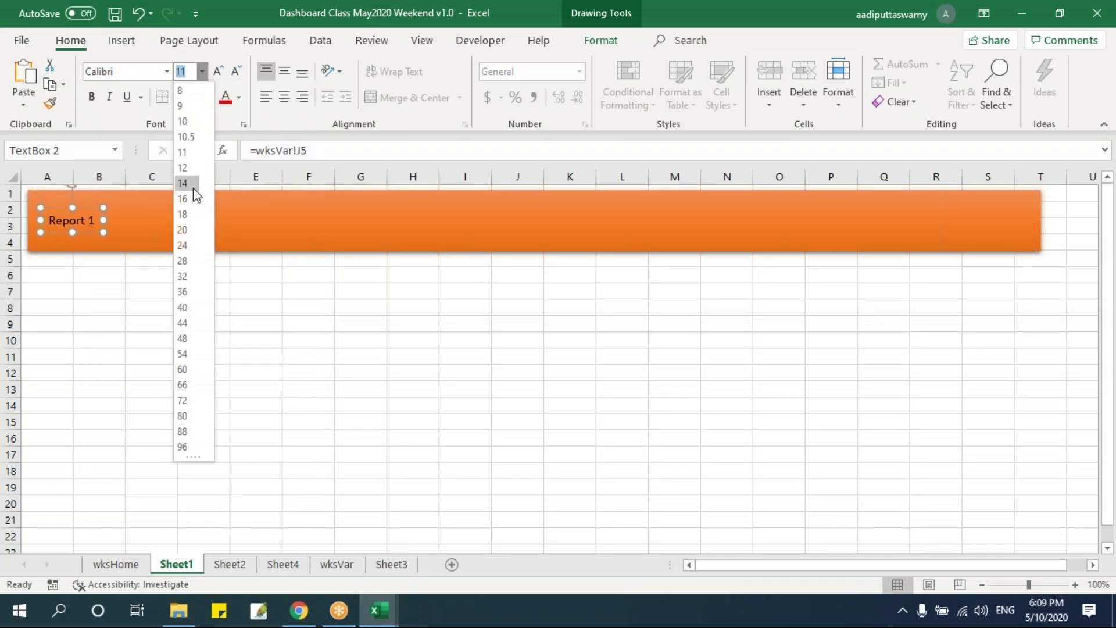
{"action": "left_click", "coordinate": [185, 230]}
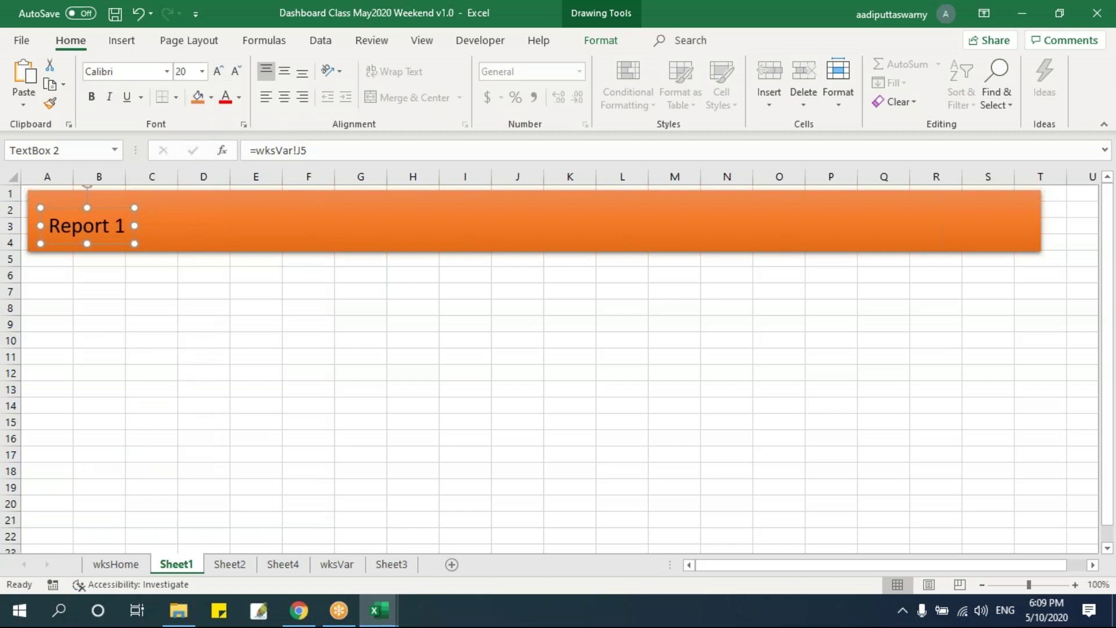
{"action": "key", "text": "ctrl+b"}
{"action": "key", "text": "ctrl+shift+f"}
{"action": "type", "text": "Arial"}
{"action": "key", "text": "Return"}
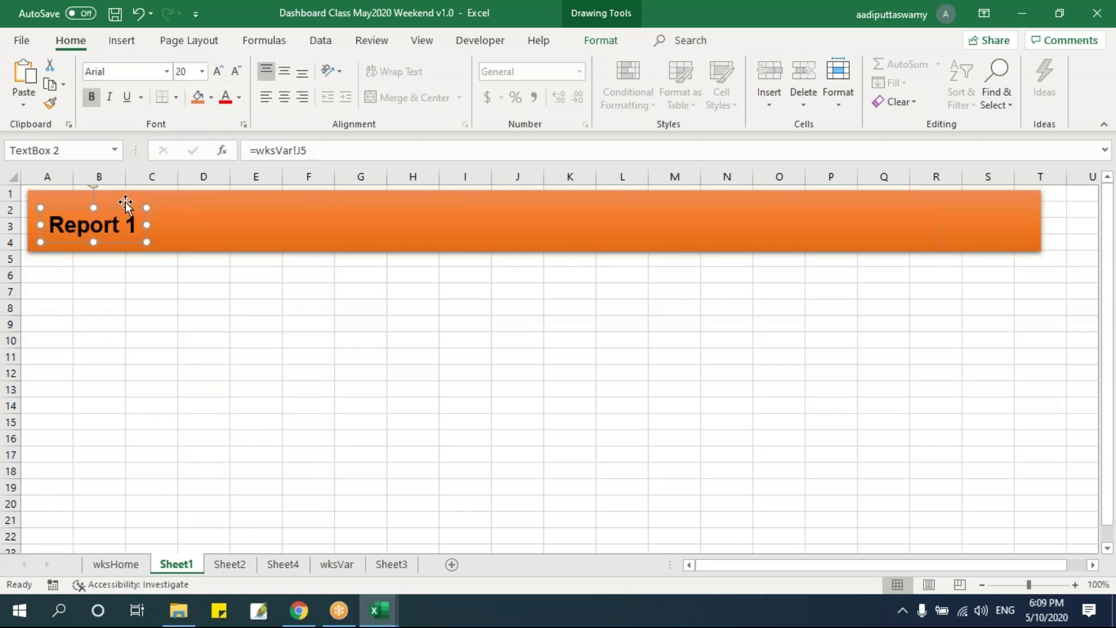
Nudge the report title slightly up and left to centre it vertically in the banner, and colour its text white.
{"action": "left_click_drag", "start_coordinate": [124, 208], "coordinate": [118, 204]}
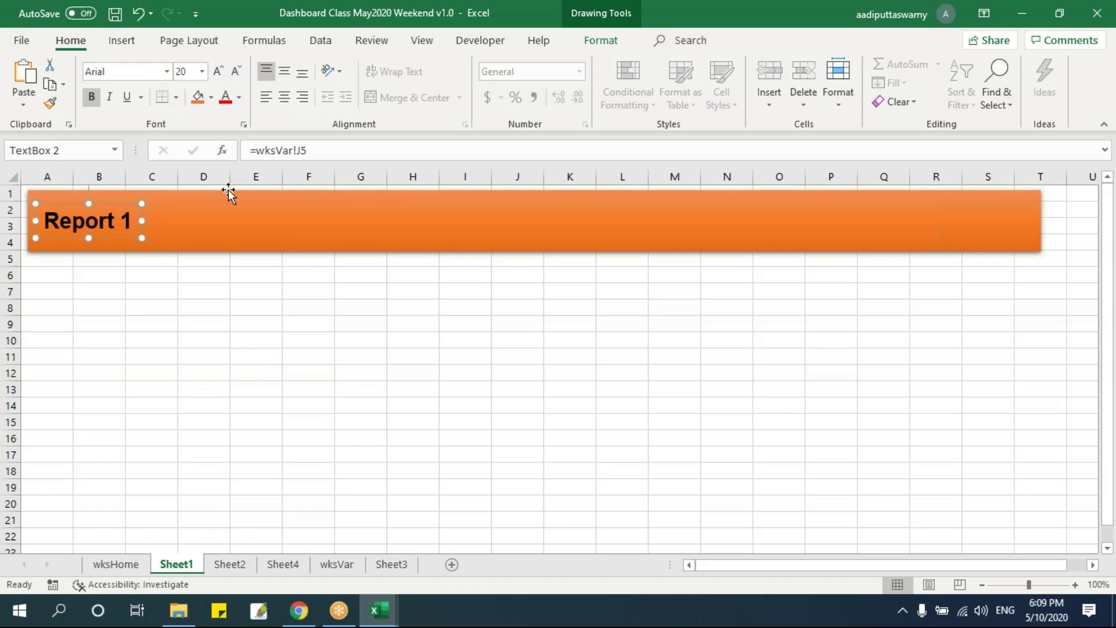
{"action": "left_click", "coordinate": [240, 97]}
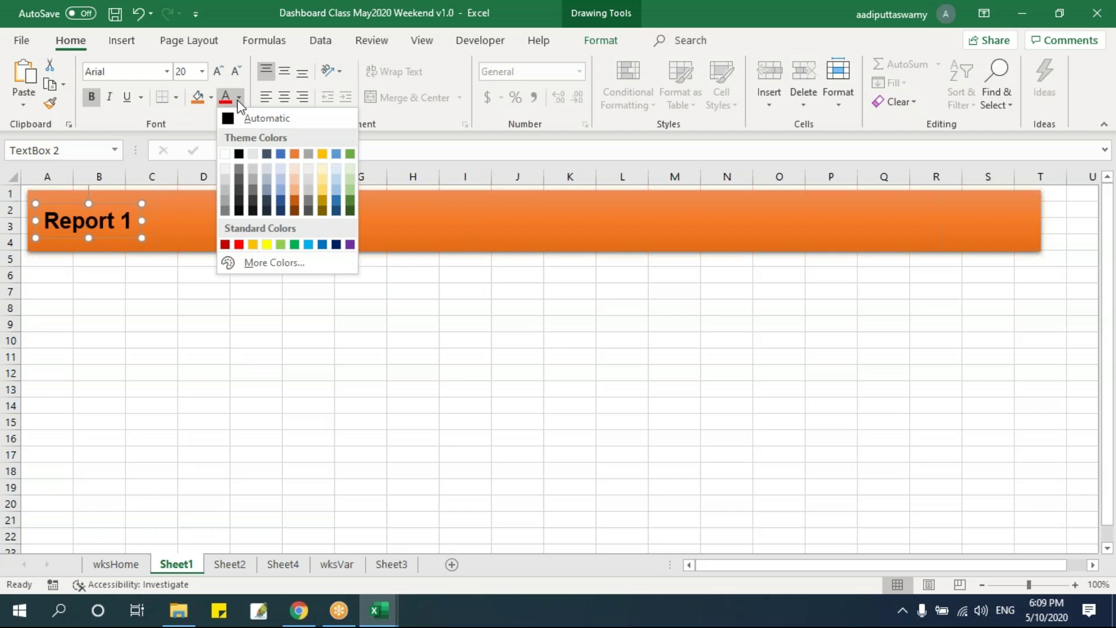
{"action": "left_click", "coordinate": [227, 155]}
{"action": "left_click", "coordinate": [308, 388]}
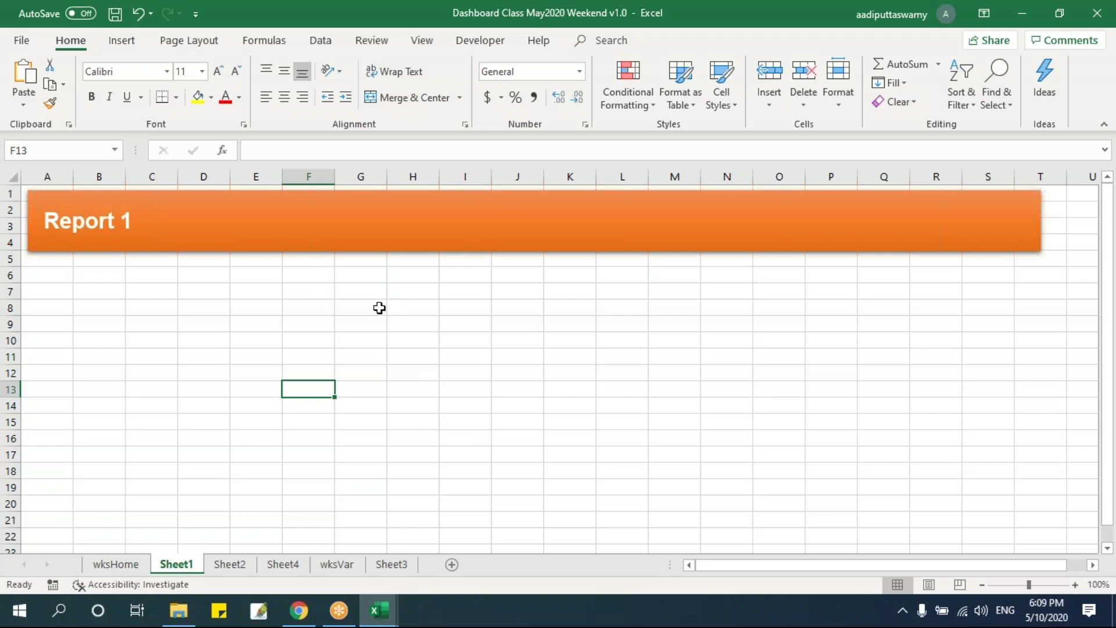
Draw a horizontal straight line about 12.29" long below Sheet1's banner and hide the sheet's gridlines.
{"action": "left_click", "coordinate": [128, 42]}
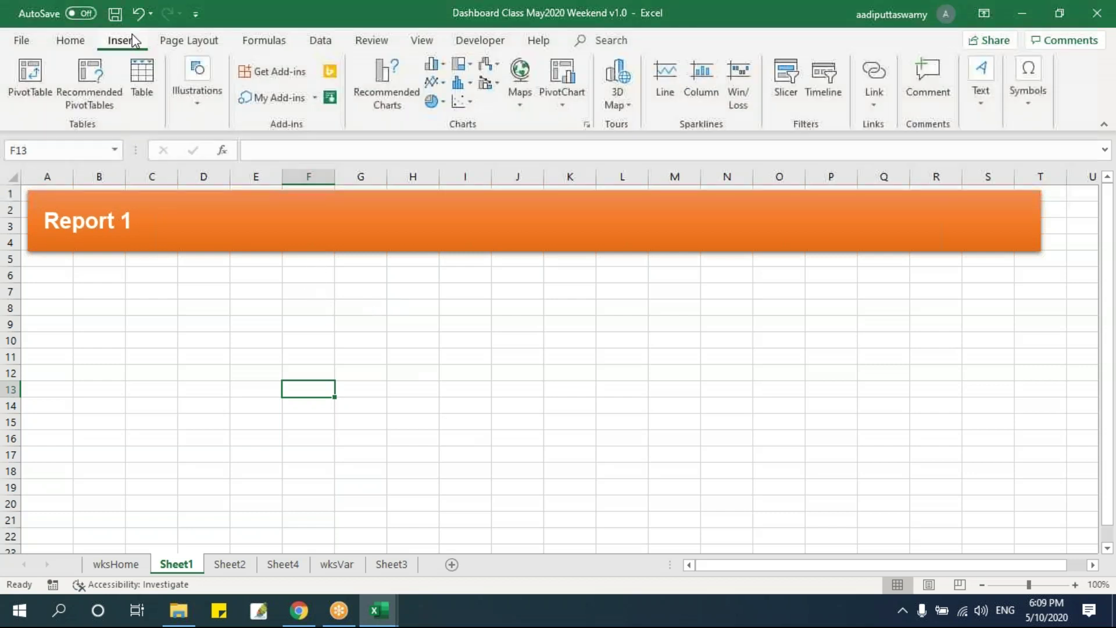
{"action": "left_click", "coordinate": [205, 109]}
{"action": "left_click", "coordinate": [259, 176]}
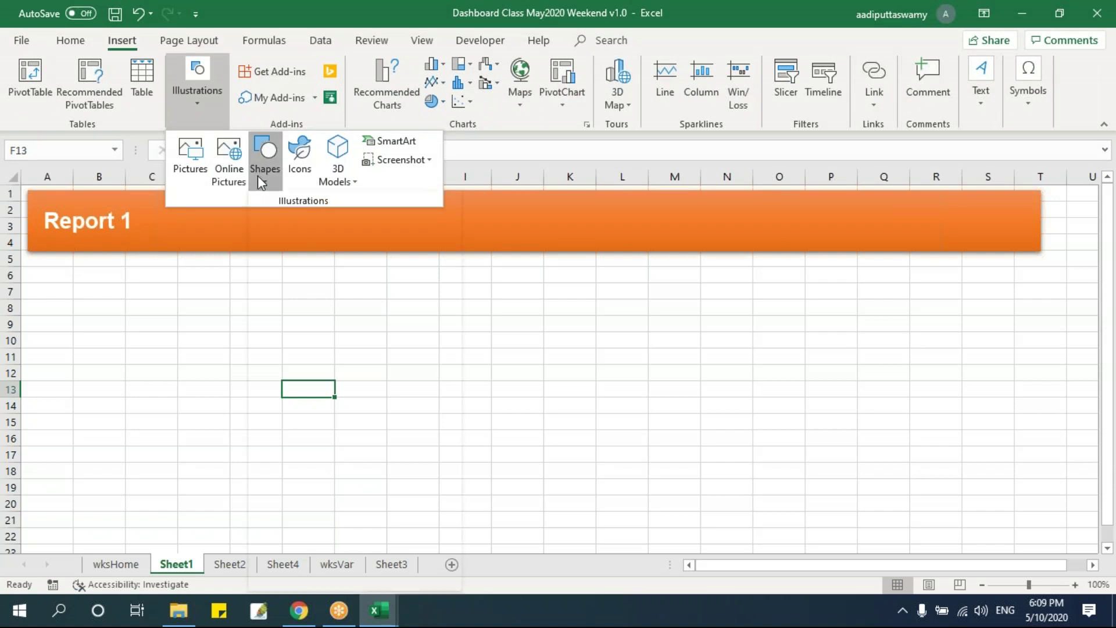
{"action": "left_click", "coordinate": [278, 226]}
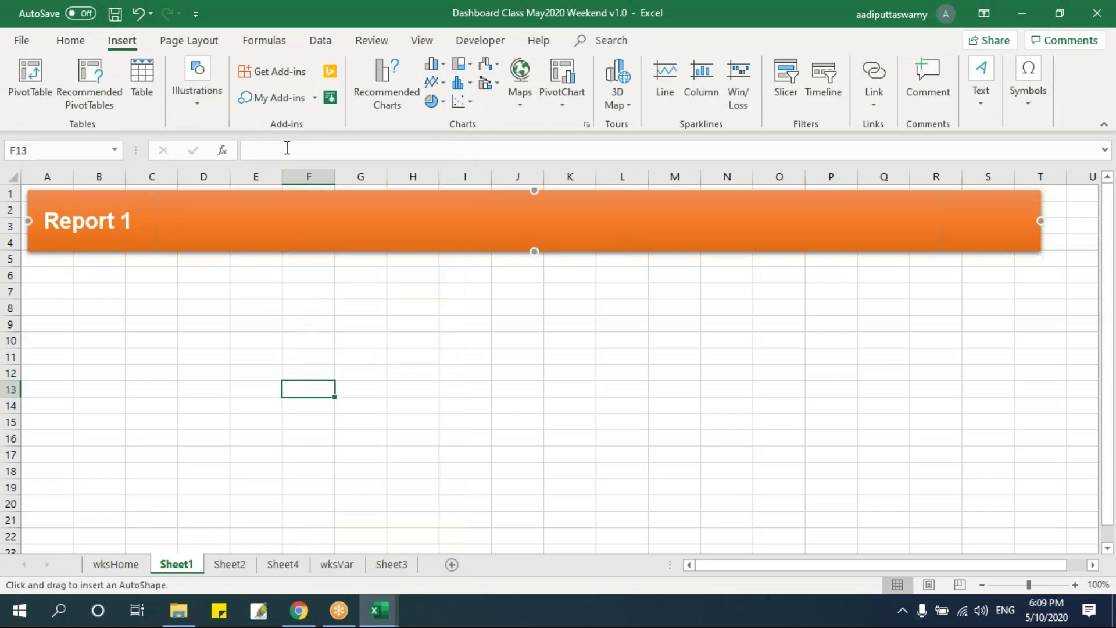
{"action": "left_click", "coordinate": [191, 98]}
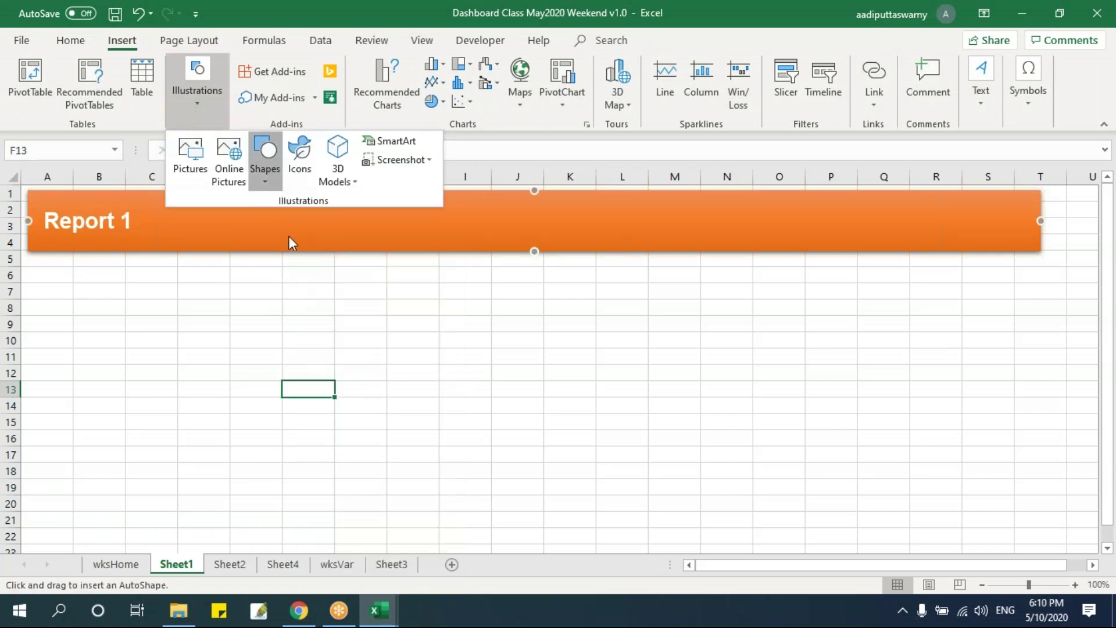
{"action": "left_click", "coordinate": [271, 185]}
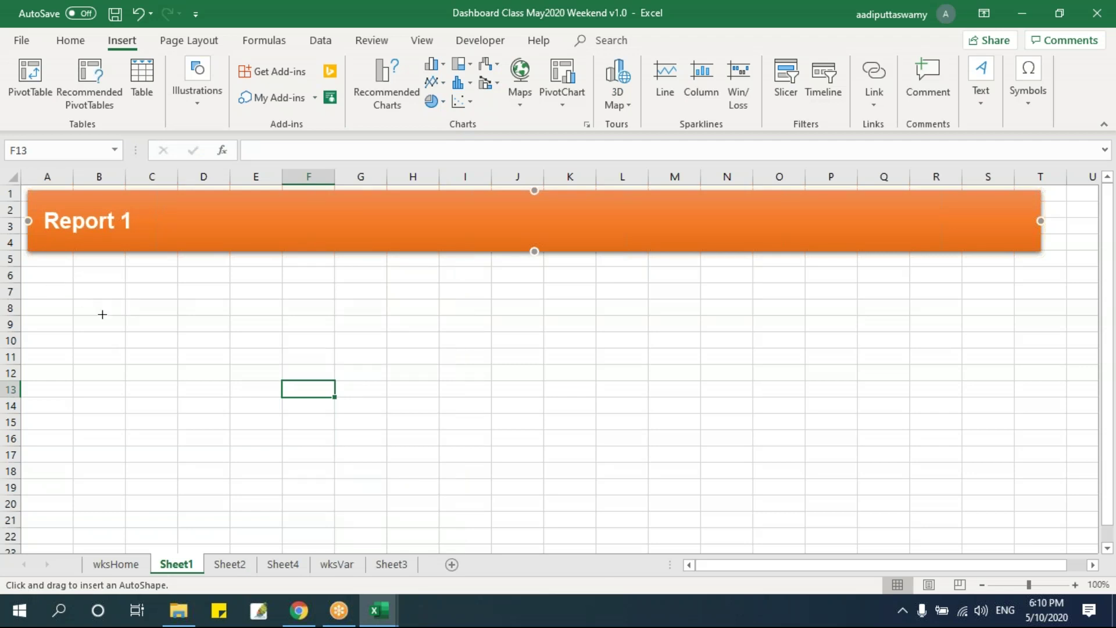
{"action": "left_click_drag", "start_coordinate": [70, 299], "coordinate": [68, 346]}
{"action": "mouse_move", "coordinate": [68, 346]}
{"action": "left_mouse_down"}
{"action": "mouse_move", "coordinate": [431, 322]}
{"action": "mouse_move", "coordinate": [655, 329]}
{"action": "mouse_move", "coordinate": [1033, 373]}
{"action": "left_mouse_up"}
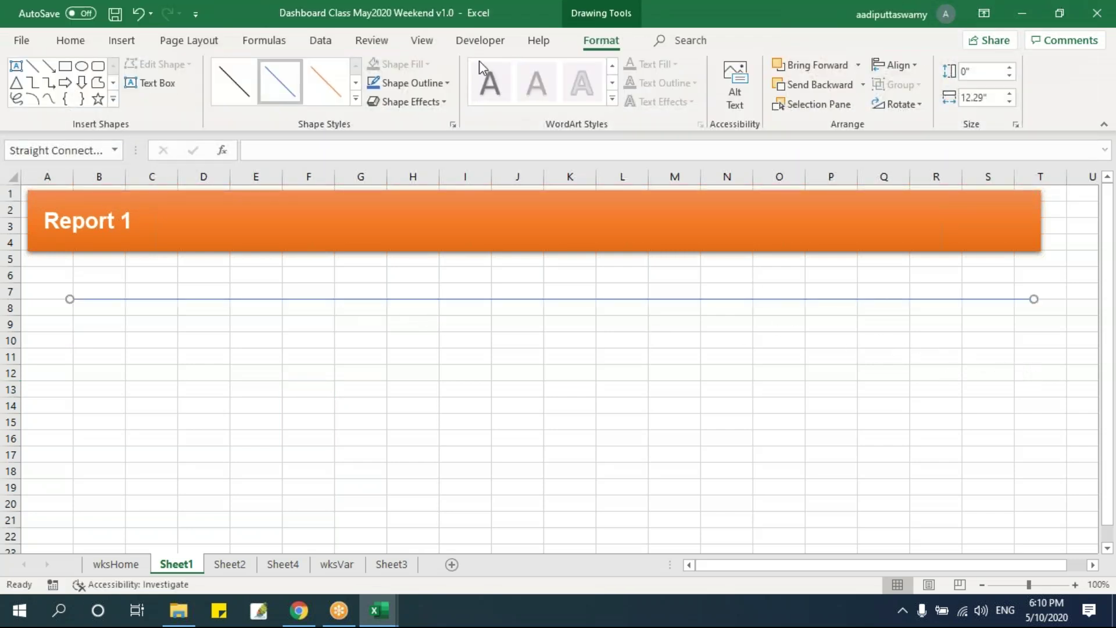
{"action": "left_click", "coordinate": [430, 41]}
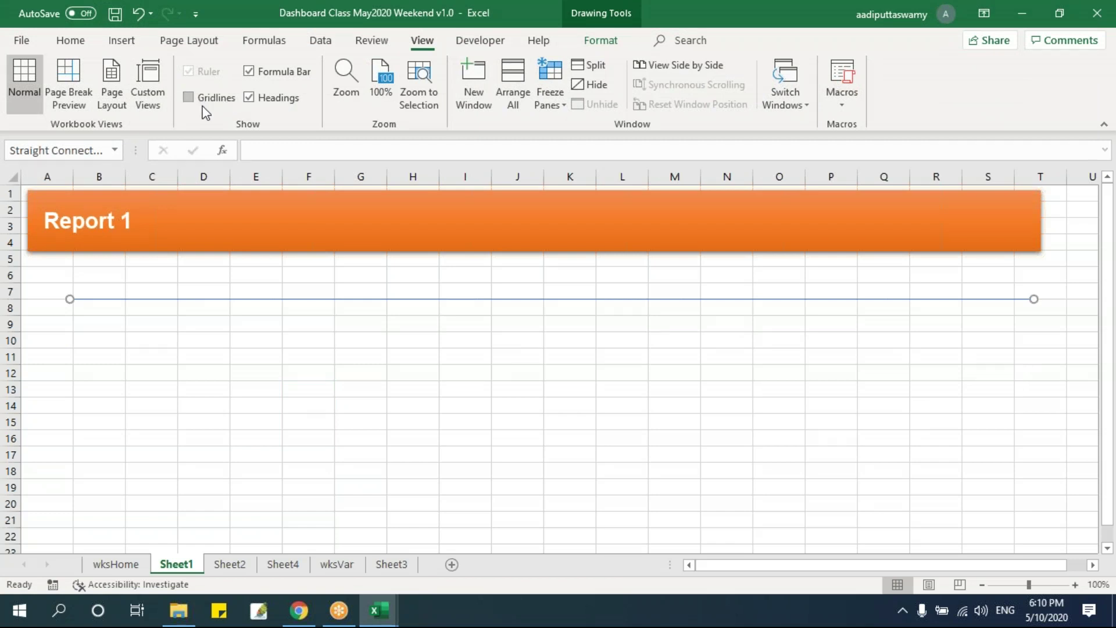
{"action": "left_click", "coordinate": [279, 329]}
Move the line just beneath the banner, stretch it to the banner's full width, and place a copy of it along the lower edge of row 7.
{"action": "mouse_move", "coordinate": [313, 300]}
{"action": "left_mouse_down"}
{"action": "mouse_move", "coordinate": [281, 304]}
{"action": "mouse_move", "coordinate": [274, 267]}
{"action": "left_mouse_up"}
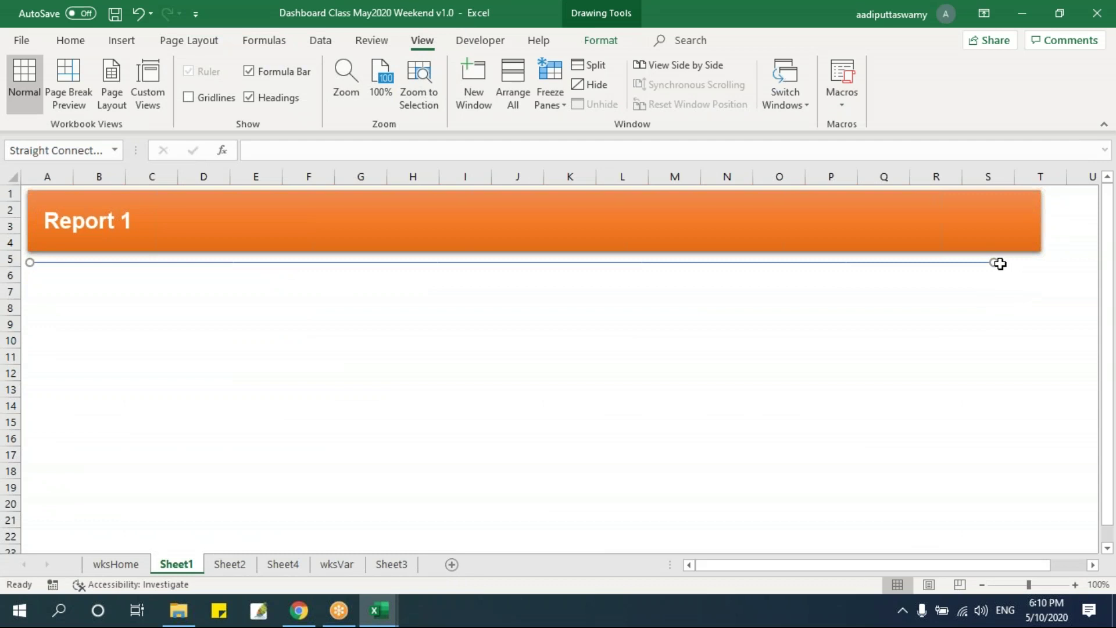
{"action": "left_click_drag", "start_coordinate": [999, 265], "coordinate": [1039, 315]}
{"action": "key", "text": "Up"}
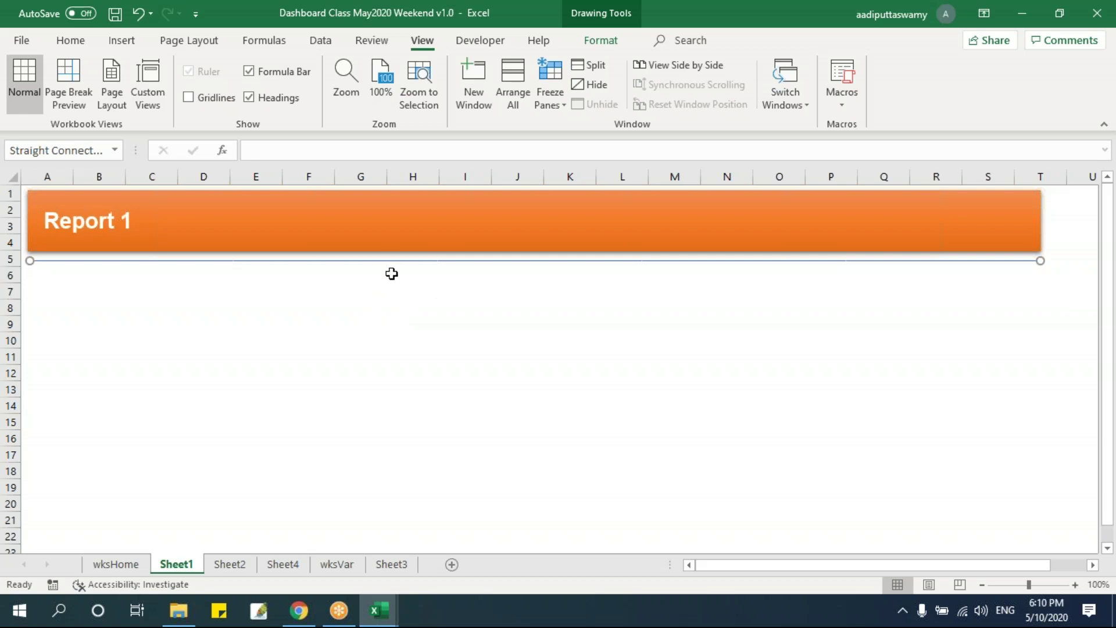
{"action": "left_click_drag", "start_coordinate": [402, 261], "coordinate": [403, 297]}
{"action": "left_click", "coordinate": [515, 351]}
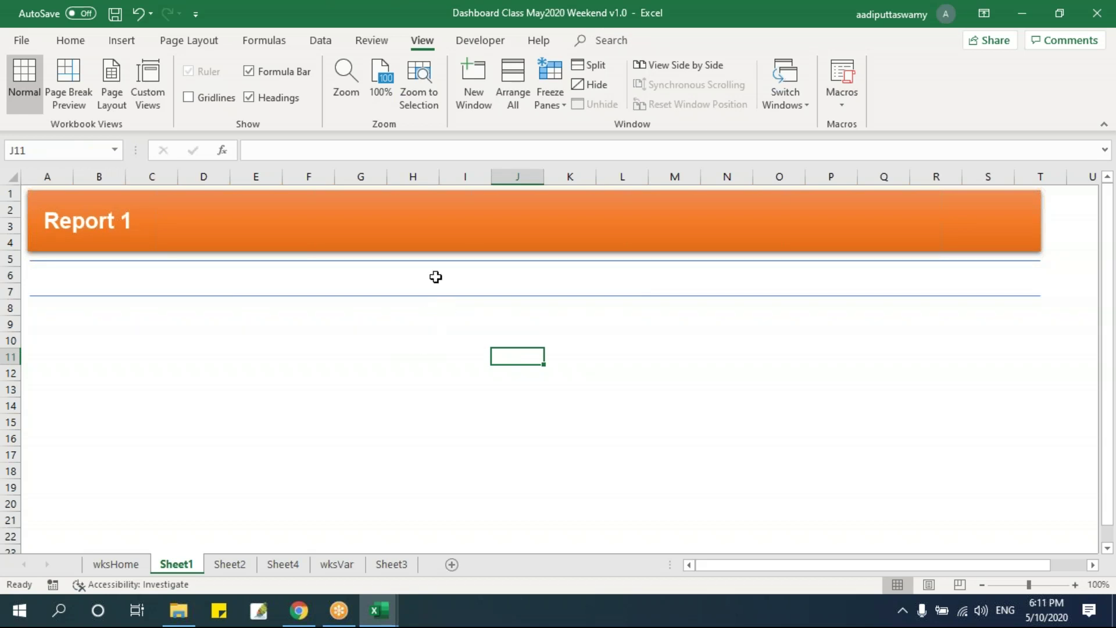
Insert a combo box form control between the two lines, spanning roughly columns A to D and centred vertically.
{"action": "left_click", "coordinate": [484, 42]}
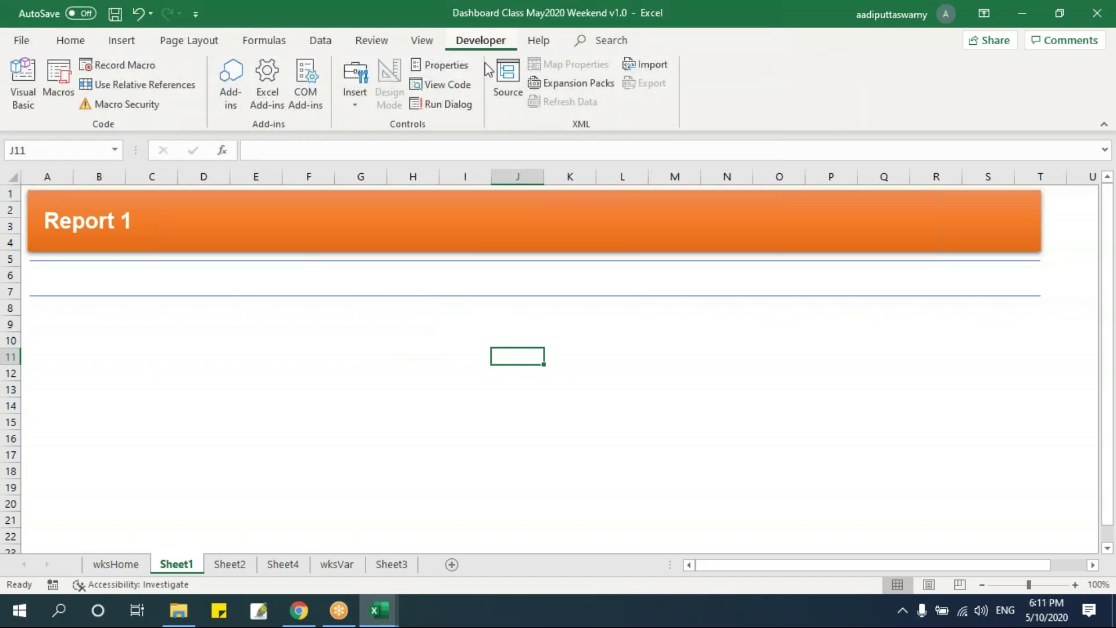
{"action": "left_click", "coordinate": [358, 109]}
{"action": "left_click", "coordinate": [365, 142]}
{"action": "left_click_drag", "start_coordinate": [353, 323], "coordinate": [505, 351]}
{"action": "left_click_drag", "start_coordinate": [419, 334], "coordinate": [186, 276]}
{"action": "left_click_drag", "start_coordinate": [125, 293], "coordinate": [137, 287]}
{"action": "left_click", "coordinate": [203, 356]}
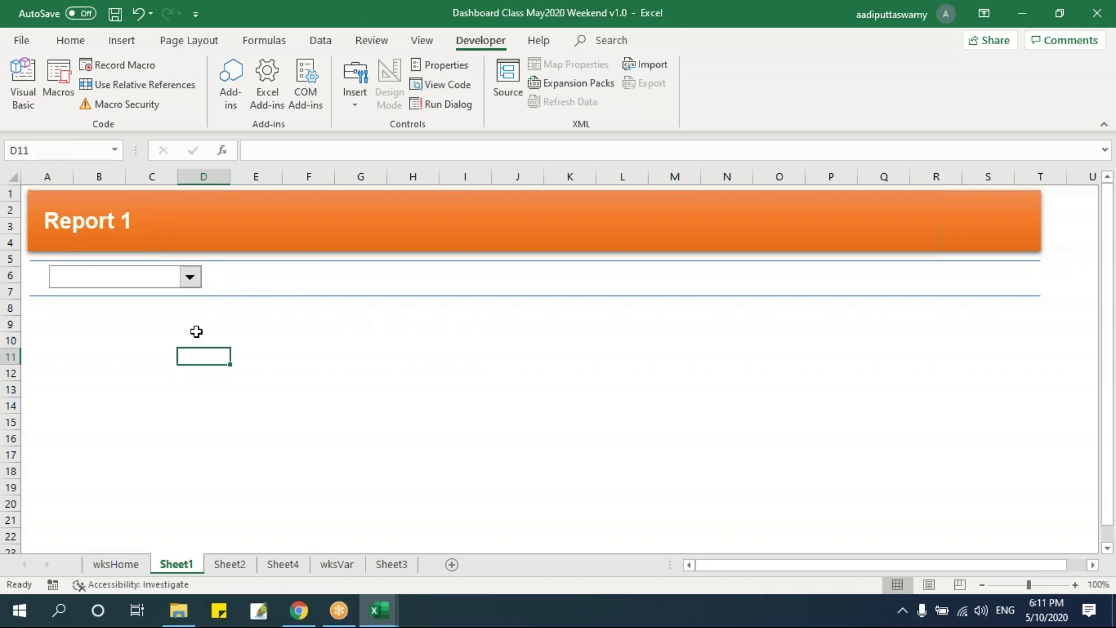
{"action": "left_click", "coordinate": [190, 279], "text": "ctrl"}
{"action": "left_click", "coordinate": [292, 364]}
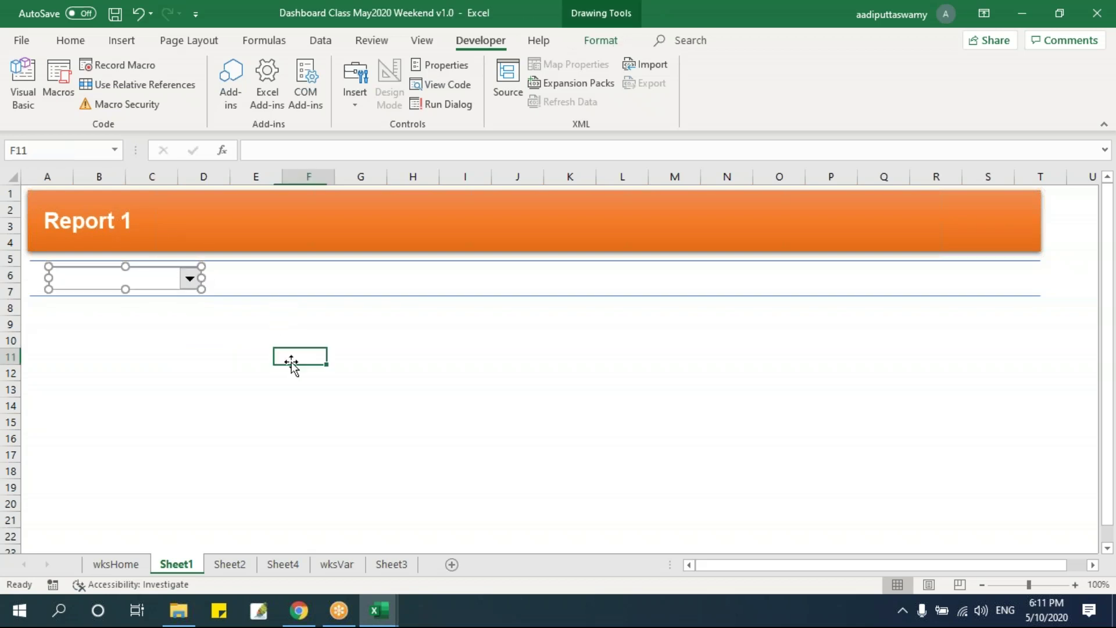
{"action": "mouse_move", "coordinate": [67, 324]}
{"action": "left_mouse_down"}
{"action": "mouse_move", "coordinate": [618, 453]}
{"action": "mouse_move", "coordinate": [966, 514]}
{"action": "left_mouse_up"}
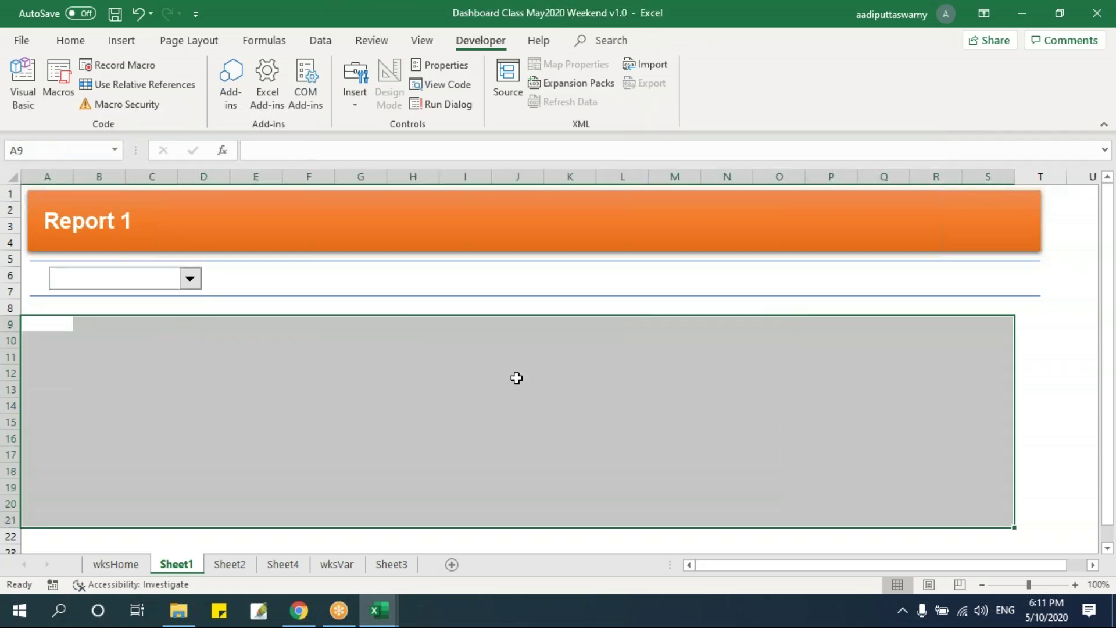
{"action": "left_click", "coordinate": [187, 281]}
{"action": "left_click", "coordinate": [331, 362]}
{"action": "left_click", "coordinate": [378, 373]}
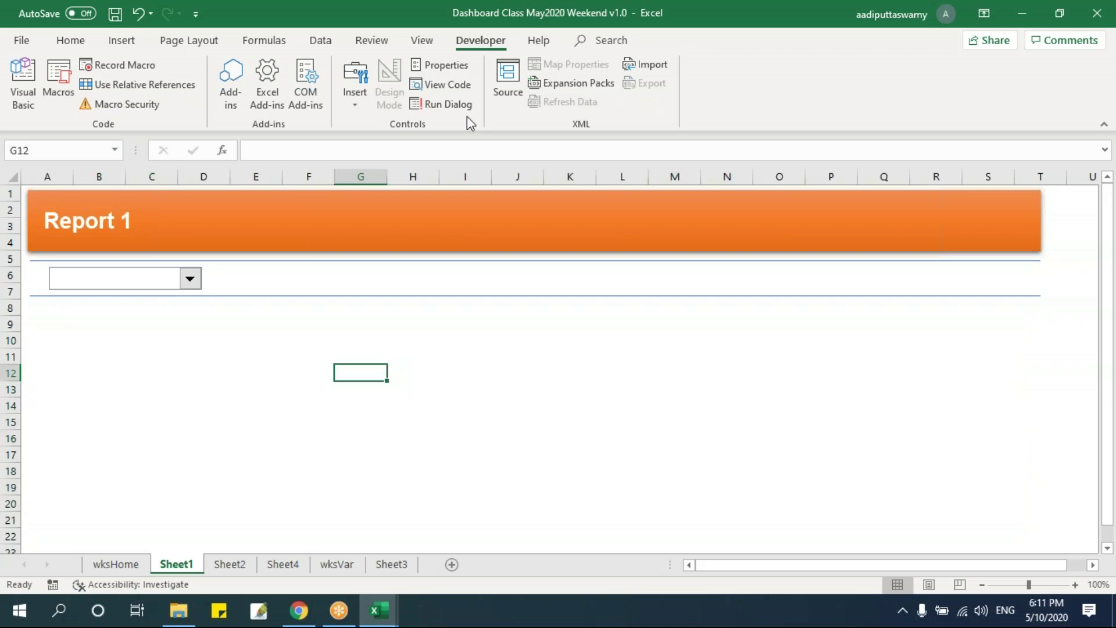
Add an option button form control between the lines near column F and place a copy of it beside it.
{"action": "left_click", "coordinate": [353, 105]}
{"action": "left_click", "coordinate": [429, 141]}
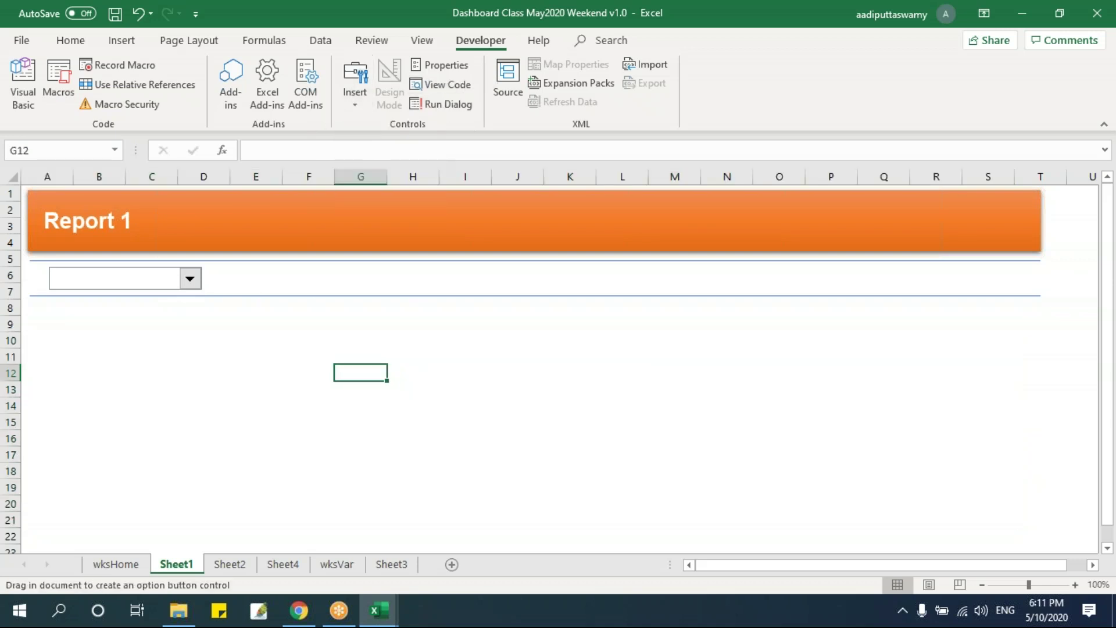
{"action": "left_click", "coordinate": [280, 276]}
{"action": "left_click_drag", "start_coordinate": [348, 276], "coordinate": [421, 285]}
{"action": "left_click", "coordinate": [410, 342]}
Add a check box form control between the lines near column L and place a copy of it beside it.
{"action": "left_click", "coordinate": [350, 85]}
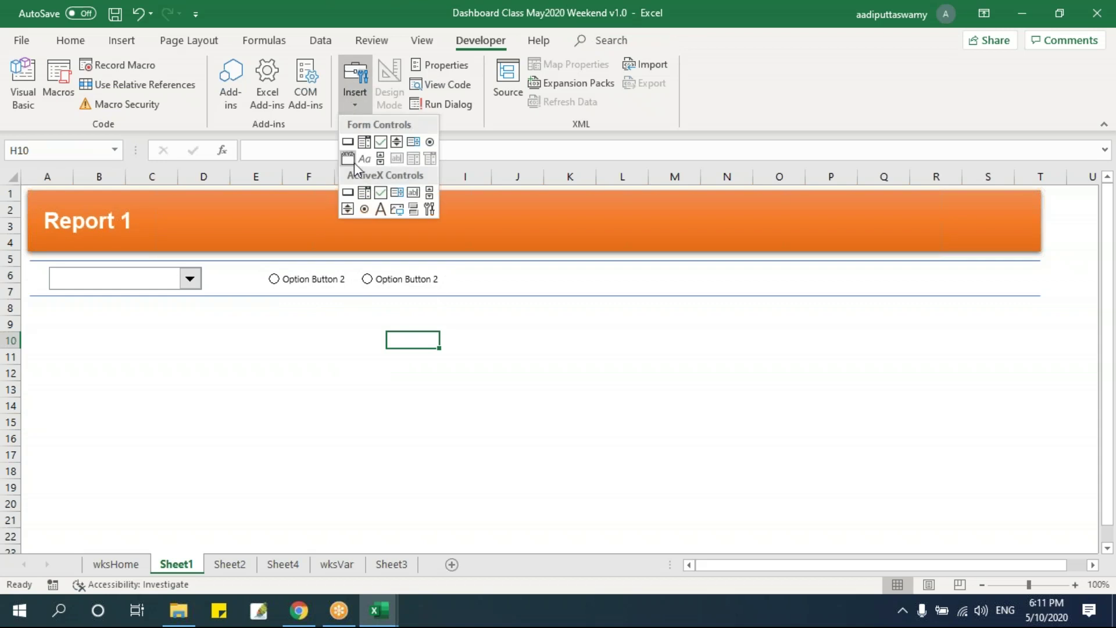
{"action": "left_click", "coordinate": [374, 142]}
{"action": "left_click_drag", "start_coordinate": [618, 271], "coordinate": [755, 304]}
{"action": "left_click", "coordinate": [734, 356]}
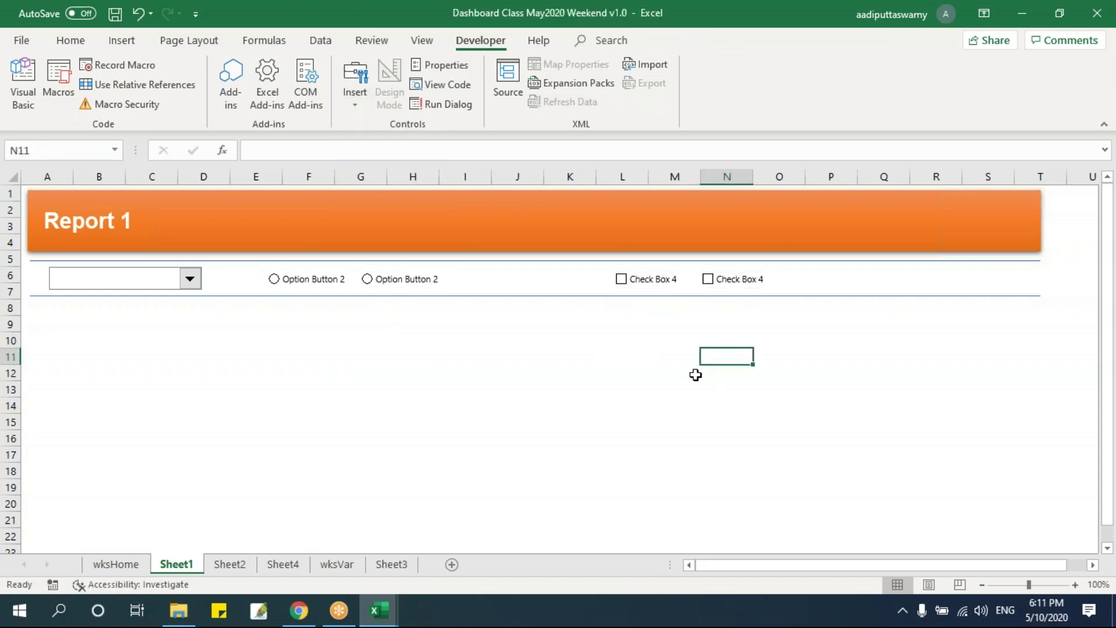
{"action": "left_click", "coordinate": [612, 391]}
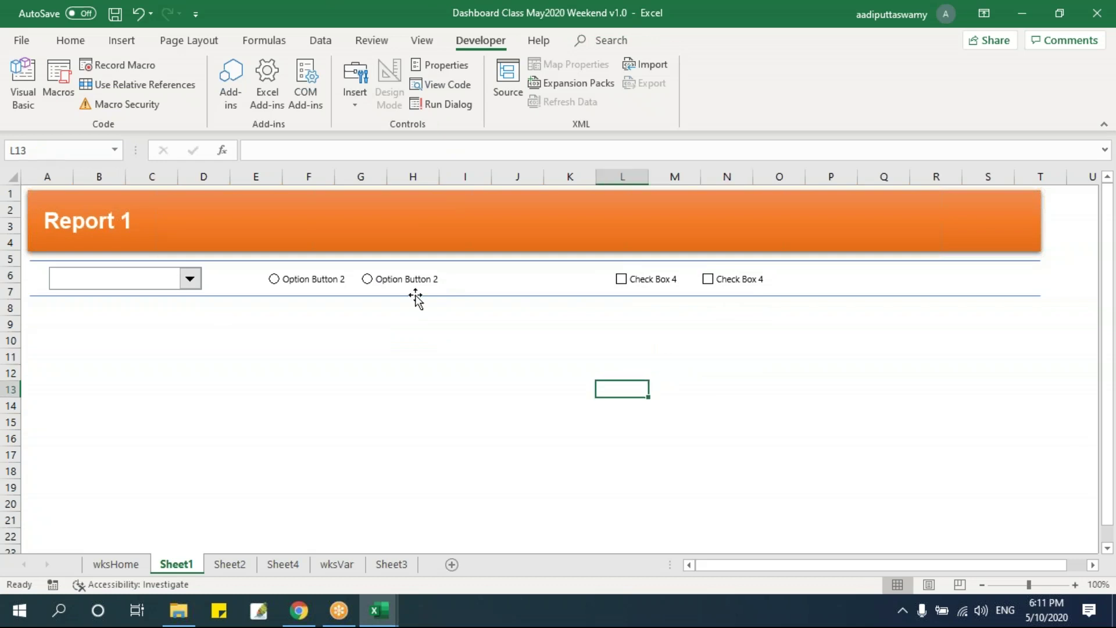
Select the second option button and tick both check boxes in the control strip.
{"action": "left_click", "coordinate": [293, 281]}
{"action": "left_click", "coordinate": [402, 280]}
{"action": "left_click", "coordinate": [654, 282]}
{"action": "left_click_drag", "start_coordinate": [54, 320], "coordinate": [831, 442]}
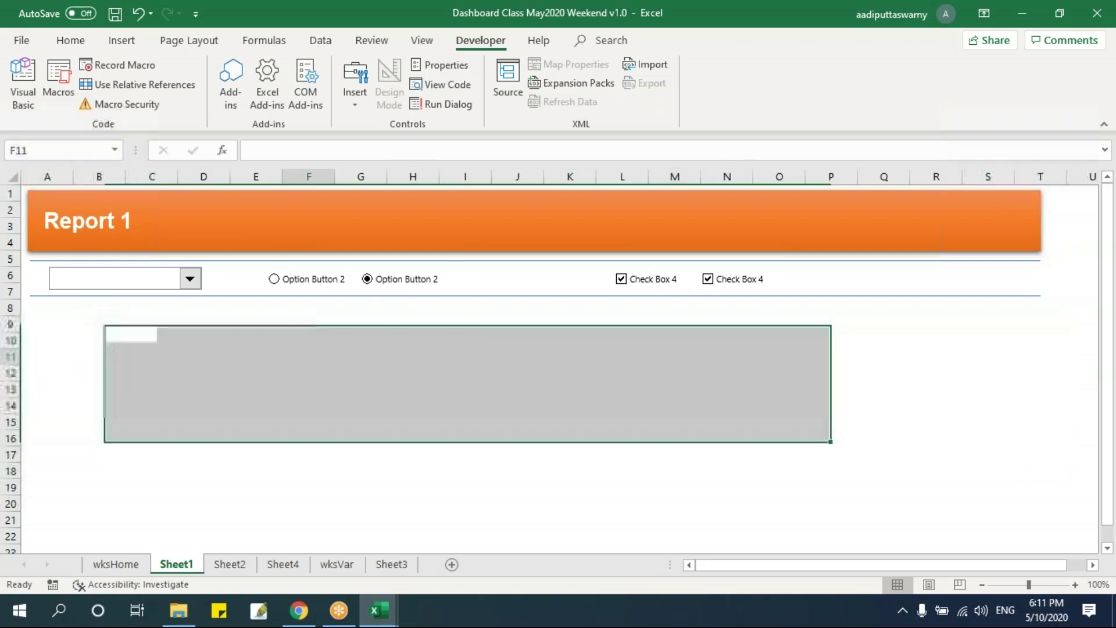
{"action": "left_click", "coordinate": [316, 359]}
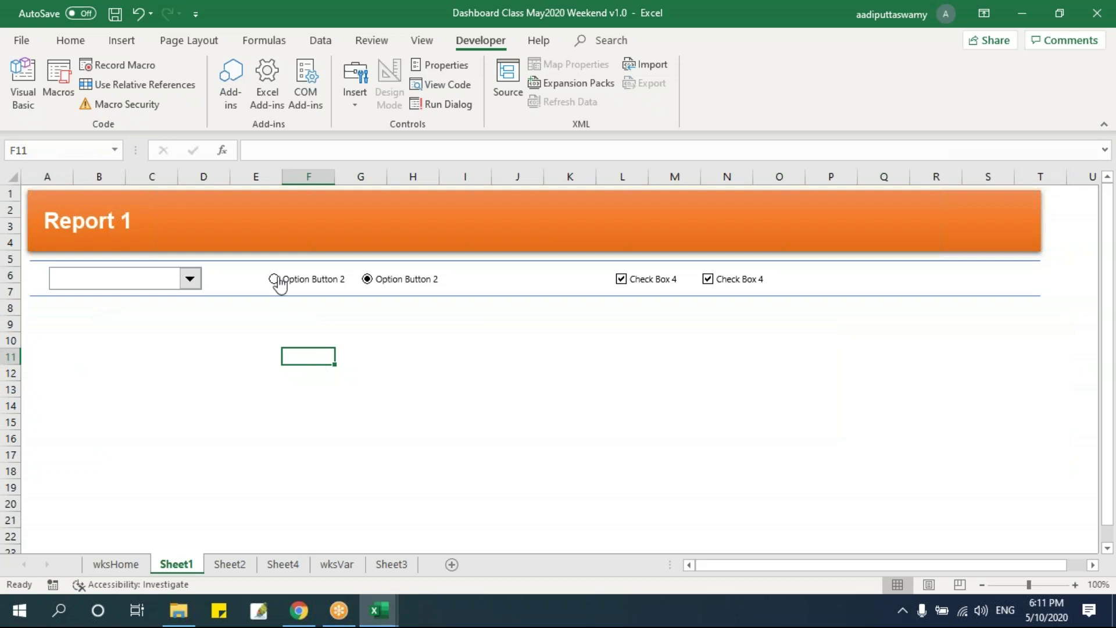
{"action": "left_click", "coordinate": [248, 261]}
{"action": "left_click", "coordinate": [239, 297]}
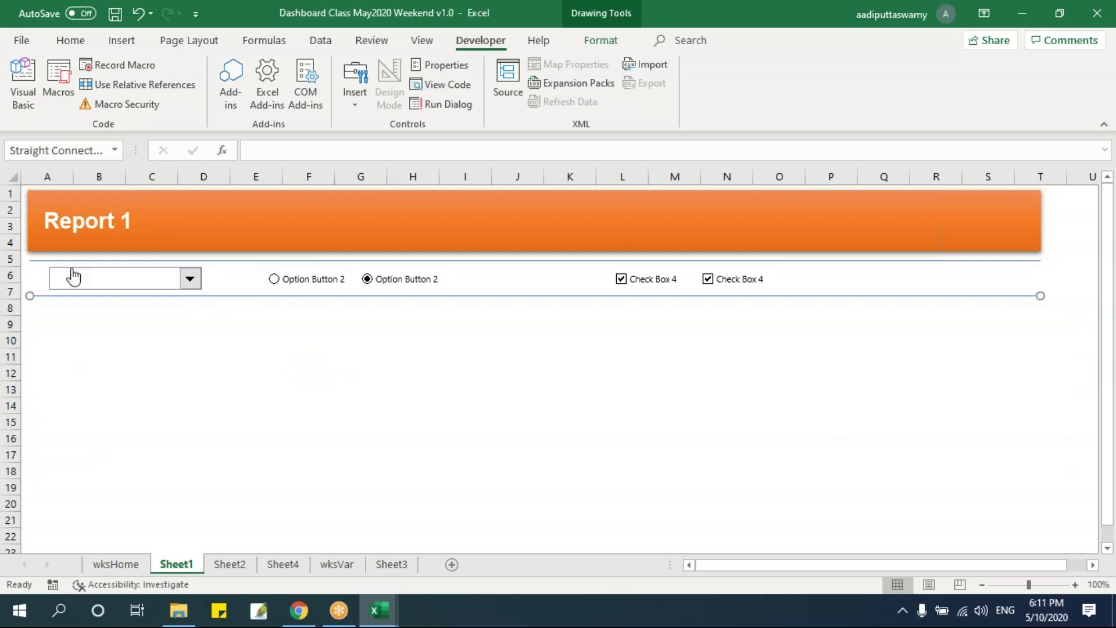
{"action": "left_click", "coordinate": [494, 384]}
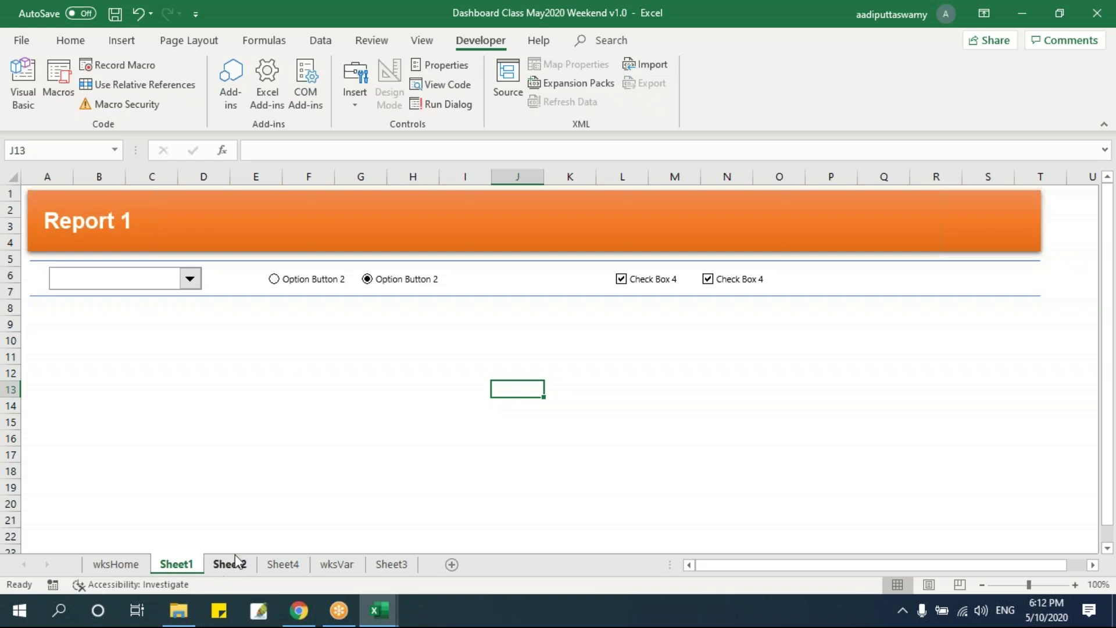
{"action": "left_click", "coordinate": [59, 319]}
{"action": "left_click", "coordinate": [152, 323]}
{"action": "left_click", "coordinate": [253, 323]}
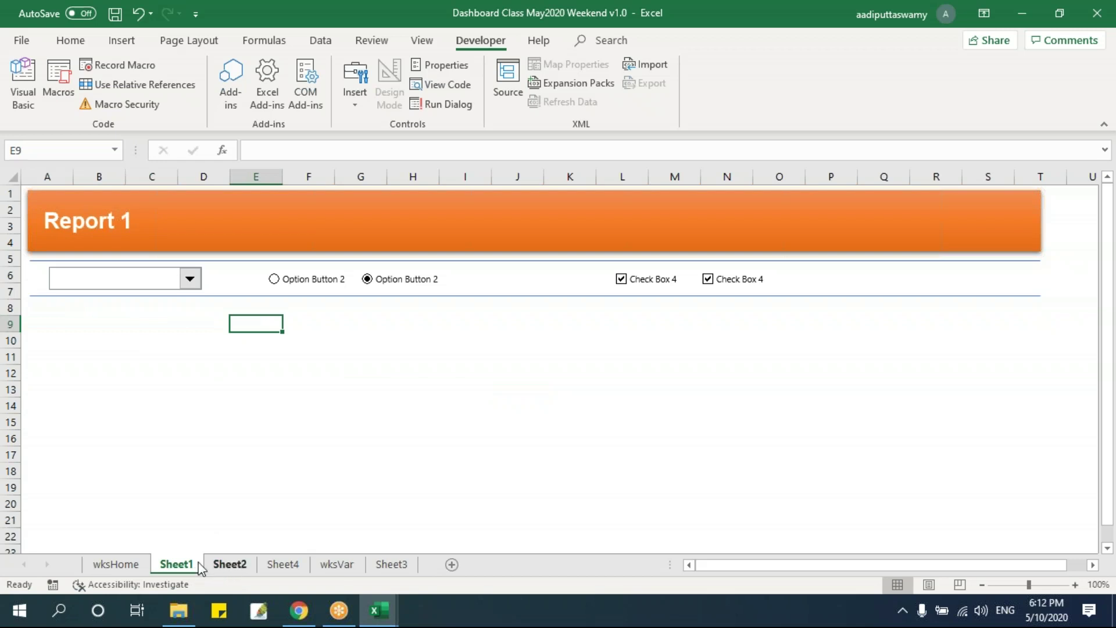
{"action": "left_click", "coordinate": [229, 564]}
{"action": "left_click", "coordinate": [176, 564]}
{"action": "left_click", "coordinate": [67, 320]}
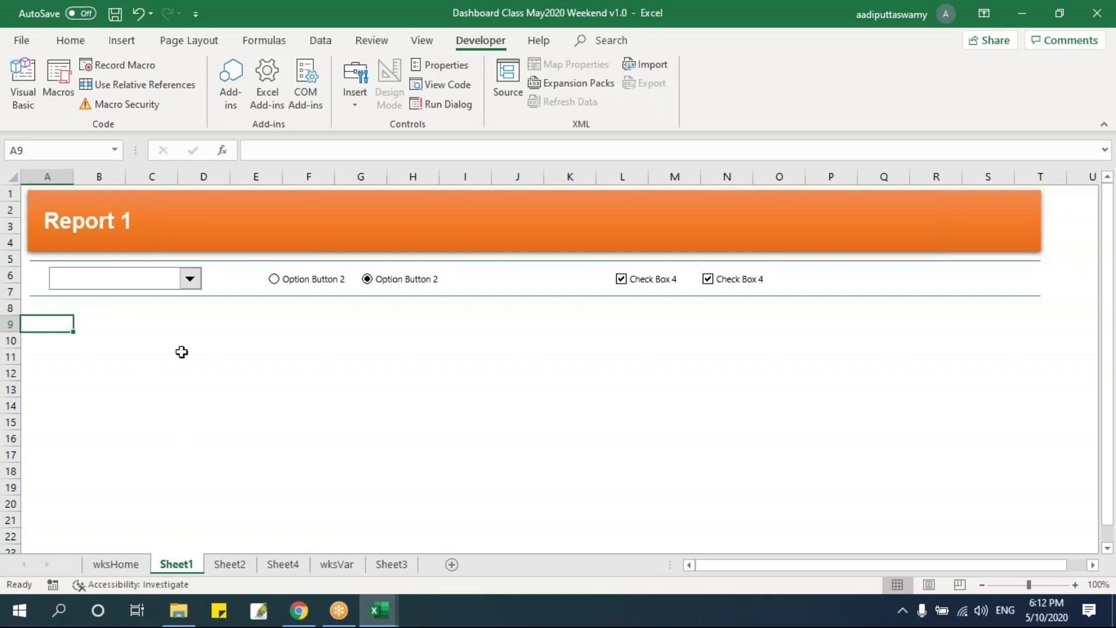
{"action": "left_click", "coordinate": [181, 320]}
{"action": "left_click", "coordinate": [283, 323]}
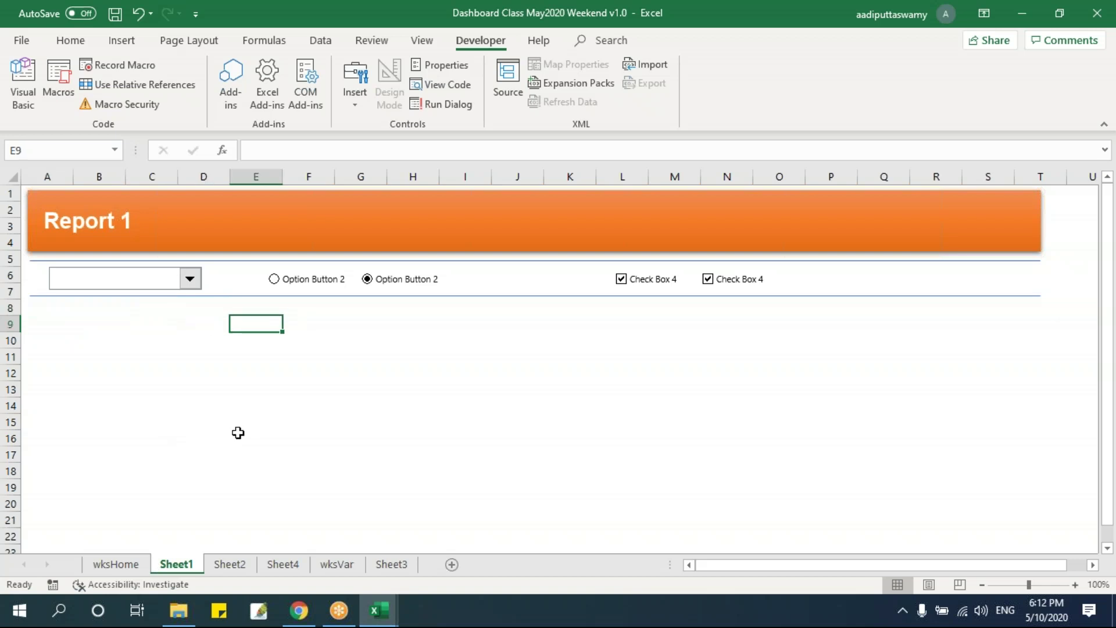
Rename Sheet1 as Report 1.
{"action": "double_click", "coordinate": [189, 572]}
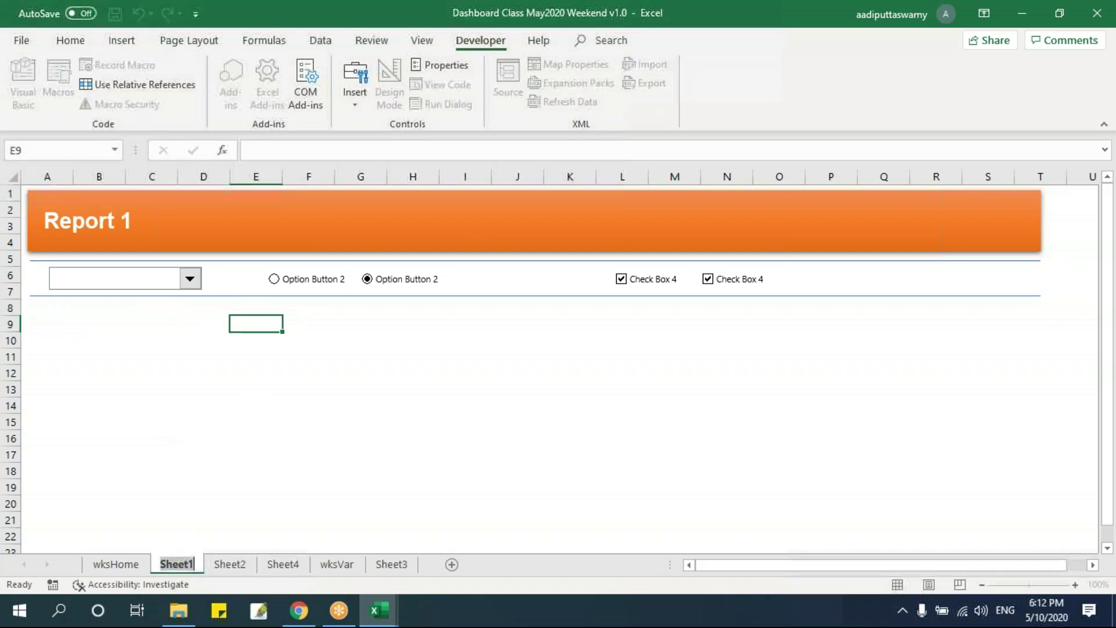
{"action": "type", "text": "Rep"}
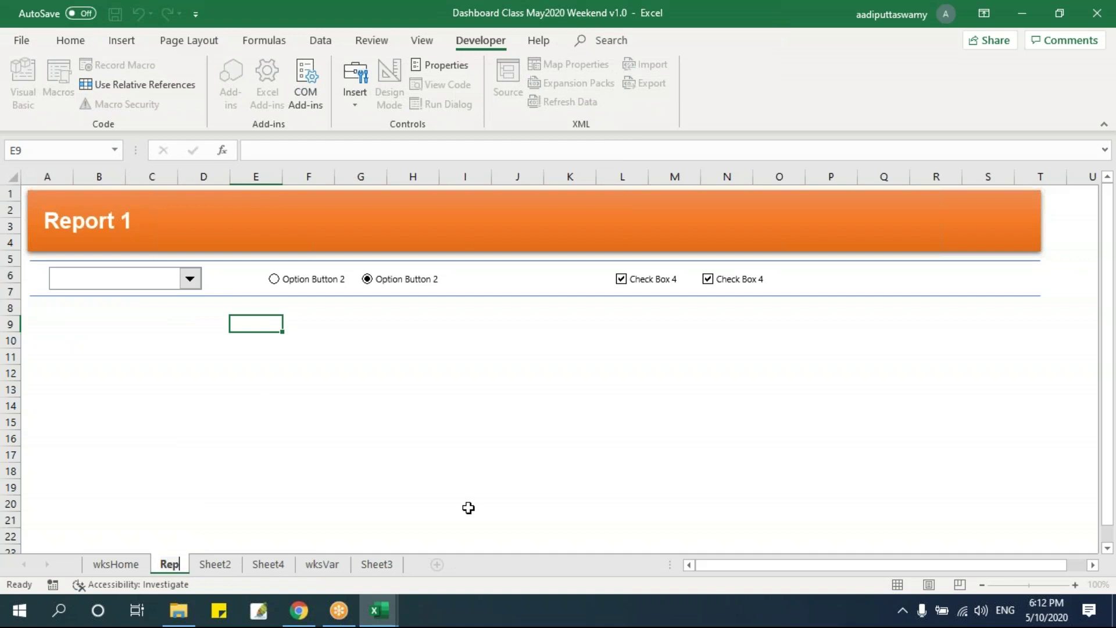
{"action": "type", "text": "ort 1"}
{"action": "left_click", "coordinate": [370, 455]}
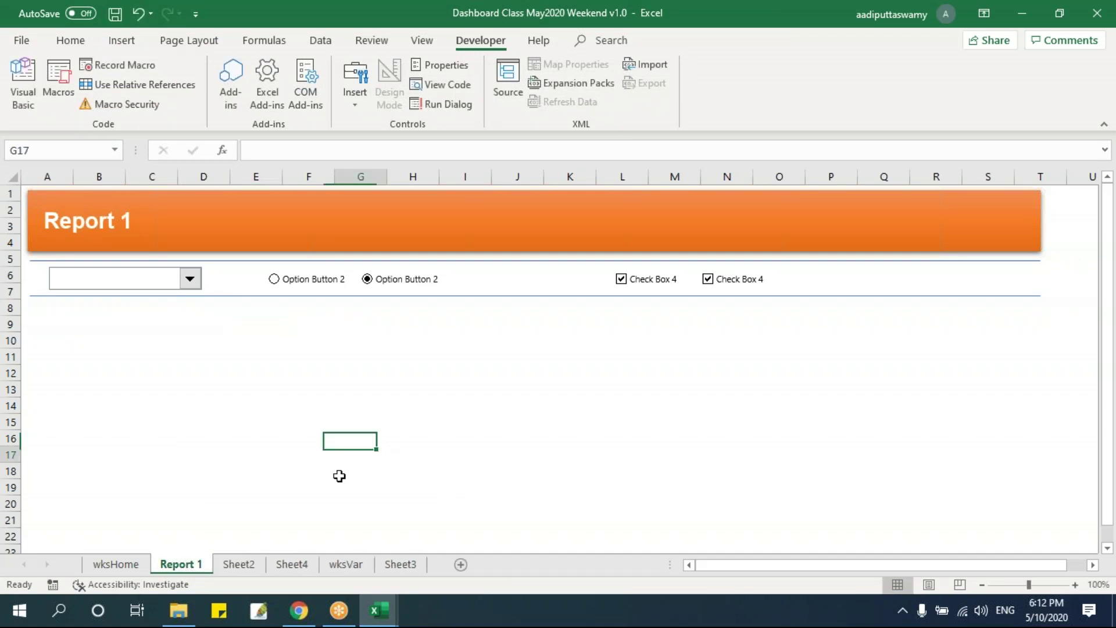
Rename Sheet2 as Report 2 and Sheet4 as Report 3.
{"action": "double_click", "coordinate": [239, 564]}
{"action": "type", "text": "Repor"}
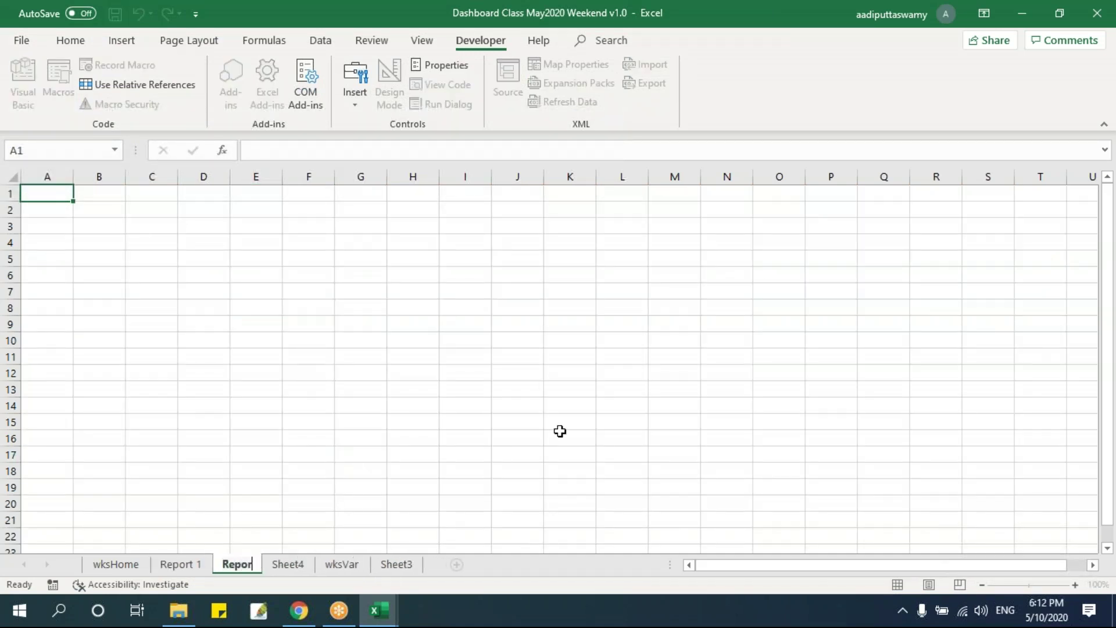
{"action": "type", "text": "t 2"}
{"action": "left_click", "coordinate": [407, 454]}
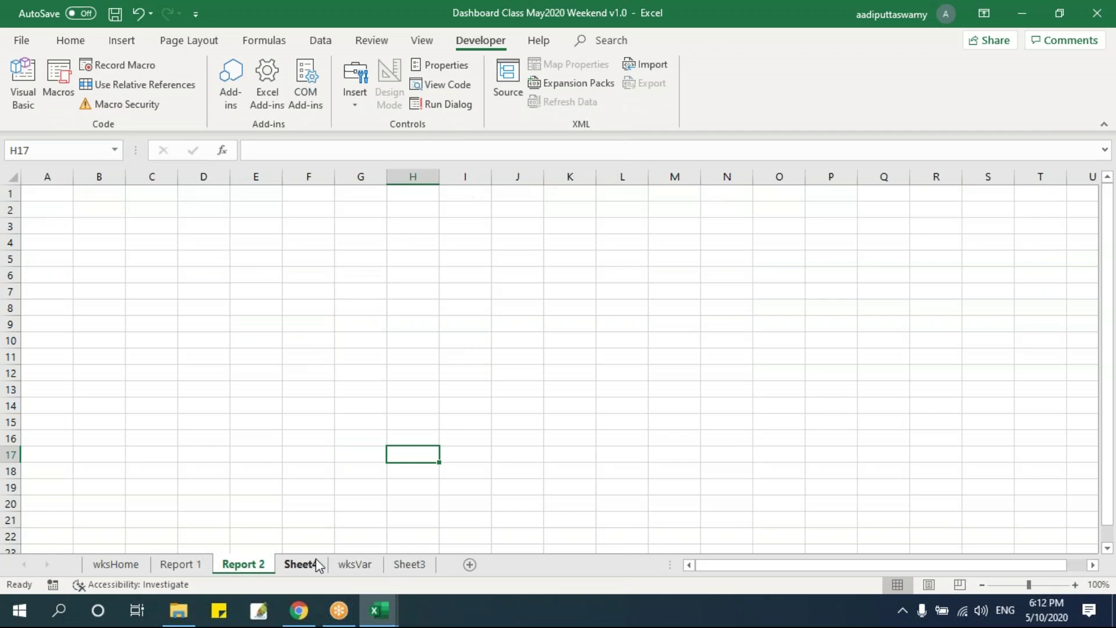
{"action": "double_click", "coordinate": [302, 564]}
{"action": "type", "text": "Report 3"}
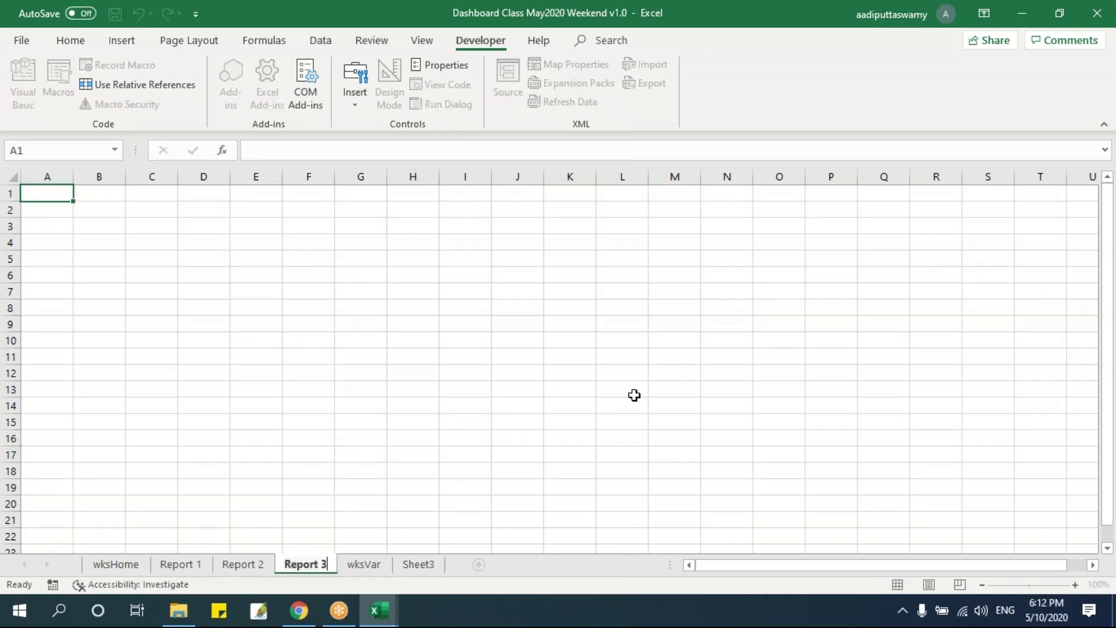
{"action": "left_click", "coordinate": [558, 372]}
Return to the Report 1 sheet and select cell F13.
{"action": "left_click", "coordinate": [195, 567]}
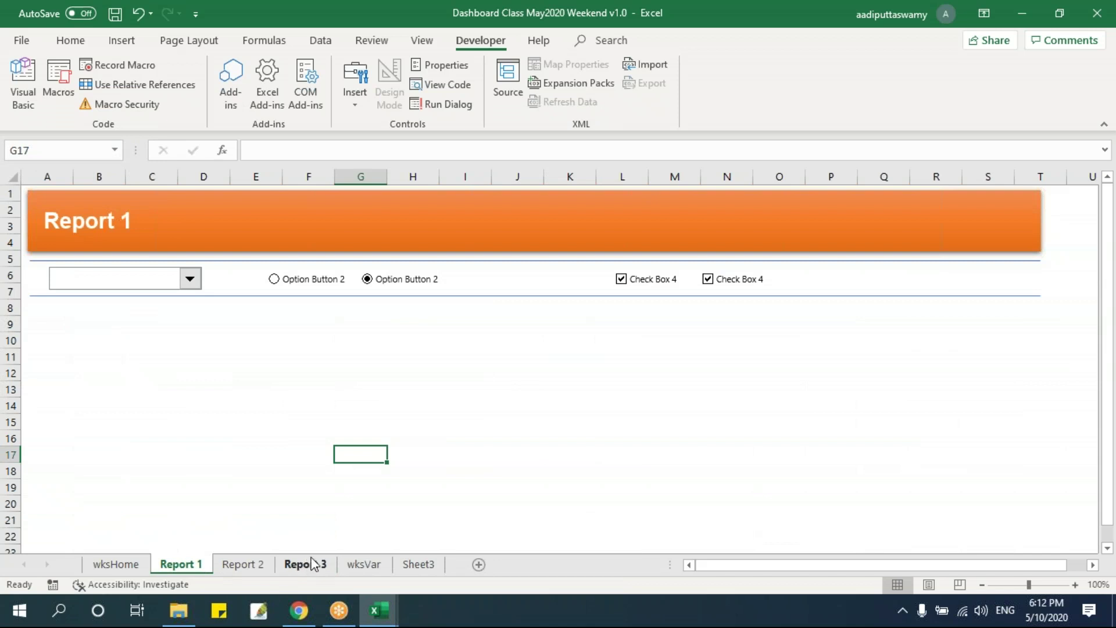
{"action": "left_click", "coordinate": [294, 386]}
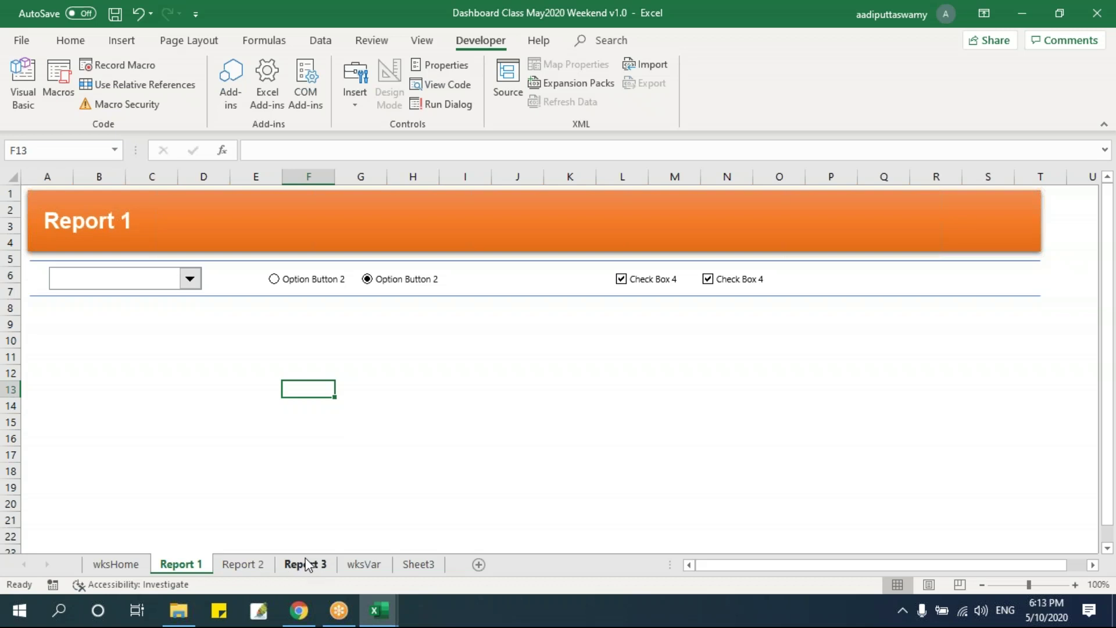
{"action": "left_click", "coordinate": [130, 44]}
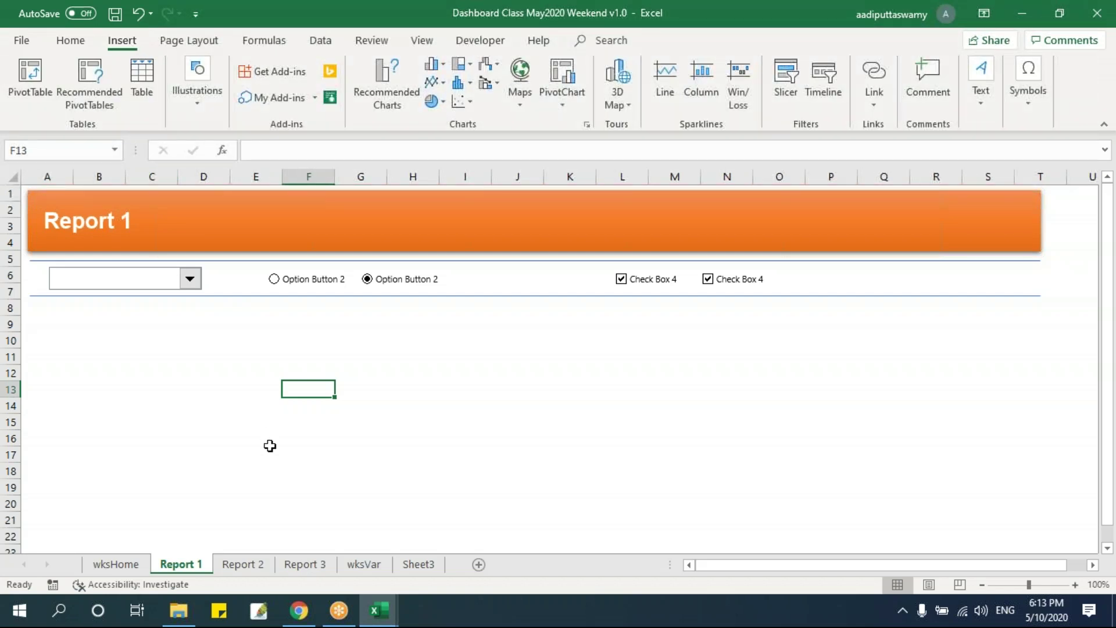
Draw a rectangle with rounded top corners, about 4.32" by 1.57", in the blank area beneath the control strip.
{"action": "left_click", "coordinate": [208, 102]}
{"action": "left_click", "coordinate": [263, 170]}
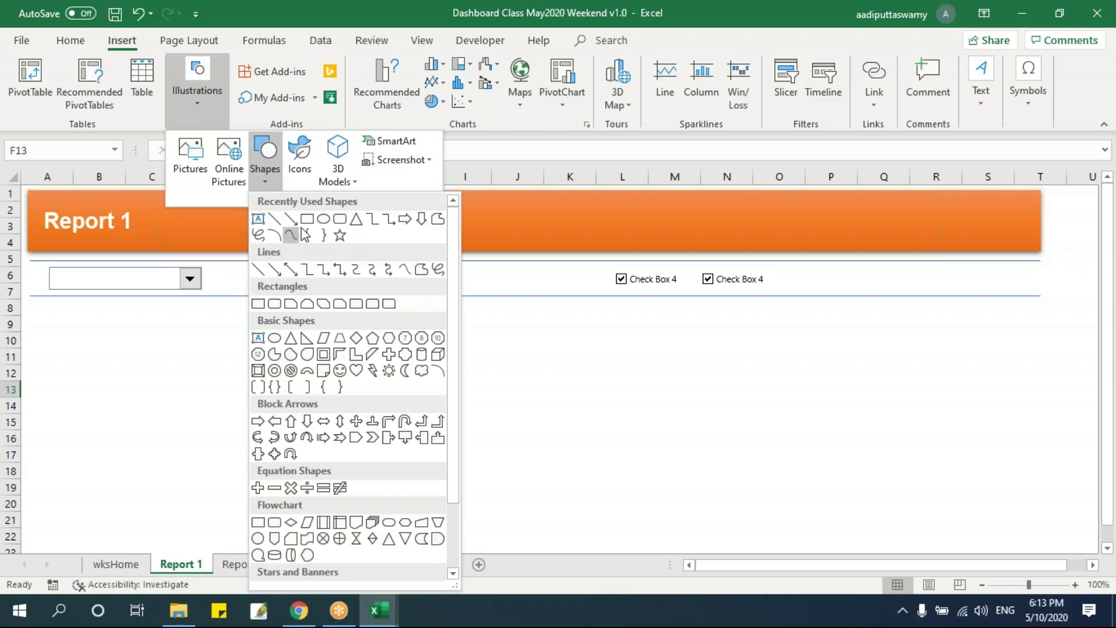
{"action": "left_click", "coordinate": [373, 304]}
{"action": "left_click_drag", "start_coordinate": [357, 378], "coordinate": [673, 464]}
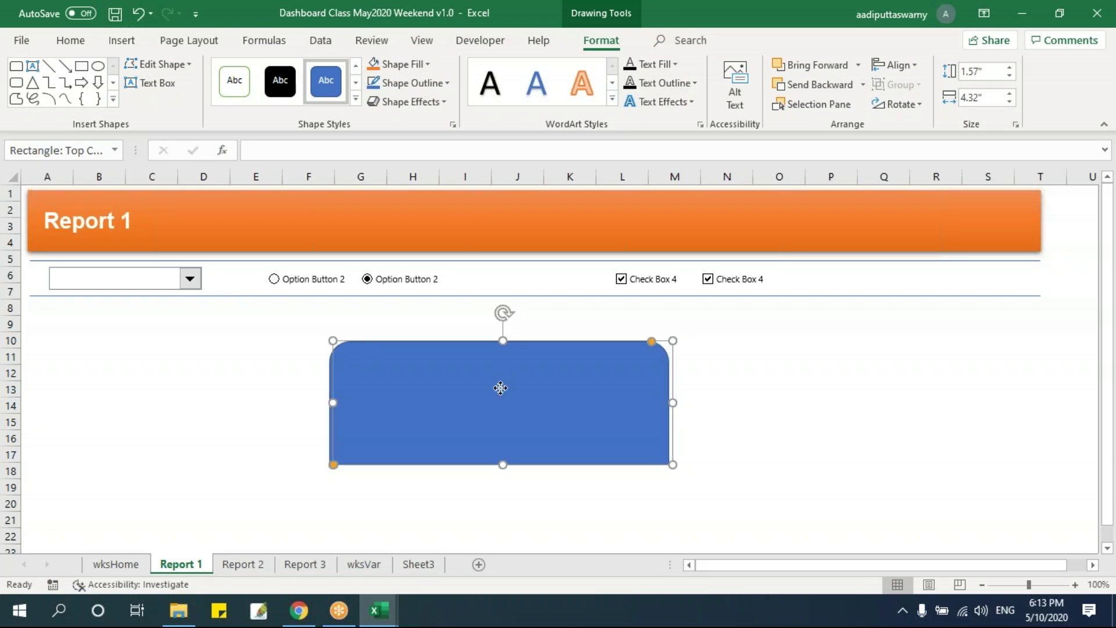
{"action": "left_click_drag", "start_coordinate": [528, 391], "coordinate": [458, 370]}
{"action": "left_click", "coordinate": [451, 501]}
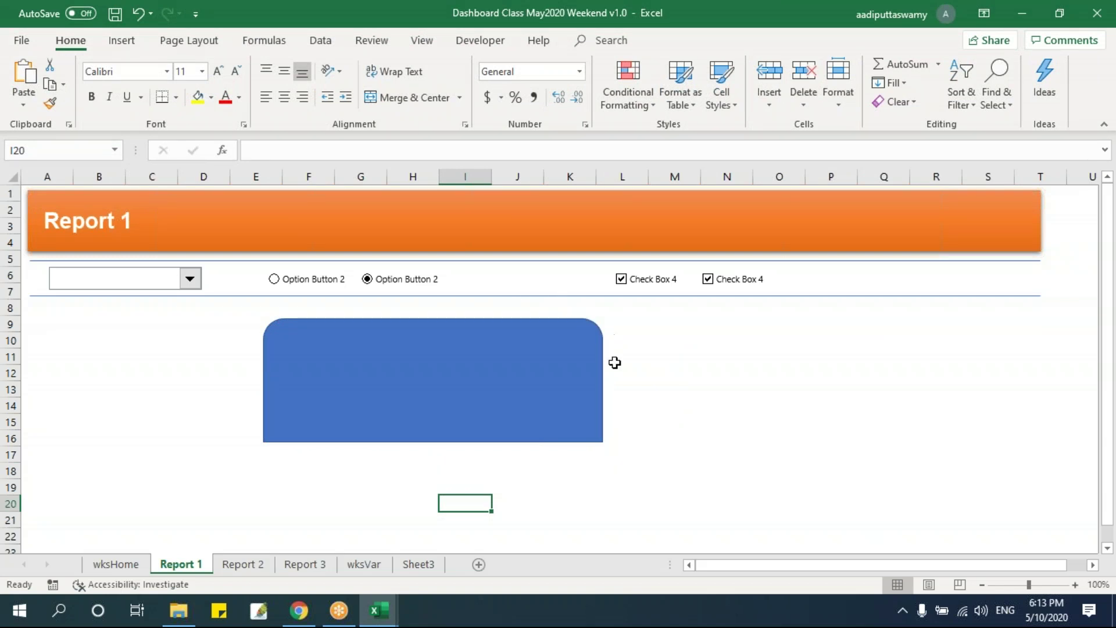
Shrink the rounded-top rectangle to a tab about 1.58" by 0.41" and place it beneath the combo box in rows 8 to 10.
{"action": "left_click", "coordinate": [523, 401]}
{"action": "left_click_drag", "start_coordinate": [433, 318], "coordinate": [441, 401]}
{"action": "left_click_drag", "start_coordinate": [603, 421], "coordinate": [388, 425]}
{"action": "mouse_move", "coordinate": [343, 431]}
{"action": "left_mouse_down"}
{"action": "mouse_move", "coordinate": [115, 337]}
{"action": "mouse_move", "coordinate": [138, 301]}
{"action": "mouse_move", "coordinate": [152, 304]}
{"action": "mouse_move", "coordinate": [130, 308]}
{"action": "mouse_move", "coordinate": [161, 315]}
{"action": "mouse_move", "coordinate": [100, 308]}
{"action": "mouse_move", "coordinate": [102, 326]}
{"action": "left_mouse_up"}
{"action": "left_click", "coordinate": [203, 356]}
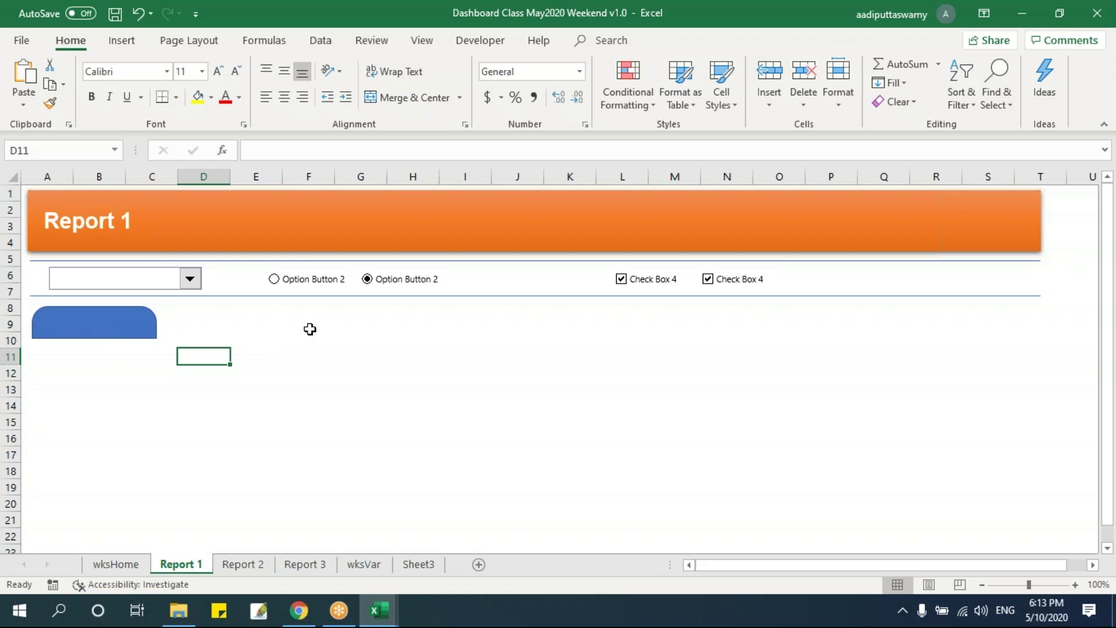
{"action": "left_click", "coordinate": [452, 352]}
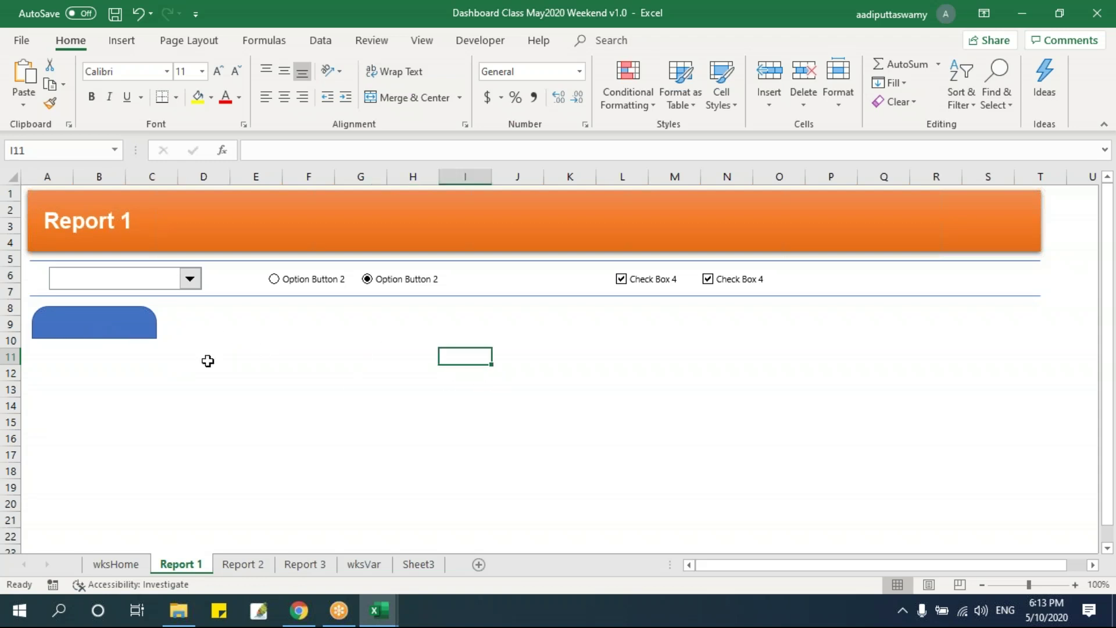
{"action": "left_click_drag", "start_coordinate": [120, 336], "coordinate": [254, 339]}
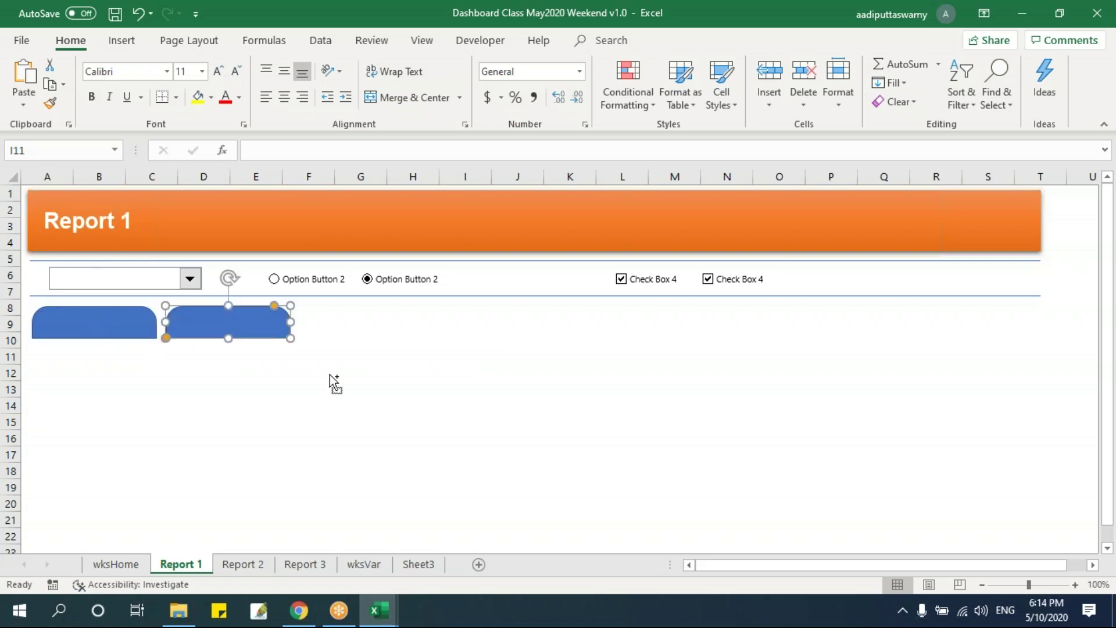
{"action": "key", "text": "ctrl+z"}
{"action": "left_click", "coordinate": [124, 336]}
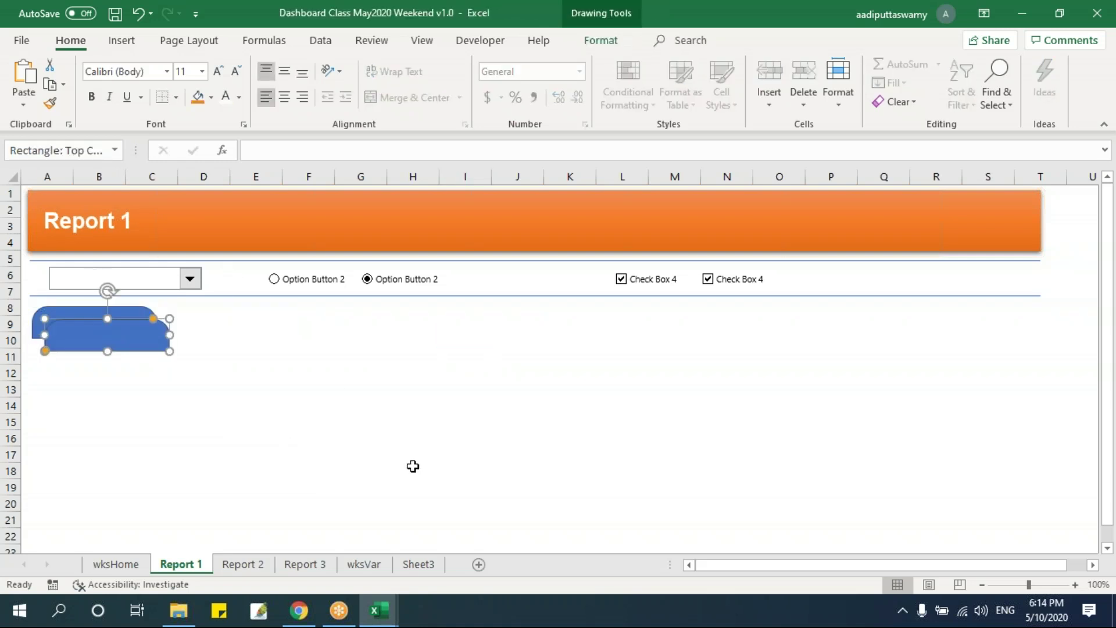
{"action": "left_click_drag", "start_coordinate": [93, 327], "coordinate": [227, 325]}
{"action": "key", "text": "Delete"}
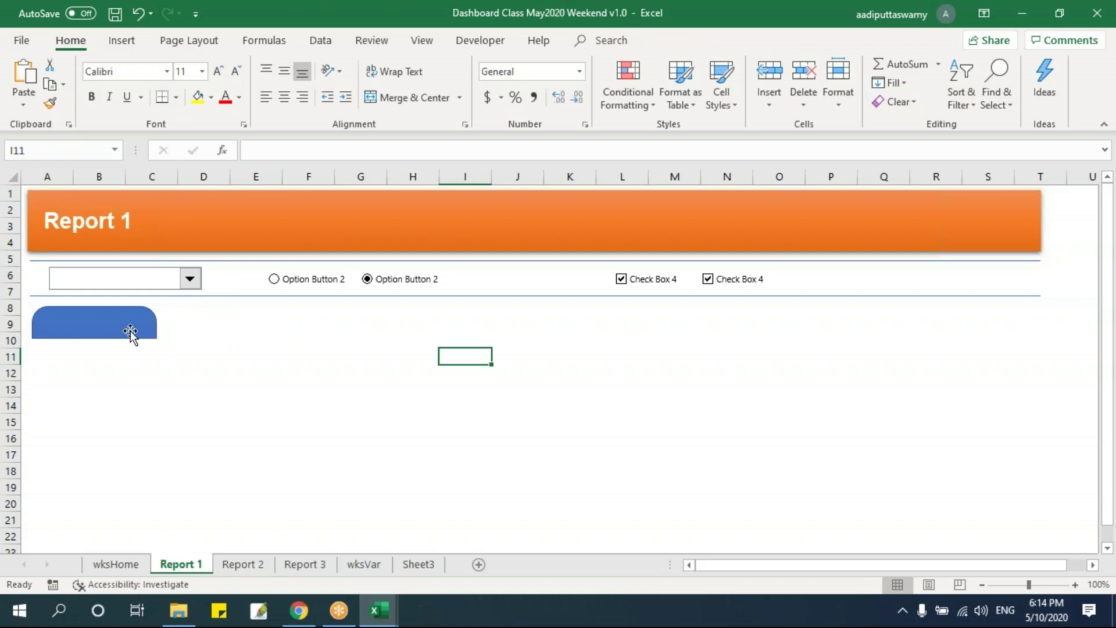
{"action": "left_click_drag", "start_coordinate": [129, 334], "coordinate": [659, 448]}
{"action": "key", "text": "Delete"}
Duplicate the tab shape twice along the same row to make three evenly spaced tabs.
{"action": "left_click_drag", "start_coordinate": [124, 330], "coordinate": [340, 330]}
{"action": "left_click", "coordinate": [458, 420]}
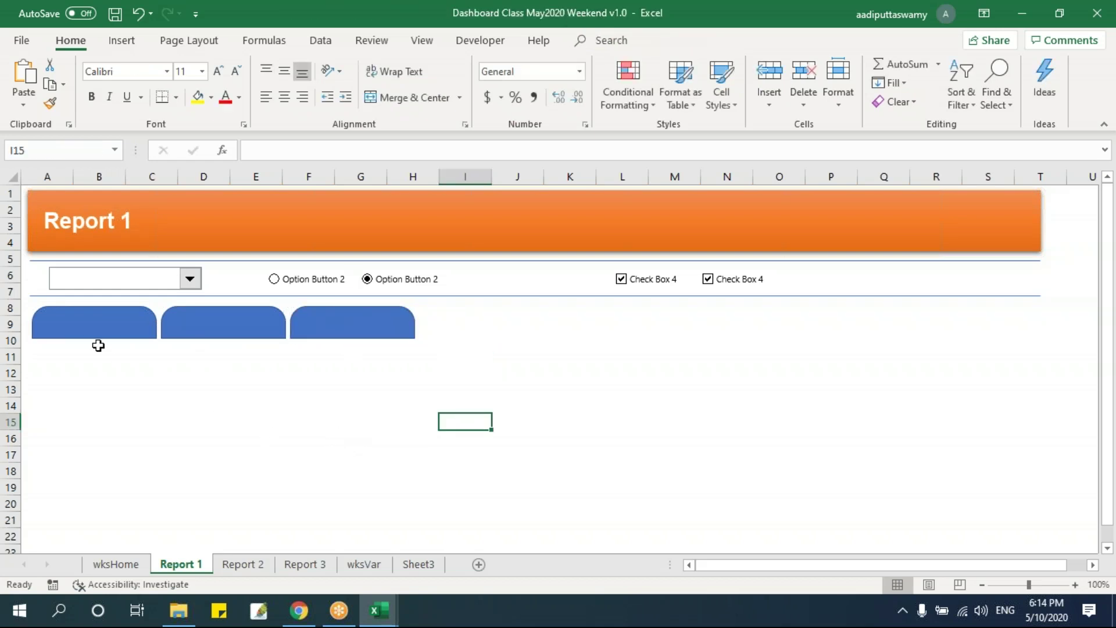
{"action": "left_click", "coordinate": [119, 319]}
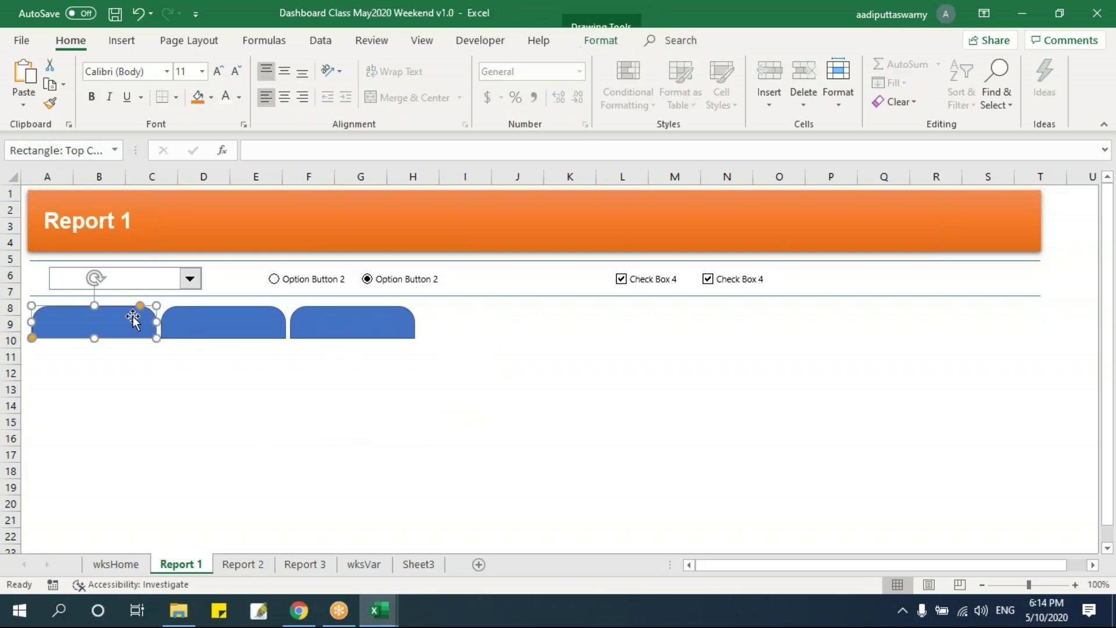
{"action": "key", "text": "Tab"}
{"action": "key", "text": "Tab"}
{"action": "left_click", "coordinate": [323, 411]}
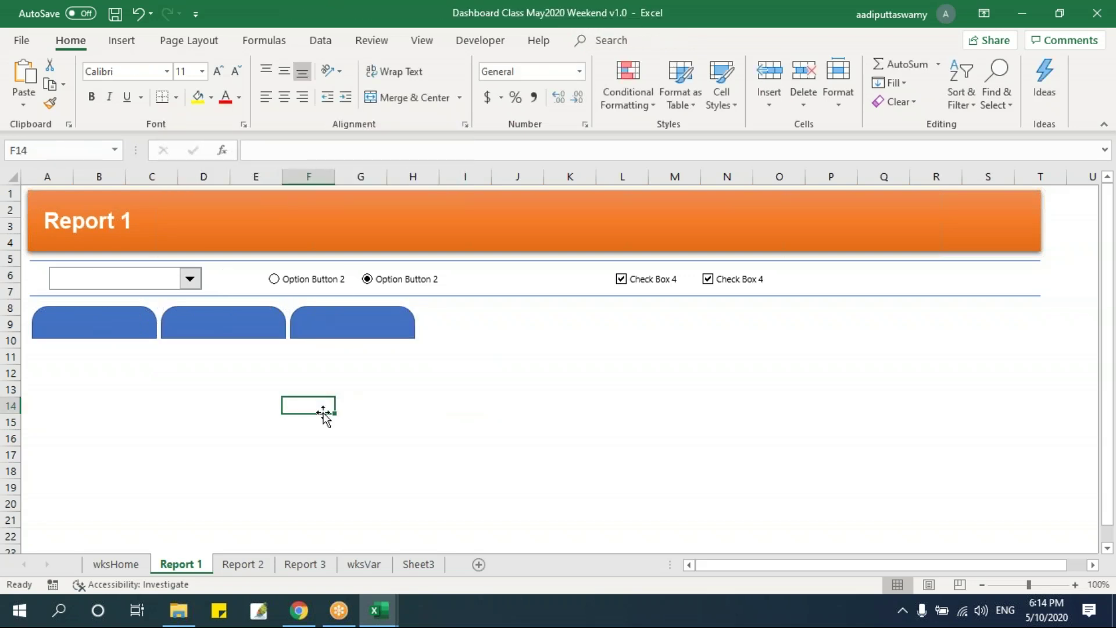
Remove the outline from all three tab shapes.
{"action": "left_click", "coordinate": [130, 323]}
{"action": "left_click", "coordinate": [203, 320], "text": "ctrl"}
{"action": "left_click", "coordinate": [356, 329], "text": "ctrl"}
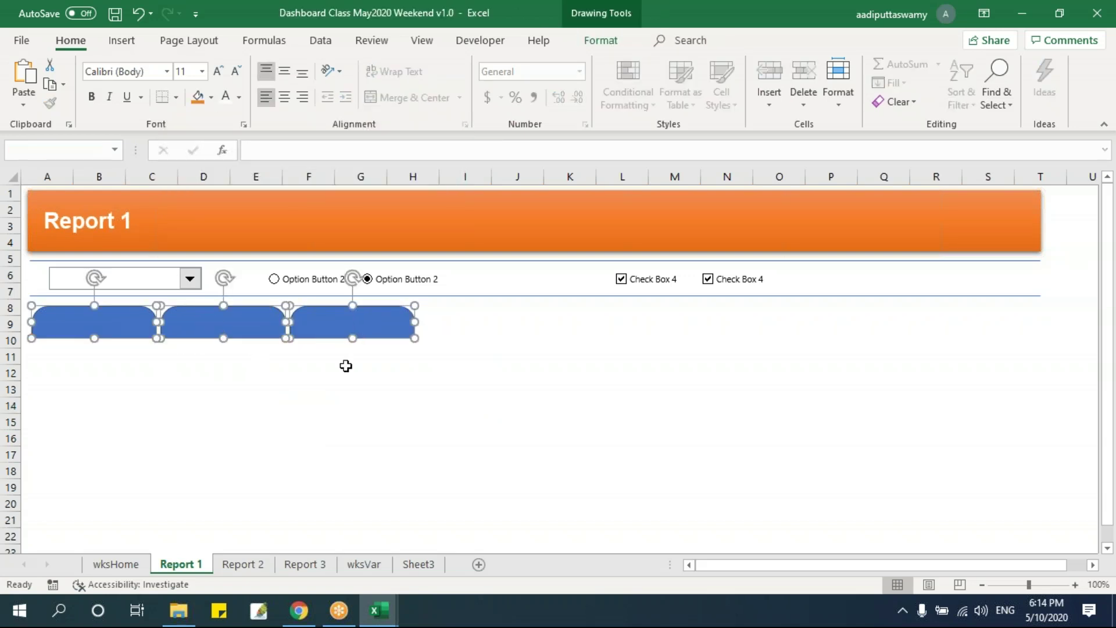
{"action": "left_click", "coordinate": [596, 41]}
{"action": "left_click", "coordinate": [401, 83]}
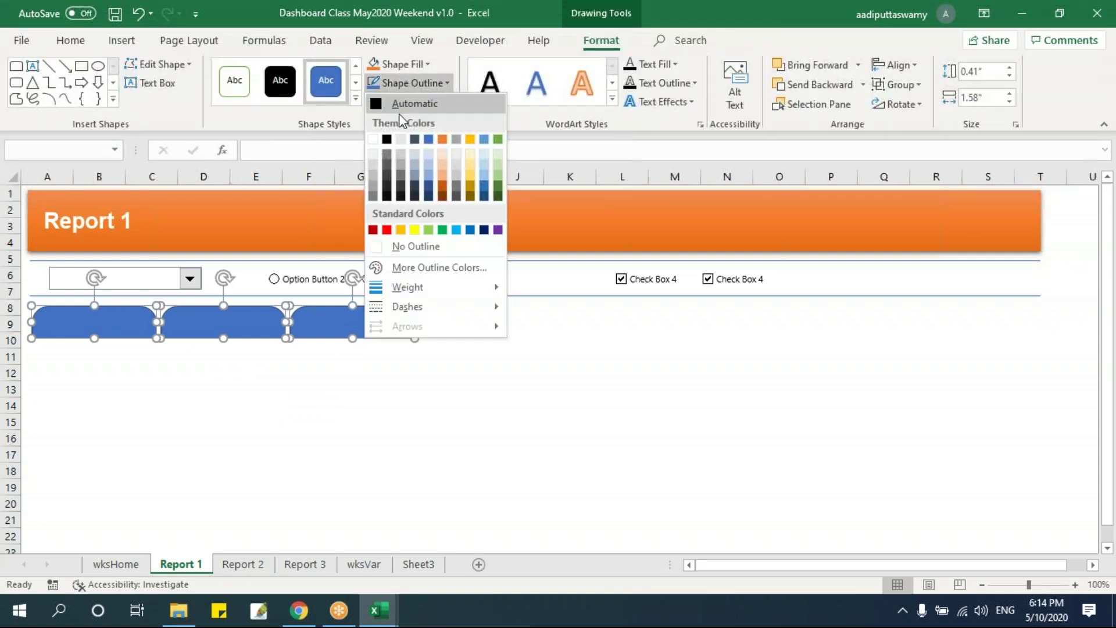
{"action": "left_click", "coordinate": [387, 249]}
{"action": "left_click", "coordinate": [523, 403]}
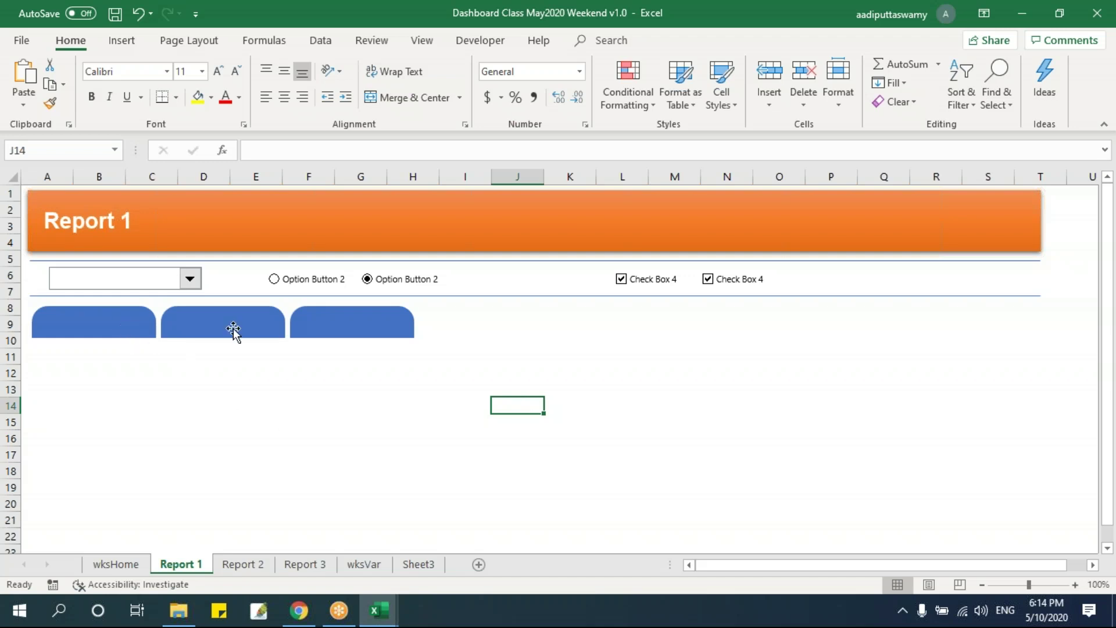
{"action": "left_click", "coordinate": [166, 388]}
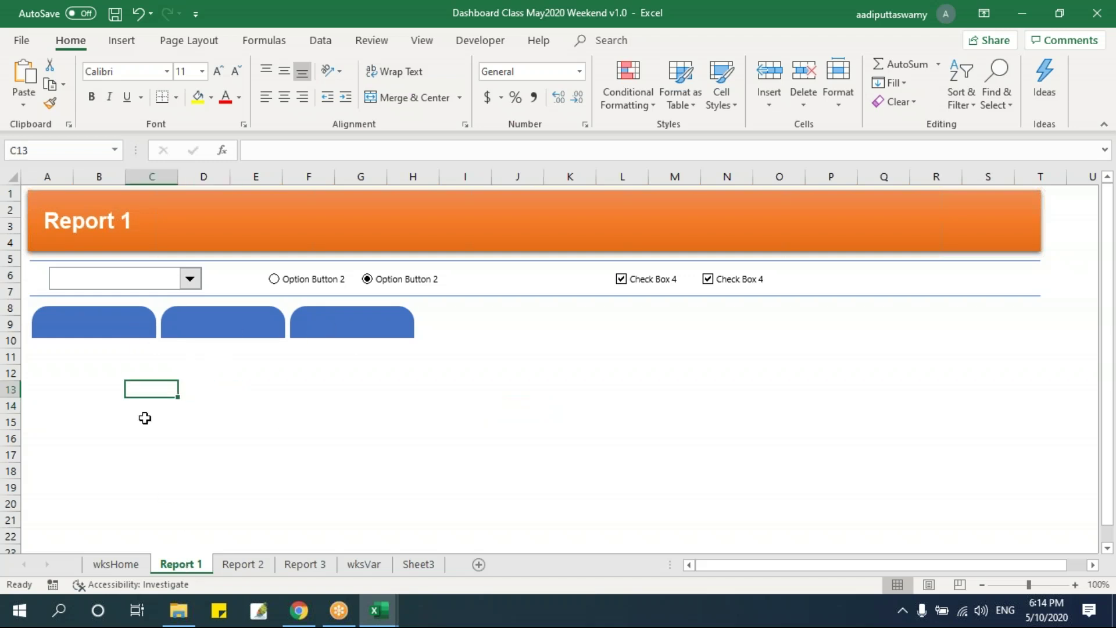
{"action": "left_click", "coordinate": [131, 326]}
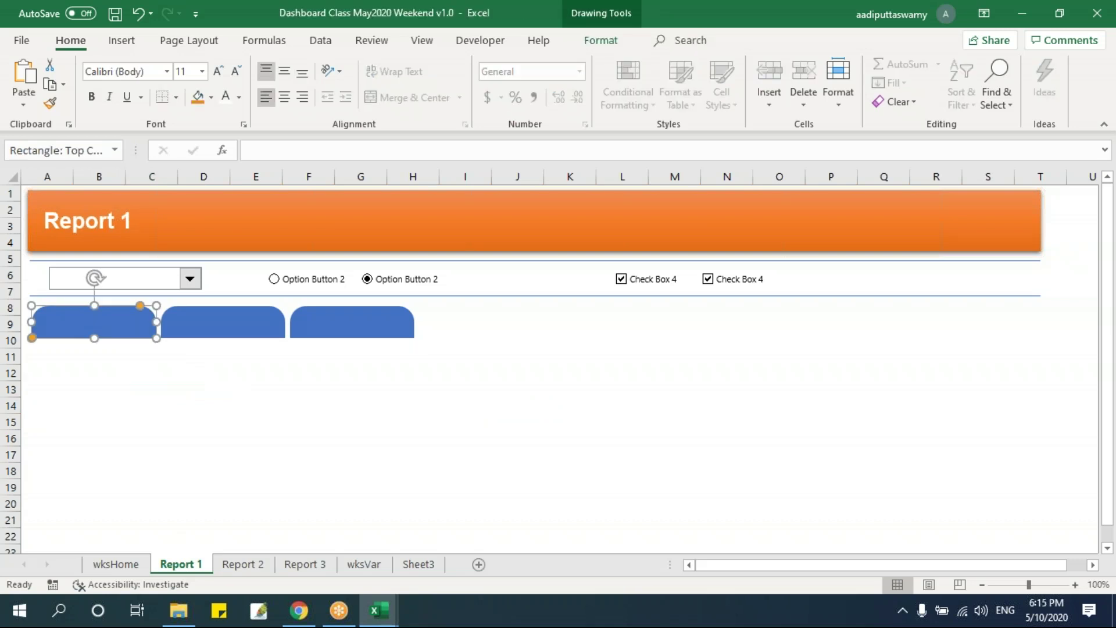
{"action": "left_click", "coordinate": [184, 397]}
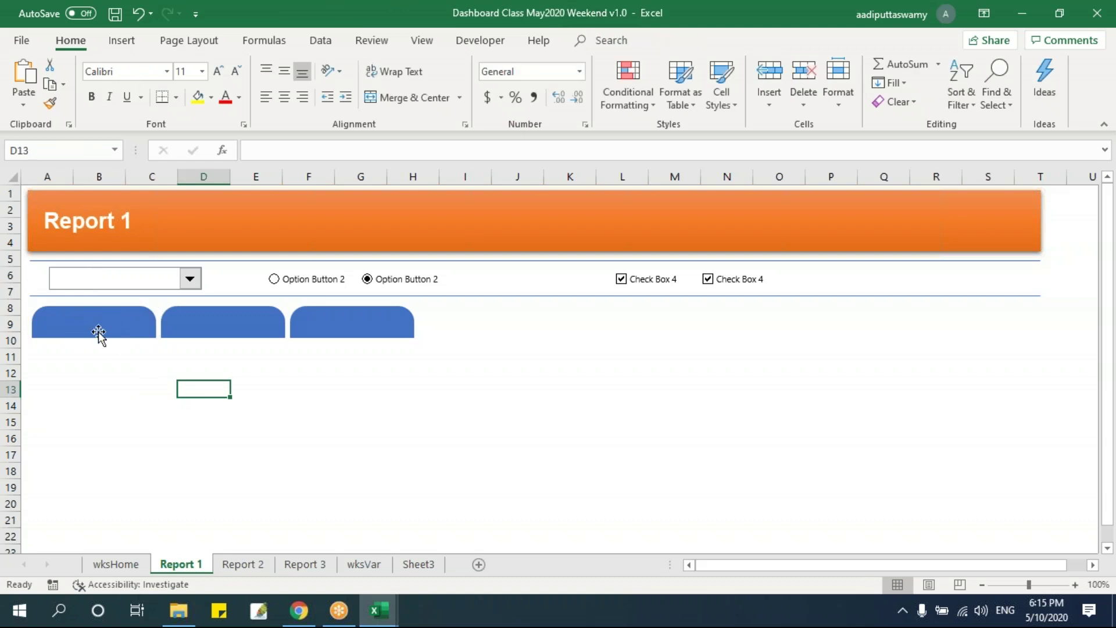
{"action": "left_click", "coordinate": [241, 325]}
{"action": "left_click", "coordinate": [320, 322]}
{"action": "left_click", "coordinate": [312, 399]}
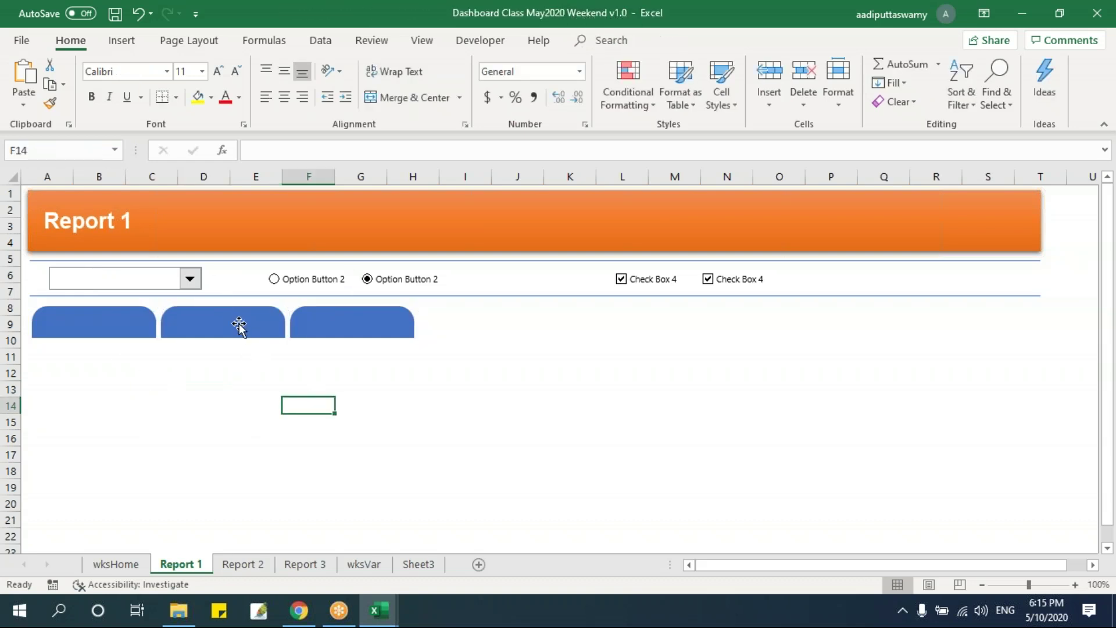
Fill the second and third tab shapes with a lighter shade of the blue theme colour.
{"action": "left_click", "coordinate": [239, 324]}
{"action": "left_click", "coordinate": [338, 333], "text": "ctrl"}
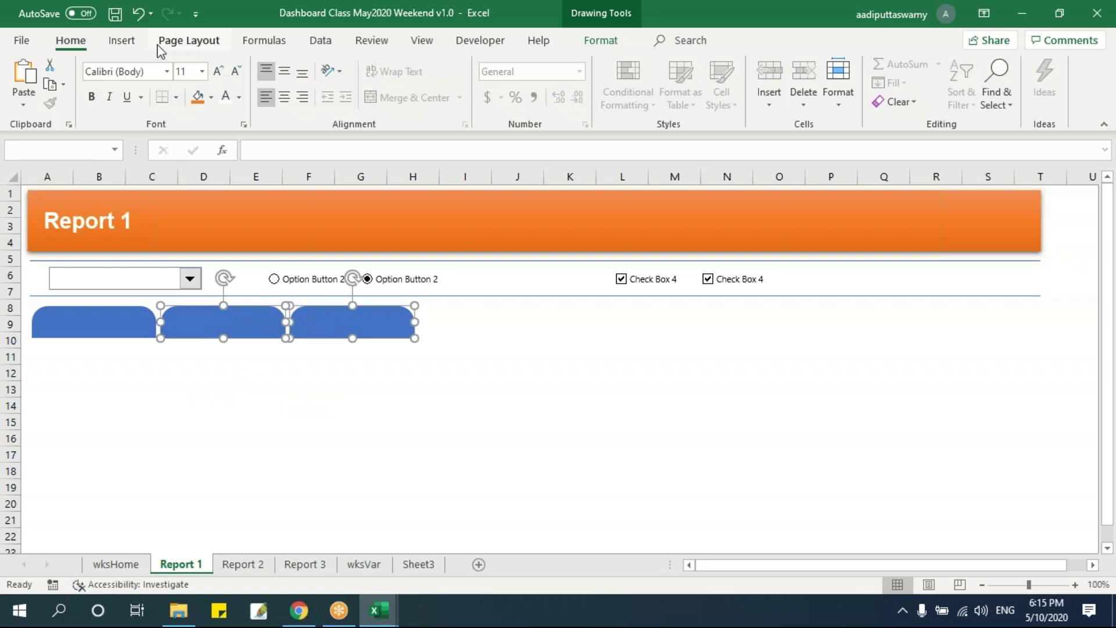
{"action": "left_click", "coordinate": [602, 41]}
{"action": "left_click", "coordinate": [414, 68]}
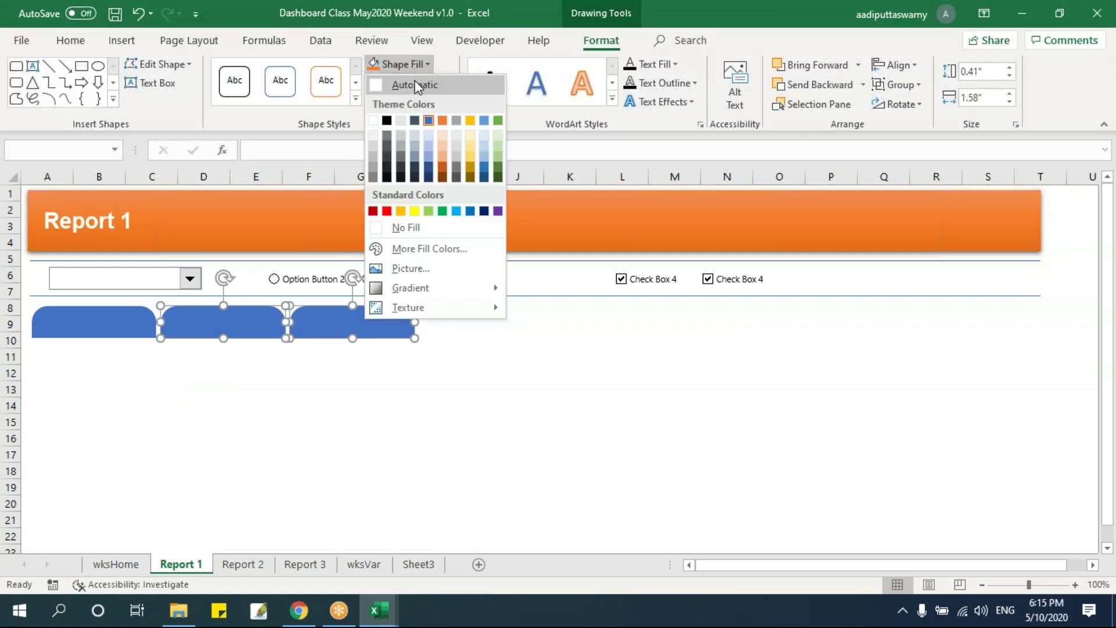
{"action": "left_click", "coordinate": [428, 145]}
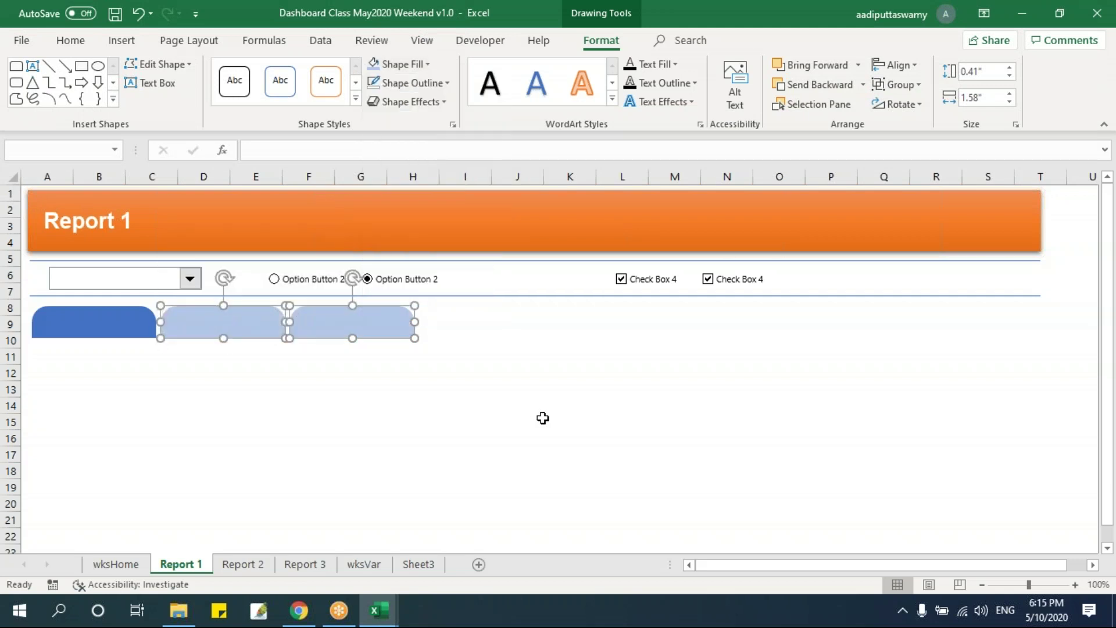
{"action": "left_click", "coordinate": [542, 419]}
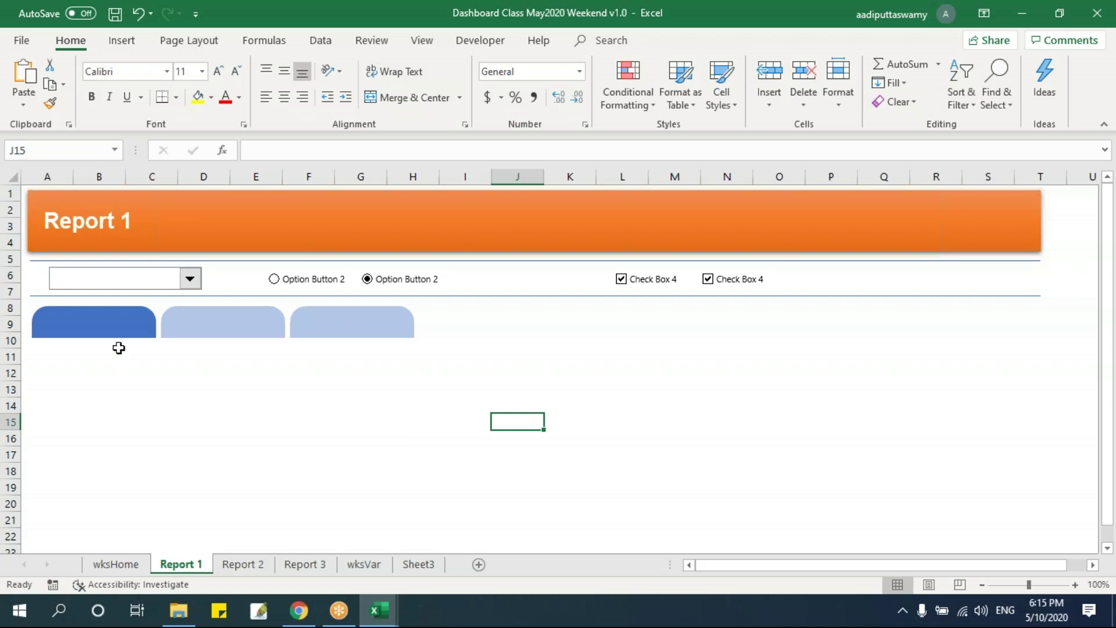
{"action": "left_click", "coordinate": [119, 324]}
{"action": "left_click", "coordinate": [344, 393]}
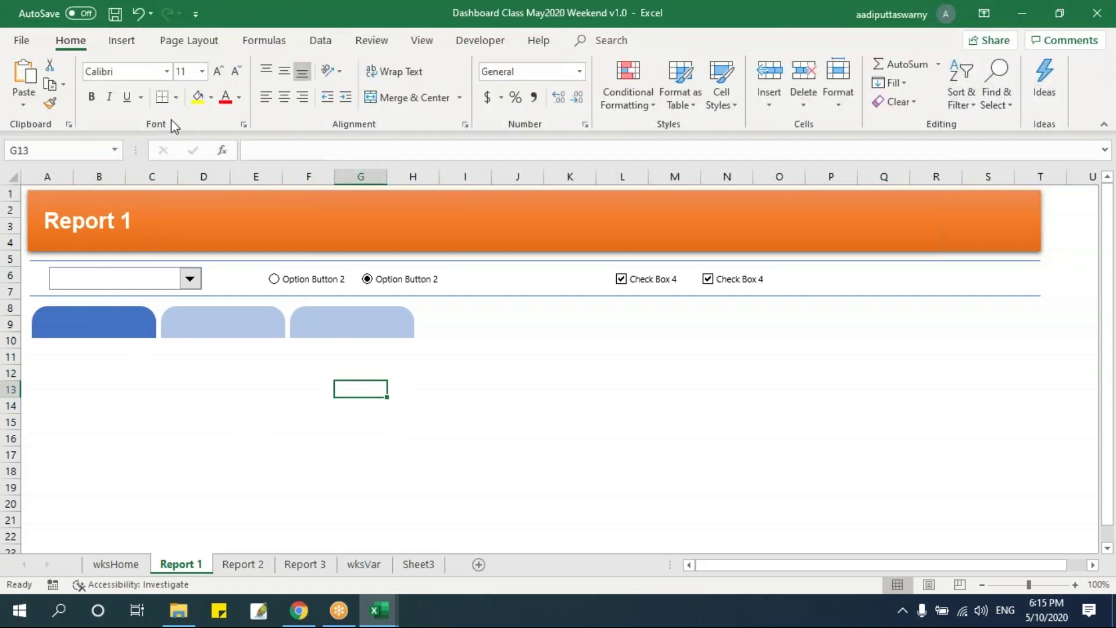
Draw a rectangle about 6.08" by 0.35" and move it directly under the row of tabs.
{"action": "left_click", "coordinate": [121, 40]}
{"action": "left_click", "coordinate": [196, 87]}
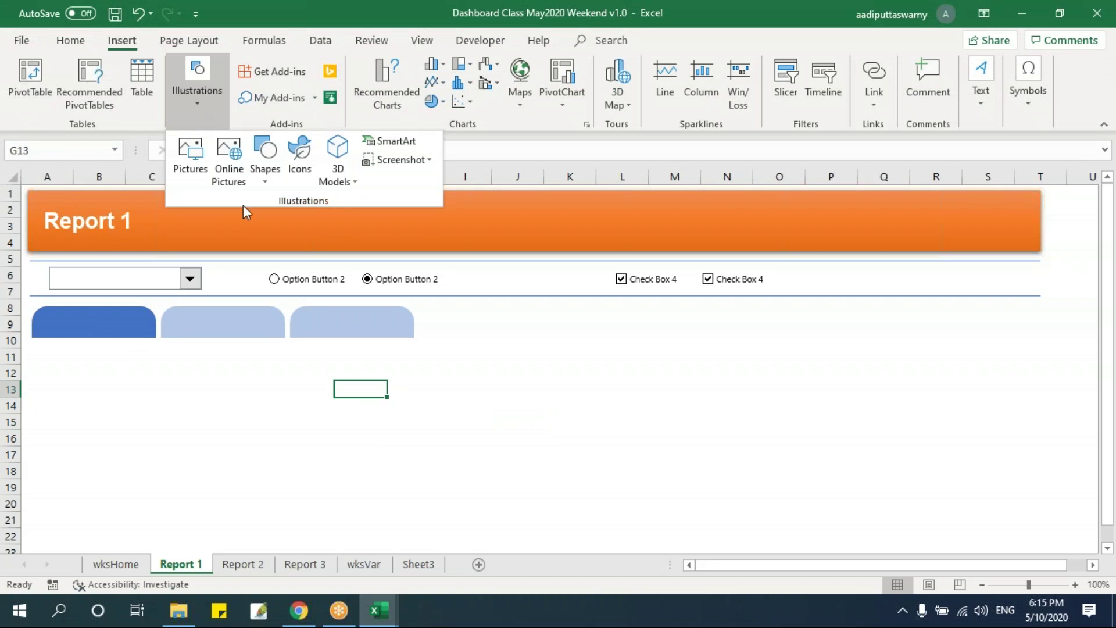
{"action": "left_click", "coordinate": [262, 165]}
{"action": "left_click", "coordinate": [308, 222]}
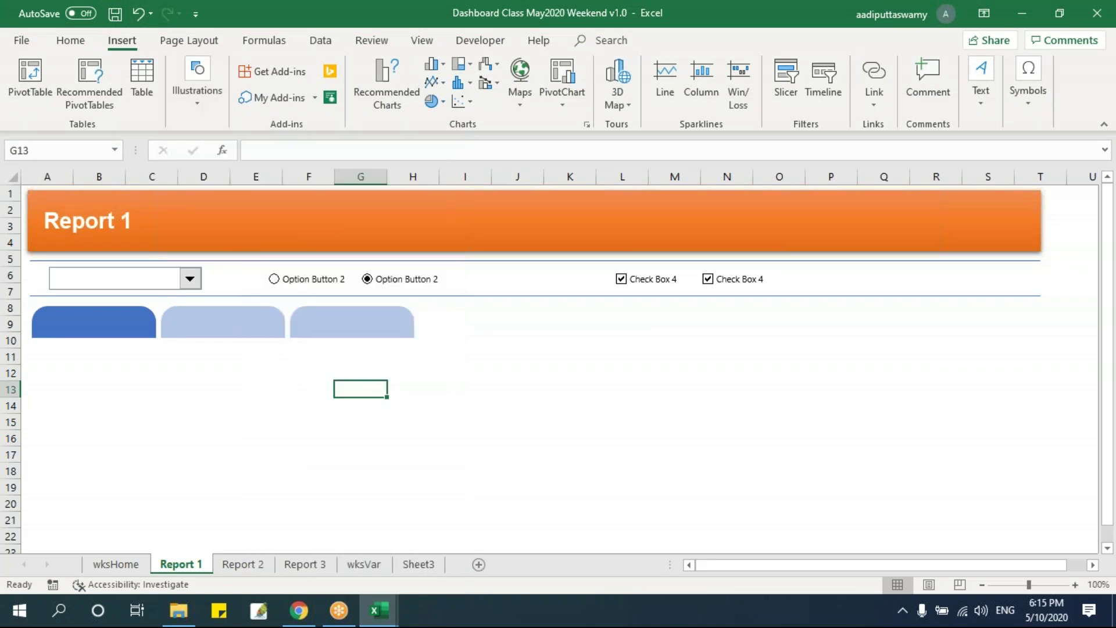
{"action": "left_click_drag", "start_coordinate": [239, 409], "coordinate": [846, 447]}
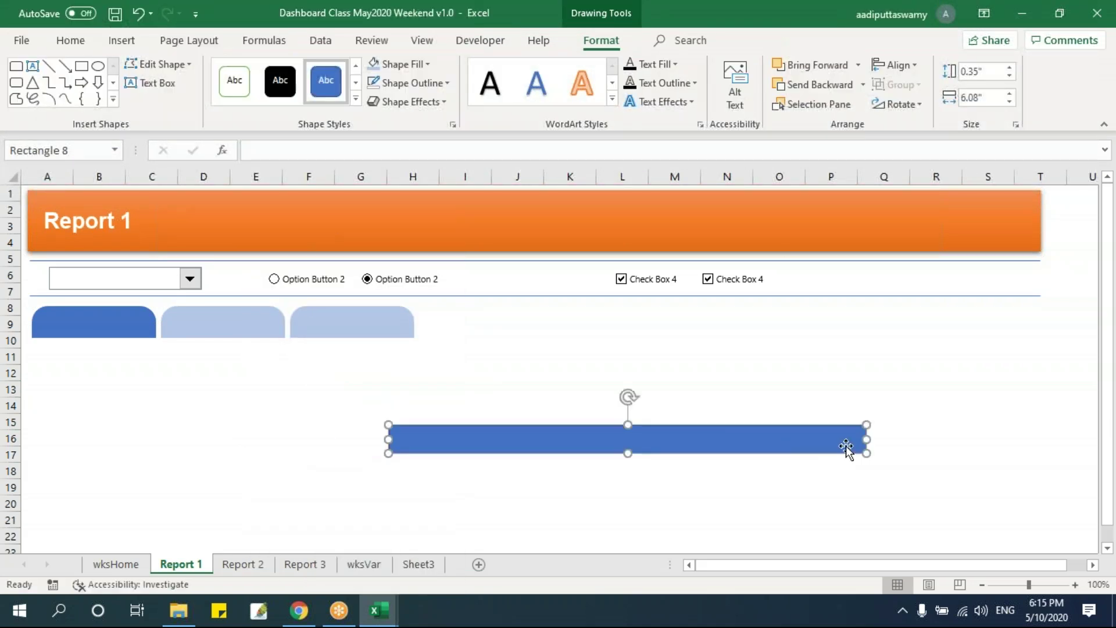
{"action": "left_click_drag", "start_coordinate": [733, 451], "coordinate": [368, 354]}
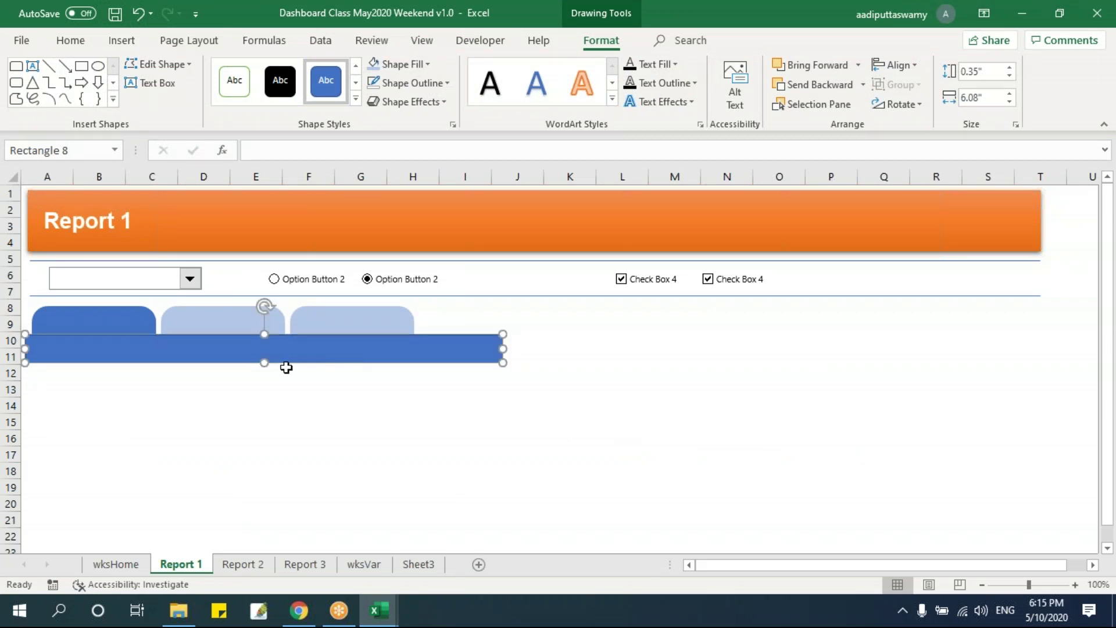
Reduce the rectangle's height to about 0.08" and stretch it to about 12.9" wide as a thin bar under the tabs.
{"action": "left_click_drag", "start_coordinate": [267, 365], "coordinate": [364, 341]}
{"action": "left_click_drag", "start_coordinate": [507, 349], "coordinate": [1037, 341]}
{"action": "left_click", "coordinate": [831, 401]}
{"action": "left_click", "coordinate": [472, 349]}
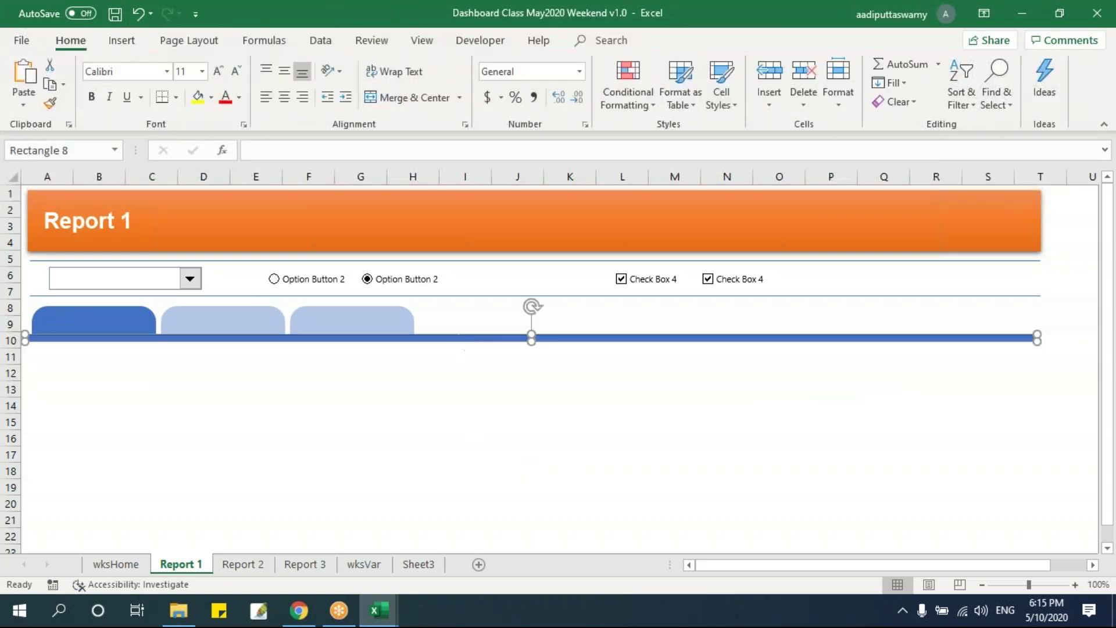
{"action": "left_click", "coordinate": [380, 423]}
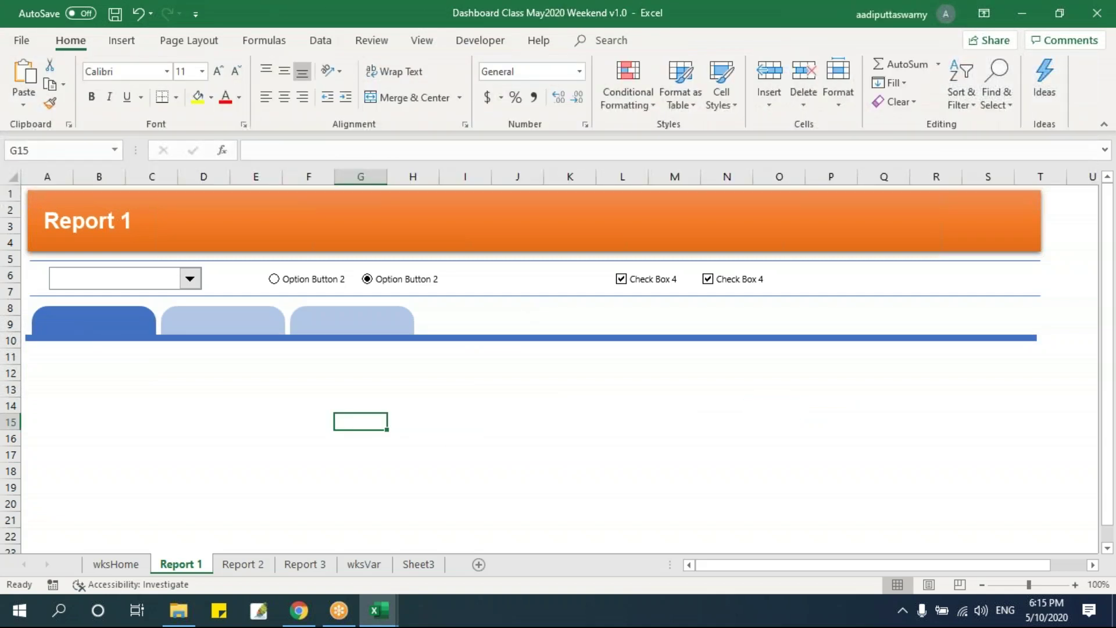
{"action": "left_click", "coordinate": [117, 318]}
{"action": "left_click", "coordinate": [107, 339]}
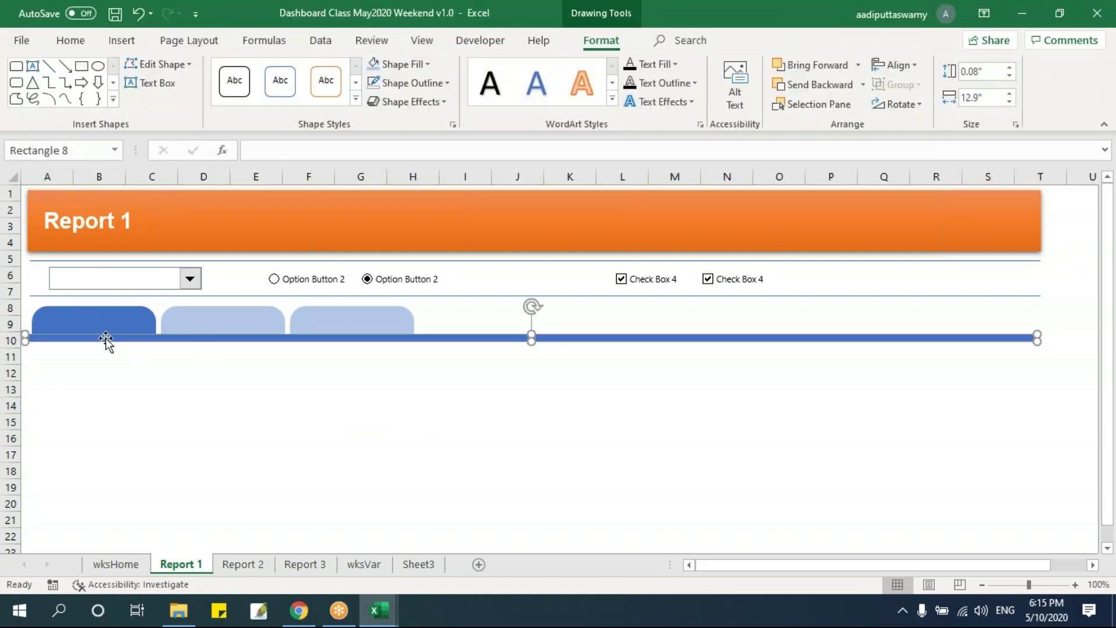
{"action": "key", "text": "Escape"}
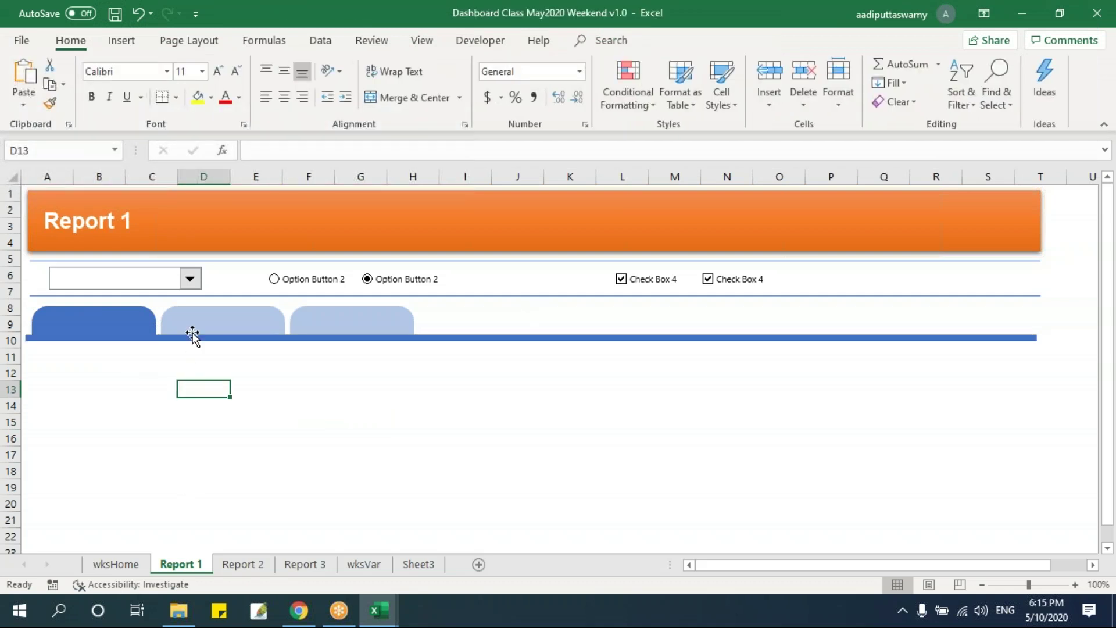
{"action": "left_click", "coordinate": [128, 322]}
{"action": "left_click", "coordinate": [195, 422]}
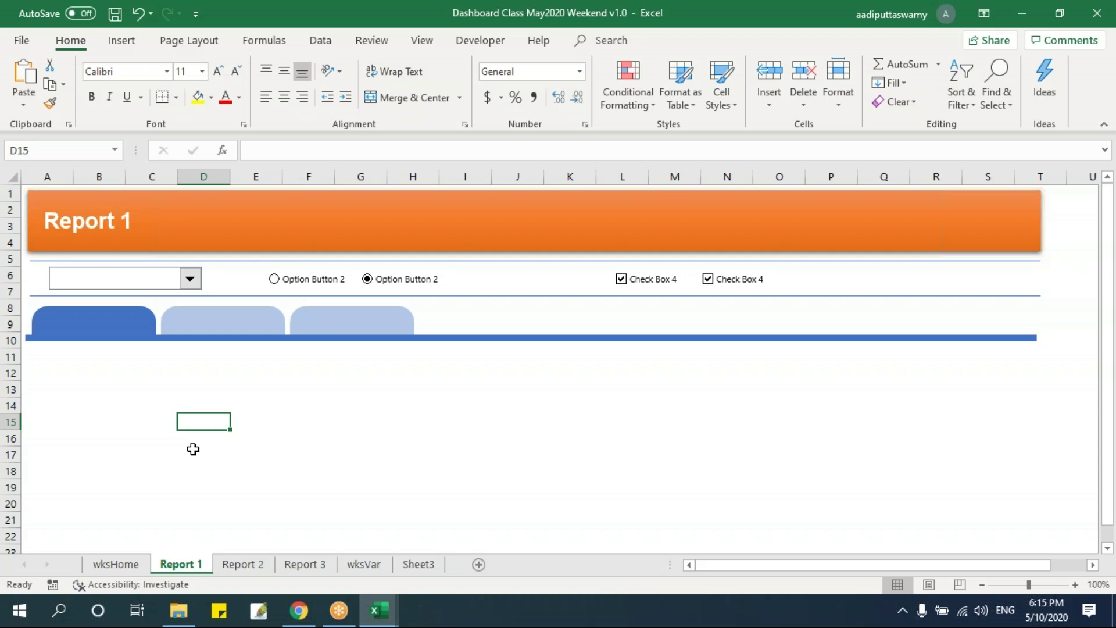
{"action": "left_click", "coordinate": [120, 320]}
{"action": "key", "text": "Tab"}
{"action": "key", "text": "Tab"}
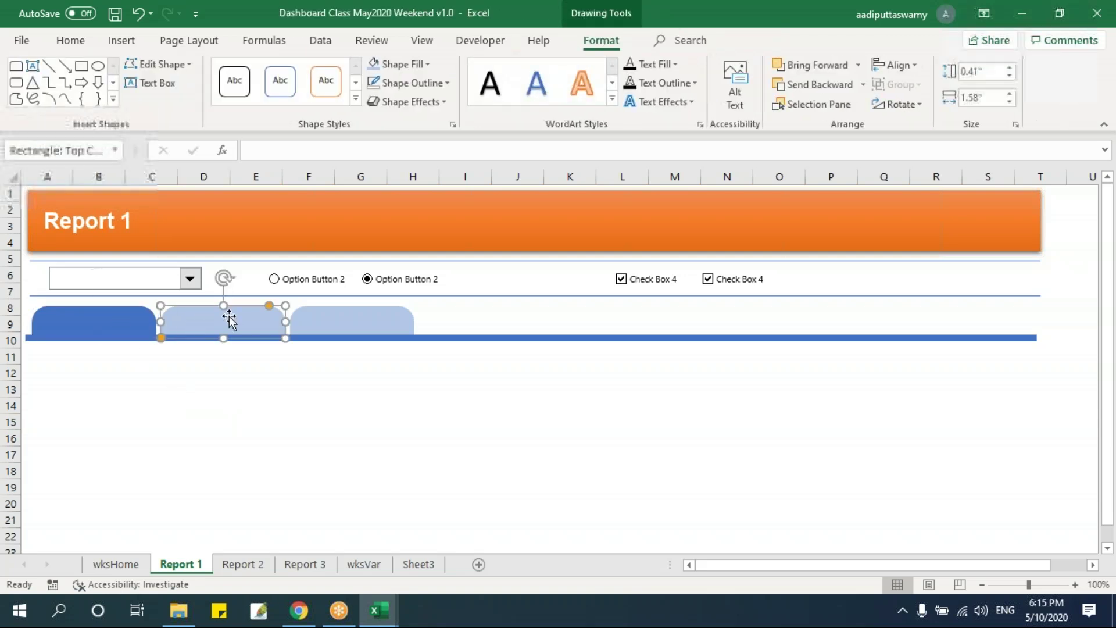
{"action": "key", "text": "Escape"}
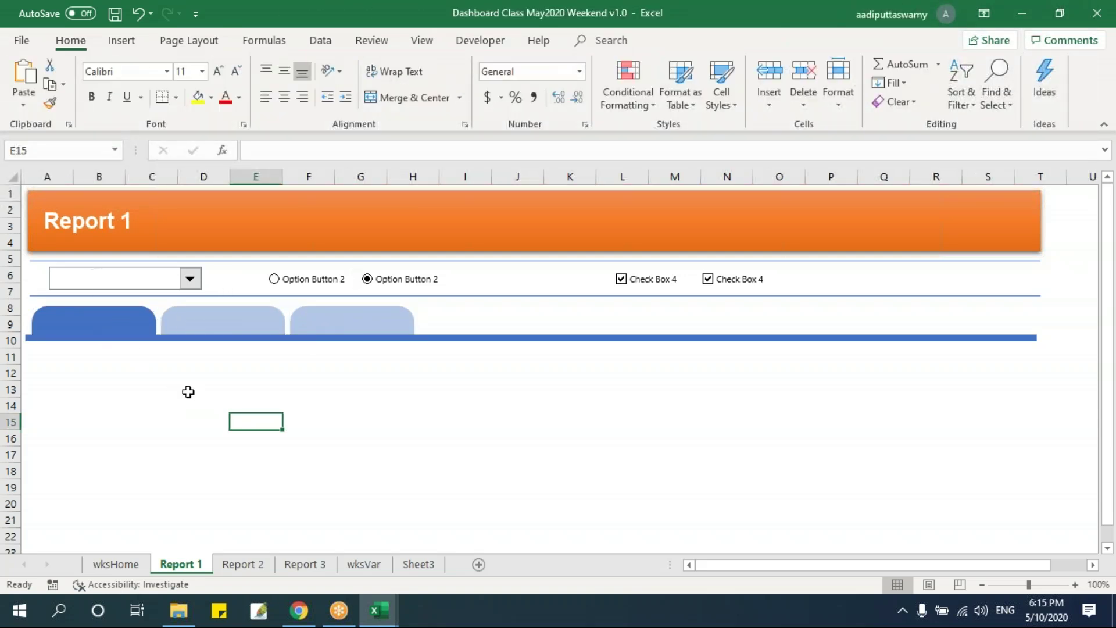
{"action": "left_click", "coordinate": [132, 320]}
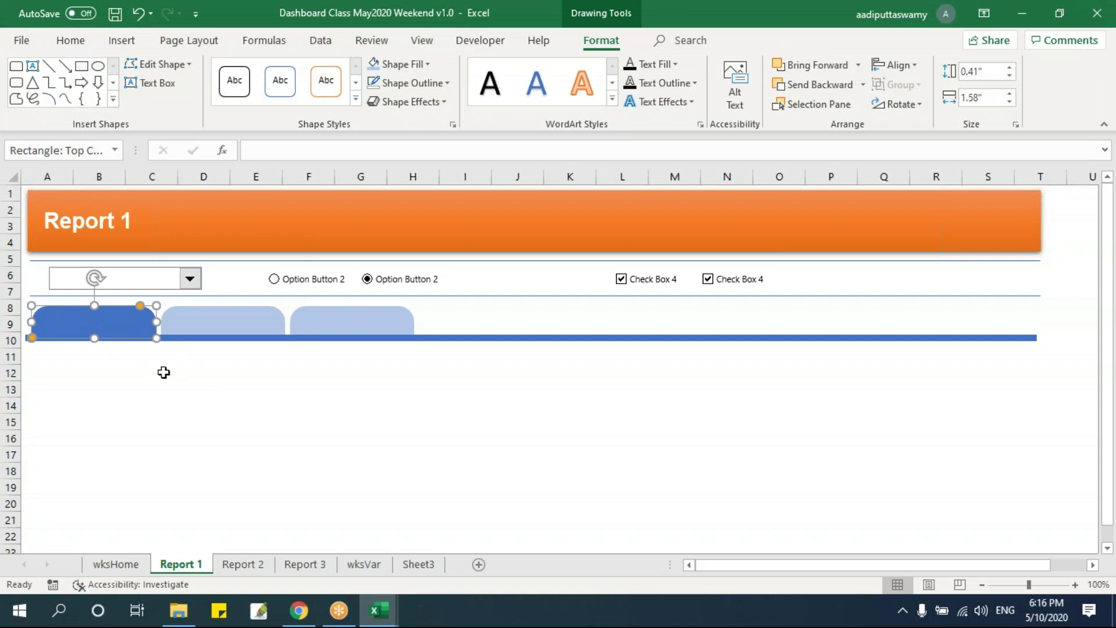
Link the first tab shape's text to cell J5 of the wksVar sheet.
{"action": "left_click", "coordinate": [203, 407]}
{"action": "left_click", "coordinate": [149, 330]}
{"action": "left_click", "coordinate": [299, 153]}
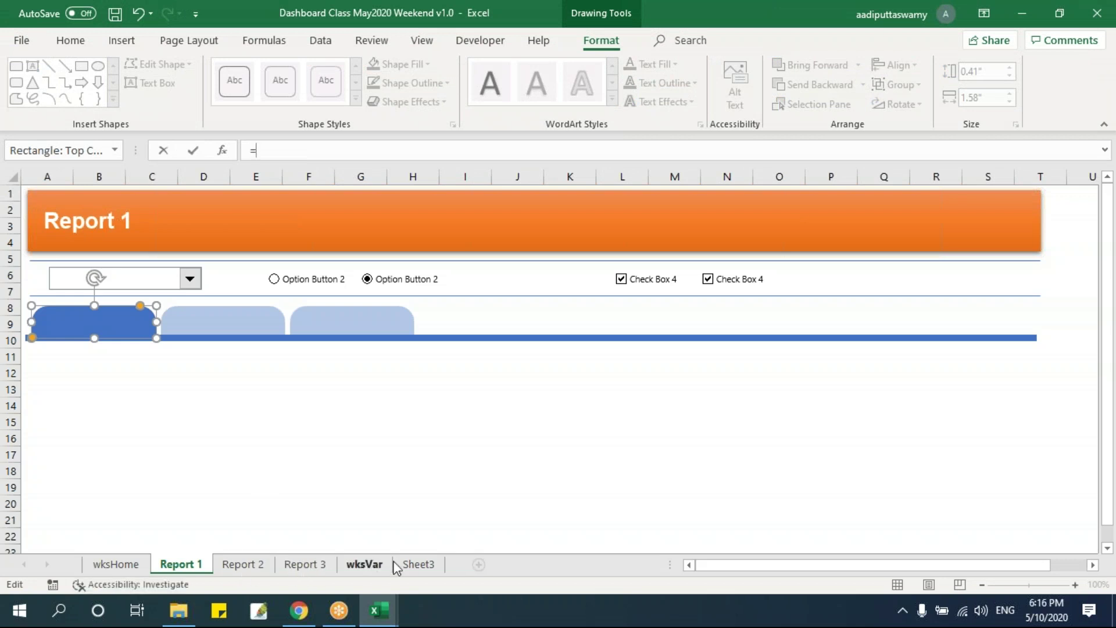
{"action": "left_click", "coordinate": [364, 563]}
{"action": "left_click", "coordinate": [603, 259]}
{"action": "key", "text": "Return"}
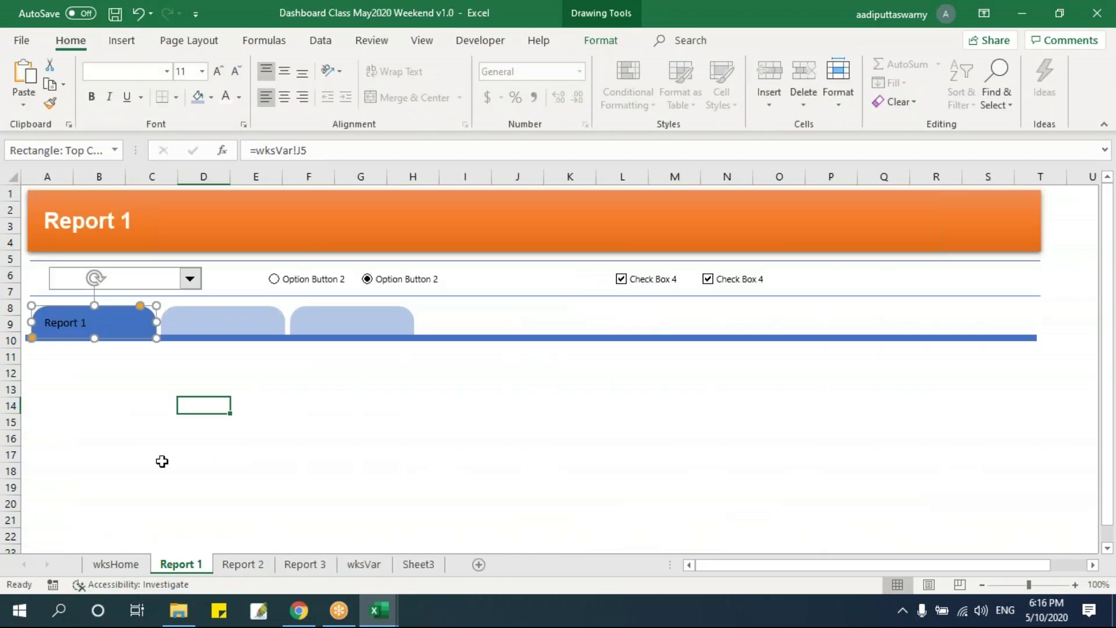
{"action": "left_click", "coordinate": [162, 457]}
Link the second tab shape's text to cell J6 of the wksVar sheet.
{"action": "left_click", "coordinate": [193, 325]}
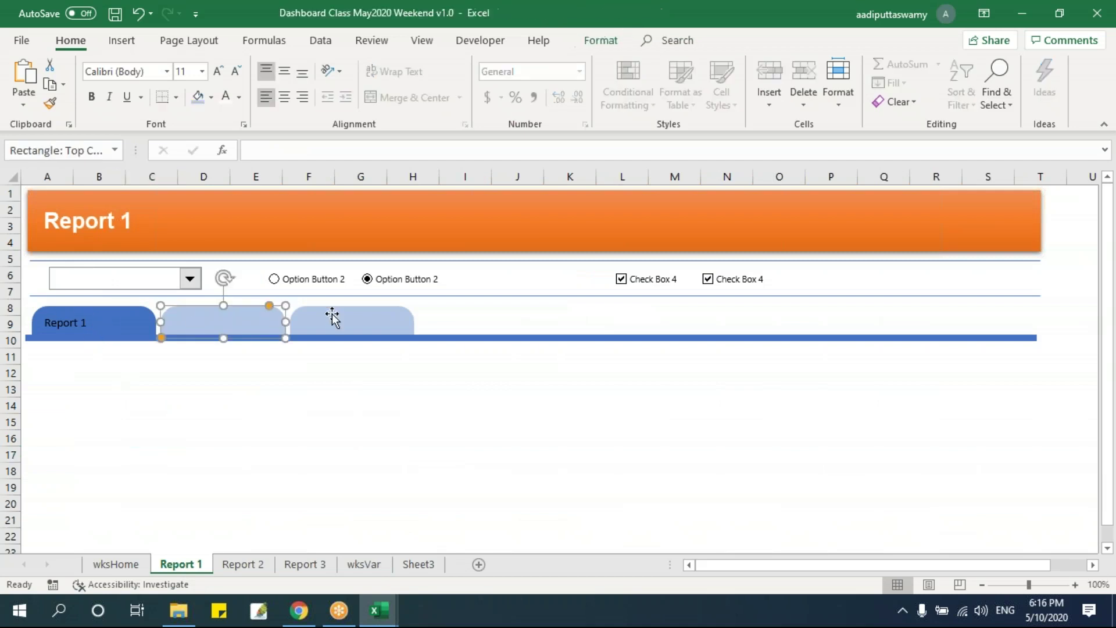
{"action": "left_click", "coordinate": [285, 149]}
{"action": "type", "text": "="}
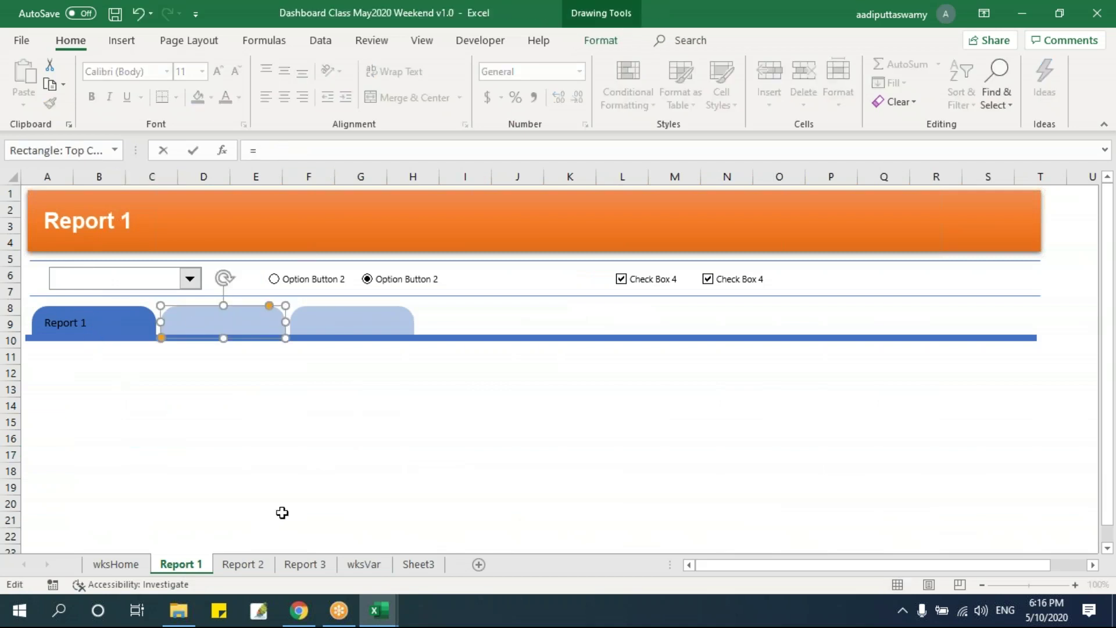
{"action": "left_click", "coordinate": [364, 563]}
{"action": "left_click", "coordinate": [616, 278]}
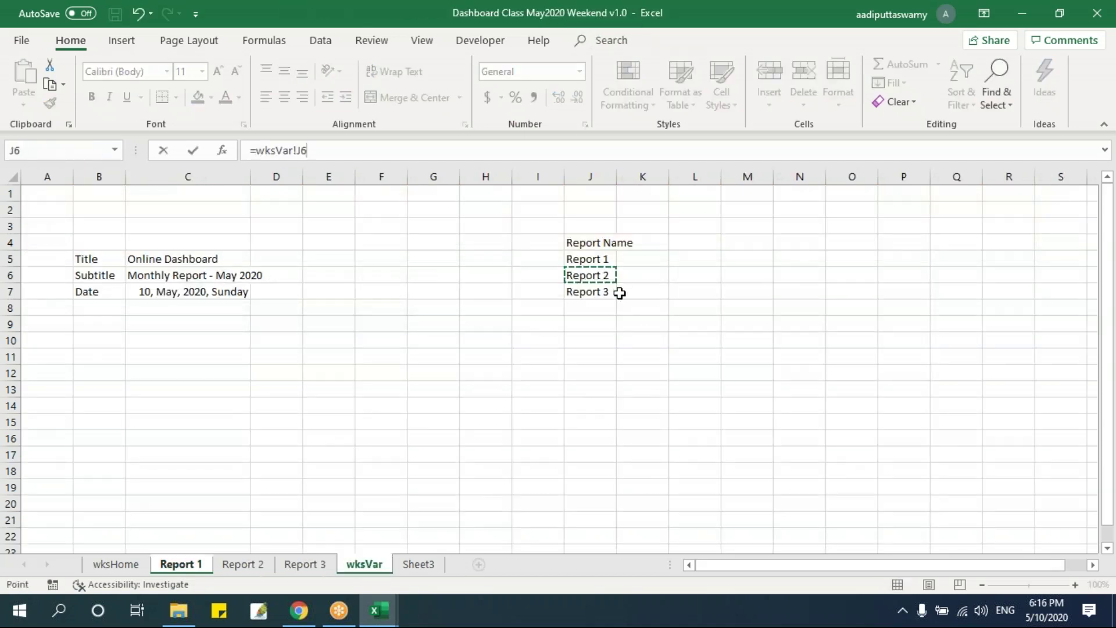
{"action": "key", "text": "Return"}
Link the third tab shape's text to cell J7 of the wksVar sheet.
{"action": "left_click", "coordinate": [356, 324]}
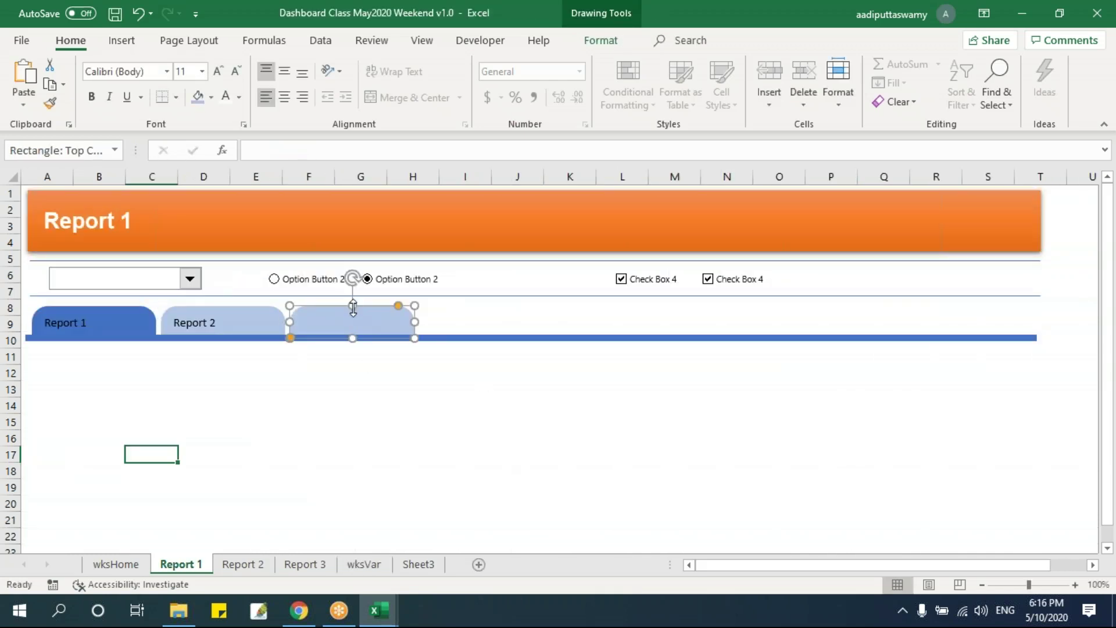
{"action": "left_click", "coordinate": [270, 153]}
{"action": "type", "text": "="}
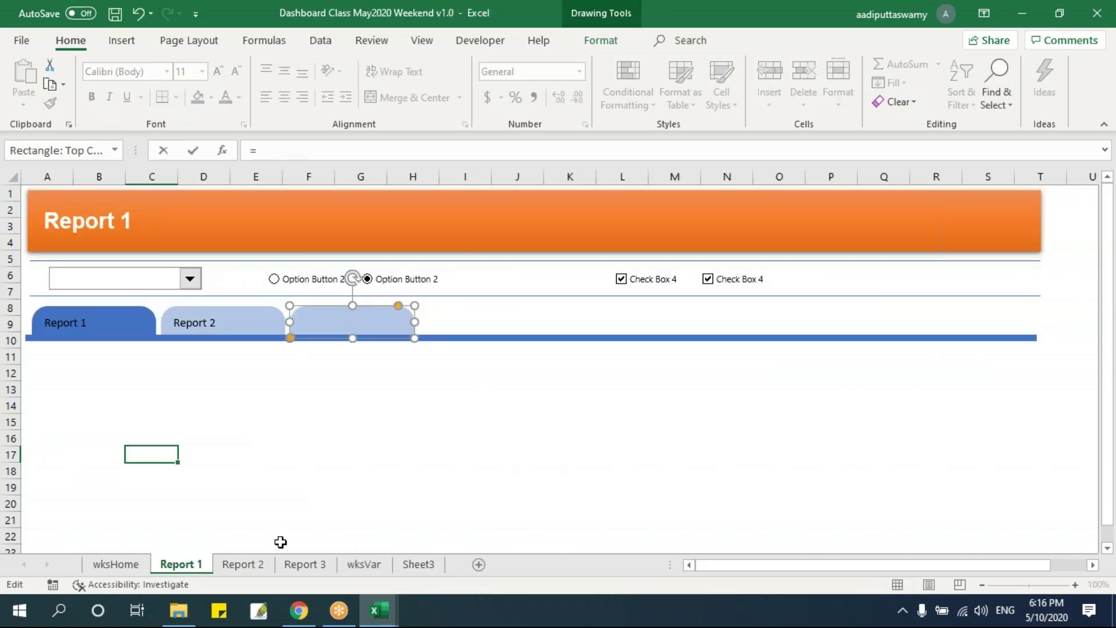
{"action": "left_click", "coordinate": [364, 564]}
{"action": "left_click", "coordinate": [602, 292]}
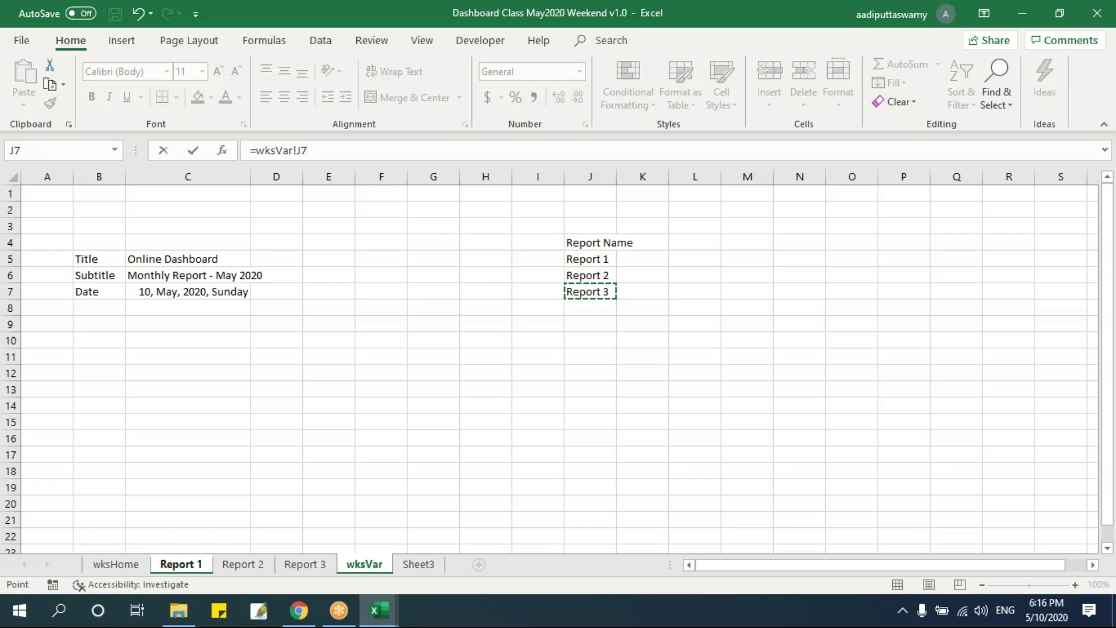
{"action": "key", "text": "Return"}
{"action": "left_click", "coordinate": [429, 468]}
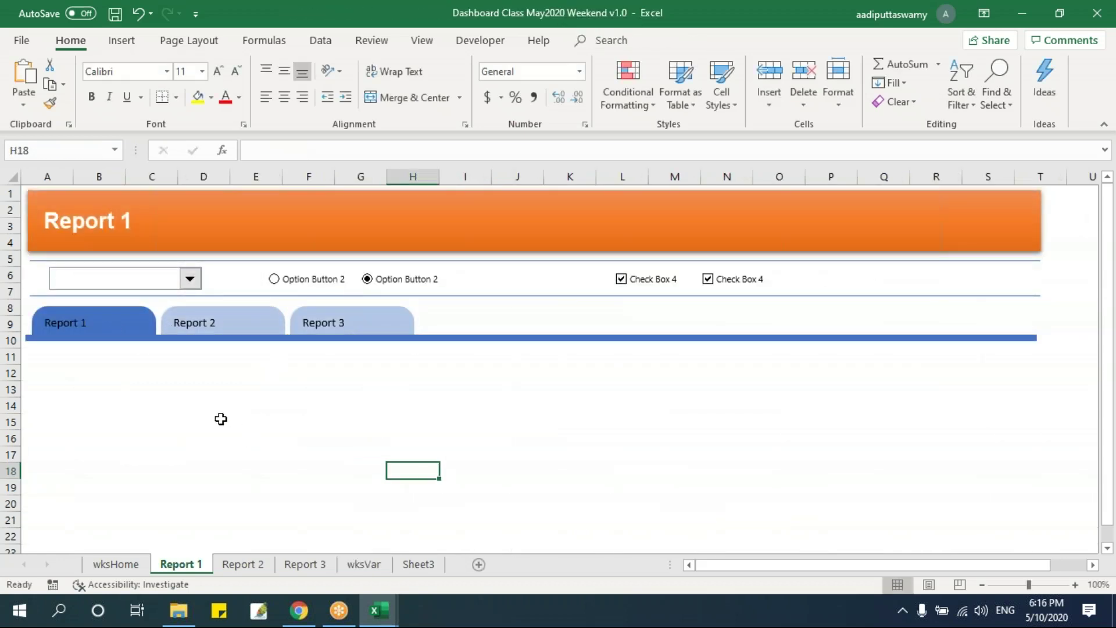
Centre the text of all three tab shapes both vertically and horizontally.
{"action": "left_click", "coordinate": [144, 318], "text": "ctrl"}
{"action": "left_click", "coordinate": [201, 321], "text": "ctrl"}
{"action": "left_click", "coordinate": [308, 317], "text": "ctrl"}
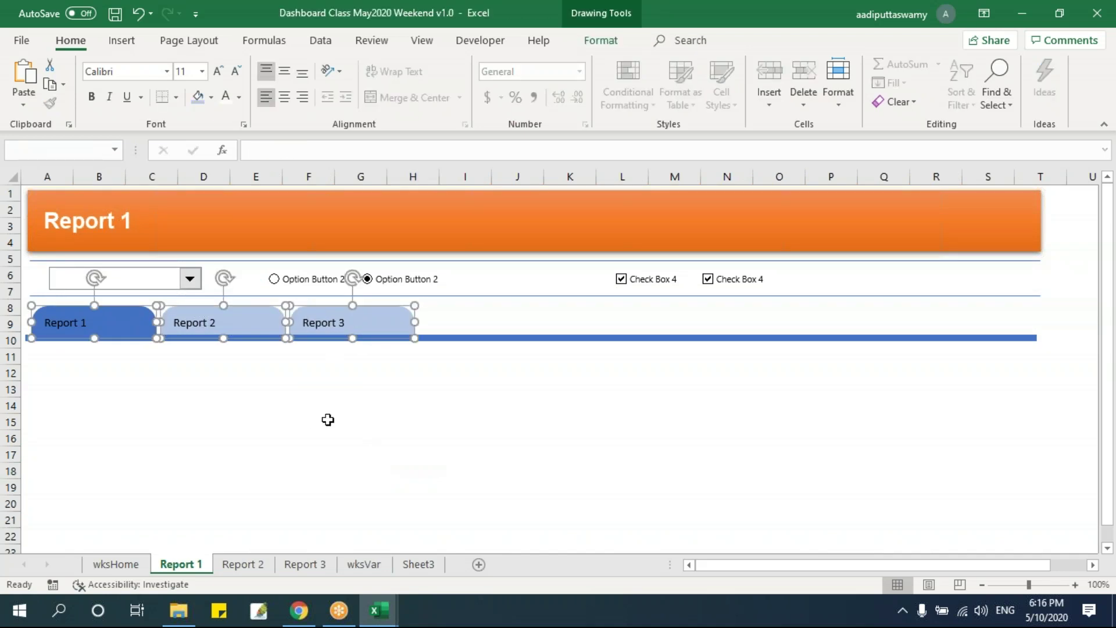
{"action": "left_click", "coordinate": [284, 70]}
{"action": "left_click", "coordinate": [287, 100]}
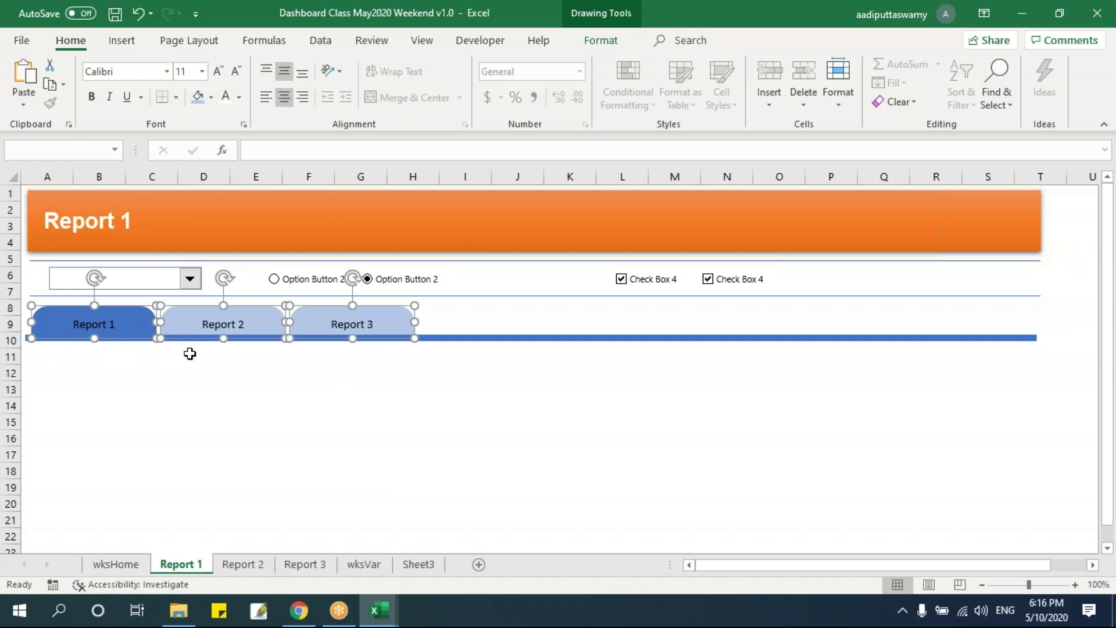
Format the text of the three tab shapes as bold 12-point Arial.
{"action": "left_click", "coordinate": [202, 71]}
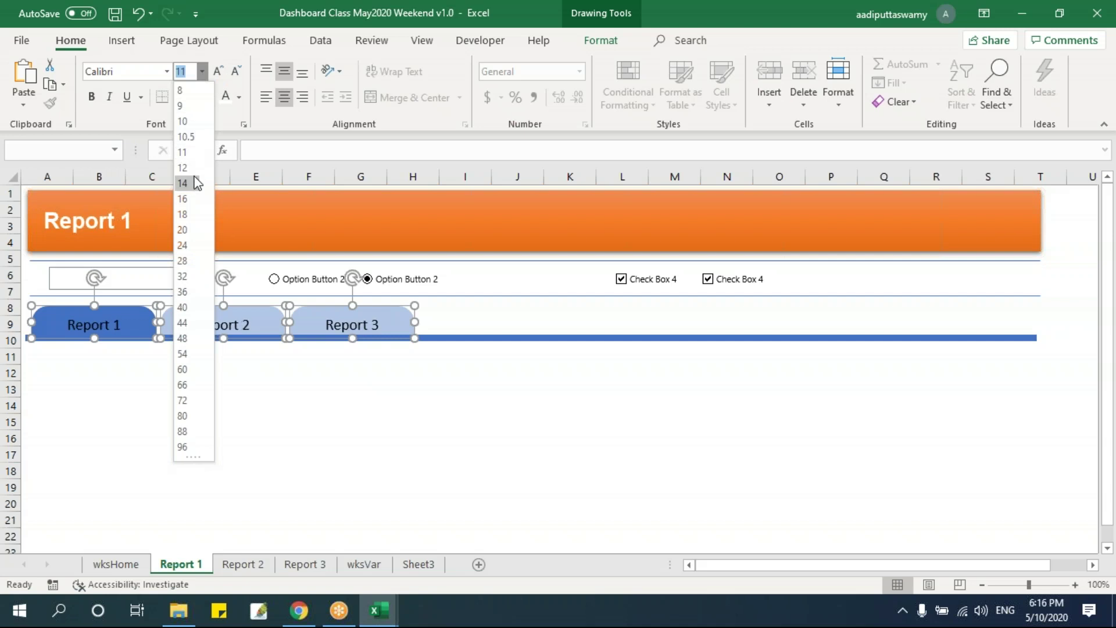
{"action": "left_click", "coordinate": [191, 168]}
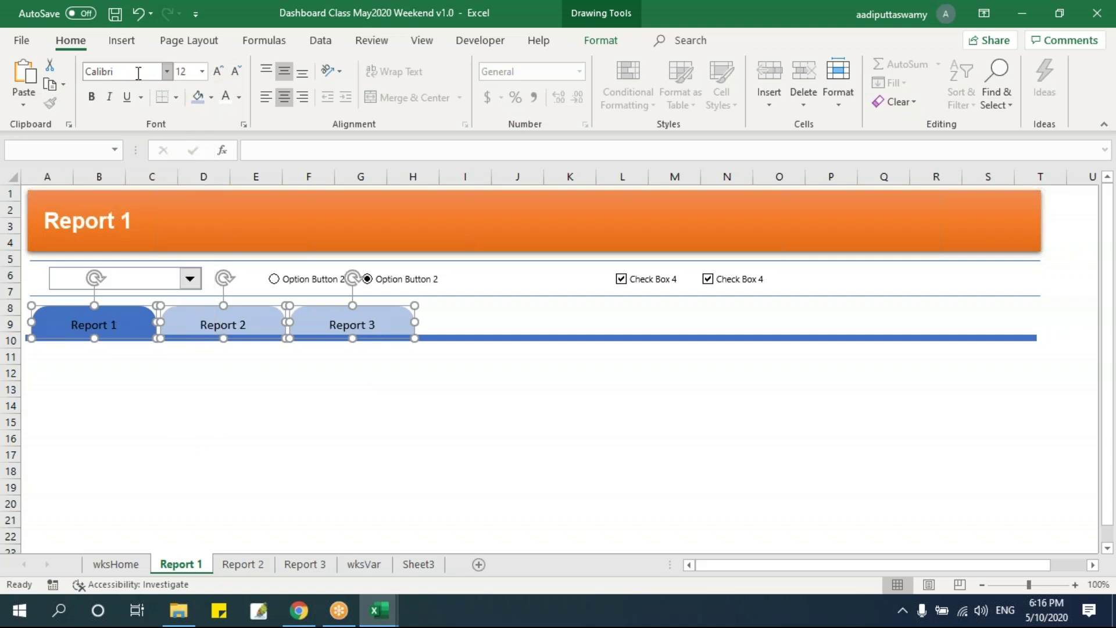
{"action": "type", "text": "Arial"}
{"action": "key", "text": "Return"}
{"action": "key", "text": "ctrl+b"}
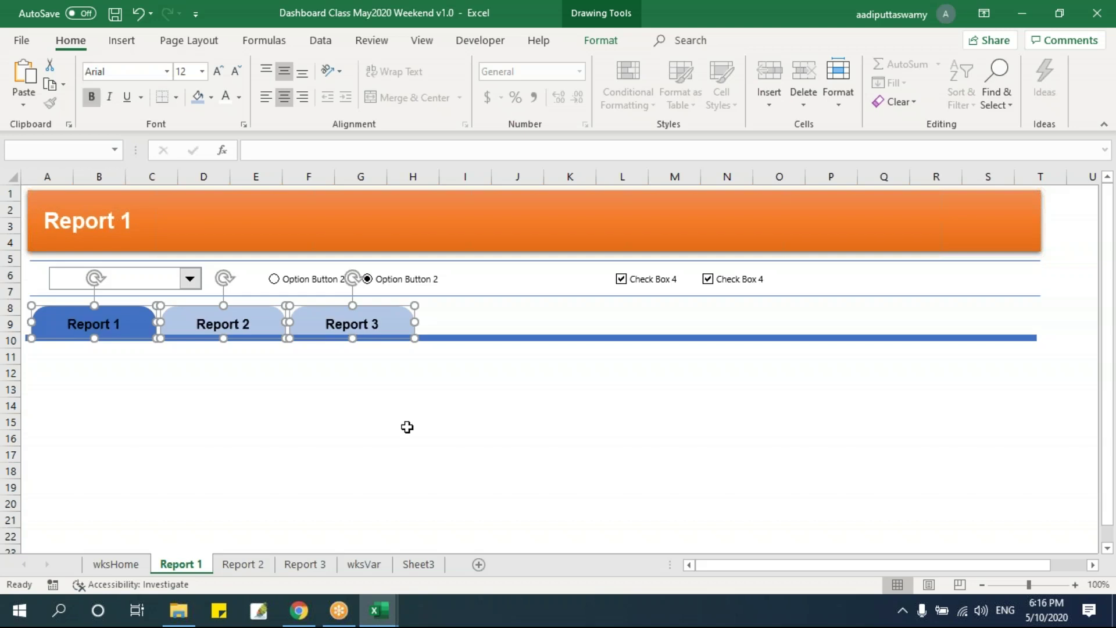
{"action": "left_click", "coordinate": [419, 436]}
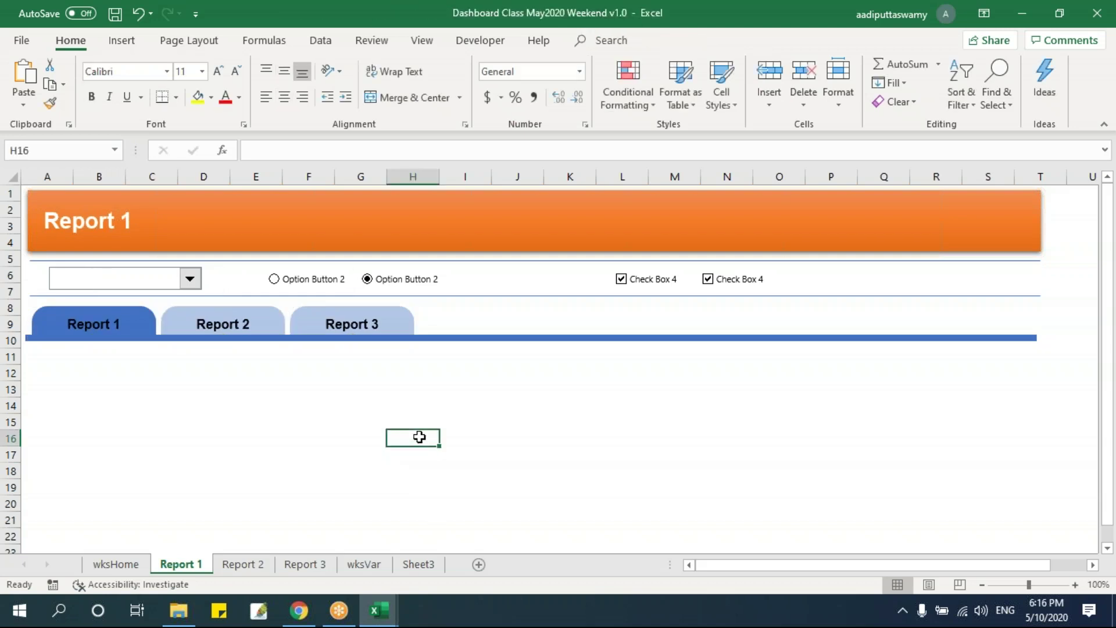
{"action": "left_click", "coordinate": [237, 321]}
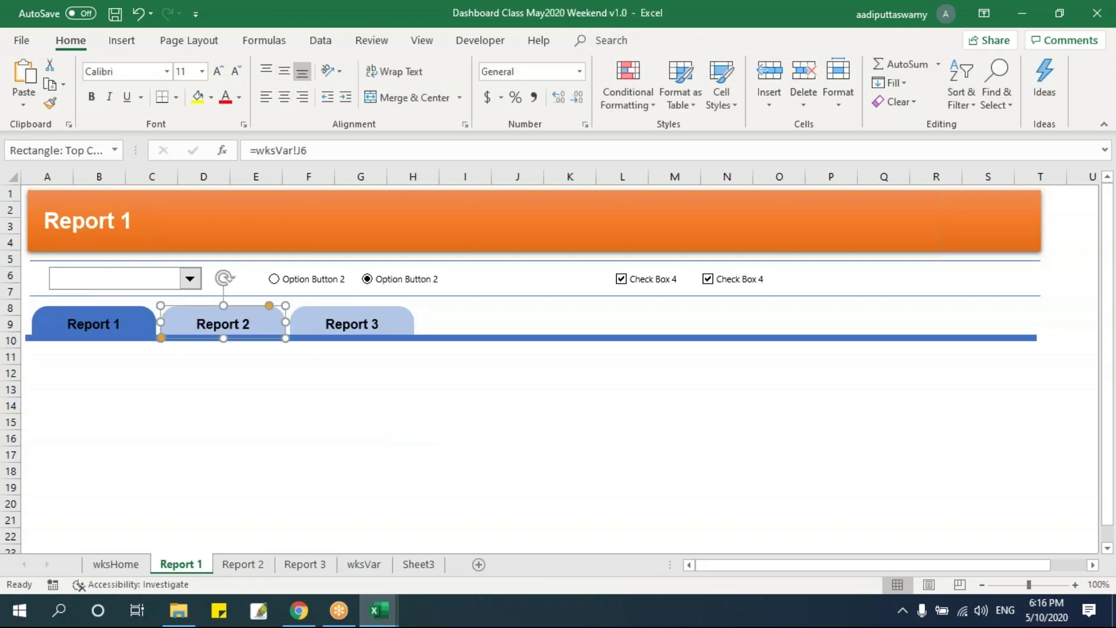
{"action": "left_click", "coordinate": [359, 313]}
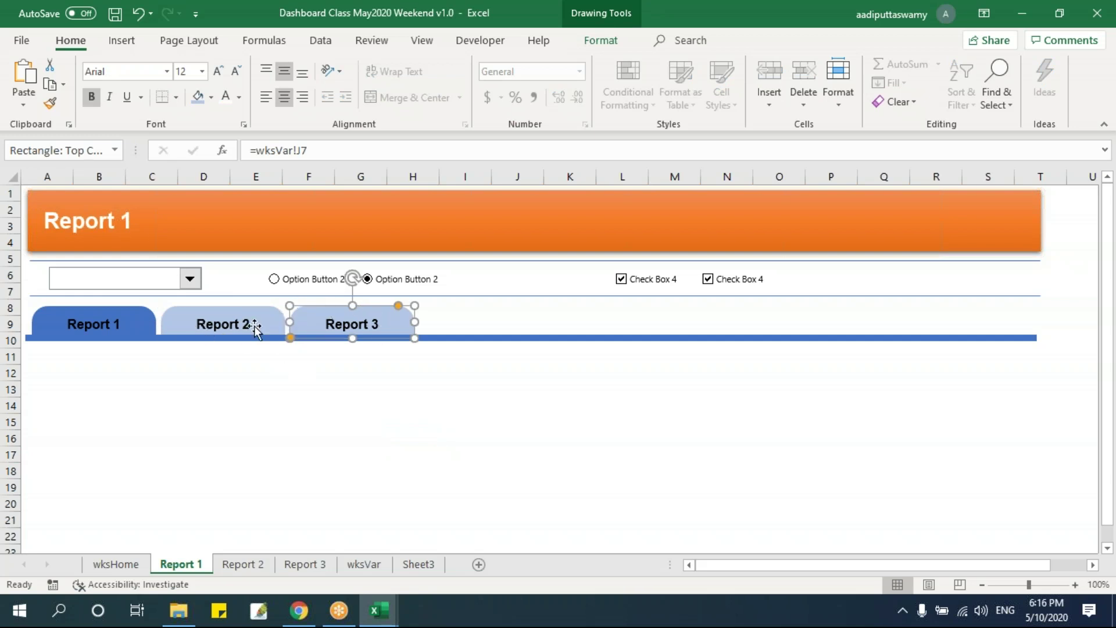
{"action": "left_click", "coordinate": [311, 410]}
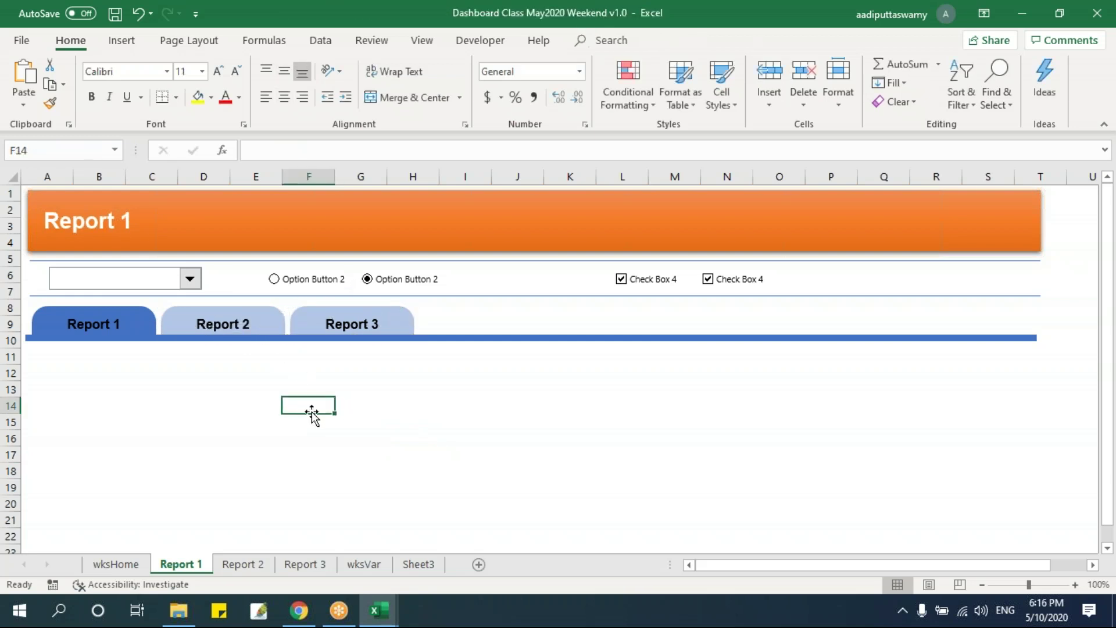
Change the font colour of the dark blue Report 1 tab shape to white.
{"action": "left_click", "coordinate": [152, 320]}
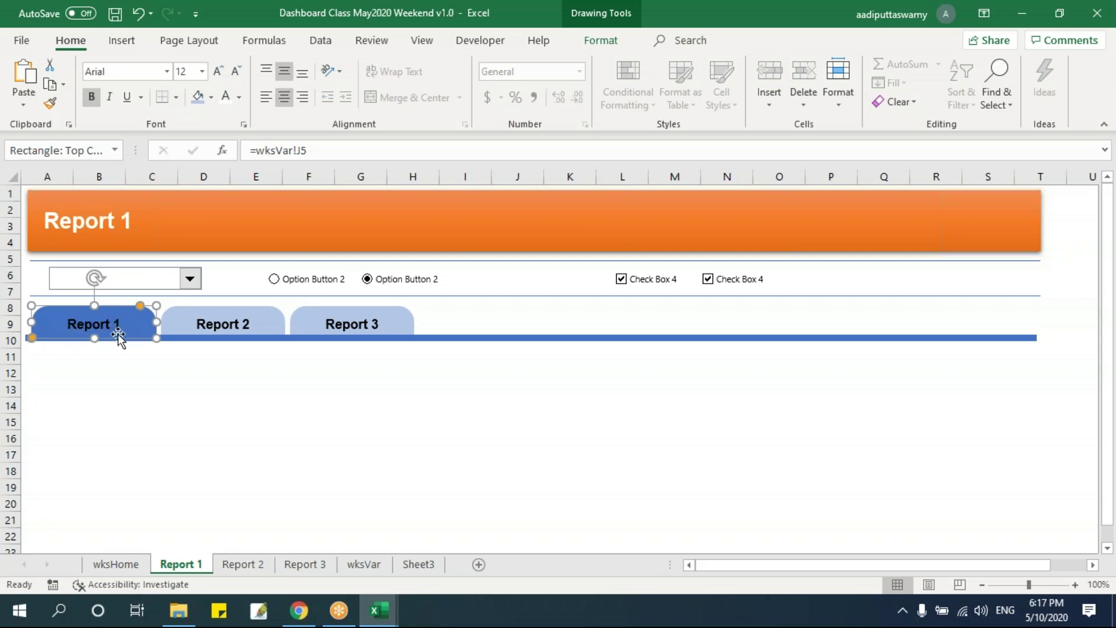
{"action": "left_click", "coordinate": [229, 101]}
{"action": "left_click", "coordinate": [311, 436]}
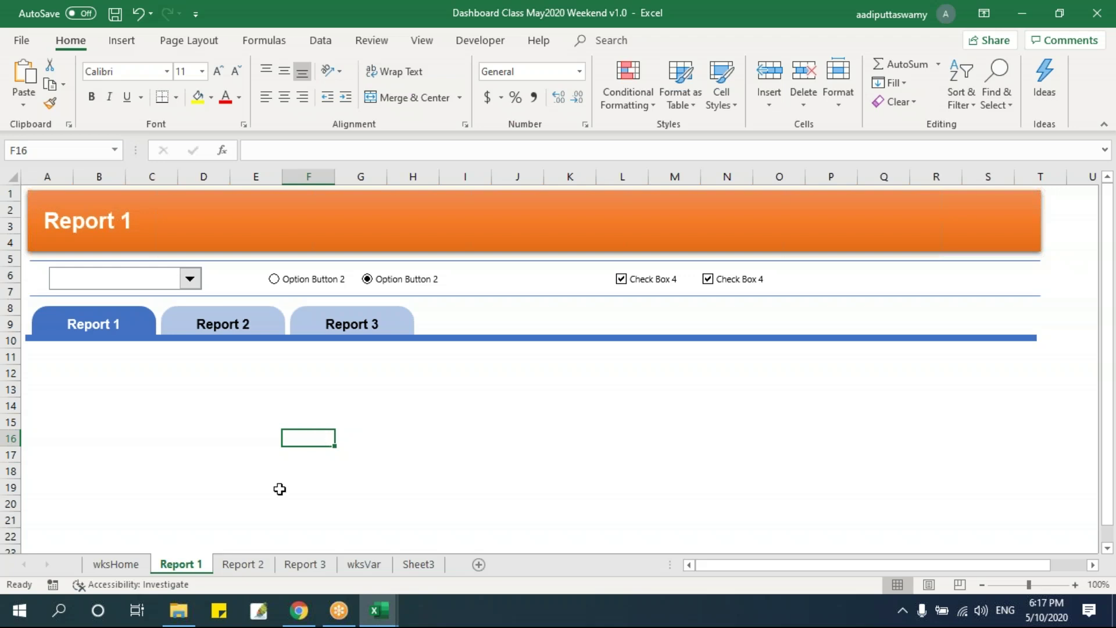
View the Report 2 and Report 3 sheets that match the second and third tab shapes, returning to Report 1 each time.
{"action": "left_click", "coordinate": [186, 321]}
{"action": "left_click", "coordinate": [256, 565]}
{"action": "left_click", "coordinate": [177, 564]}
{"action": "left_click", "coordinate": [313, 321]}
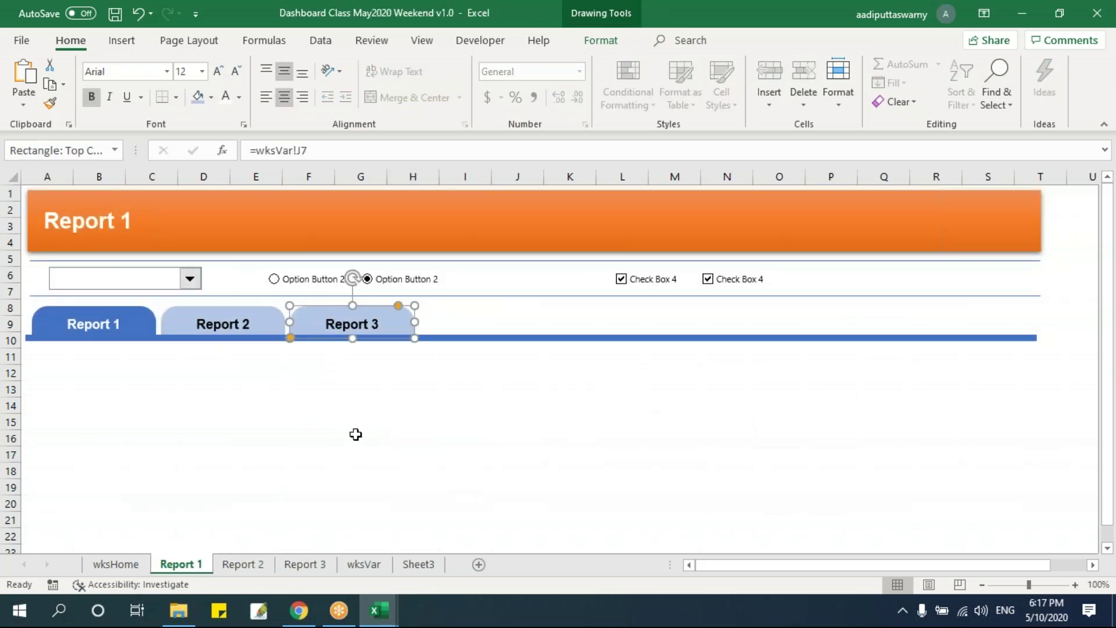
{"action": "left_click", "coordinate": [309, 565]}
{"action": "left_click", "coordinate": [178, 564]}
{"action": "key", "text": "Escape"}
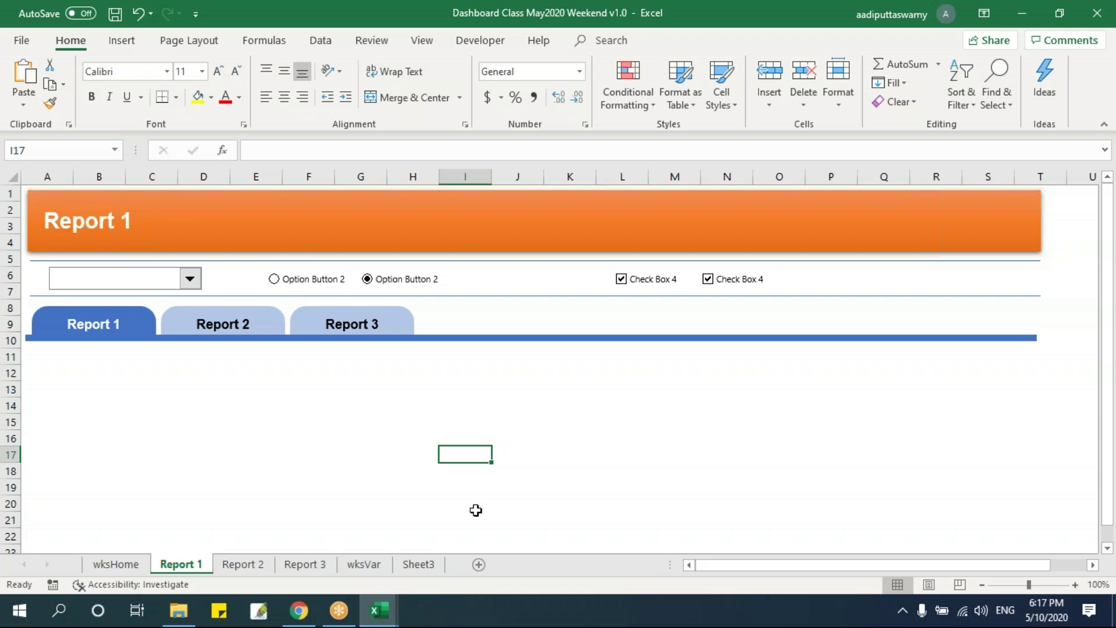
Hyperlink the Report 1 tab shape to cell A1 of the 'Report 1' sheet in this workbook.
{"action": "left_click", "coordinate": [151, 318]}
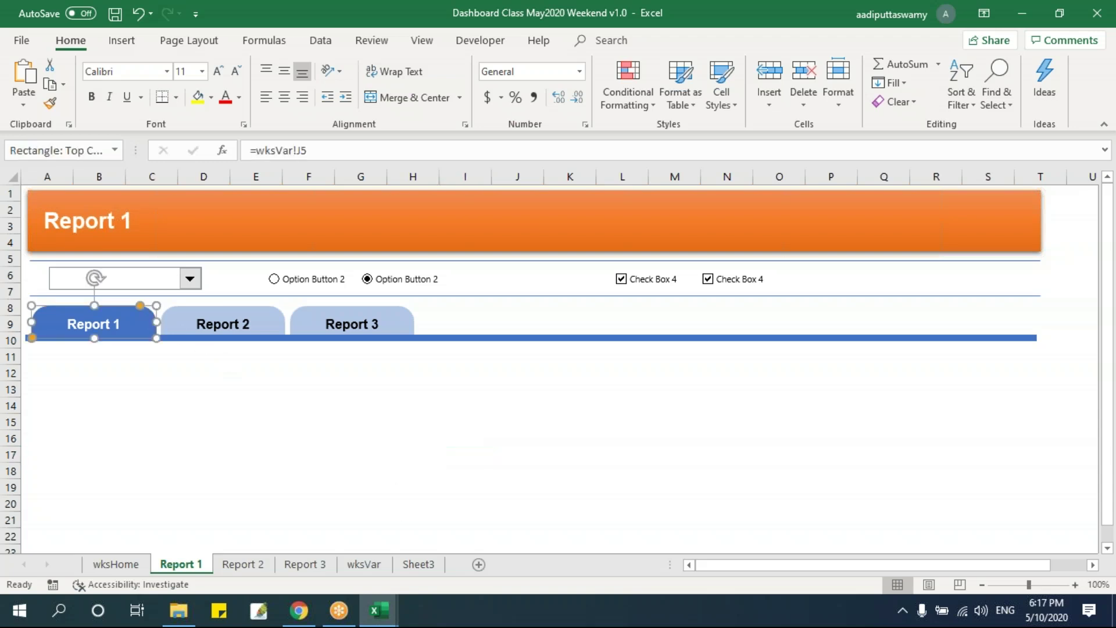
{"action": "right_click", "coordinate": [151, 318]}
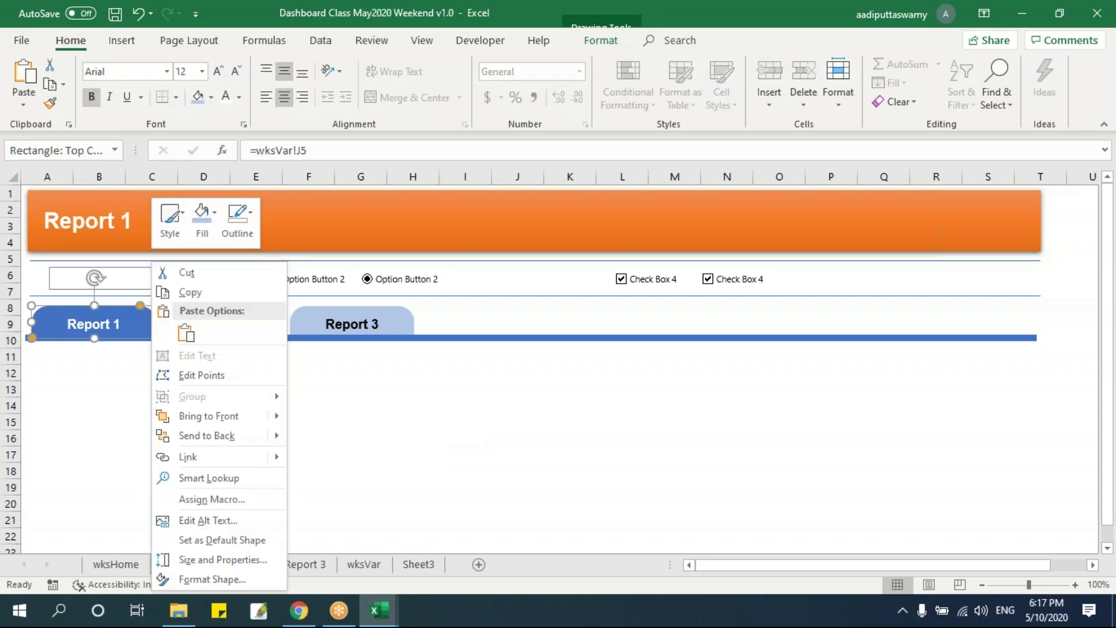
{"action": "left_click", "coordinate": [188, 458]}
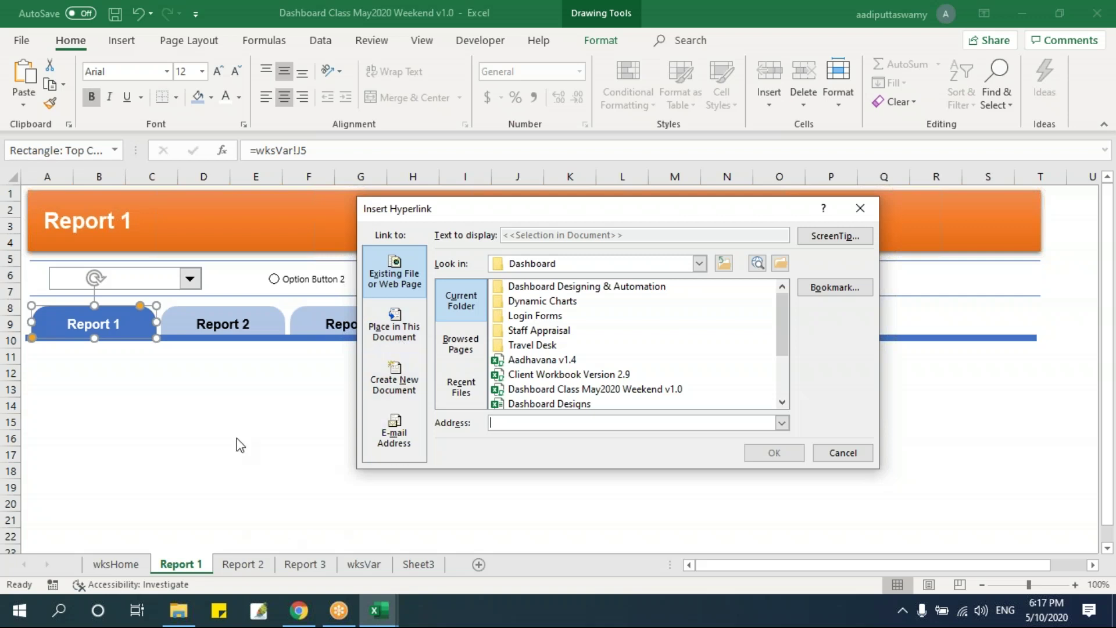
{"action": "left_click", "coordinate": [401, 327]}
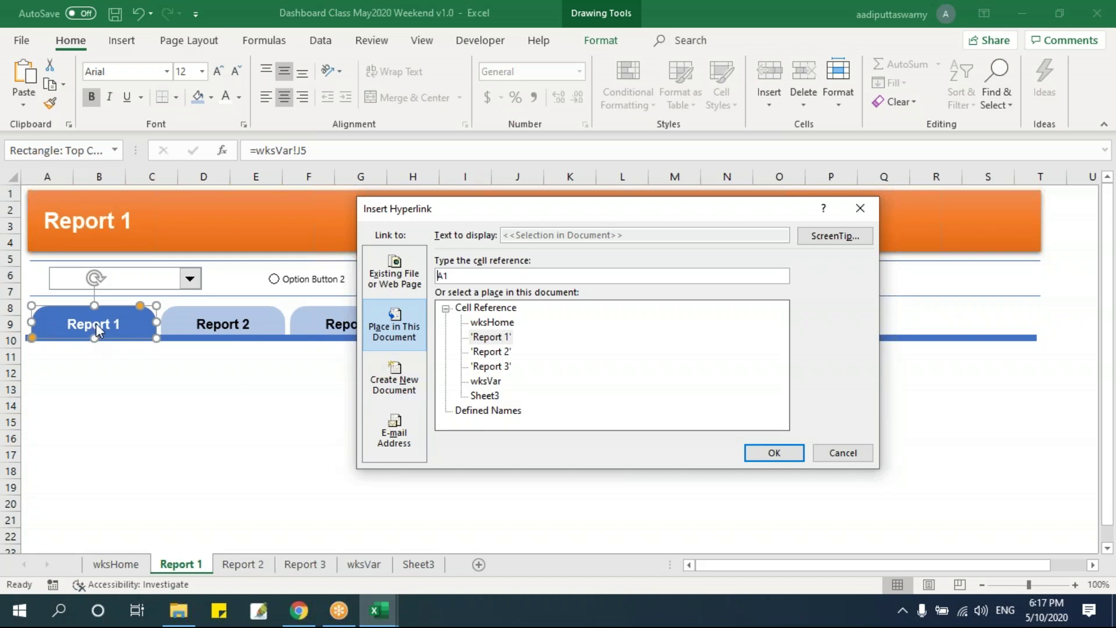
{"action": "left_click", "coordinate": [488, 339]}
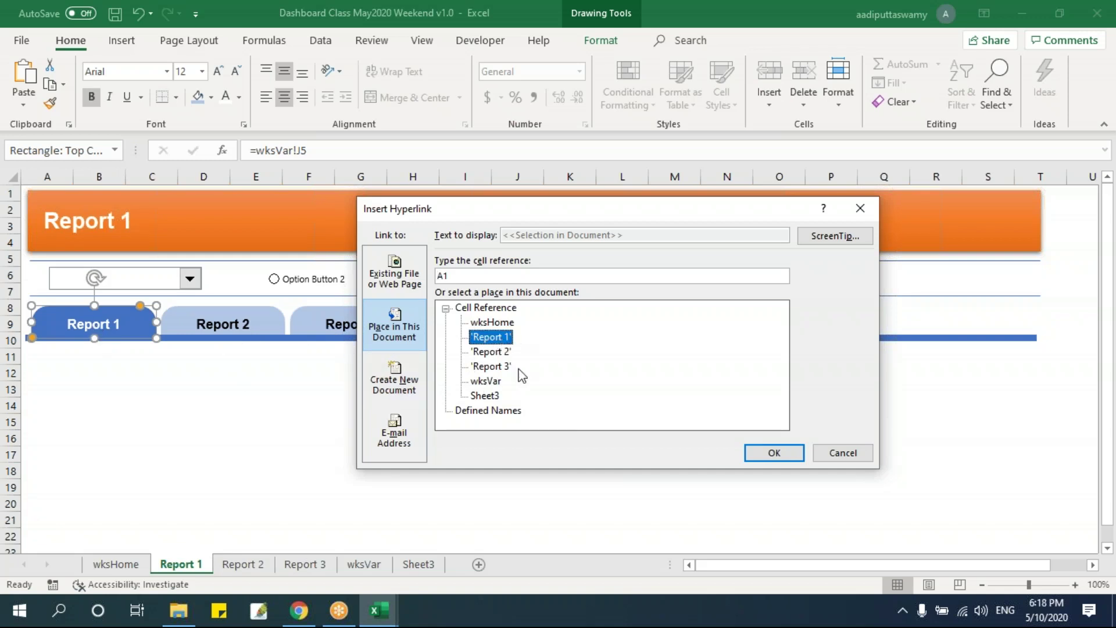
{"action": "left_click", "coordinate": [779, 458]}
{"action": "left_click", "coordinate": [711, 455]}
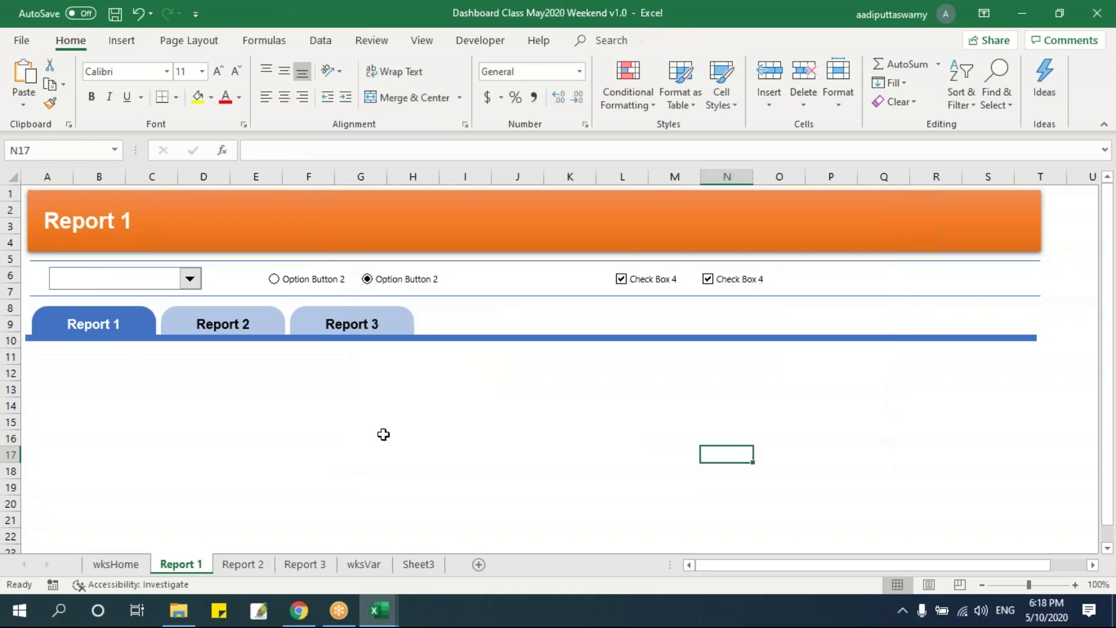
Edit the Report 1 tab shape's hyperlink and set its ScreenTip text to "Report 1".
{"action": "right_click", "coordinate": [131, 326]}
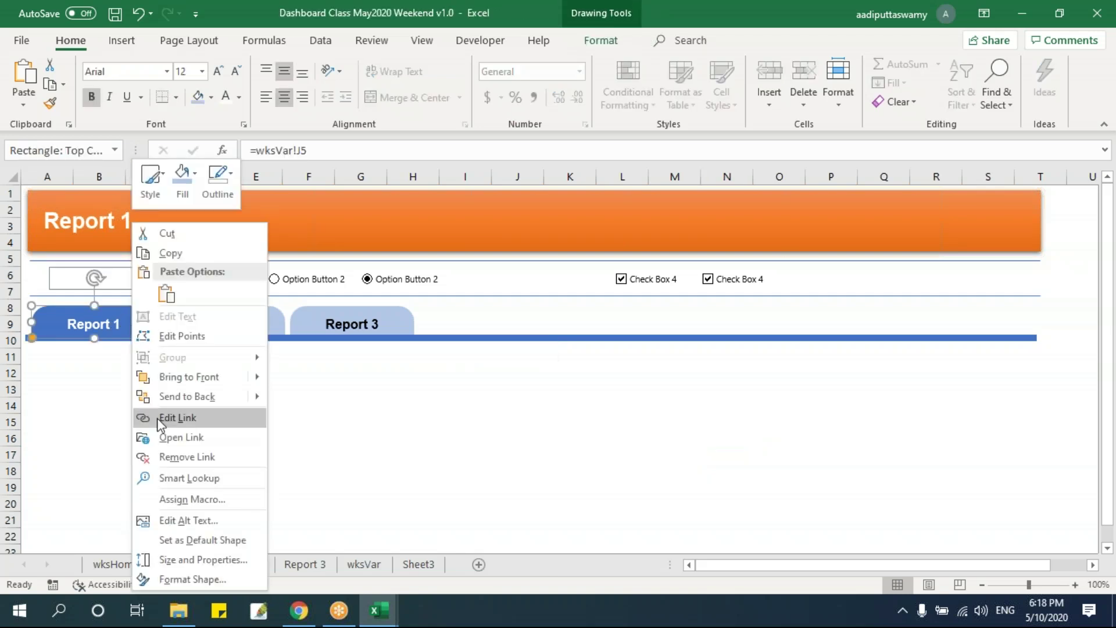
{"action": "left_click", "coordinate": [187, 419]}
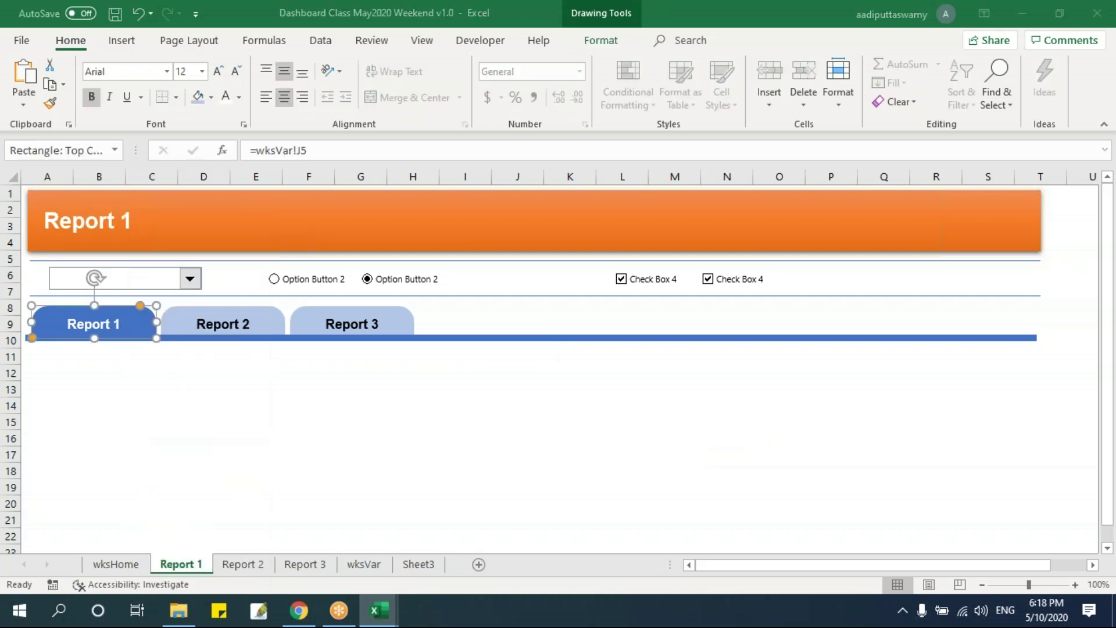
{"action": "left_click", "coordinate": [710, 249]}
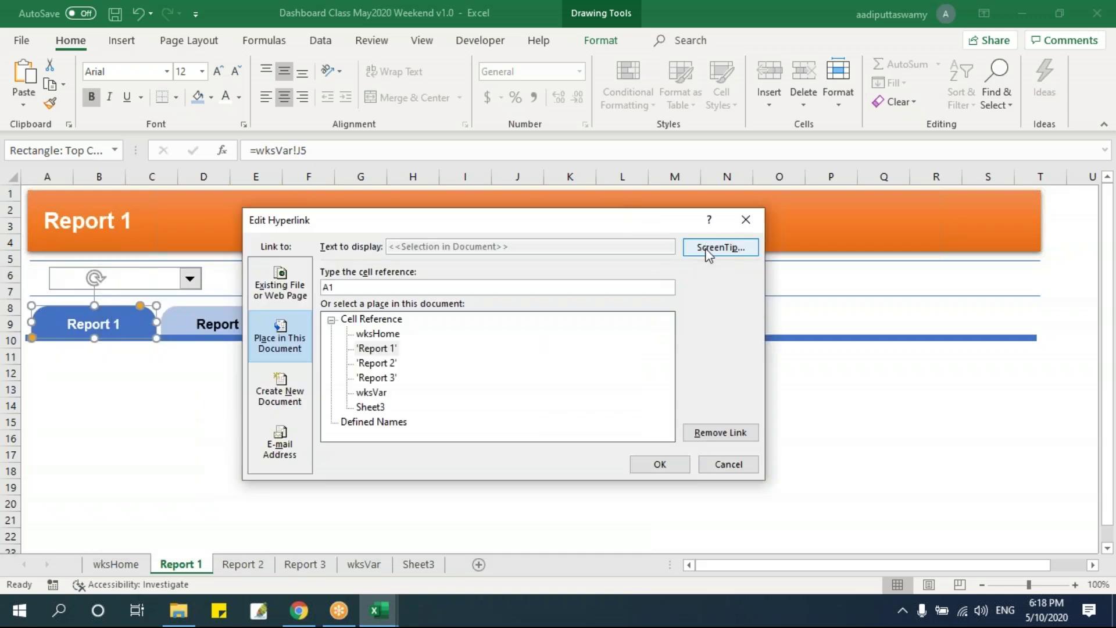
{"action": "left_click_drag", "start_coordinate": [209, 379], "coordinate": [633, 318]}
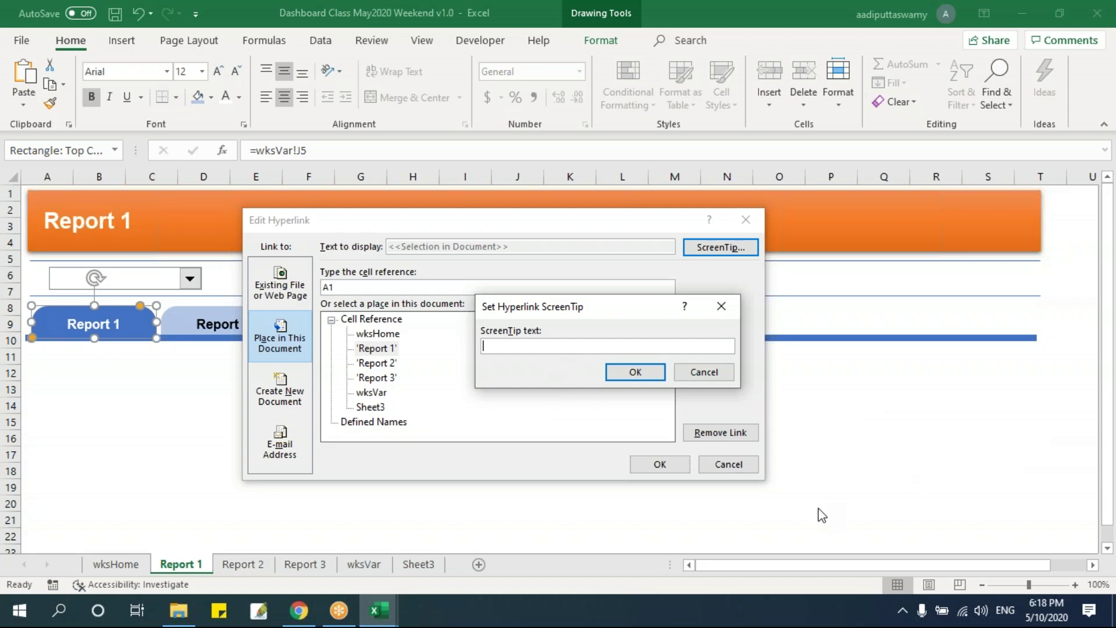
{"action": "type", "text": "Report 1"}
{"action": "left_click", "coordinate": [635, 372]}
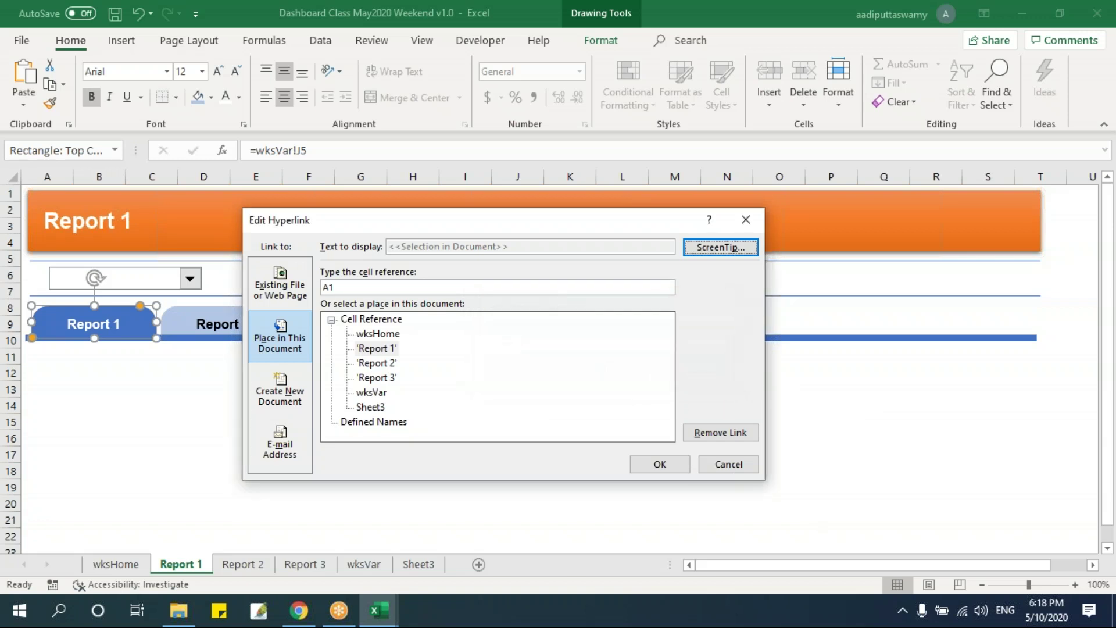
{"action": "left_click", "coordinate": [659, 464]}
{"action": "left_click", "coordinate": [663, 451]}
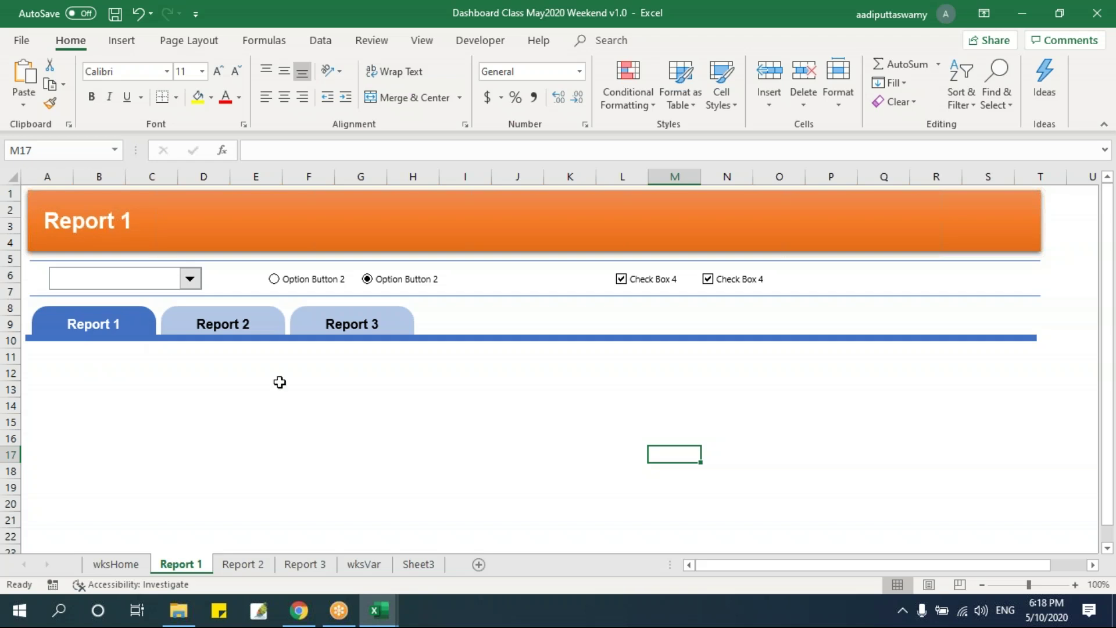
Hyperlink the Report 2 tab shape to cell A1 of the 'Report 2' sheet in this workbook with the ScreenTip "Report 2".
{"action": "right_click", "coordinate": [279, 324]}
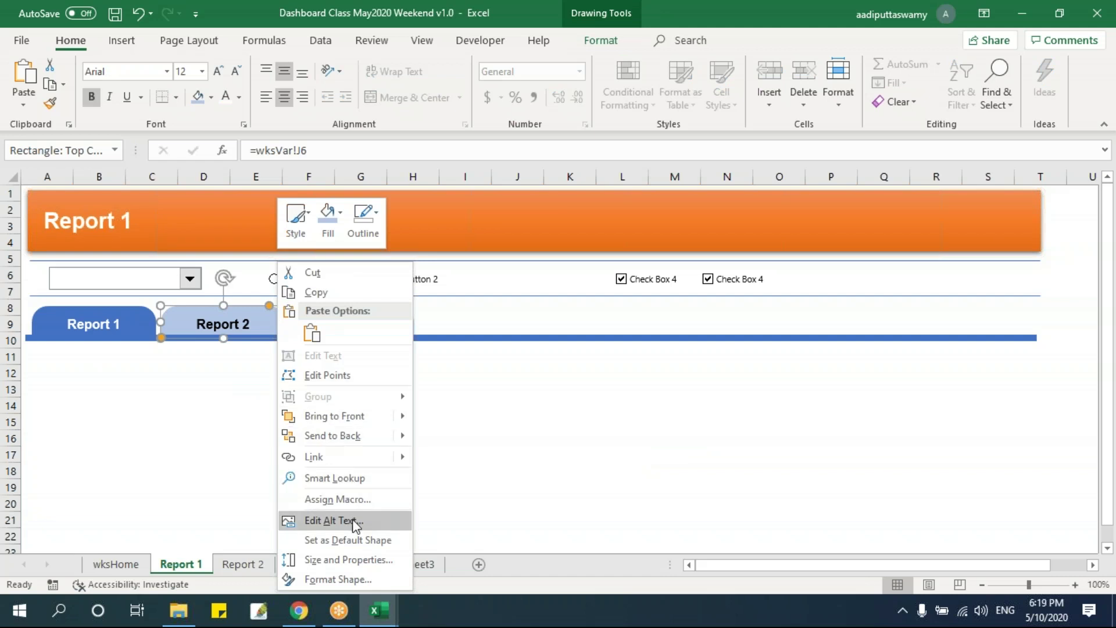
{"action": "left_click", "coordinate": [319, 457]}
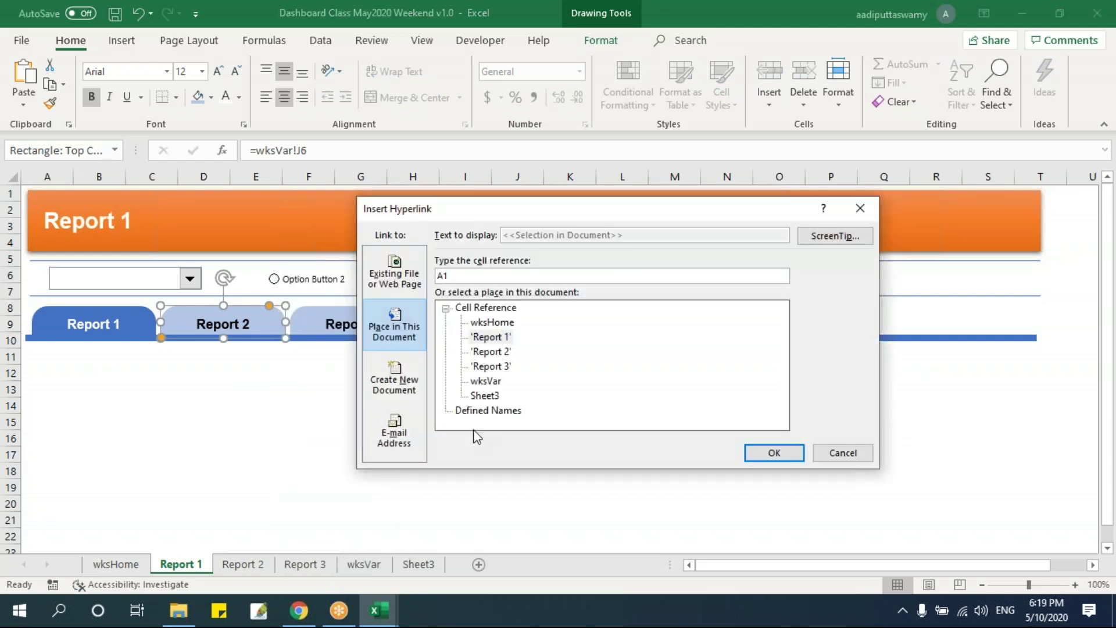
{"action": "left_click", "coordinate": [504, 352]}
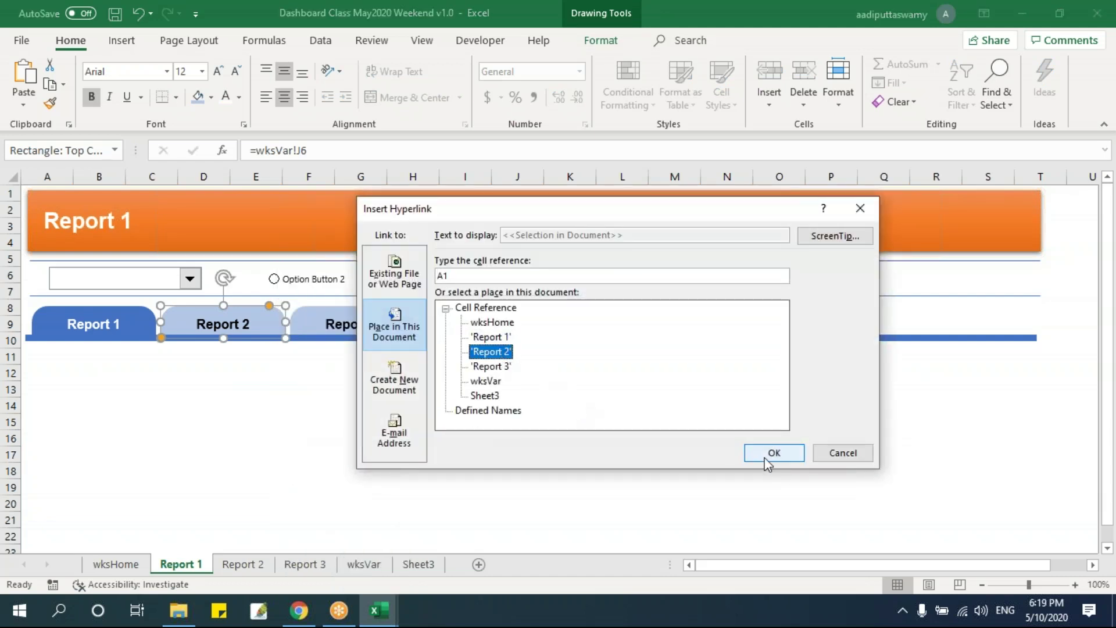
{"action": "left_click", "coordinate": [828, 236]}
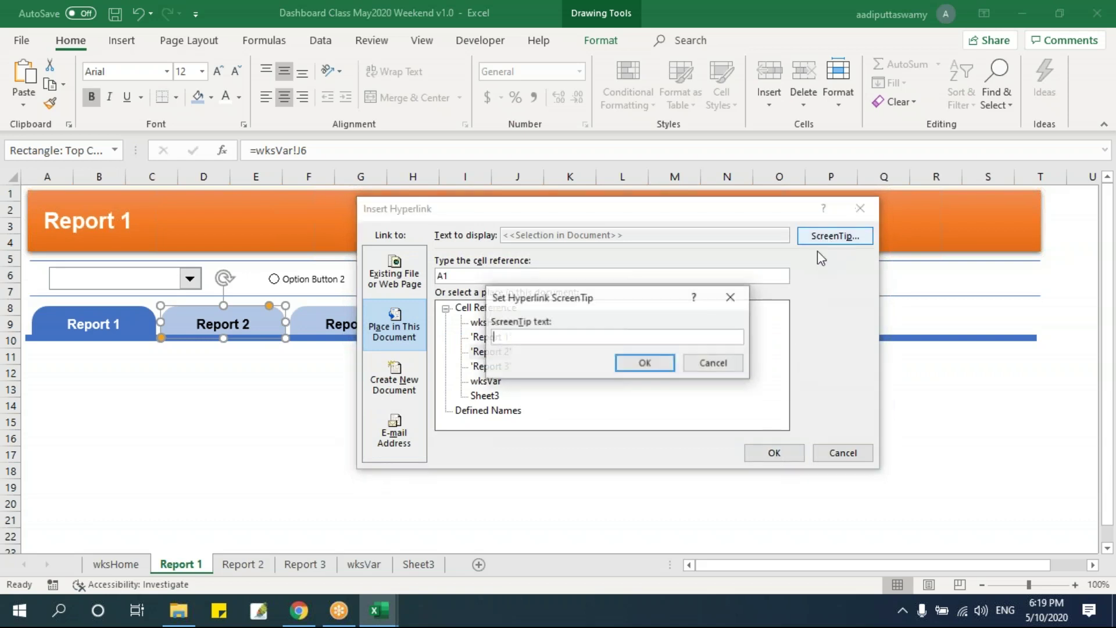
{"action": "type", "text": "Report 2"}
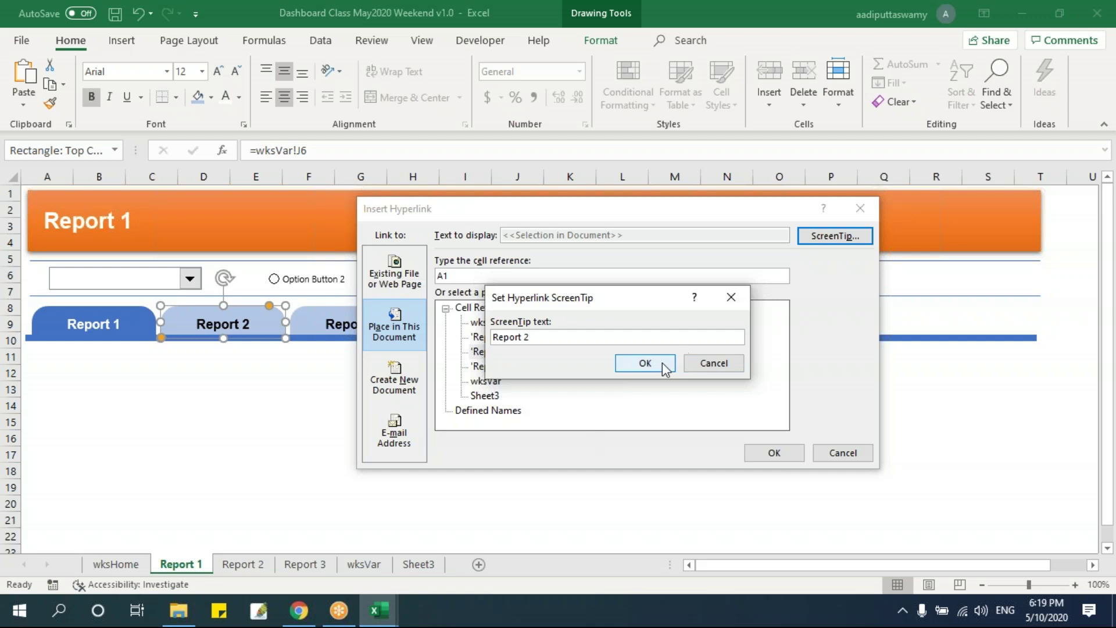
{"action": "left_click", "coordinate": [644, 363]}
{"action": "left_click", "coordinate": [769, 455]}
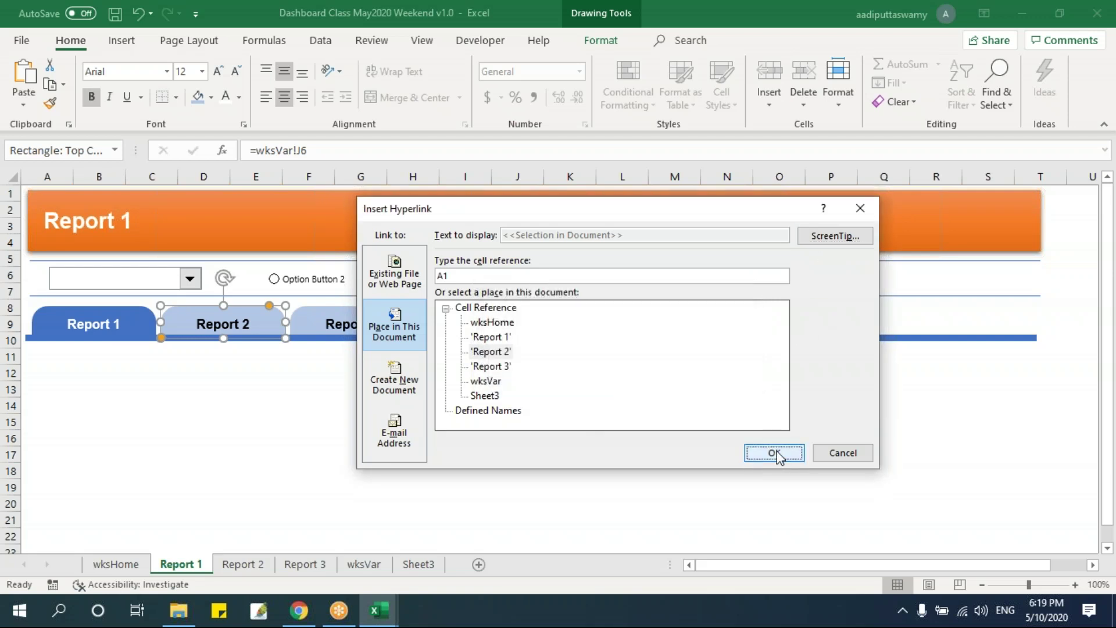
Review the link target and ScreenTip settings of the Report 2 tab shape's hyperlink.
{"action": "right_click", "coordinate": [276, 314]}
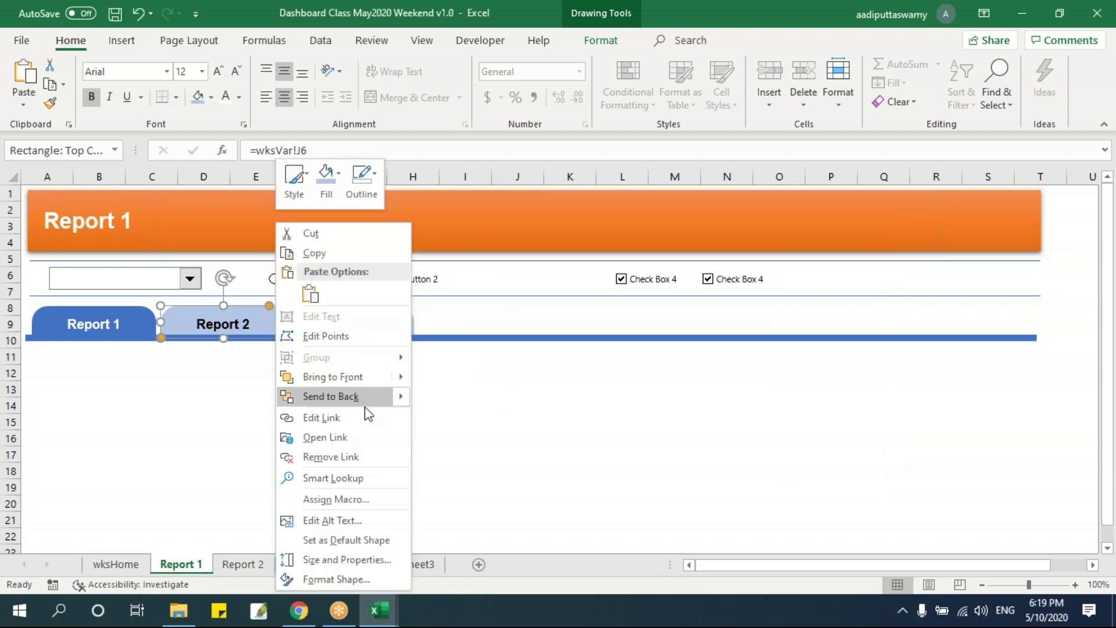
{"action": "left_click", "coordinate": [368, 421]}
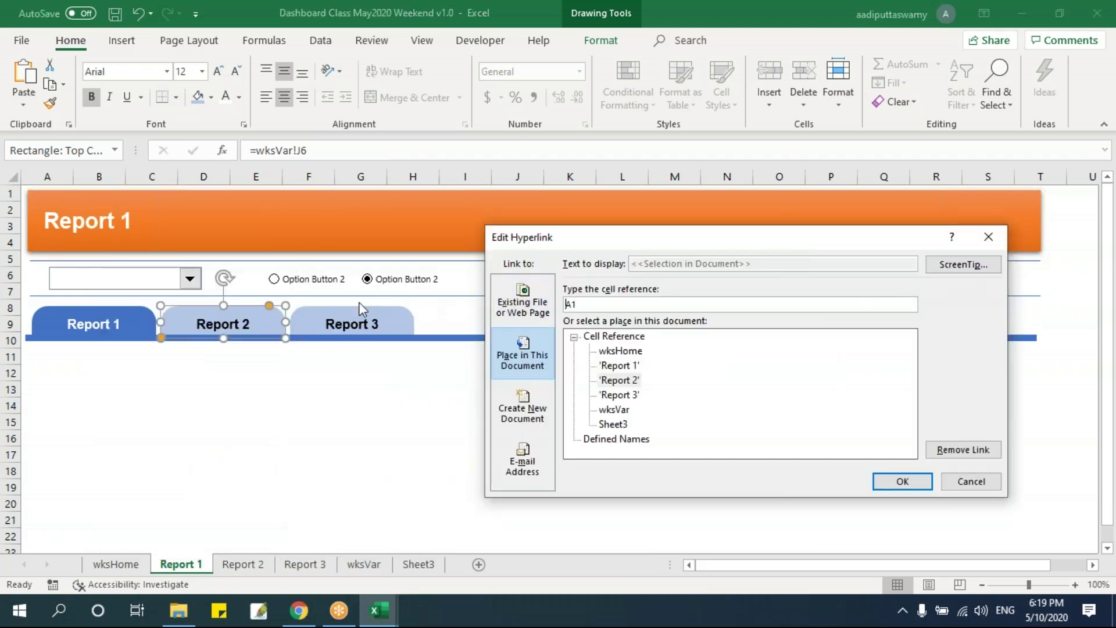
{"action": "left_click", "coordinate": [963, 265]}
{"action": "left_click", "coordinate": [395, 439]}
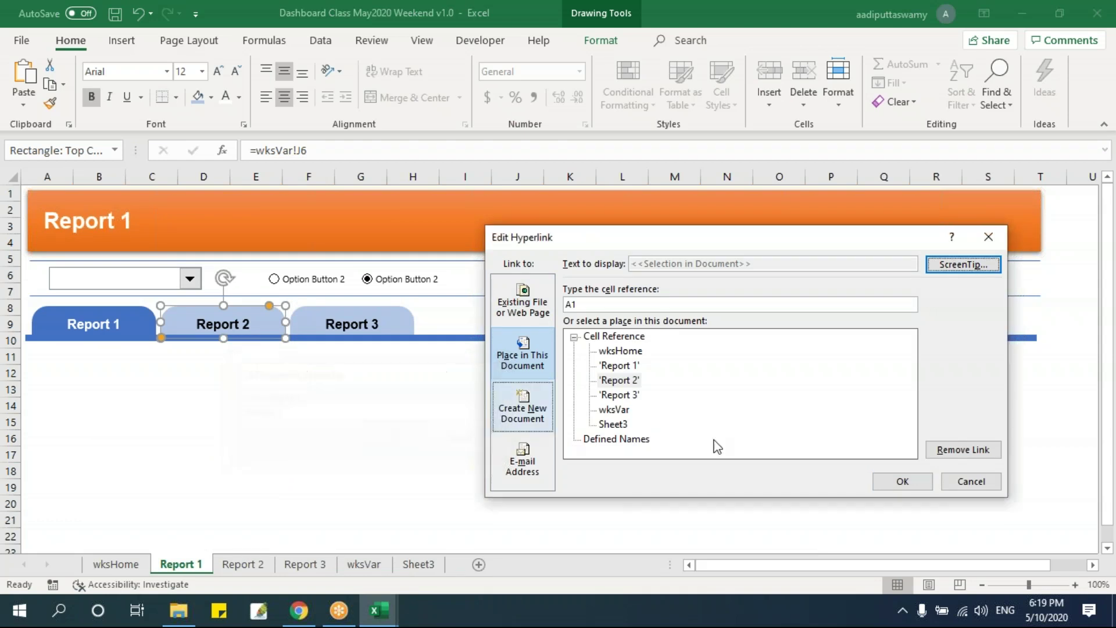
{"action": "left_click", "coordinate": [902, 482]}
{"action": "left_click", "coordinate": [504, 510]}
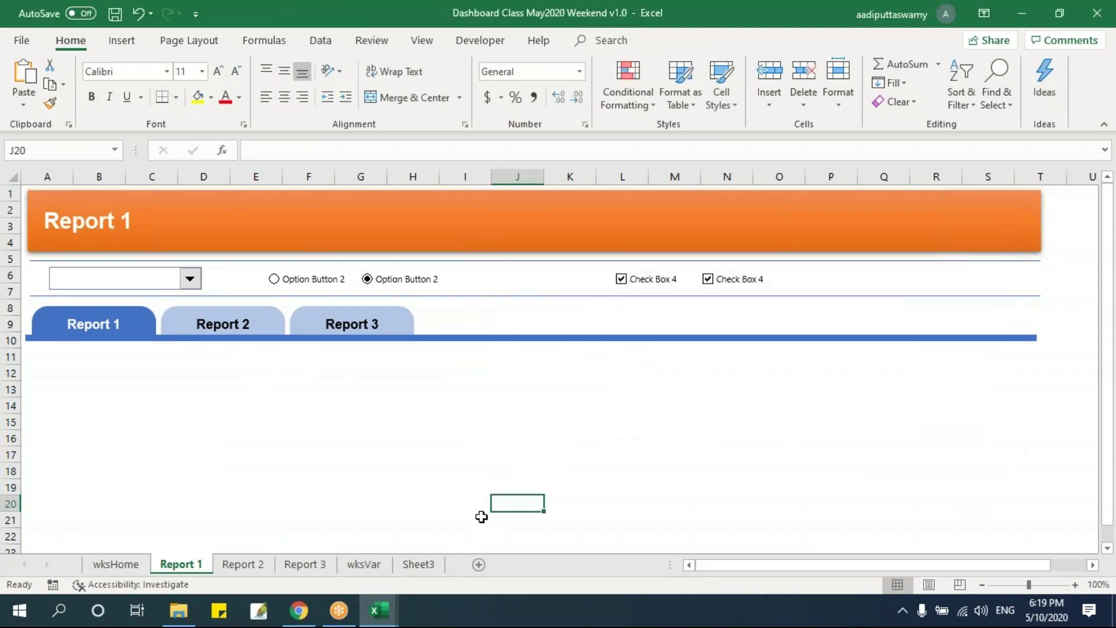
Hyperlink the Report 3 tab shape to cell A1 of the 'Report 3' sheet in this workbook with the ScreenTip "Report 3".
{"action": "left_click", "coordinate": [410, 323]}
{"action": "right_click", "coordinate": [410, 324]}
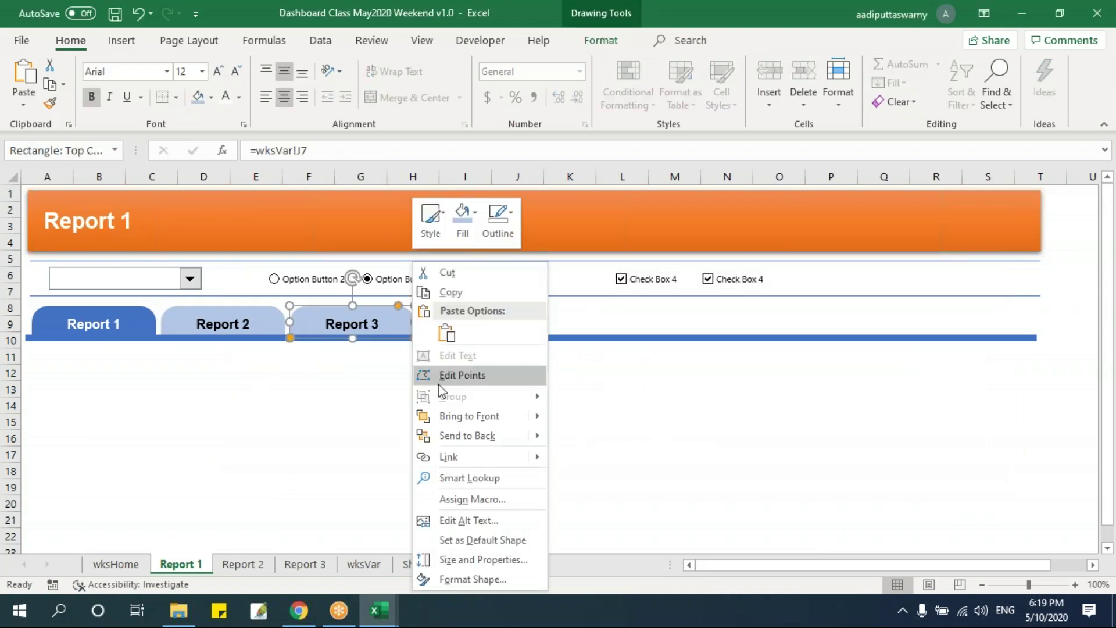
{"action": "left_click", "coordinate": [480, 456]}
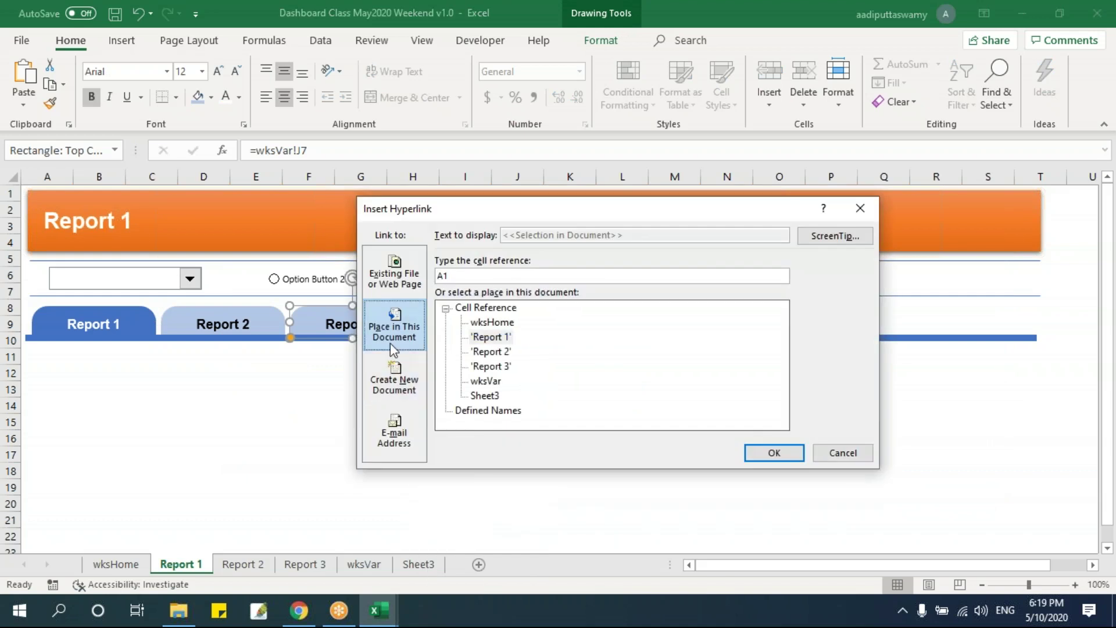
{"action": "left_click", "coordinate": [499, 368]}
{"action": "left_click", "coordinate": [845, 237]}
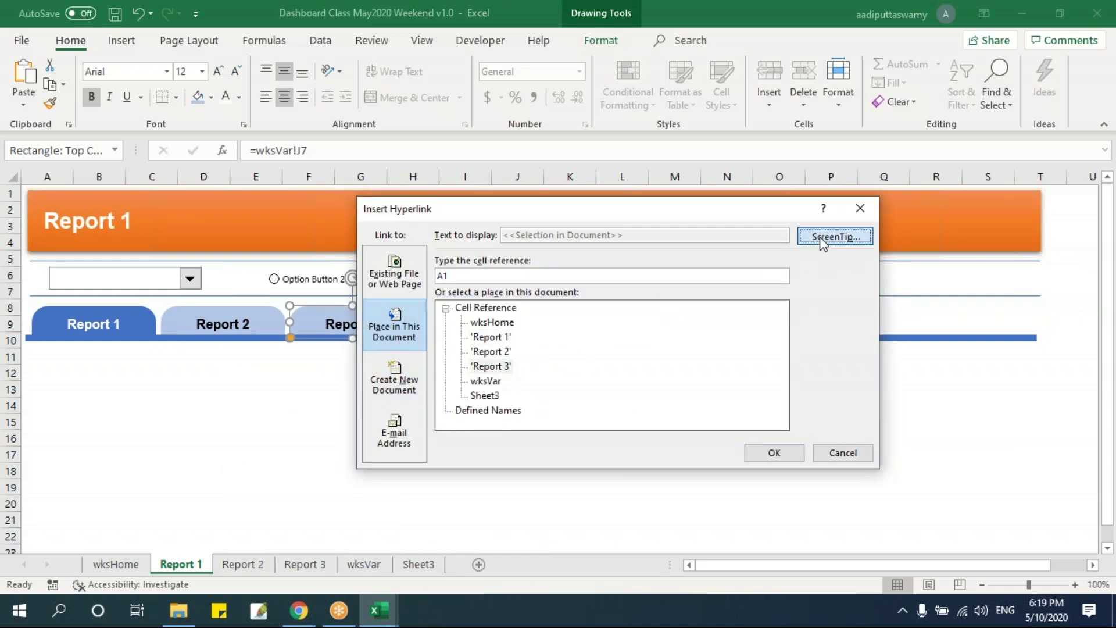
{"action": "type", "text": "Report 3"}
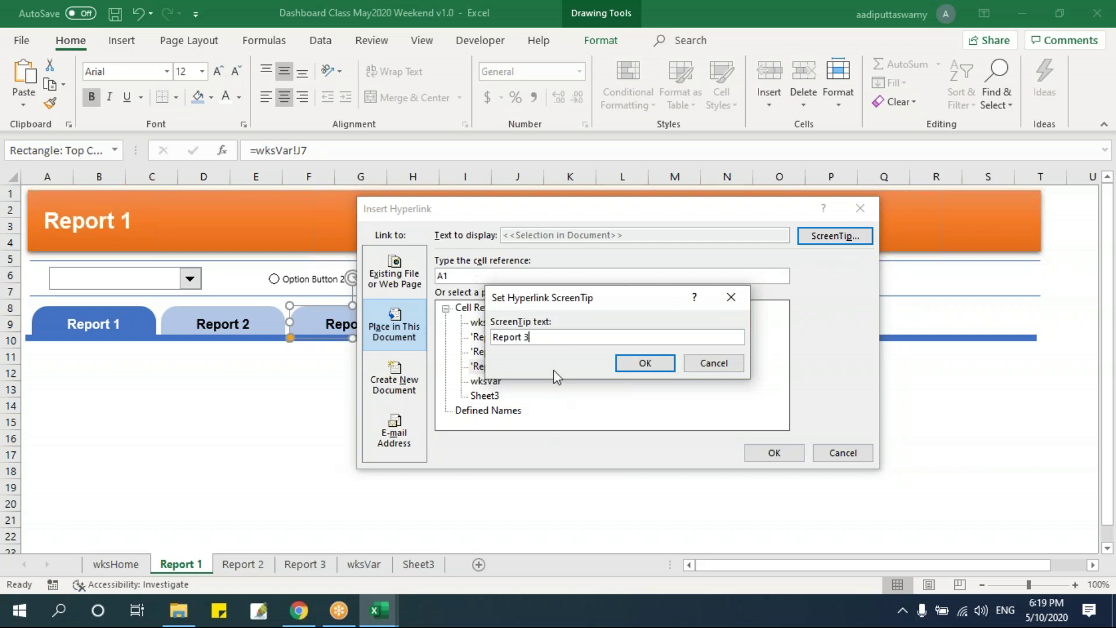
{"action": "left_click", "coordinate": [645, 364]}
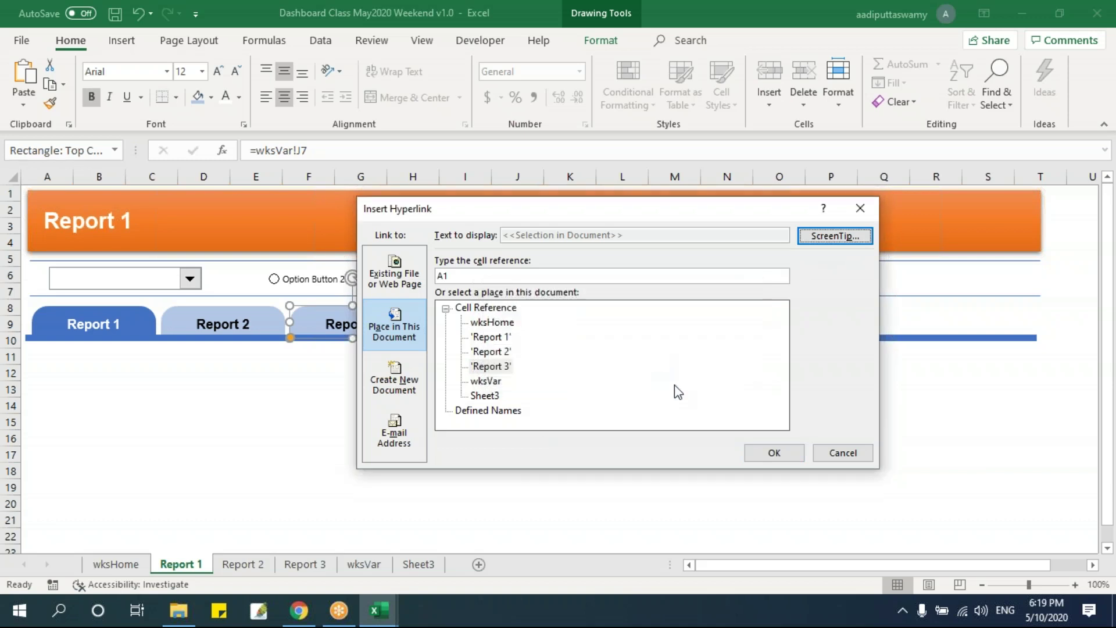
{"action": "left_click", "coordinate": [774, 453]}
{"action": "left_click", "coordinate": [569, 454]}
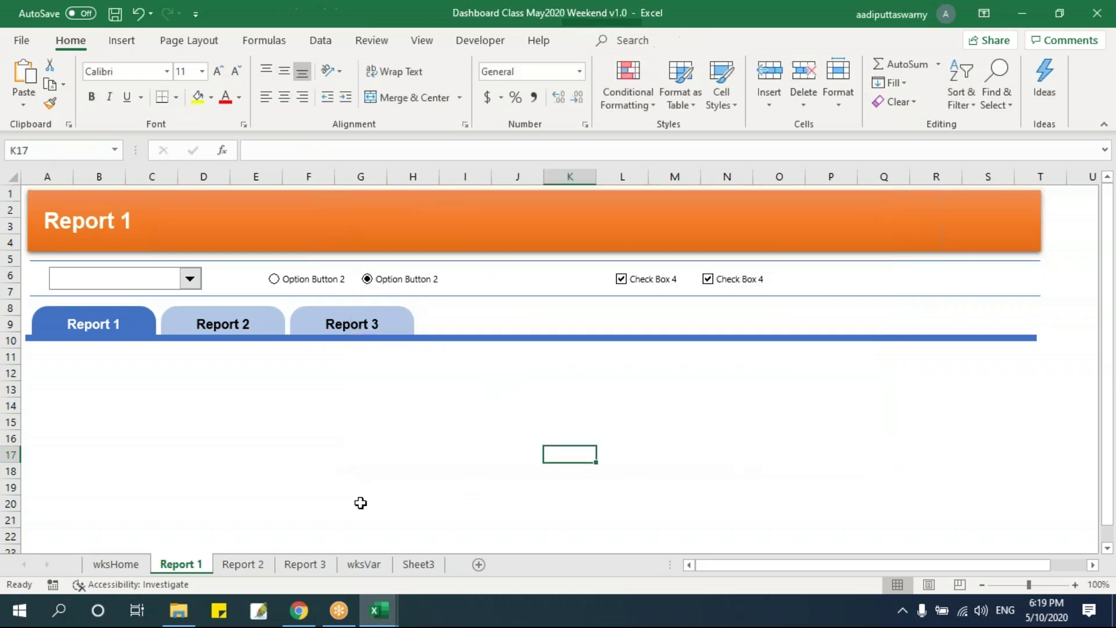
Test the hyperlinks of the Report 1, Report 2 and Report 3 tab shapes, returning to the Report 1 sheet.
{"action": "left_click", "coordinate": [116, 329]}
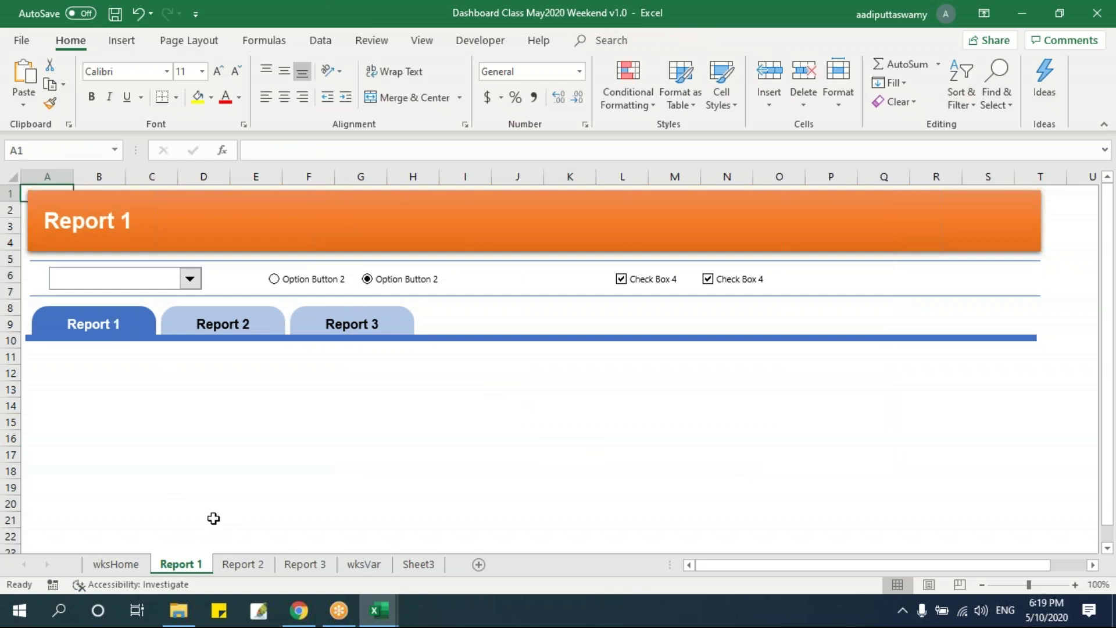
{"action": "left_click", "coordinate": [232, 332]}
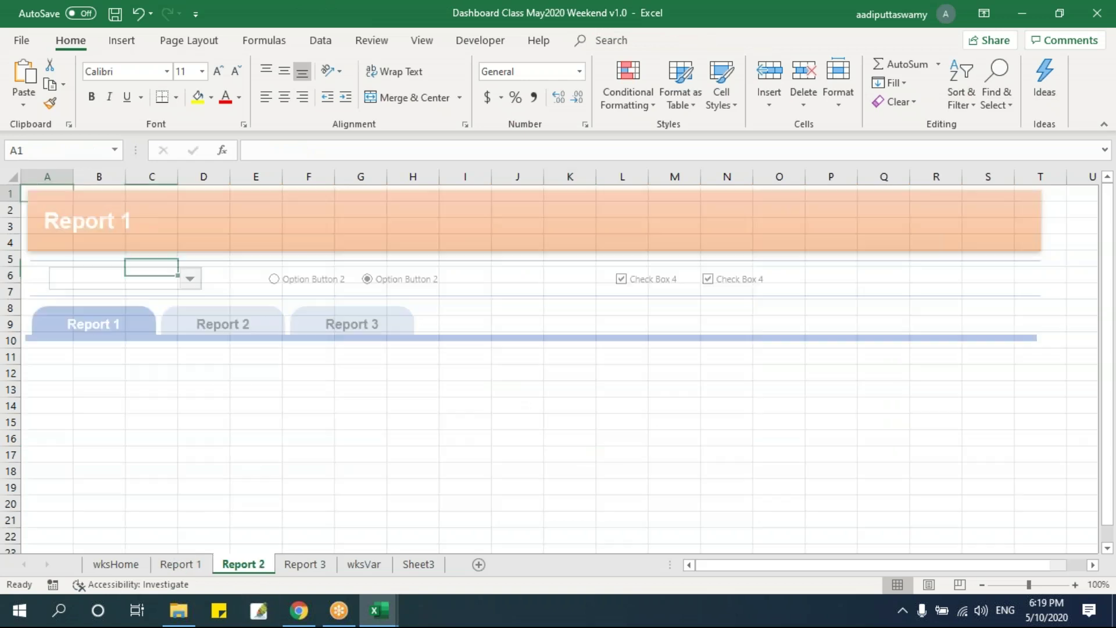
{"action": "left_click", "coordinate": [181, 565]}
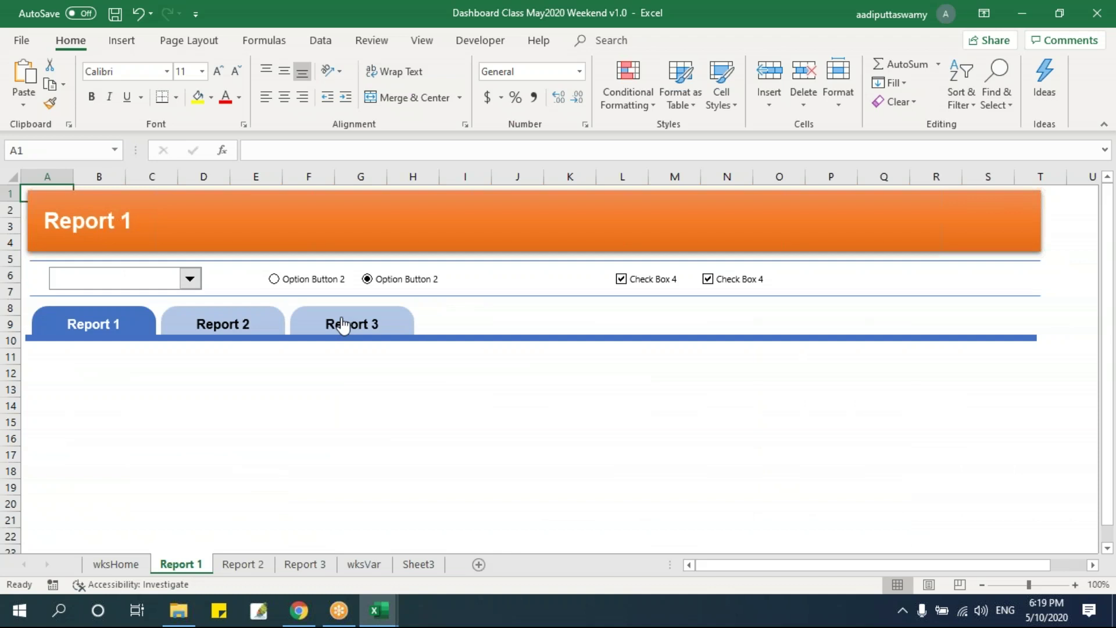
{"action": "left_click", "coordinate": [344, 323]}
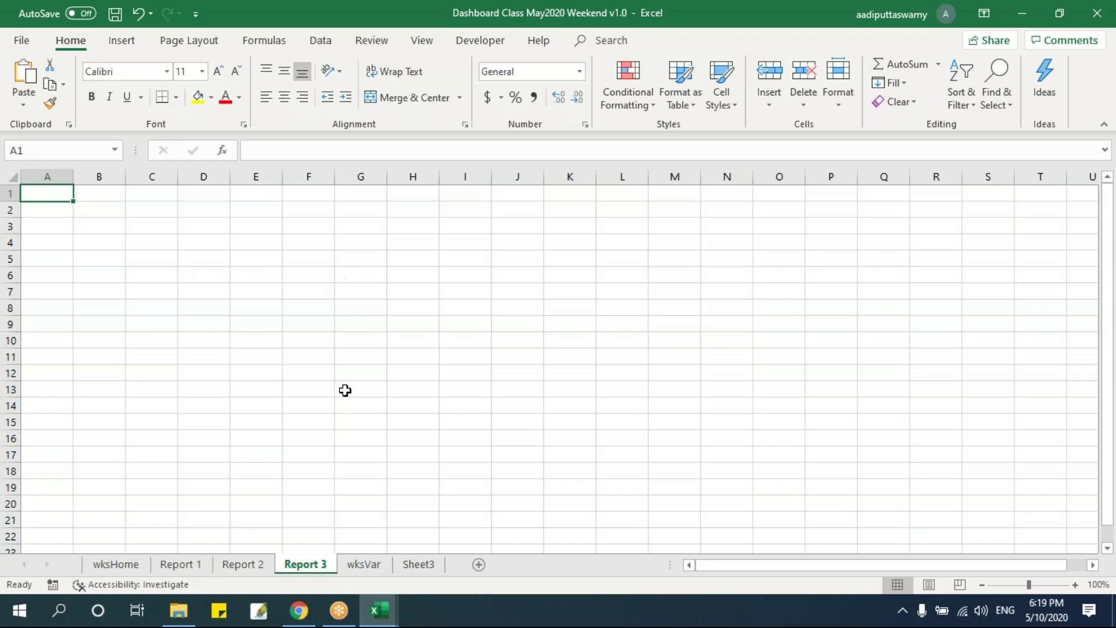
{"action": "left_click", "coordinate": [205, 567]}
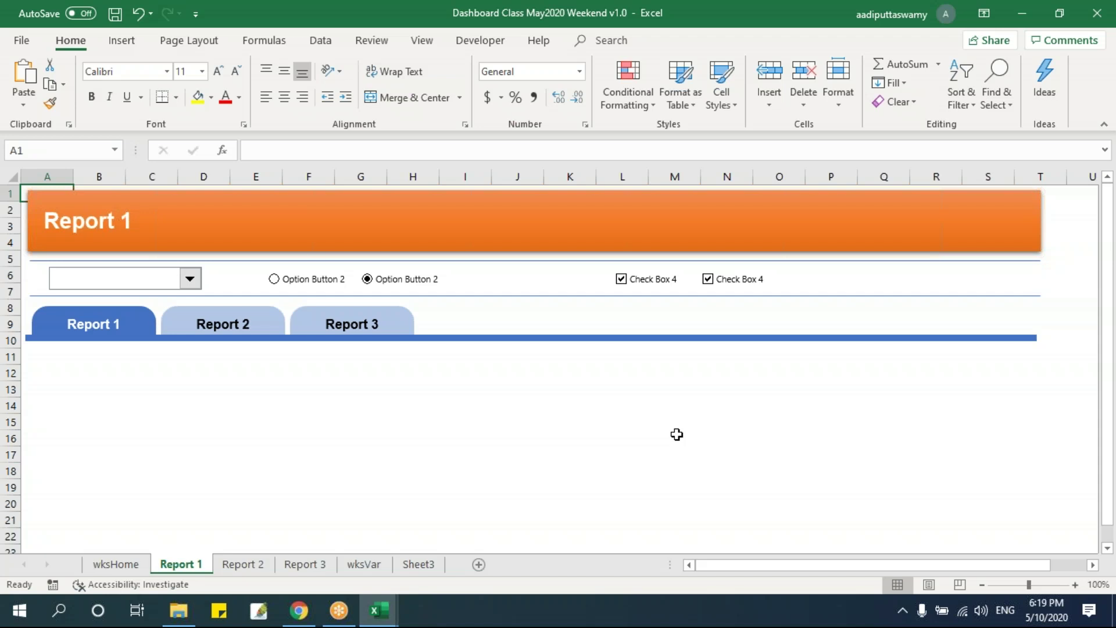
Draw a rectangle about 6.04" wide and 2.31" high beneath the tab shapes and enter the text "Report 1" in it.
{"action": "left_click", "coordinate": [135, 42]}
{"action": "left_click", "coordinate": [189, 92]}
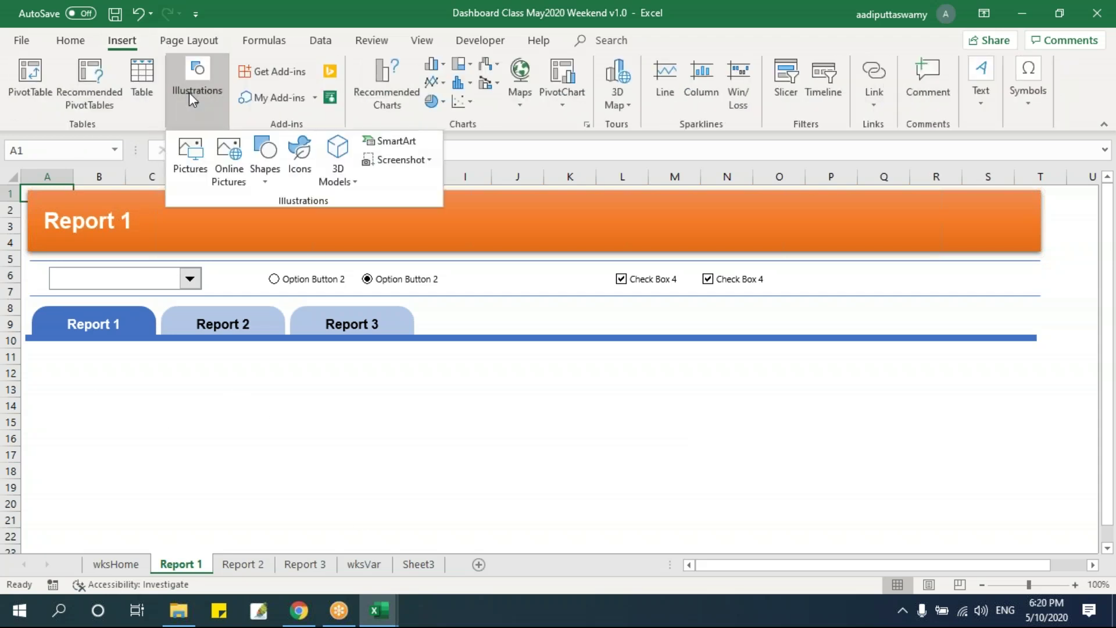
{"action": "left_click", "coordinate": [267, 179]}
{"action": "left_click", "coordinate": [330, 227]}
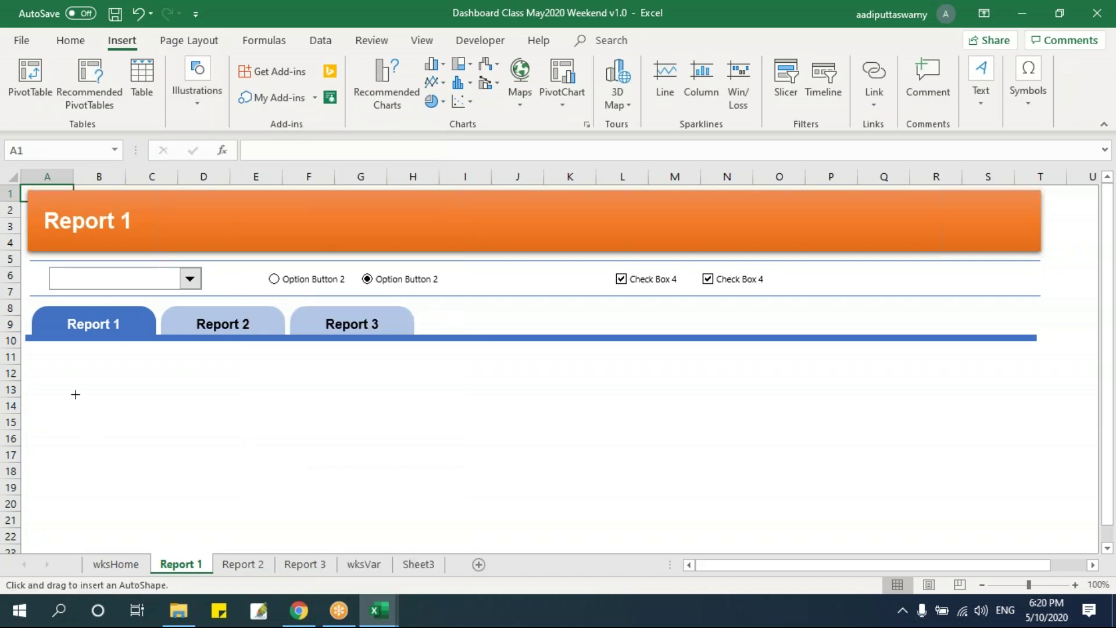
{"action": "mouse_move", "coordinate": [38, 354]}
{"action": "left_mouse_down"}
{"action": "mouse_move", "coordinate": [399, 461]}
{"action": "mouse_move", "coordinate": [561, 526]}
{"action": "mouse_move", "coordinate": [512, 535]}
{"action": "left_mouse_up"}
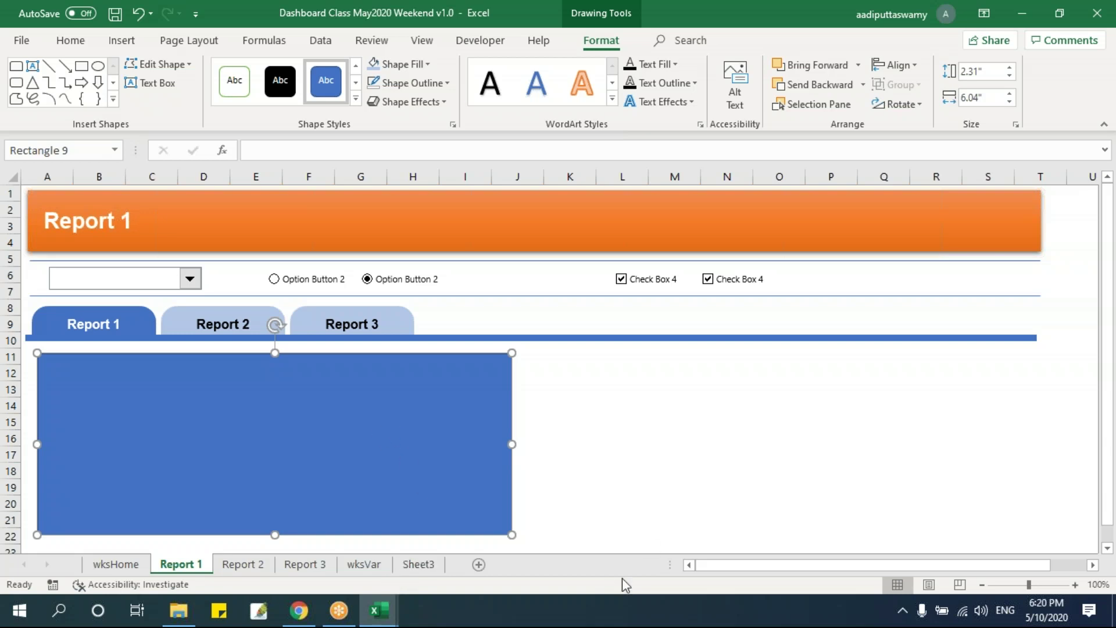
{"action": "type", "text": "Report 1"}
{"action": "key", "text": "Escape"}
Format the new rectangle's text as 32-point bold, centred both vertically and horizontally.
{"action": "key", "text": "ctrl+shift+period"}
{"action": "key", "text": "ctrl+shift+period"}
{"action": "key", "text": "ctrl+shift+period"}
{"action": "key", "text": "ctrl+shift+period"}
{"action": "key", "text": "ctrl+shift+period"}
{"action": "key", "text": "ctrl+shift+period"}
{"action": "key", "text": "ctrl+shift+period"}
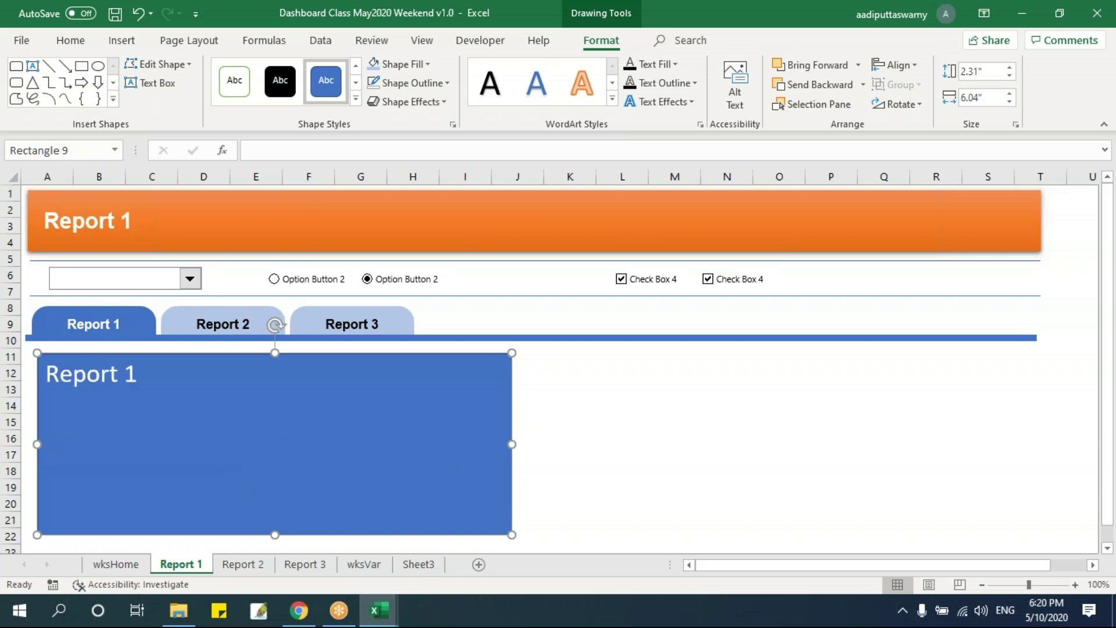
{"action": "key", "text": "ctrl+b"}
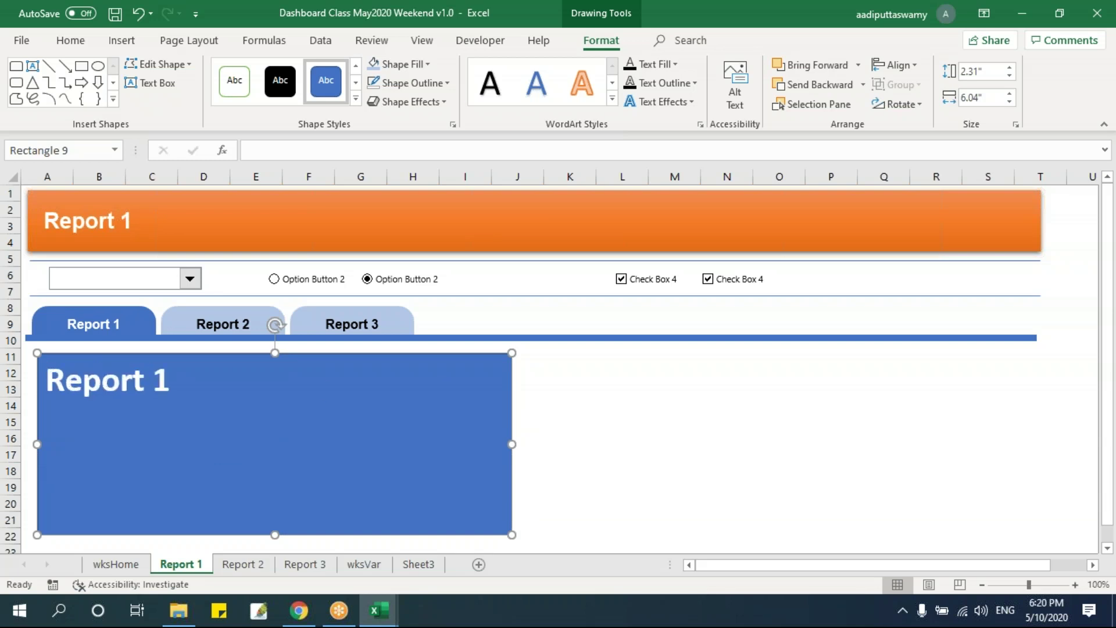
{"action": "left_click", "coordinate": [70, 40]}
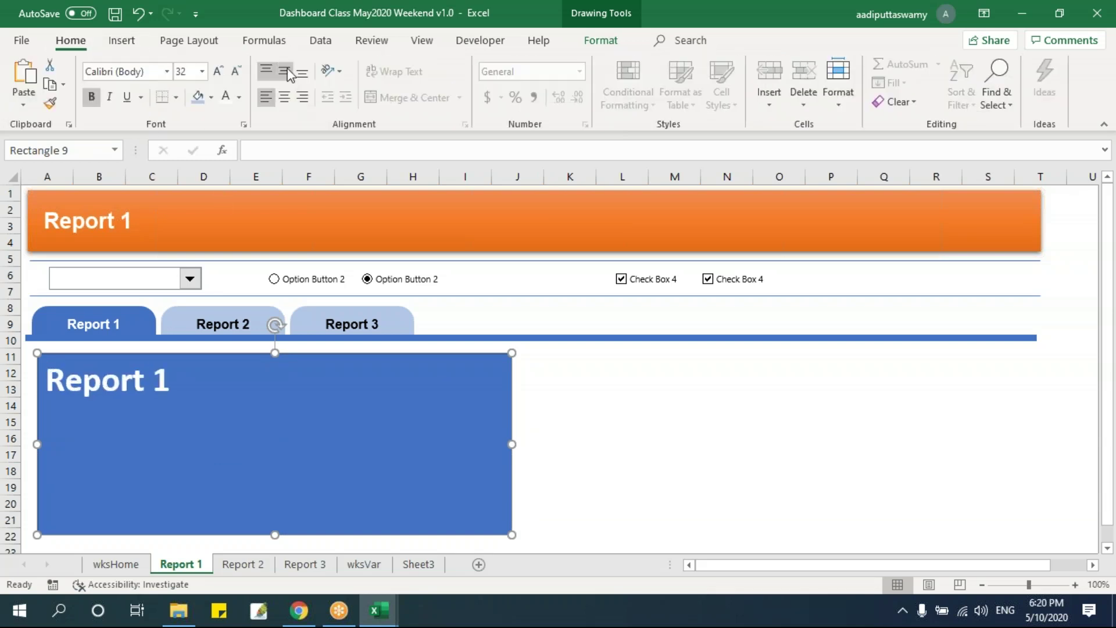
{"action": "left_click", "coordinate": [284, 71]}
{"action": "left_click", "coordinate": [284, 97]}
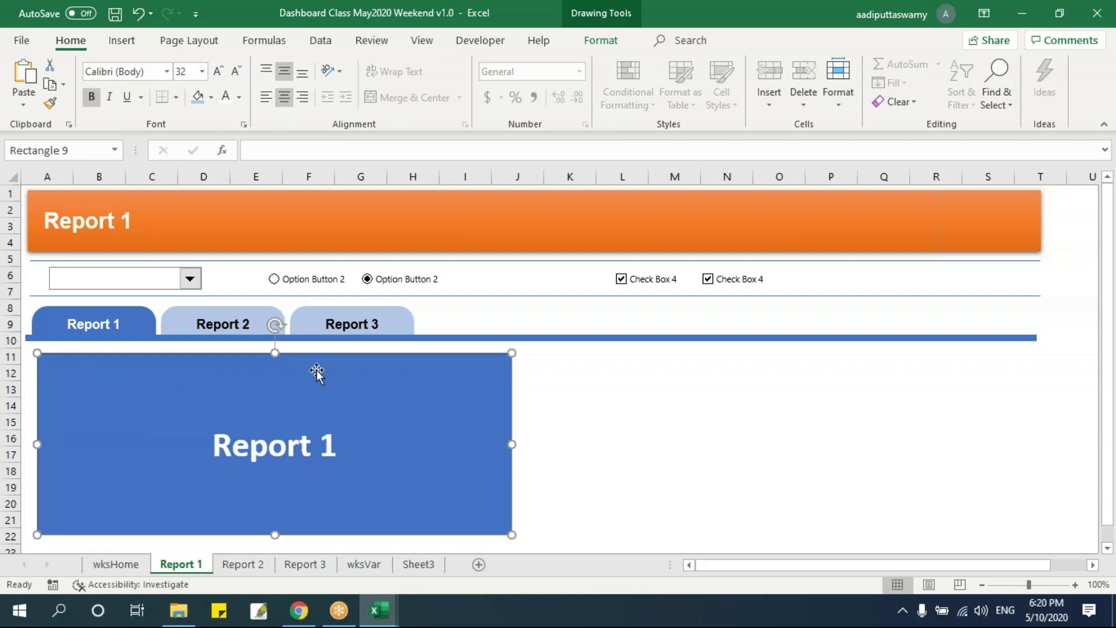
Apply the green gradient theme style with shadow to the rectangle and set its font to Arial.
{"action": "left_click", "coordinate": [614, 42]}
{"action": "left_click", "coordinate": [361, 106]}
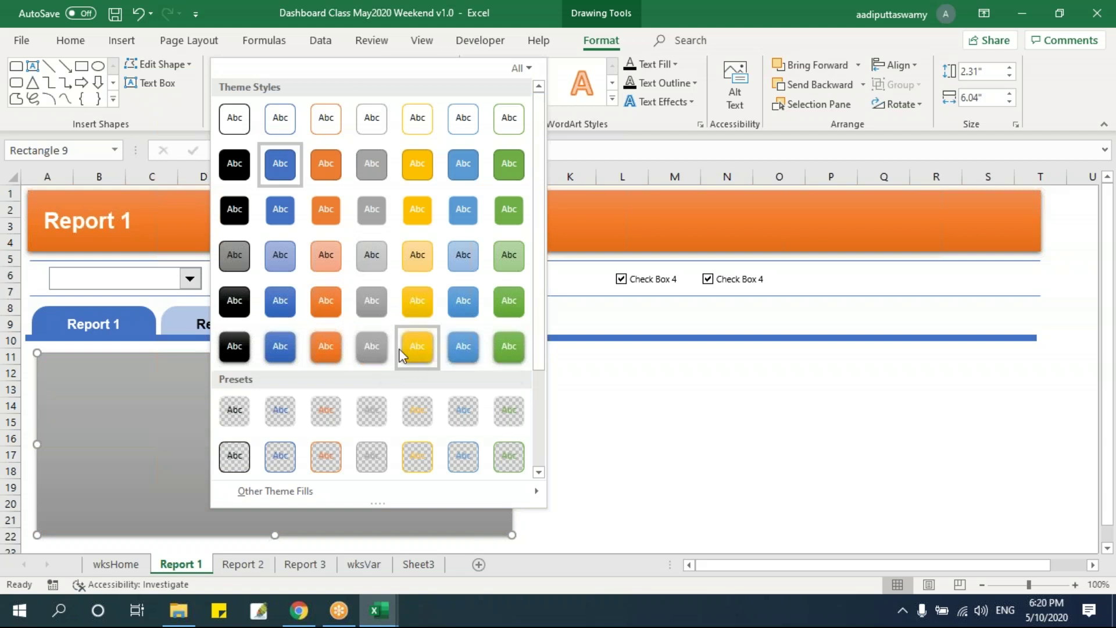
{"action": "left_click", "coordinate": [507, 354]}
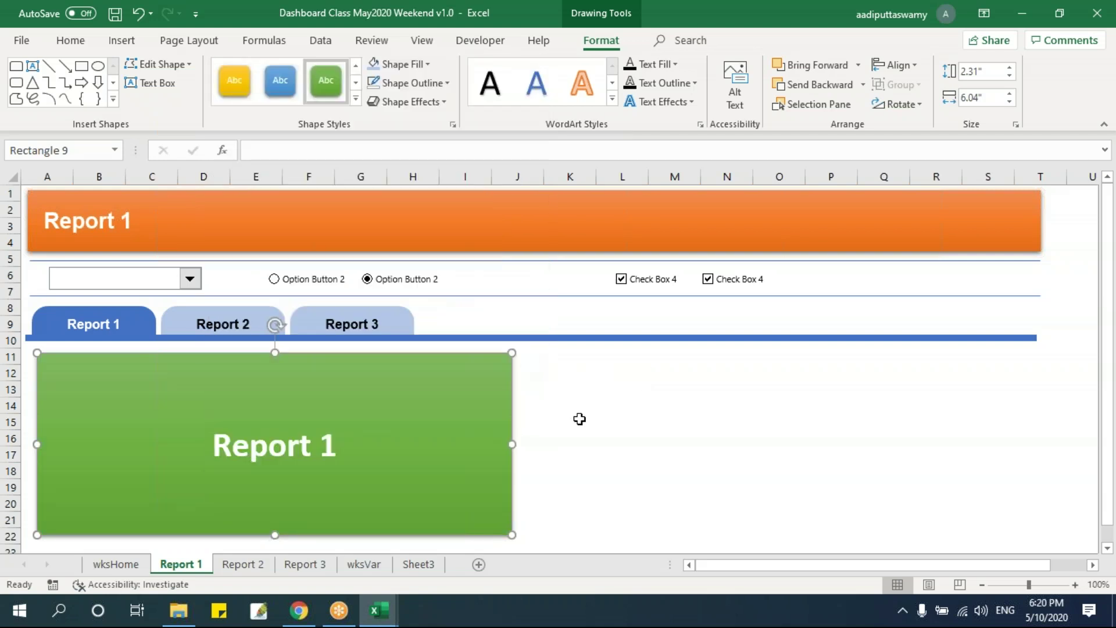
{"action": "left_click", "coordinate": [71, 40]}
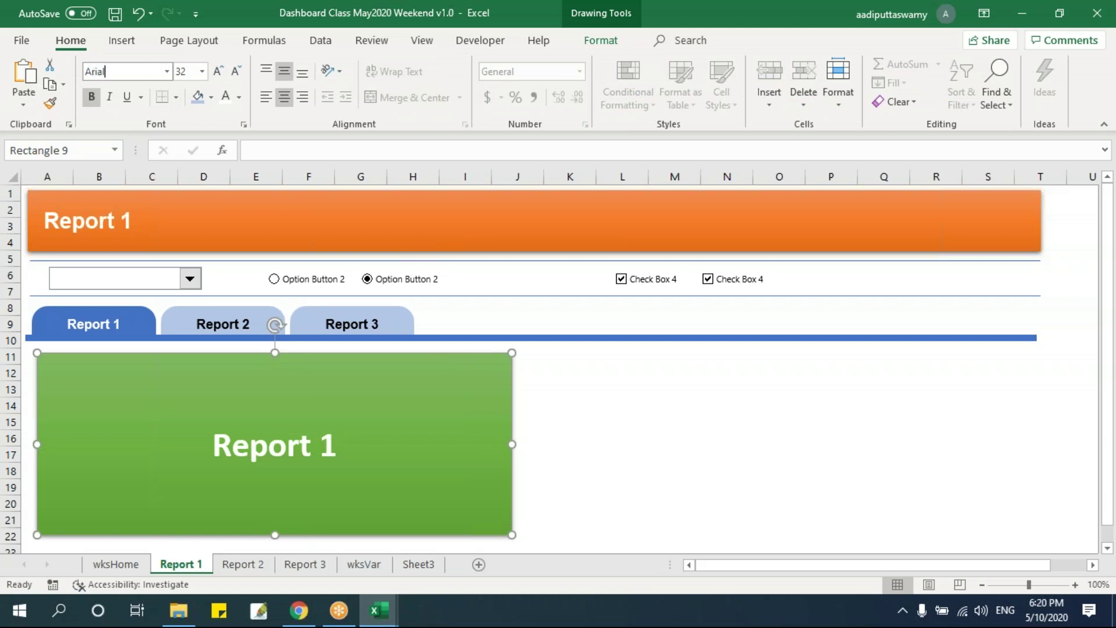
{"action": "left_click", "coordinate": [659, 423]}
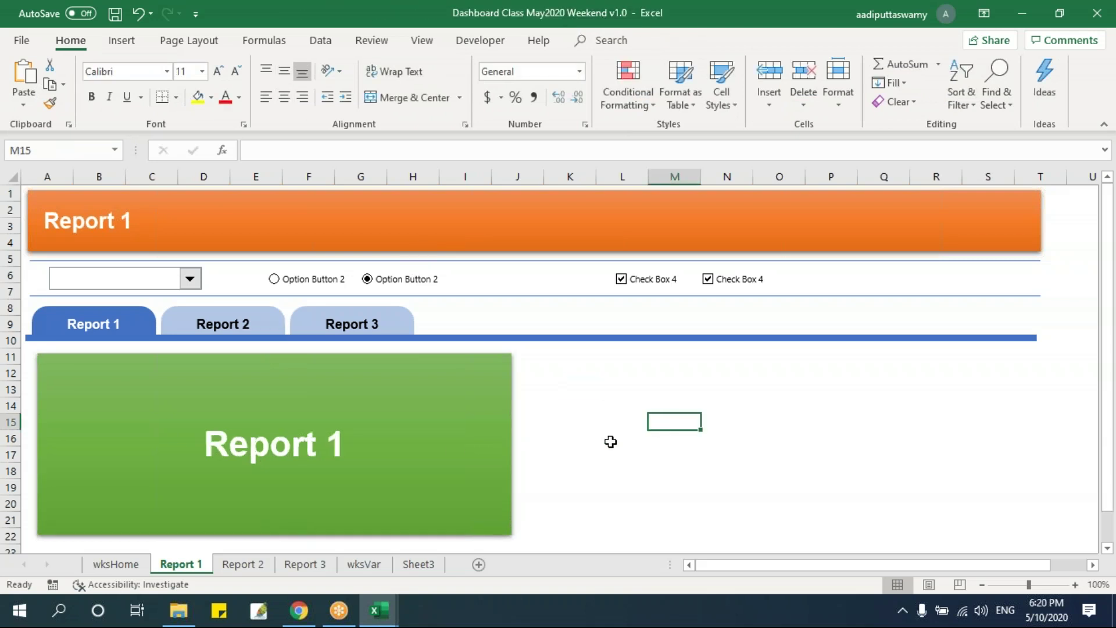
Save the workbook and select column B on the Report 1 sheet.
{"action": "left_click", "coordinate": [636, 451]}
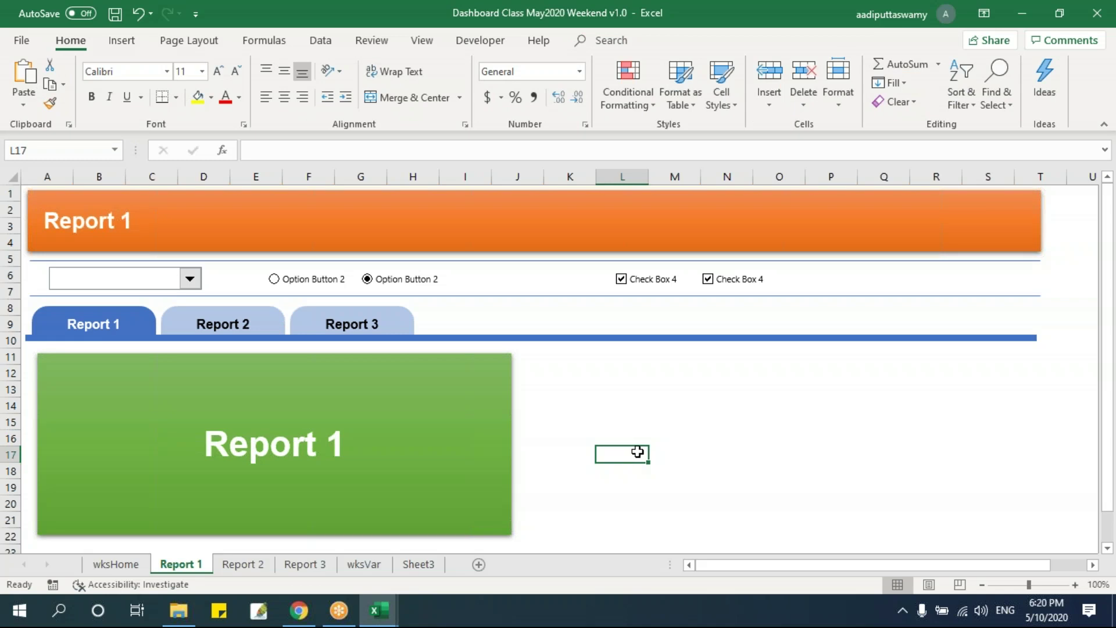
{"action": "key", "text": "ctrl+s"}
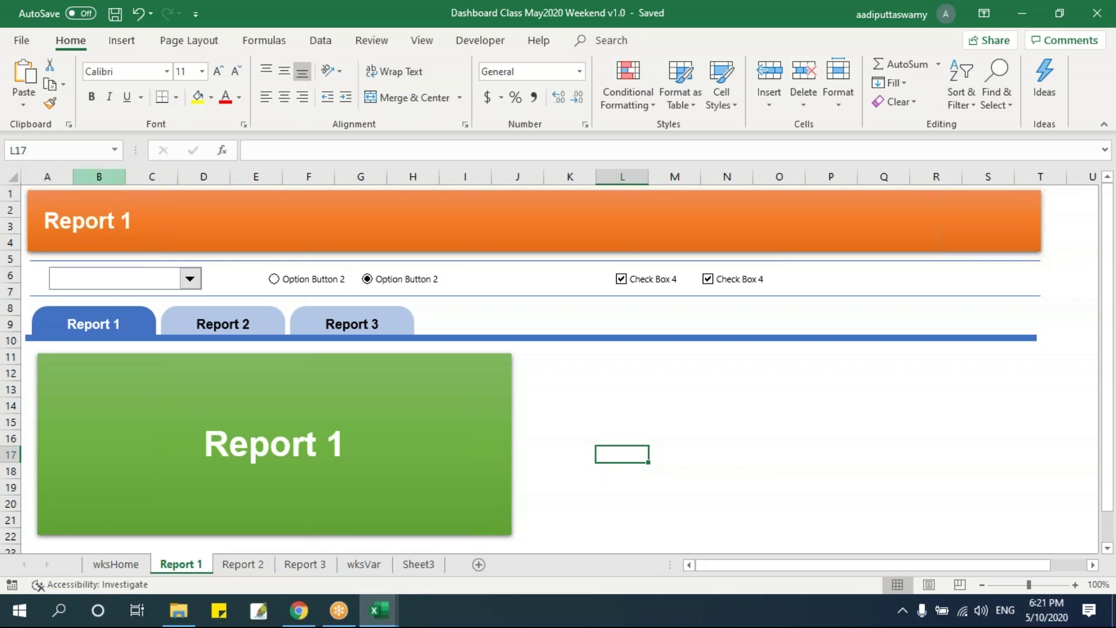
{"action": "left_click", "coordinate": [101, 173]}
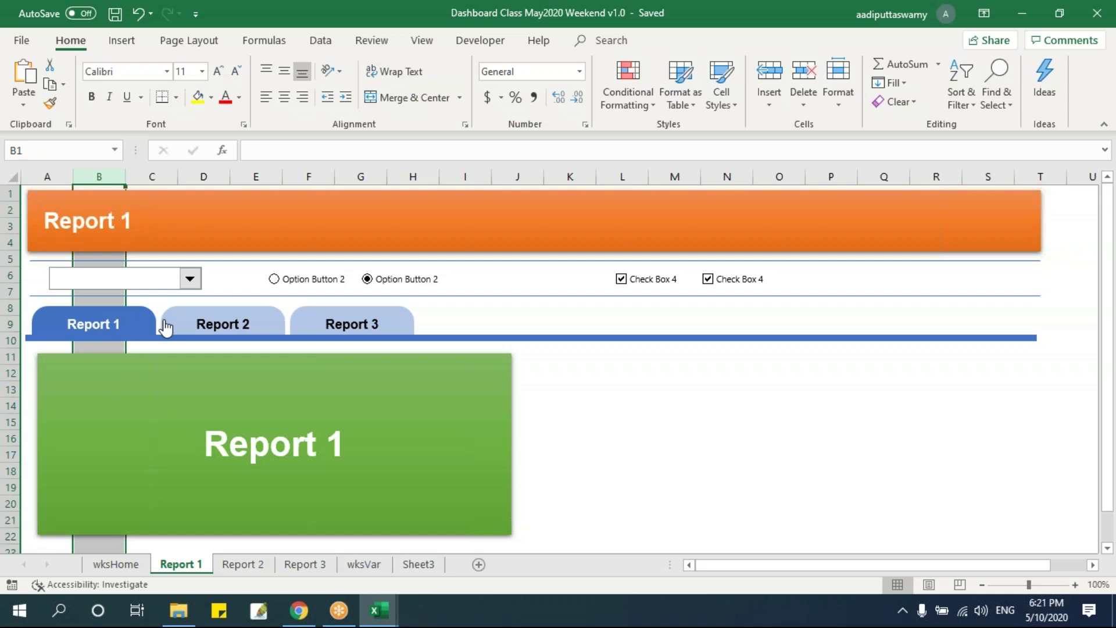
Test how the shapes on the Report 1 sheet react to a wider column B and a taller row 2, undoing both resizes.
{"action": "left_click_drag", "start_coordinate": [123, 178], "coordinate": [338, 390]}
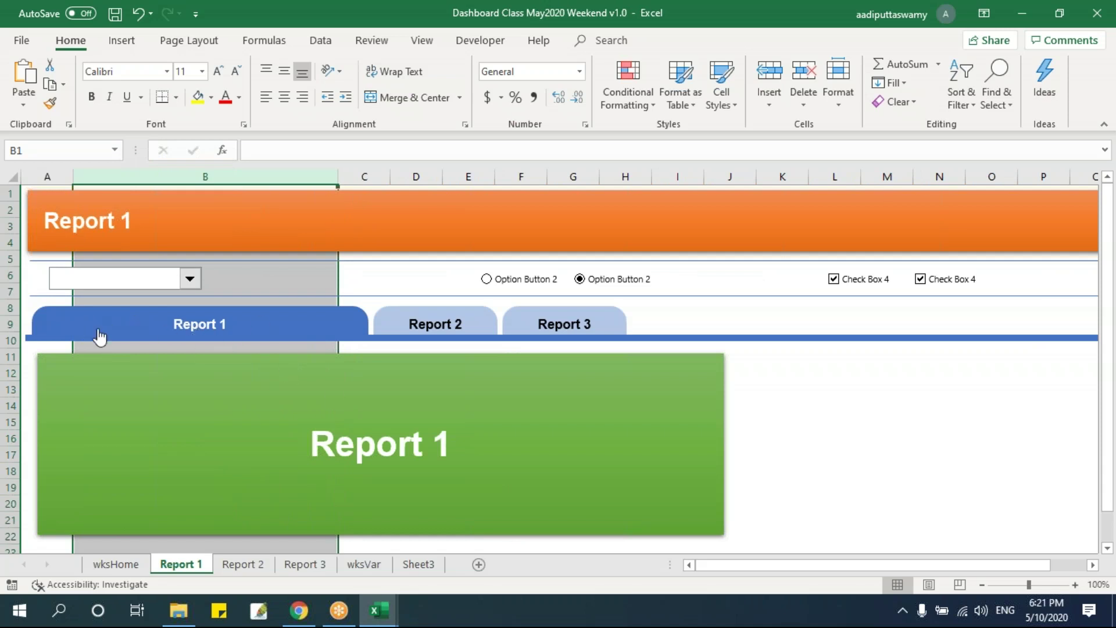
{"action": "left_click", "coordinate": [768, 437]}
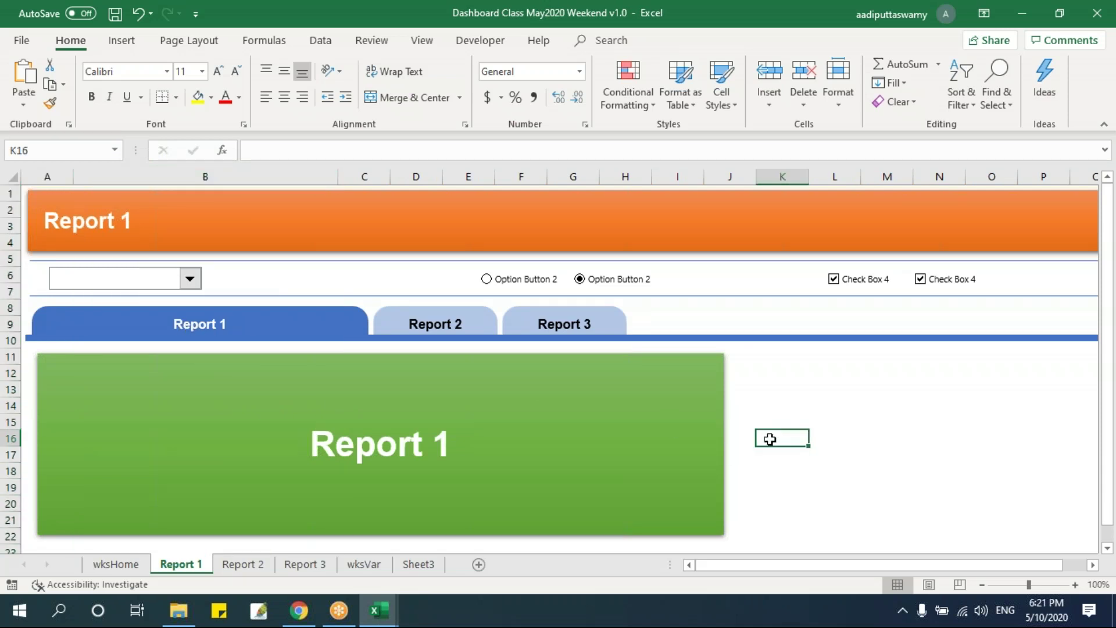
{"action": "key", "text": "ctrl+z"}
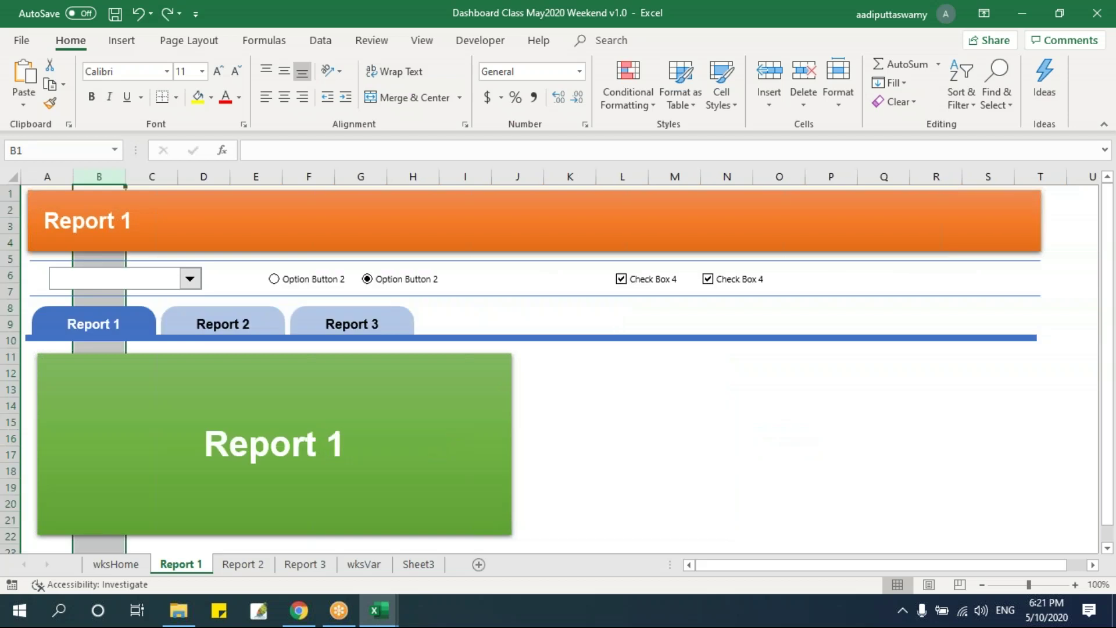
{"action": "left_click", "coordinate": [684, 400]}
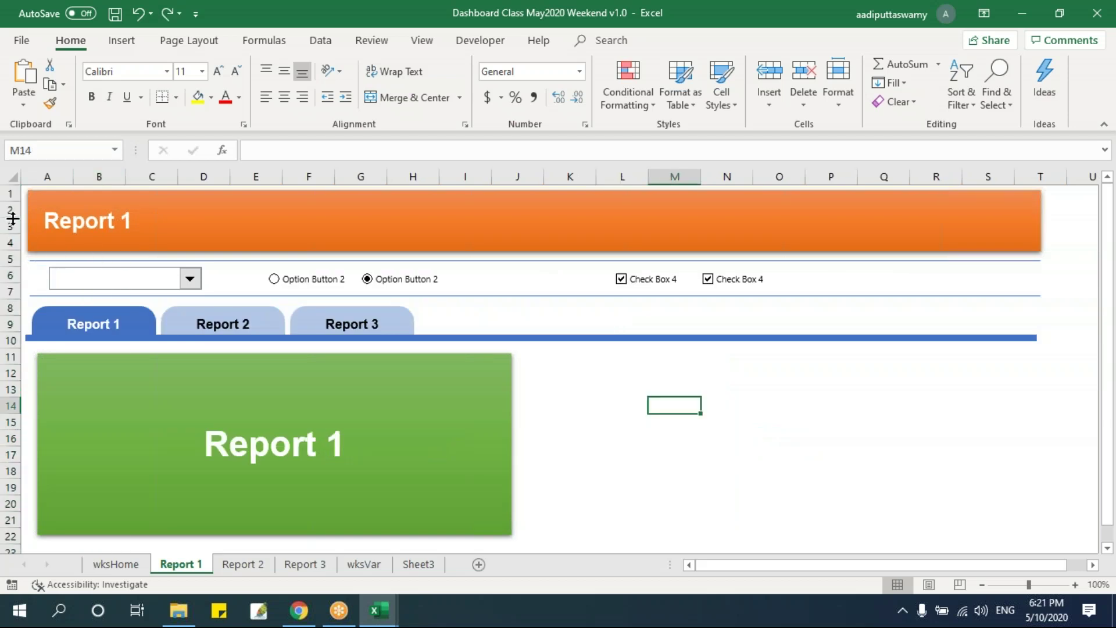
{"action": "left_click_drag", "start_coordinate": [13, 218], "coordinate": [12, 382]}
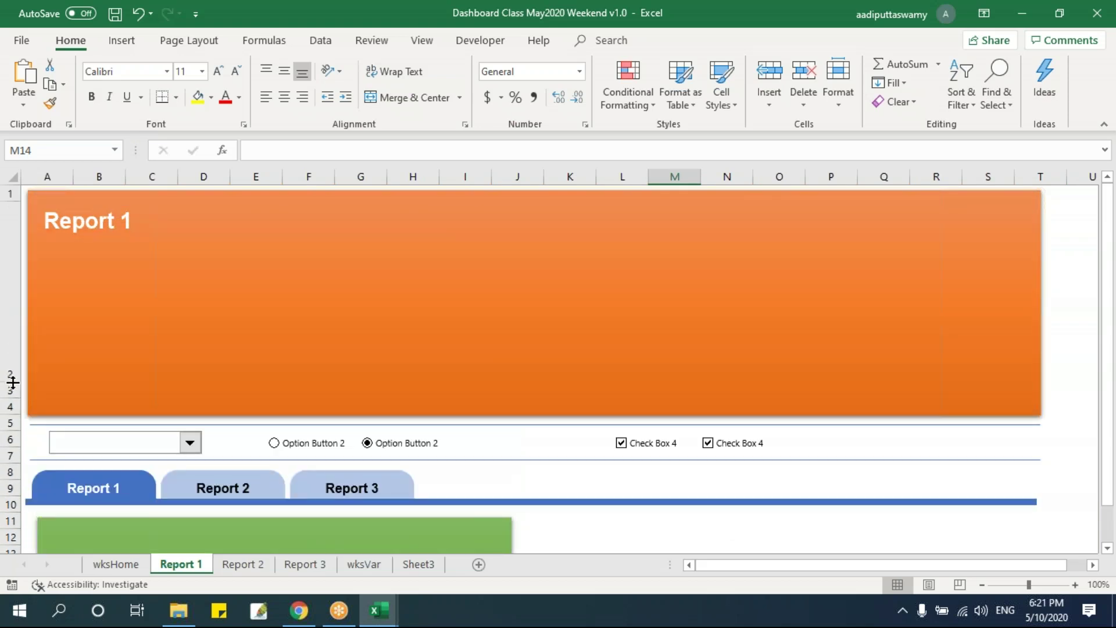
{"action": "key", "text": "ctrl+z"}
{"action": "scroll", "coordinate": [362, 351], "scroll_direction": "up", "scroll_amount": 1}
{"action": "left_click", "coordinate": [568, 420]}
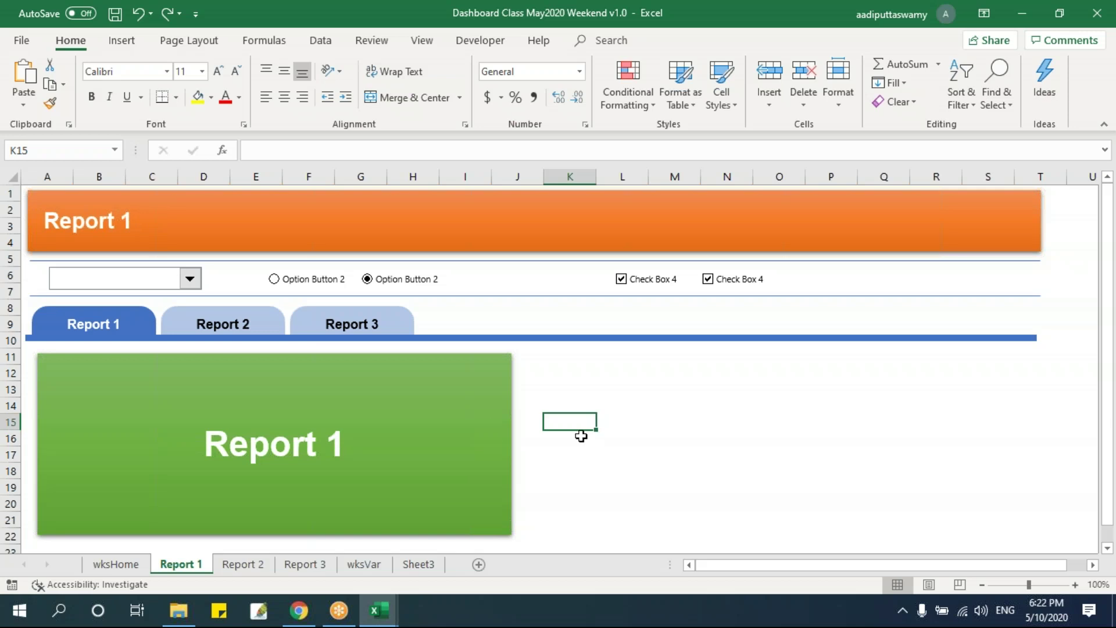
Set the placement property of all objects on the Report 1 sheet to "Don't move or size with cells".
{"action": "left_click", "coordinate": [475, 239]}
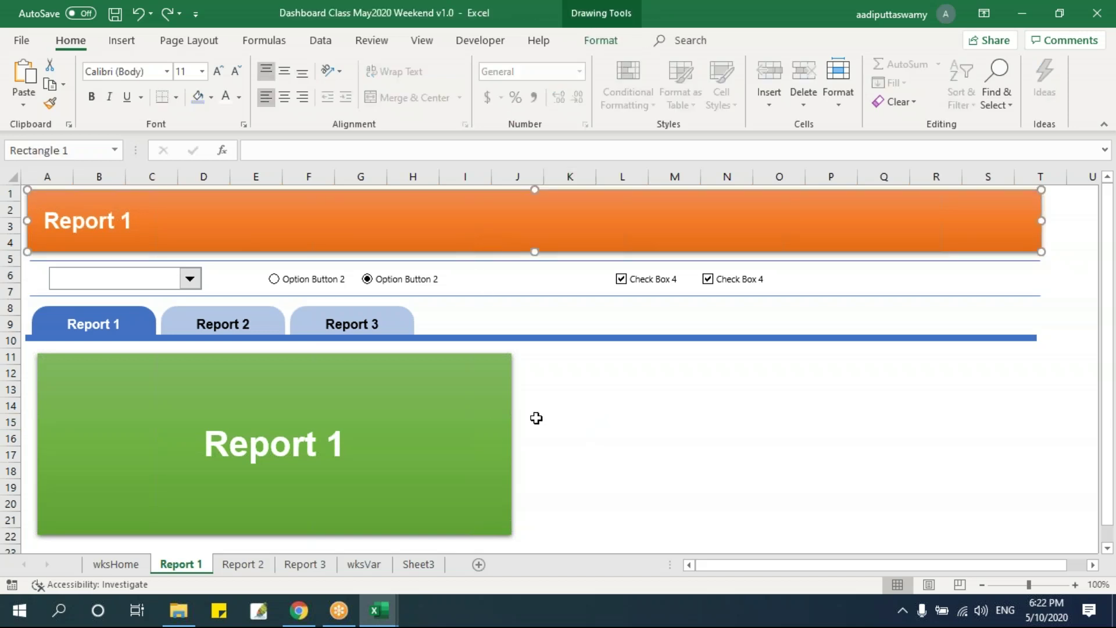
{"action": "key", "text": "ctrl+a"}
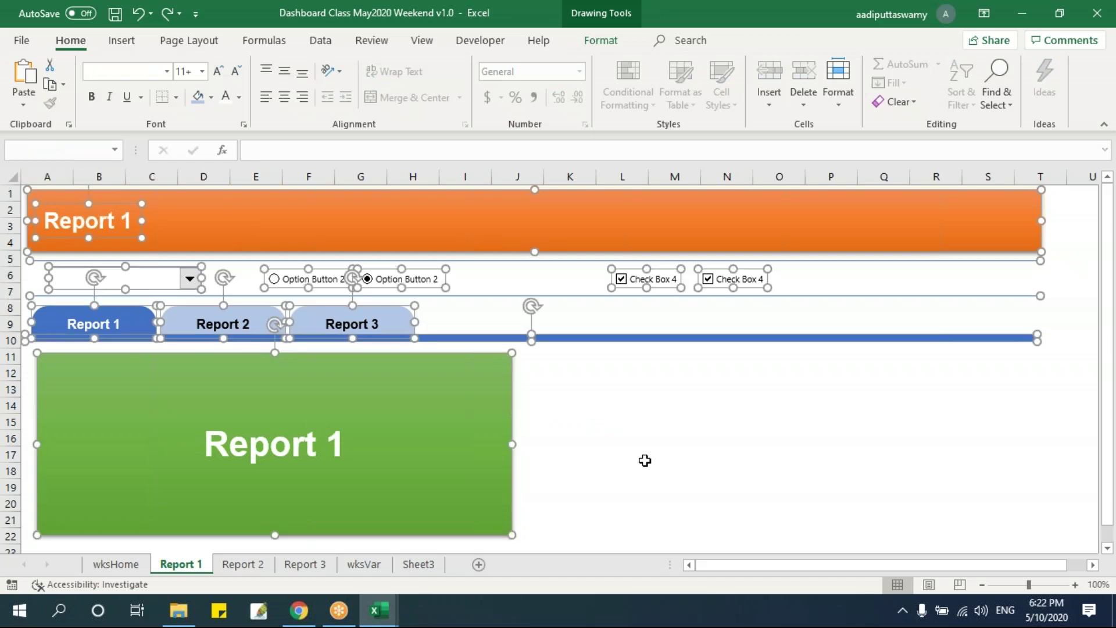
{"action": "left_click", "coordinate": [653, 436]}
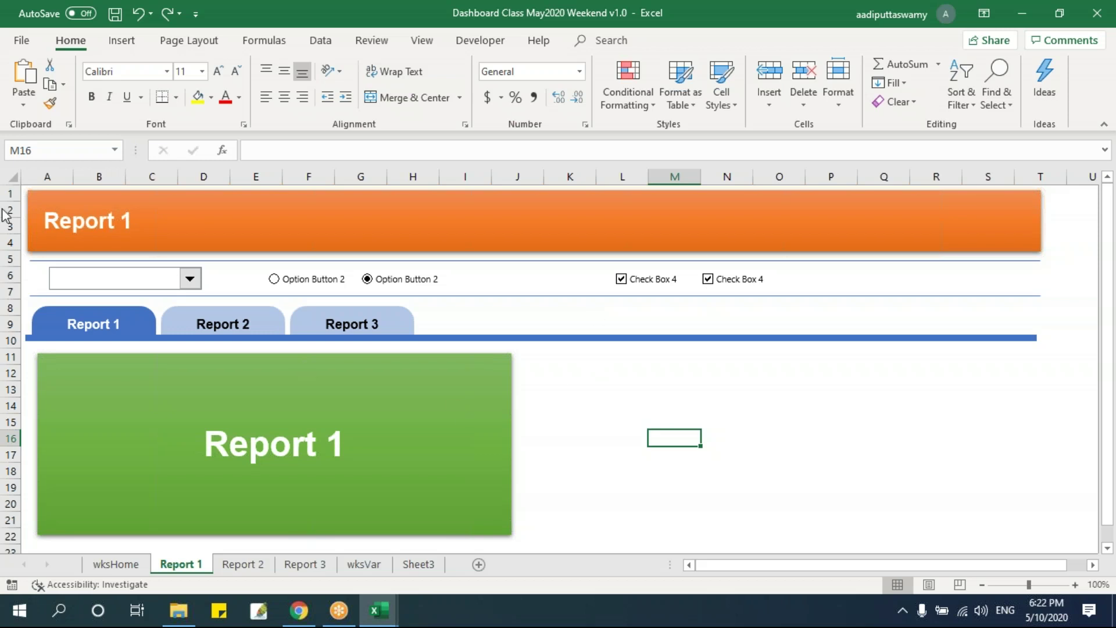
{"action": "left_click", "coordinate": [481, 386]}
{"action": "key", "text": "ctrl+a"}
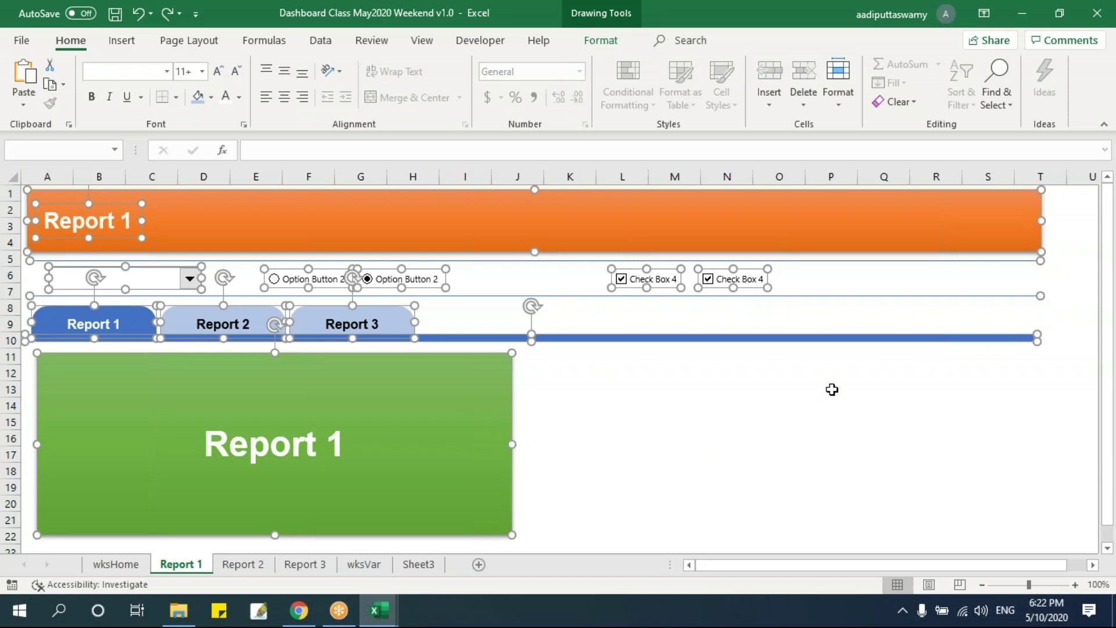
{"action": "key", "text": "ctrl+1"}
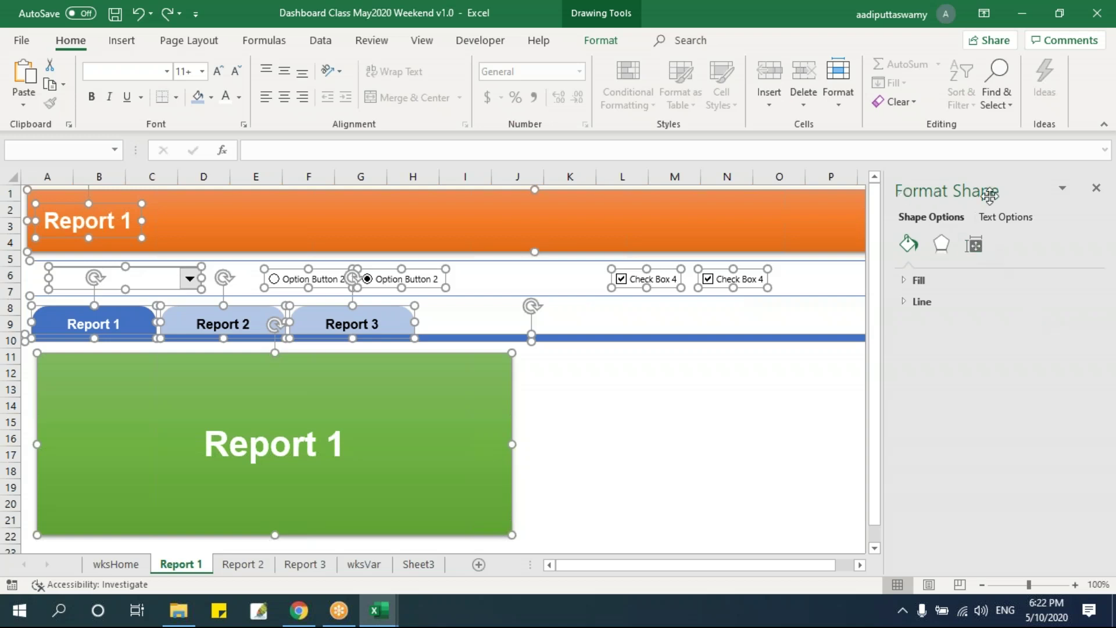
{"action": "left_click", "coordinate": [981, 249]}
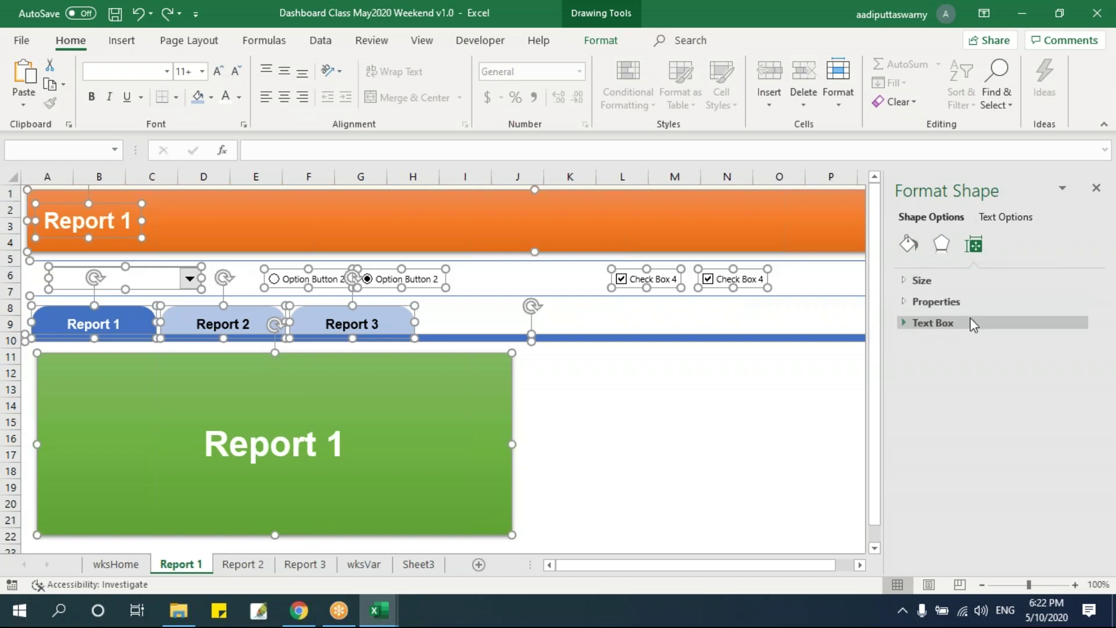
{"action": "left_click", "coordinate": [907, 305]}
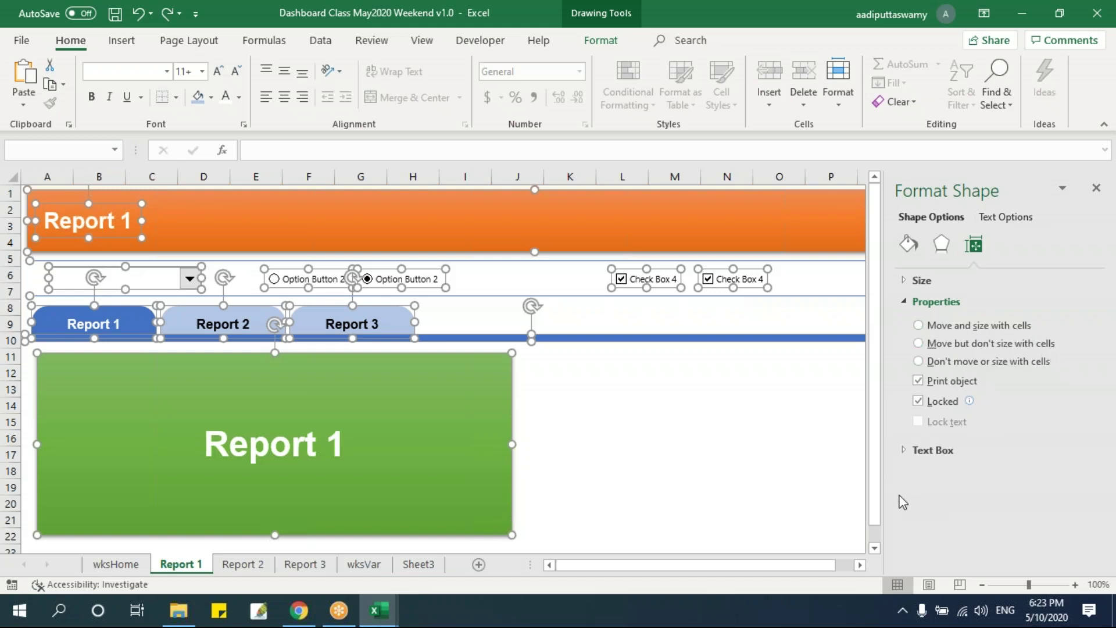
{"action": "left_click", "coordinate": [935, 329]}
{"action": "left_click", "coordinate": [1096, 189]}
{"action": "left_click", "coordinate": [795, 485]}
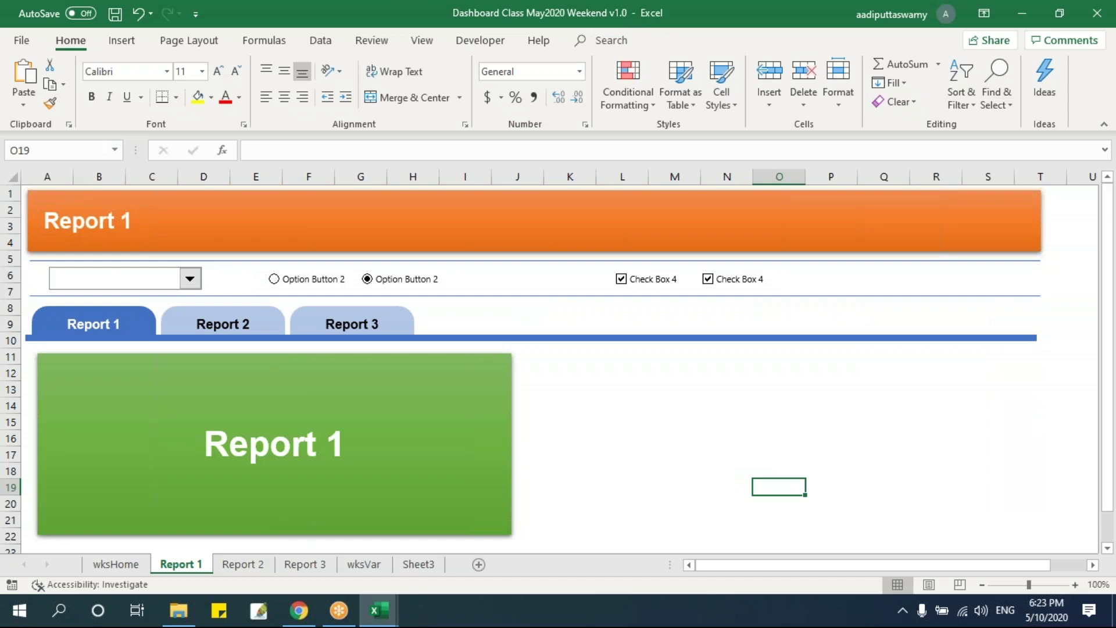
Retest the objects' placement by widening column B and making row 2 taller, undoing each resize.
{"action": "left_click_drag", "start_coordinate": [126, 177], "coordinate": [457, 284]}
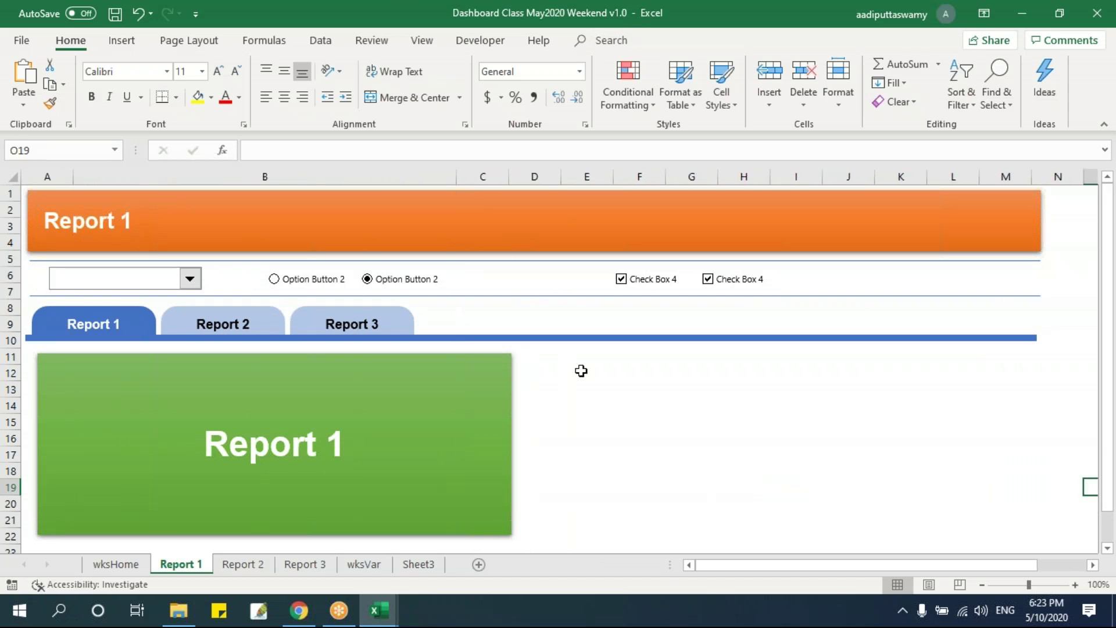
{"action": "key", "text": "ctrl+z"}
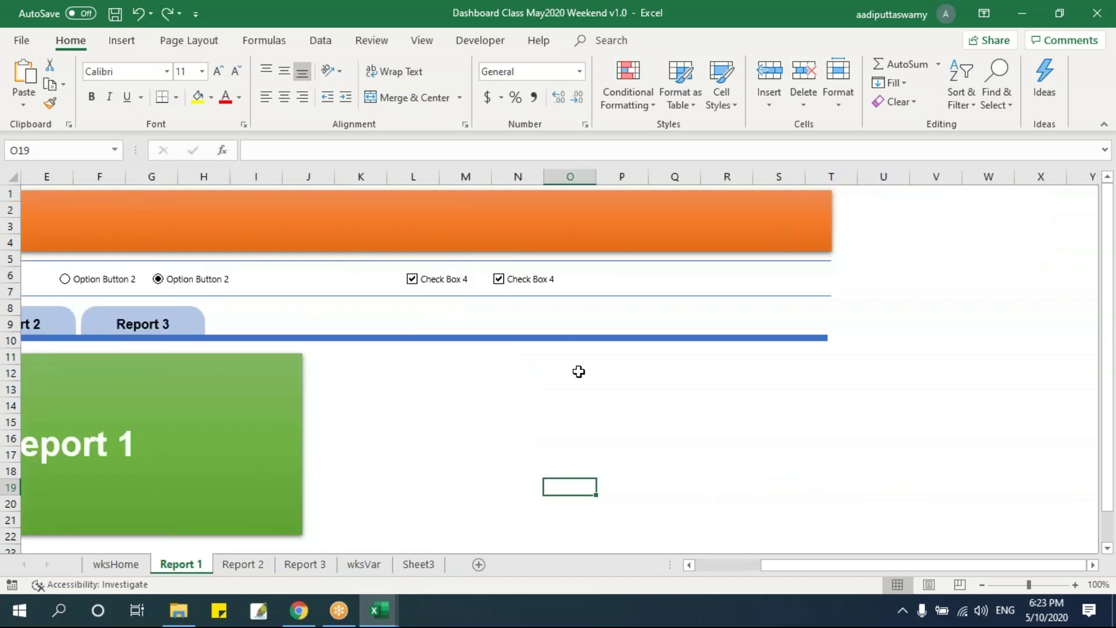
{"action": "left_click", "coordinate": [508, 378]}
{"action": "left_click_drag", "start_coordinate": [779, 564], "coordinate": [696, 568]}
{"action": "left_click", "coordinate": [721, 454]}
{"action": "left_click", "coordinate": [710, 498]}
{"action": "left_click_drag", "start_coordinate": [9, 218], "coordinate": [645, 451]}
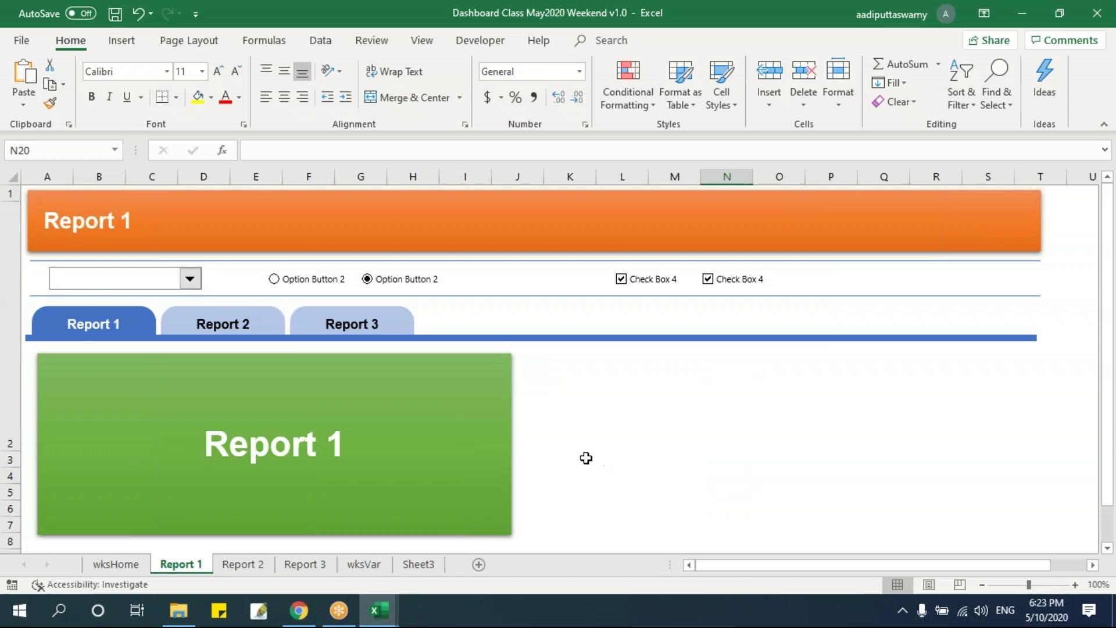
{"action": "key", "text": "ctrl+z"}
{"action": "scroll", "coordinate": [581, 431], "scroll_direction": "up", "scroll_amount": 3}
{"action": "left_click", "coordinate": [623, 429]}
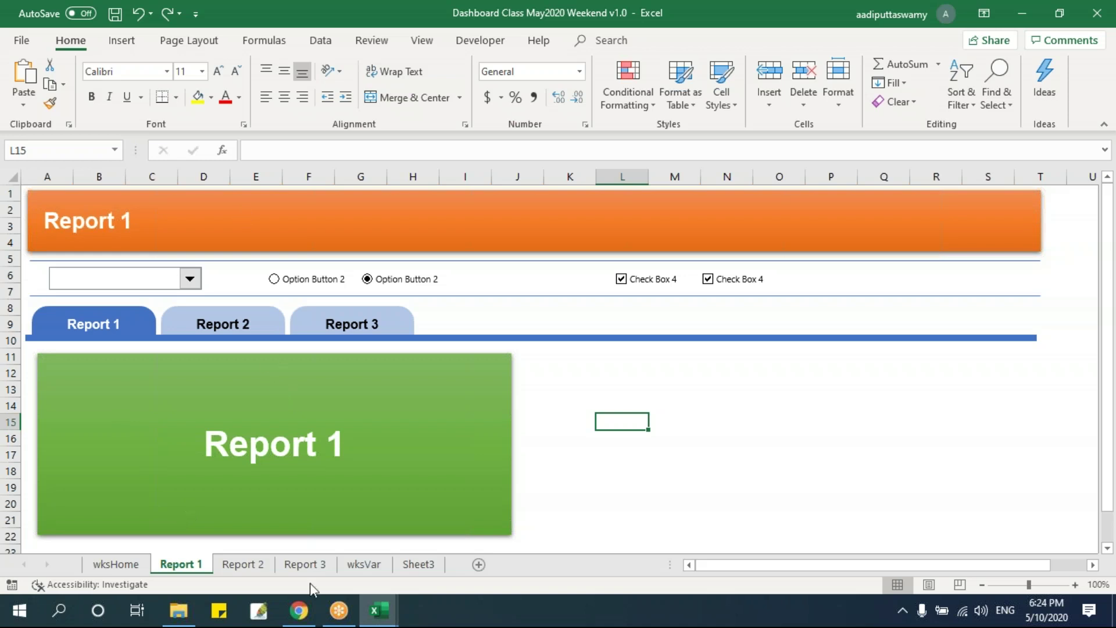
Copy all objects from the Report 1 sheet and paste them at cell A1 of the Report 2 sheet.
{"action": "left_click", "coordinate": [242, 564]}
{"action": "left_click", "coordinate": [207, 568]}
{"action": "left_click", "coordinate": [654, 474]}
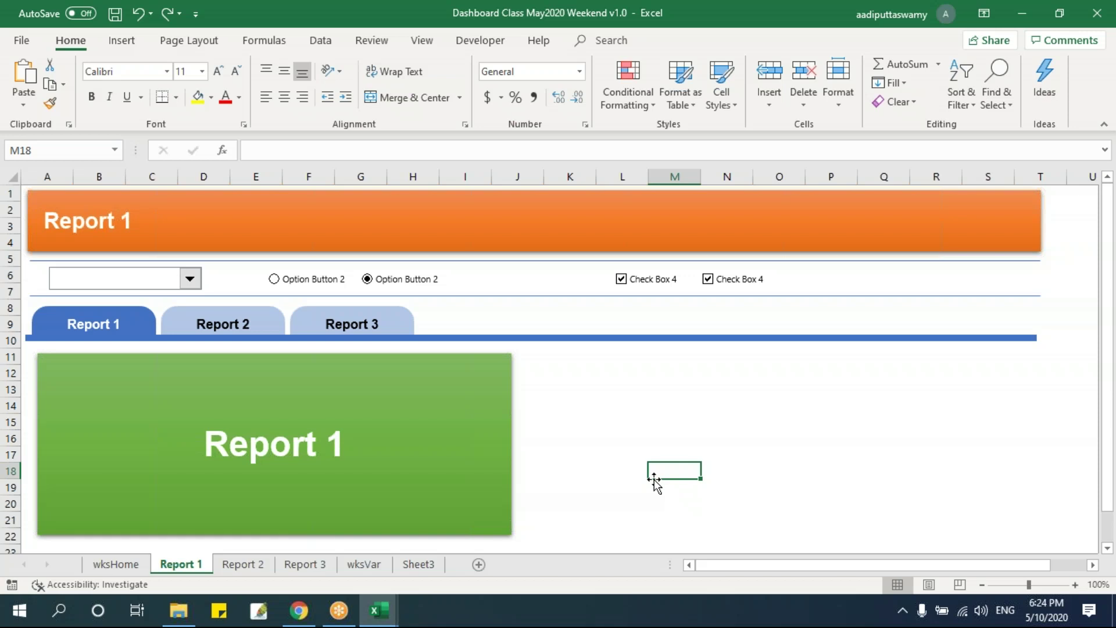
{"action": "left_click", "coordinate": [158, 231]}
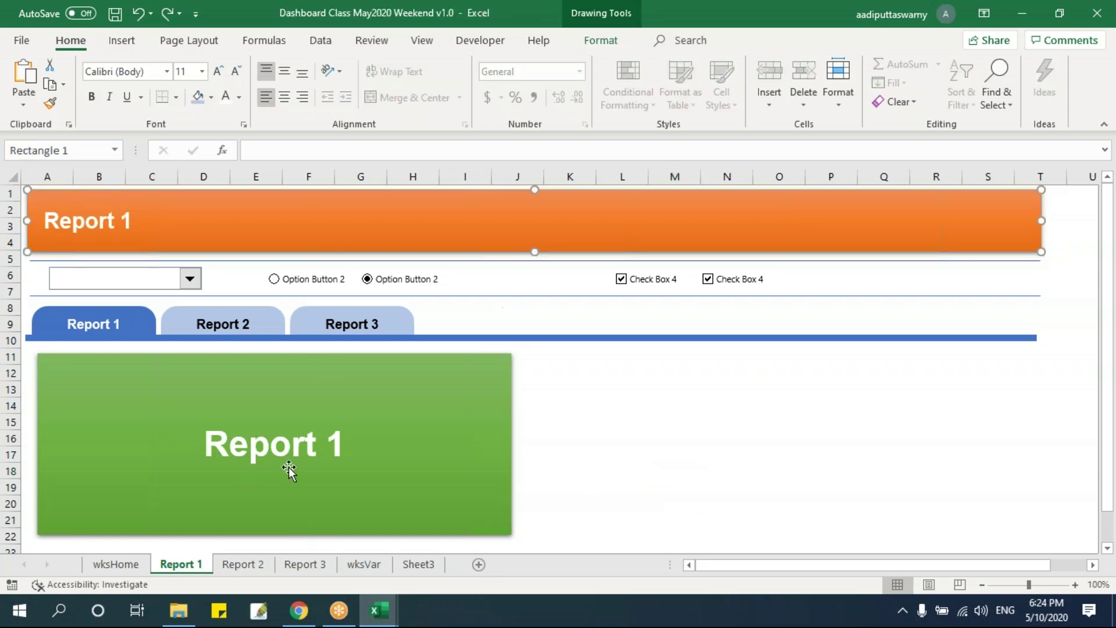
{"action": "left_click", "coordinate": [239, 569]}
{"action": "left_click", "coordinate": [164, 562]}
{"action": "key", "text": "ctrl+a"}
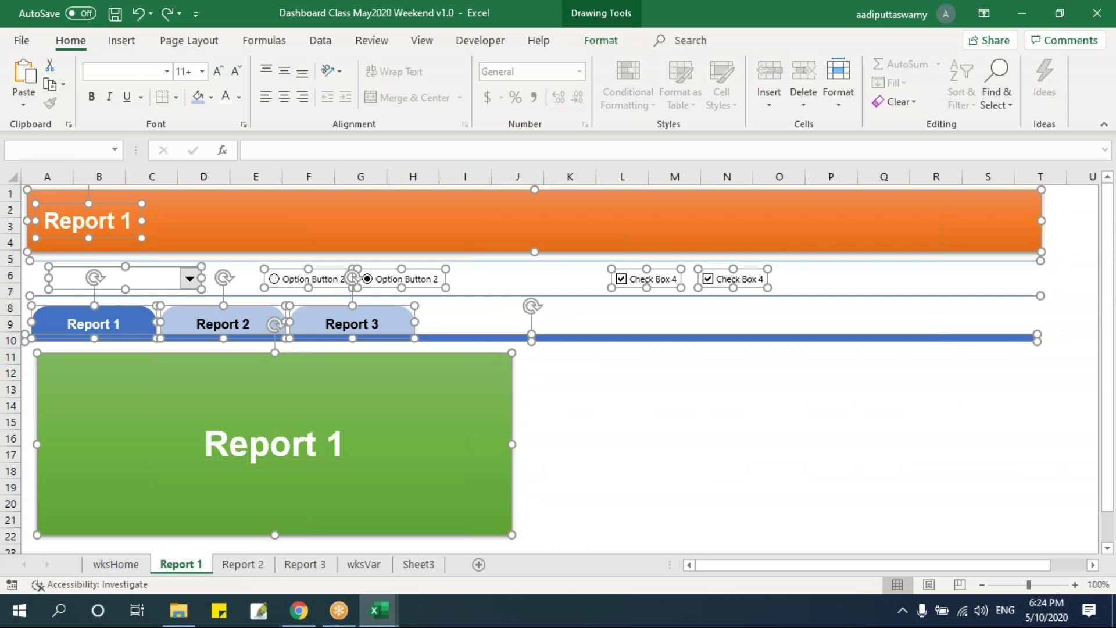
{"action": "left_click", "coordinate": [569, 422]}
{"action": "left_click", "coordinate": [243, 564]}
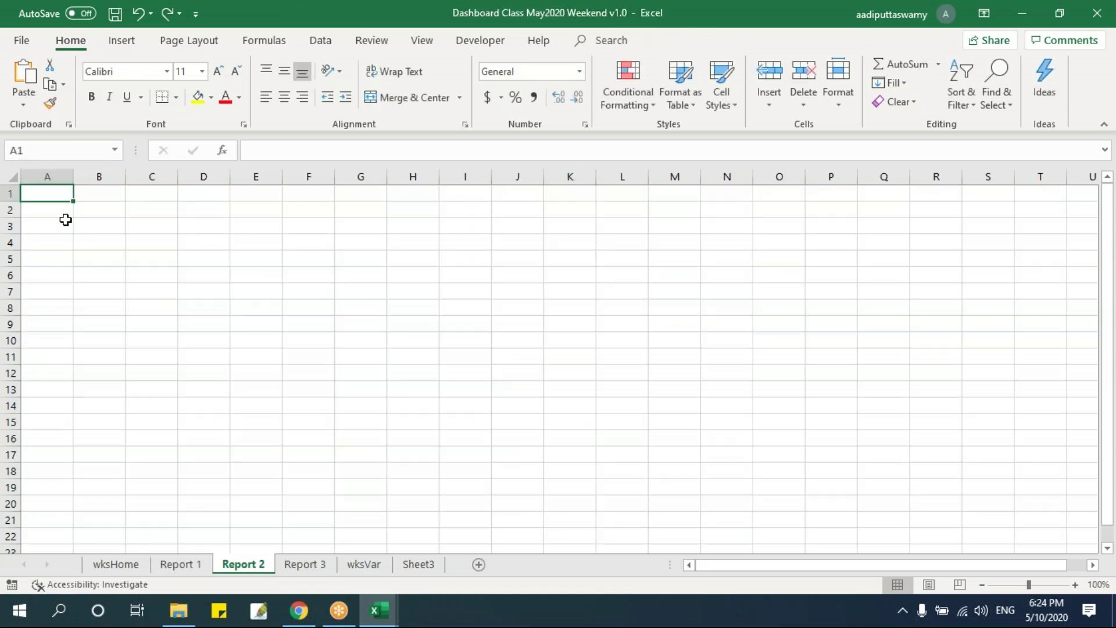
{"action": "key", "text": "ctrl+v"}
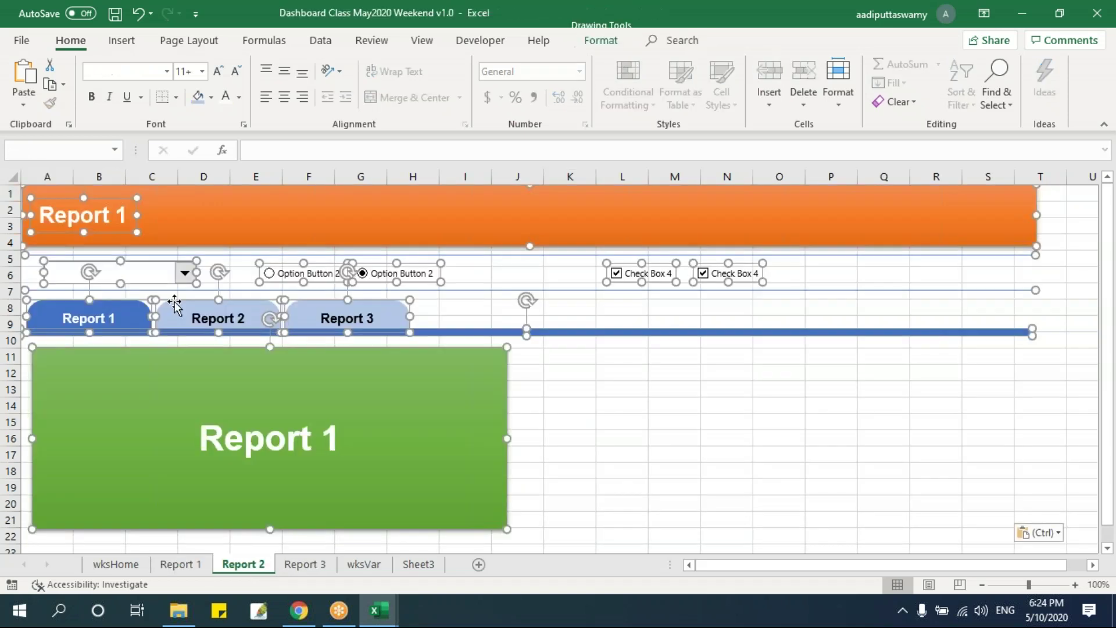
{"action": "left_click", "coordinate": [672, 468]}
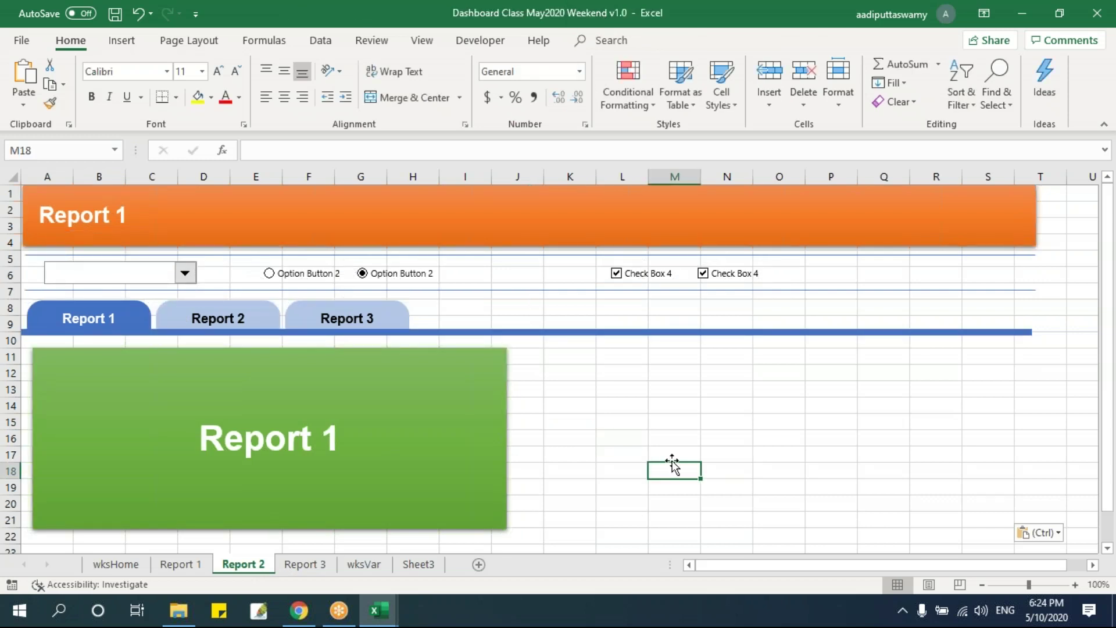
Hide the gridlines on the Report 2 sheet.
{"action": "left_click", "coordinate": [422, 40]}
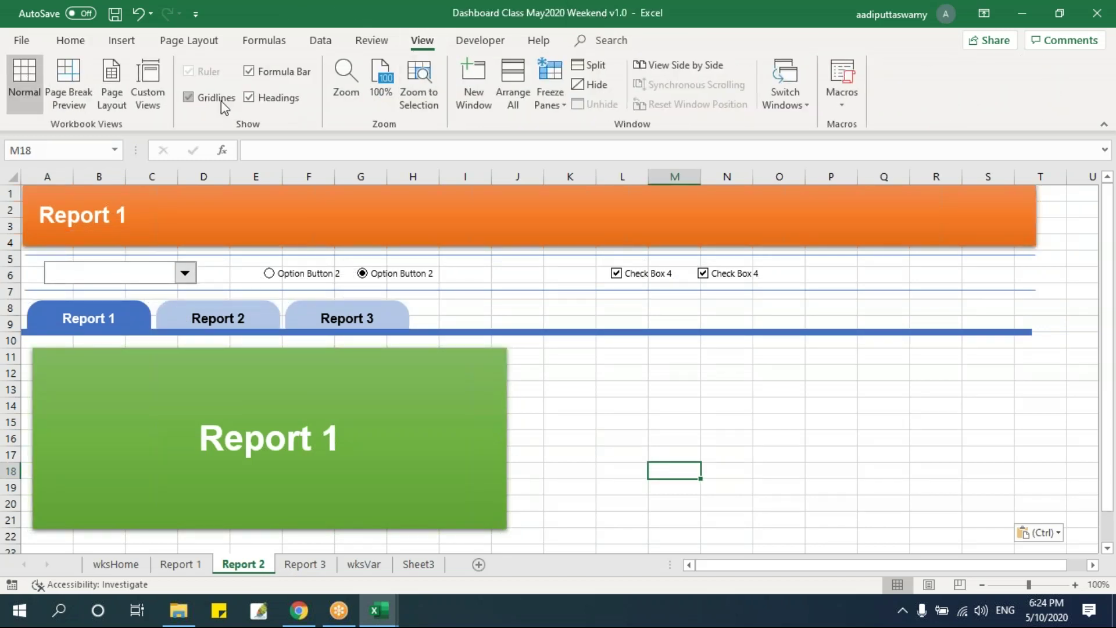
{"action": "left_click", "coordinate": [187, 98]}
{"action": "left_click", "coordinate": [731, 402]}
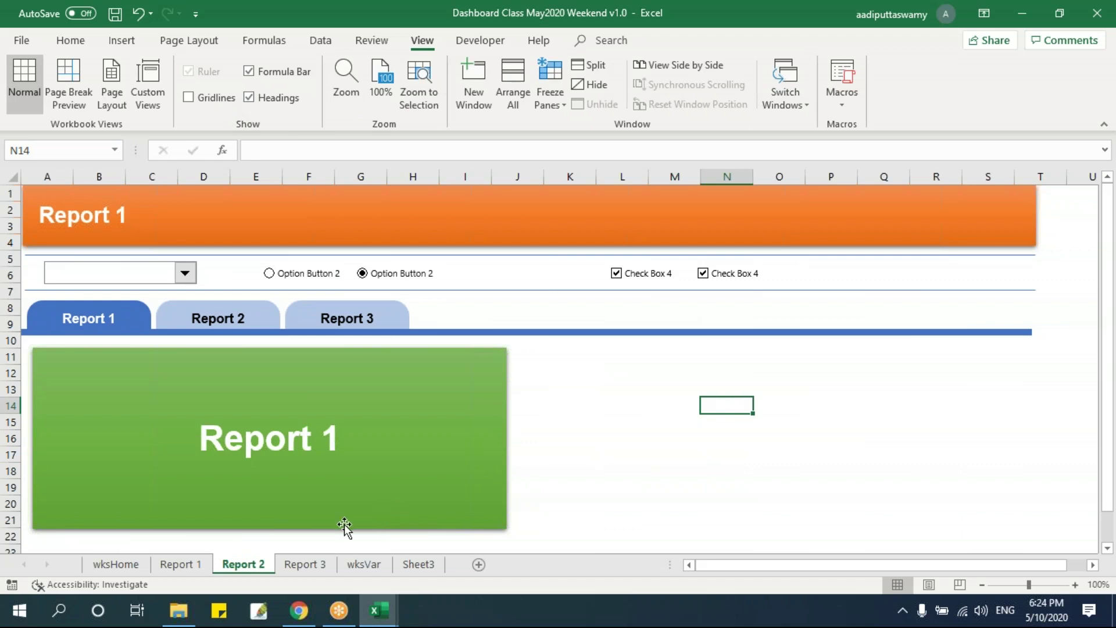
Test the Report 1 and Report 2 tab-shape hyperlinks by switching back and forth between the two sheets.
{"action": "left_click", "coordinate": [181, 564]}
{"action": "left_click", "coordinate": [666, 485]}
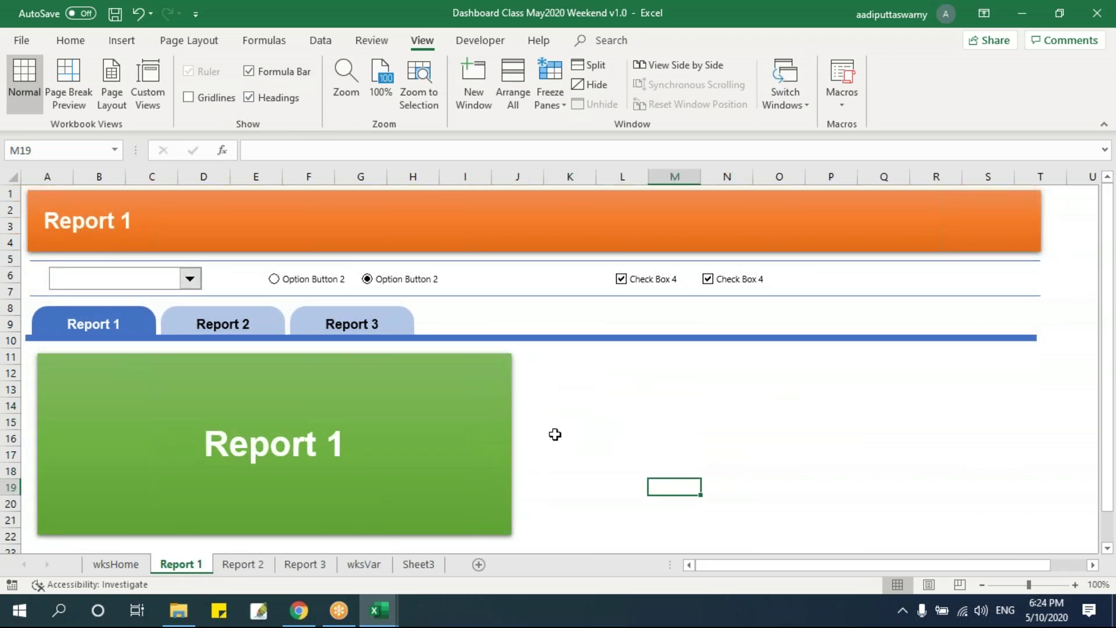
{"action": "left_click", "coordinate": [239, 331]}
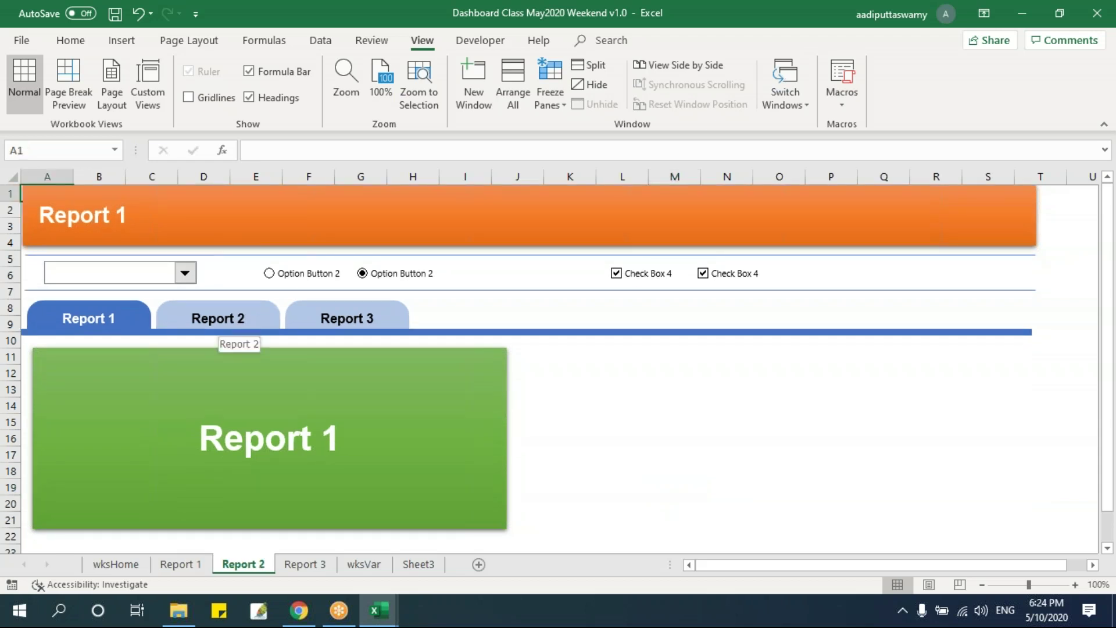
{"action": "left_click", "coordinate": [128, 322]}
{"action": "left_click", "coordinate": [201, 324]}
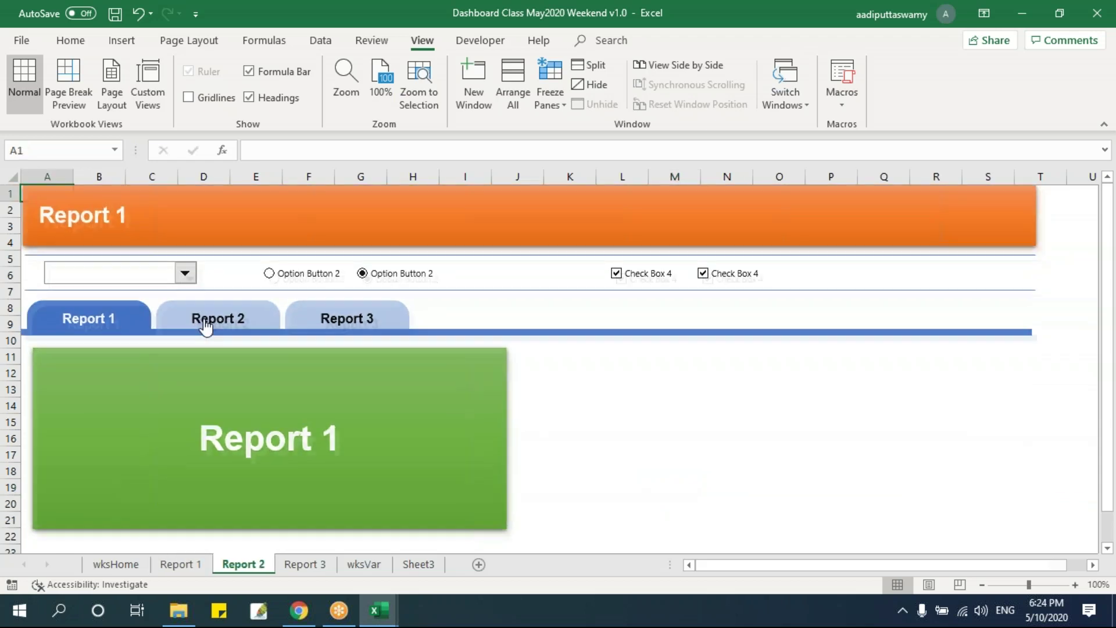
{"action": "left_click", "coordinate": [124, 329]}
{"action": "left_click", "coordinate": [221, 326]}
{"action": "left_click", "coordinate": [145, 326]}
{"action": "left_click", "coordinate": [199, 324]}
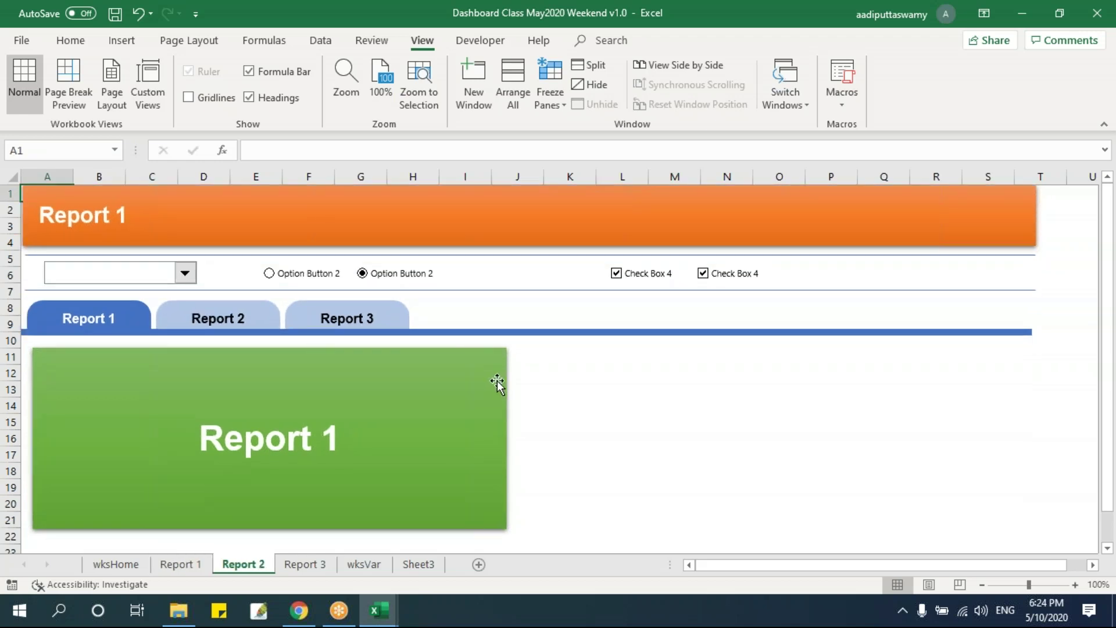
{"action": "left_click", "coordinate": [187, 564]}
{"action": "left_click", "coordinate": [220, 329]}
Hide the row and column headings on both the Report 2 and Report 1 sheets.
{"action": "left_click", "coordinate": [525, 455]}
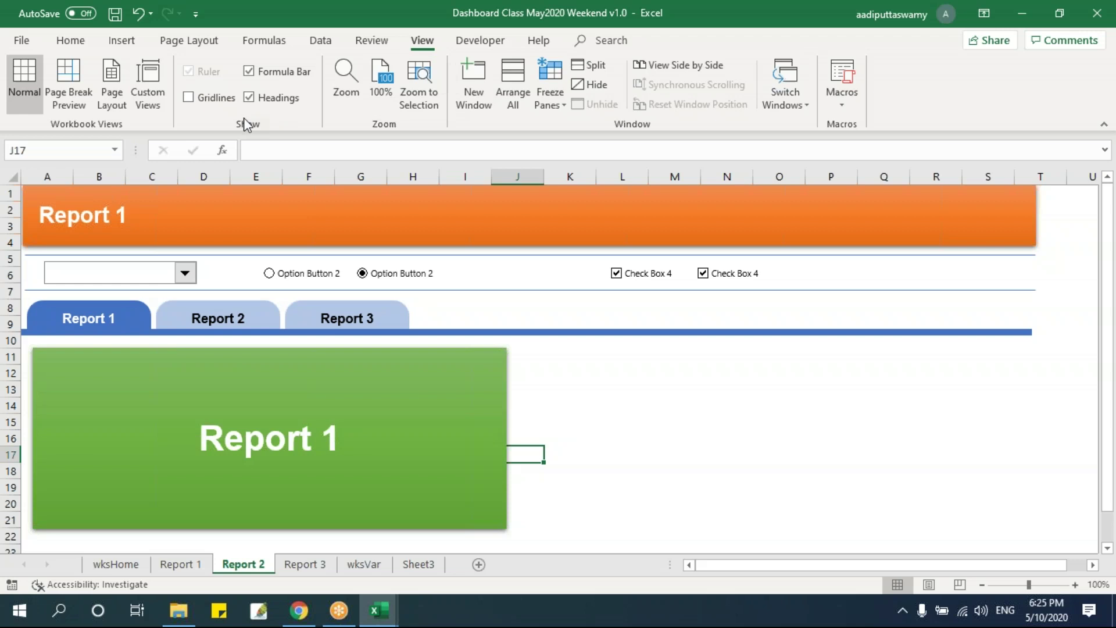
{"action": "left_click", "coordinate": [261, 100]}
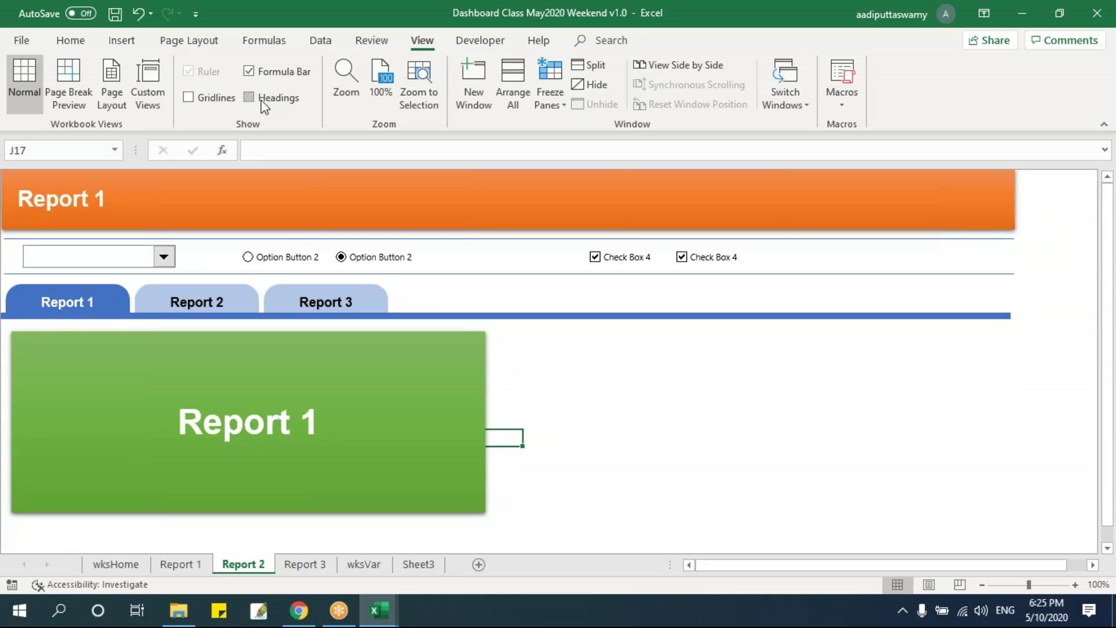
{"action": "left_click", "coordinate": [648, 439]}
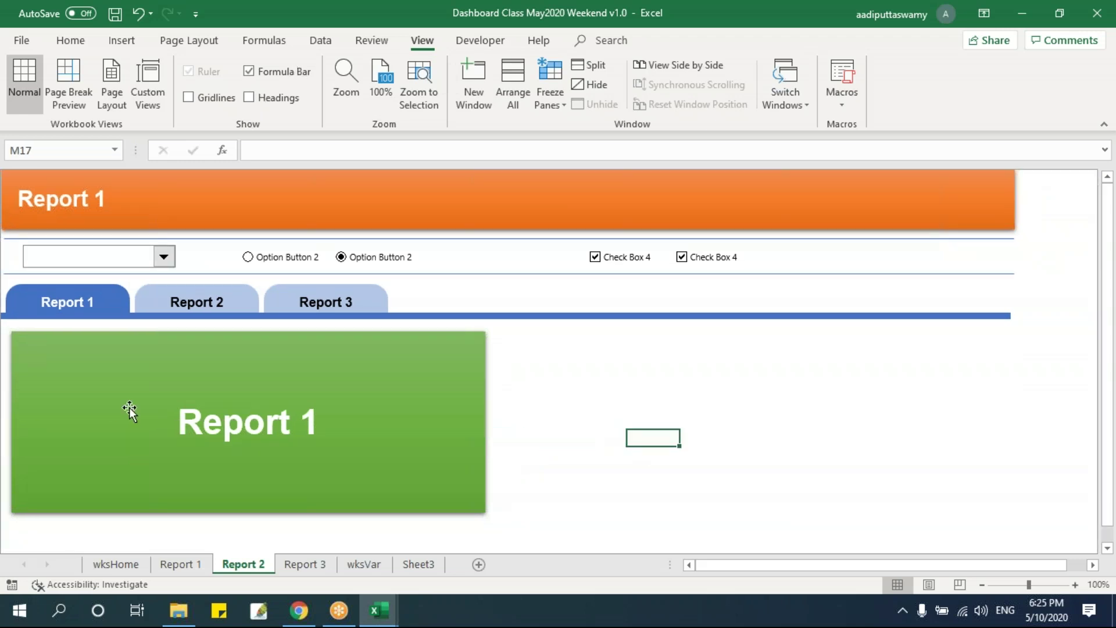
{"action": "left_click", "coordinate": [91, 302]}
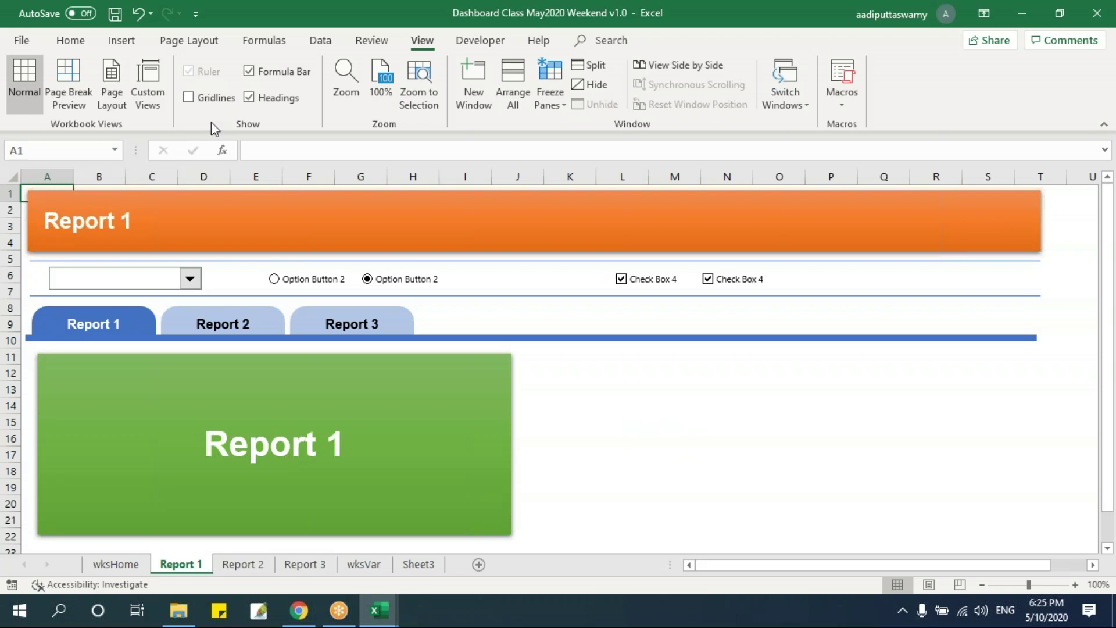
{"action": "left_click", "coordinate": [262, 100]}
{"action": "left_click", "coordinate": [731, 460]}
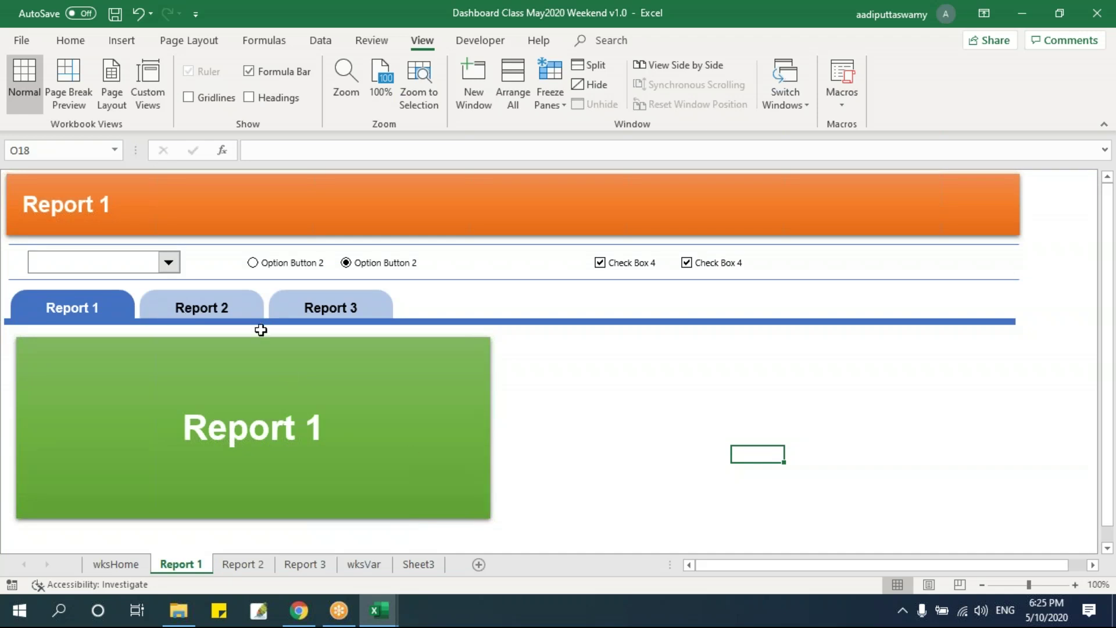
Switch repeatedly between the Report 1 and Report 2 sheets through the tab-shape hyperlinks to compare the position of their objects.
{"action": "left_click", "coordinate": [226, 312]}
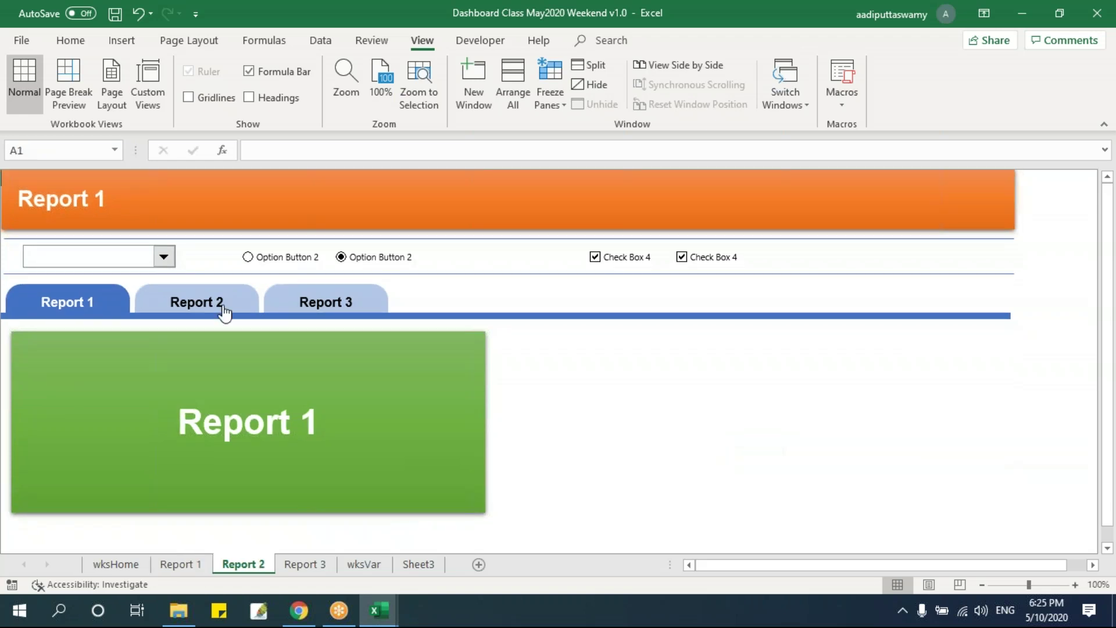
{"action": "left_click", "coordinate": [110, 304]}
{"action": "left_click", "coordinate": [197, 306]}
{"action": "left_click", "coordinate": [112, 299]}
{"action": "left_click", "coordinate": [189, 309]}
{"action": "left_click", "coordinate": [682, 429]}
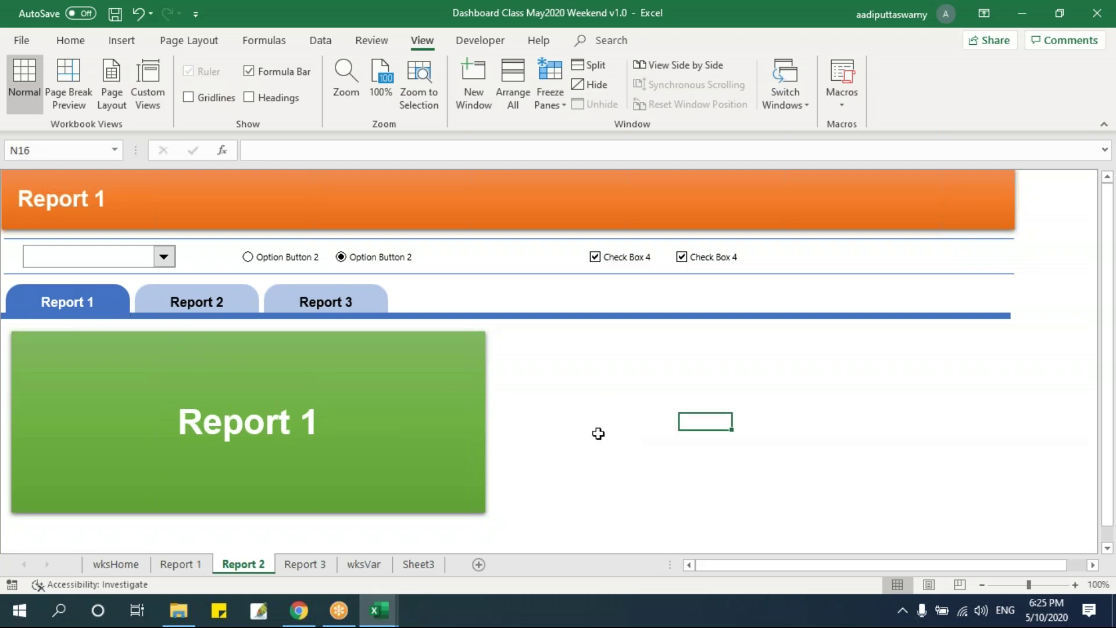
Delete all objects from the Report 2 sheet.
{"action": "left_click", "coordinate": [333, 224]}
{"action": "key", "text": "ctrl+a"}
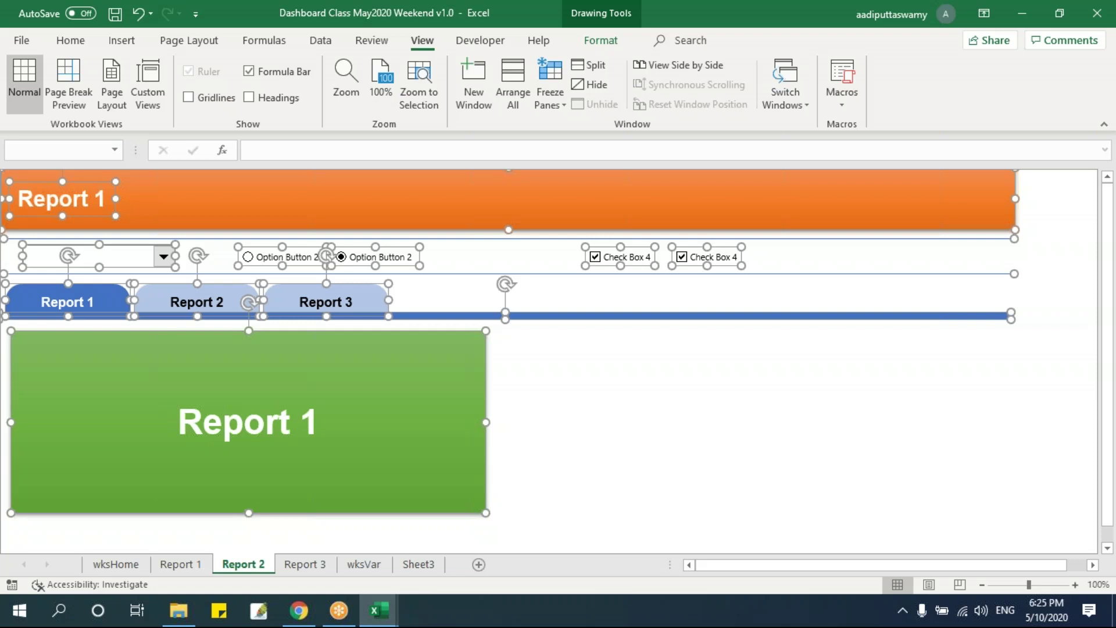
{"action": "key", "text": "Delete"}
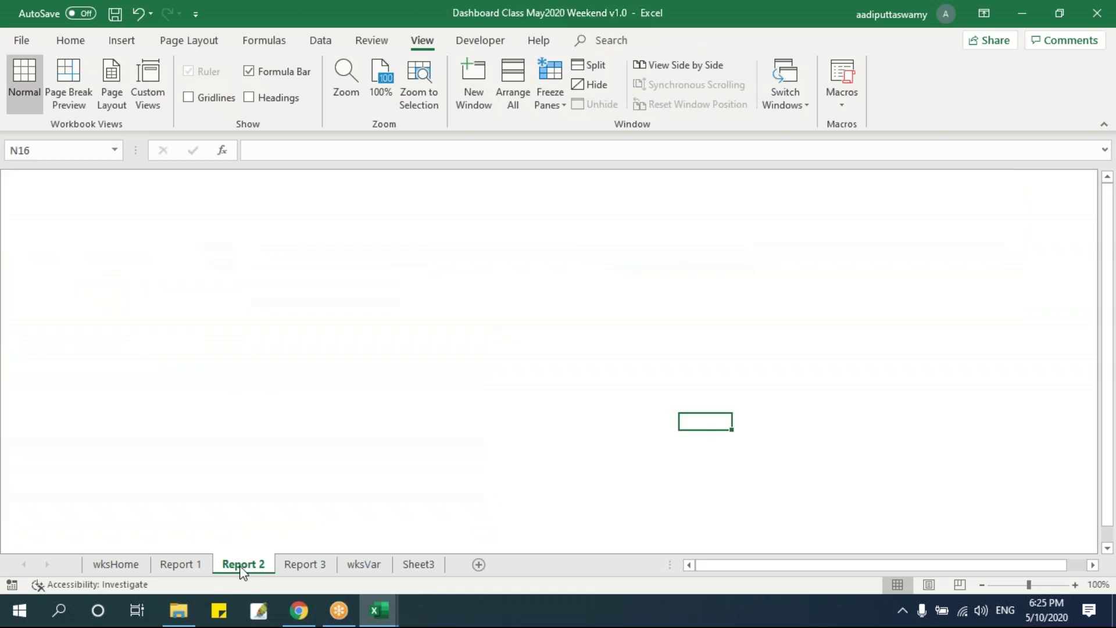
Show the row and column headings again on the Report 2 and Report 1 sheets.
{"action": "left_click", "coordinate": [265, 97]}
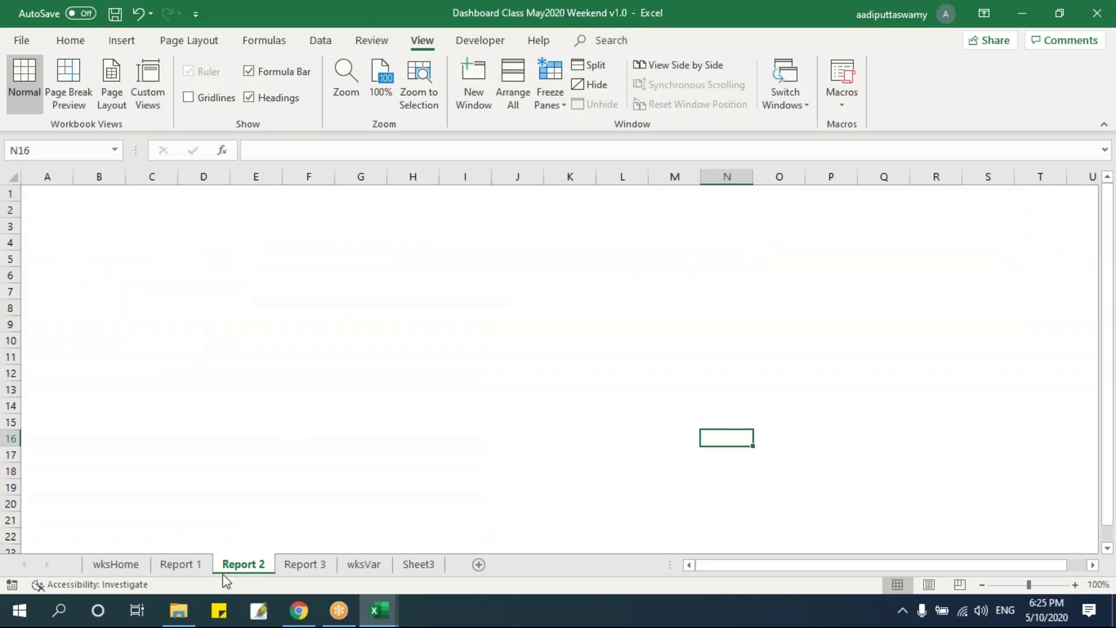
{"action": "left_click", "coordinate": [179, 563]}
{"action": "left_click", "coordinate": [259, 99]}
{"action": "left_click", "coordinate": [588, 403]}
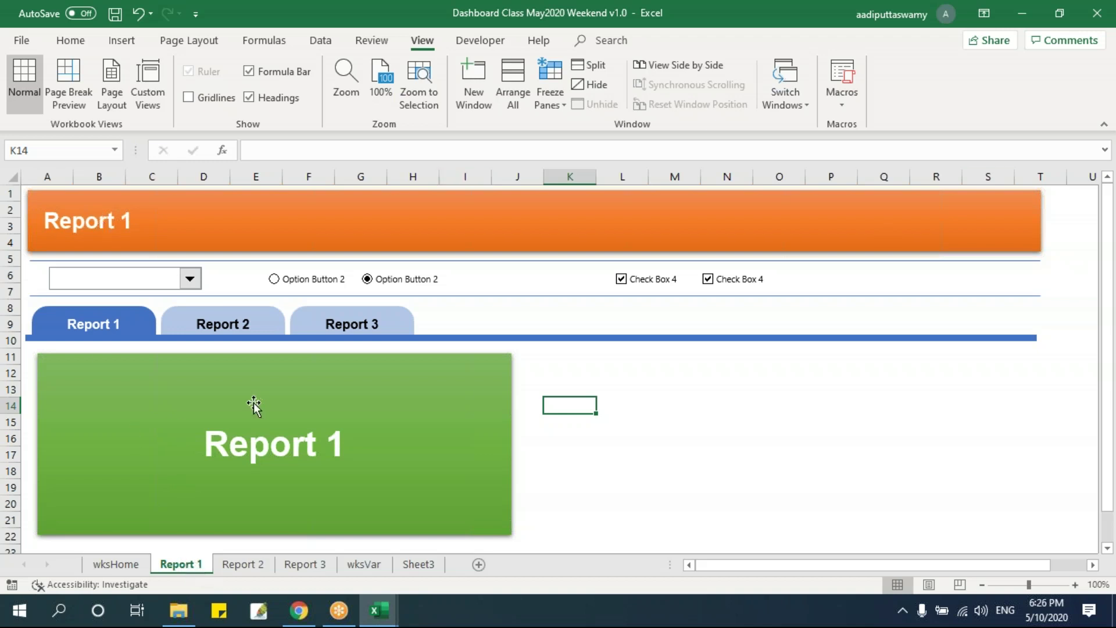
Duplicate the Report 1 sheet beside the original and switch between the sheets to compare object positions.
{"action": "left_click_drag", "start_coordinate": [215, 523], "coordinate": [253, 561]}
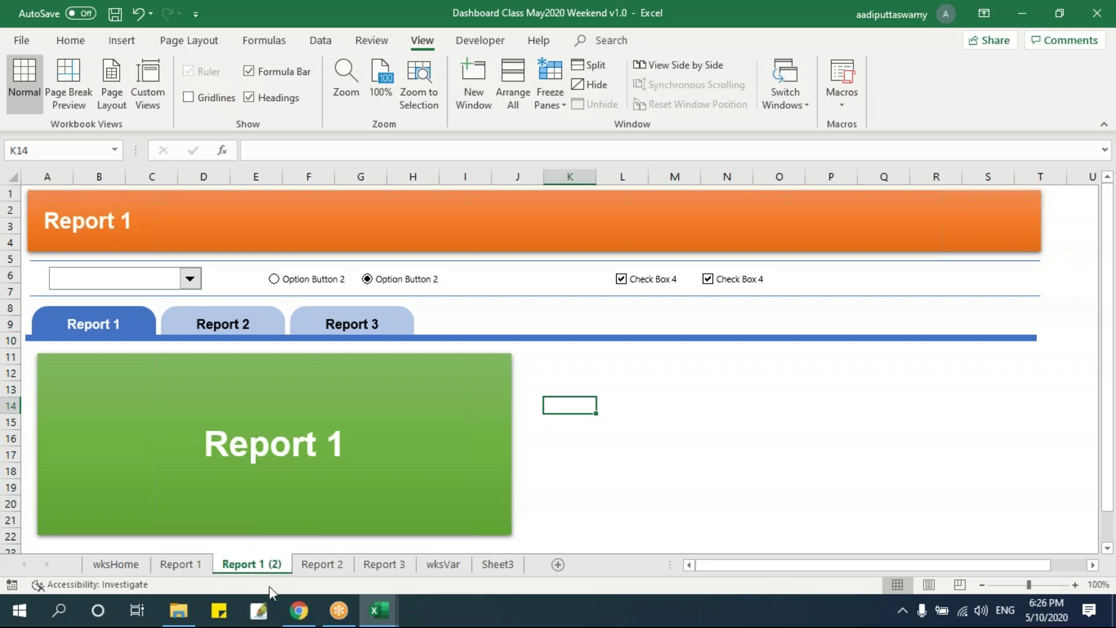
{"action": "left_click", "coordinate": [201, 567]}
{"action": "left_click", "coordinate": [238, 567]}
{"action": "left_click", "coordinate": [198, 565]}
{"action": "left_click", "coordinate": [242, 572]}
{"action": "left_click", "coordinate": [202, 575]}
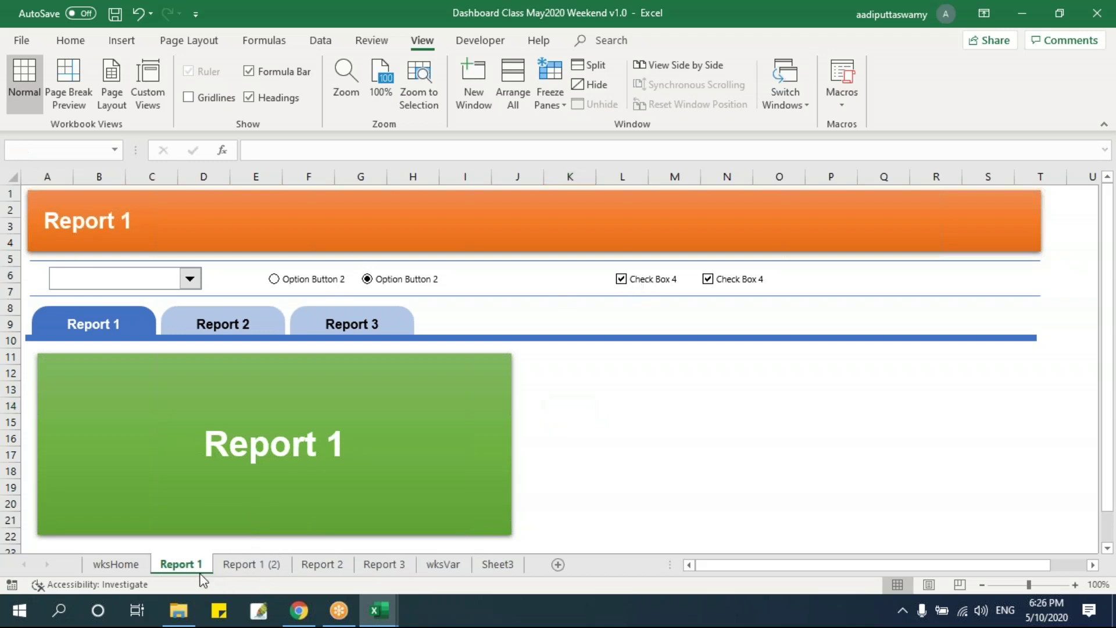
{"action": "left_click", "coordinate": [241, 573]}
{"action": "left_click", "coordinate": [189, 574]}
{"action": "left_click", "coordinate": [233, 565]}
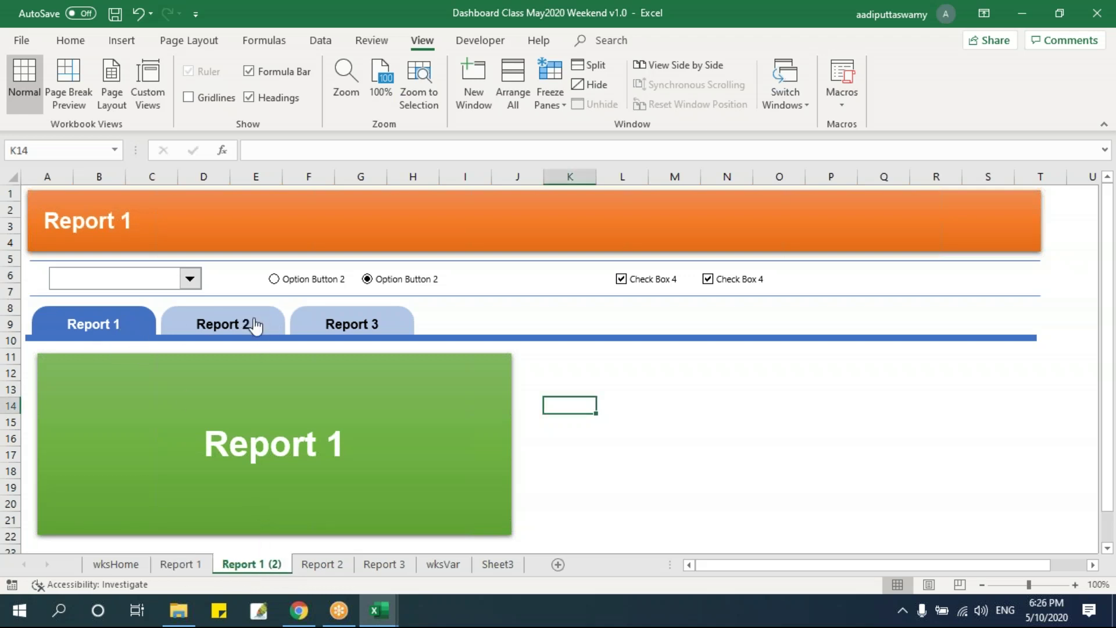
{"action": "left_click", "coordinate": [325, 567]}
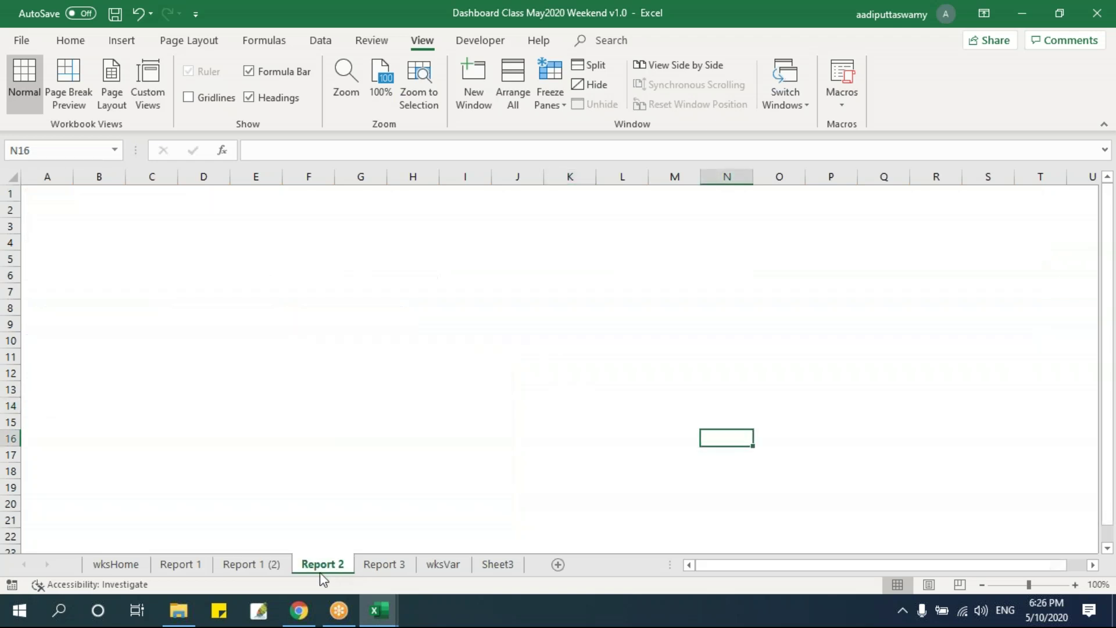
{"action": "left_click", "coordinate": [196, 566]}
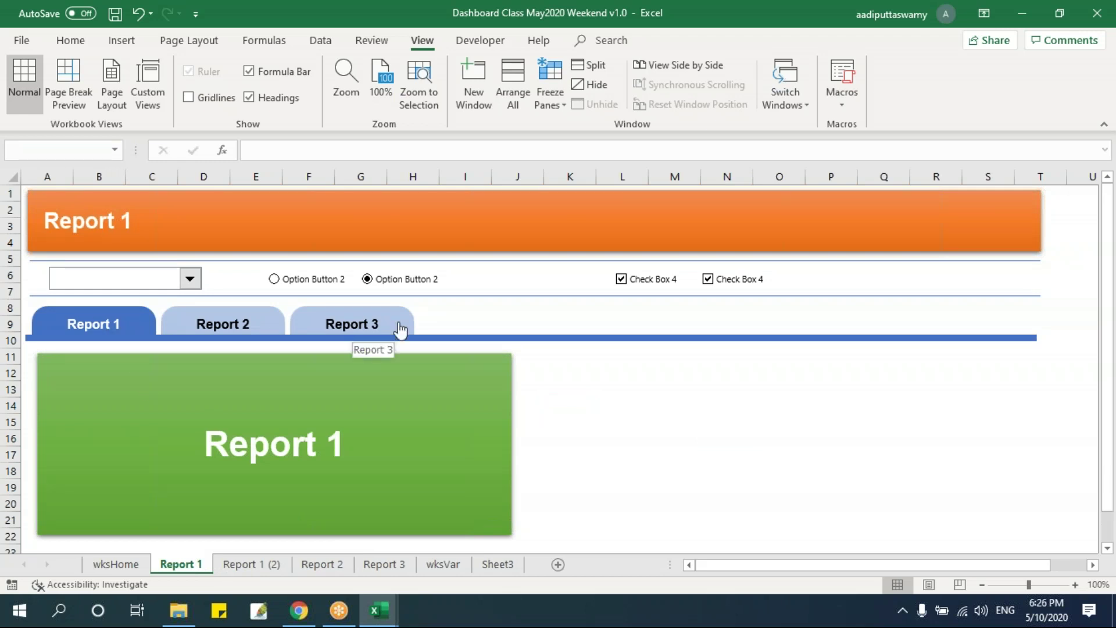
Delete the duplicated sheet Report 1 (2) from the workbook.
{"action": "left_click", "coordinate": [251, 565]}
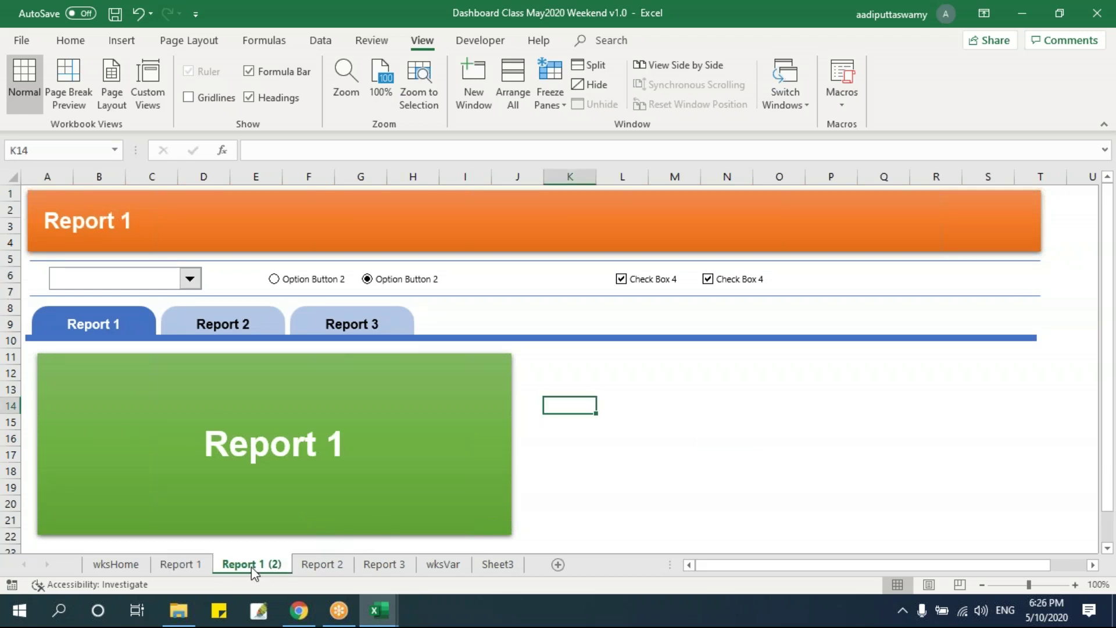
{"action": "right_click", "coordinate": [251, 565]}
{"action": "left_click", "coordinate": [293, 396]}
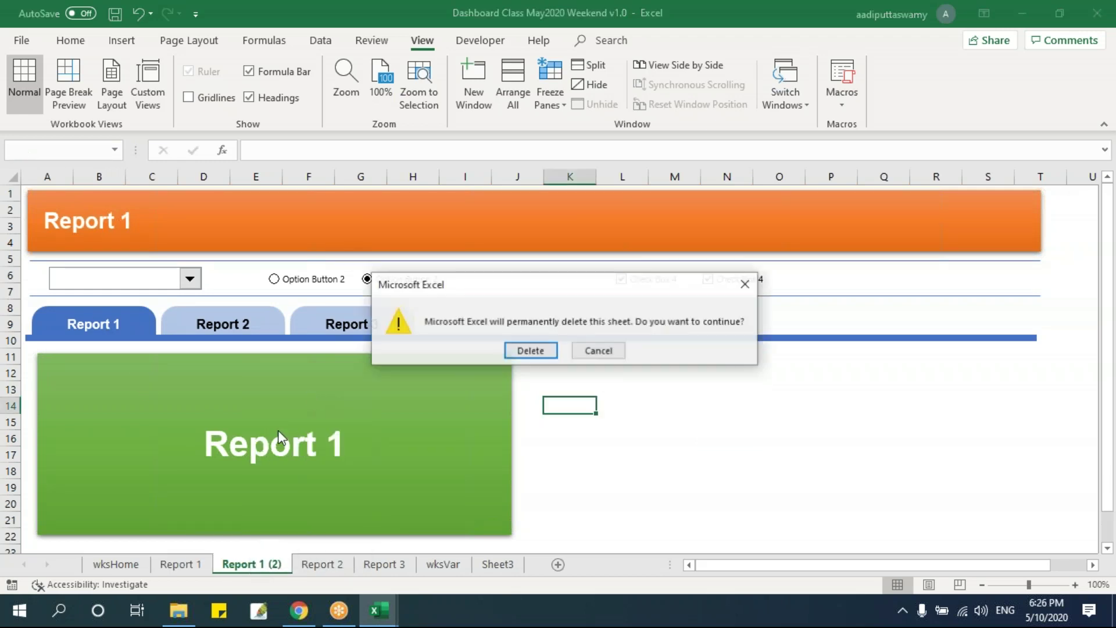
{"action": "left_click", "coordinate": [548, 356]}
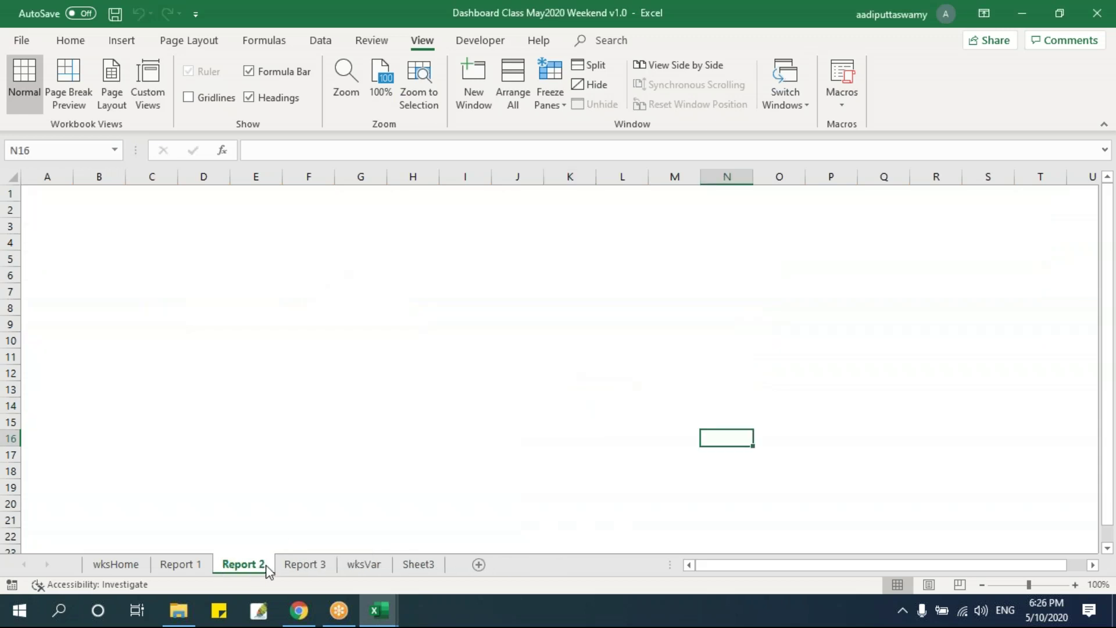
Look through the Report 1, Report 2 and Report 3 sheets to compare their contents.
{"action": "left_click", "coordinate": [180, 564]}
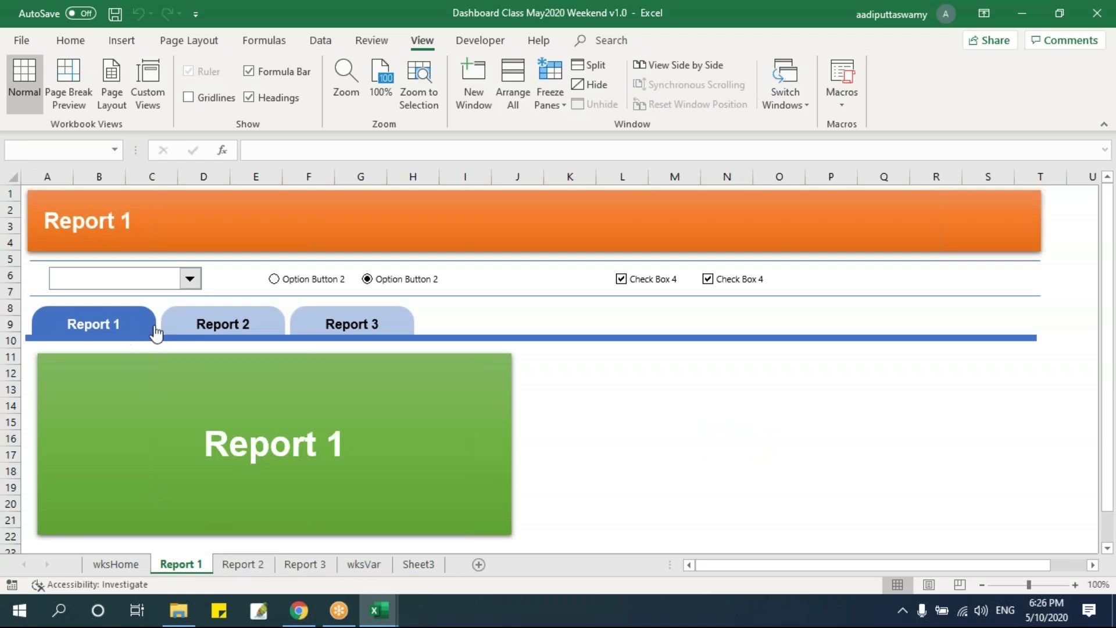
{"action": "left_click", "coordinate": [243, 564]}
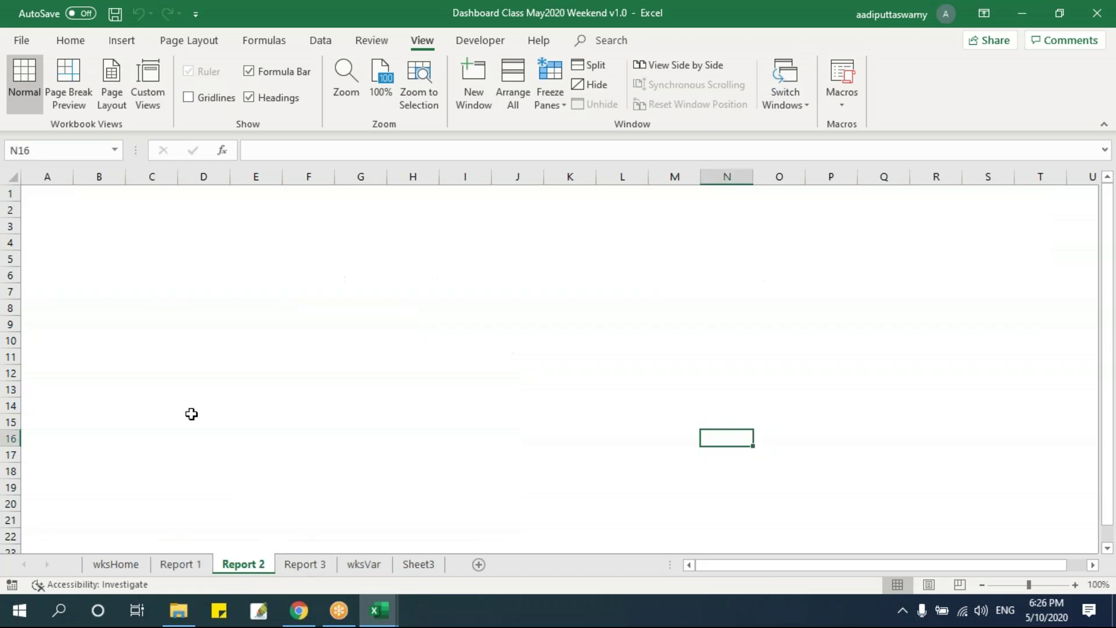
{"action": "left_click", "coordinate": [303, 565]}
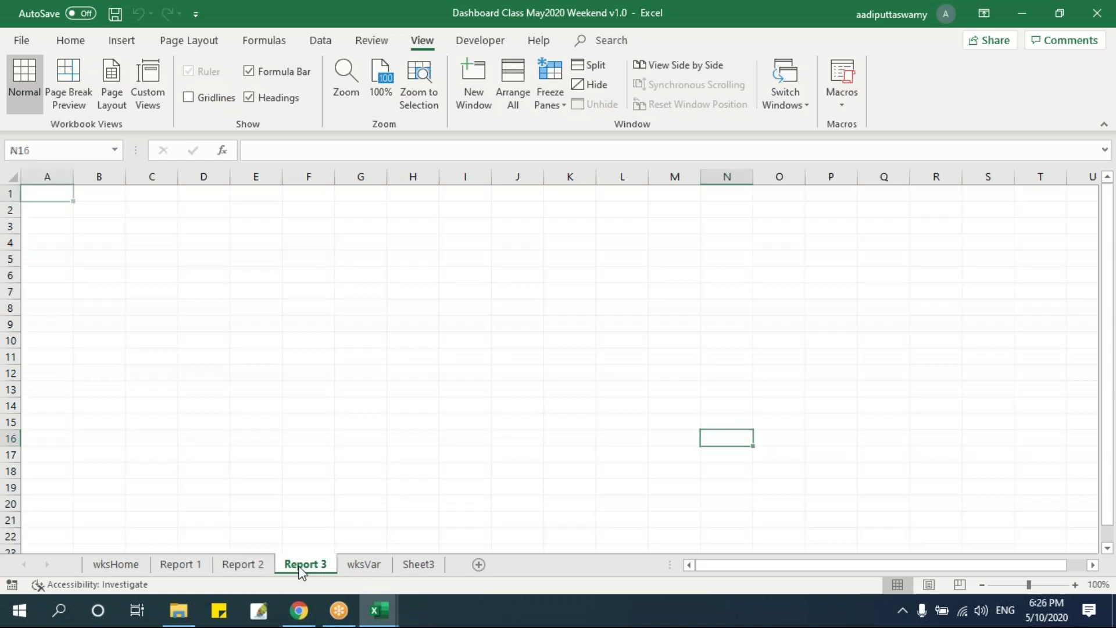
{"action": "left_click", "coordinate": [182, 564]}
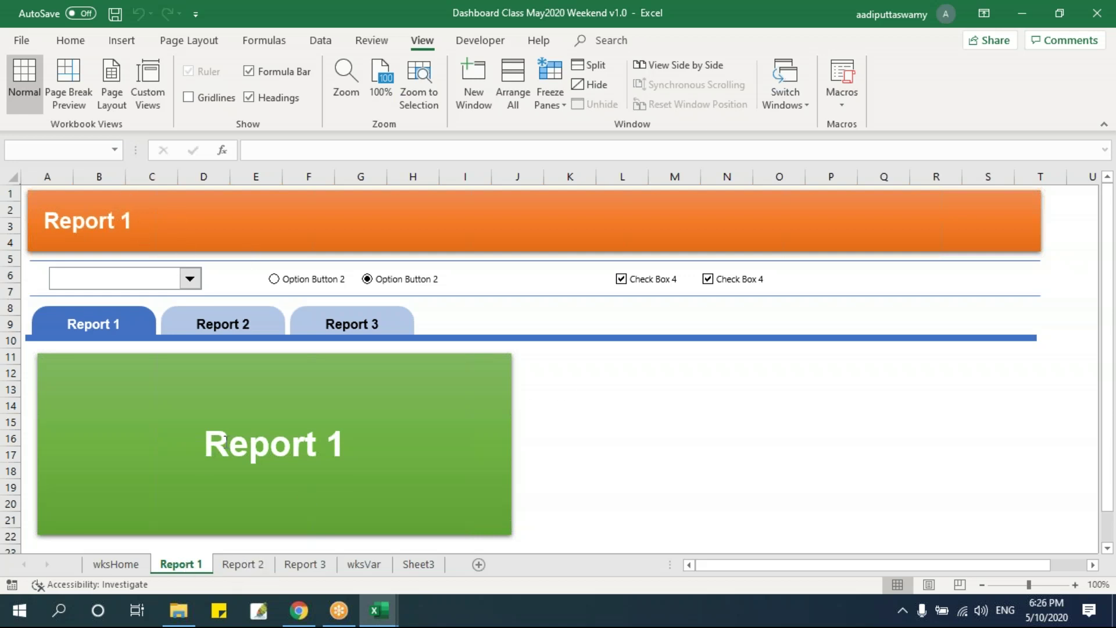
{"action": "left_click", "coordinate": [253, 564]}
Draw a rectangle about 1.48" high and 1.58" wide in the empty area beside the green placeholder on Report 1.
{"action": "left_click", "coordinate": [193, 566]}
{"action": "left_click", "coordinate": [121, 41]}
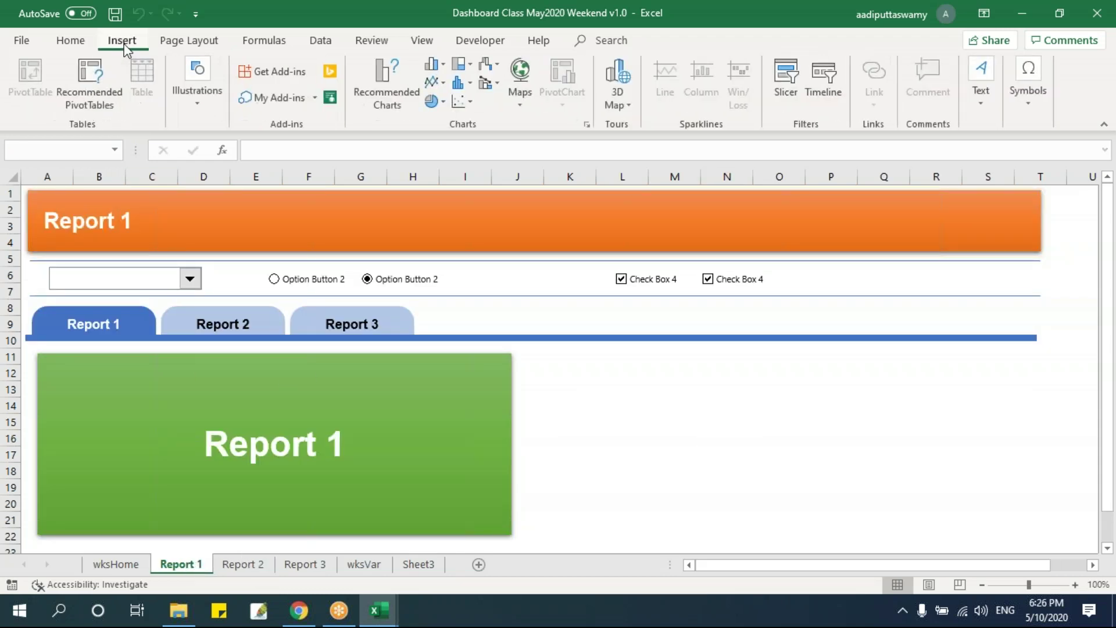
{"action": "left_click", "coordinate": [213, 106]}
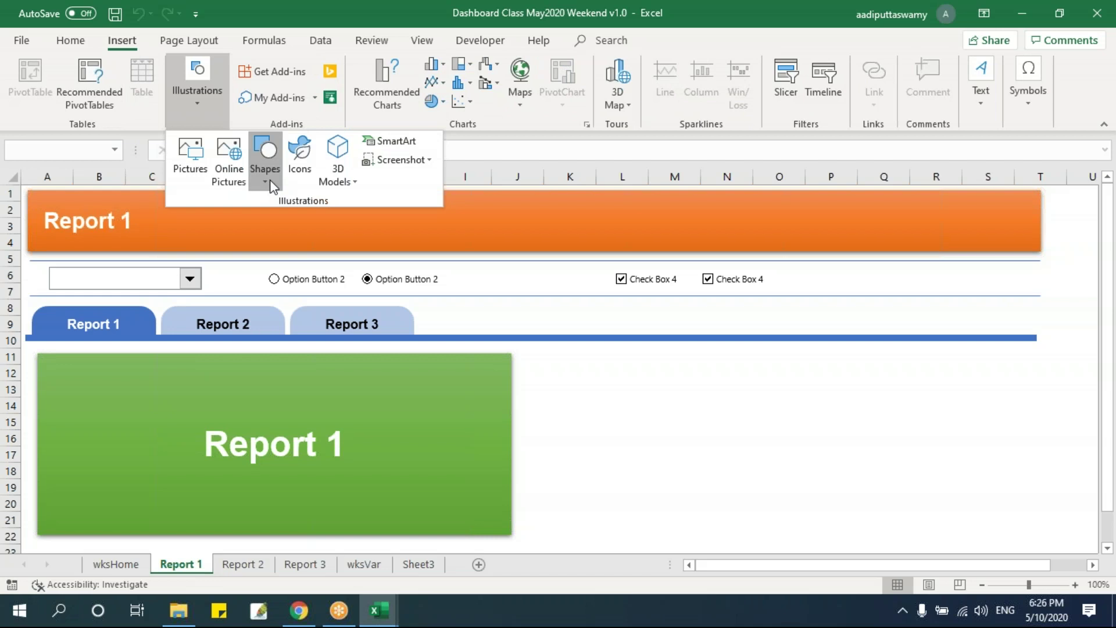
{"action": "left_click", "coordinate": [265, 155]}
{"action": "left_click", "coordinate": [324, 219]}
{"action": "left_click_drag", "start_coordinate": [692, 385], "coordinate": [649, 381]}
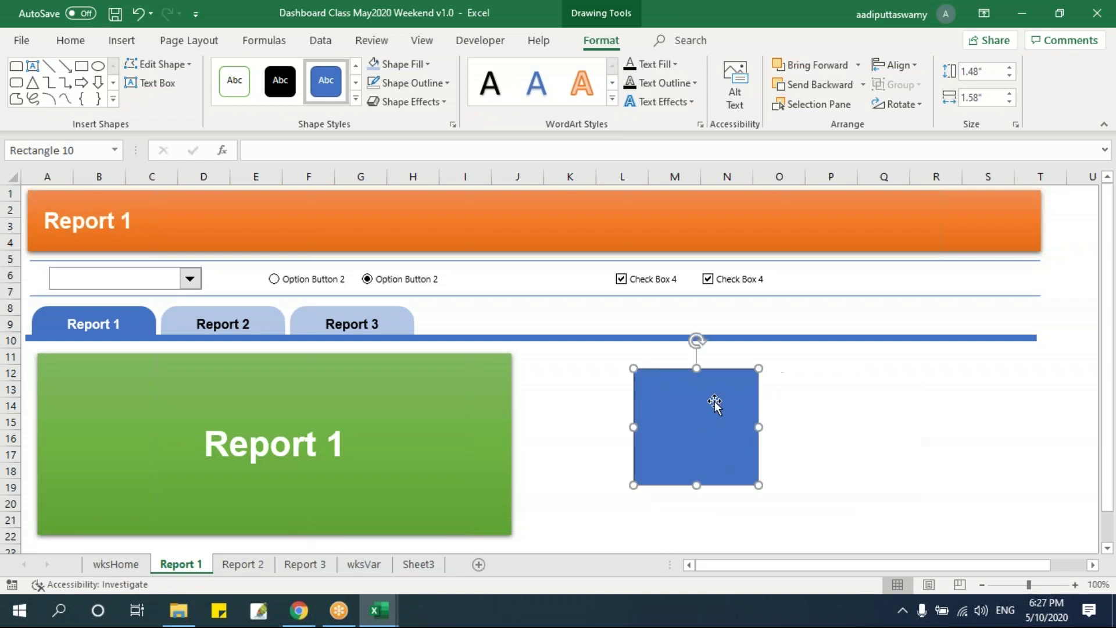
Try moving the blue rectangle to the sheet's corner at cell A1, then move it away and delete it.
{"action": "left_click_drag", "start_coordinate": [693, 443], "coordinate": [744, 470]}
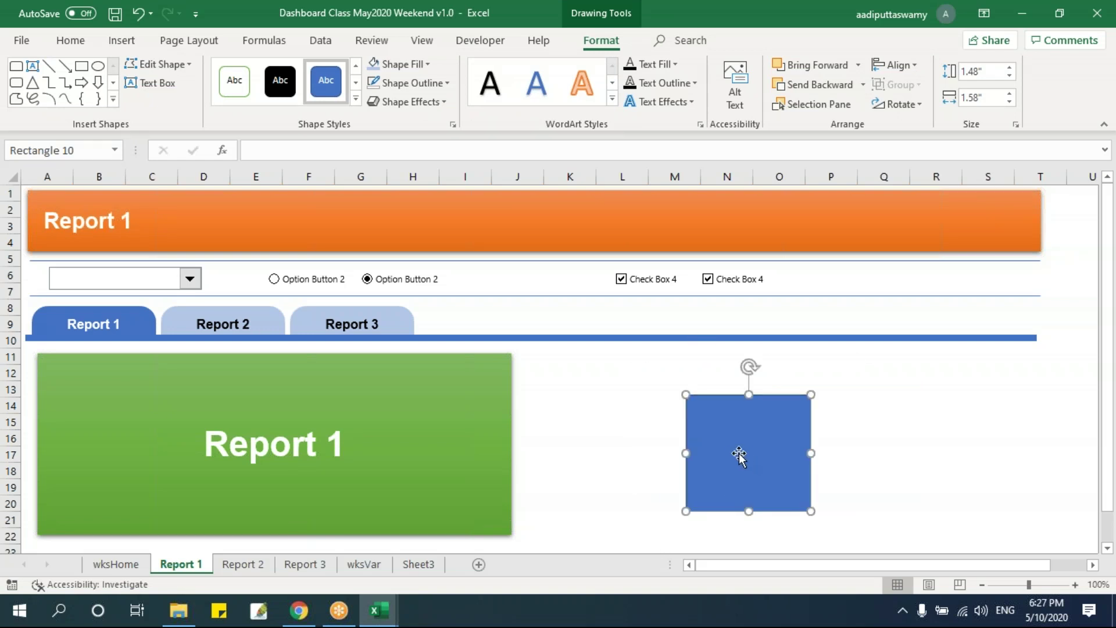
{"action": "left_click_drag", "start_coordinate": [761, 465], "coordinate": [92, 251]}
{"action": "key", "text": "ctrl+z"}
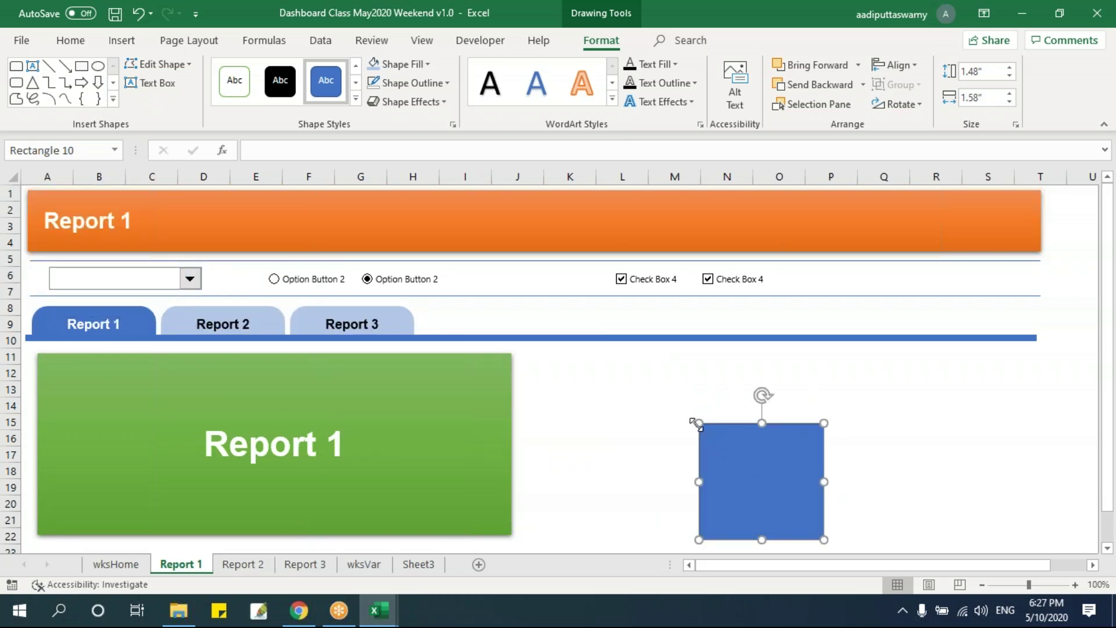
{"action": "left_click_drag", "start_coordinate": [696, 430], "coordinate": [108, 232]}
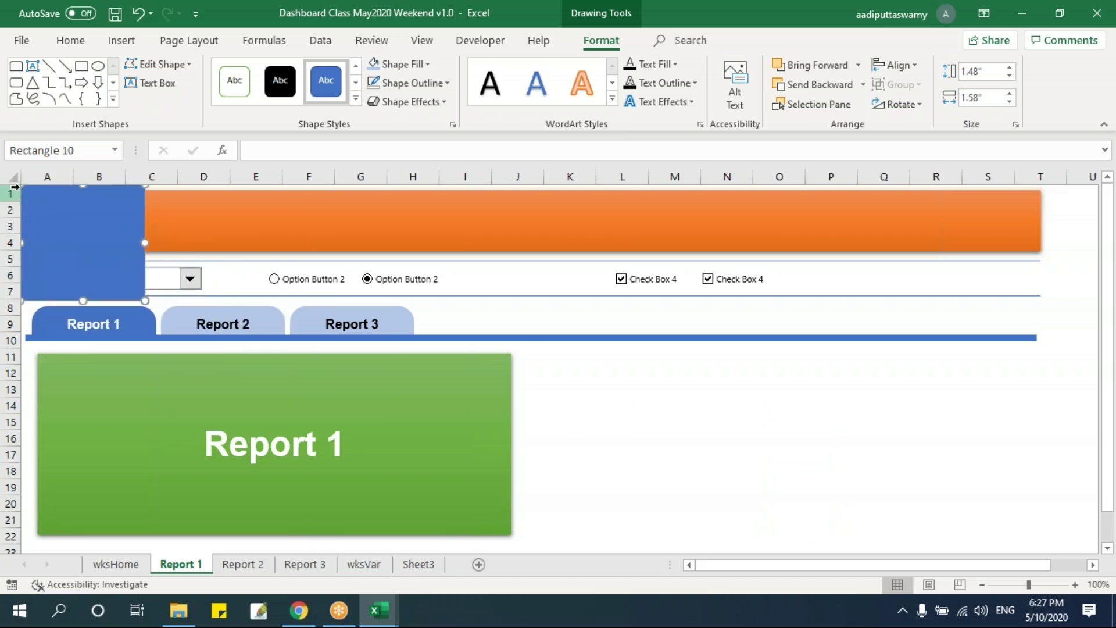
{"action": "left_click_drag", "start_coordinate": [54, 210], "coordinate": [790, 488]}
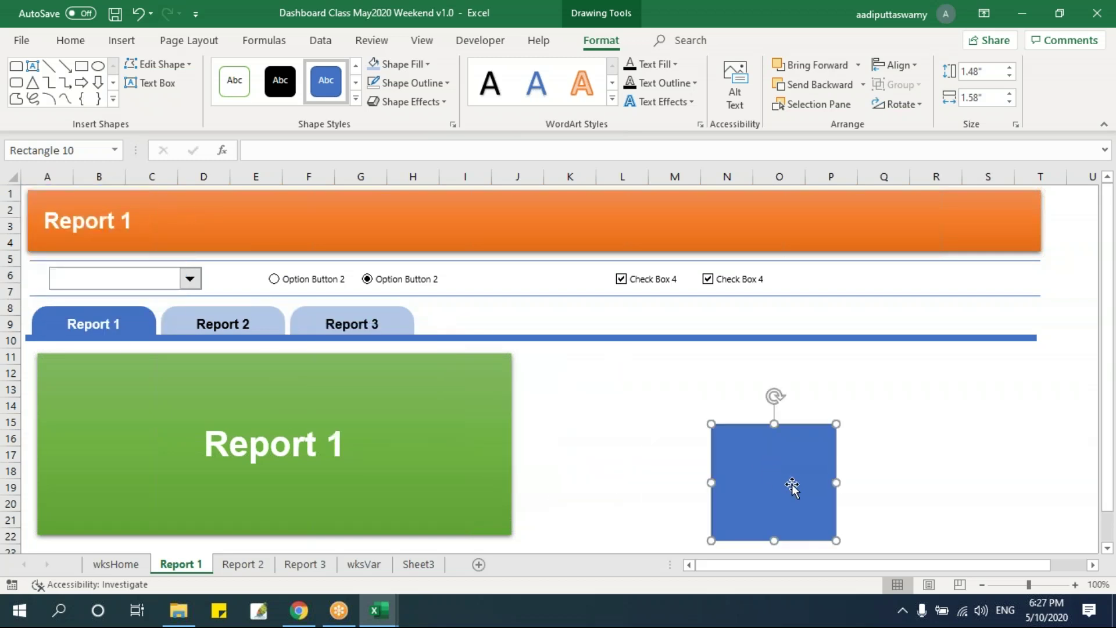
{"action": "key", "text": "Delete"}
Draw a rectangle about 1.4" high and 1.57" wide on Report 1 and move it flush into the corner of cell A1.
{"action": "left_click", "coordinate": [121, 41]}
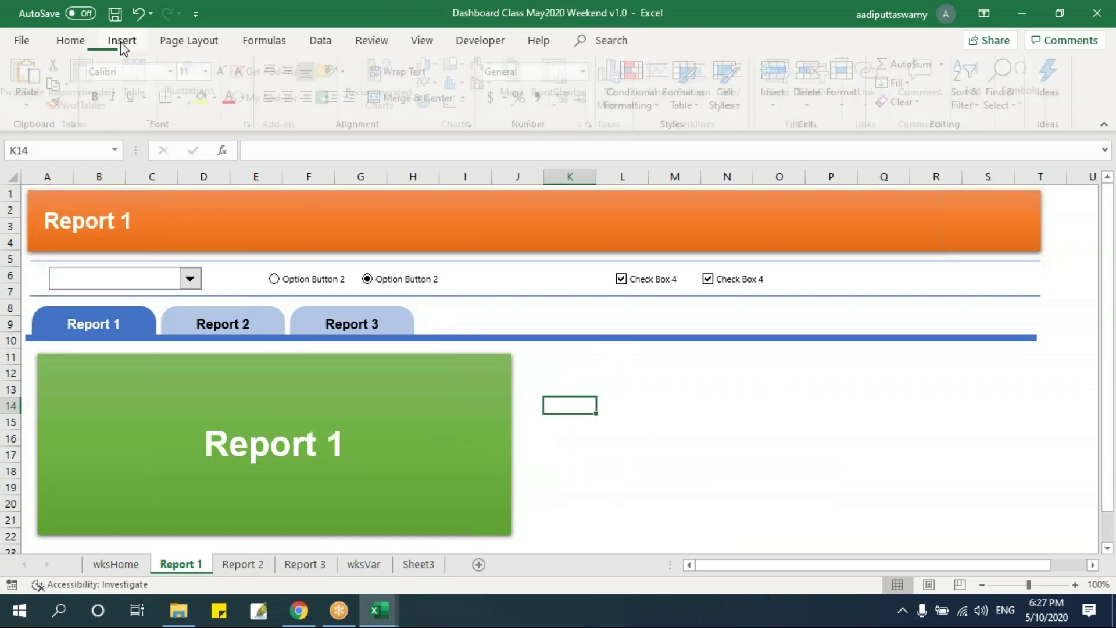
{"action": "left_click", "coordinate": [191, 102]}
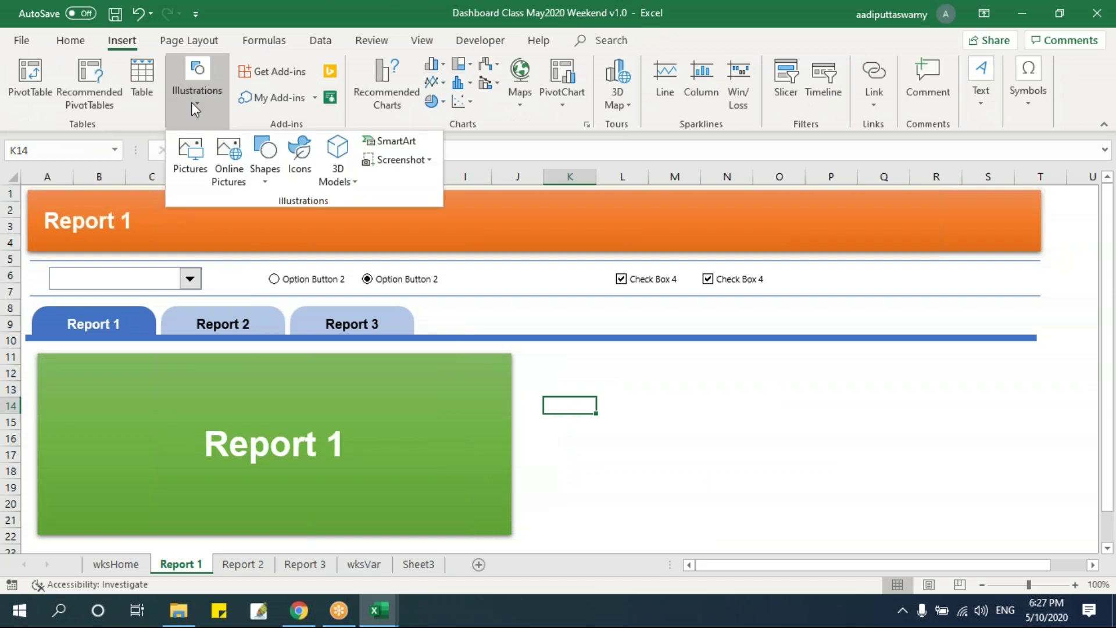
{"action": "left_click", "coordinate": [274, 188]}
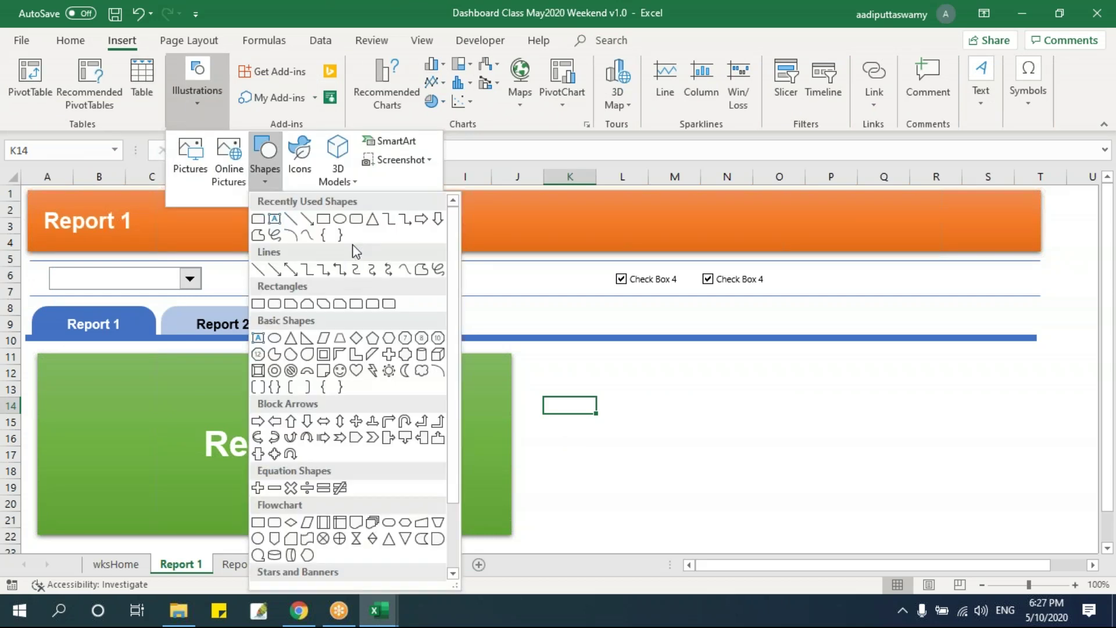
{"action": "left_click", "coordinate": [323, 220]}
{"action": "left_click", "coordinate": [715, 424]}
{"action": "left_click_drag", "start_coordinate": [648, 421], "coordinate": [690, 424]}
{"action": "left_click_drag", "start_coordinate": [725, 458], "coordinate": [773, 492]}
{"action": "left_click_drag", "start_coordinate": [735, 438], "coordinate": [78, 223]}
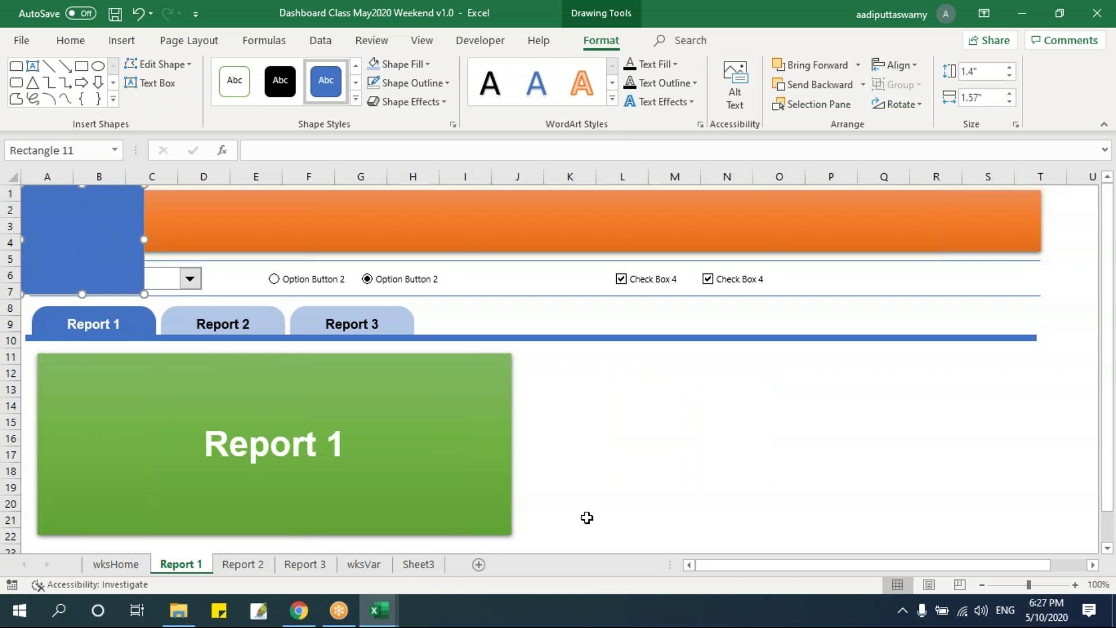
Select all objects on Report 1, clear the selection, and delete only the blue corner rectangle.
{"action": "key", "text": "ctrl+a"}
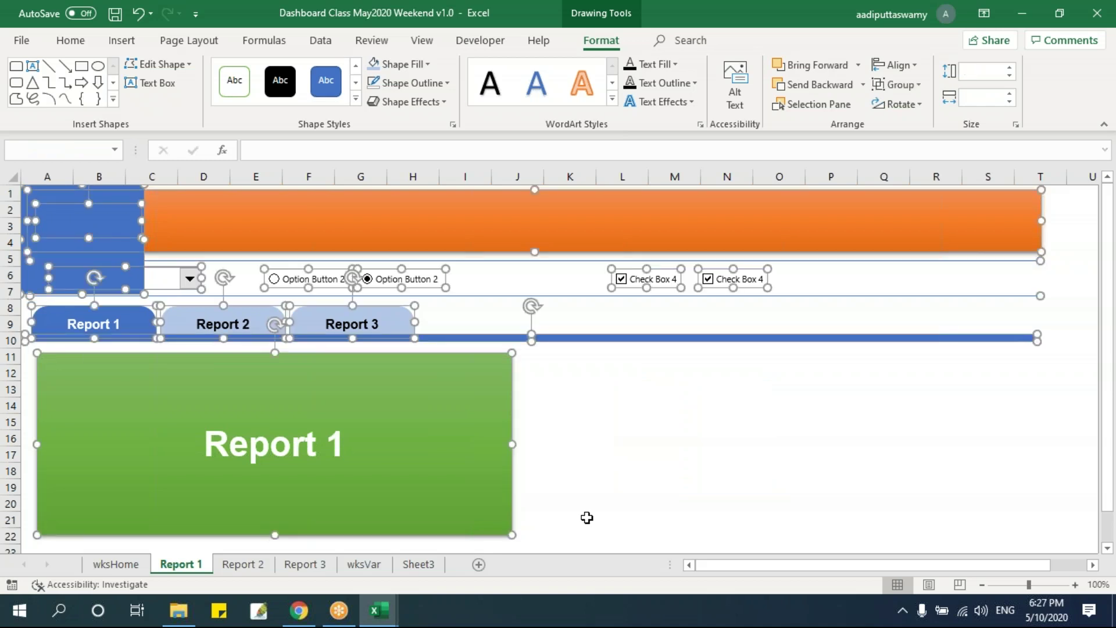
{"action": "left_click", "coordinate": [581, 469]}
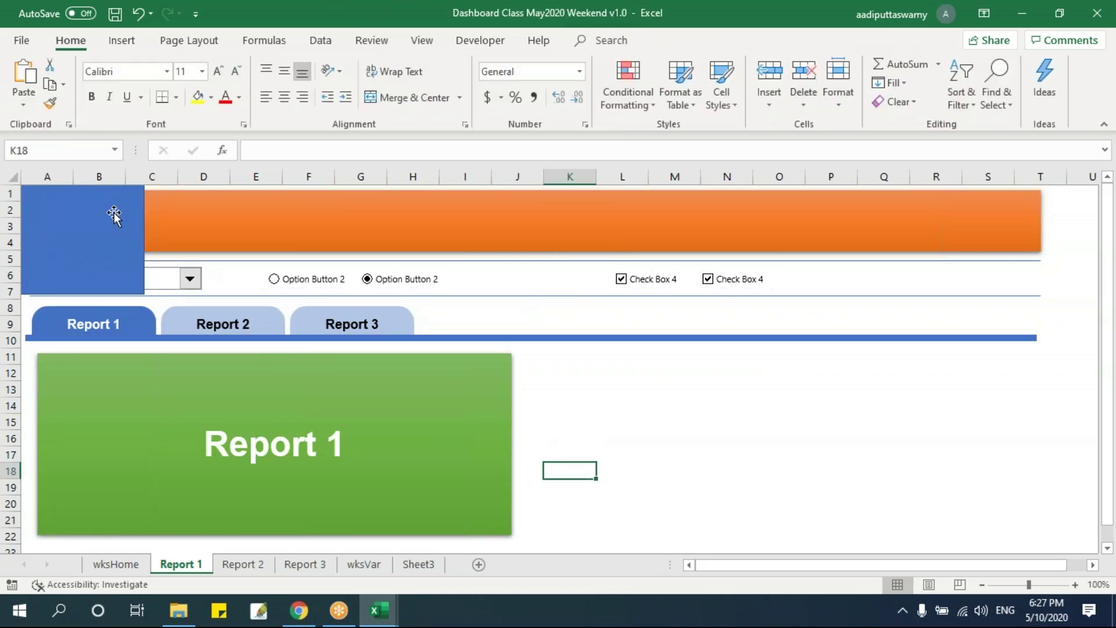
{"action": "left_click", "coordinate": [100, 244]}
{"action": "key", "text": "Delete"}
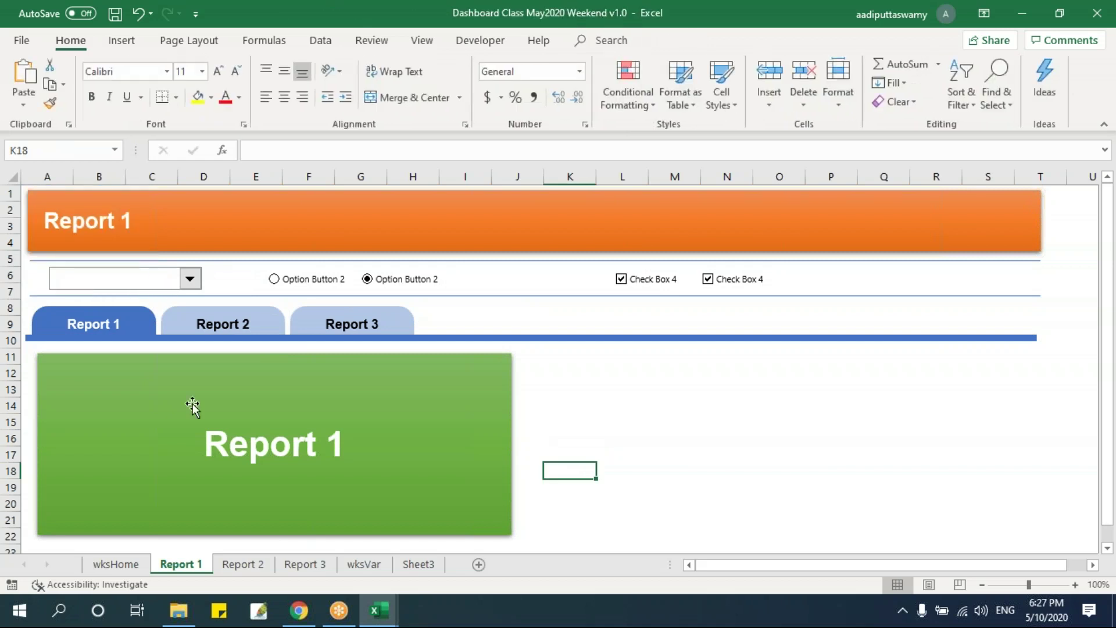
Select cell A1 on Report 2, return to Report 1, and undo the deletion of the blue corner rectangle.
{"action": "left_click", "coordinate": [243, 564]}
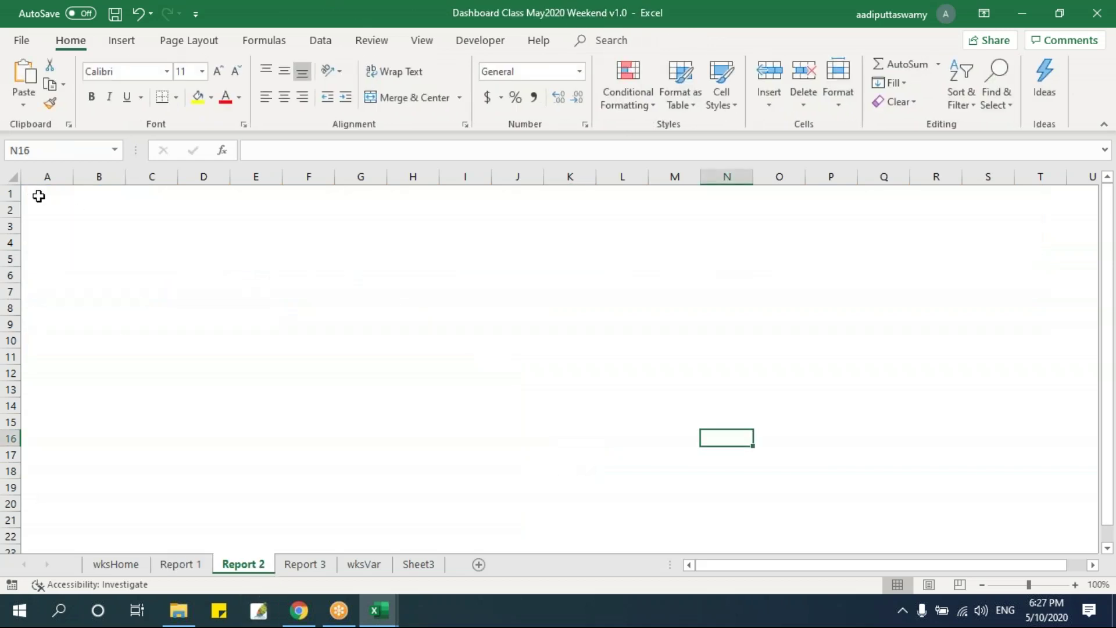
{"action": "left_click", "coordinate": [38, 194]}
{"action": "key", "text": "ctrl+c"}
{"action": "left_click", "coordinate": [185, 564]}
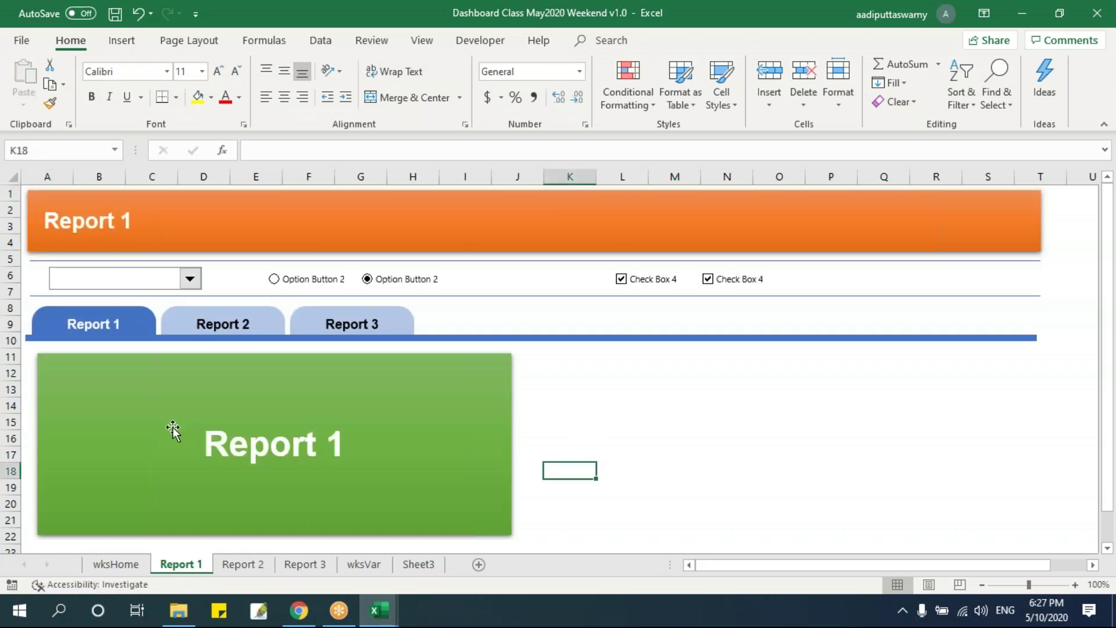
{"action": "key", "text": "ctrl+v"}
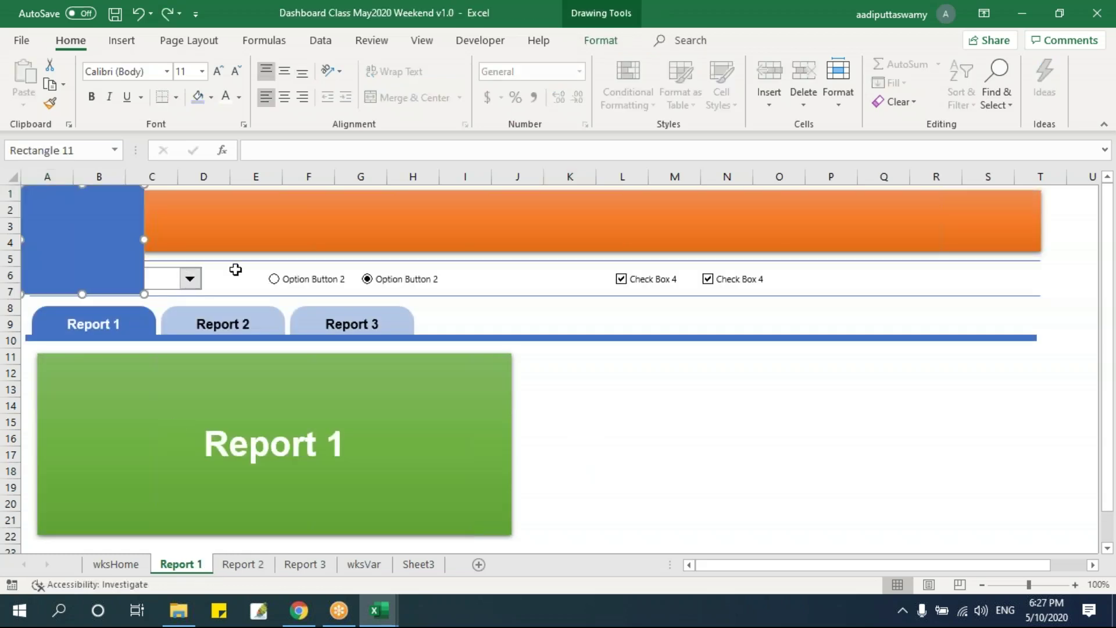
Copy all objects on Report 1, including the blue corner rectangle, and paste them onto the Report 2 sheet.
{"action": "key", "text": "ctrl+a"}
{"action": "left_click", "coordinate": [625, 452]}
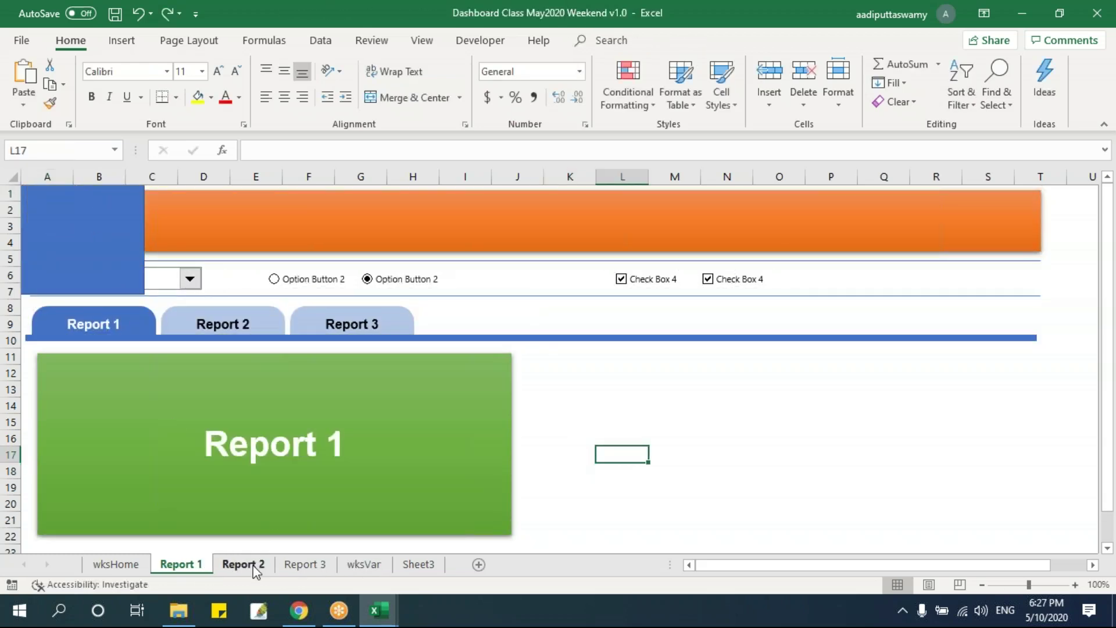
{"action": "left_click", "coordinate": [243, 564]}
{"action": "key", "text": "ctrl+v"}
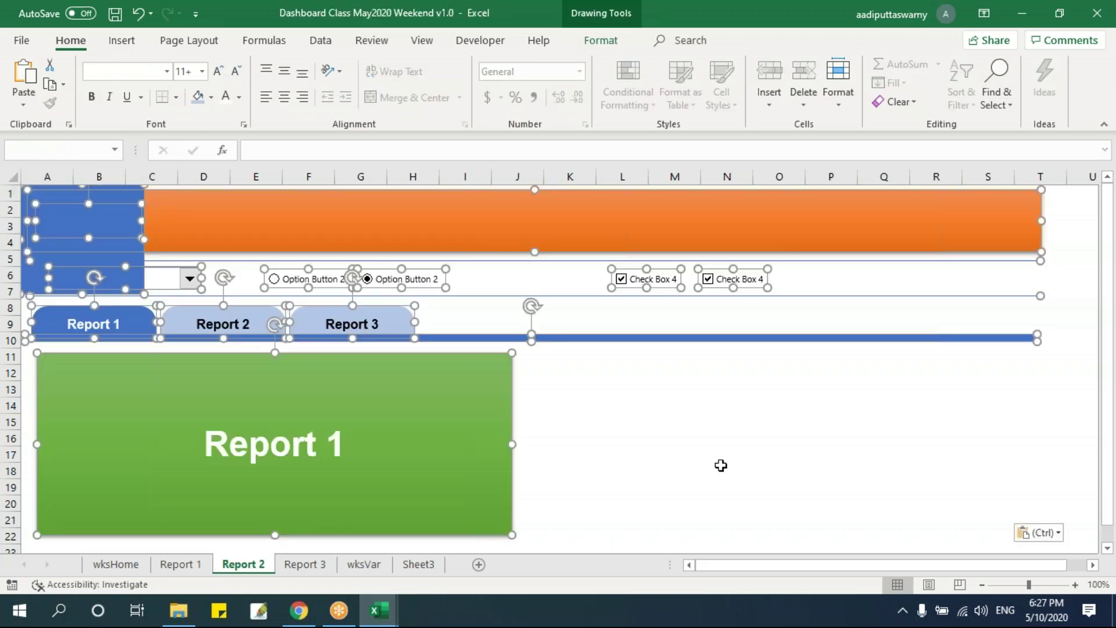
Delete only the blue corner rectangle from the pasted objects on Report 2.
{"action": "left_click", "coordinate": [724, 469]}
{"action": "left_click", "coordinate": [110, 229]}
{"action": "key", "text": "Delete"}
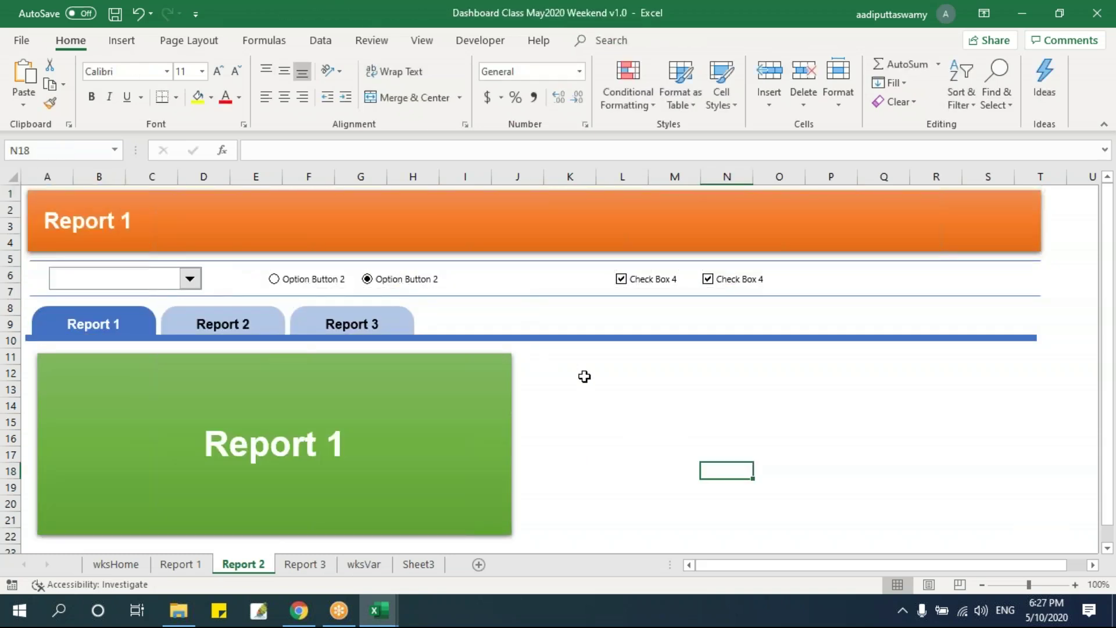
{"action": "left_click", "coordinate": [649, 417]}
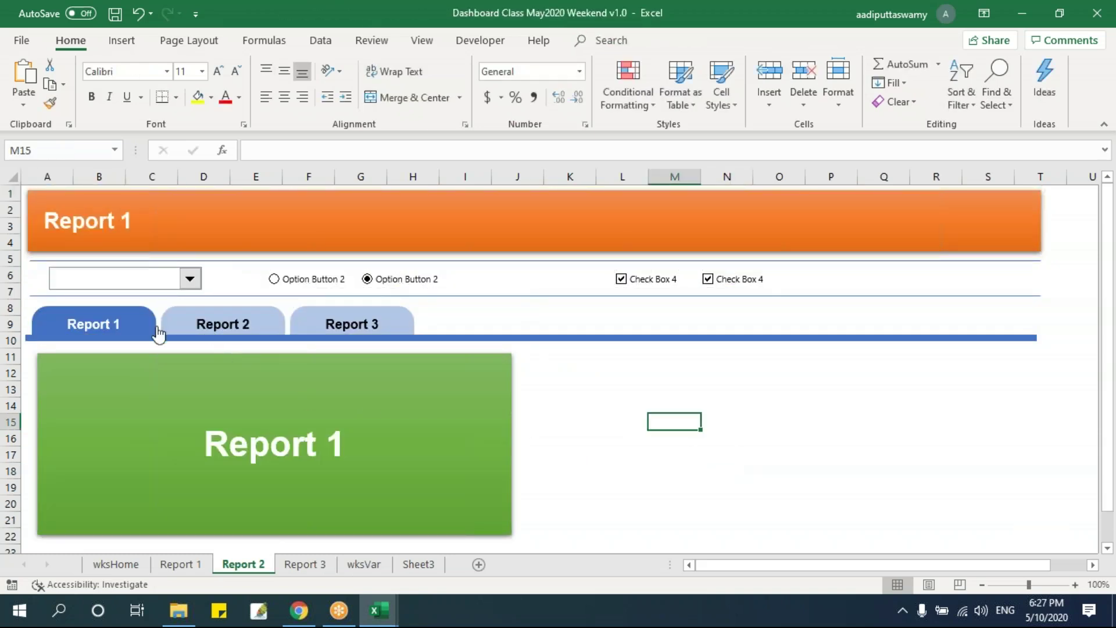
Go back to Report 1 and delete its blue corner rectangle.
{"action": "left_click", "coordinate": [106, 333]}
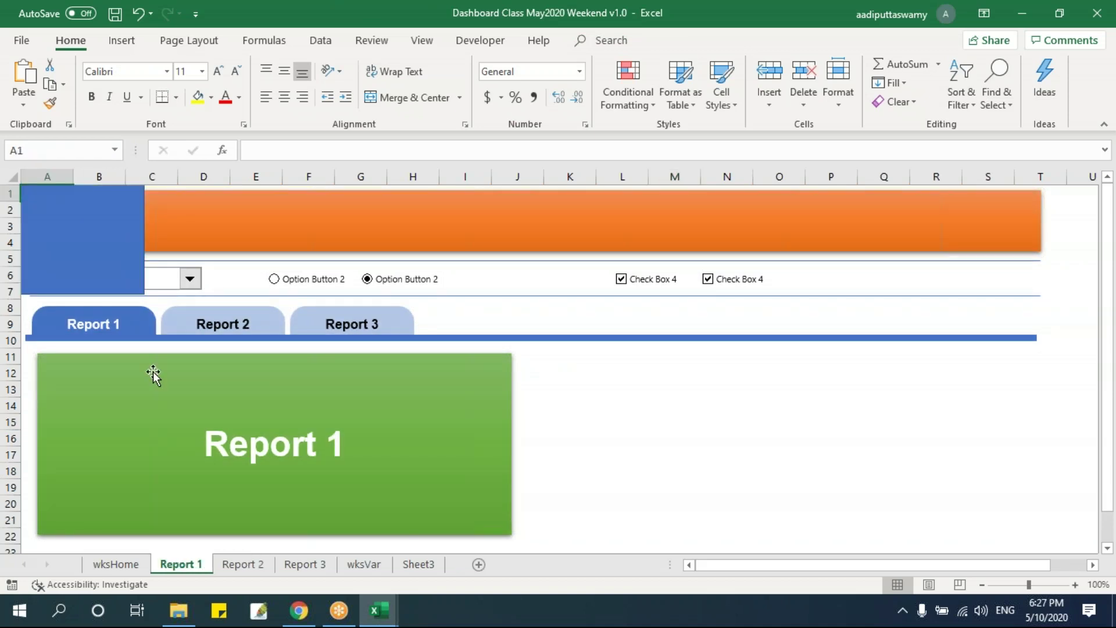
{"action": "left_click", "coordinate": [130, 256]}
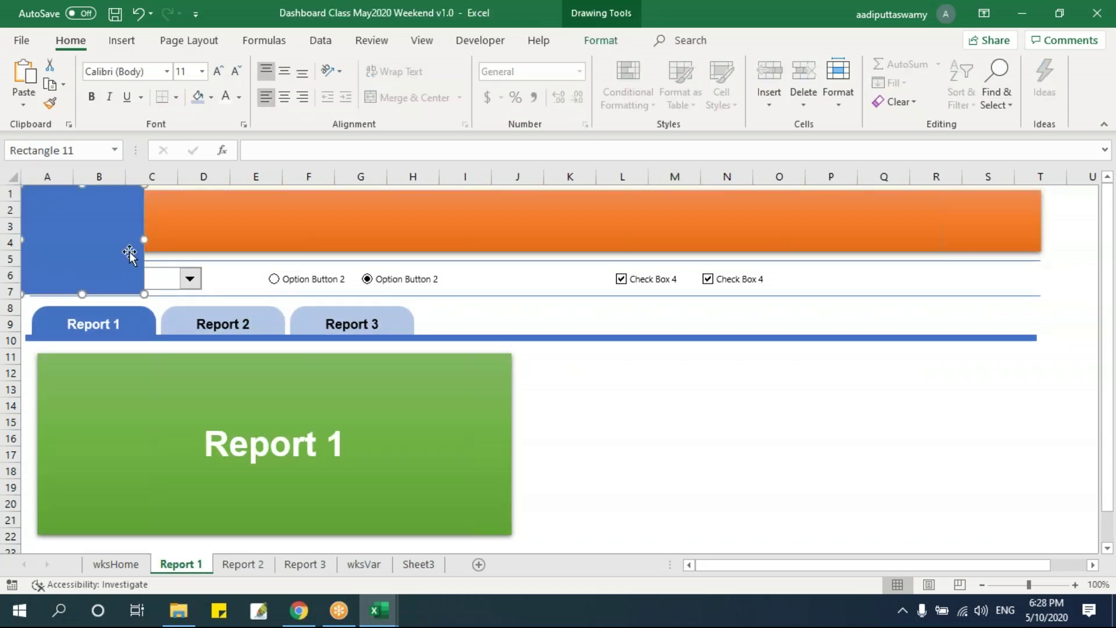
{"action": "key", "text": "Delete"}
Switch back and forth between Report 1 and Report 2 to compare the positions of their objects.
{"action": "left_click", "coordinate": [221, 333]}
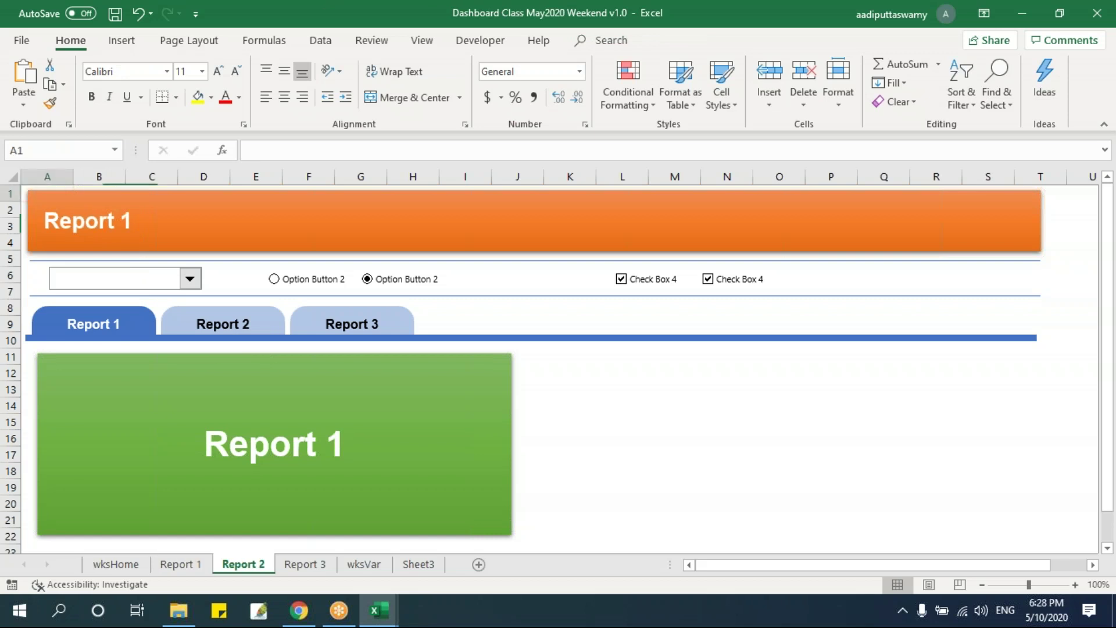
{"action": "left_click", "coordinate": [143, 331]}
{"action": "left_click", "coordinate": [216, 332]}
{"action": "left_click", "coordinate": [138, 331]}
{"action": "left_click", "coordinate": [226, 331]}
{"action": "left_click", "coordinate": [146, 332]}
{"action": "left_click", "coordinate": [225, 331]}
Turn off the gridlines on the Report 3 sheet.
{"action": "left_click", "coordinate": [314, 566]}
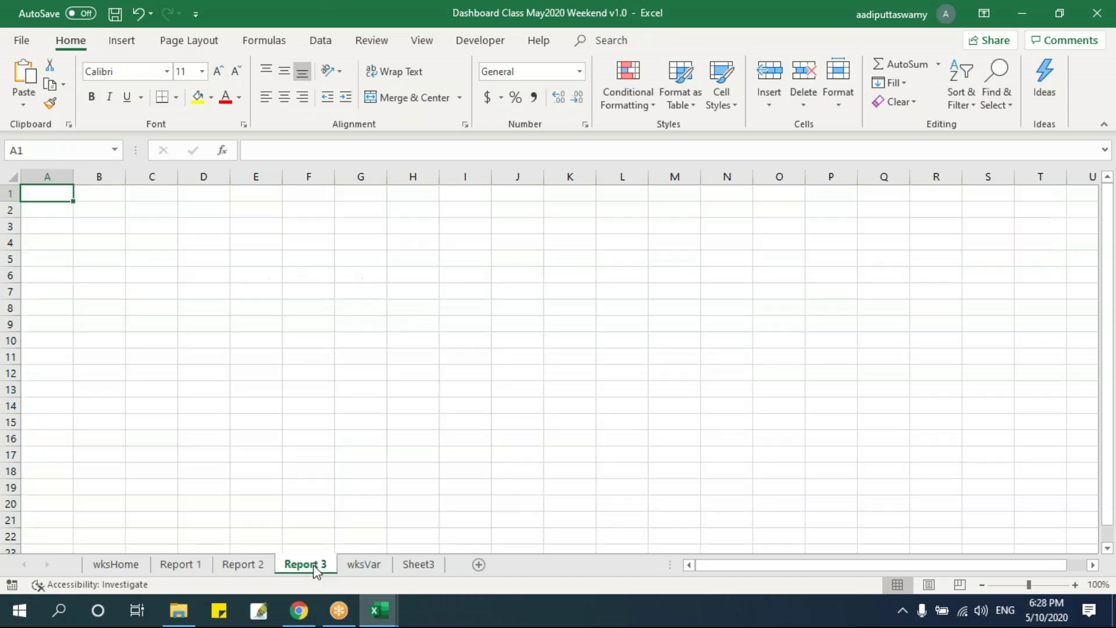
{"action": "left_click", "coordinate": [419, 44]}
{"action": "left_click", "coordinate": [190, 97]}
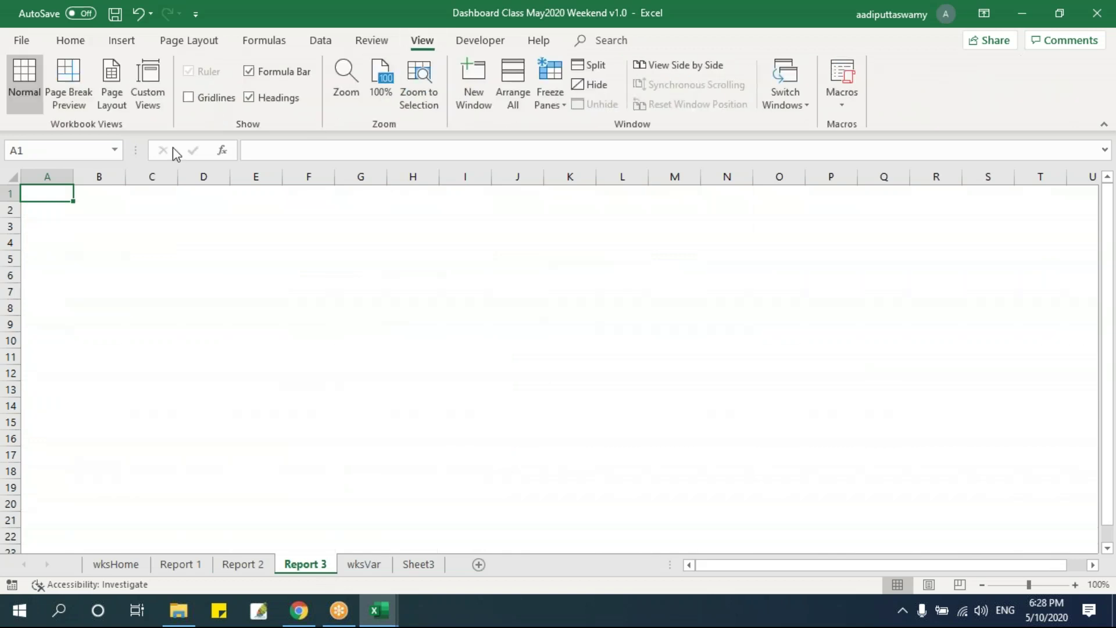
Paste the copied report objects onto Report 3 and delete the blue corner rectangle there.
{"action": "key", "text": "ctrl+v"}
{"action": "left_click", "coordinate": [139, 238]}
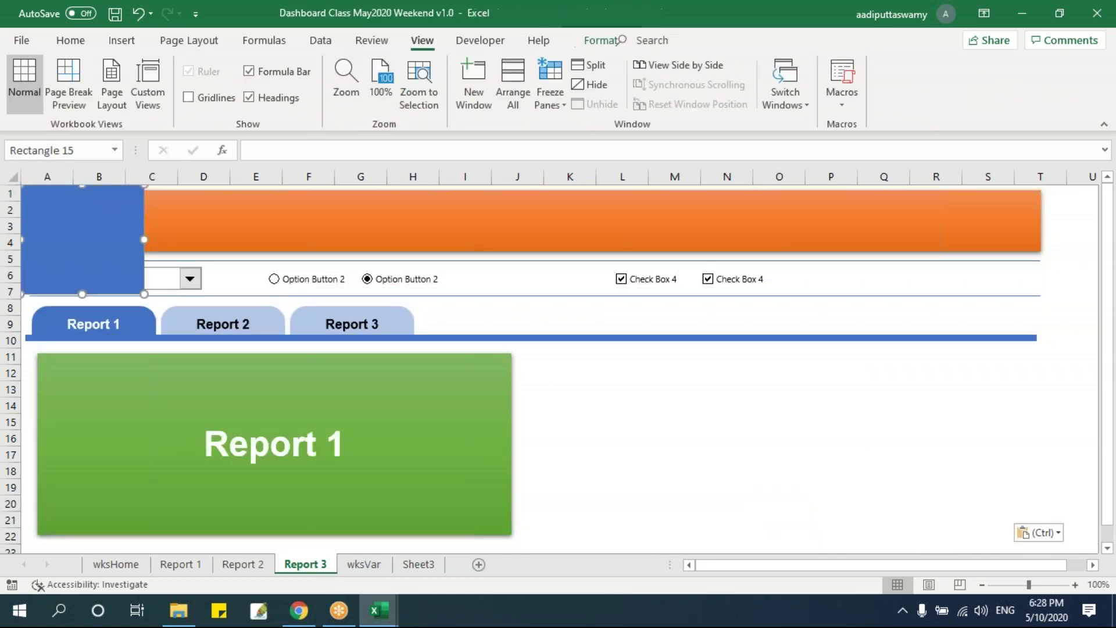
{"action": "key", "text": "Delete"}
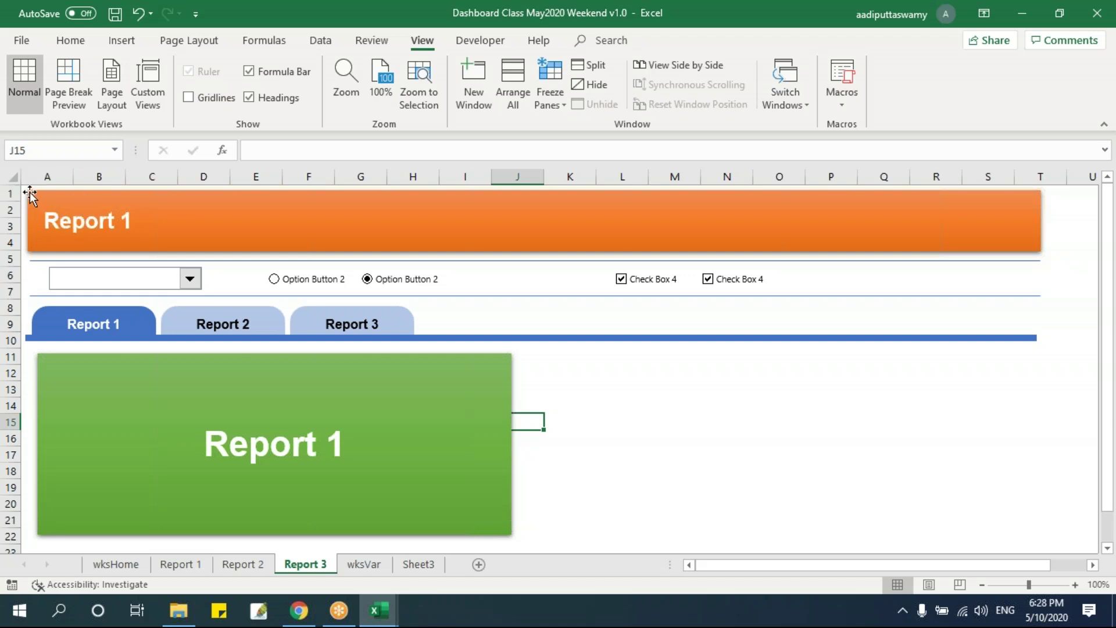
{"action": "left_click", "coordinate": [612, 424]}
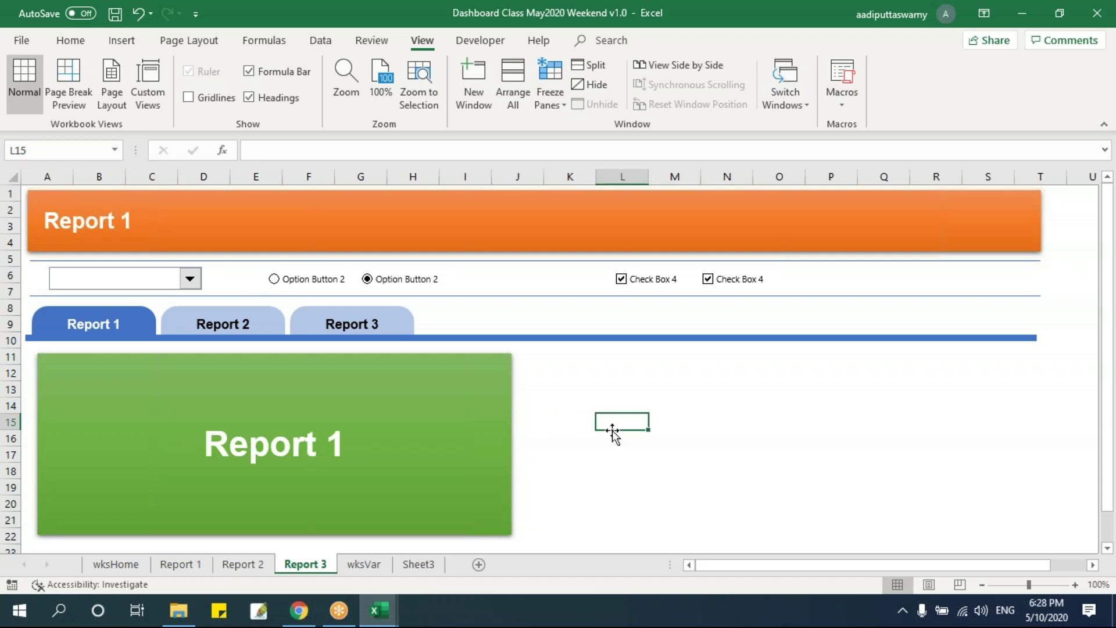
Compare the layouts of the Report 1, Report 2 and Report 3 sheets, finishing on Report 2.
{"action": "left_click", "coordinate": [183, 564]}
{"action": "left_click", "coordinate": [693, 445]}
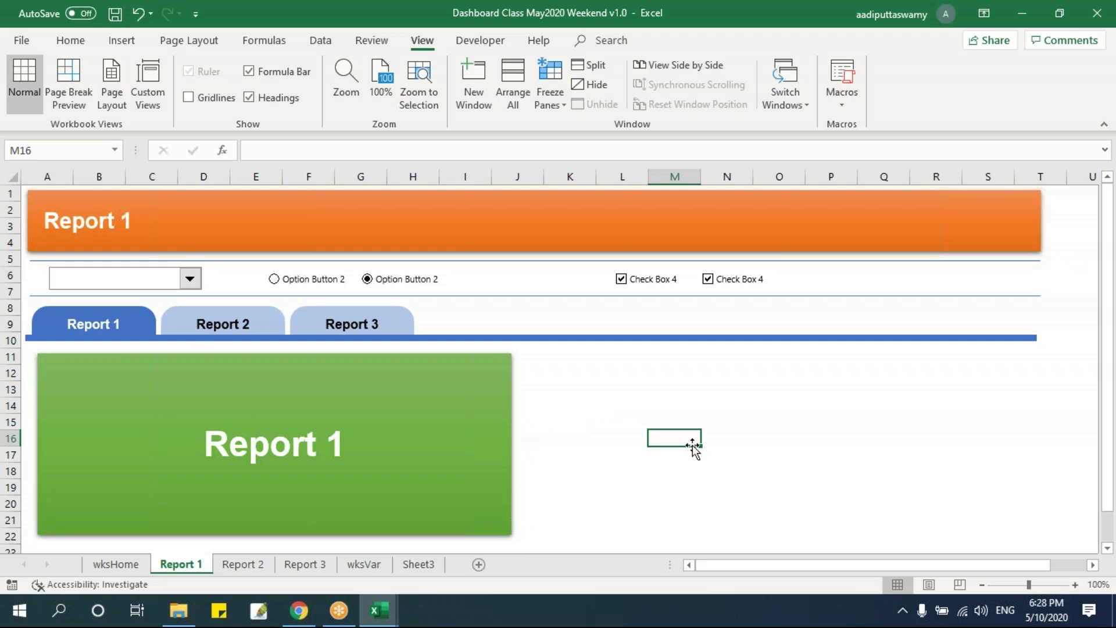
{"action": "left_click", "coordinate": [243, 329]}
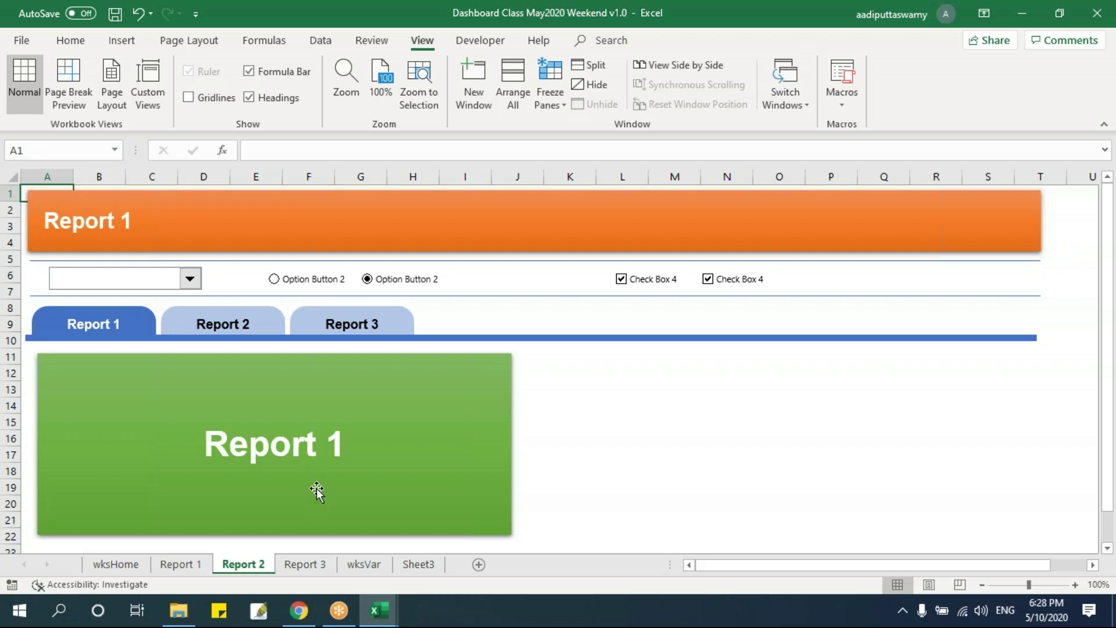
{"action": "left_click", "coordinate": [314, 565]}
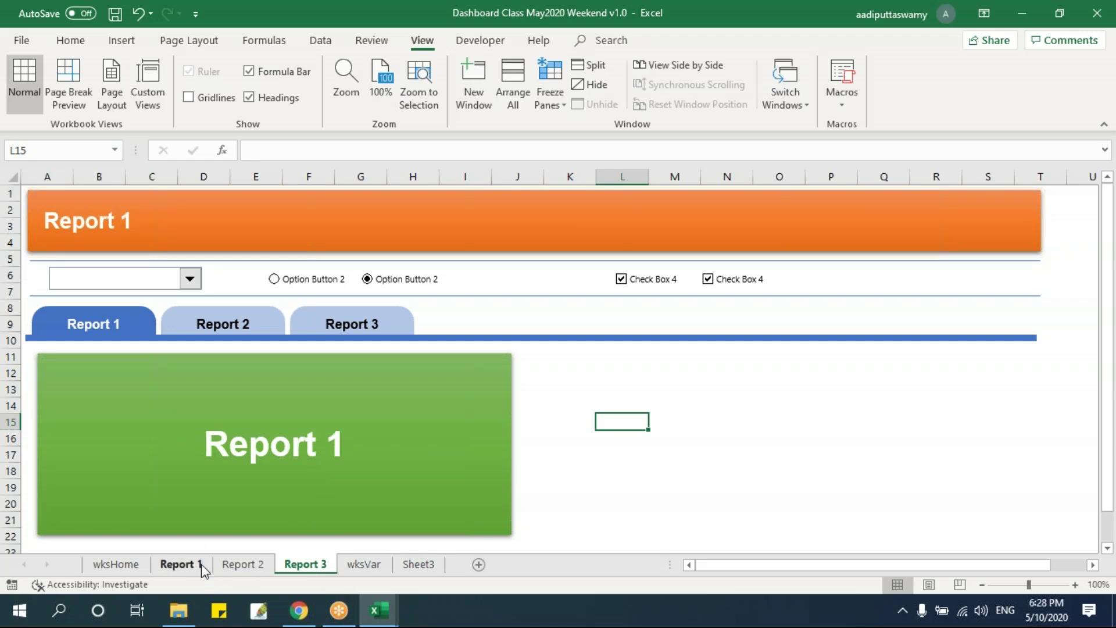
{"action": "left_click", "coordinate": [240, 565]}
{"action": "left_click", "coordinate": [655, 452]}
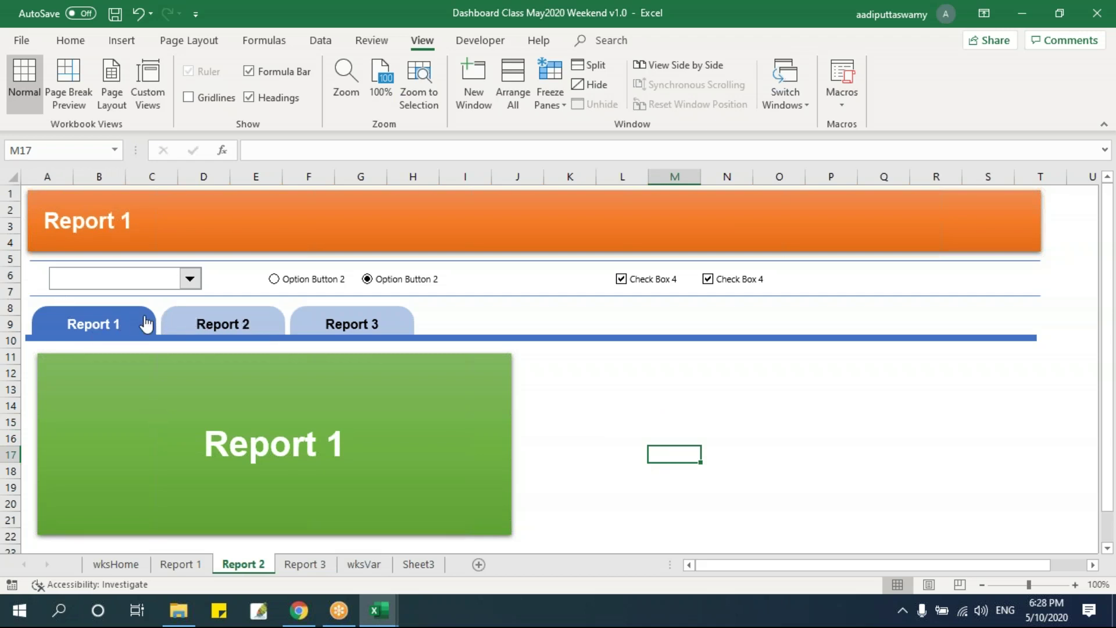
{"action": "left_click", "coordinate": [116, 333], "text": "ctrl"}
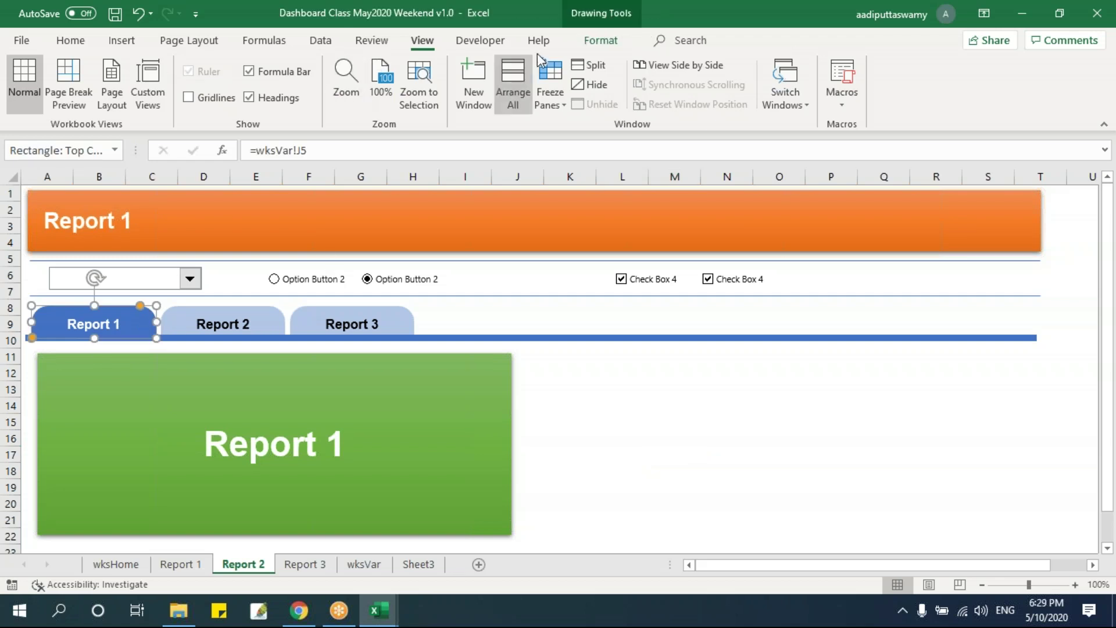
{"action": "left_click", "coordinate": [601, 41]}
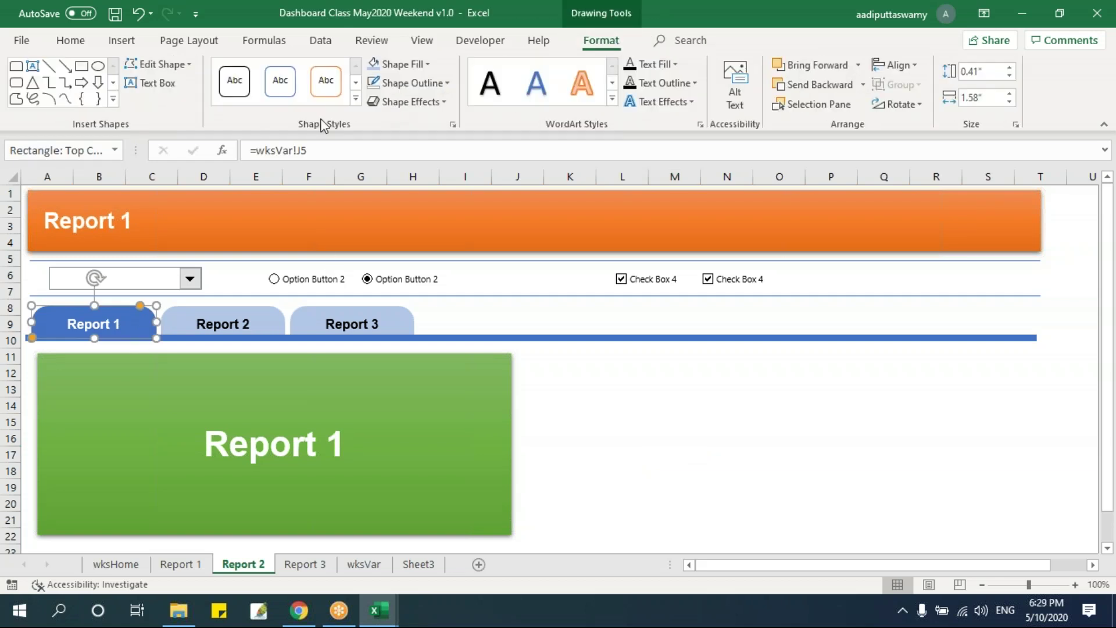
{"action": "left_click", "coordinate": [428, 65]}
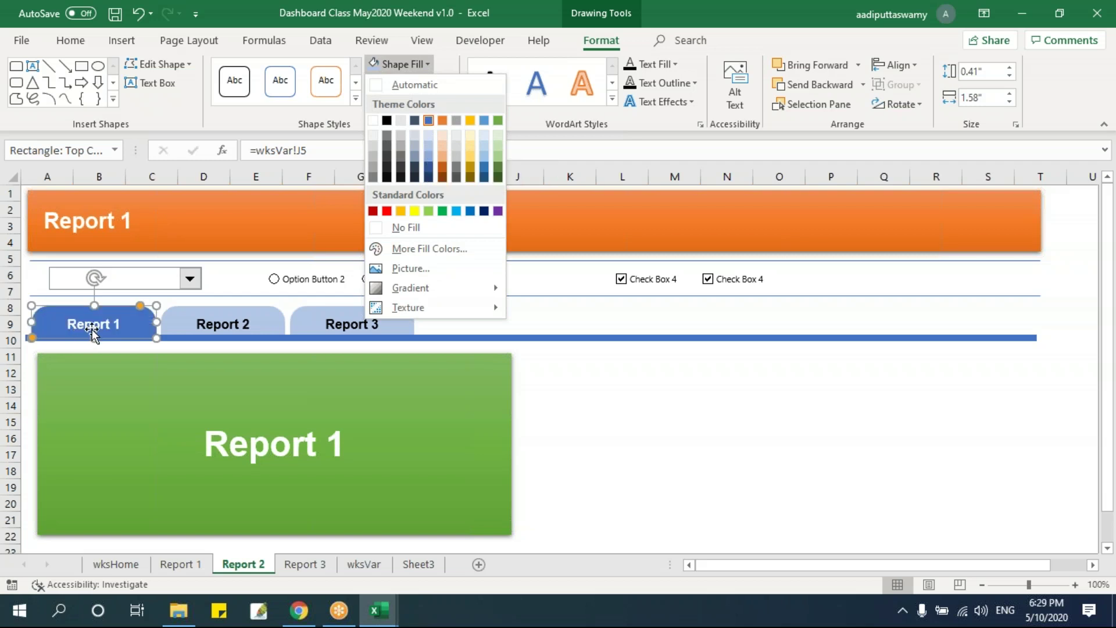
{"action": "left_click", "coordinate": [654, 429]}
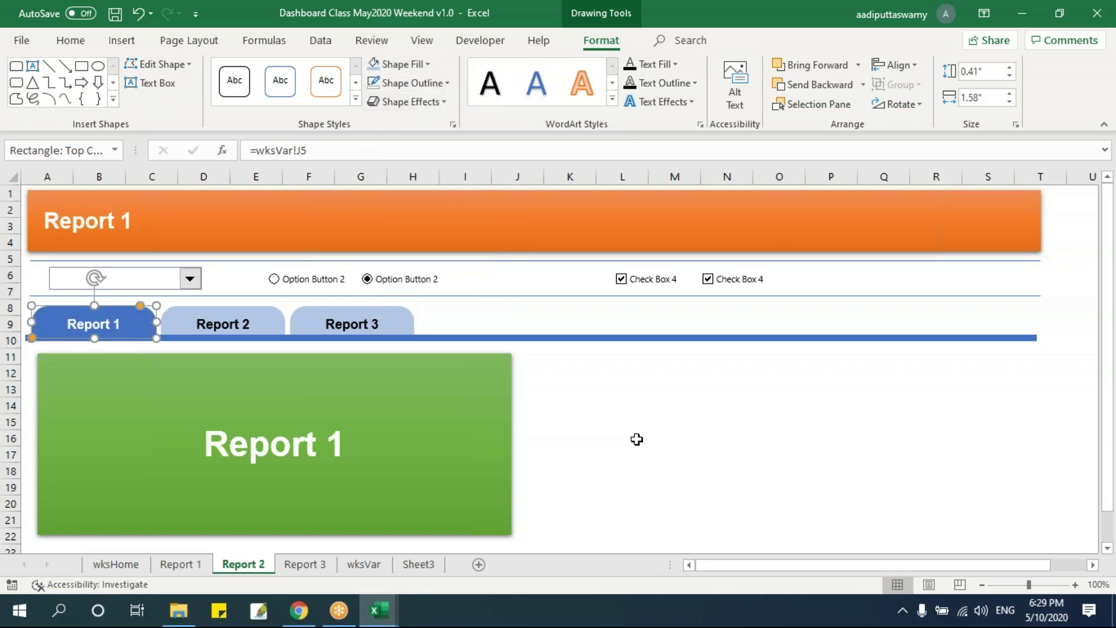
{"action": "left_click", "coordinate": [667, 452]}
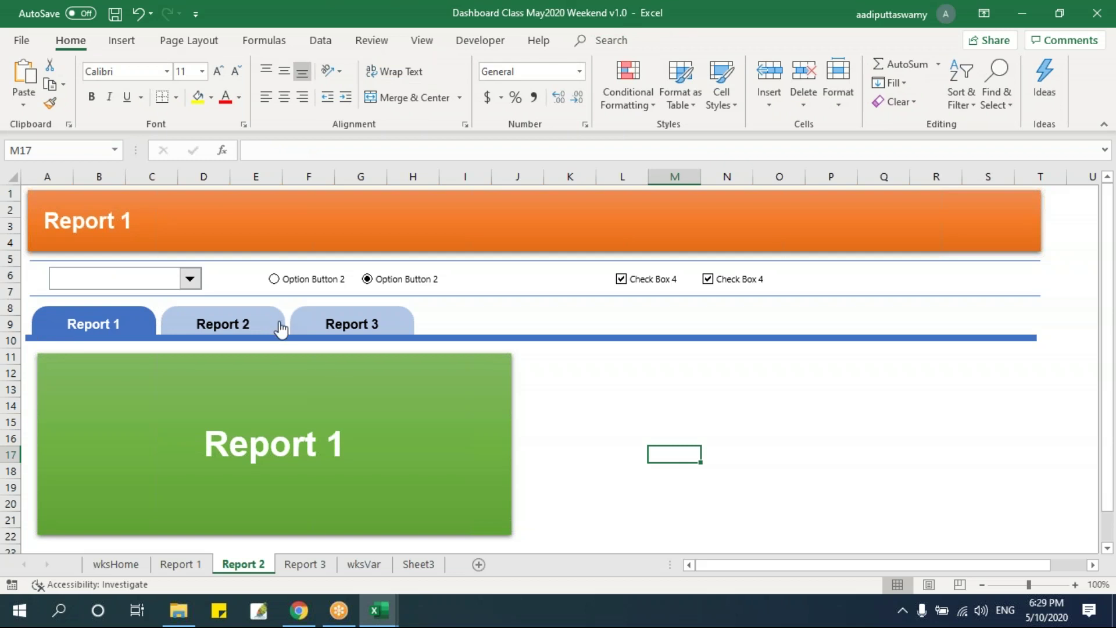
Apply the Report 1 tab shape's formatting to the Report 2 tab shape on the Report 2 sheet with Format Painter.
{"action": "left_click", "coordinate": [146, 321], "text": "ctrl"}
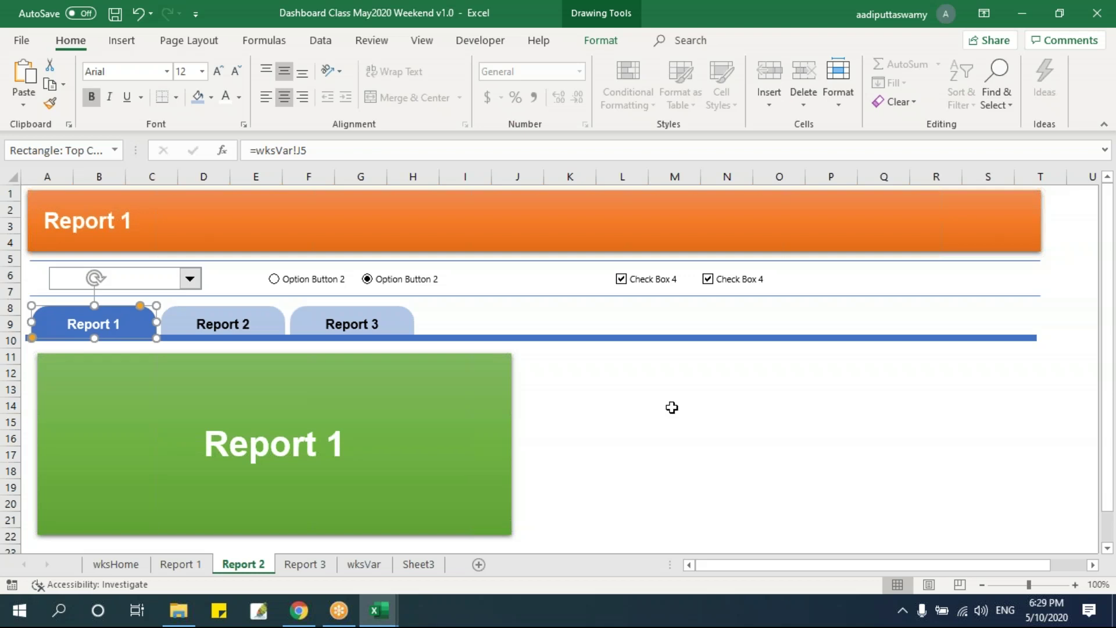
{"action": "left_click", "coordinate": [671, 407]}
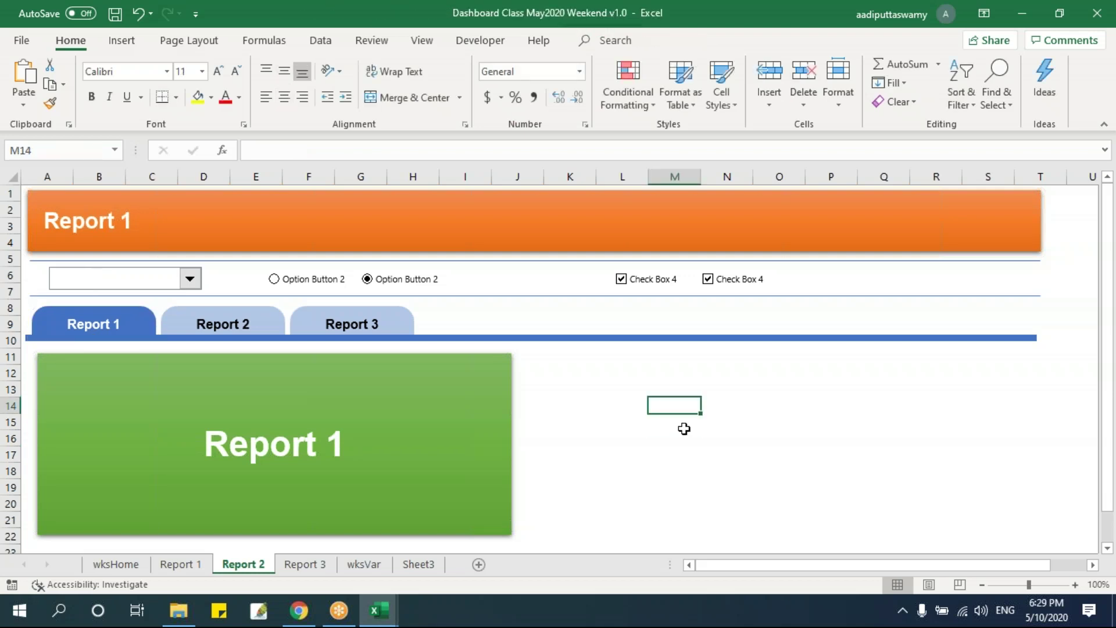
{"action": "left_click", "coordinate": [276, 329], "text": "ctrl"}
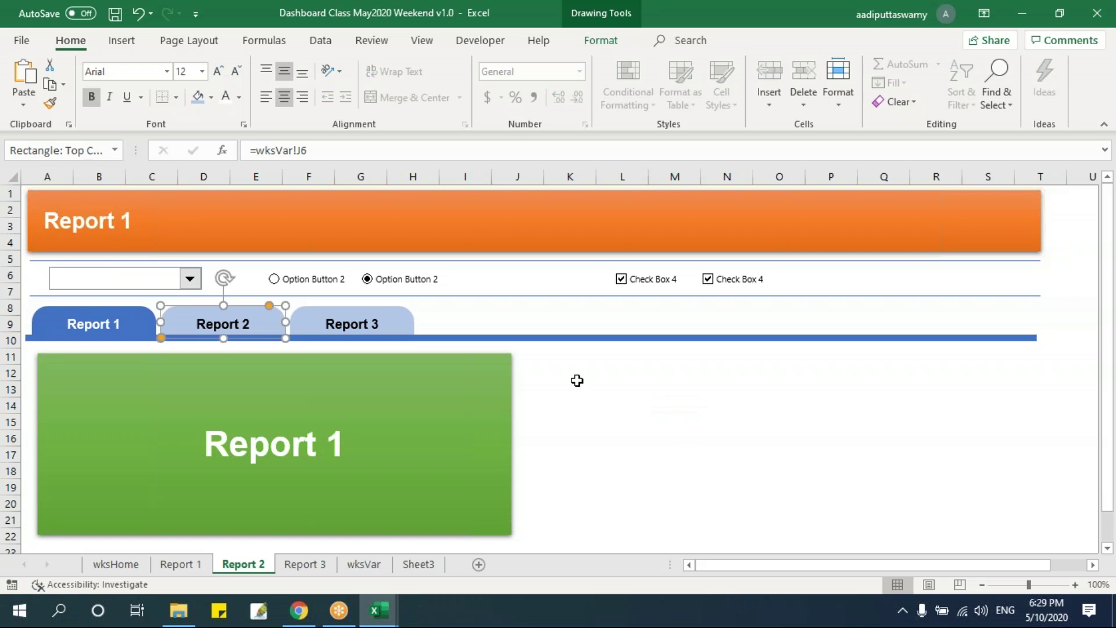
{"action": "left_click", "coordinate": [651, 418]}
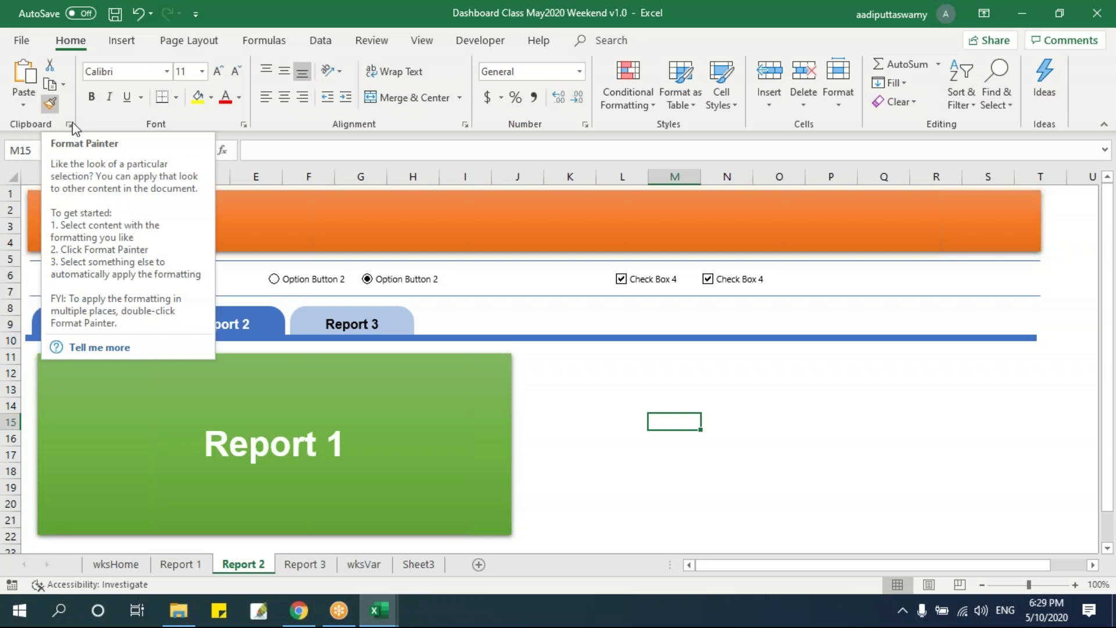
{"action": "left_click", "coordinate": [621, 437]}
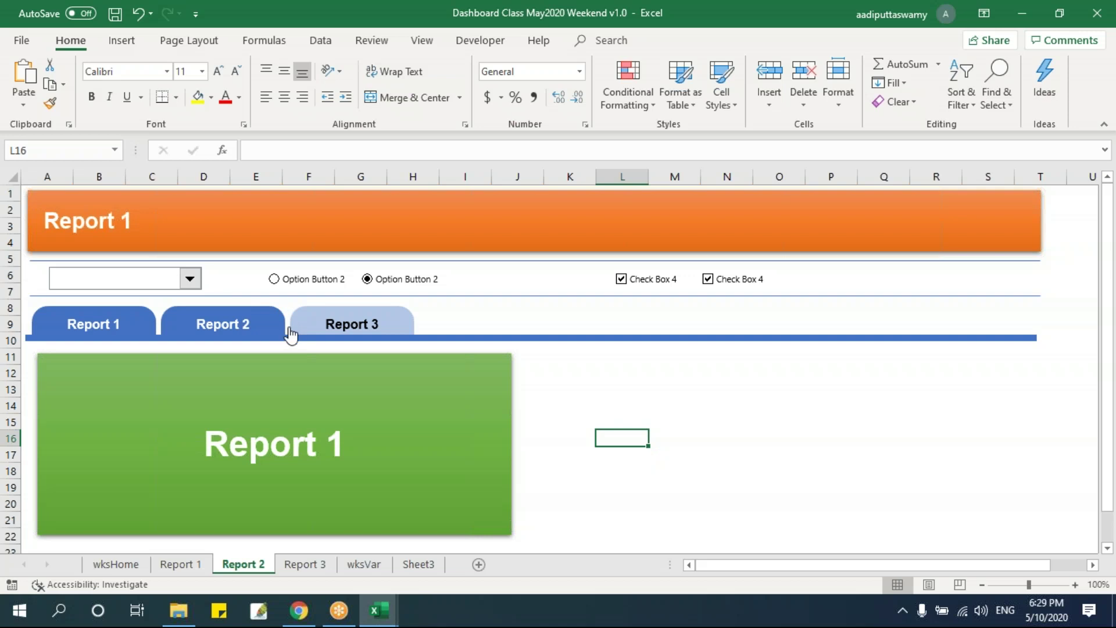
{"action": "left_click", "coordinate": [663, 437]}
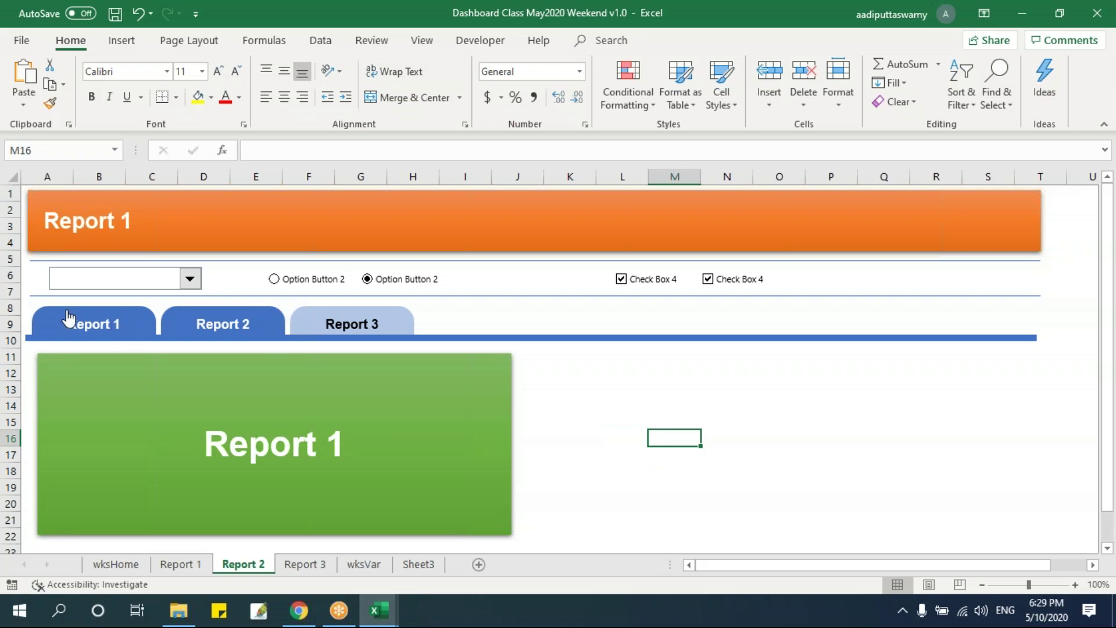
Apply the Report 3 tab shape's light blue formatting to the Report 1 tab shape on the Report 2 sheet.
{"action": "left_click", "coordinate": [315, 326], "text": "ctrl"}
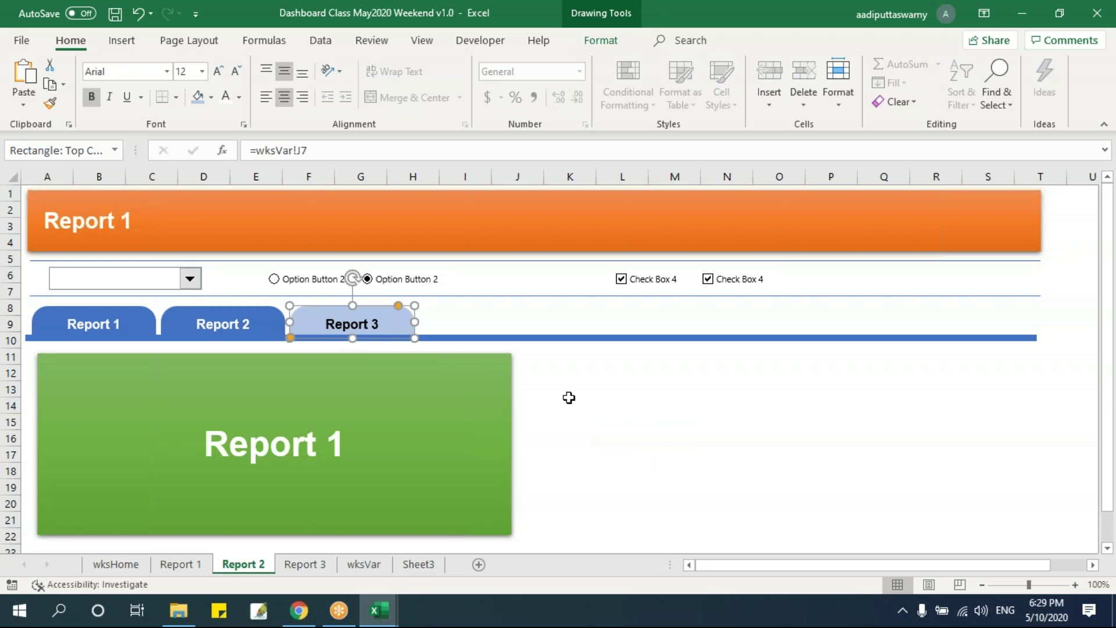
{"action": "left_click", "coordinate": [776, 502]}
{"action": "left_click", "coordinate": [114, 321], "text": "ctrl"}
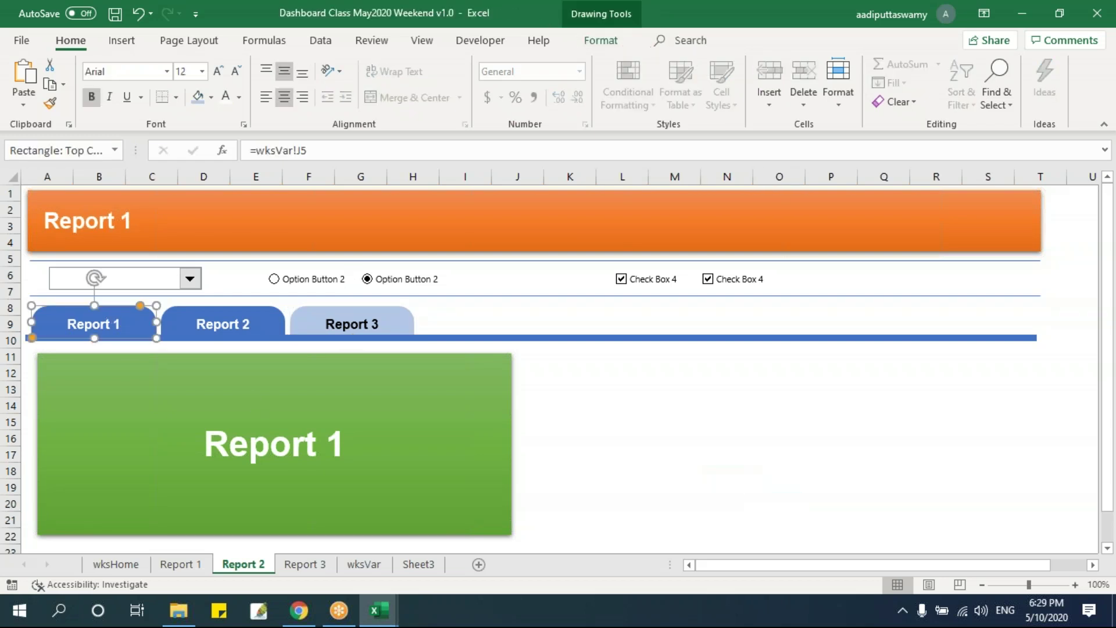
{"action": "left_click", "coordinate": [621, 421]}
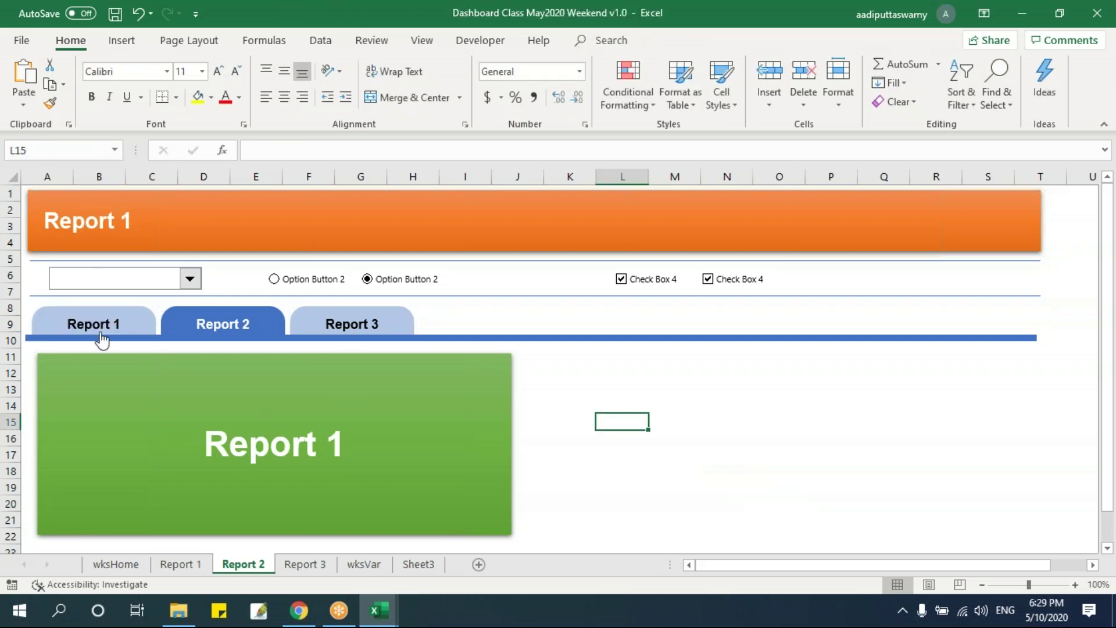
Test the dashboard's navigation tabs by visiting Report 1, Report 2 and Report 3 in turn.
{"action": "left_click", "coordinate": [137, 328]}
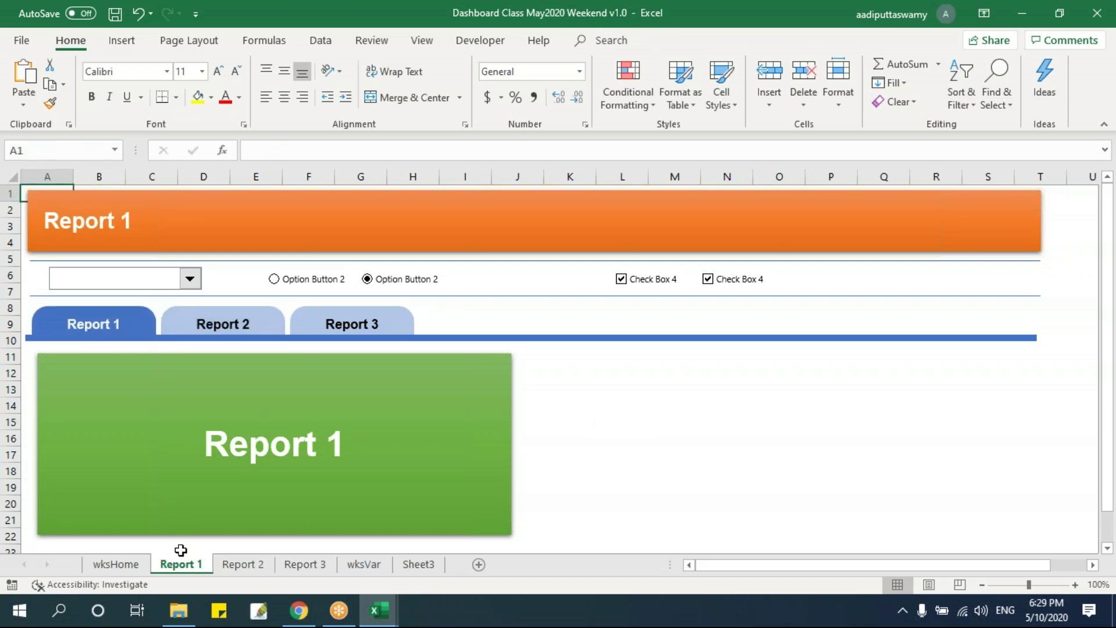
{"action": "left_click", "coordinate": [189, 330]}
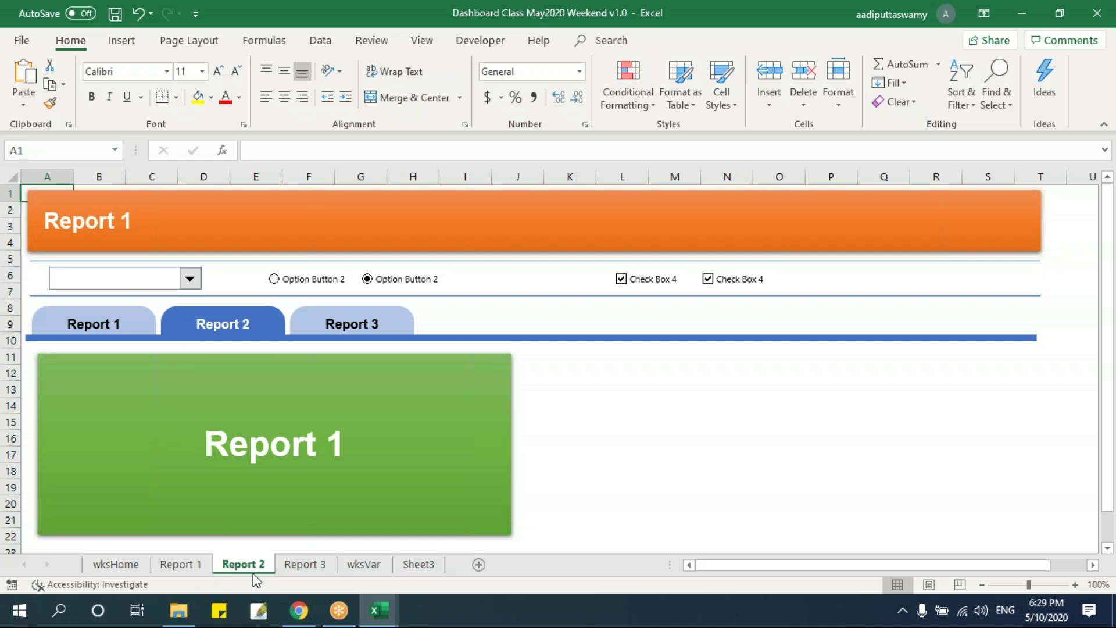
{"action": "left_click", "coordinate": [341, 328]}
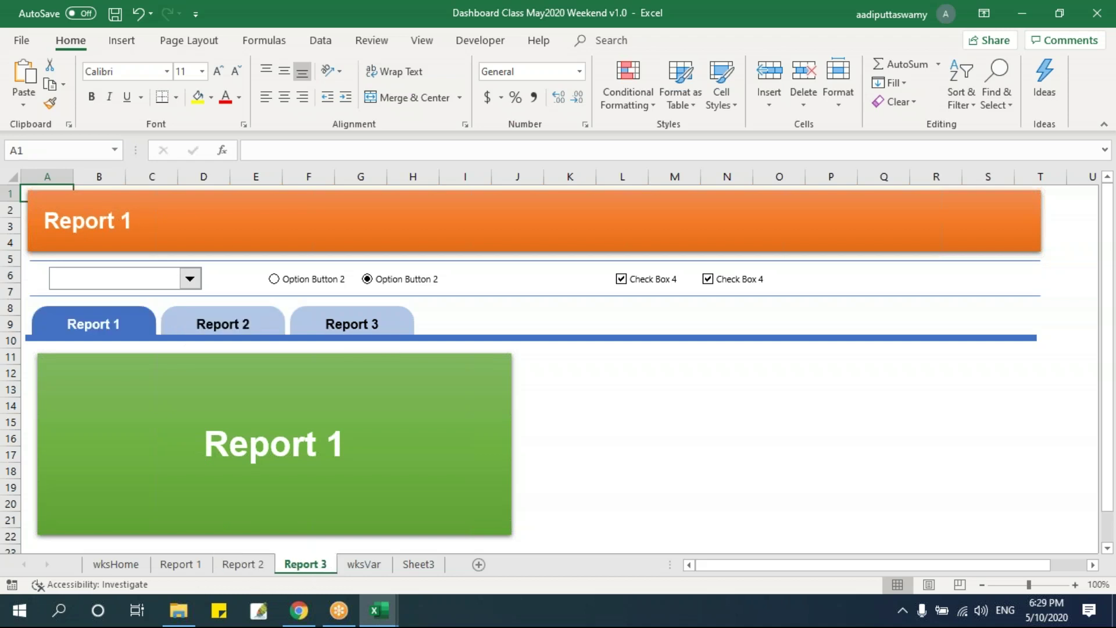
Apply the Report 1 tab shape's dark blue formatting to the Report 3 tab shape on the Report 3 sheet.
{"action": "left_click", "coordinate": [592, 434]}
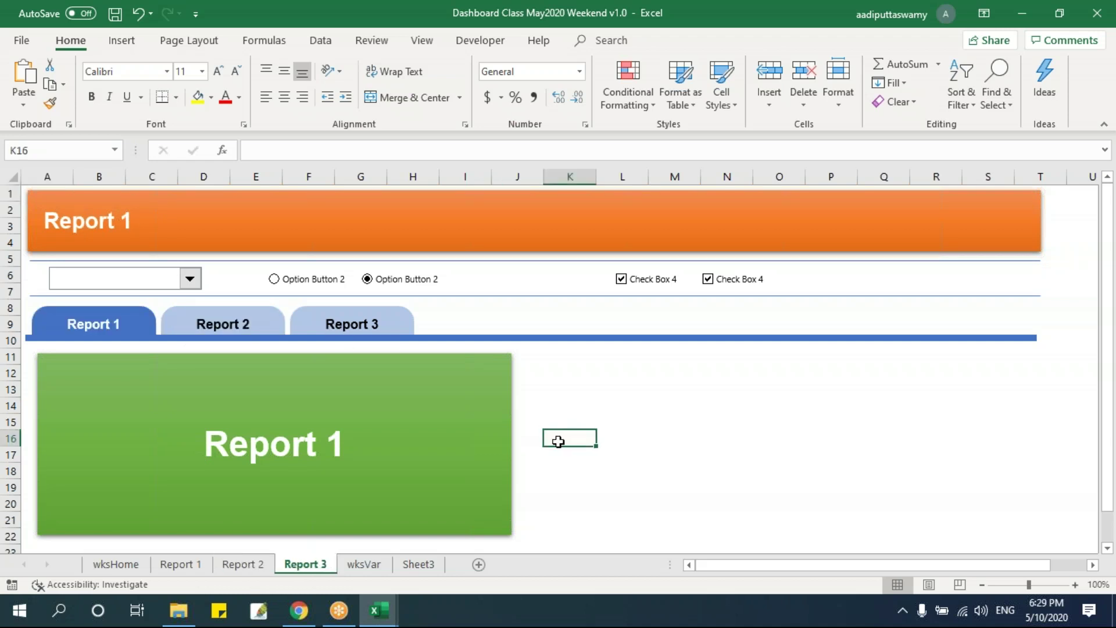
{"action": "left_click", "coordinate": [148, 323]}
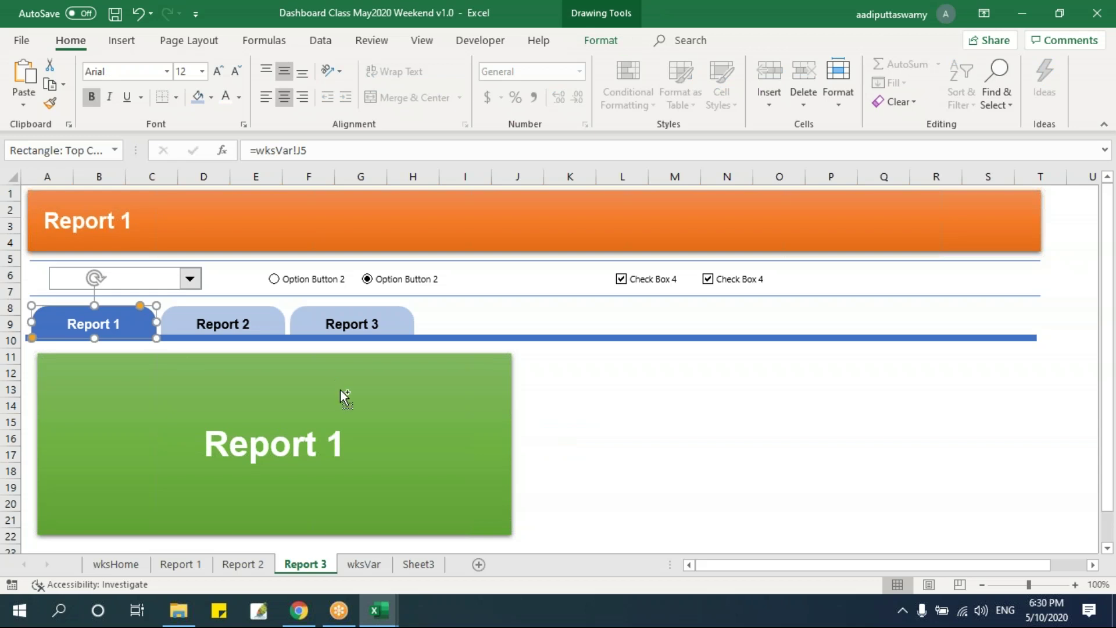
{"action": "left_click", "coordinate": [644, 439]}
{"action": "left_click", "coordinate": [407, 322]}
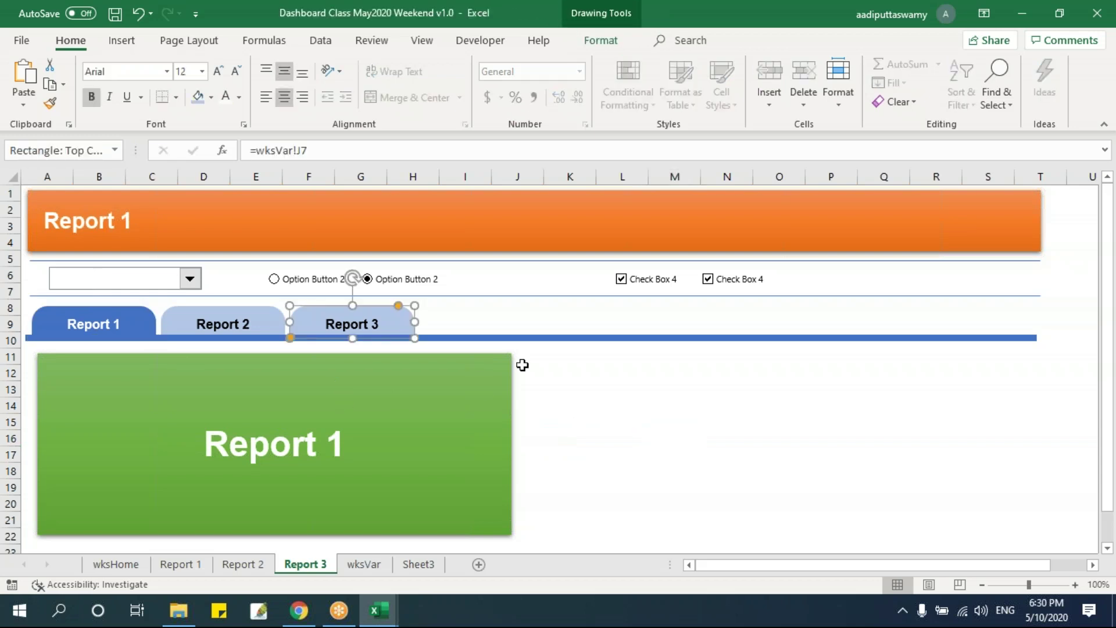
{"action": "left_click", "coordinate": [663, 453]}
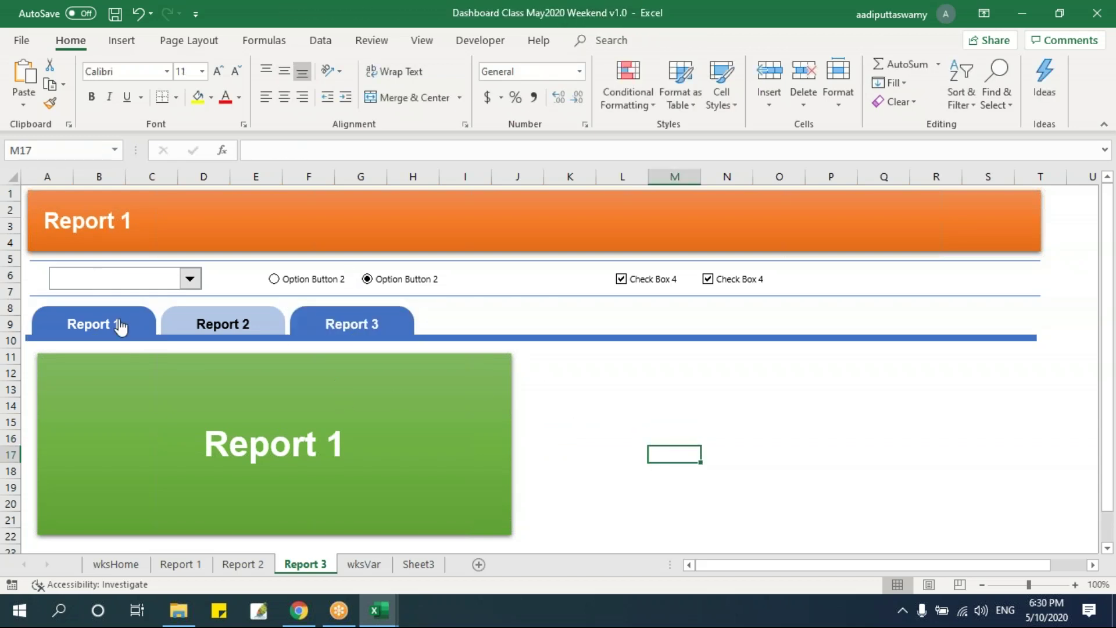
Apply the Report 2 tab shape's light blue formatting to the Report 1 tab shape on the Report 3 sheet.
{"action": "left_click", "coordinate": [203, 320]}
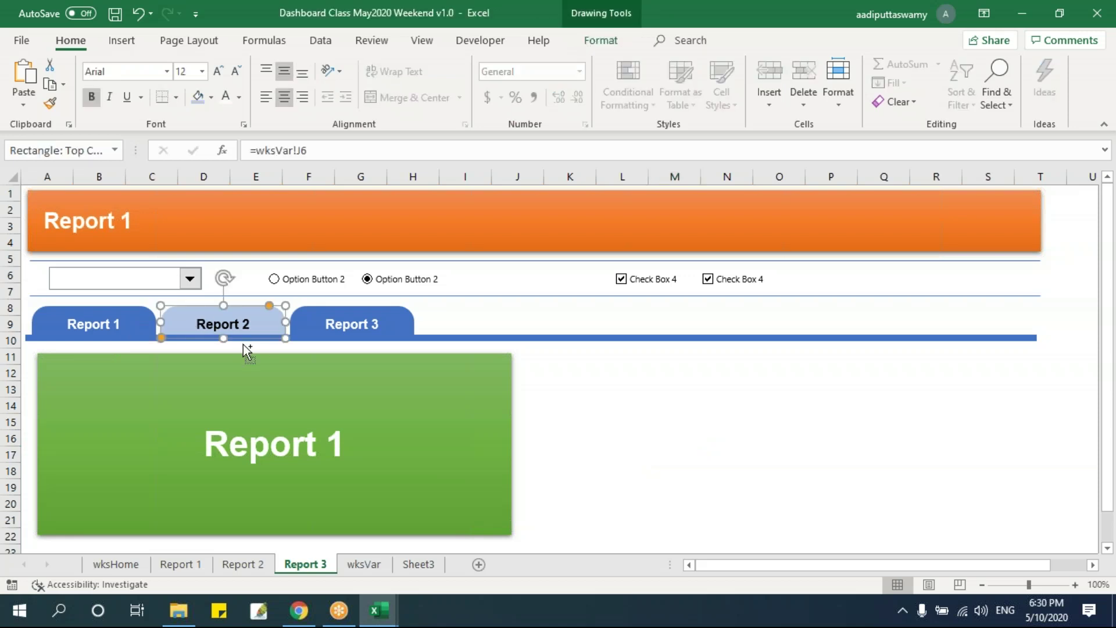
{"action": "left_click", "coordinate": [178, 342]}
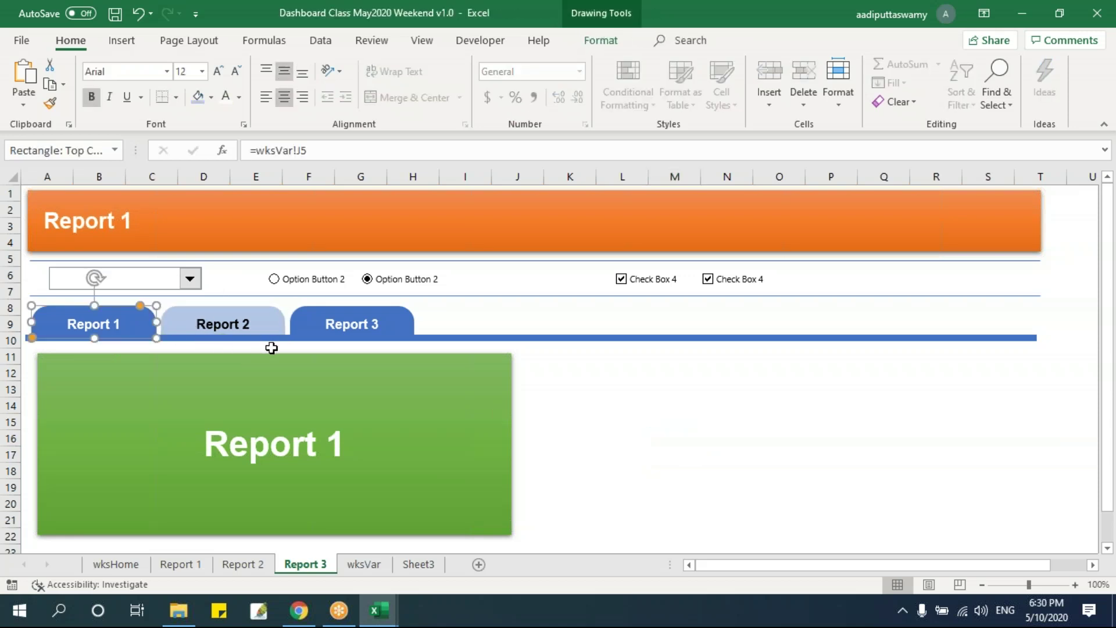
{"action": "key", "text": "F4"}
{"action": "left_click", "coordinate": [633, 415]}
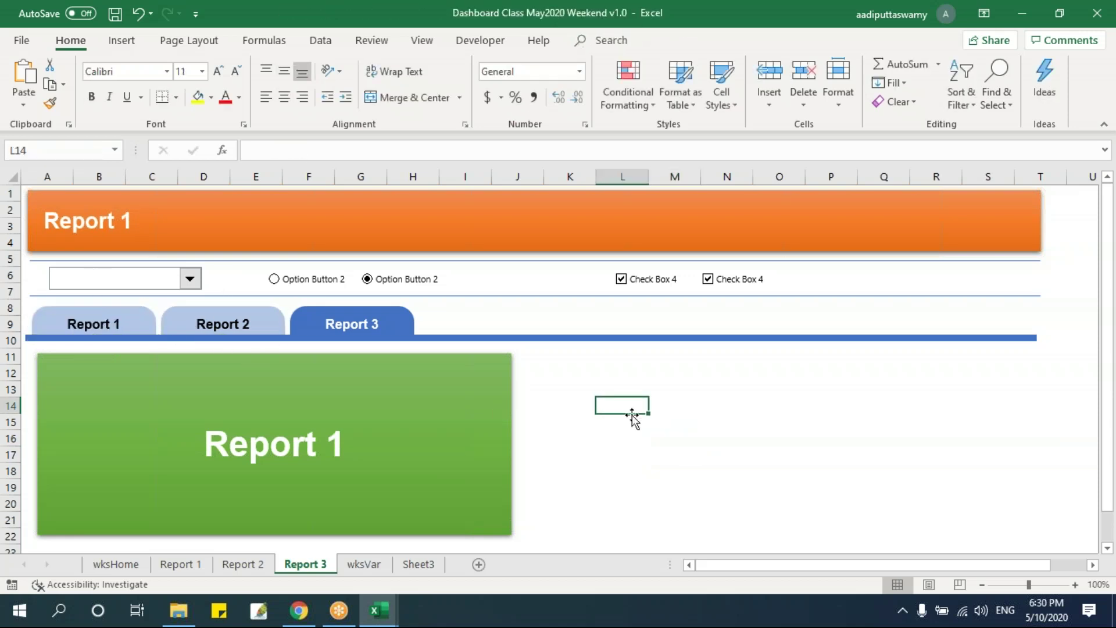
Test the navigation tab highlighting by visiting Report 1, Report 2 and Report 3 in turn.
{"action": "left_click", "coordinate": [116, 340]}
{"action": "left_click", "coordinate": [198, 336]}
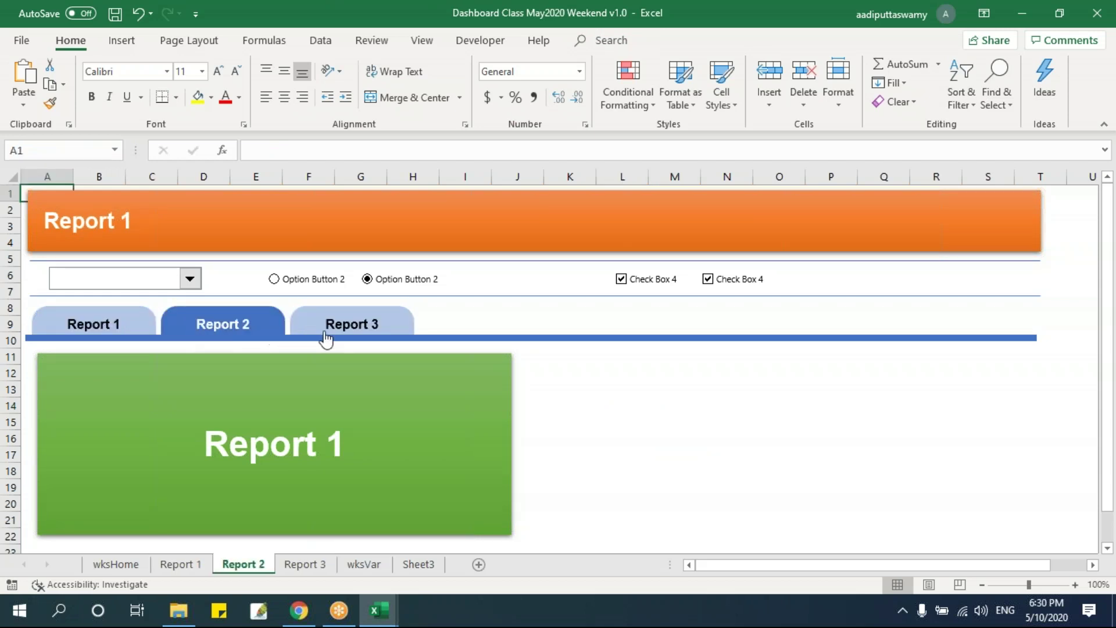
{"action": "left_click", "coordinate": [350, 333]}
{"action": "left_click", "coordinate": [620, 417]}
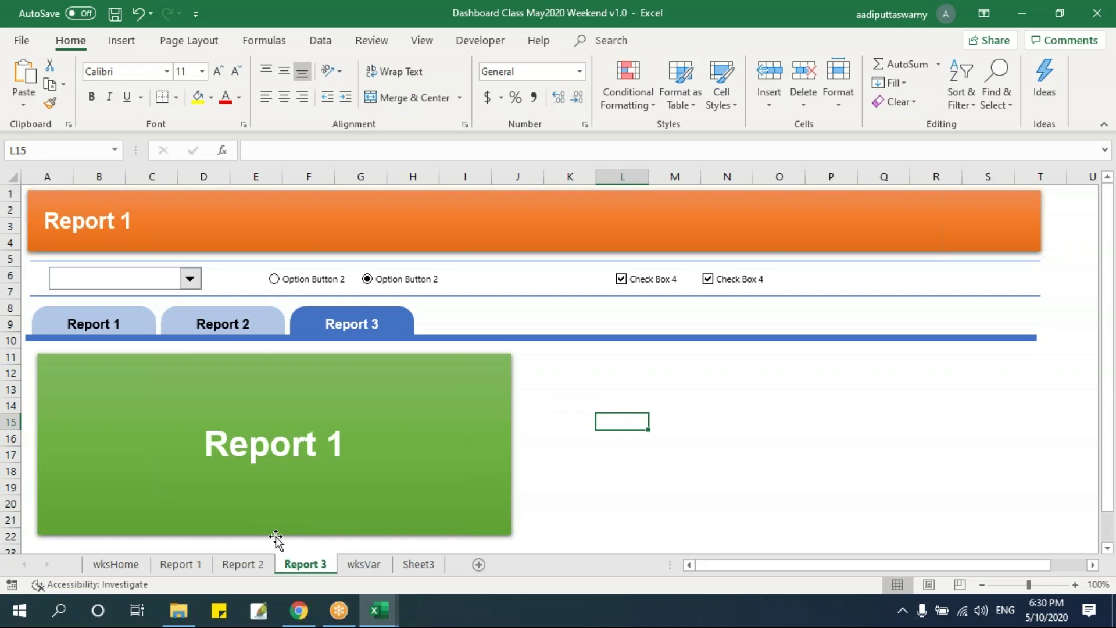
Inspect the Report 2 header text box's link and check the report name cells J5 to J7 on wksVar.
{"action": "left_click", "coordinate": [173, 336]}
{"action": "left_click", "coordinate": [90, 210]}
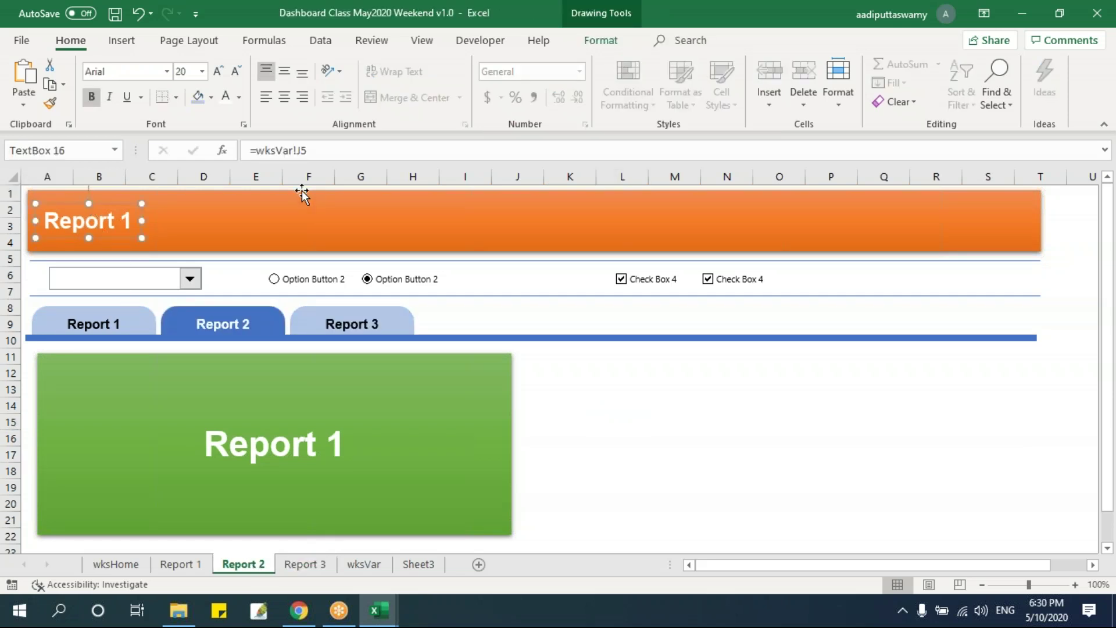
{"action": "left_click", "coordinate": [366, 565]}
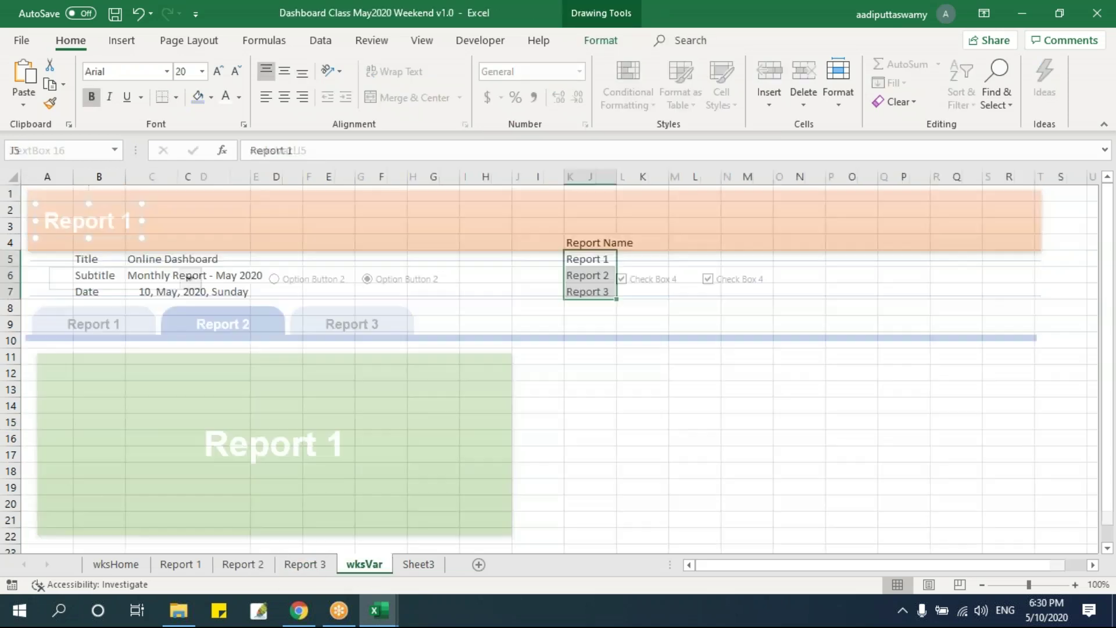
{"action": "left_click", "coordinate": [601, 262]}
{"action": "left_click", "coordinate": [605, 277]}
{"action": "left_click", "coordinate": [604, 291]}
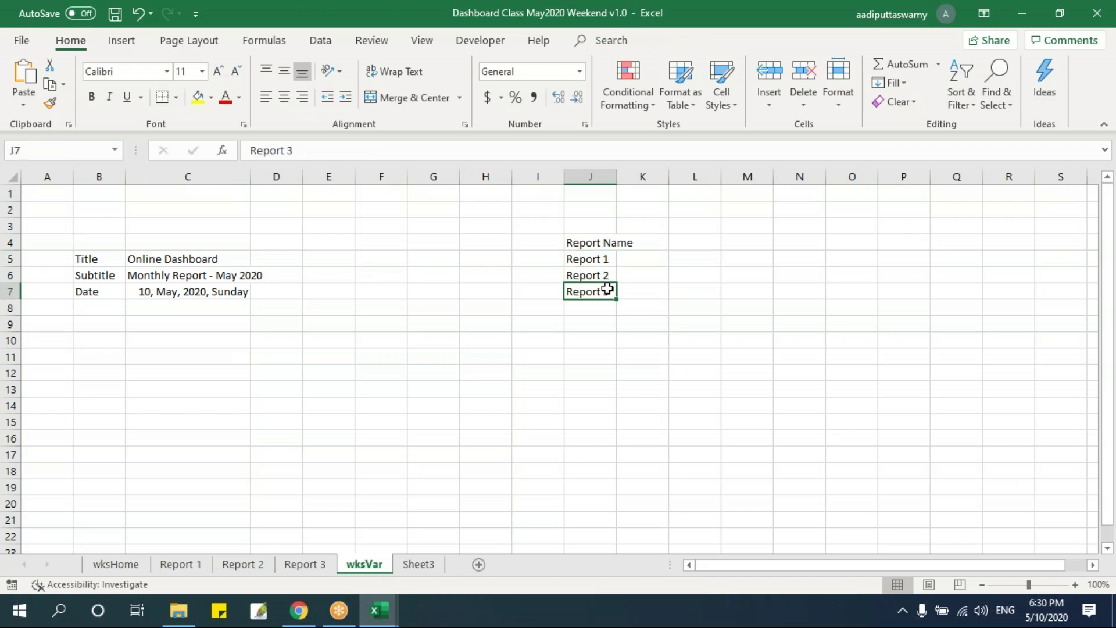
{"action": "left_click", "coordinate": [241, 565]}
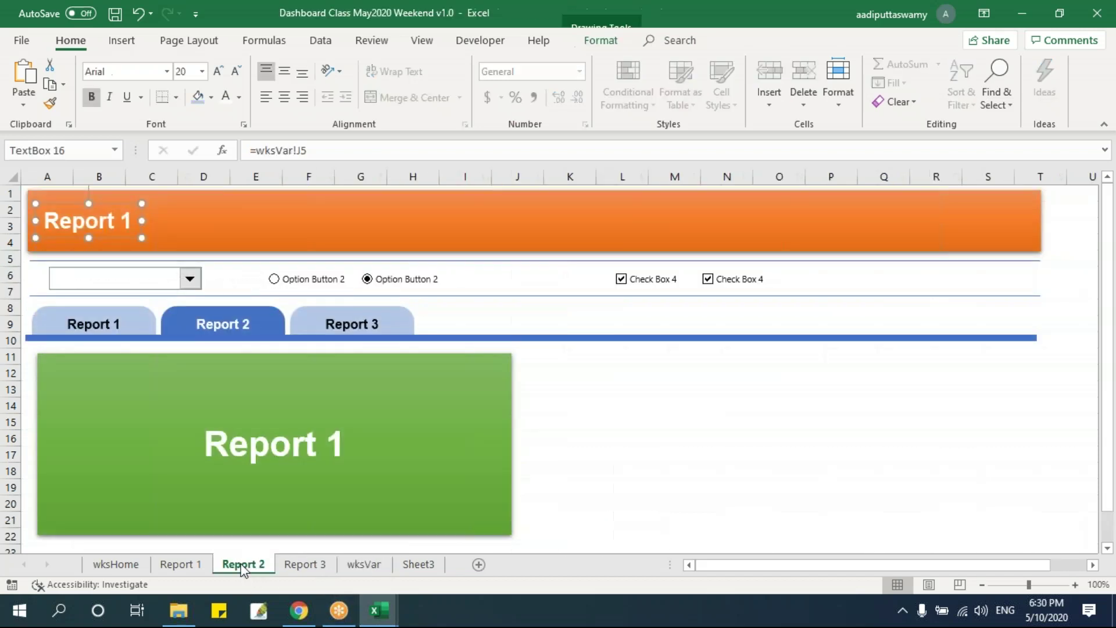
Try linking the Report 2 sheet's header text box to =wksVar!J6, and undo the link change.
{"action": "left_click", "coordinate": [323, 152]}
{"action": "key", "text": "BackSpace"}
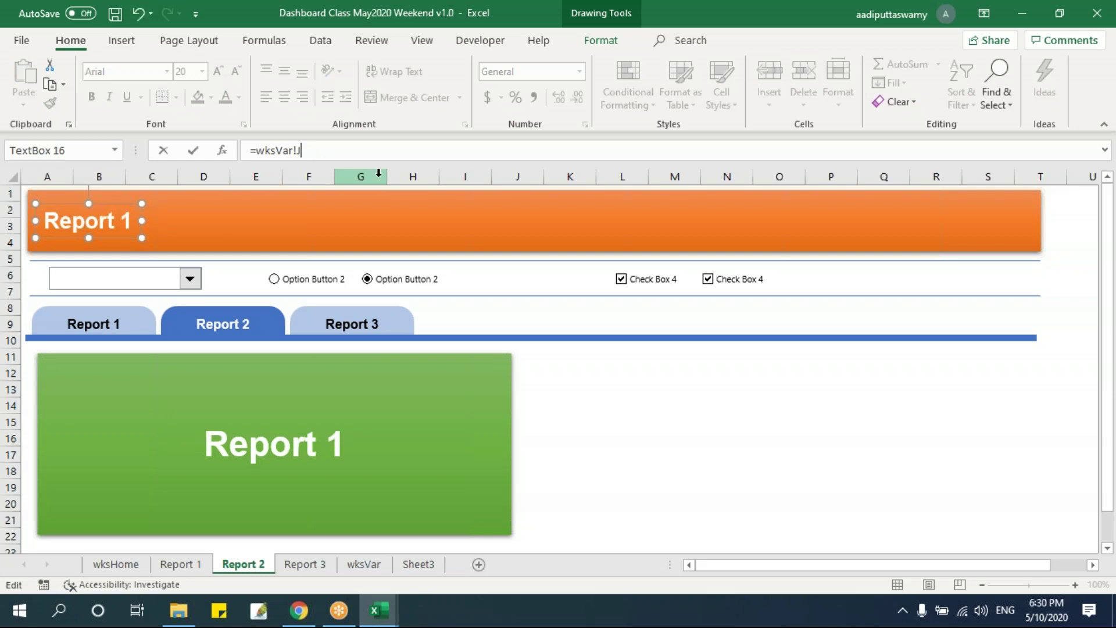
{"action": "type", "text": "6"}
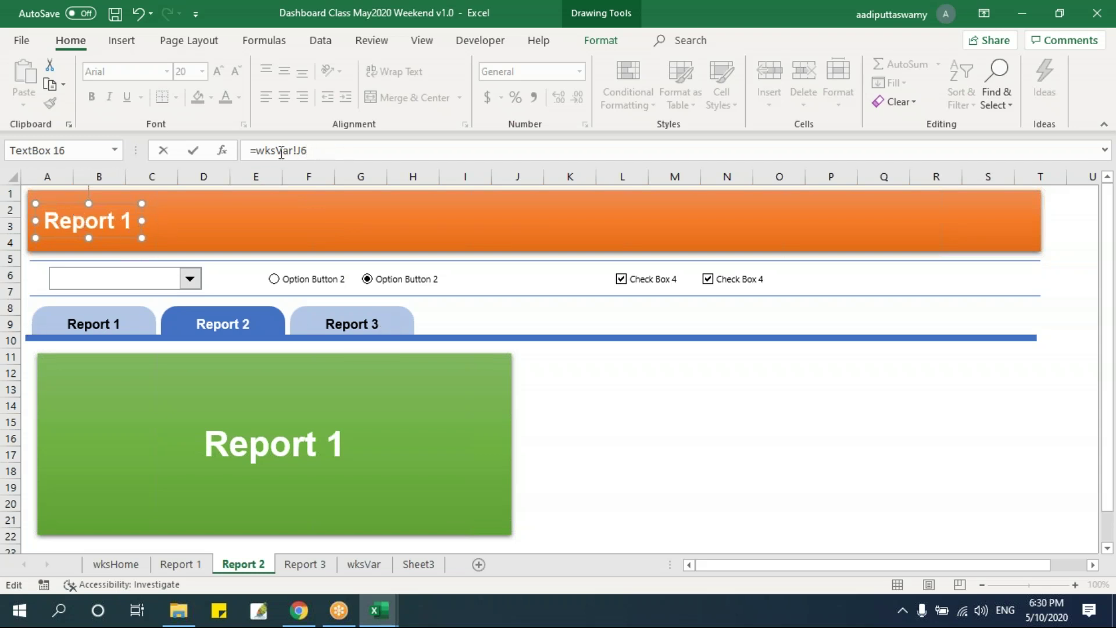
{"action": "key", "text": "Return"}
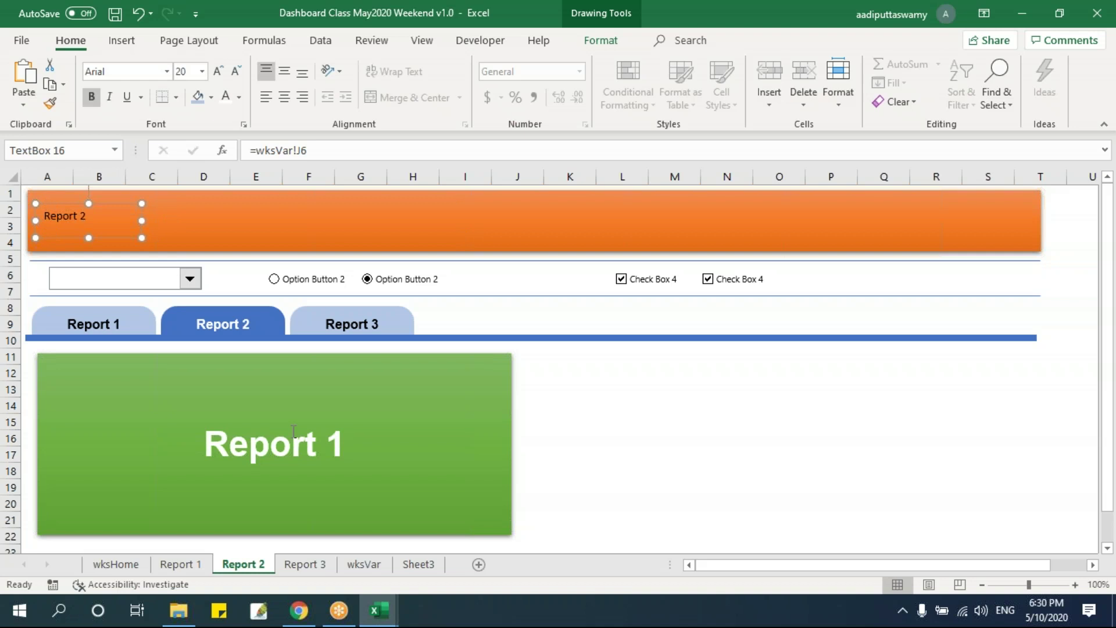
{"action": "key", "text": "ctrl+z"}
{"action": "left_click", "coordinate": [618, 435]}
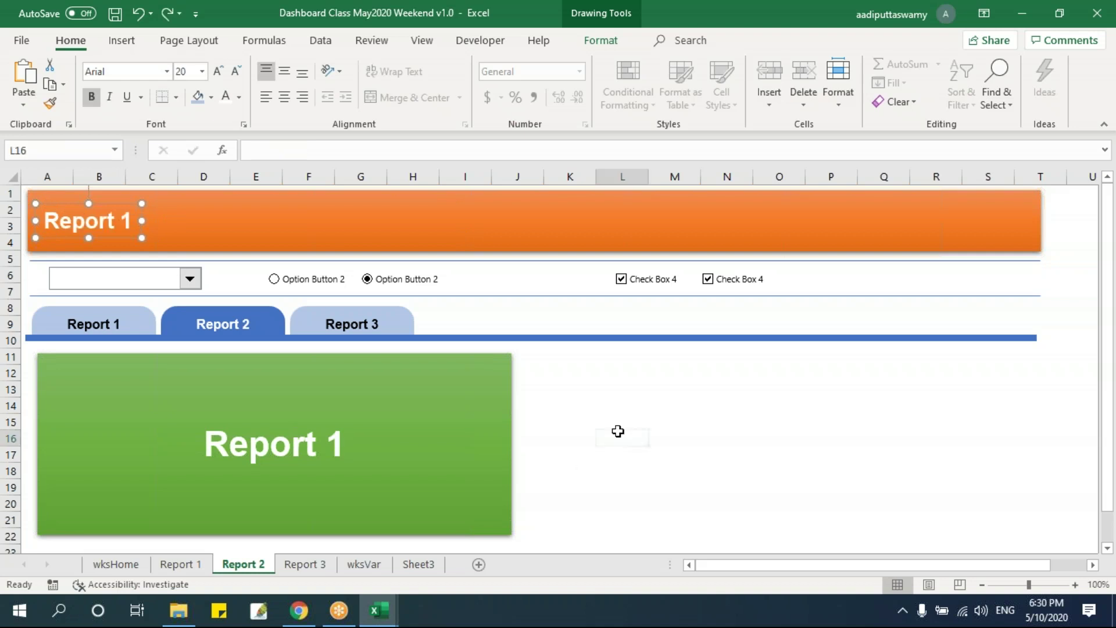
Link the header text box on the Report 2 sheet to =wksVar!J6.
{"action": "left_click", "coordinate": [107, 215]}
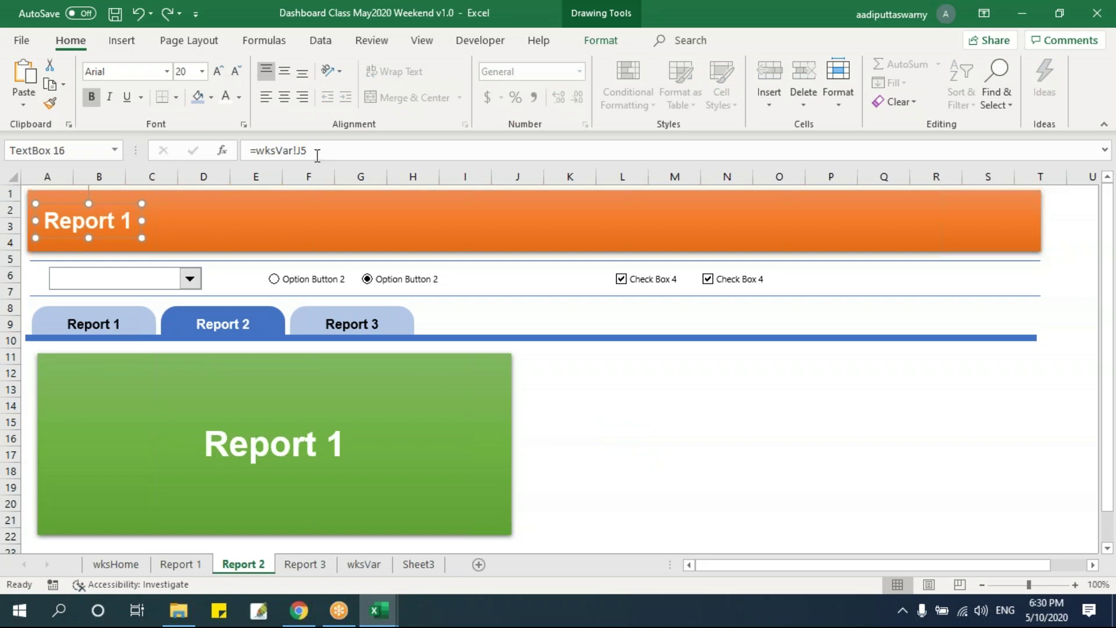
{"action": "left_click", "coordinate": [344, 149]}
{"action": "key", "text": "BackSpace"}
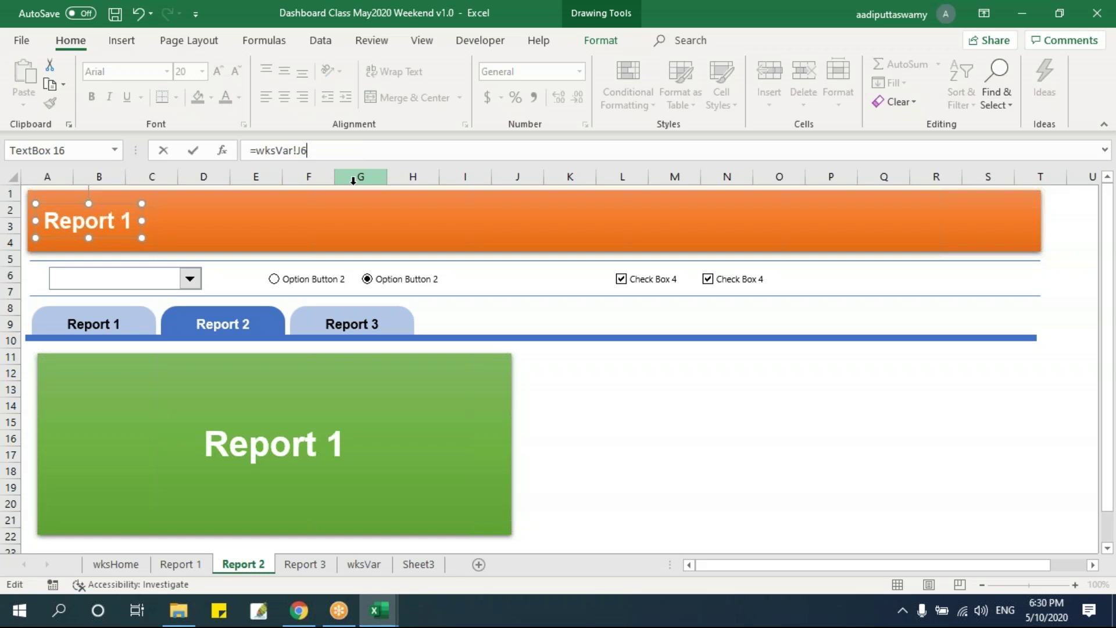
{"action": "key", "text": "Return"}
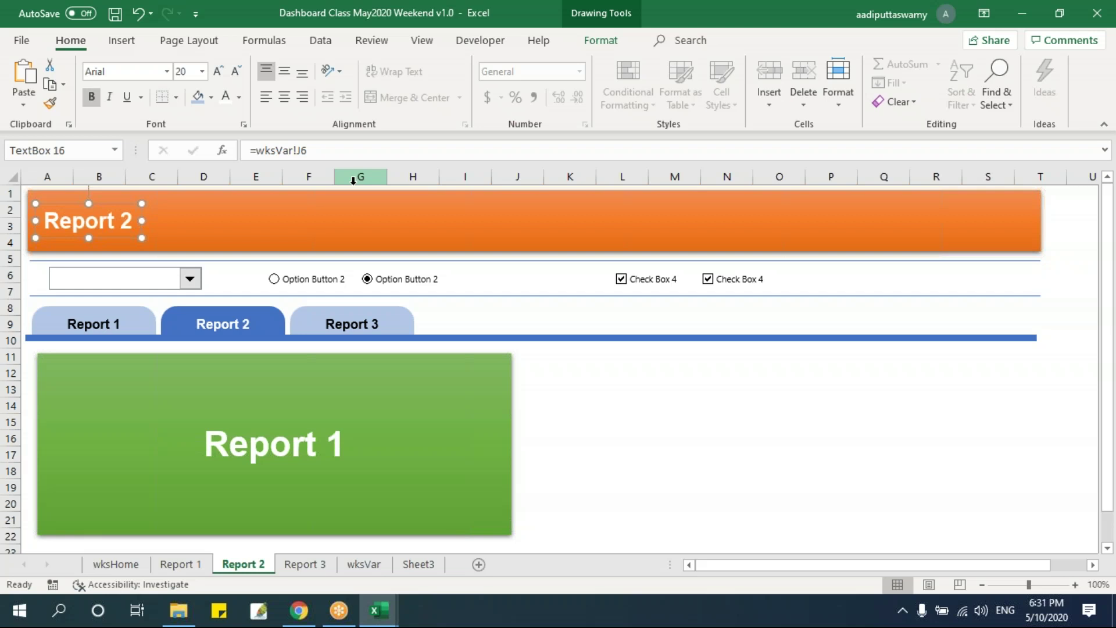
{"action": "left_click", "coordinate": [568, 405]}
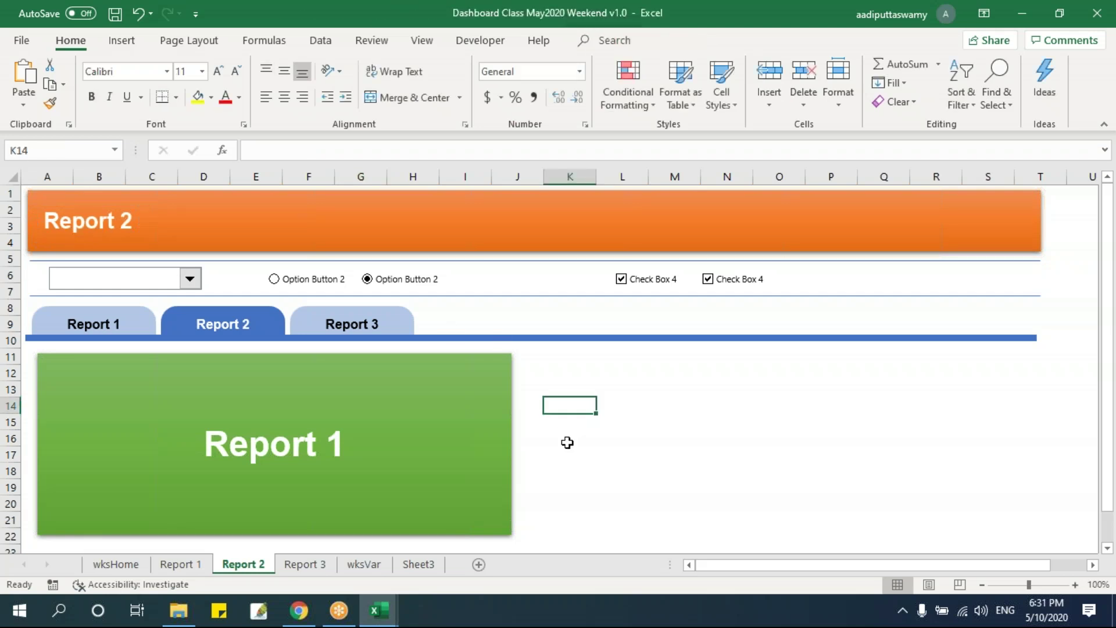
Change the green rectangle's text on the Report 2 sheet to "Report 2".
{"action": "left_click", "coordinate": [331, 440]}
{"action": "double_click", "coordinate": [335, 442]}
{"action": "type", "text": "2"}
{"action": "left_click", "coordinate": [628, 468]}
{"action": "left_click", "coordinate": [471, 412]}
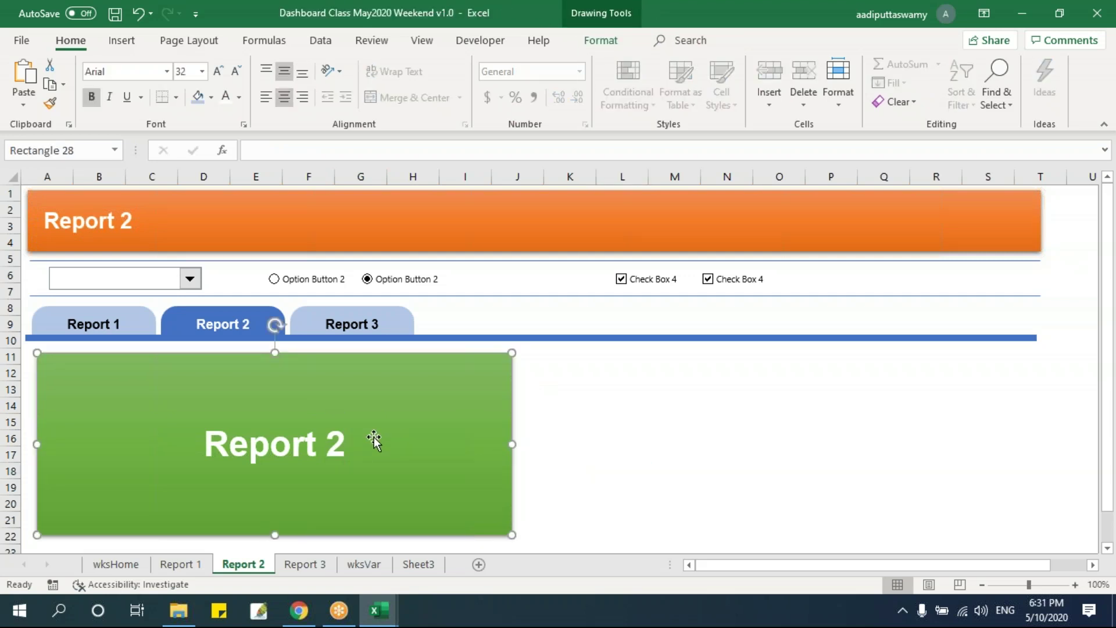
Change the green rectangle's text on the Report 3 sheet to "Report 3".
{"action": "left_click", "coordinate": [317, 566]}
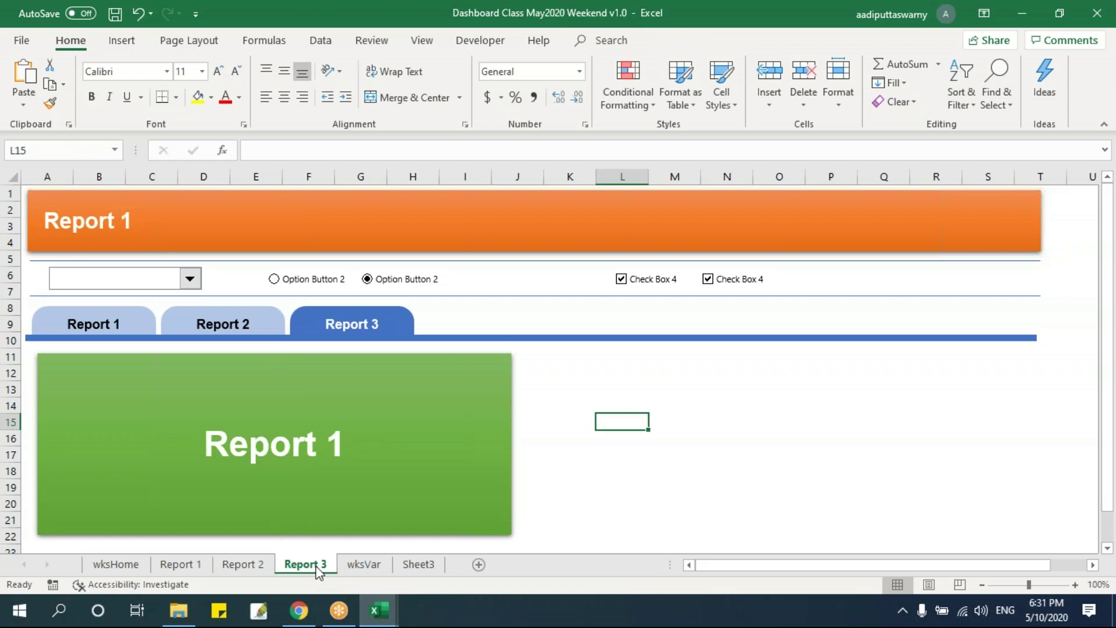
{"action": "double_click", "coordinate": [337, 443]}
{"action": "type", "text": "3"}
{"action": "left_click", "coordinate": [622, 469]}
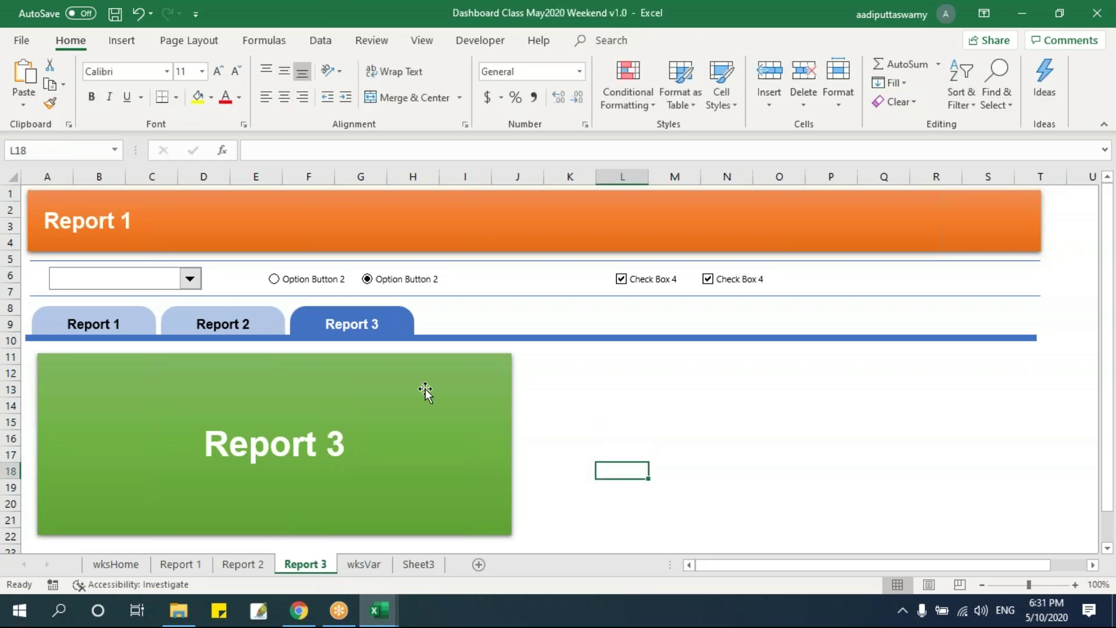
Link the header text box on the Report 3 sheet to =wksVar!J7, keeping its large bold white text formatting.
{"action": "left_click", "coordinate": [124, 221]}
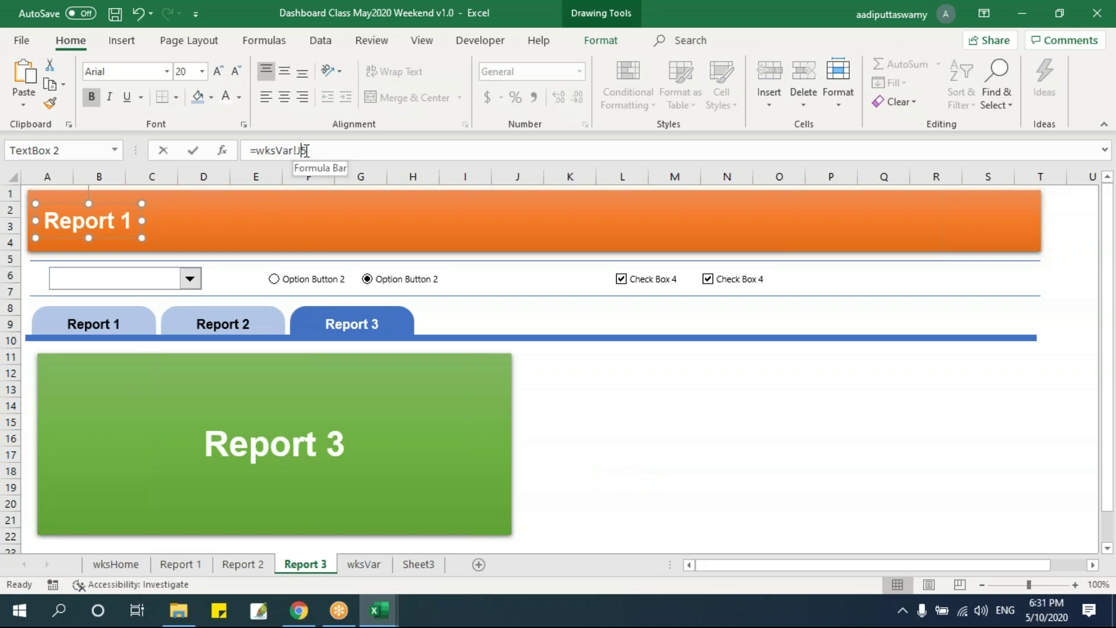
{"action": "left_click", "coordinate": [355, 150]}
{"action": "type", "text": "7"}
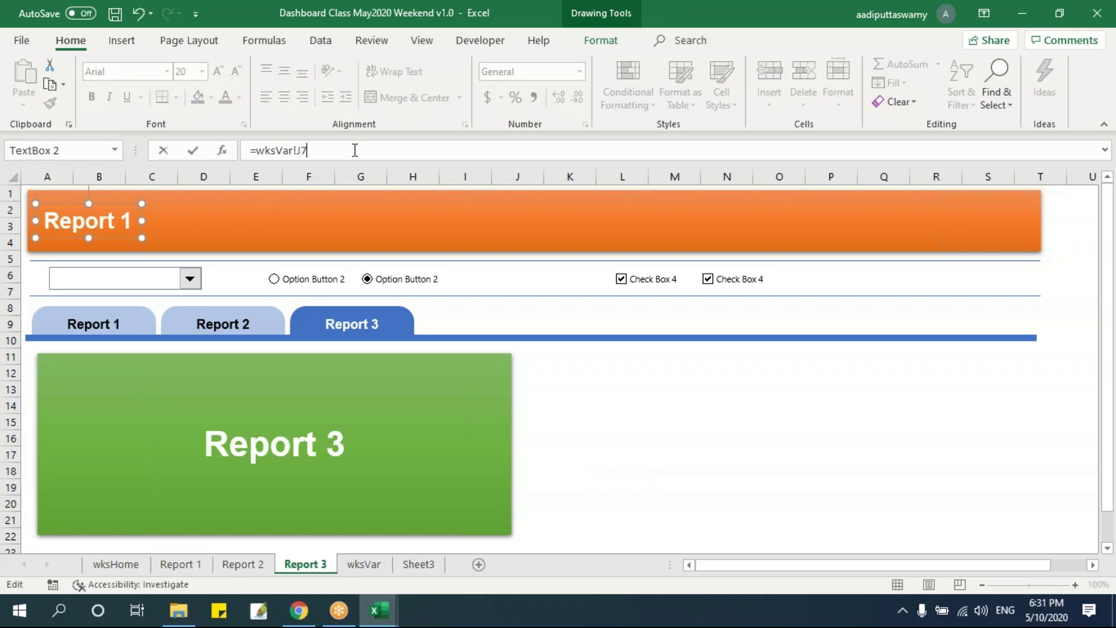
{"action": "key", "text": "Return"}
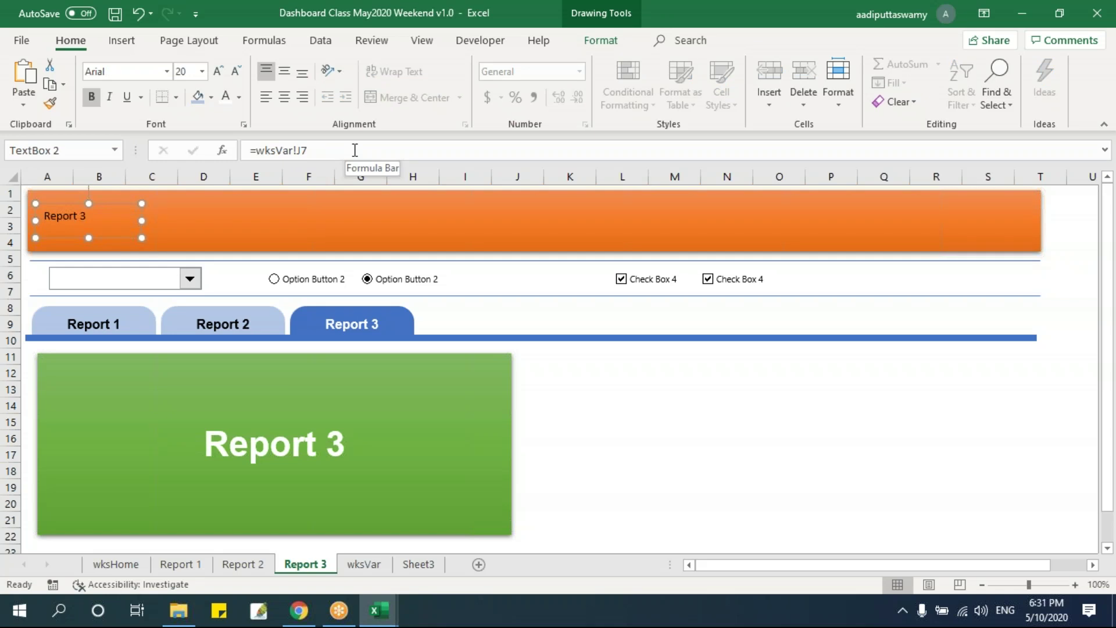
{"action": "left_click", "coordinate": [606, 456]}
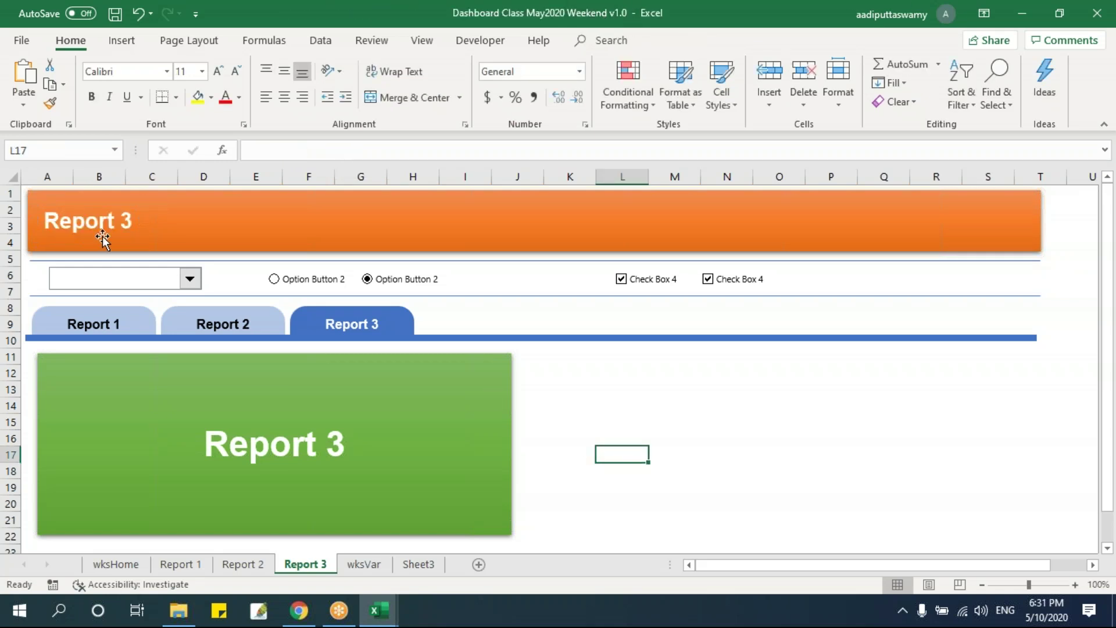
Check the updated titles by moving through Report 1, Report 2 and Report 3 with the navigation tab shapes.
{"action": "left_click", "coordinate": [120, 329]}
{"action": "left_click", "coordinate": [221, 326]}
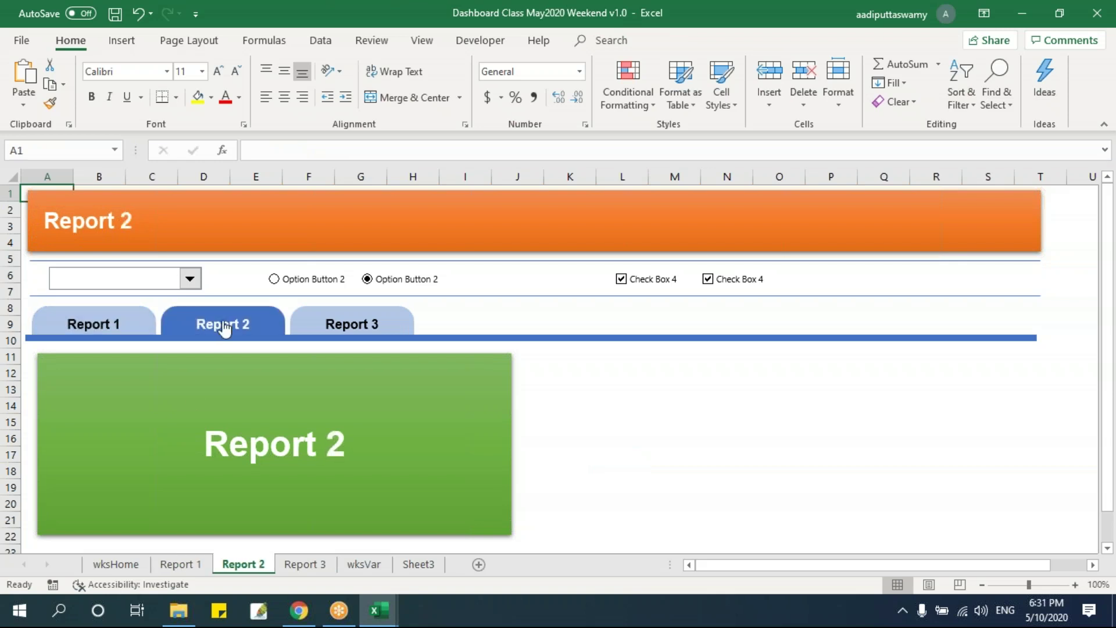
{"action": "left_click", "coordinate": [312, 328]}
Hide the row and column headings on the Report 3 sheet.
{"action": "left_click", "coordinate": [708, 433]}
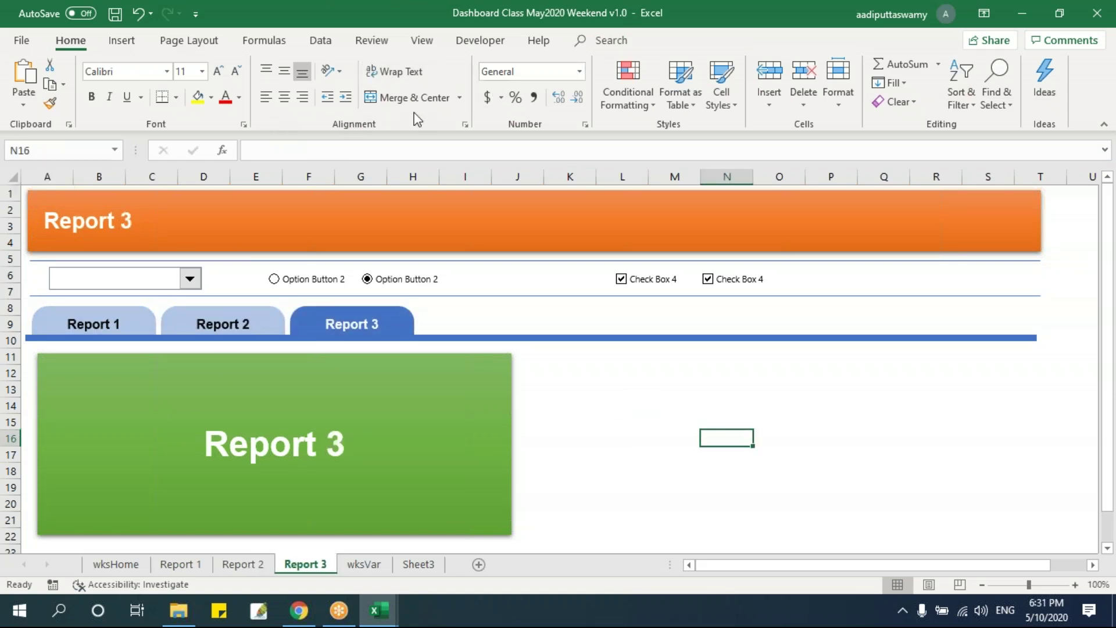
{"action": "left_click", "coordinate": [428, 42]}
{"action": "left_click", "coordinate": [273, 99]}
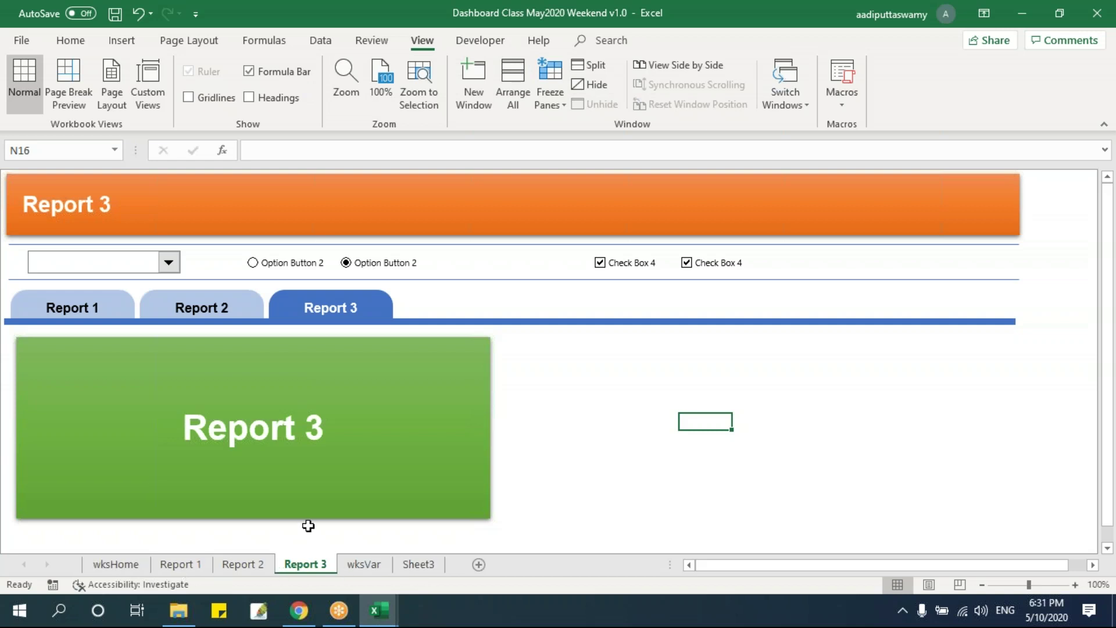
Hide the sheet tabs through the advanced display options for the Dashboard Class May2020 Weekend v1.0 workbook.
{"action": "left_click", "coordinate": [22, 40]}
{"action": "left_click", "coordinate": [61, 560]}
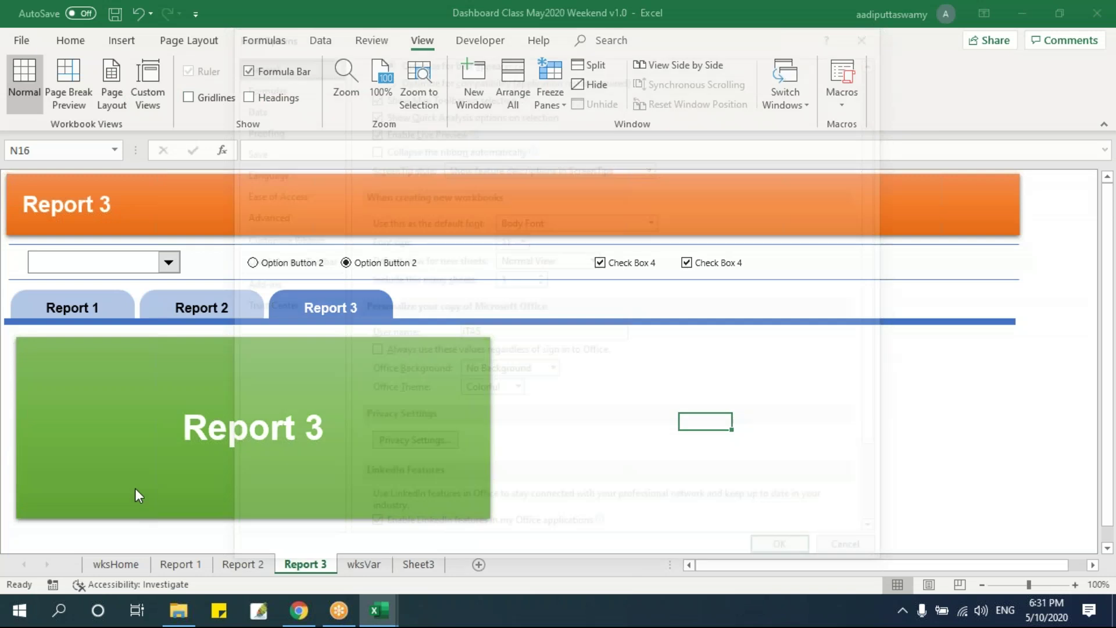
{"action": "left_click", "coordinate": [288, 220]}
{"action": "scroll", "coordinate": [575, 331], "scroll_direction": "down", "scroll_amount": 10}
{"action": "scroll", "coordinate": [457, 401], "scroll_direction": "down", "scroll_amount": 3}
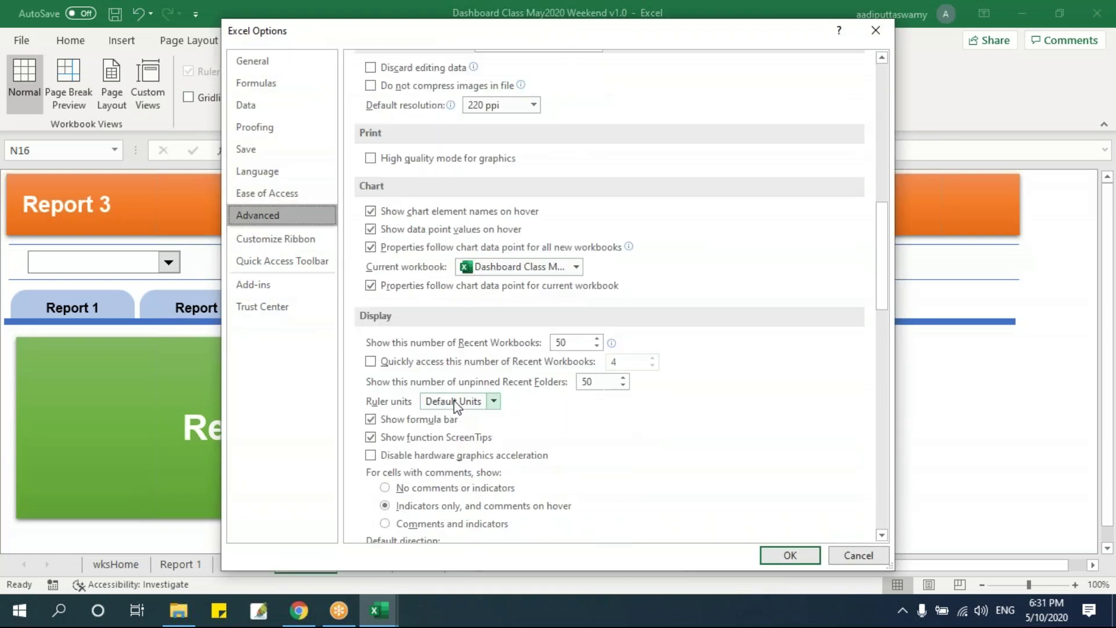
{"action": "scroll", "coordinate": [458, 407], "scroll_direction": "down", "scroll_amount": 2}
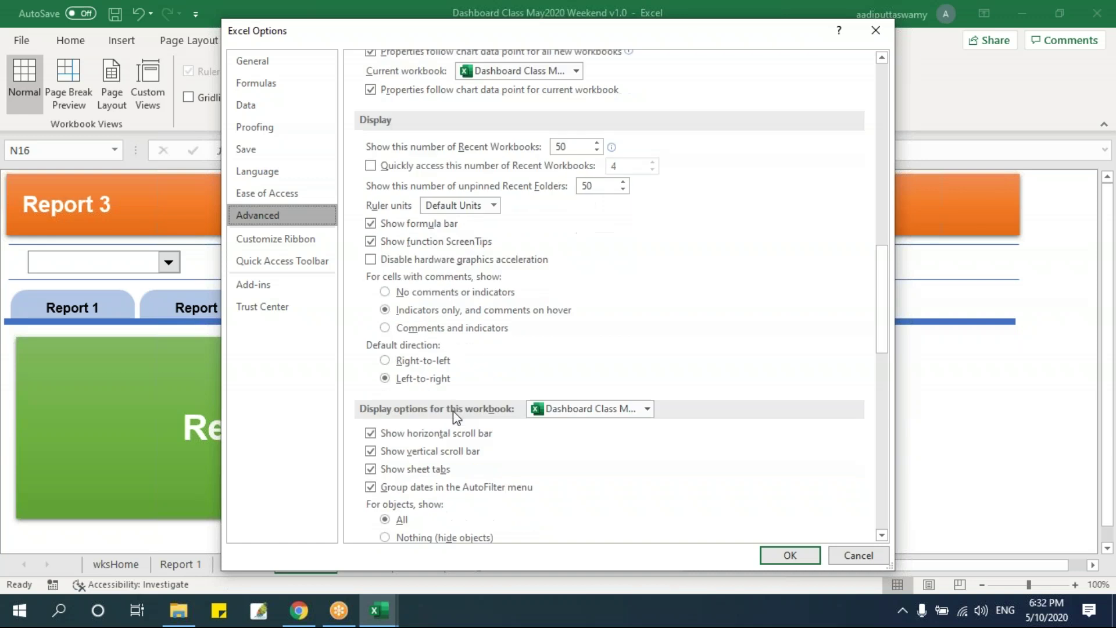
{"action": "left_click", "coordinate": [383, 475]}
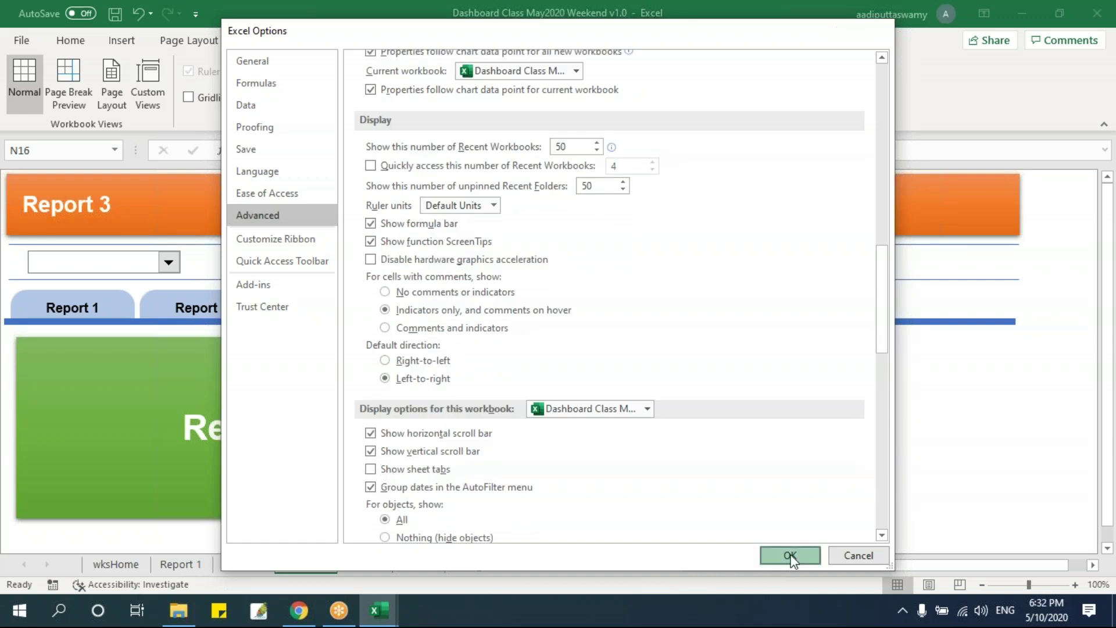
{"action": "left_click", "coordinate": [790, 556]}
{"action": "left_click", "coordinate": [779, 501]}
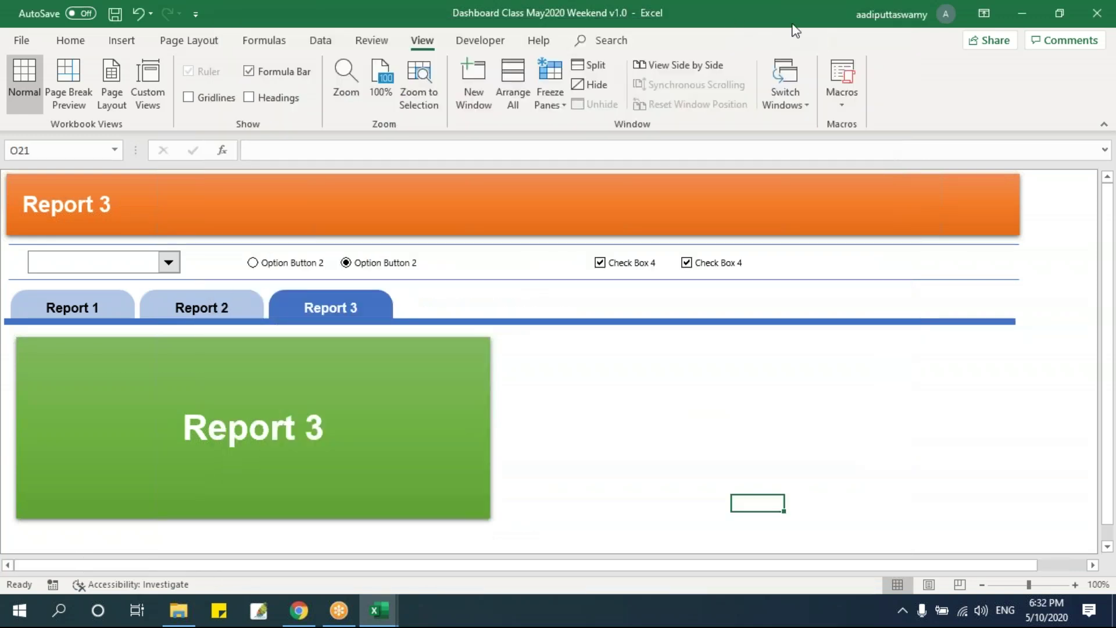
{"action": "left_click", "coordinate": [819, 242]}
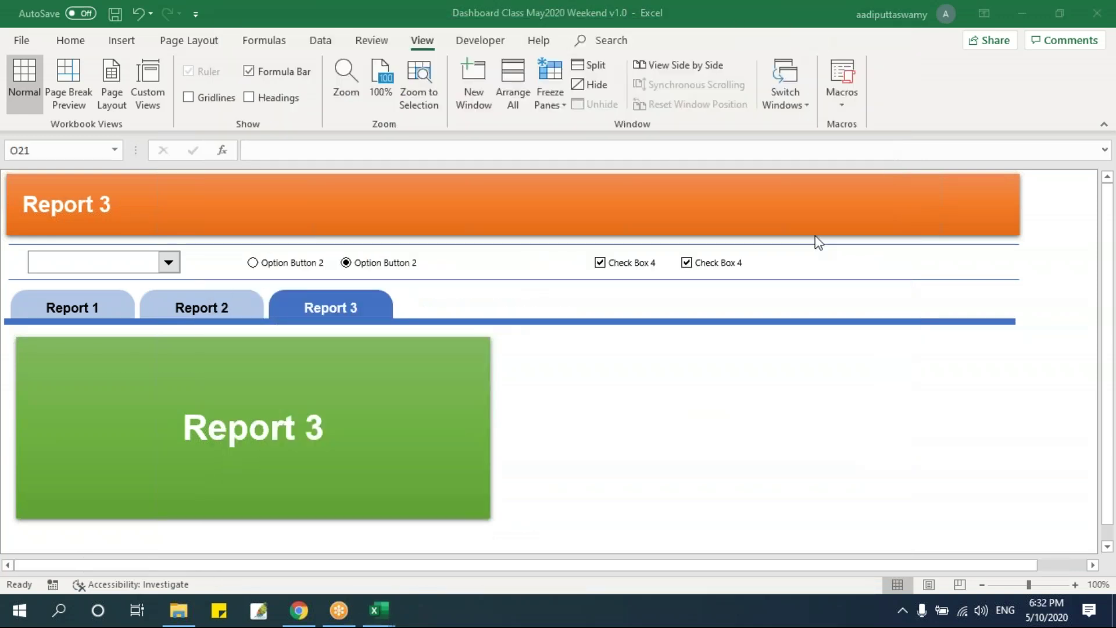
Preview the Report 1 page with the ribbon auto-hidden and restore the ribbon tabs and commands.
{"action": "left_click", "coordinate": [986, 14]}
{"action": "left_click", "coordinate": [991, 53]}
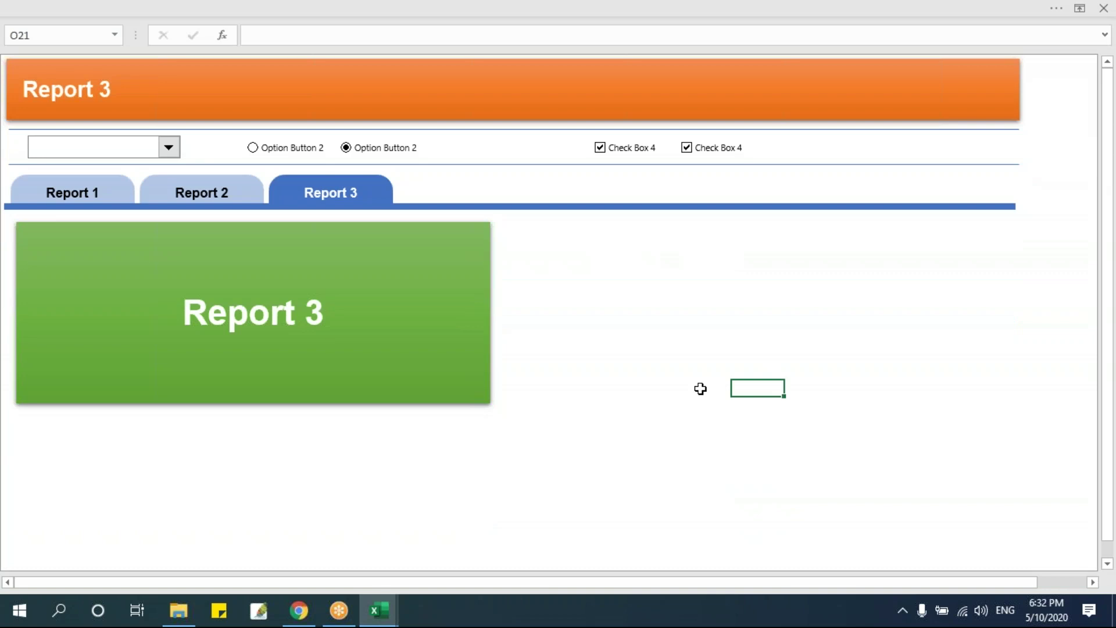
{"action": "left_click", "coordinate": [97, 194]}
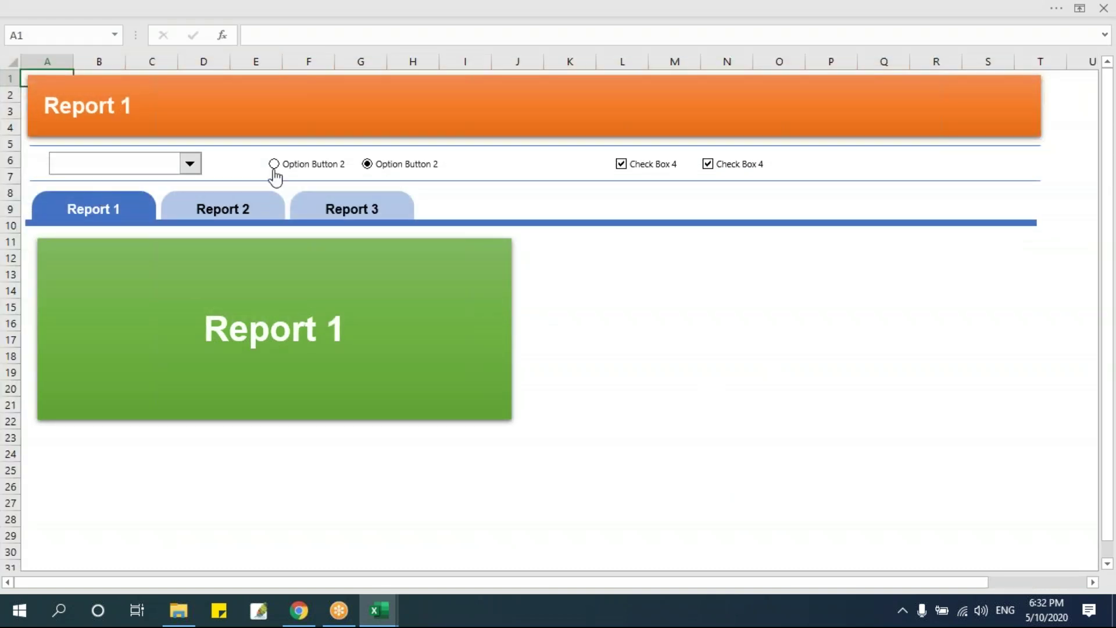
{"action": "left_click", "coordinate": [1086, 9]}
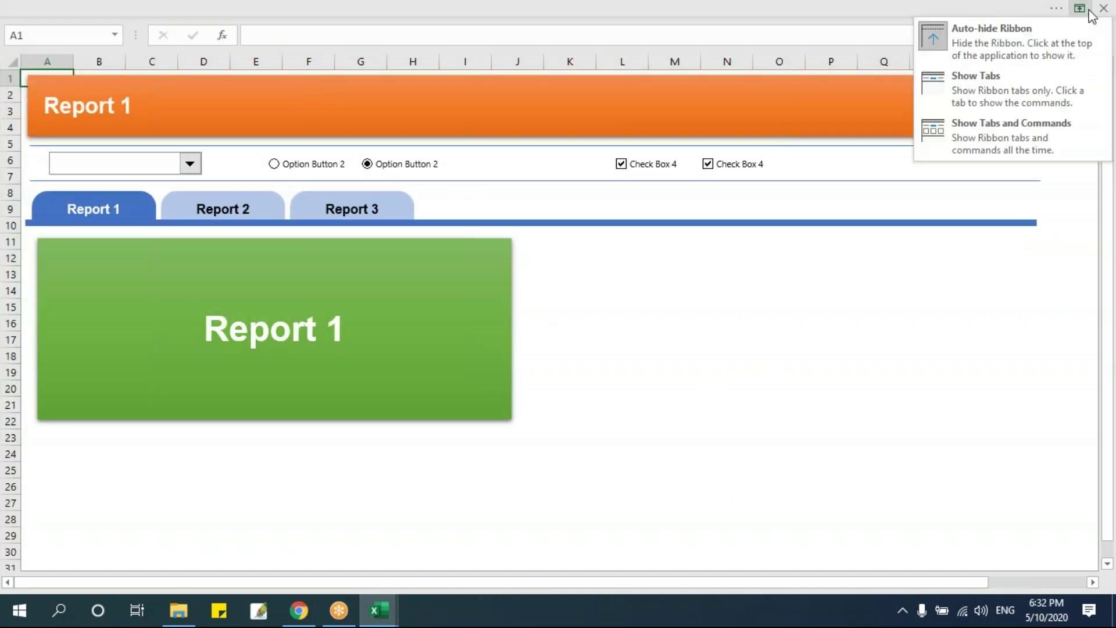
{"action": "left_click", "coordinate": [1012, 133]}
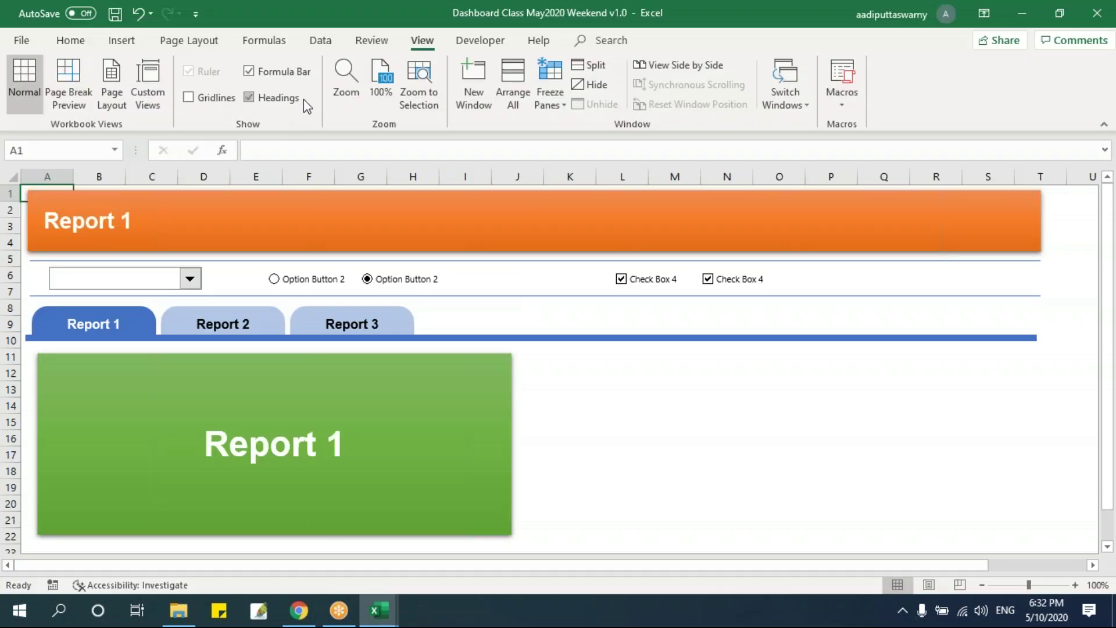
Hide the row and column headings on the Report 1 and Report 2 sheets and return to Report 1.
{"action": "left_click", "coordinate": [248, 97]}
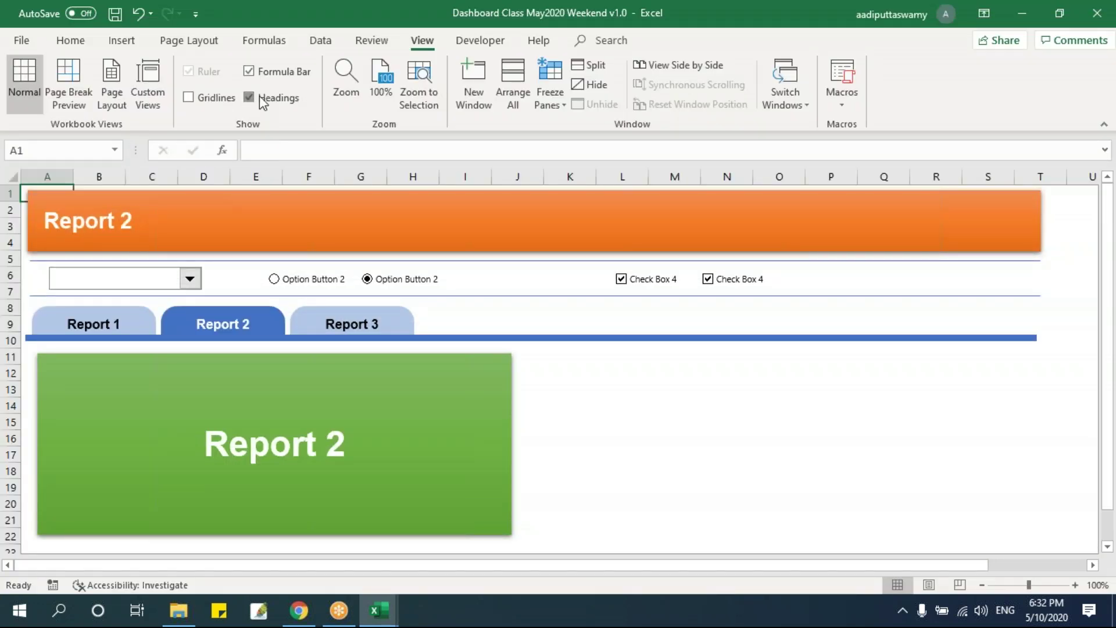
{"action": "left_click", "coordinate": [260, 99]}
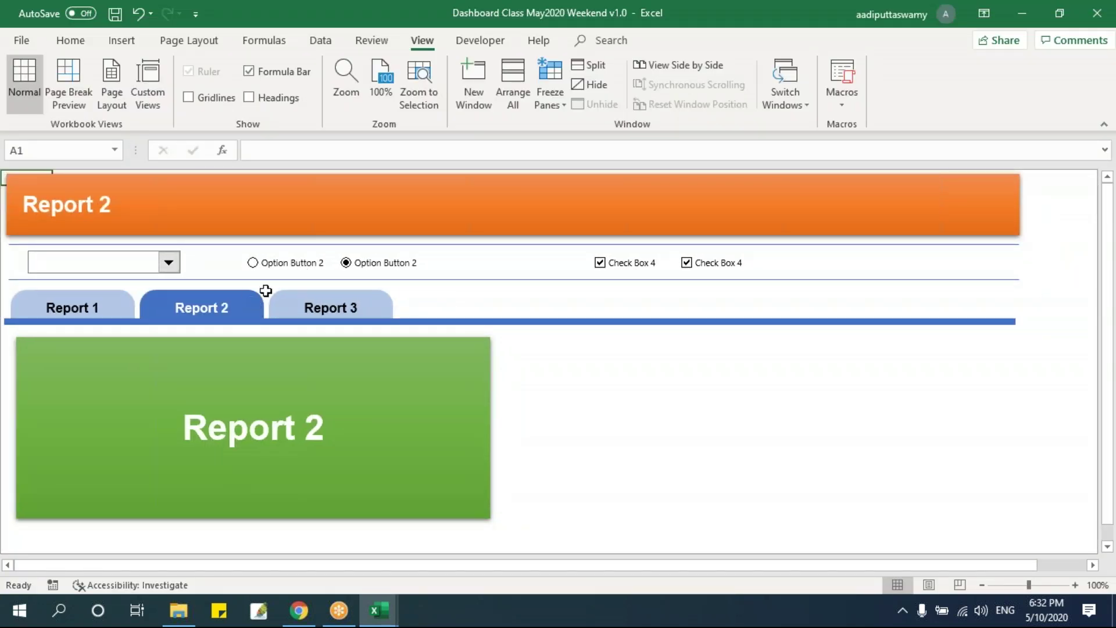
{"action": "left_click", "coordinate": [123, 304]}
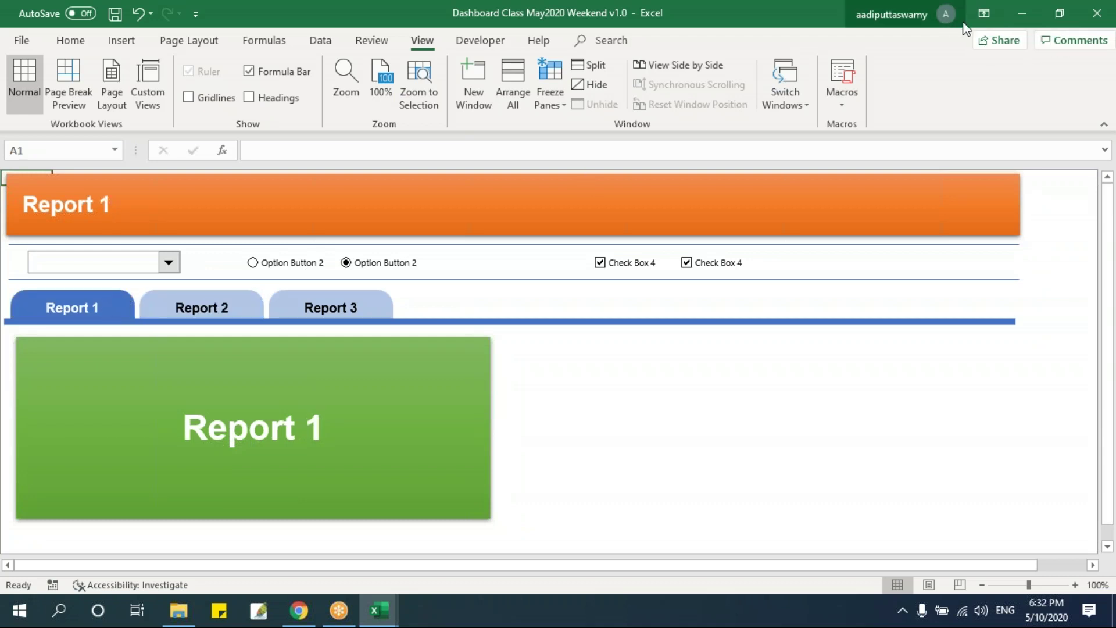
Test the Report 1, Report 2 and Report 3 navigation shapes with the ribbon auto-hidden, ending on Report 1 with the full ribbon restored.
{"action": "left_click", "coordinate": [984, 13]}
{"action": "left_click", "coordinate": [983, 52]}
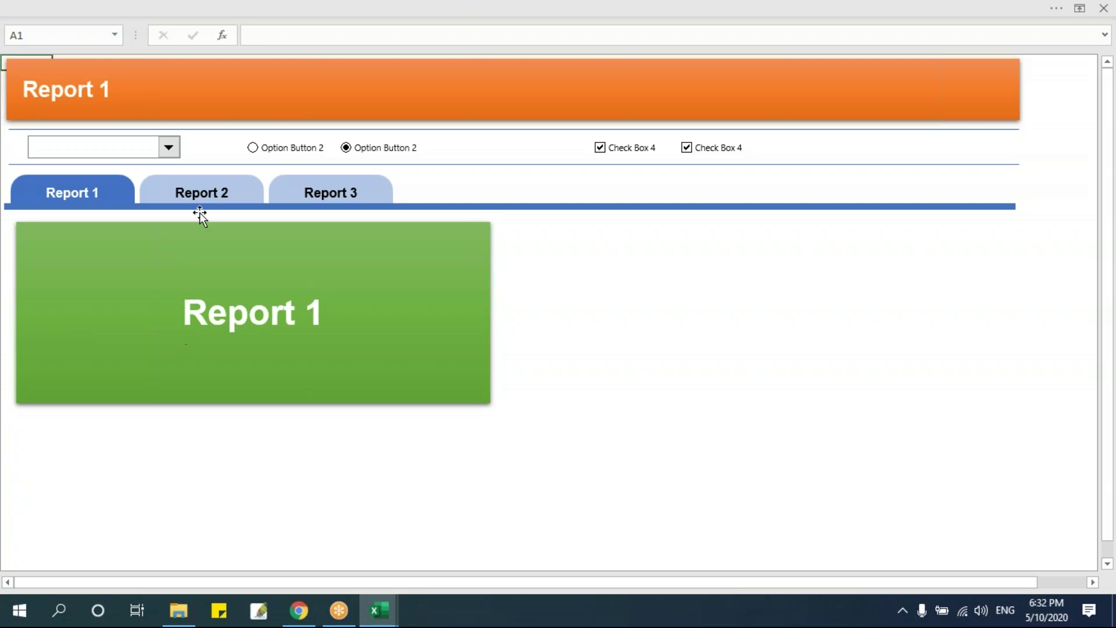
{"action": "left_click", "coordinate": [211, 200]}
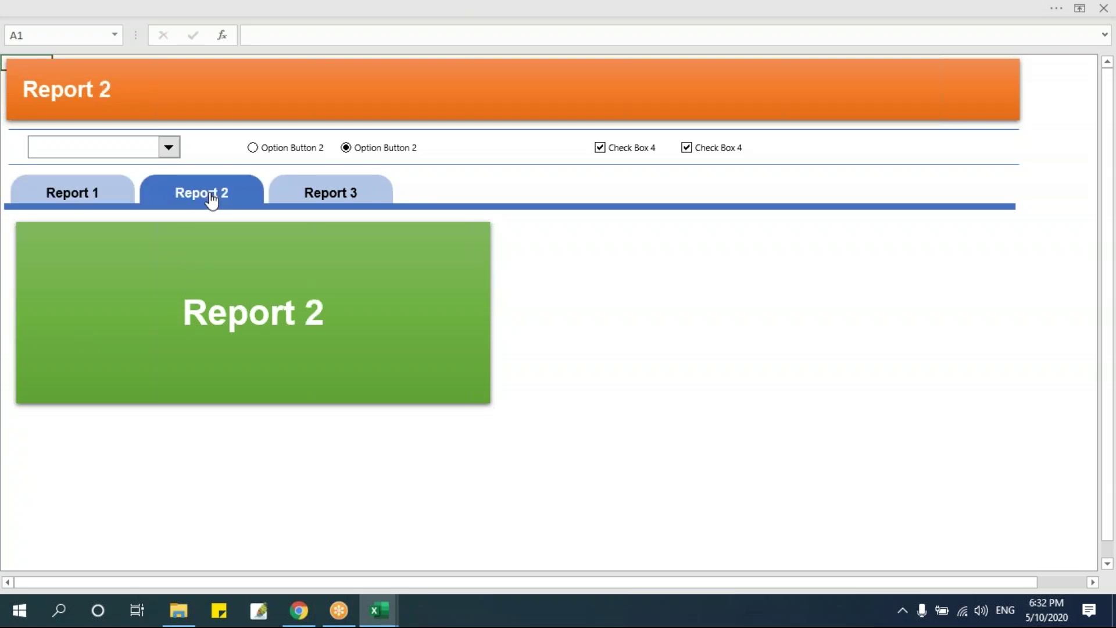
{"action": "left_click", "coordinate": [315, 199]}
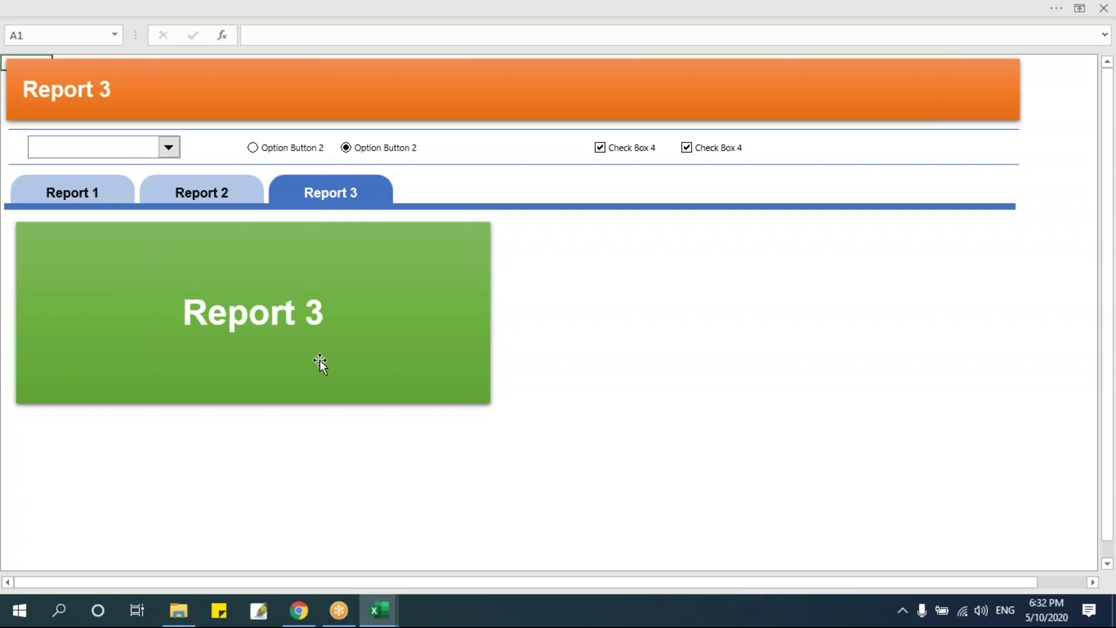
{"action": "left_click", "coordinate": [101, 201]}
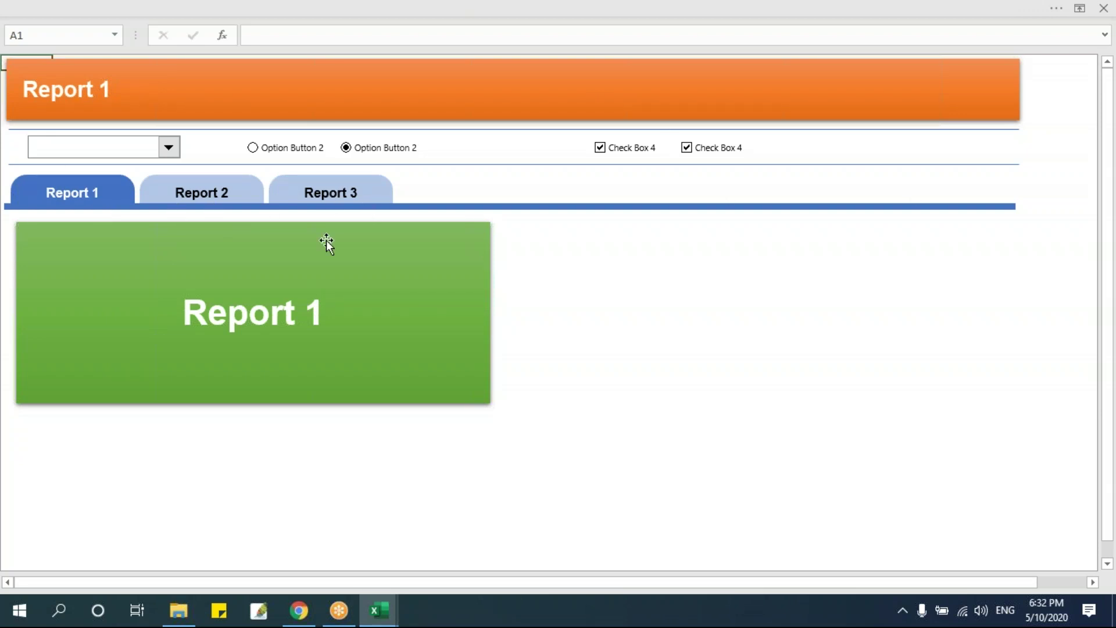
{"action": "left_click", "coordinate": [229, 197]}
{"action": "left_click", "coordinate": [326, 199]}
{"action": "left_click", "coordinate": [231, 201]}
{"action": "left_click", "coordinate": [110, 204]}
{"action": "left_click", "coordinate": [619, 274]}
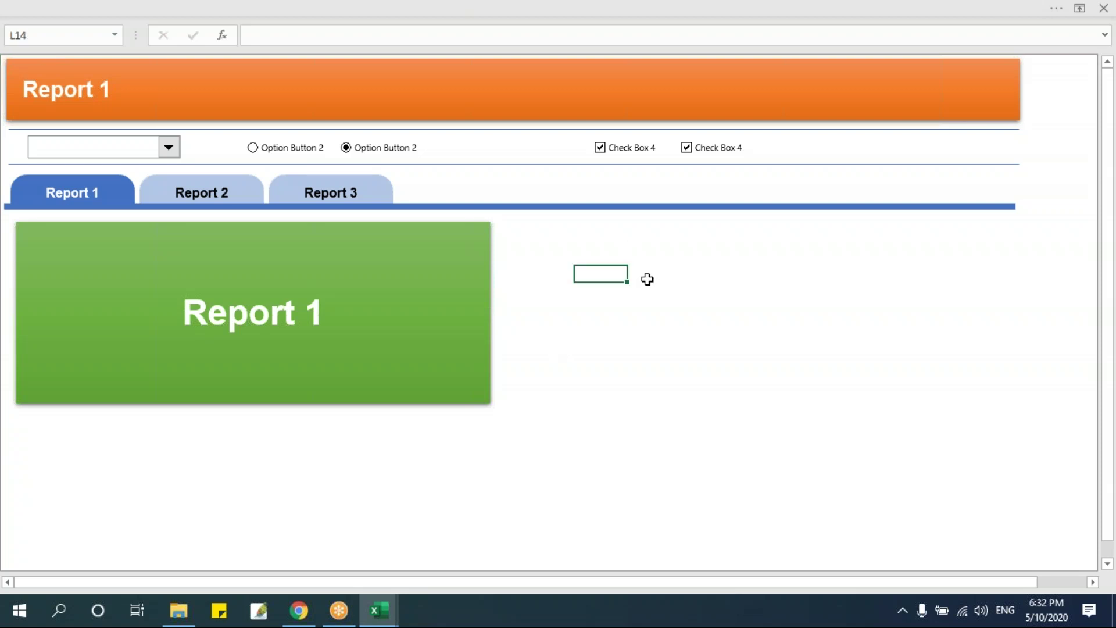
{"action": "left_click", "coordinate": [1079, 8]}
{"action": "left_click", "coordinate": [936, 138]}
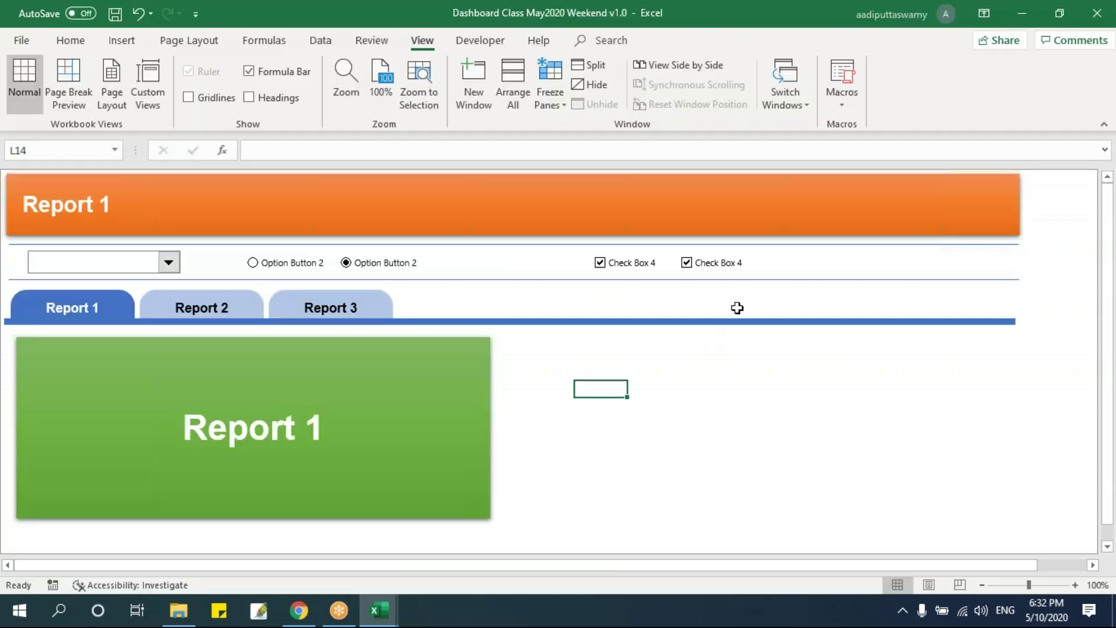
{"action": "left_click", "coordinate": [707, 423]}
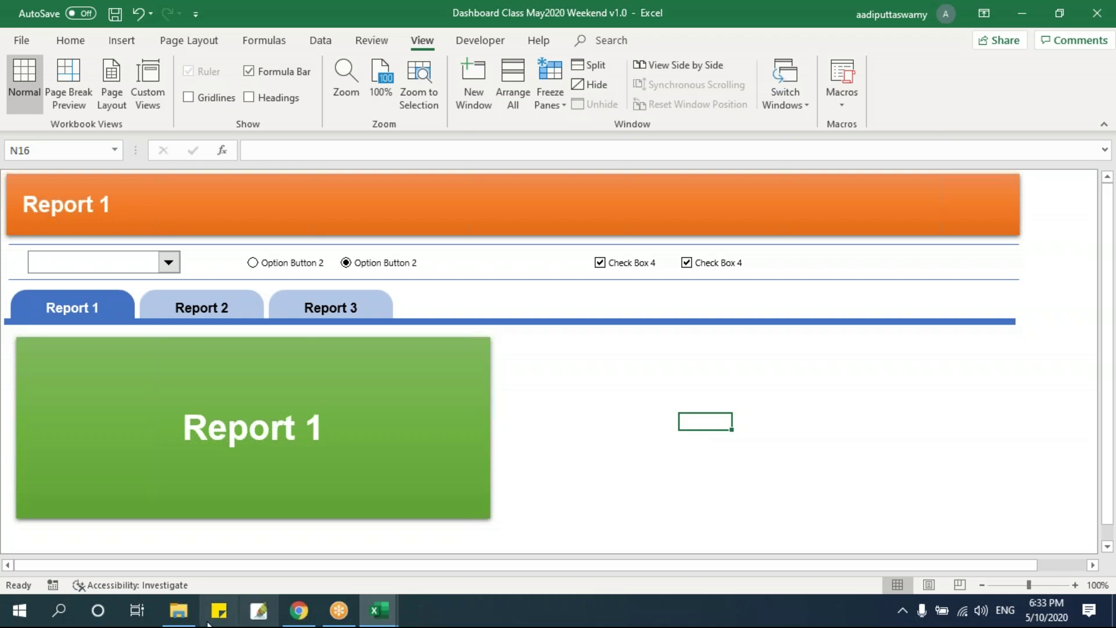
Switch to File Explorer, open the Staff Appraisal Form v1.0 workbook and show its wksEmpInfo sheet.
{"action": "mouse_move", "coordinate": [182, 616]}
{"action": "left_click", "coordinate": [187, 578]}
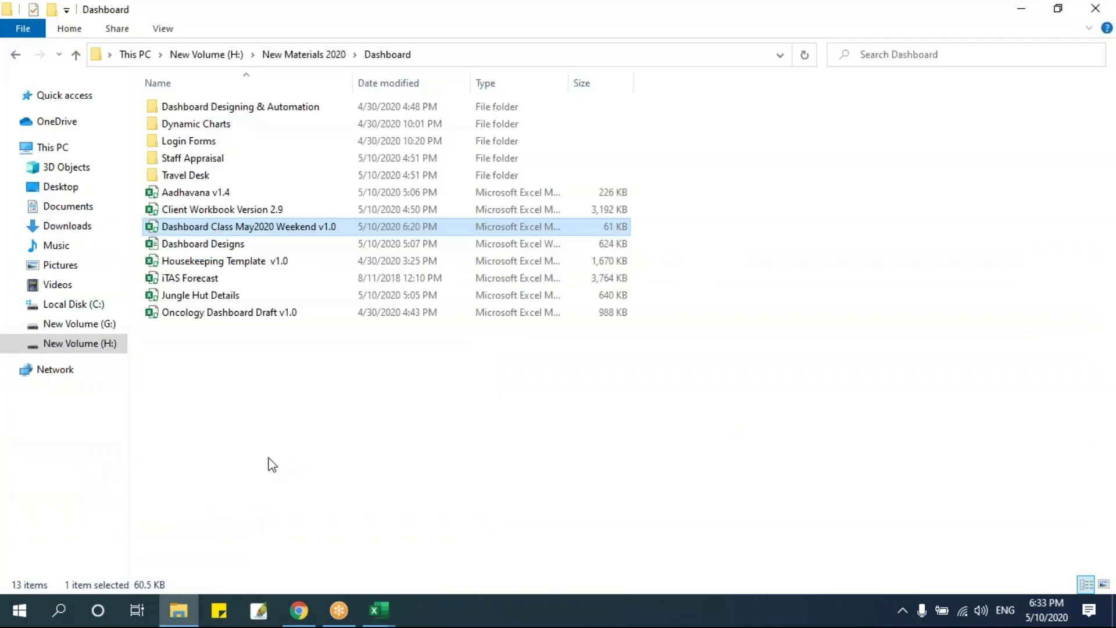
{"action": "double_click", "coordinate": [224, 128]}
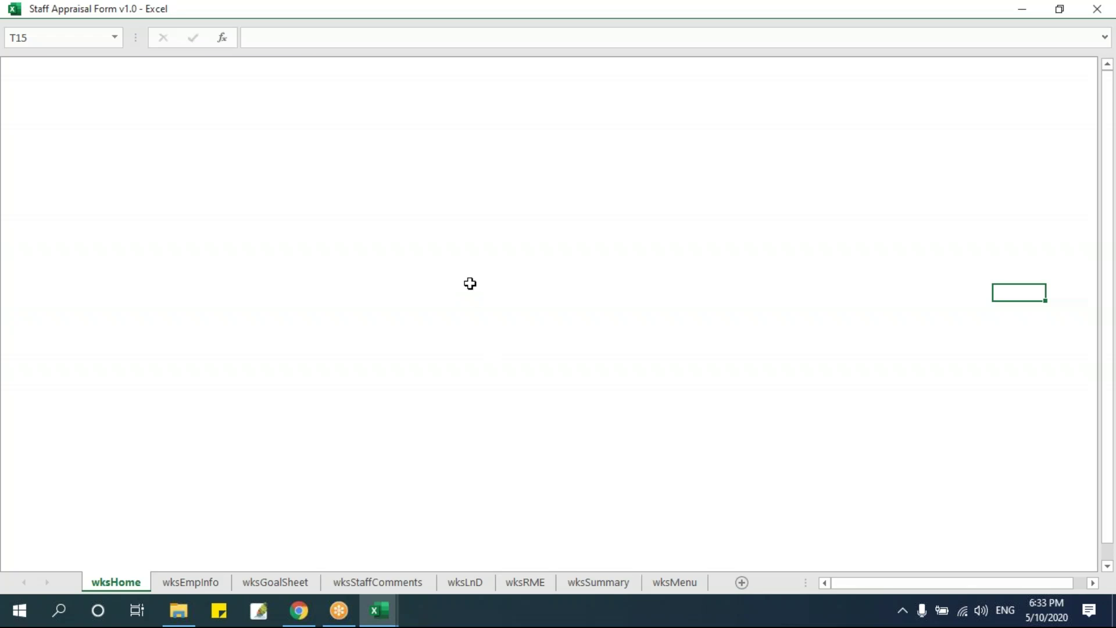
{"action": "left_click", "coordinate": [211, 586]}
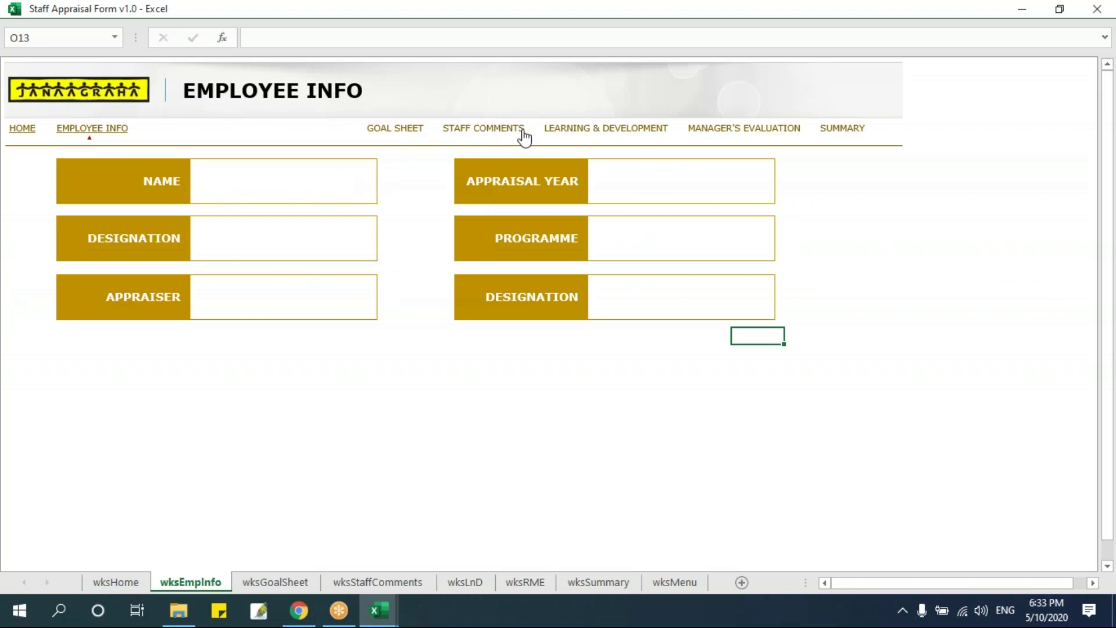
Examine the form's navigation links across Goal Sheet, Staff Comments, Learning & Development, Manager's Evaluation and Summary, dismissing any message.
{"action": "left_click", "coordinate": [412, 132]}
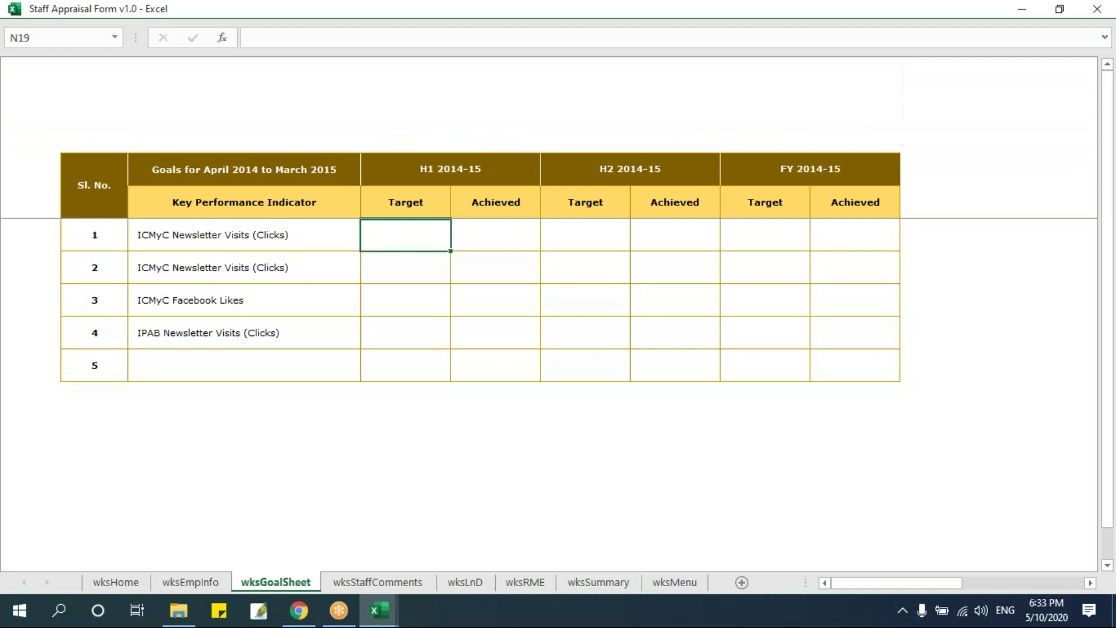
{"action": "left_click", "coordinate": [471, 133]}
{"action": "left_click", "coordinate": [605, 131]}
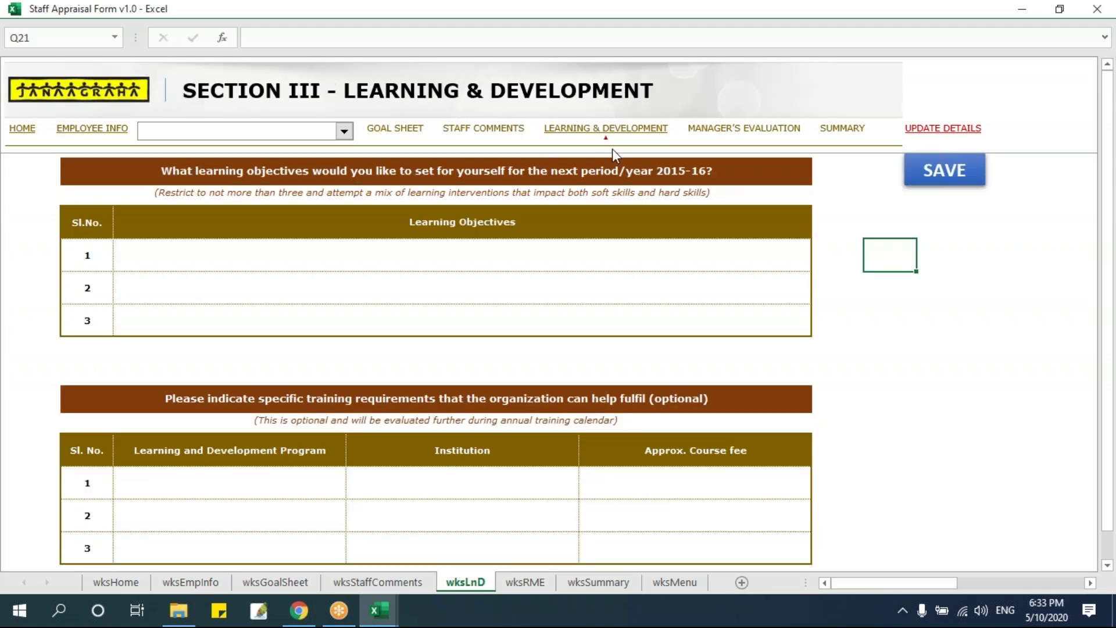
{"action": "left_click", "coordinate": [754, 131]}
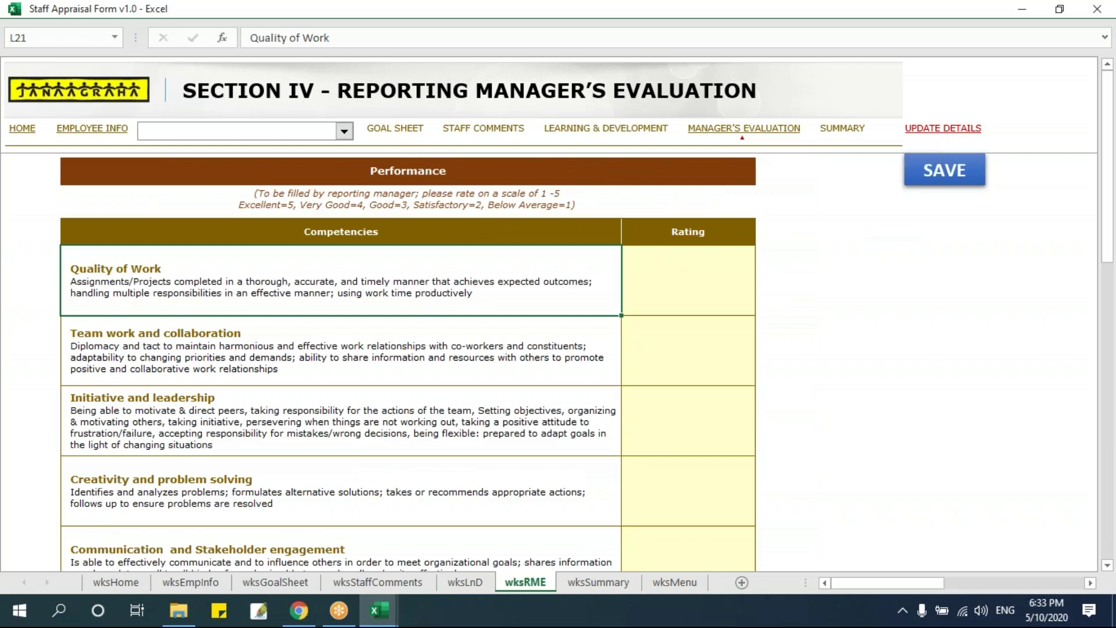
{"action": "left_click", "coordinate": [402, 134]}
{"action": "left_click", "coordinate": [613, 139]}
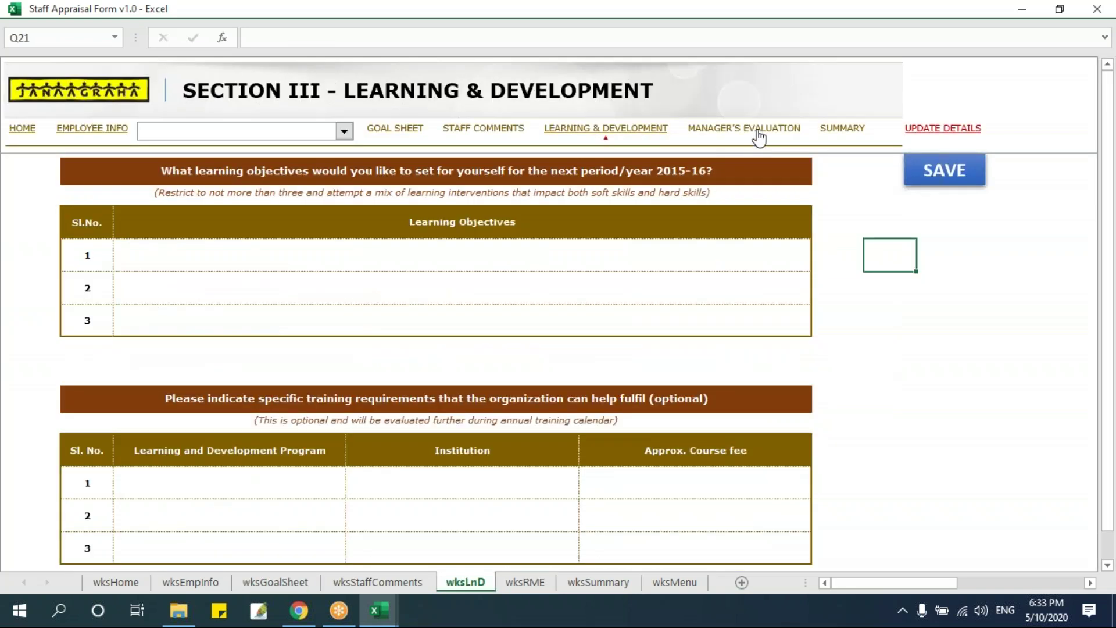
{"action": "left_click", "coordinate": [754, 133]}
{"action": "left_click", "coordinate": [837, 132]}
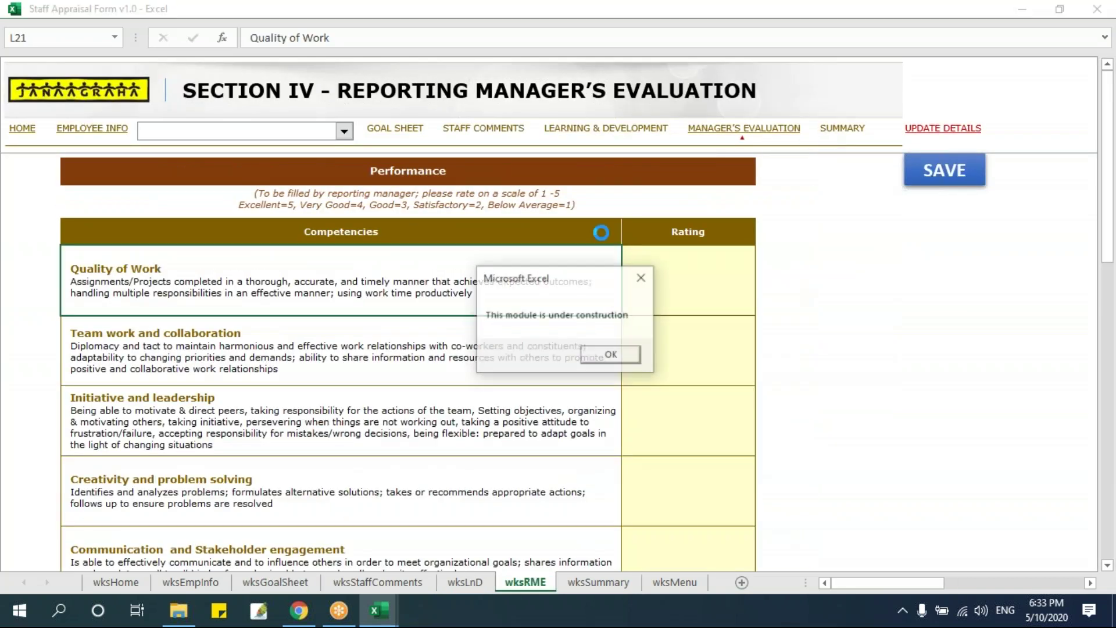
{"action": "left_click", "coordinate": [611, 354]}
{"action": "left_click", "coordinate": [629, 135]}
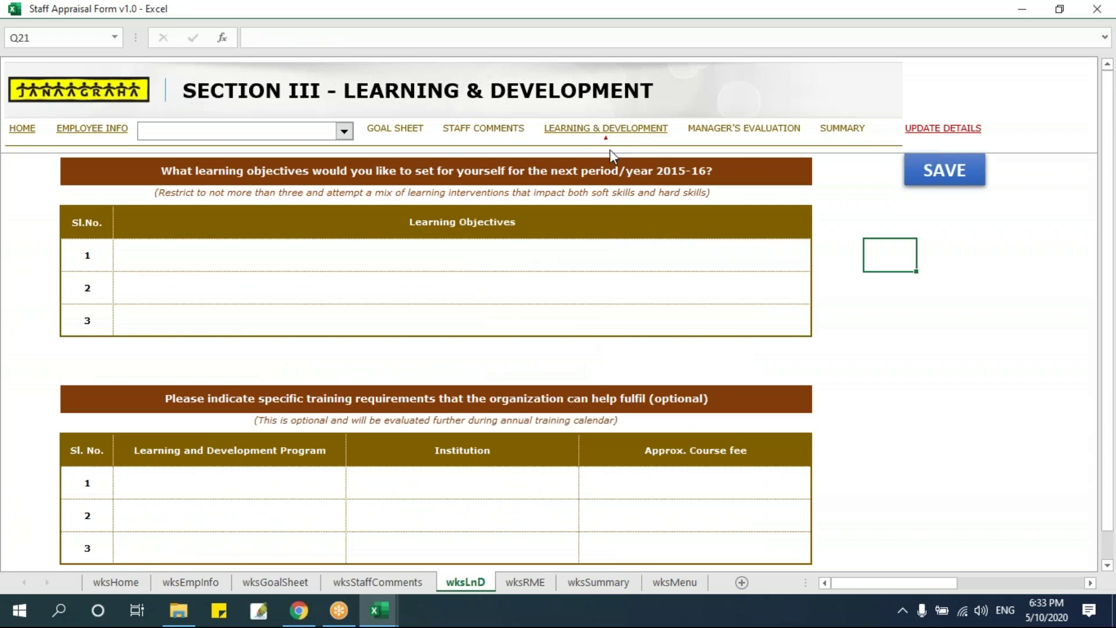
{"action": "left_click", "coordinate": [491, 135]}
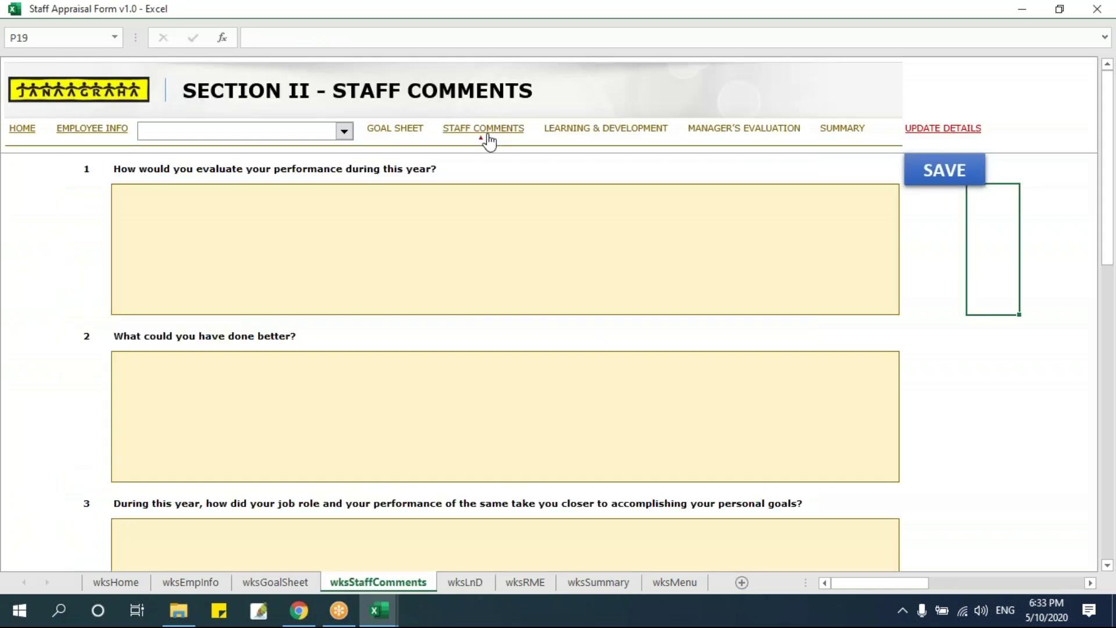
Close the Staff Appraisal Form workbook and return to the Report 1 sheet of the dashboard workbook.
{"action": "left_click", "coordinate": [1096, 9]}
{"action": "left_click", "coordinate": [549, 324]}
{"action": "left_click", "coordinate": [630, 468]}
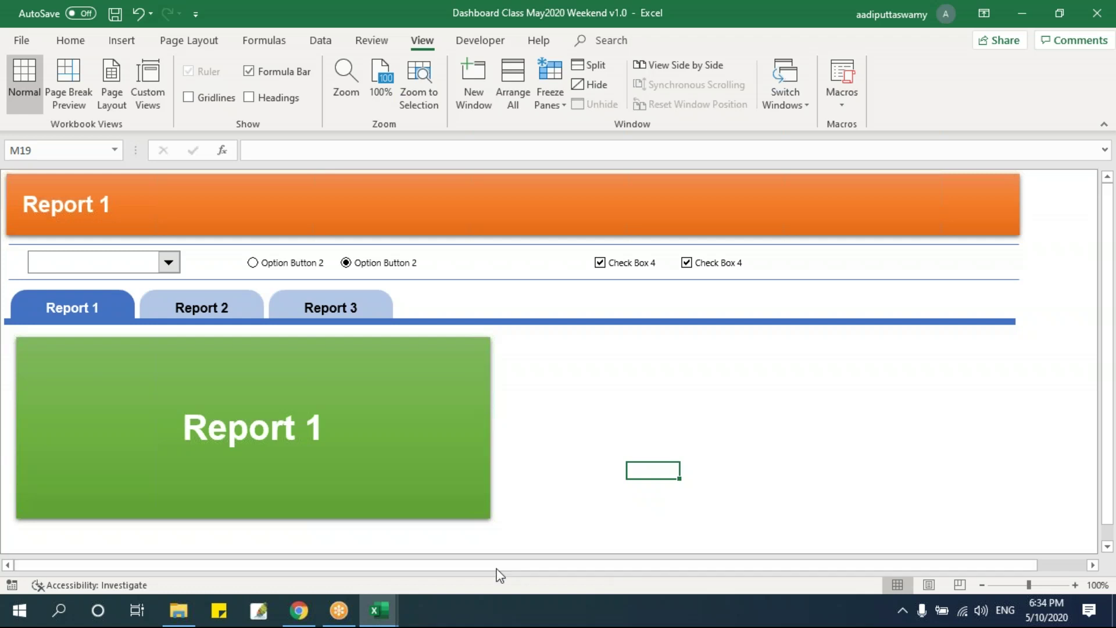
Change the fill of the large green Report 1 rectangle to standard yellow.
{"action": "left_click", "coordinate": [453, 380]}
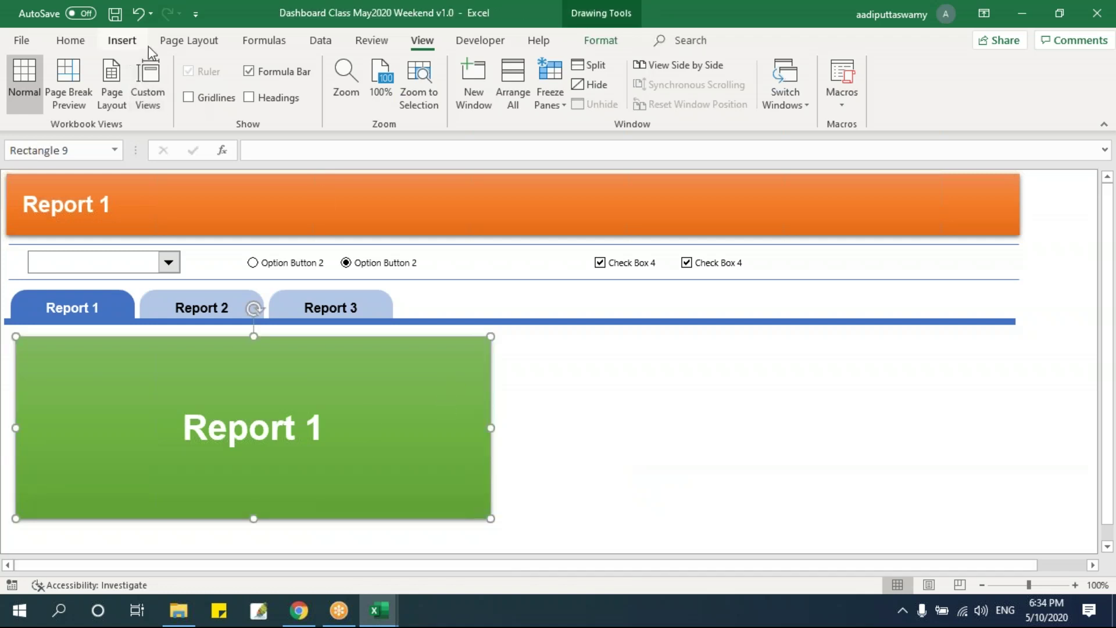
{"action": "left_click", "coordinate": [601, 41]}
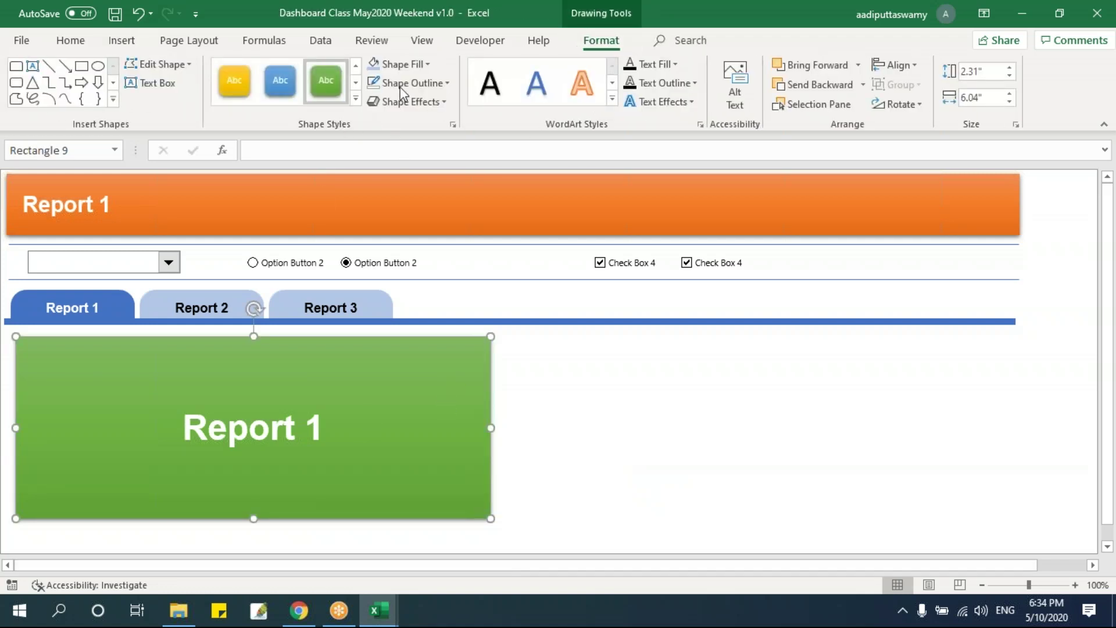
{"action": "left_click", "coordinate": [401, 64]}
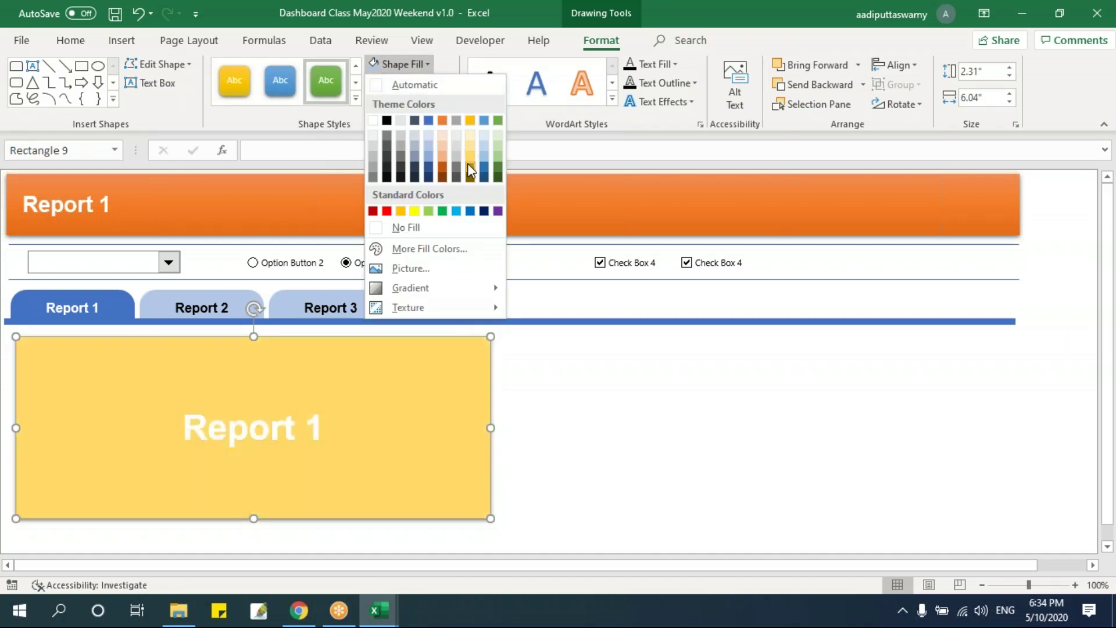
{"action": "left_click", "coordinate": [414, 211]}
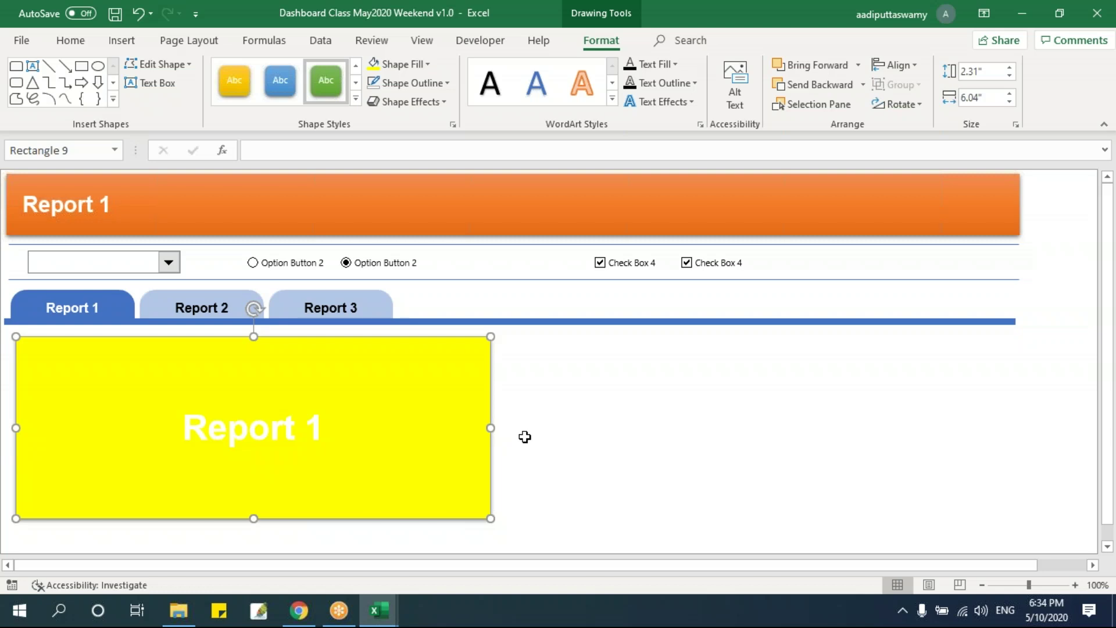
Undo the yellow fill on the large Report 1 rectangle and save the workbook.
{"action": "key", "text": "ctrl+z"}
{"action": "left_click", "coordinate": [546, 407]}
{"action": "key", "text": "ctrl+s"}
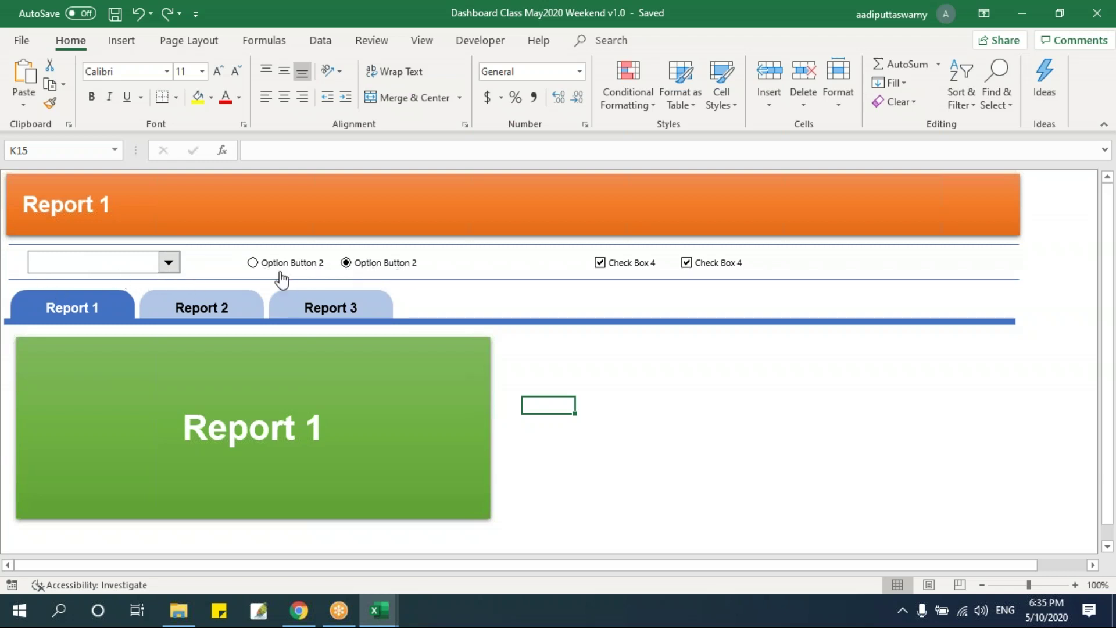
{"action": "left_click", "coordinate": [665, 418]}
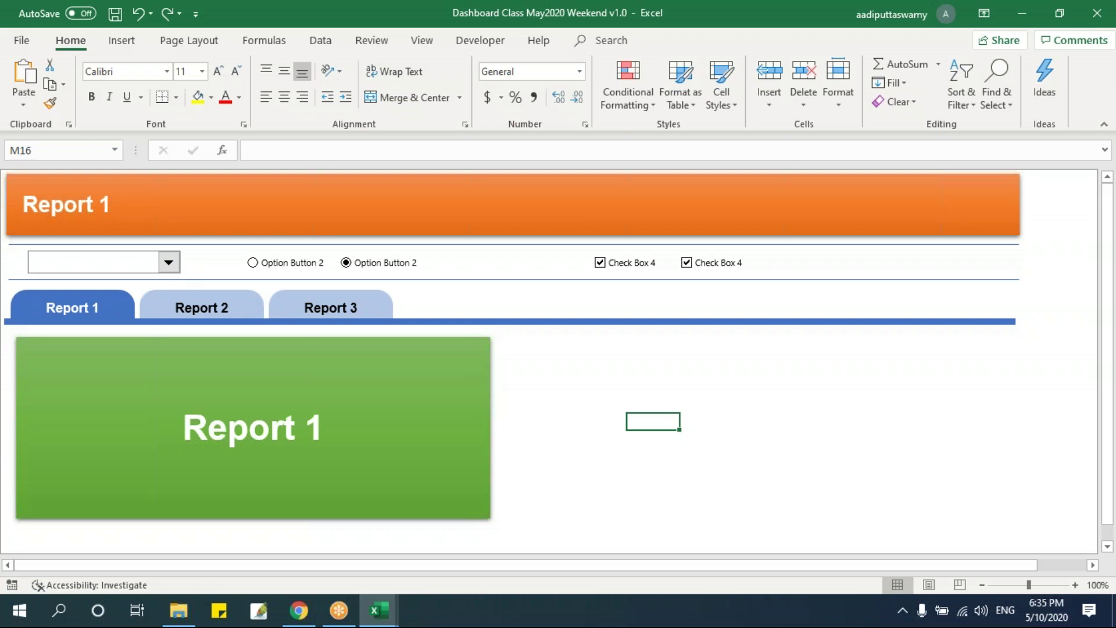
Turn the sheet tabs back on in the advanced display options for this workbook.
{"action": "left_click", "coordinate": [22, 42]}
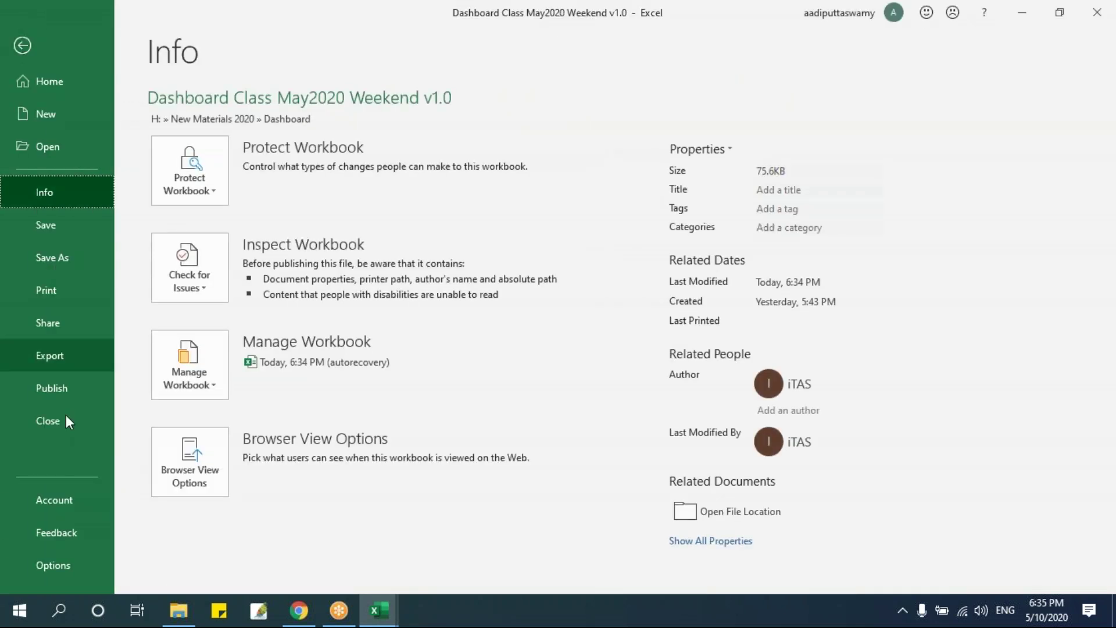
{"action": "key", "text": "Escape"}
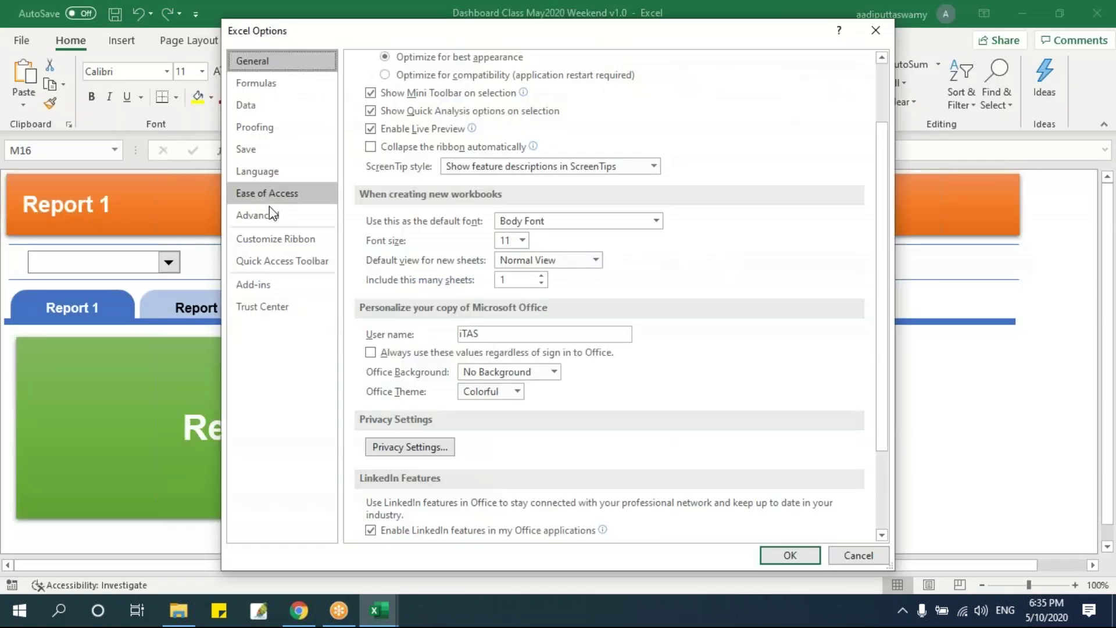
{"action": "left_click", "coordinate": [257, 215]}
{"action": "scroll", "coordinate": [515, 393], "scroll_direction": "down", "scroll_amount": 3}
{"action": "scroll", "coordinate": [515, 393], "scroll_direction": "down", "scroll_amount": 10}
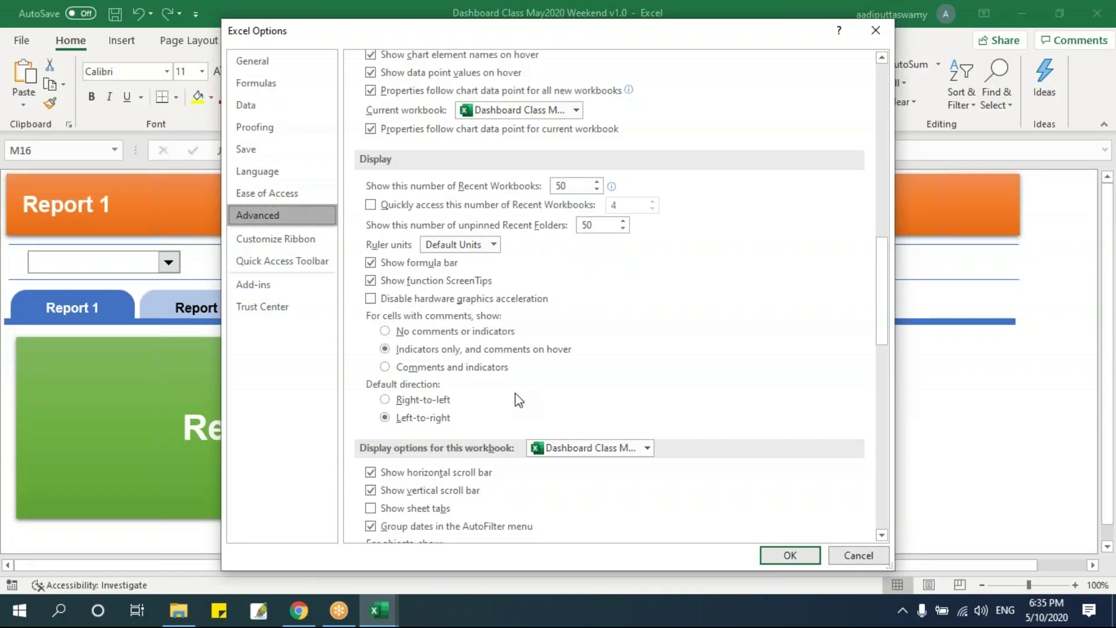
{"action": "left_click", "coordinate": [370, 429]}
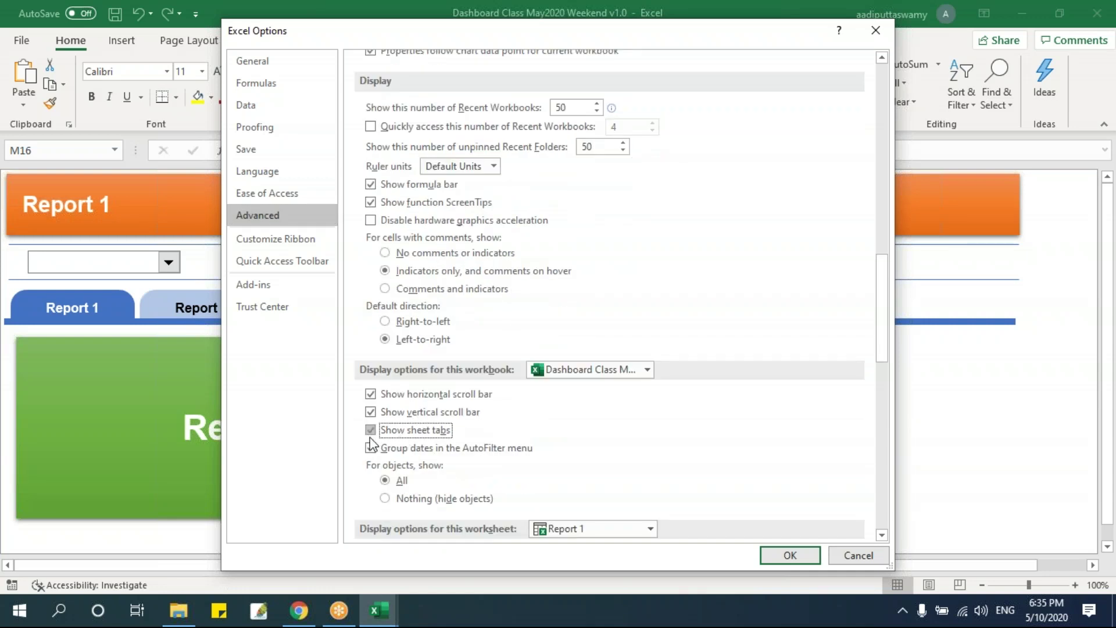
{"action": "left_click", "coordinate": [790, 555]}
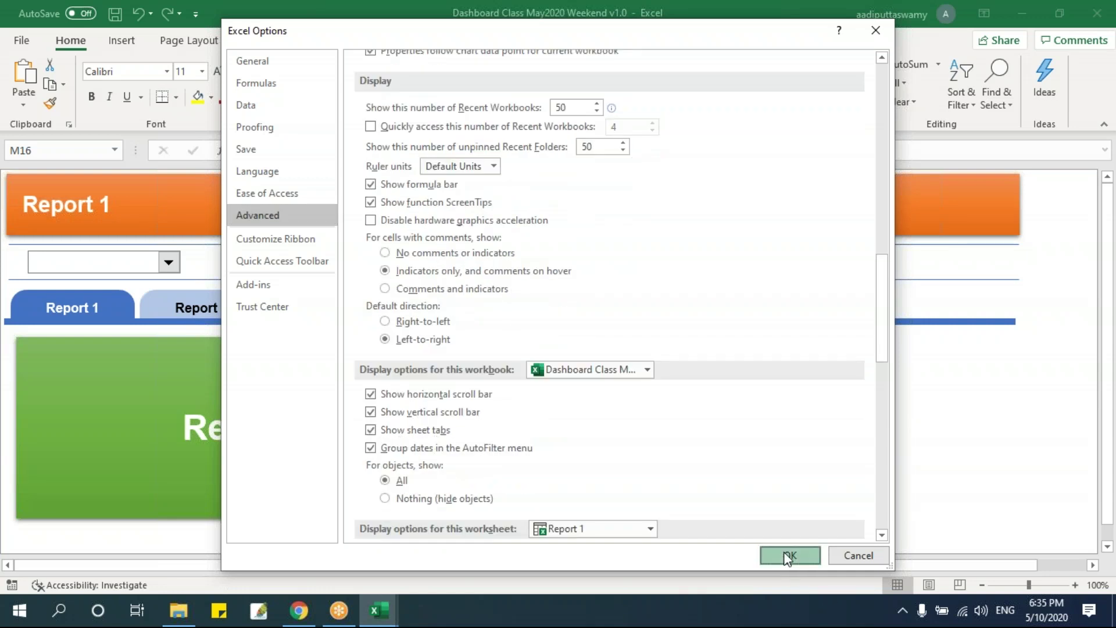
{"action": "left_click", "coordinate": [623, 465]}
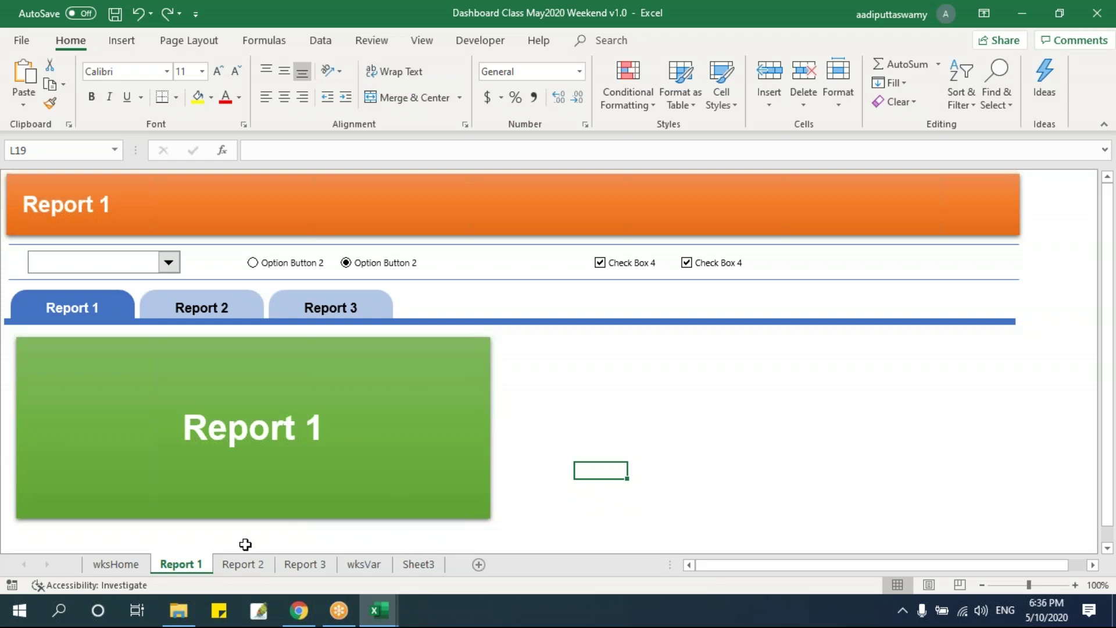
Switch to File Explorer and open the Raw Data workbook from Dashboard Designing & Automation's Chapter 03 - Understanding Data folder.
{"action": "mouse_move", "coordinate": [189, 614]}
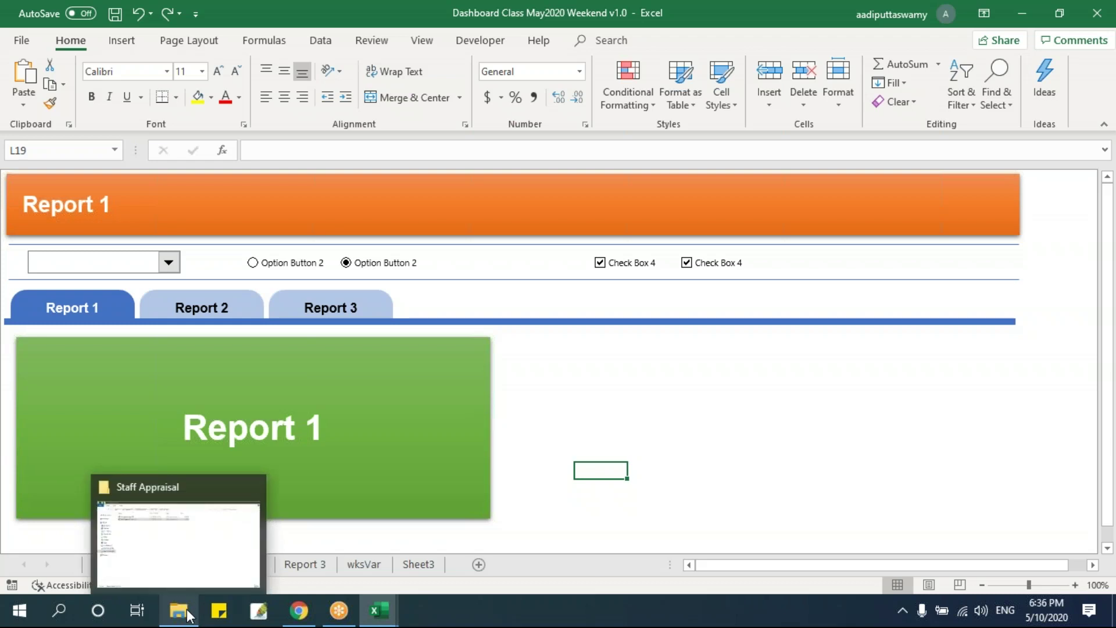
{"action": "left_click", "coordinate": [193, 565]}
{"action": "left_click", "coordinate": [382, 54]}
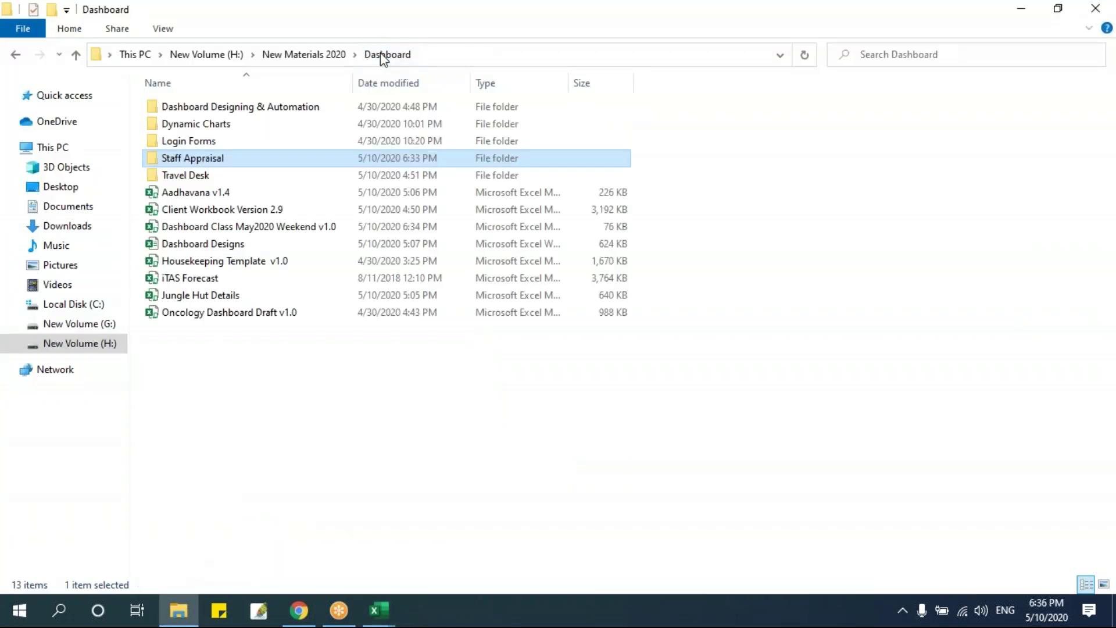
{"action": "double_click", "coordinate": [309, 113]}
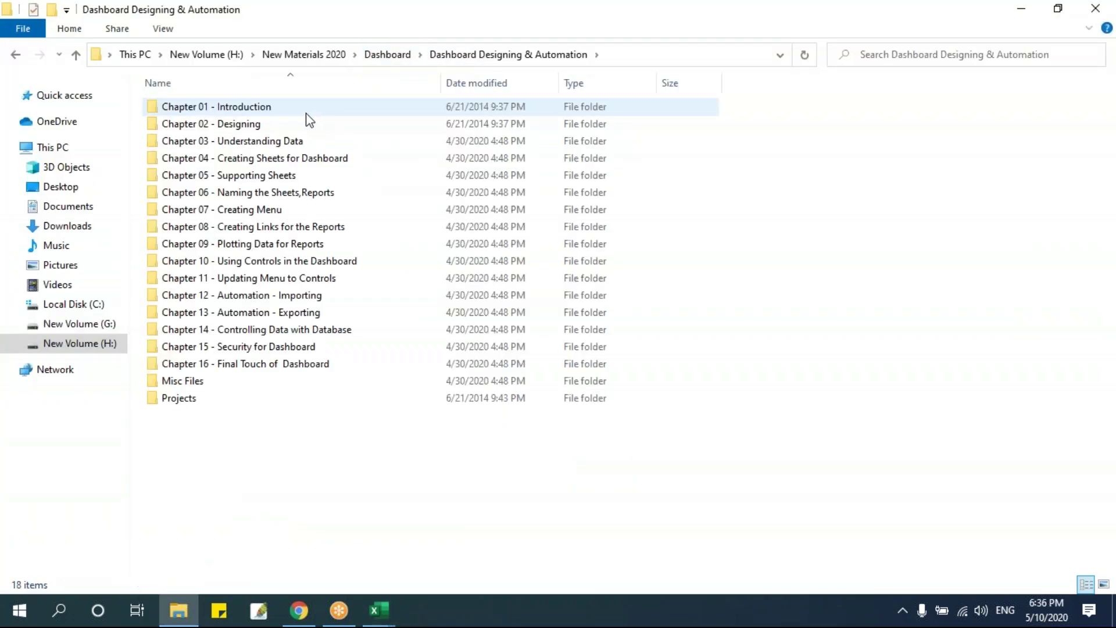
{"action": "double_click", "coordinate": [288, 141]}
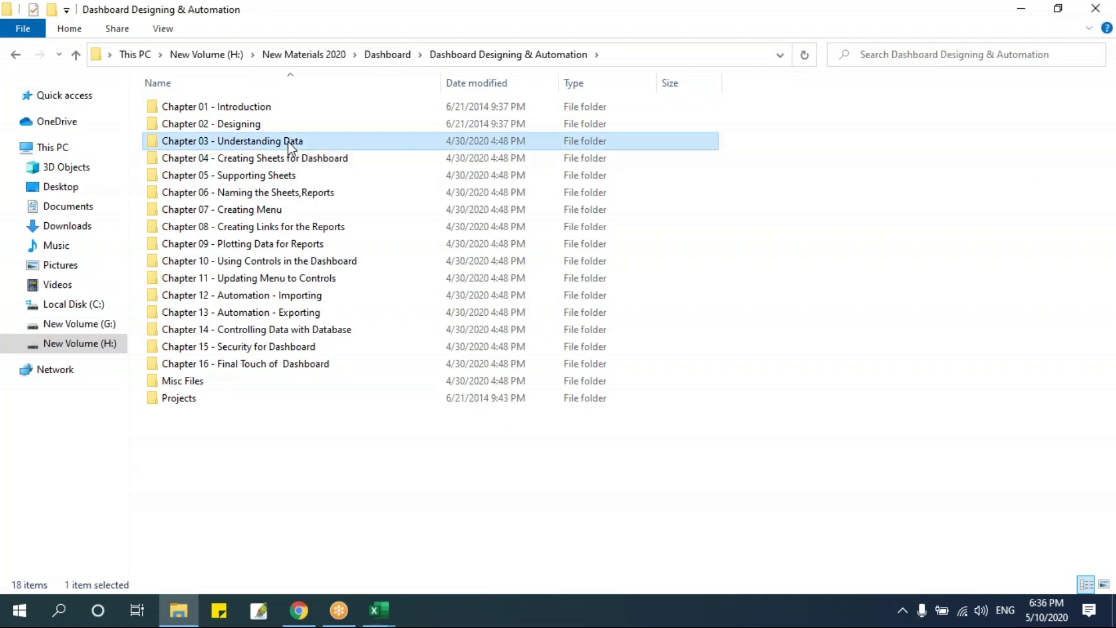
{"action": "left_click", "coordinate": [182, 115]}
{"action": "double_click", "coordinate": [182, 110]}
{"action": "double_click", "coordinate": [196, 114]}
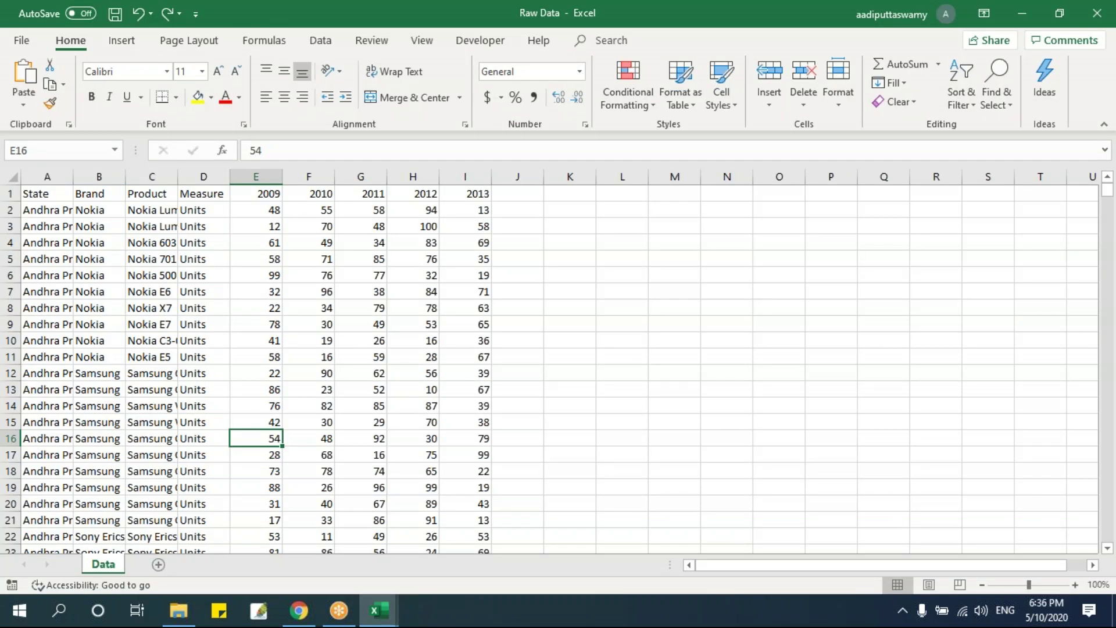
Examine the raw data's State, Brand, Product and Measure columns and the year headers 2009 to 2013.
{"action": "left_click", "coordinate": [48, 192]}
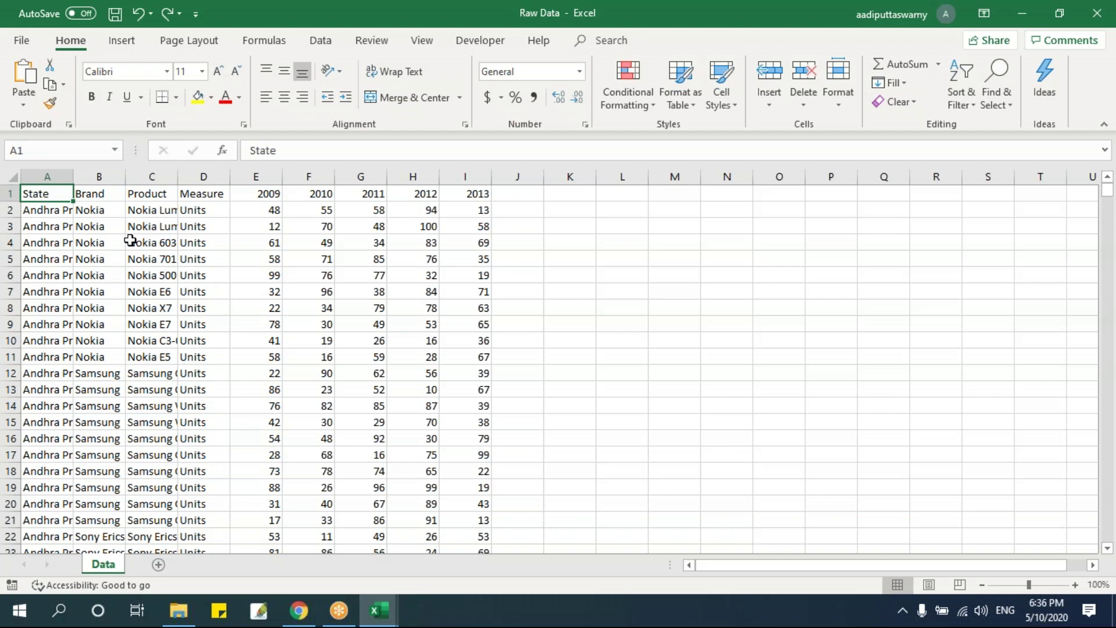
{"action": "left_click", "coordinate": [104, 194]}
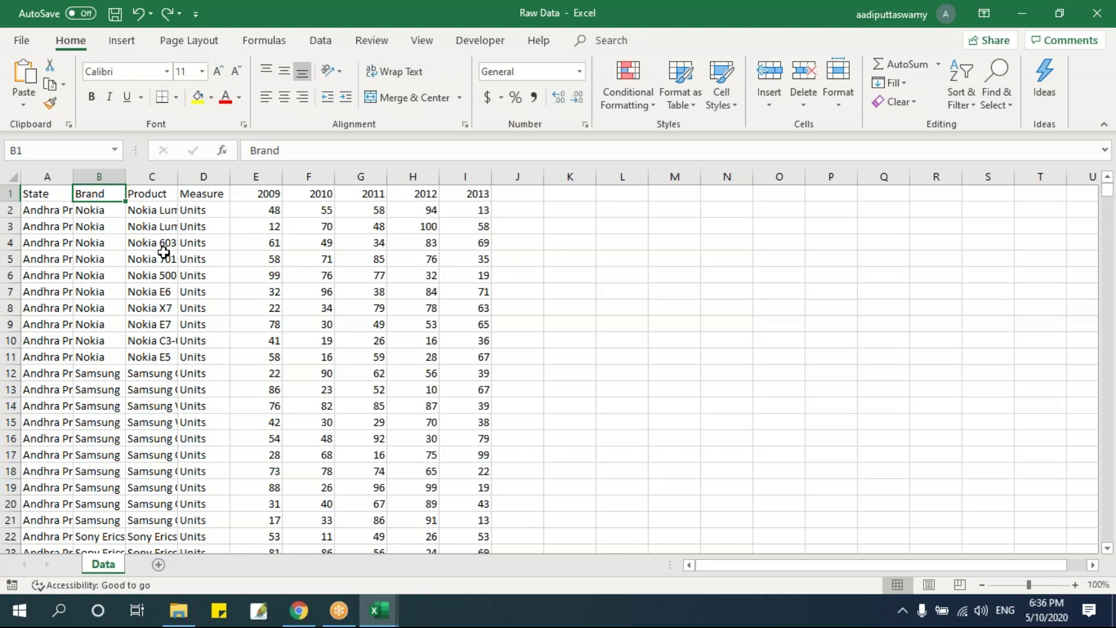
{"action": "left_click", "coordinate": [198, 193]}
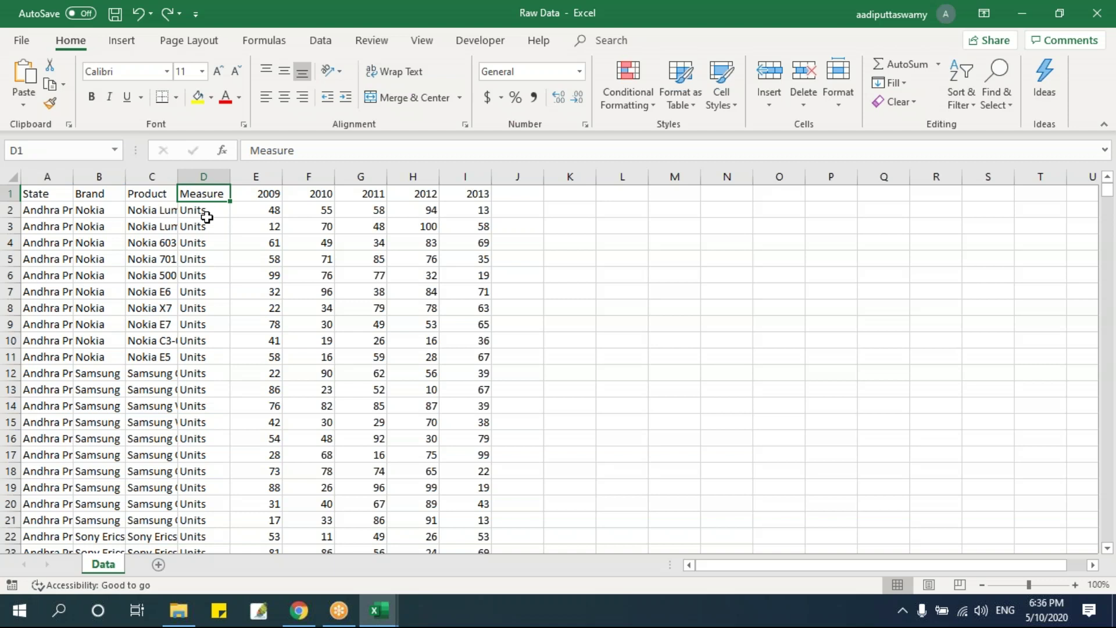
{"action": "left_click_drag", "start_coordinate": [259, 193], "coordinate": [478, 193]}
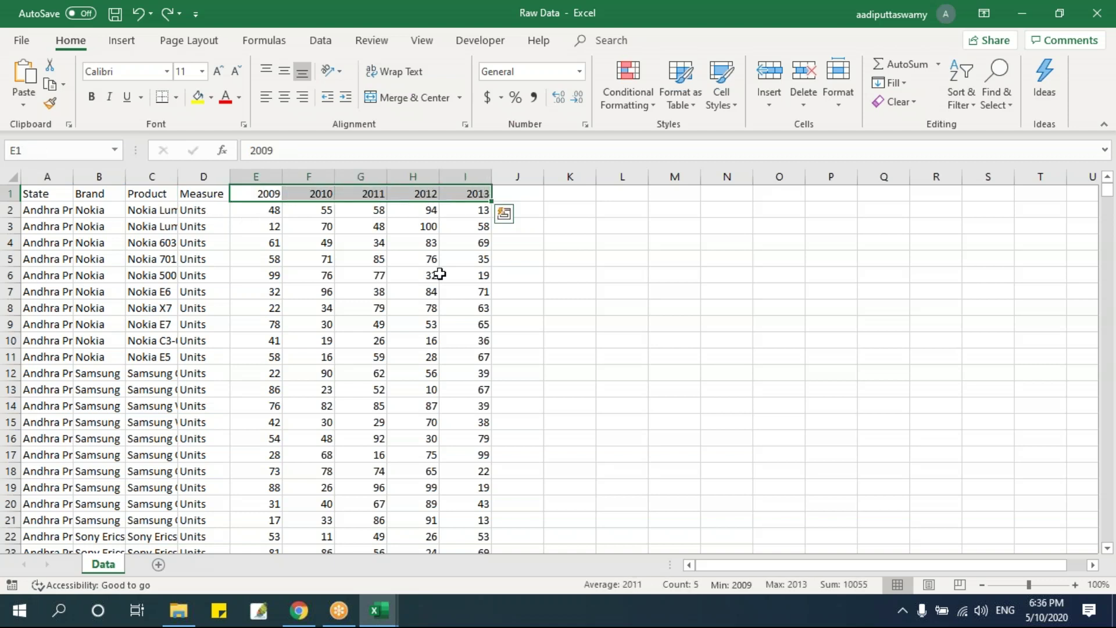
{"action": "left_click", "coordinate": [436, 275]}
{"action": "left_click", "coordinate": [152, 275]}
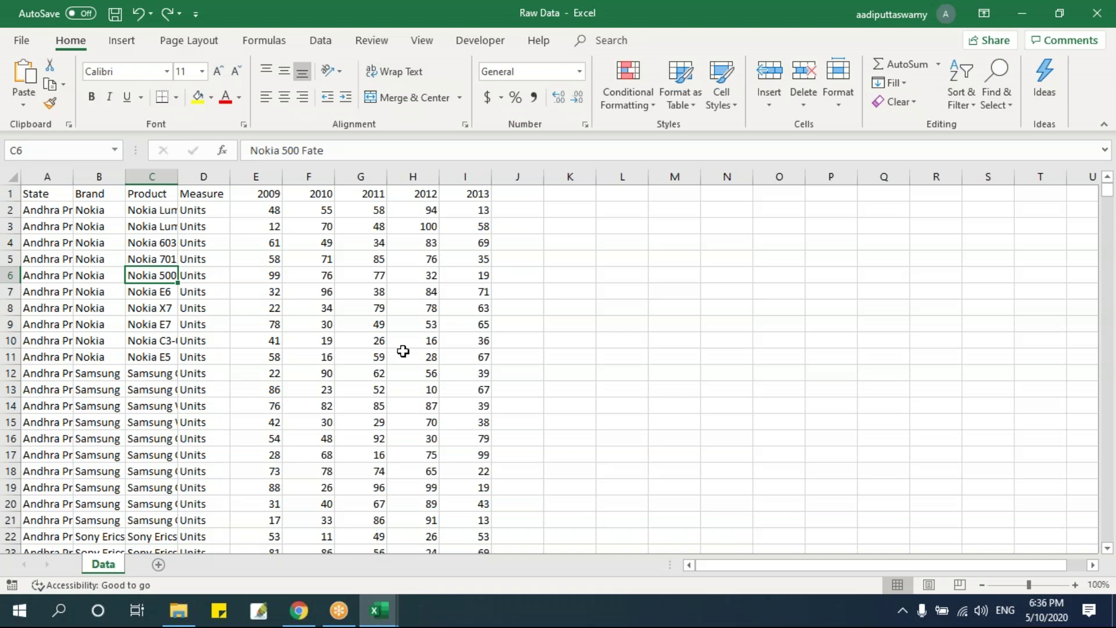
Return to the dashboard workbook, add a new sheet after Report 1 and name it wksData.
{"action": "key", "text": "alt+Tab"}
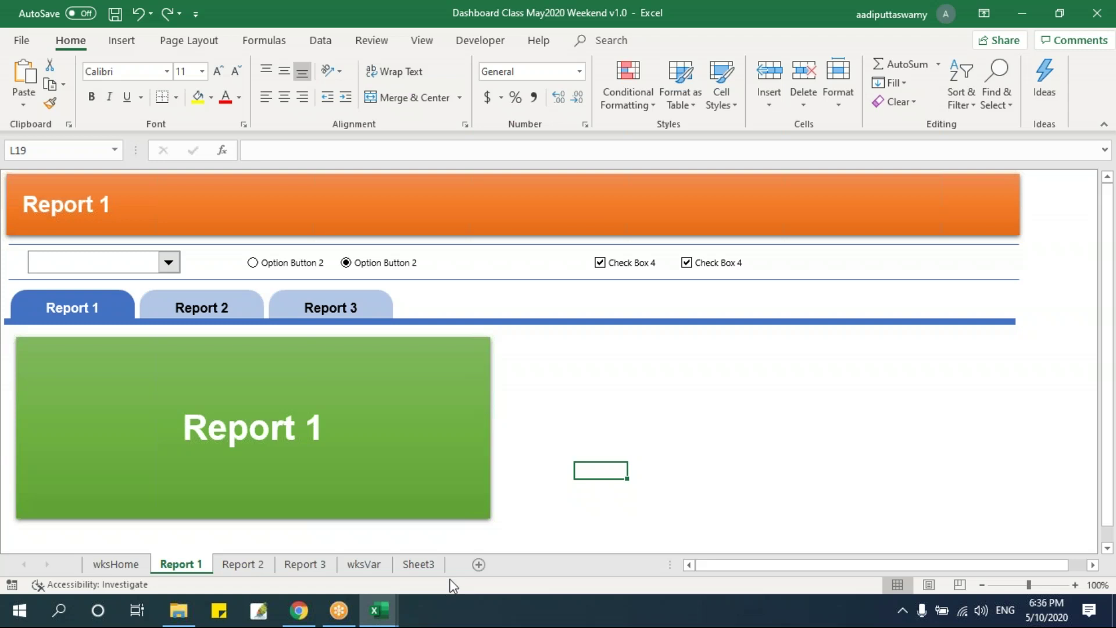
{"action": "left_click", "coordinate": [482, 566]}
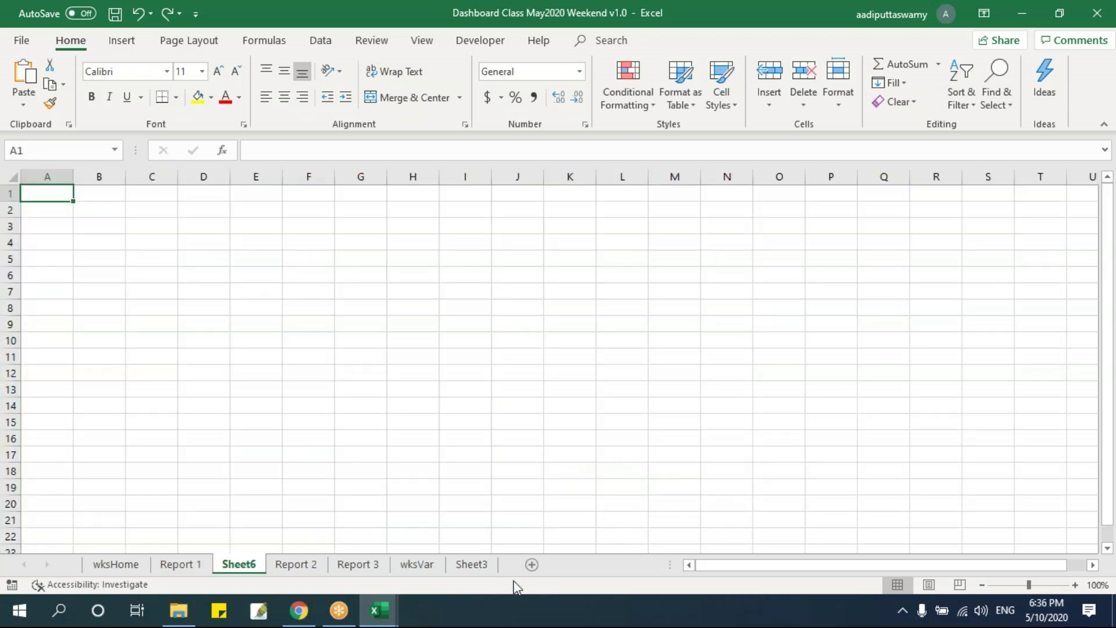
{"action": "double_click", "coordinate": [244, 566]}
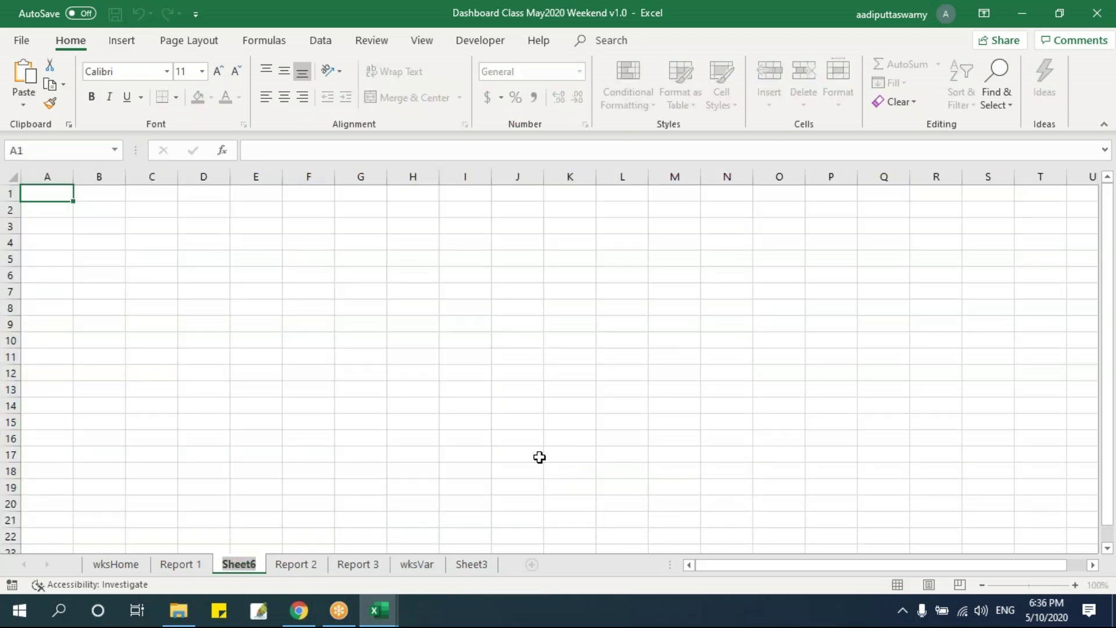
{"action": "type", "text": "wksData"}
{"action": "key", "text": "Return"}
{"action": "left_click", "coordinate": [500, 404]}
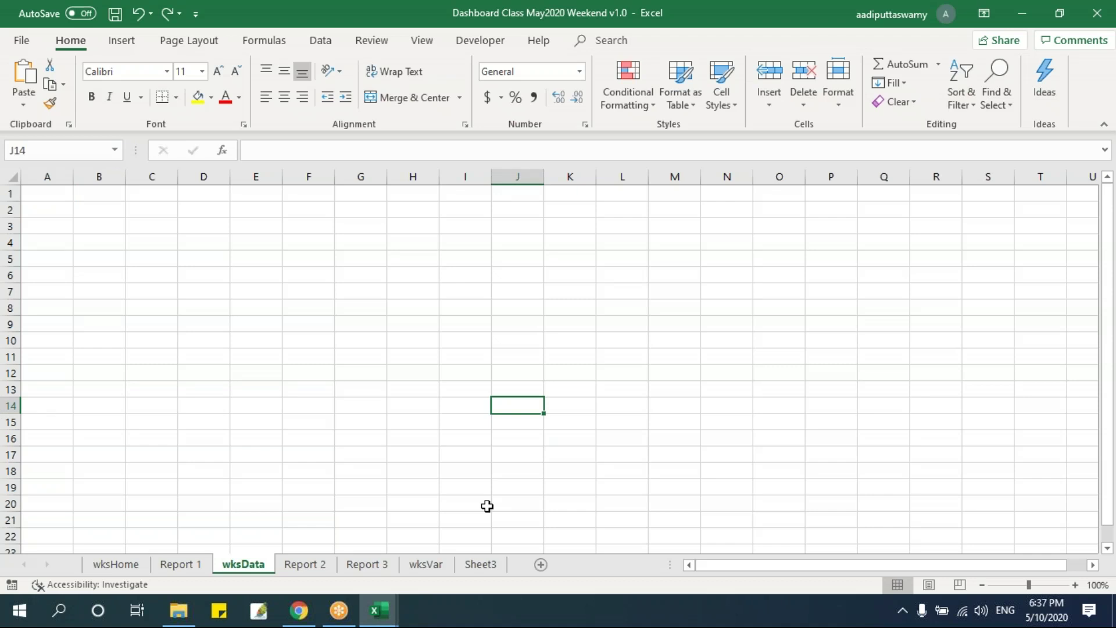
Color the wksData sheet tab dark red and check how it stands out from the Report 2 and Report 1 sheets.
{"action": "right_click", "coordinate": [244, 566]}
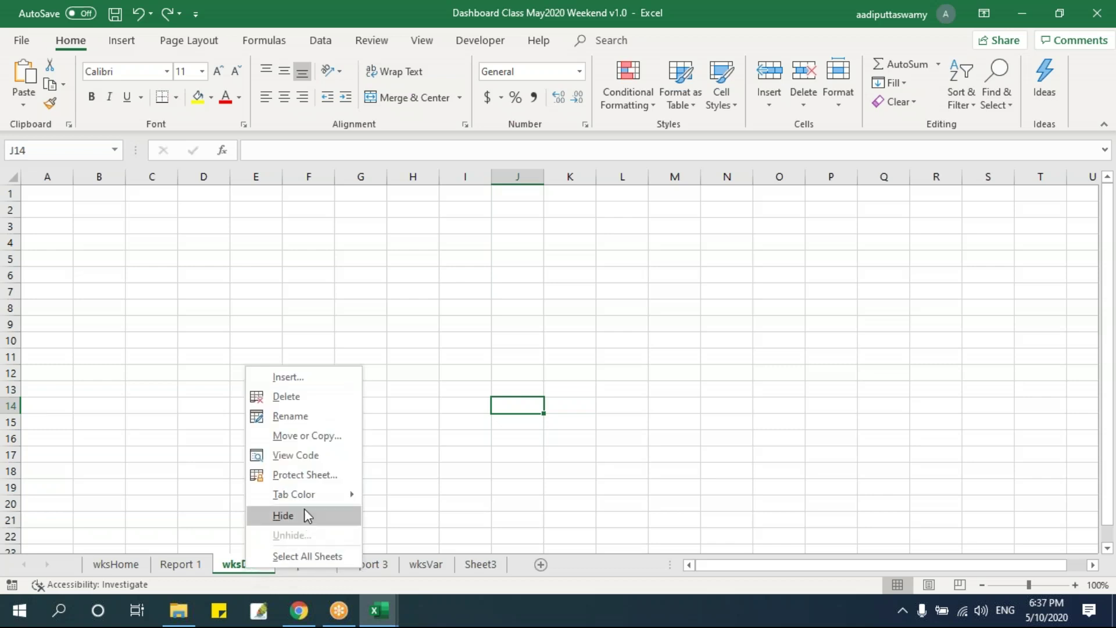
{"action": "mouse_move", "coordinate": [307, 495]}
{"action": "left_click", "coordinate": [371, 540]}
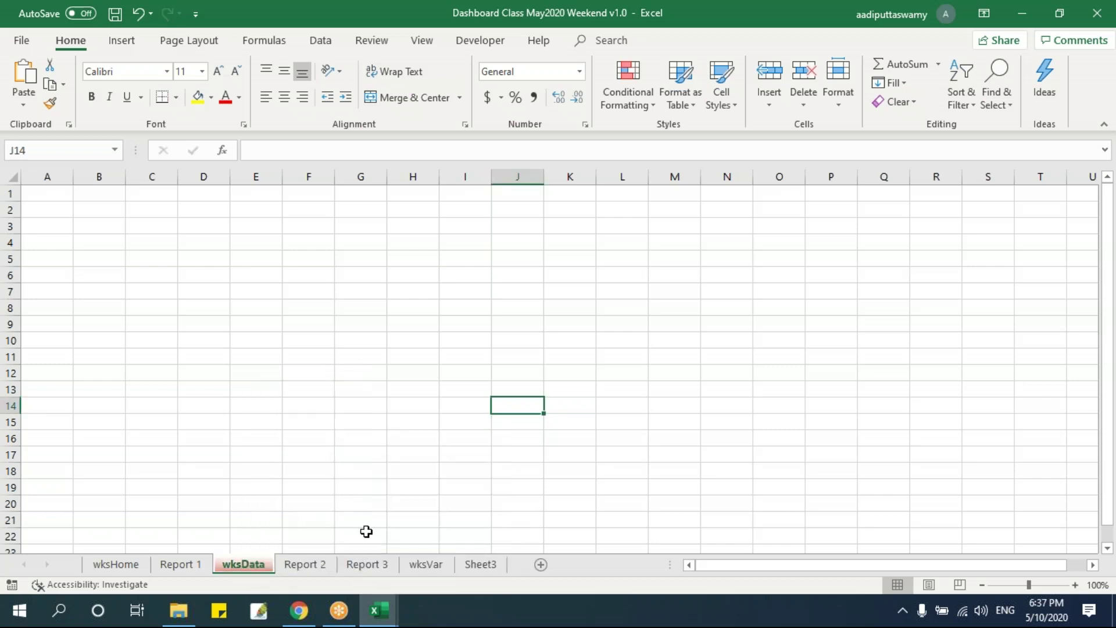
{"action": "left_click", "coordinate": [306, 564]}
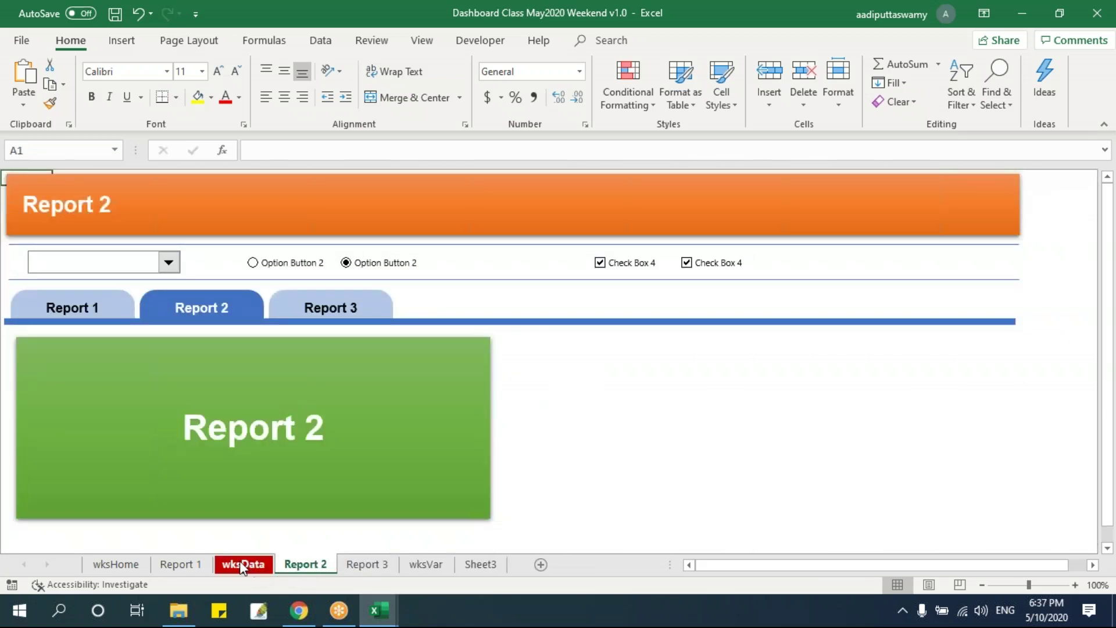
{"action": "left_click", "coordinate": [256, 564]}
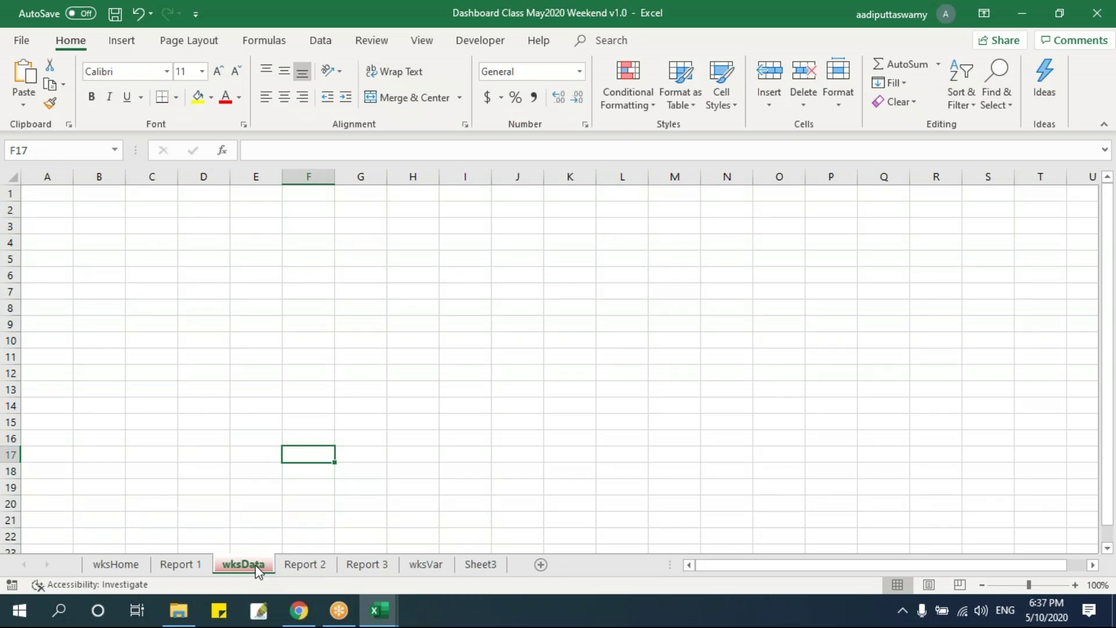
{"action": "left_click", "coordinate": [273, 377]}
{"action": "left_click", "coordinate": [180, 564]}
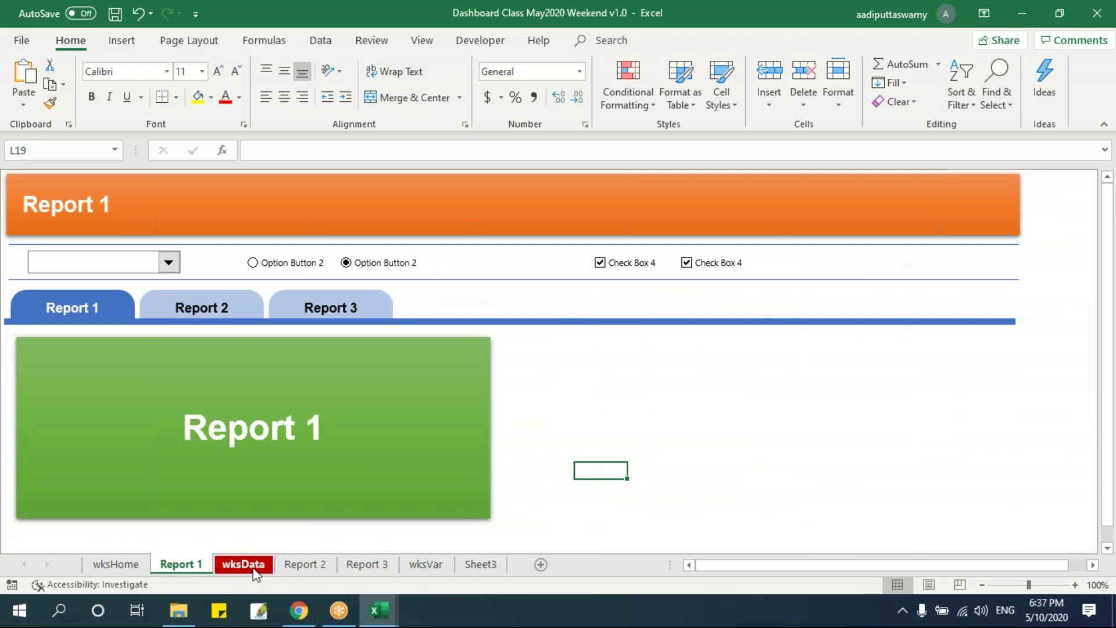
{"action": "left_click", "coordinate": [254, 571]}
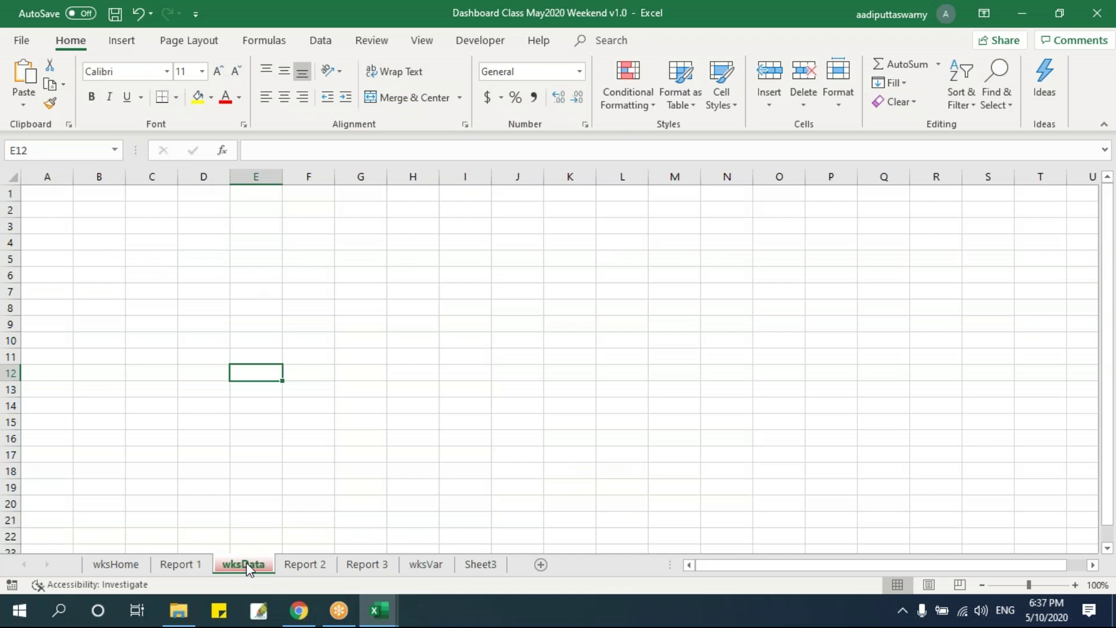
{"action": "left_click", "coordinate": [360, 421]}
Switch to the Raw Data workbook and copy its entire table, headers included, starting from cell A1.
{"action": "key", "text": "alt+Tab"}
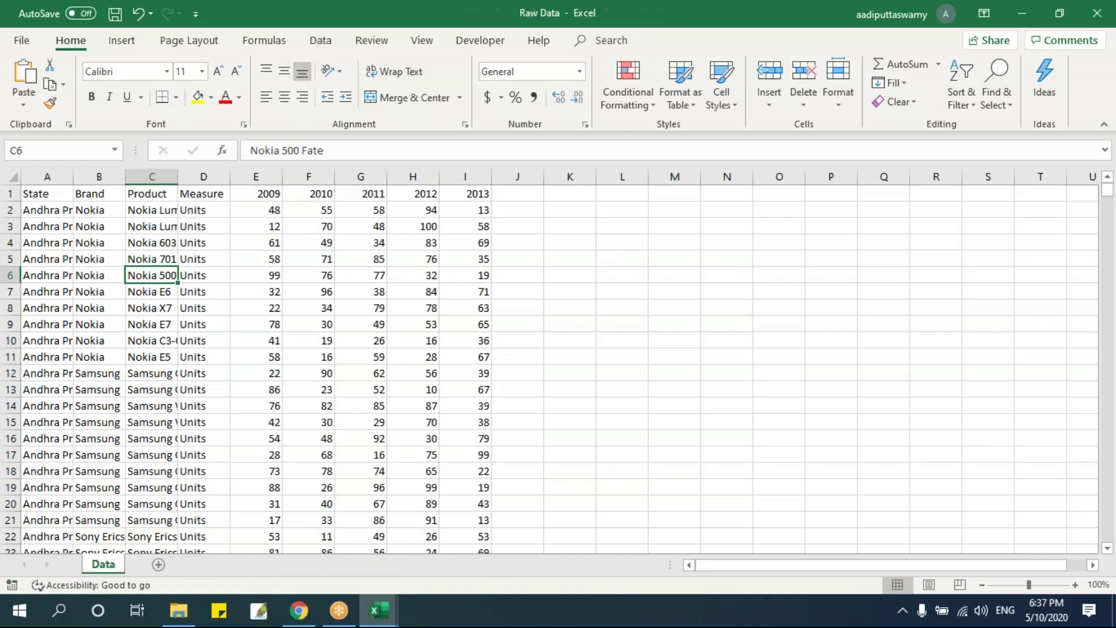
{"action": "left_click", "coordinate": [53, 194]}
{"action": "key", "text": "ctrl+shift+Right"}
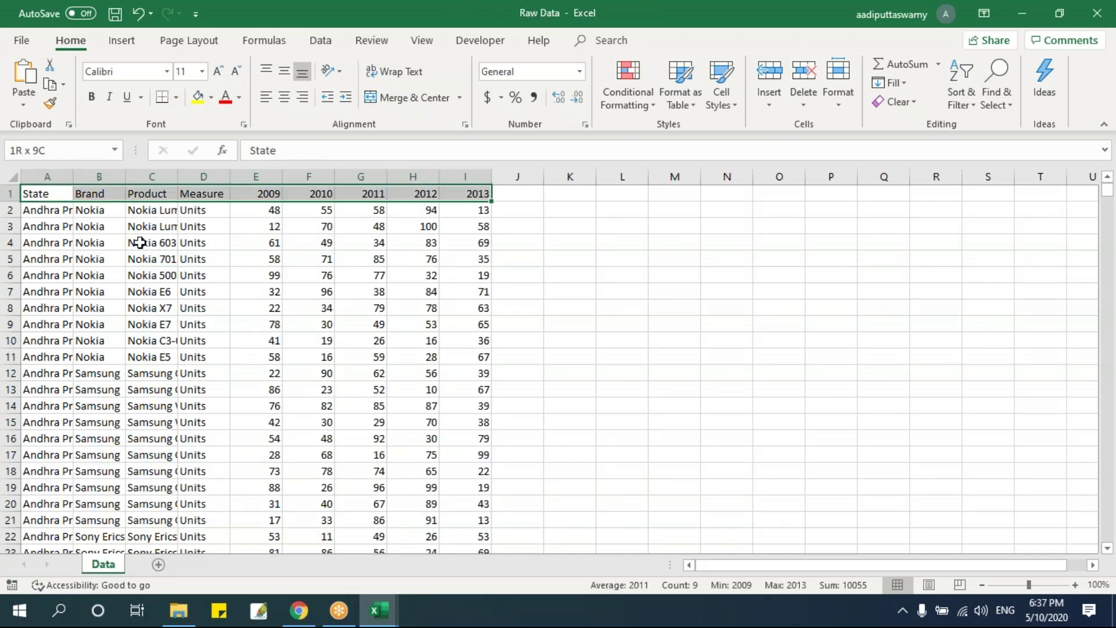
{"action": "key", "text": "ctrl+shift+Down"}
{"action": "key", "text": "ctrl+c"}
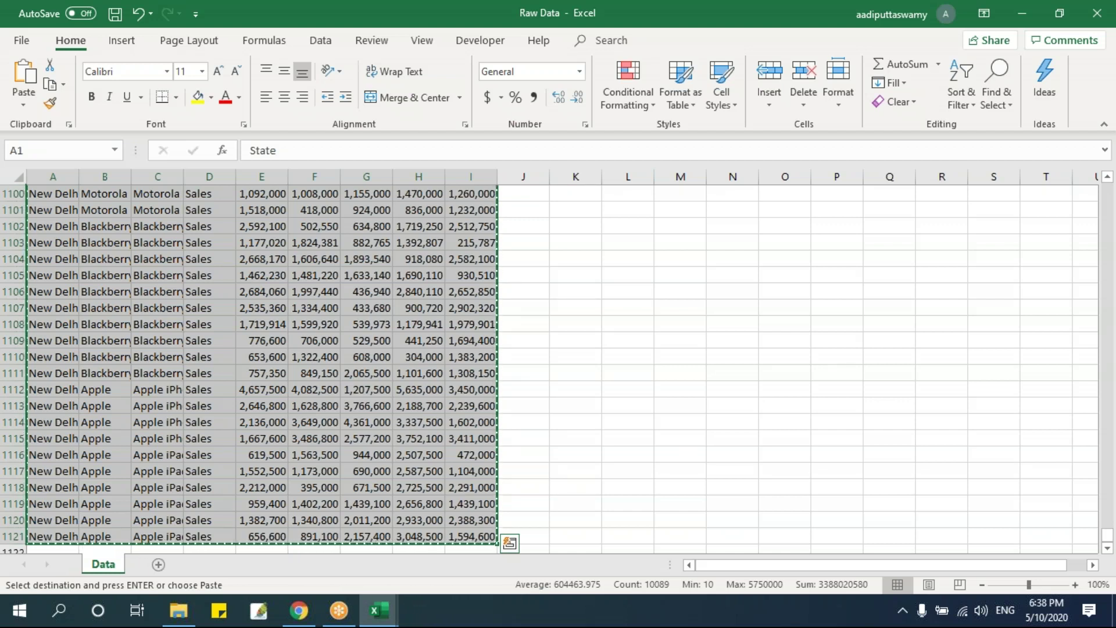
Paste the copied raw data table into the wksData sheet of the dashboard workbook, starting at cell E10.
{"action": "key", "text": "ctrl+Tab"}
{"action": "left_click", "coordinate": [254, 327]}
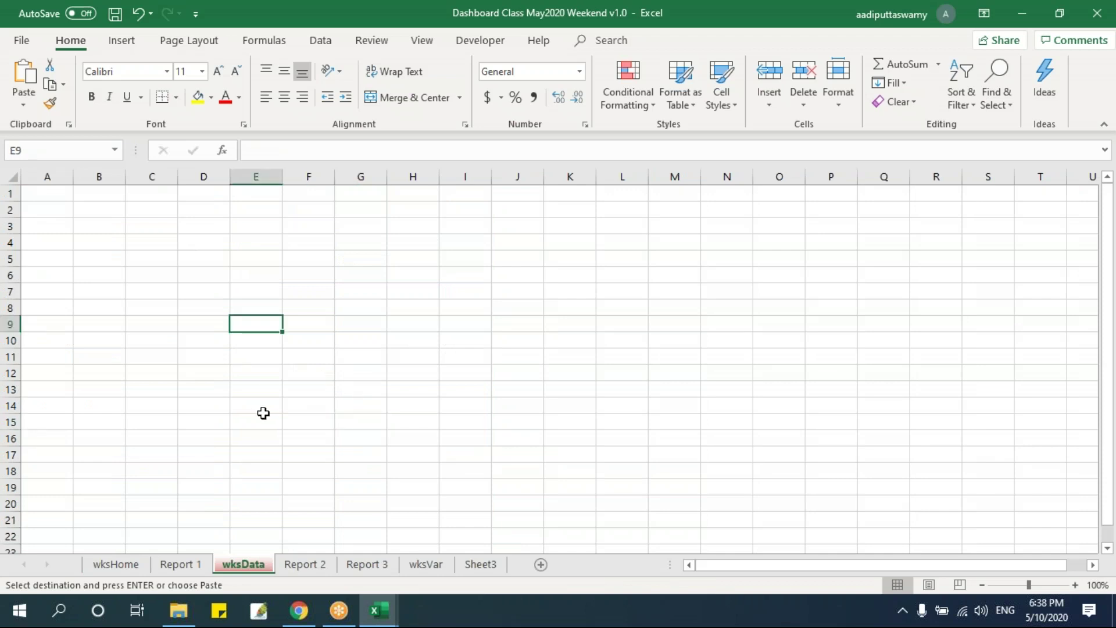
{"action": "left_click", "coordinate": [51, 197]}
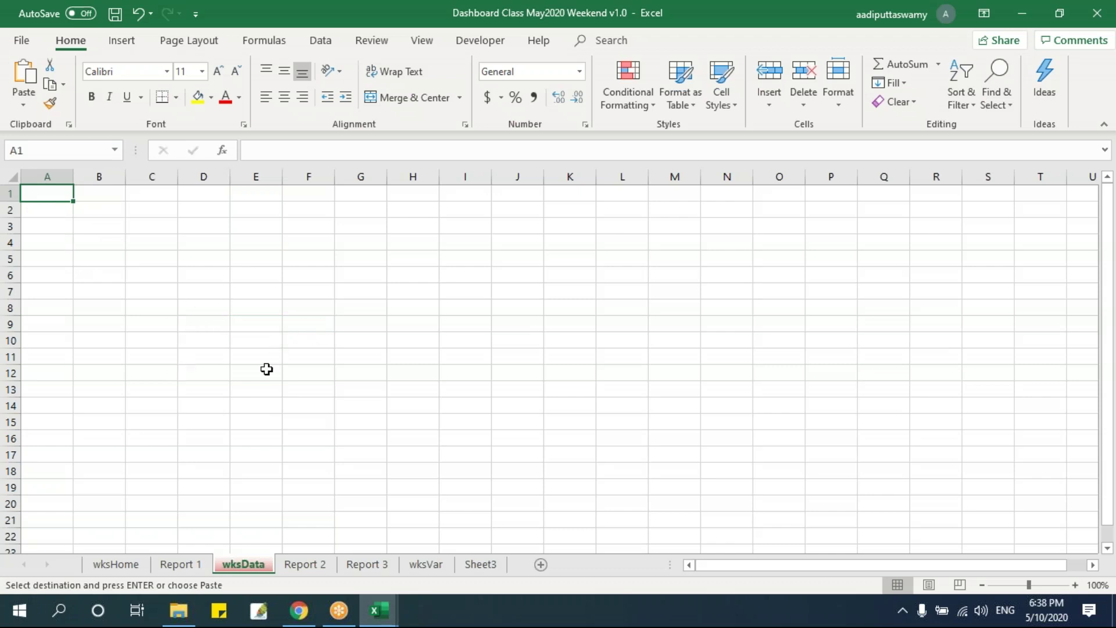
{"action": "left_click", "coordinate": [400, 338]}
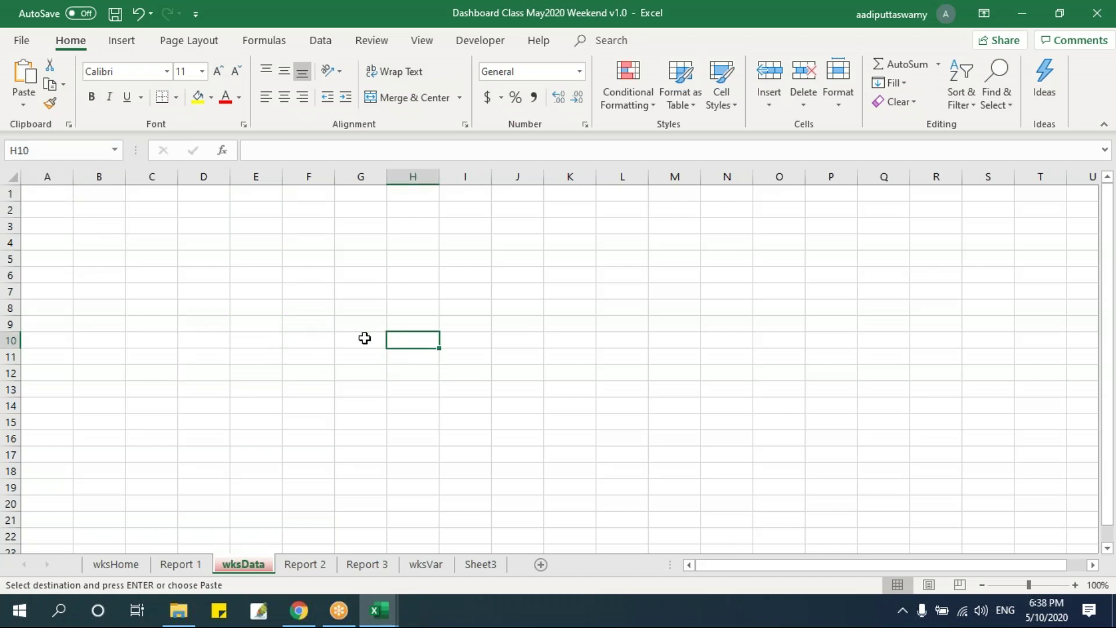
{"action": "left_click", "coordinate": [270, 341]}
{"action": "key", "text": "ctrl+v"}
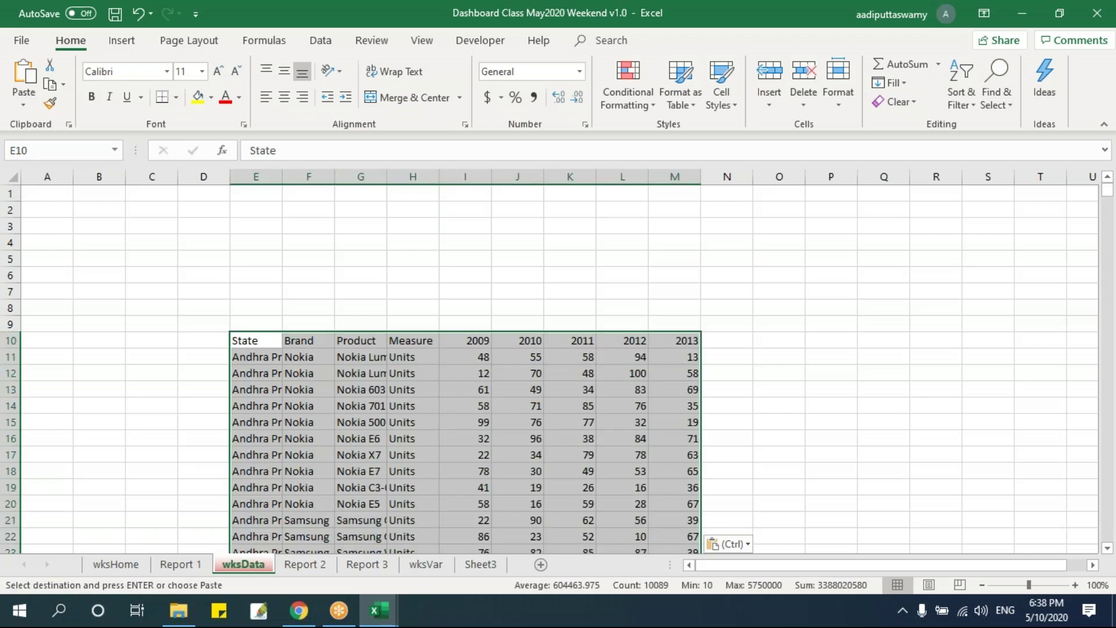
Examine how the pasted table is placed on wksData, with spare rows 1 to 9 above it and spare columns A to D beside it.
{"action": "left_click", "coordinate": [47, 192]}
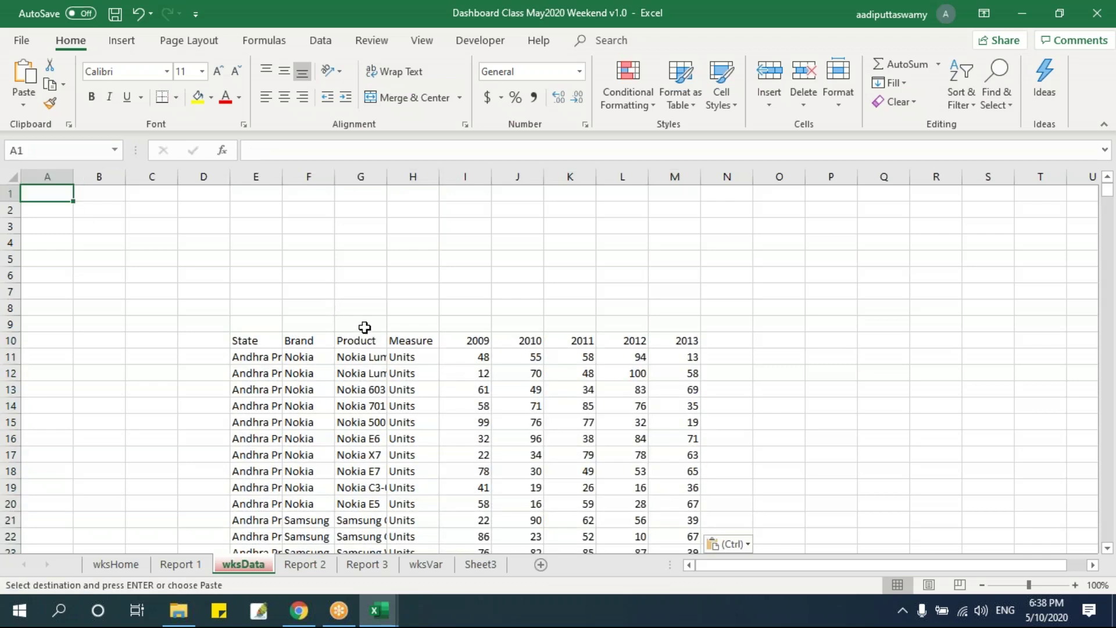
{"action": "left_click_drag", "start_coordinate": [256, 198], "coordinate": [271, 324]}
{"action": "left_click_drag", "start_coordinate": [47, 342], "coordinate": [204, 344]}
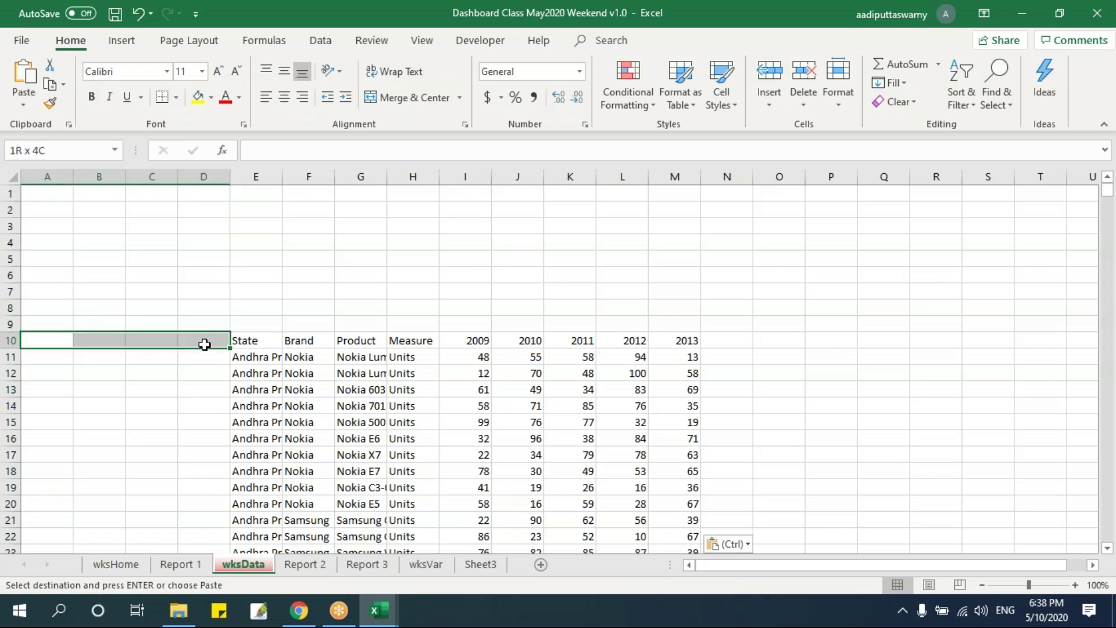
{"action": "left_click", "coordinate": [203, 373]}
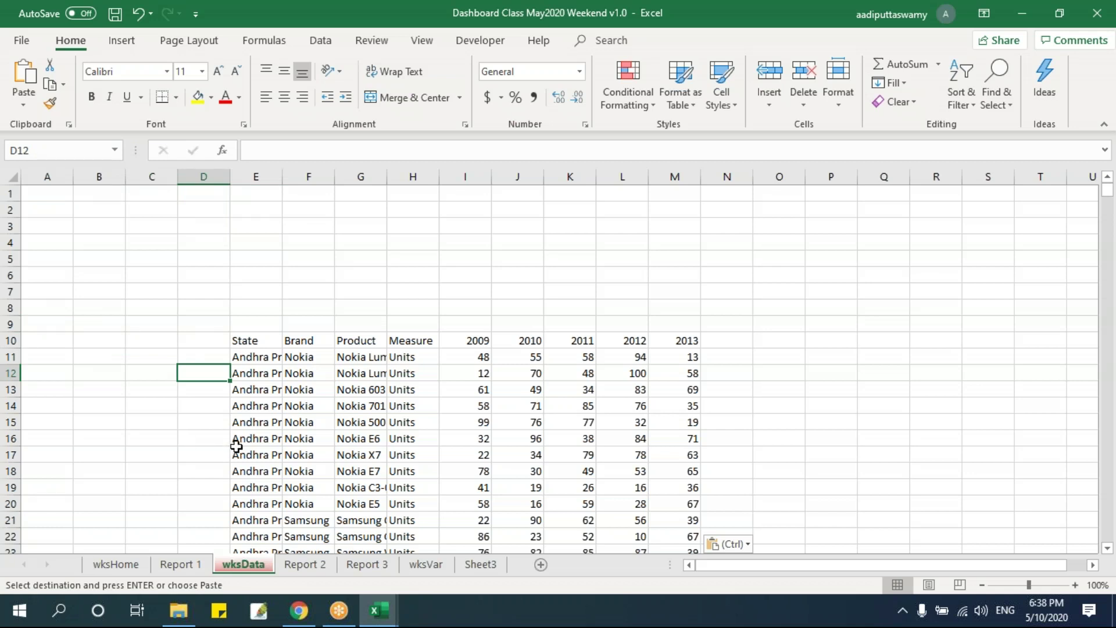
{"action": "left_click", "coordinate": [259, 357]}
{"action": "left_click_drag", "start_coordinate": [263, 358], "coordinate": [370, 358]}
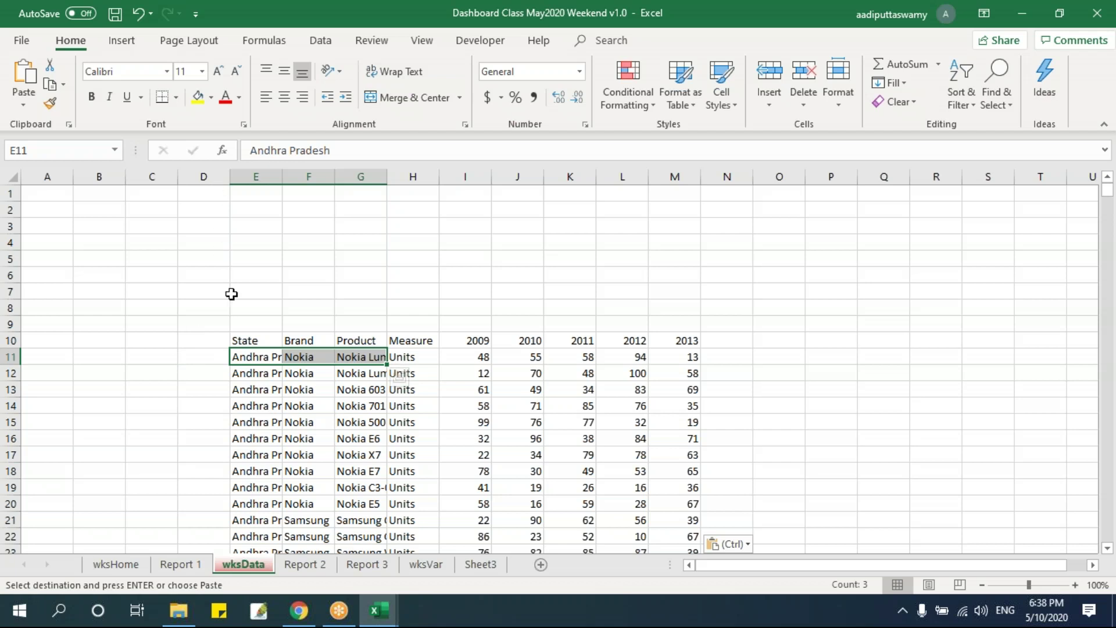
{"action": "left_click_drag", "start_coordinate": [257, 343], "coordinate": [783, 543]}
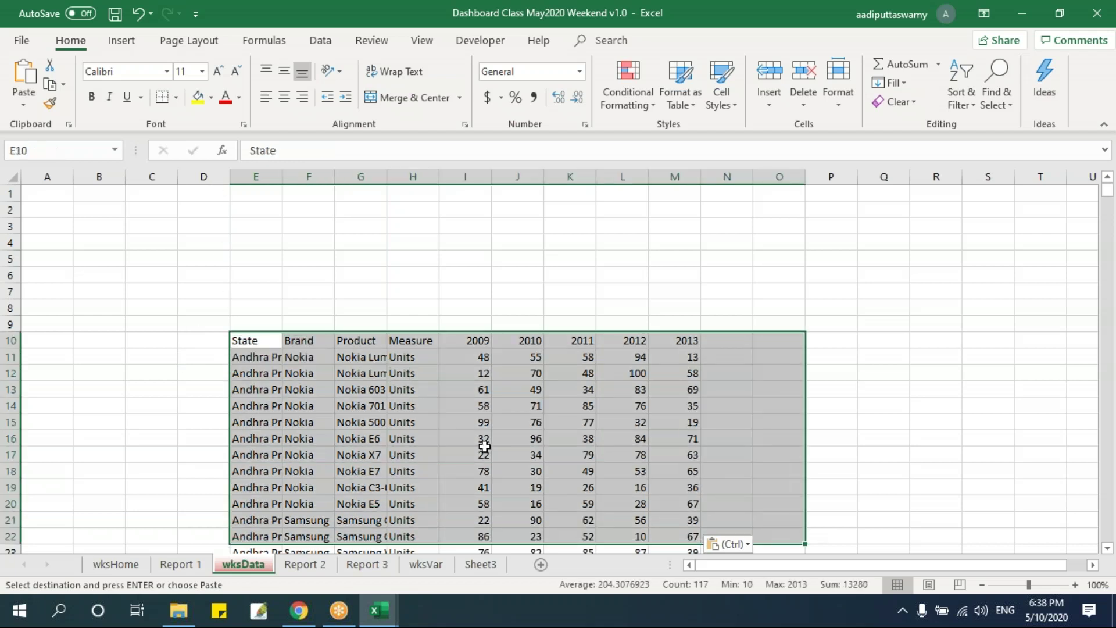
{"action": "left_click", "coordinate": [465, 455]}
{"action": "left_click_drag", "start_coordinate": [261, 343], "coordinate": [715, 454]}
{"action": "left_click_drag", "start_coordinate": [259, 192], "coordinate": [267, 326]}
{"action": "left_click_drag", "start_coordinate": [206, 344], "coordinate": [37, 327]}
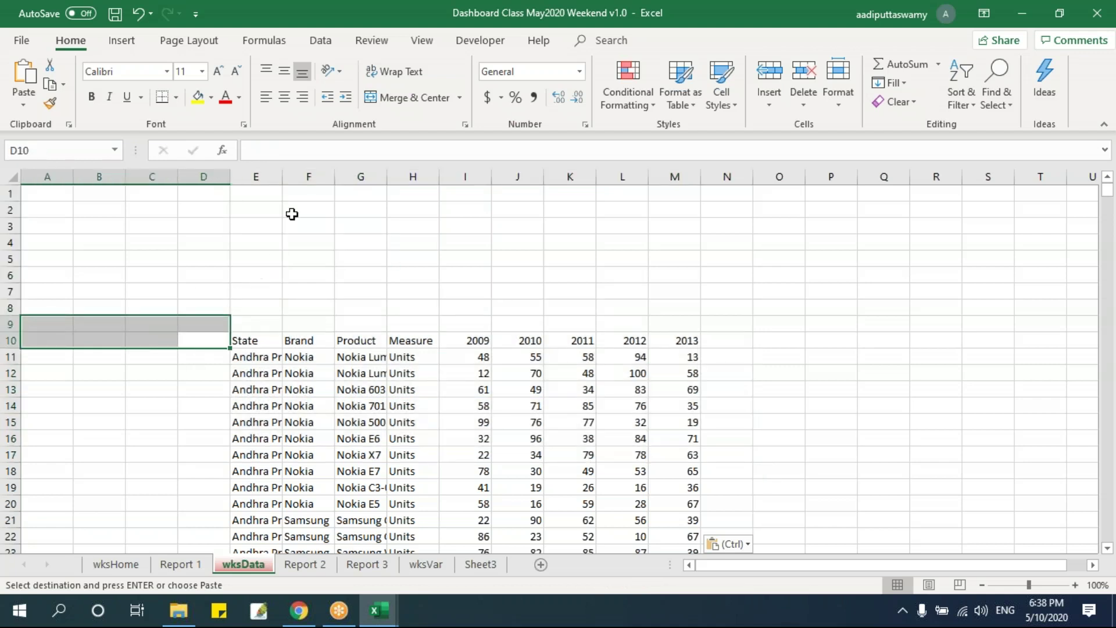
{"action": "left_click_drag", "start_coordinate": [271, 194], "coordinate": [269, 318]}
{"action": "left_click_drag", "start_coordinate": [207, 345], "coordinate": [52, 351]}
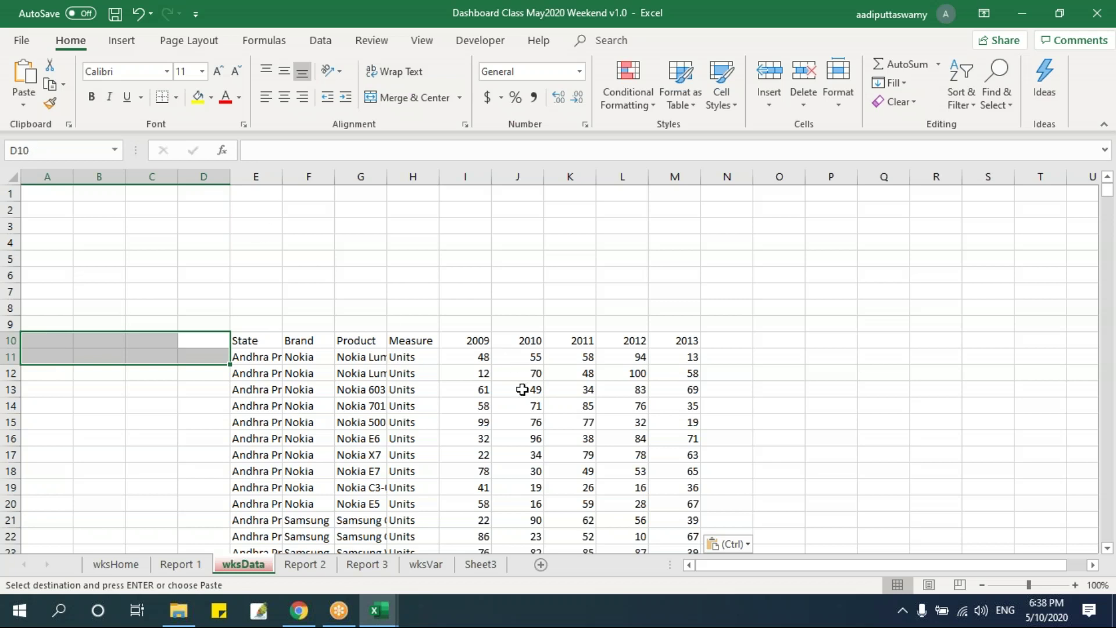
{"action": "left_click", "coordinate": [50, 187]}
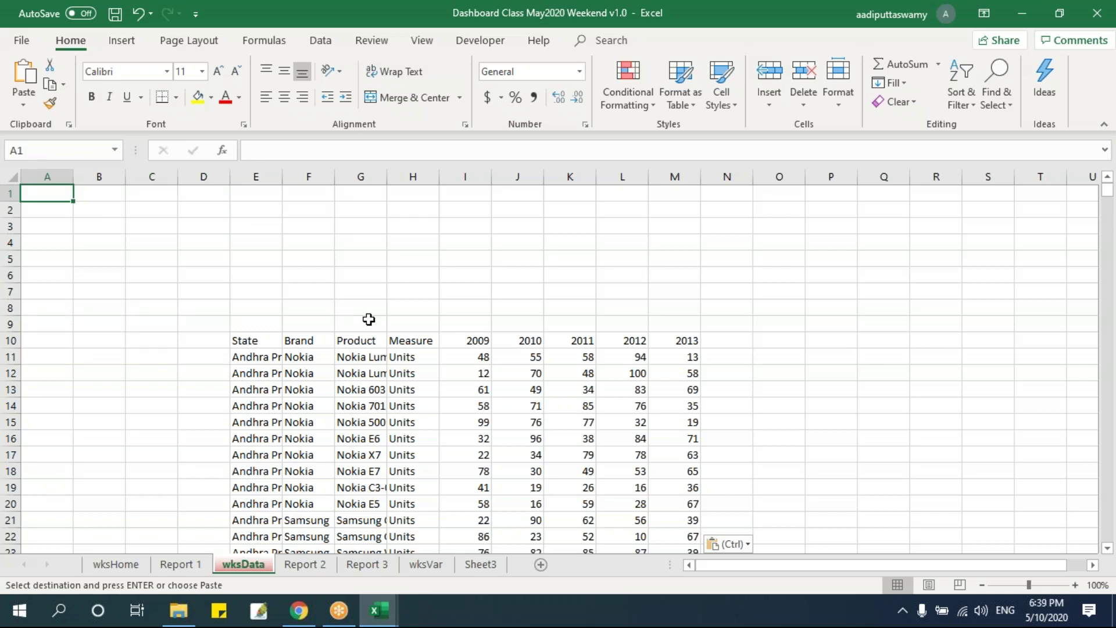
{"action": "left_click", "coordinate": [255, 343]}
{"action": "left_click_drag", "start_coordinate": [262, 194], "coordinate": [43, 334]}
{"action": "left_click", "coordinate": [348, 421]}
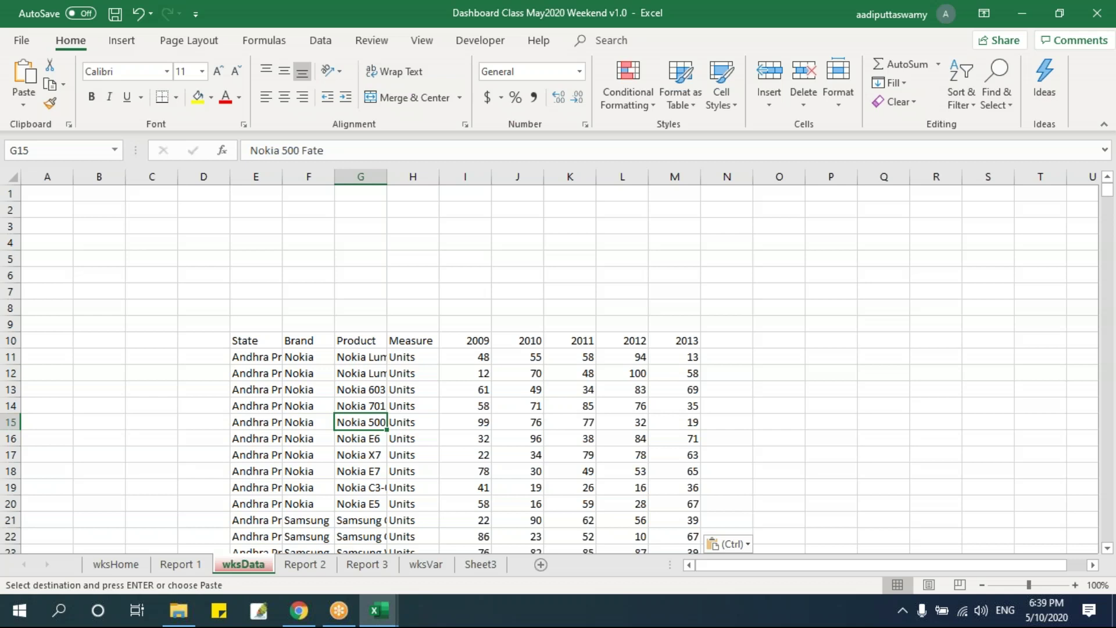
Add filters to the data table's header row, from State in E10 to 2013 in M10.
{"action": "left_click_drag", "start_coordinate": [244, 343], "coordinate": [687, 344]}
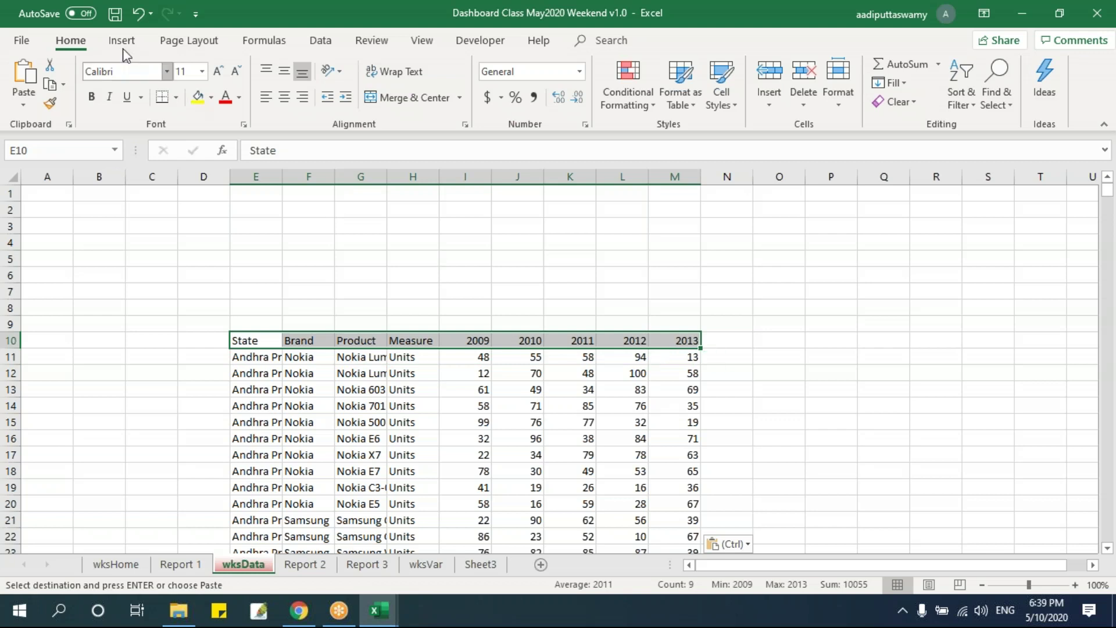
{"action": "left_click", "coordinate": [330, 44]}
{"action": "left_click", "coordinate": [658, 91]}
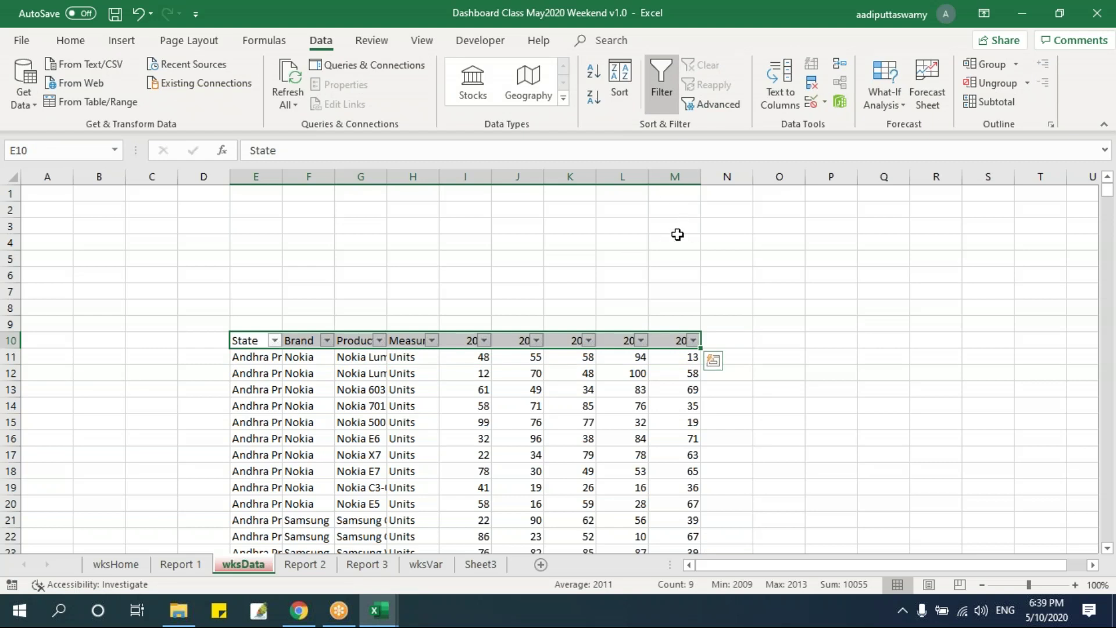
{"action": "left_click", "coordinate": [365, 405]}
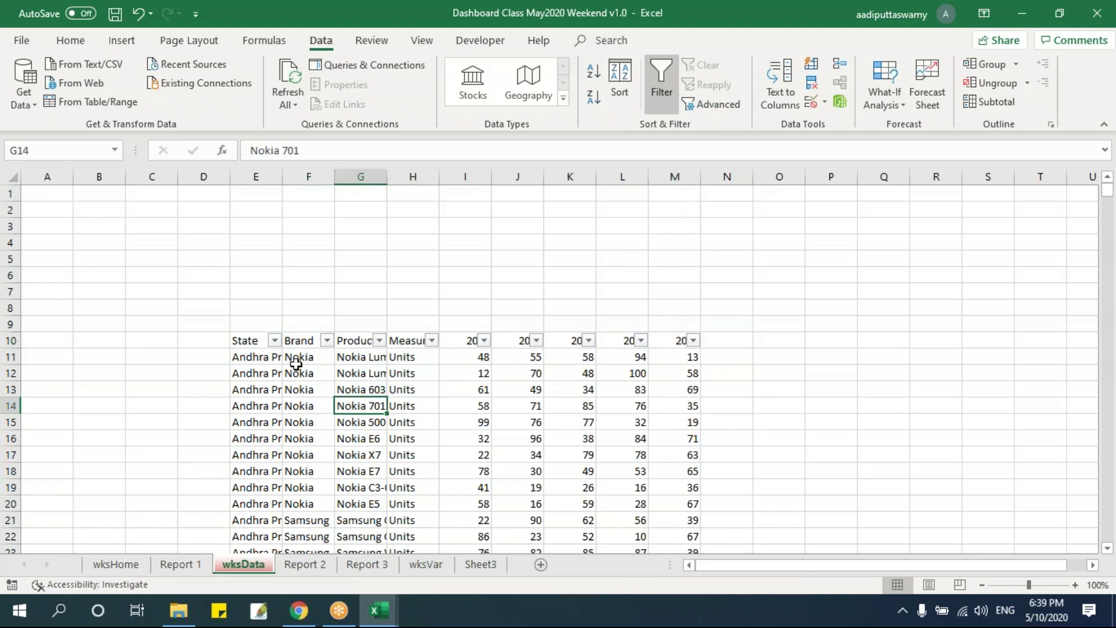
Check the filter values available for the State and Brand columns without applying a filter.
{"action": "left_click", "coordinate": [274, 340]}
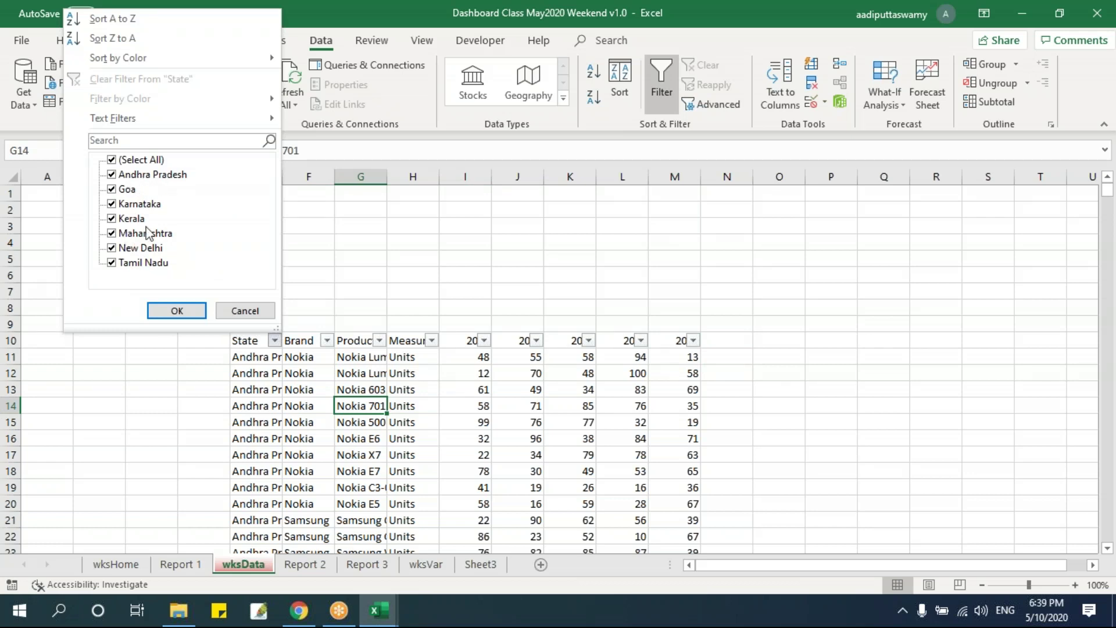
{"action": "left_click", "coordinate": [245, 310]}
{"action": "left_click", "coordinate": [327, 340]}
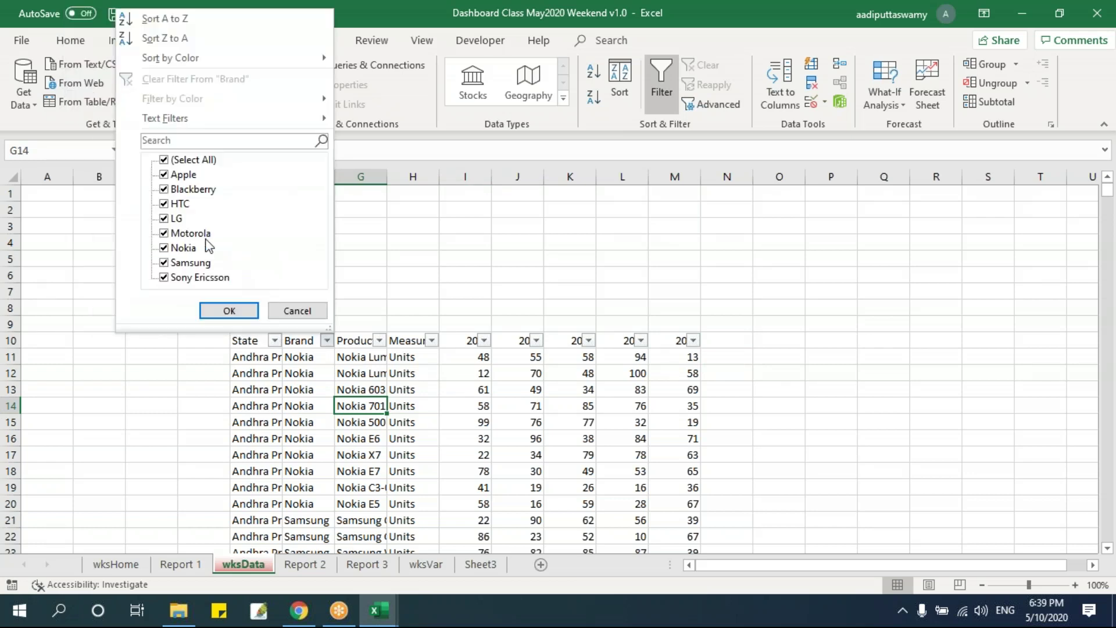
Review the filter lists of the Brand, Product and Measure columns and the range of year headers.
{"action": "left_click", "coordinate": [296, 311]}
{"action": "left_click", "coordinate": [379, 340]}
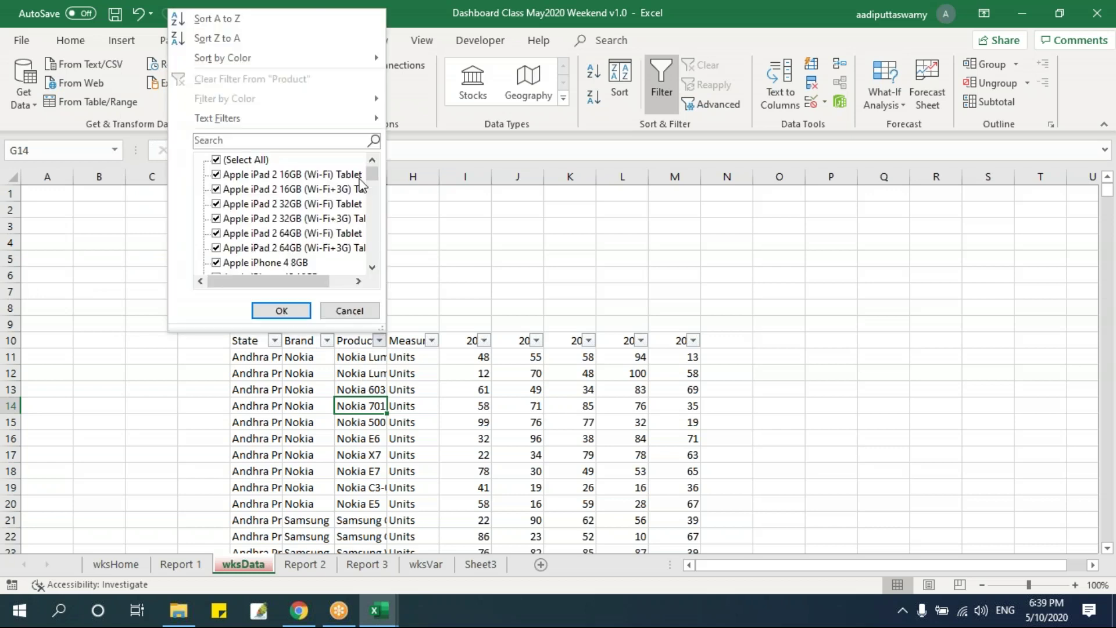
{"action": "left_click_drag", "start_coordinate": [371, 175], "coordinate": [372, 253]}
{"action": "left_click", "coordinate": [348, 312]}
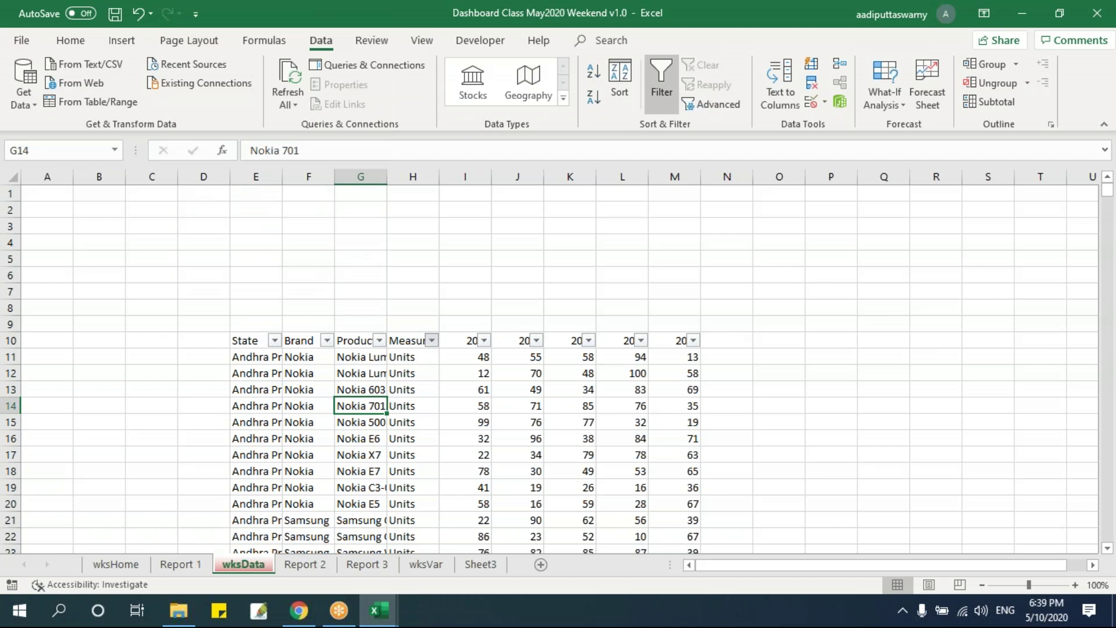
{"action": "left_click", "coordinate": [432, 340]}
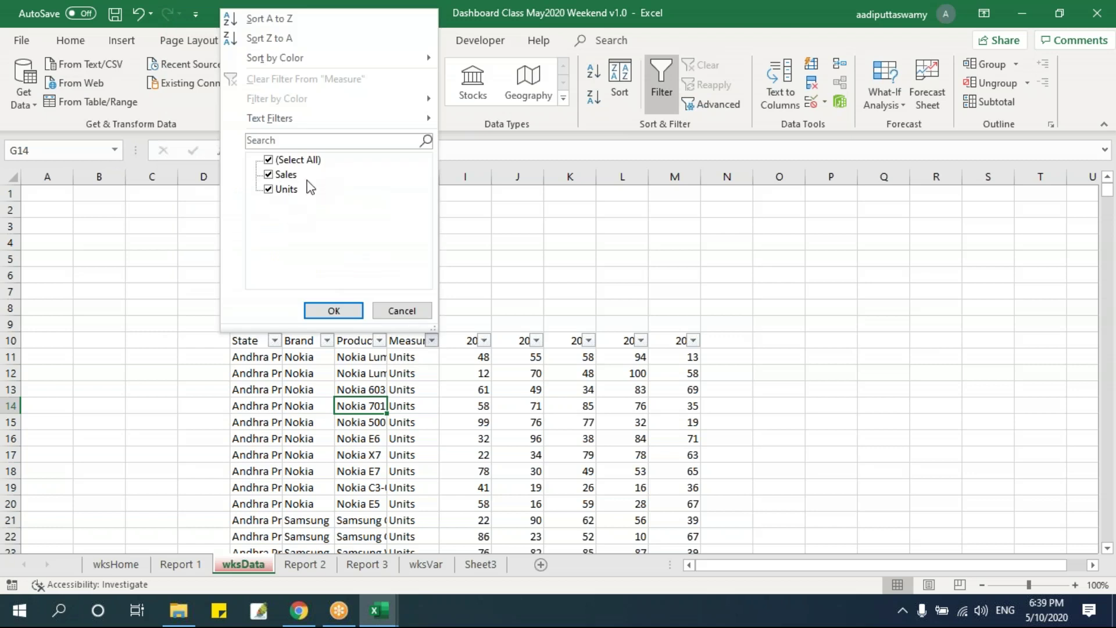
{"action": "left_click", "coordinate": [393, 316]}
{"action": "left_click_drag", "start_coordinate": [473, 343], "coordinate": [692, 333]}
{"action": "left_click", "coordinate": [455, 339]}
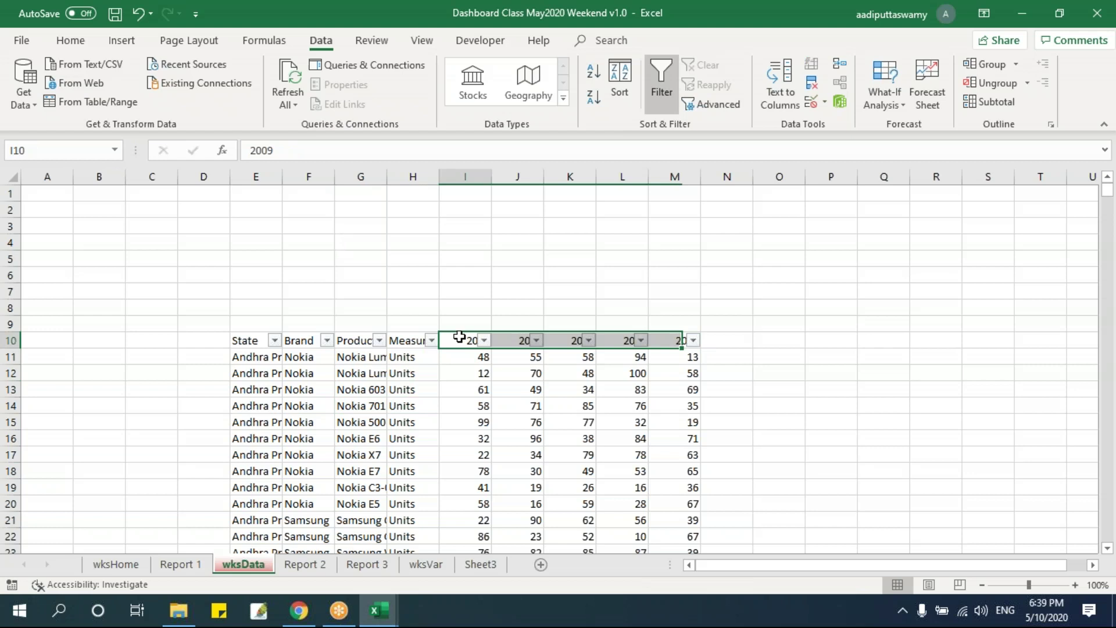
{"action": "left_click", "coordinate": [680, 343]}
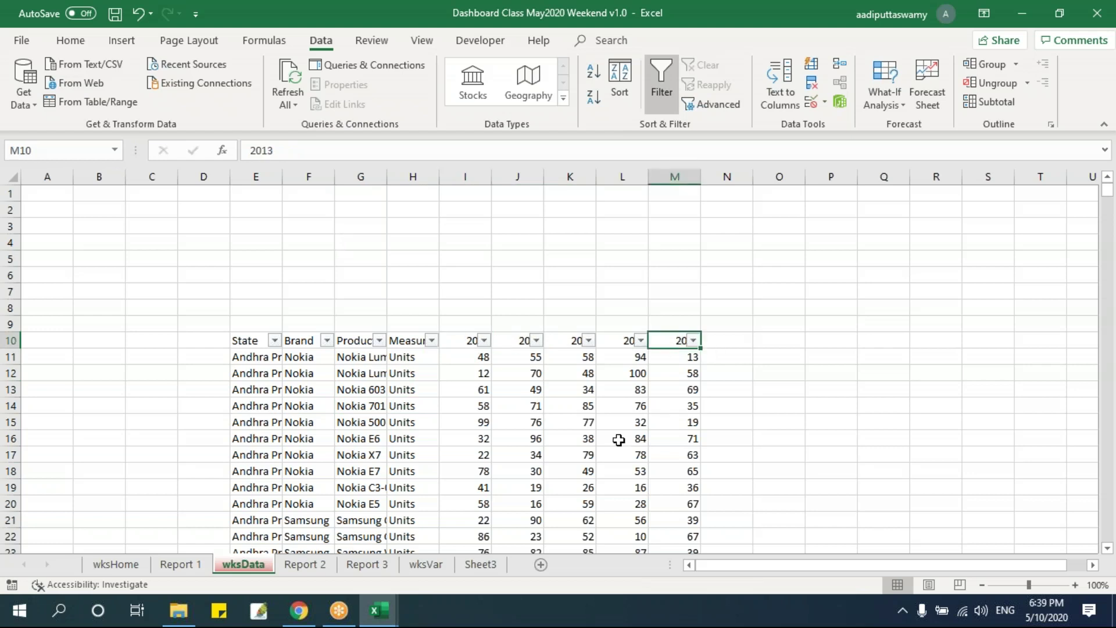
Change the last year header in cell M10 to 2019.
{"action": "left_click", "coordinate": [460, 342]}
{"action": "left_click", "coordinate": [675, 343]}
{"action": "left_click", "coordinate": [269, 150]}
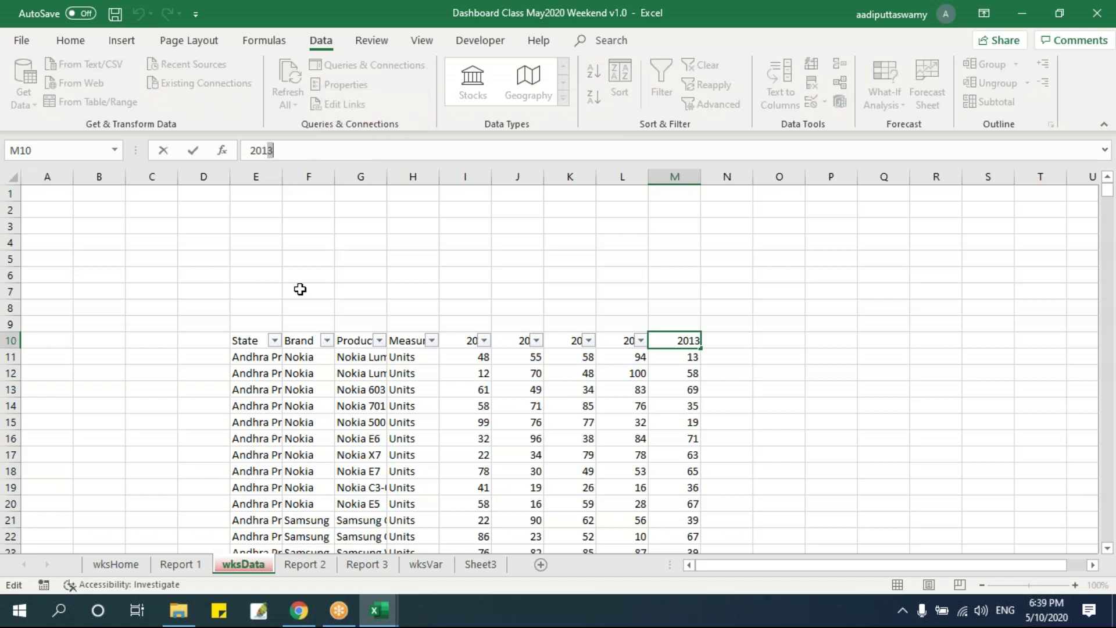
{"action": "key", "text": "BackSpace"}
{"action": "type", "text": "0"}
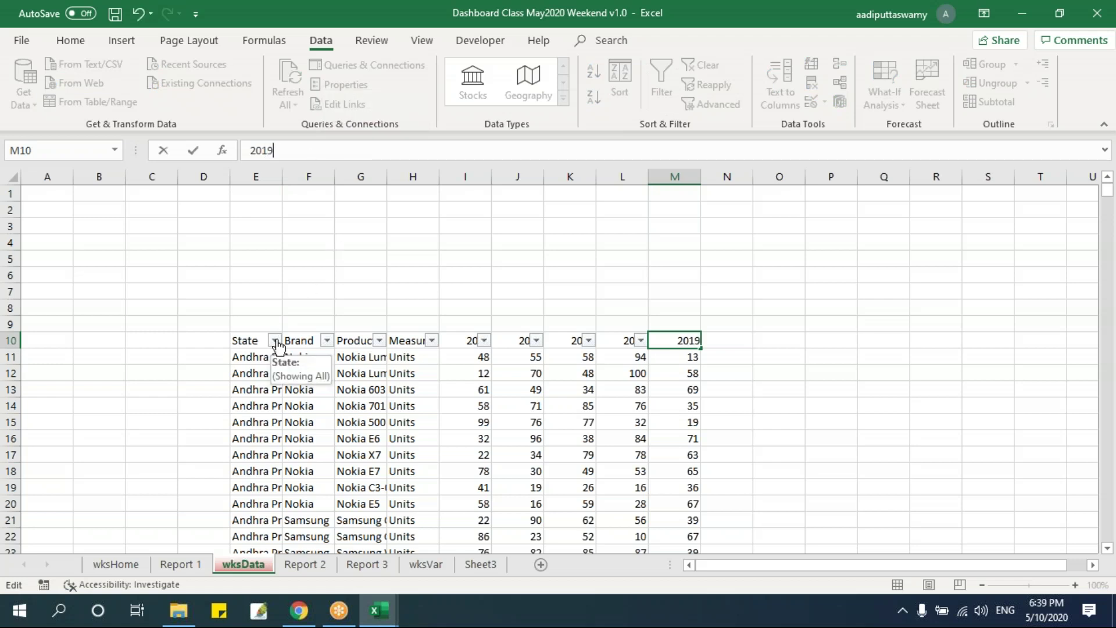
{"action": "key", "text": "Return"}
Change the year header in cell L10 to 2018.
{"action": "left_click", "coordinate": [614, 329]}
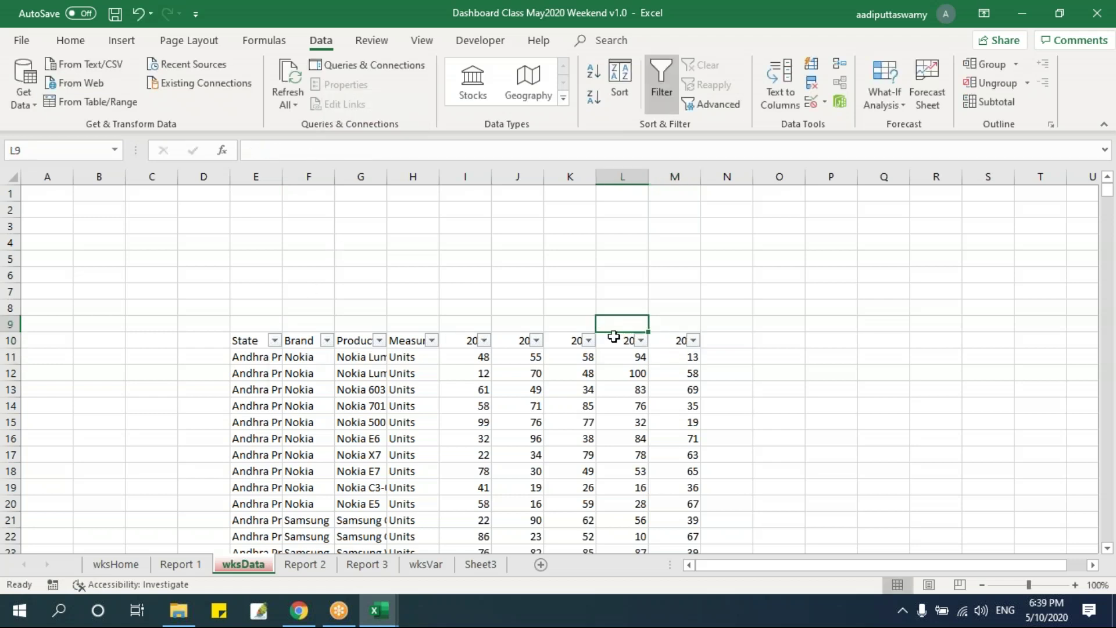
{"action": "left_click", "coordinate": [615, 340]}
{"action": "left_click", "coordinate": [262, 150]}
{"action": "key", "text": "BackSpace"}
{"action": "type", "text": "8"}
{"action": "key", "text": "Return"}
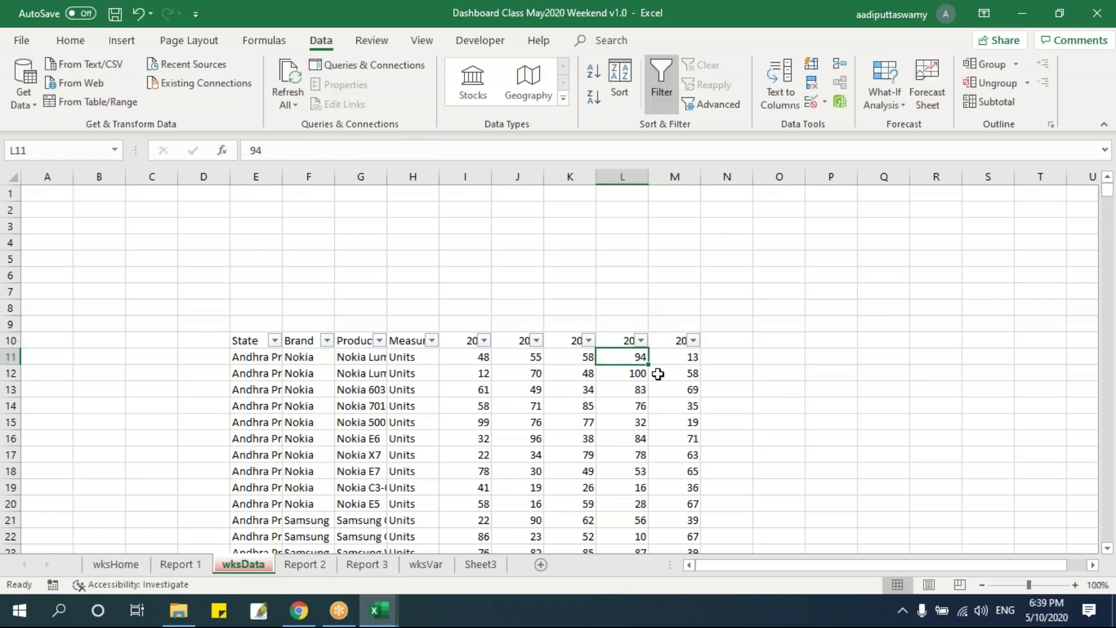
Extend the 2018–2019 header sequence backwards across I10:K10 to give 2015, 2016 and 2017.
{"action": "left_click_drag", "start_coordinate": [673, 339], "coordinate": [630, 340]}
{"action": "left_click_drag", "start_coordinate": [701, 348], "coordinate": [445, 338]}
{"action": "left_click", "coordinate": [608, 399]}
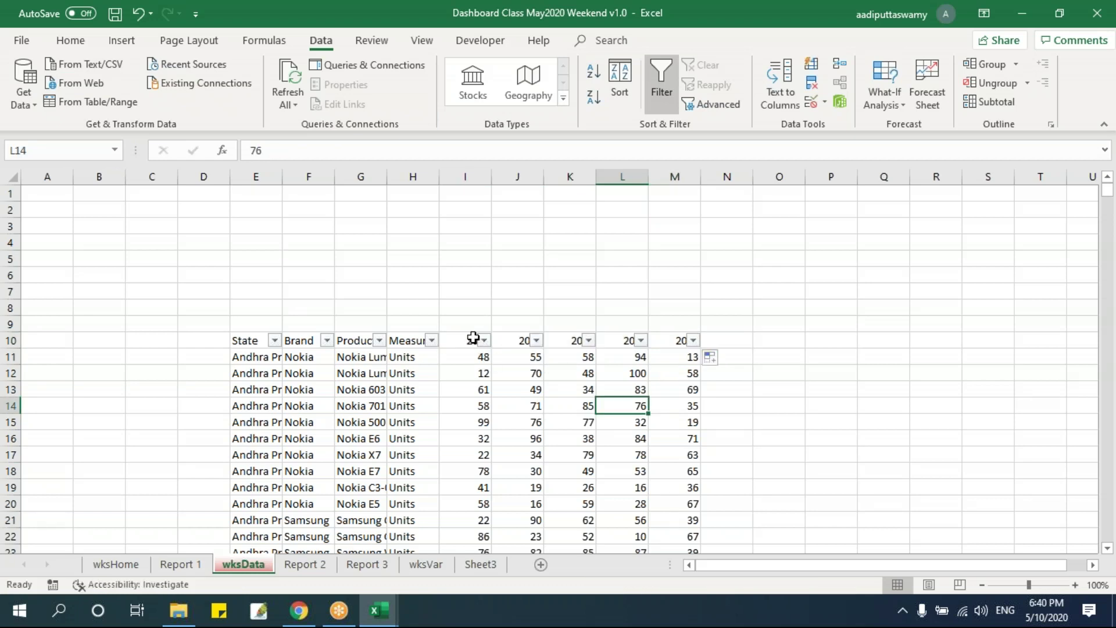
{"action": "left_click", "coordinate": [473, 338]}
{"action": "left_click", "coordinate": [669, 337]}
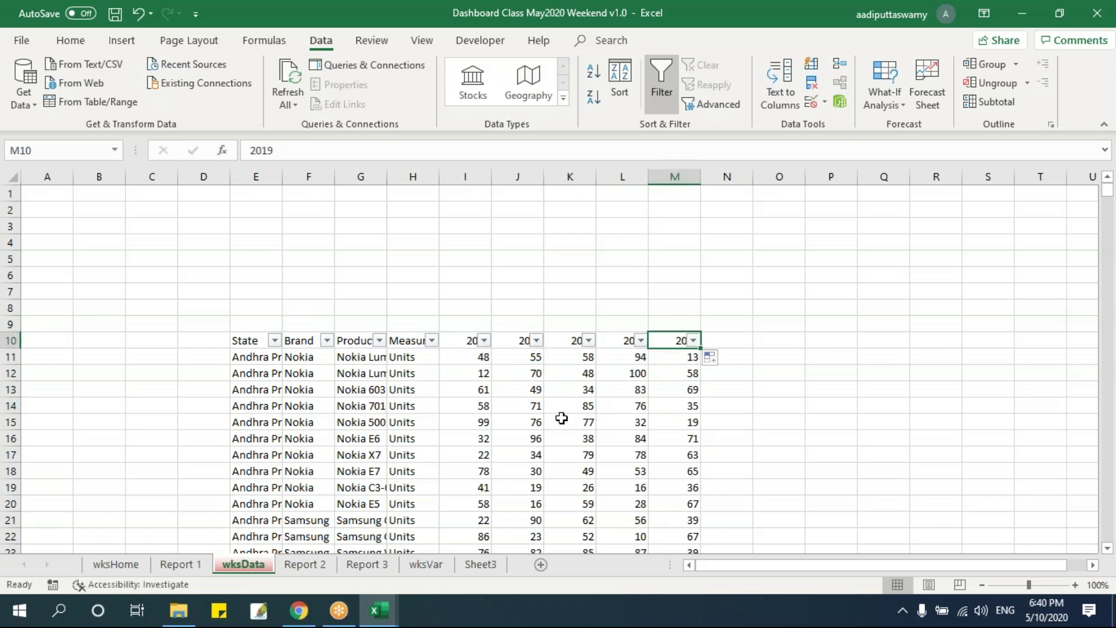
Remove the filter from the header row of the data table on wksData.
{"action": "left_click", "coordinate": [526, 402]}
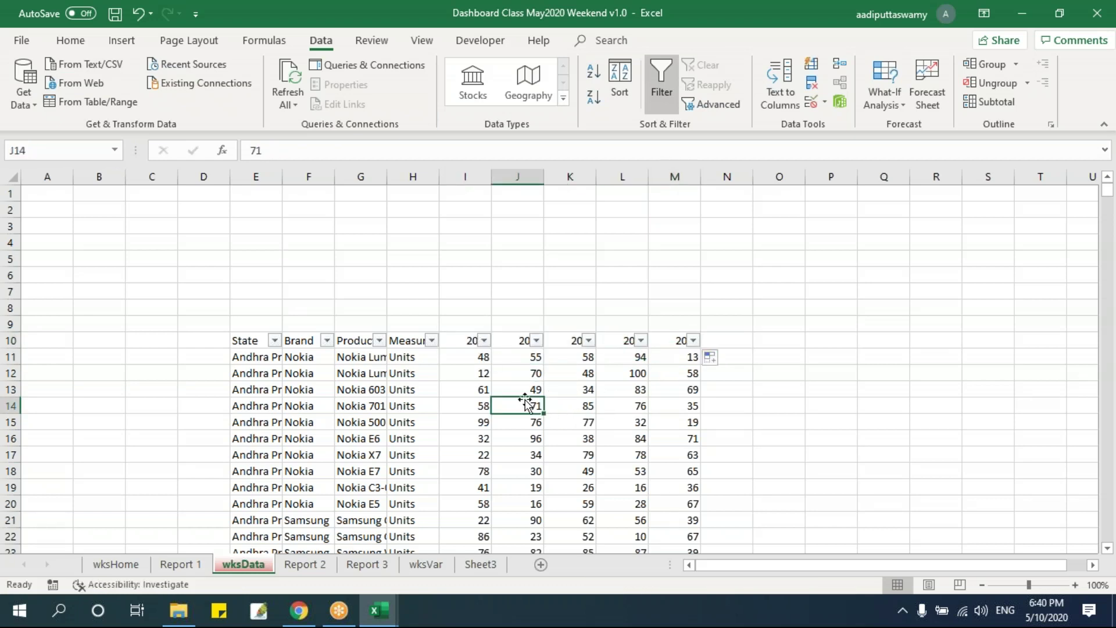
{"action": "key", "text": "alt+d"}
{"action": "key", "text": "f"}
{"action": "key", "text": "f"}
{"action": "left_click", "coordinate": [474, 361]}
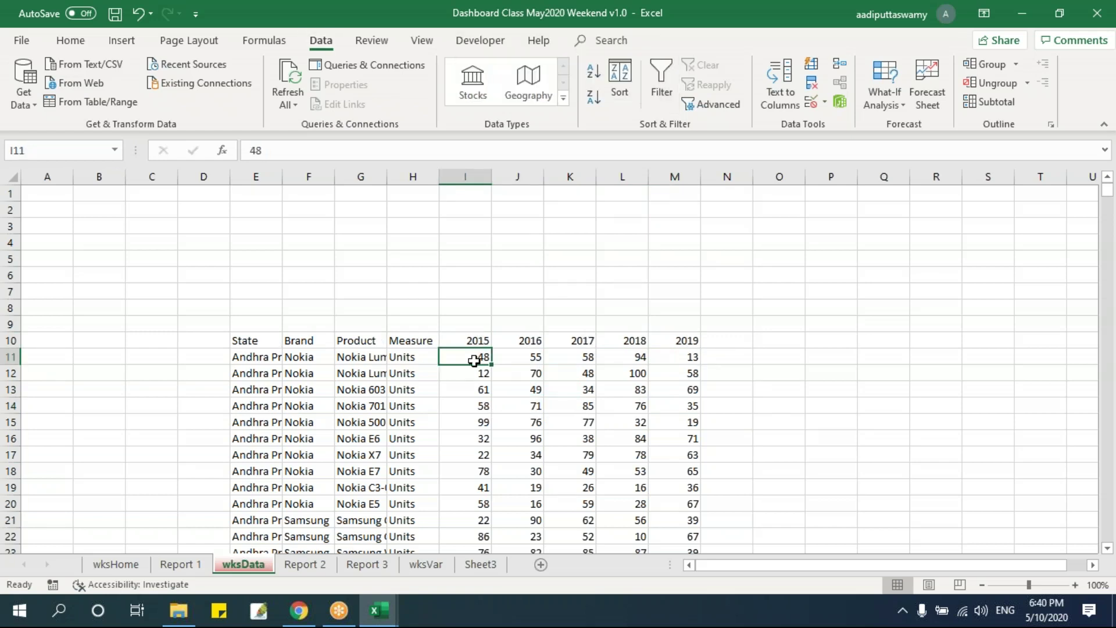
{"action": "left_click", "coordinate": [268, 338]}
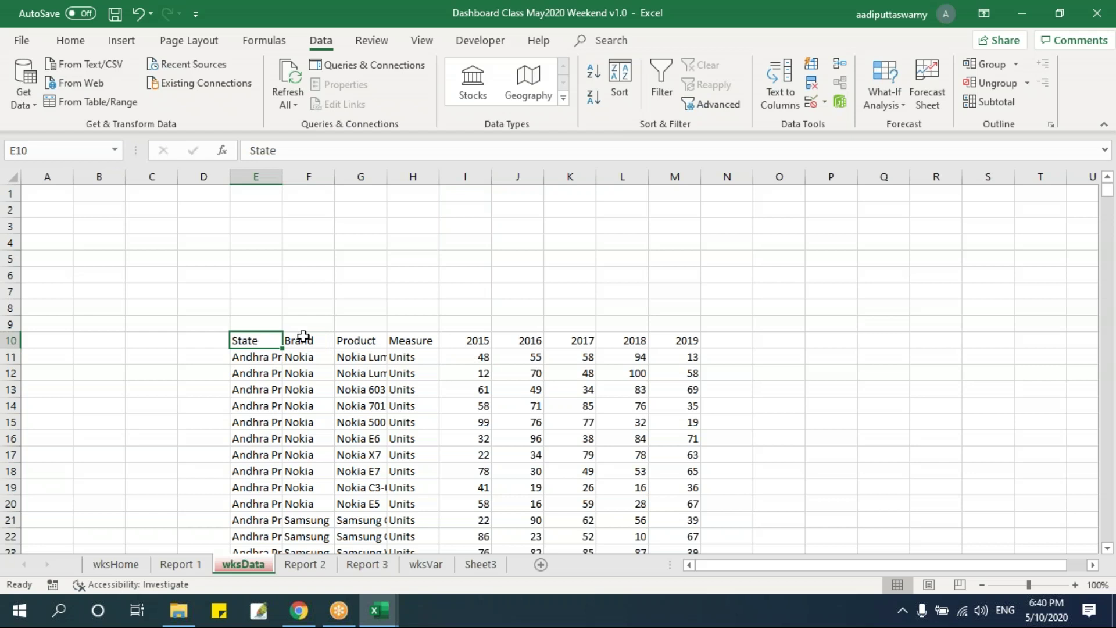
{"action": "left_click", "coordinate": [302, 339]}
{"action": "left_click", "coordinate": [366, 339]}
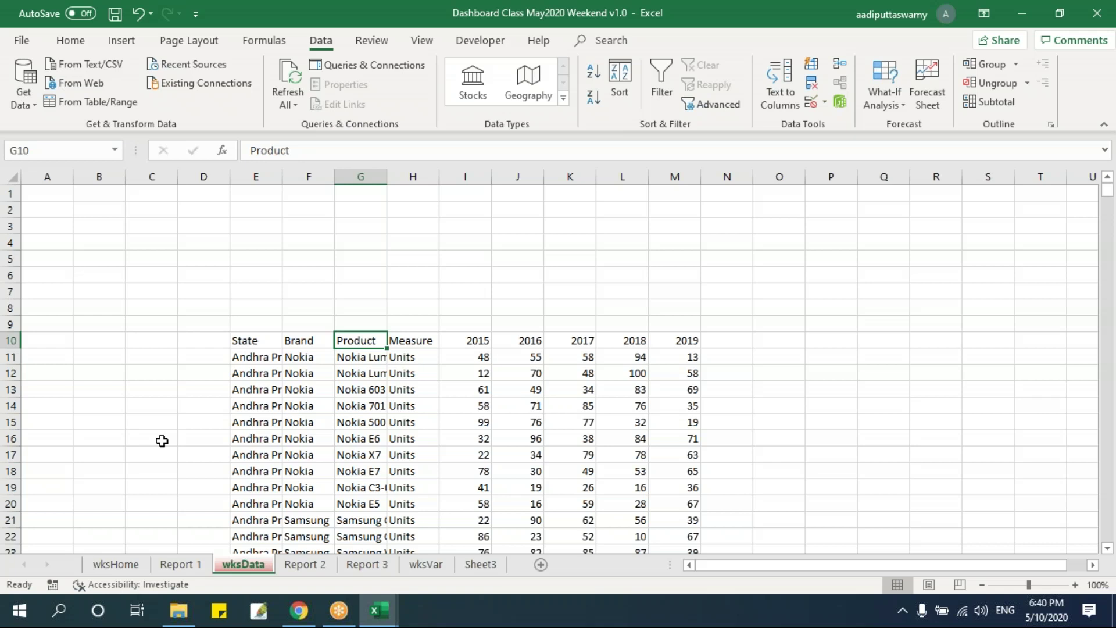
Add a new worksheet after wksData and name it wksMenu.
{"action": "left_click", "coordinate": [541, 565]}
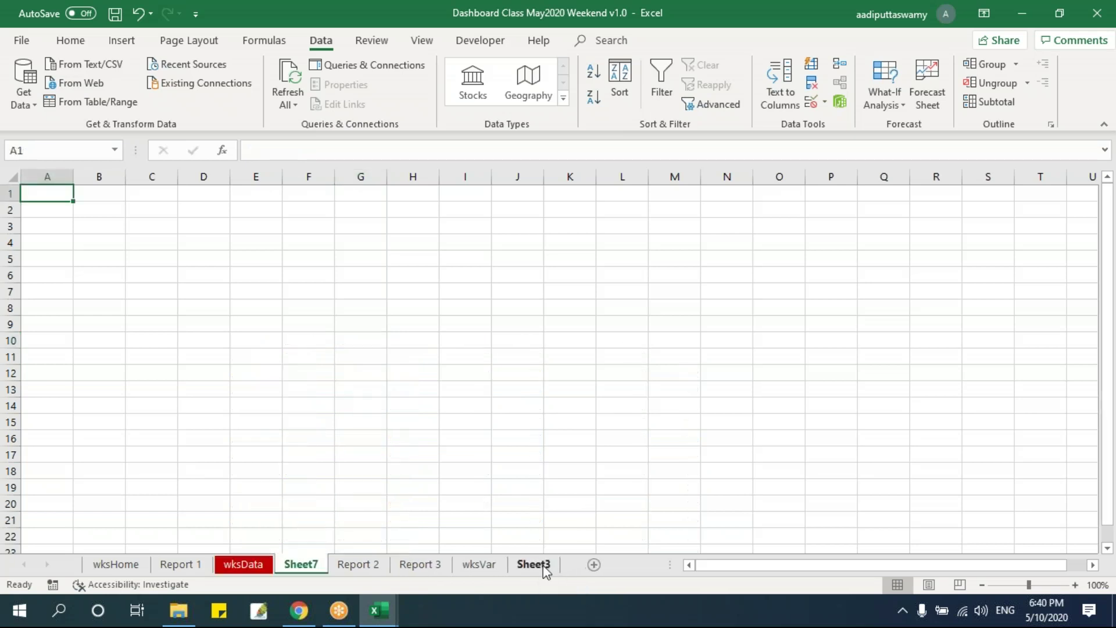
{"action": "double_click", "coordinate": [298, 564]}
{"action": "type", "text": "wksMenu"}
{"action": "left_click", "coordinate": [508, 391]}
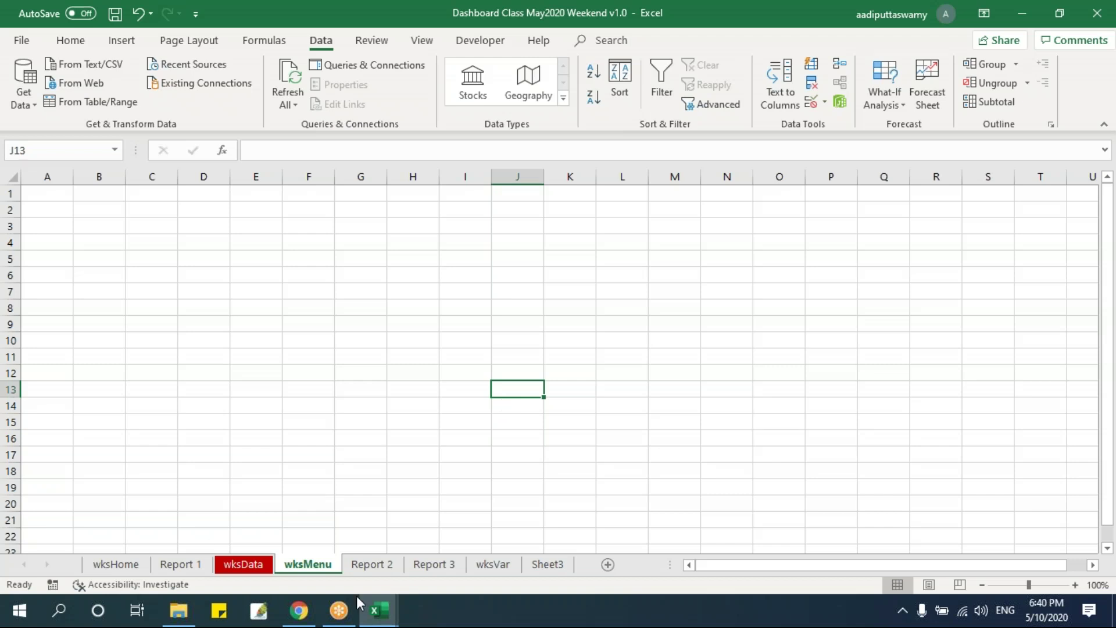
{"action": "left_click", "coordinate": [248, 569]}
{"action": "left_click", "coordinate": [504, 566]}
{"action": "left_click", "coordinate": [379, 565]}
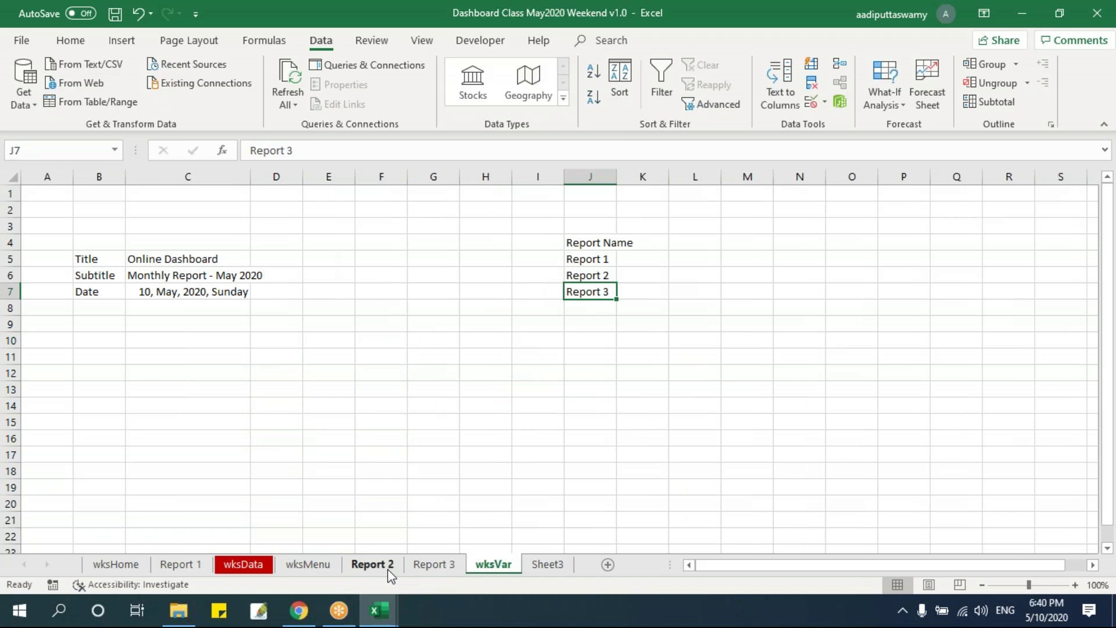
{"action": "left_click", "coordinate": [435, 565]}
{"action": "left_click", "coordinate": [308, 565]}
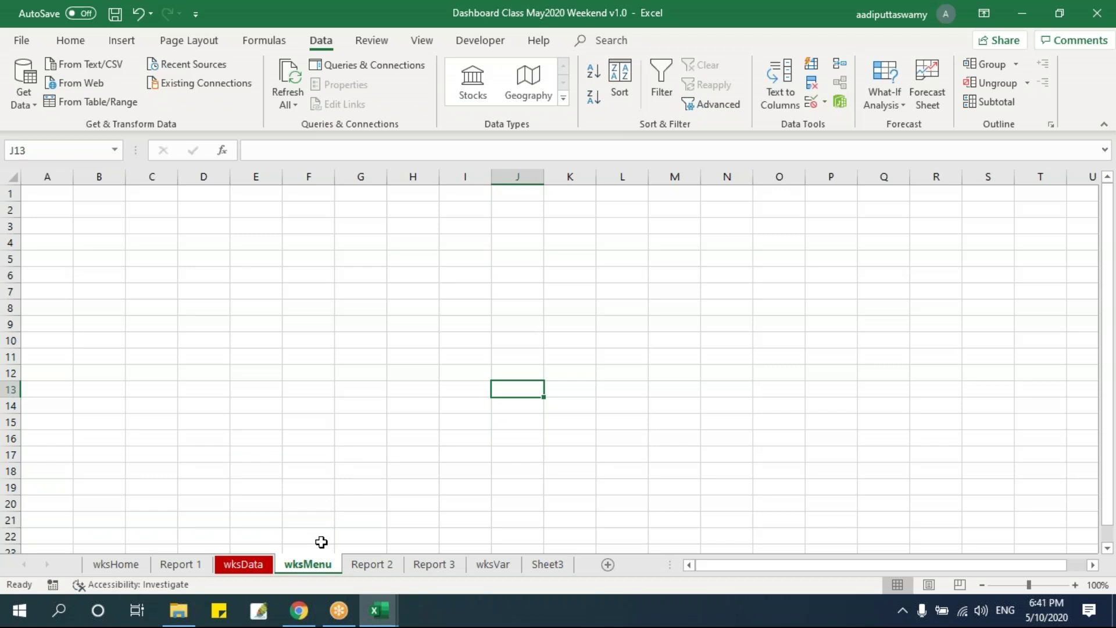
Copy the whole State column, including its header, from wksData to cell D10 of wksMenu.
{"action": "left_click", "coordinate": [258, 567]}
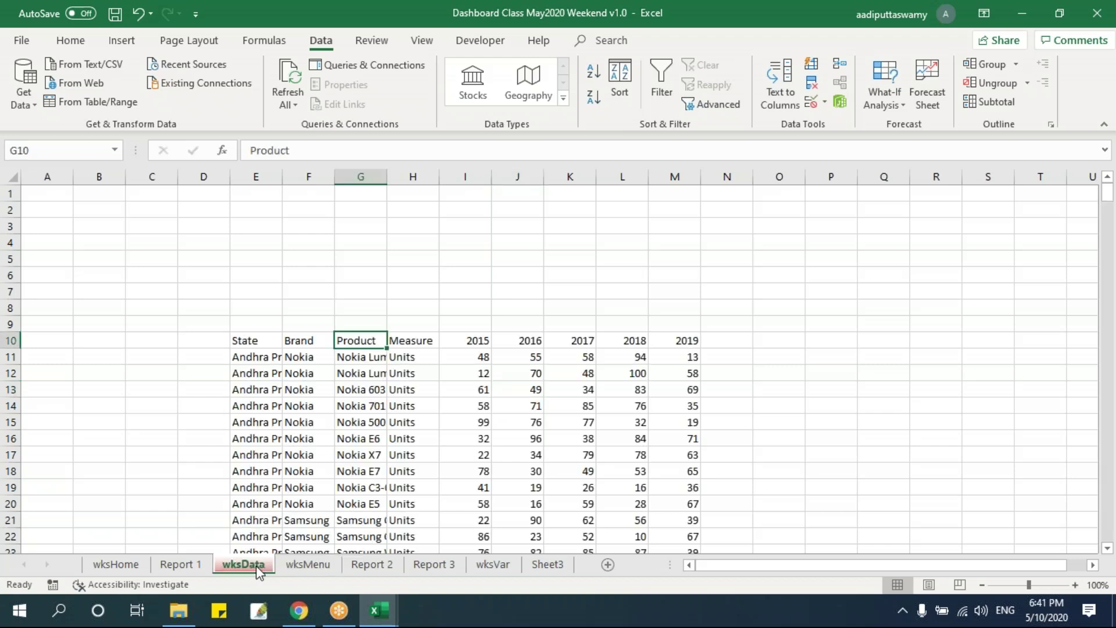
{"action": "left_click", "coordinate": [271, 355]}
{"action": "key", "text": "Up"}
{"action": "key", "text": "ctrl+shift+Down"}
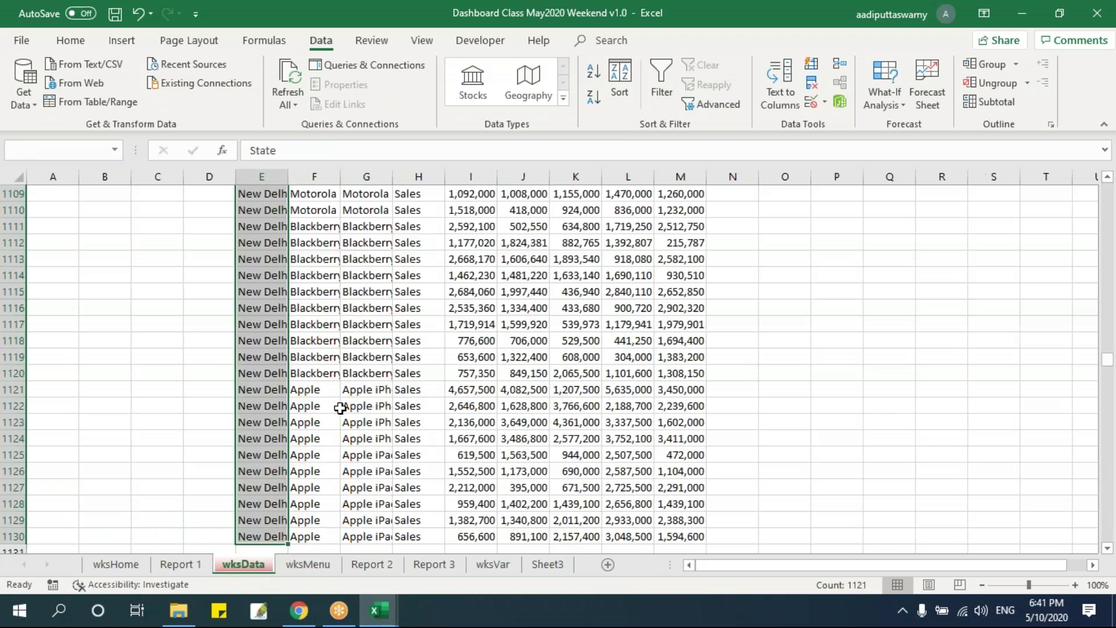
{"action": "key", "text": "ctrl+c"}
{"action": "key", "text": "ctrl+shift+Up"}
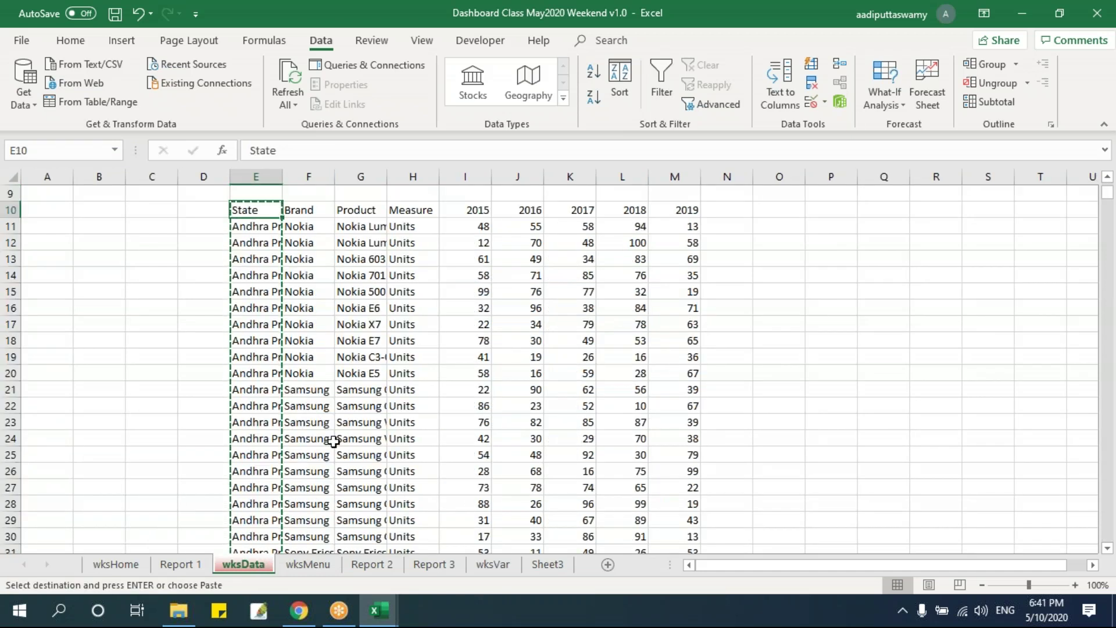
{"action": "left_click", "coordinate": [329, 560]}
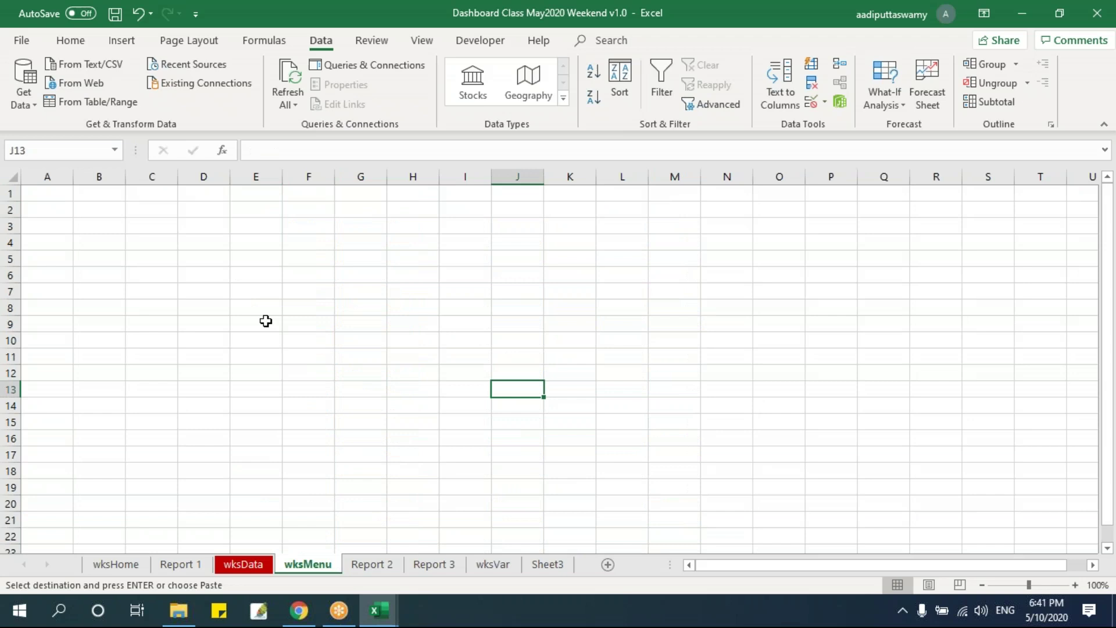
{"action": "left_click", "coordinate": [210, 342]}
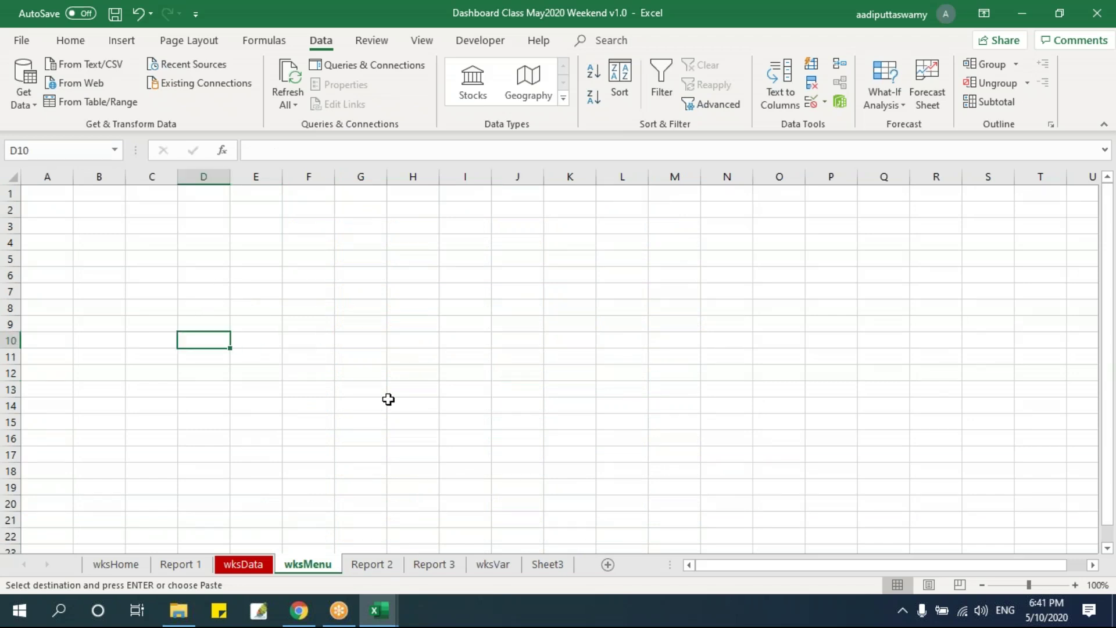
{"action": "key", "text": "ctrl+v"}
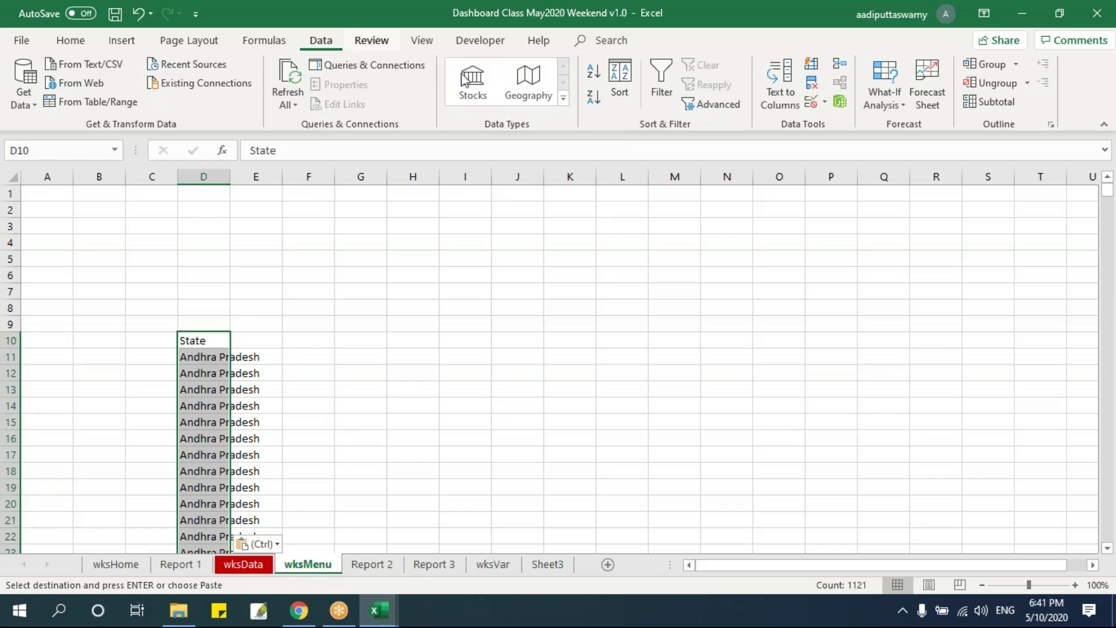
Remove the duplicate values from the State column on wksMenu.
{"action": "left_click", "coordinate": [814, 86]}
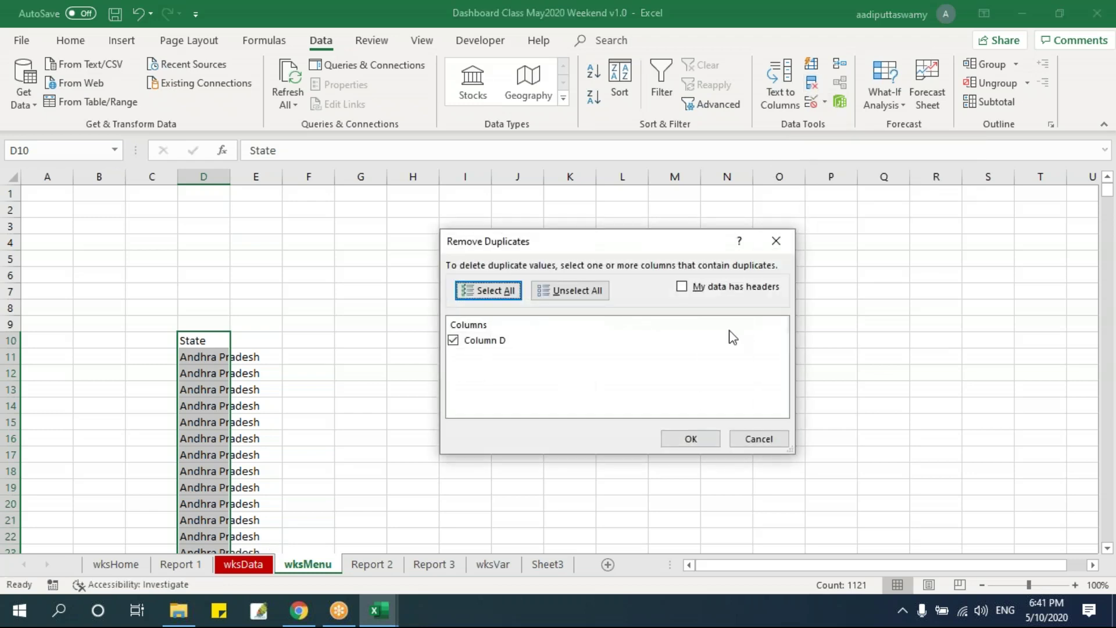
{"action": "left_click", "coordinate": [699, 441]}
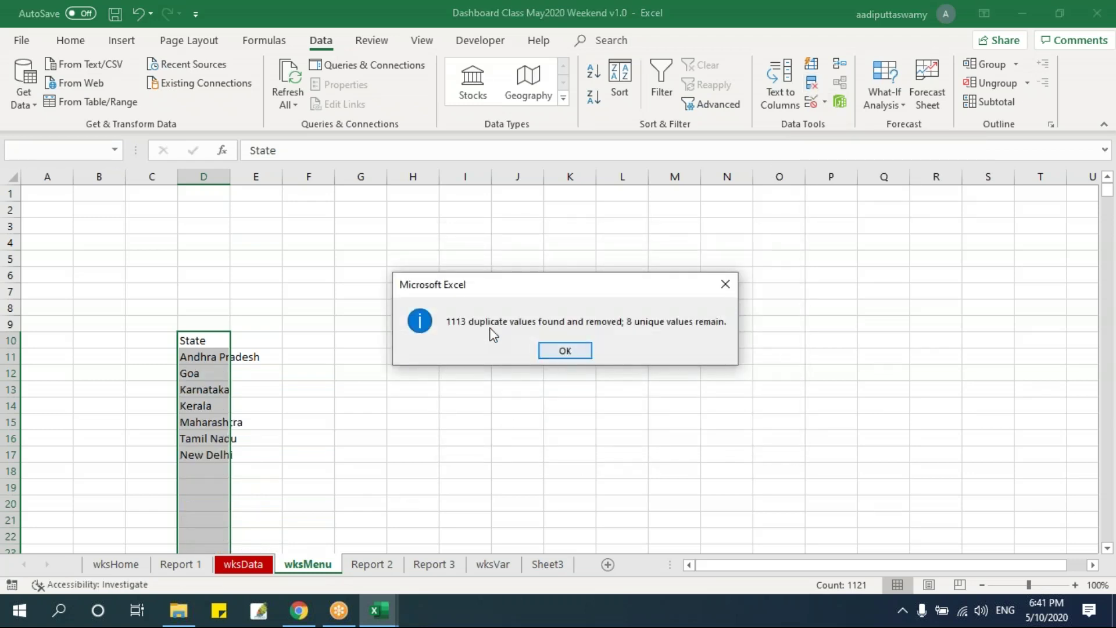
{"action": "left_click", "coordinate": [574, 351]}
{"action": "left_click", "coordinate": [301, 401]}
{"action": "left_click_drag", "start_coordinate": [207, 356], "coordinate": [210, 447]}
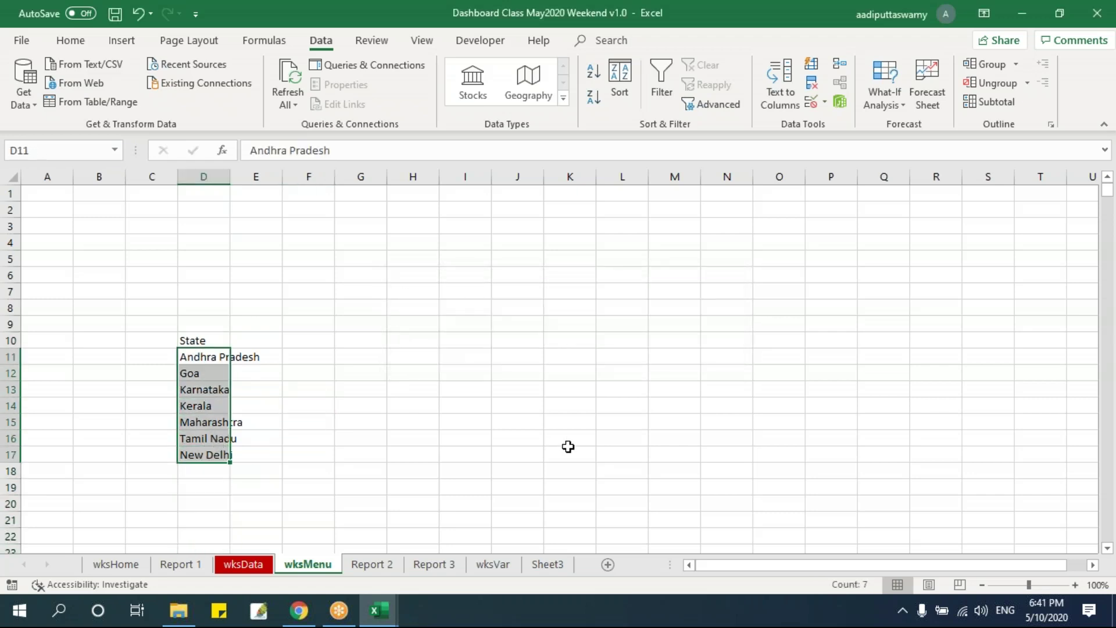
Copy the whole Brand column, including its header, from wksData to cell H10 of wksMenu.
{"action": "left_click", "coordinate": [243, 564]}
{"action": "left_click", "coordinate": [288, 210]}
{"action": "key", "text": "ctrl+shift+Down"}
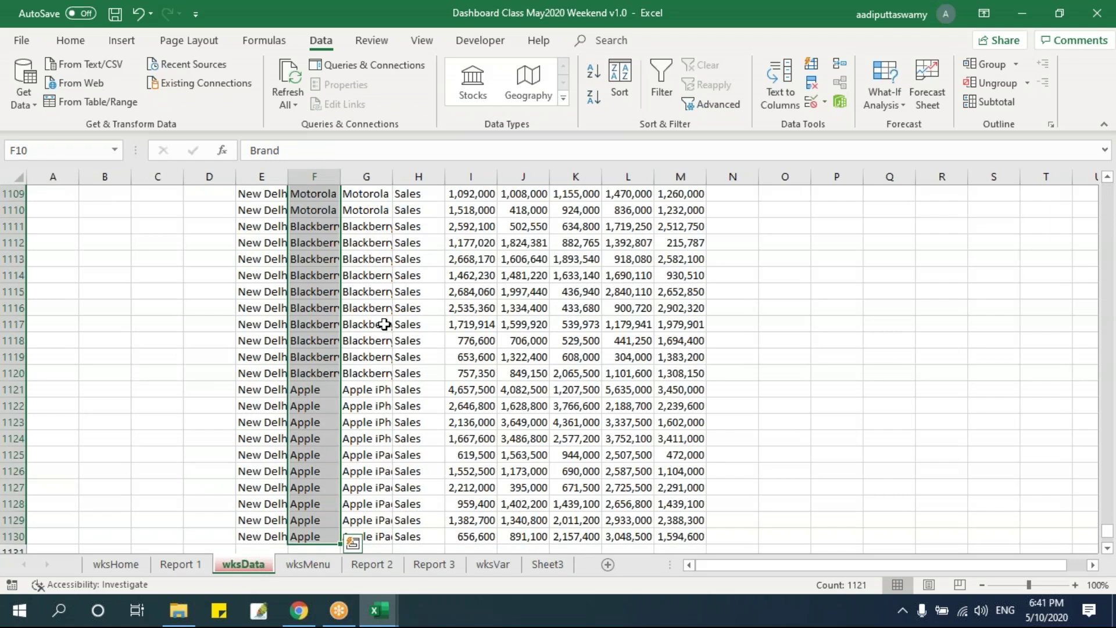
{"action": "key", "text": "ctrl+c"}
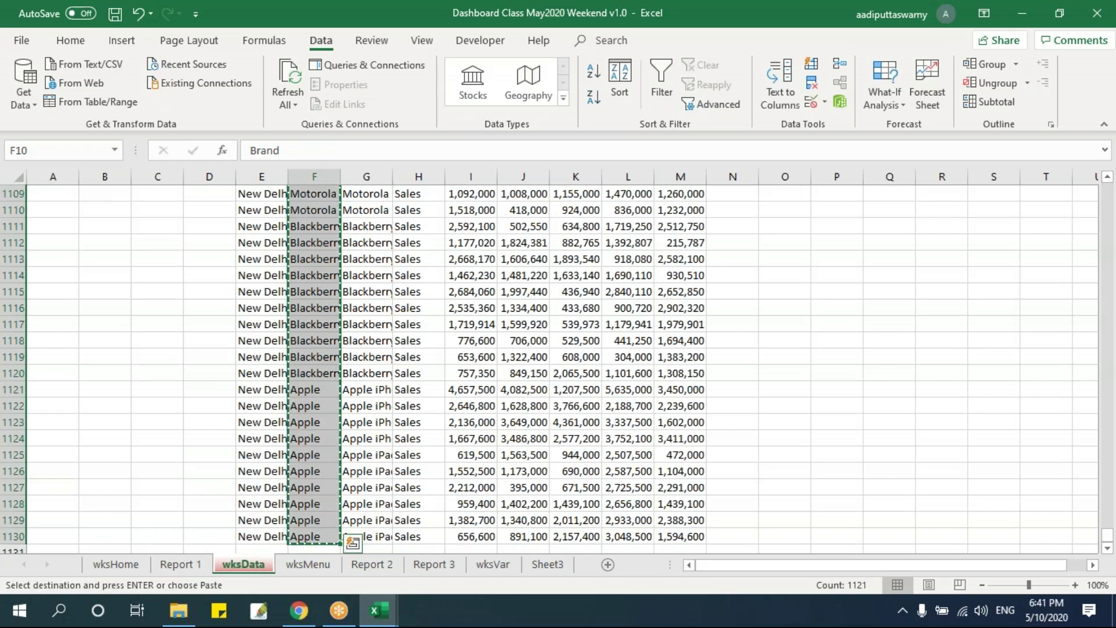
{"action": "left_click", "coordinate": [308, 564]}
{"action": "left_click", "coordinate": [236, 337]}
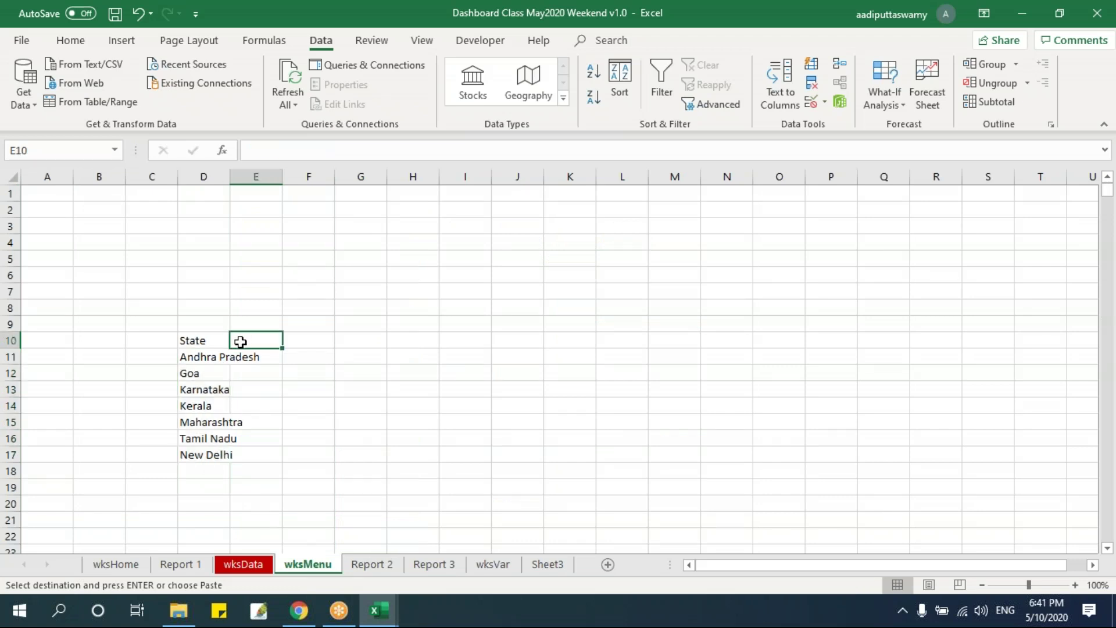
{"action": "left_click_drag", "start_coordinate": [248, 354], "coordinate": [347, 454]}
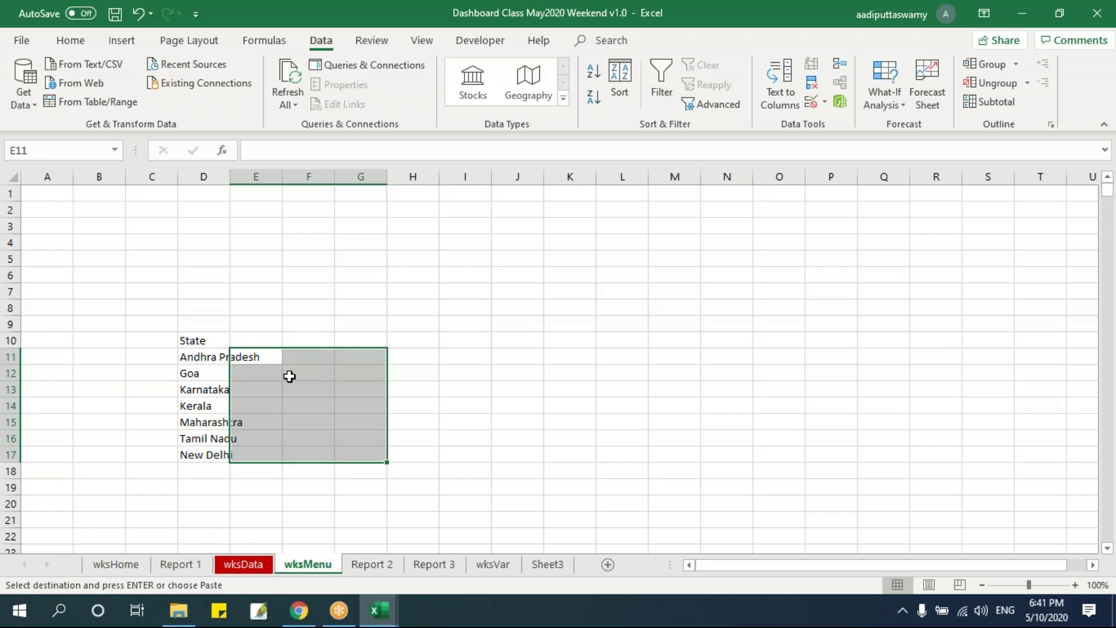
{"action": "left_click_drag", "start_coordinate": [252, 358], "coordinate": [302, 454]}
{"action": "left_click", "coordinate": [406, 340]}
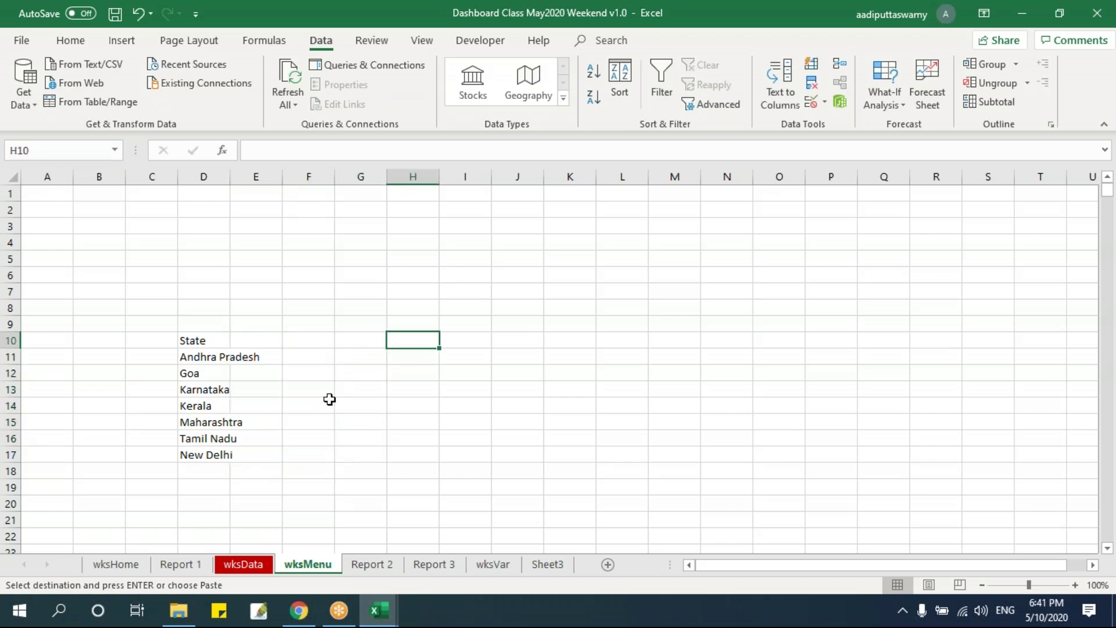
{"action": "key", "text": "ctrl+v"}
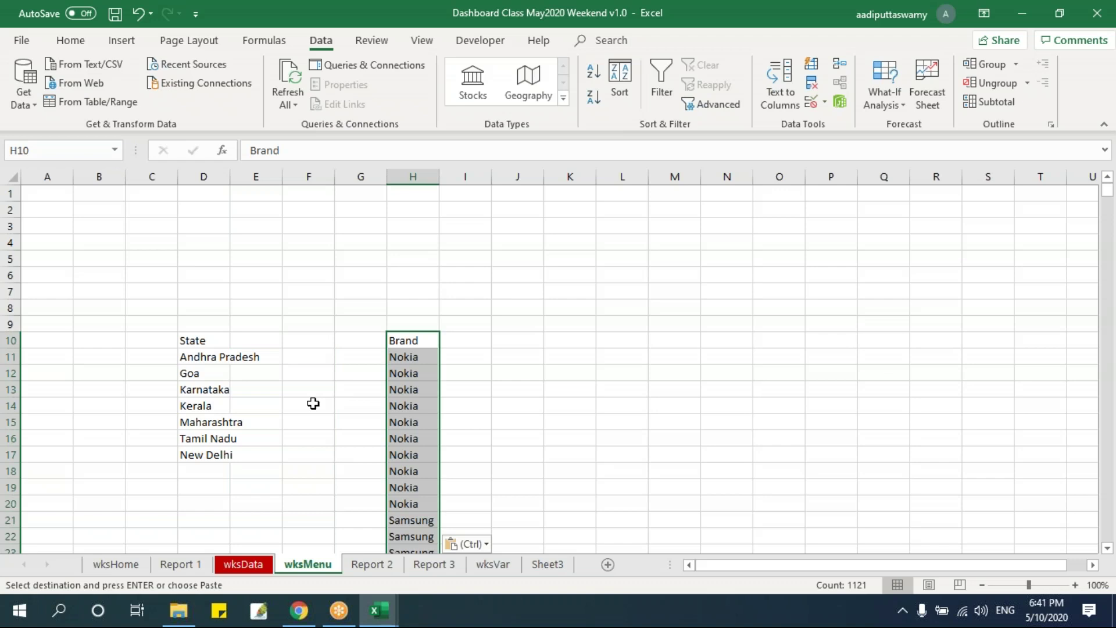
Remove the duplicate values from the Brand column on wksMenu.
{"action": "left_click", "coordinate": [813, 88]}
{"action": "left_click", "coordinate": [708, 433]}
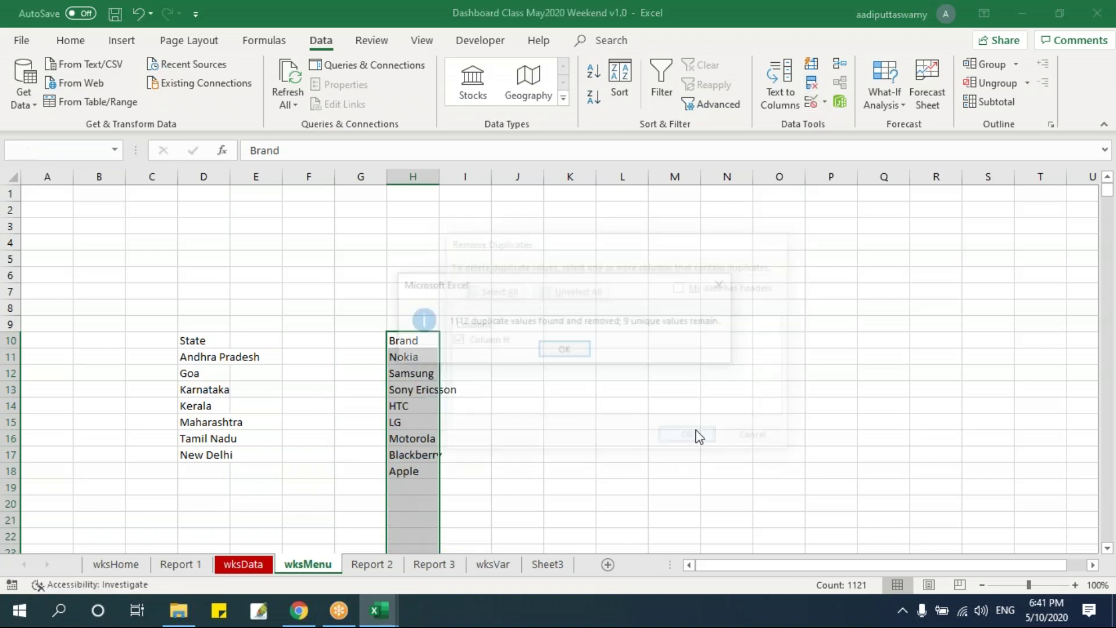
{"action": "left_click", "coordinate": [586, 350]}
{"action": "left_click", "coordinate": [576, 417]}
{"action": "left_click_drag", "start_coordinate": [423, 356], "coordinate": [423, 471]}
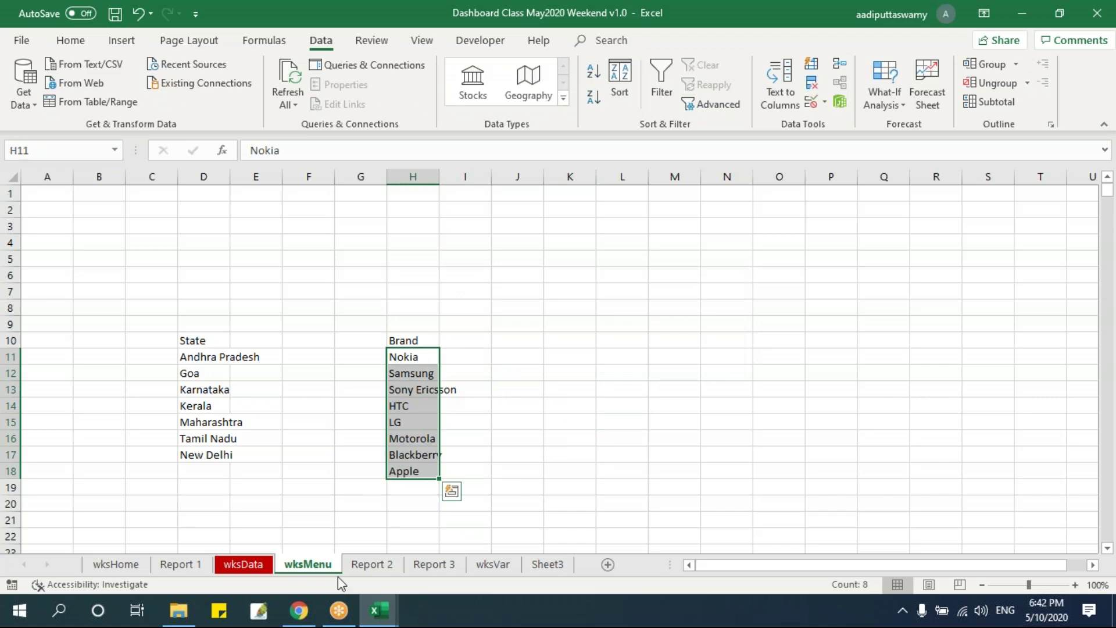
Copy the whole Product column, including its header, from wksData to cell L10 of wksMenu.
{"action": "left_click", "coordinate": [250, 563]}
{"action": "key", "text": "ctrl+Up"}
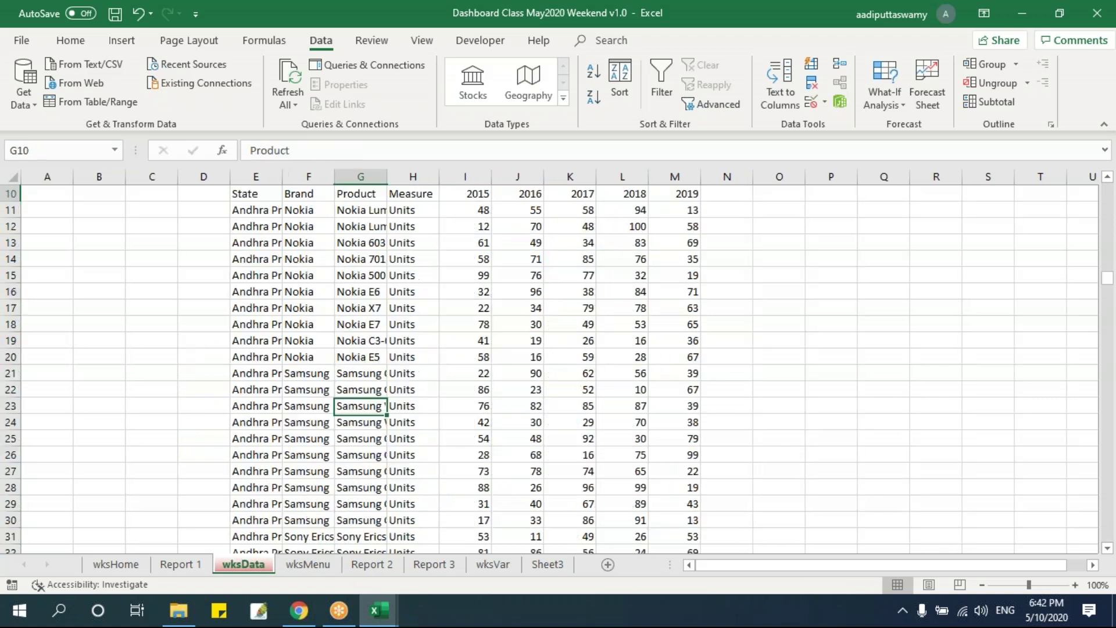
{"action": "key", "text": "ctrl+shift+Down"}
{"action": "key", "text": "ctrl+c"}
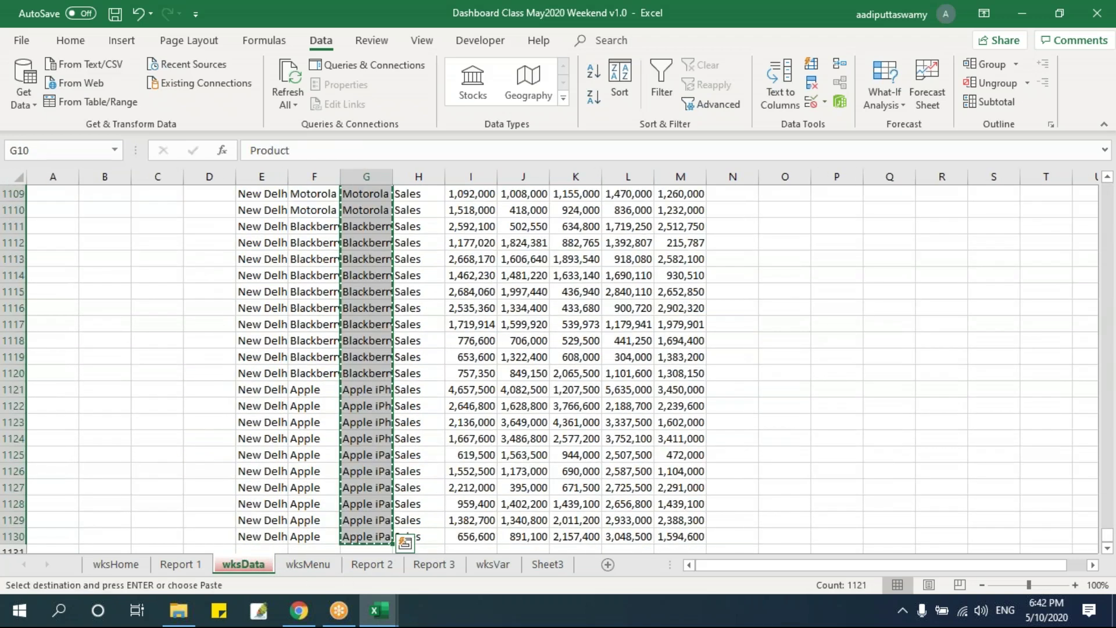
{"action": "left_click", "coordinate": [317, 567]}
{"action": "left_click", "coordinate": [602, 344]}
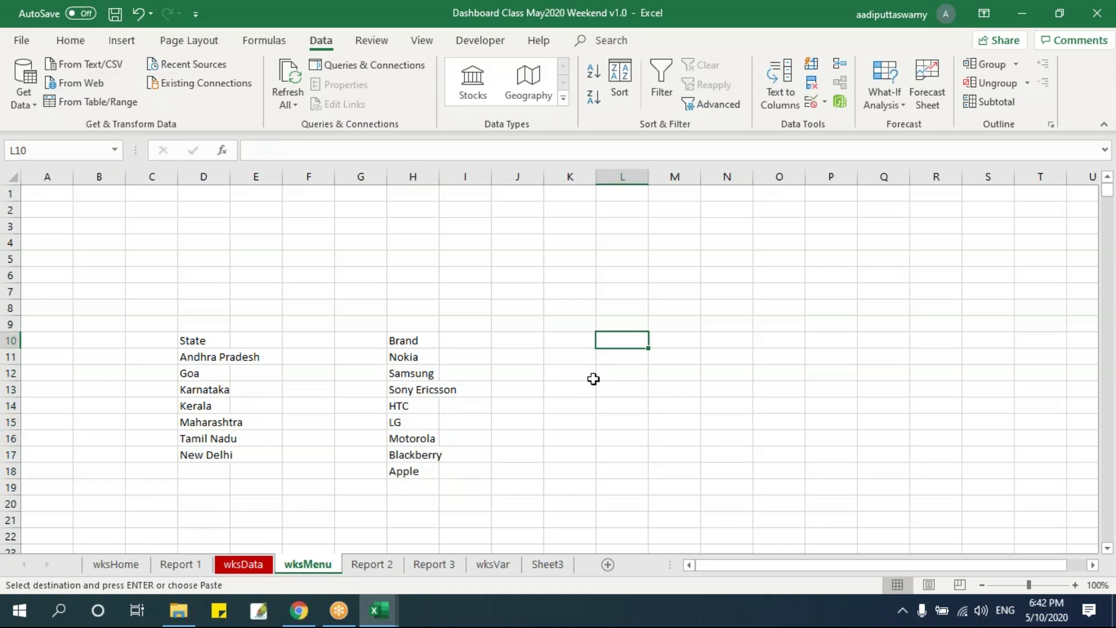
{"action": "key", "text": "ctrl+v"}
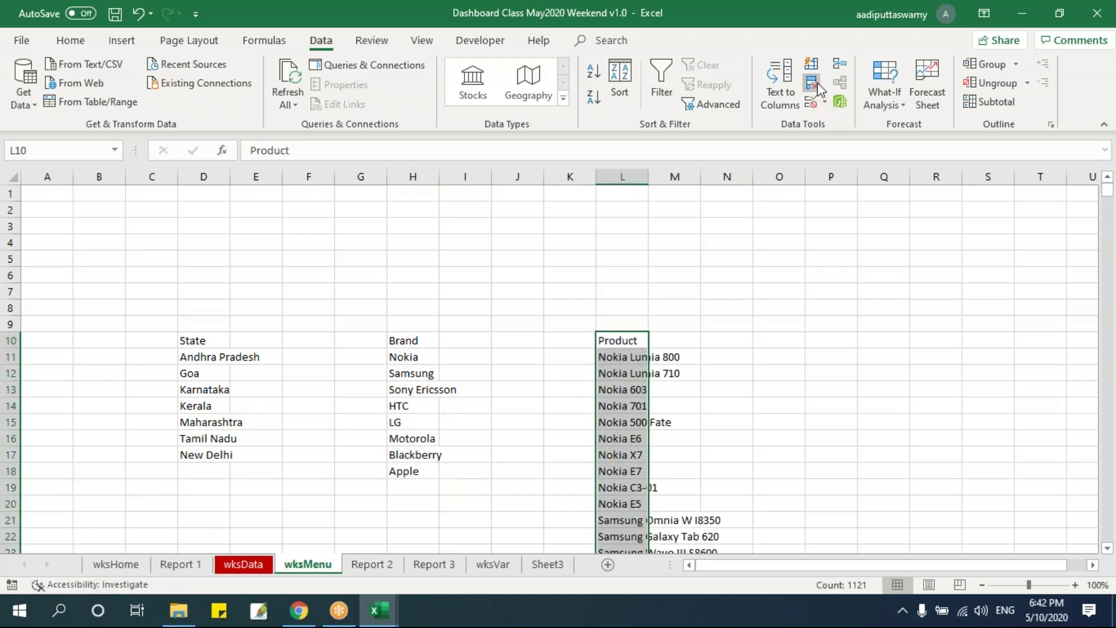
Remove the duplicate values from the Product column on wksMenu.
{"action": "left_click", "coordinate": [813, 84]}
{"action": "left_click", "coordinate": [691, 440]}
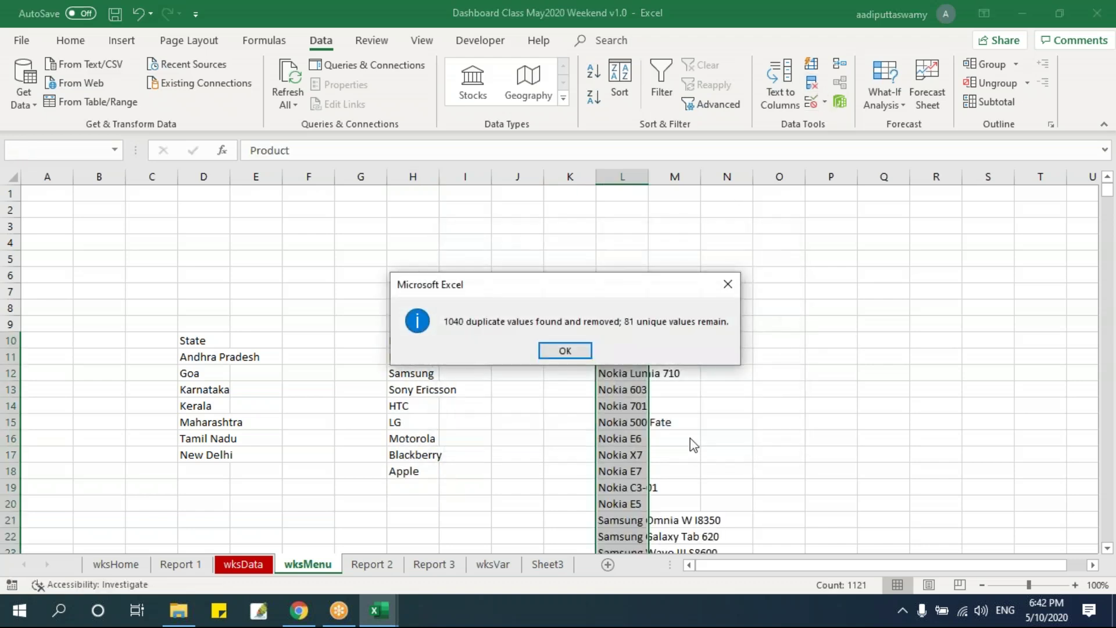
{"action": "left_click", "coordinate": [569, 351]}
{"action": "left_click_drag", "start_coordinate": [741, 567], "coordinate": [793, 567]}
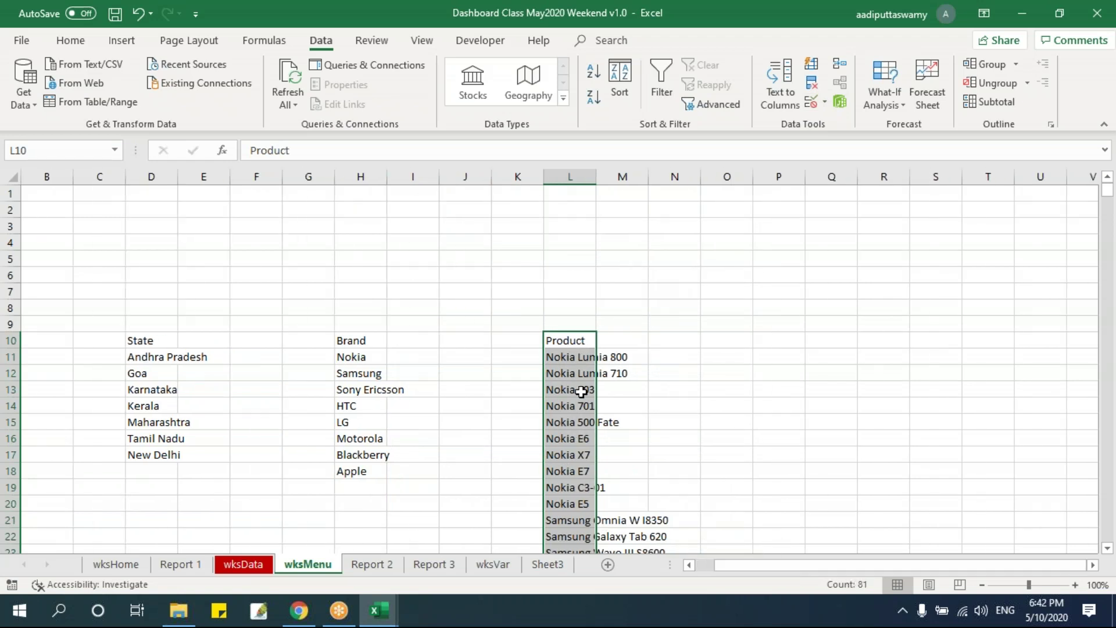
{"action": "left_click", "coordinate": [363, 342]}
{"action": "left_click", "coordinate": [360, 358]}
{"action": "left_click_drag", "start_coordinate": [577, 358], "coordinate": [563, 489]}
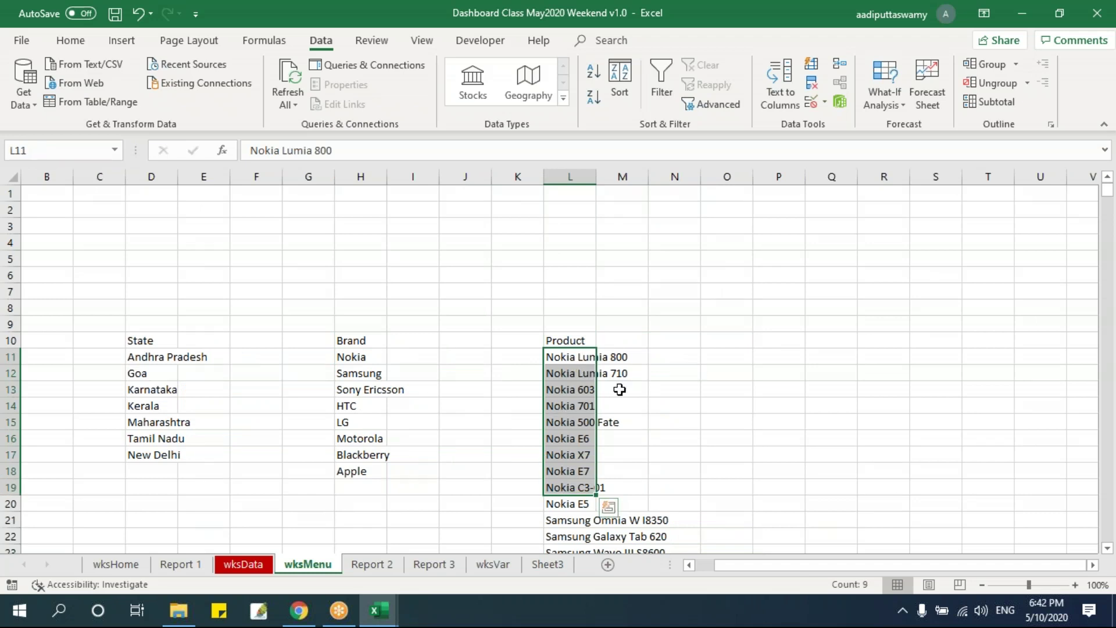
Copy the whole Measure column, including its header, from wksData to cell P10 of wksMenu.
{"action": "left_click", "coordinate": [243, 564]}
{"action": "left_click", "coordinate": [404, 342]}
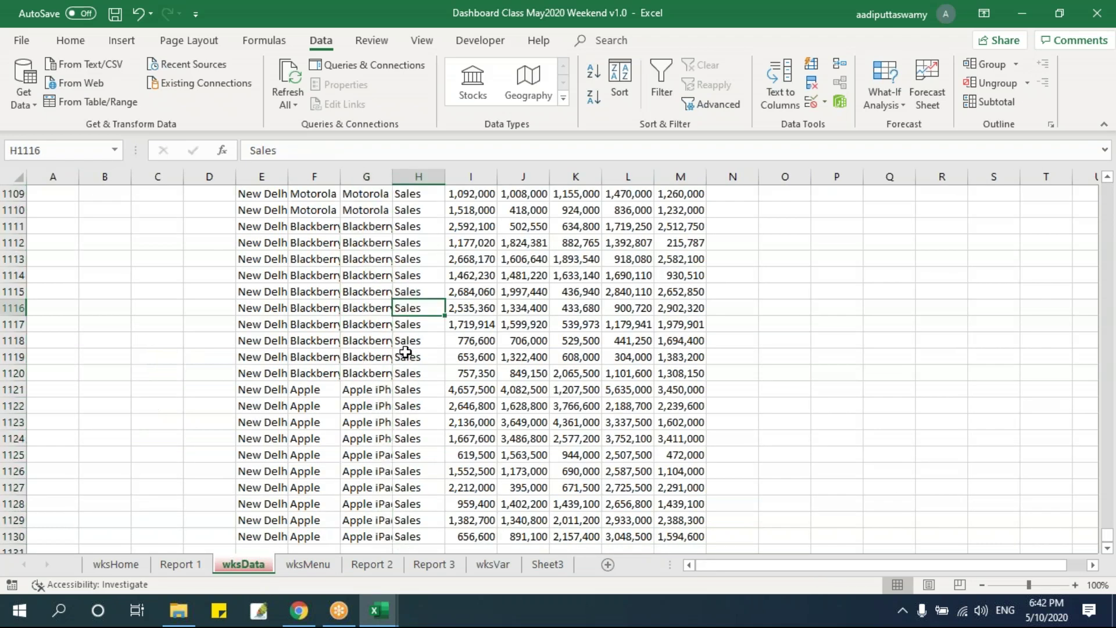
{"action": "key", "text": "ctrl+Up"}
{"action": "key", "text": "ctrl+shift+Down"}
{"action": "key", "text": "ctrl+c"}
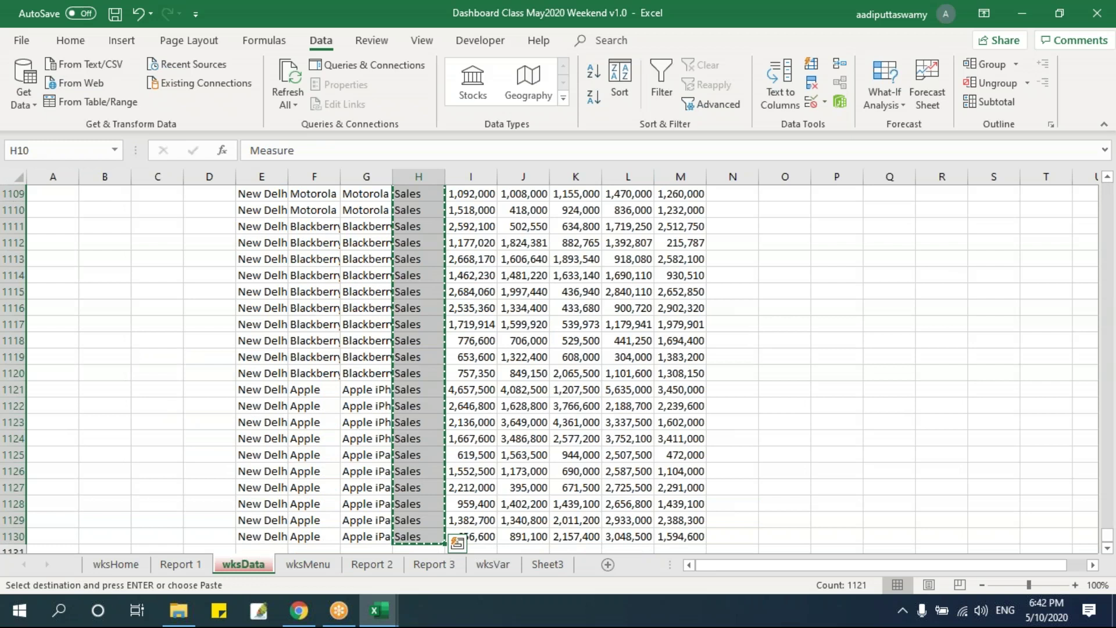
{"action": "left_click", "coordinate": [312, 569]}
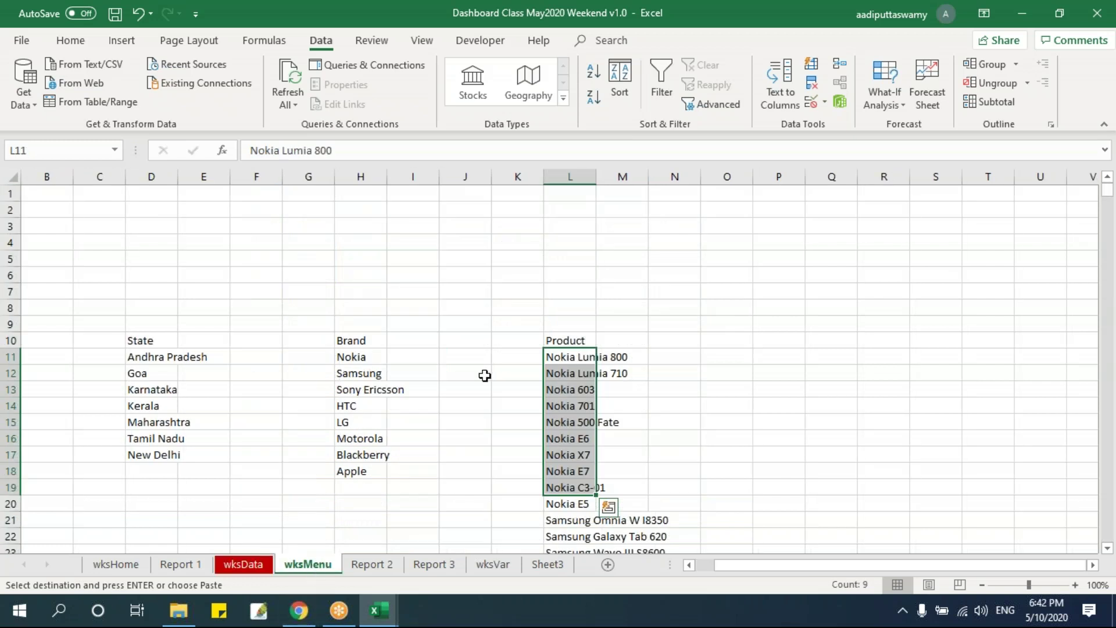
{"action": "left_click", "coordinate": [765, 340]}
{"action": "key", "text": "ctrl+v"}
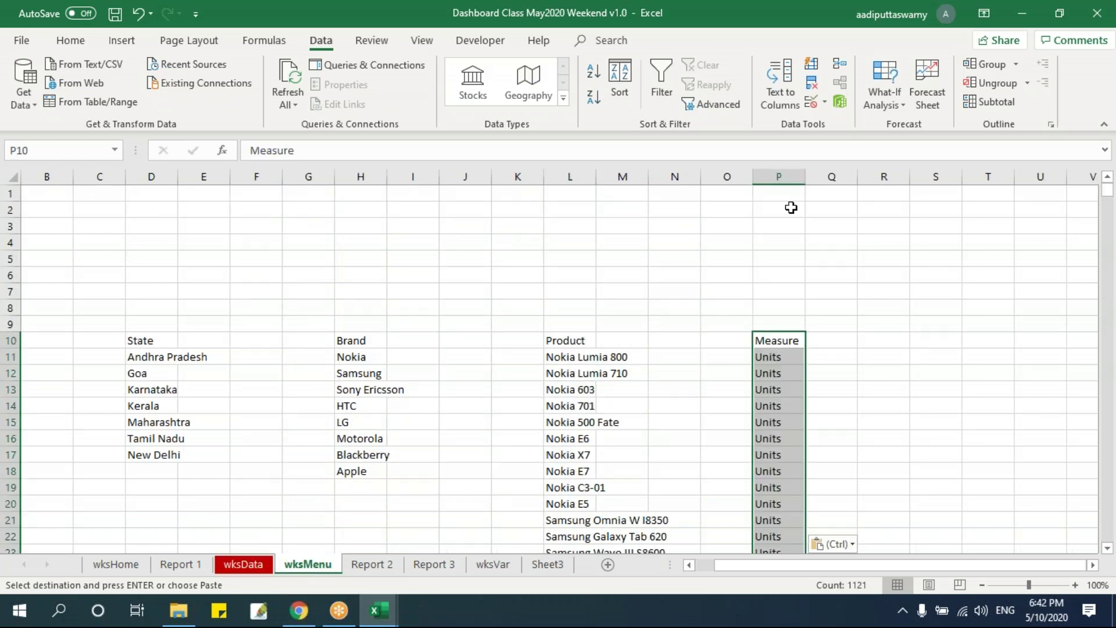
Remove the duplicate values from the Measure column on wksMenu.
{"action": "left_click", "coordinate": [812, 82]}
{"action": "left_click", "coordinate": [691, 438]}
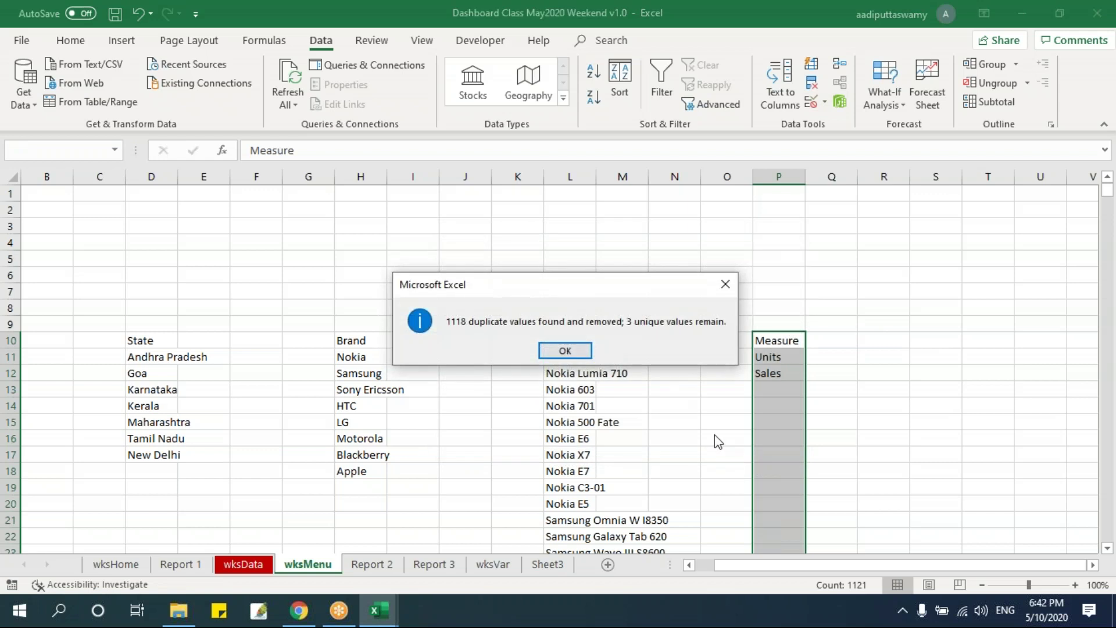
{"action": "left_click", "coordinate": [573, 351]}
{"action": "left_click", "coordinate": [1095, 278]}
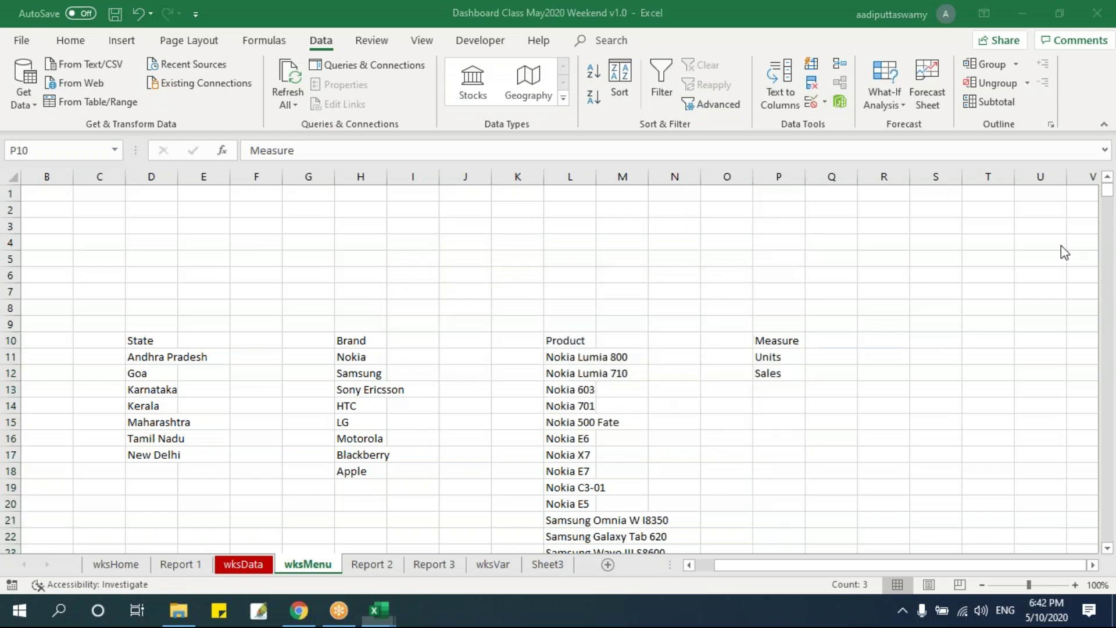
{"action": "left_click", "coordinate": [974, 134]}
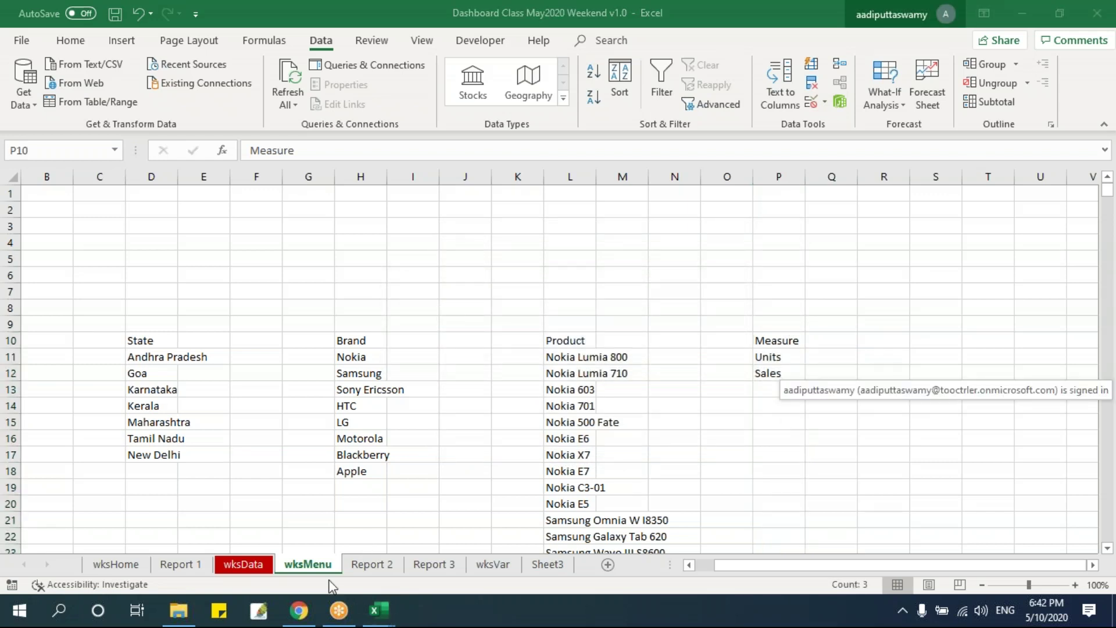
Copy the year headers 2015 to 2019 in I10:M10 of wksData.
{"action": "left_click", "coordinate": [243, 565]}
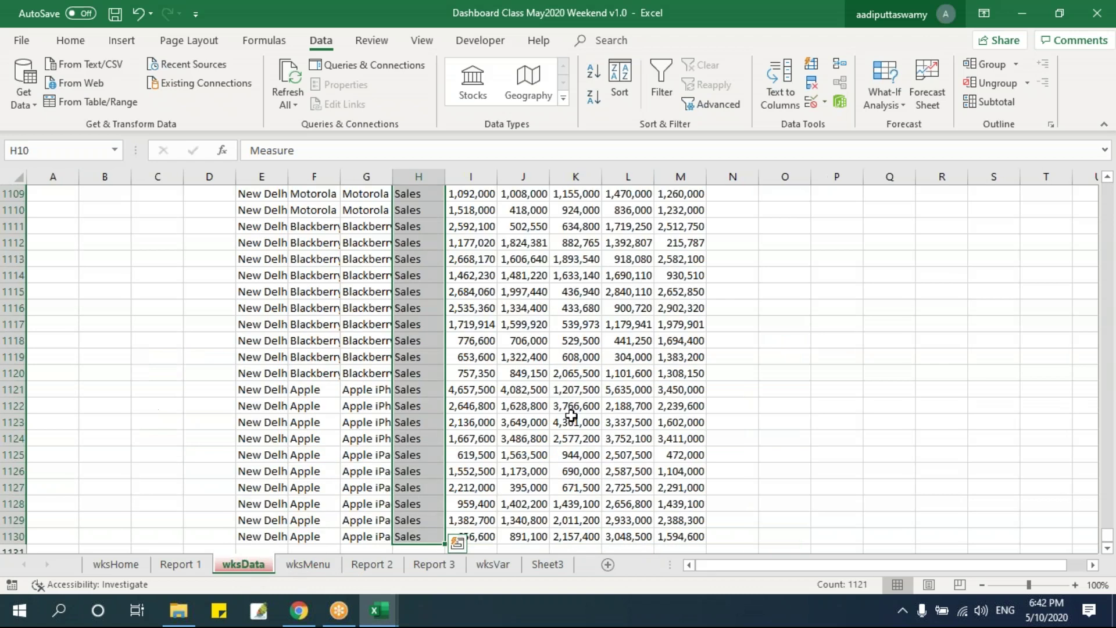
{"action": "key", "text": "ctrl+Up"}
{"action": "key", "text": "Down"}
{"action": "key", "text": "Down"}
{"action": "key", "text": "Down"}
{"action": "key", "text": "Down"}
{"action": "key", "text": "Down"}
{"action": "key", "text": "Down"}
{"action": "key", "text": "Down"}
{"action": "key", "text": "Down"}
{"action": "key", "text": "Down"}
{"action": "key", "text": "Down"}
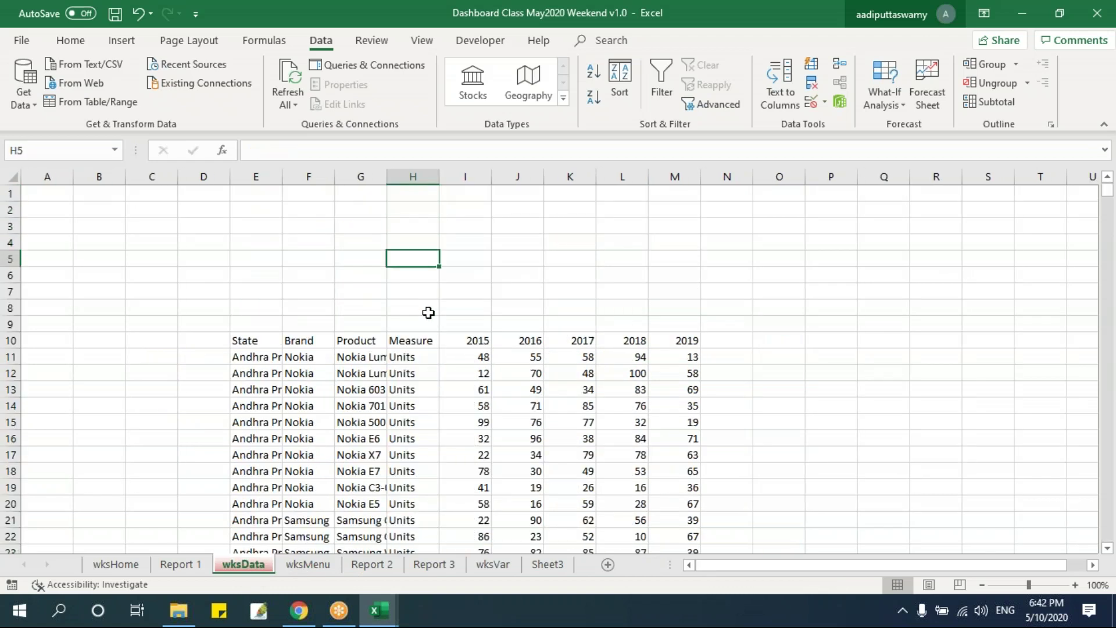
{"action": "left_click", "coordinate": [413, 341]}
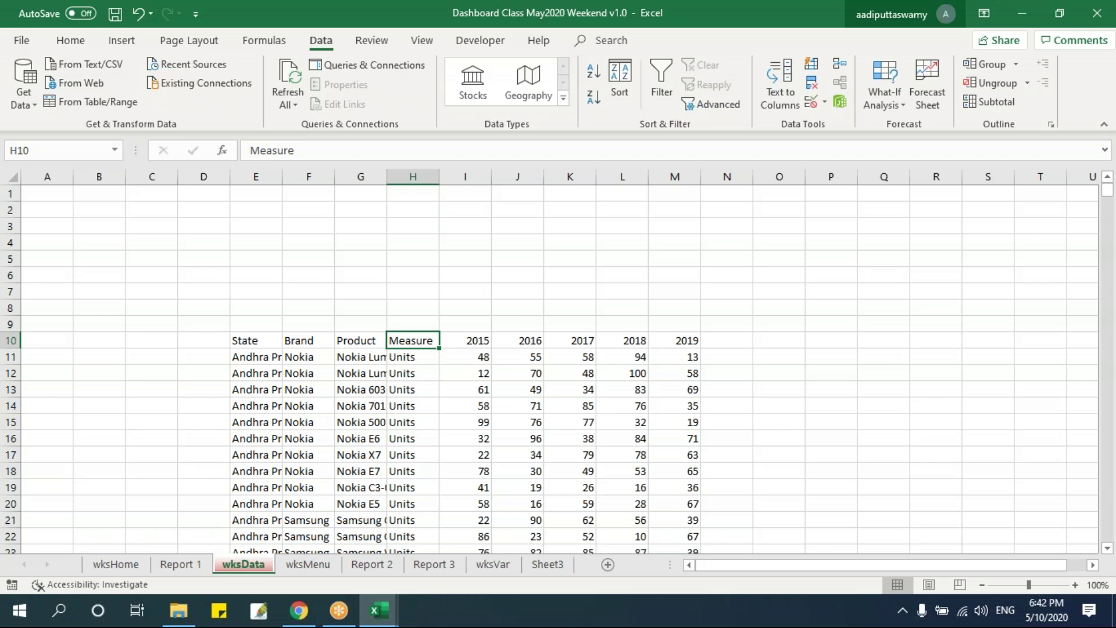
{"action": "left_click_drag", "start_coordinate": [469, 340], "coordinate": [688, 336]}
{"action": "left_click_drag", "start_coordinate": [475, 341], "coordinate": [689, 340]}
{"action": "key", "text": "ctrl+c"}
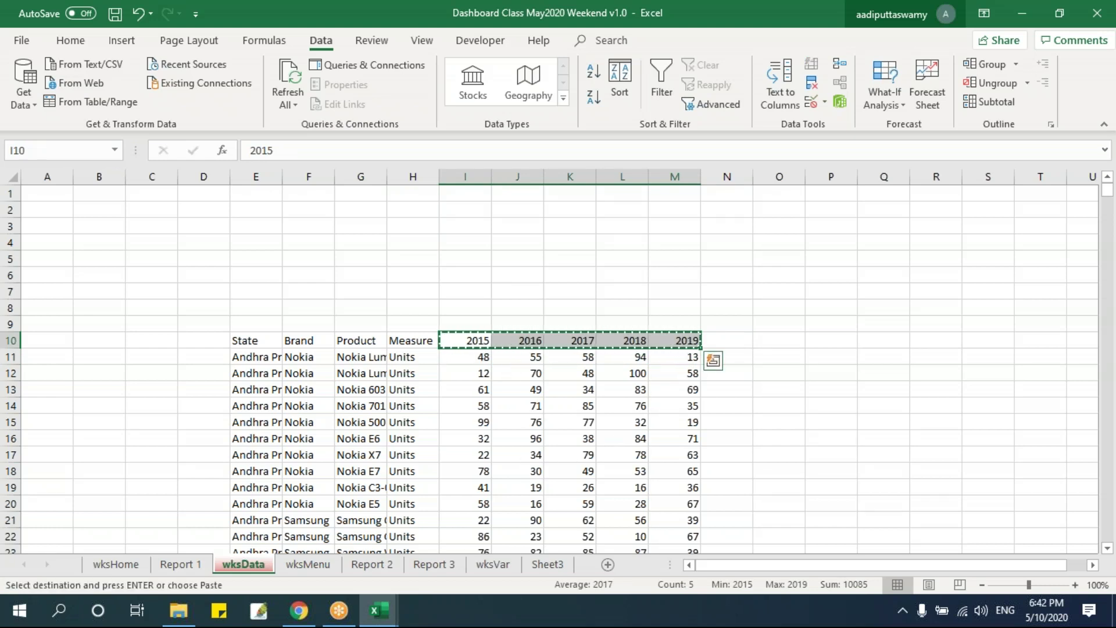
Paste the copied years transposed into a vertical list starting at cell T11 of wksMenu.
{"action": "left_click", "coordinate": [308, 564]}
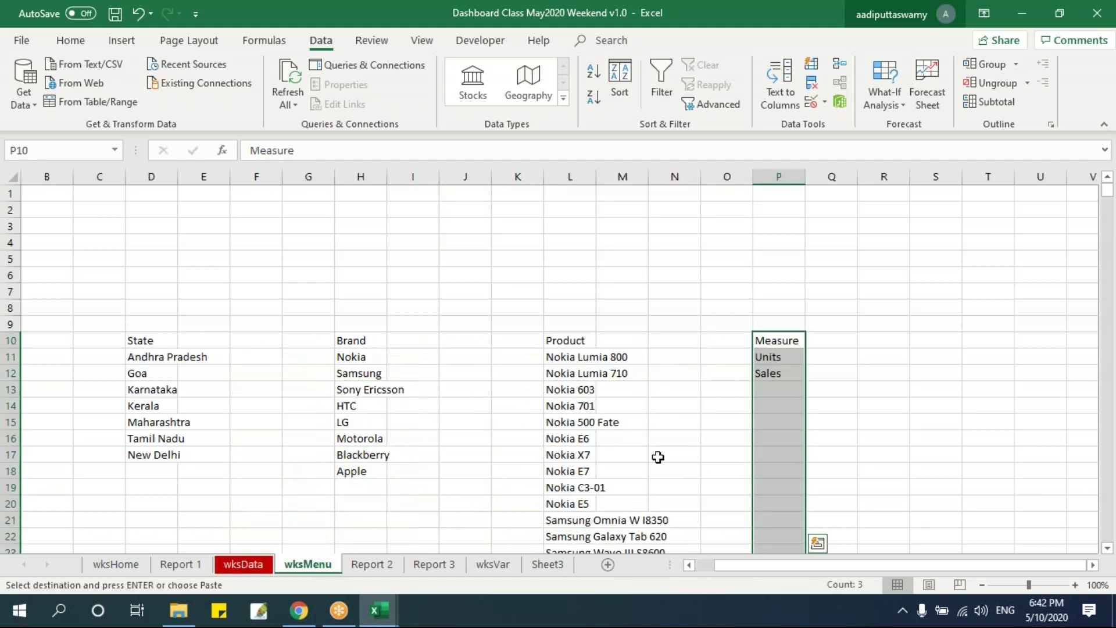
{"action": "left_click", "coordinate": [975, 347]}
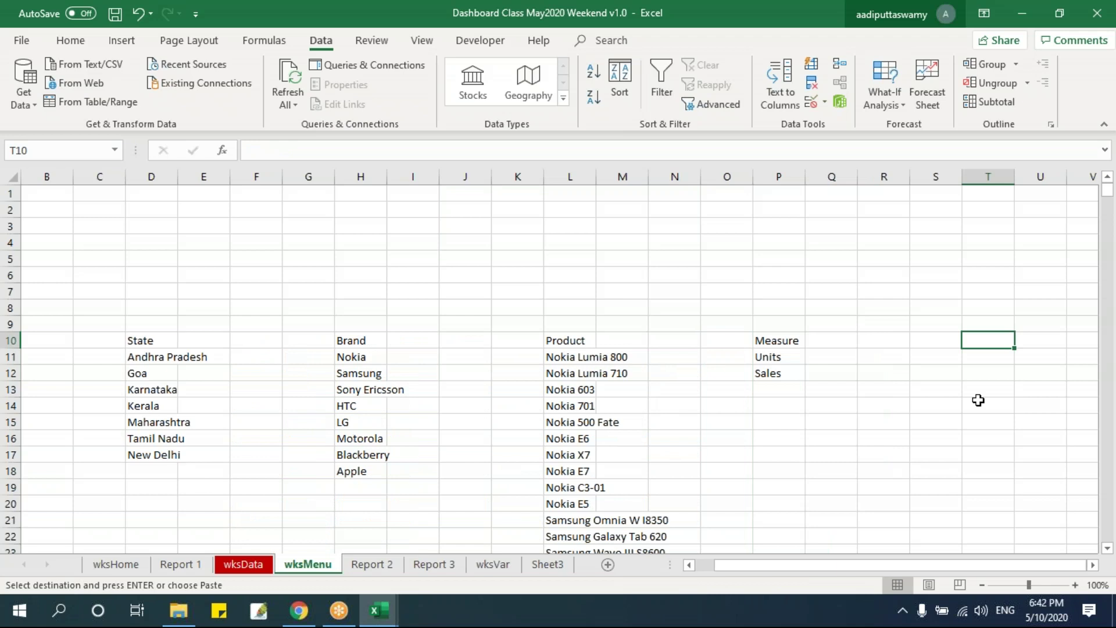
{"action": "left_click", "coordinate": [982, 359]}
{"action": "key", "text": "ctrl+alt+v"}
{"action": "left_click", "coordinate": [497, 283]}
{"action": "left_click", "coordinate": [668, 423]}
{"action": "left_click", "coordinate": [676, 450]}
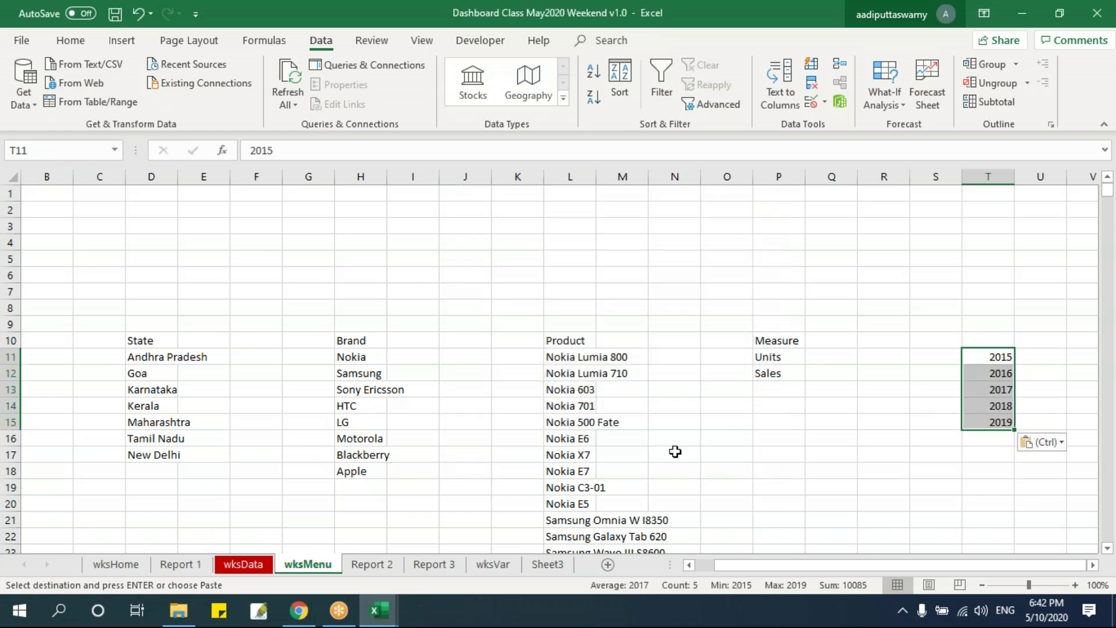
{"action": "left_click_drag", "start_coordinate": [996, 359], "coordinate": [996, 409]}
{"action": "left_click_drag", "start_coordinate": [1000, 356], "coordinate": [988, 420]}
Enter the header Year in cell T10 above the list of years and save the workbook.
{"action": "left_click", "coordinate": [988, 341]}
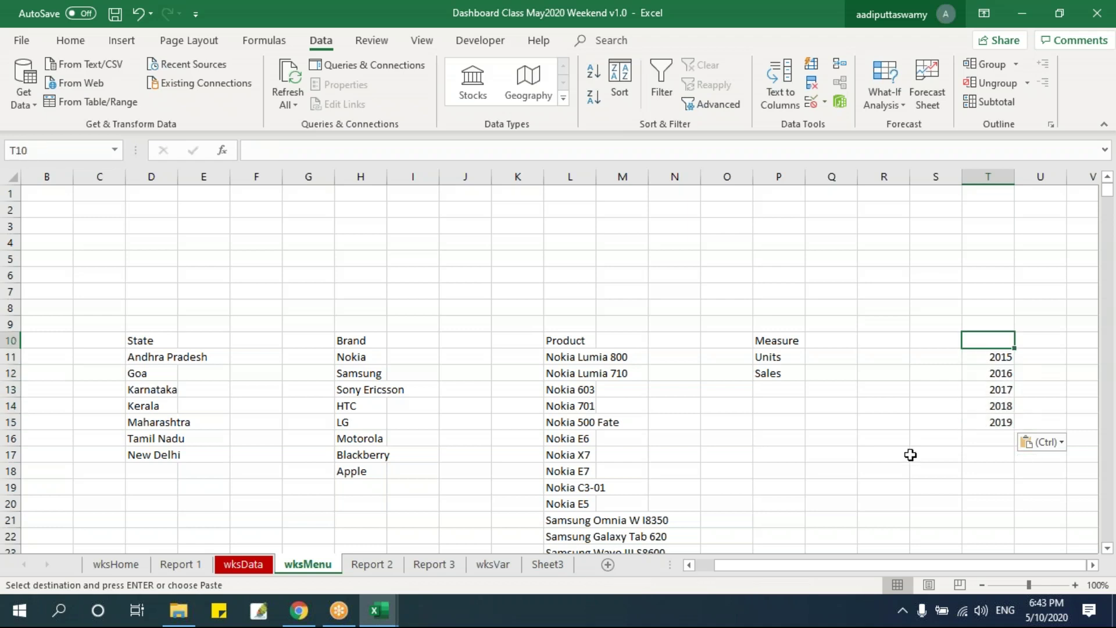
{"action": "type", "text": "Yawer"}
{"action": "key", "text": "BackSpace"}
{"action": "key", "text": "BackSpace"}
{"action": "key", "text": "BackSpace"}
{"action": "type", "text": "ear"}
{"action": "key", "text": "Return"}
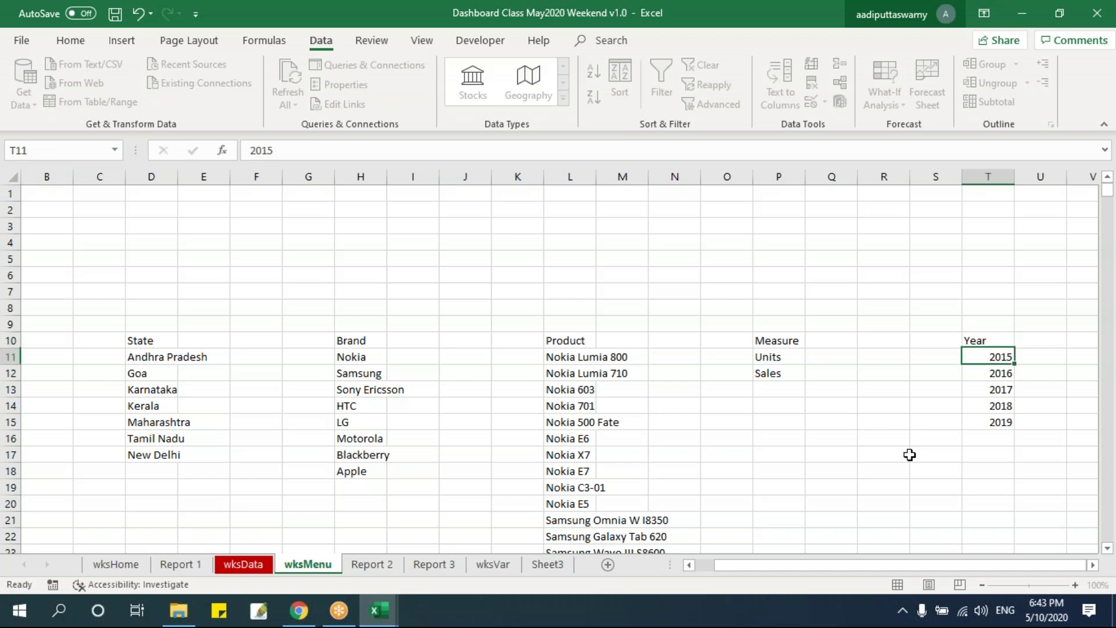
{"action": "key", "text": "ctrl+s"}
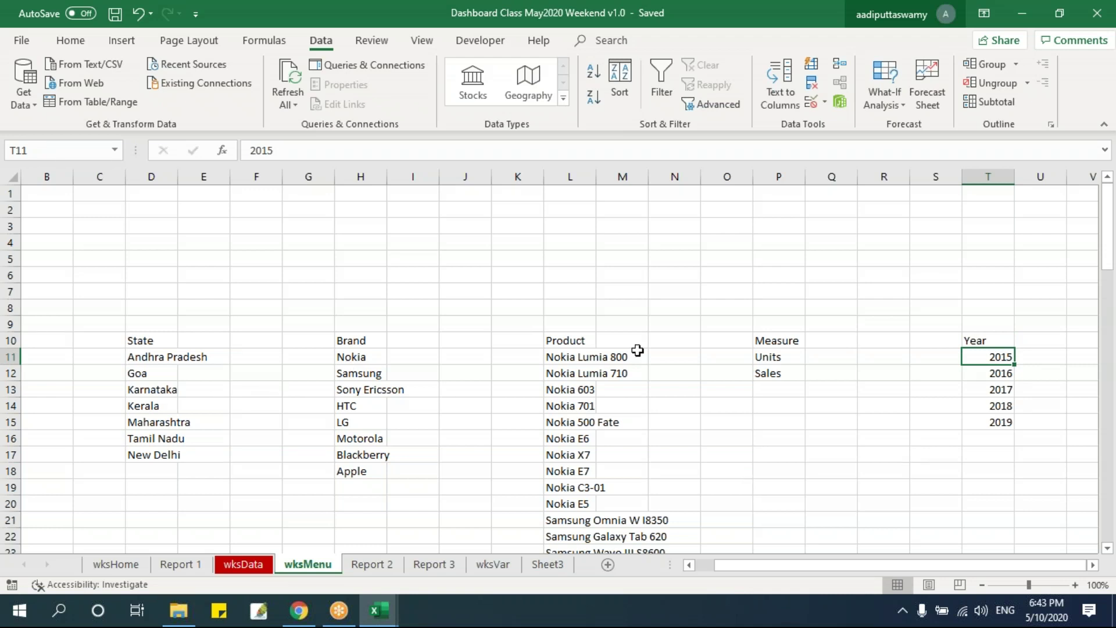
Move the Report 1 sheet so that it follows wksMenu.
{"action": "left_click", "coordinate": [767, 390]}
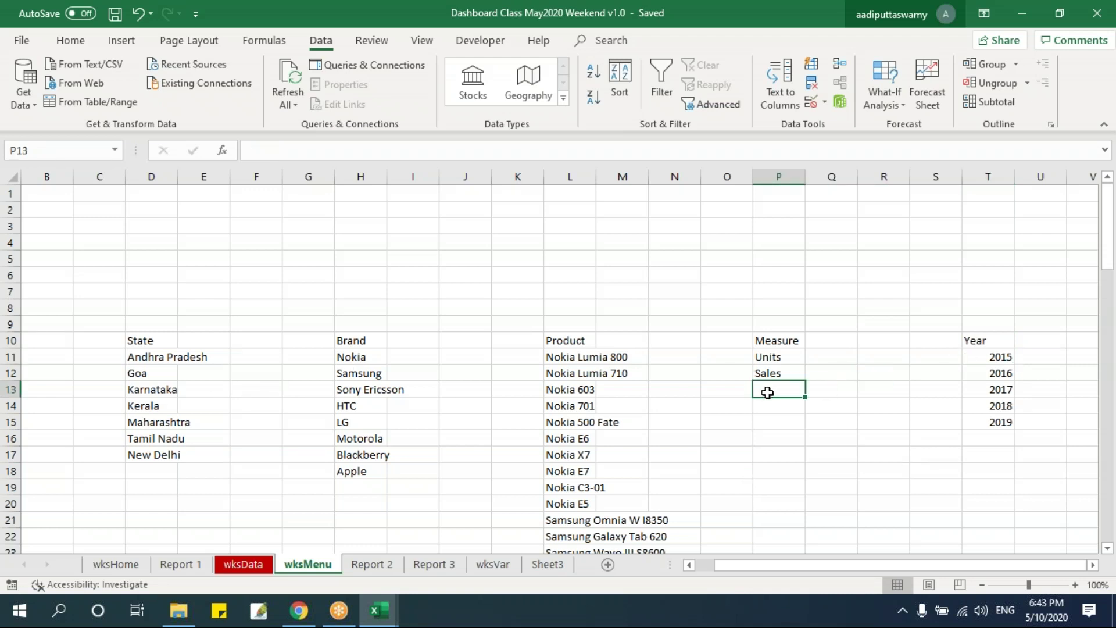
{"action": "left_click", "coordinate": [184, 564]}
{"action": "left_click_drag", "start_coordinate": [189, 565], "coordinate": [346, 541]}
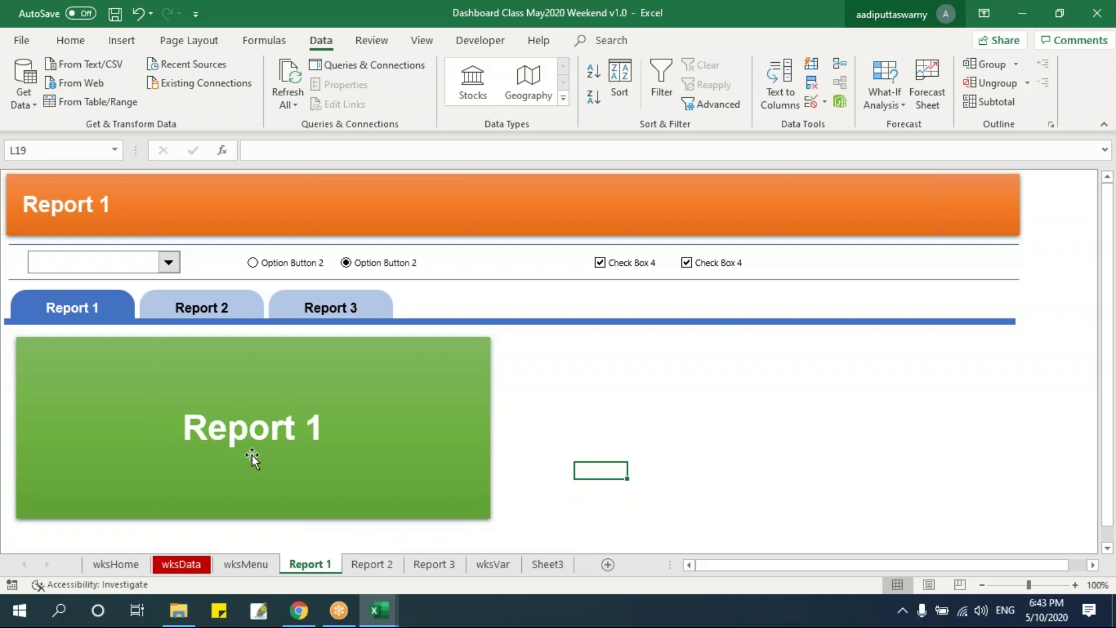
Delete the combo box, both option buttons and both check boxes from the Report 1 sheet.
{"action": "left_click", "coordinate": [165, 265], "text": "ctrl"}
{"action": "left_click", "coordinate": [289, 263], "text": "ctrl"}
{"action": "left_click", "coordinate": [394, 260], "text": "ctrl"}
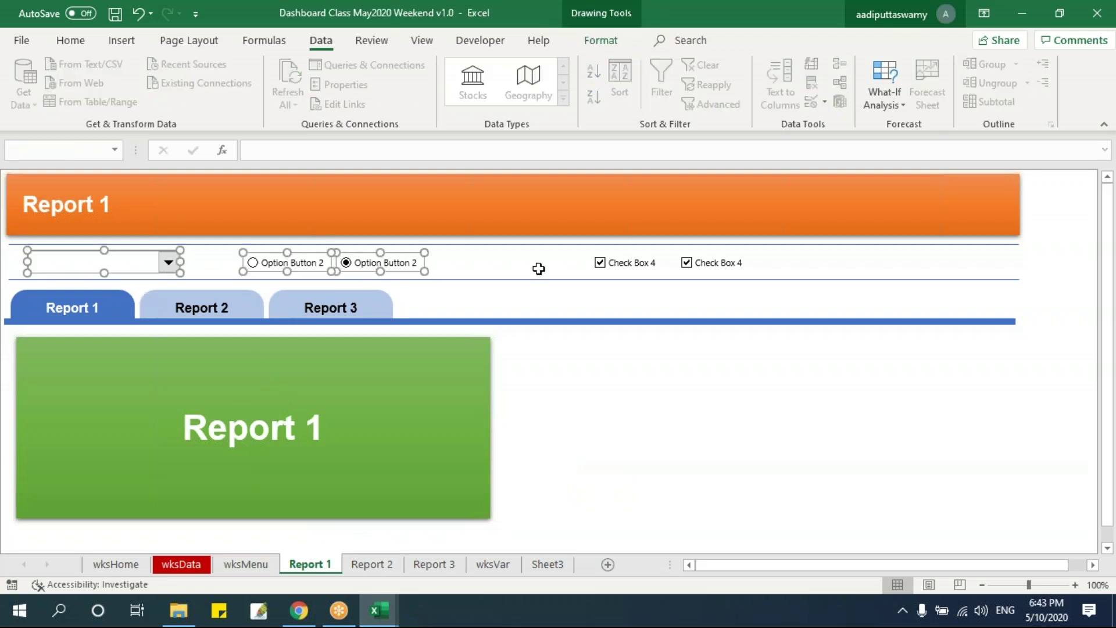
{"action": "left_click", "coordinate": [625, 262], "text": "ctrl"}
{"action": "left_click", "coordinate": [721, 265], "text": "ctrl"}
{"action": "key", "text": "Delete"}
{"action": "left_click", "coordinate": [705, 389]}
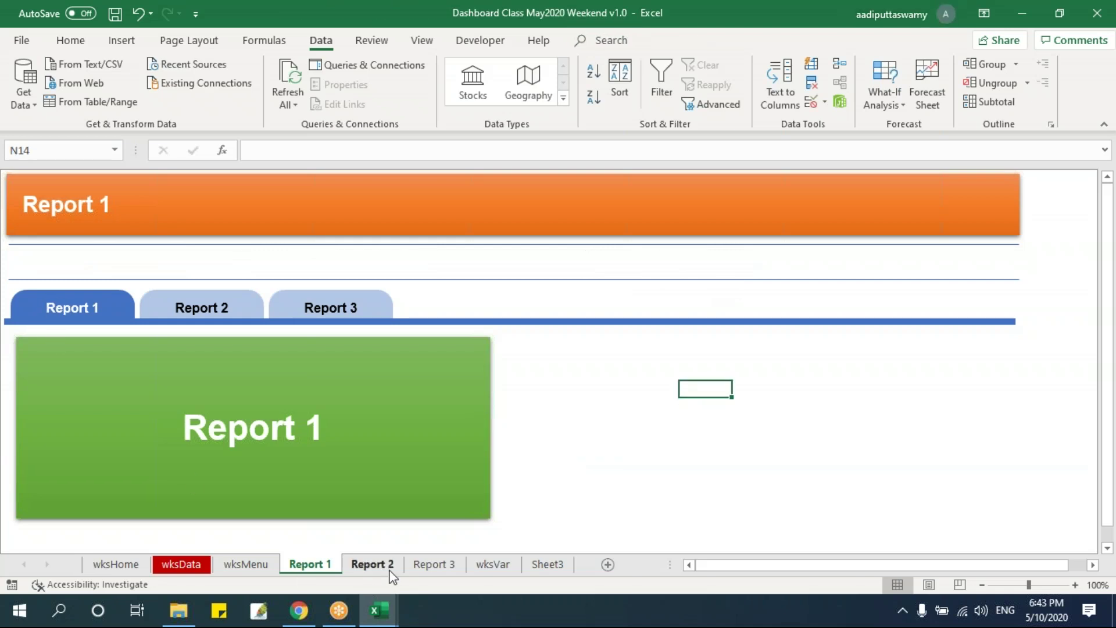
Check the State list in D10:D17 of wksMenu and return to the Report 1 sheet.
{"action": "left_click", "coordinate": [246, 564]}
{"action": "left_click_drag", "start_coordinate": [153, 344], "coordinate": [158, 456]}
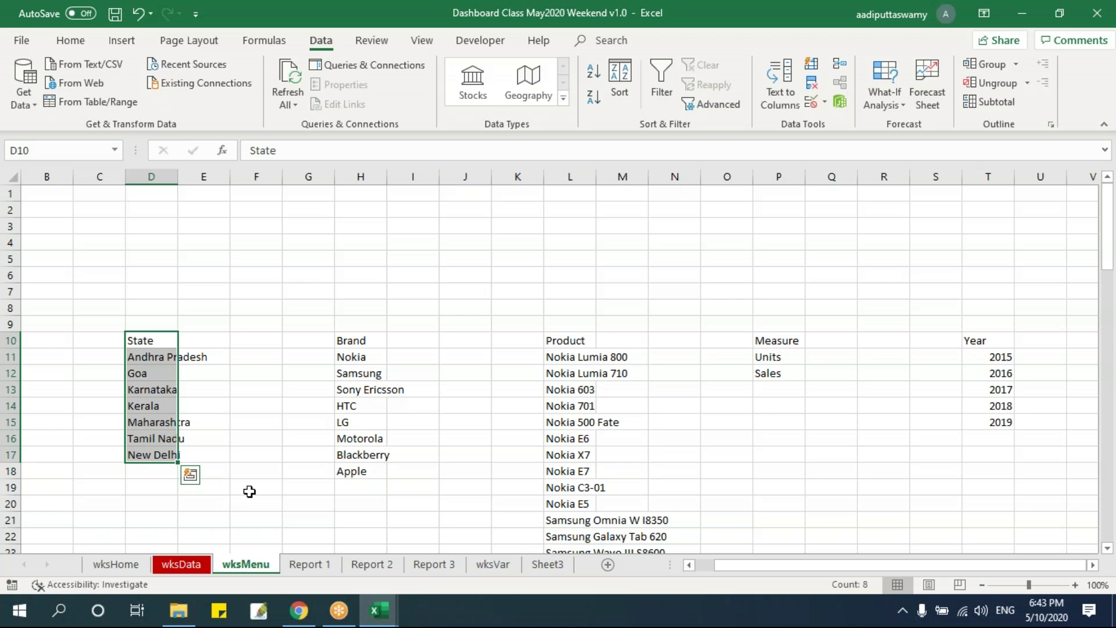
{"action": "left_click", "coordinate": [308, 564]}
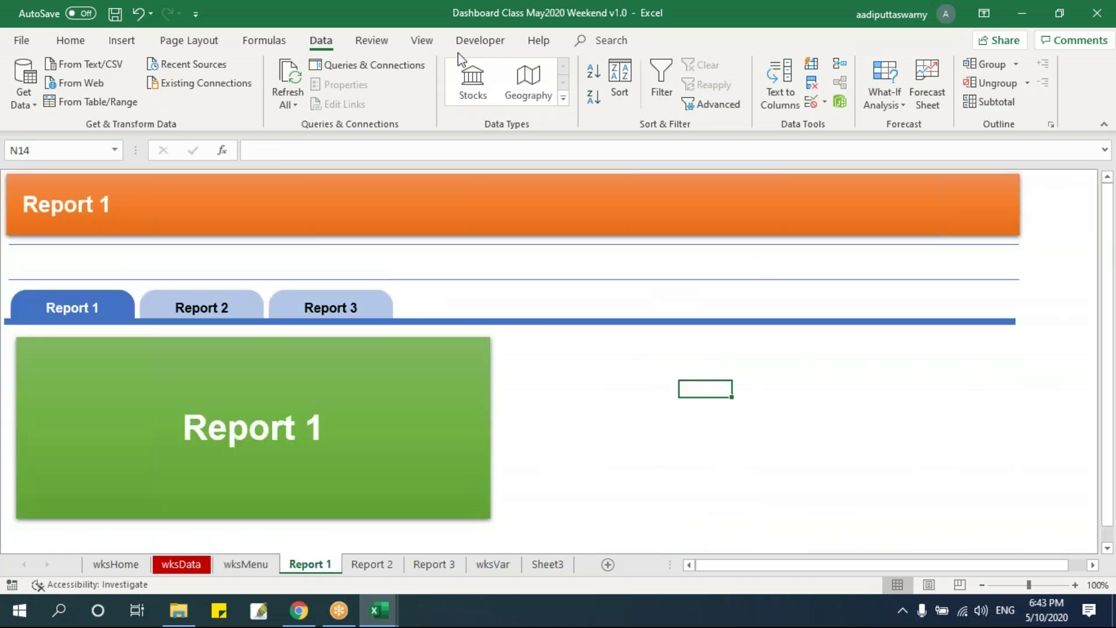
Check in the Excel options that the Developer tab is enabled among the main ribbon tabs.
{"action": "left_click", "coordinate": [479, 42]}
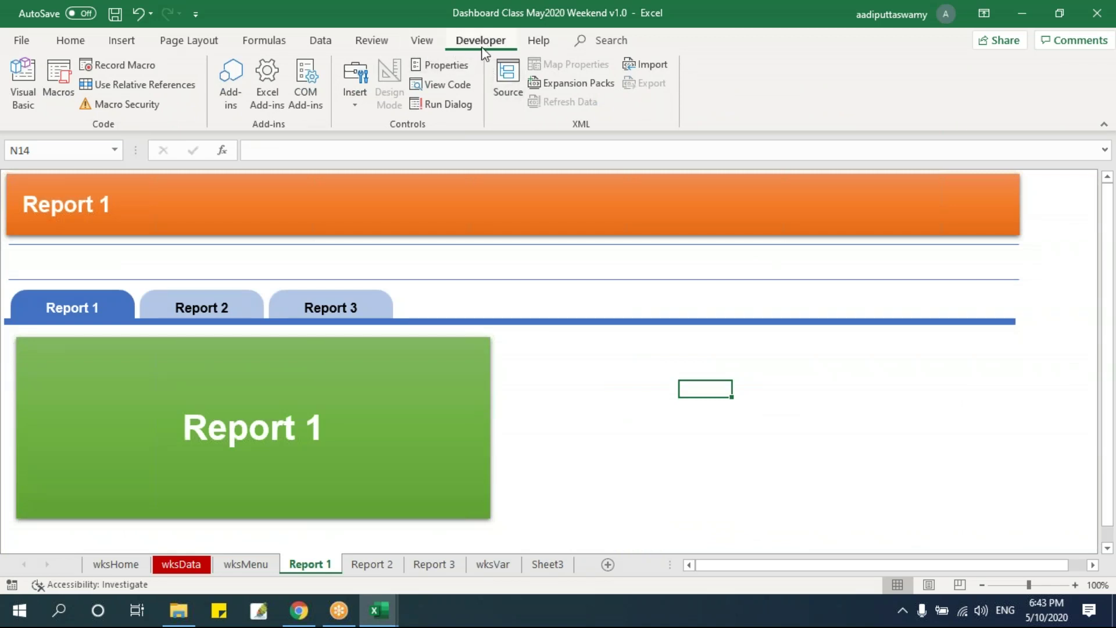
{"action": "left_click", "coordinate": [601, 373]}
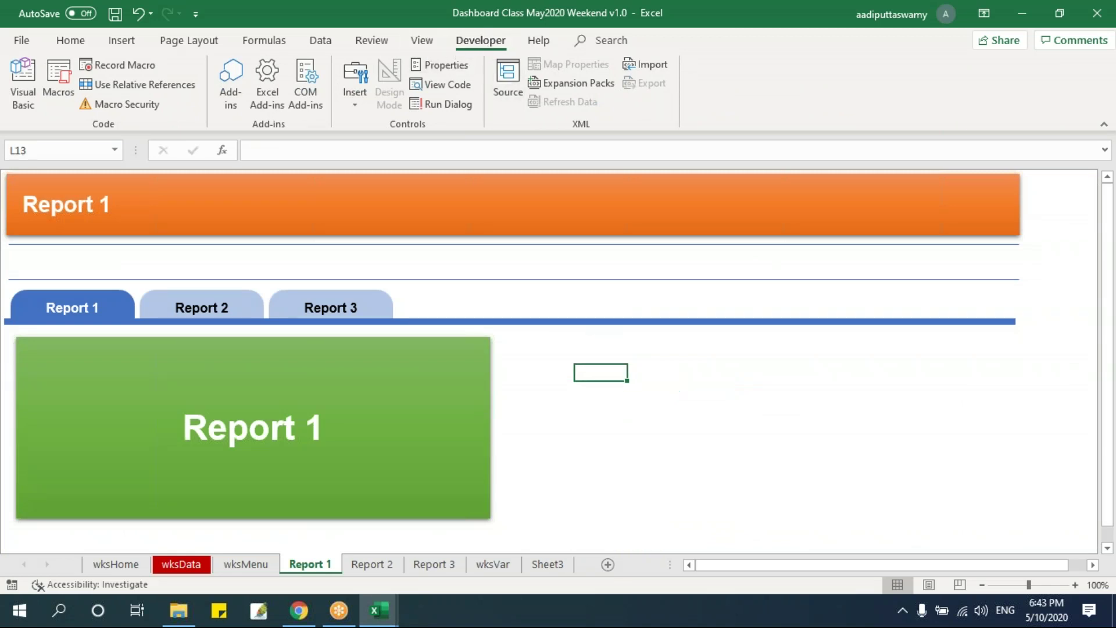
{"action": "left_click", "coordinate": [26, 43]}
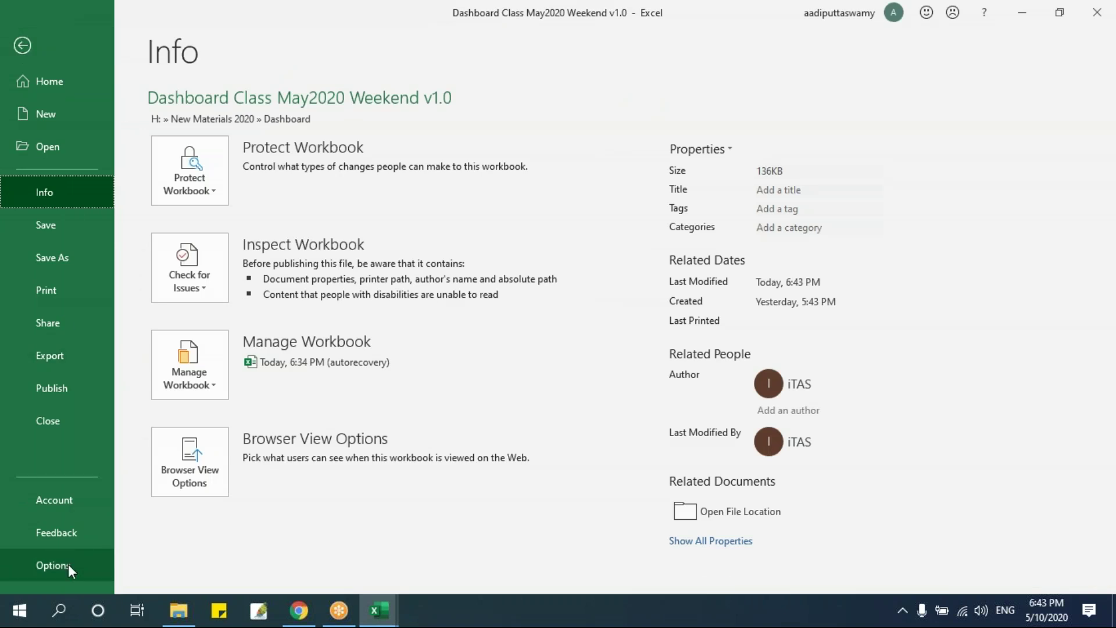
{"action": "left_click", "coordinate": [68, 564]}
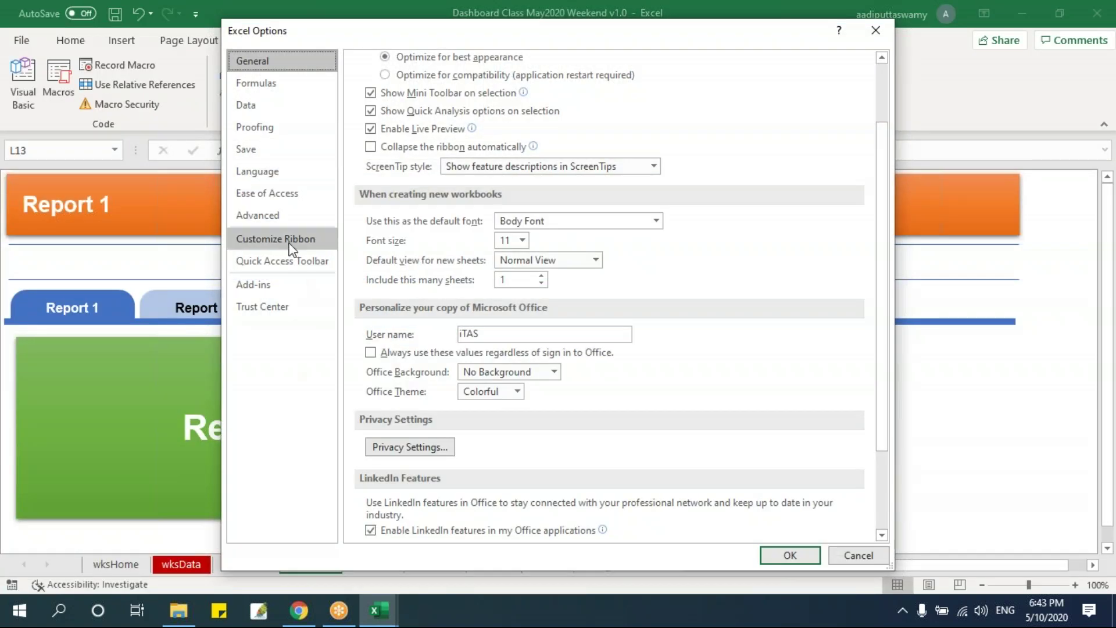
{"action": "left_click", "coordinate": [290, 248]}
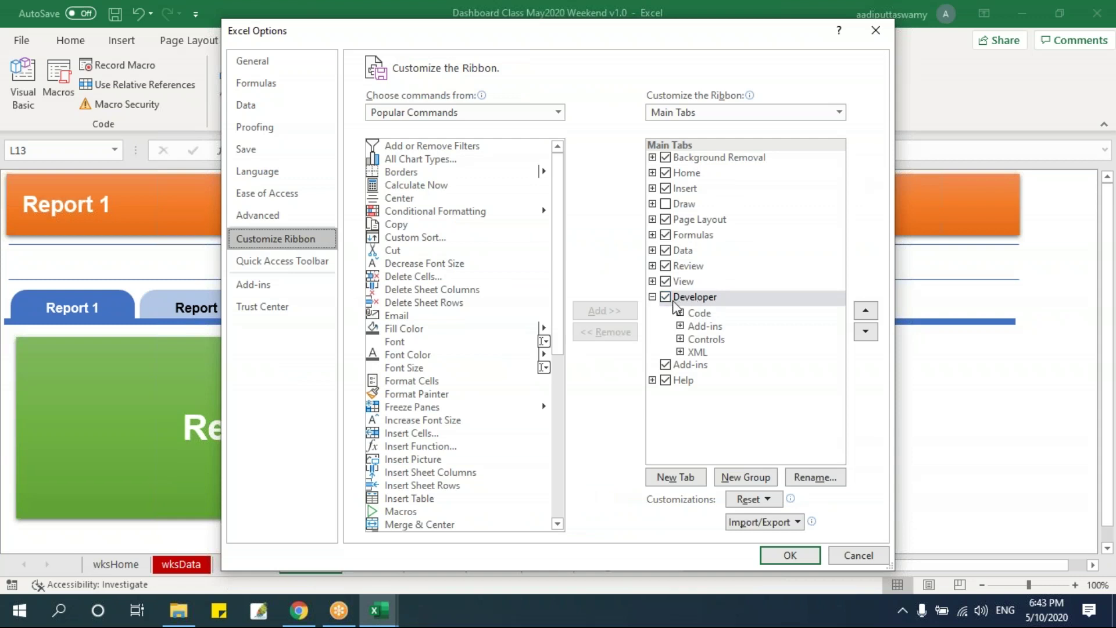
{"action": "left_click", "coordinate": [780, 557]}
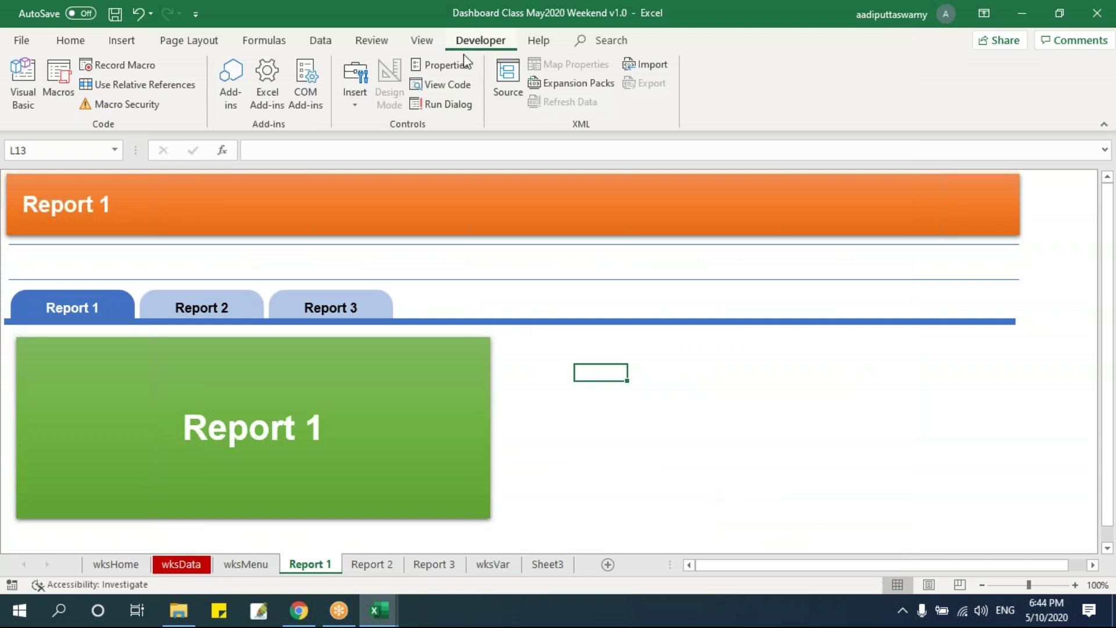
{"action": "left_click", "coordinate": [358, 99]}
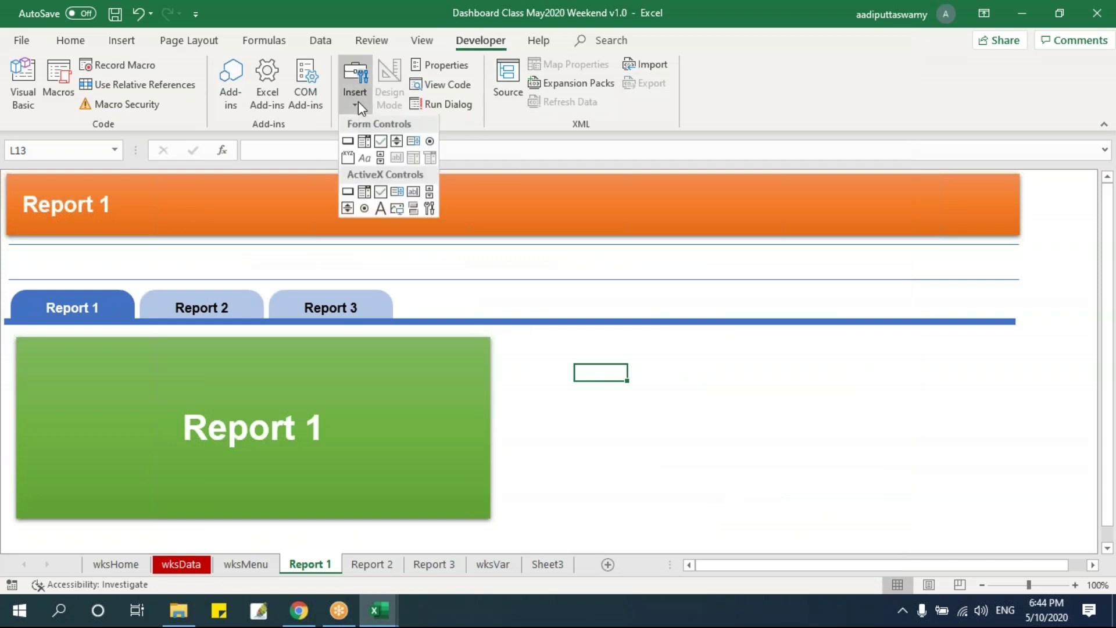
{"action": "left_click", "coordinate": [365, 142]}
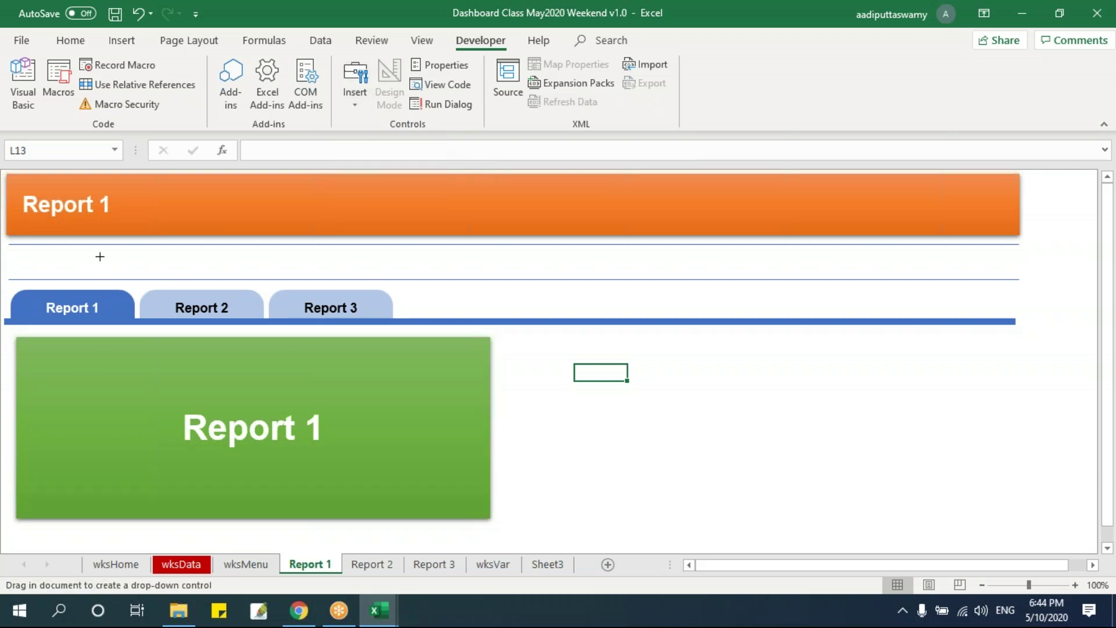
{"action": "left_click_drag", "start_coordinate": [93, 250], "coordinate": [265, 271]}
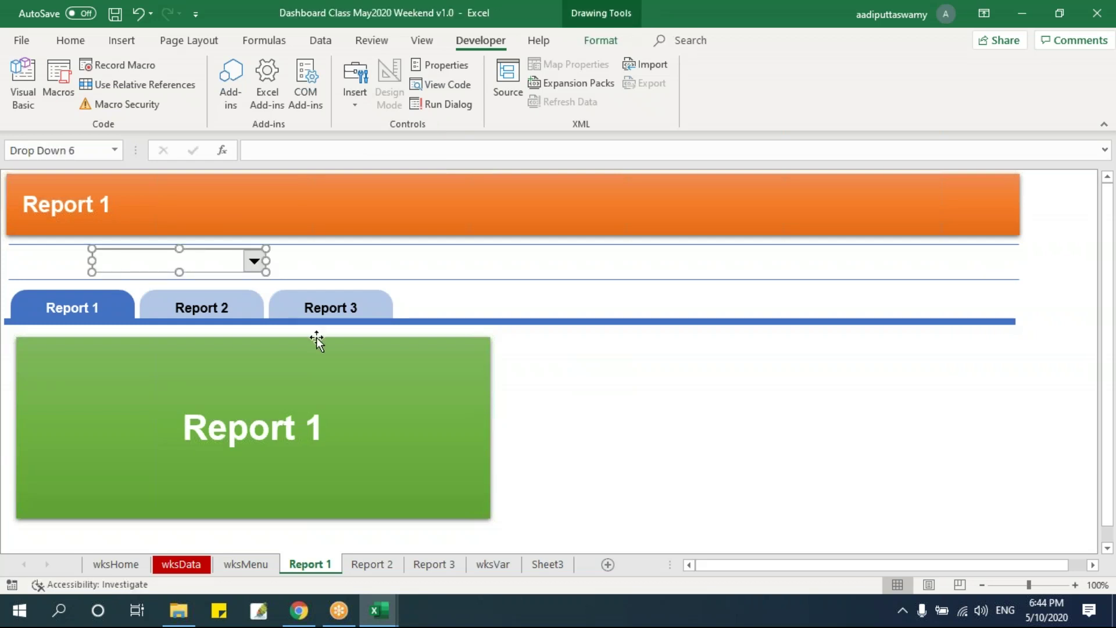
{"action": "key", "text": "Delete"}
Add a combo box form control to Report 1, resize it to a slim field and place it between the two lines under the title banner.
{"action": "left_click", "coordinate": [354, 96]}
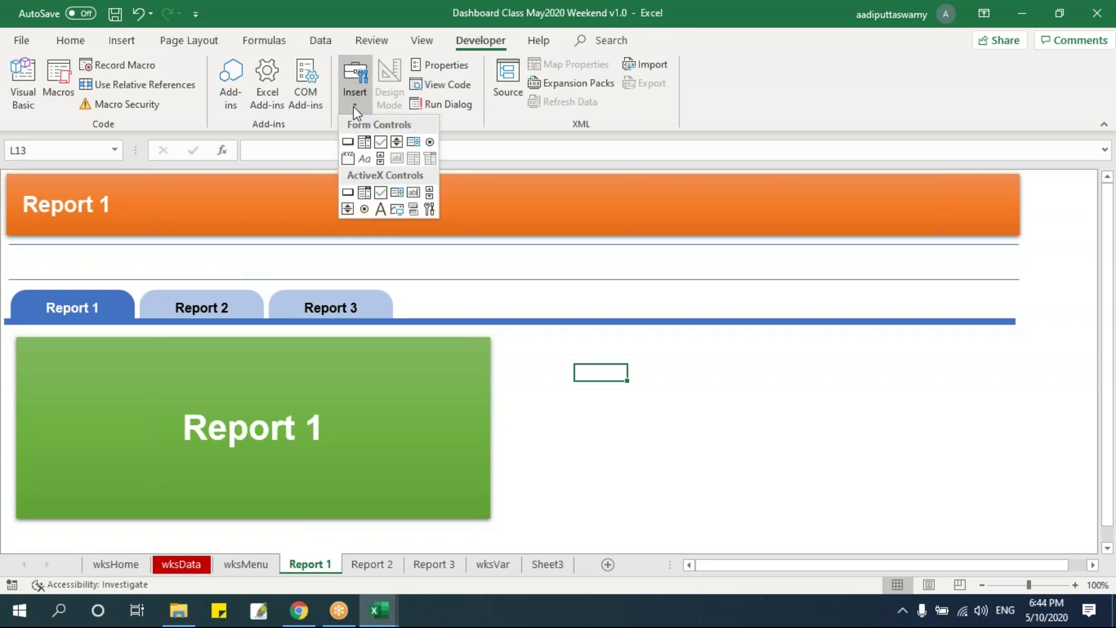
{"action": "left_click", "coordinate": [365, 142]}
{"action": "mouse_move", "coordinate": [651, 378]}
{"action": "left_mouse_down"}
{"action": "mouse_move", "coordinate": [730, 458]}
{"action": "mouse_move", "coordinate": [638, 409]}
{"action": "mouse_move", "coordinate": [731, 414]}
{"action": "mouse_move", "coordinate": [677, 396]}
{"action": "left_mouse_up"}
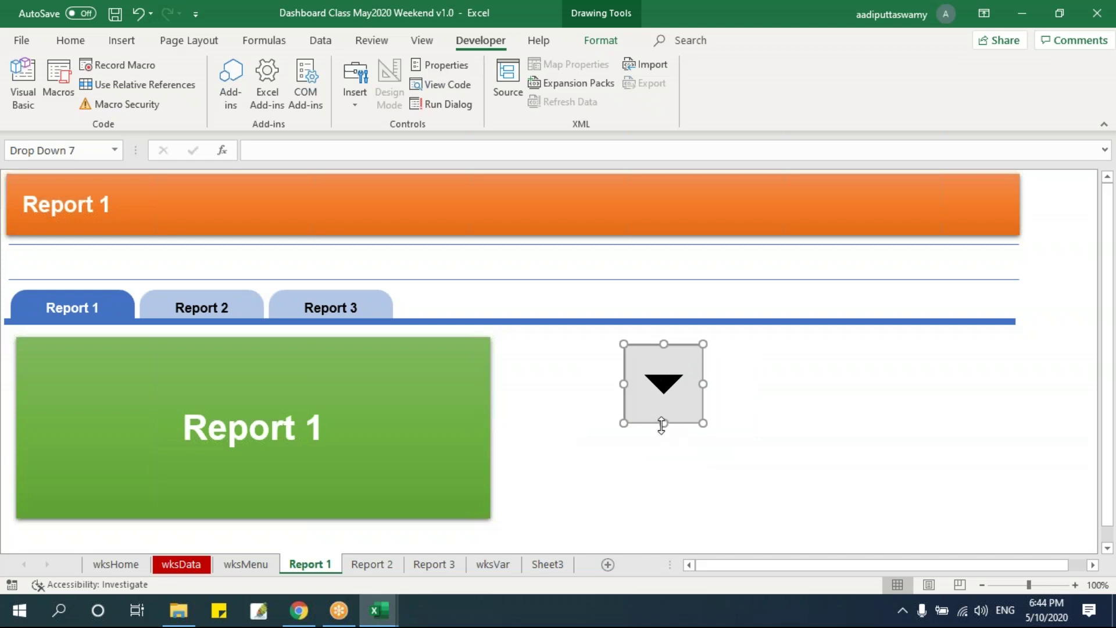
{"action": "left_click_drag", "start_coordinate": [660, 422], "coordinate": [762, 354]}
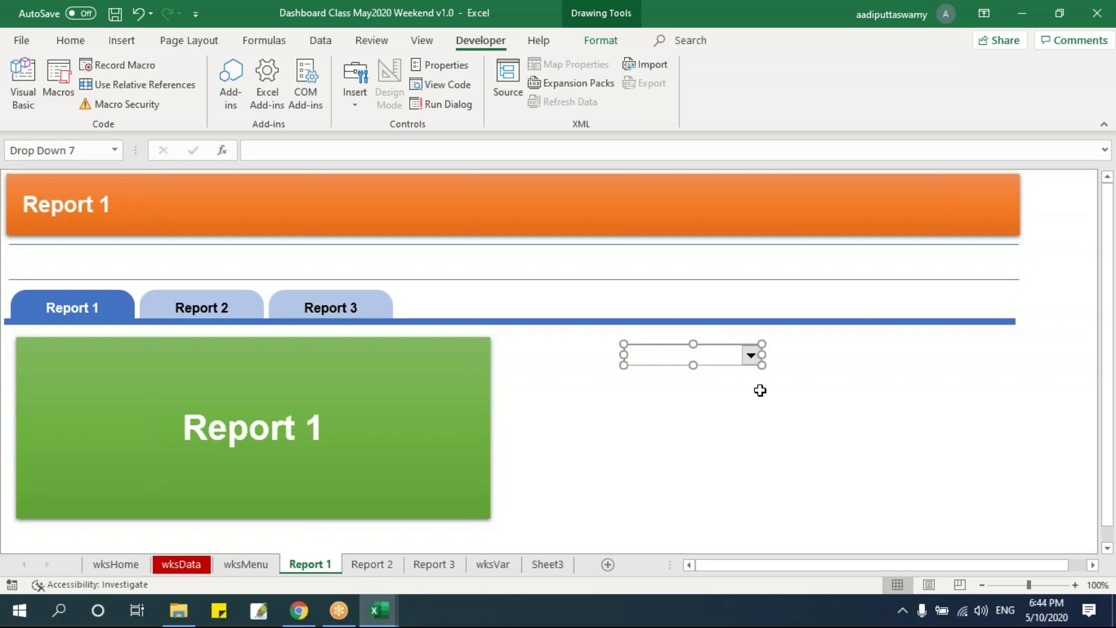
{"action": "mouse_move", "coordinate": [748, 364]}
{"action": "left_mouse_down"}
{"action": "mouse_move", "coordinate": [495, 379]}
{"action": "mouse_move", "coordinate": [237, 279]}
{"action": "mouse_move", "coordinate": [224, 262]}
{"action": "mouse_move", "coordinate": [263, 263]}
{"action": "mouse_move", "coordinate": [253, 263]}
{"action": "left_mouse_up"}
{"action": "left_click", "coordinate": [600, 436]}
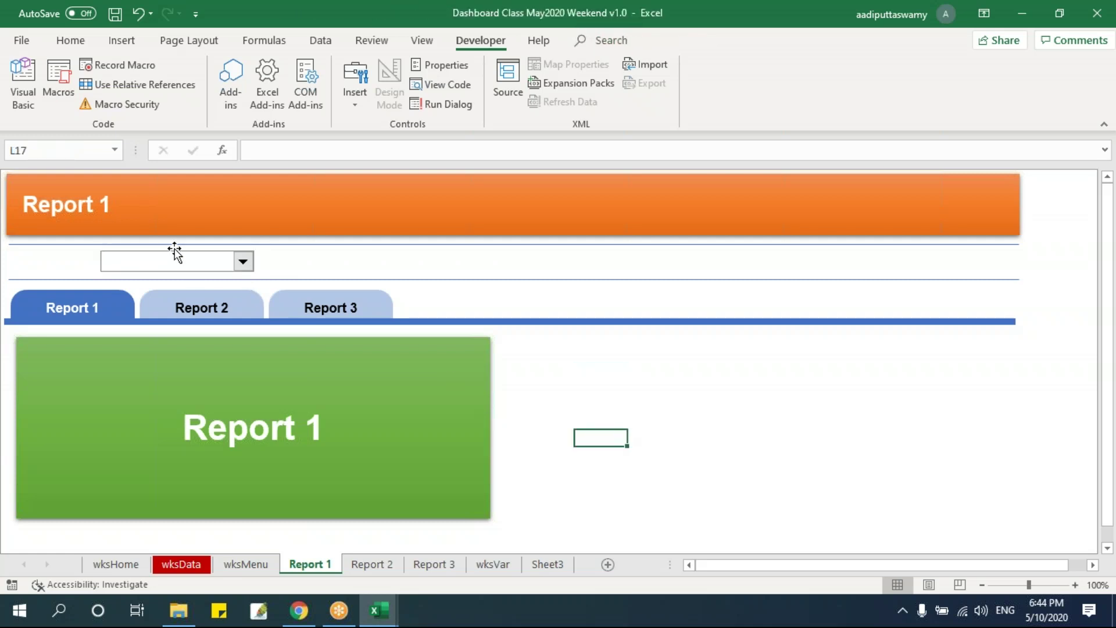
Review the state names in D11:D17 of wksMenu and return to the Report 1 sheet.
{"action": "left_click", "coordinate": [246, 564]}
{"action": "left_click_drag", "start_coordinate": [167, 357], "coordinate": [156, 462]}
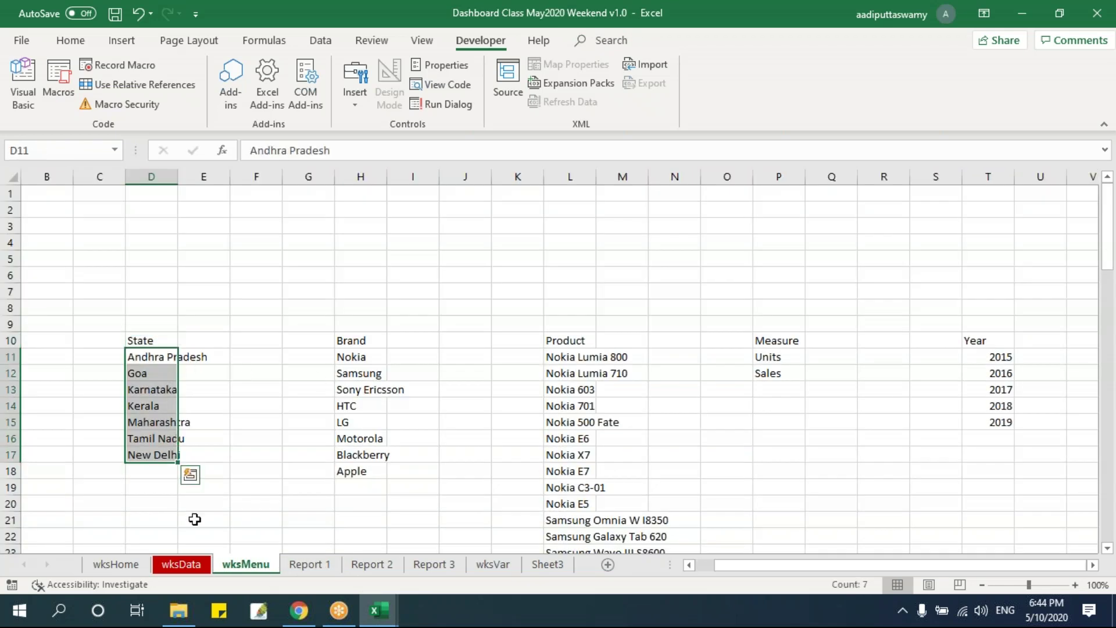
{"action": "key", "text": "shift+Up"}
{"action": "left_click_drag", "start_coordinate": [150, 364], "coordinate": [150, 454]}
{"action": "left_click", "coordinate": [310, 564]}
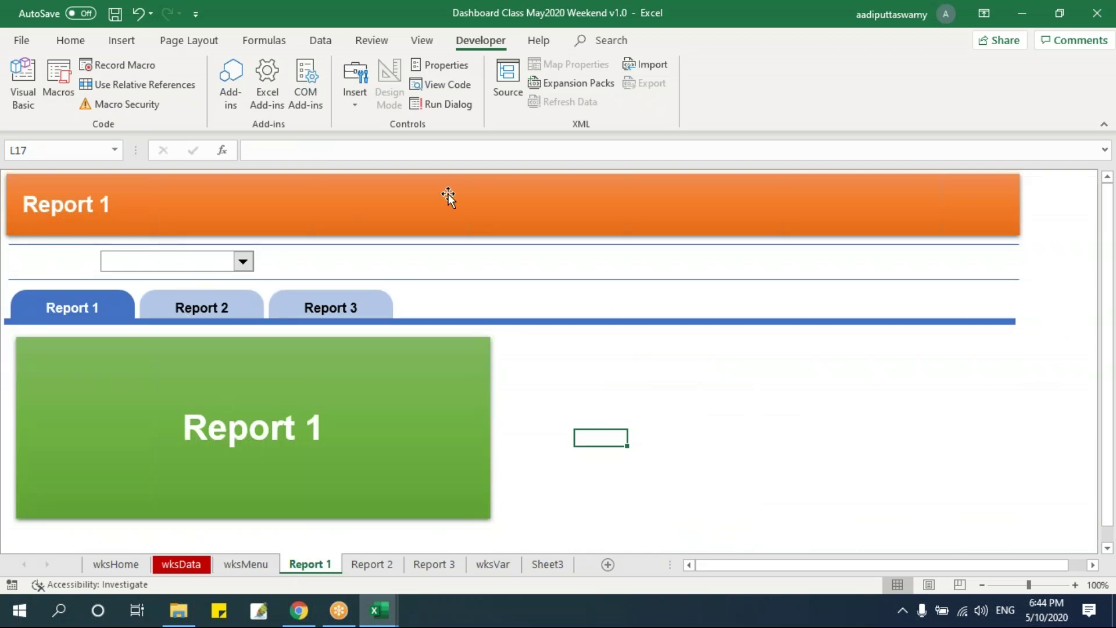
Set the combo box's input range to the state names in wksMenu!$D$11:$D$17.
{"action": "right_click", "coordinate": [247, 268]}
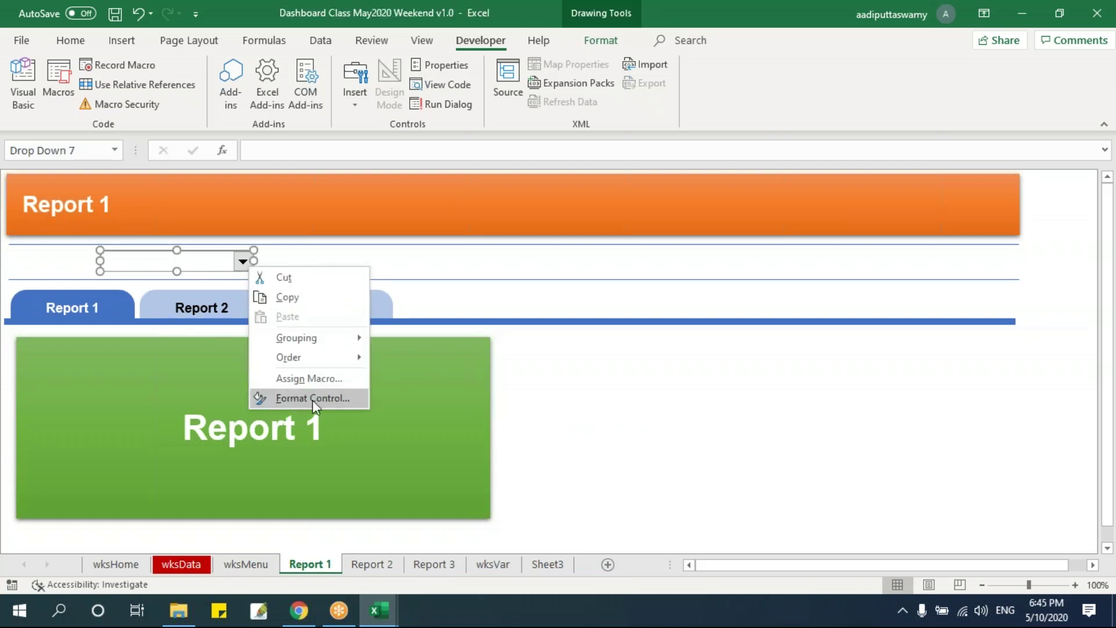
{"action": "left_click", "coordinate": [312, 398]}
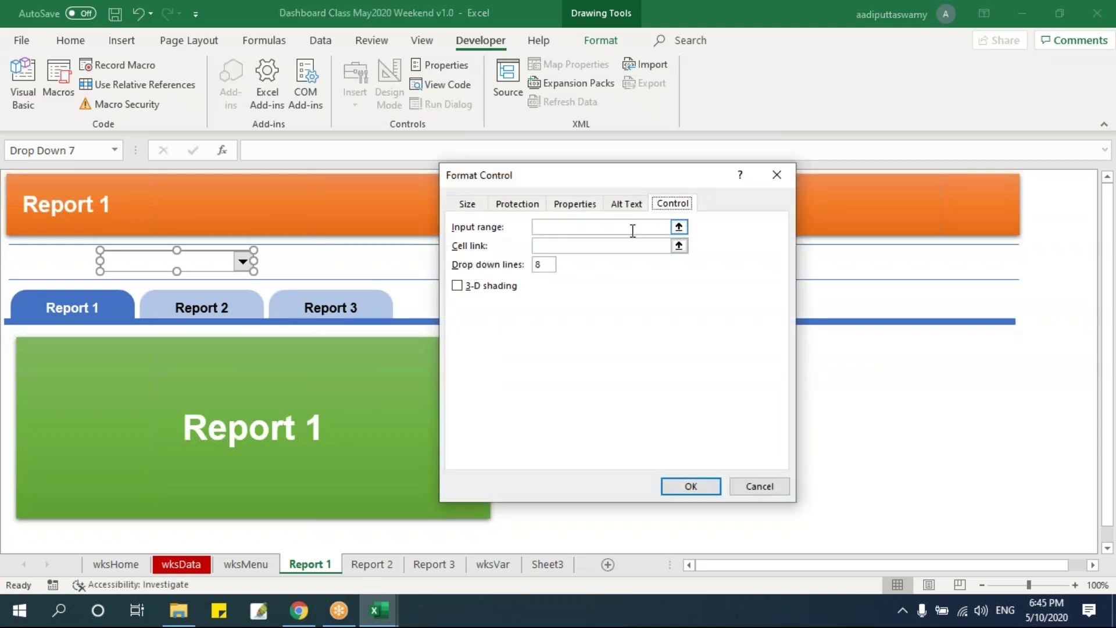
{"action": "left_click", "coordinate": [678, 226]}
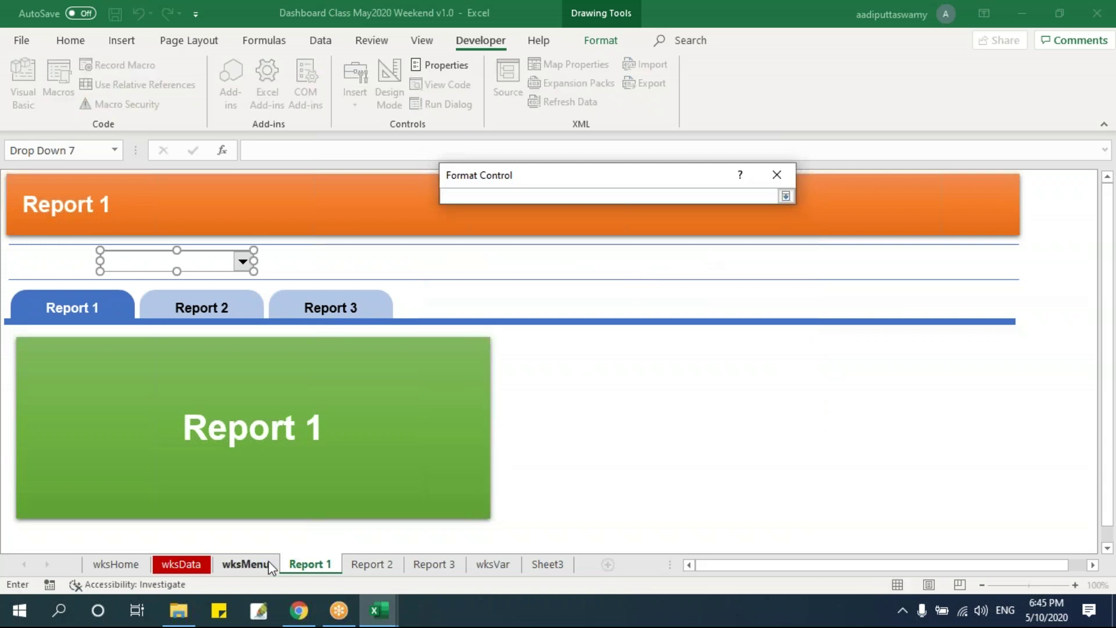
{"action": "left_click", "coordinate": [271, 567]}
{"action": "left_click_drag", "start_coordinate": [163, 357], "coordinate": [167, 454]}
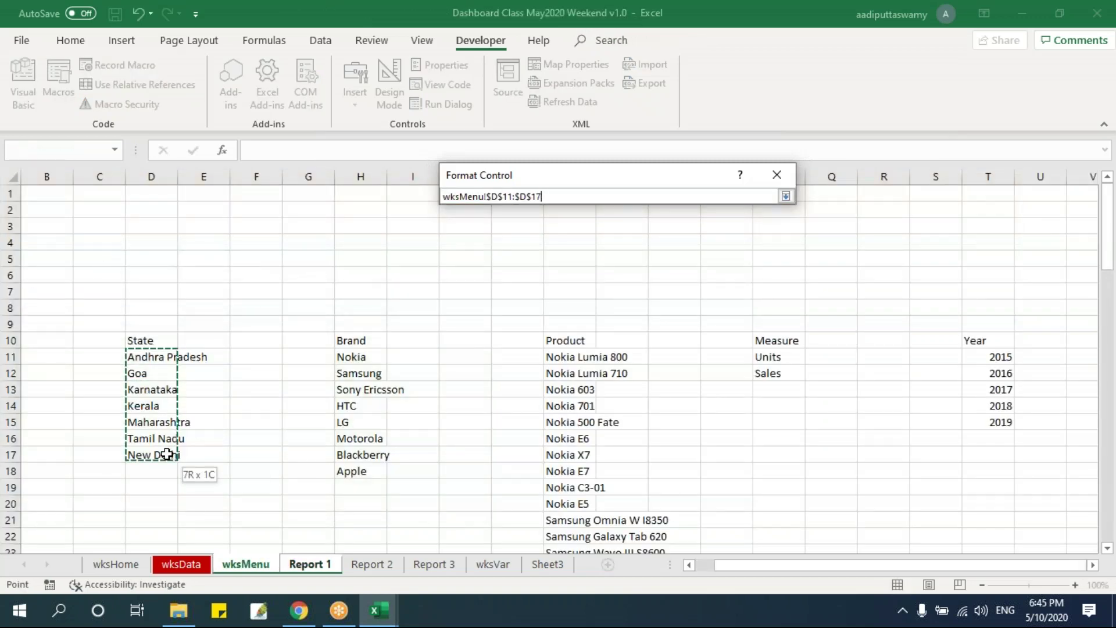
{"action": "left_click", "coordinate": [786, 197]}
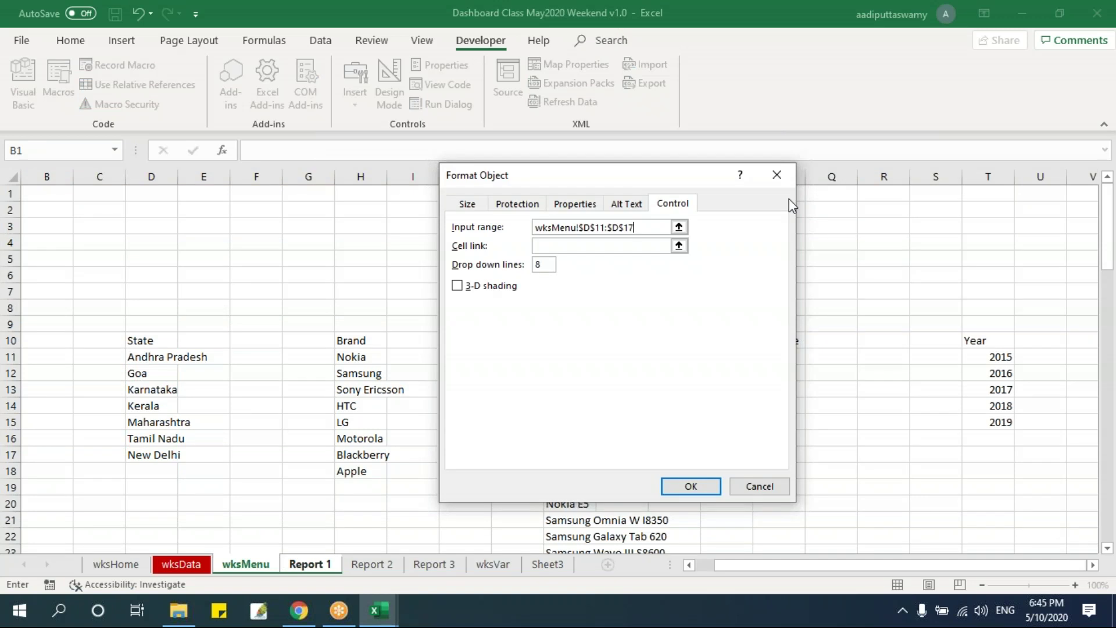
Link the combo box to cell D7 of wksMenu and apply the control settings.
{"action": "left_click", "coordinate": [678, 245]}
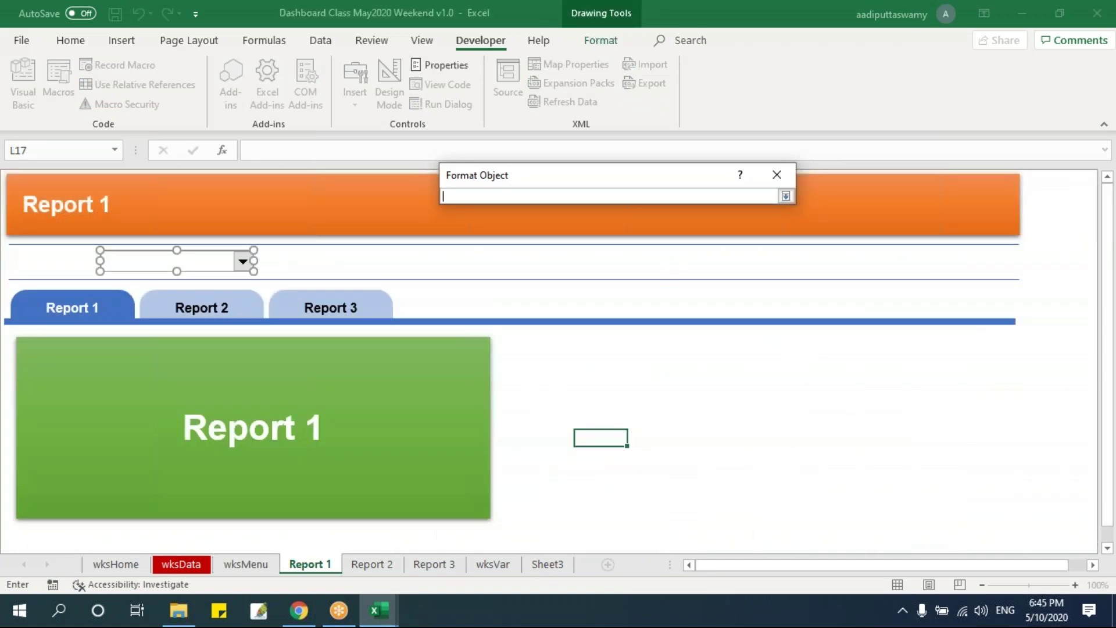
{"action": "left_click", "coordinate": [269, 567]}
{"action": "left_click", "coordinate": [157, 294]}
{"action": "left_click", "coordinate": [786, 197]}
{"action": "left_click", "coordinate": [691, 486]}
{"action": "left_click", "coordinate": [763, 407]}
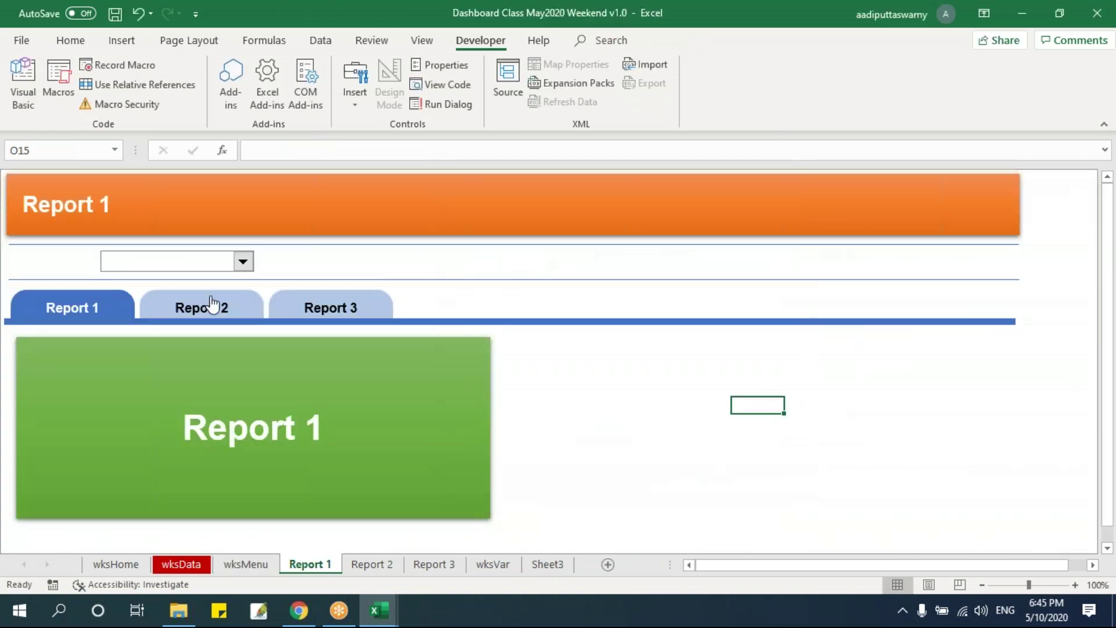
Test the combo box on Report 1 by choosing Andhra Pradesh from its list.
{"action": "left_click", "coordinate": [243, 263]}
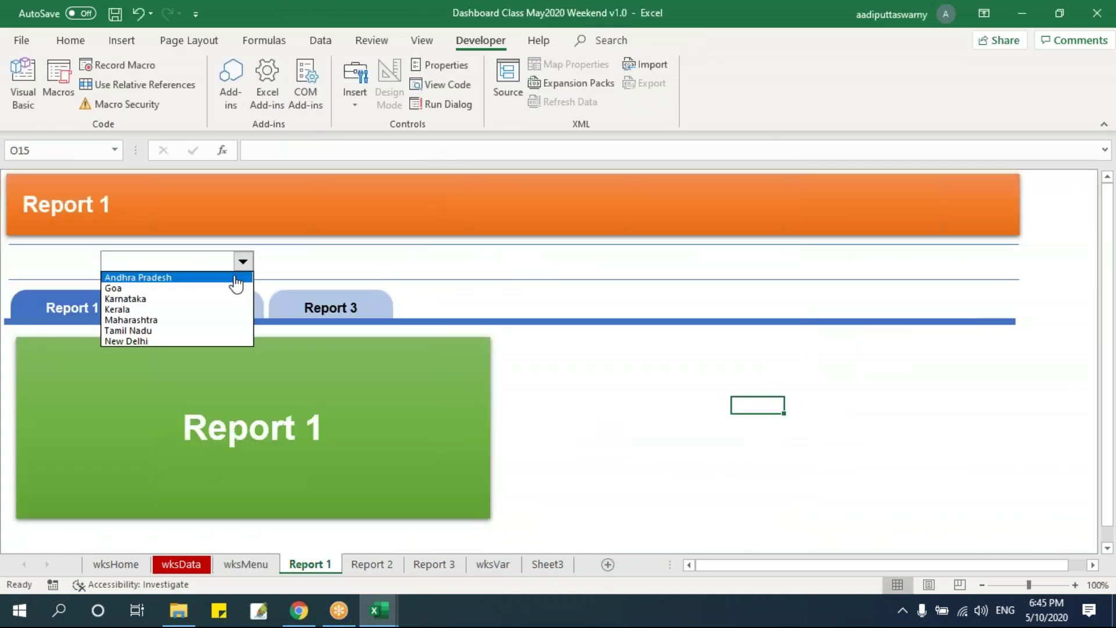
{"action": "left_click", "coordinate": [244, 263]}
{"action": "left_click", "coordinate": [244, 265]}
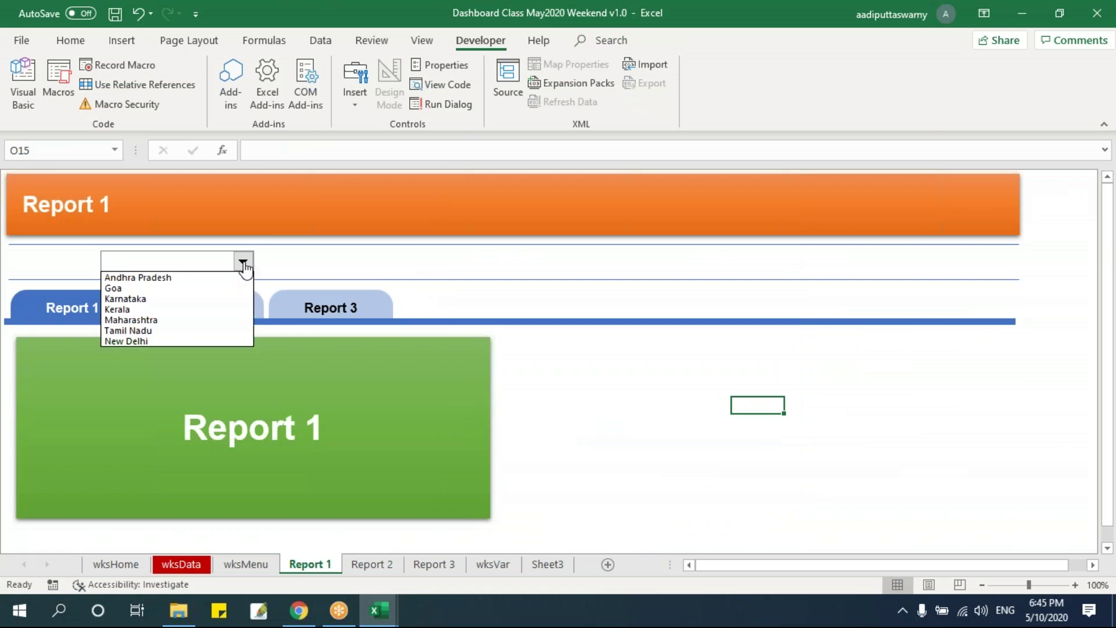
{"action": "left_click", "coordinate": [181, 281]}
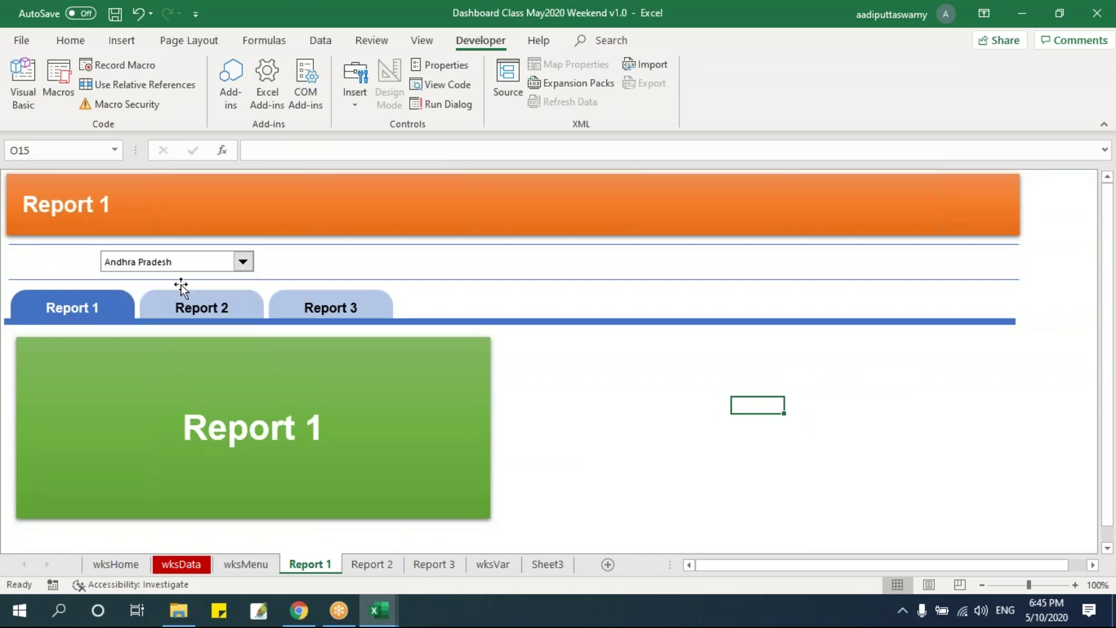
Compare linked cell D7 on wksMenu with the position of Andhra Pradesh in the State list.
{"action": "left_click", "coordinate": [266, 568]}
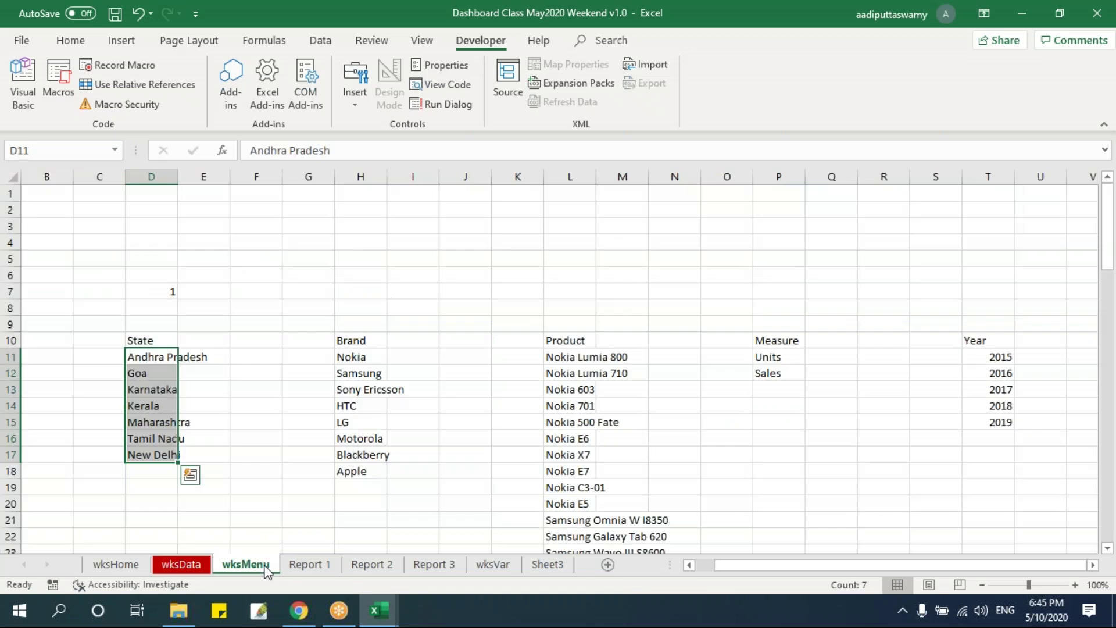
{"action": "left_click", "coordinate": [164, 291]}
{"action": "left_click", "coordinate": [154, 356]}
{"action": "left_click", "coordinate": [164, 292]}
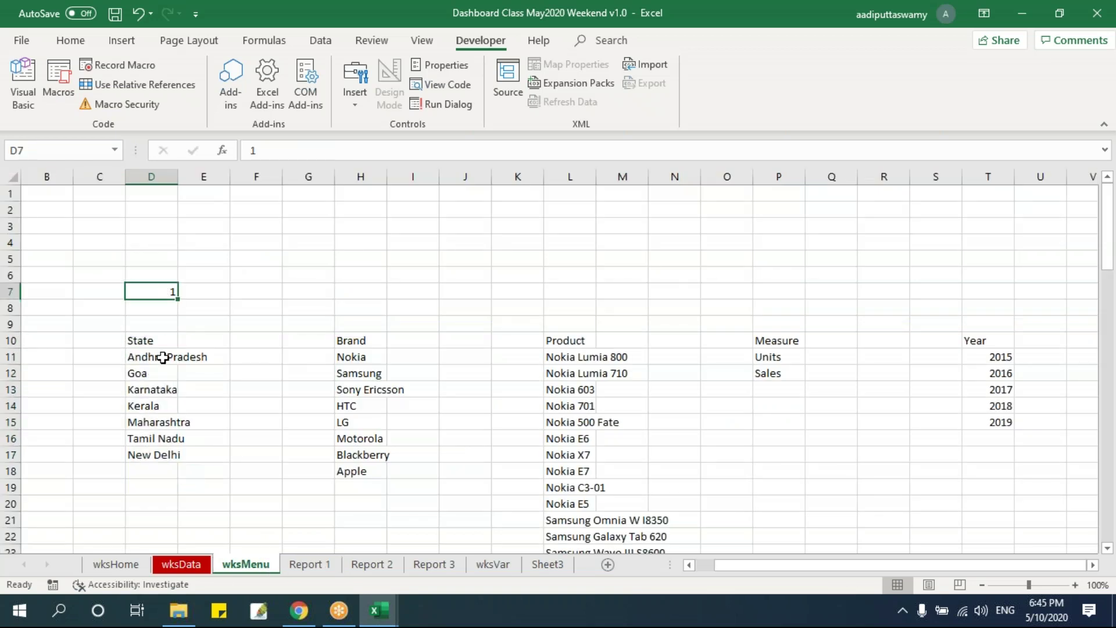
{"action": "left_click_drag", "start_coordinate": [166, 359], "coordinate": [166, 456]}
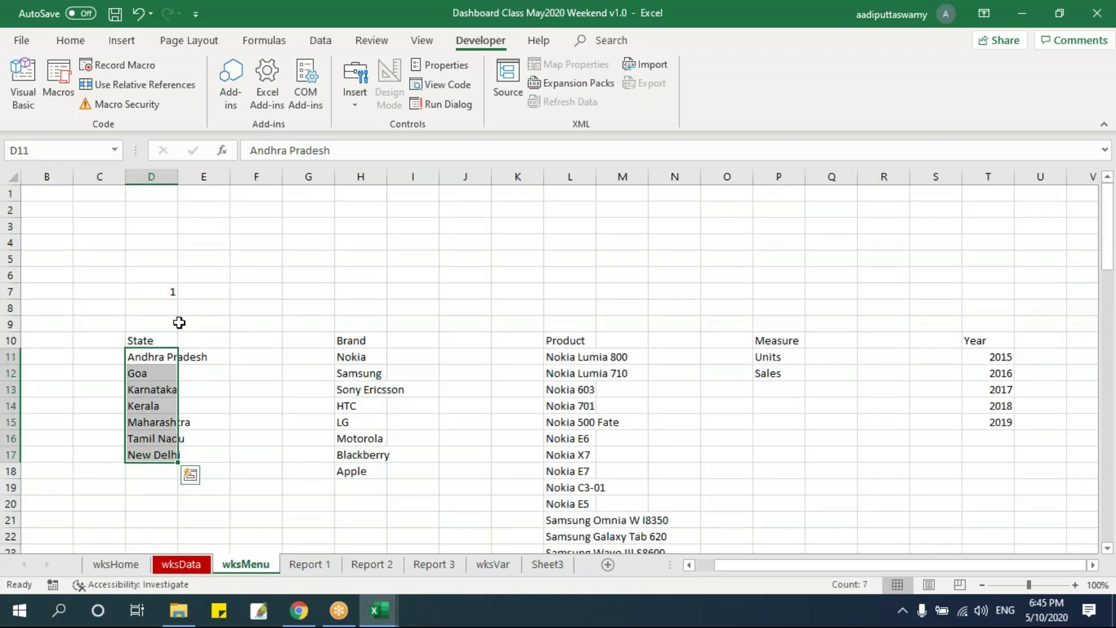
{"action": "left_click", "coordinate": [165, 291]}
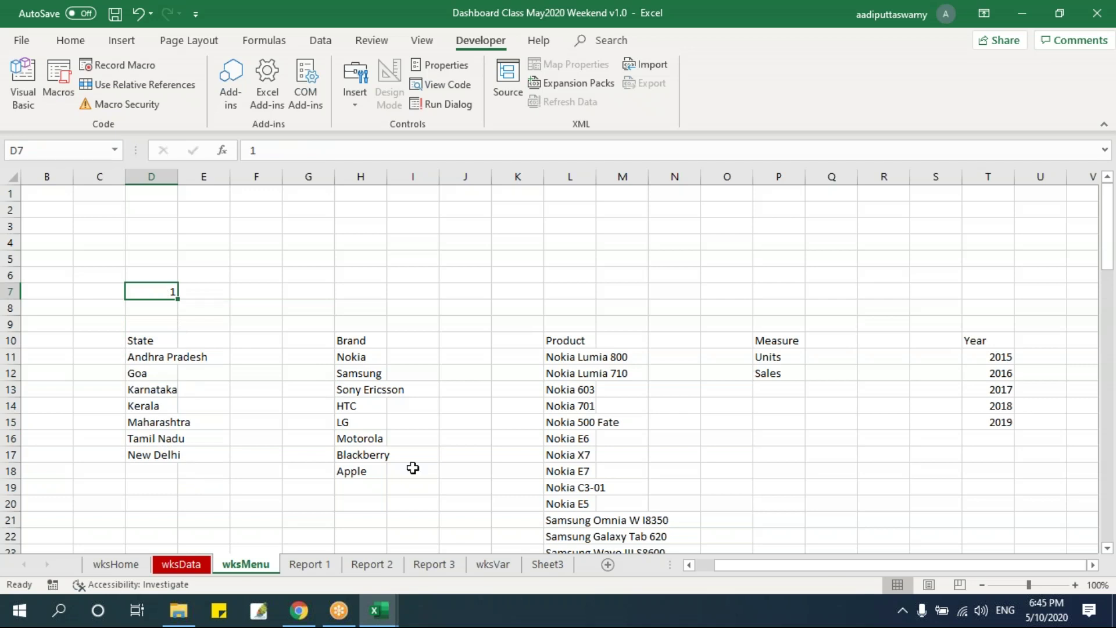
Choose Karnataka in the Report 1 combo box and compare D7 on wksMenu with its position in the State list.
{"action": "left_click", "coordinate": [309, 564]}
{"action": "left_click", "coordinate": [180, 263]}
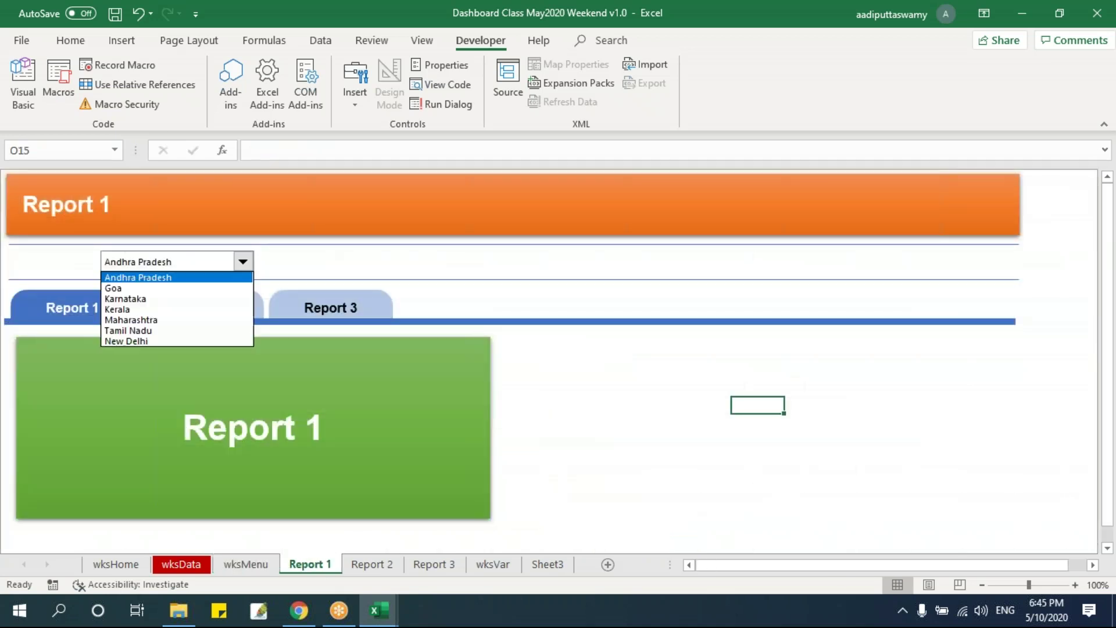
{"action": "left_click", "coordinate": [168, 299]}
{"action": "left_click", "coordinate": [245, 564]}
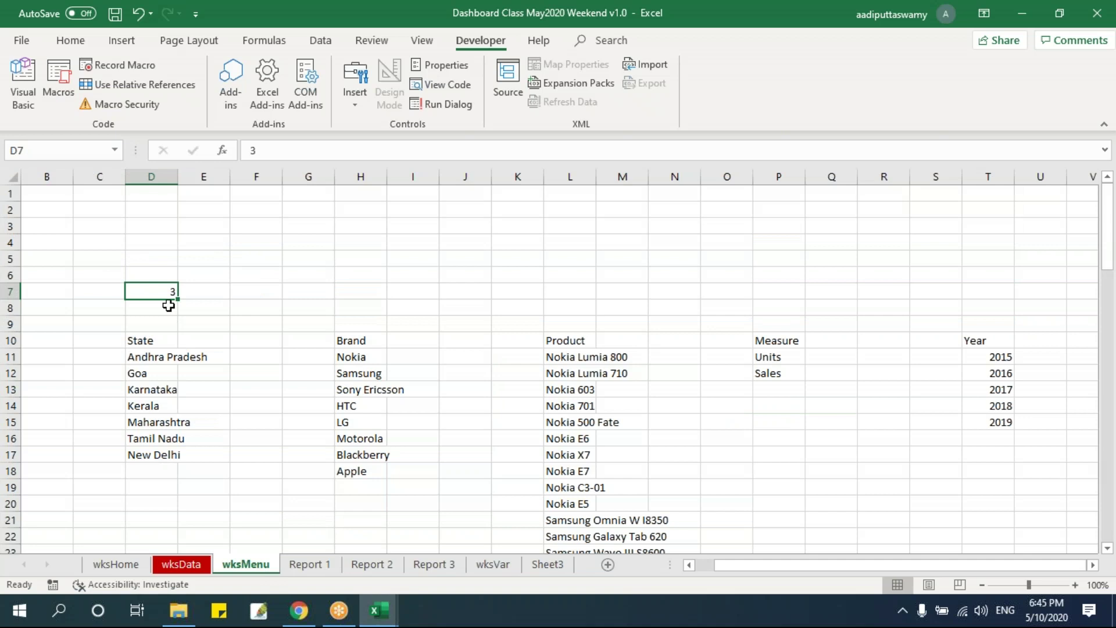
{"action": "left_click", "coordinate": [165, 356]}
{"action": "key", "text": "Down"}
{"action": "key", "text": "Down"}
{"action": "left_click", "coordinate": [168, 293]}
Choose New Delhi in the Report 1 combo box, check linked cell D7 on wksMenu and return to Report 1.
{"action": "left_click", "coordinate": [309, 563]}
{"action": "left_click", "coordinate": [175, 262]}
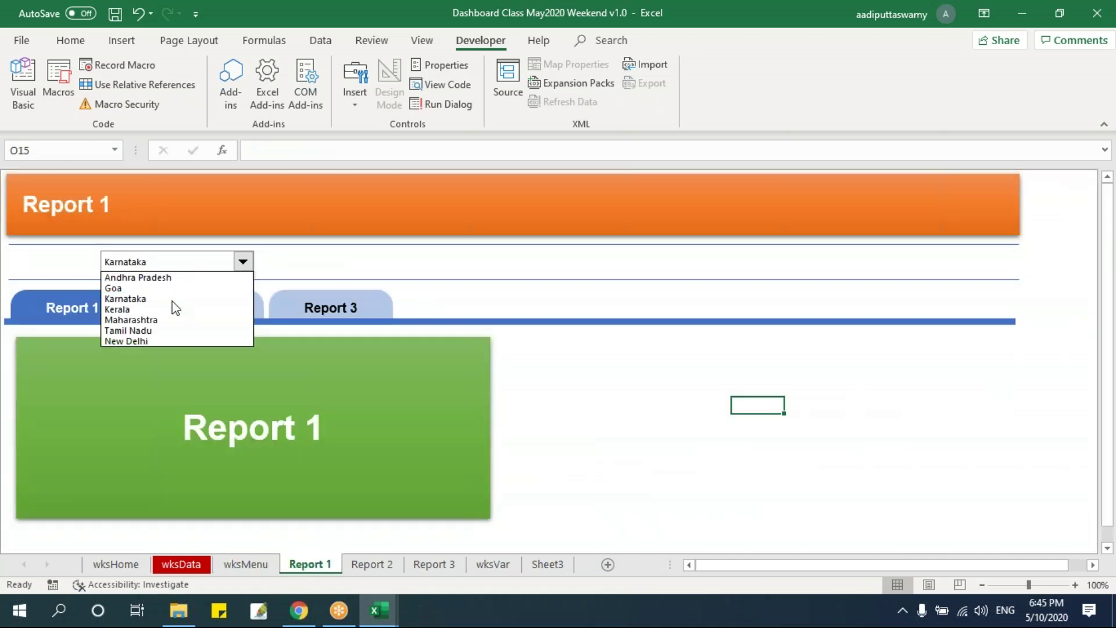
{"action": "left_click", "coordinate": [173, 341]}
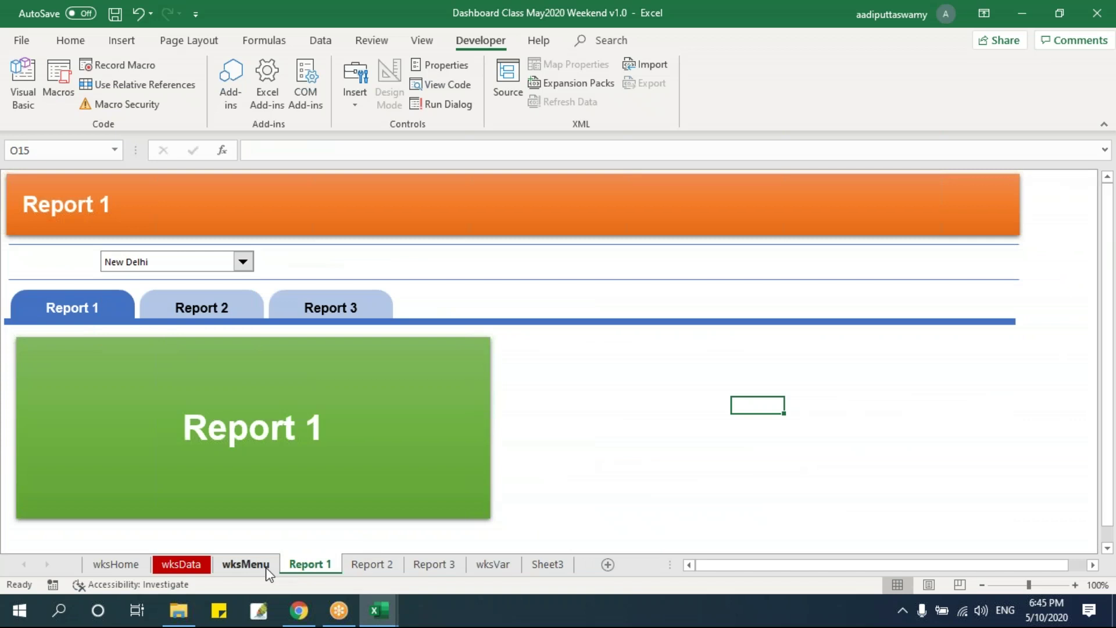
{"action": "left_click", "coordinate": [246, 564]}
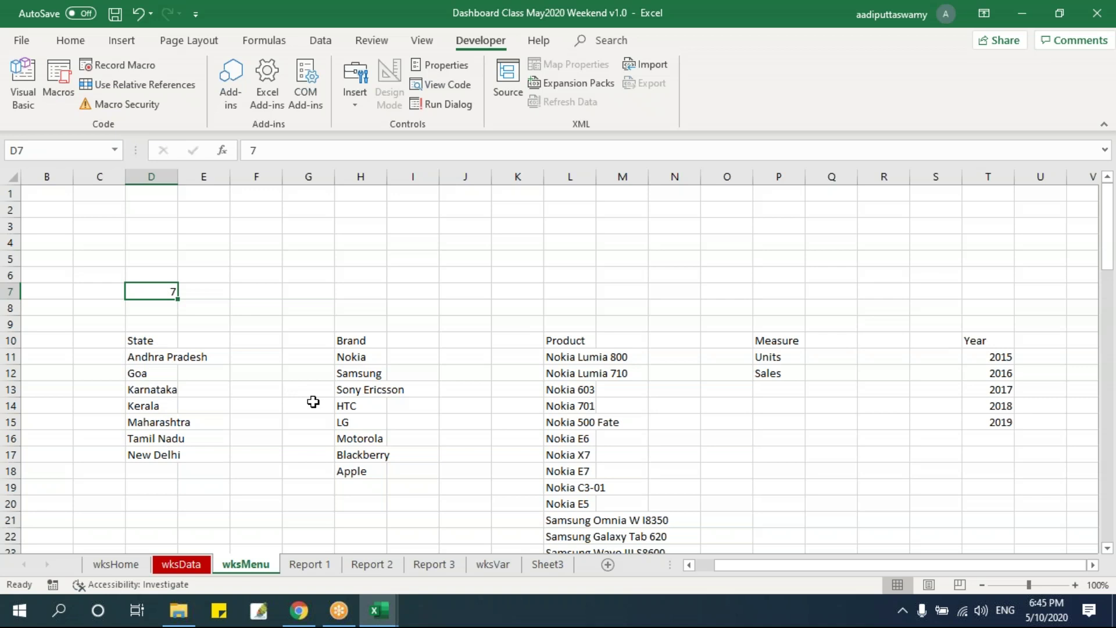
{"action": "left_click", "coordinate": [309, 564]}
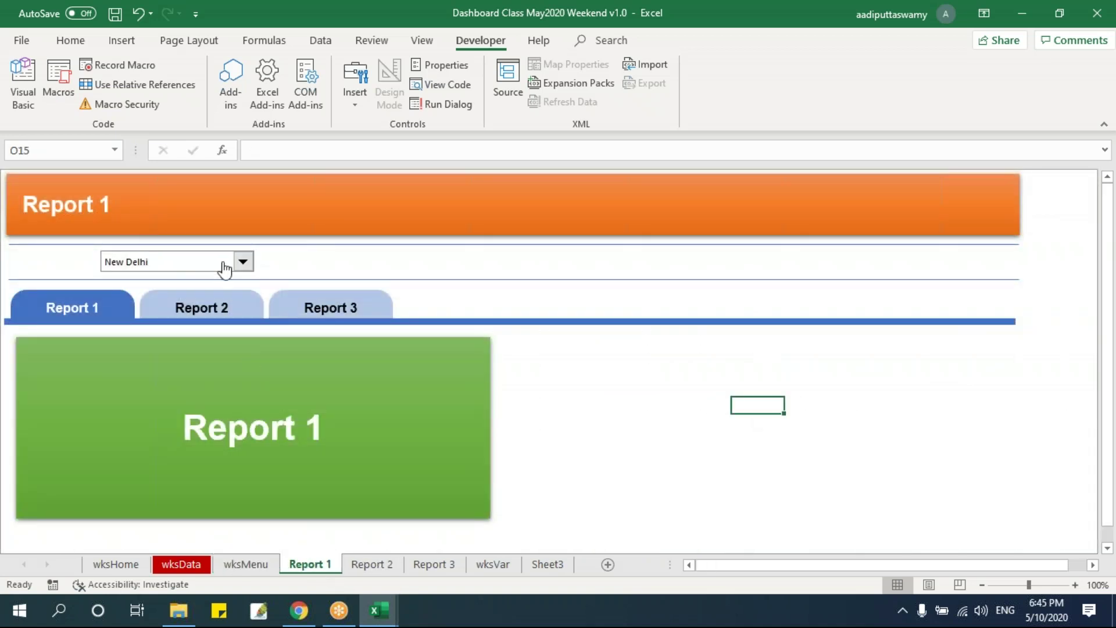
{"action": "key", "text": "Down"}
{"action": "key", "text": "Down"}
{"action": "key", "text": "Down"}
{"action": "key", "text": "Left"}
{"action": "key", "text": "Left"}
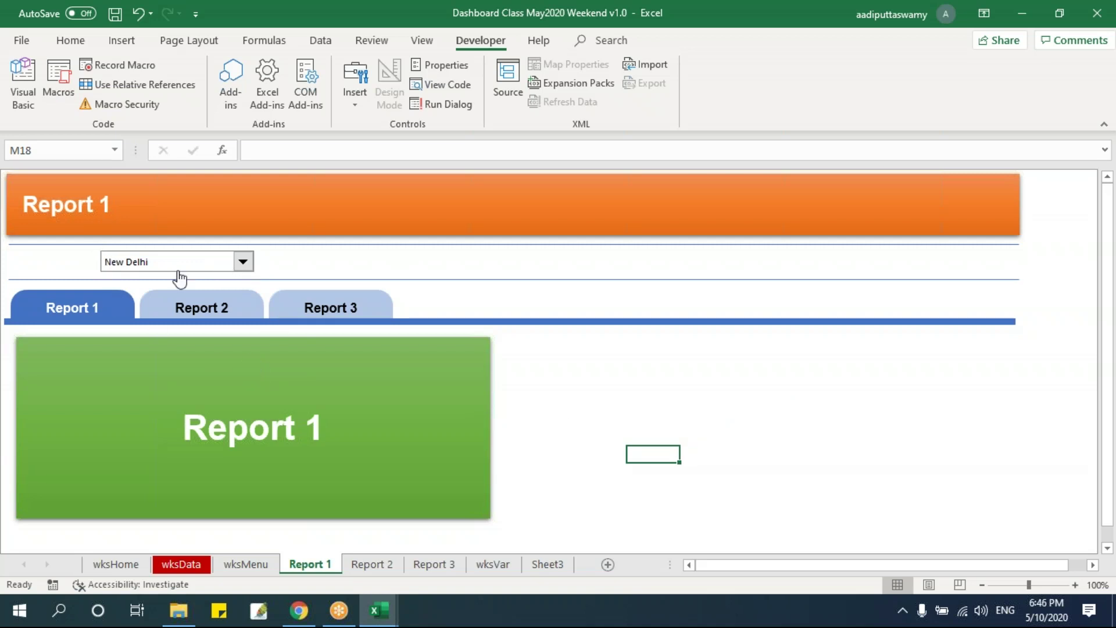
{"action": "left_click", "coordinate": [134, 263]}
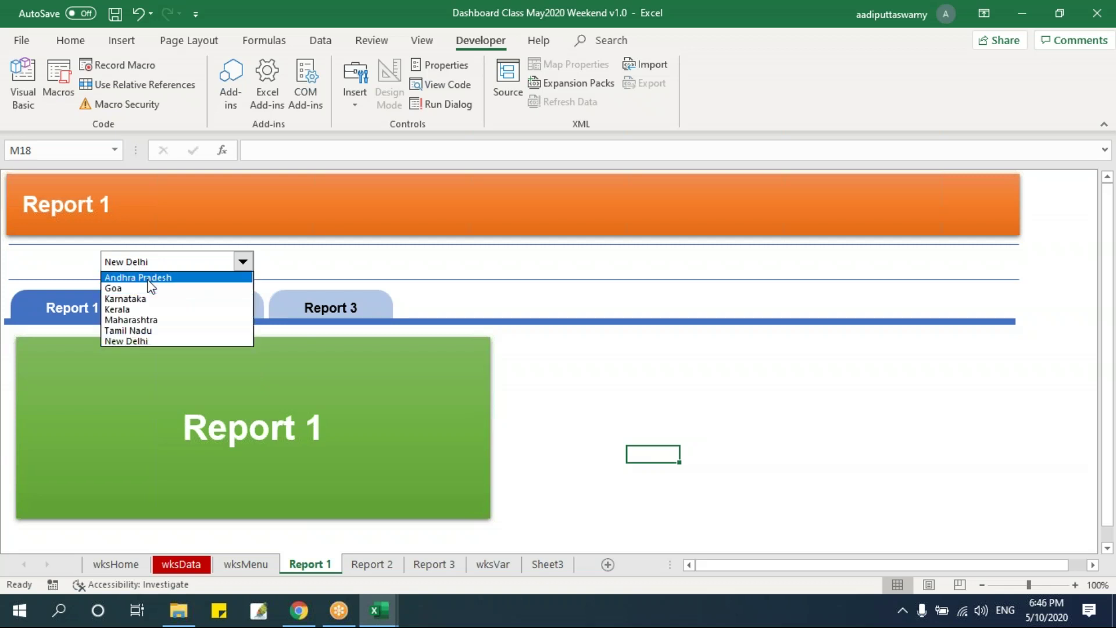
{"action": "left_click", "coordinate": [647, 392]}
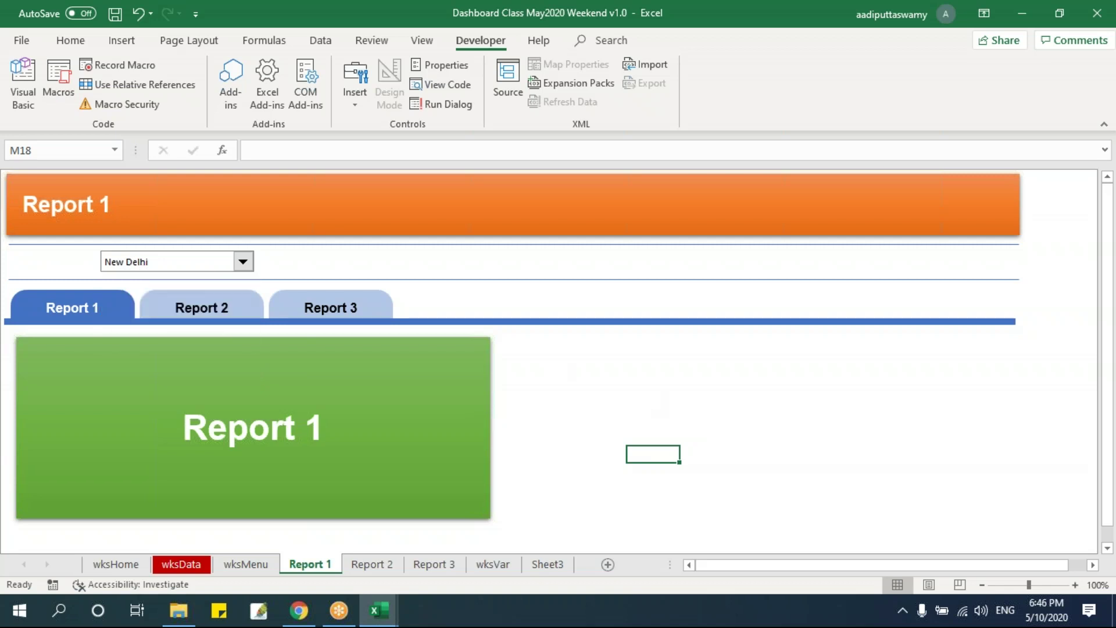
Insert a text box reading "State :" on Report 1 and place it just before the State combo box.
{"action": "left_click", "coordinate": [122, 41]}
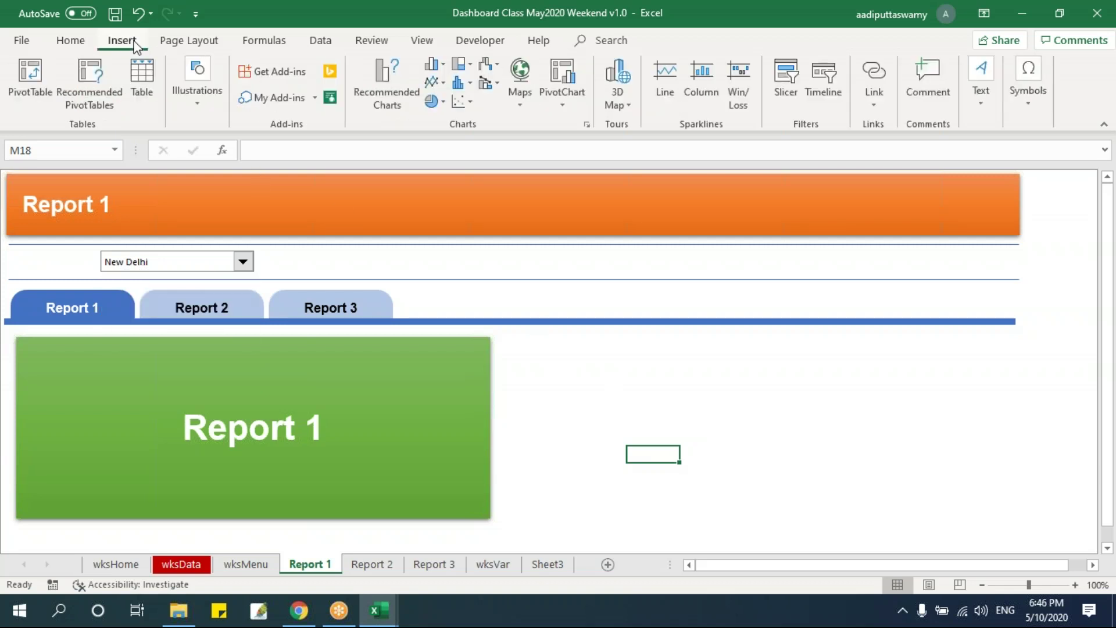
{"action": "left_click", "coordinate": [192, 107]}
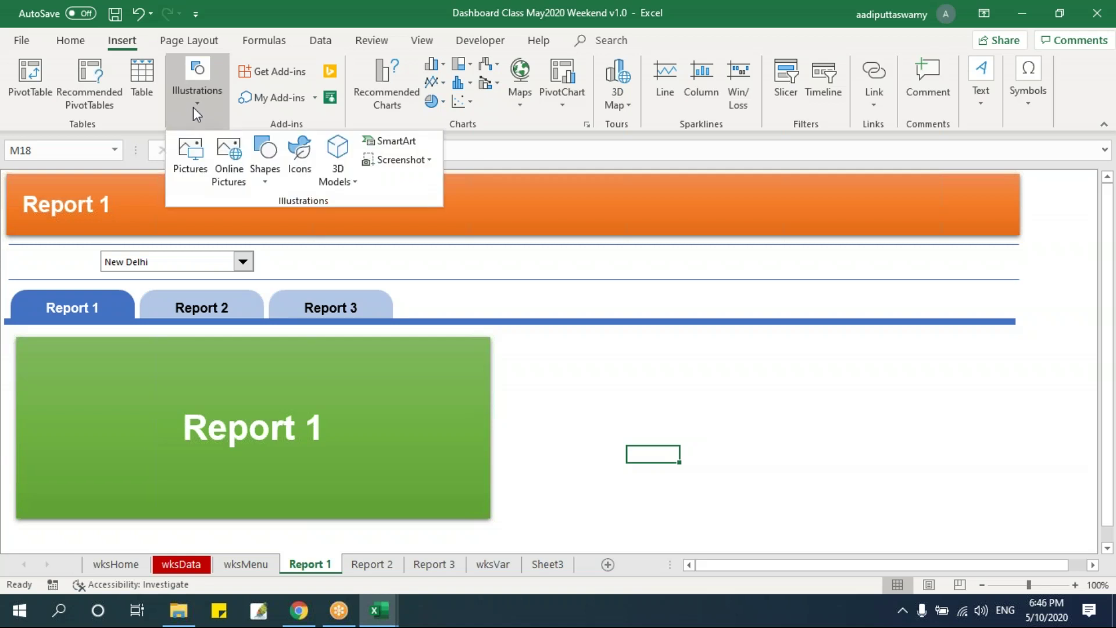
{"action": "left_click", "coordinate": [267, 176]}
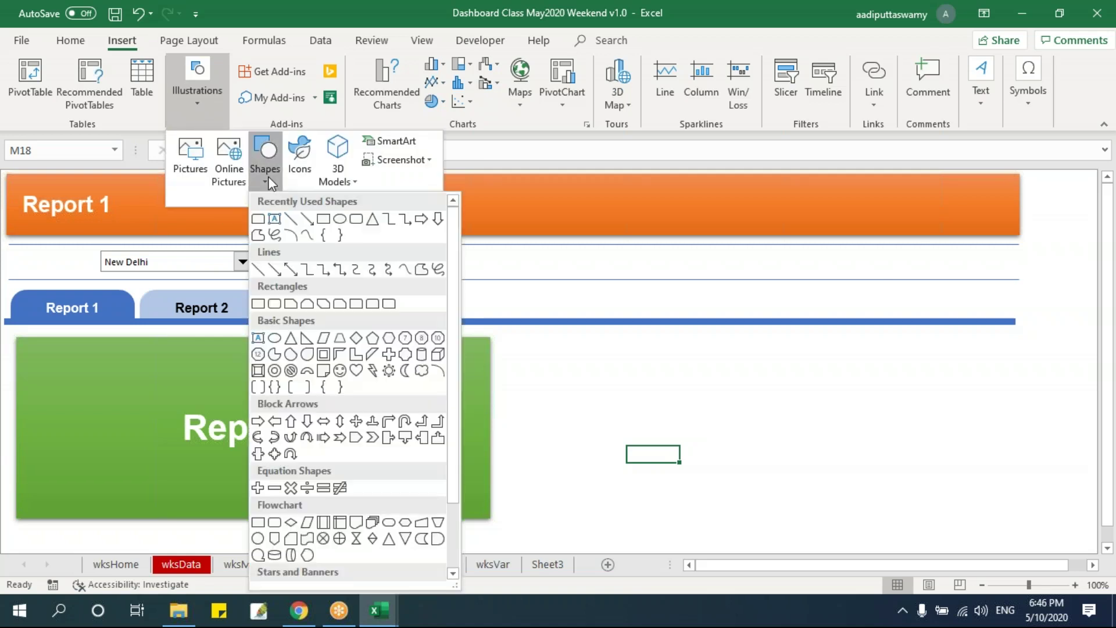
{"action": "left_click", "coordinate": [274, 219]}
{"action": "left_click", "coordinate": [586, 366]}
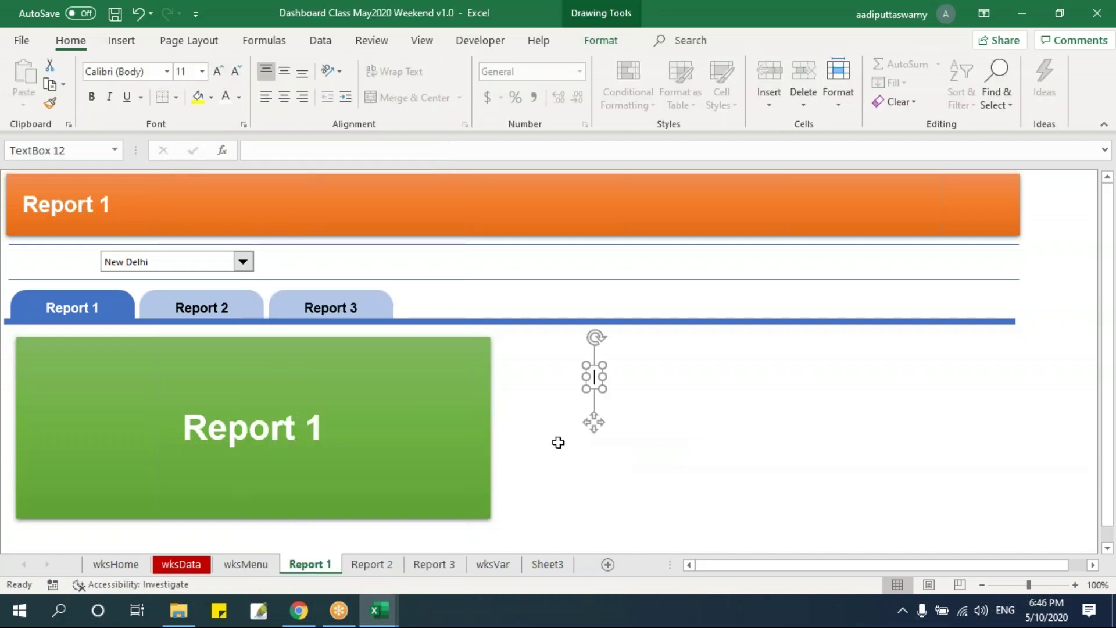
{"action": "type", "text": "State :"}
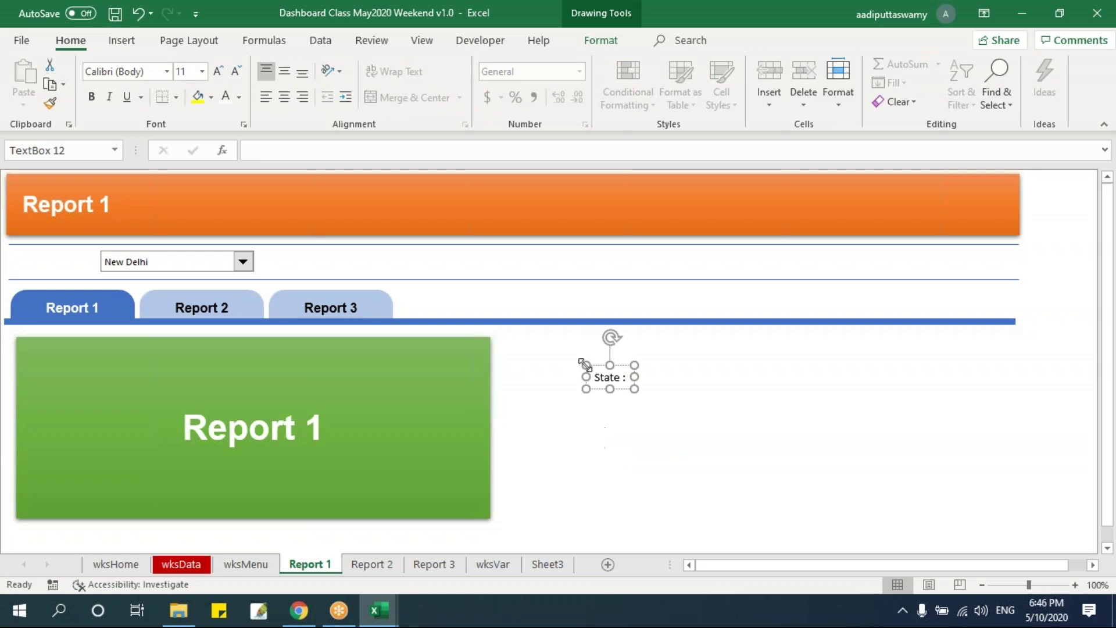
{"action": "left_click_drag", "start_coordinate": [625, 366], "coordinate": [87, 247]}
Format the "State :" label as bold Arial, size 10, and nudge it down to line up with the combo box.
{"action": "key", "text": "ctrl+b"}
{"action": "key", "text": "alt+h"}
{"action": "key", "text": "f"}
{"action": "key", "text": "f"}
{"action": "type", "text": "Ar"}
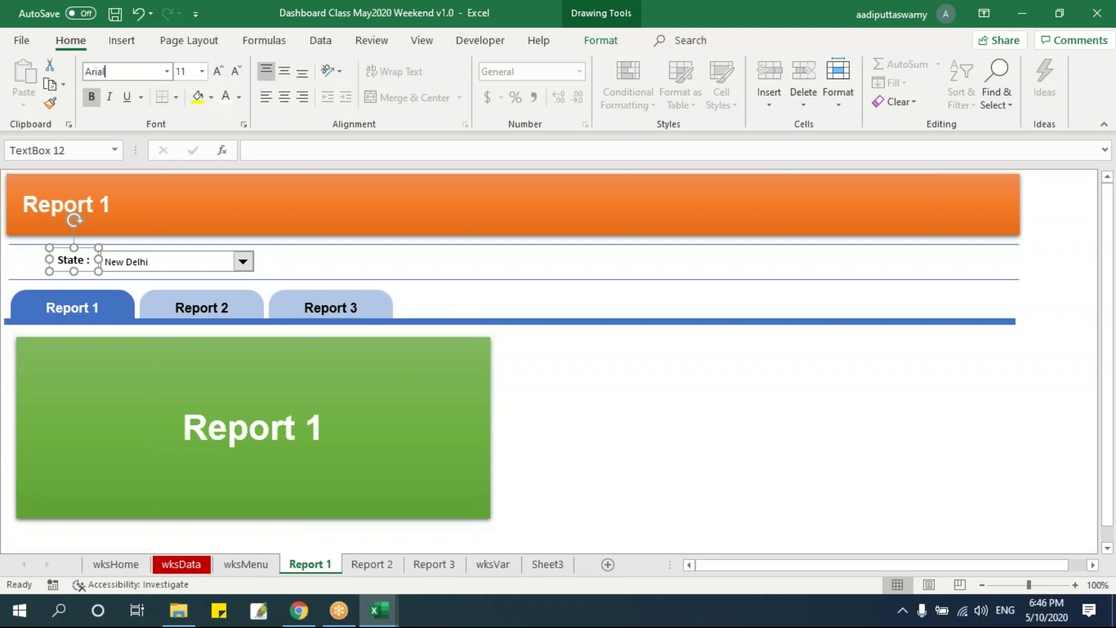
{"action": "type", "text": "ial"}
{"action": "key", "text": "Return"}
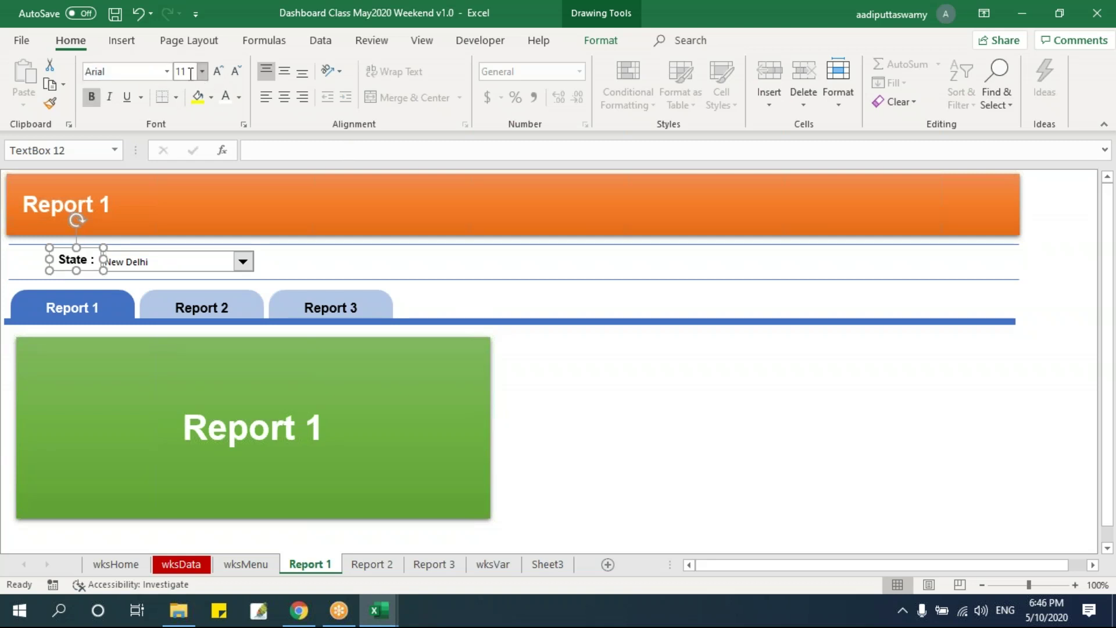
{"action": "key", "text": "Return"}
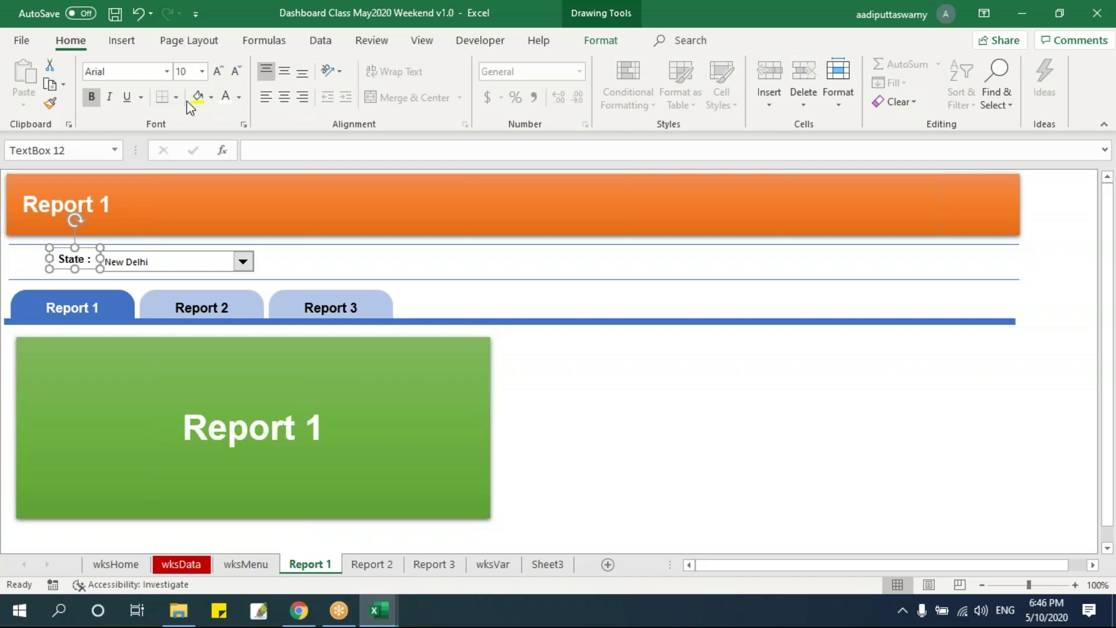
{"action": "key", "text": "Down"}
{"action": "key", "text": "Down"}
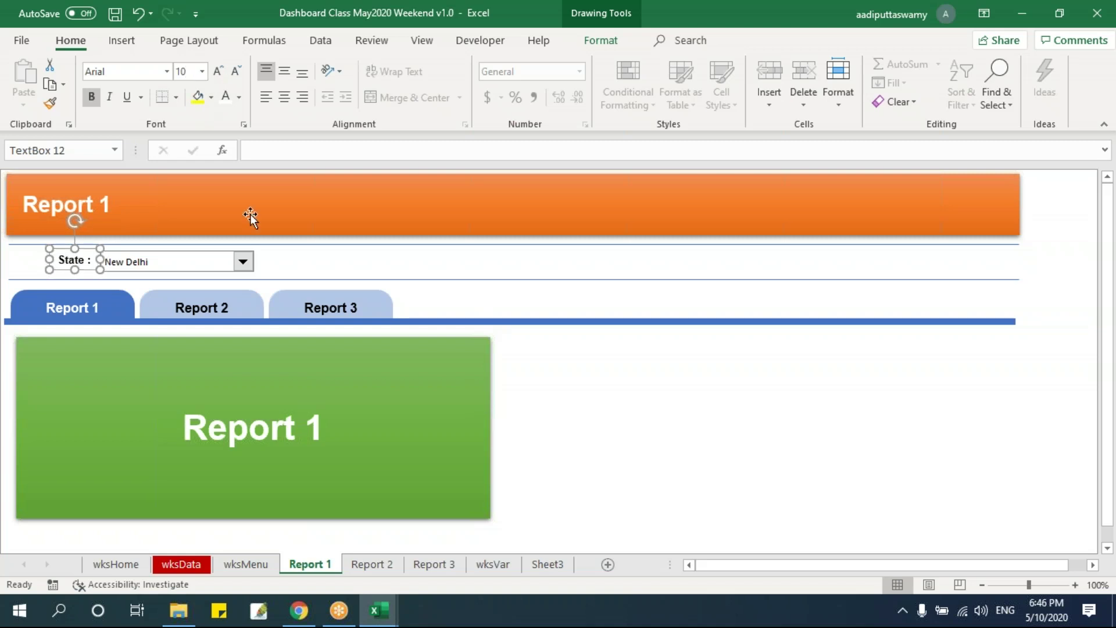
{"action": "left_click", "coordinate": [717, 412]}
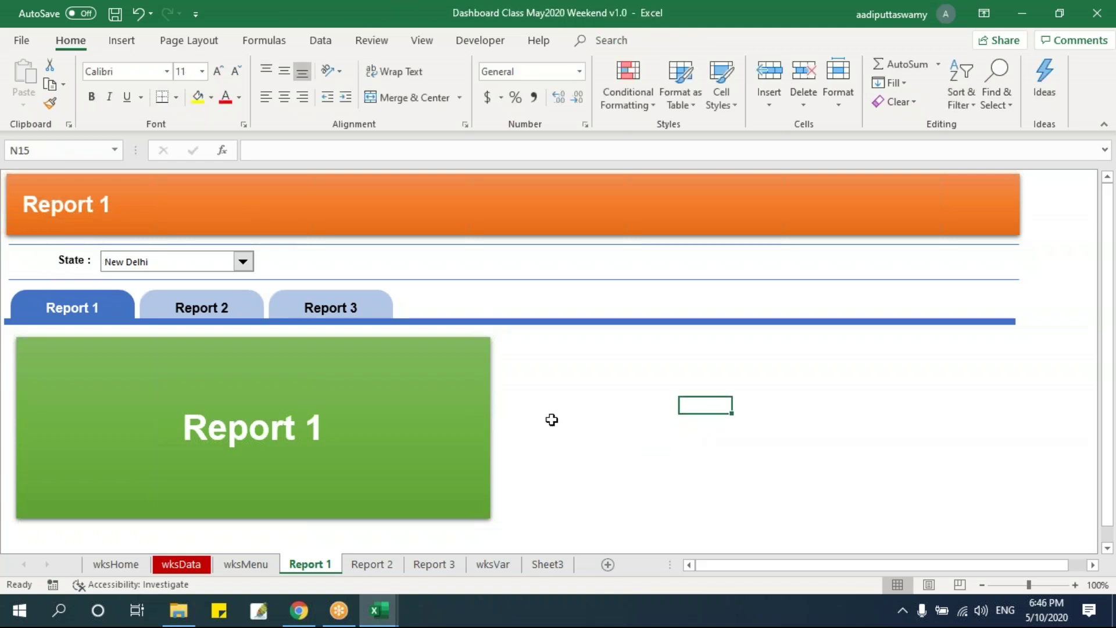
View the State combo box's choices, and look over the Brand and Product lists on wksMenu.
{"action": "left_click", "coordinate": [169, 264]}
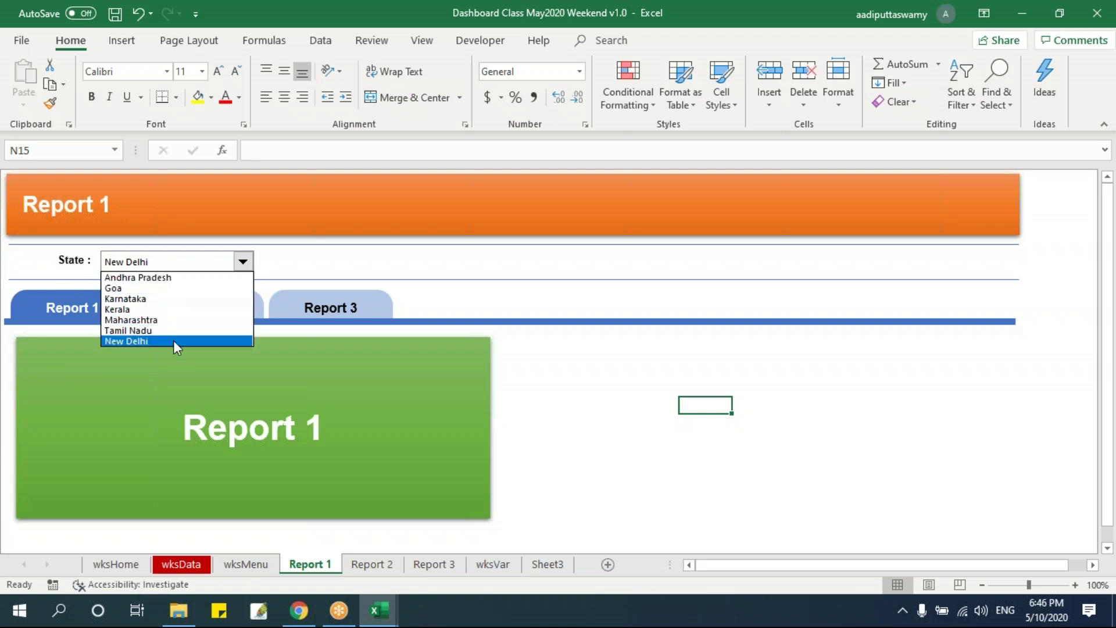
{"action": "left_click", "coordinate": [828, 490]}
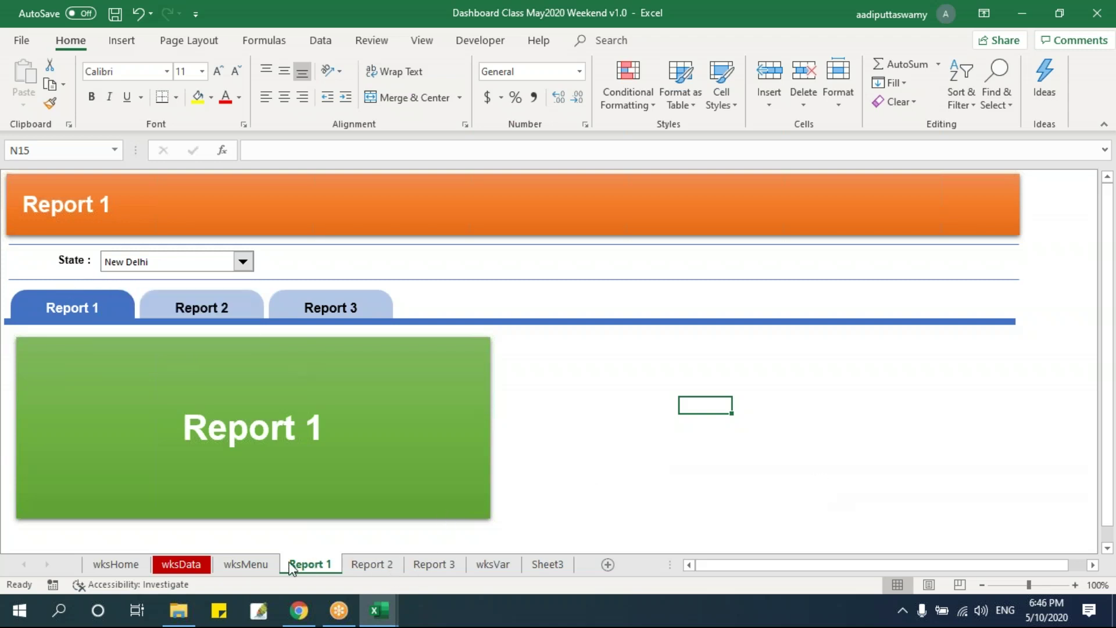
{"action": "left_click", "coordinate": [246, 565]}
{"action": "left_click_drag", "start_coordinate": [359, 342], "coordinate": [364, 455]}
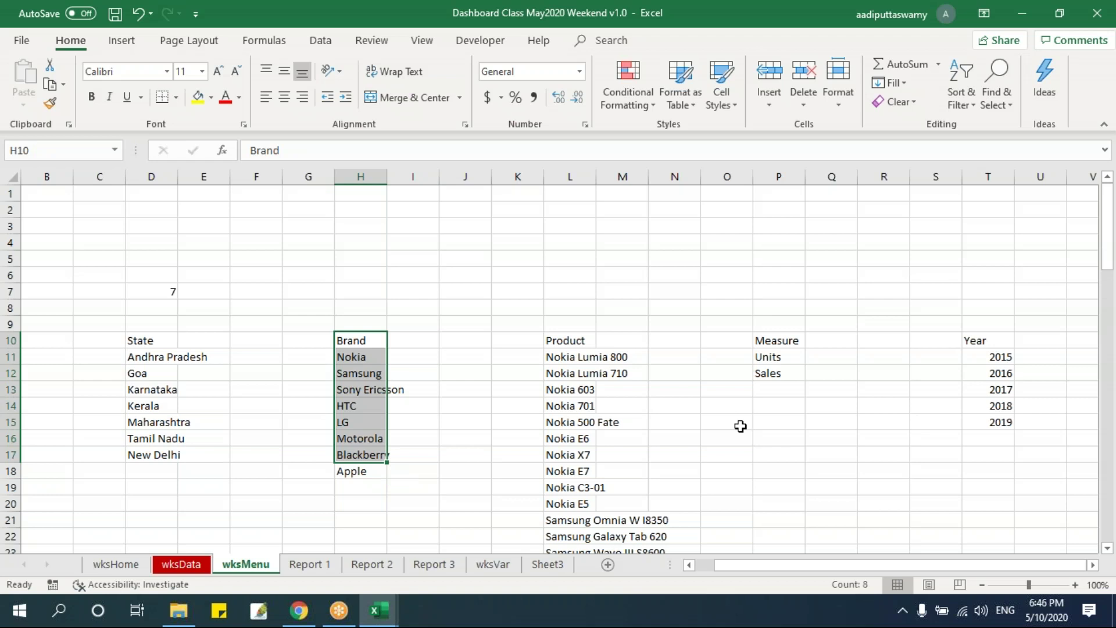
{"action": "left_click", "coordinate": [384, 375]}
{"action": "left_click", "coordinate": [586, 391]}
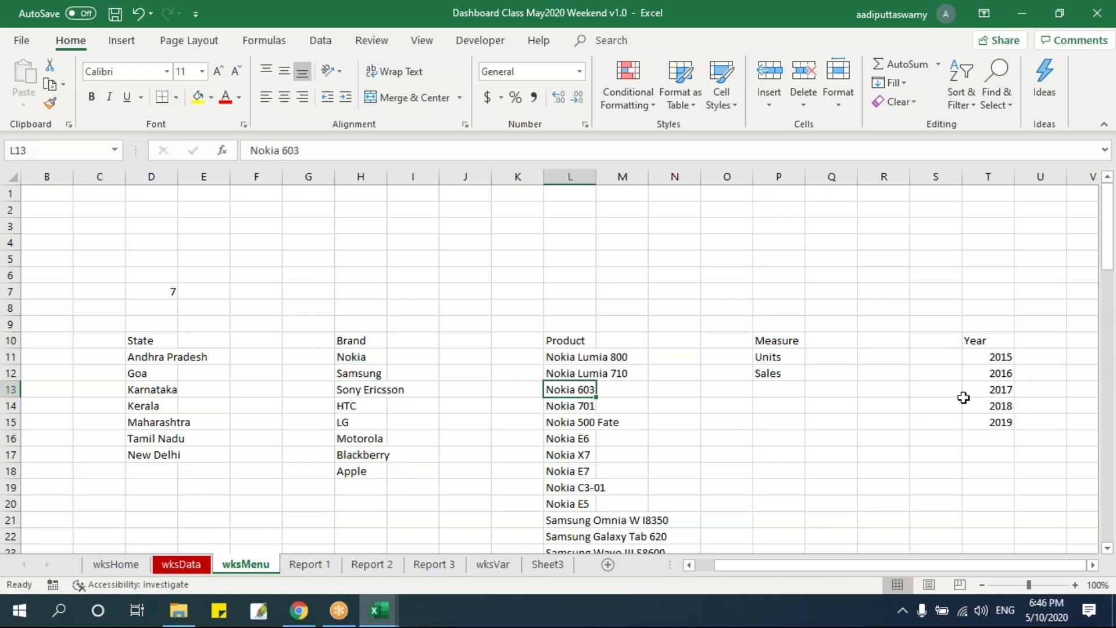
{"action": "left_click", "coordinate": [384, 402]}
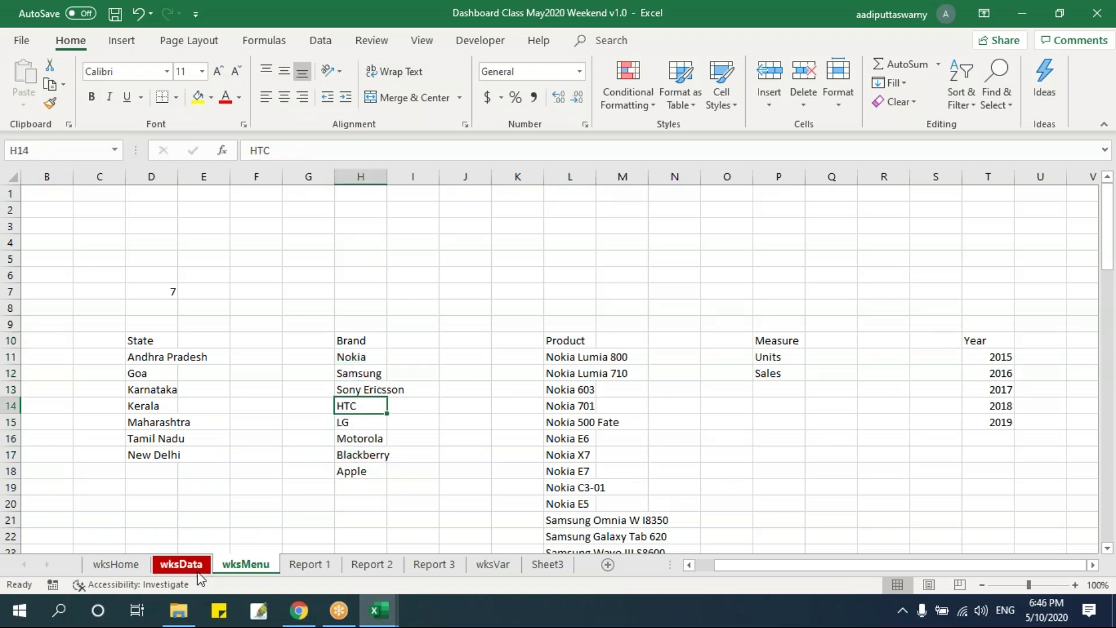
Save the workbook from Report 1 and try several states in the State combo box, ending on Maharashtra.
{"action": "left_click", "coordinate": [303, 565]}
{"action": "key", "text": "ctrl+s"}
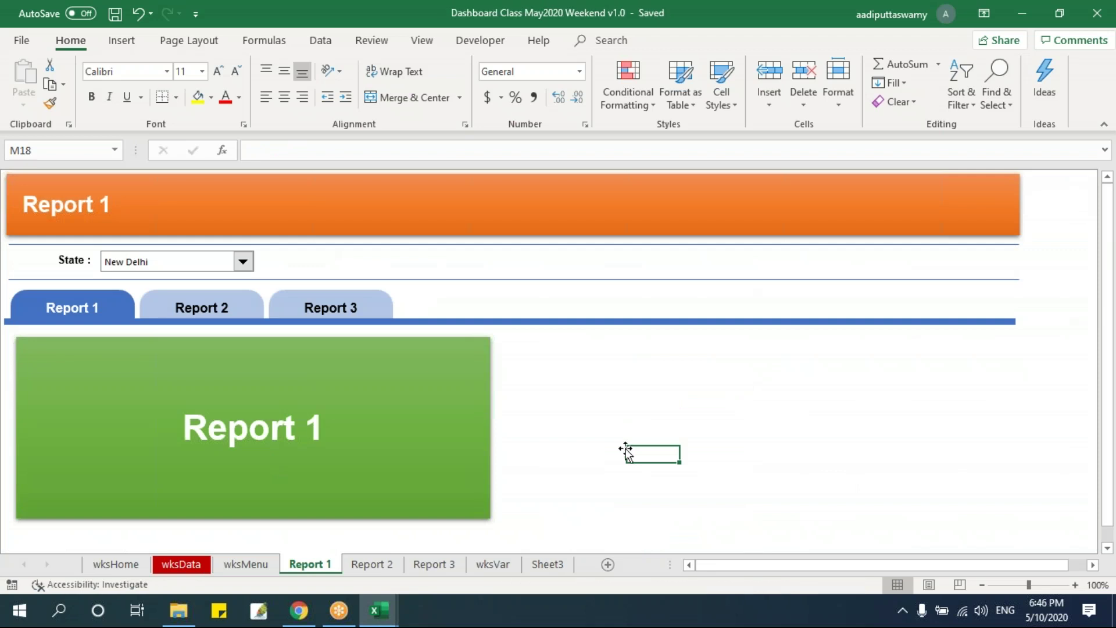
{"action": "left_click", "coordinate": [220, 267]}
{"action": "left_click", "coordinate": [204, 274]}
{"action": "left_click", "coordinate": [204, 266]}
{"action": "left_click", "coordinate": [192, 296]}
{"action": "left_click", "coordinate": [186, 268]}
{"action": "left_click", "coordinate": [174, 305]}
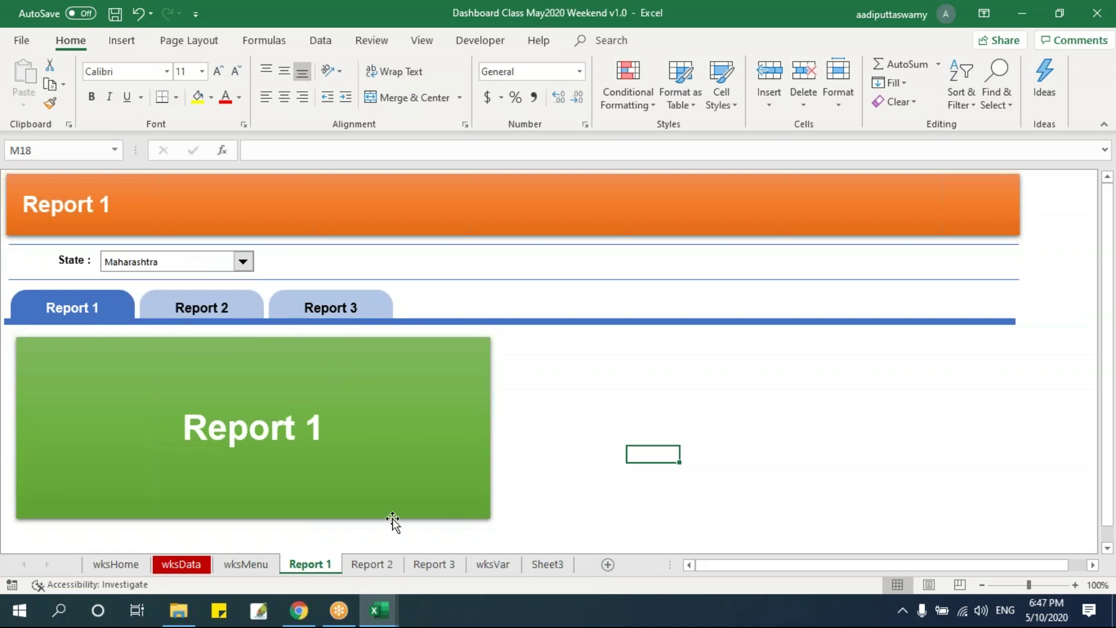
Review the Brand, Product, Measure and Year lists on wksMenu as sources for further controls.
{"action": "left_click", "coordinate": [265, 571]}
{"action": "left_click_drag", "start_coordinate": [355, 340], "coordinate": [970, 513]}
{"action": "left_click", "coordinate": [694, 424]}
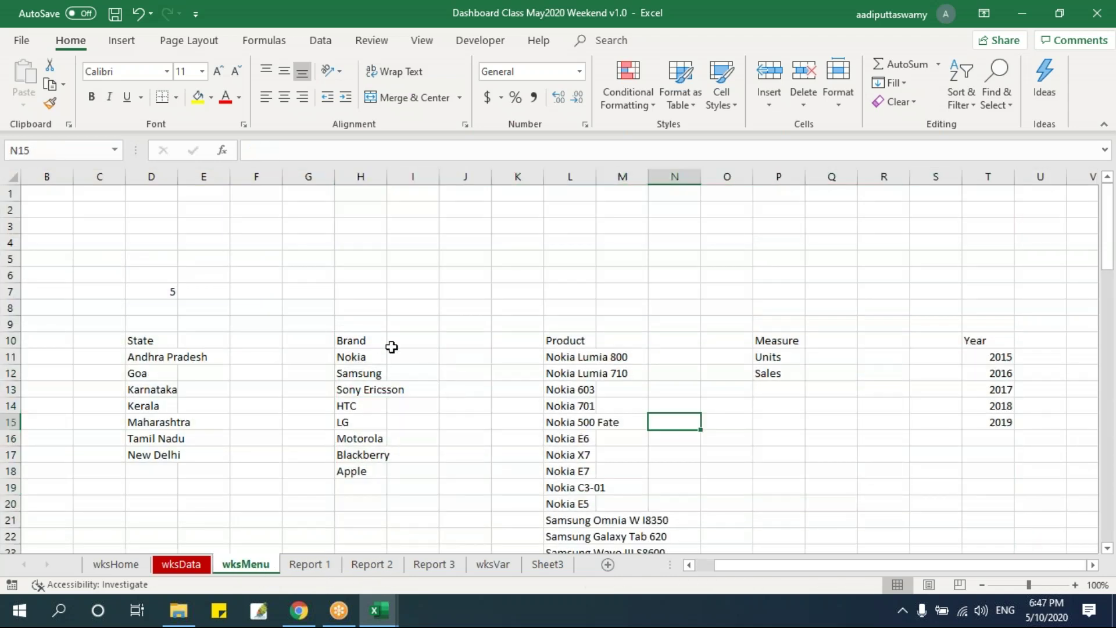
{"action": "left_click", "coordinate": [372, 354]}
{"action": "left_click", "coordinate": [570, 356]}
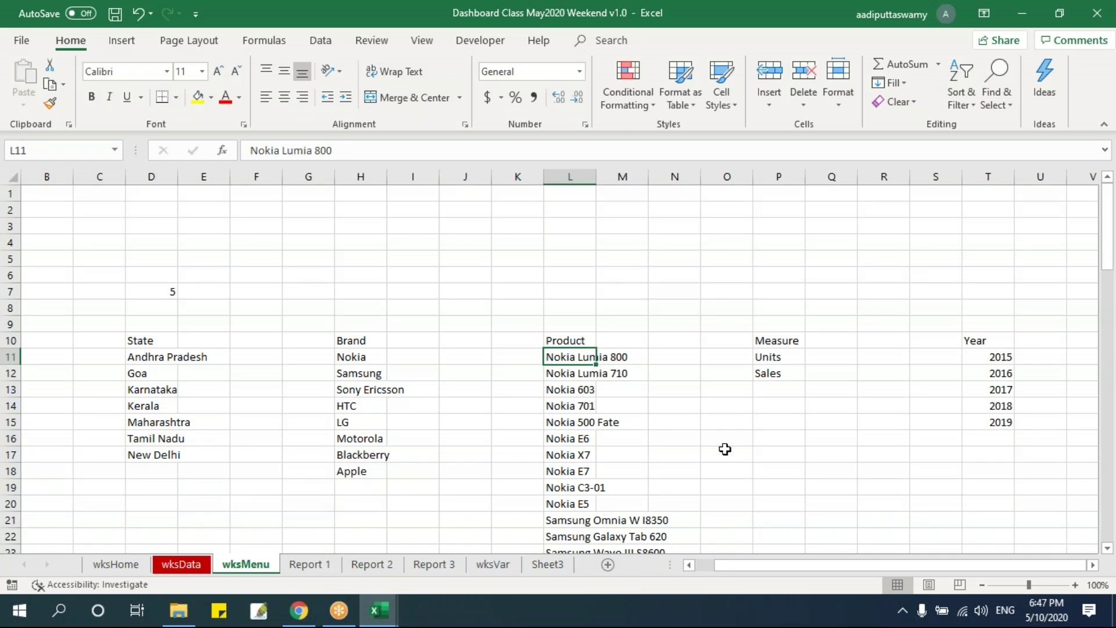
Choose Andhra Pradesh in the Report 1 combo box and compare it with linked cell D7 and the State list on wksMenu.
{"action": "left_click", "coordinate": [315, 572]}
{"action": "left_click", "coordinate": [204, 256]}
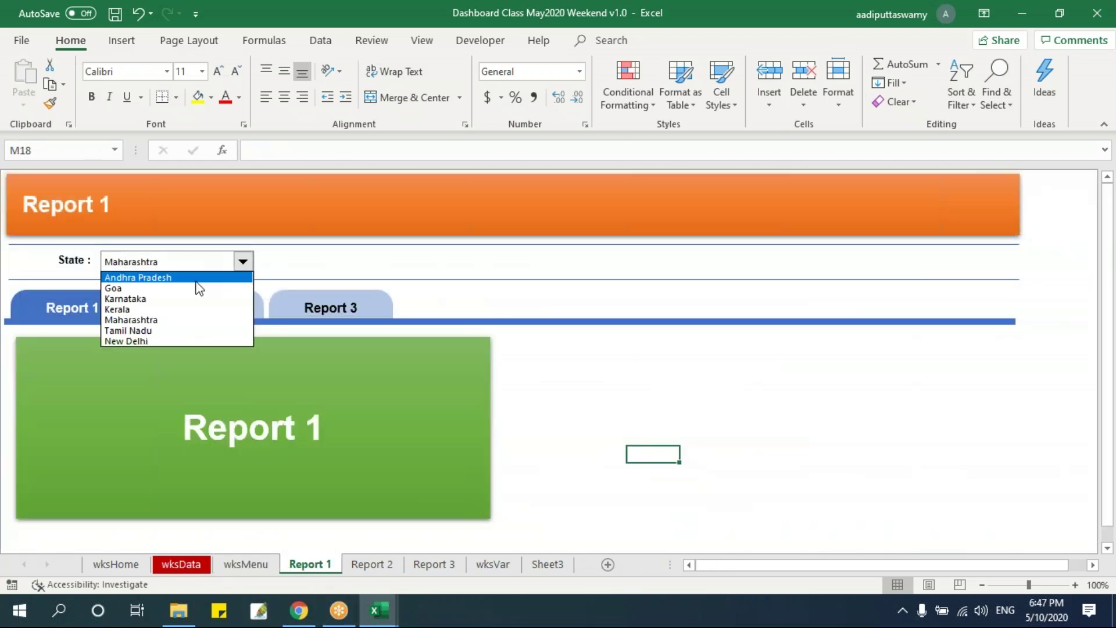
{"action": "left_click", "coordinate": [175, 277]}
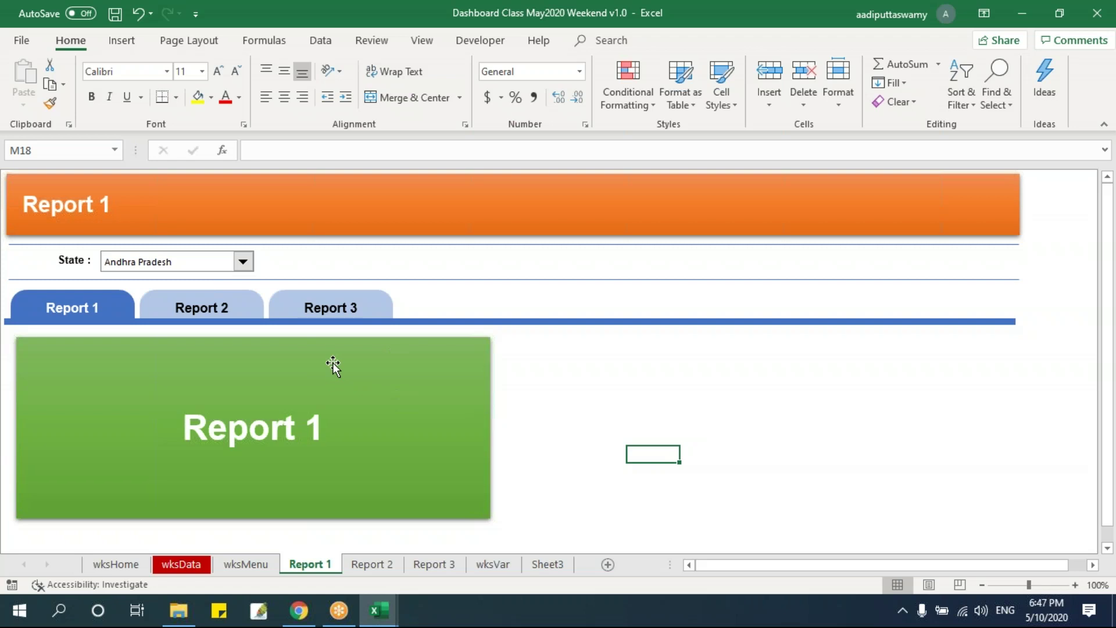
{"action": "left_click", "coordinate": [243, 261]}
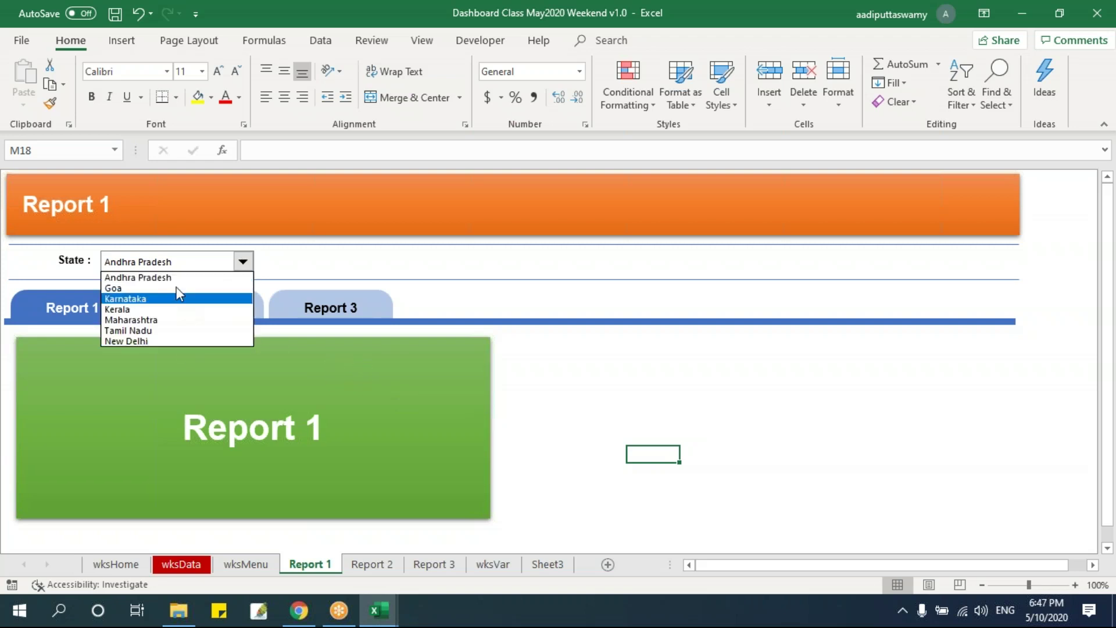
{"action": "left_click", "coordinate": [255, 563]}
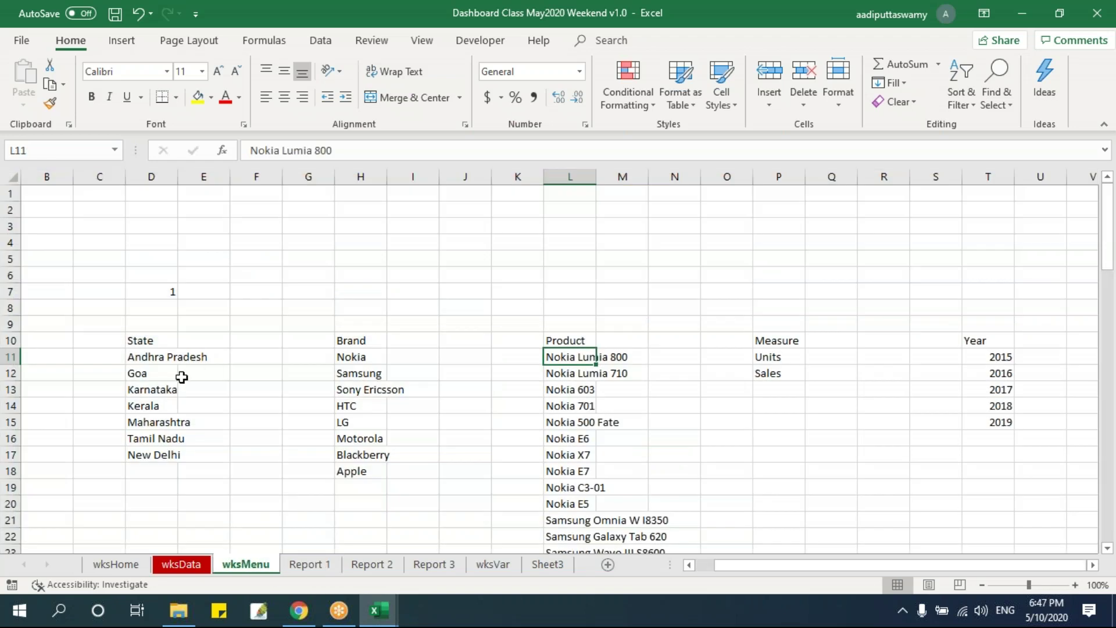
{"action": "left_click_drag", "start_coordinate": [162, 356], "coordinate": [169, 452]}
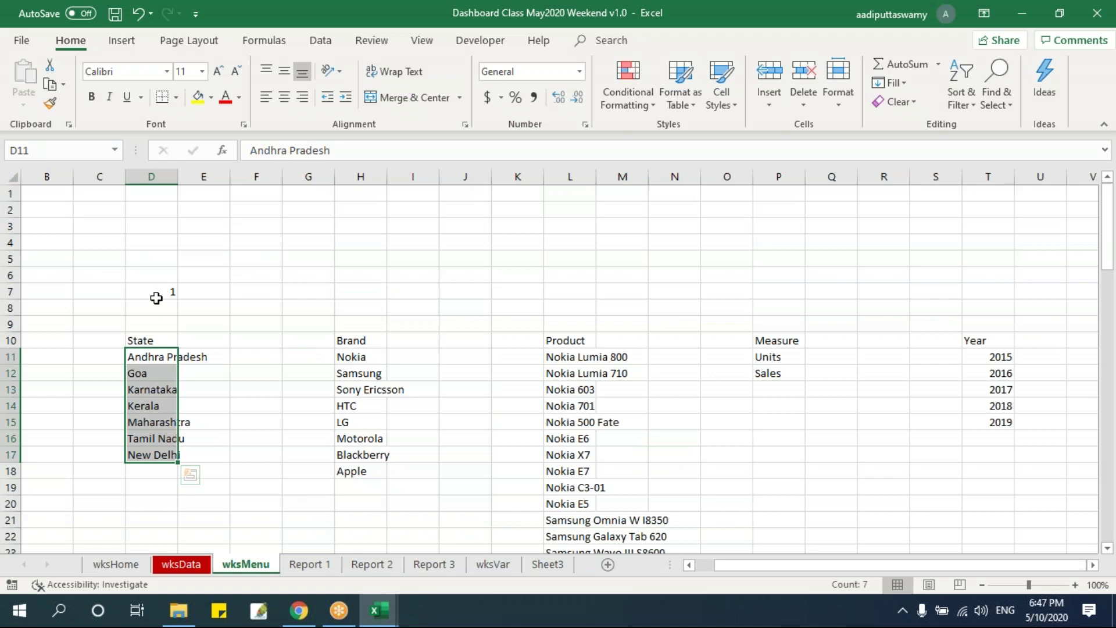
{"action": "left_click", "coordinate": [306, 564]}
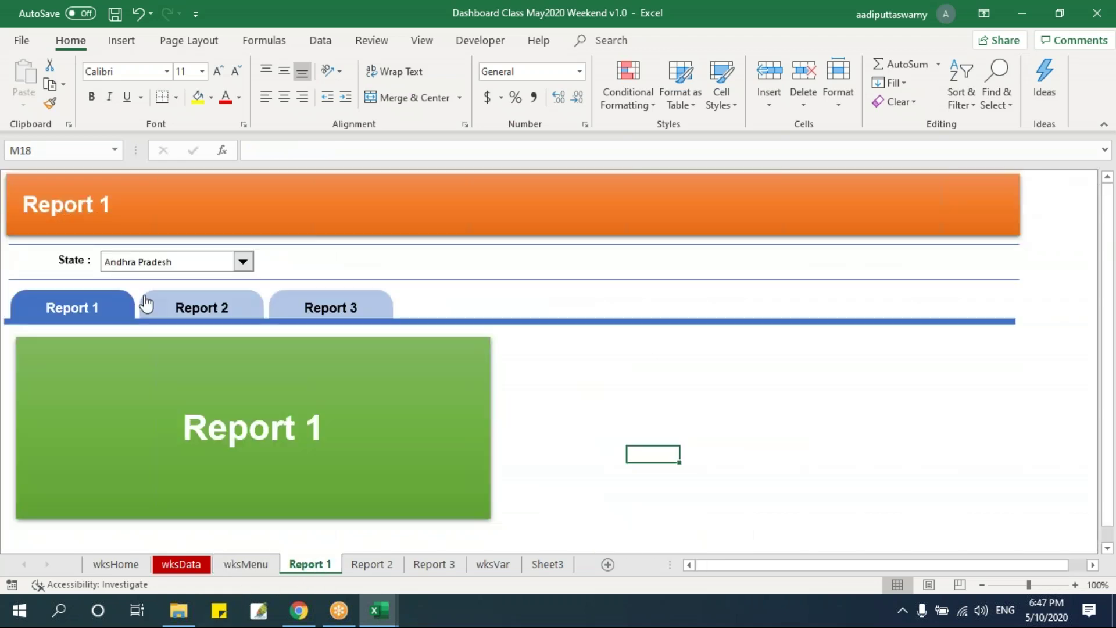
Review the input range and cell link in the State combo box's Format Control settings.
{"action": "right_click", "coordinate": [174, 259]}
{"action": "left_click", "coordinate": [246, 393]}
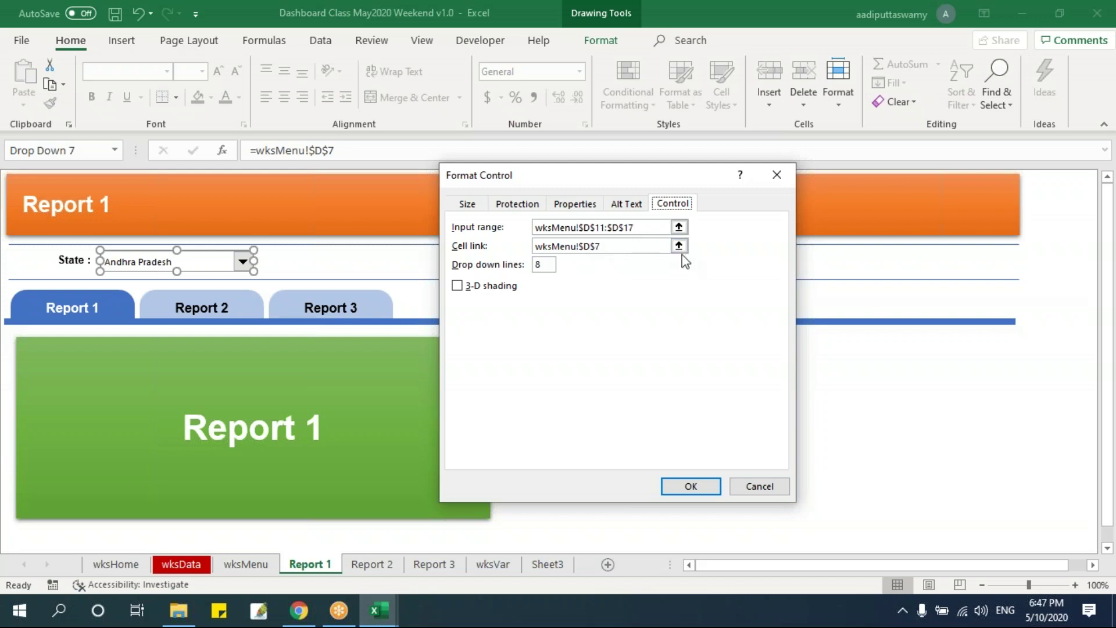
{"action": "key", "text": "Return"}
{"action": "key", "text": "Escape"}
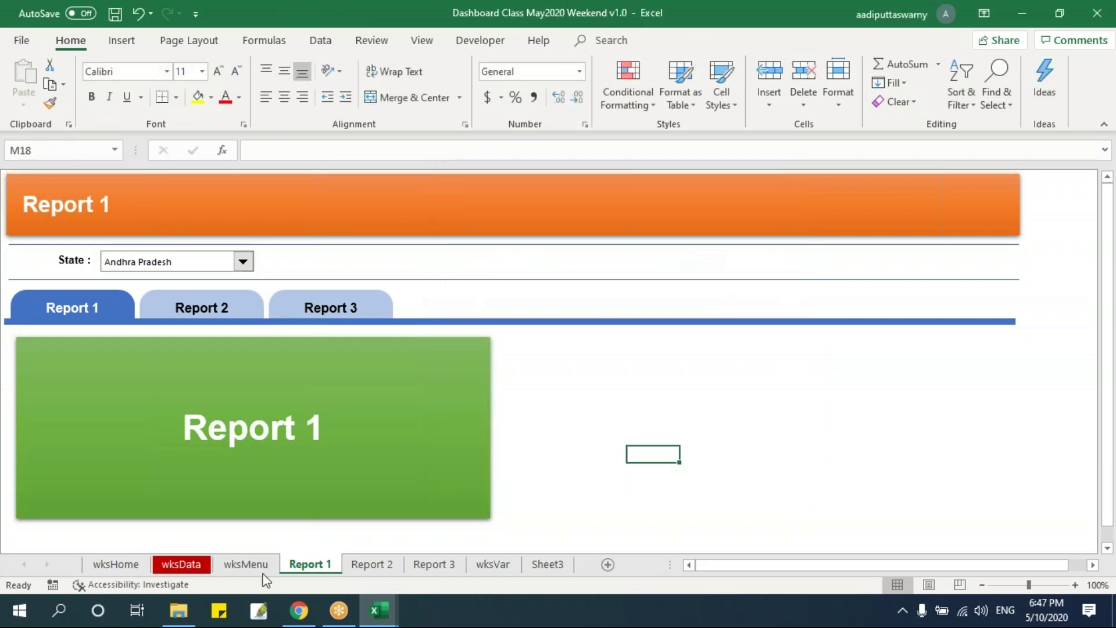
Add Gujrat and Orissa below New Delhi in the State list on wksMenu, in cells D18 and D19.
{"action": "left_click", "coordinate": [247, 564]}
{"action": "left_click", "coordinate": [166, 471]}
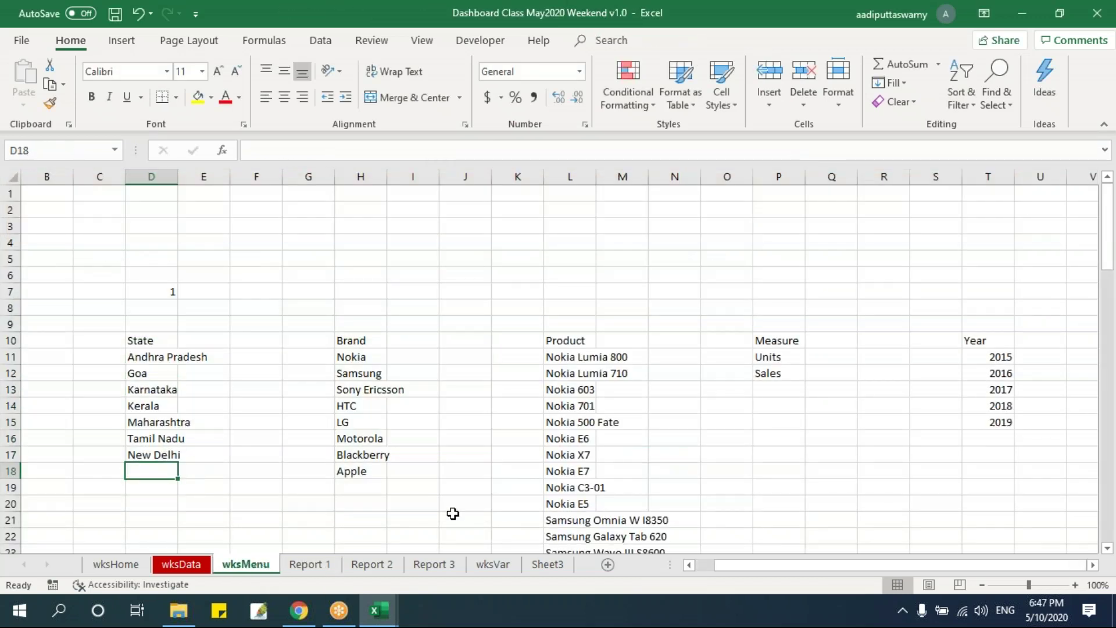
{"action": "type", "text": "Gujrat"}
{"action": "key", "text": "Return"}
{"action": "type", "text": "Or"}
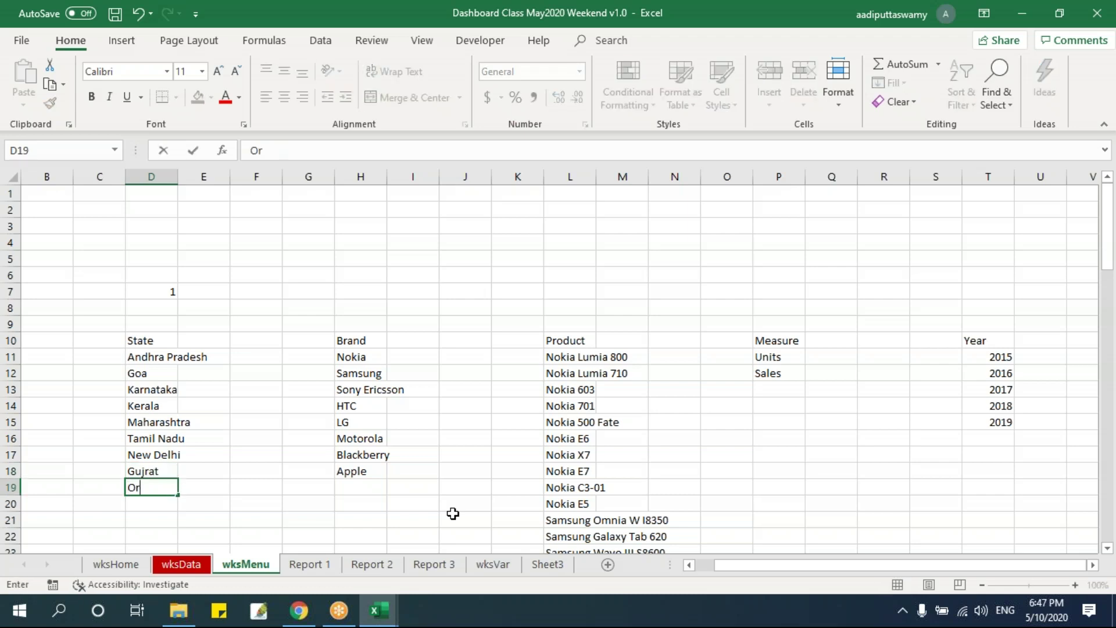
{"action": "type", "text": "issa"}
{"action": "key", "text": "Return"}
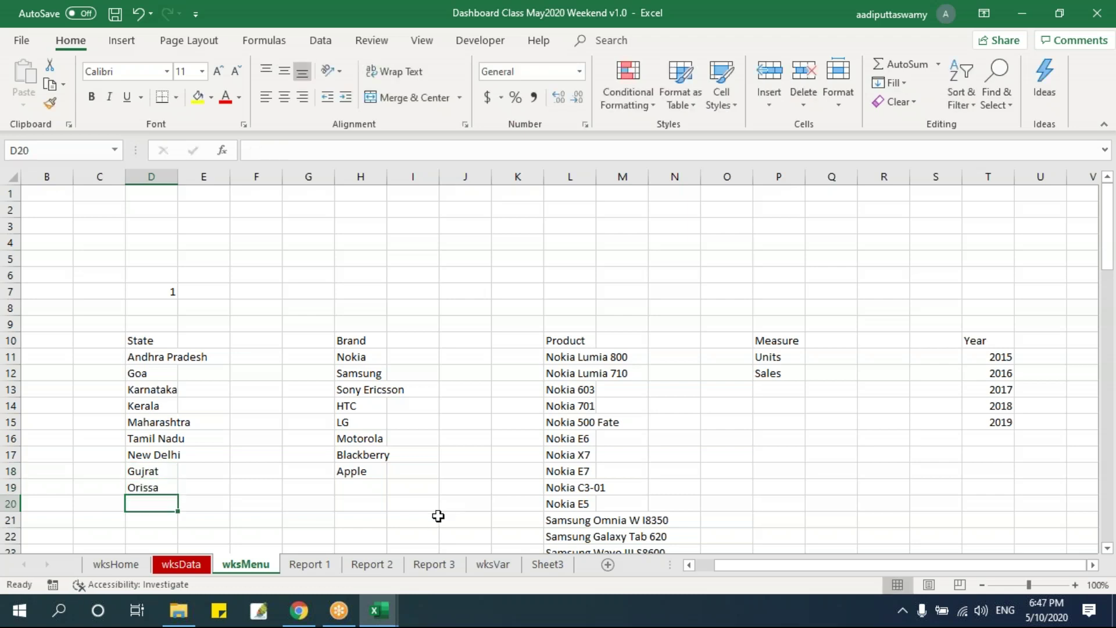
Check the State combo box list on Report 1 for the newly added states Gujrat and Orissa.
{"action": "left_click", "coordinate": [308, 564]}
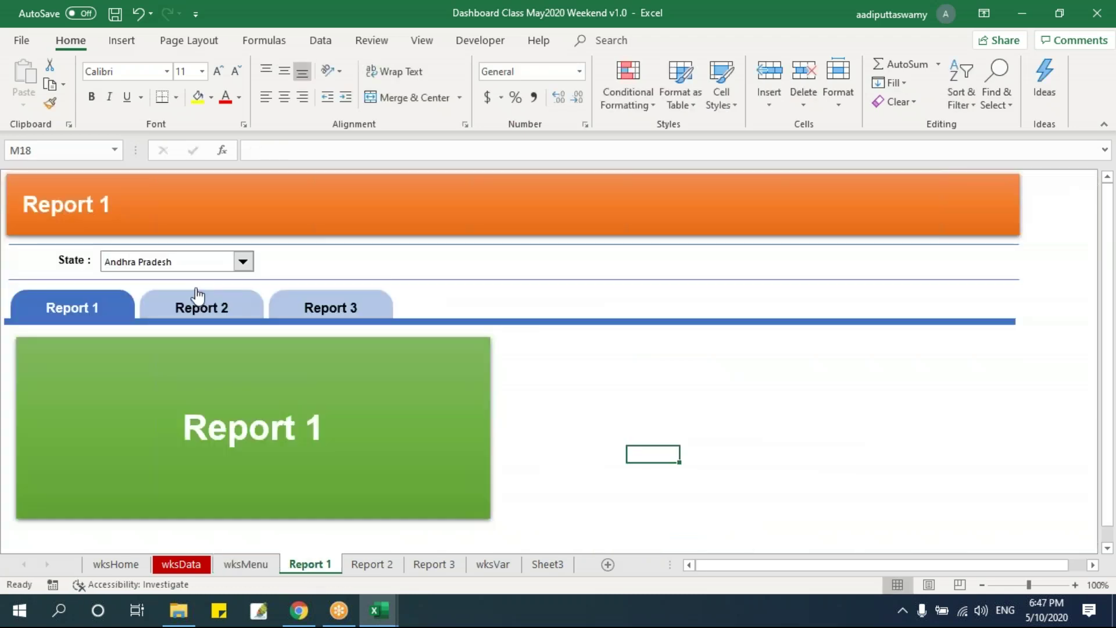
{"action": "left_click", "coordinate": [243, 263]}
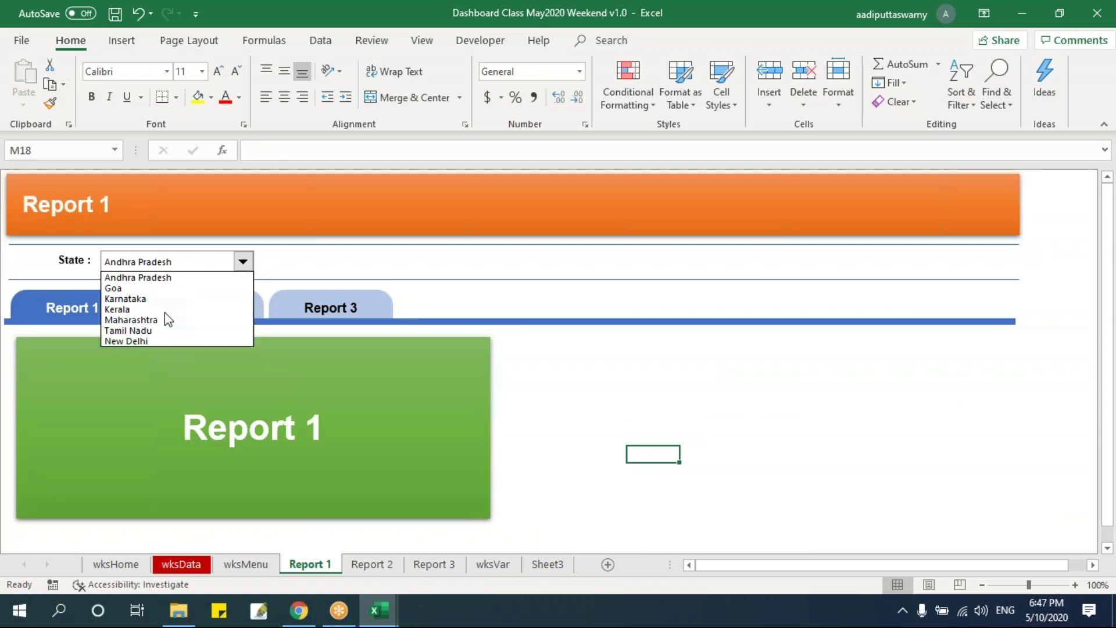
{"action": "left_click", "coordinate": [632, 454]}
Extend the State combo box's input range on Report 1 to wksMenu!$D$11:$D$19.
{"action": "right_click", "coordinate": [249, 264]}
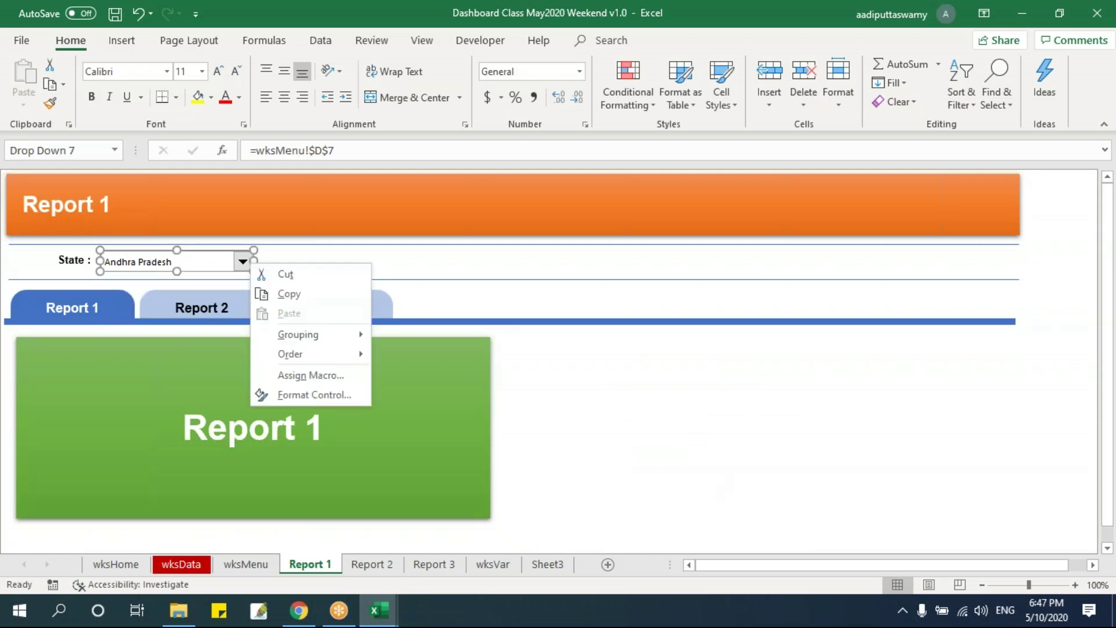
{"action": "left_click", "coordinate": [354, 397]}
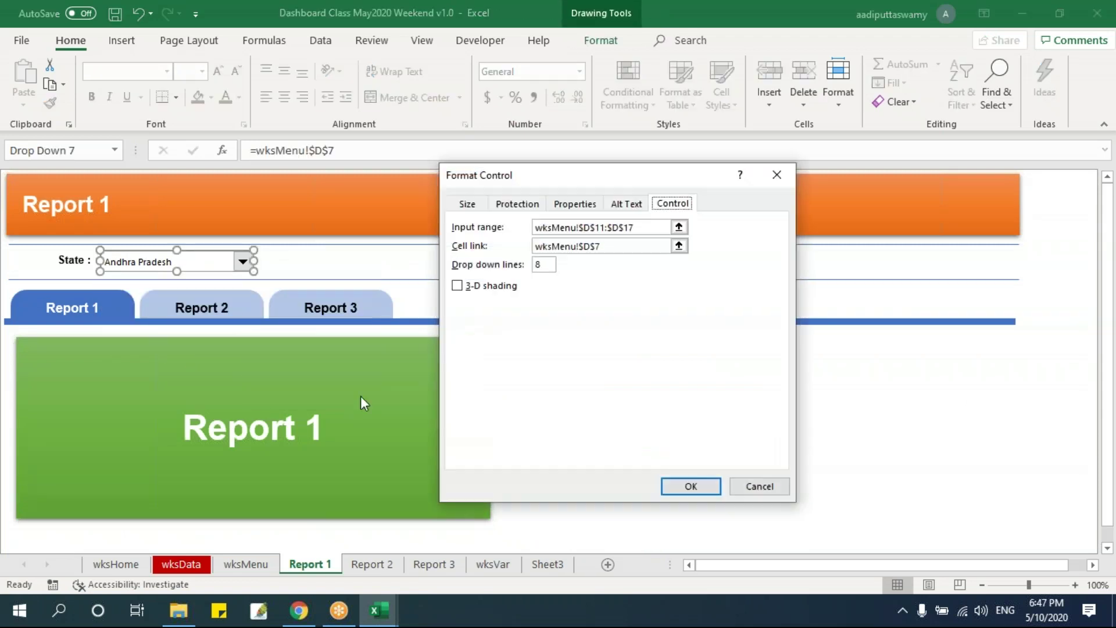
{"action": "left_click", "coordinate": [679, 227]}
{"action": "left_click_drag", "start_coordinate": [148, 356], "coordinate": [168, 484]}
{"action": "left_click", "coordinate": [785, 197]}
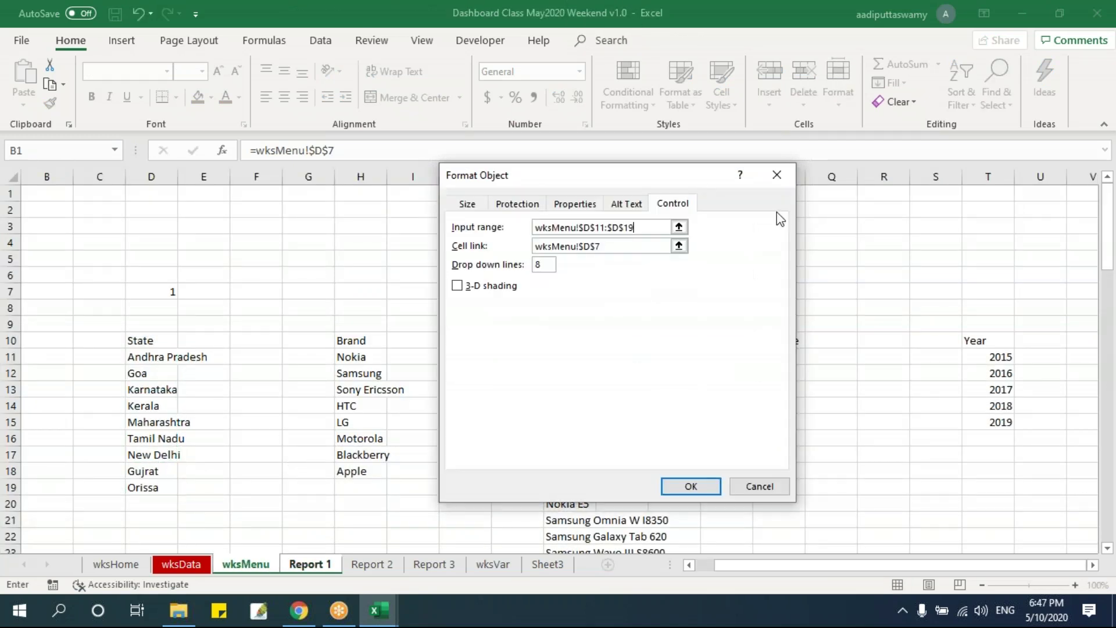
{"action": "left_click", "coordinate": [693, 486]}
{"action": "key", "text": "Escape"}
Inspect the full list of states offered by the Report 1 State combo box.
{"action": "left_click", "coordinate": [243, 261]}
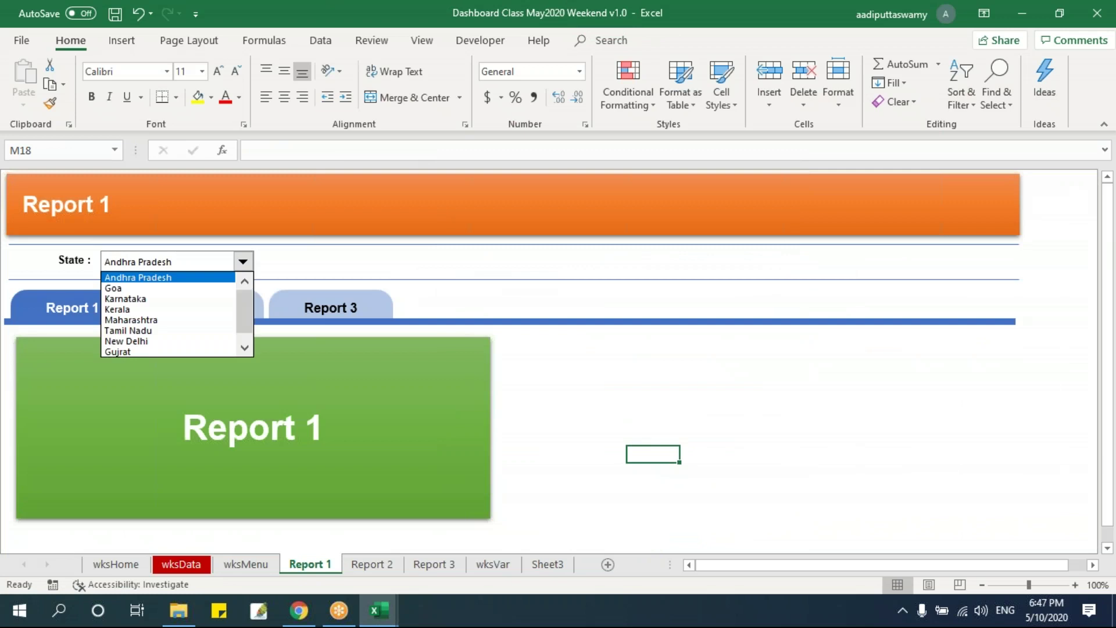
{"action": "scroll", "coordinate": [241, 320], "scroll_direction": "down", "scroll_amount": 1}
{"action": "scroll", "coordinate": [243, 329], "scroll_direction": "up", "scroll_amount": 1}
{"action": "left_click", "coordinate": [631, 448]}
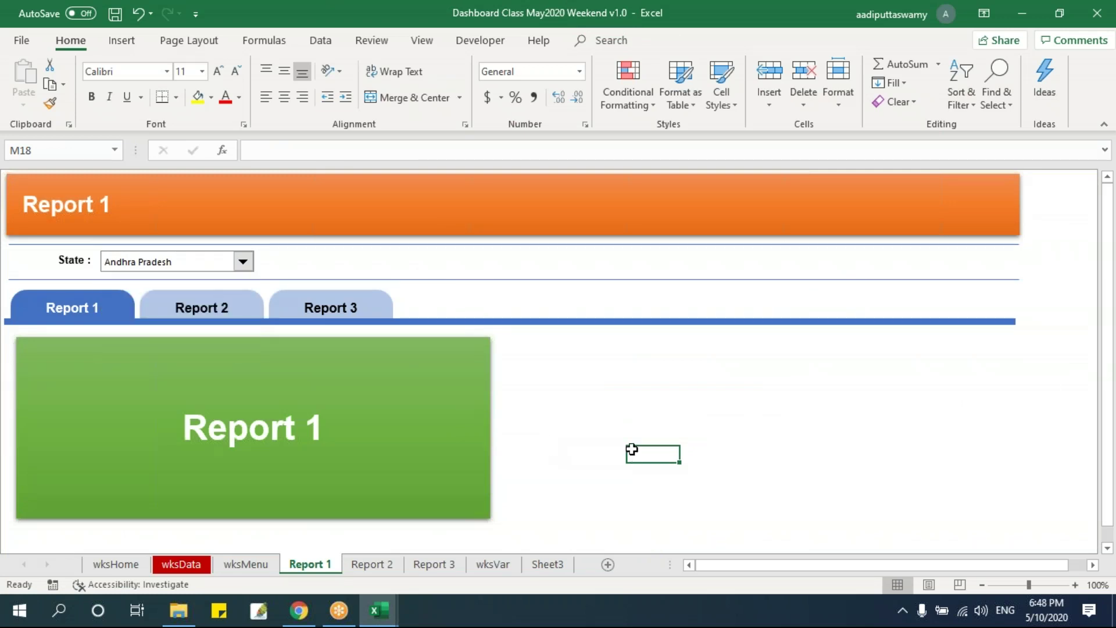
Delete Gujrat and Orissa from cells D18:D19 of the State list on wksMenu.
{"action": "left_click", "coordinate": [245, 564]}
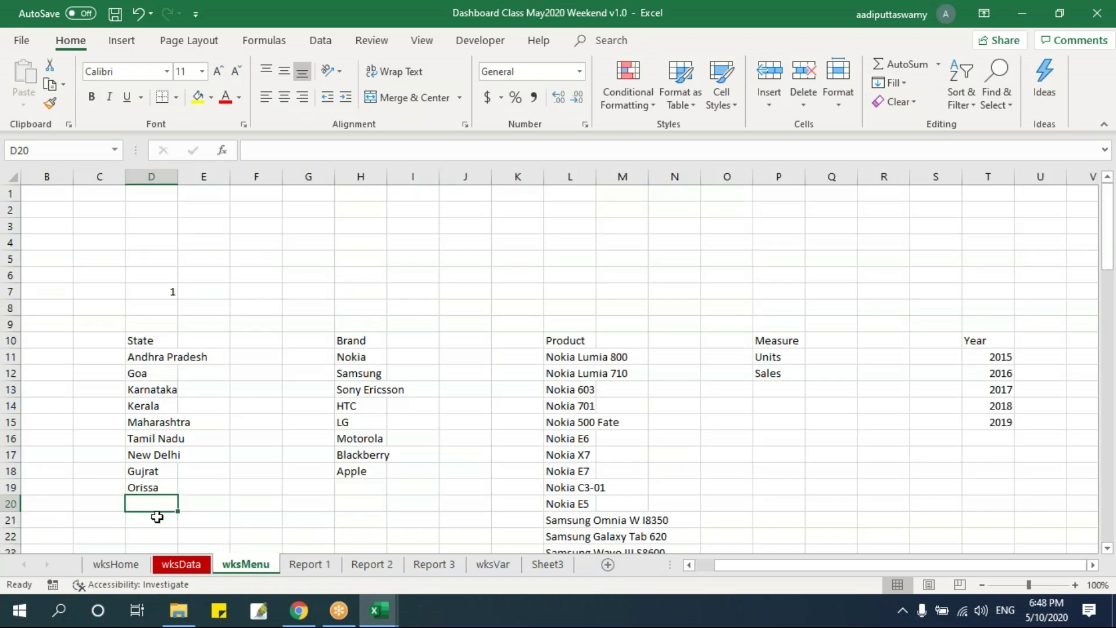
{"action": "left_click_drag", "start_coordinate": [158, 468], "coordinate": [157, 487]}
{"action": "key", "text": "Delete"}
{"action": "left_click", "coordinate": [179, 422]}
{"action": "left_click_drag", "start_coordinate": [161, 368], "coordinate": [157, 451]}
{"action": "left_click", "coordinate": [319, 407]}
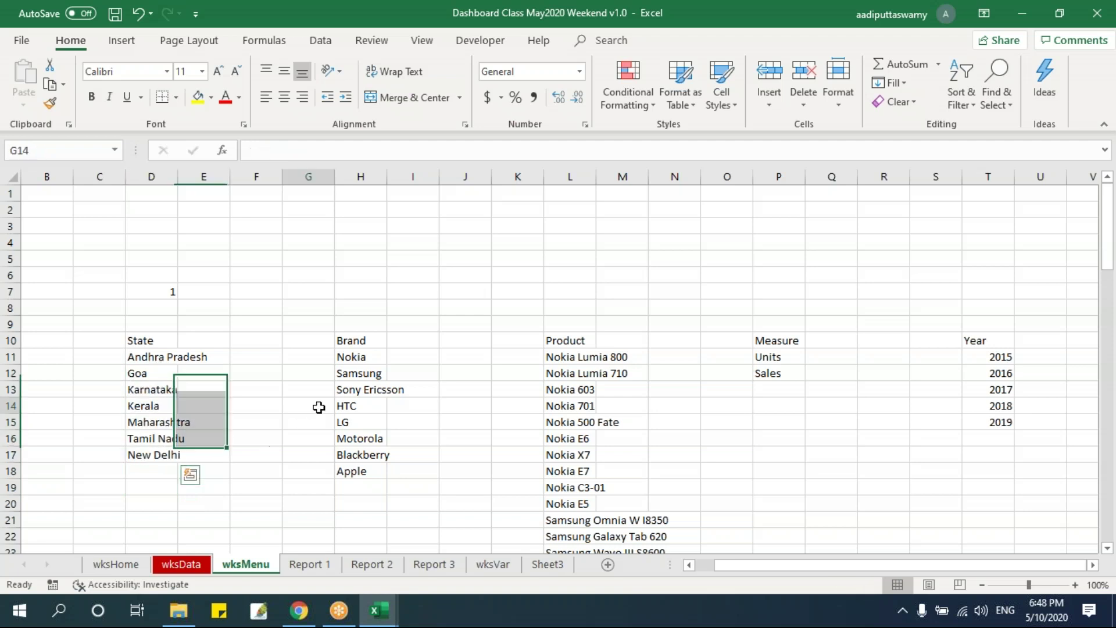
Examine the end of the State combo box list on Report 1 for entries from the emptied source cells.
{"action": "left_click", "coordinate": [309, 563]}
{"action": "left_click", "coordinate": [243, 261]}
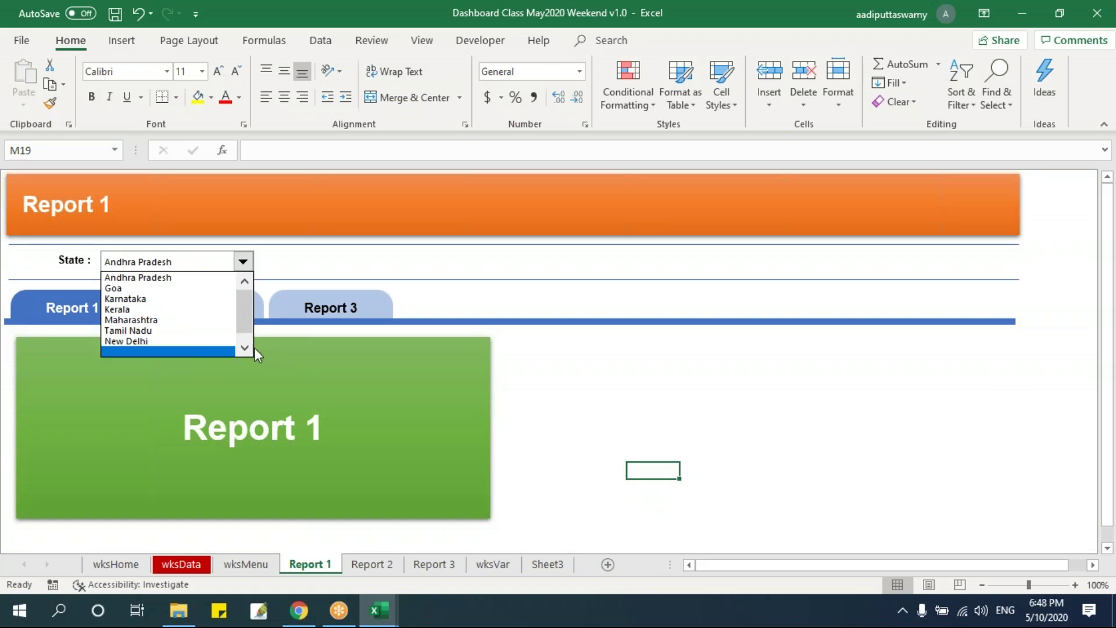
{"action": "left_click", "coordinate": [245, 348]}
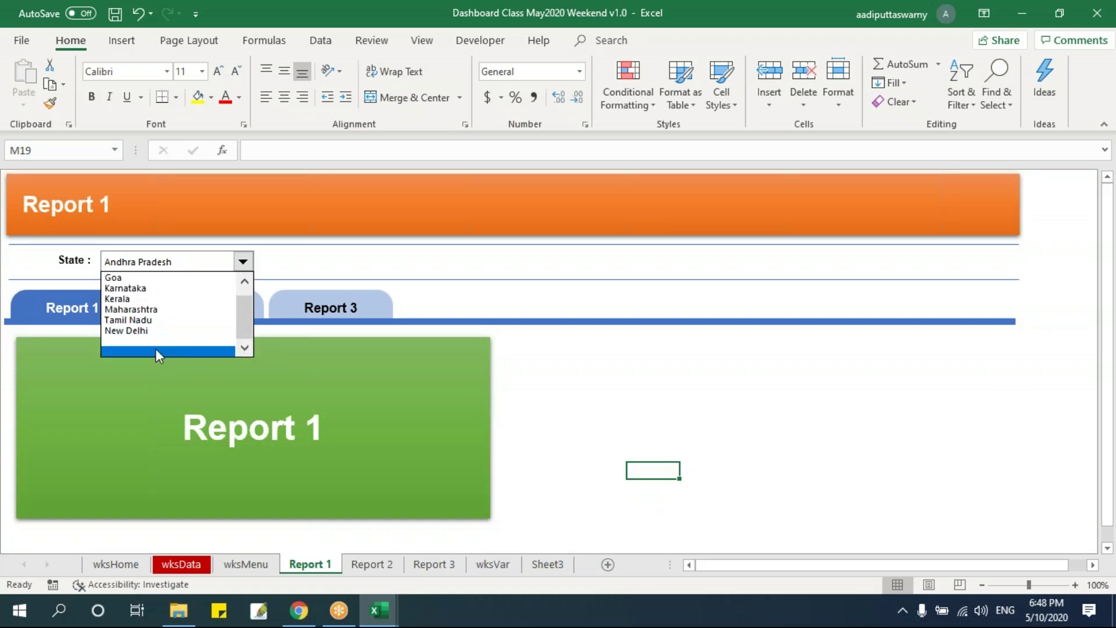
{"action": "left_click", "coordinate": [654, 415]}
{"action": "left_click", "coordinate": [653, 388]}
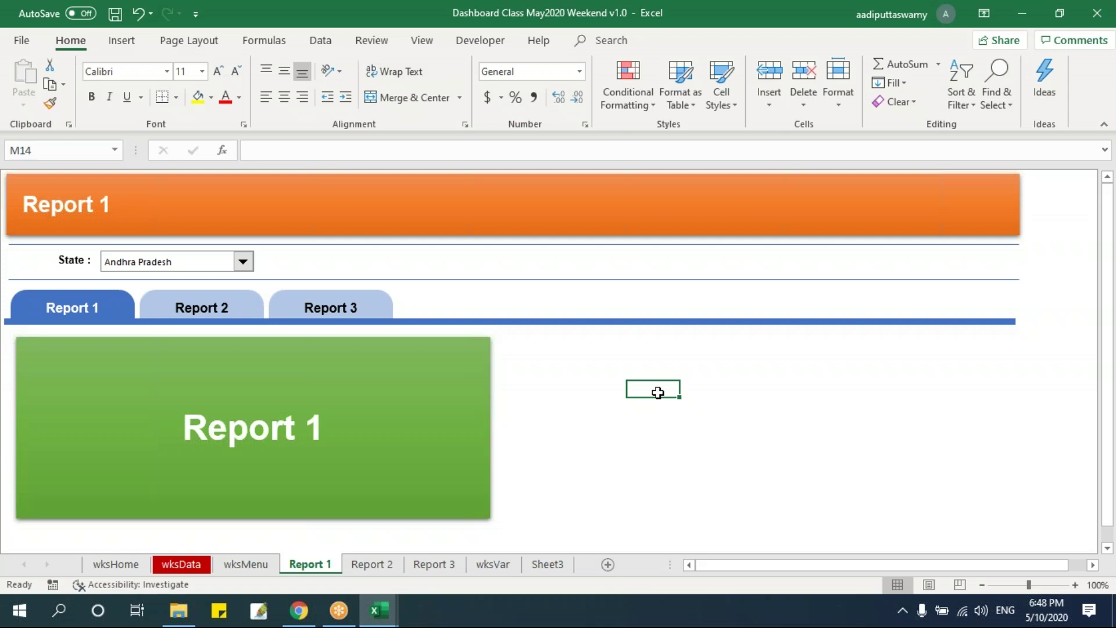
Label cell C7 on wksMenu as Cell Link, beside the State combo box's linked cell.
{"action": "left_click", "coordinate": [283, 567]}
{"action": "left_click_drag", "start_coordinate": [155, 356], "coordinate": [154, 453]}
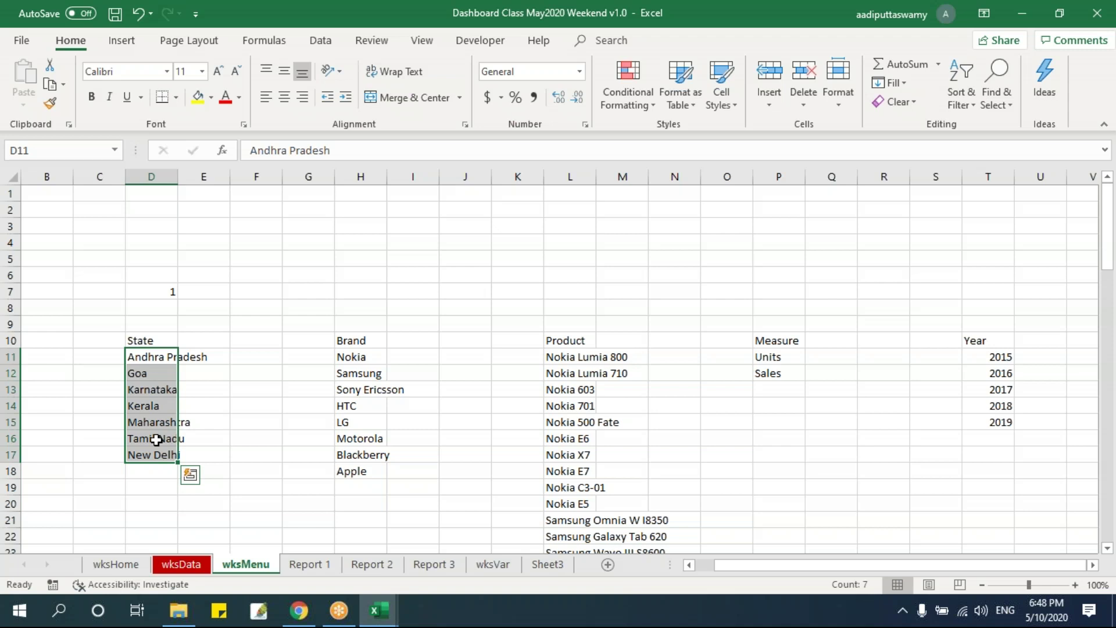
{"action": "left_click", "coordinate": [104, 288]}
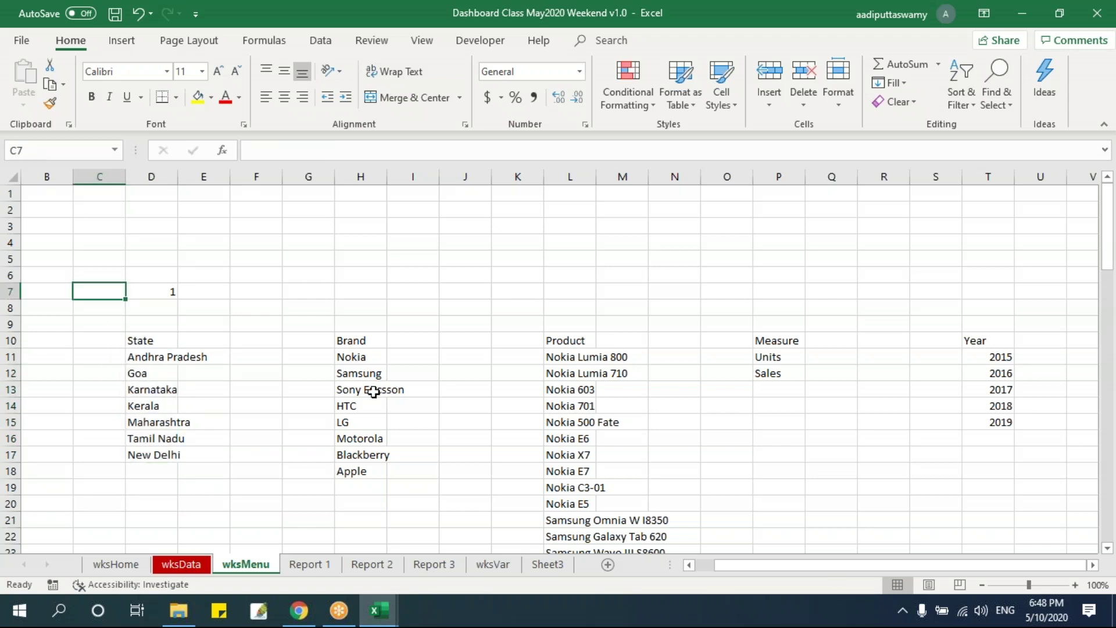
{"action": "type", "text": "Cell Link"}
{"action": "key", "text": "Return"}
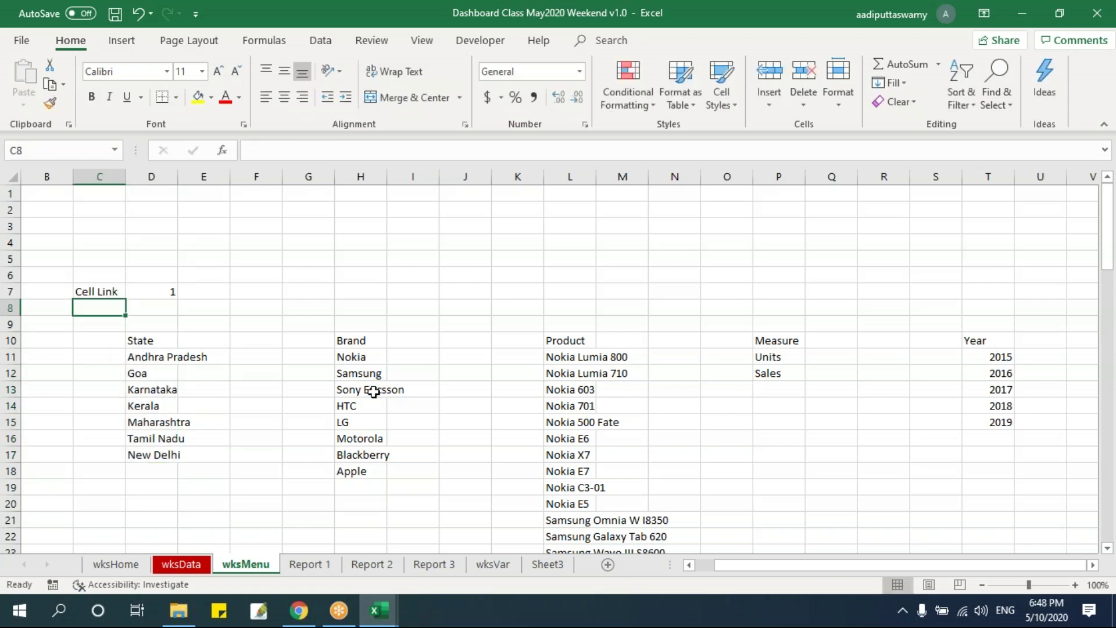
Review the Brand, Product, Measure and Year headings and row 7 from D7 to T7 as the cell link row.
{"action": "left_click", "coordinate": [363, 352]}
{"action": "left_click", "coordinate": [568, 351]}
{"action": "left_click", "coordinate": [740, 343]}
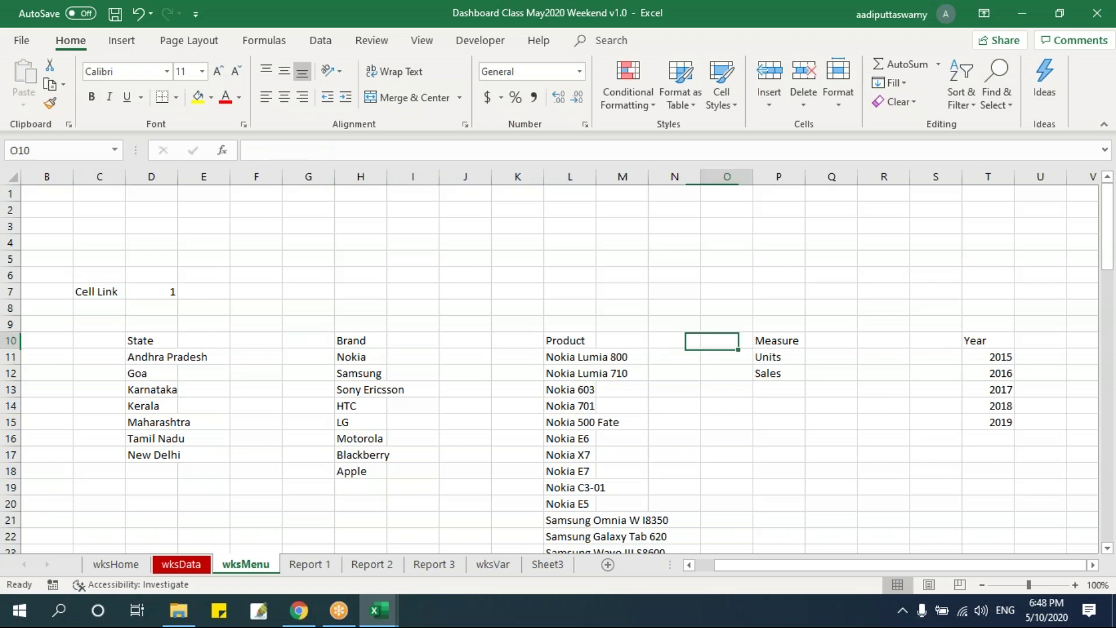
{"action": "left_click", "coordinate": [957, 345]}
{"action": "left_click", "coordinate": [13, 291]}
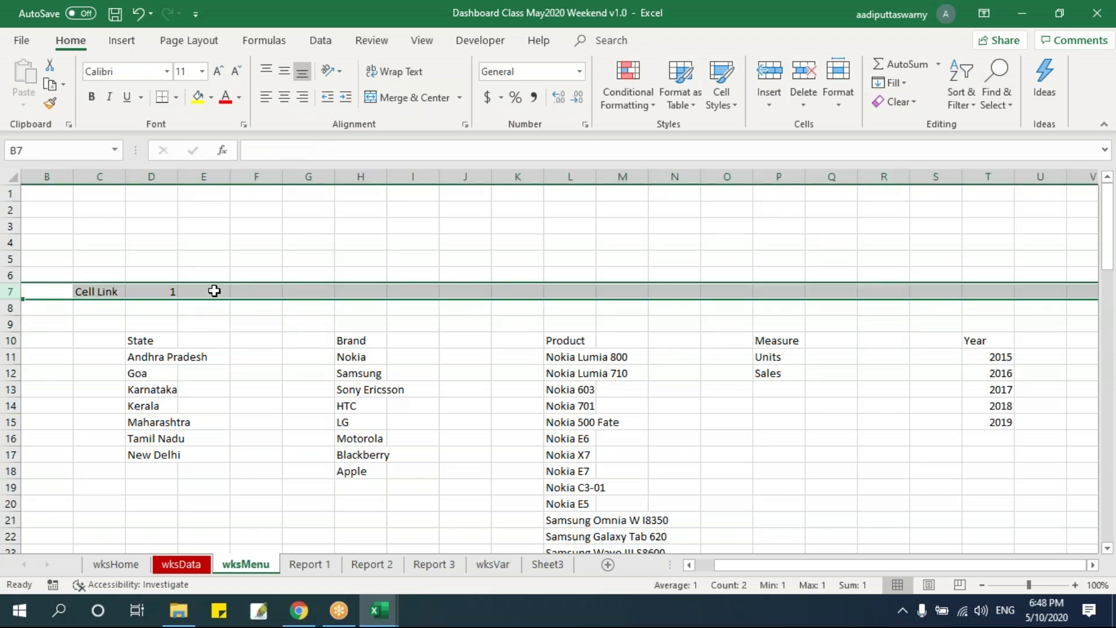
{"action": "left_click_drag", "start_coordinate": [157, 289], "coordinate": [1005, 293]}
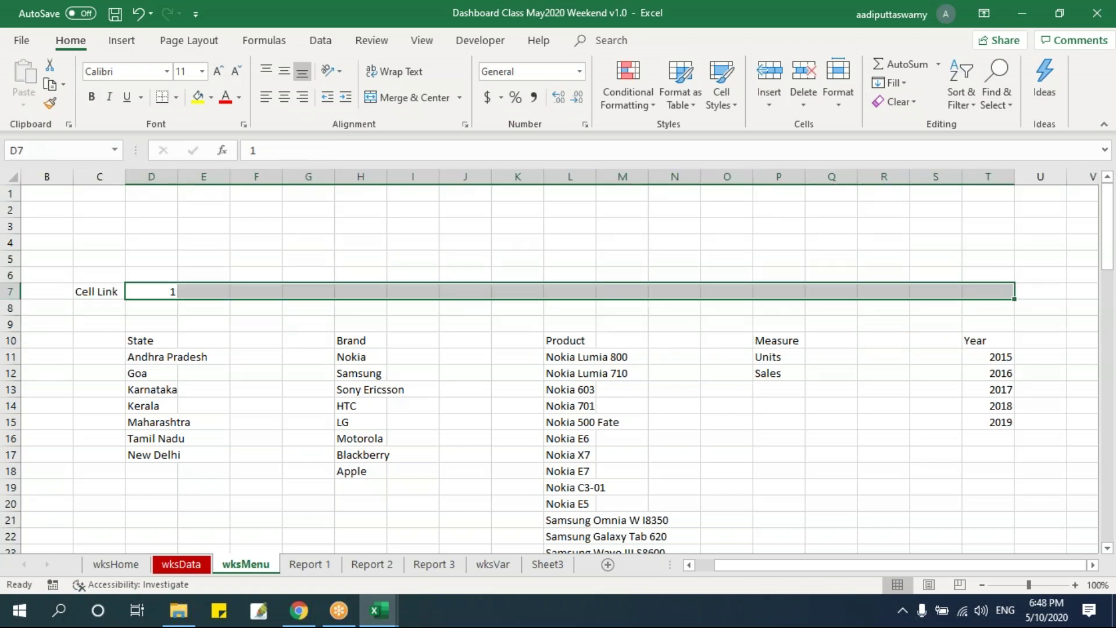
{"action": "left_click", "coordinate": [478, 409]}
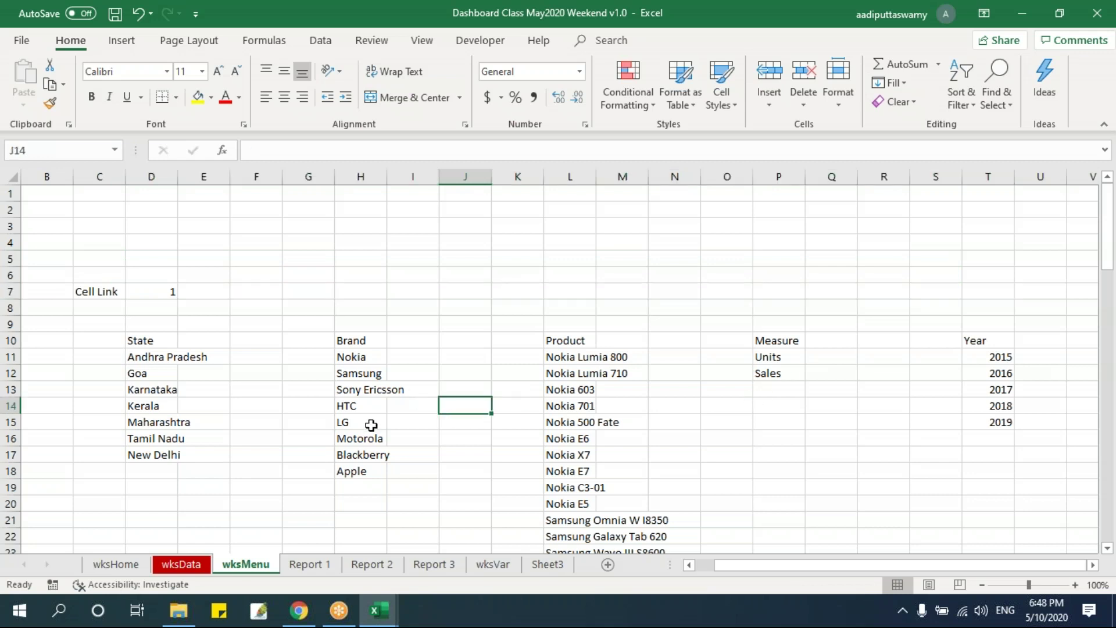
Add the label Count in cell C6, above the Cell Link label, for counting the State list entries.
{"action": "left_click_drag", "start_coordinate": [155, 356], "coordinate": [158, 449]}
{"action": "left_click_drag", "start_coordinate": [157, 358], "coordinate": [157, 452]}
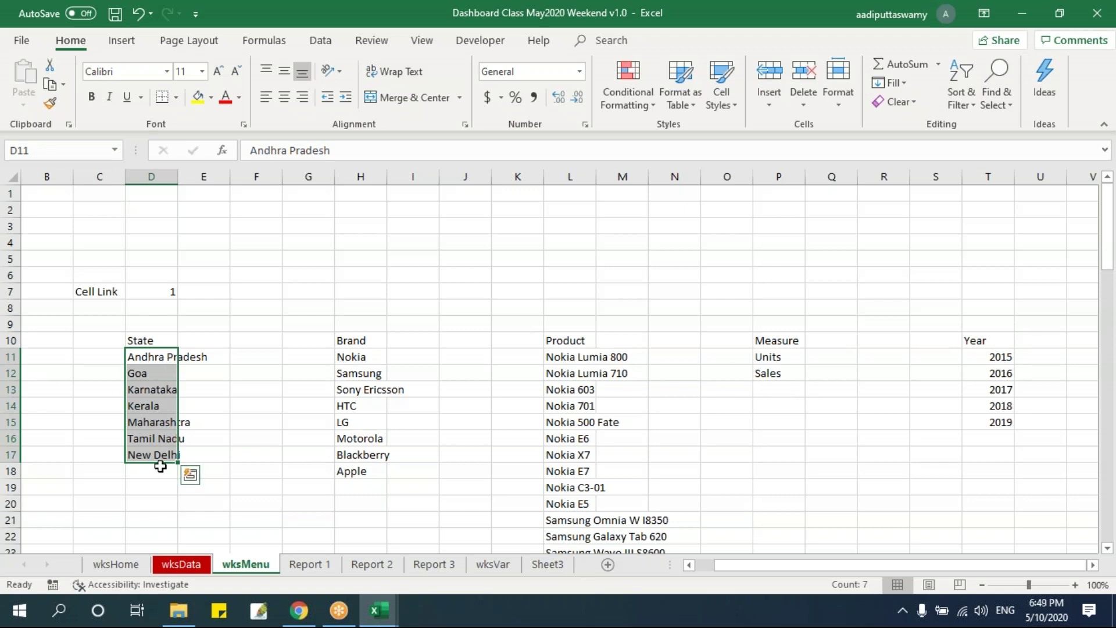
{"action": "left_click_drag", "start_coordinate": [159, 359], "coordinate": [158, 439]}
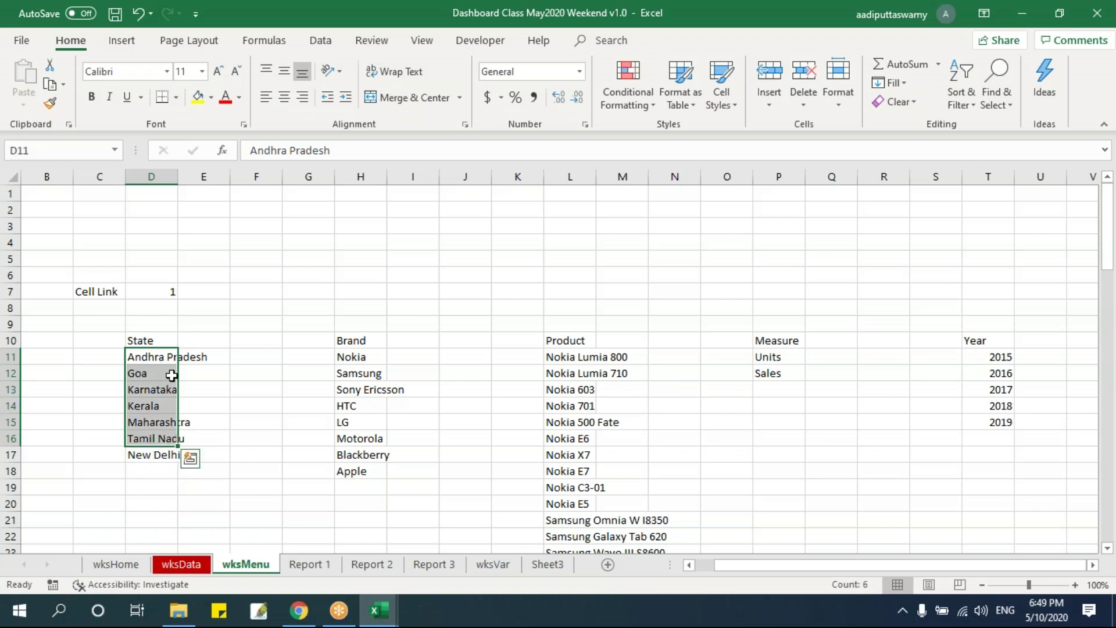
{"action": "left_click", "coordinate": [105, 274]}
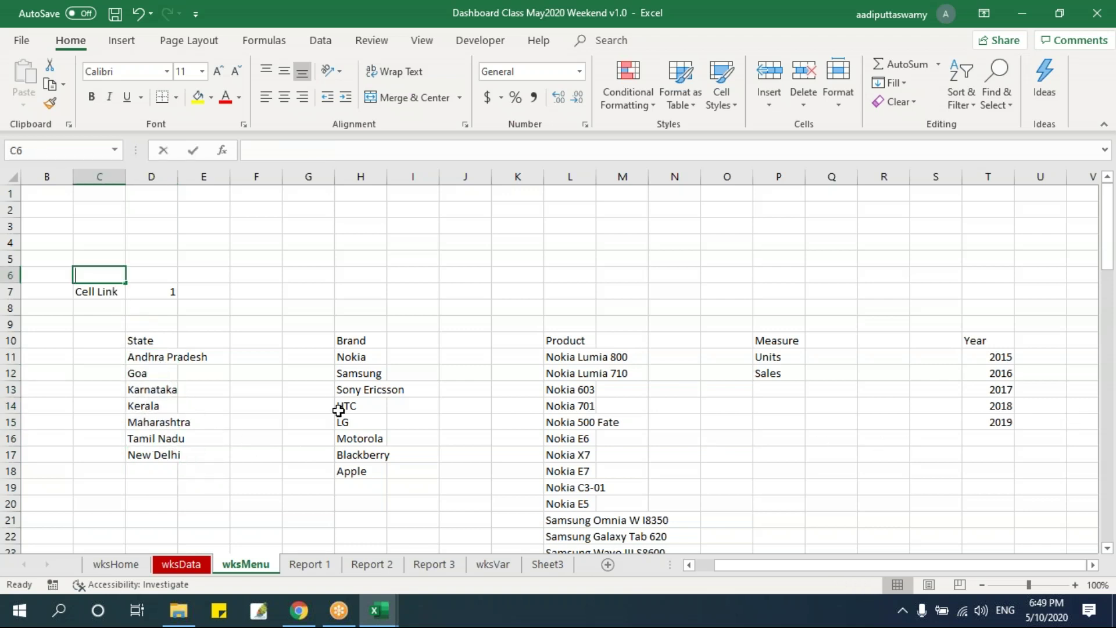
{"action": "type", "text": "Count"}
{"action": "key", "text": "Return"}
{"action": "key", "text": "Up"}
{"action": "key", "text": "Right"}
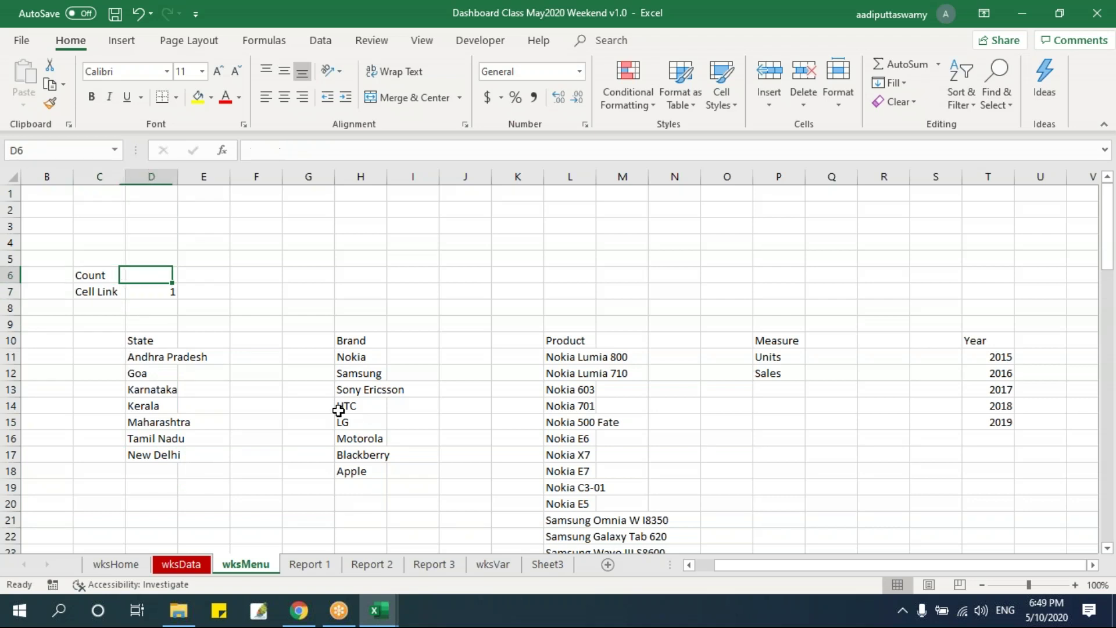
Enter =COUNTA(D11:D1048576) in cell D6 to count the State entries down to the end of column D.
{"action": "type", "text": "=counta"}
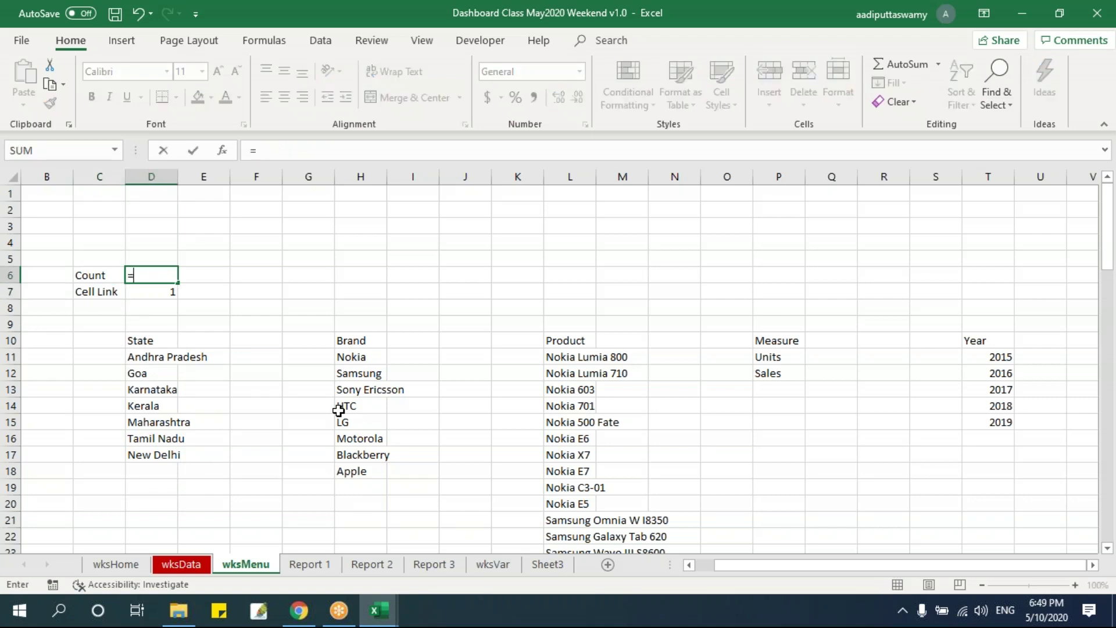
{"action": "key", "text": "Tab"}
{"action": "key", "text": "Down"}
{"action": "key", "text": "Down"}
{"action": "key", "text": "Down"}
{"action": "key", "text": "Down"}
{"action": "key", "text": "Down"}
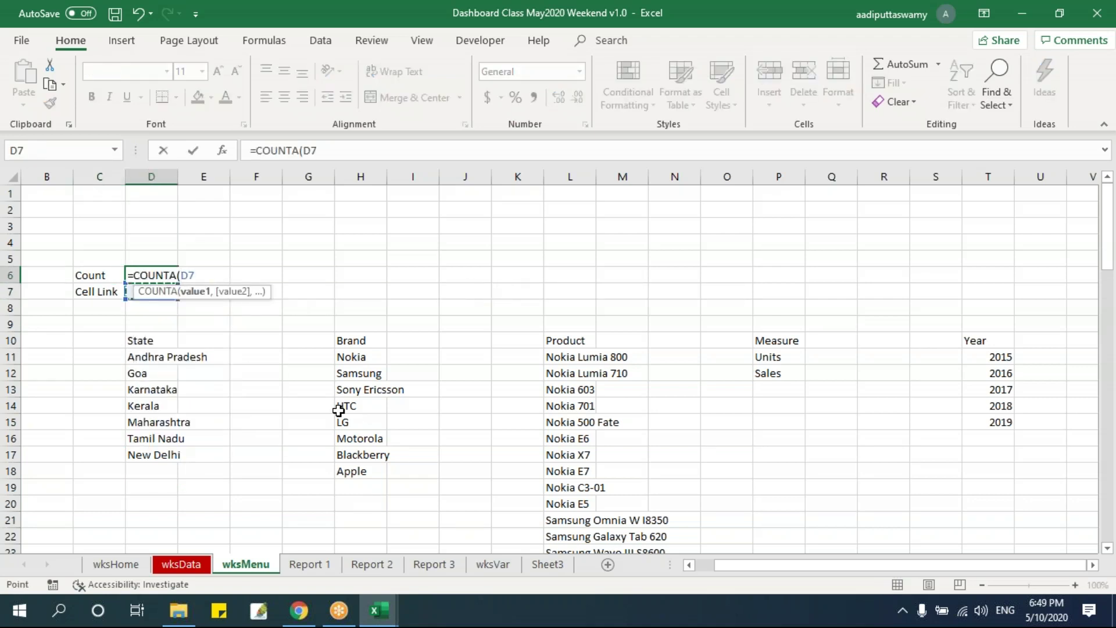
{"action": "key", "text": "ctrl+shift+Down"}
{"action": "key", "text": "ctrl+shift+Down"}
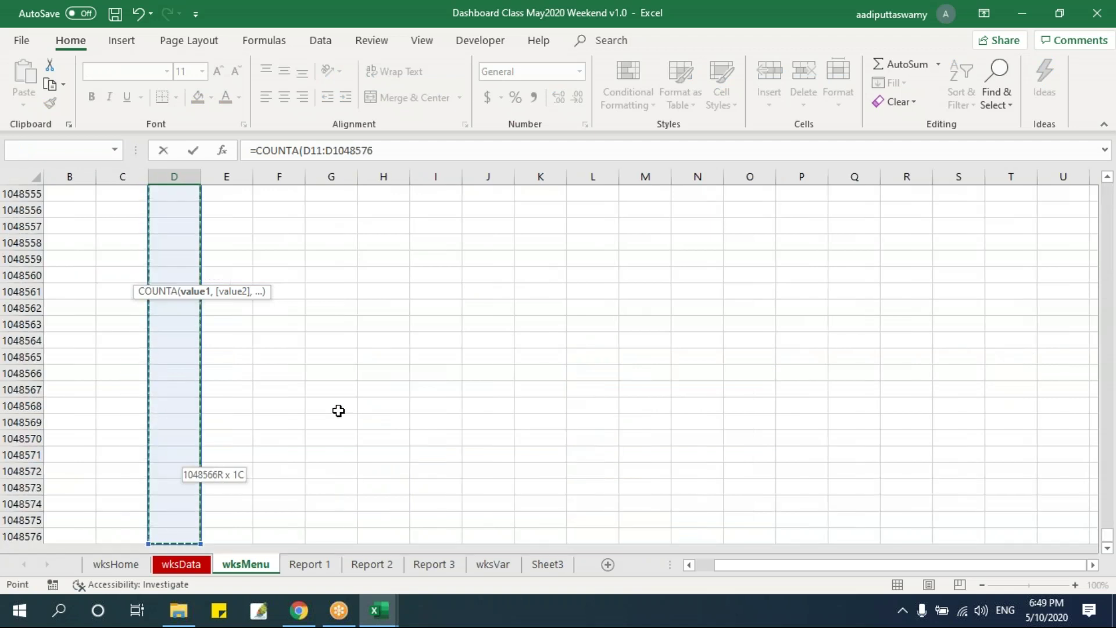
{"action": "key", "text": "Return"}
{"action": "key", "text": "Up"}
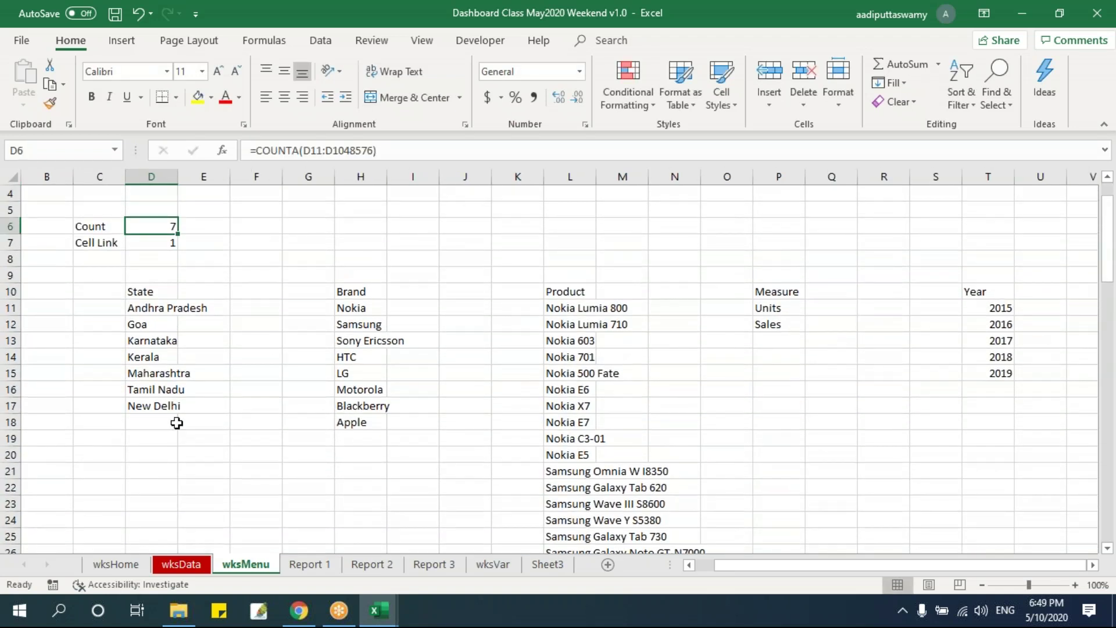
Add Gujrat and Orissa below New Delhi in cells D18 and D19 to test the count formula.
{"action": "left_click_drag", "start_coordinate": [155, 421], "coordinate": [154, 519]}
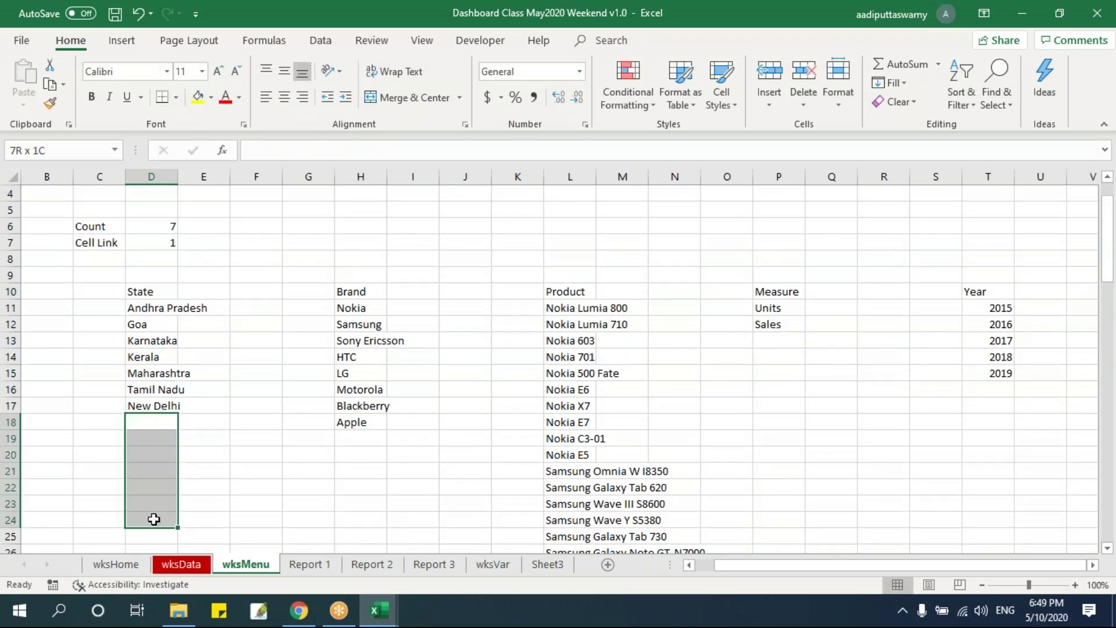
{"action": "left_click", "coordinate": [165, 227]}
{"action": "left_click", "coordinate": [162, 421]}
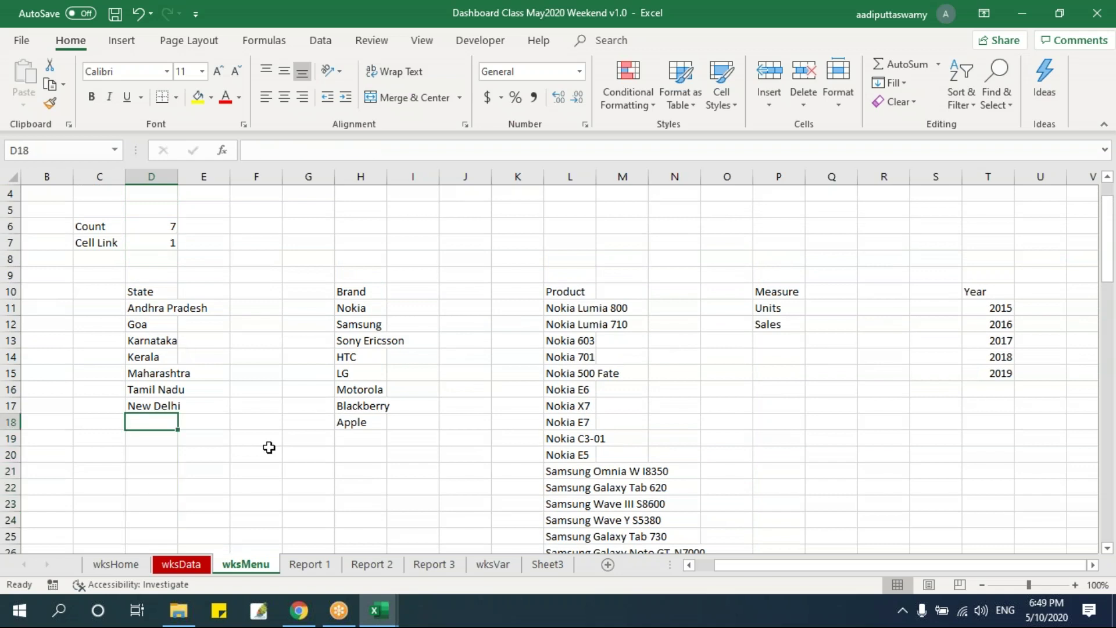
{"action": "type", "text": "Gujrat"}
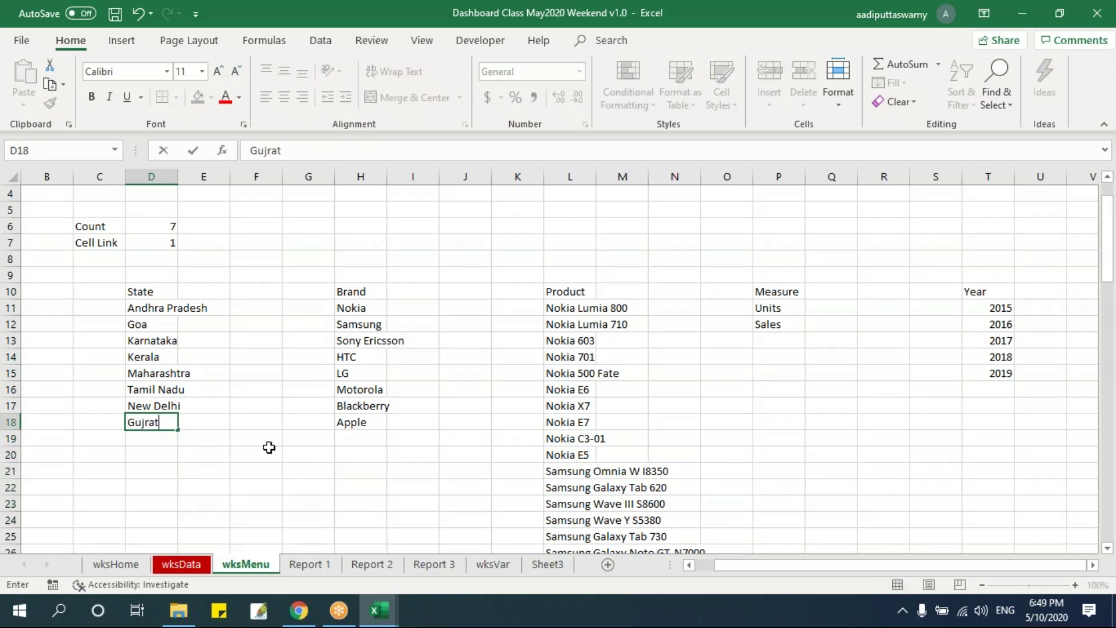
{"action": "key", "text": "Return"}
{"action": "type", "text": "Orissa"}
{"action": "key", "text": "Return"}
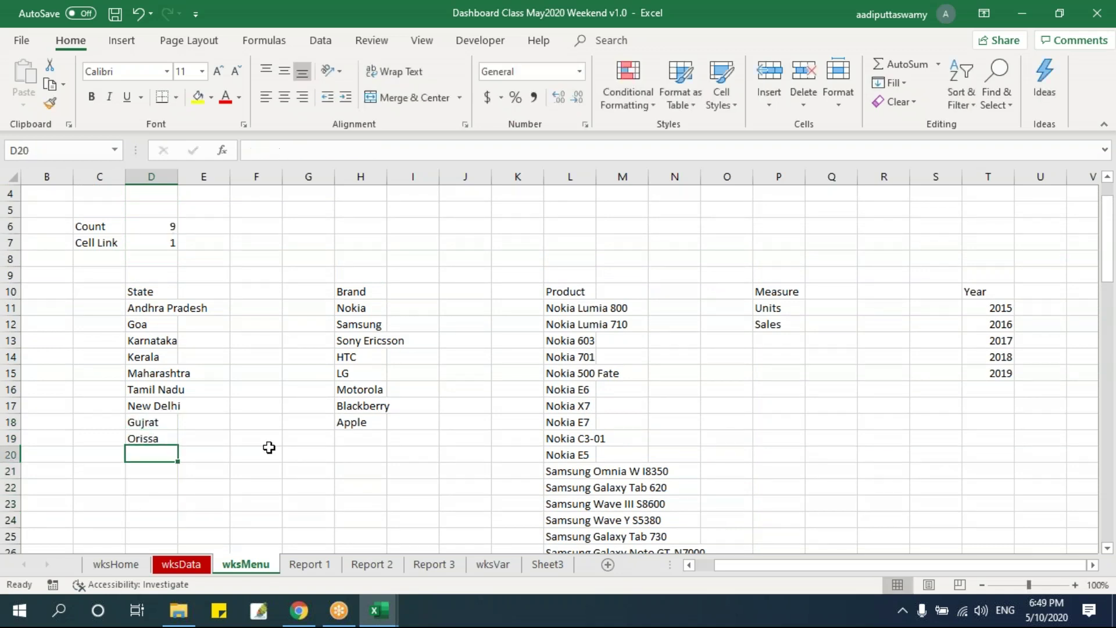
Check the count in D6, then clear the test states from cells D18:D19.
{"action": "left_click", "coordinate": [168, 227]}
{"action": "left_click_drag", "start_coordinate": [152, 422], "coordinate": [149, 433]}
{"action": "key", "text": "Delete"}
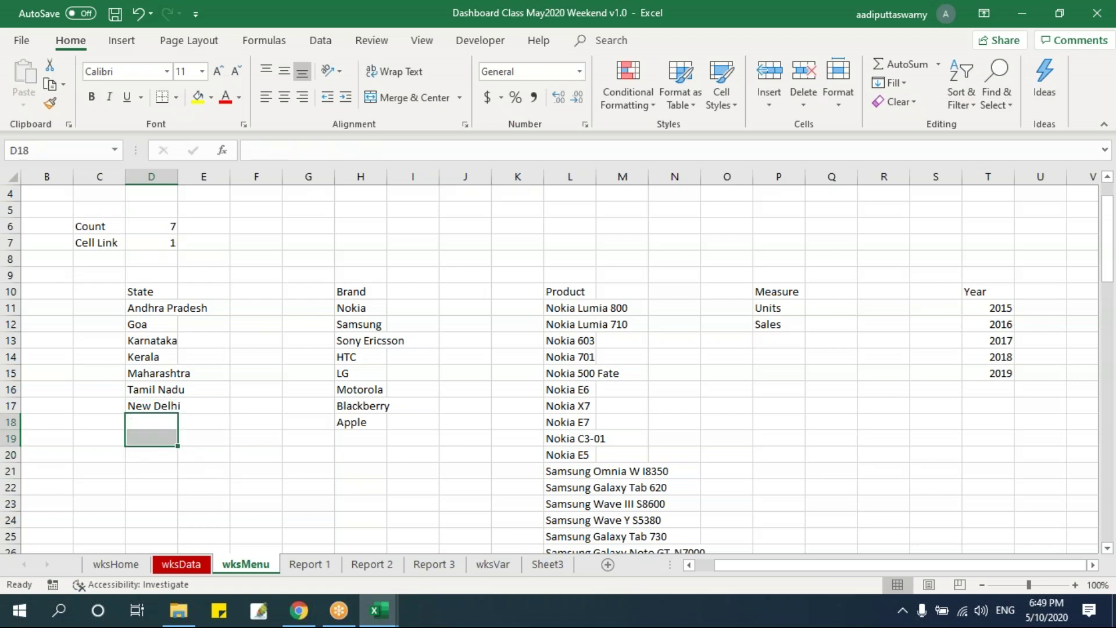
Compare the count formula in D6 with the State entries in D11:D17.
{"action": "left_click", "coordinate": [162, 225]}
{"action": "left_click_drag", "start_coordinate": [166, 307], "coordinate": [163, 399]}
{"action": "left_click", "coordinate": [154, 214]}
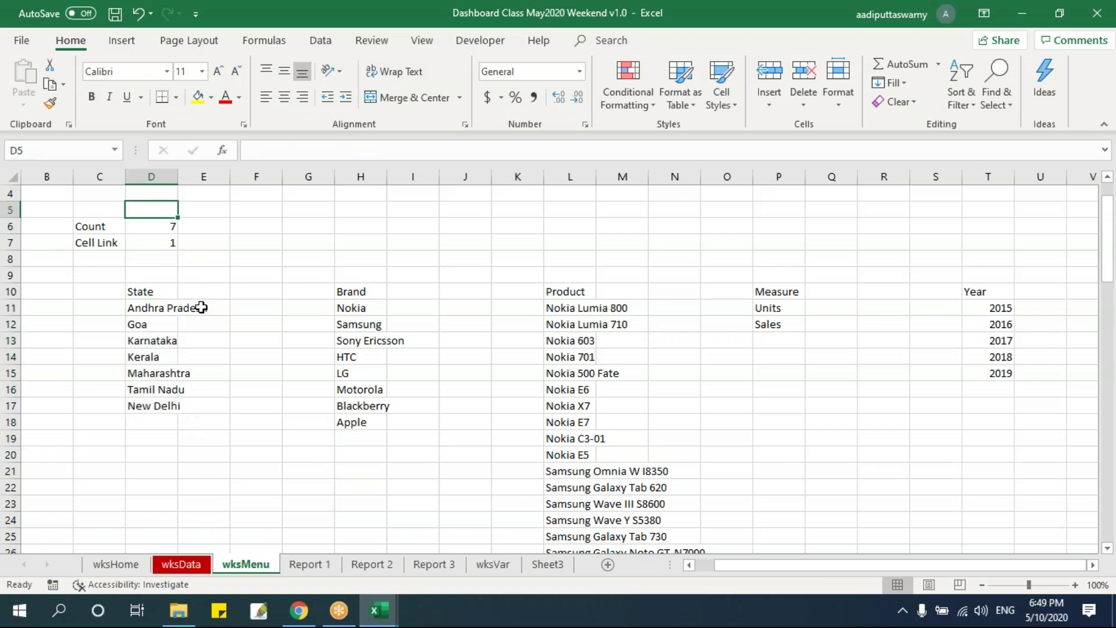
{"action": "key", "text": "Down"}
{"action": "scroll", "coordinate": [343, 389], "scroll_direction": "up", "scroll_amount": 1}
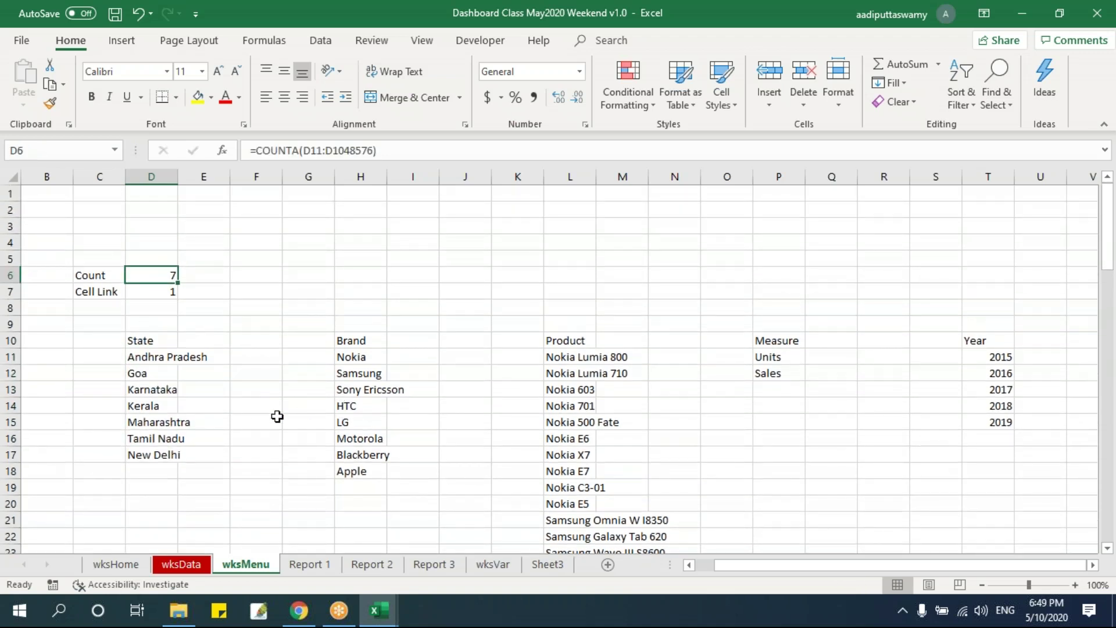
{"action": "left_click_drag", "start_coordinate": [163, 357], "coordinate": [169, 453]}
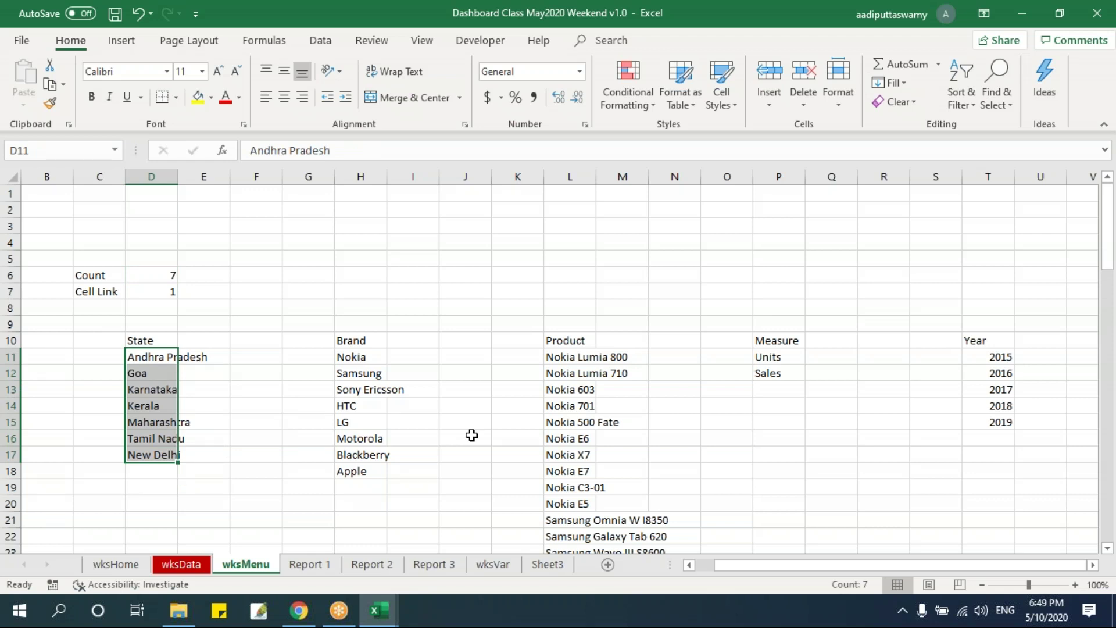
Enter the heading Offset in cell D1 of wksMenu and make it bold.
{"action": "left_click", "coordinate": [172, 357]}
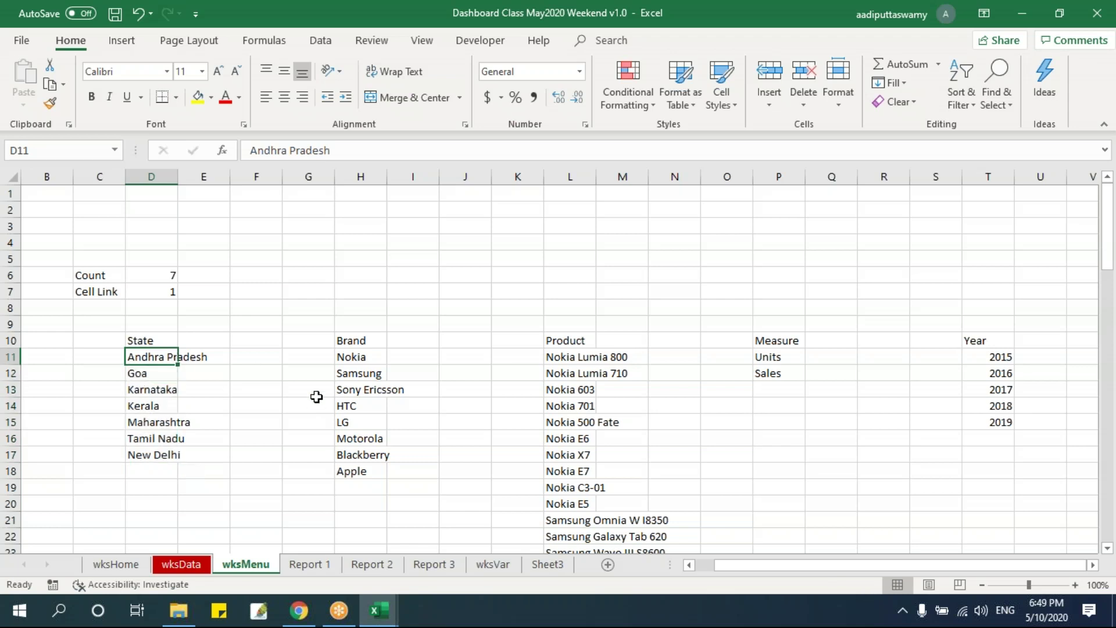
{"action": "left_click", "coordinate": [148, 197]}
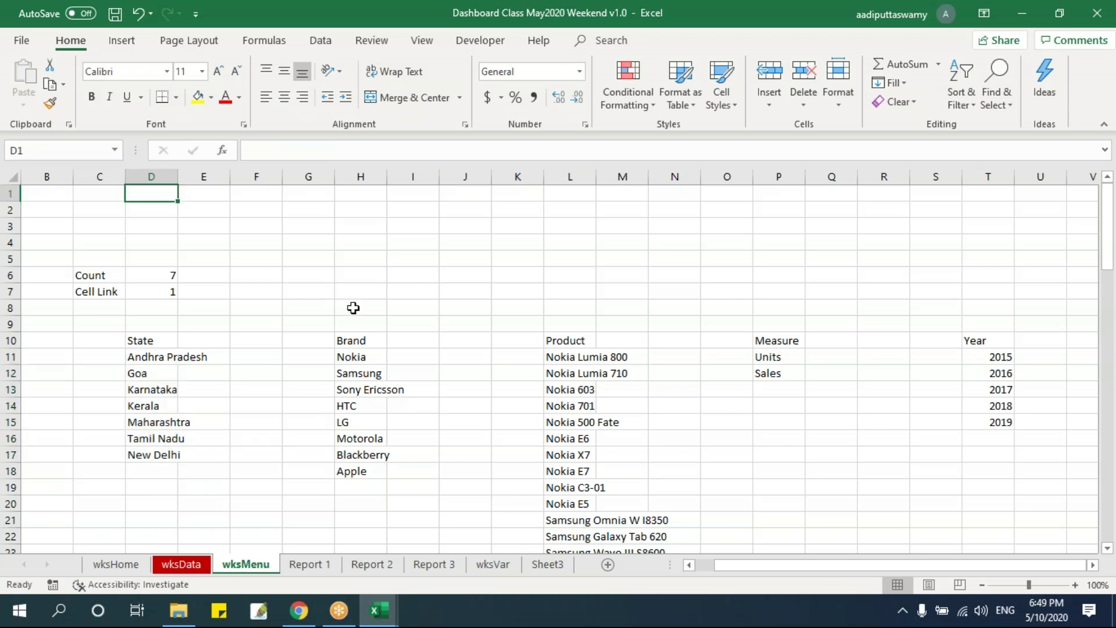
{"action": "type", "text": "Offset"}
{"action": "key", "text": "Return"}
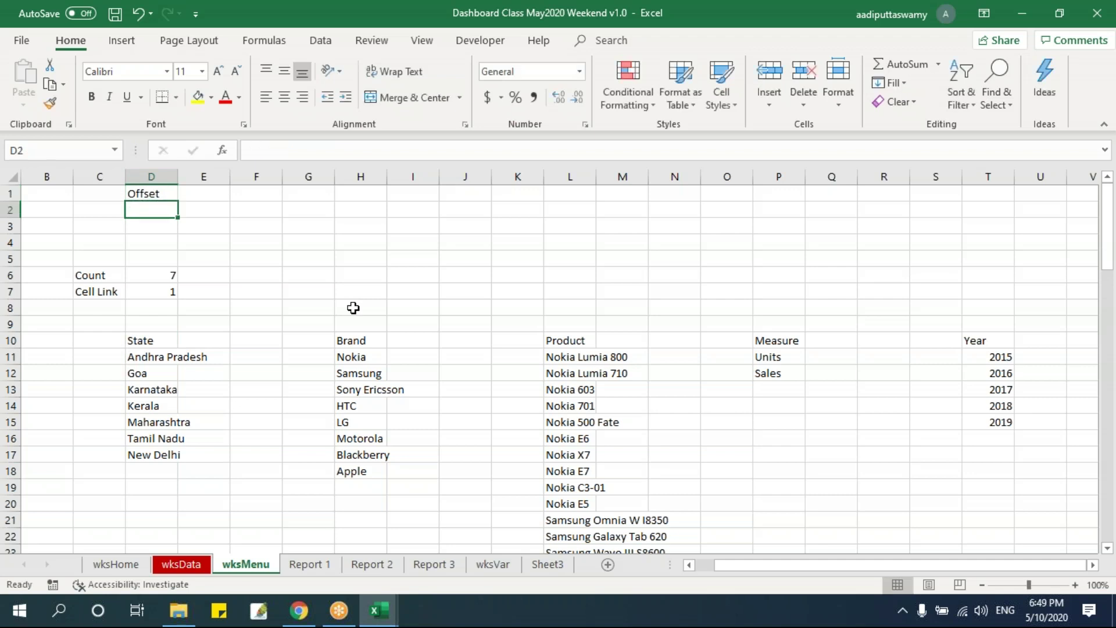
{"action": "key", "text": "Up"}
{"action": "key", "text": "ctrl+b"}
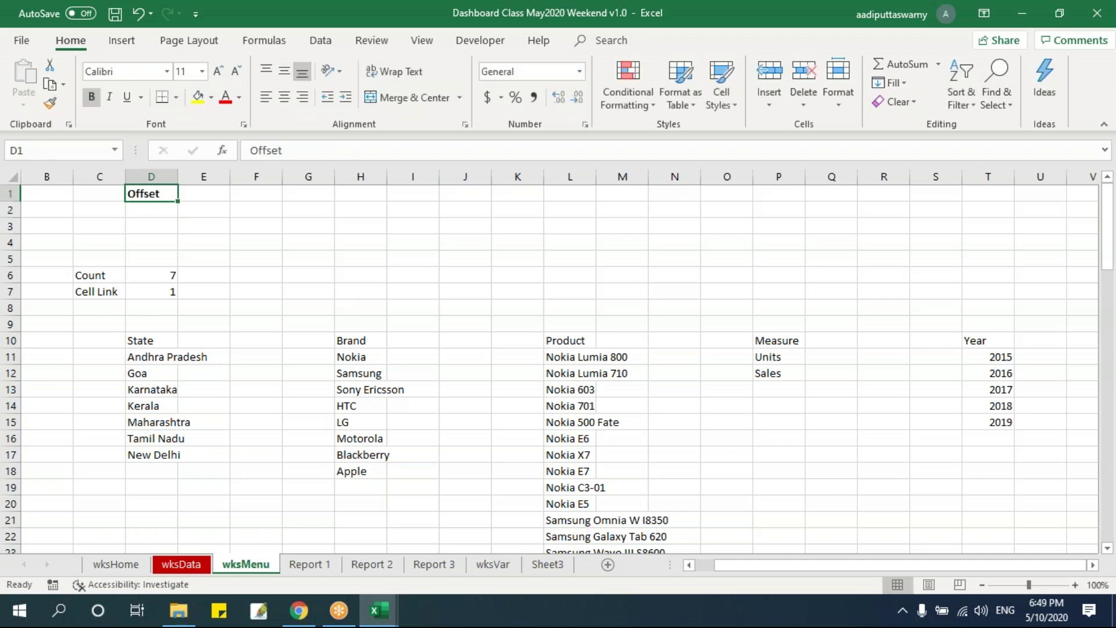
Start a new defined name called rngState from cell D11, with its scope set to Workbook.
{"action": "left_click", "coordinate": [151, 359]}
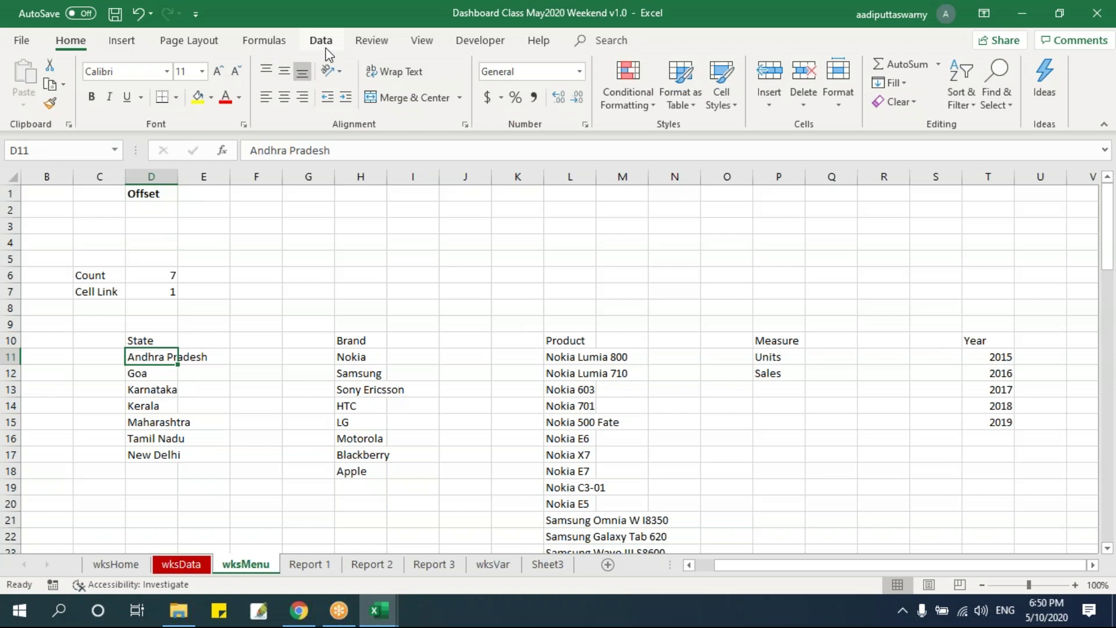
{"action": "left_click", "coordinate": [287, 46]}
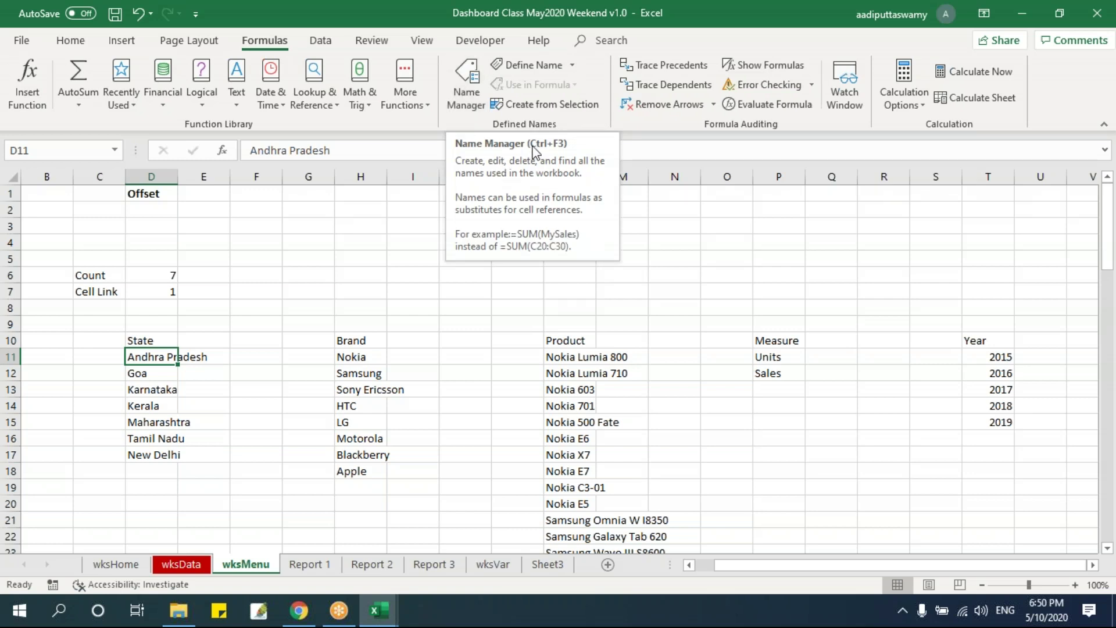
{"action": "left_click", "coordinate": [474, 97]}
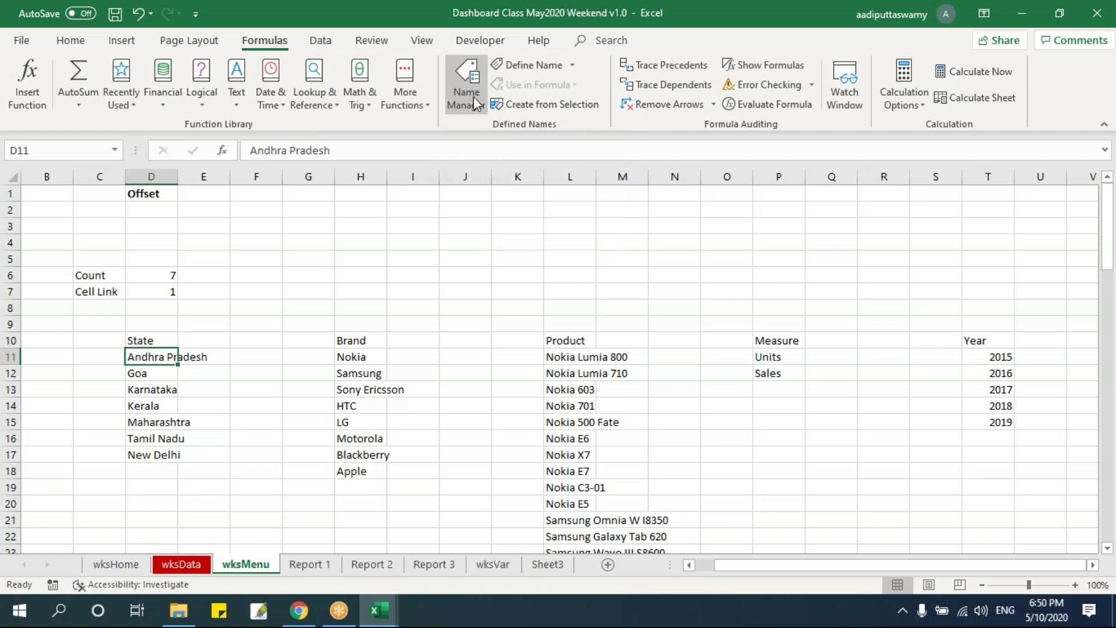
{"action": "left_click_drag", "start_coordinate": [558, 178], "coordinate": [606, 156]}
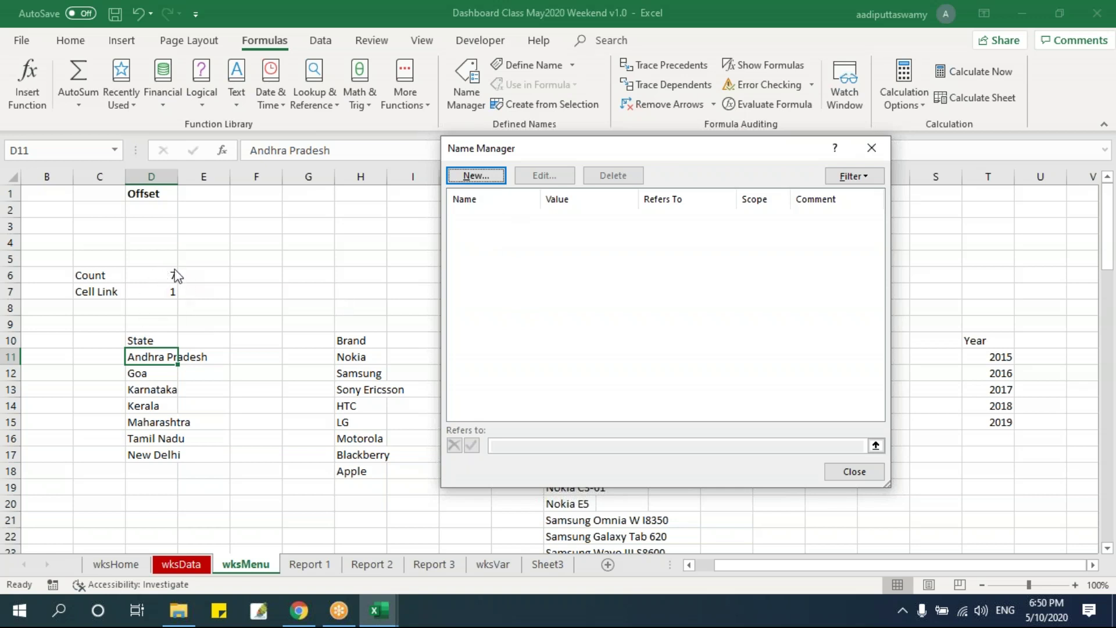
{"action": "left_click", "coordinate": [490, 183]}
{"action": "left_click_drag", "start_coordinate": [666, 229], "coordinate": [496, 177]}
{"action": "left_click_drag", "start_coordinate": [621, 352], "coordinate": [752, 465]}
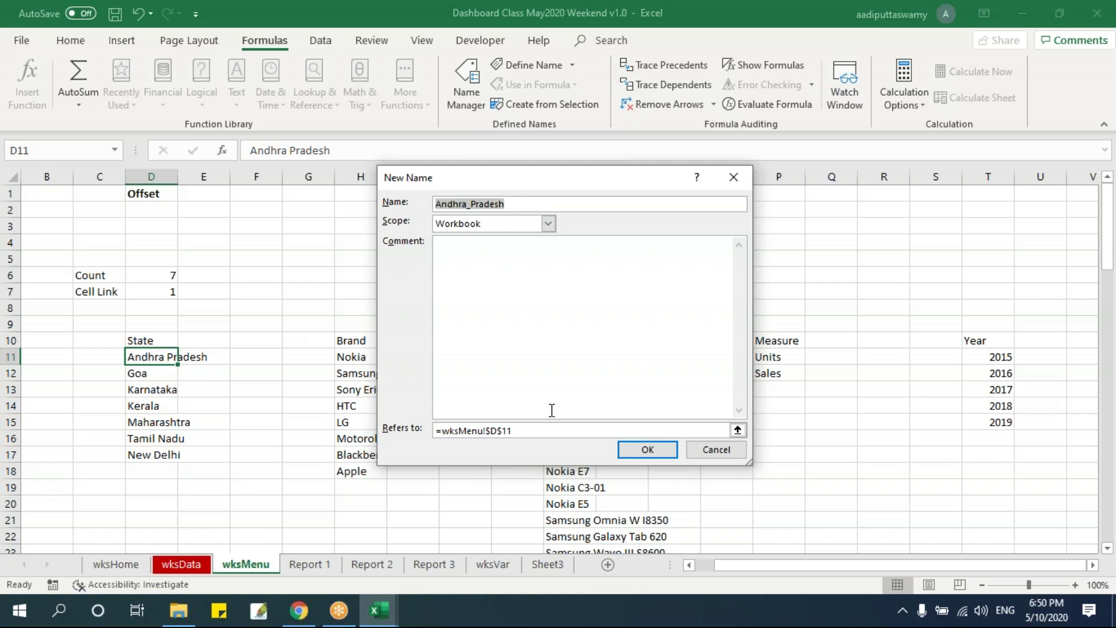
{"action": "type", "text": "rng"}
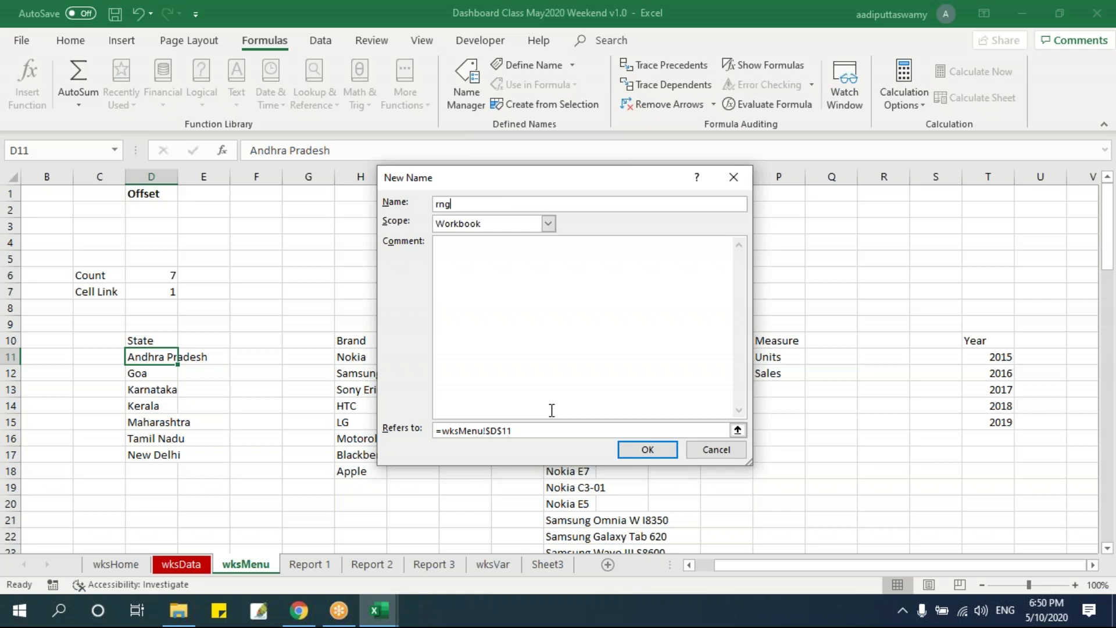
{"action": "type", "text": "State"}
{"action": "left_click", "coordinate": [548, 223]}
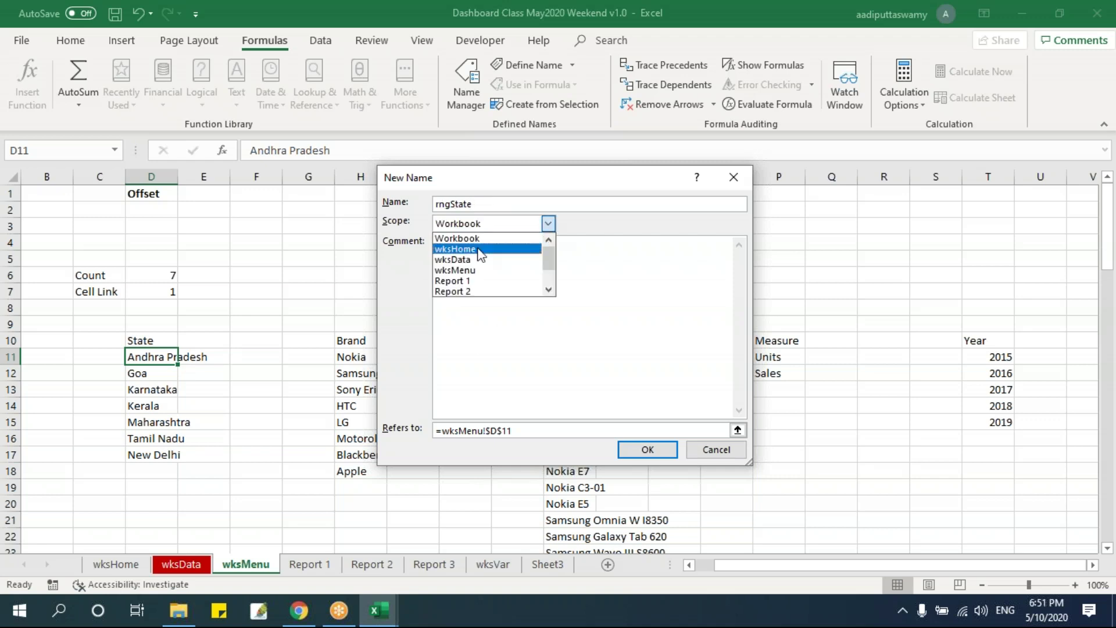
{"action": "left_click", "coordinate": [502, 238]}
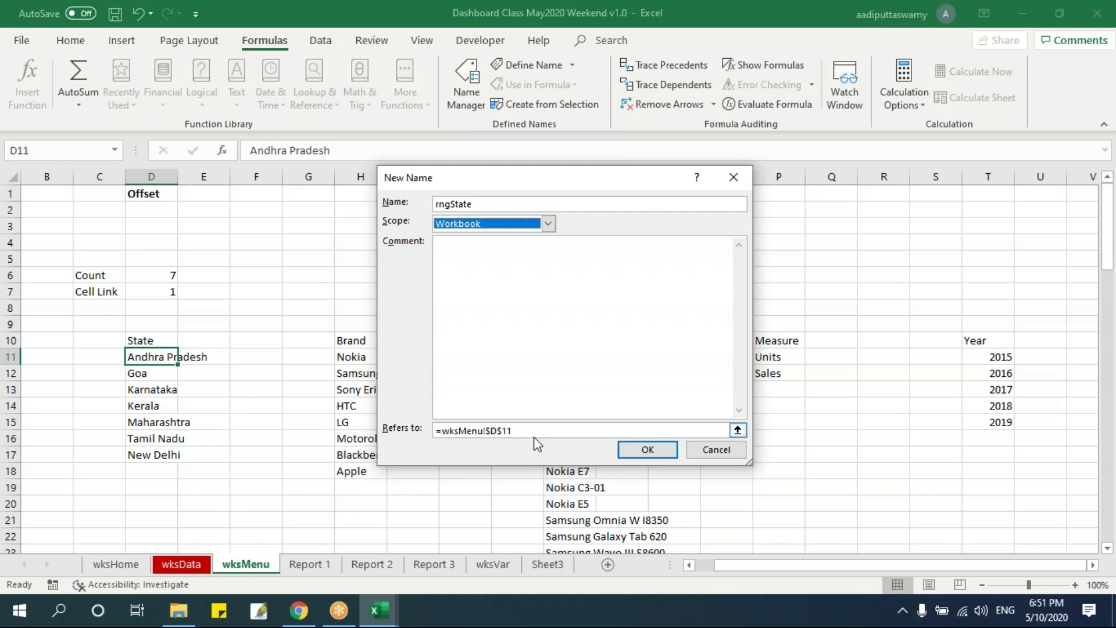
Make rngState refer to =OFFSET(wksMenu!$D$11,0,0,wksMenu!$D$6,1), save the name and close the Name Manager.
{"action": "left_click", "coordinate": [544, 431]}
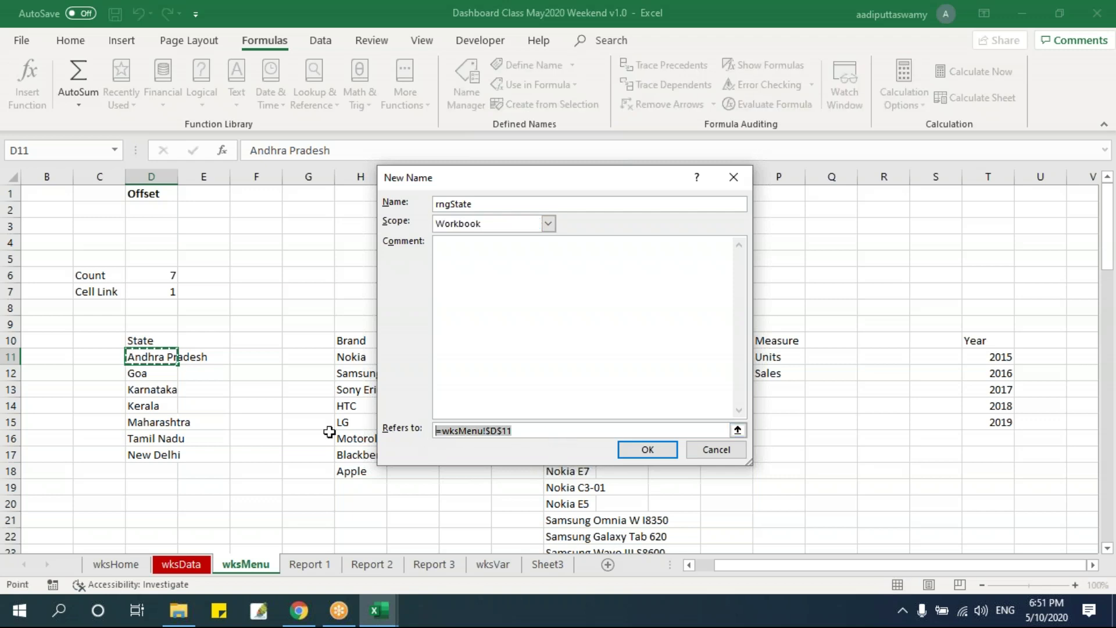
{"action": "key", "text": "Delete"}
{"action": "type", "text": "="}
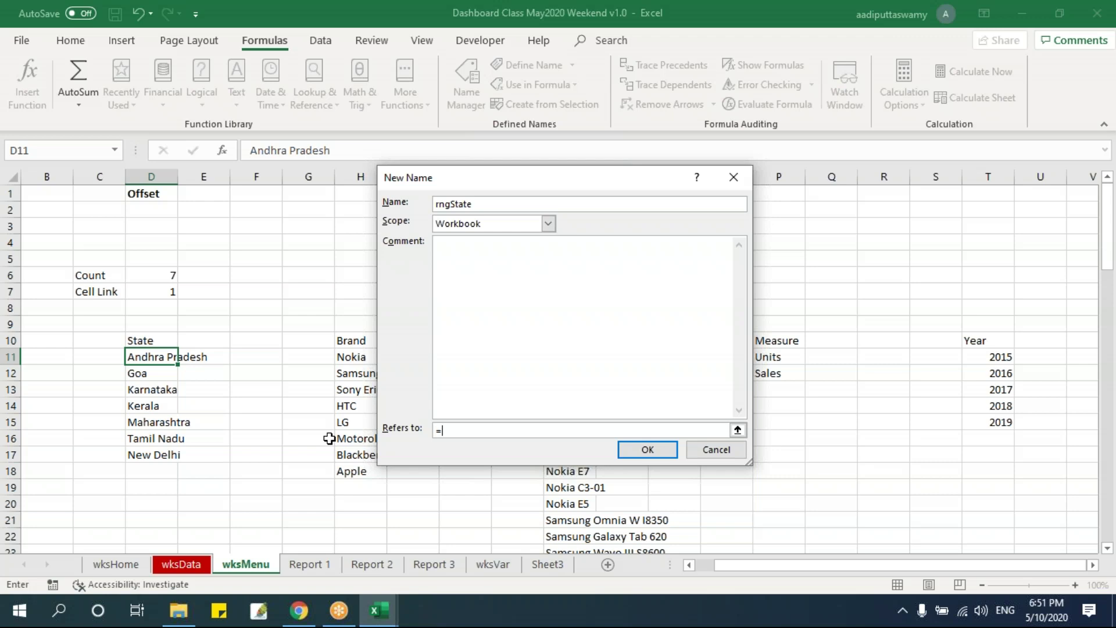
{"action": "type", "text": "offset("}
{"action": "left_click", "coordinate": [160, 358]}
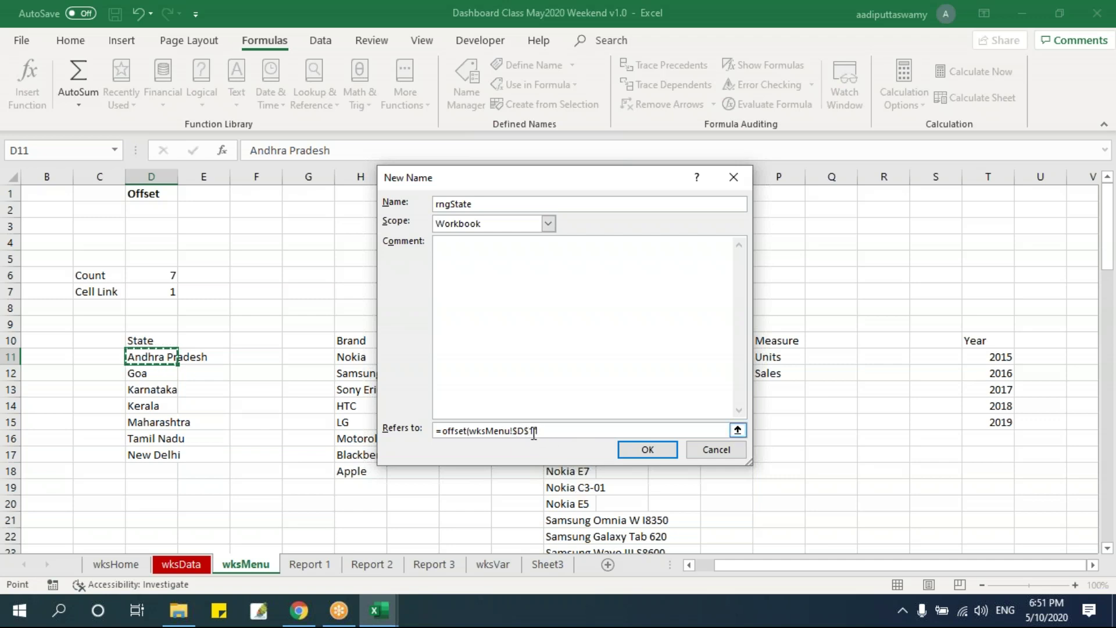
{"action": "type", "text": ","}
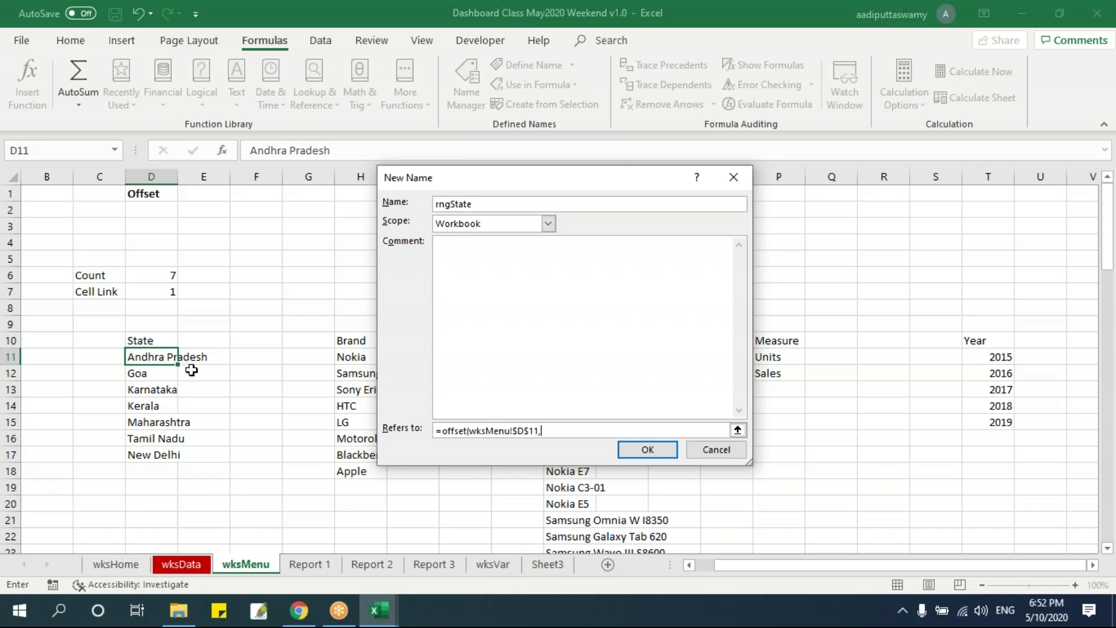
{"action": "type", "text": "0,0"}
{"action": "type", "text": ","}
{"action": "left_click", "coordinate": [162, 275]}
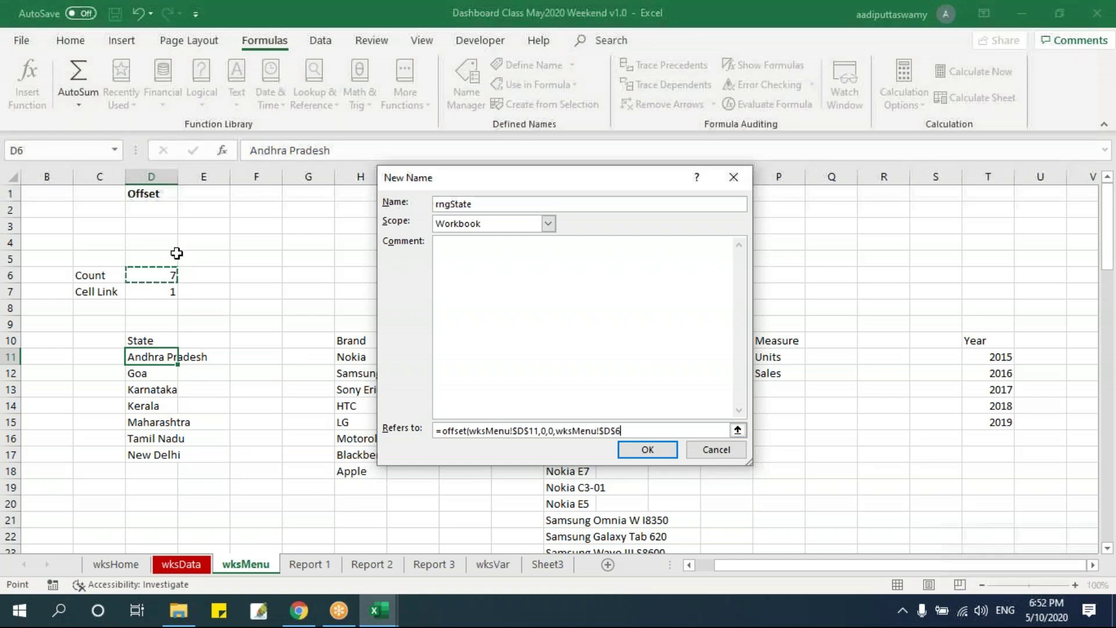
{"action": "type", "text": ","}
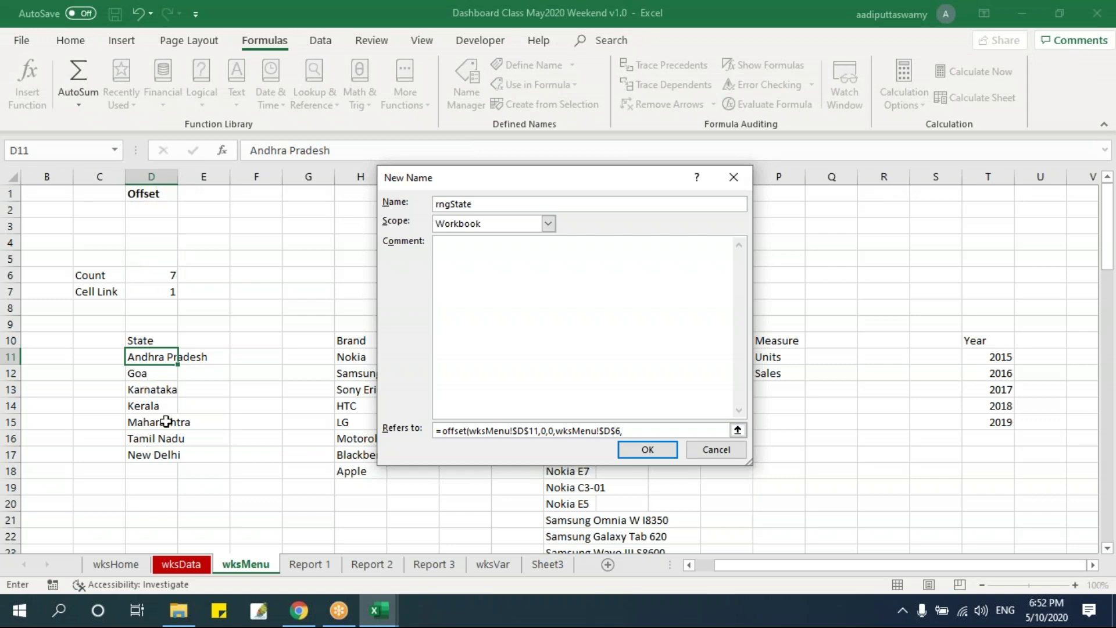
{"action": "type", "text": "1)"}
{"action": "left_click", "coordinate": [643, 457]}
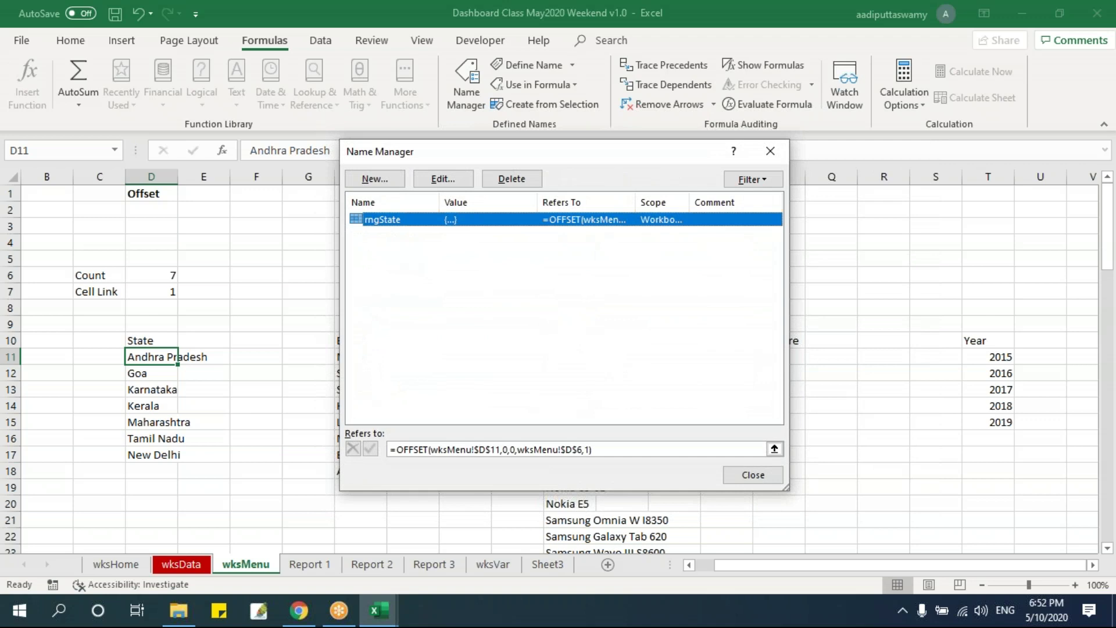
{"action": "left_click", "coordinate": [753, 475]}
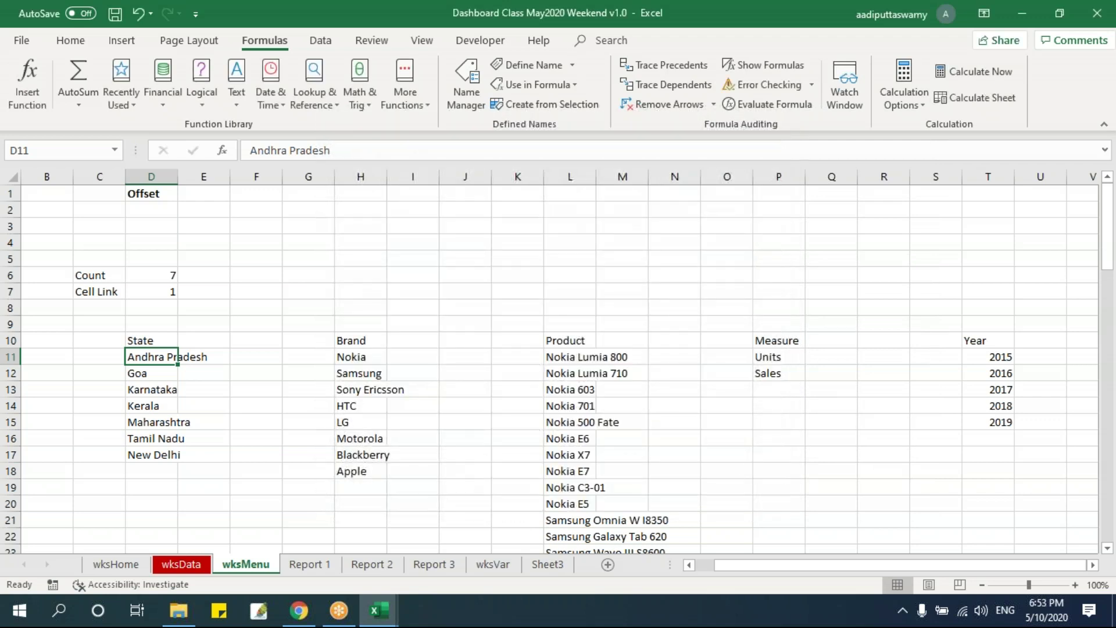
Label cell C4 Range and enter the text rngState beside it in D4.
{"action": "left_click", "coordinate": [100, 245]}
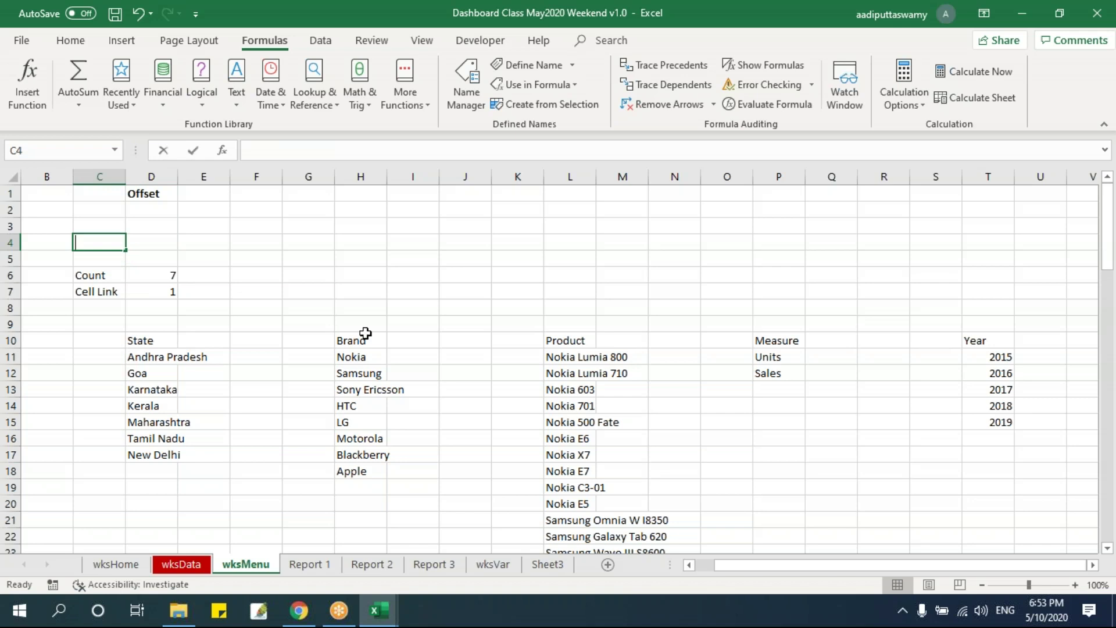
{"action": "type", "text": "Range"}
{"action": "key", "text": "Tab"}
{"action": "type", "text": "rngState"}
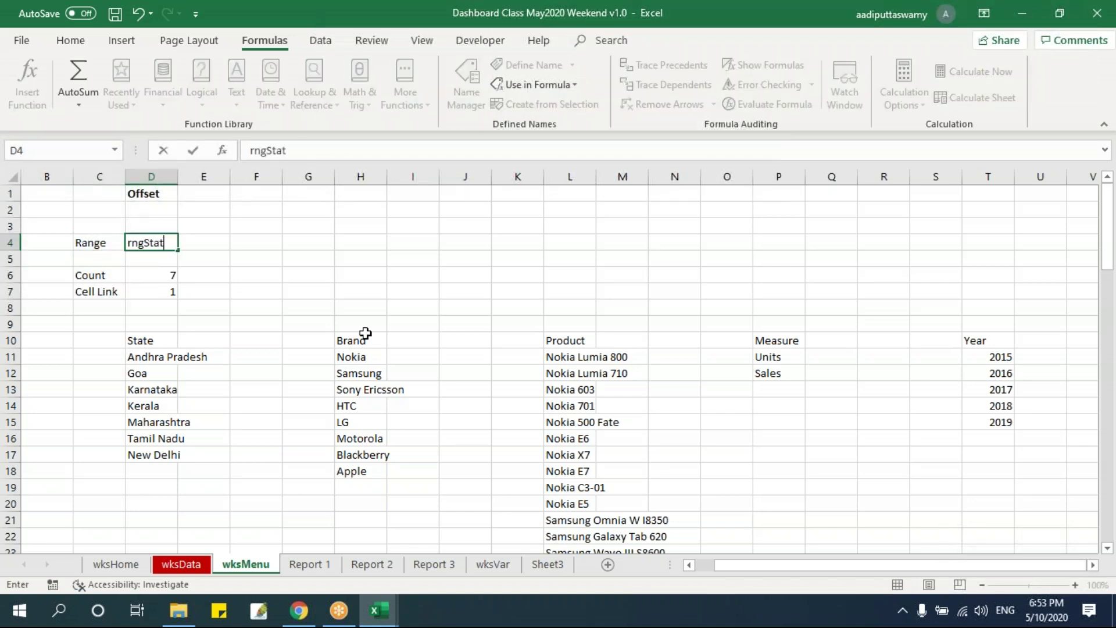
{"action": "key", "text": "Return"}
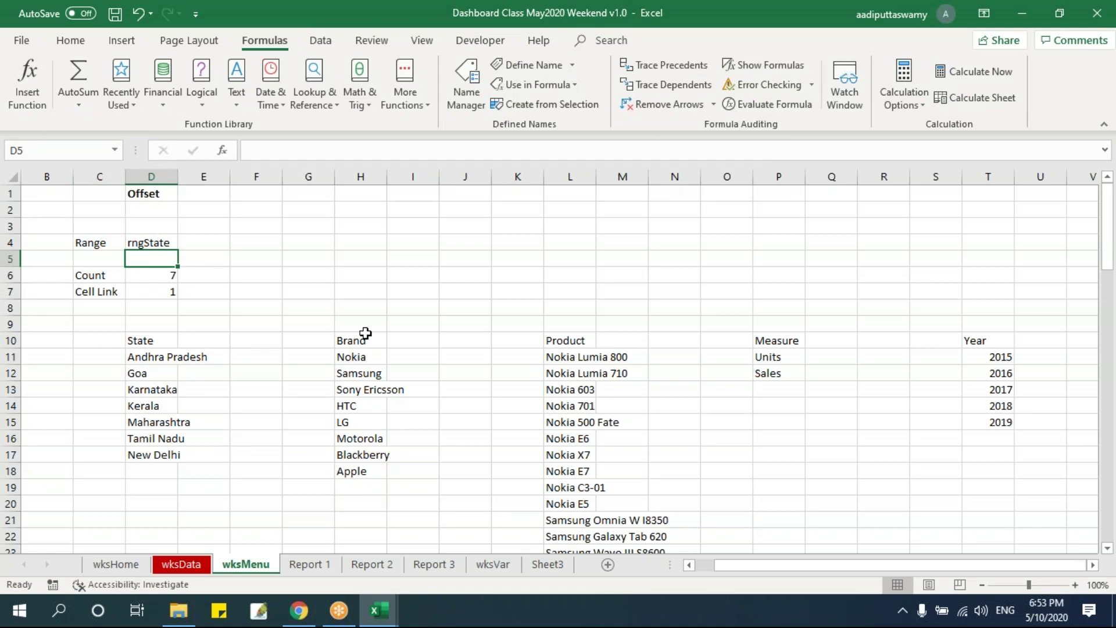
{"action": "left_click", "coordinate": [162, 244]}
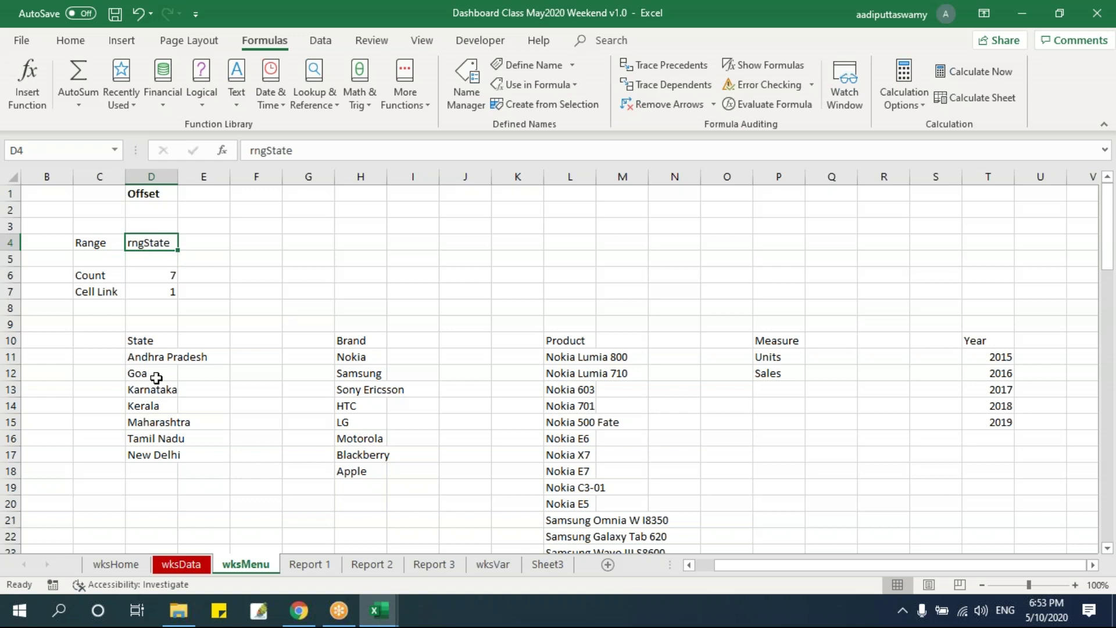
{"action": "left_click", "coordinate": [360, 248]}
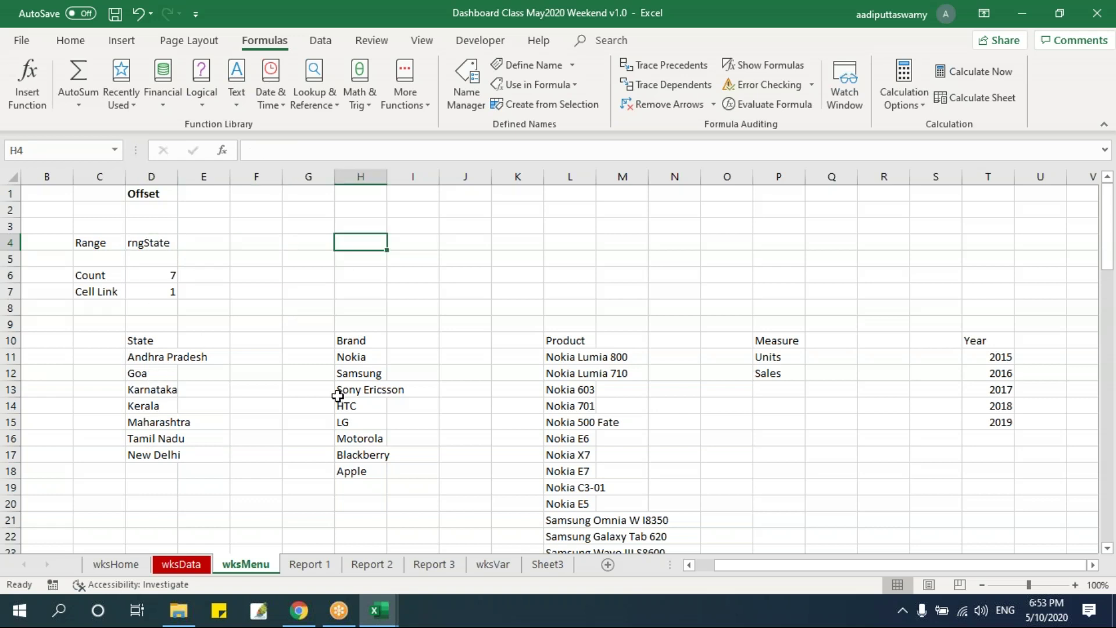
{"action": "left_click", "coordinate": [147, 238]}
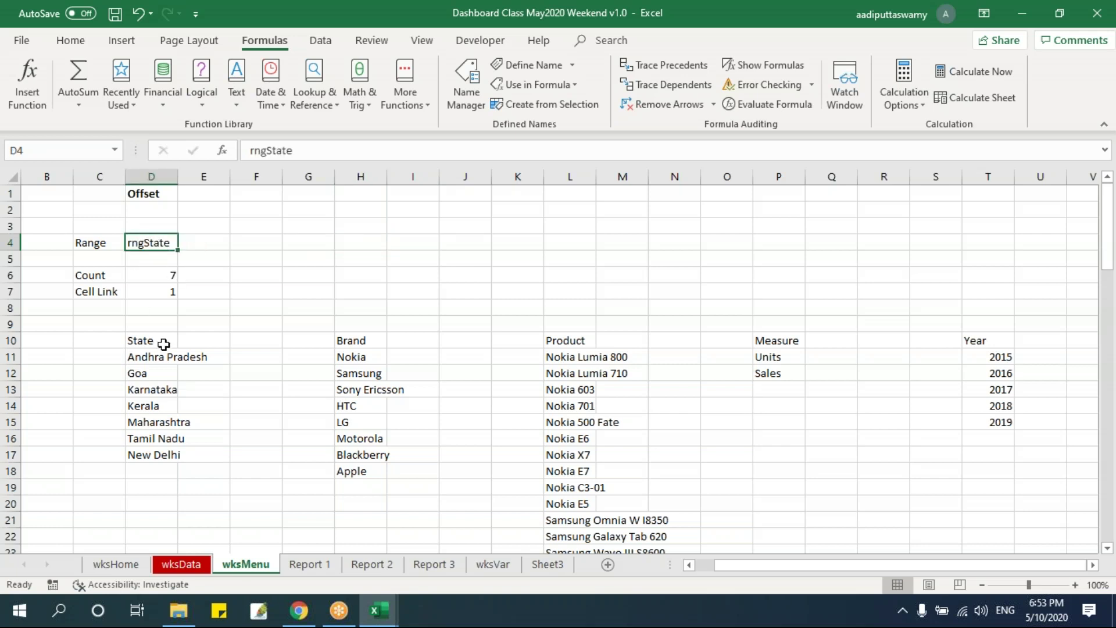
Change the input range of the State drop-down on Report 1 to rngState.
{"action": "left_click", "coordinate": [302, 569]}
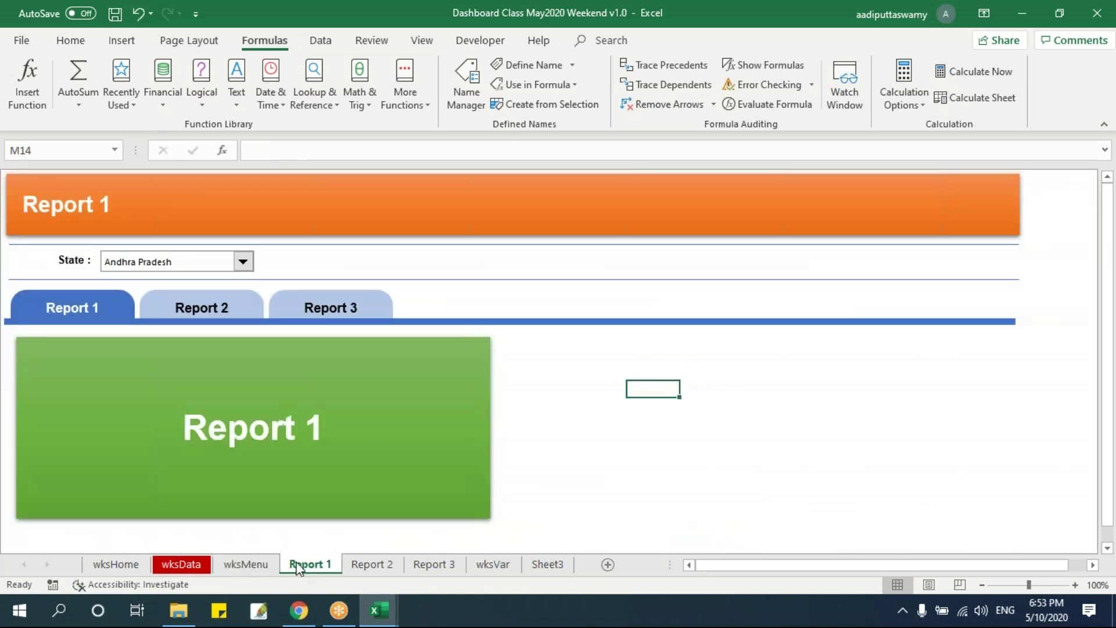
{"action": "left_click", "coordinate": [243, 261]}
{"action": "scroll", "coordinate": [243, 310], "scroll_direction": "down", "scroll_amount": 1}
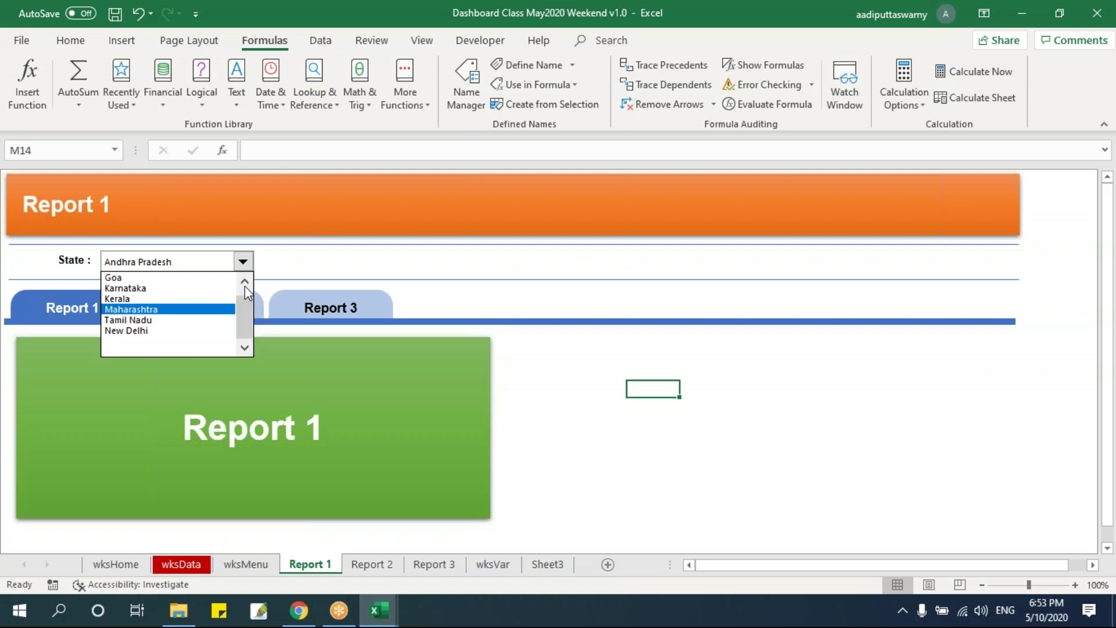
{"action": "left_click", "coordinate": [243, 263]}
{"action": "right_click", "coordinate": [244, 269]}
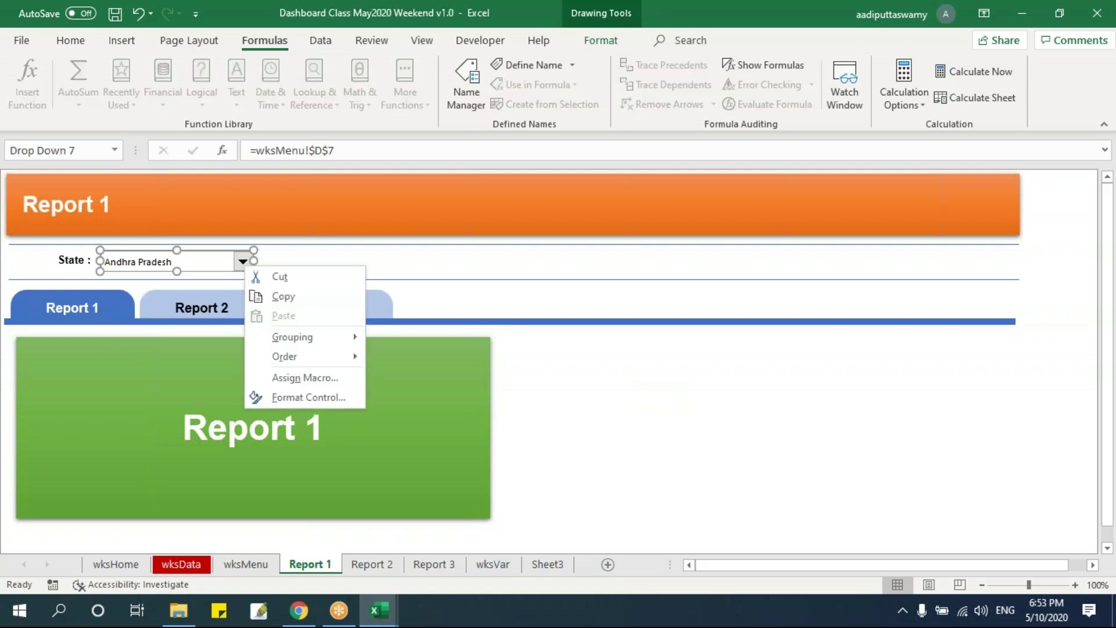
{"action": "left_click", "coordinate": [302, 396]}
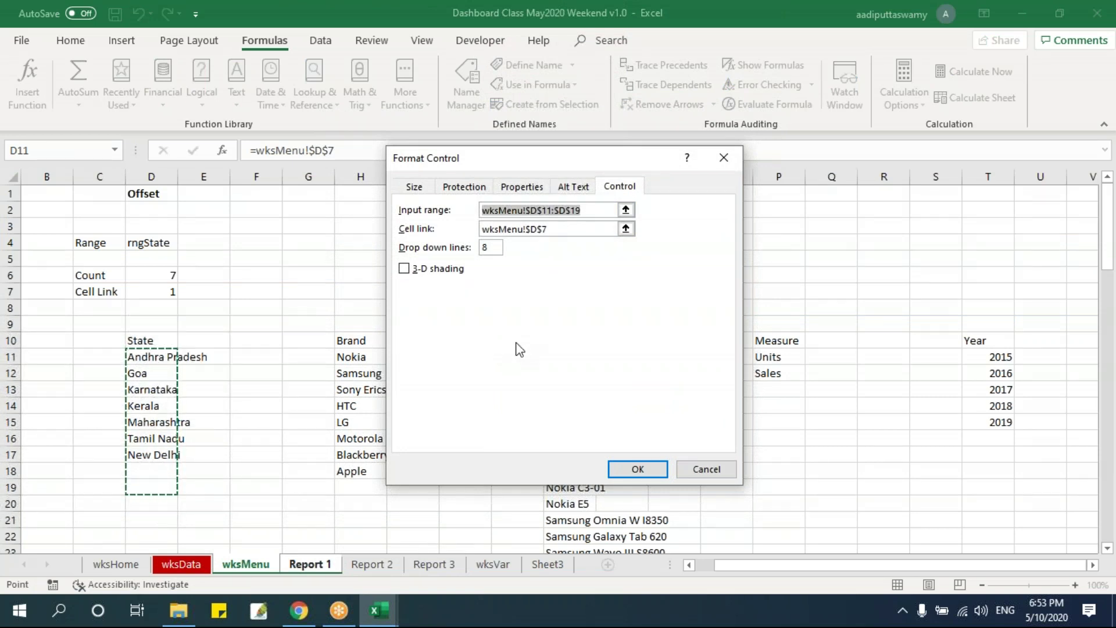
{"action": "type", "text": "rngState"}
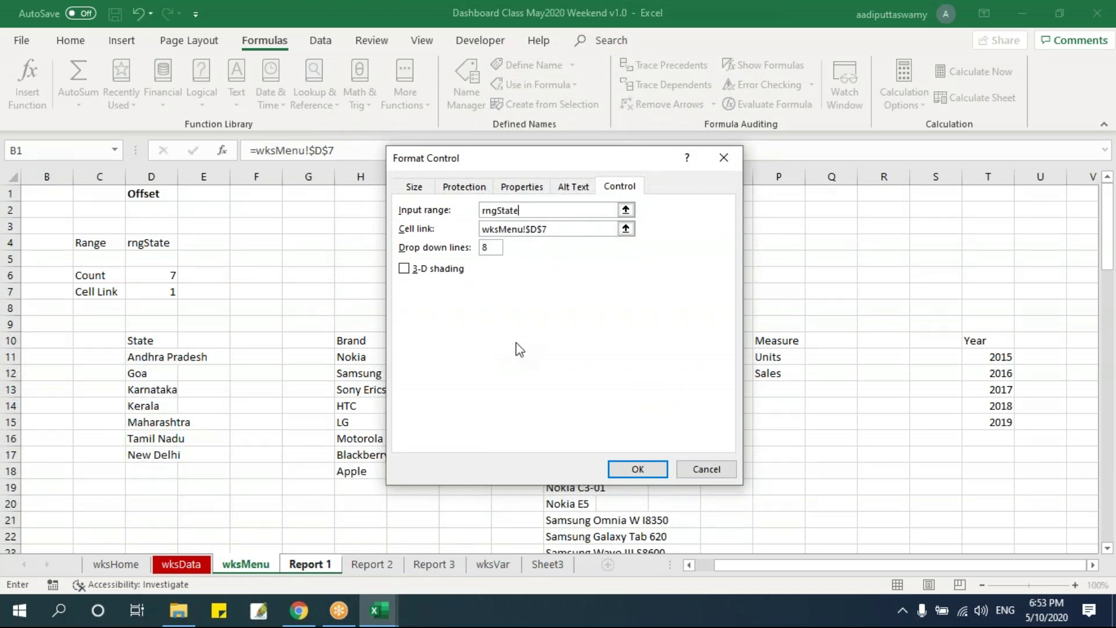
{"action": "left_click", "coordinate": [637, 469]}
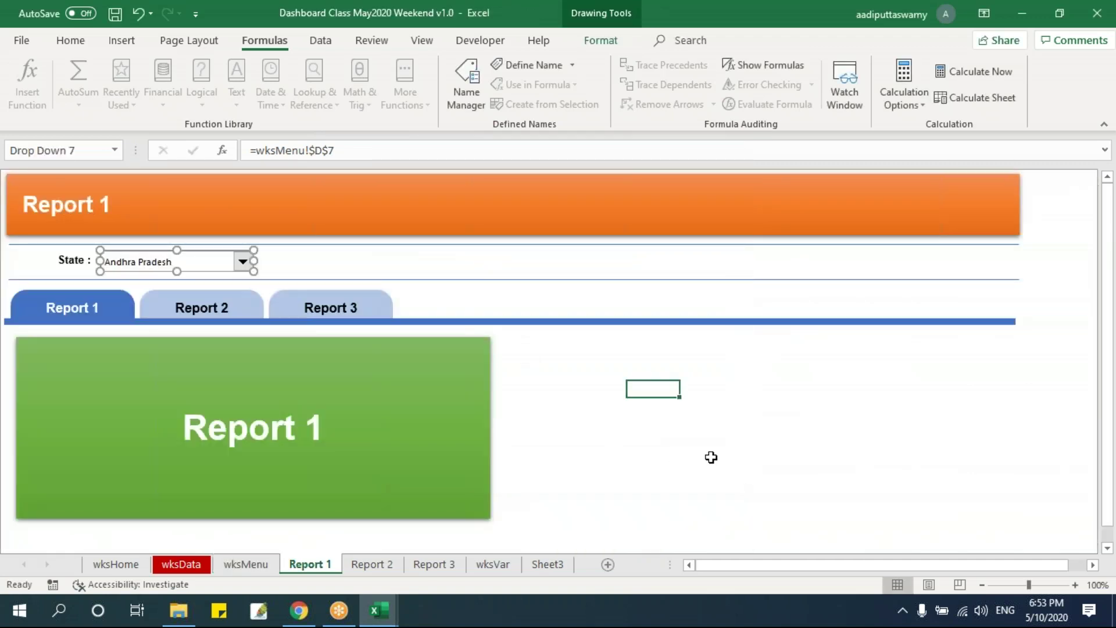
Check the entries offered by the State drop-down on Report 1.
{"action": "left_click", "coordinate": [242, 262]}
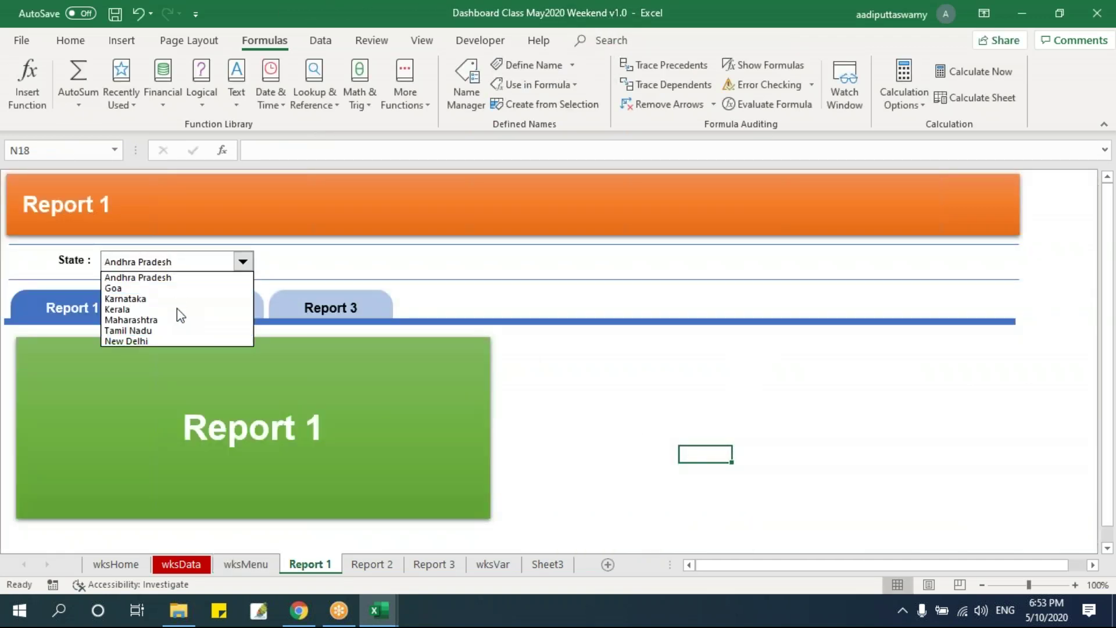
{"action": "left_click", "coordinate": [627, 412]}
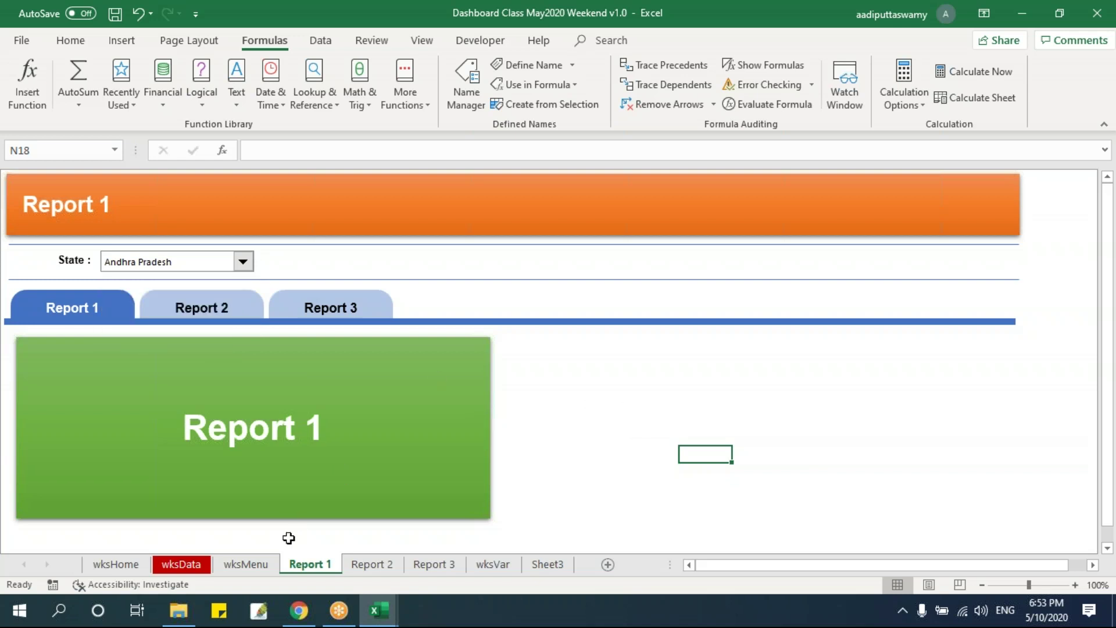
Add Gujrat and Orissa below New Delhi in the State list on wksMenu, in cells D18 and D19.
{"action": "left_click", "coordinate": [275, 560]}
{"action": "left_click", "coordinate": [161, 470]}
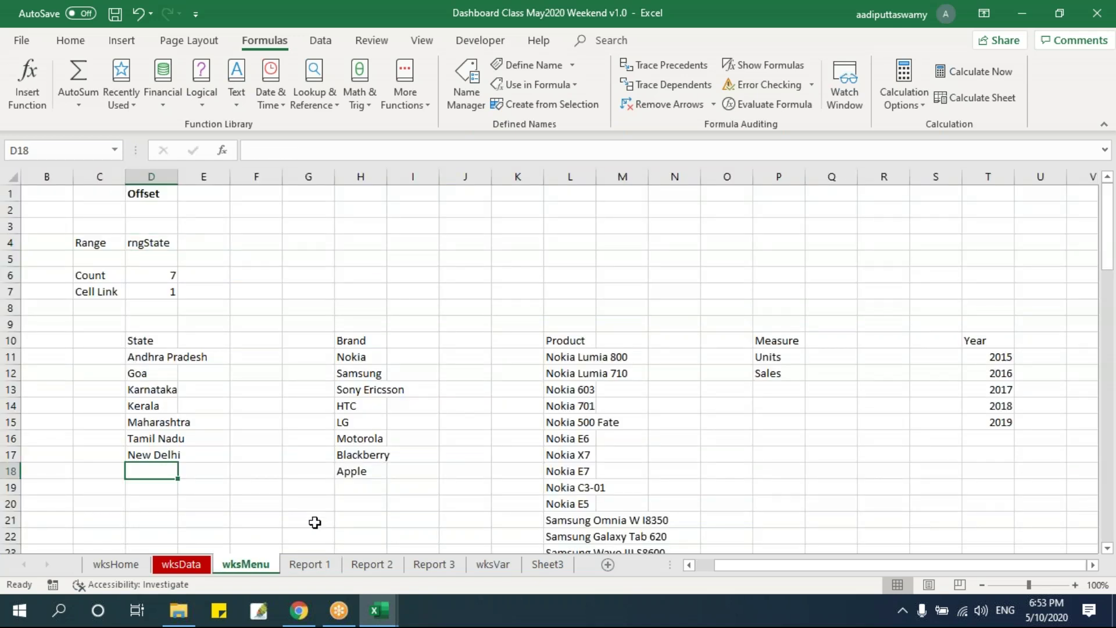
{"action": "type", "text": "Goaujrat"}
{"action": "key", "text": "Return"}
{"action": "type", "text": "Orissa"}
{"action": "key", "text": "Return"}
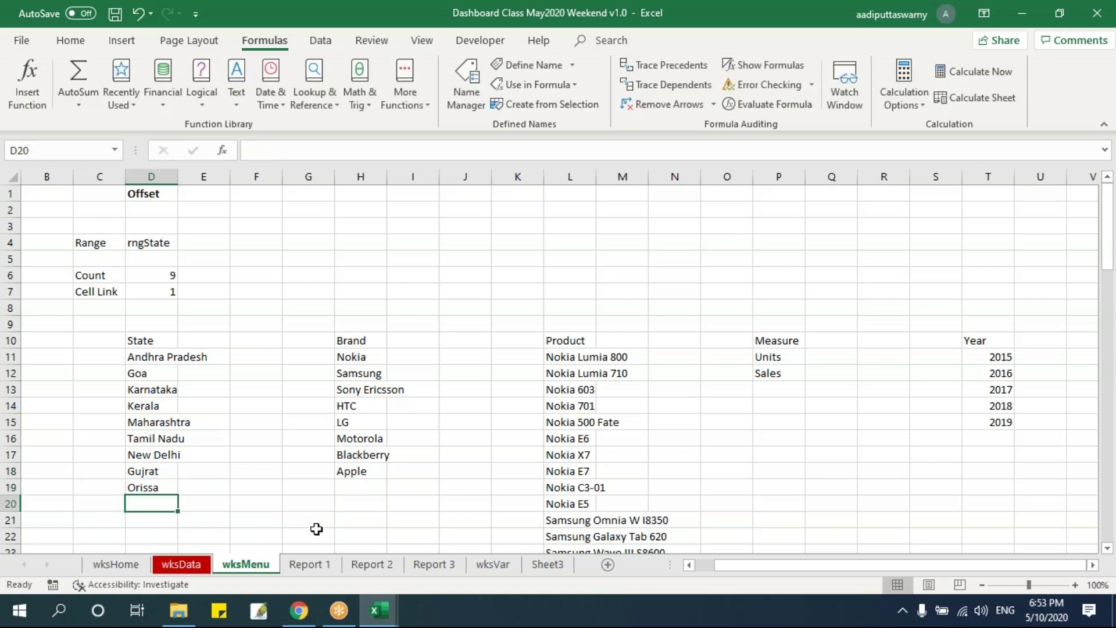
Look through the State drop-down on Report 1 for the newly added states.
{"action": "left_click", "coordinate": [319, 565]}
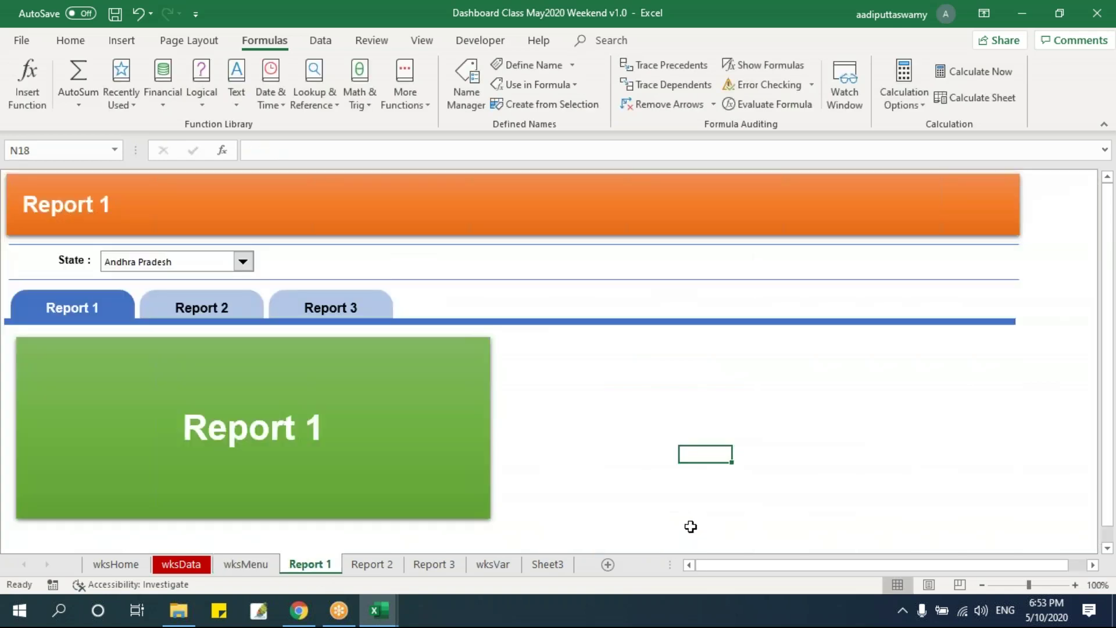
{"action": "left_click", "coordinate": [243, 263]}
{"action": "scroll", "coordinate": [243, 316], "scroll_direction": "down", "scroll_amount": 1}
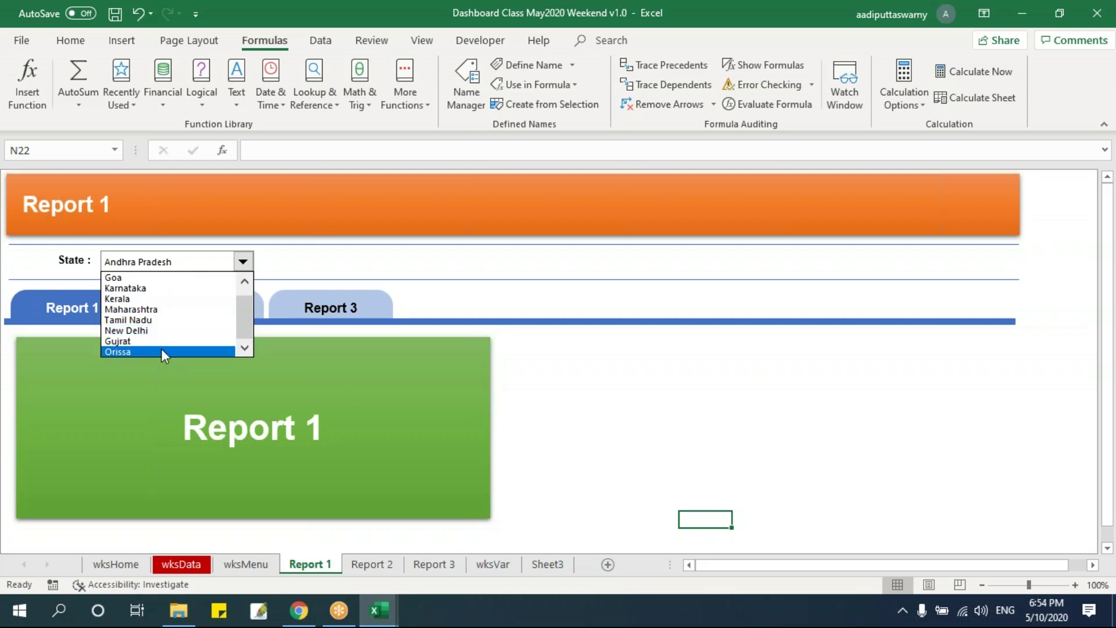
{"action": "left_click", "coordinate": [710, 444]}
Delete Orissa from cell D19 of the State list on wksMenu.
{"action": "left_click", "coordinate": [245, 564]}
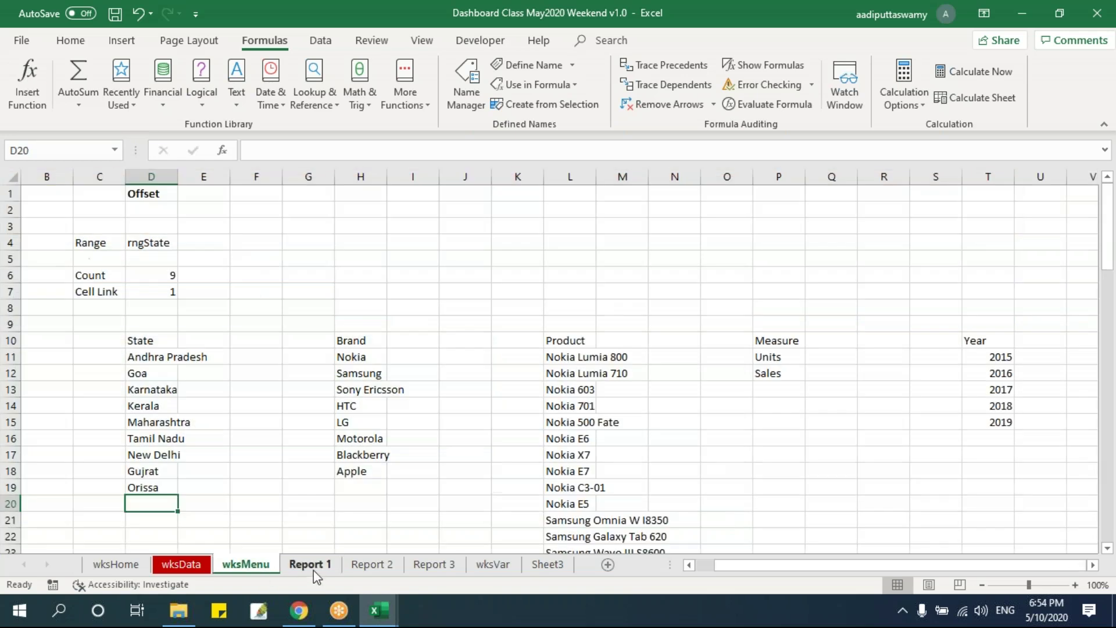
{"action": "left_click", "coordinate": [165, 273]}
{"action": "left_click_drag", "start_coordinate": [149, 473], "coordinate": [155, 486]}
{"action": "left_click", "coordinate": [156, 487]}
{"action": "key", "text": "Delete"}
{"action": "left_click", "coordinate": [214, 422]}
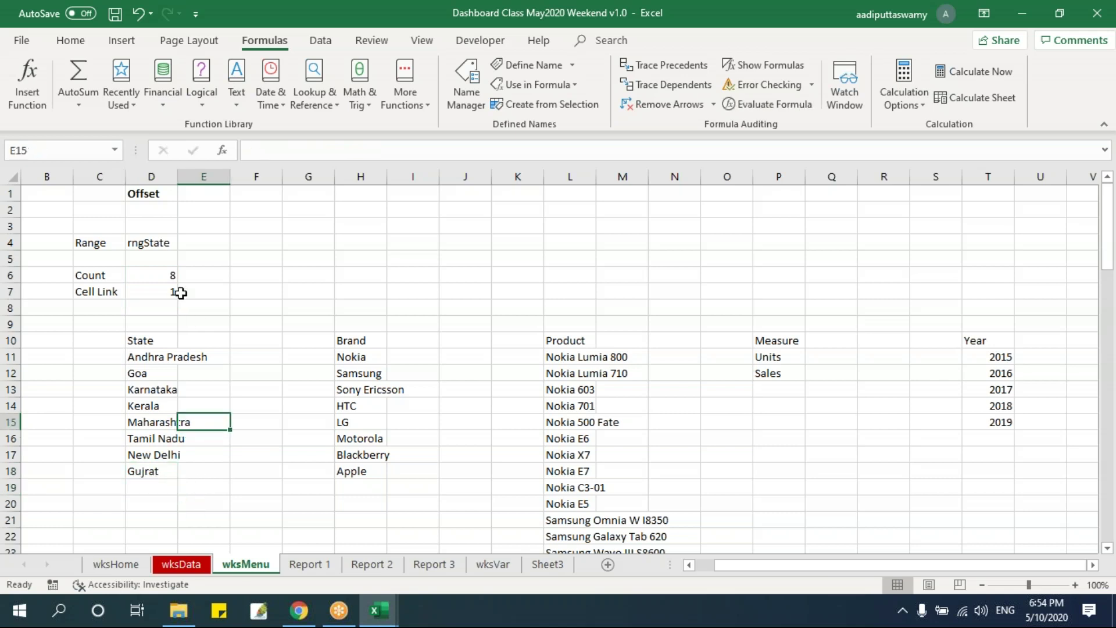
Check the state count in D6 and the State drop-down on Report 1, keeping Andhra Pradesh selected.
{"action": "left_click", "coordinate": [171, 273]}
{"action": "left_click", "coordinate": [309, 564]}
{"action": "left_click", "coordinate": [242, 261]}
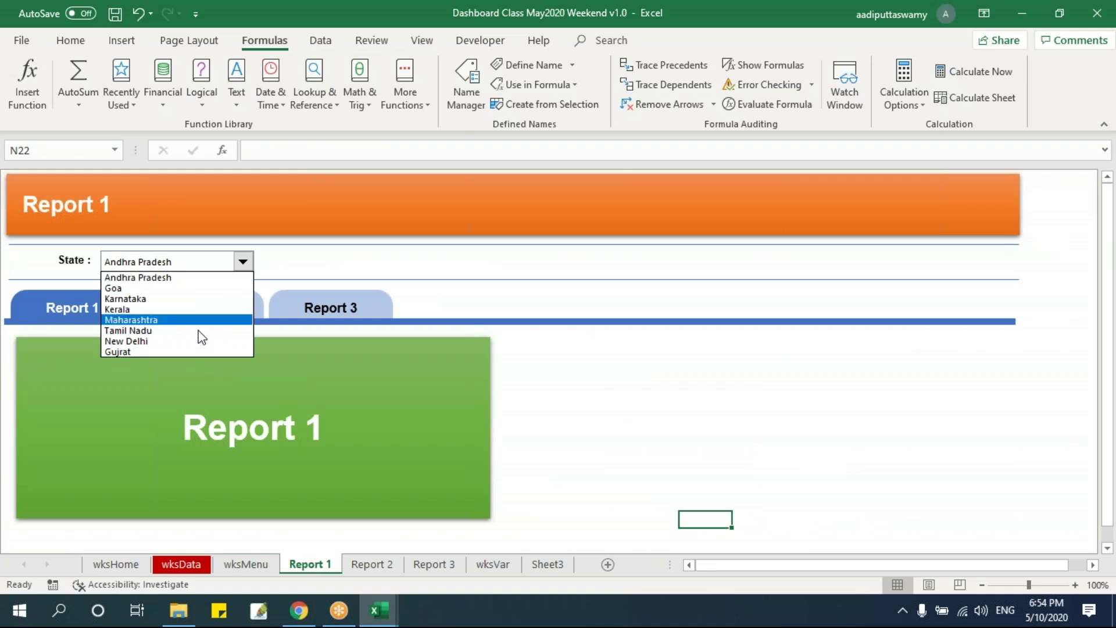
{"action": "left_click", "coordinate": [191, 279]}
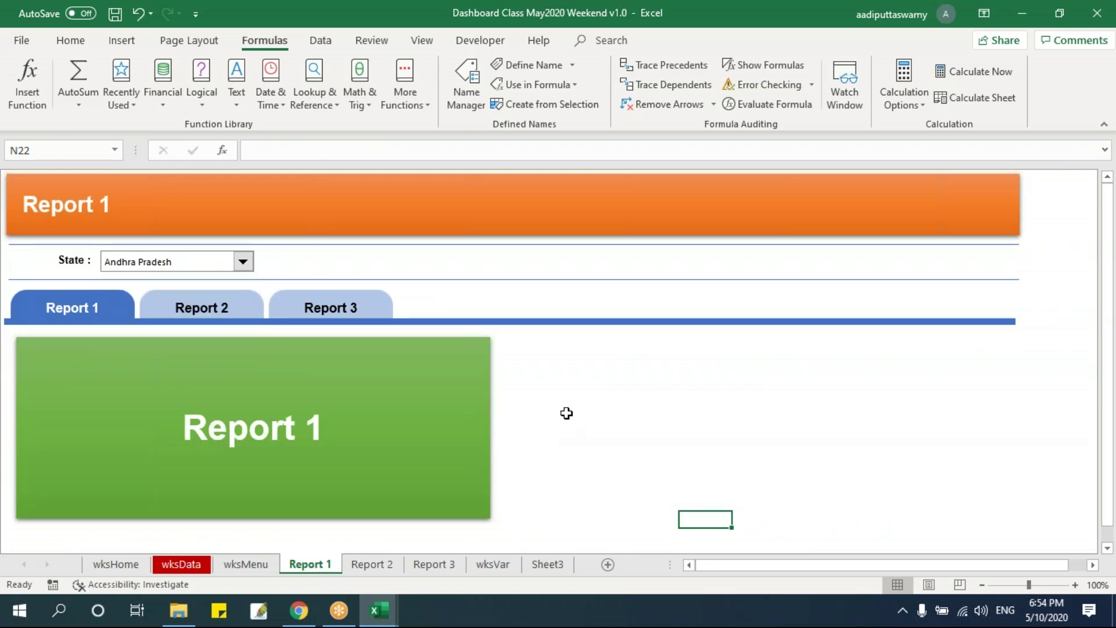
On wksMenu, enter the note heading Offset in X2 and 5 Parameters in X3.
{"action": "left_click", "coordinate": [246, 564]}
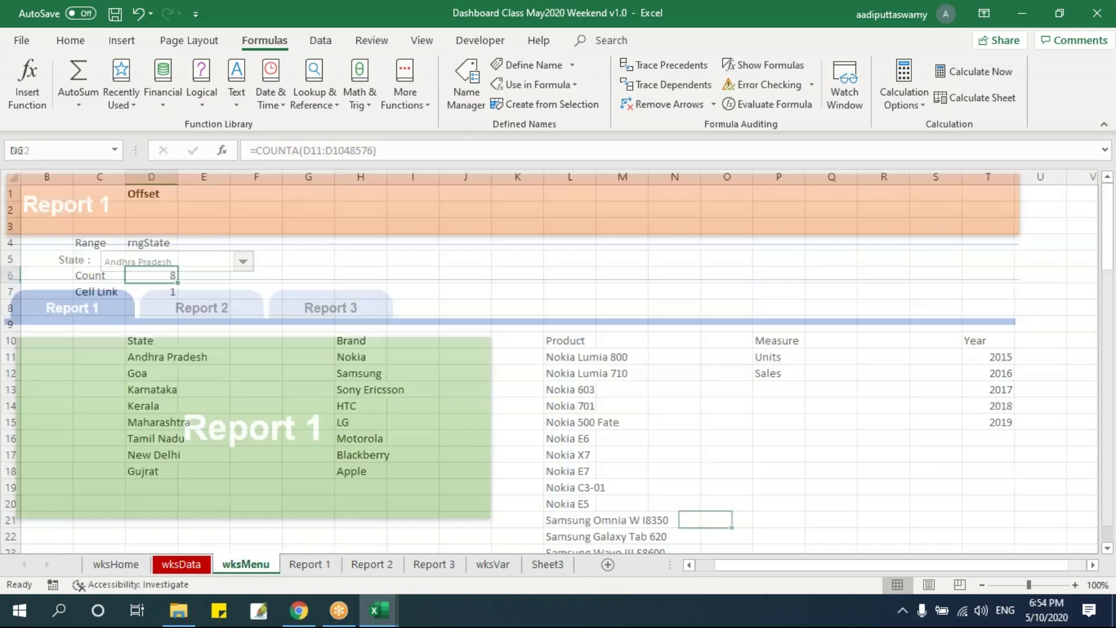
{"action": "scroll", "coordinate": [1097, 571], "scroll_direction": "right", "scroll_amount": 7}
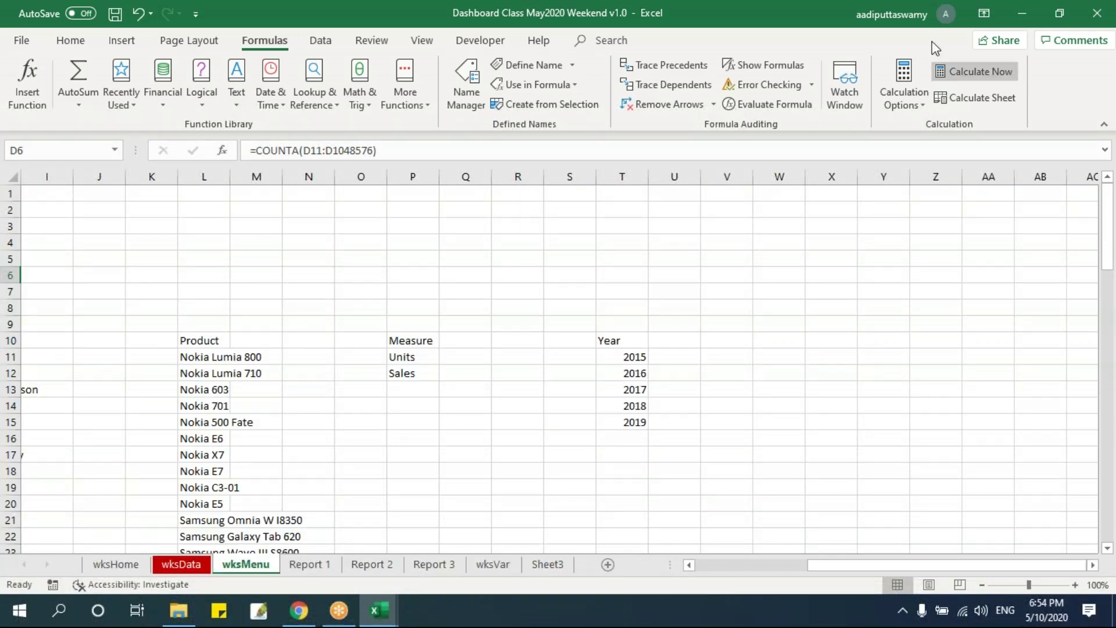
{"action": "left_click", "coordinate": [854, 207]}
{"action": "type", "text": "Offset"}
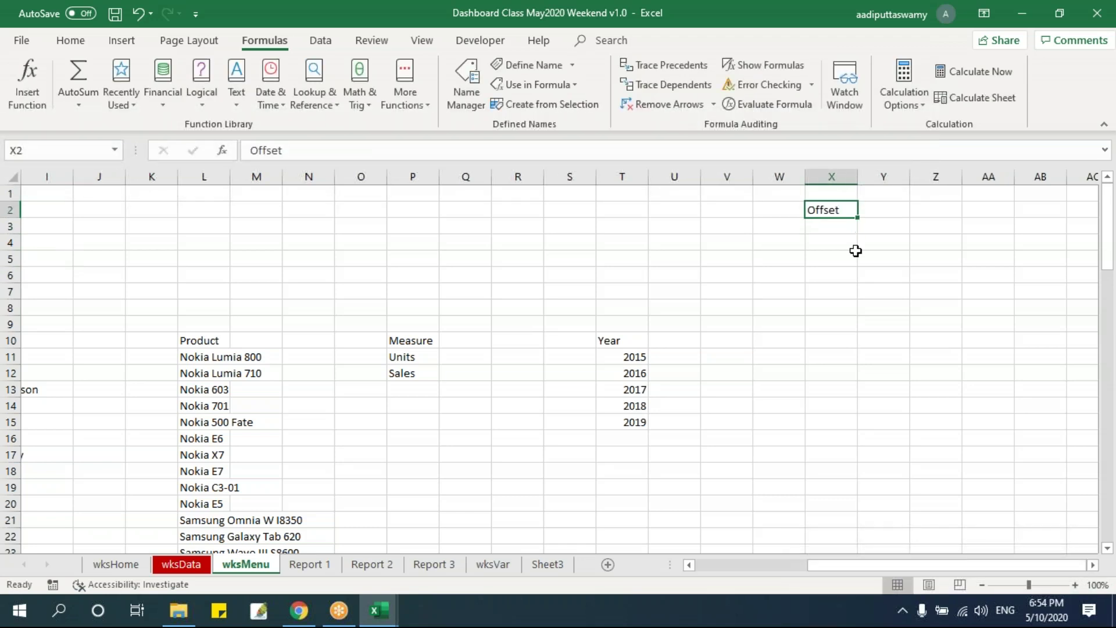
{"action": "key", "text": "Tab"}
{"action": "key", "text": "Left"}
{"action": "key", "text": "Down"}
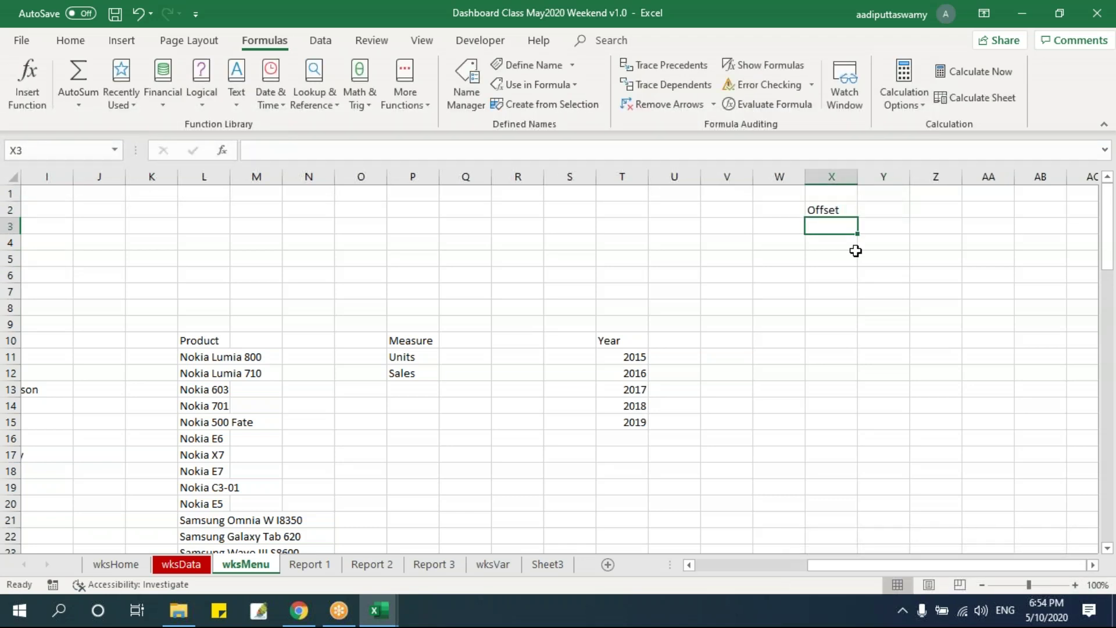
{"action": "type", "text": "5 Paramets"}
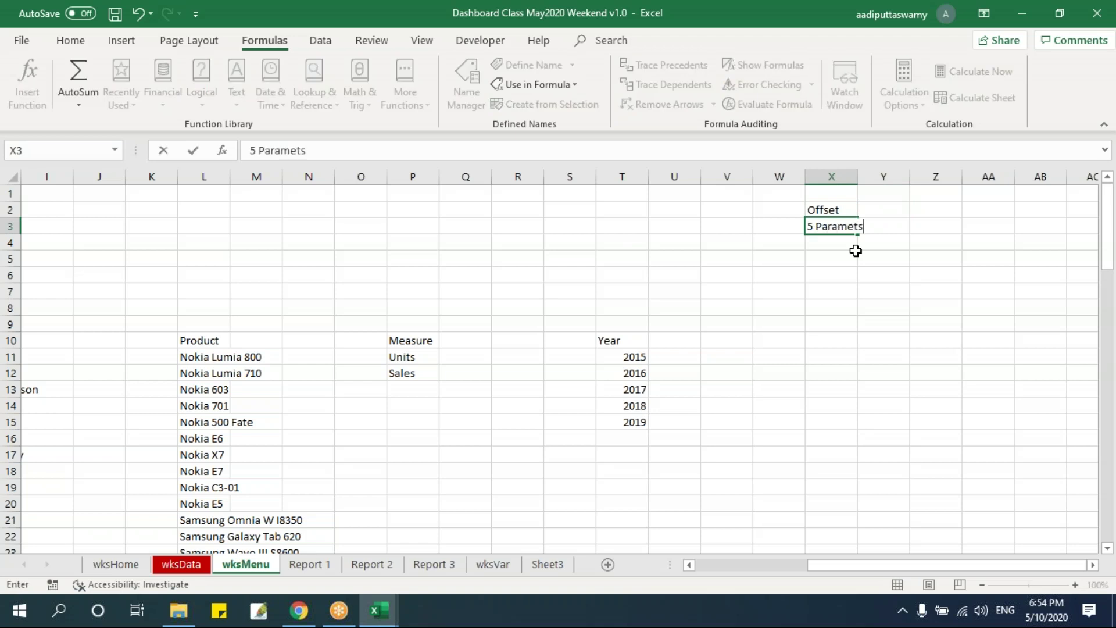
{"action": "key", "text": "Return"}
{"action": "double_click", "coordinate": [858, 226]}
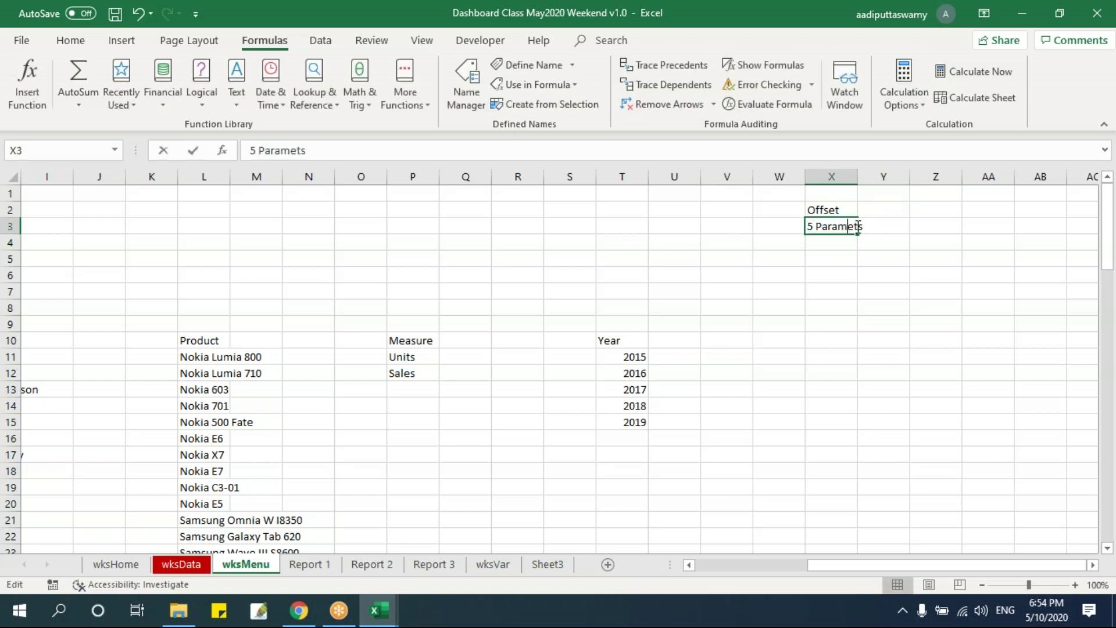
{"action": "type", "text": "er"}
{"action": "left_click", "coordinate": [869, 277]}
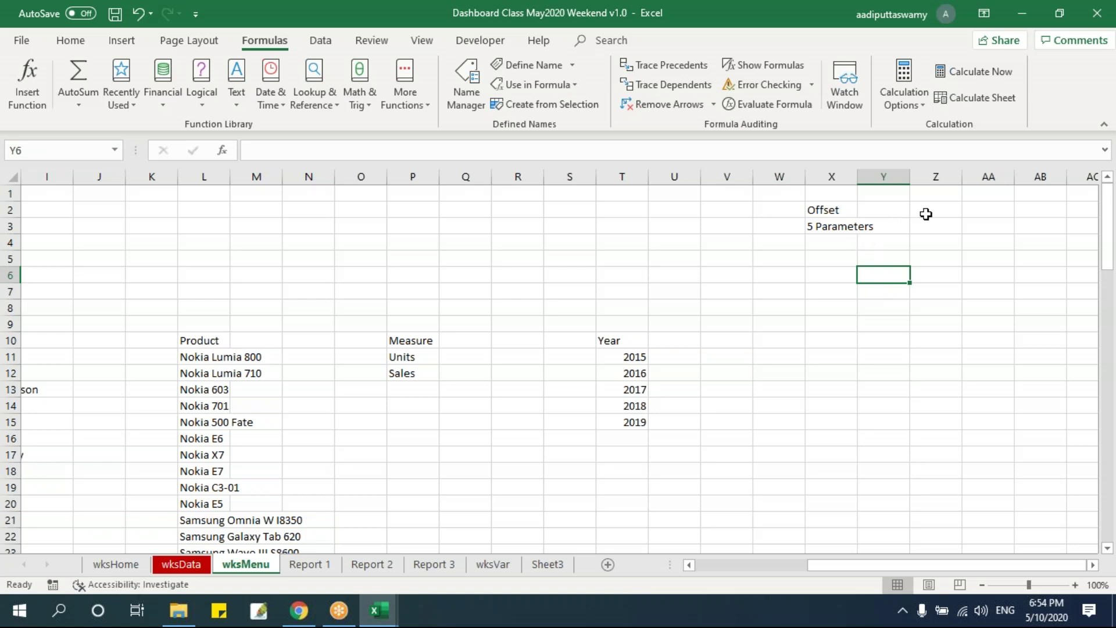
List the first three OFFSET parameters in Z2:Z4: Reference, Row Index and Column Index.
{"action": "key", "text": "Right"}
{"action": "key", "text": "Up"}
{"action": "key", "text": "Up"}
{"action": "key", "text": "Up"}
{"action": "key", "text": "Up"}
{"action": "key", "text": "Up"}
{"action": "key", "text": "Down"}
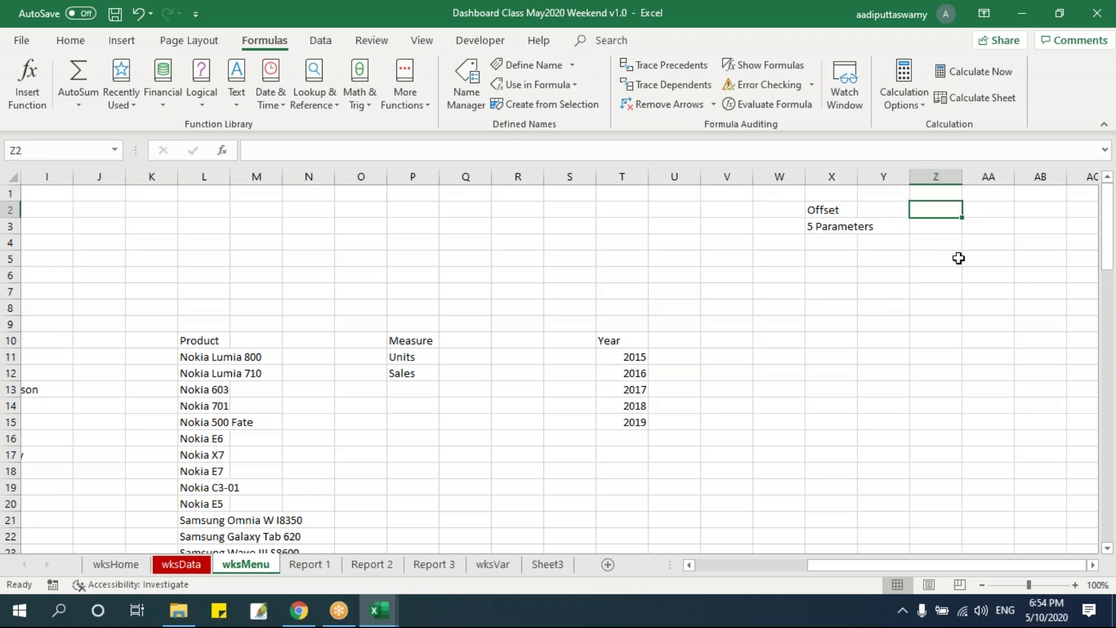
{"action": "type", "text": "Reference"}
{"action": "key", "text": "Return"}
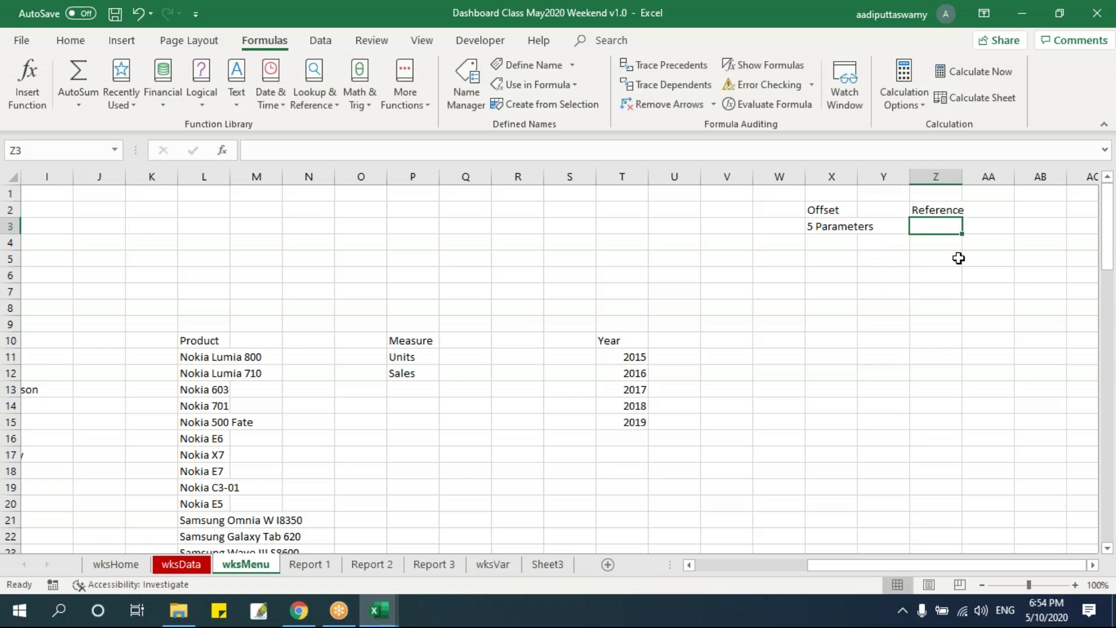
{"action": "type", "text": "Row"}
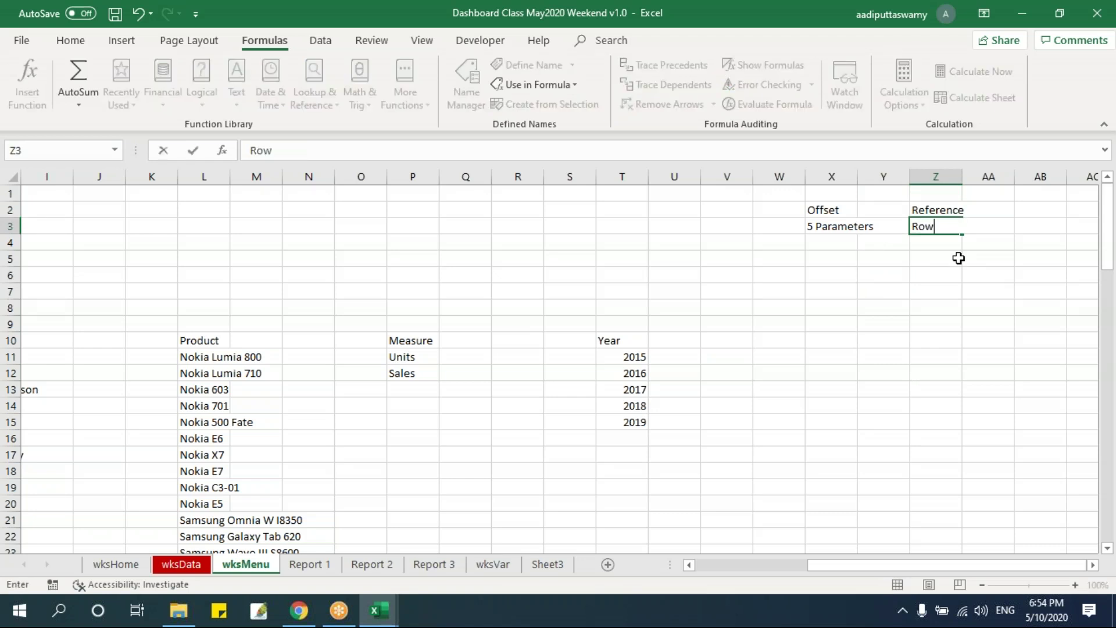
{"action": "type", "text": " Index"}
{"action": "key", "text": "Return"}
{"action": "type", "text": "C"}
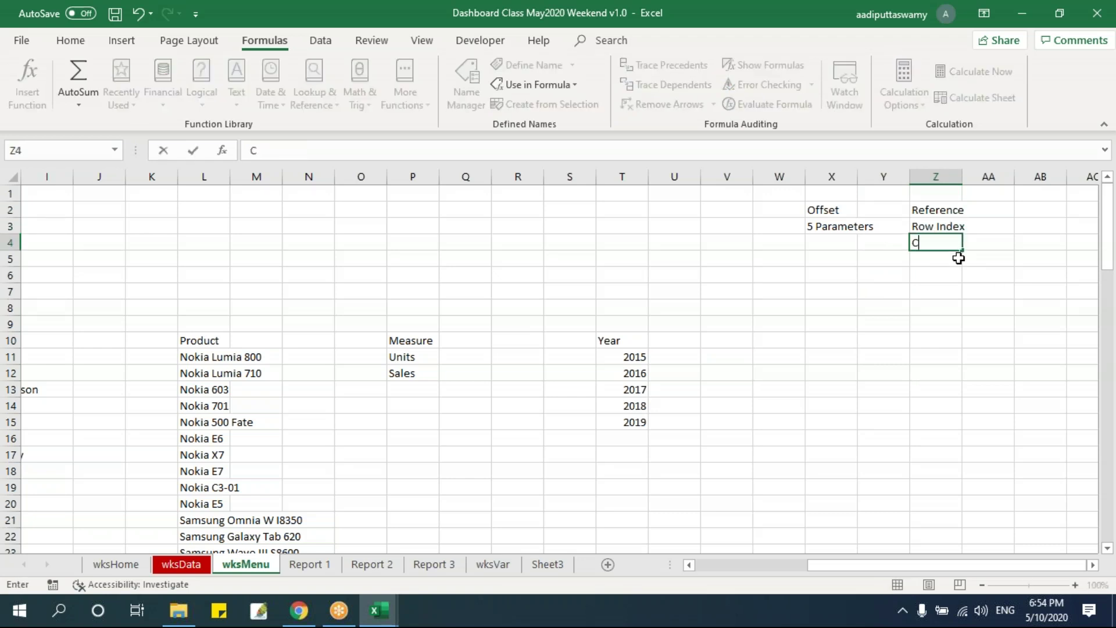
{"action": "type", "text": "olumn Indedx"}
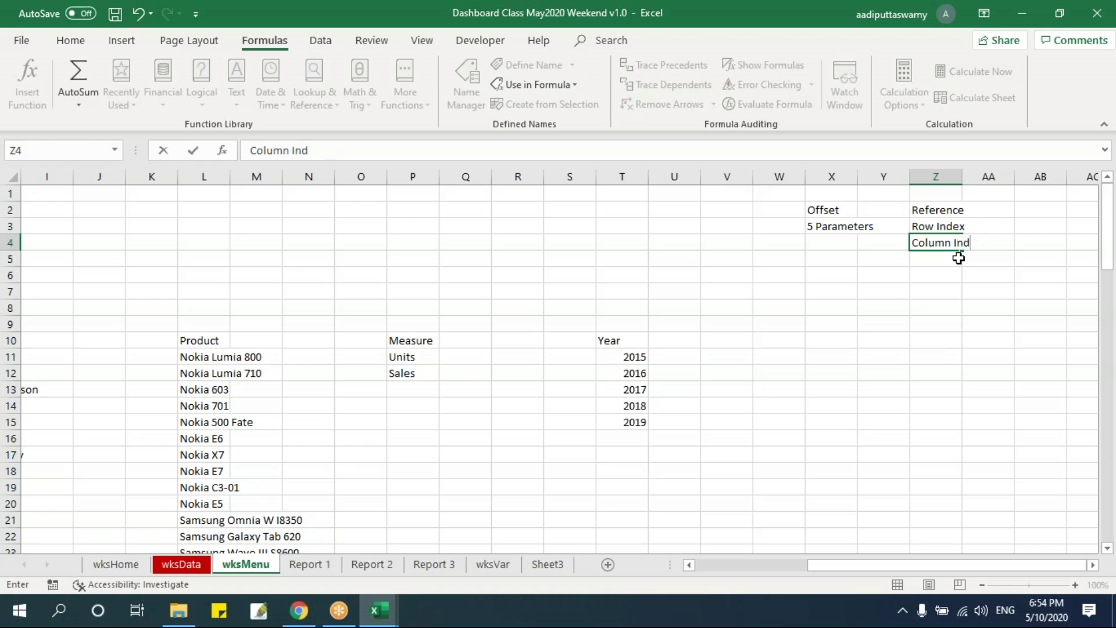
{"action": "key", "text": "Return"}
Complete the parameter list with Row Height in Z5 and Column Width in Z6.
{"action": "type", "text": "Row "}
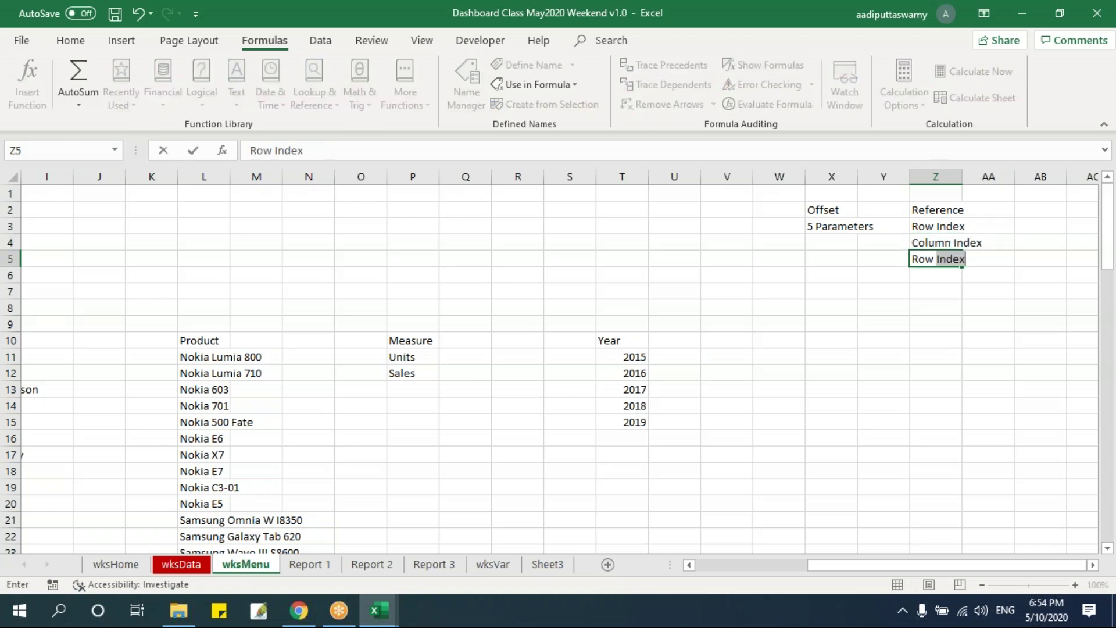
{"action": "type", "text": "Height"}
{"action": "key", "text": "Return"}
{"action": "type", "text": "Cou"}
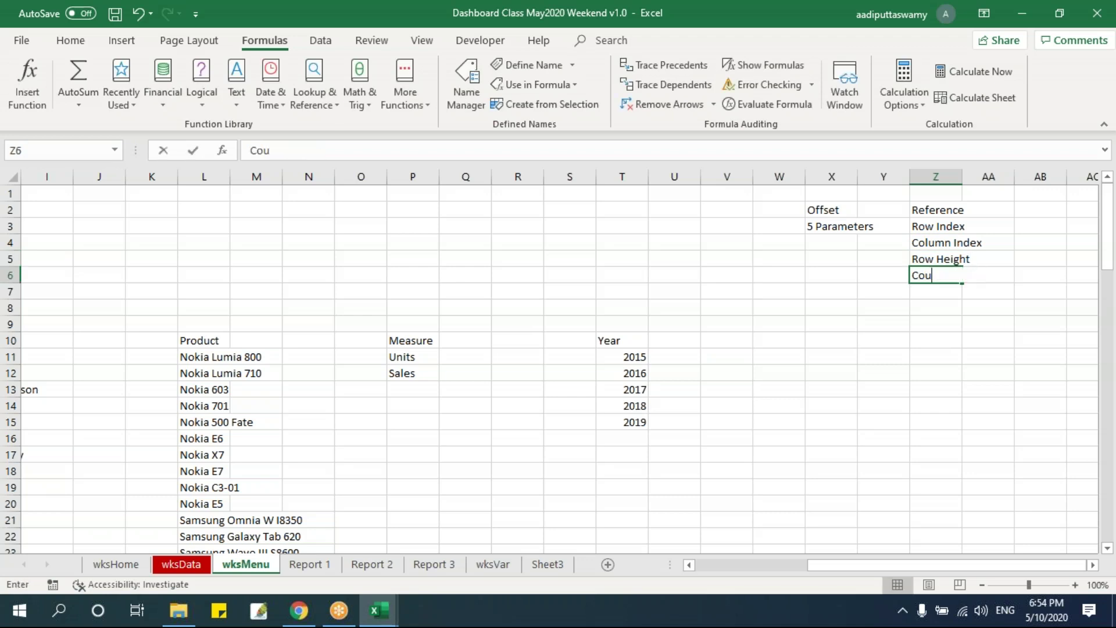
{"action": "type", "text": "umn Width"}
{"action": "key", "text": "Return"}
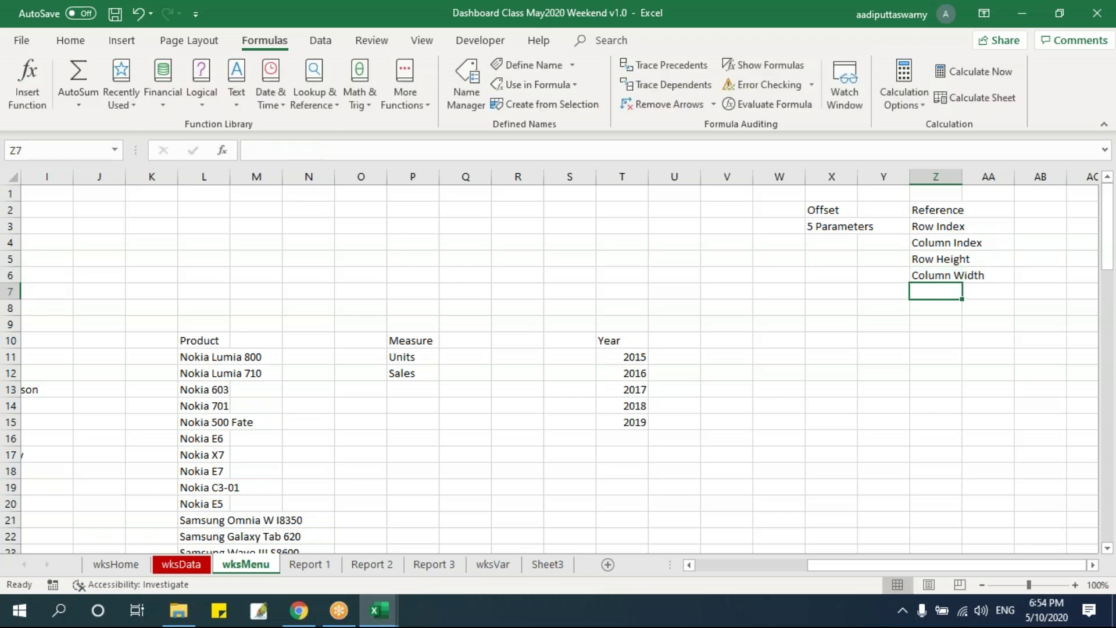
Format the note X2:Z6 with a yellow fill and bold text, and widen column Z to fit the parameter names.
{"action": "left_click_drag", "start_coordinate": [841, 214], "coordinate": [959, 274]}
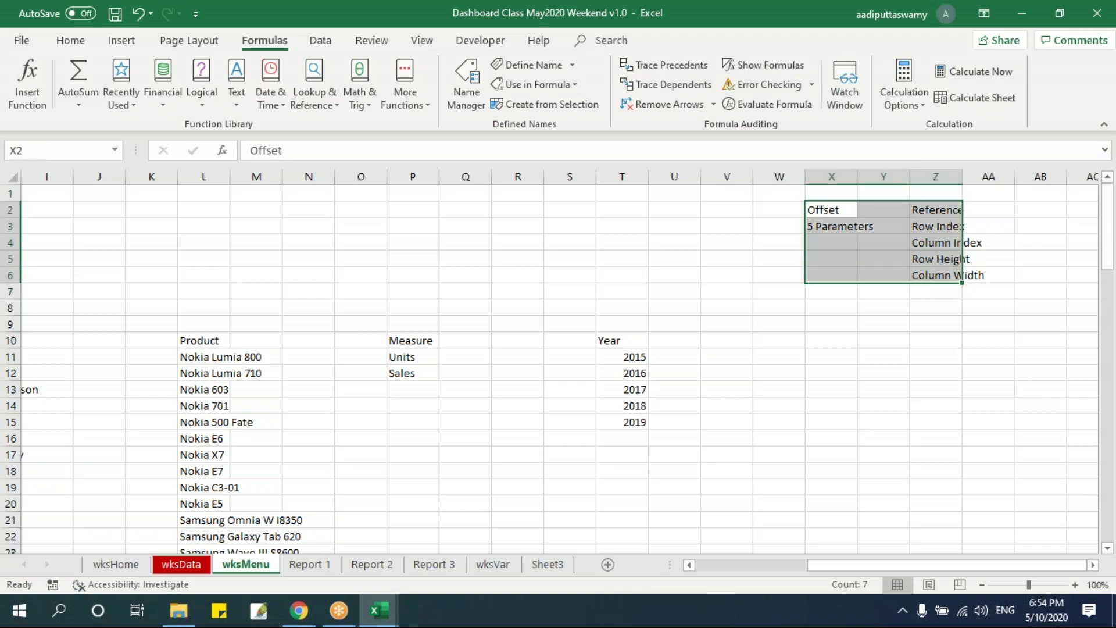
{"action": "left_click", "coordinate": [70, 40]}
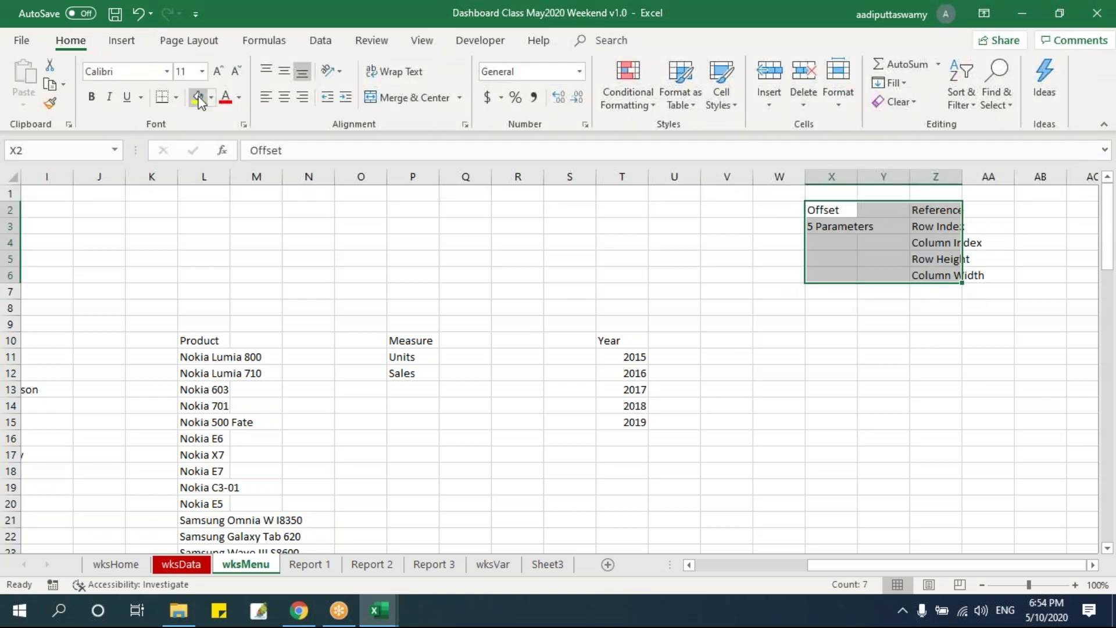
{"action": "left_click", "coordinate": [883, 340]}
{"action": "left_click_drag", "start_coordinate": [962, 176], "coordinate": [988, 185]}
{"action": "left_click_drag", "start_coordinate": [839, 210], "coordinate": [969, 272]}
{"action": "key", "text": "ctrl+b"}
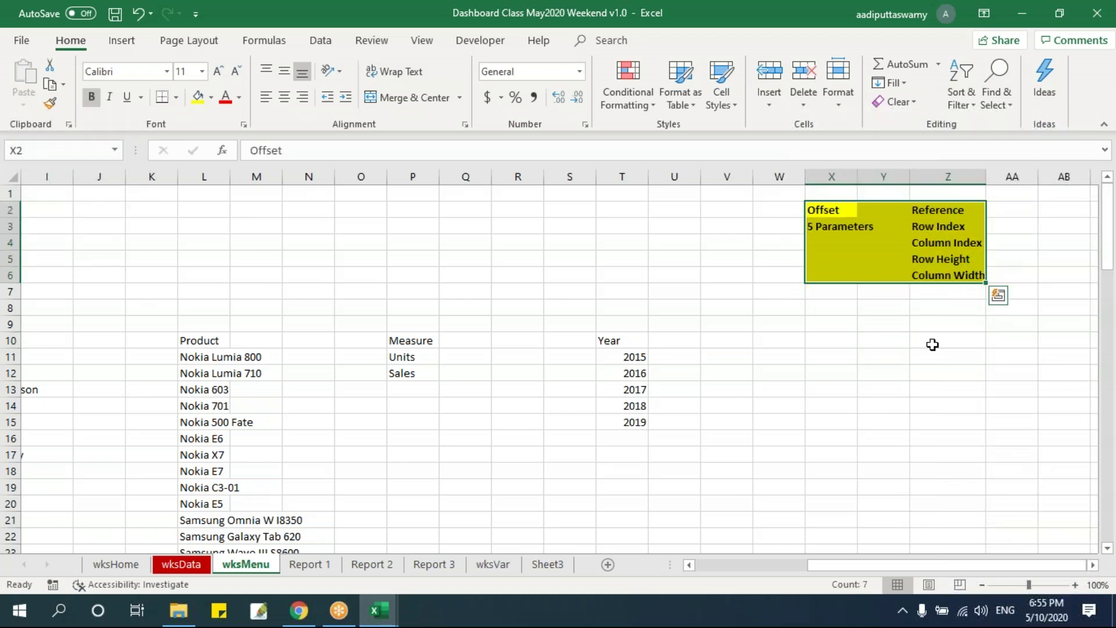
{"action": "left_click", "coordinate": [924, 370]}
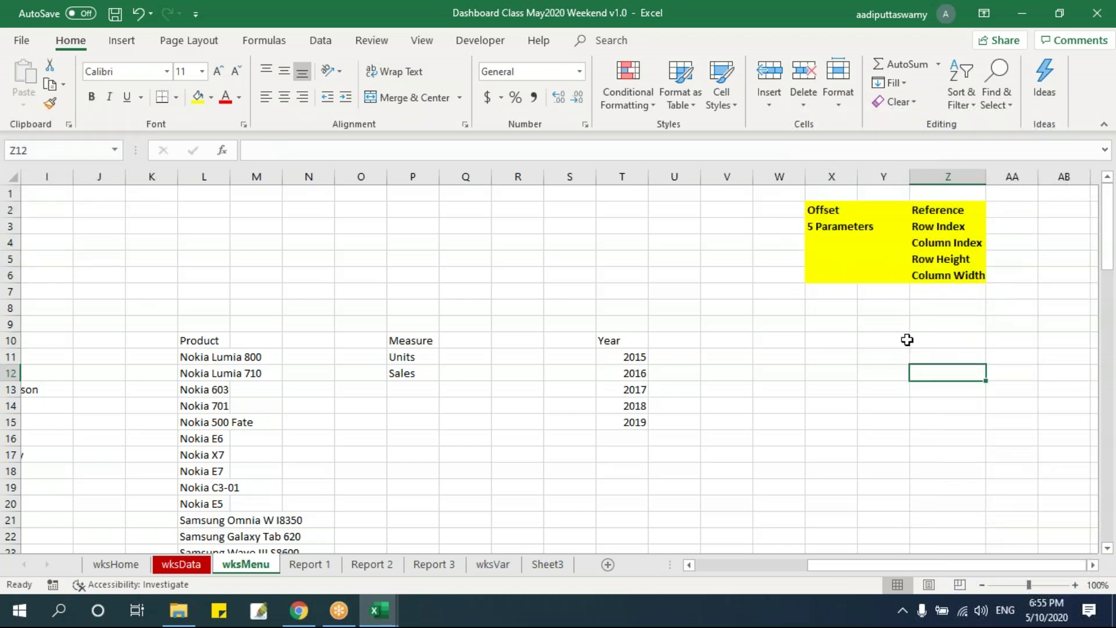
Go through the five OFFSET parameters in Z2:Z6 one by one.
{"action": "left_click", "coordinate": [942, 212]}
{"action": "left_click", "coordinate": [947, 227]}
{"action": "left_click", "coordinate": [944, 243]}
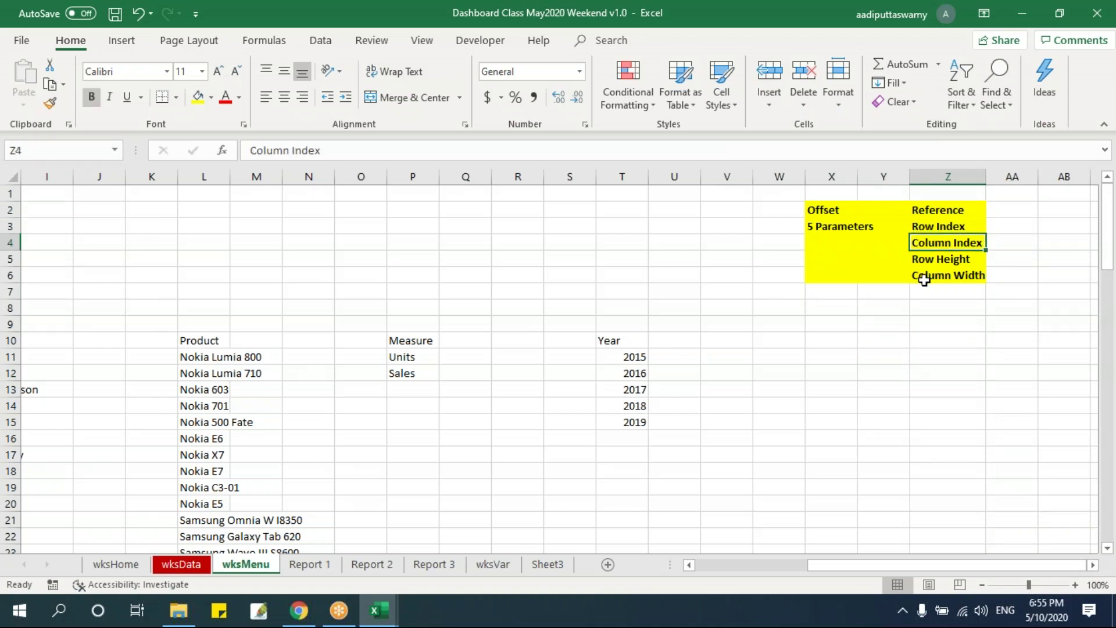
{"action": "left_click", "coordinate": [936, 261]}
{"action": "left_click", "coordinate": [940, 275]}
Review the OFFSET formula behind rngState in the Name Manager, and close it without changes.
{"action": "left_click_drag", "start_coordinate": [954, 565], "coordinate": [841, 565]}
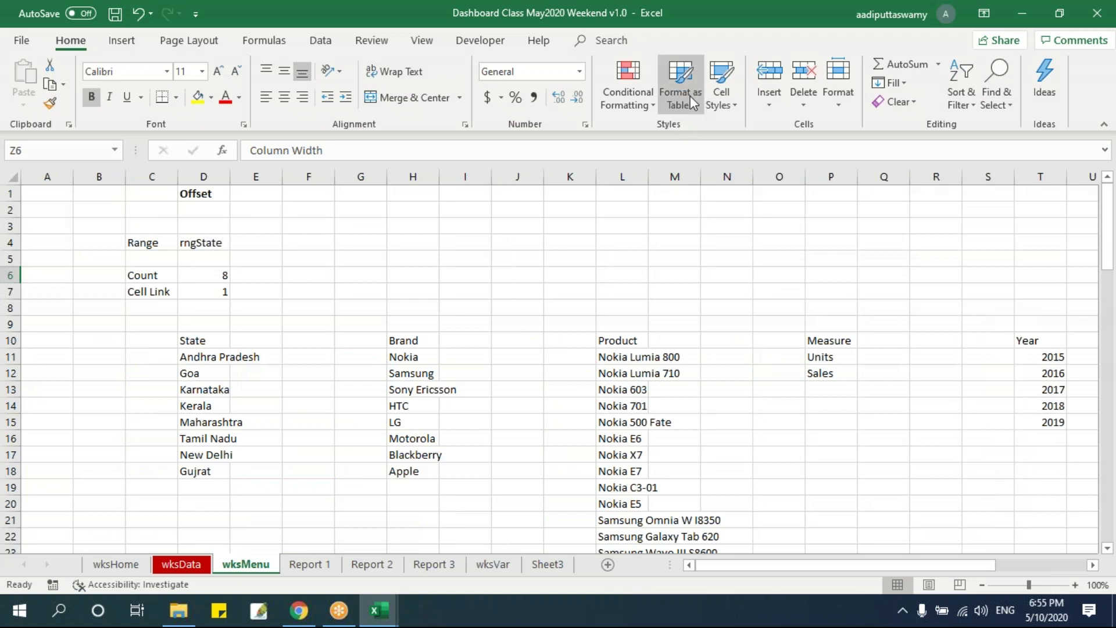
{"action": "left_click", "coordinate": [320, 41]}
{"action": "left_click", "coordinate": [266, 40]}
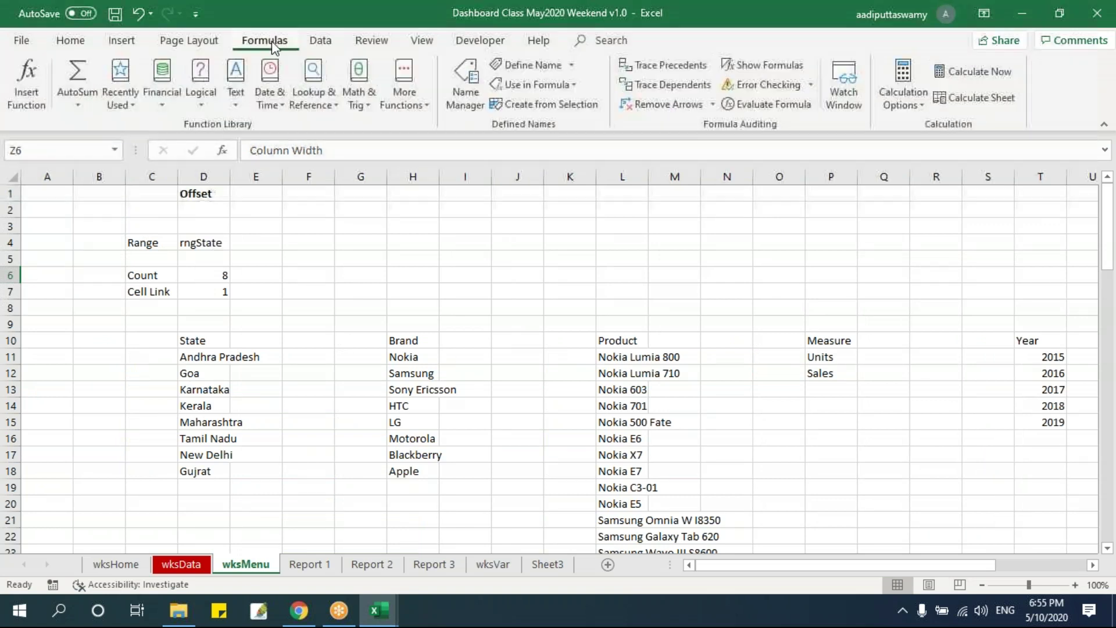
{"action": "left_click", "coordinate": [466, 80]}
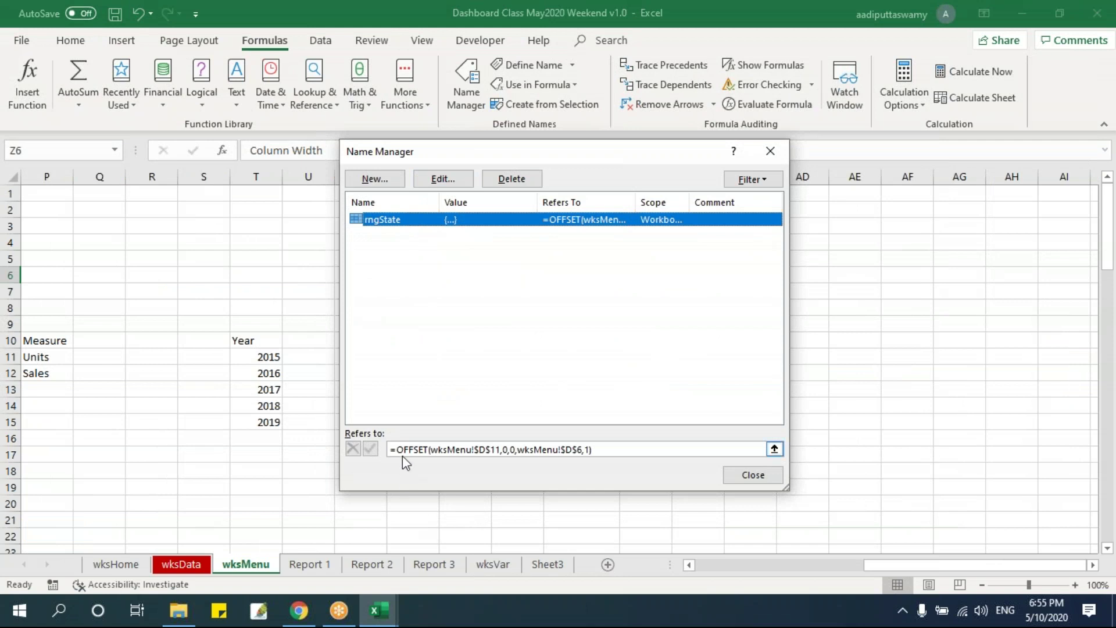
{"action": "left_click", "coordinate": [494, 451]}
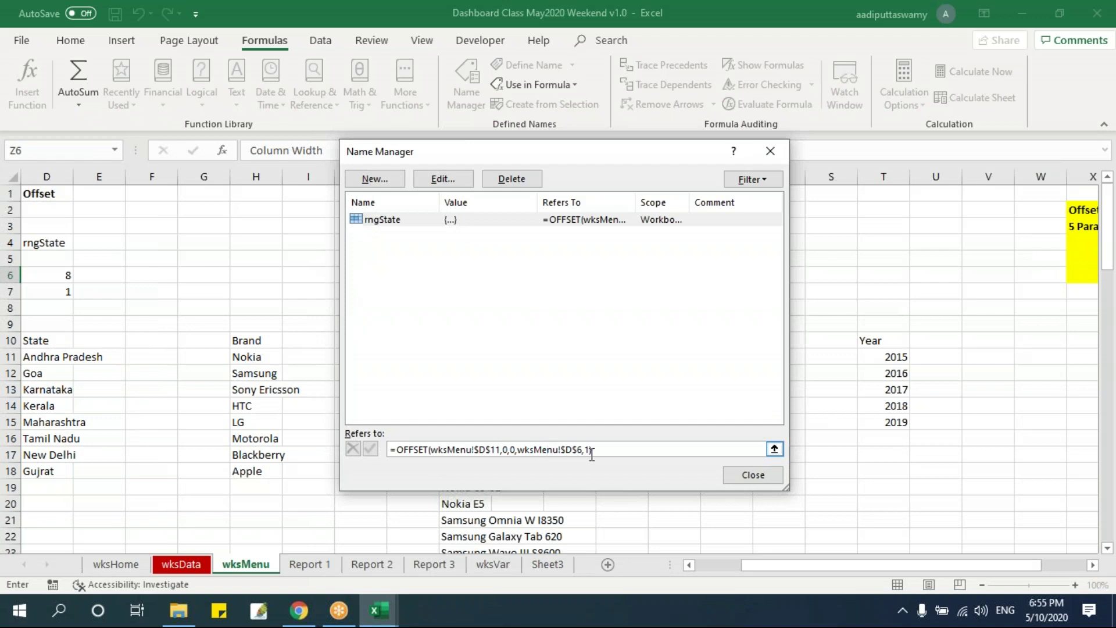
{"action": "left_click", "coordinate": [753, 474]}
Select the state names in D11:D18 to show the range that rngState covers.
{"action": "left_click_drag", "start_coordinate": [755, 566], "coordinate": [746, 572]}
{"action": "left_click_drag", "start_coordinate": [216, 358], "coordinate": [220, 472]}
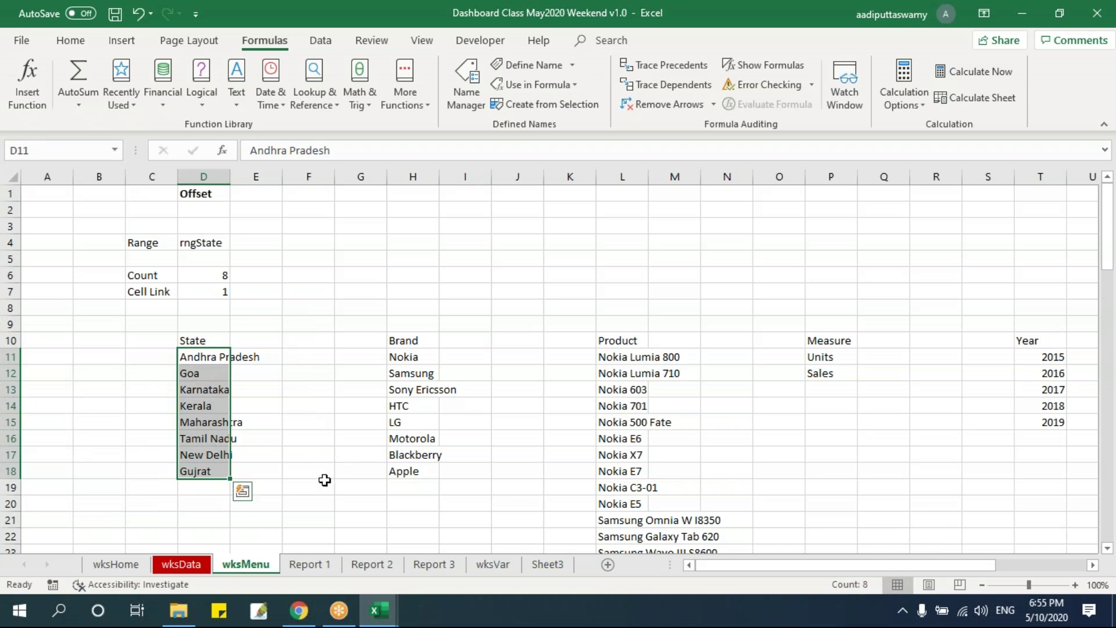
Compare the source rows on wksData with the state list in D11:D18 on wksMenu.
{"action": "left_click", "coordinate": [185, 567]}
{"action": "left_click_drag", "start_coordinate": [268, 357], "coordinate": [680, 361]}
{"action": "left_click", "coordinate": [605, 404]}
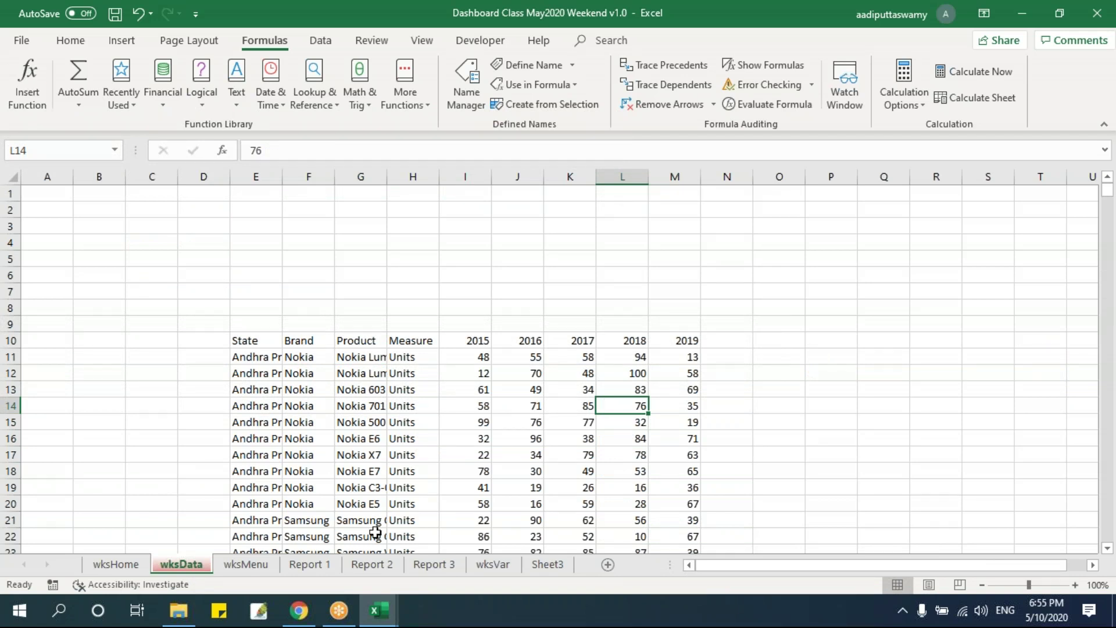
{"action": "left_click", "coordinate": [245, 564]}
{"action": "left_click_drag", "start_coordinate": [206, 357], "coordinate": [206, 471]}
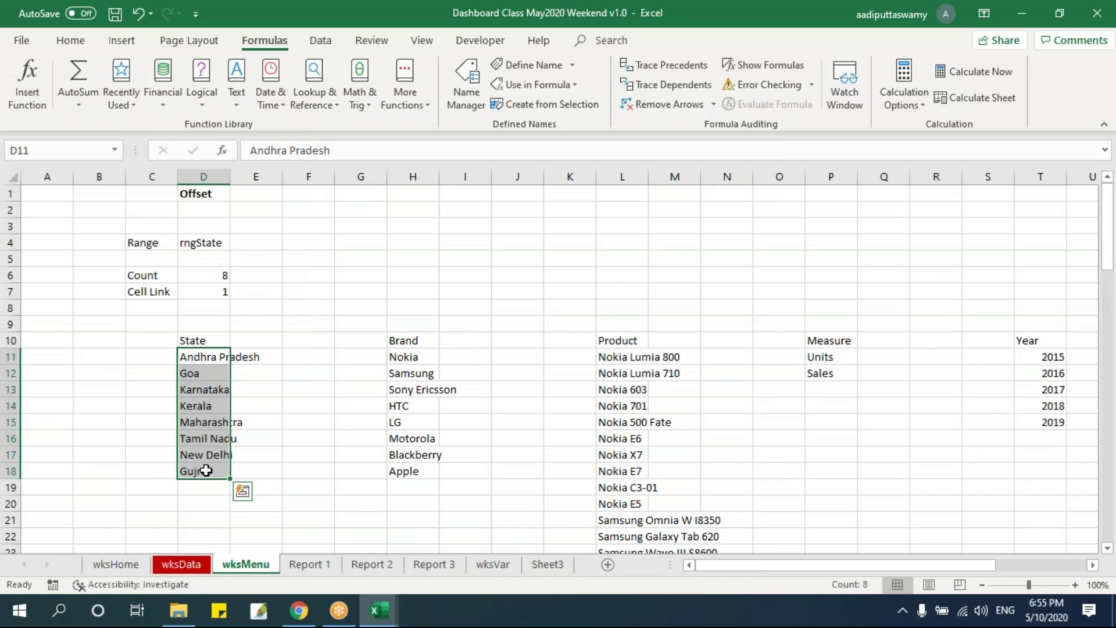
{"action": "left_click", "coordinate": [181, 564]}
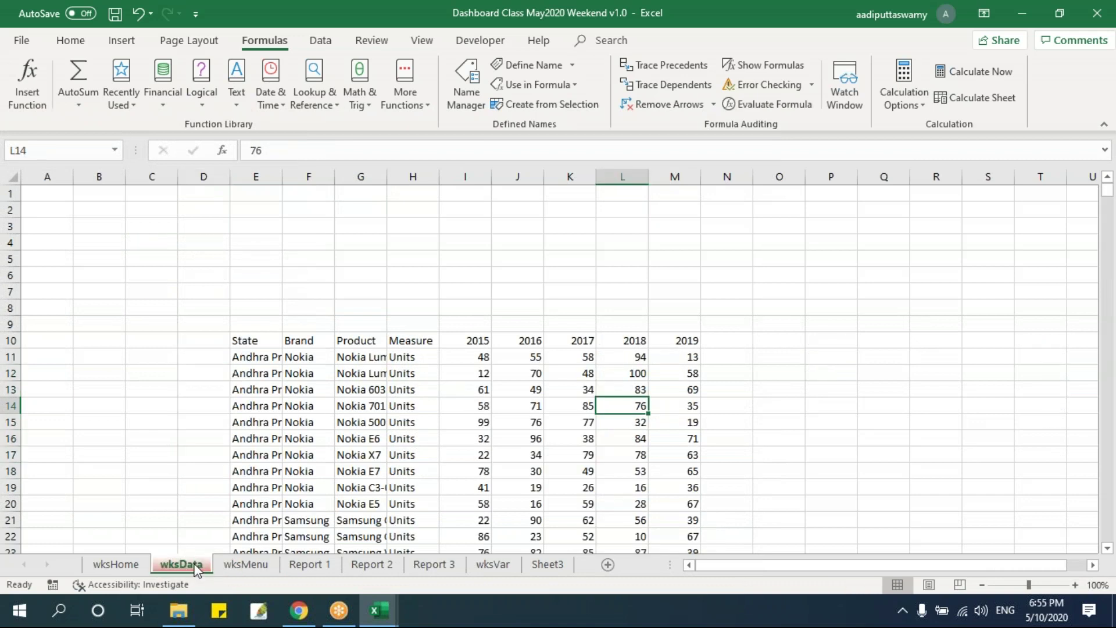
Go through the State drop-down list on Report 1 and choose New Delhi.
{"action": "left_click", "coordinate": [314, 565]}
{"action": "left_click", "coordinate": [186, 261]}
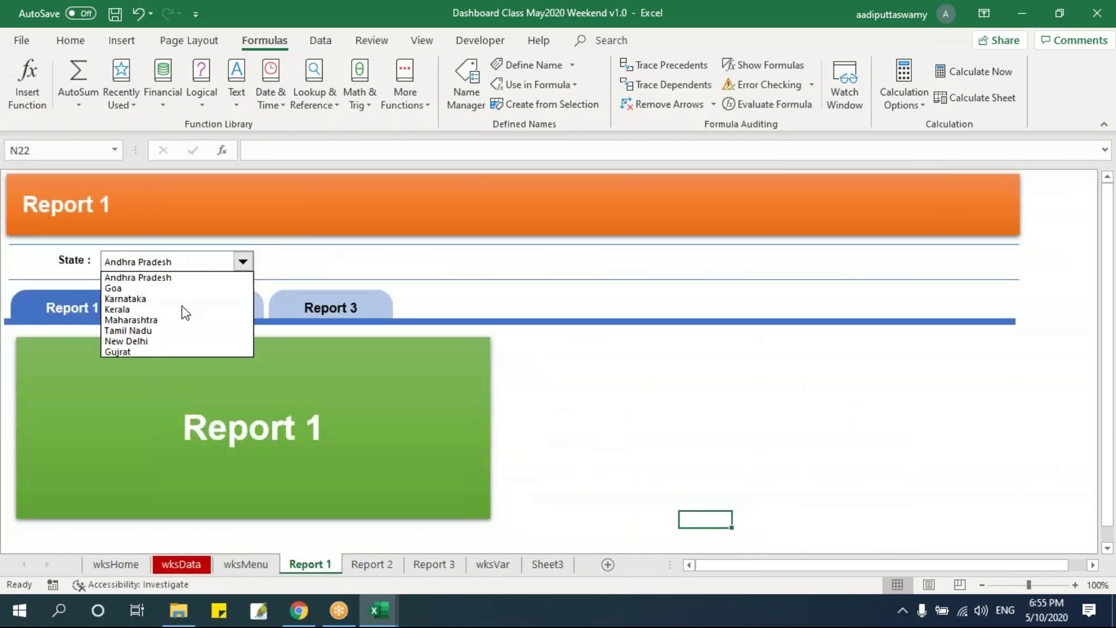
{"action": "left_click", "coordinate": [177, 278]}
{"action": "left_click", "coordinate": [177, 264]}
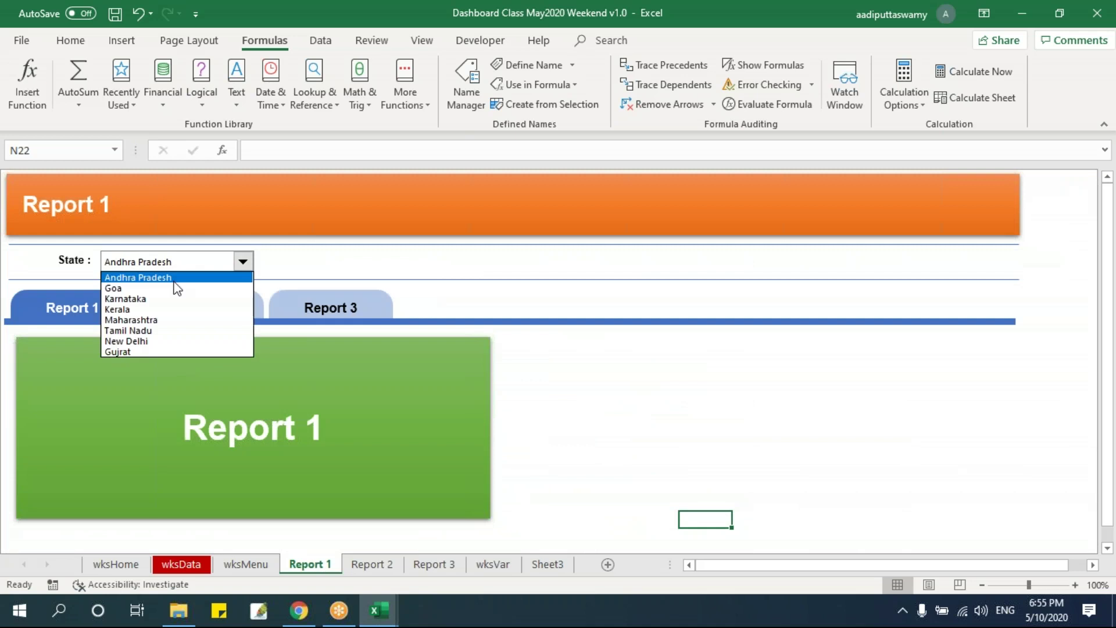
{"action": "left_click", "coordinate": [173, 343]}
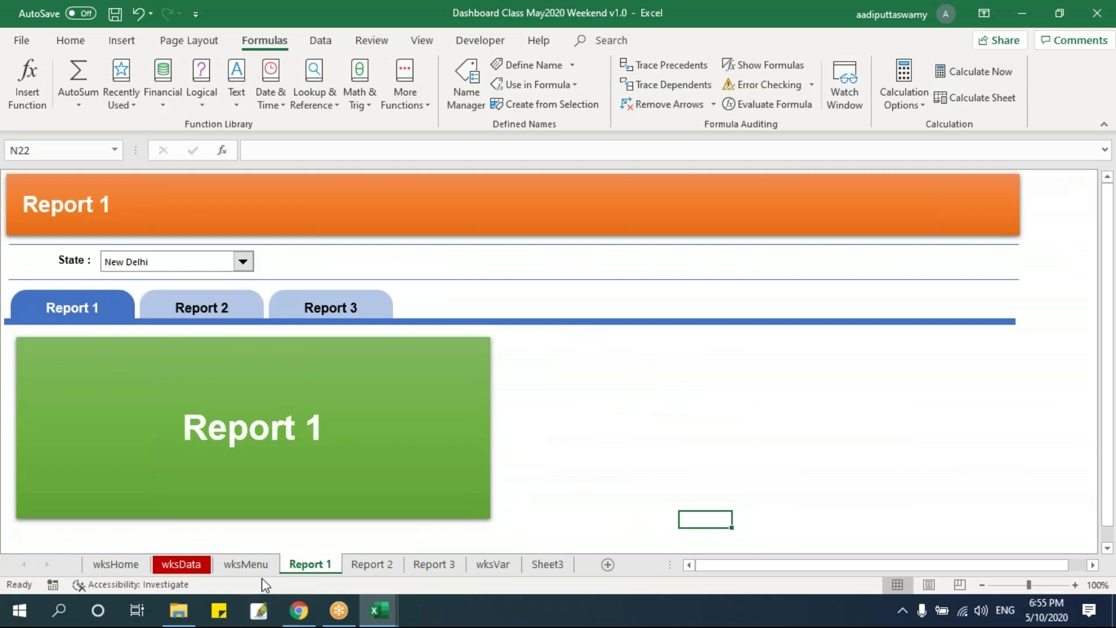
Delete Gujrat from D18 in the wksMenu state list and save the workbook.
{"action": "left_click", "coordinate": [245, 564]}
{"action": "left_click", "coordinate": [221, 475]}
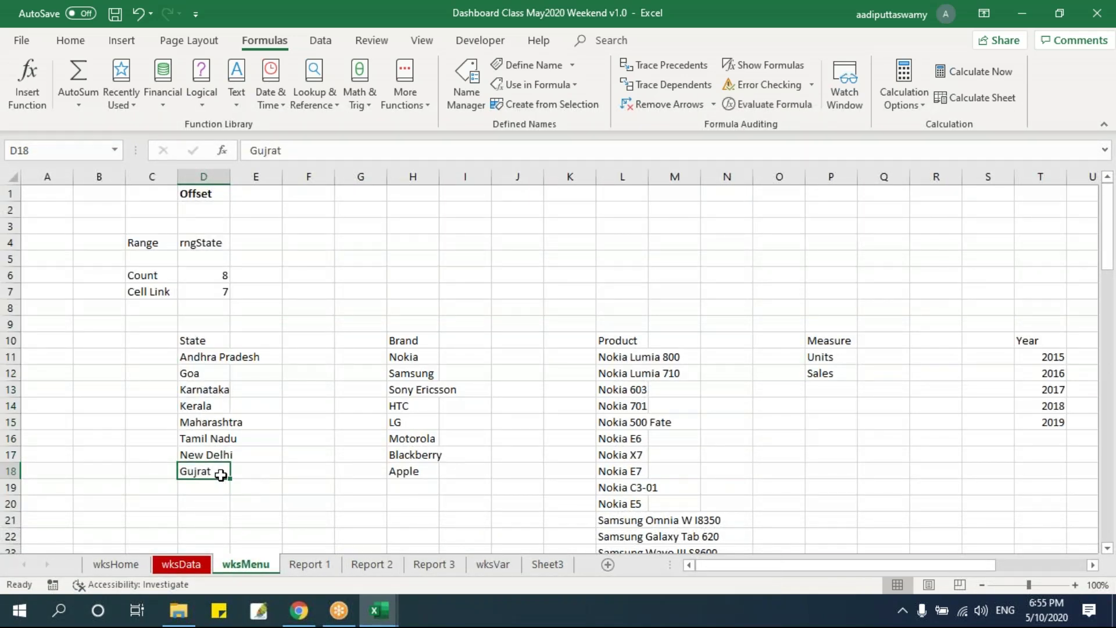
{"action": "key", "text": "Delete"}
{"action": "key", "text": "ctrl+s"}
{"action": "left_click", "coordinate": [304, 438]}
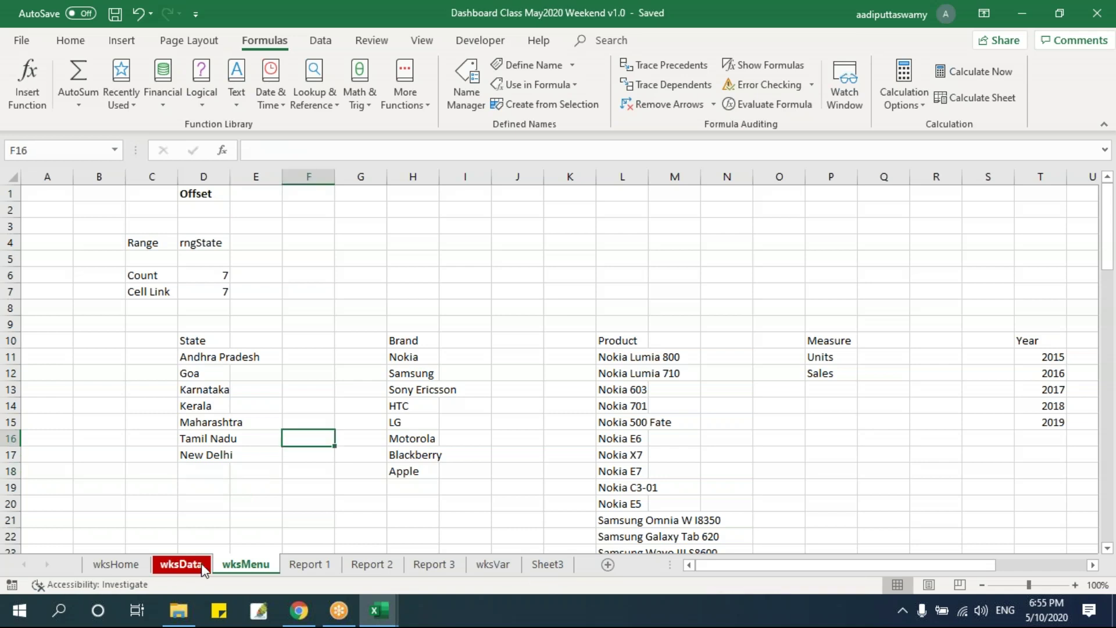
Check the entries of the State drop-down on Report 1, keeping New Delhi selected.
{"action": "left_click", "coordinate": [197, 565]}
{"action": "left_click", "coordinate": [306, 567]}
{"action": "left_click", "coordinate": [201, 264]}
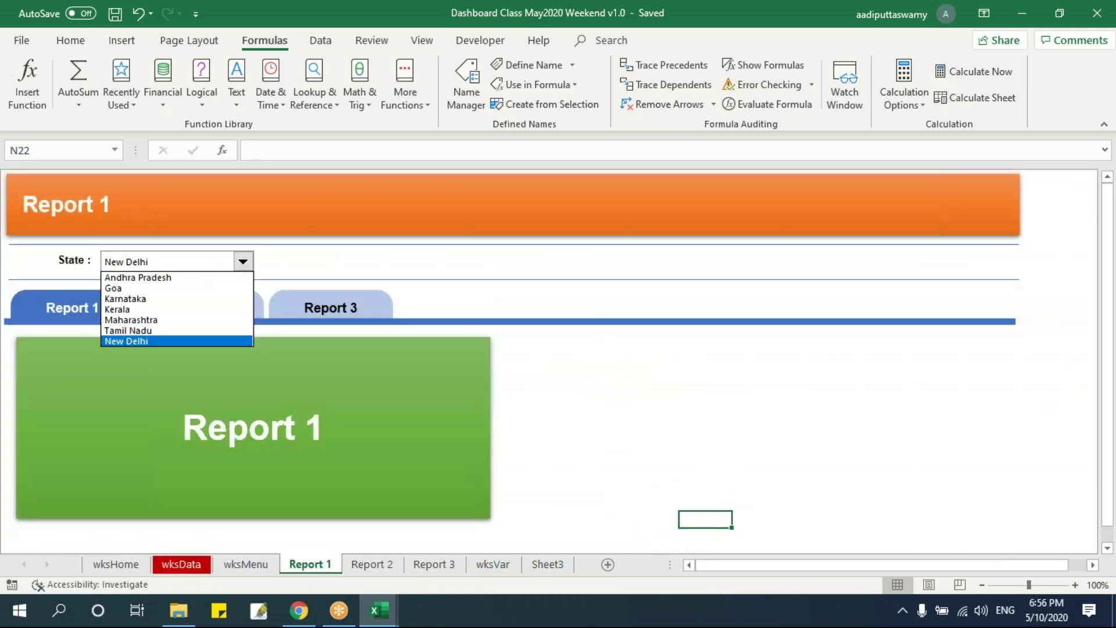
{"action": "left_click", "coordinate": [695, 448]}
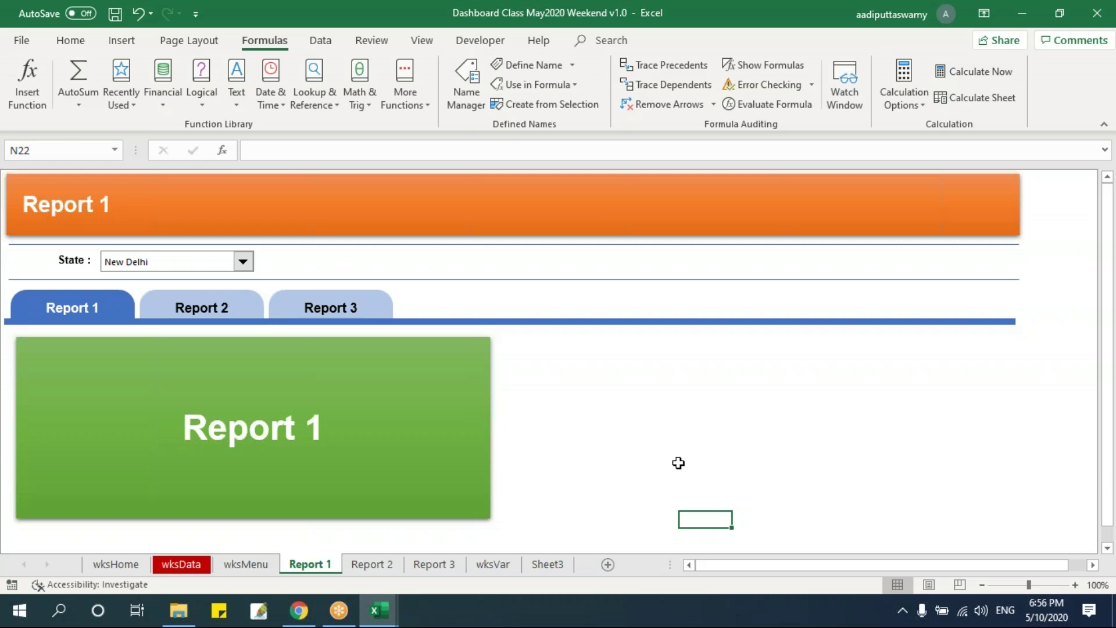
{"action": "left_click", "coordinate": [243, 261]}
{"action": "left_click", "coordinate": [136, 339]}
Review the State drop-down's input range and cell link in its control settings, and close them without changes.
{"action": "right_click", "coordinate": [249, 268]}
{"action": "left_click", "coordinate": [308, 395]}
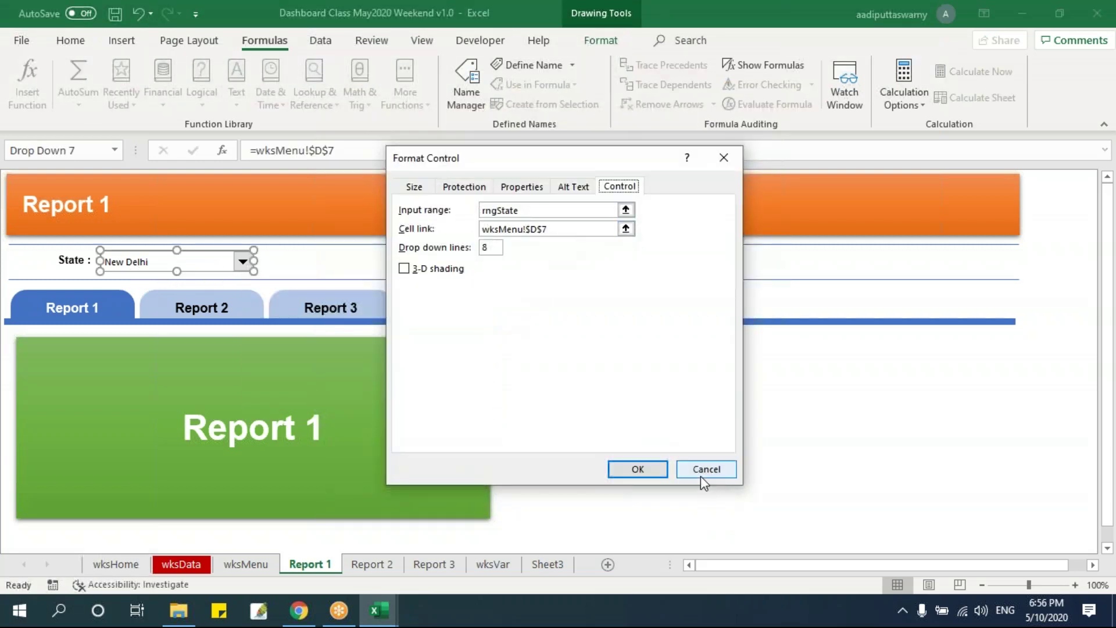
{"action": "left_click", "coordinate": [703, 470]}
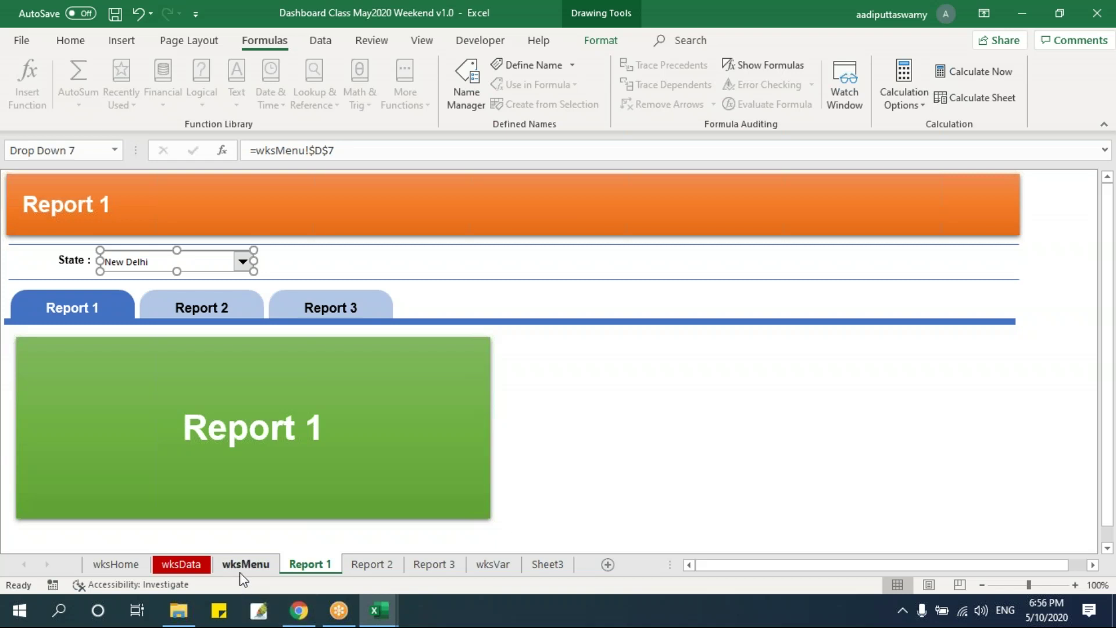
Copy the last New Delhi rows E1101:M1130 on wksData and paste them directly below the data at E1131.
{"action": "left_click", "coordinate": [198, 564]}
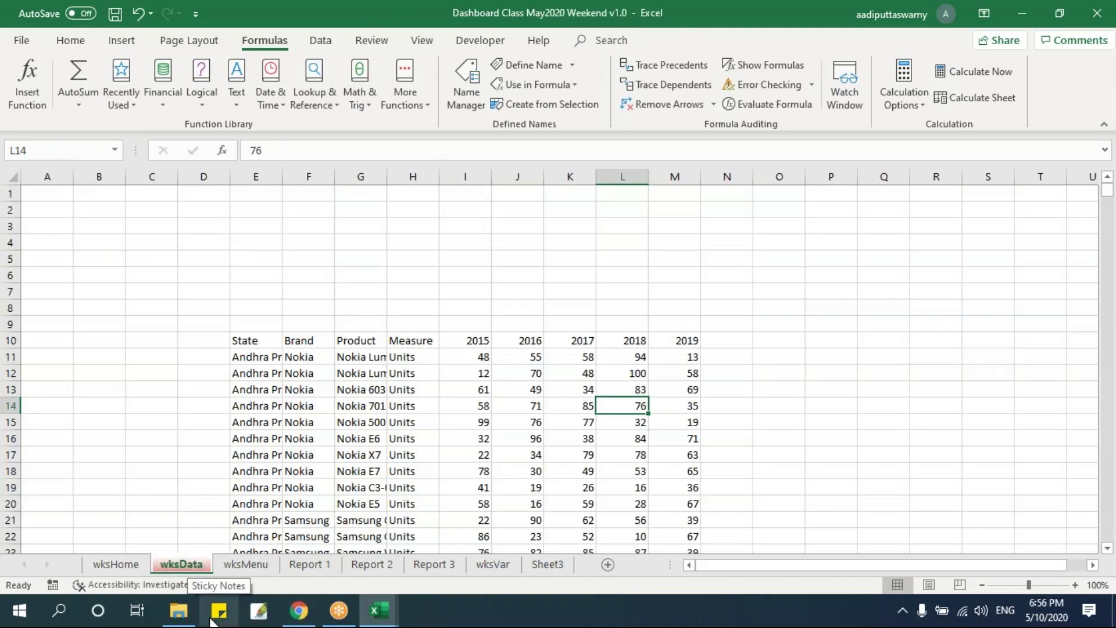
{"action": "left_click", "coordinate": [258, 405]}
{"action": "left_click", "coordinate": [263, 476]}
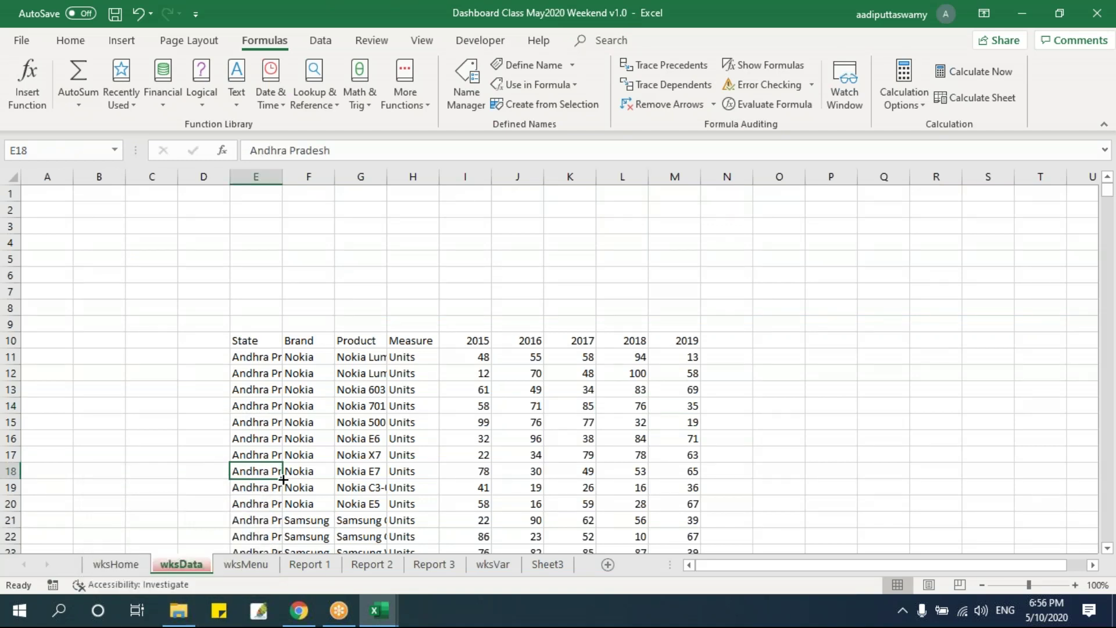
{"action": "key", "text": "ctrl+Down"}
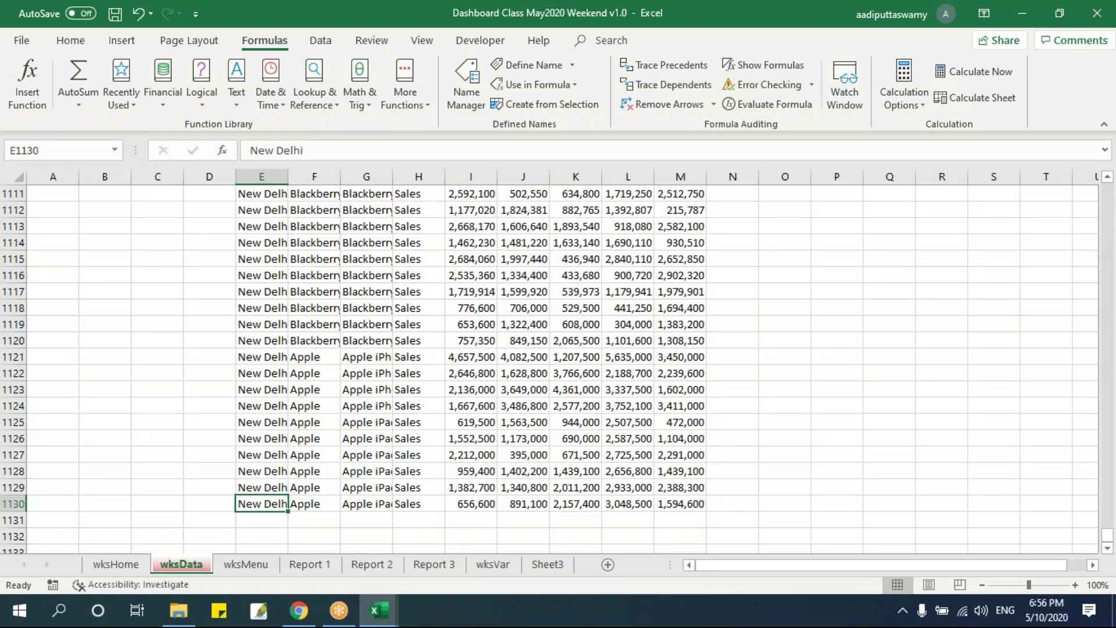
{"action": "scroll", "coordinate": [357, 441], "scroll_direction": "up", "scroll_amount": 5}
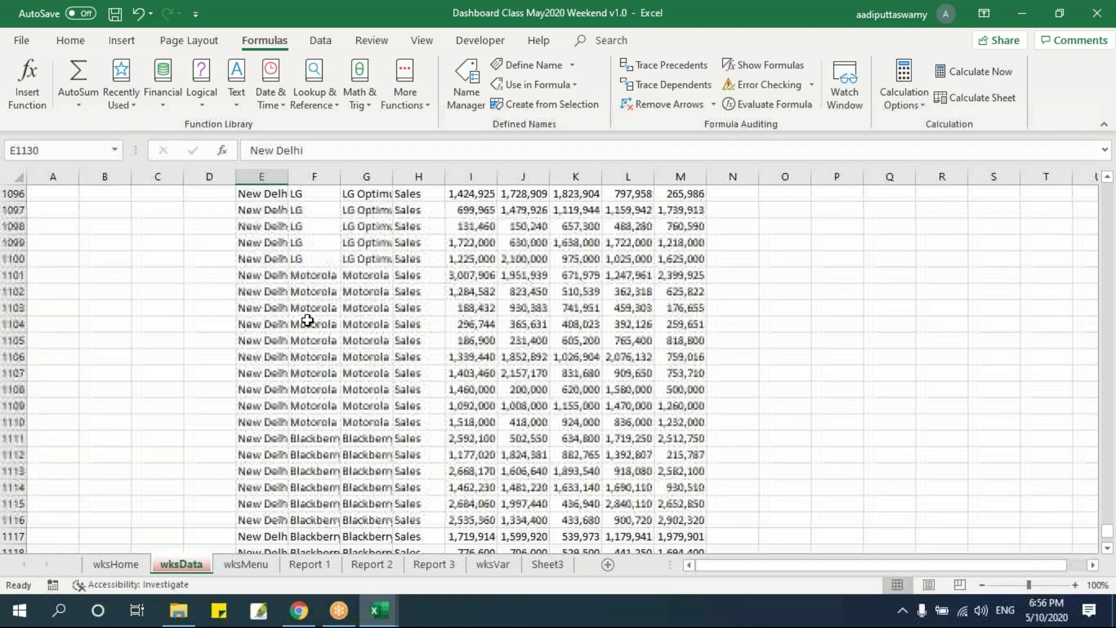
{"action": "left_click", "coordinate": [279, 274], "text": "shift"}
{"action": "key", "text": "ctrl+shift+Right"}
{"action": "key", "text": "ctrl+c"}
{"action": "scroll", "coordinate": [349, 349], "scroll_direction": "down", "scroll_amount": 9}
{"action": "key", "text": "Down"}
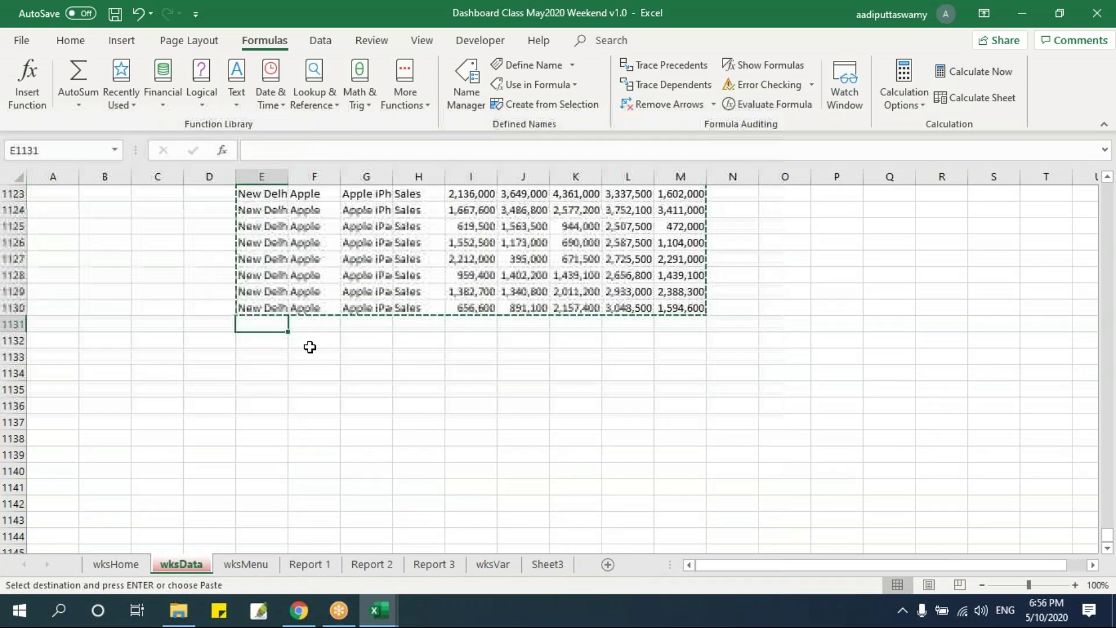
{"action": "key", "text": "ctrl+v"}
Change the state of the pasted rows to Gujrat by entering it in E1131 and filling it down to E1160.
{"action": "left_click", "coordinate": [266, 327]}
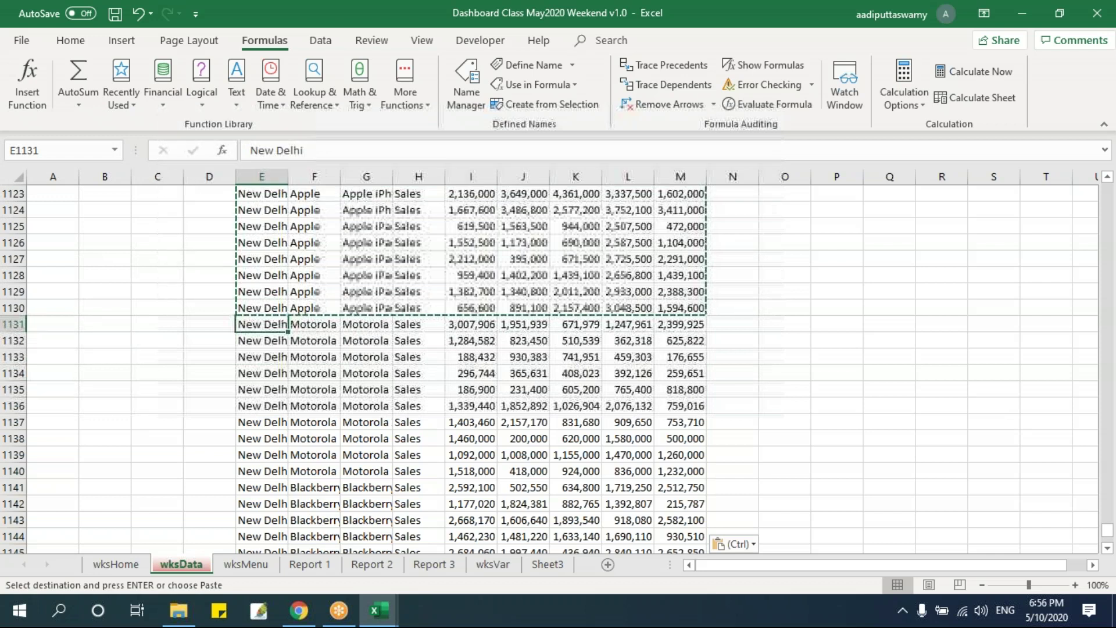
{"action": "type", "text": "Gujrat"}
{"action": "key", "text": "Return"}
{"action": "key", "text": "Up"}
{"action": "key", "text": "ctrl+shift+Down"}
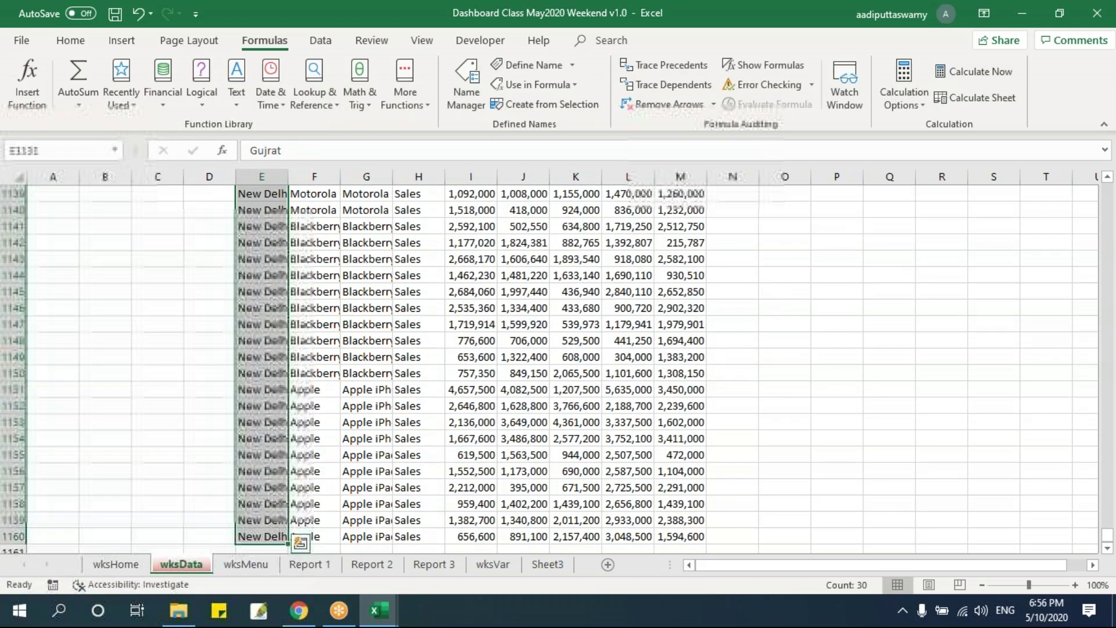
{"action": "key", "text": "ctrl+d"}
Copy the Gujrat block E1131:M1160 and paste it directly below at E1161.
{"action": "key", "text": "Up"}
{"action": "key", "text": "Up"}
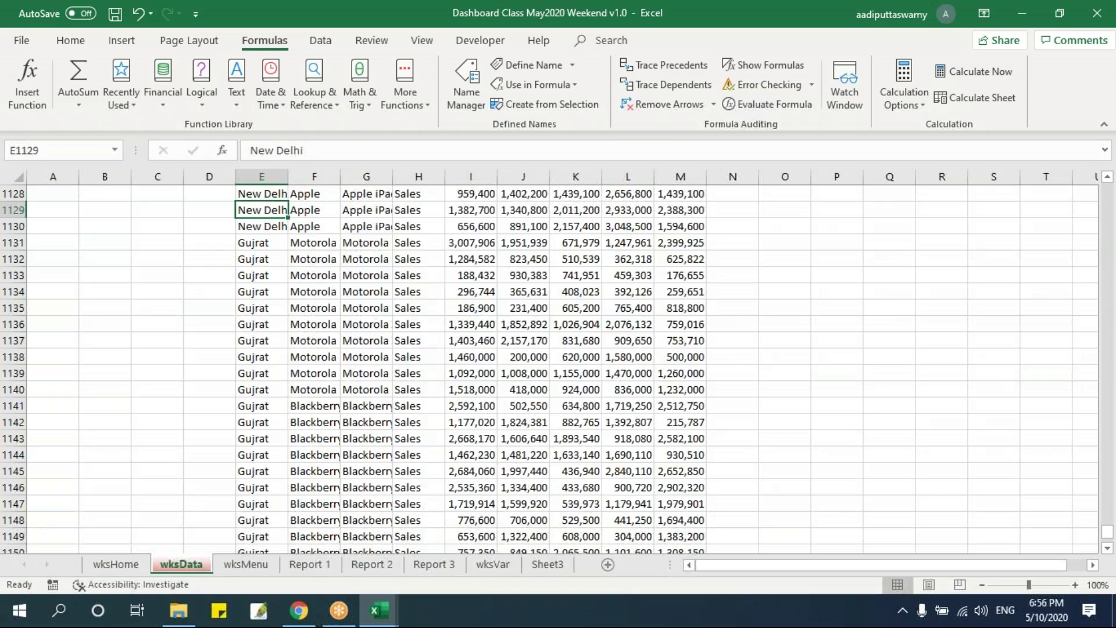
{"action": "key", "text": "Down"}
{"action": "key", "text": "Down"}
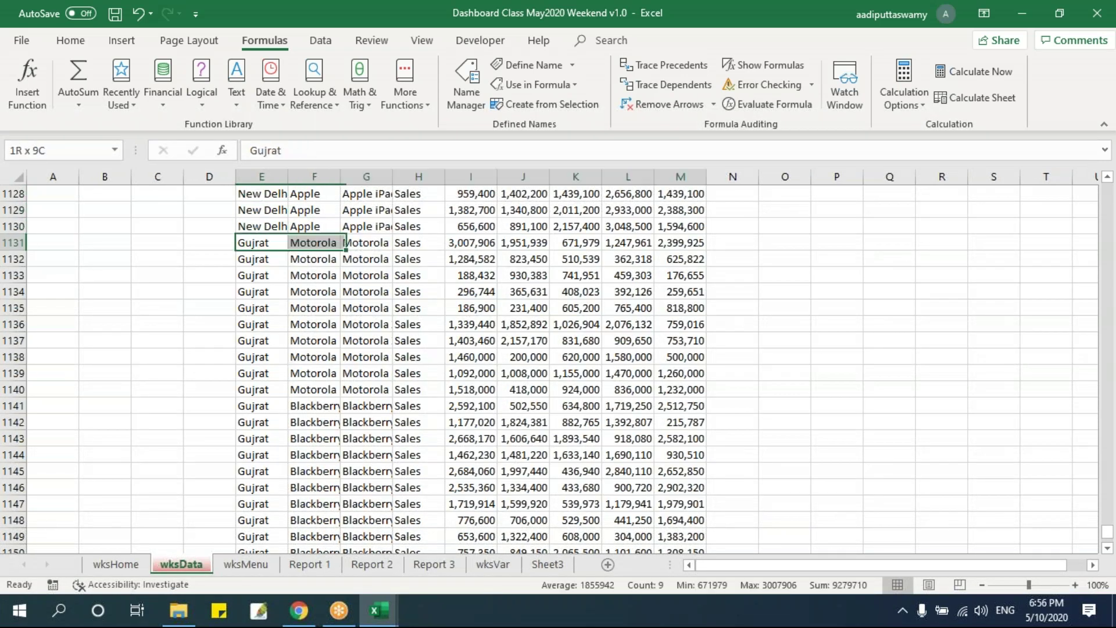
{"action": "key", "text": "ctrl+shift+Right"}
{"action": "key", "text": "ctrl+shift+Down"}
{"action": "key", "text": "ctrl+c"}
{"action": "key", "text": "ctrl+Down"}
{"action": "key", "text": "Down"}
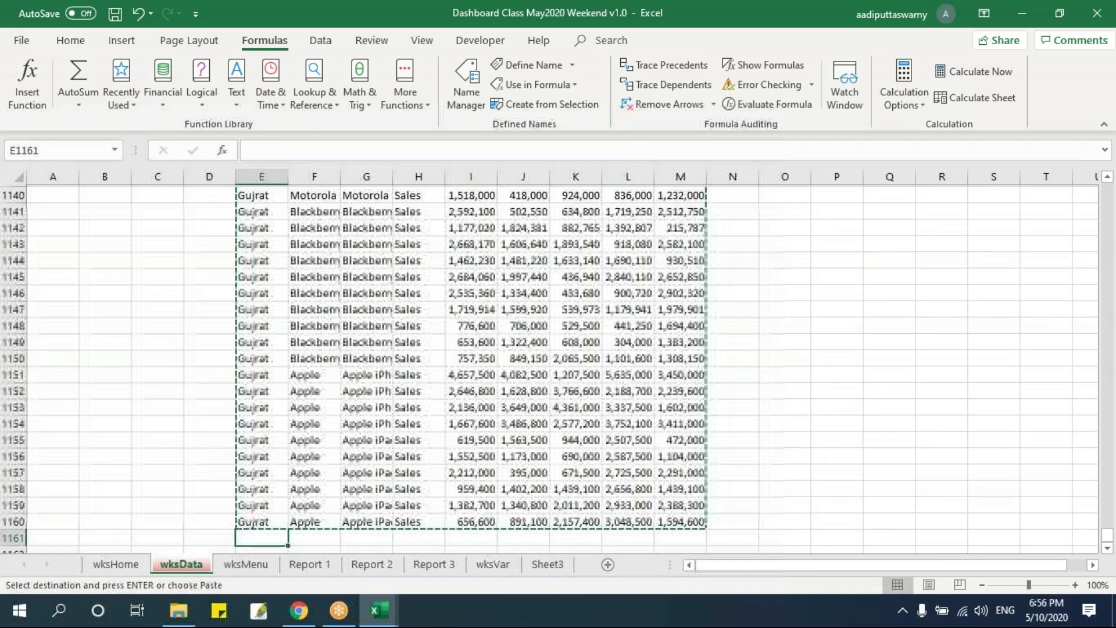
{"action": "key", "text": "ctrl+v"}
{"action": "scroll", "coordinate": [262, 407], "scroll_direction": "down", "scroll_amount": 3}
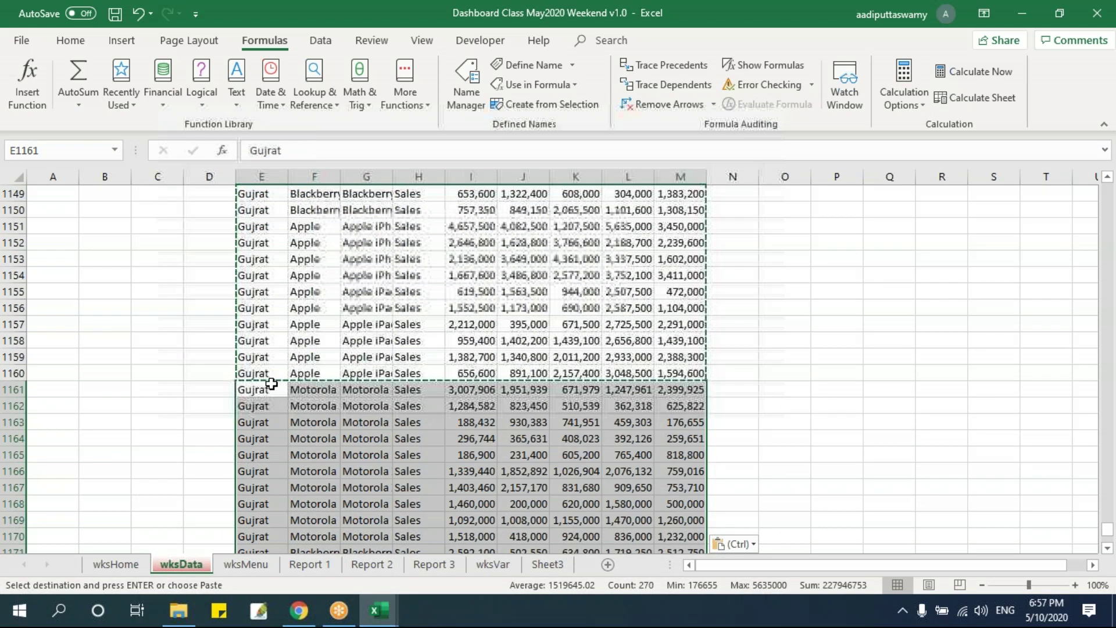
Change the state of the second pasted block to Orissa by entering it in E1161 and filling down to E1190.
{"action": "left_click", "coordinate": [261, 389]}
{"action": "type", "text": "Orissa"}
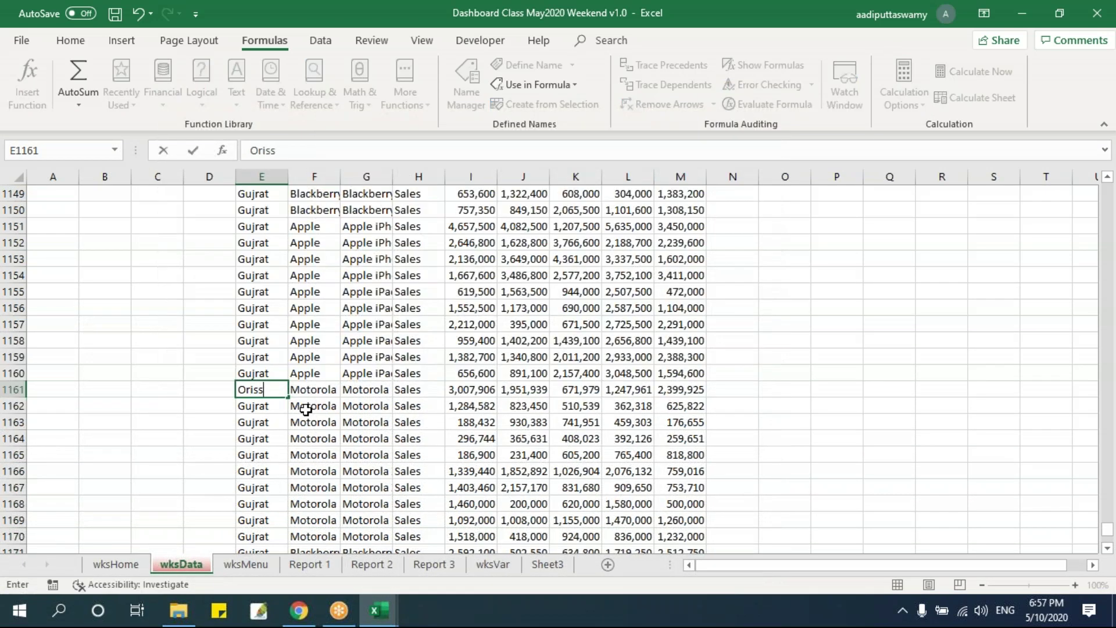
{"action": "key", "text": "Return"}
{"action": "key", "text": "Up"}
{"action": "key", "text": "ctrl+shift+Down"}
{"action": "key", "text": "ctrl+d"}
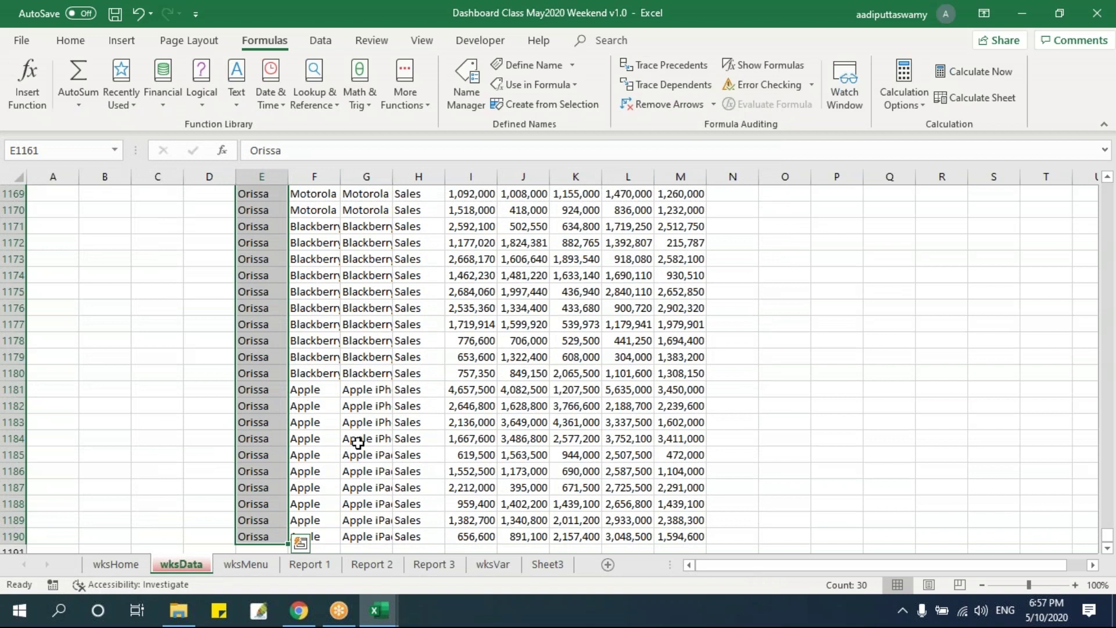
Select the empty cells D18:D19 below the wksMenu state list to show where the new states belong.
{"action": "scroll", "coordinate": [356, 442], "scroll_direction": "up", "scroll_amount": 12}
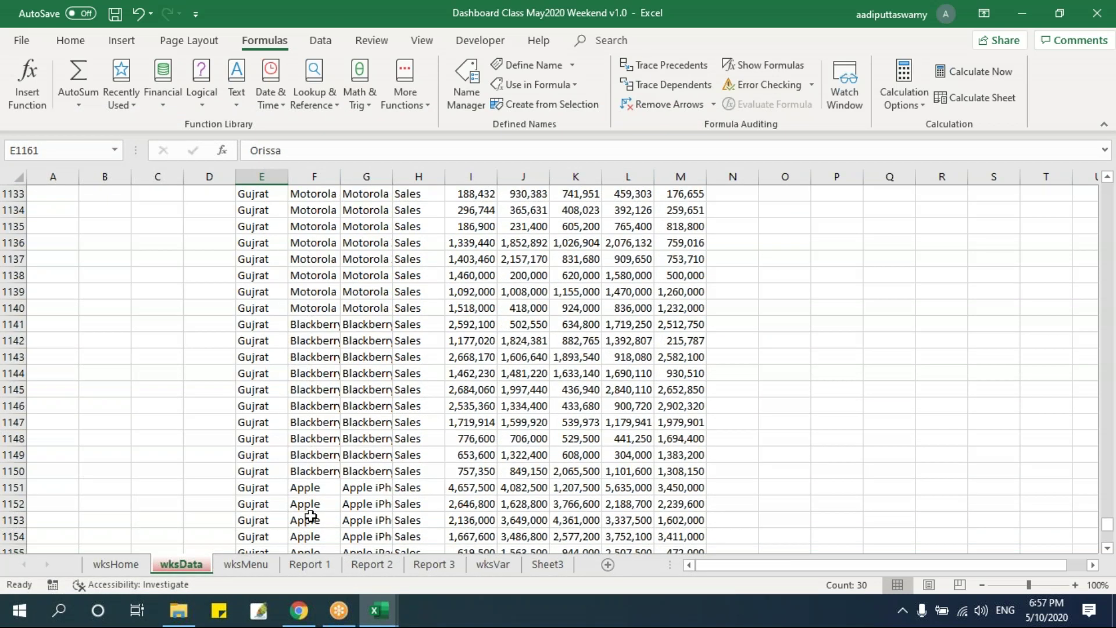
{"action": "left_click", "coordinate": [244, 564]}
{"action": "left_click_drag", "start_coordinate": [201, 468], "coordinate": [202, 485]}
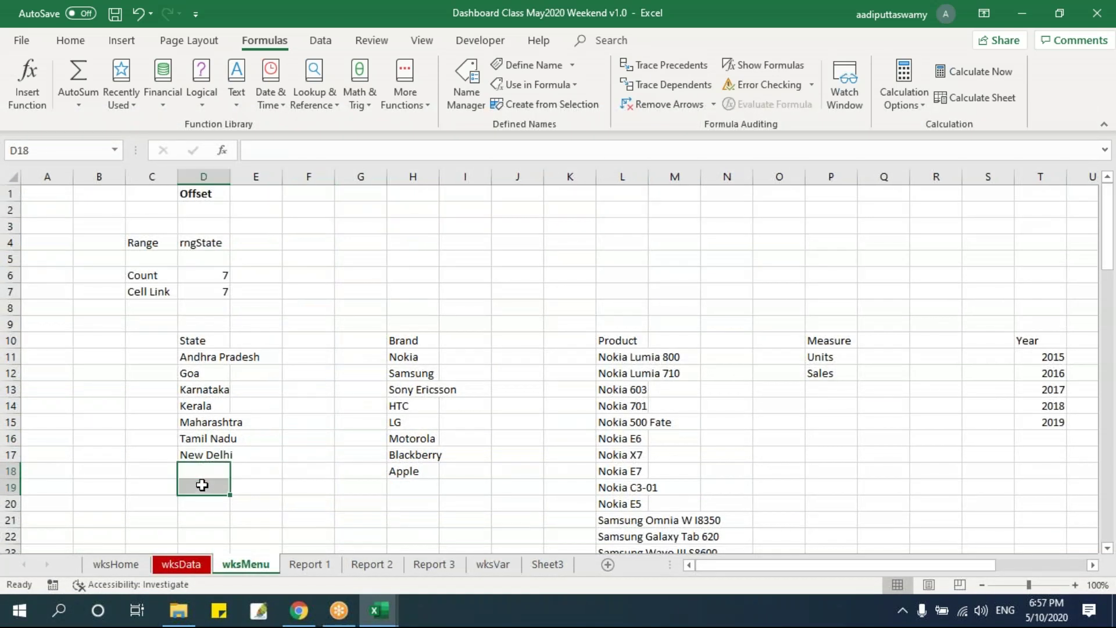
Select the whole State column on wksData from the header E10 to the last row to show the list's source.
{"action": "left_click", "coordinate": [200, 567]}
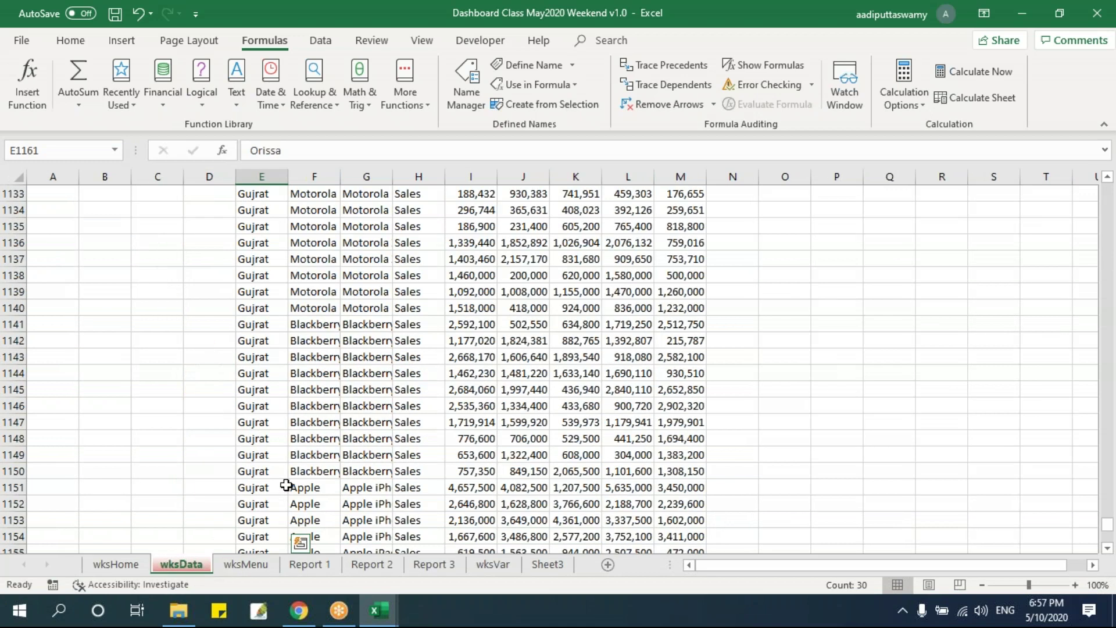
{"action": "left_click", "coordinate": [241, 402]}
{"action": "scroll", "coordinate": [421, 454], "scroll_direction": "up", "scroll_amount": 13}
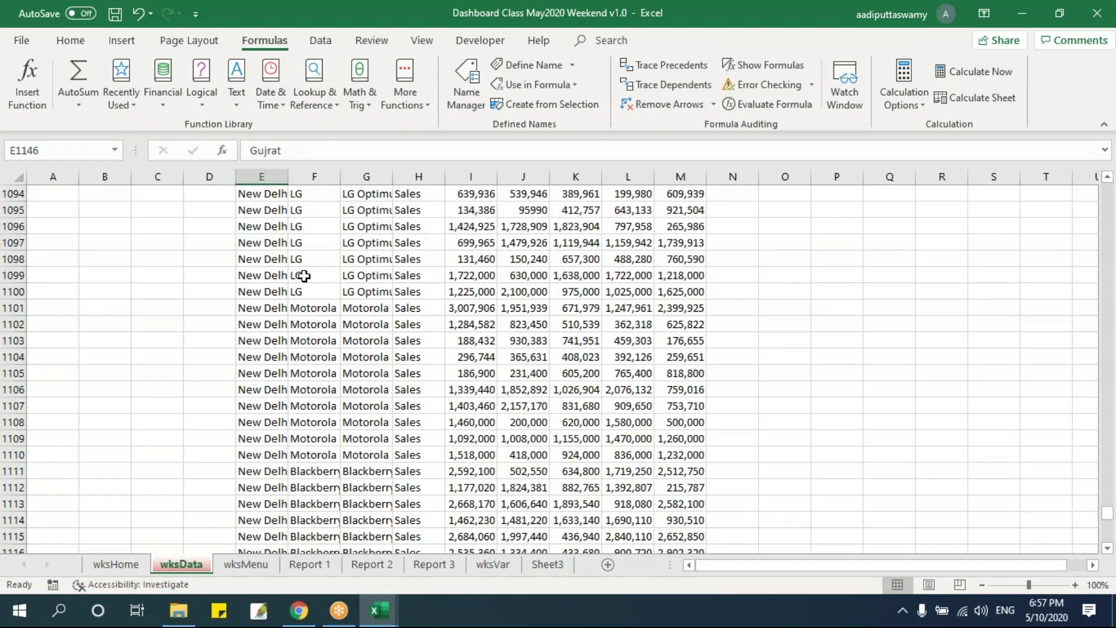
{"action": "left_click", "coordinate": [304, 276]}
{"action": "key", "text": "ctrl+Up"}
{"action": "key", "text": "ctrl+Left"}
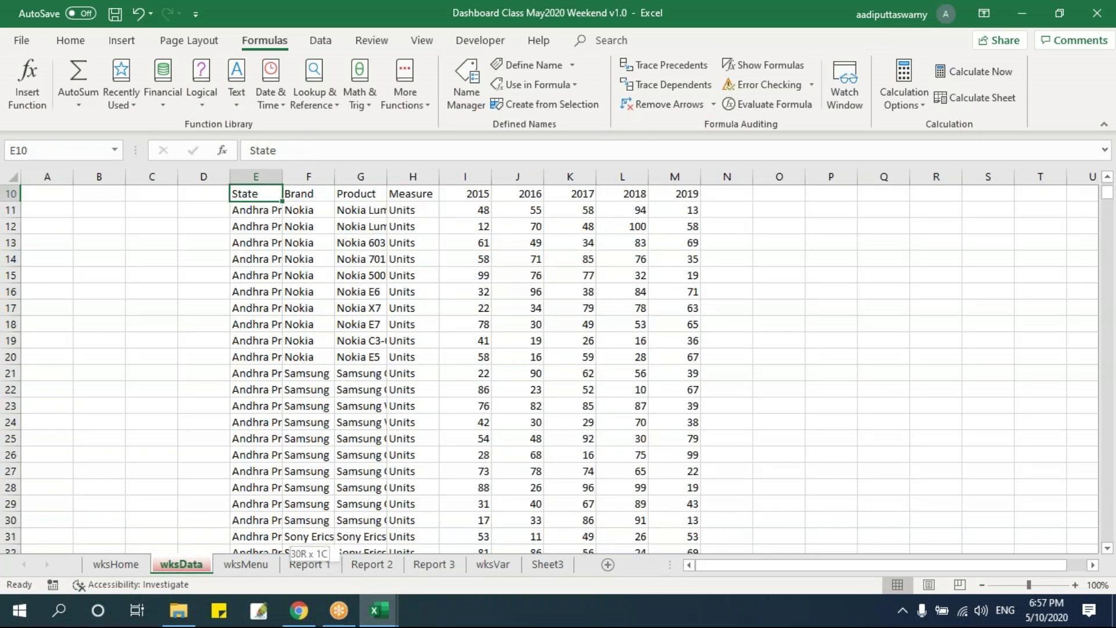
{"action": "key", "text": "ctrl+shift+Down"}
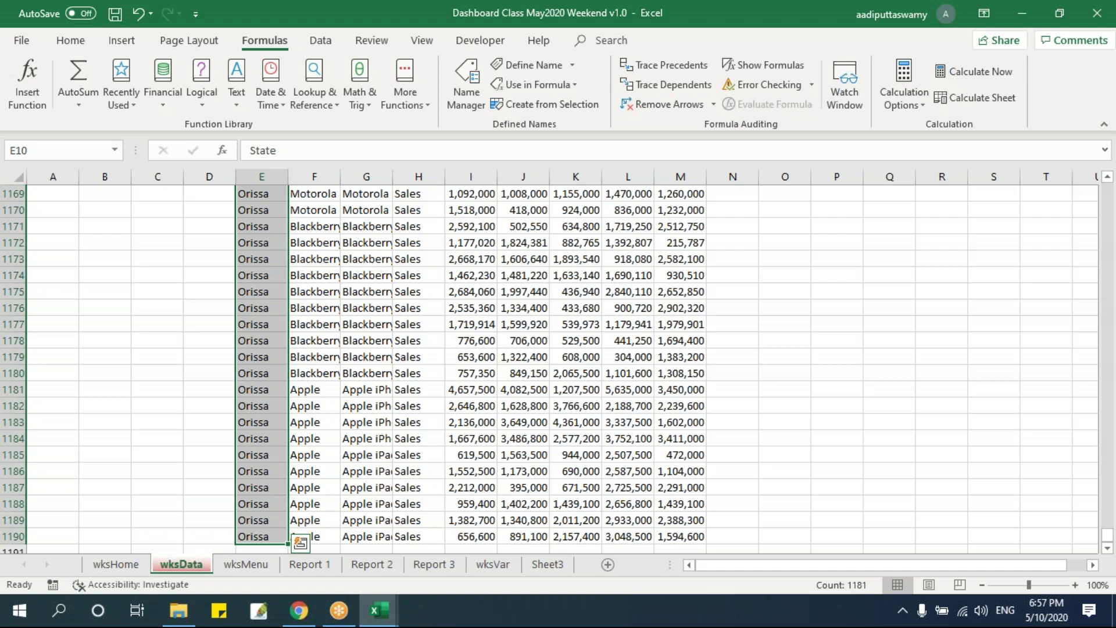
Save the workbook from wksMenu, and point out the state list D11:D17 and its range name in D4.
{"action": "left_click", "coordinate": [245, 564]}
{"action": "left_click", "coordinate": [360, 421]}
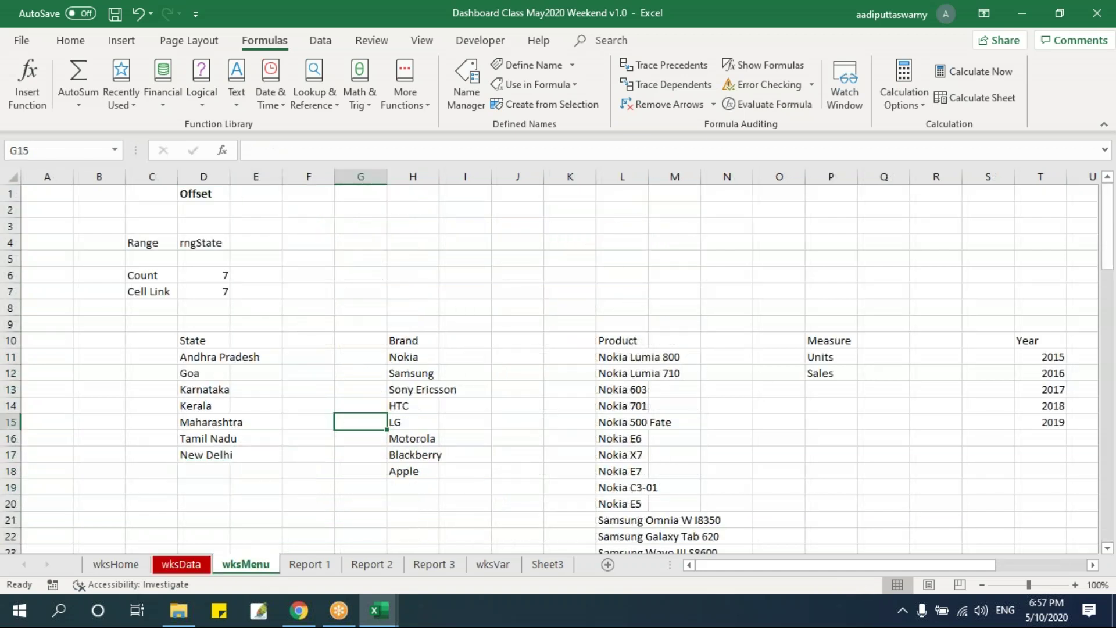
{"action": "key", "text": "ctrl+s"}
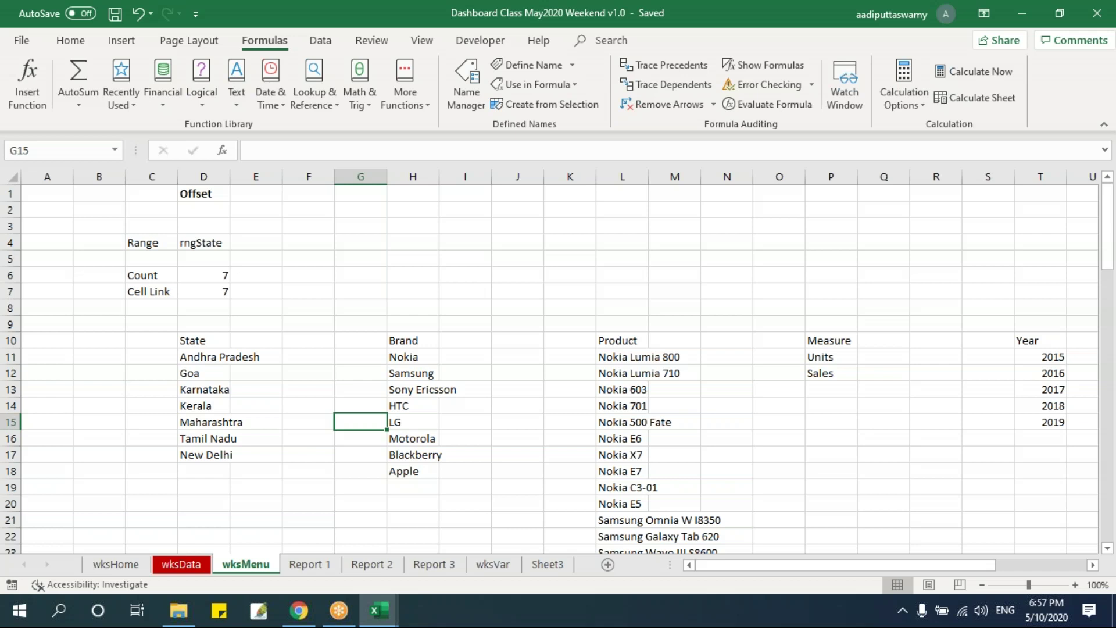
{"action": "left_click_drag", "start_coordinate": [200, 356], "coordinate": [220, 454]}
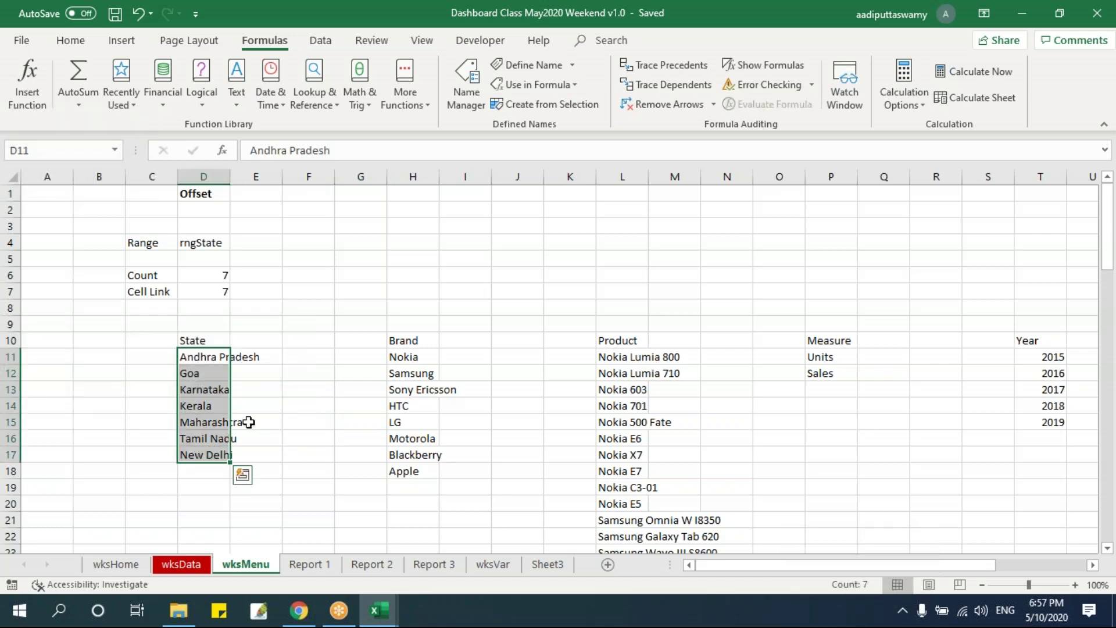
{"action": "left_click", "coordinate": [226, 245]}
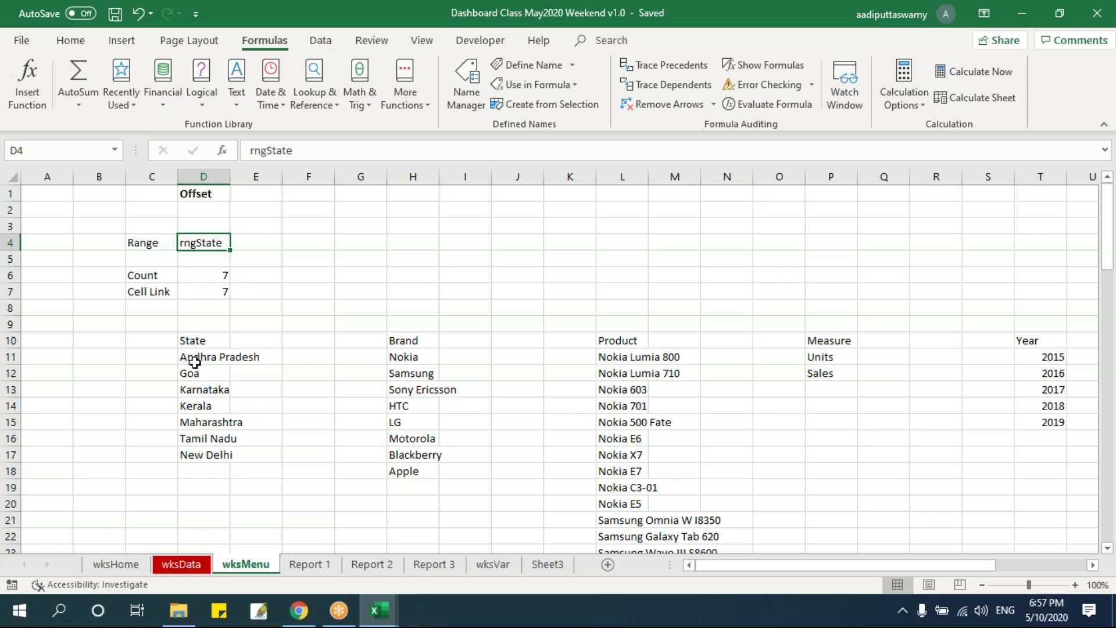
Compare the state list D11:D17 on wksMenu with the State column on wksData.
{"action": "left_click_drag", "start_coordinate": [195, 362], "coordinate": [193, 455]}
{"action": "left_click", "coordinate": [182, 565]}
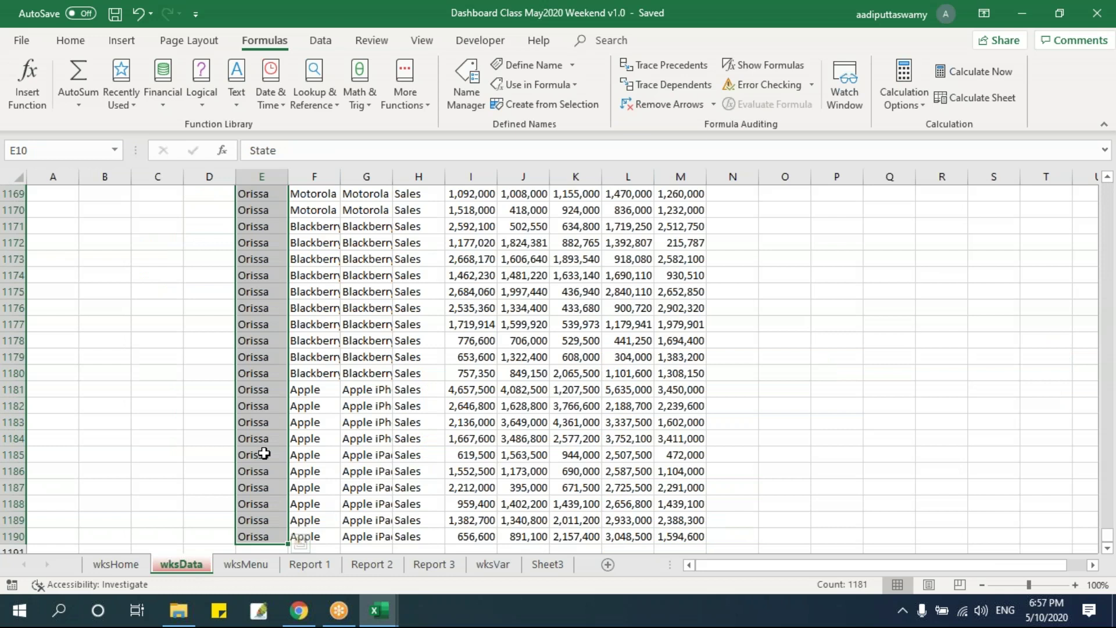
{"action": "left_click", "coordinate": [247, 564]}
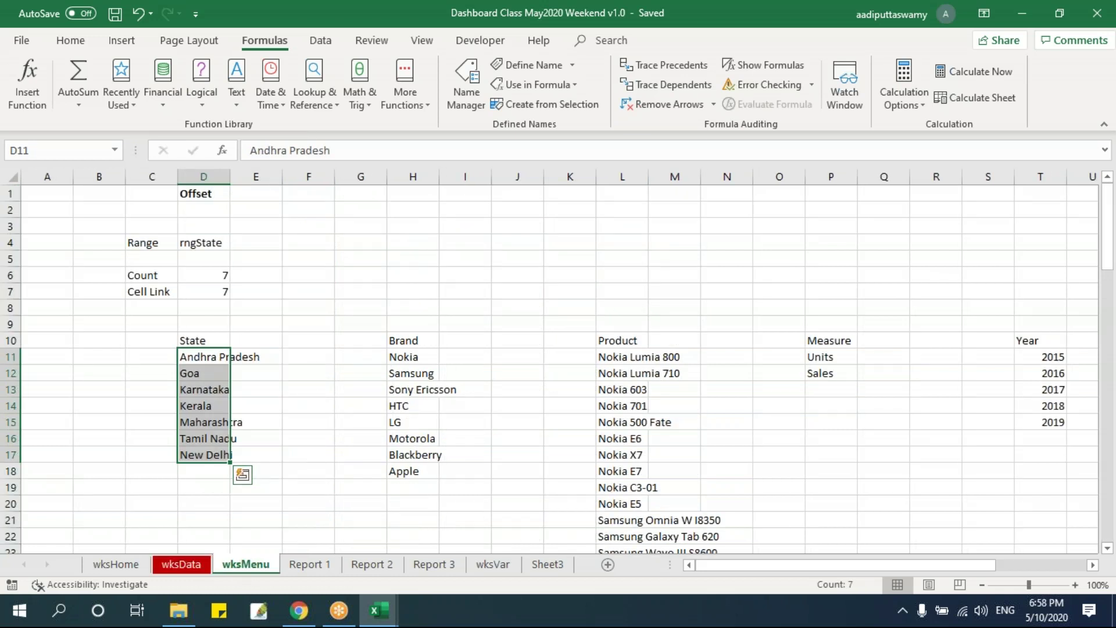
Switch to the Visual Basic editor and insert a new standard module into the Dashboard Class May2020 Weekend v1.0 project.
{"action": "key", "text": "alt+F11"}
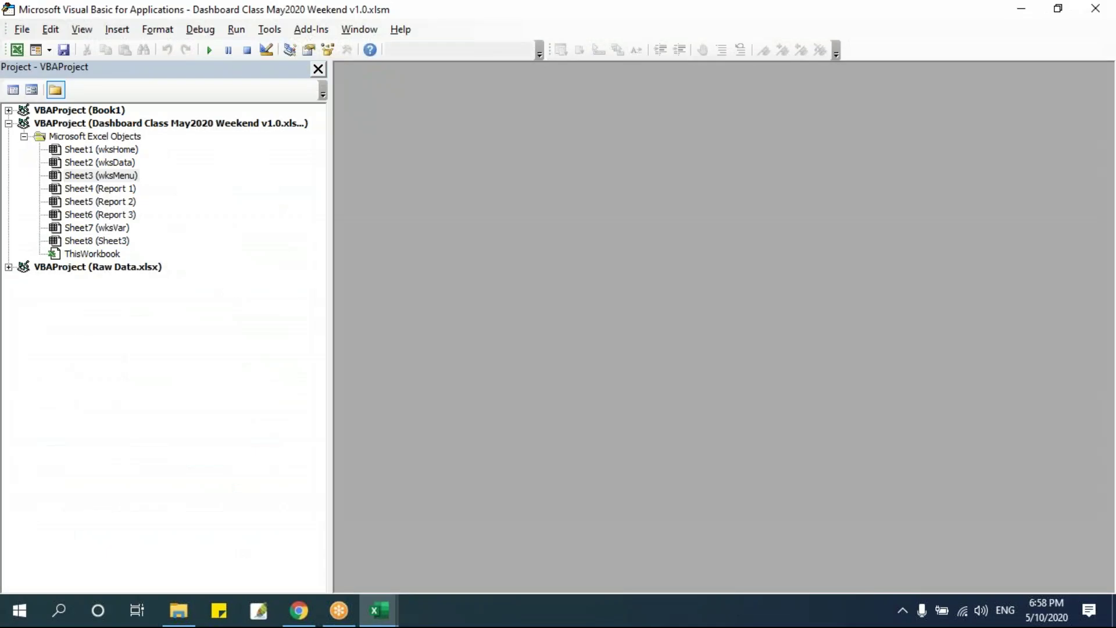
{"action": "key", "text": "alt+F11"}
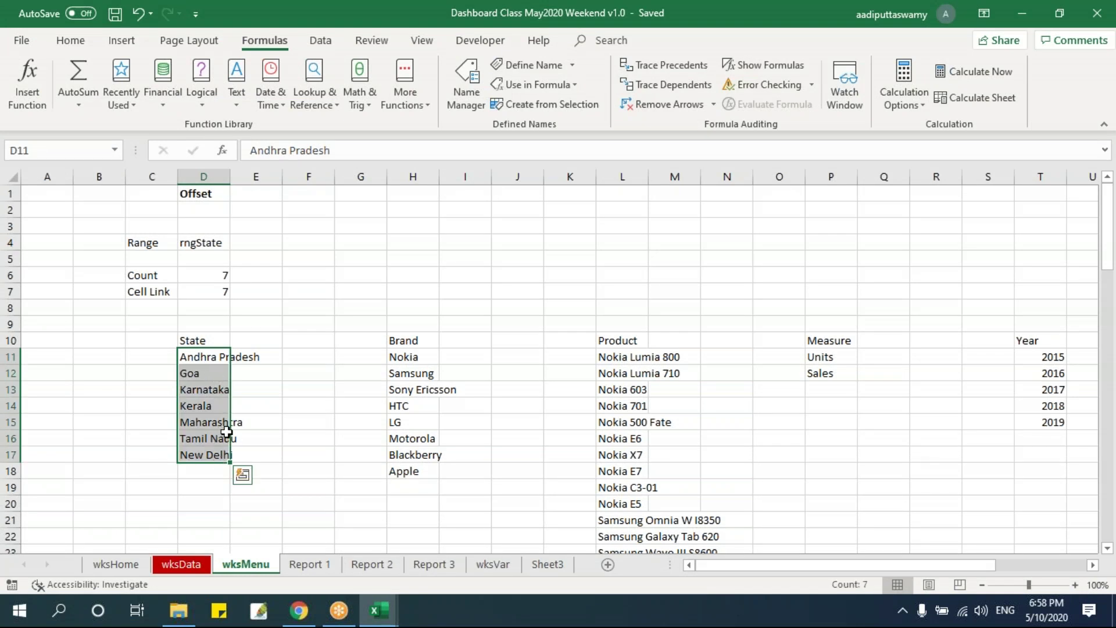
{"action": "key", "text": "alt+F11"}
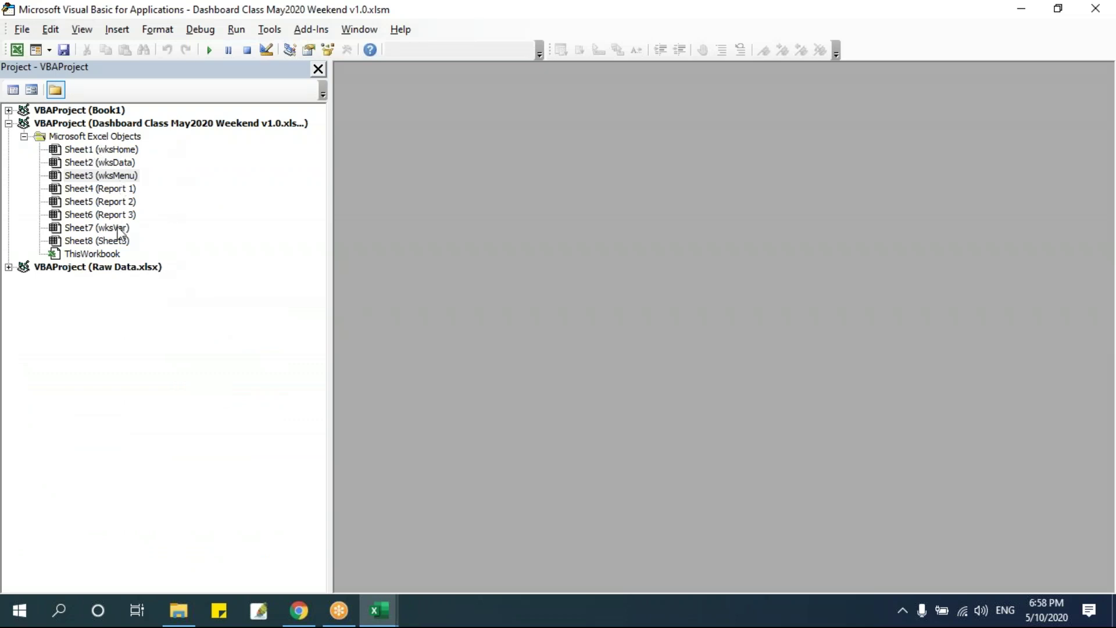
{"action": "left_click", "coordinate": [179, 242]}
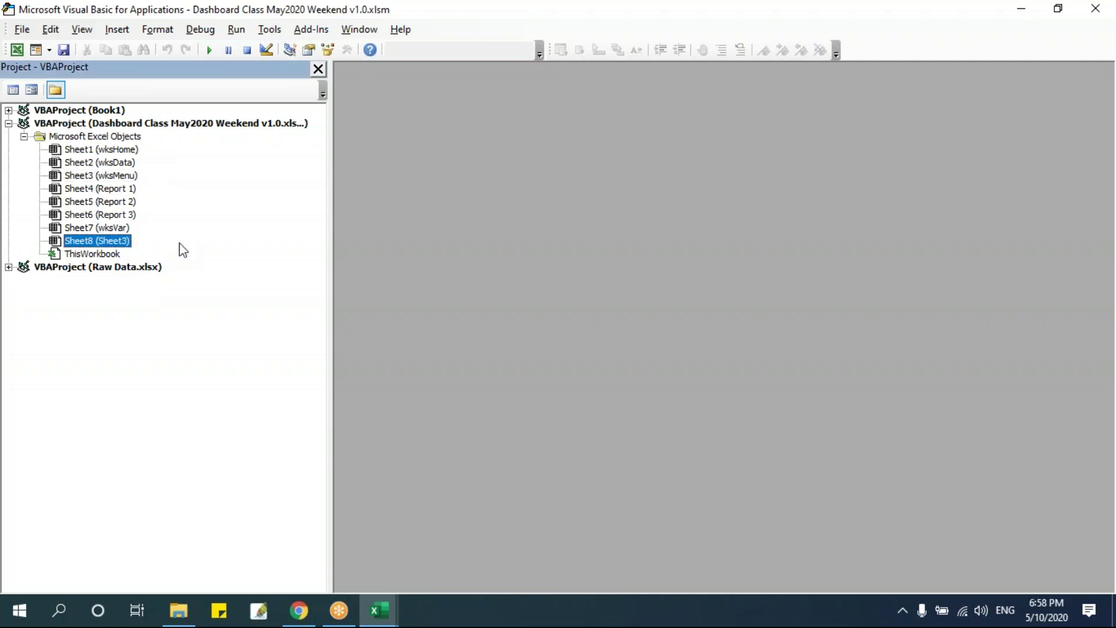
{"action": "right_click", "coordinate": [179, 242]}
{"action": "mouse_move", "coordinate": [264, 329]}
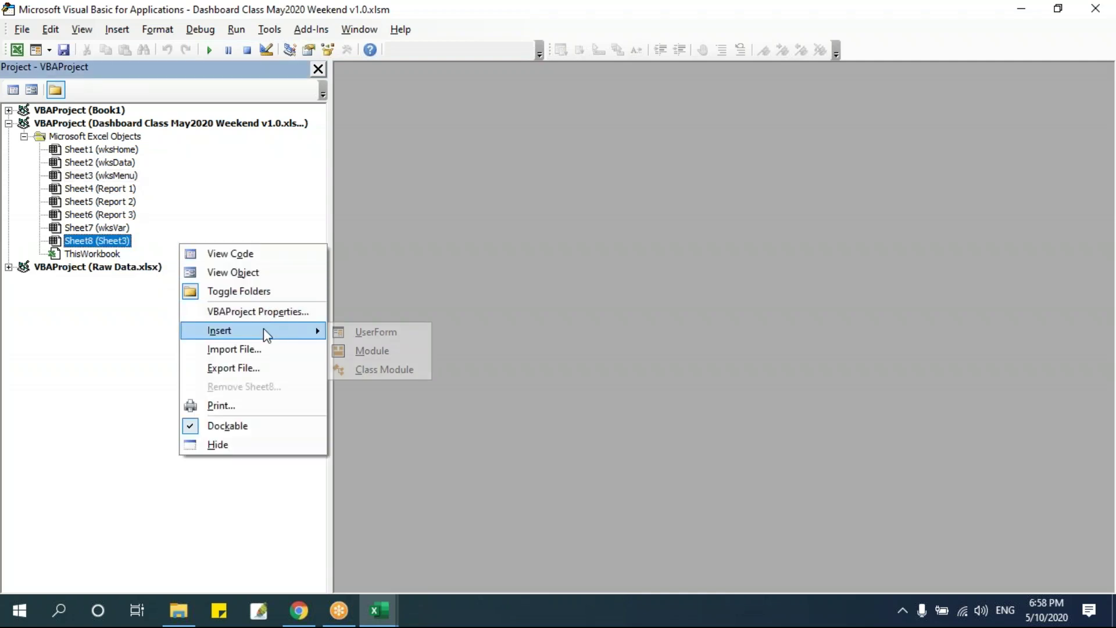
{"action": "left_click", "coordinate": [396, 351]}
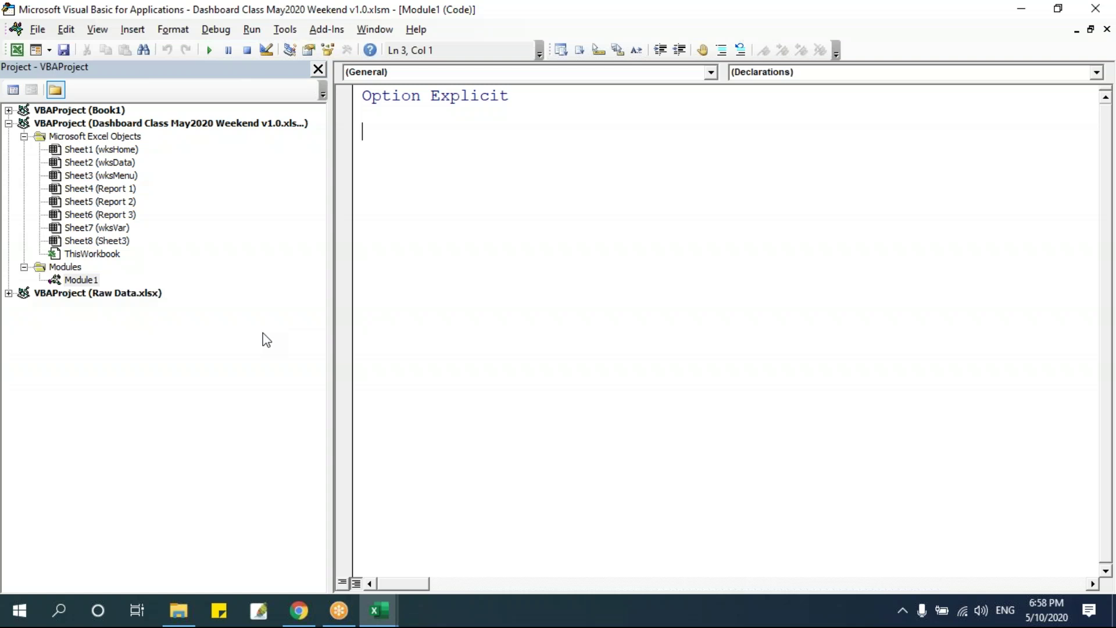
Point out the wksData and wksMenu sheet objects and Module1 in the VBA project tree.
{"action": "left_click", "coordinate": [108, 165]}
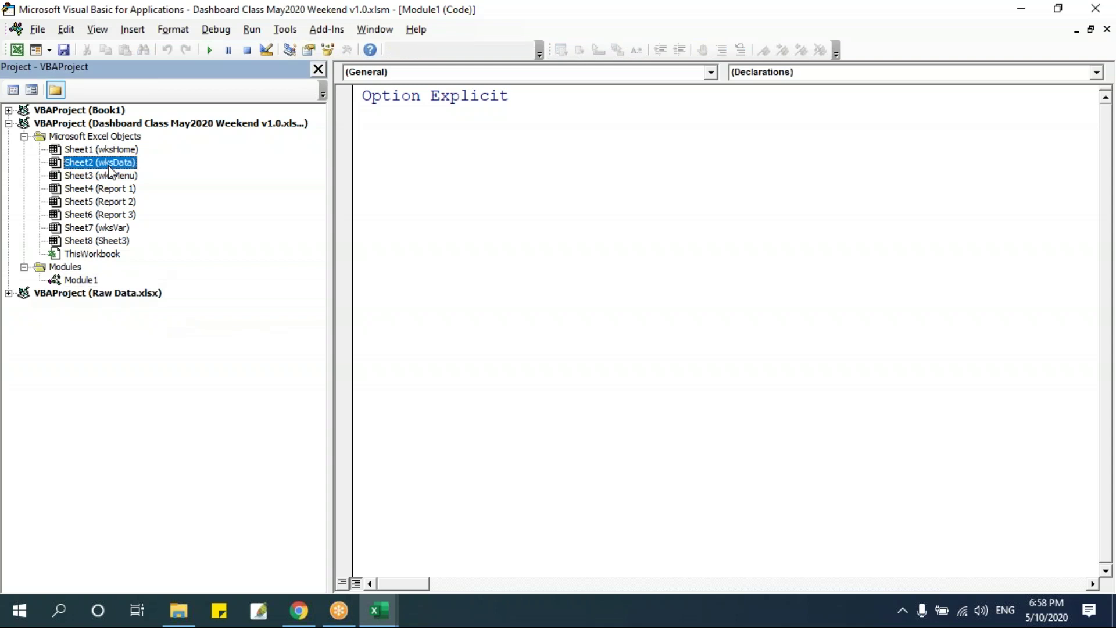
{"action": "left_click", "coordinate": [109, 177]}
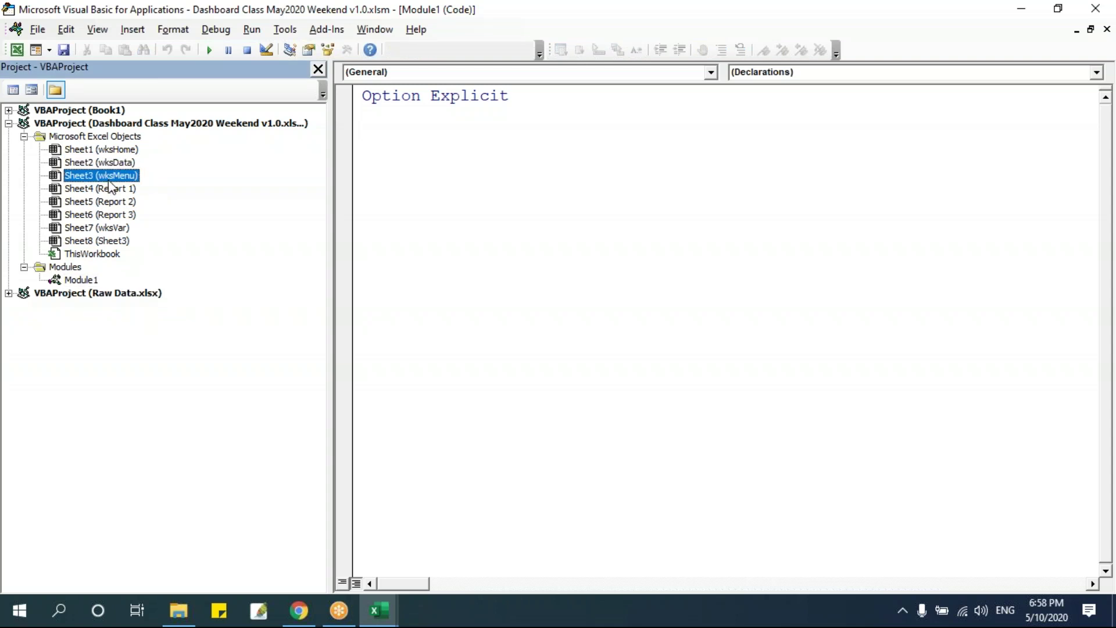
{"action": "left_click", "coordinate": [88, 282]}
{"action": "left_click", "coordinate": [117, 175]}
Show the properties of the wksData sheet object and set its code name to wksData.
{"action": "left_click", "coordinate": [125, 164]}
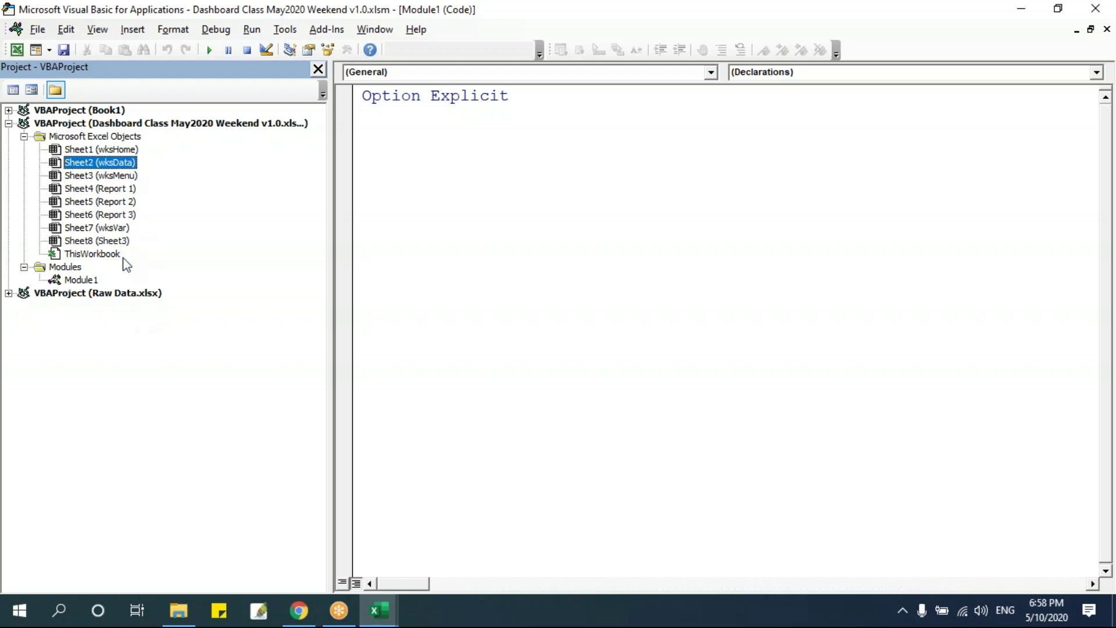
{"action": "key", "text": "F4"}
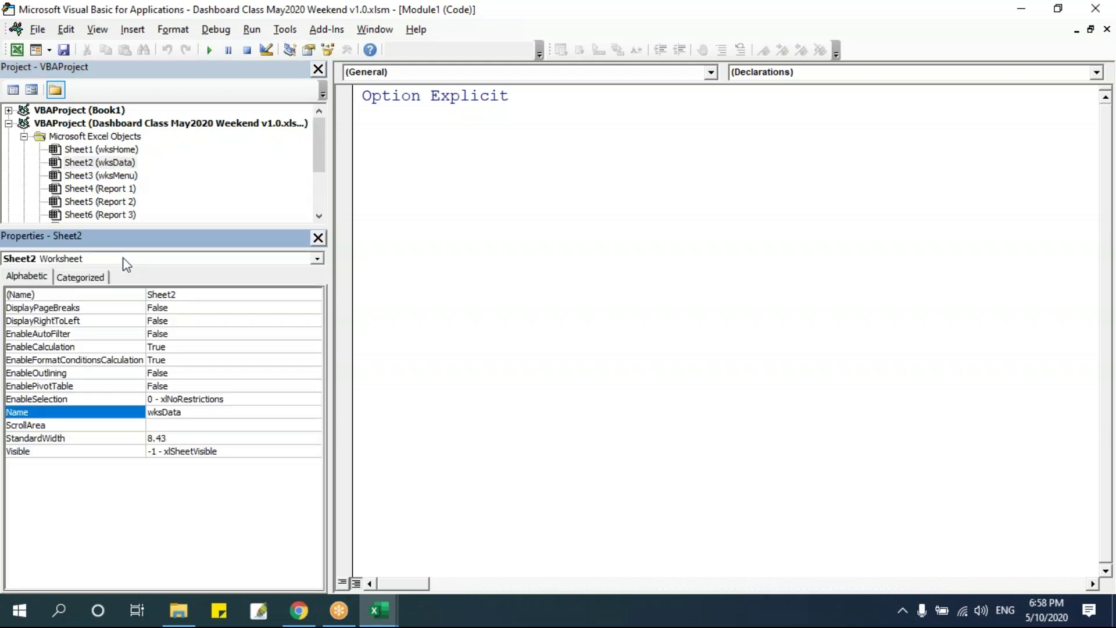
{"action": "left_click_drag", "start_coordinate": [155, 232], "coordinate": [159, 265]}
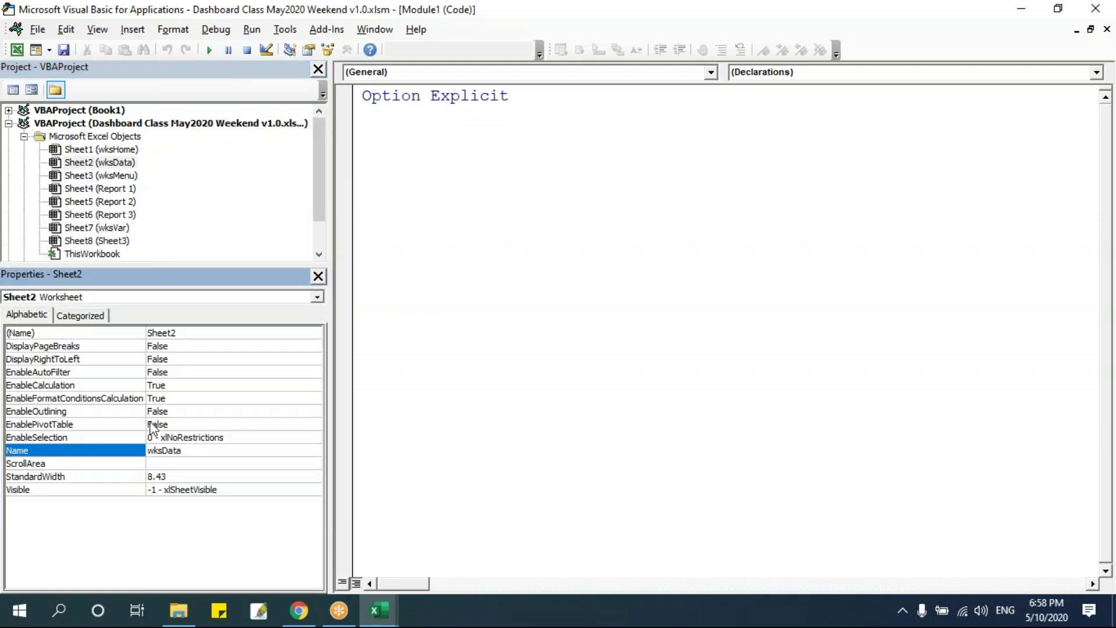
{"action": "double_click", "coordinate": [197, 453]}
{"action": "key", "text": "ctrl+c"}
{"action": "left_click", "coordinate": [174, 338]}
{"action": "key", "text": "ctrl+v"}
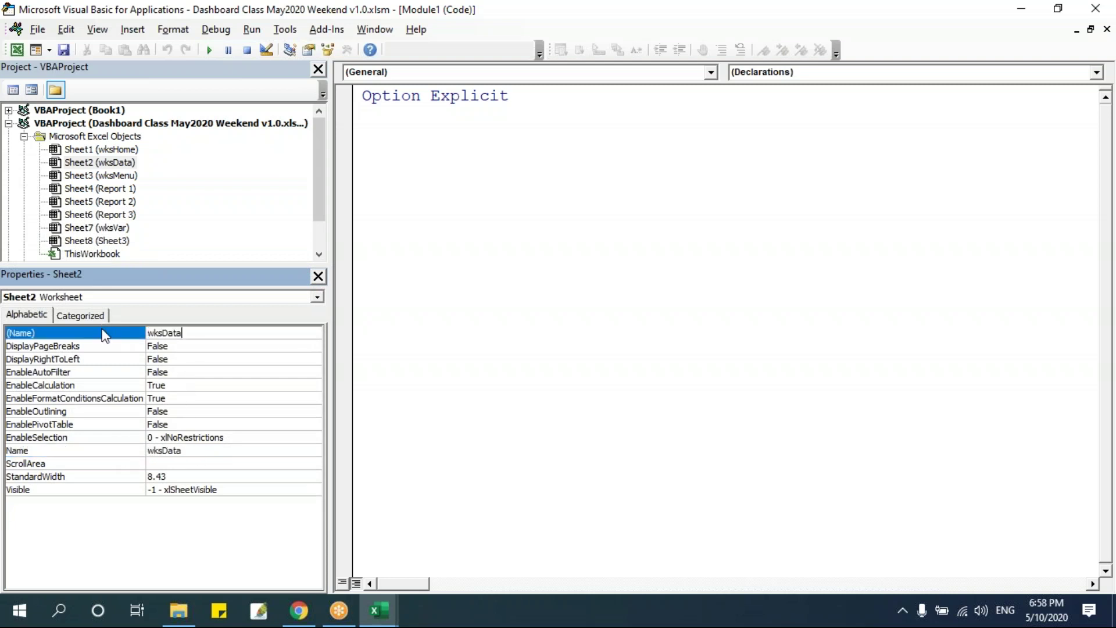
{"action": "key", "text": "Return"}
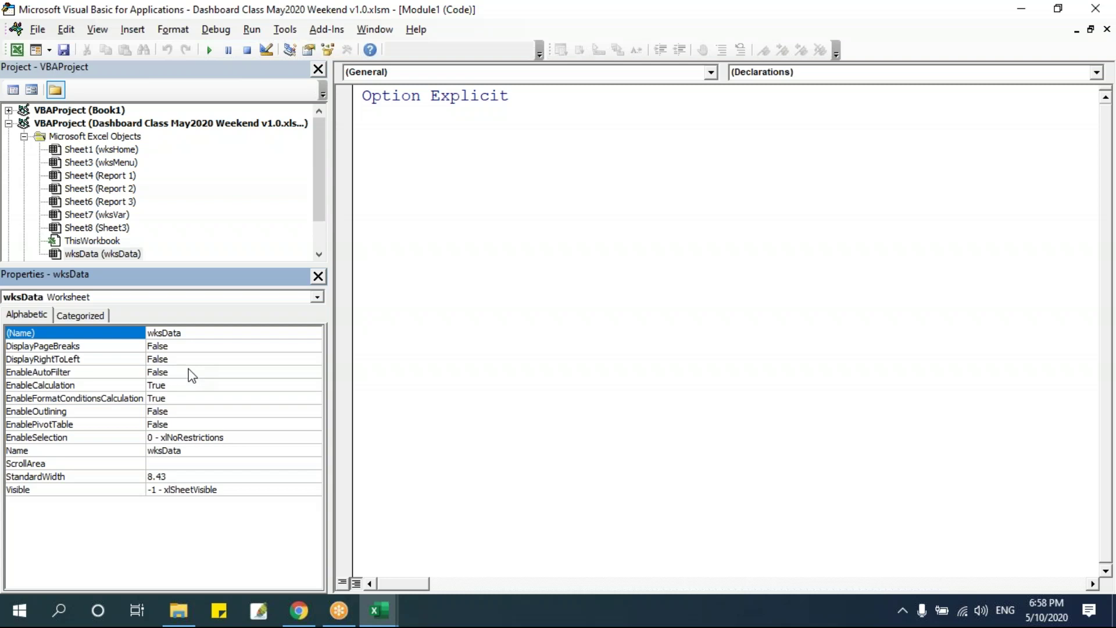
Set the code name of the wksMenu sheet object to wksMenu, copied from its sheet name.
{"action": "left_click", "coordinate": [124, 164]}
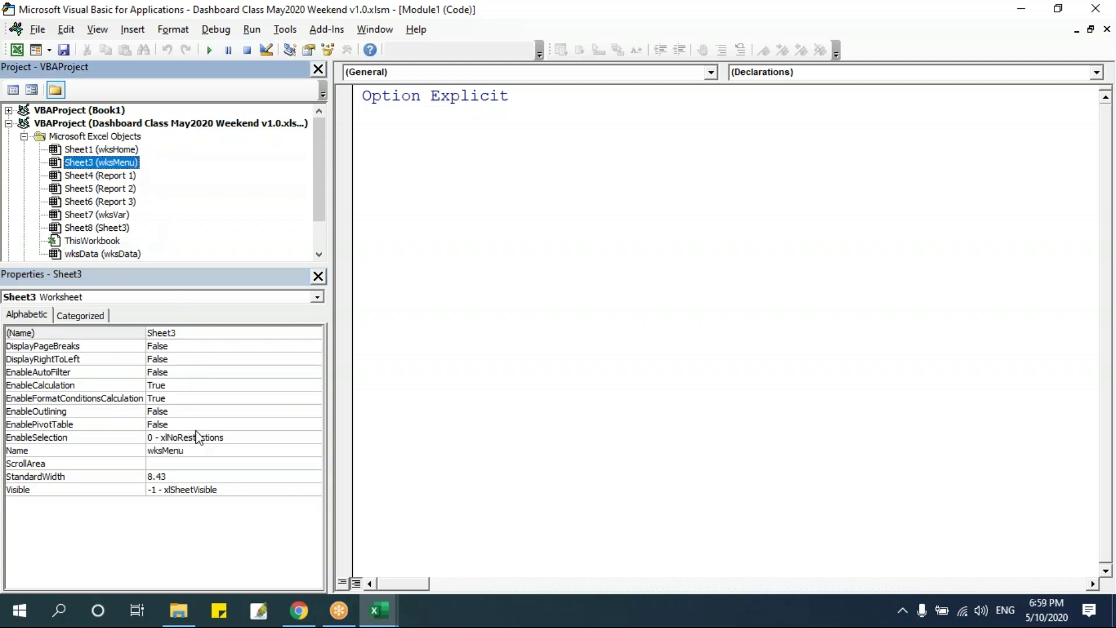
{"action": "left_click", "coordinate": [194, 452]}
{"action": "left_click", "coordinate": [109, 453]}
{"action": "key", "text": "ctrl+c"}
{"action": "left_click", "coordinate": [94, 335]}
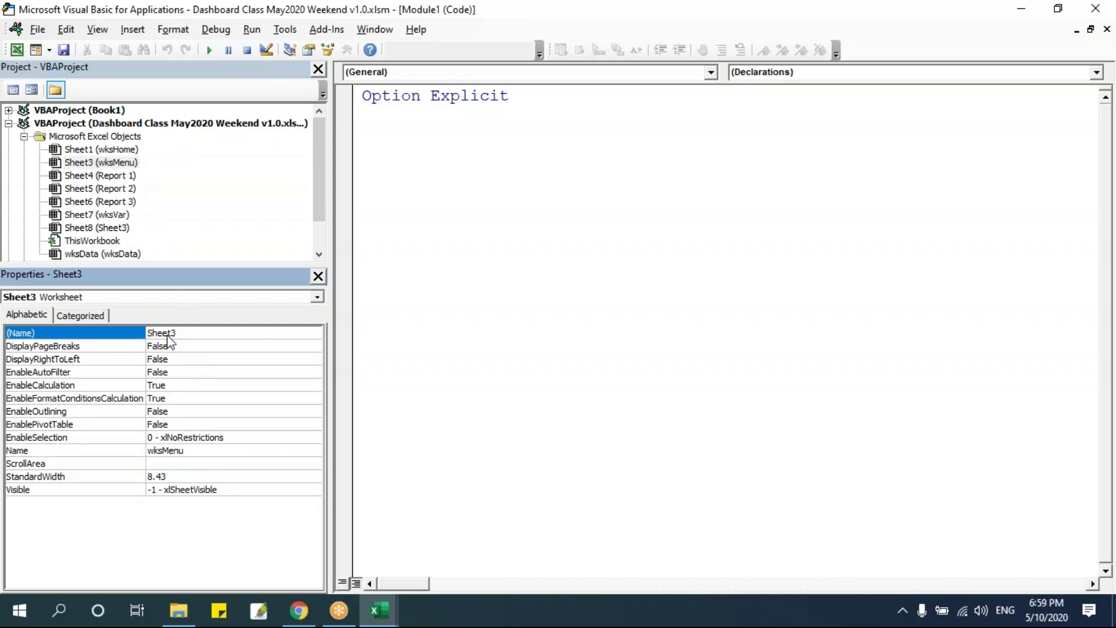
{"action": "key", "text": "ctrl+v"}
{"action": "key", "text": "Return"}
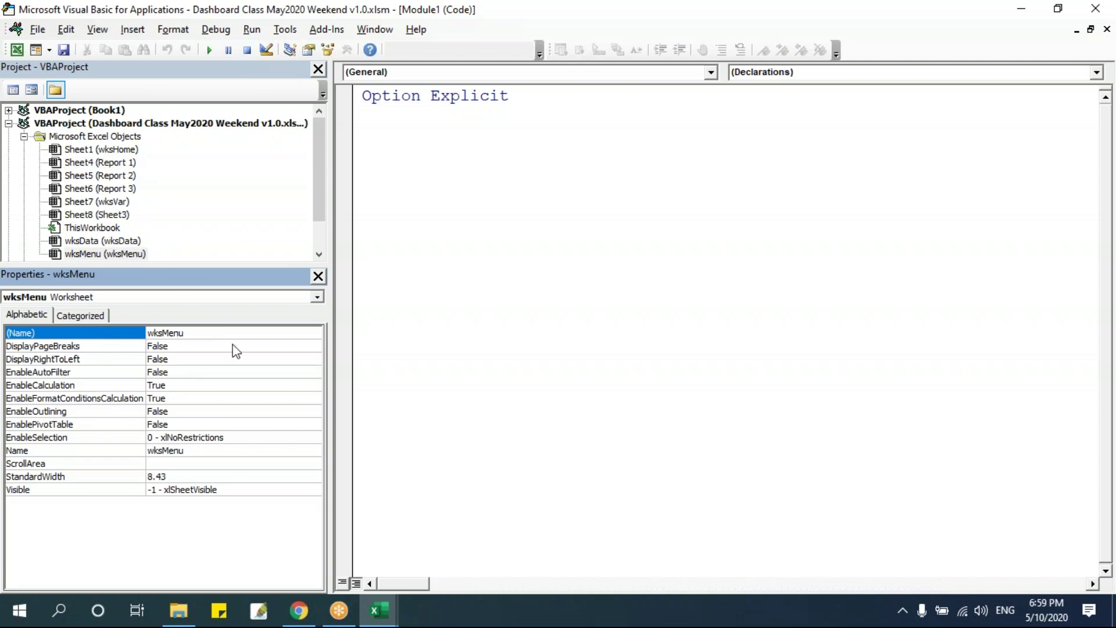
Rename Module1 as mod_Menu and place the cursor in its empty code area.
{"action": "left_click_drag", "start_coordinate": [273, 263], "coordinate": [285, 303]}
{"action": "left_click", "coordinate": [83, 279]}
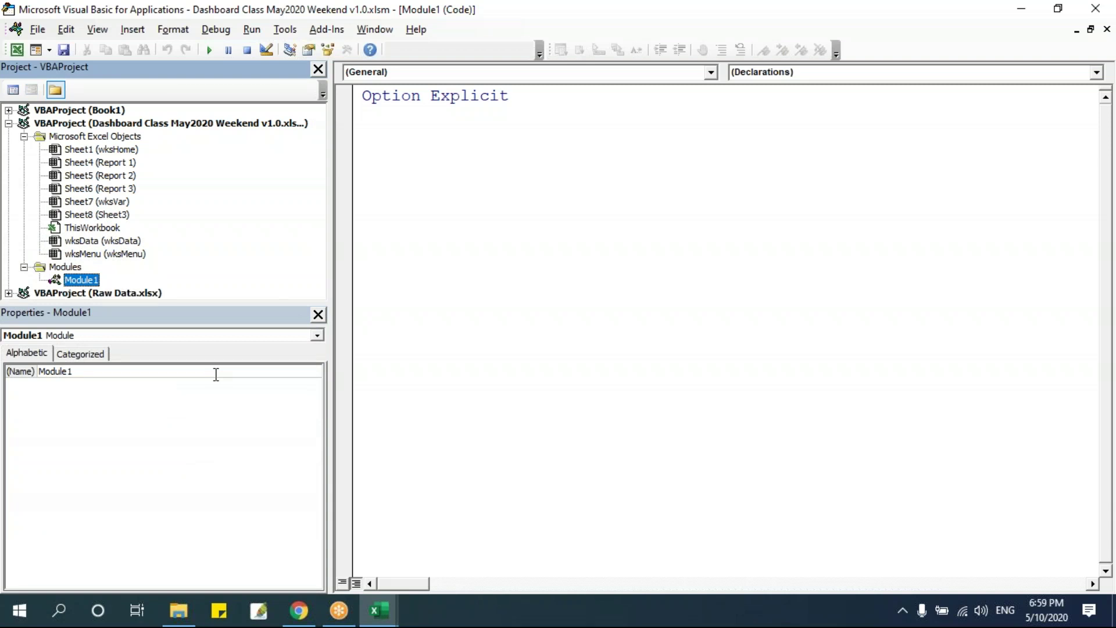
{"action": "left_click", "coordinate": [215, 373]}
{"action": "type", "text": "mod_Menu"}
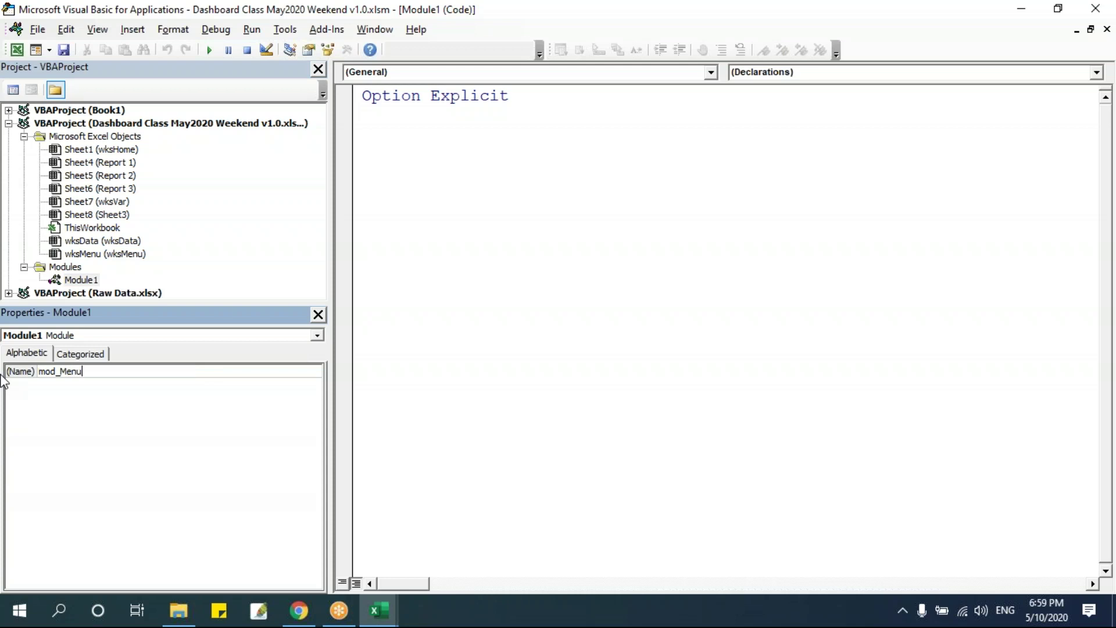
{"action": "key", "text": "Return"}
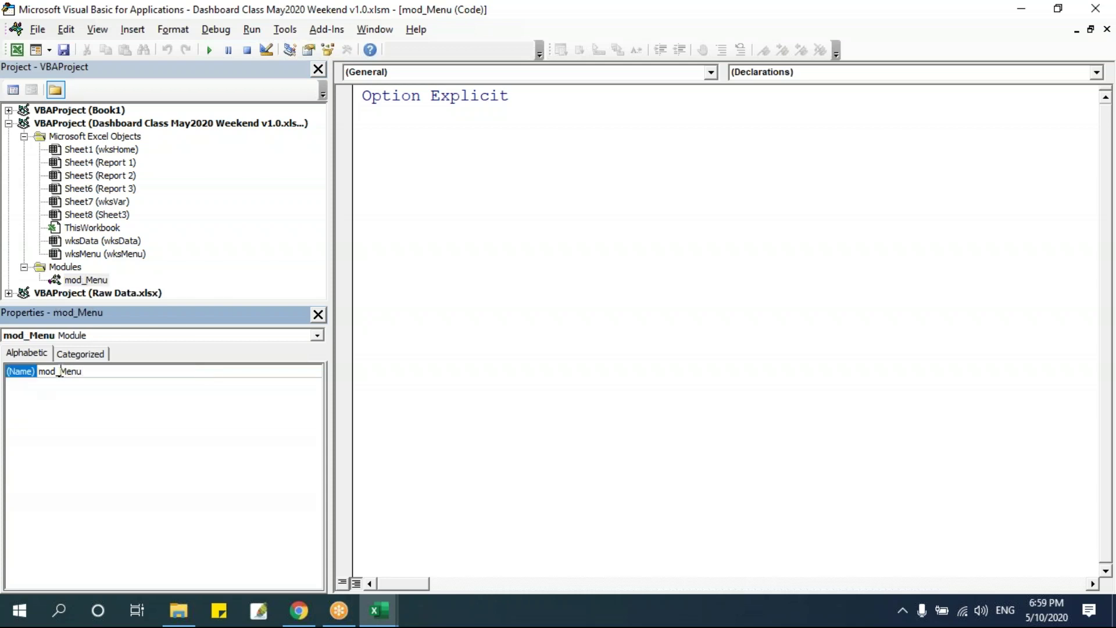
{"action": "left_click_drag", "start_coordinate": [58, 372], "coordinate": [39, 372]}
{"action": "left_click", "coordinate": [419, 187]}
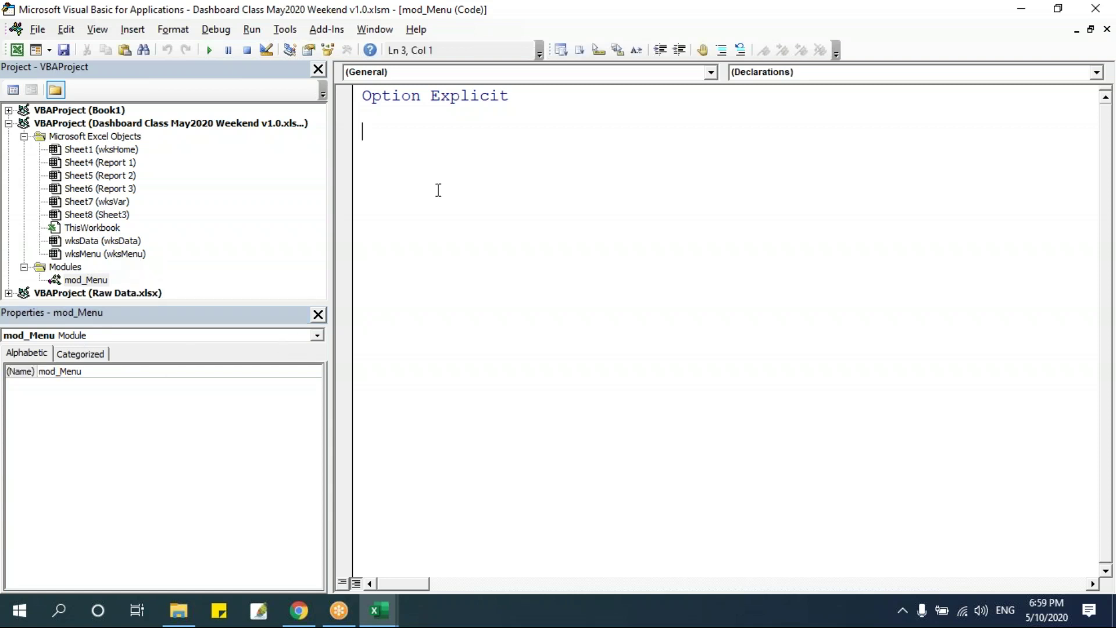
Return to Excel and enter =COUNTA(E10:E1048576) in E4 on wksData to count the State column's rows.
{"action": "key", "text": "alt+F11"}
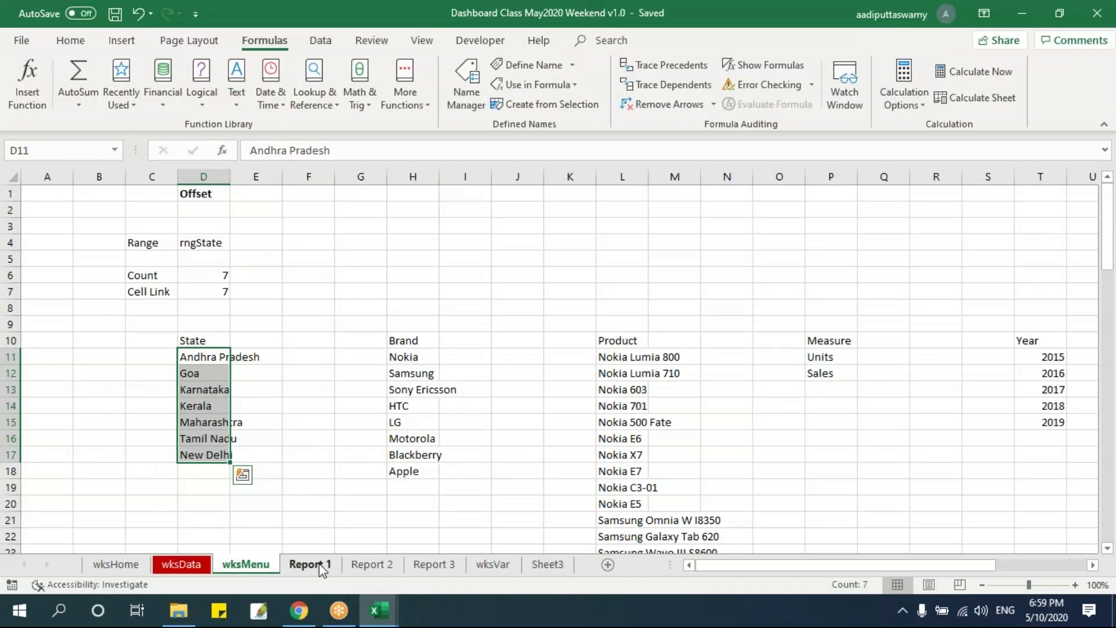
{"action": "left_click", "coordinate": [320, 567]}
{"action": "left_click", "coordinate": [183, 564]}
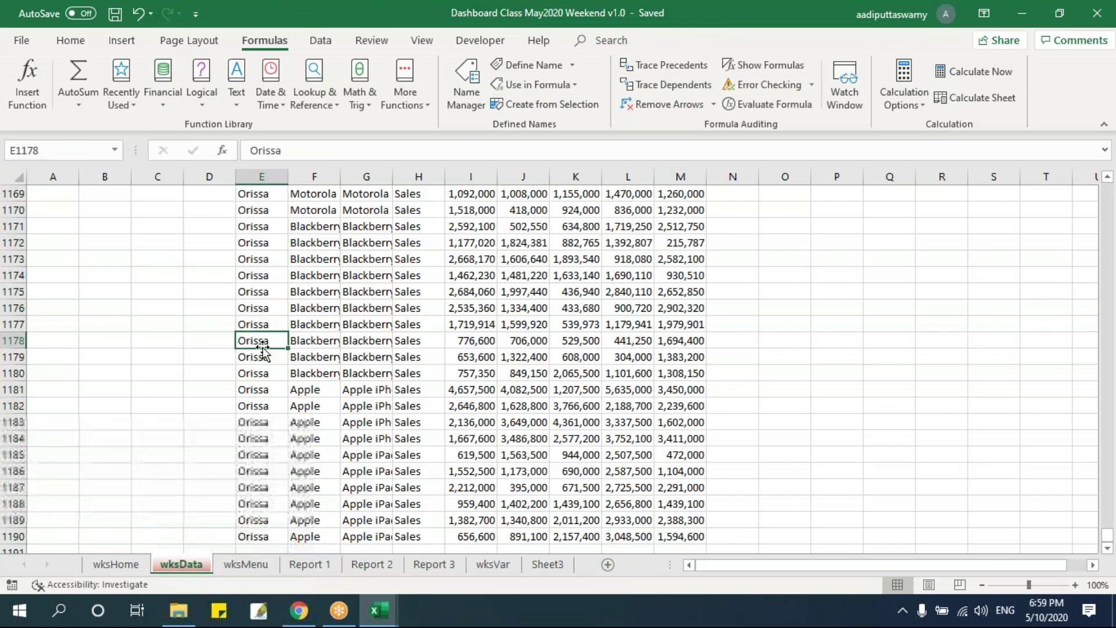
{"action": "key", "text": "ctrl+Up"}
{"action": "key", "text": "ctrl+Up"}
{"action": "key", "text": "Down"}
{"action": "key", "text": "Down"}
{"action": "key", "text": "Down"}
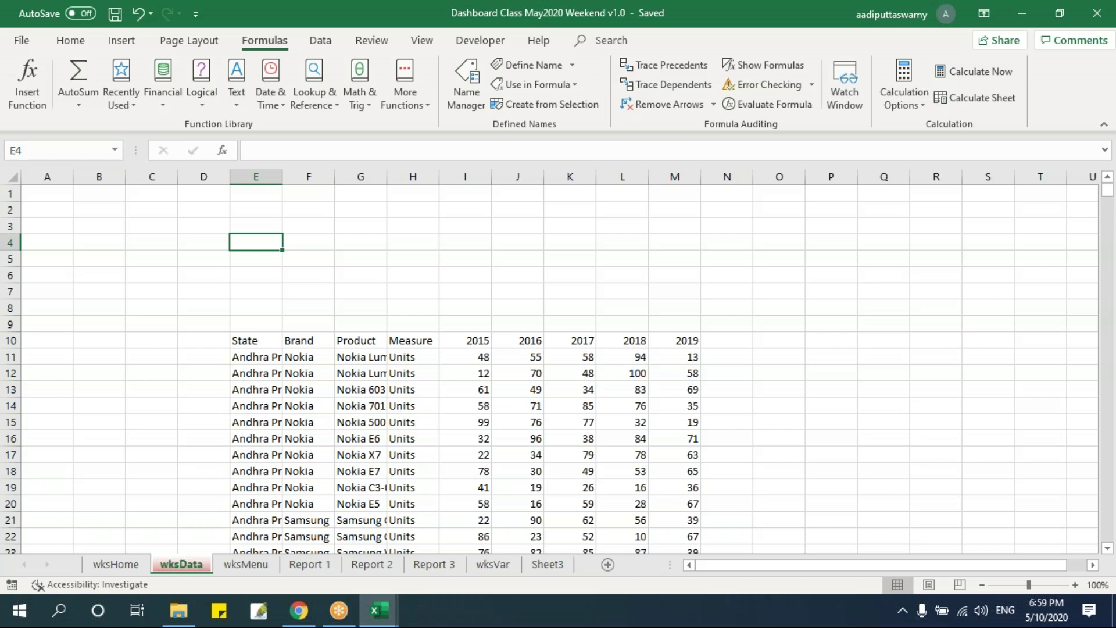
{"action": "type", "text": "=counta"}
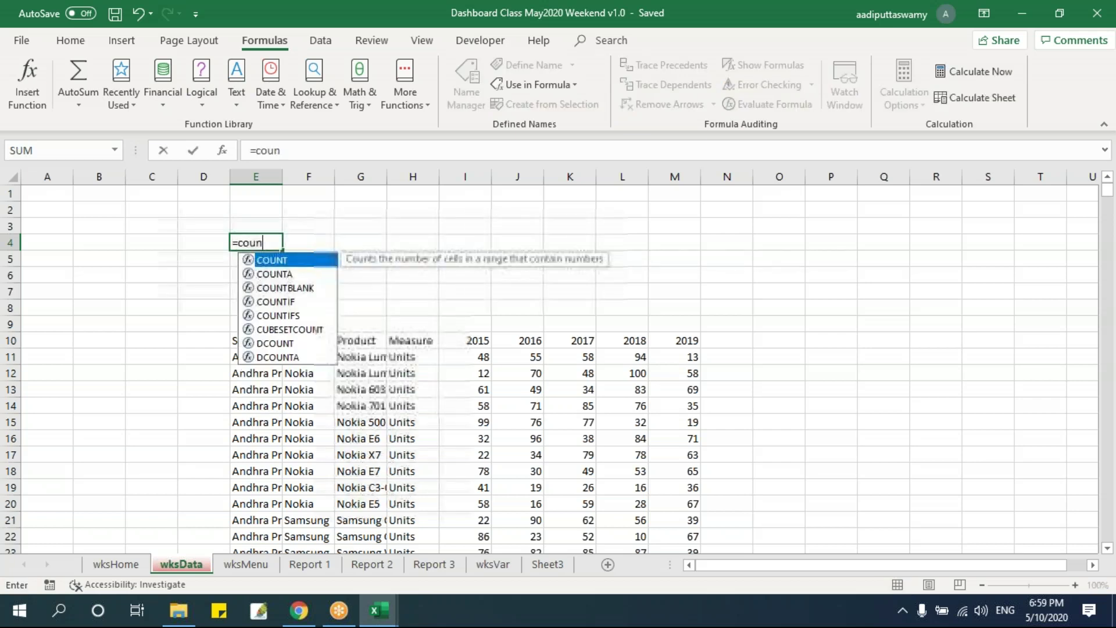
{"action": "key", "text": "Tab"}
{"action": "key", "text": "Down"}
{"action": "key", "text": "Down"}
{"action": "key", "text": "Down"}
{"action": "key", "text": "Down"}
{"action": "key", "text": "Down"}
{"action": "key", "text": "Down"}
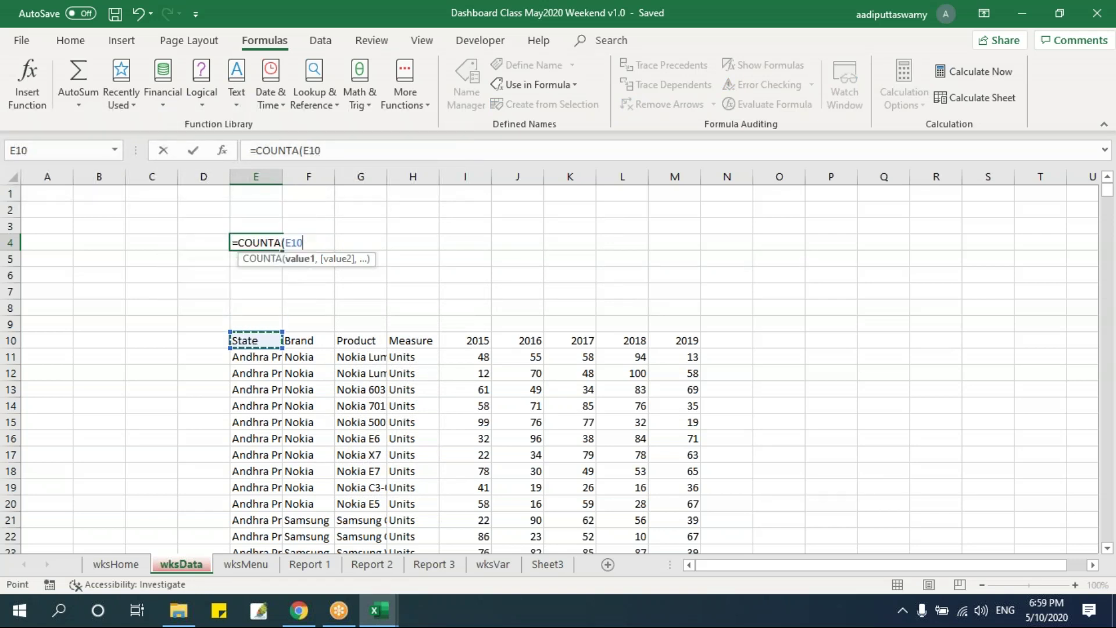
{"action": "key", "text": "ctrl+shift+Down"}
{"action": "key", "text": "ctrl+shift+Down"}
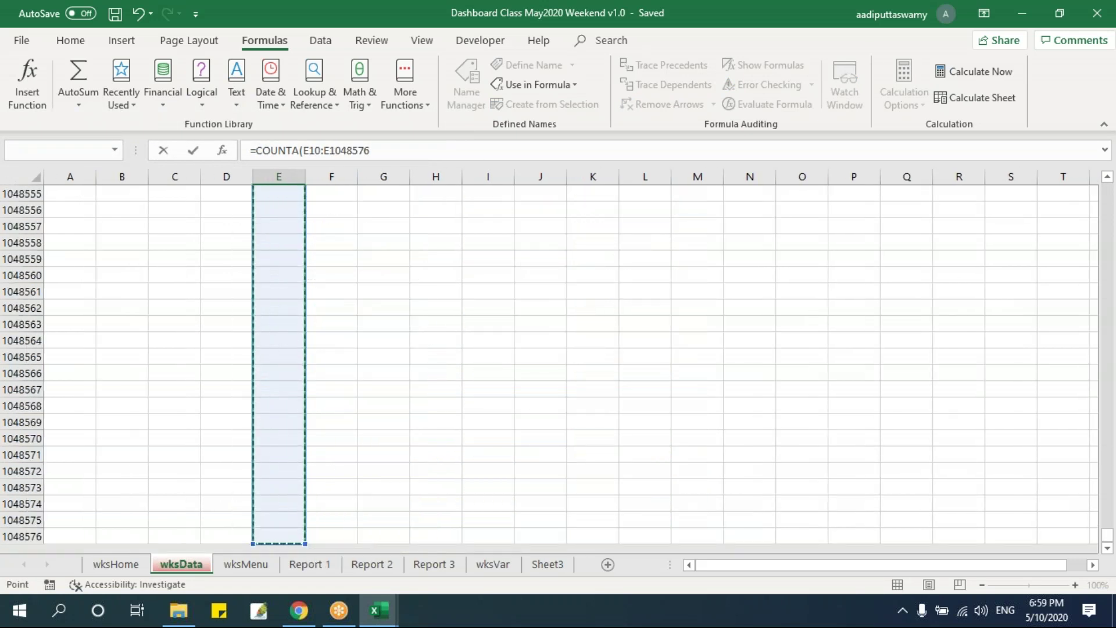
{"action": "key", "text": "Escape"}
Enter the label Row Count in E3 above the COUNTA formula.
{"action": "key", "text": "Up"}
{"action": "key", "text": "Up"}
{"action": "key", "text": "Up"}
{"action": "key", "text": "Down"}
{"action": "key", "text": "Down"}
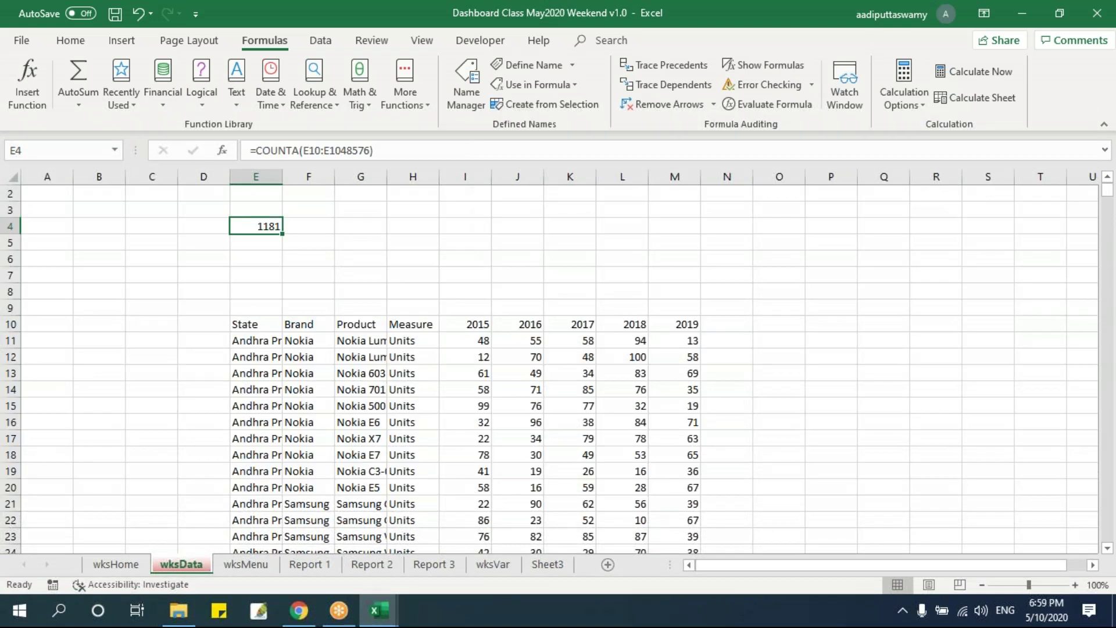
{"action": "key", "text": "Up"}
{"action": "key", "text": "Up"}
{"action": "key", "text": "Up"}
{"action": "key", "text": "Down"}
{"action": "key", "text": "Down"}
{"action": "key", "text": "Down"}
{"action": "key", "text": "Up"}
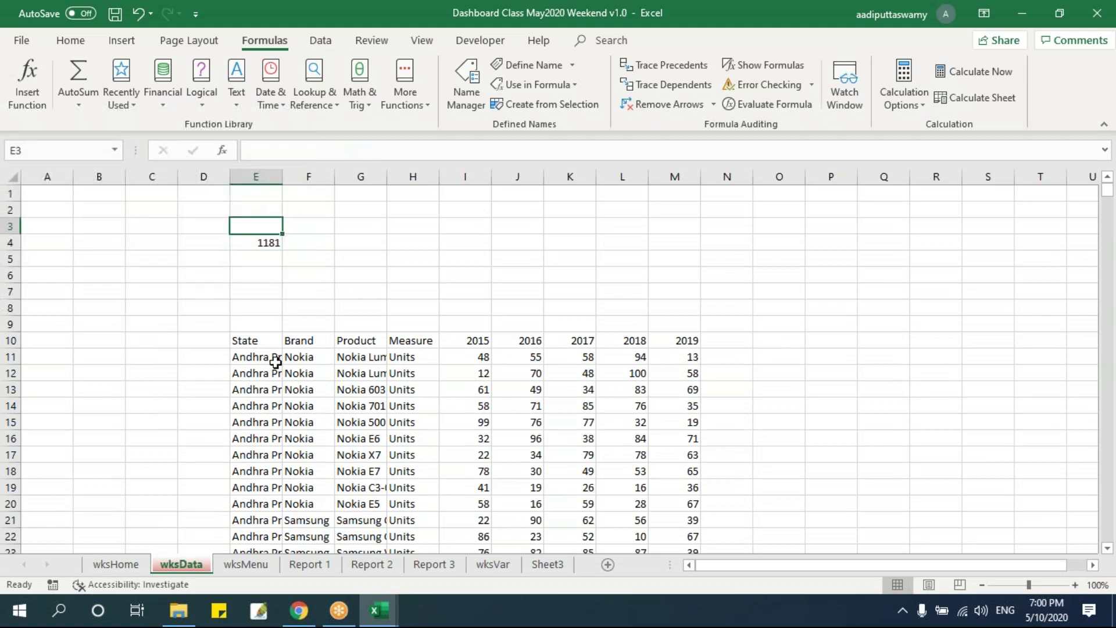
{"action": "type", "text": "Rows"}
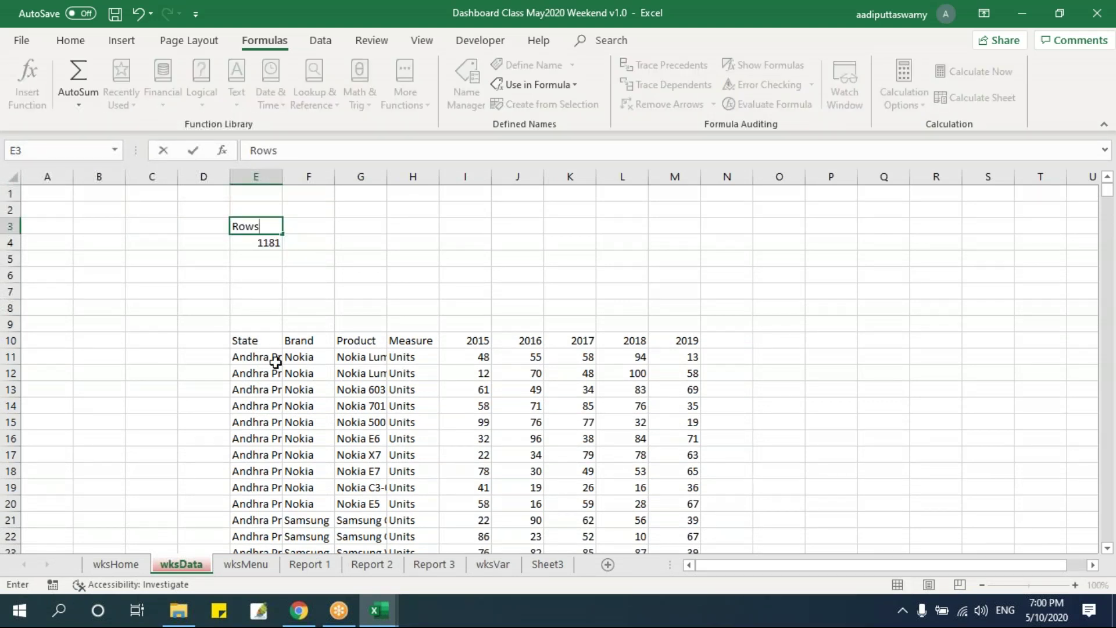
{"action": "key", "text": "BackSpace"}
{"action": "type", "text": " COunt"}
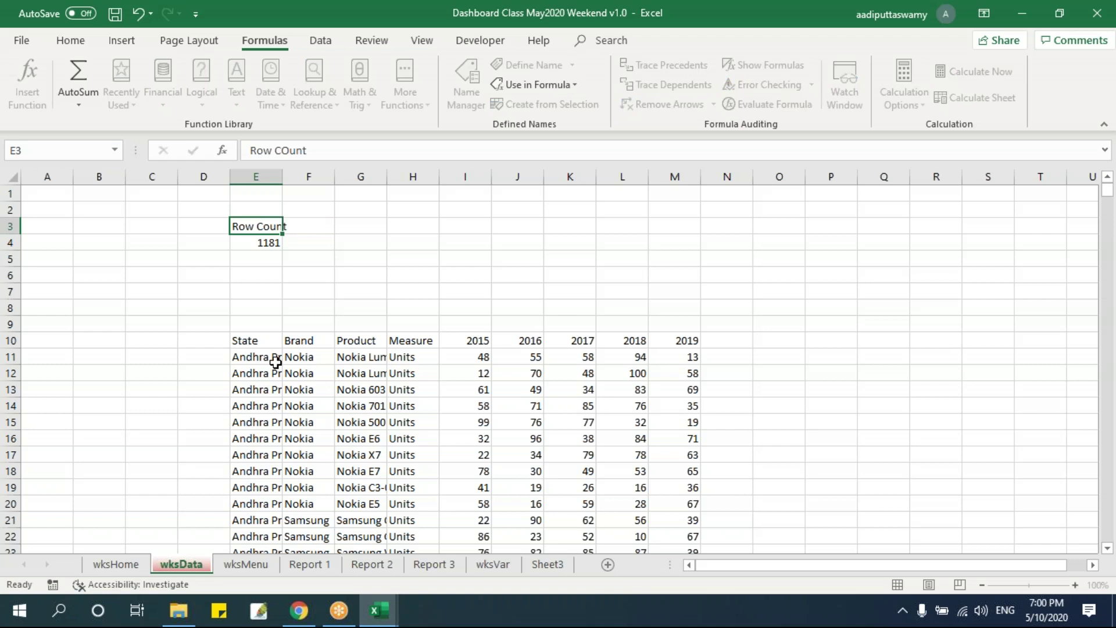
{"action": "key", "text": "Return"}
Highlight the year headers and the empty cells beyond them in row 10, and enter the label Column Count in F3.
{"action": "left_click_drag", "start_coordinate": [469, 344], "coordinate": [897, 346]}
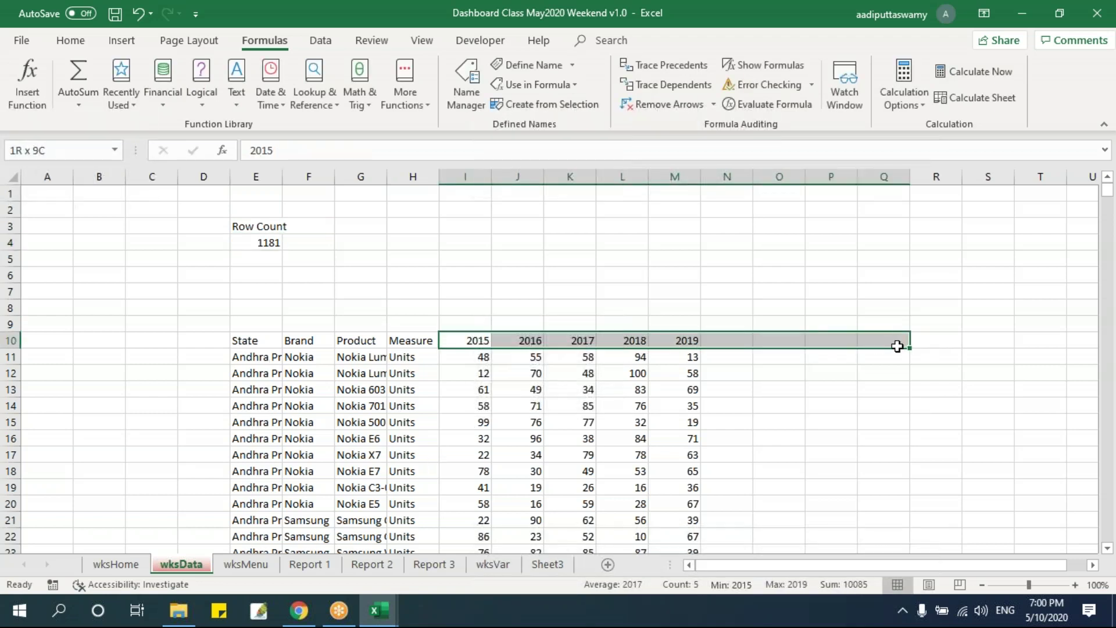
{"action": "left_click", "coordinate": [316, 227]}
{"action": "type", "text": "Column Count"}
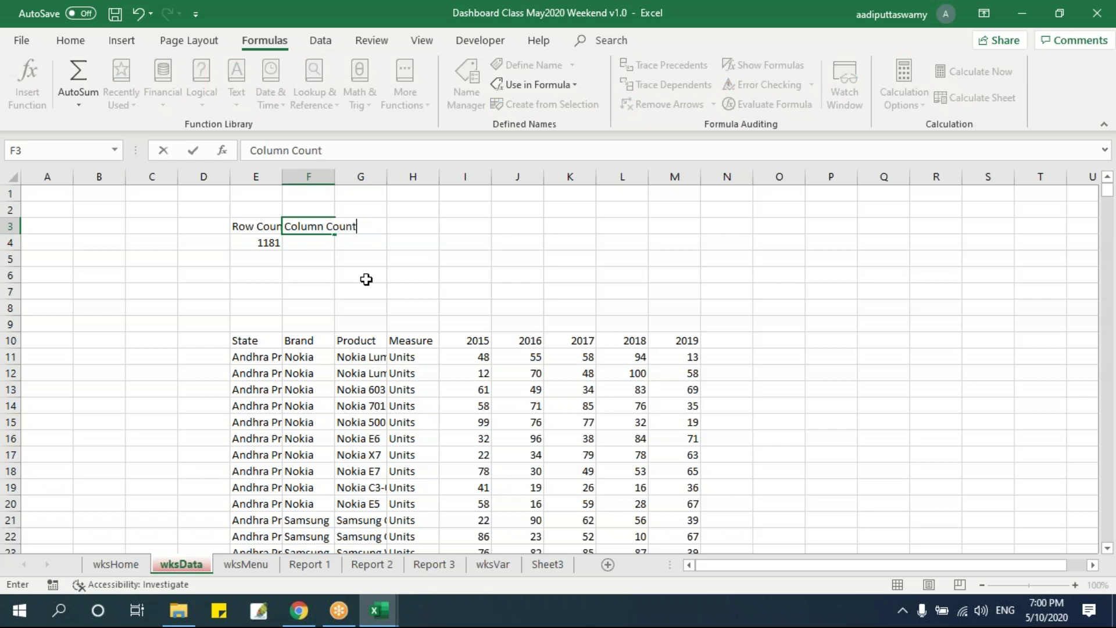
{"action": "key", "text": "Return"}
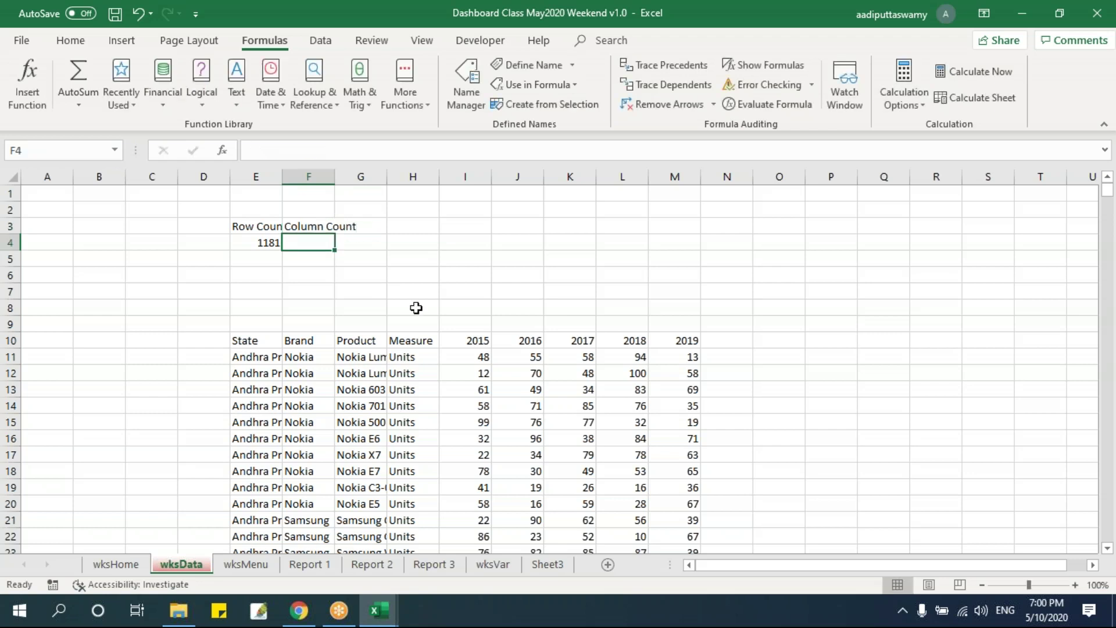
Enter =COUNTA(I10:XFD10) in F4 on wksData to count the year header columns.
{"action": "left_click_drag", "start_coordinate": [471, 342], "coordinate": [705, 341]}
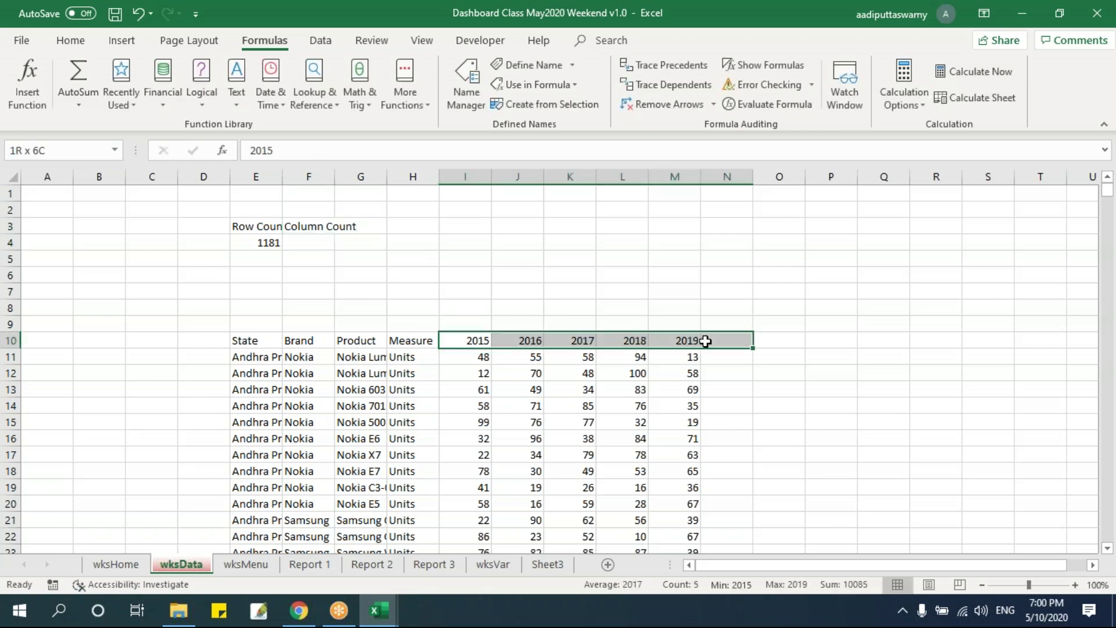
{"action": "left_click", "coordinate": [306, 242]}
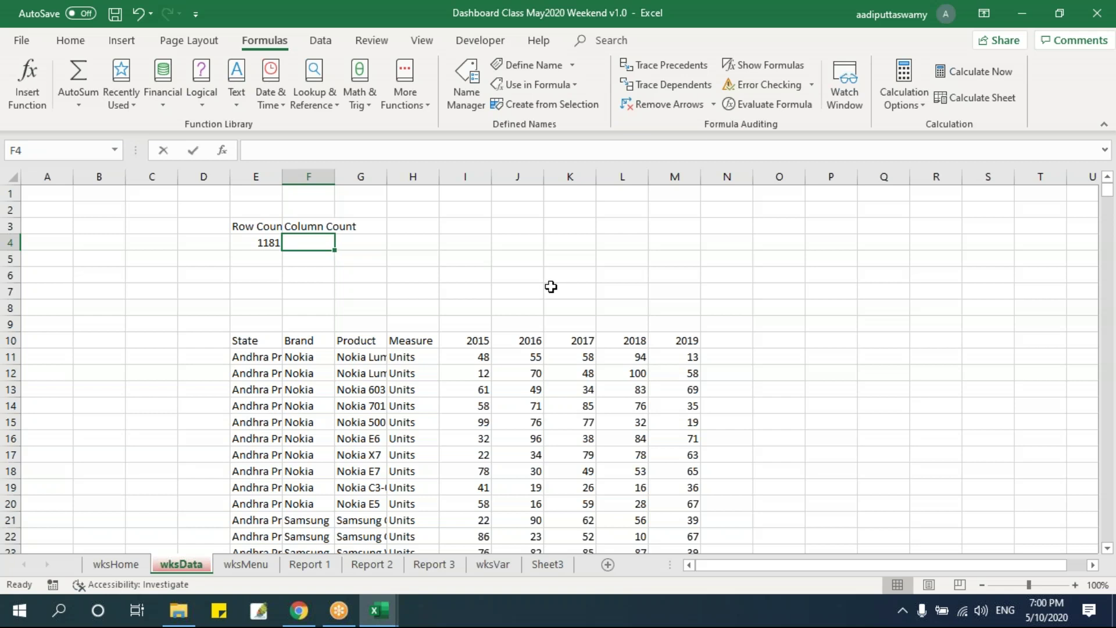
{"action": "type", "text": "=counta"}
{"action": "key", "text": "Tab"}
{"action": "key", "text": "Down"}
{"action": "key", "text": "Down"}
{"action": "key", "text": "Down"}
{"action": "key", "text": "Down"}
{"action": "key", "text": "Down"}
{"action": "key", "text": "Down"}
{"action": "key", "text": "Right"}
{"action": "key", "text": "Right"}
{"action": "key", "text": "Right"}
{"action": "key", "text": "shift+Right"}
{"action": "key", "text": "shift+Right"}
{"action": "key", "text": "shift+Right"}
{"action": "key", "text": "shift+Right"}
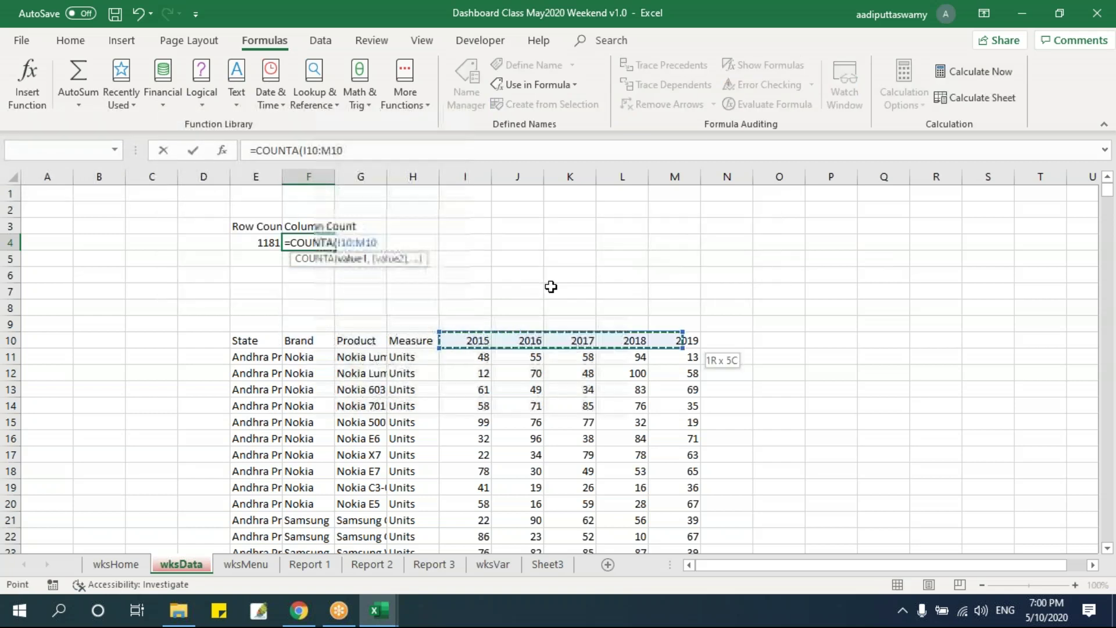
{"action": "key", "text": "ctrl+shift+Right"}
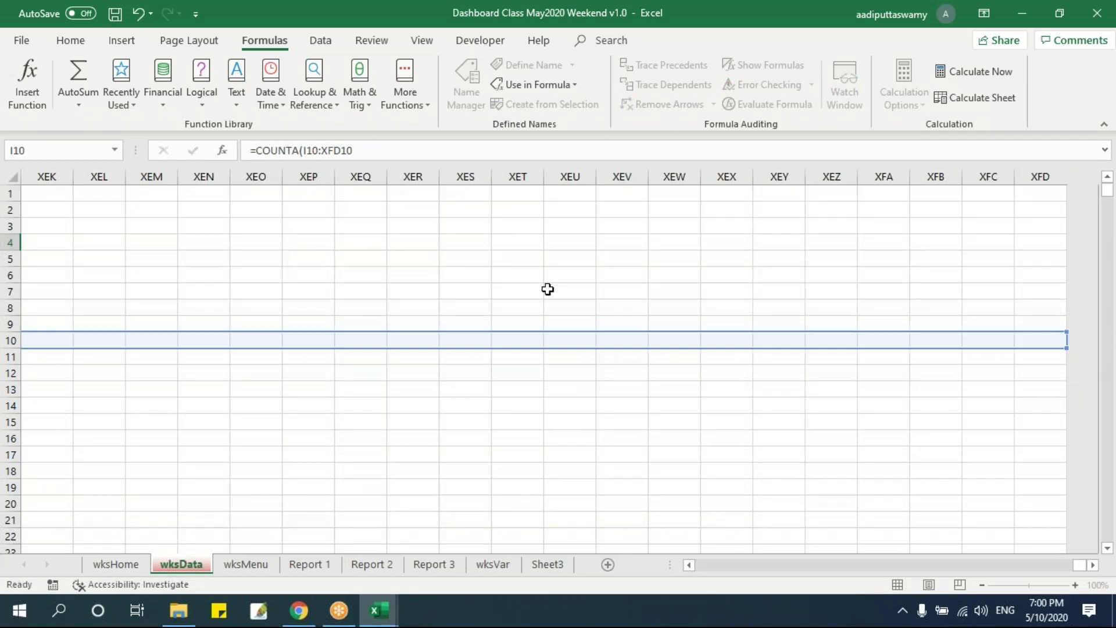
{"action": "key", "text": "Return"}
{"action": "key", "text": "Left"}
{"action": "key", "text": "Left"}
{"action": "key", "text": "Left"}
{"action": "key", "text": "Left"}
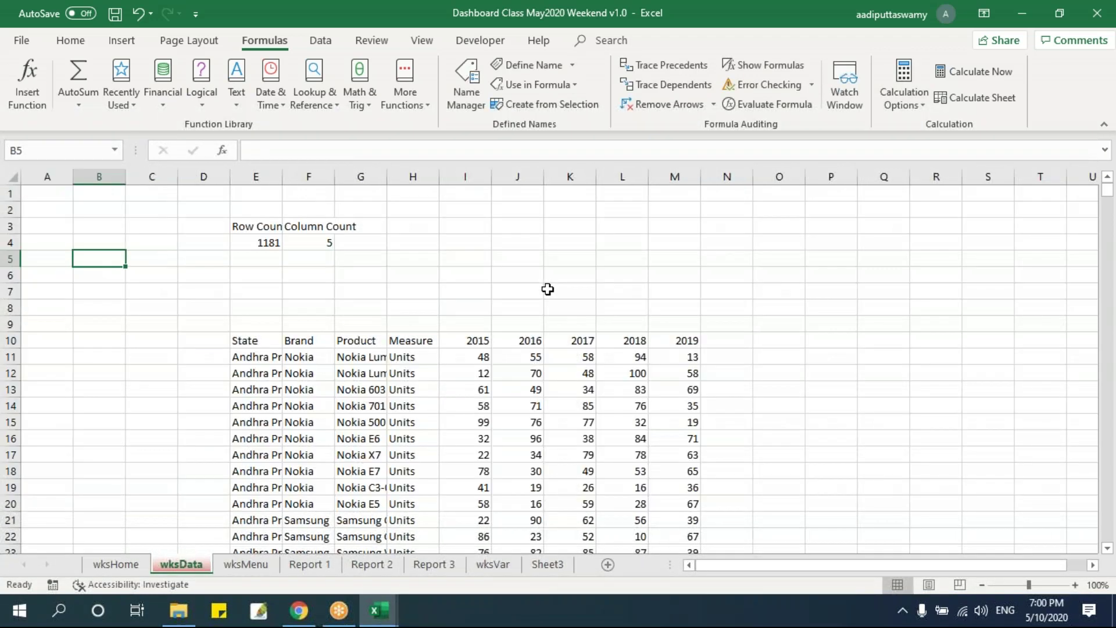
{"action": "left_click", "coordinate": [300, 424]}
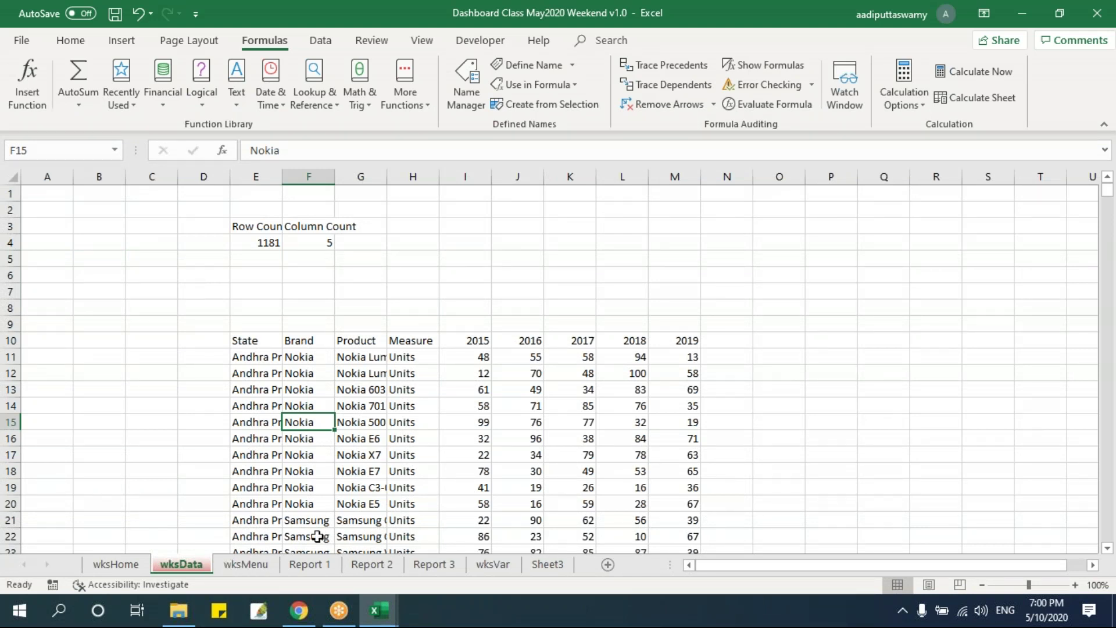
{"action": "left_click", "coordinate": [267, 242]}
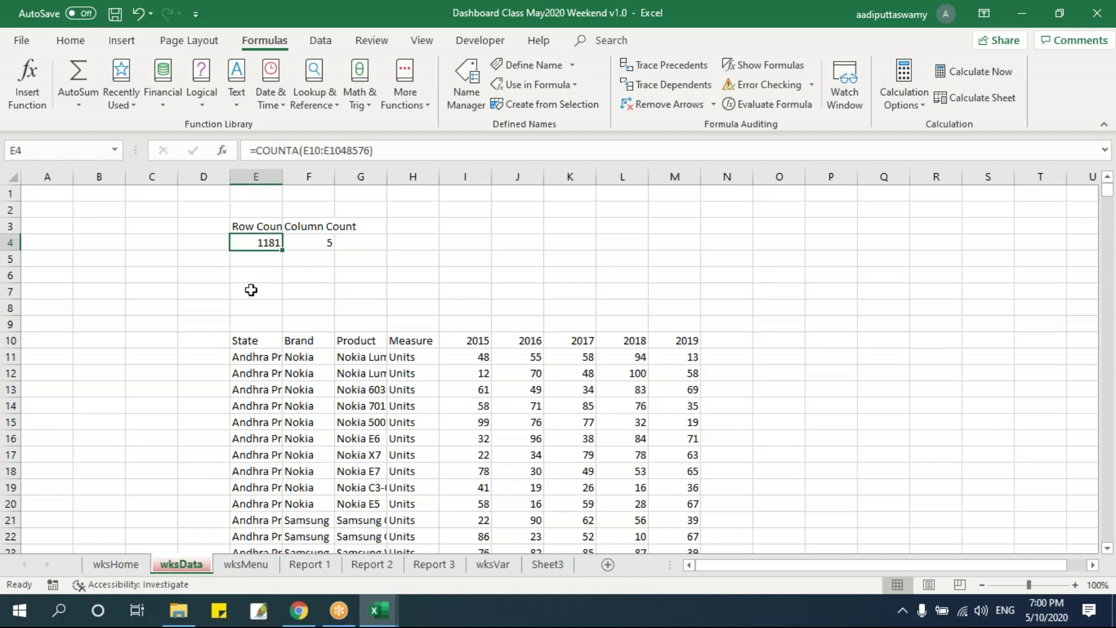
{"action": "left_click", "coordinate": [310, 242]}
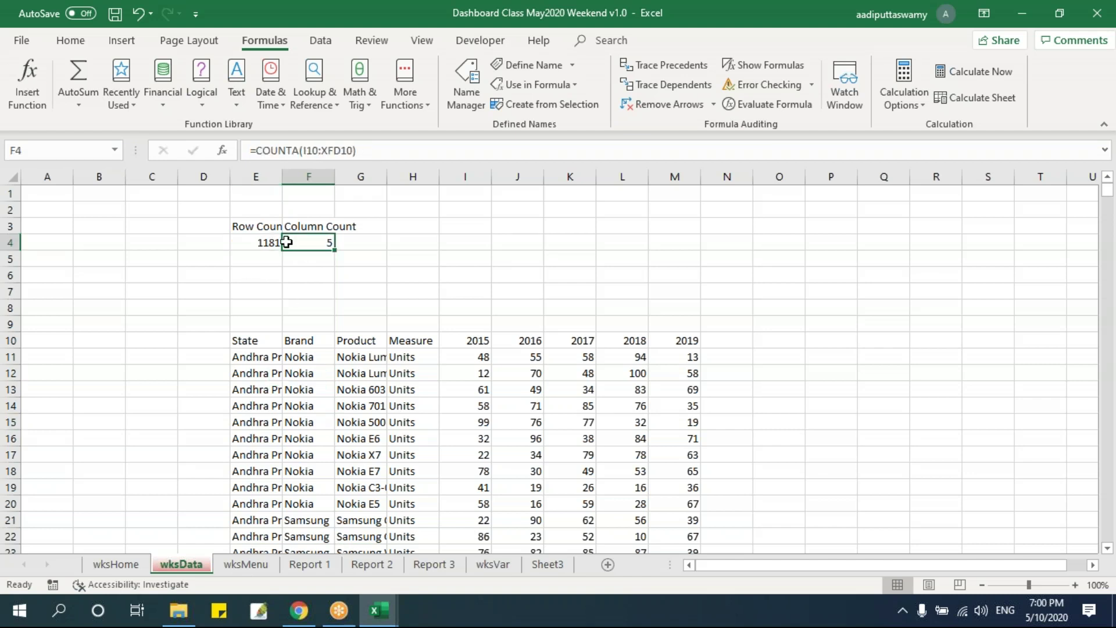
{"action": "left_click", "coordinate": [312, 359]}
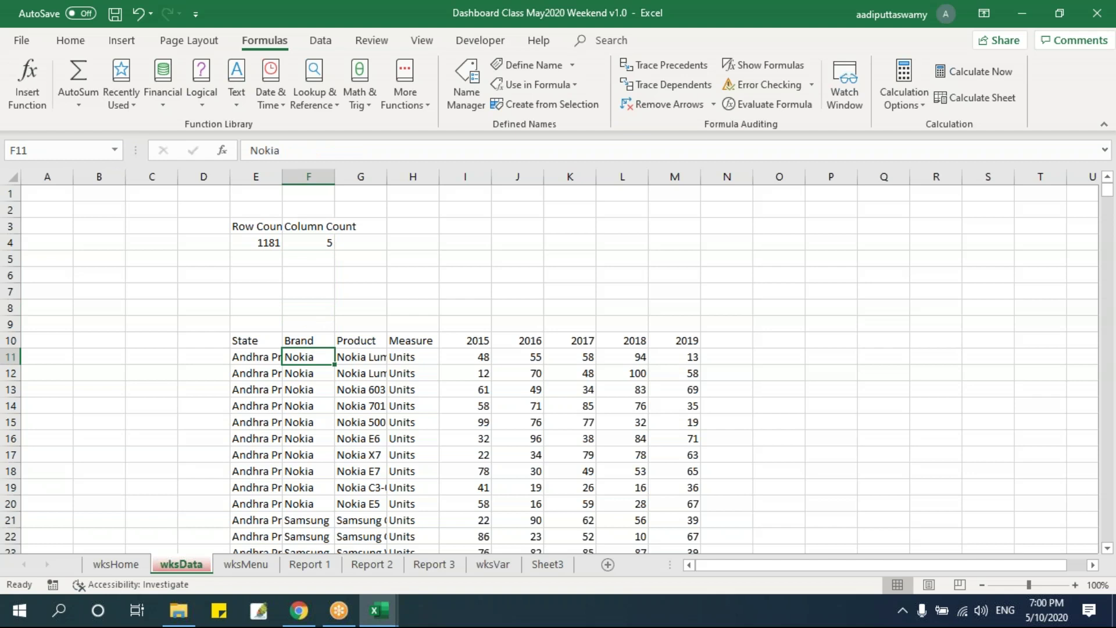
Switch to the VBA editor and create an empty RefreshMenu procedure in mod_Menu.
{"action": "key", "text": "alt+F11"}
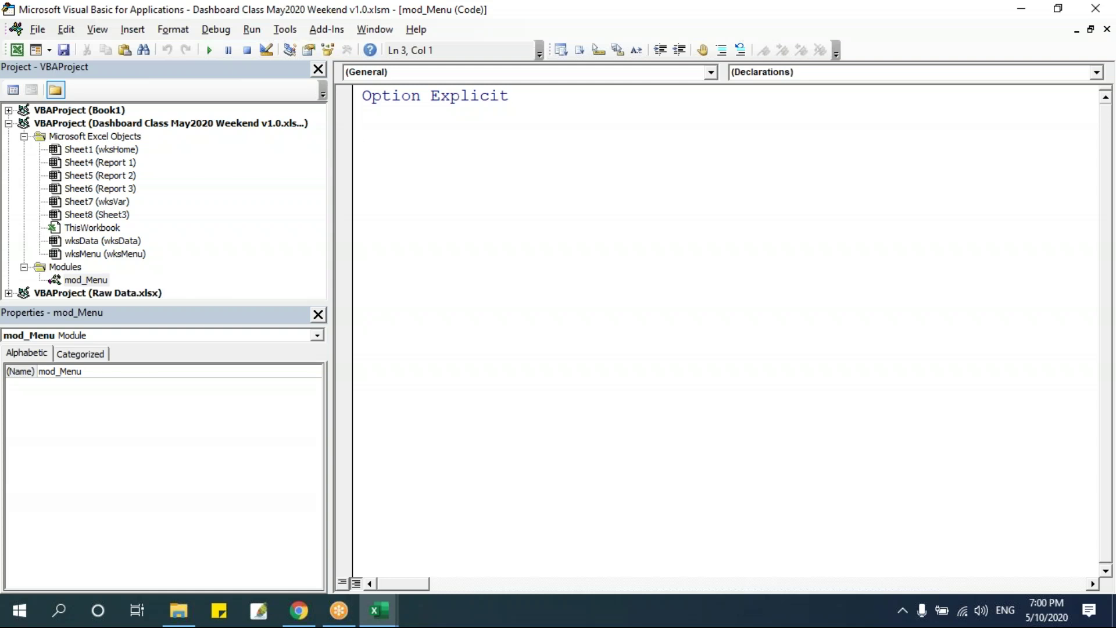
{"action": "type", "text": "Sub RefreshMenu"}
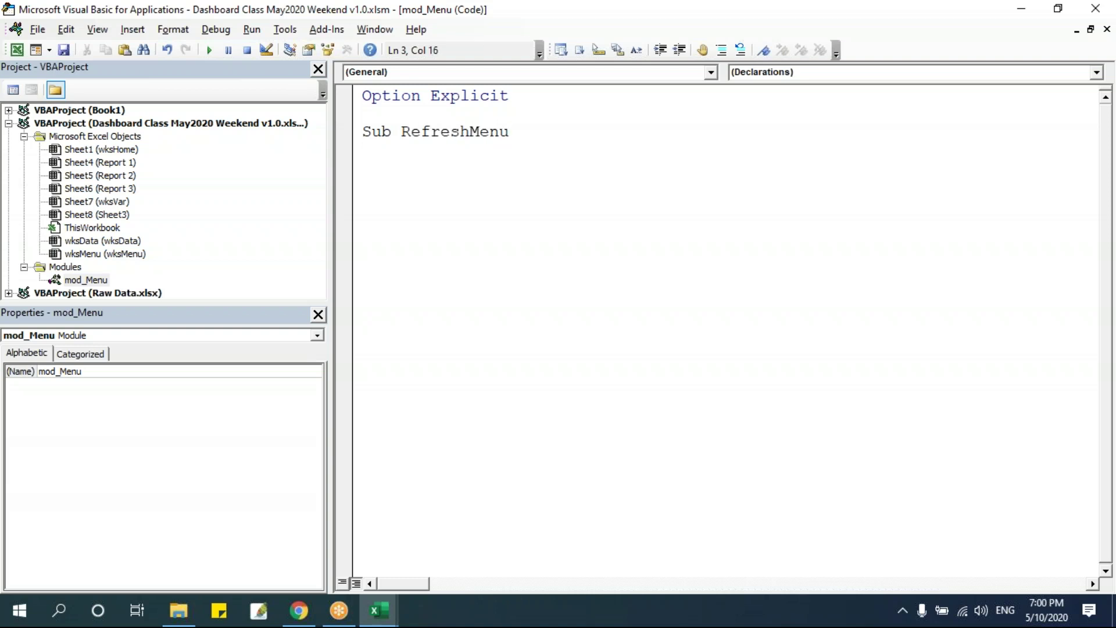
{"action": "key", "text": "Return"}
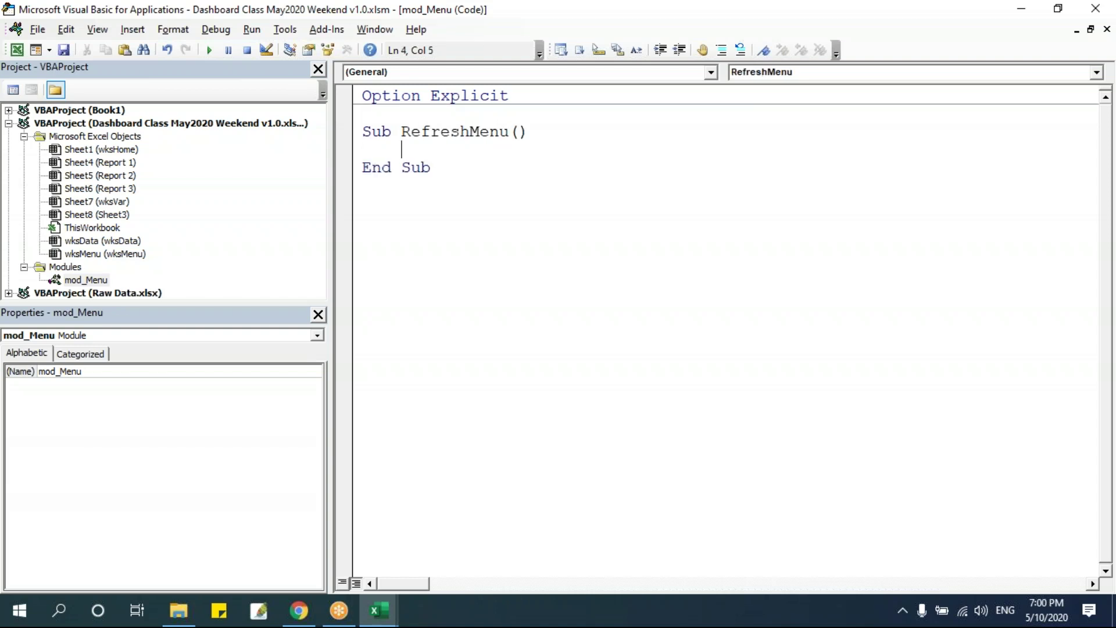
Add the comment 'Macro to Create Menus on its own line above the RefreshMenu procedure.
{"action": "key", "text": "Return"}
{"action": "type", "text": "'"}
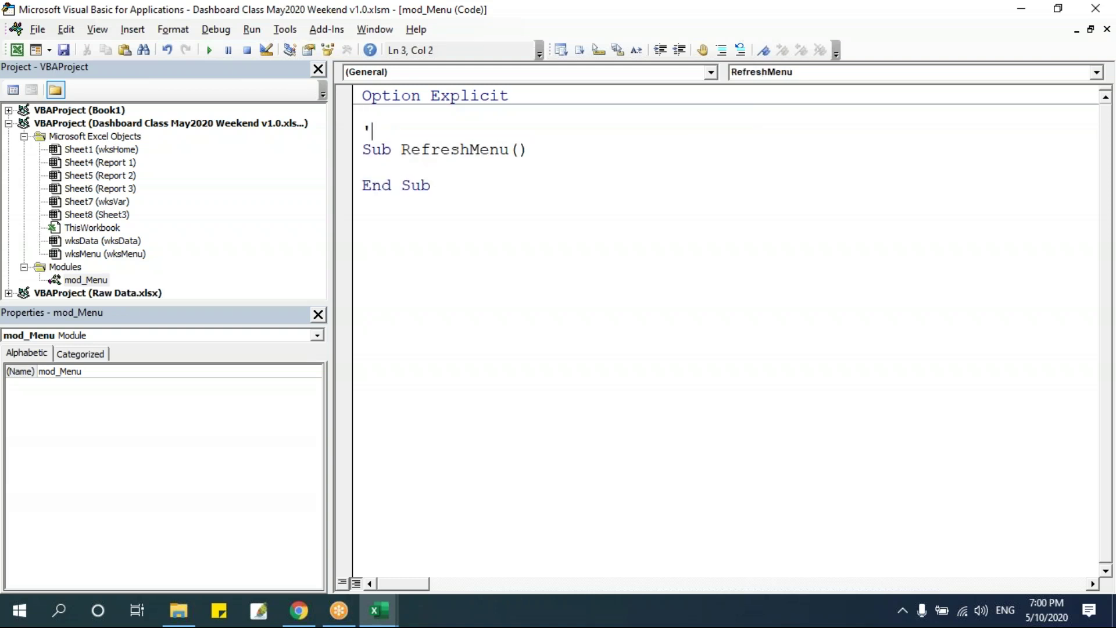
{"action": "type", "text": "Macro"}
{"action": "key", "text": "BackSpace"}
{"action": "key", "text": "BackSpace"}
{"action": "type", "text": "o to Create"}
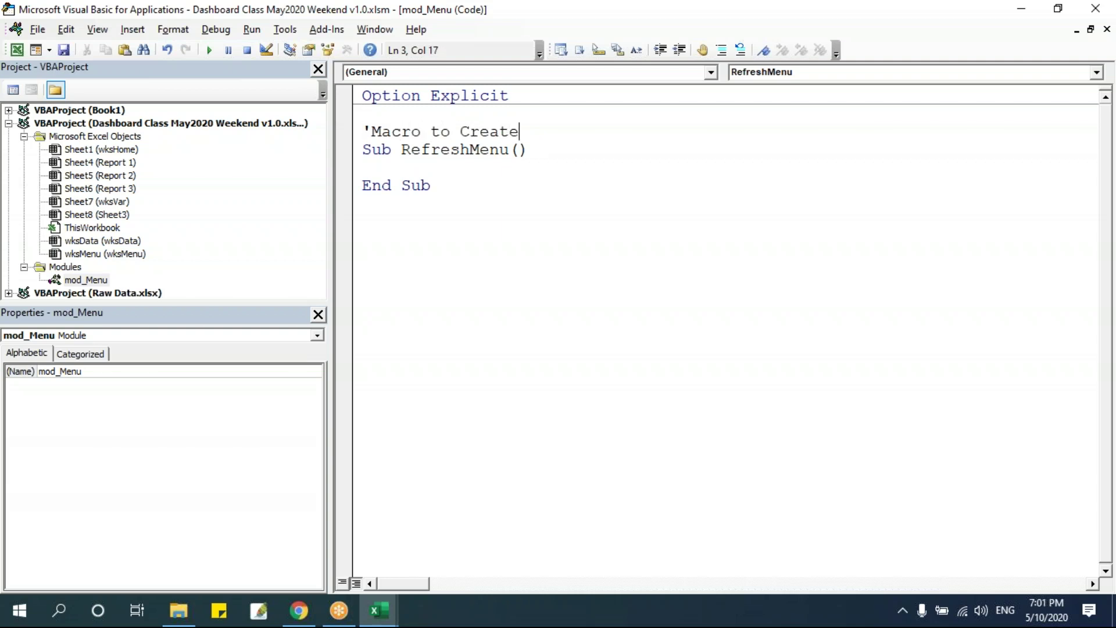
{"action": "type", "text": " Menus"}
{"action": "key", "text": "Down"}
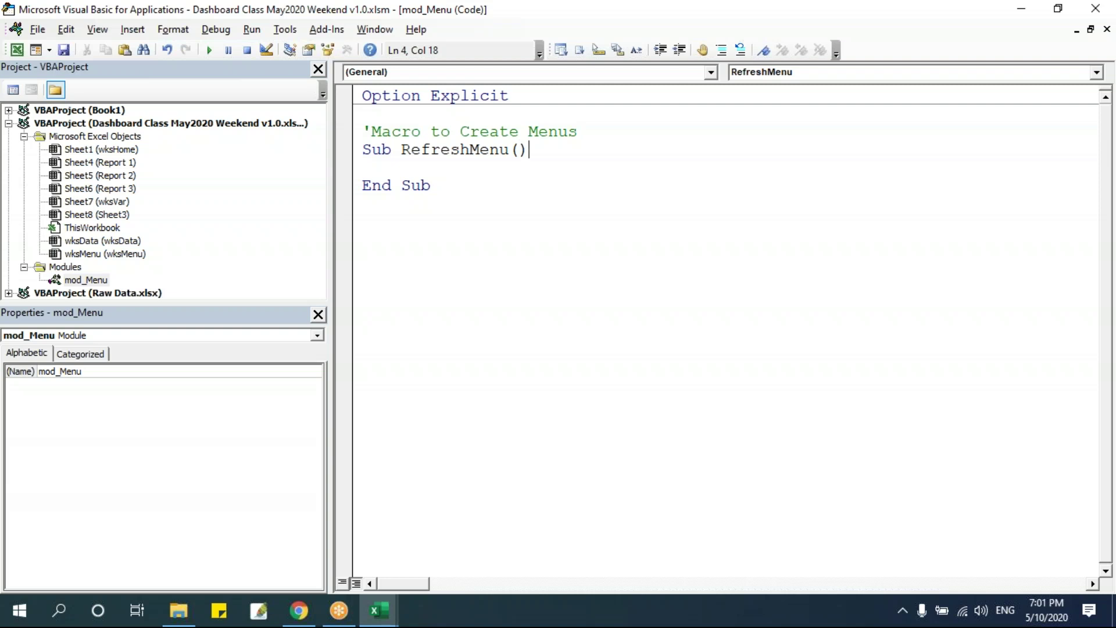
Declare the variables intR and intC As Integer inside RefreshMenu, one for each count cell on wksData.
{"action": "key", "text": "alt+F11"}
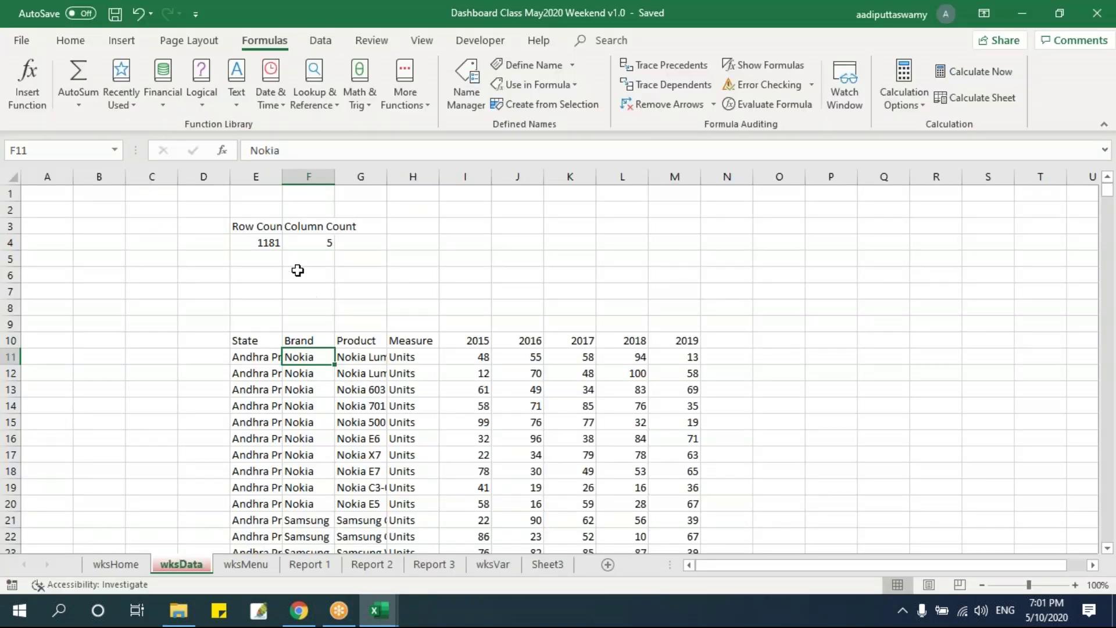
{"action": "left_click", "coordinate": [272, 247]}
{"action": "key", "text": "shift+Right"}
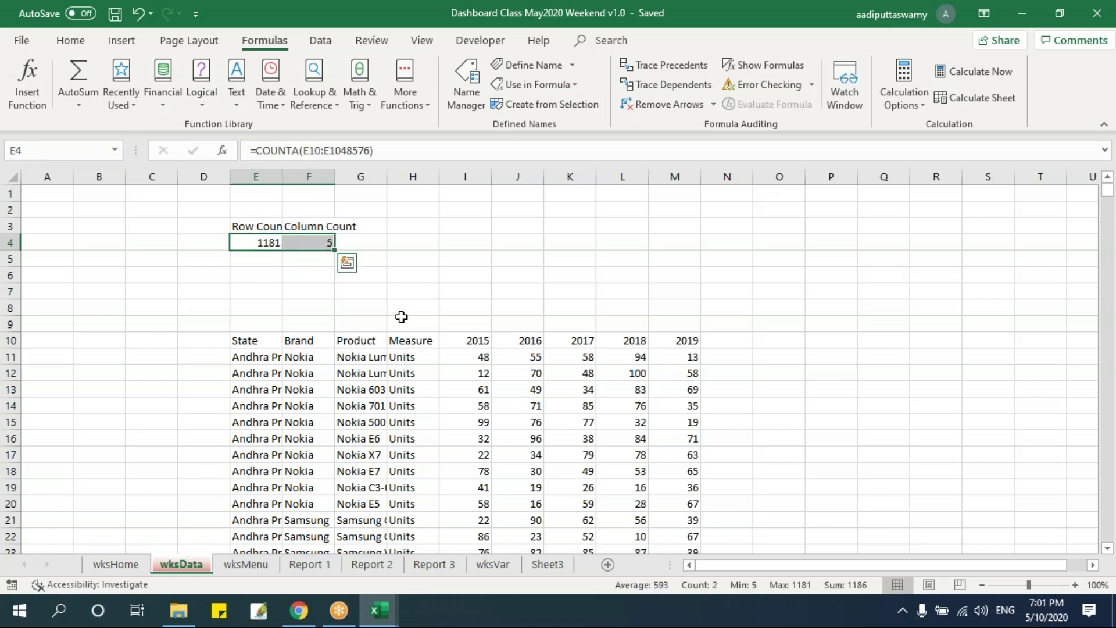
{"action": "key", "text": "alt+F11"}
{"action": "type", "text": "dim int"}
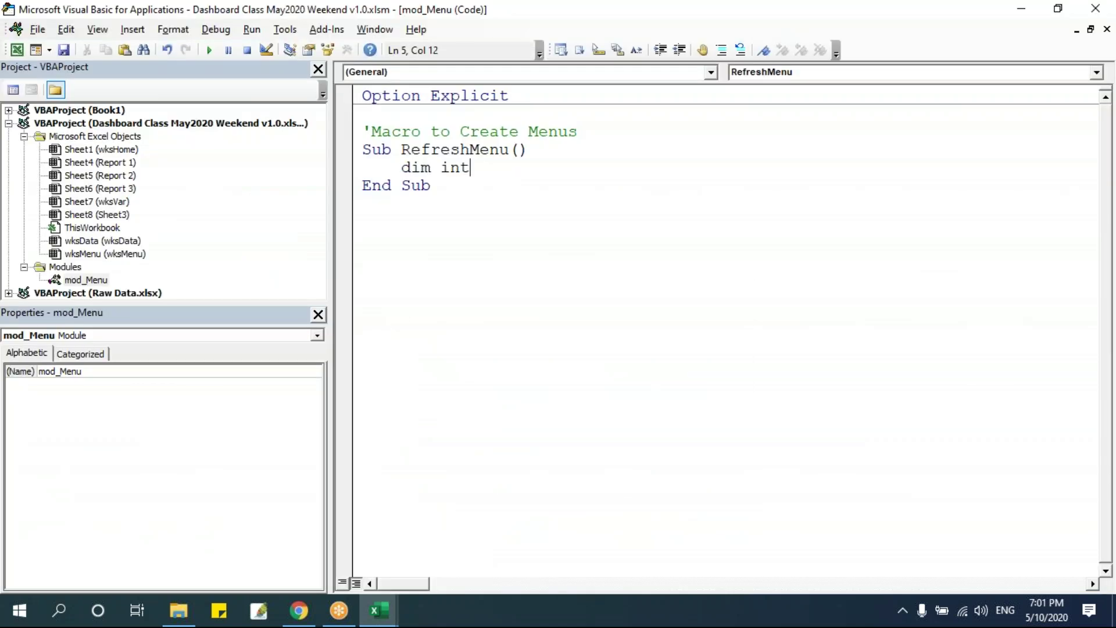
{"action": "type", "text": "R as in"}
{"action": "key", "text": "Return"}
{"action": "type", "text": "dim intC as Integer"}
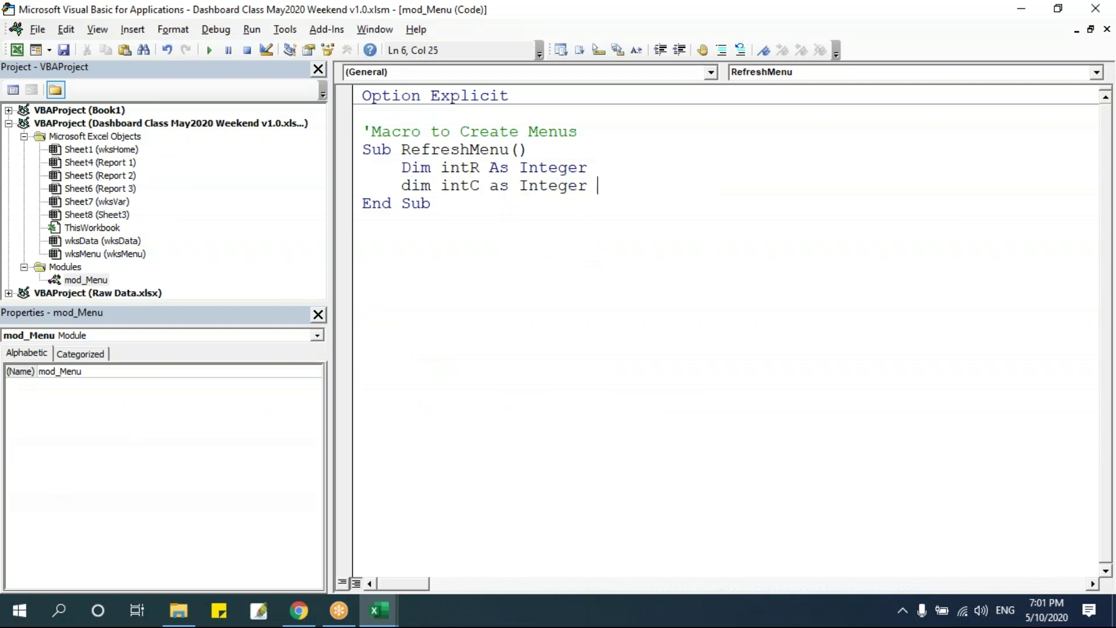
{"action": "key", "text": "Return"}
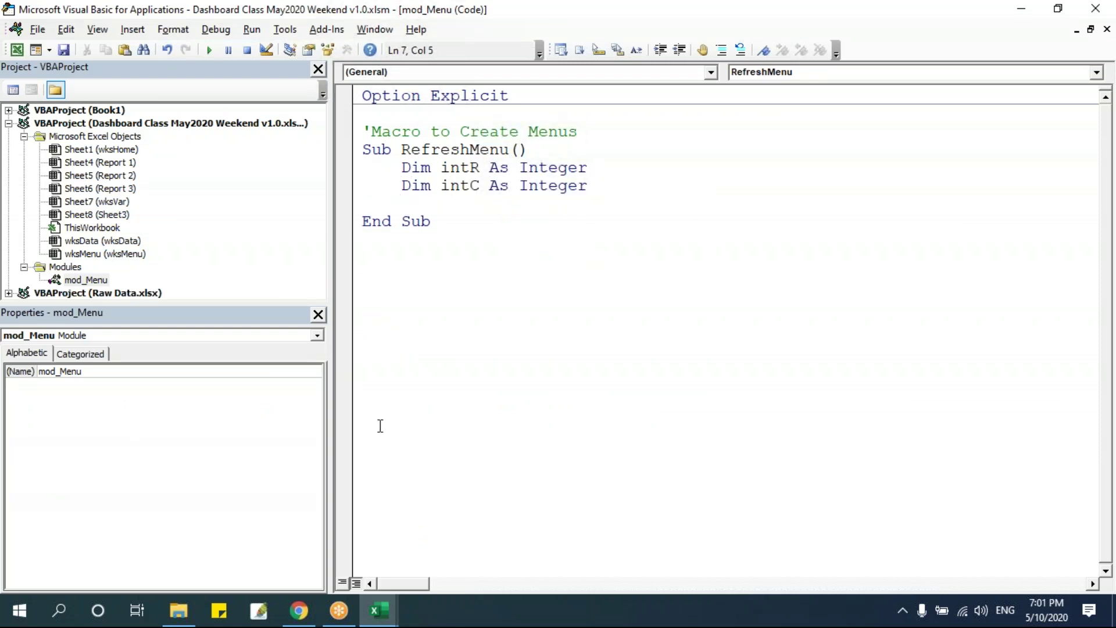
Change the row variable's declaration to Dim lngR As Long.
{"action": "key", "text": "alt+F11"}
{"action": "left_click", "coordinate": [261, 454]}
{"action": "key", "text": "alt+F11"}
{"action": "left_click_drag", "start_coordinate": [523, 169], "coordinate": [621, 166]}
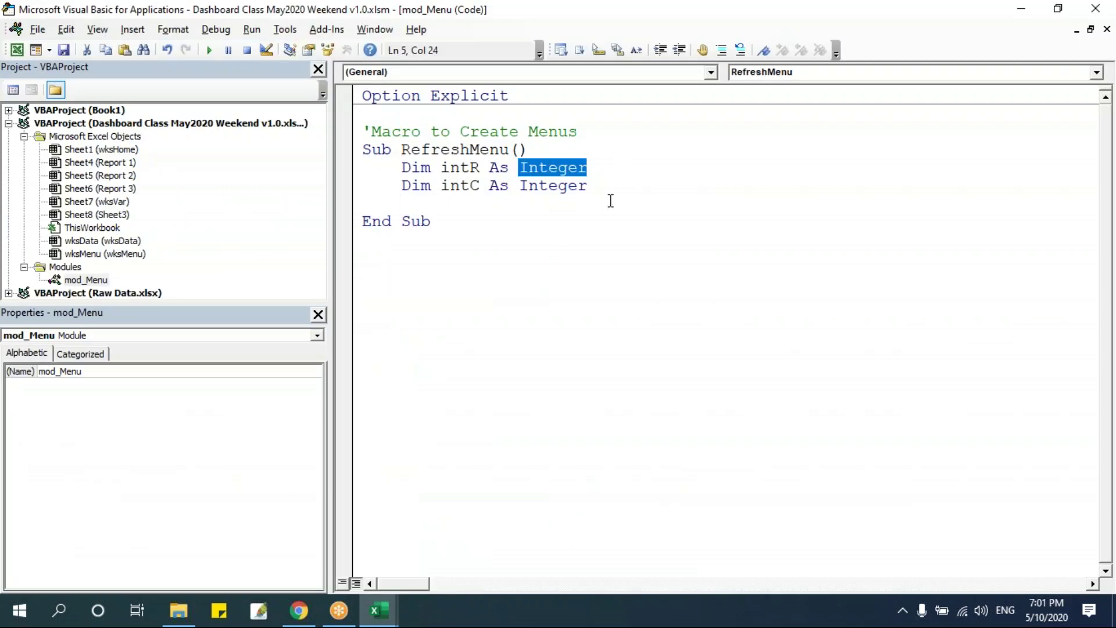
{"action": "type", "text": "long"}
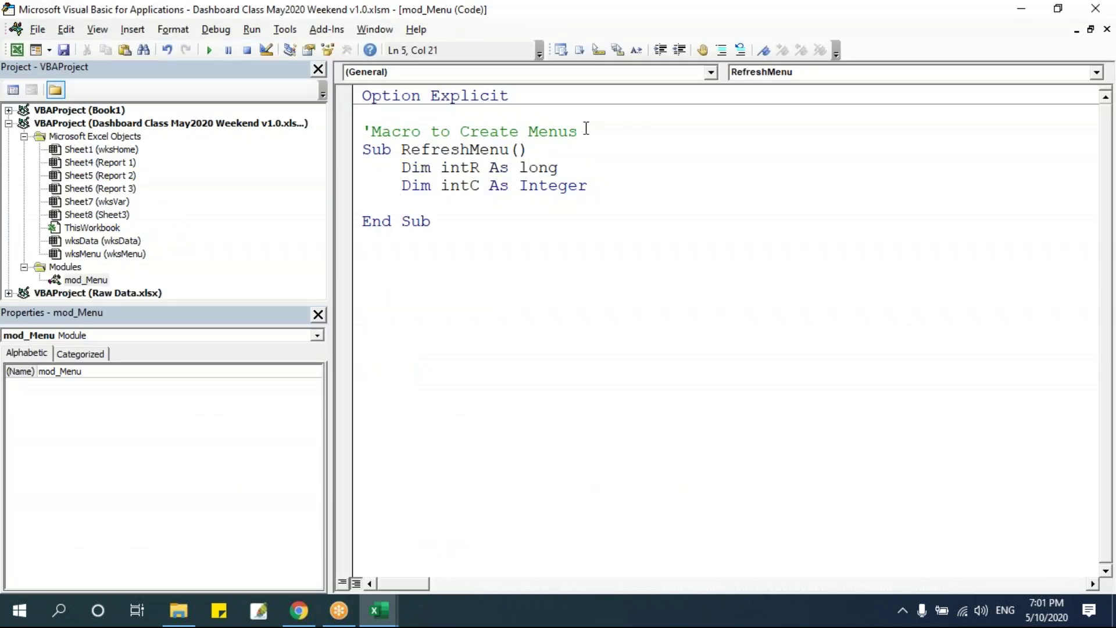
{"action": "left_click", "coordinate": [468, 169]}
{"action": "key", "text": "BackSpace"}
{"action": "key", "text": "BackSpace"}
{"action": "key", "text": "BackSpace"}
{"action": "type", "text": "long"}
{"action": "key", "text": "BackSpace"}
{"action": "key", "text": "BackSpace"}
{"action": "key", "text": "BackSpace"}
{"action": "type", "text": "ng"}
{"action": "key", "text": "alt+F11"}
{"action": "key", "text": "Up"}
{"action": "key", "text": "Up"}
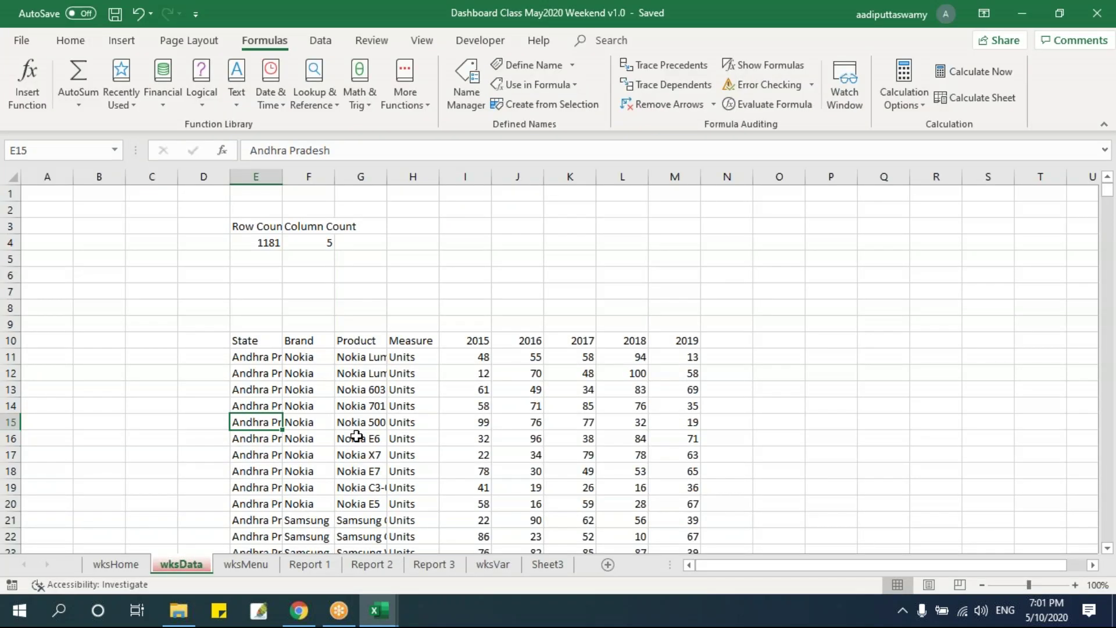
{"action": "key", "text": "alt+F11"}
{"action": "left_click", "coordinate": [465, 242]}
{"action": "left_click", "coordinate": [650, 197]}
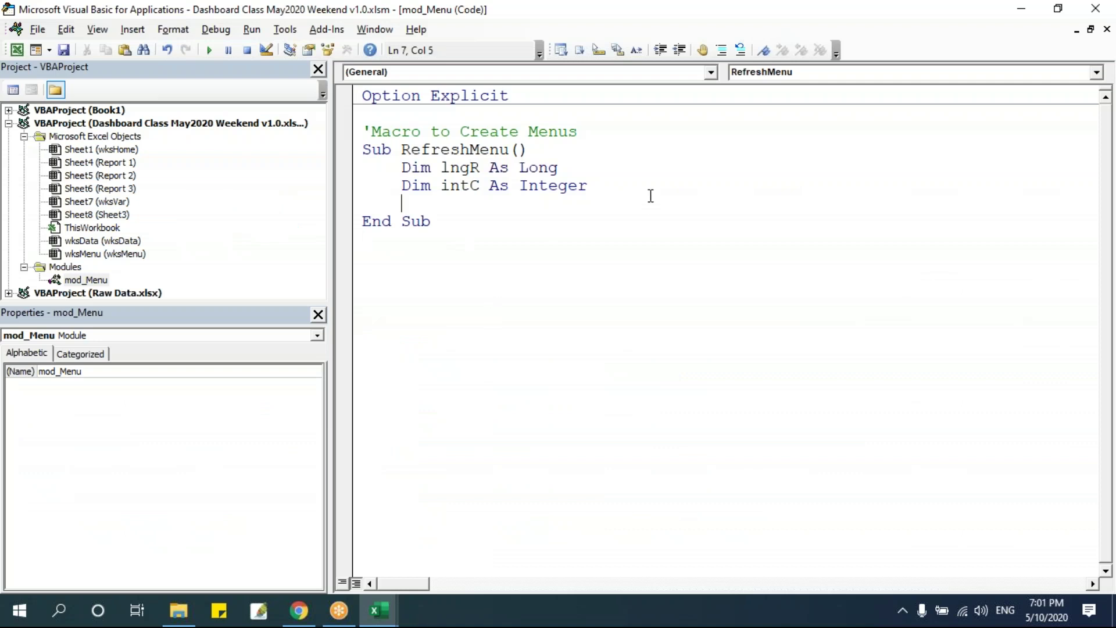
Below the declarations, assign the row count cell with lngR = wksData.Range("E4").Value.
{"action": "key", "text": "Return"}
{"action": "key", "text": "Return"}
{"action": "key", "text": "Up"}
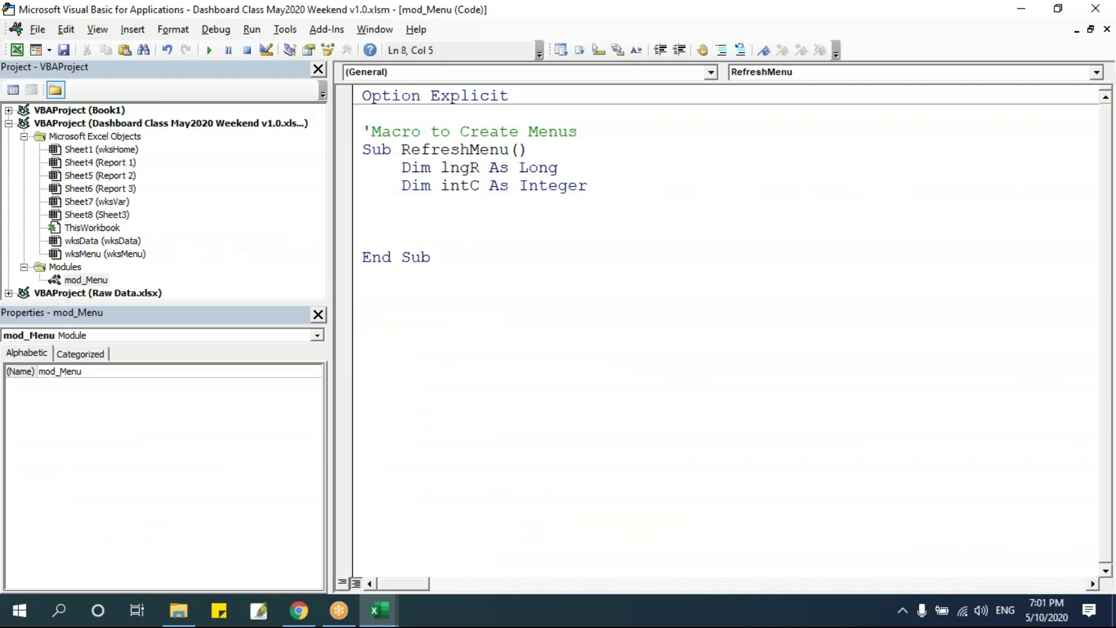
{"action": "type", "text": "lngr = wksData.r"}
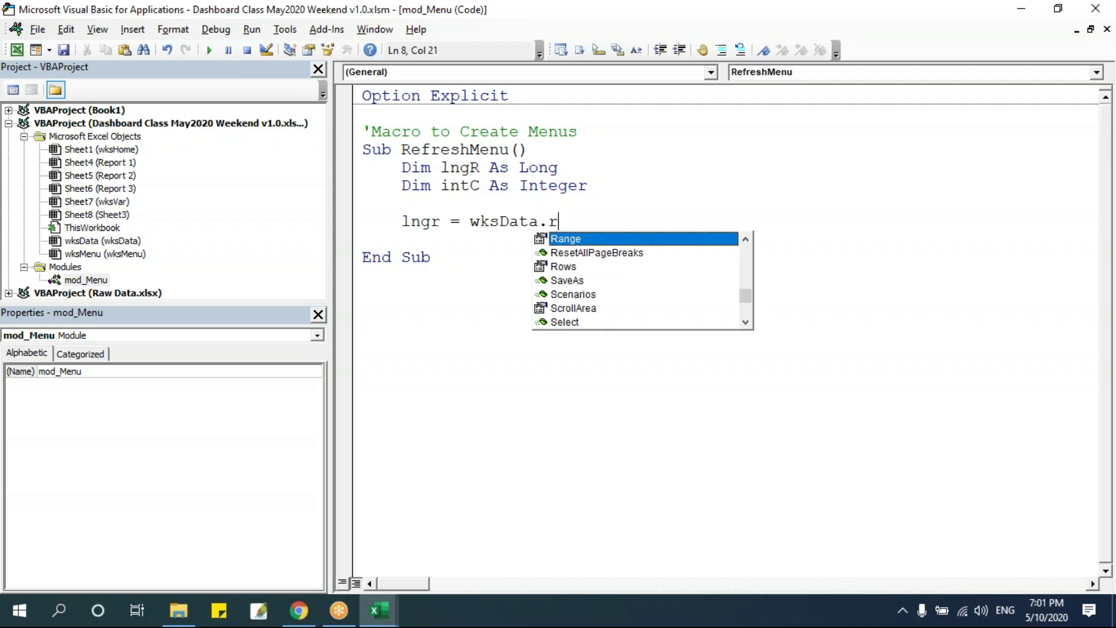
{"action": "key", "text": "Tab"}
{"action": "type", "text": "(\""}
{"action": "key", "text": "alt+F11"}
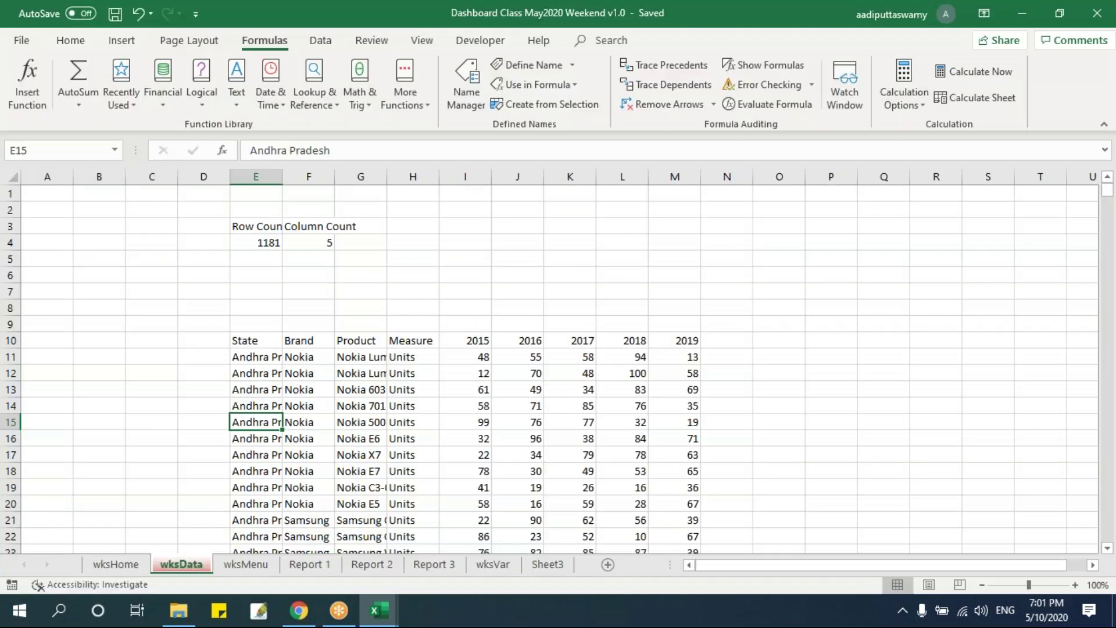
{"action": "left_click", "coordinate": [264, 243]}
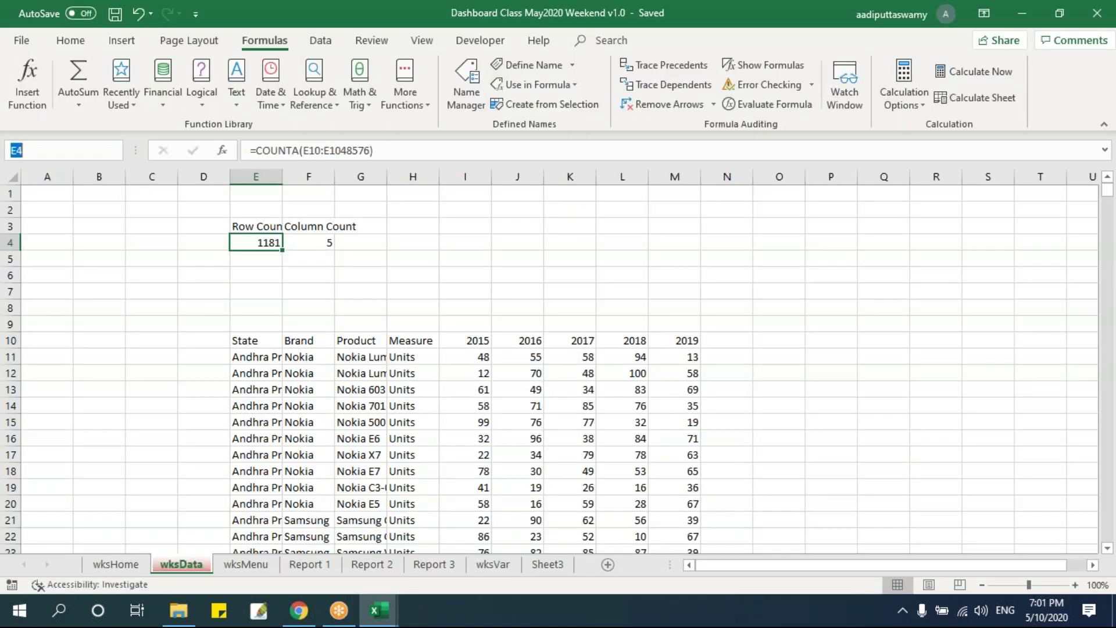
{"action": "key", "text": "alt+F11"}
{"action": "type", "text": "E4\""}
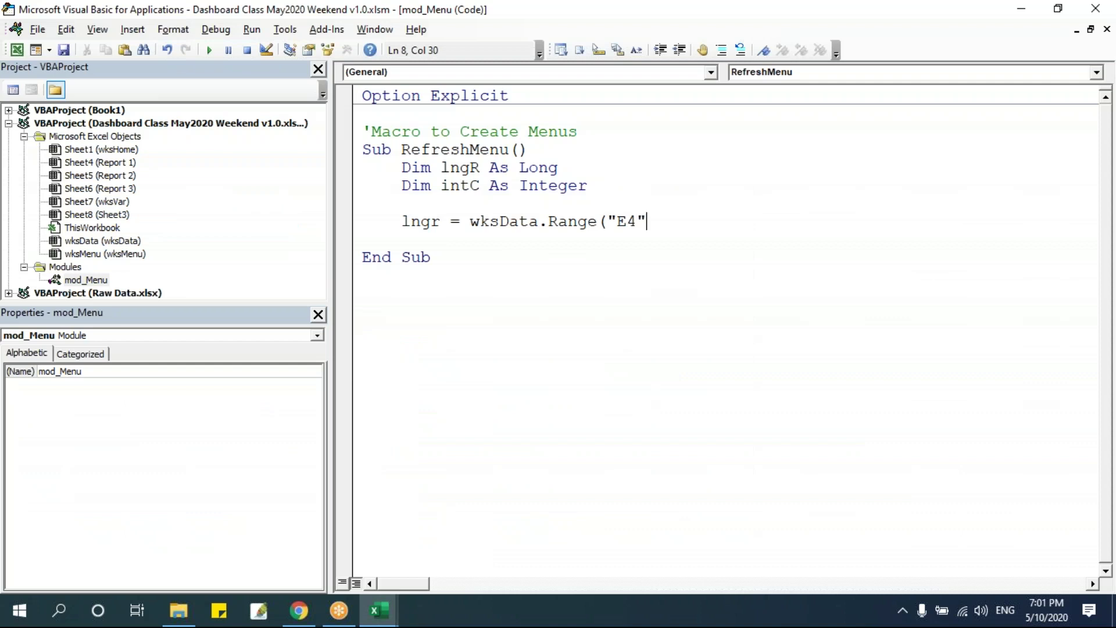
{"action": "type", "text": ").valu"}
{"action": "key", "text": "Tab"}
{"action": "key", "text": "Return"}
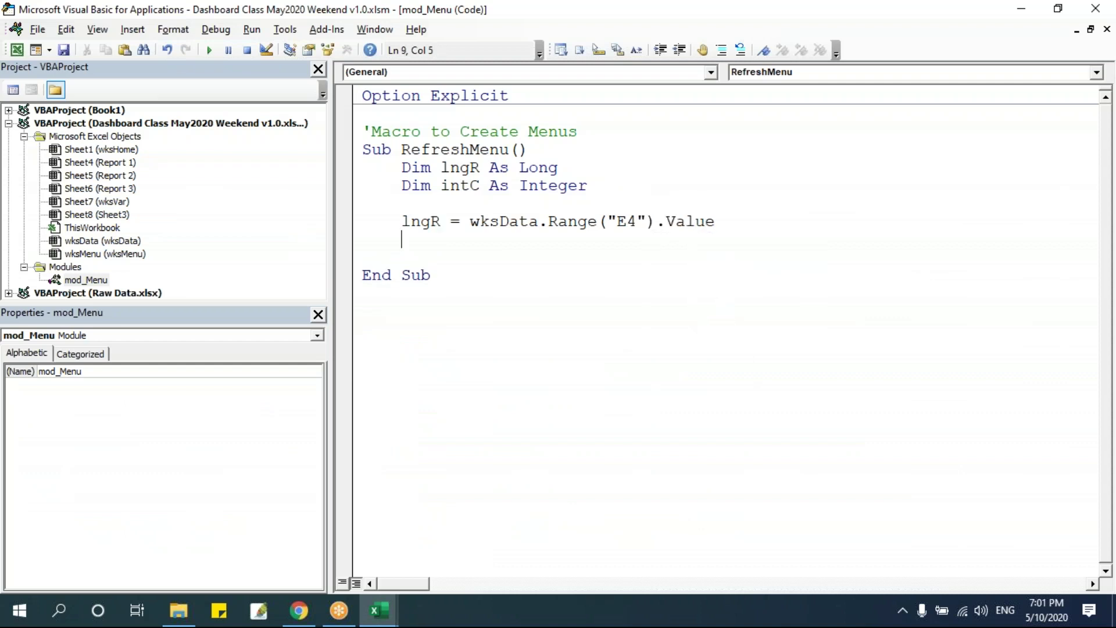
Assign the column count cell with intC = wksData.Range("F4").Value on the following line.
{"action": "type", "text": "intc = wksdata.Range(\""}
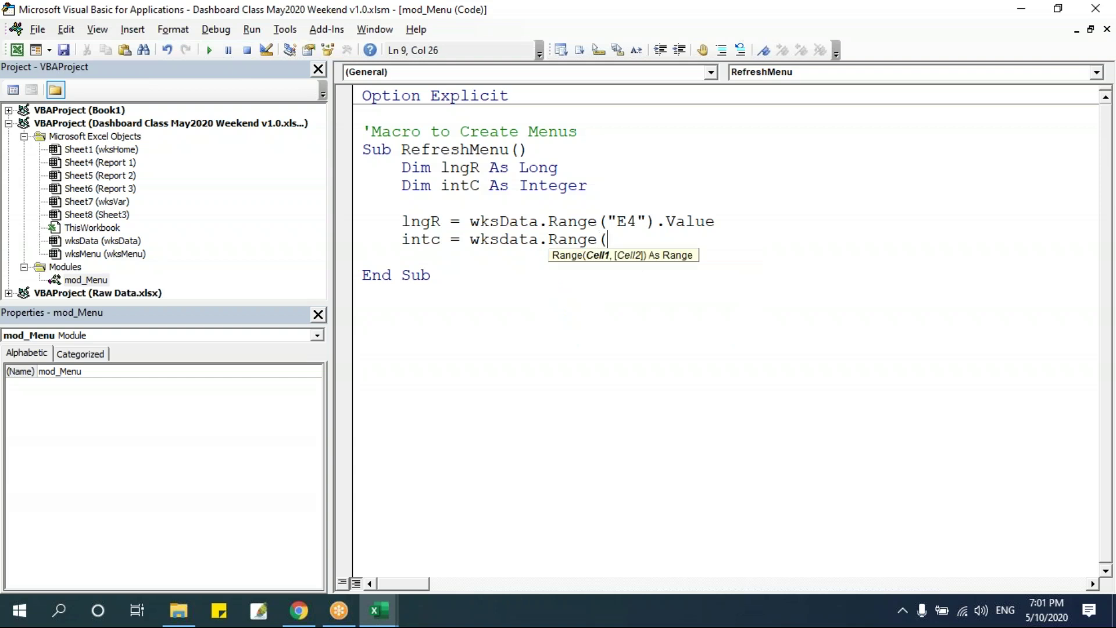
{"action": "key", "text": "alt+F11"}
{"action": "left_click", "coordinate": [326, 243]}
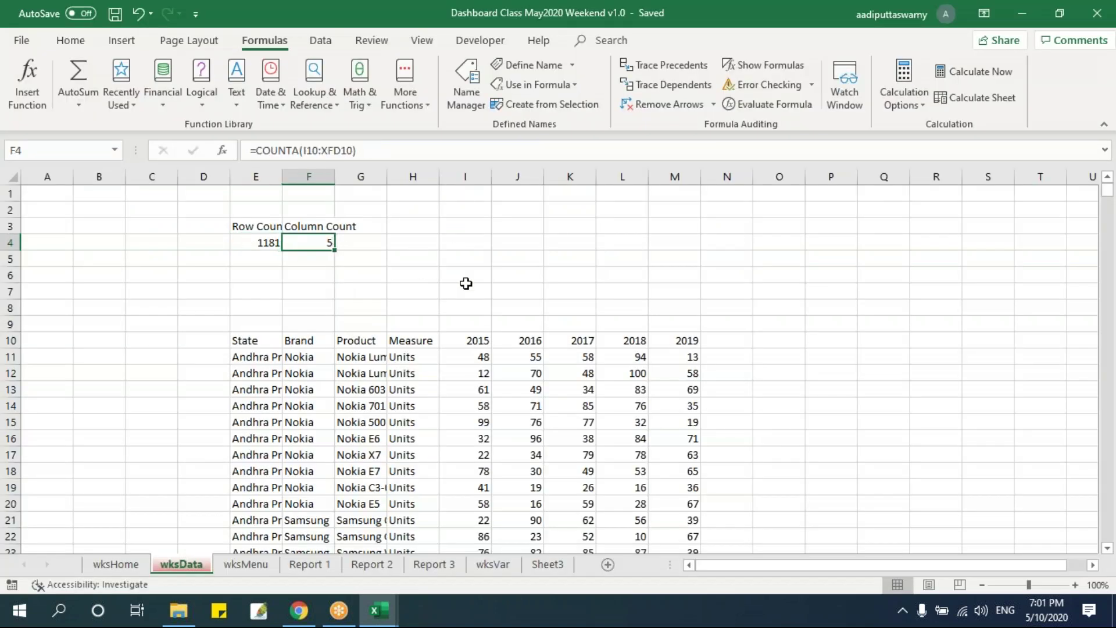
{"action": "key", "text": "alt+F11"}
{"action": "type", "text": "F4\").valu"}
{"action": "key", "text": "Tab"}
{"action": "left_click", "coordinate": [575, 302]}
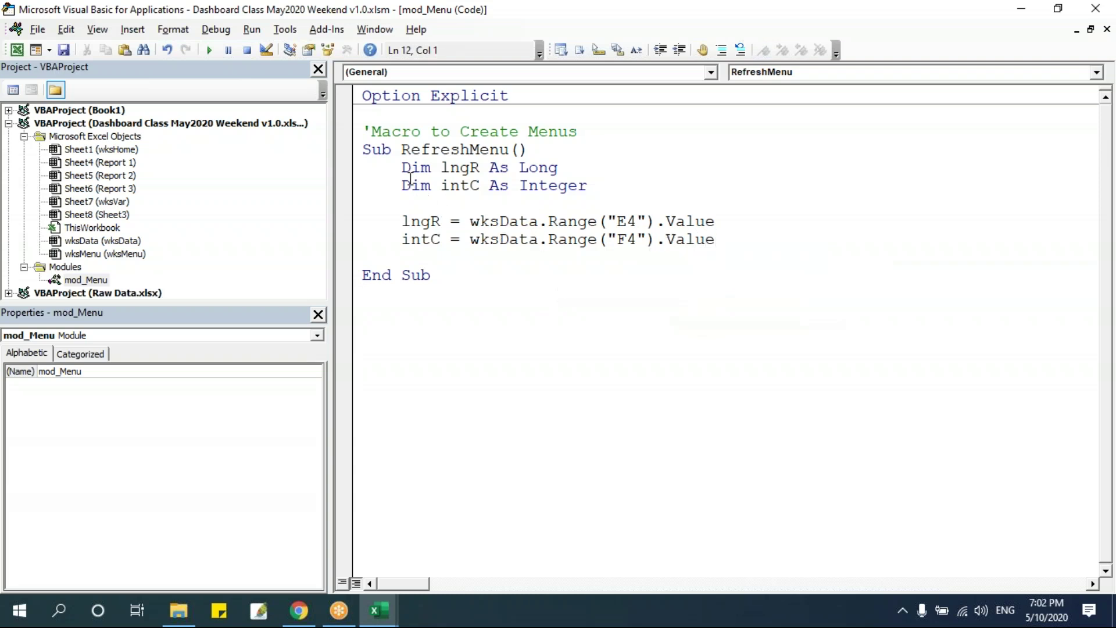
Review the lngR and intC declarations and assignments against the count cells on wksData.
{"action": "left_click_drag", "start_coordinate": [400, 168], "coordinate": [640, 182]}
{"action": "key", "text": "Up"}
{"action": "key", "text": "Up"}
{"action": "left_click", "coordinate": [477, 186]}
{"action": "left_click", "coordinate": [434, 222]}
{"action": "key", "text": "alt+F11"}
{"action": "left_click", "coordinate": [261, 244]}
{"action": "key", "text": "alt+F11"}
{"action": "key", "text": "Down"}
{"action": "key", "text": "alt+F11"}
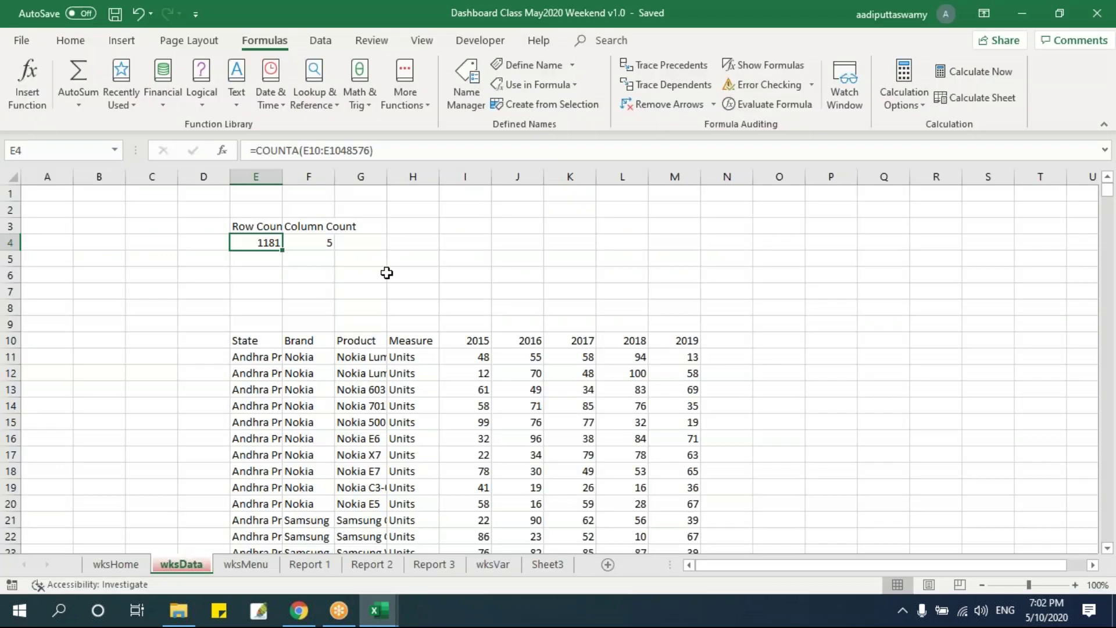
{"action": "key", "text": "alt+F11"}
Insert blank lines below the intC assignment in RefreshMenu.
{"action": "left_click", "coordinate": [769, 241]}
{"action": "key", "text": "Return"}
{"action": "key", "text": "Return"}
{"action": "key", "text": "Return"}
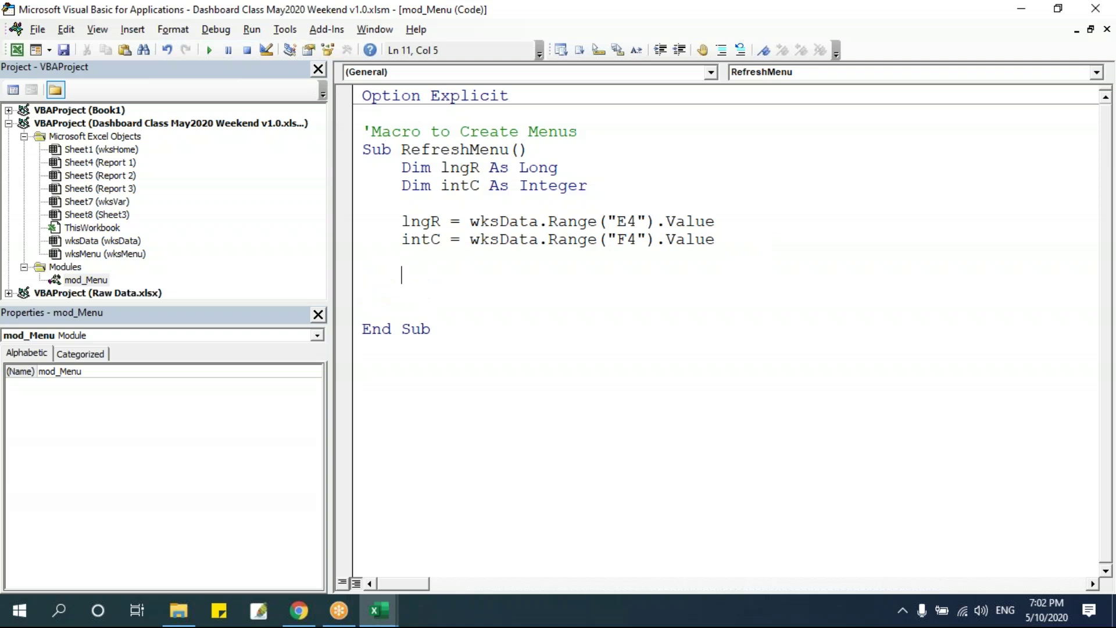
Examine the State column on wksData and the State list with its header on wksMenu.
{"action": "key", "text": "alt+F11"}
{"action": "left_click", "coordinate": [244, 341]}
{"action": "key", "text": "Up"}
{"action": "key", "text": "Down"}
{"action": "key", "text": "ctrl+shift+Down"}
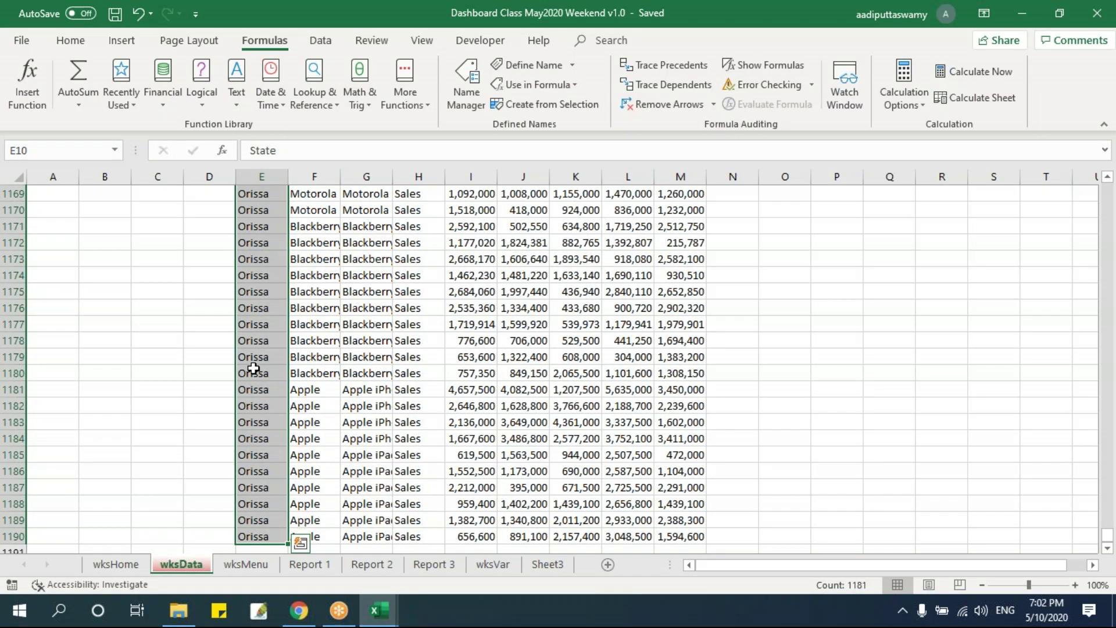
{"action": "left_click", "coordinate": [263, 567]}
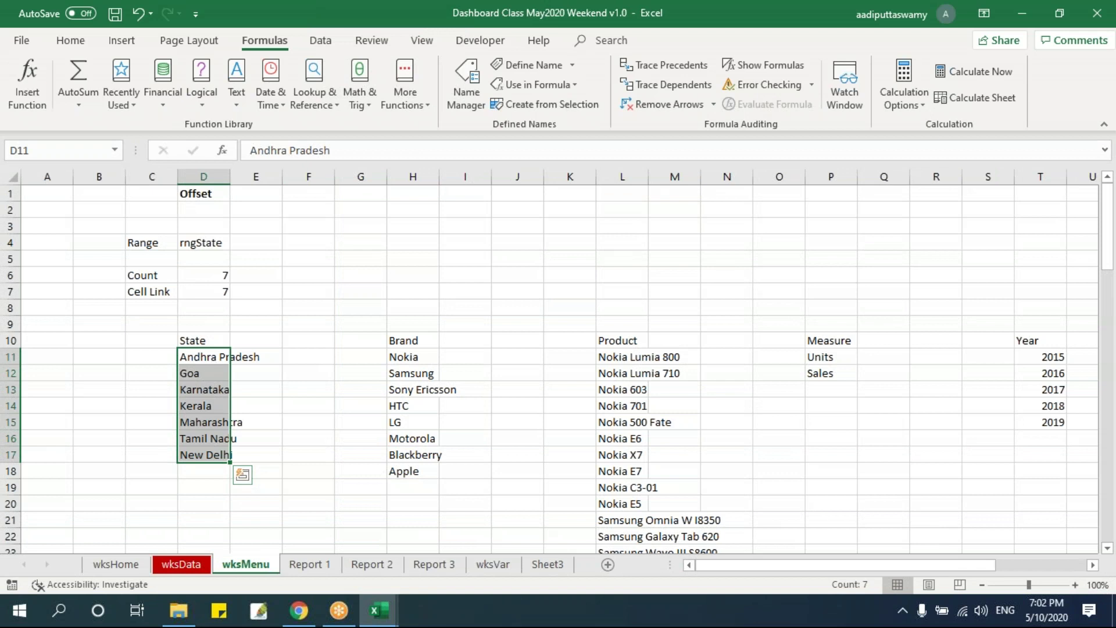
{"action": "key", "text": "Up"}
{"action": "left_click", "coordinate": [320, 41]}
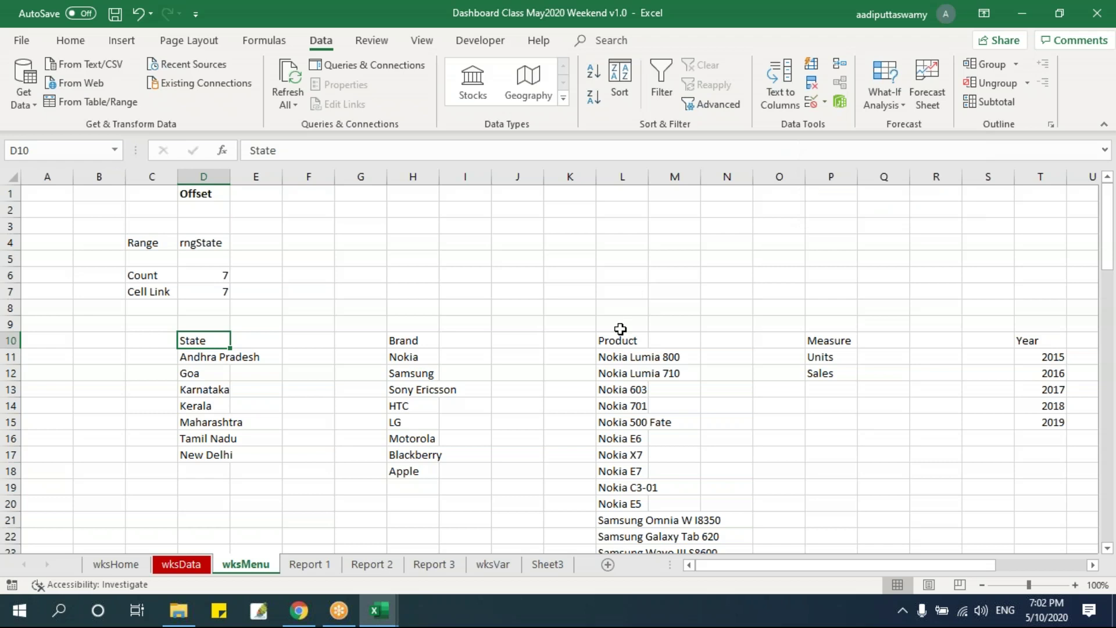
{"action": "key", "text": "alt+F11"}
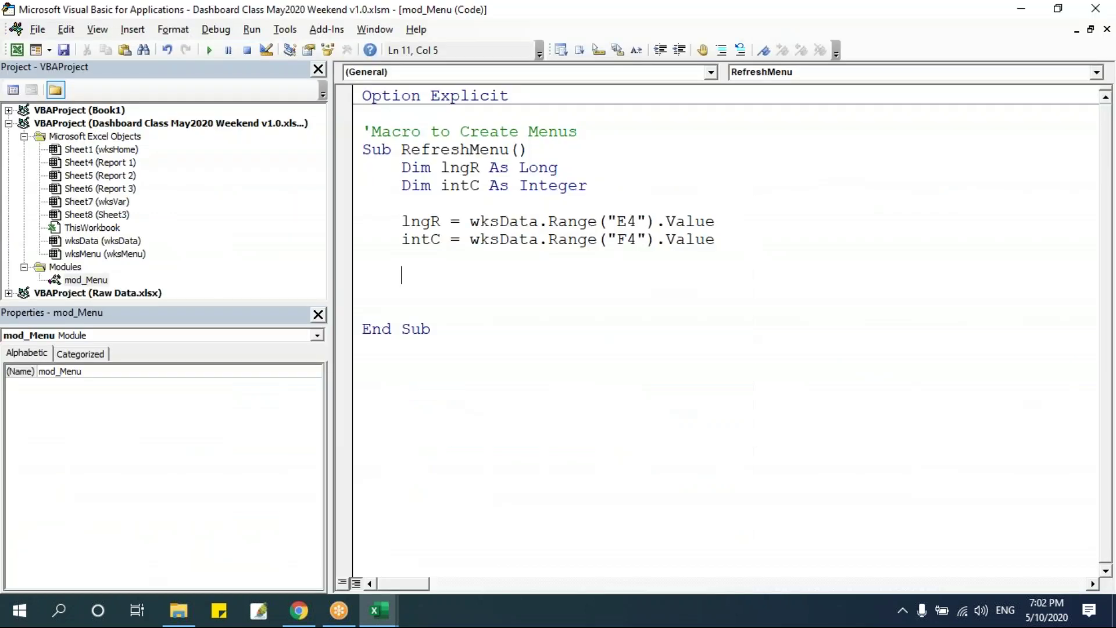
Add the comment 'Create Menu for State below the count assignments and start a new line.
{"action": "type", "text": "Create Menu for State"}
{"action": "key", "text": "Return"}
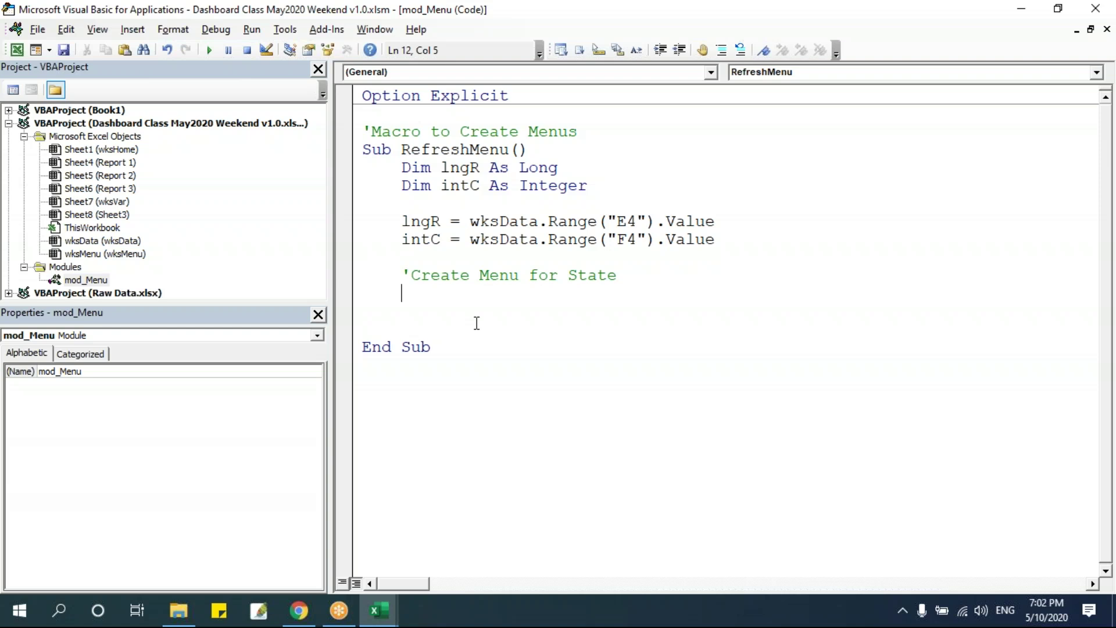
Examine the extent of the State column on wksData and return to its header cell.
{"action": "key", "text": "alt+F11"}
{"action": "left_click", "coordinate": [181, 564]}
{"action": "left_click", "coordinate": [270, 259]}
{"action": "key", "text": "ctrl+Down"}
{"action": "key", "text": "ctrl+Up"}
{"action": "key", "text": "Up"}
{"action": "key", "text": "Down"}
{"action": "key", "text": "Up"}
{"action": "key", "text": "Down"}
{"action": "key", "text": "Up"}
{"action": "key", "text": "Down"}
Write the copy statement wksData.Range("E10").Resize(lngR, 1).Copy under the State comment.
{"action": "key", "text": "alt+F11"}
{"action": "type", "text": "wksdata.r"}
{"action": "key", "text": "Tab"}
{"action": "type", "text": "(\""}
{"action": "key", "text": "alt+F11"}
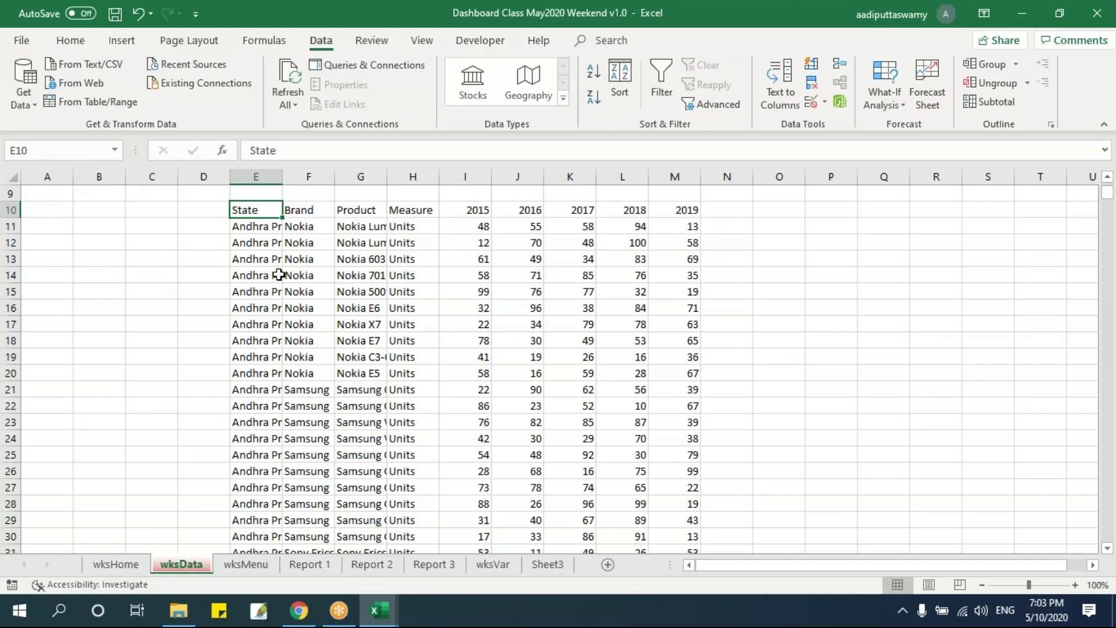
{"action": "scroll", "coordinate": [294, 303], "scroll_direction": "up", "scroll_amount": 1}
{"action": "key", "text": "alt+F11"}
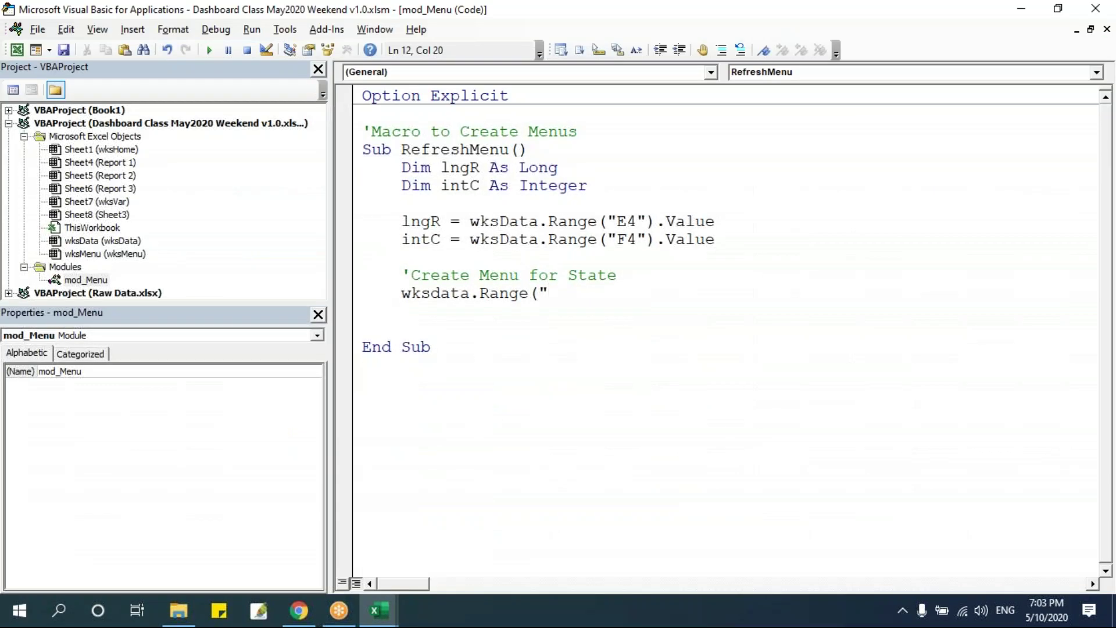
{"action": "type", "text": "E10\").resize("}
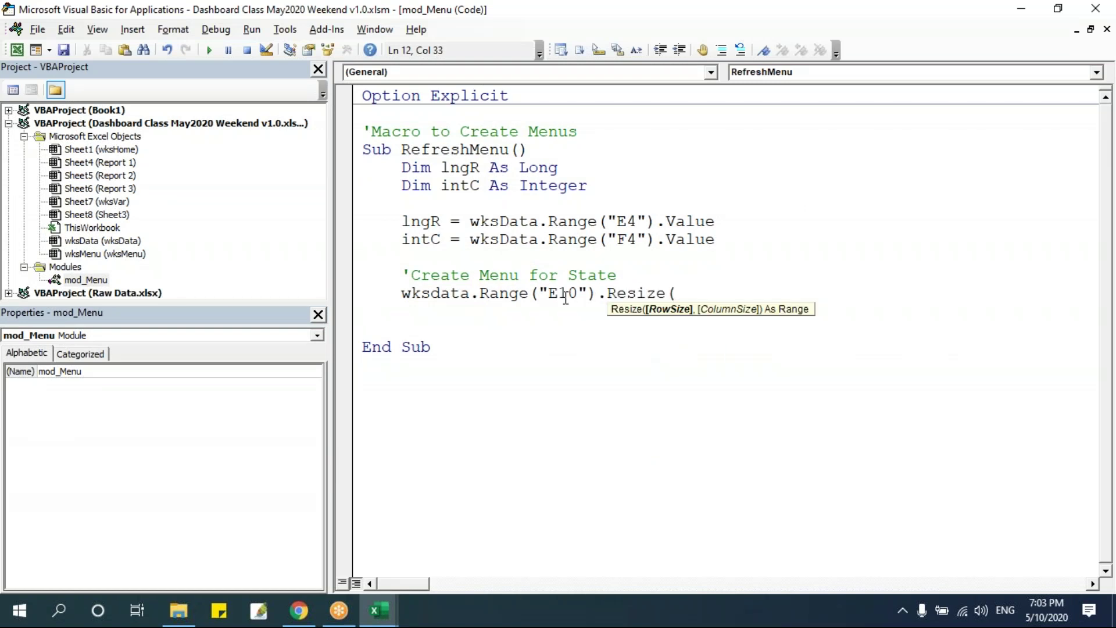
{"action": "type", "text": "lngr,1"}
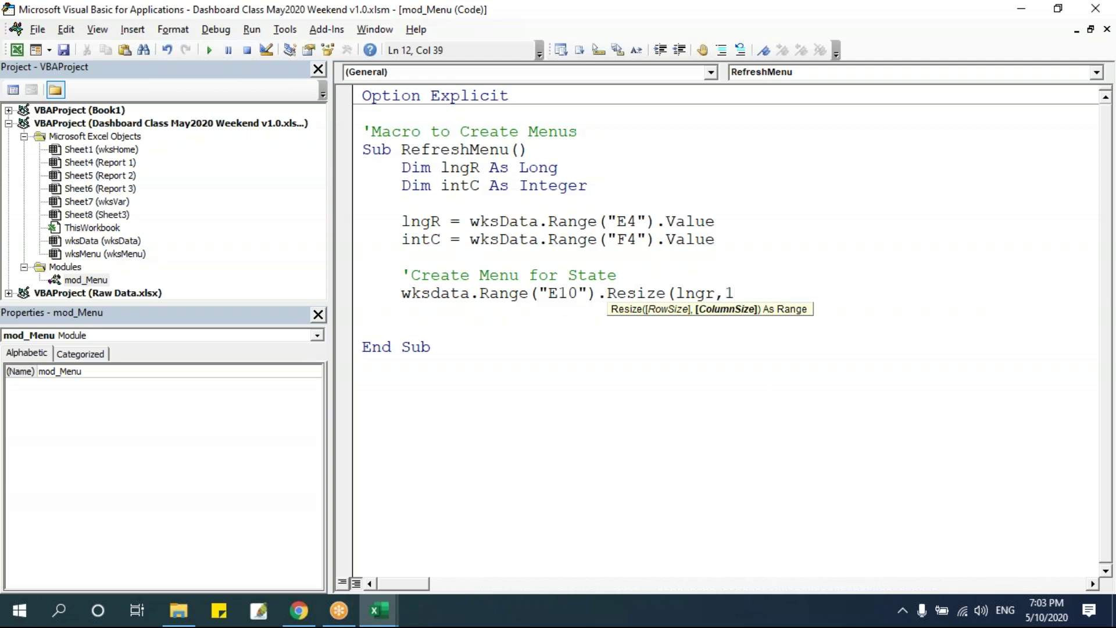
{"action": "type", "text": ").cop"}
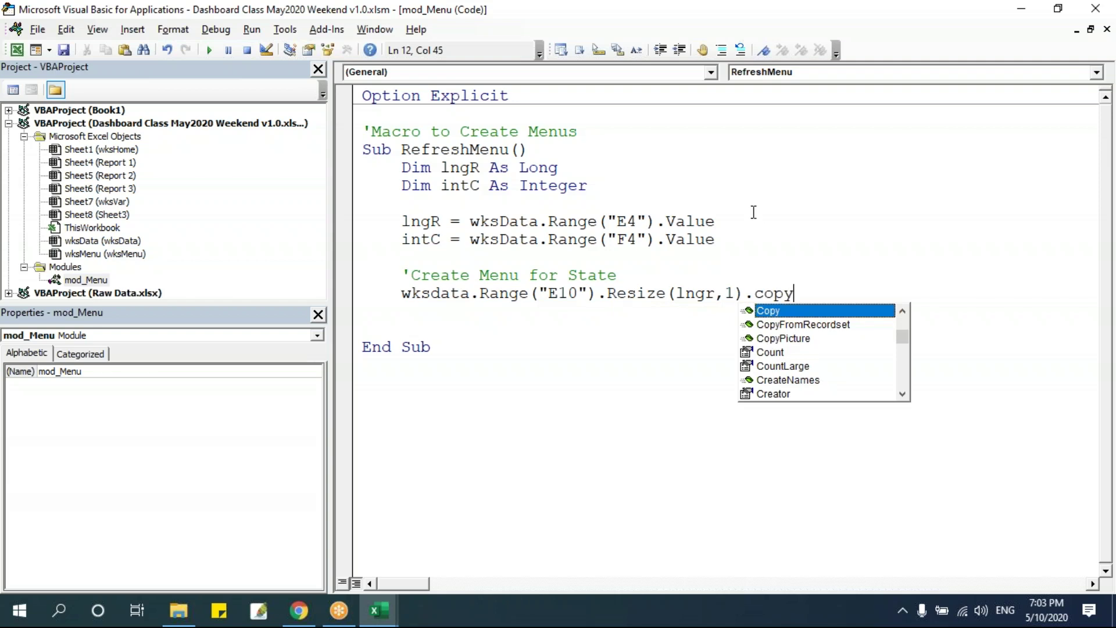
{"action": "type", "text": "y"}
{"action": "left_click", "coordinate": [681, 390]}
{"action": "left_click", "coordinate": [531, 312]}
After checking the State header cell on wksMenu, write wksMenu.Range("D10").PasteSpecial below the copy statement.
{"action": "key", "text": "alt+F11"}
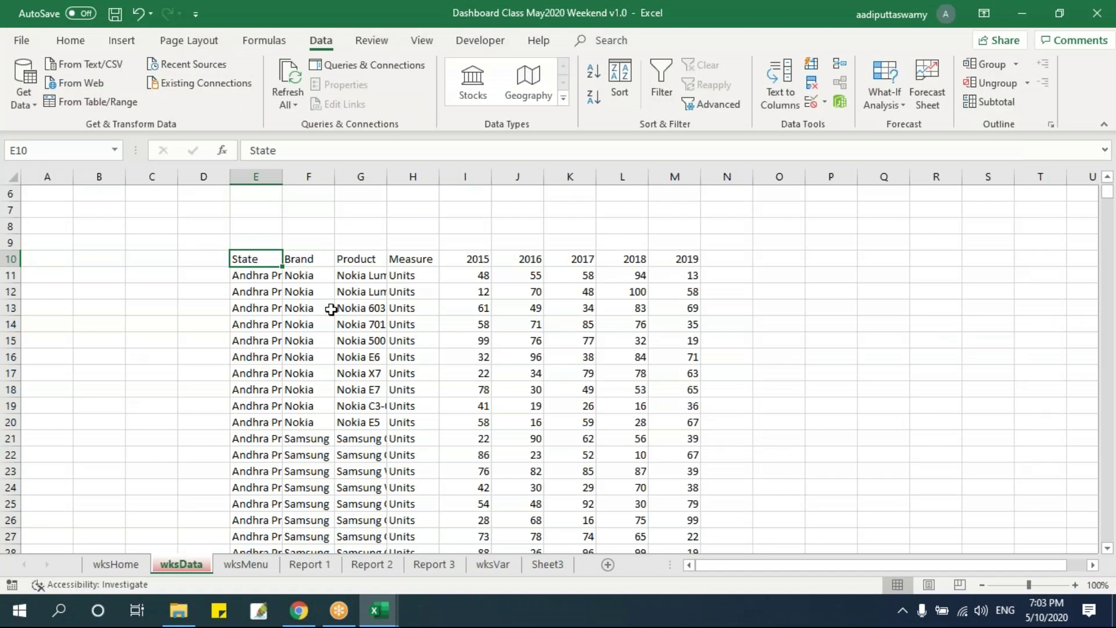
{"action": "left_click", "coordinate": [247, 564]}
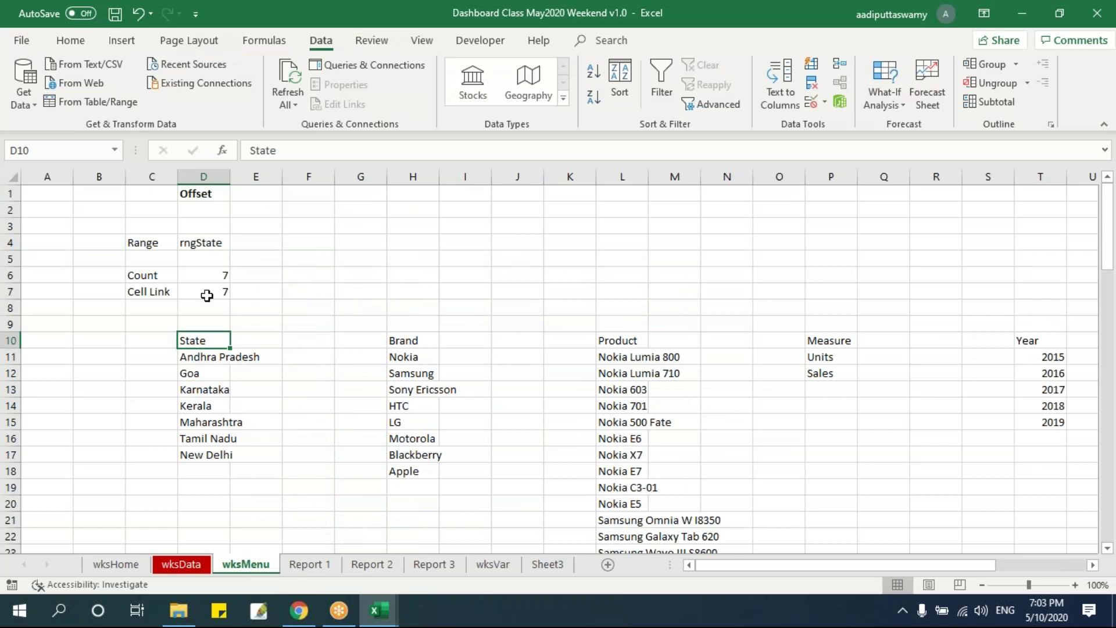
{"action": "key", "text": "alt+F11"}
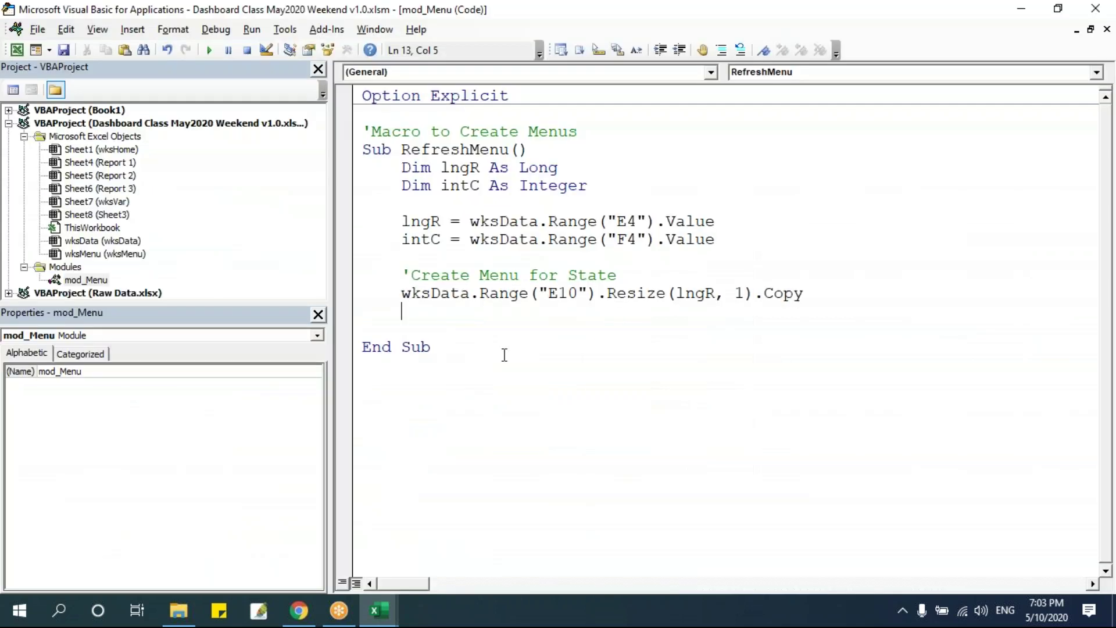
{"action": "type", "text": "wksmenu.Range("}
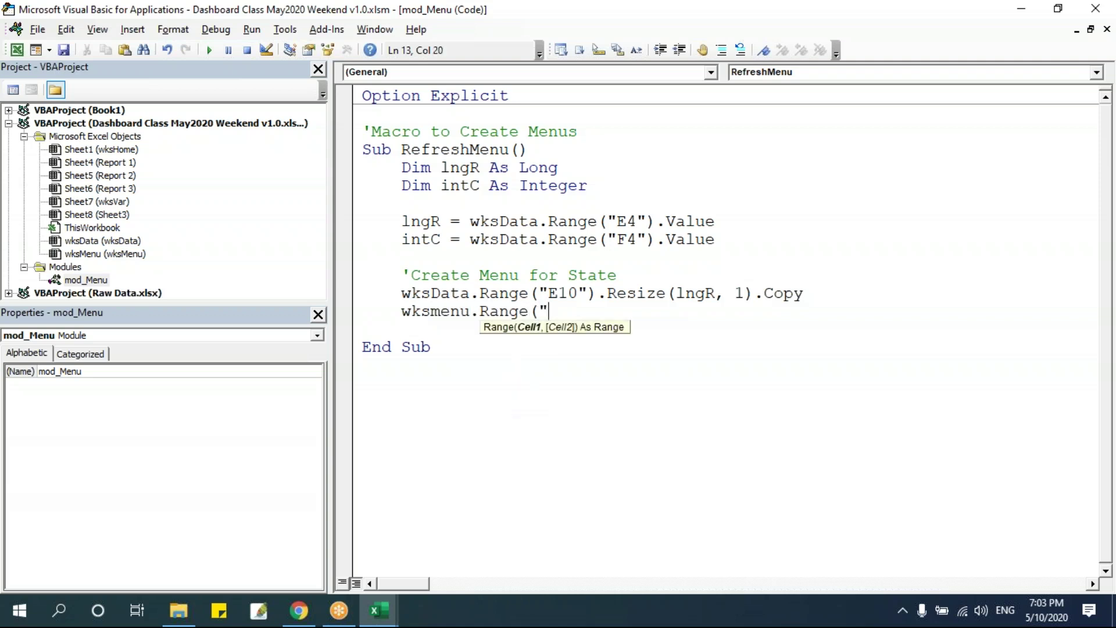
{"action": "key", "text": "alt+F11"}
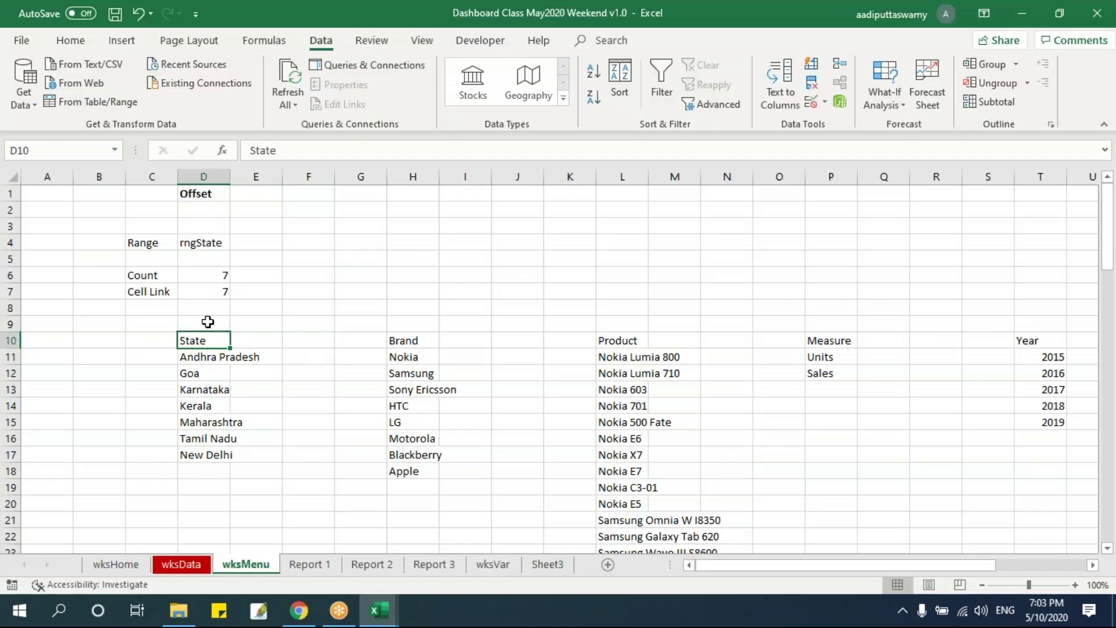
{"action": "key", "text": "alt+F11"}
{"action": "type", "text": "\"D10\").pas"}
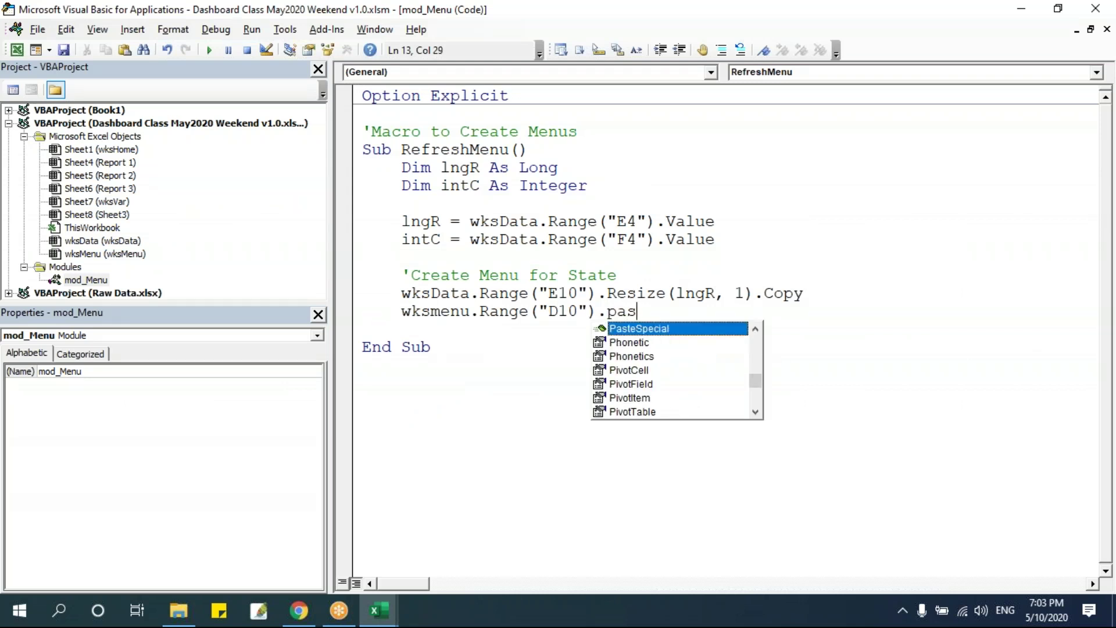
{"action": "key", "text": "Tab"}
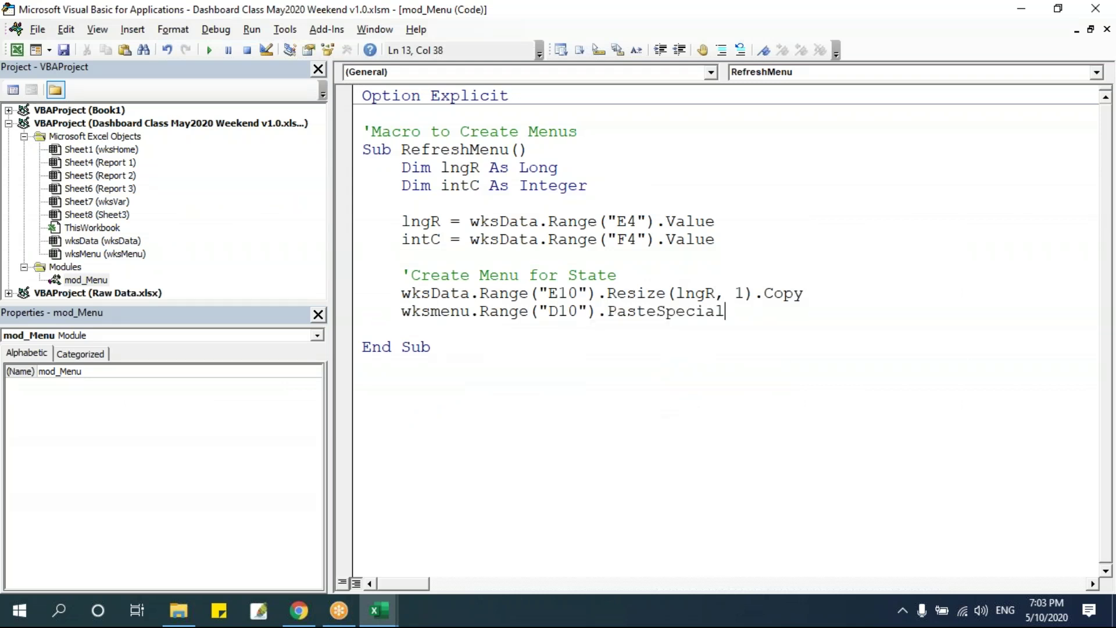
Complete the PasteSpecial statement with the xlPasteValues argument.
{"action": "key", "text": "Down"}
{"action": "key", "text": "Down"}
{"action": "key", "text": "Down"}
{"action": "key", "text": "Down"}
{"action": "key", "text": "Down"}
{"action": "key", "text": "Down"}
{"action": "key", "text": "Down"}
{"action": "key", "text": "Down"}
{"action": "key", "text": "Down"}
{"action": "key", "text": "Down"}
{"action": "key", "text": "Down"}
{"action": "key", "text": "Down"}
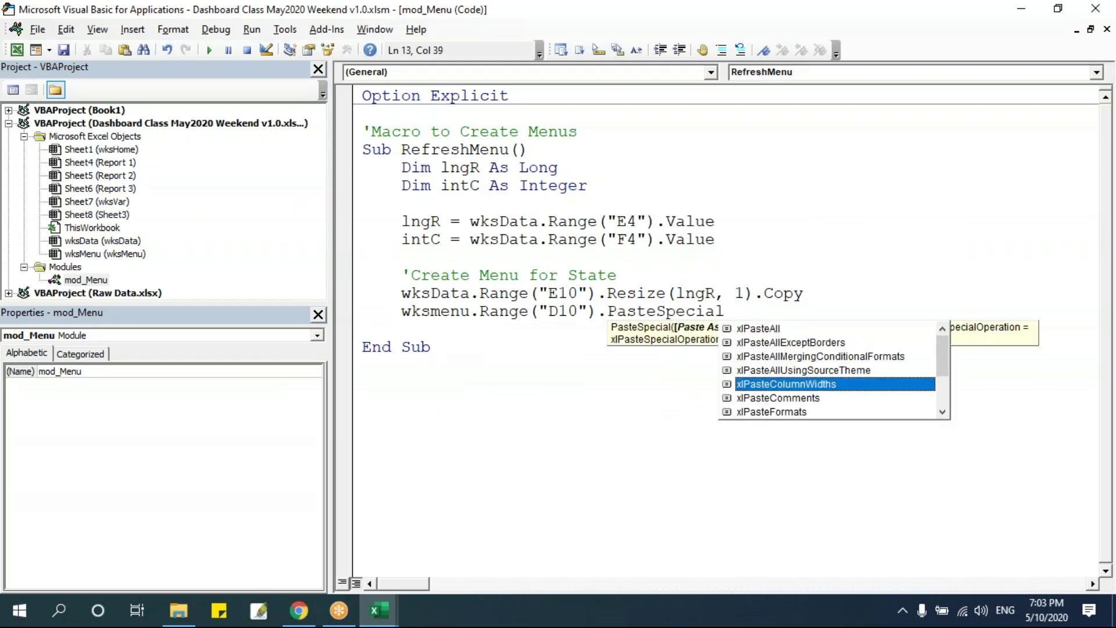
{"action": "key", "text": "Up"}
{"action": "key", "text": "Tab"}
{"action": "left_click", "coordinate": [498, 293]}
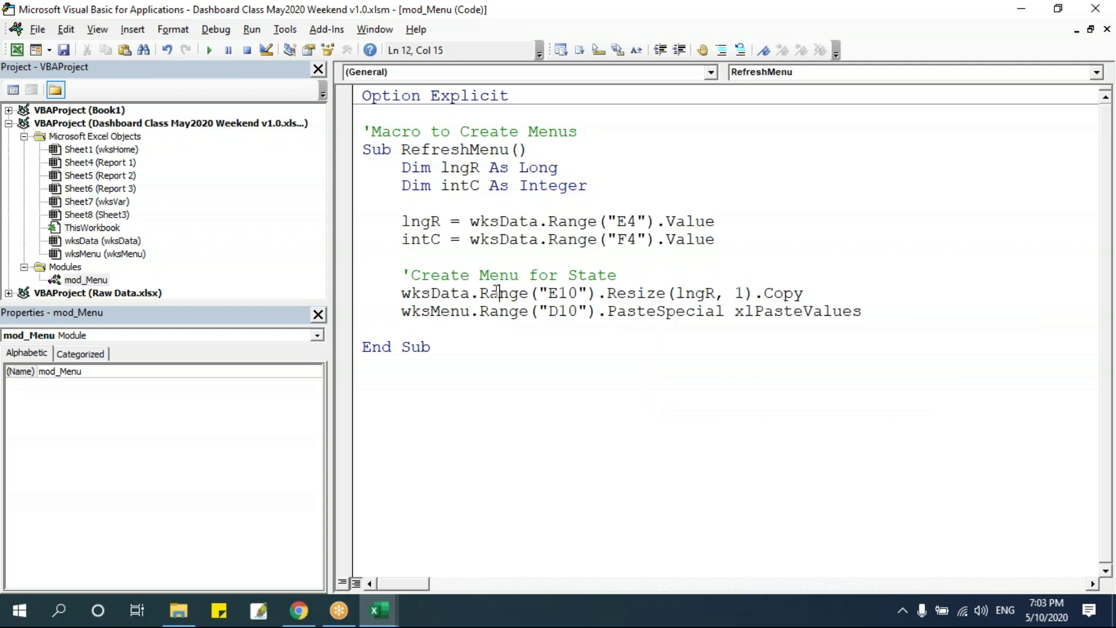
{"action": "left_click", "coordinate": [515, 314]}
{"action": "left_click", "coordinate": [532, 314]}
Run RefreshMenu line by line from its start through the copy statement.
{"action": "key", "text": "F8"}
{"action": "key", "text": "F8"}
{"action": "key", "text": "F8"}
{"action": "key", "text": "F8"}
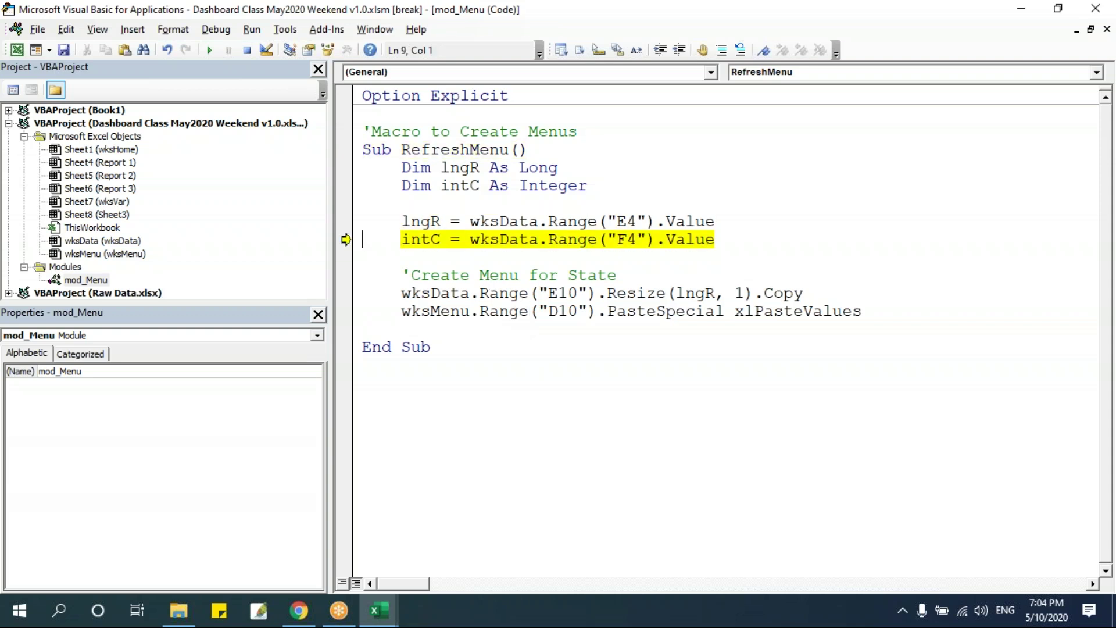
{"action": "key", "text": "F8"}
Examine the range copied by the macro on wksData from top to bottom, and the paste destination on wksMenu.
{"action": "key", "text": "alt+F11"}
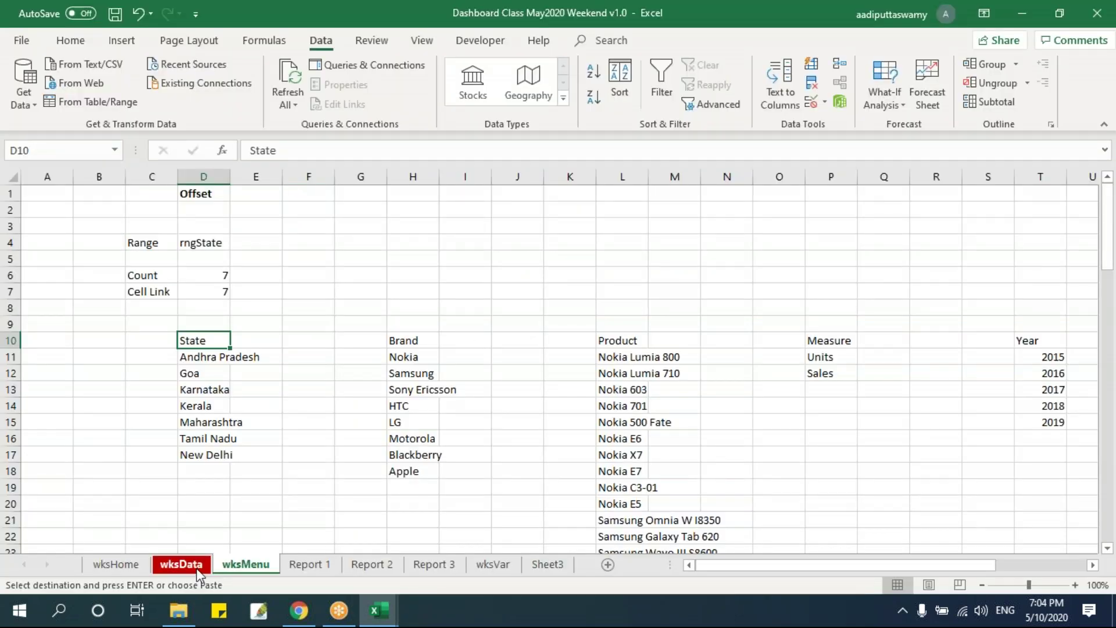
{"action": "scroll", "coordinate": [264, 329], "scroll_direction": "down", "scroll_amount": 12}
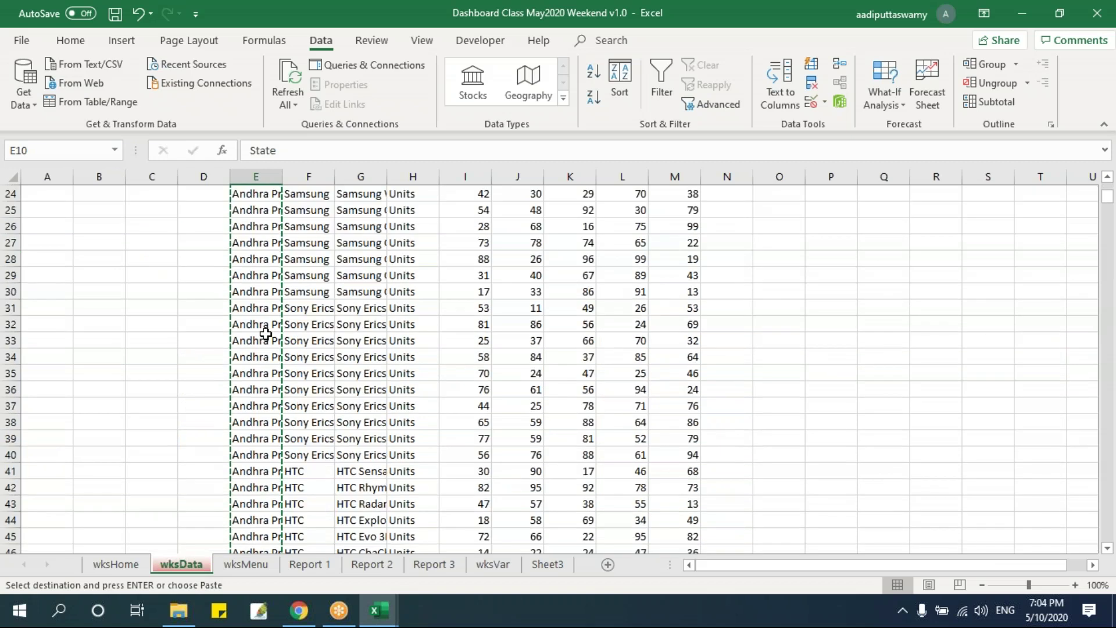
{"action": "scroll", "coordinate": [282, 424], "scroll_direction": "down", "scroll_amount": 1}
{"action": "scroll", "coordinate": [267, 374], "scroll_direction": "up", "scroll_amount": 5}
{"action": "left_click", "coordinate": [267, 358]}
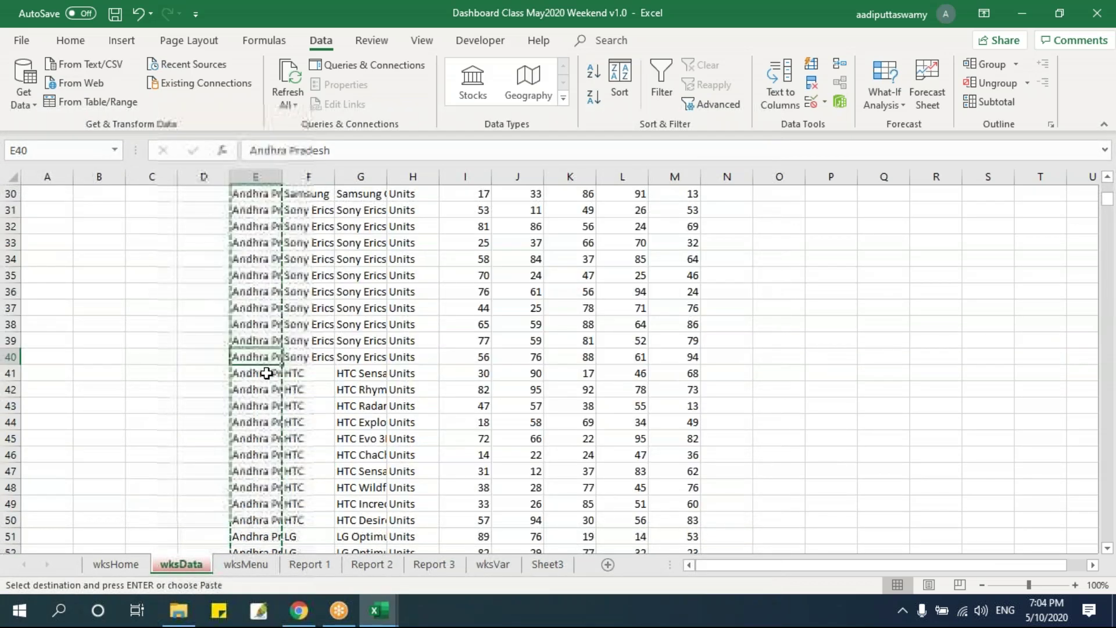
{"action": "key", "text": "ctrl+Down"}
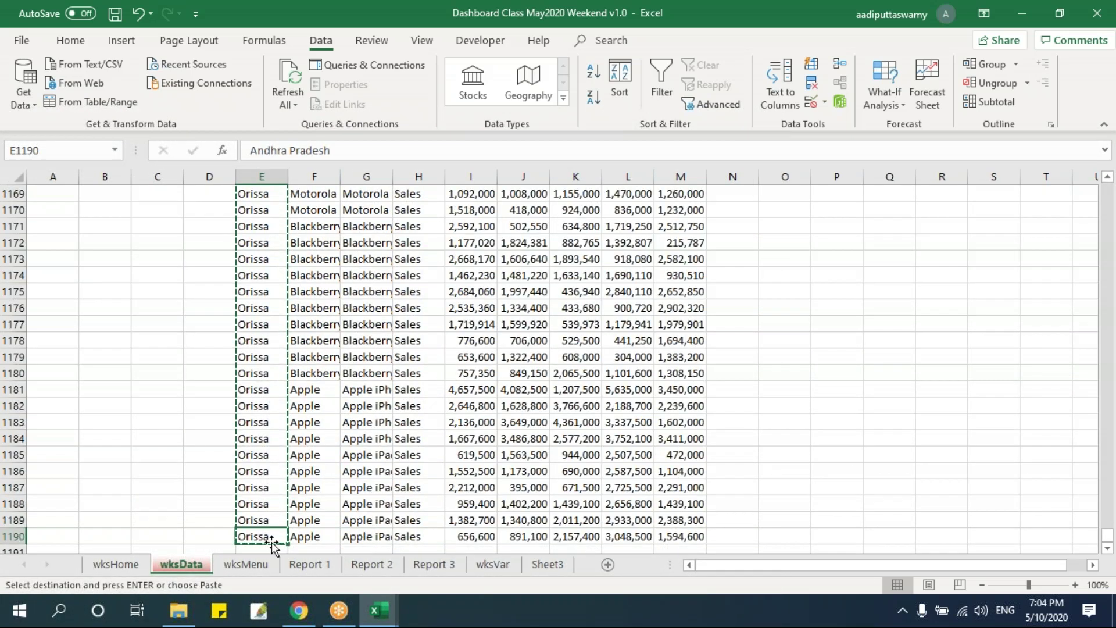
{"action": "key", "text": "ctrl+Up"}
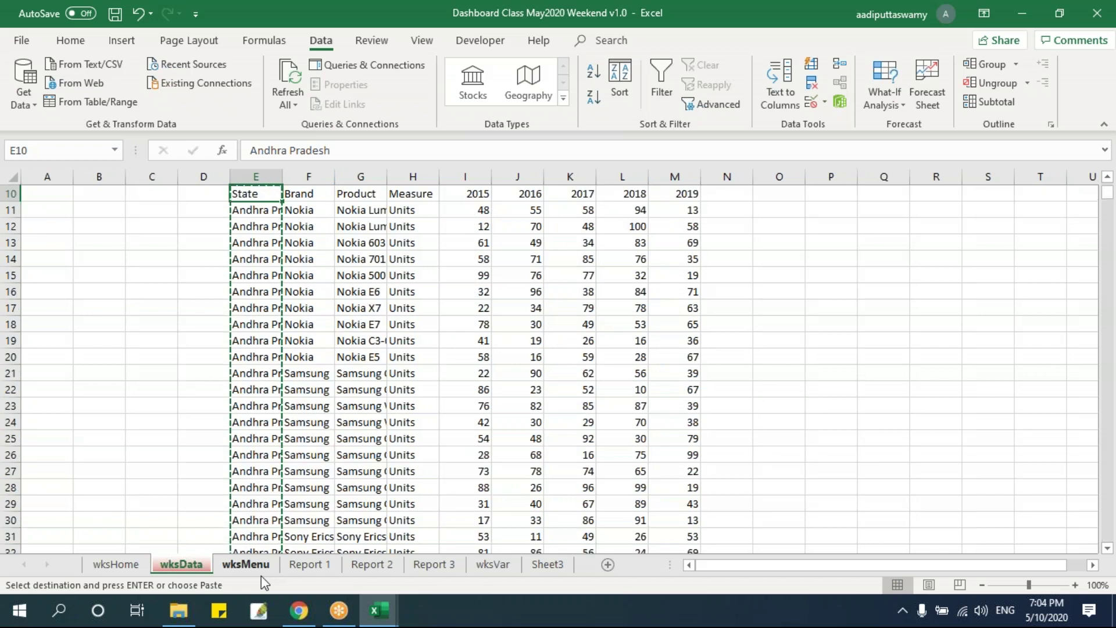
{"action": "left_click", "coordinate": [246, 564]}
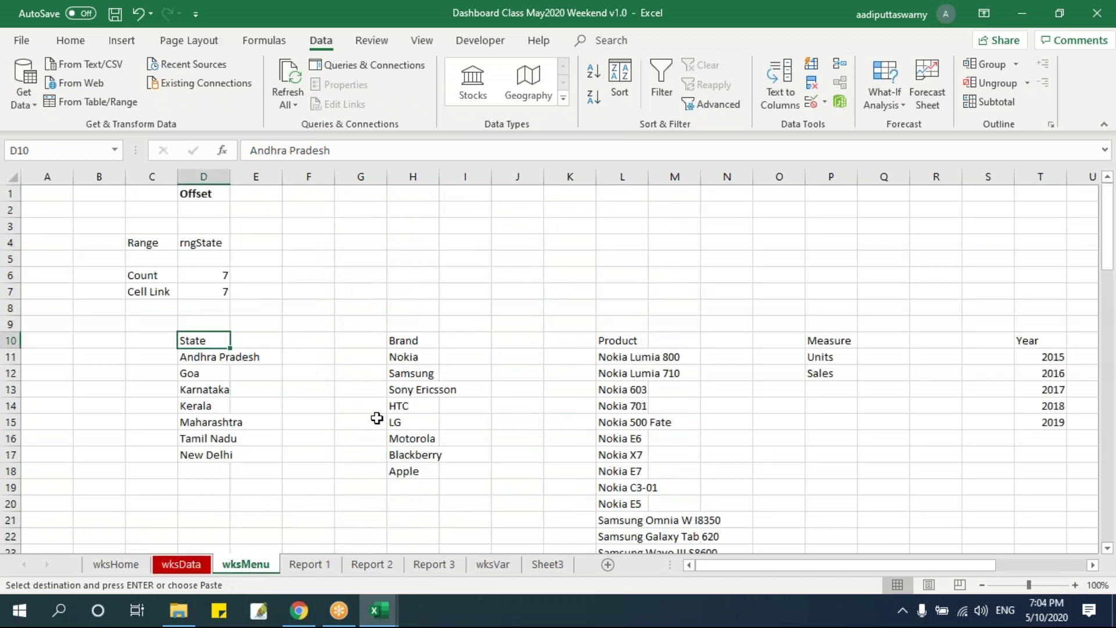
Step through the PasteSpecial statement to End Sub and check the pasted State column on wksMenu.
{"action": "key", "text": "alt+F11"}
{"action": "key", "text": "F8"}
{"action": "key", "text": "F8"}
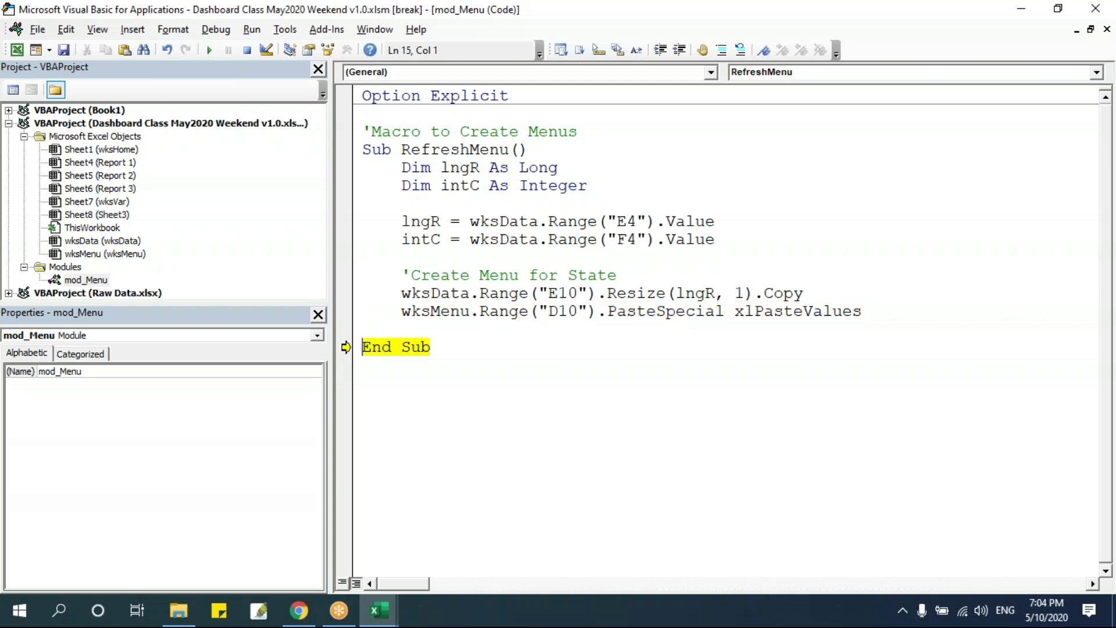
{"action": "key", "text": "alt+F11"}
{"action": "key", "text": "ctrl+Down"}
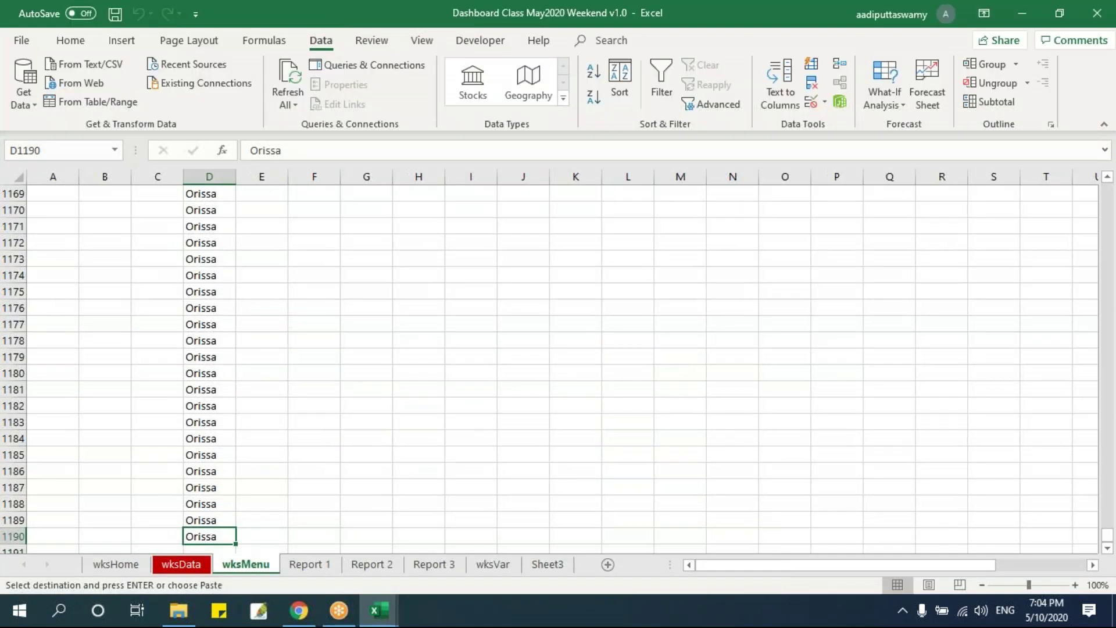
{"action": "key", "text": "ctrl+Up"}
{"action": "key", "text": "Down"}
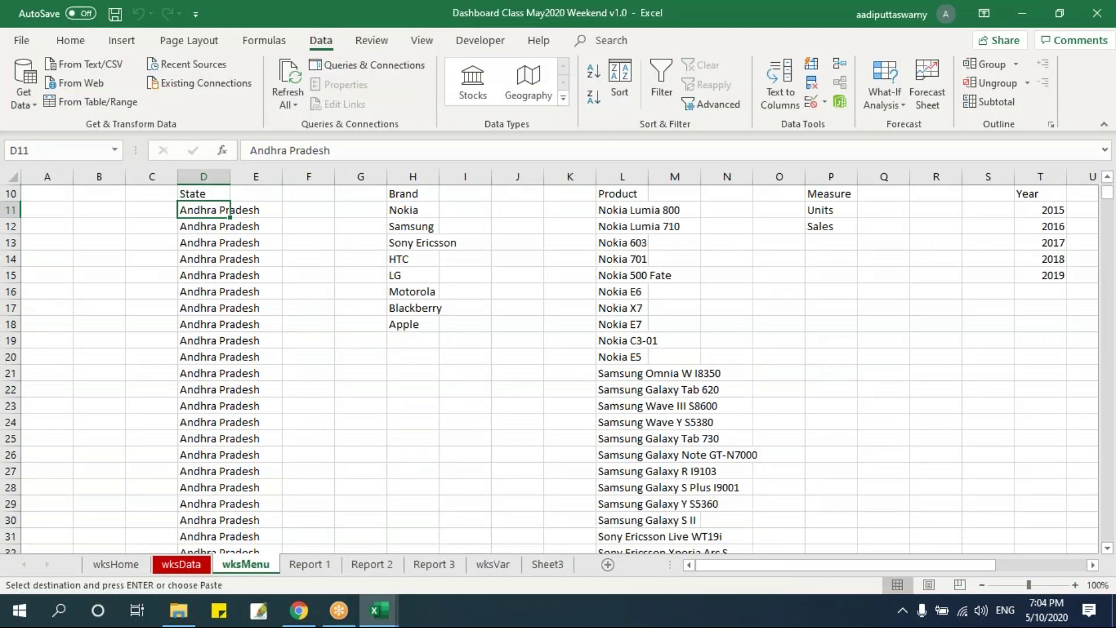
Add a RemoveDuplicates statement for wksMenu.Range("D10") with arguments 1 and xlYes below the PasteSpecial line.
{"action": "key", "text": "alt+F11"}
{"action": "left_click", "coordinate": [897, 318]}
{"action": "key", "text": "Return"}
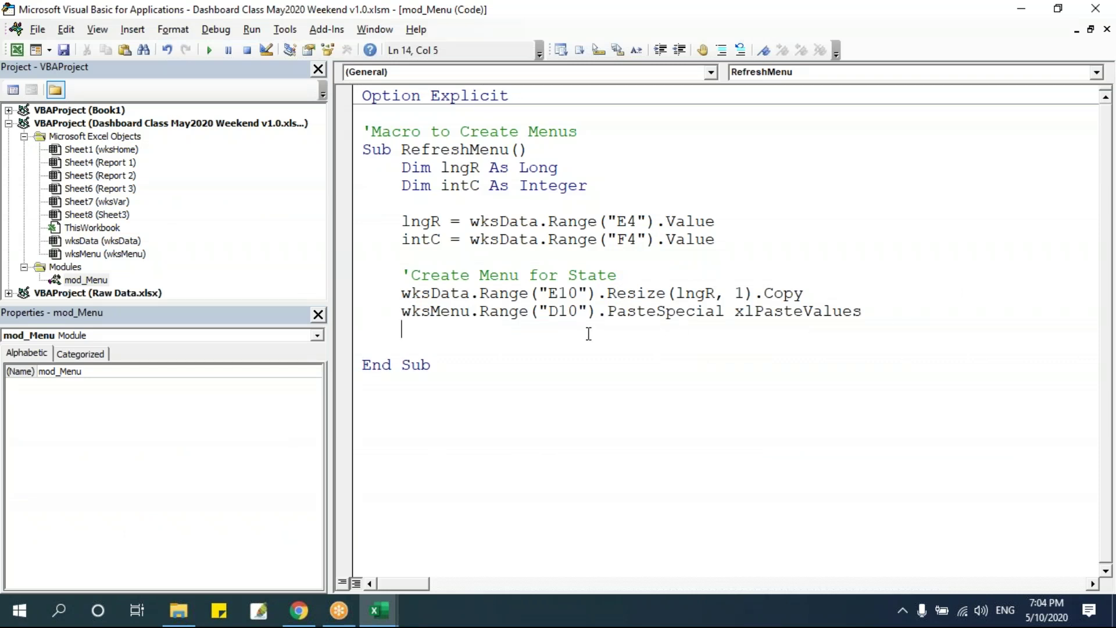
{"action": "type", "text": "wksmenu.Range"}
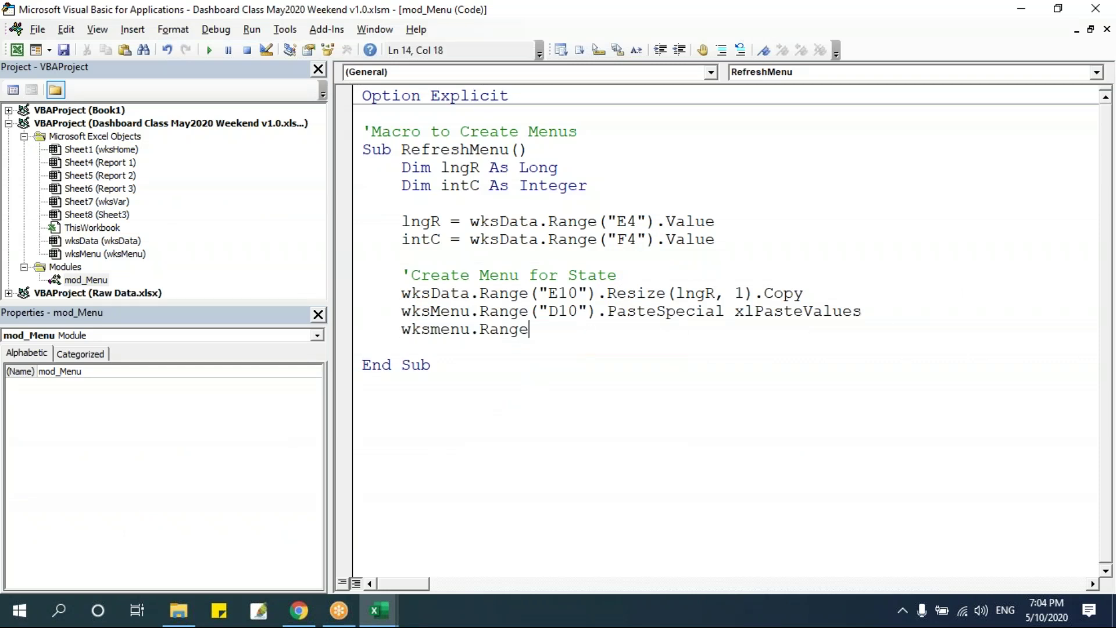
{"action": "type", "text": "(\"D10"}
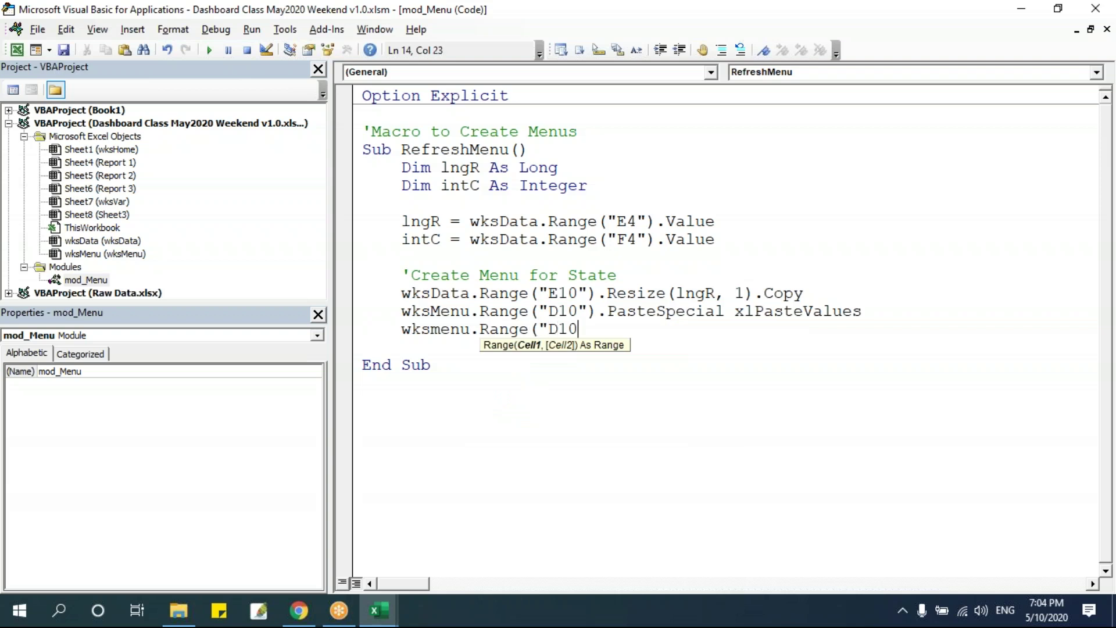
{"action": "type", "text": "\")"}
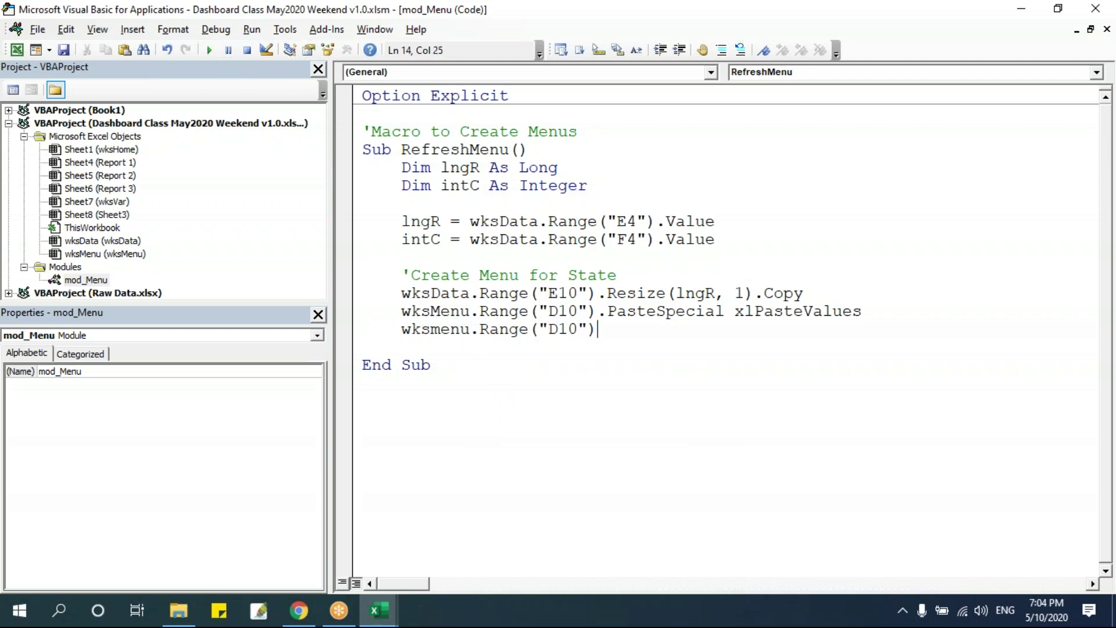
{"action": "type", "text": "."}
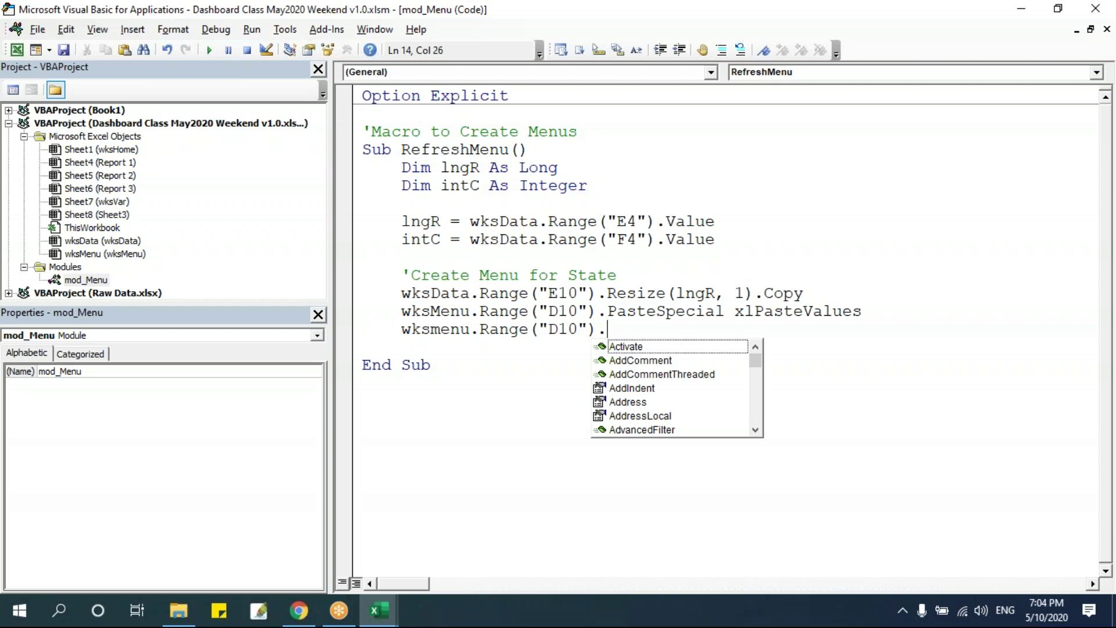
{"action": "type", "text": "remov"}
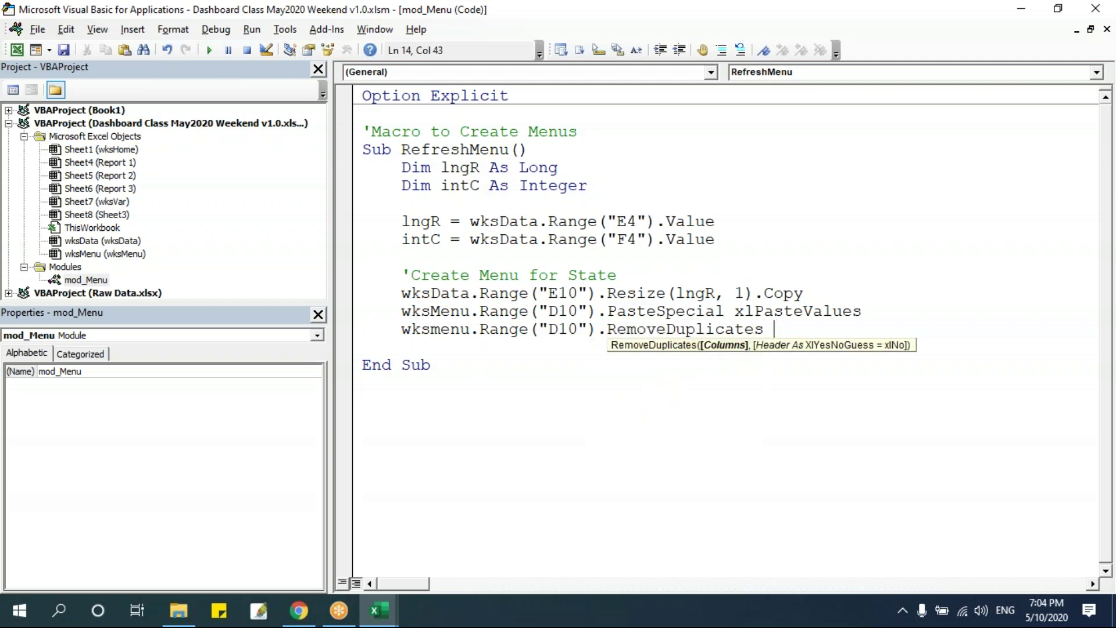
{"action": "type", "text": " 1,xly"}
{"action": "key", "text": "Tab"}
{"action": "left_click", "coordinate": [596, 381]}
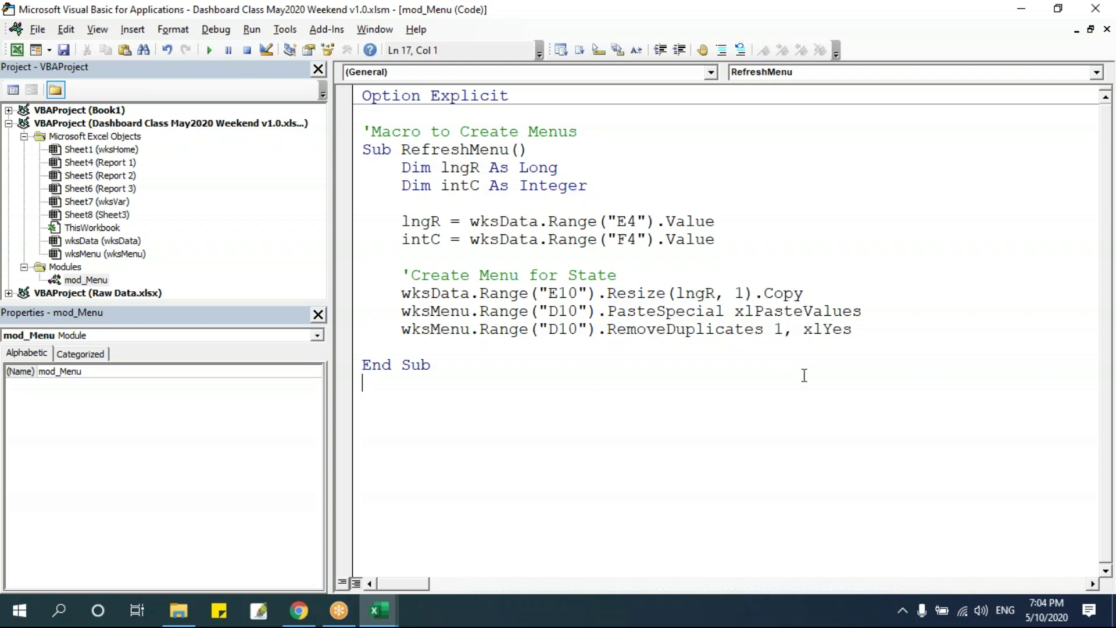
Run RefreshMenu line by line to its end, checking the pasted State column on wksMenu before RemoveDuplicates executes.
{"action": "left_click", "coordinate": [728, 314]}
{"action": "key", "text": "F8"}
{"action": "key", "text": "F8"}
{"action": "key", "text": "F8"}
{"action": "key", "text": "F8"}
{"action": "key", "text": "F8"}
{"action": "key", "text": "F8"}
{"action": "key", "text": "alt+F11"}
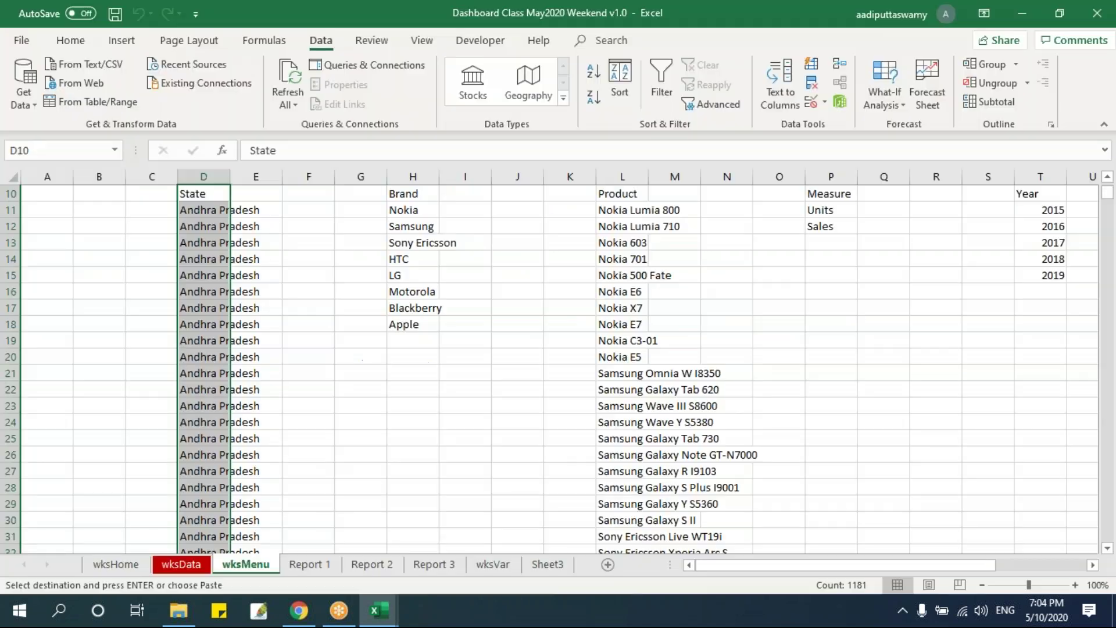
{"action": "key", "text": "alt+F11"}
{"action": "key", "text": "F8"}
{"action": "key", "text": "F8"}
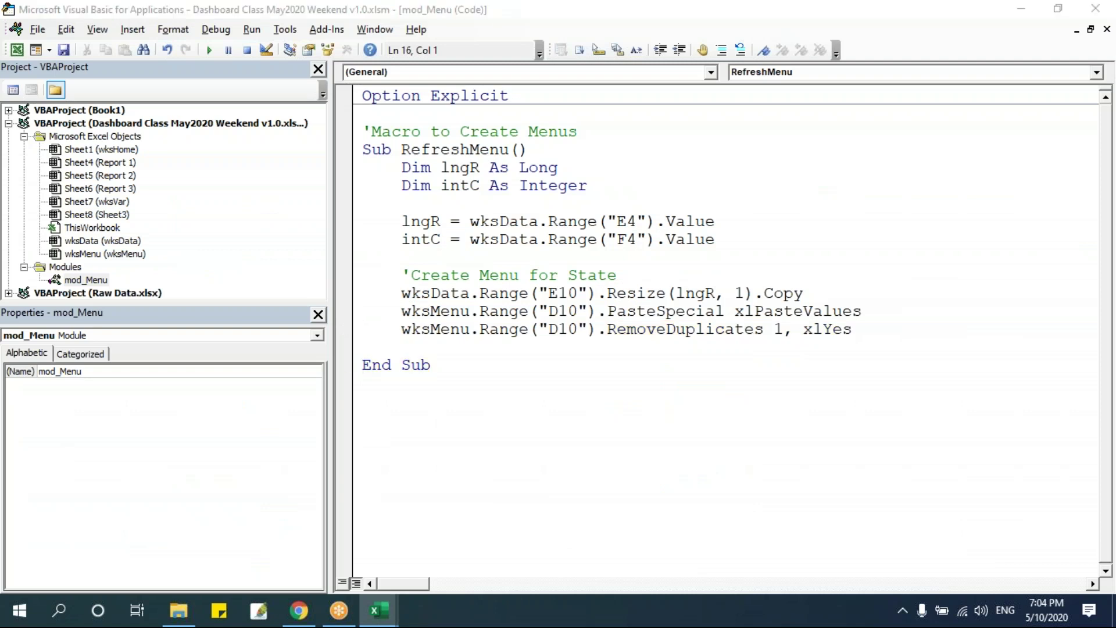
Examine the deduplicated State list on wksMenu from its header down to the last entry.
{"action": "key", "text": "alt+F11"}
{"action": "key", "text": "Up"}
{"action": "key", "text": "Up"}
{"action": "key", "text": "Down"}
{"action": "key", "text": "Down"}
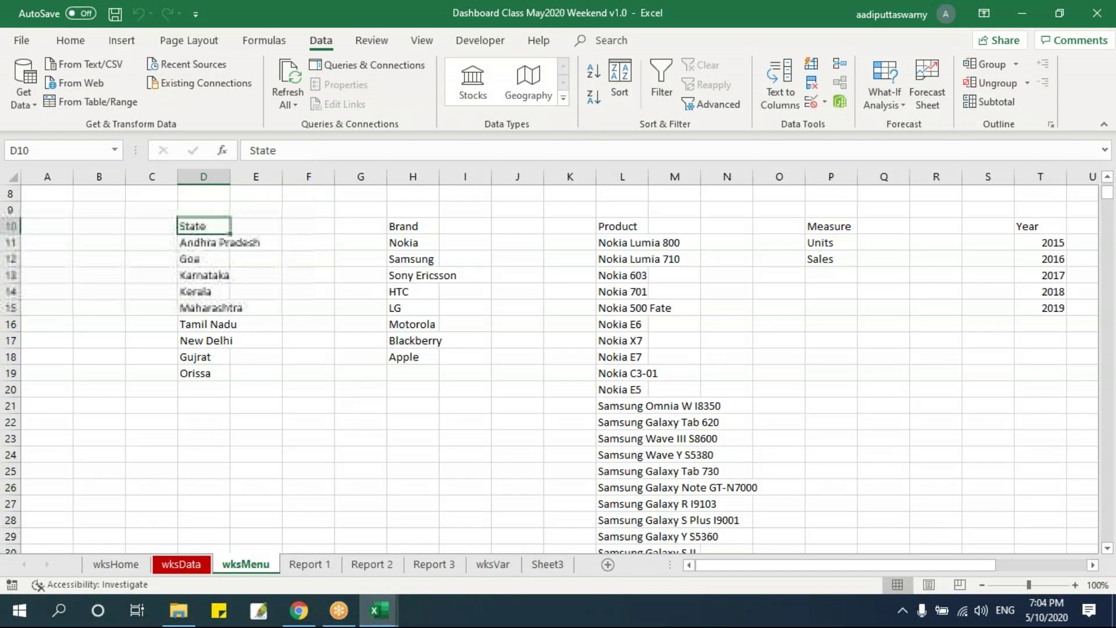
{"action": "key", "text": "ctrl+shift+Down"}
{"action": "scroll", "coordinate": [262, 302], "scroll_direction": "up", "scroll_amount": 1}
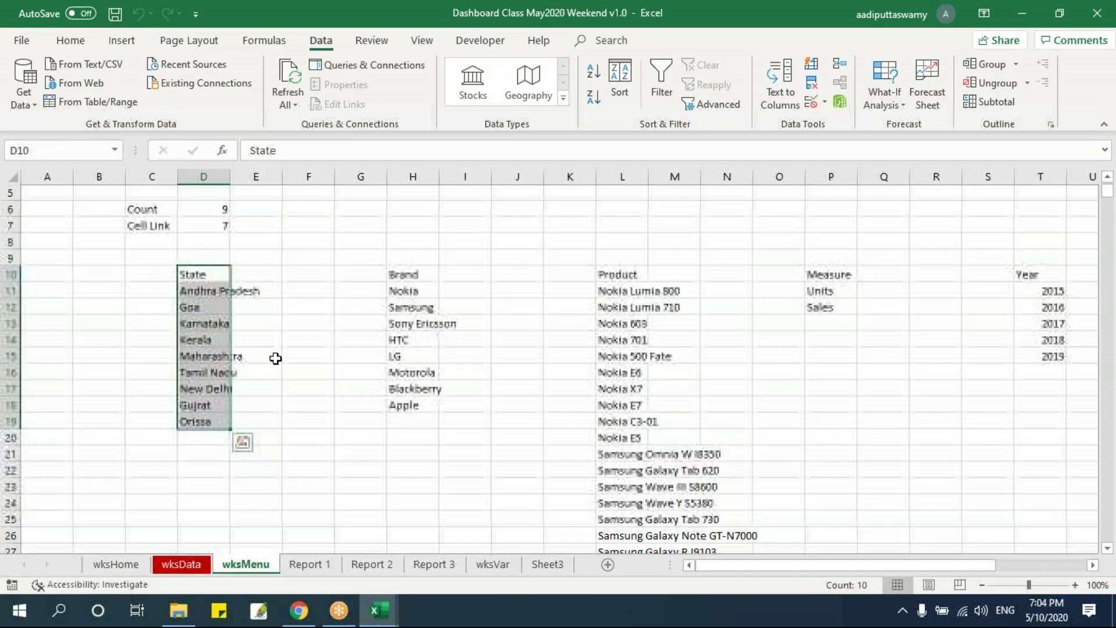
{"action": "left_click_drag", "start_coordinate": [217, 292], "coordinate": [226, 421]}
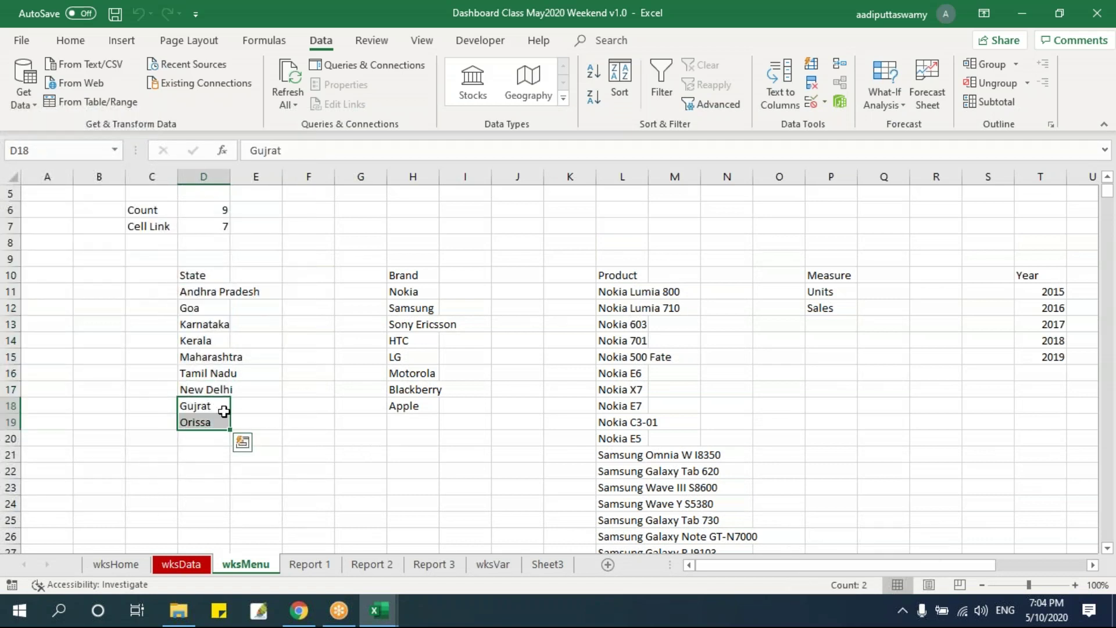
{"action": "left_click", "coordinate": [211, 421]}
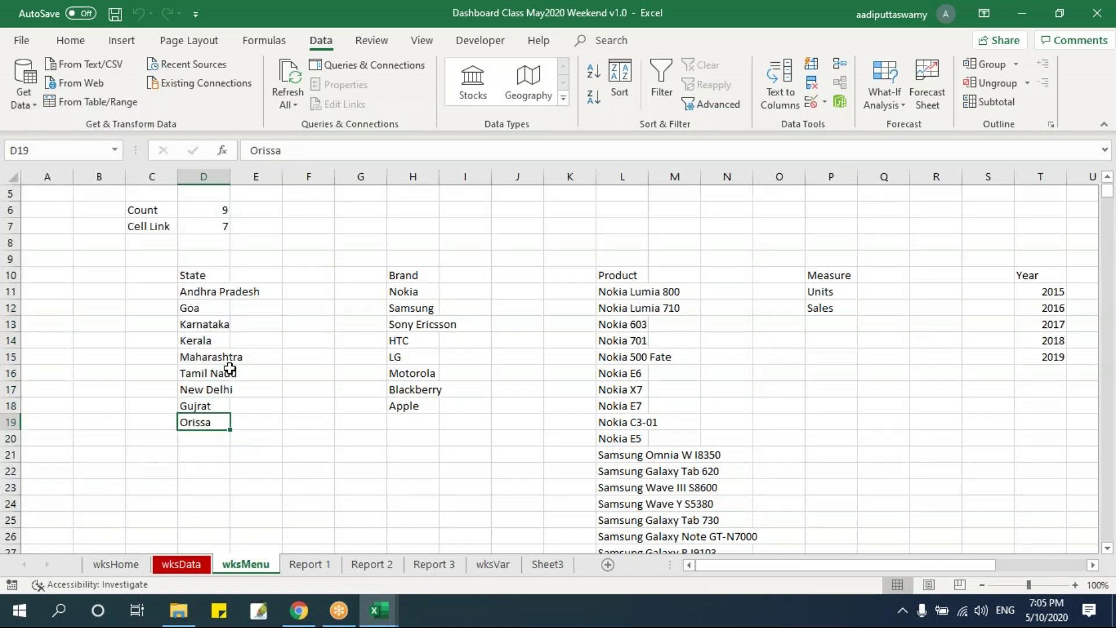
Look over the source State column on wksData and the choices in the Report 1 State drop-down.
{"action": "left_click", "coordinate": [181, 563]}
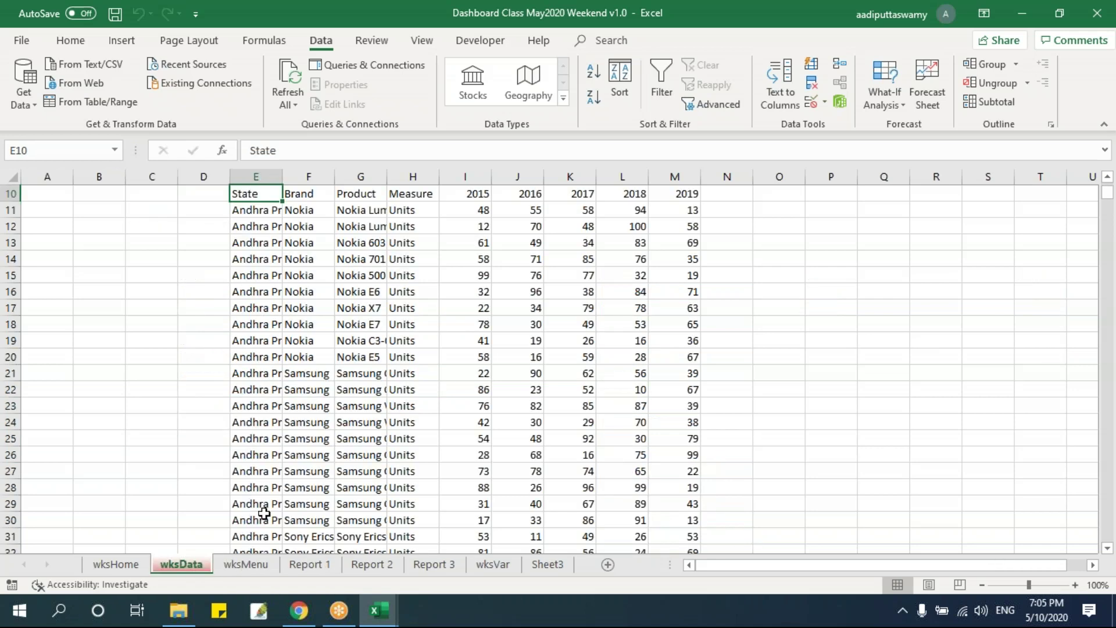
{"action": "left_click", "coordinate": [258, 564]}
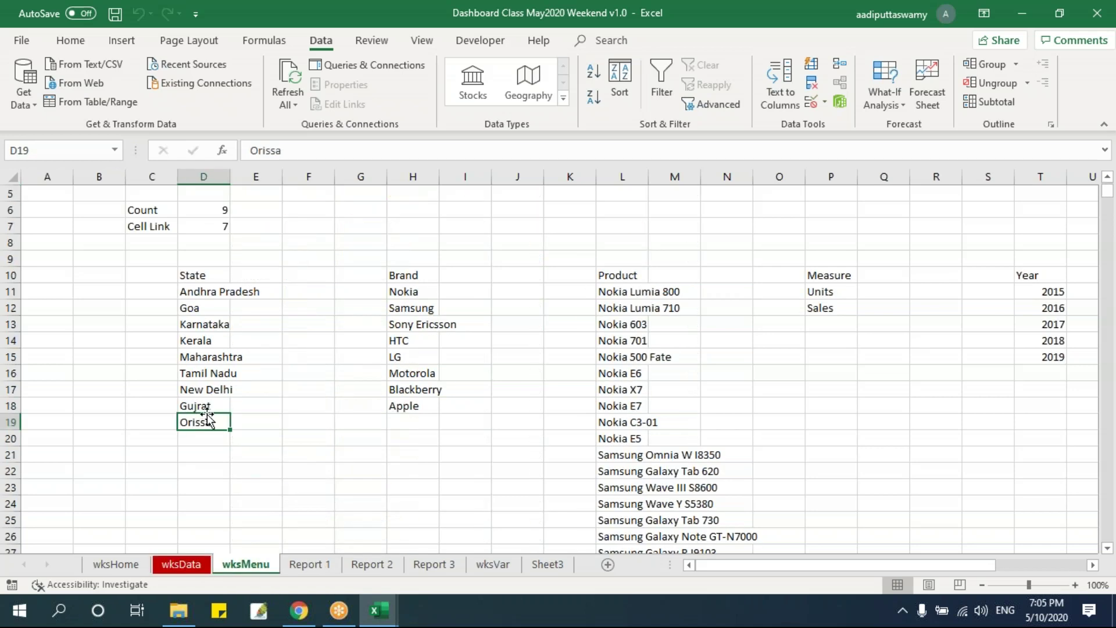
{"action": "left_click", "coordinate": [289, 567]}
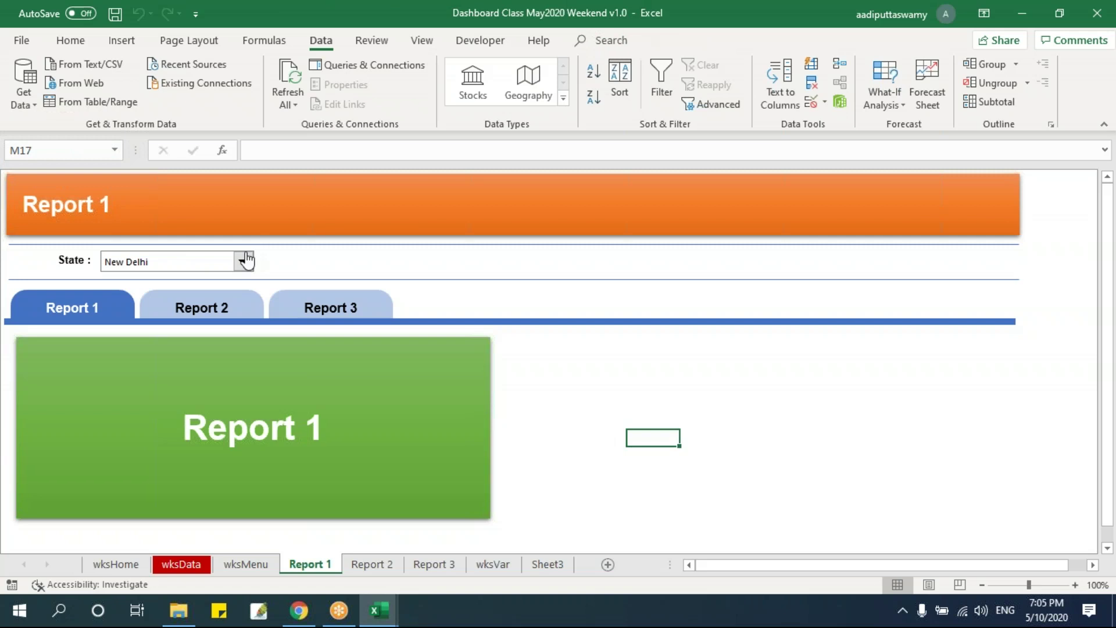
{"action": "left_click", "coordinate": [243, 261]}
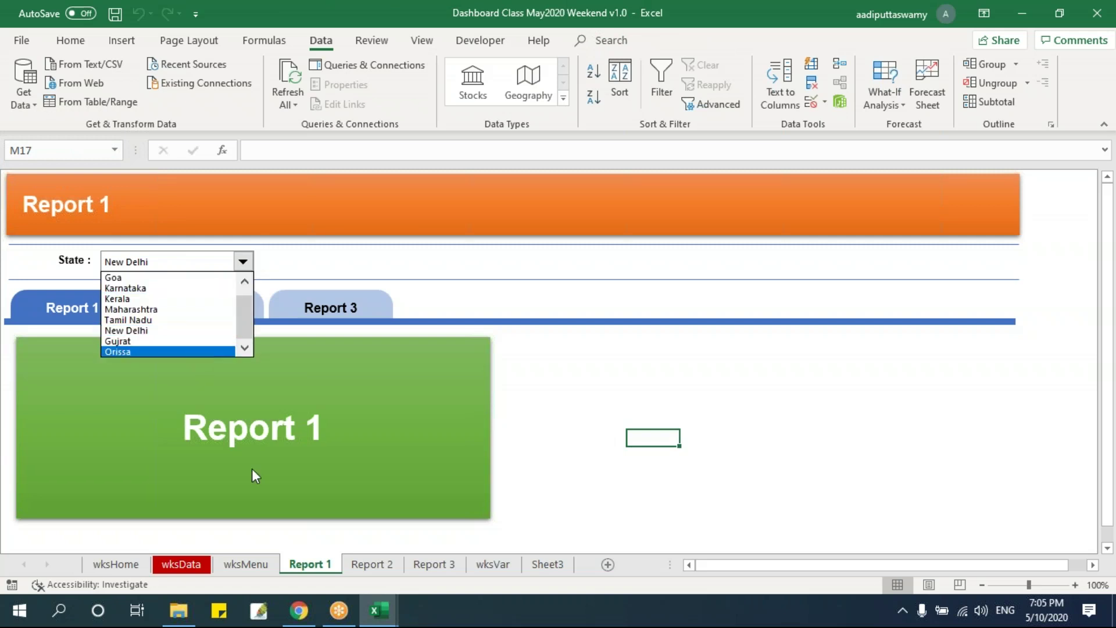
Select the State cells on wksData upward from the last record through the Orissa and Gujrat rows.
{"action": "left_click", "coordinate": [255, 575]}
{"action": "left_click", "coordinate": [180, 564]}
{"action": "left_click", "coordinate": [288, 391]}
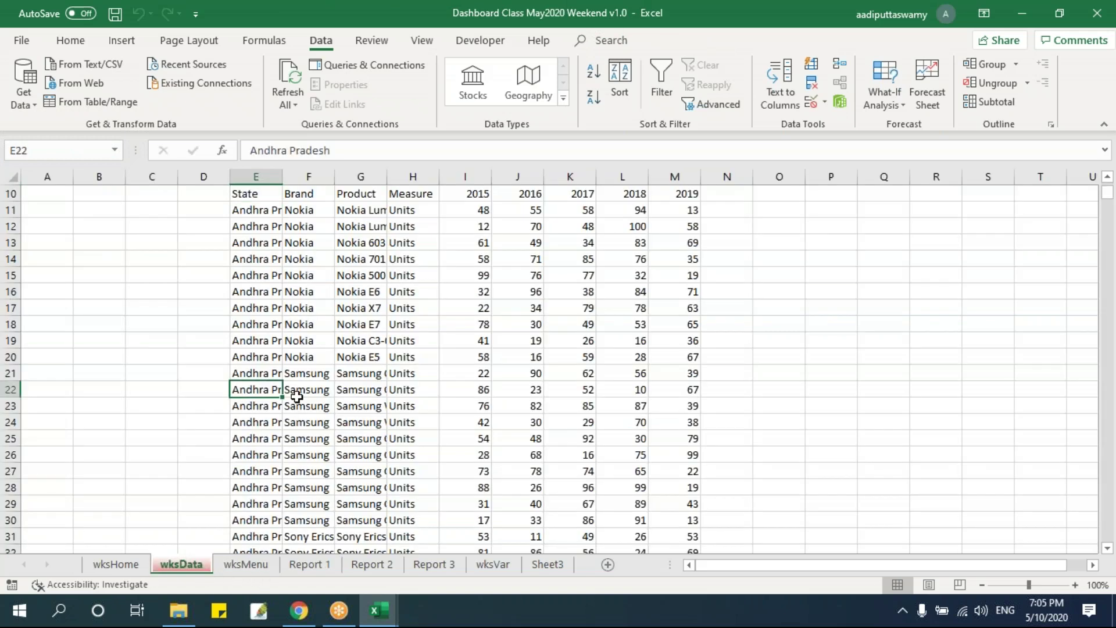
{"action": "scroll", "coordinate": [287, 396], "scroll_direction": "down", "scroll_amount": 8}
{"action": "key", "text": "ctrl+Down"}
{"action": "key", "text": "shift+Up"}
{"action": "key", "text": "shift+Up"}
{"action": "key", "text": "shift+Up"}
{"action": "key", "text": "shift+Up"}
{"action": "key", "text": "shift+Up"}
{"action": "key", "text": "shift+Up"}
{"action": "key", "text": "shift+Up"}
{"action": "key", "text": "shift+Up"}
{"action": "key", "text": "shift+Up"}
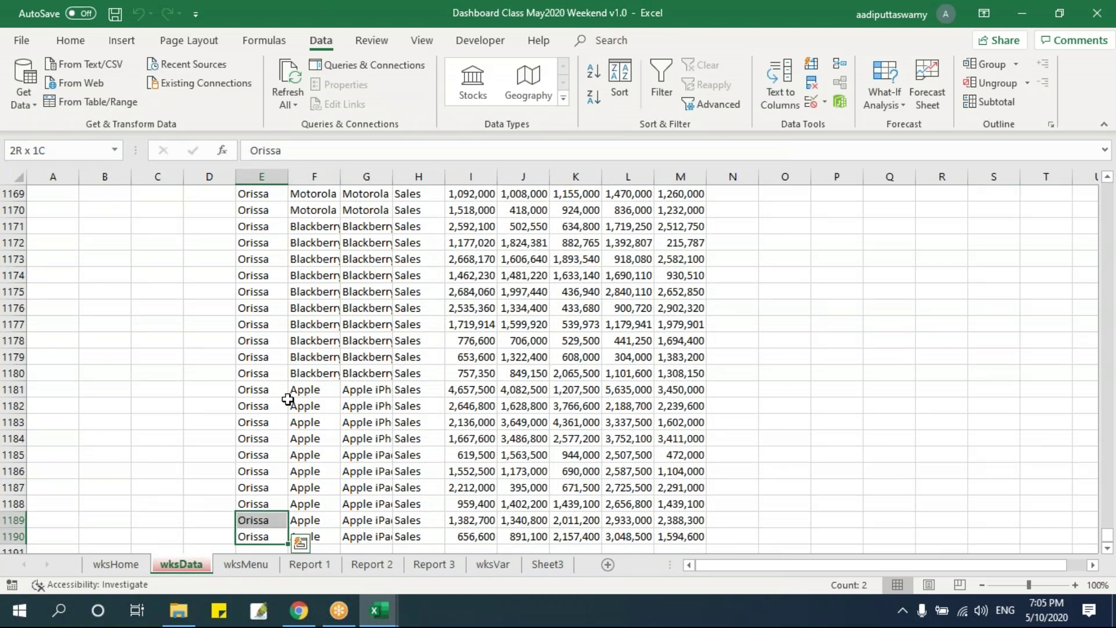
{"action": "key", "text": "shift+Up"}
{"action": "key", "text": "shift+Up"}
{"action": "key", "text": "shift+Up"}
{"action": "key", "text": "shift+Up"}
{"action": "key", "text": "shift+Up"}
{"action": "key", "text": "shift+Up"}
{"action": "key", "text": "shift+Up"}
{"action": "key", "text": "shift+Up"}
{"action": "key", "text": "shift+Up"}
{"action": "key", "text": "shift+Up"}
{"action": "key", "text": "shift+Up"}
{"action": "key", "text": "shift+Up"}
{"action": "key", "text": "shift+Up"}
{"action": "key", "text": "shift+Up"}
{"action": "key", "text": "shift+Up"}
{"action": "key", "text": "shift+Up"}
{"action": "key", "text": "shift+Up"}
{"action": "key", "text": "shift+Up"}
{"action": "key", "text": "shift+Up"}
{"action": "key", "text": "shift+Up"}
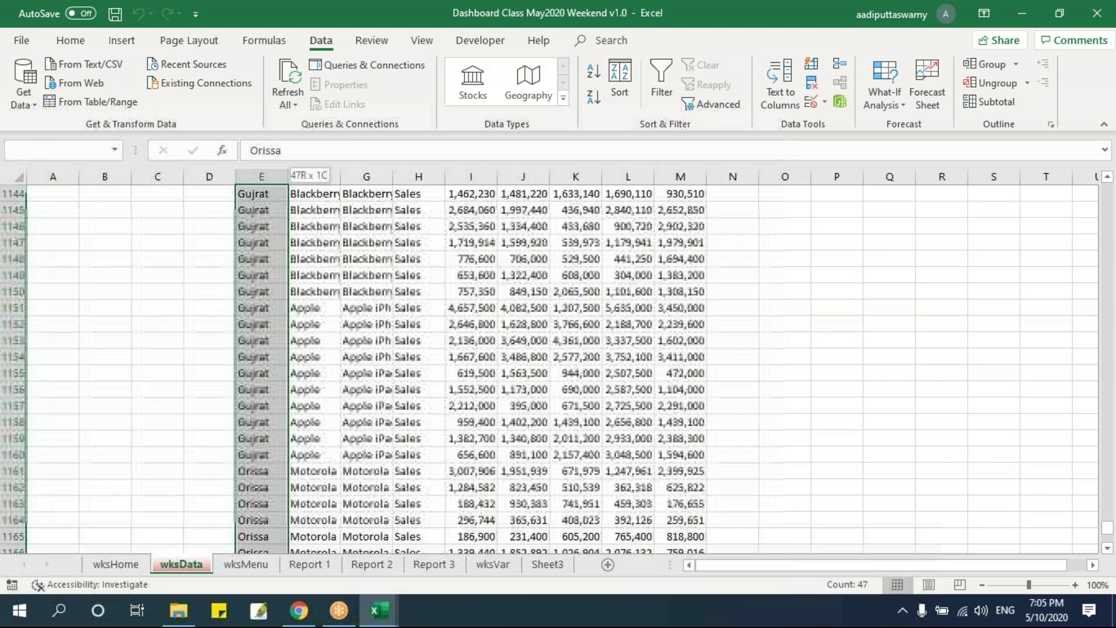
{"action": "key", "text": "shift+Up"}
{"action": "key", "text": "shift+Up"}
{"action": "key", "text": "shift+Up"}
{"action": "scroll", "coordinate": [465, 349], "scroll_direction": "up", "scroll_amount": 4}
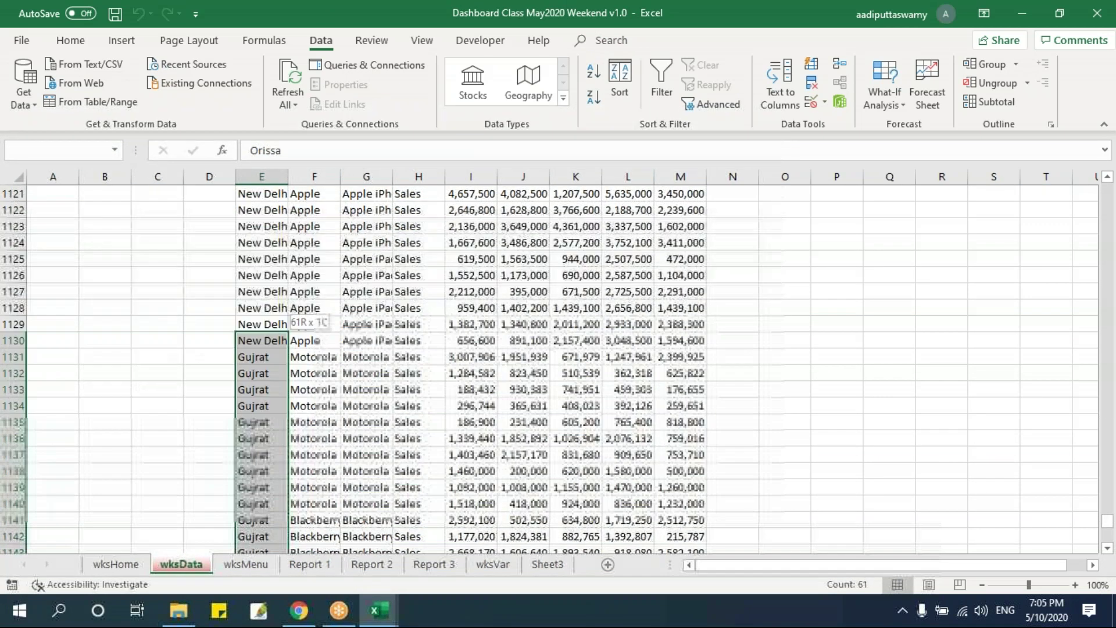
Clear the extra data rows 1131 to 1190 across columns E to M on wksData.
{"action": "key", "text": "ctrl+shift+Right"}
{"action": "scroll", "coordinate": [347, 436], "scroll_direction": "down", "scroll_amount": 19}
Run the RefreshMenu macro and check the State list on the wksMenu sheet.
{"action": "key", "text": "alt+F11"}
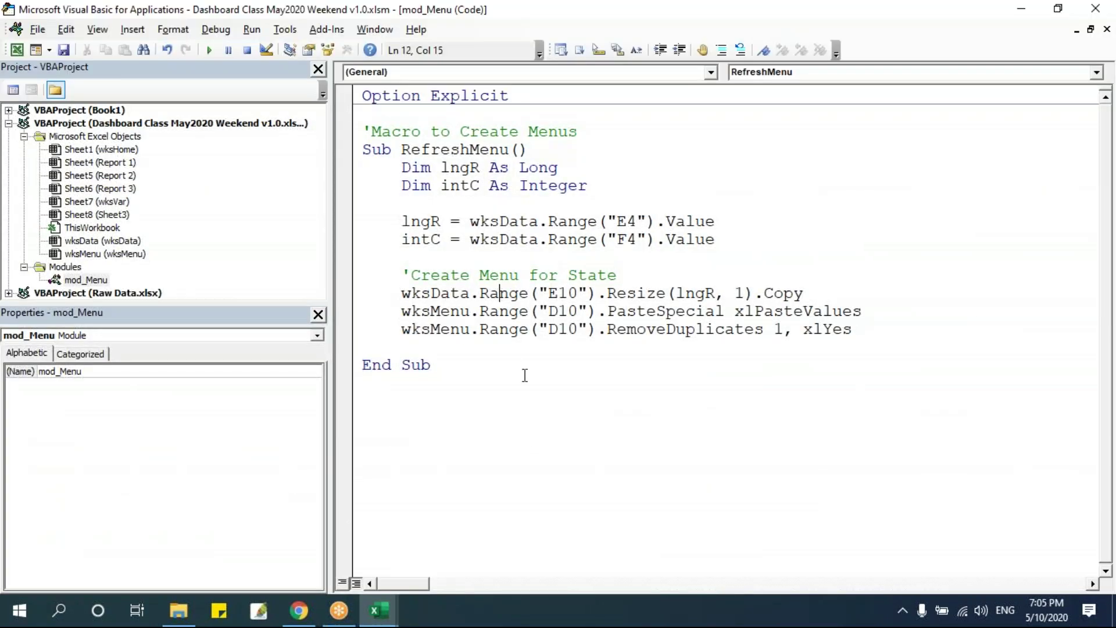
{"action": "left_click", "coordinate": [565, 261]}
{"action": "key", "text": "F5"}
{"action": "key", "text": "alt+F11"}
{"action": "left_click", "coordinate": [245, 564]}
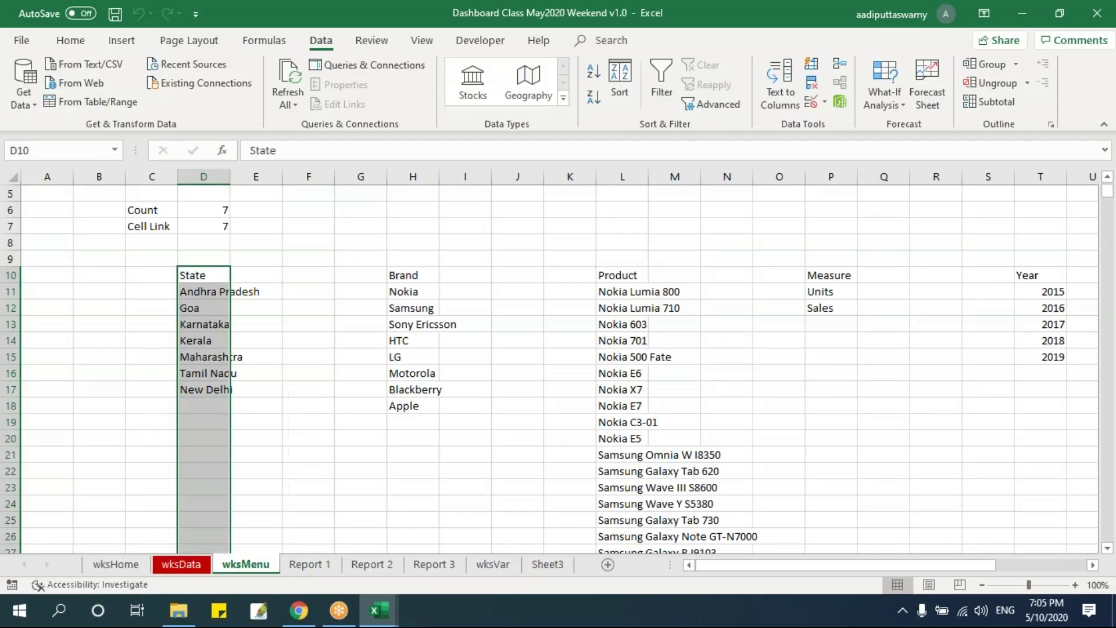
{"action": "left_click", "coordinate": [211, 388]}
Check the entries offered by the State drop-down on the Report 1 sheet.
{"action": "left_click", "coordinate": [314, 565]}
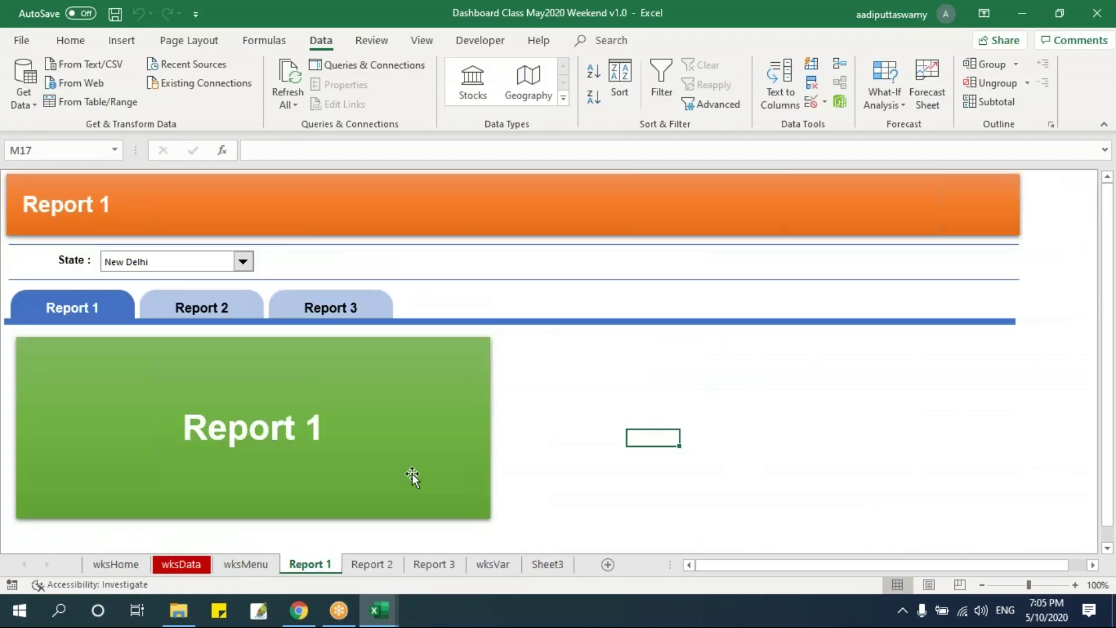
{"action": "left_click", "coordinate": [243, 245]}
{"action": "left_click", "coordinate": [243, 262]}
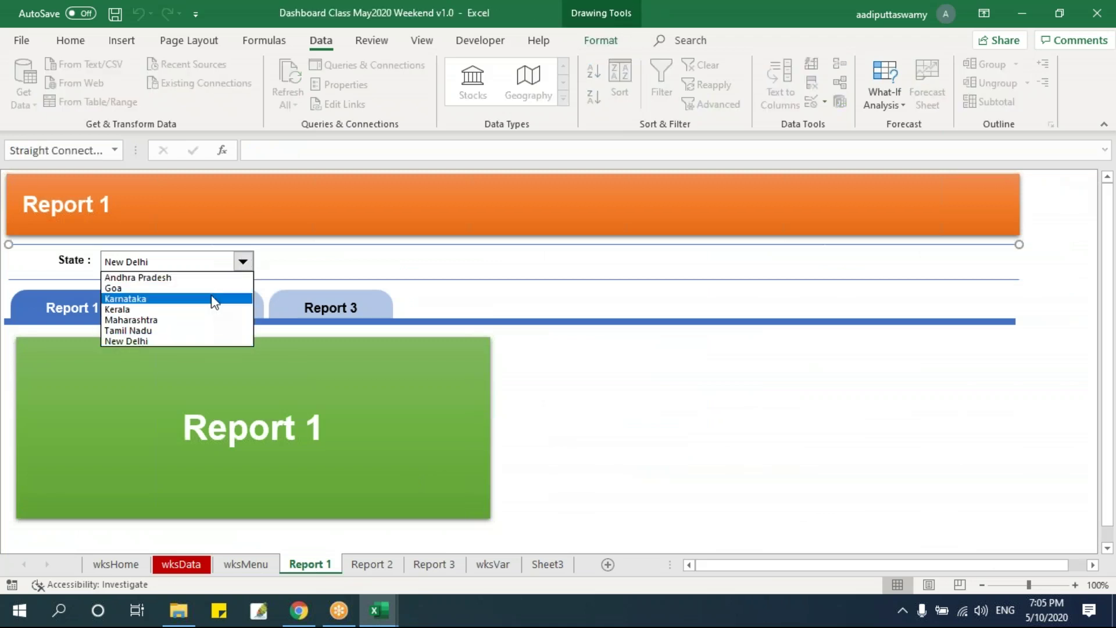
{"action": "left_click", "coordinate": [598, 428]}
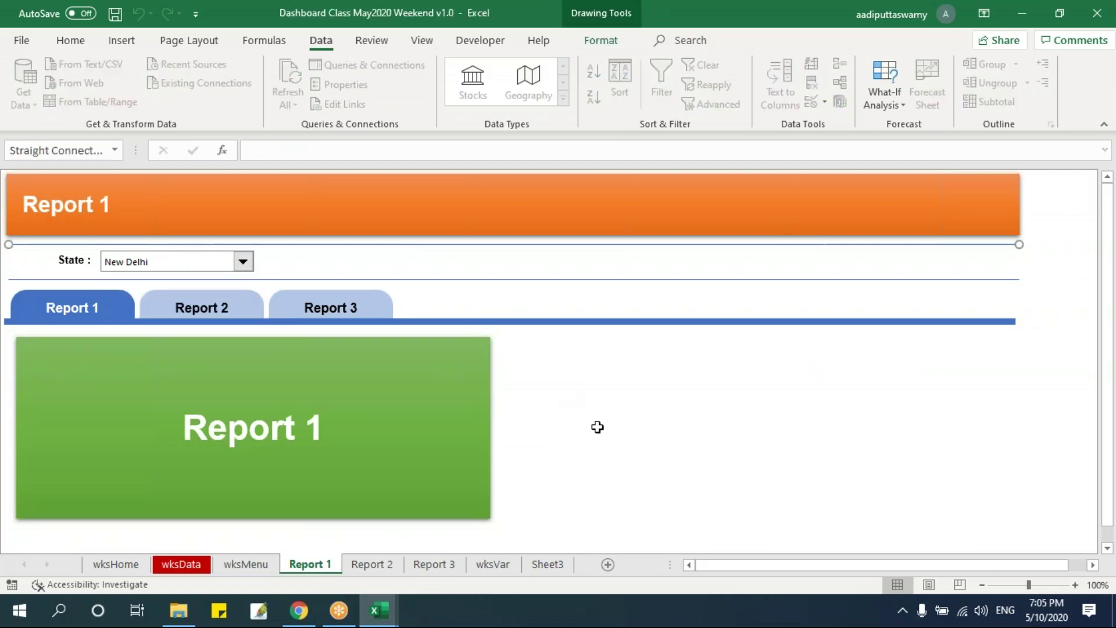
Compare the wksData table with the State list on wksMenu and the State drop-down on Report 1.
{"action": "left_click", "coordinate": [180, 564]}
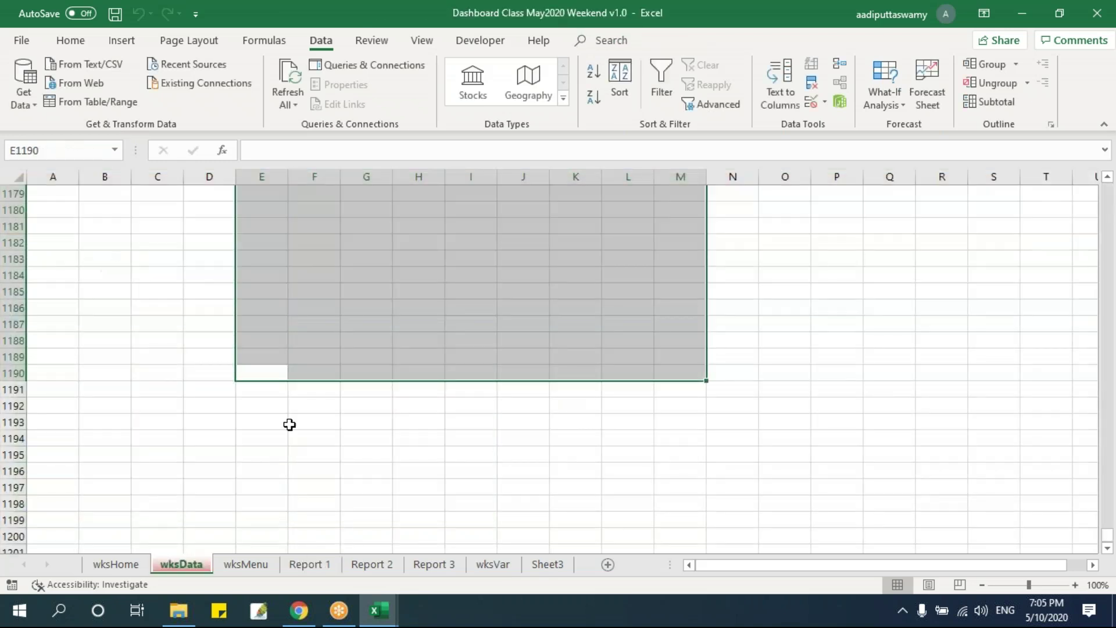
{"action": "left_click", "coordinate": [279, 381]}
{"action": "key", "text": "ctrl+Up"}
{"action": "key", "text": "ctrl+Up"}
{"action": "key", "text": "ctrl+Up"}
{"action": "key", "text": "Up"}
{"action": "key", "text": "Down"}
{"action": "left_click", "coordinate": [266, 570]}
{"action": "left_click", "coordinate": [216, 297]}
{"action": "left_click_drag", "start_coordinate": [216, 297], "coordinate": [221, 388]}
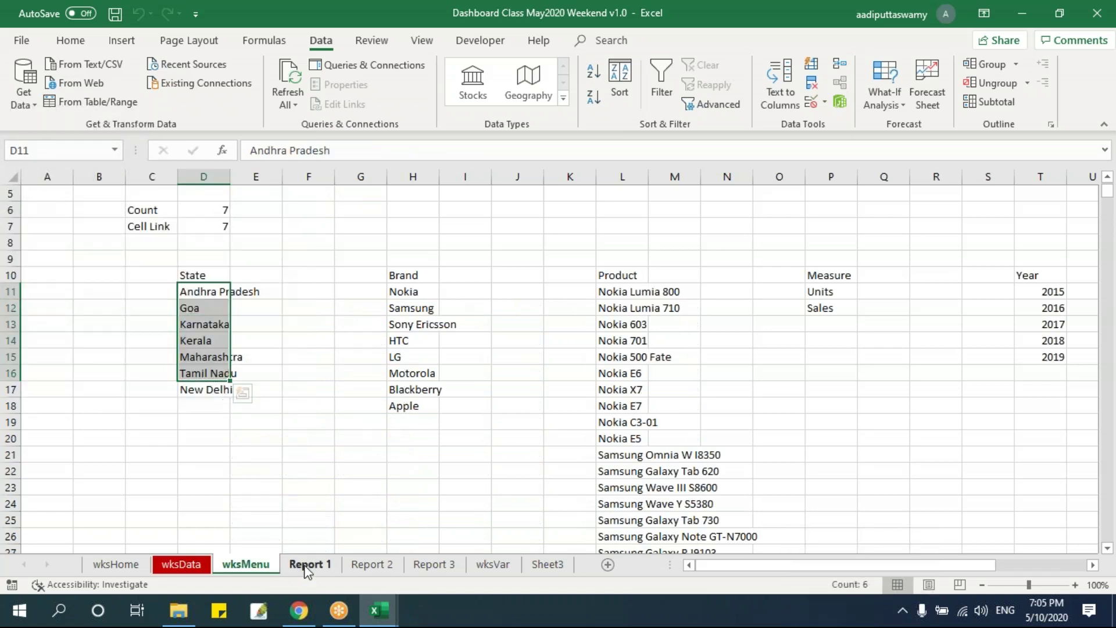
{"action": "left_click", "coordinate": [310, 564]}
{"action": "left_click", "coordinate": [243, 262]}
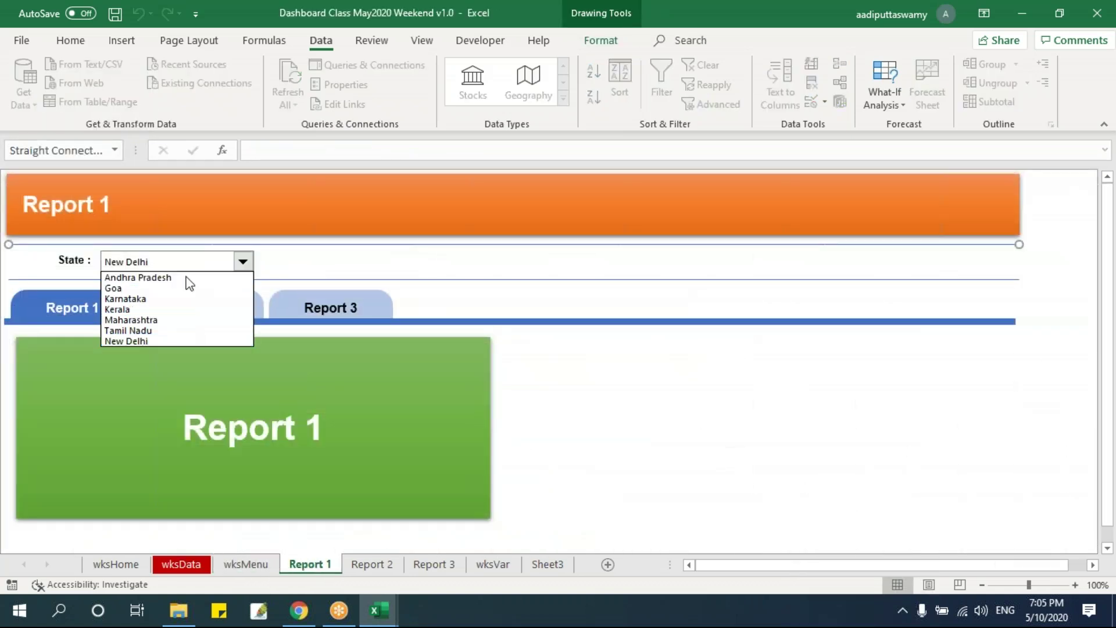
{"action": "left_click", "coordinate": [653, 413]}
{"action": "left_click", "coordinate": [652, 420]}
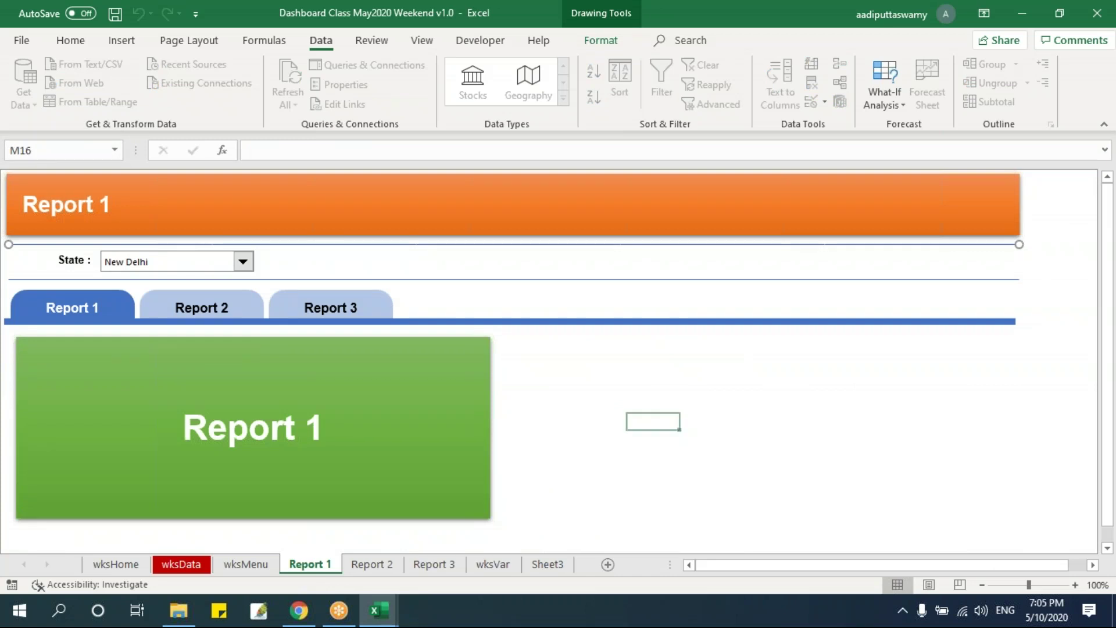
Review the Brand, Product, Measure and Year lists on the wksMenu sheet.
{"action": "left_click", "coordinate": [256, 568]}
{"action": "left_click_drag", "start_coordinate": [409, 276], "coordinate": [410, 407]}
{"action": "left_click_drag", "start_coordinate": [620, 275], "coordinate": [634, 414]}
{"action": "left_click_drag", "start_coordinate": [829, 276], "coordinate": [825, 309]}
{"action": "left_click_drag", "start_coordinate": [1038, 276], "coordinate": [1046, 325]}
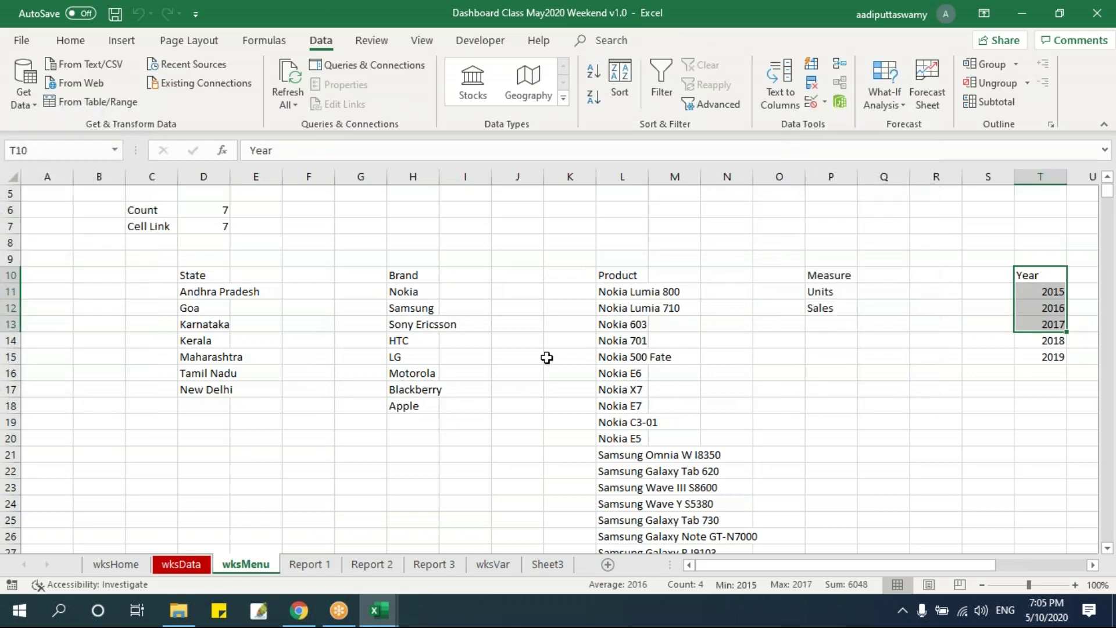
Duplicate the State menu code block below itself in RefreshMenu and change the copy's comment to "Create Menu for Brand".
{"action": "left_click", "coordinate": [419, 276]}
{"action": "key", "text": "alt+F11"}
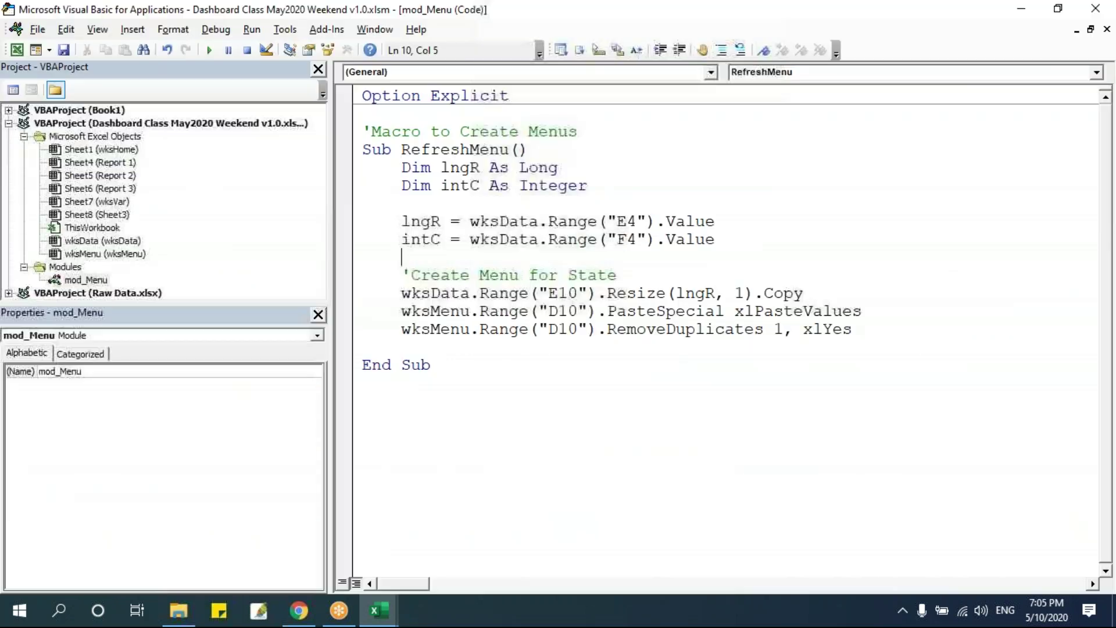
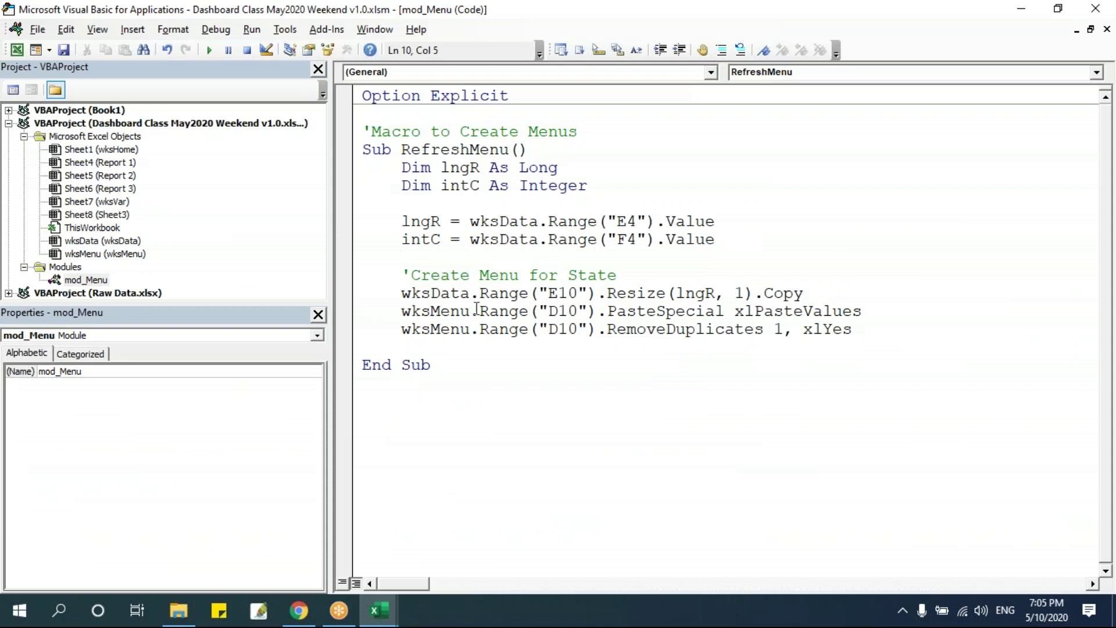
{"action": "left_click_drag", "start_coordinate": [857, 329], "coordinate": [398, 275]}
{"action": "key", "text": "ctrl+c"}
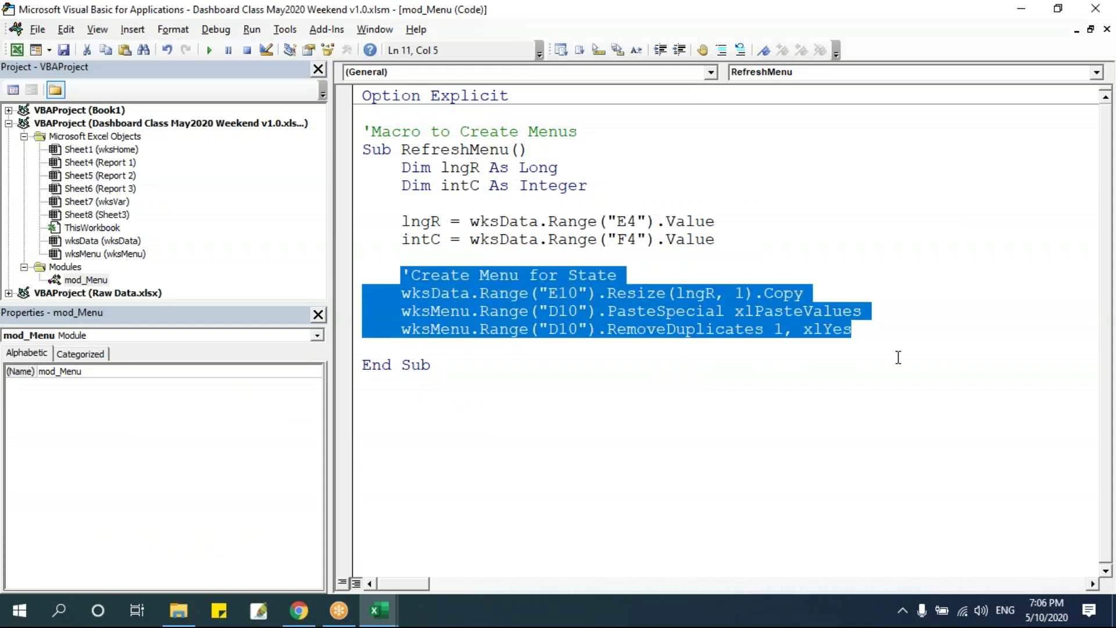
{"action": "left_click", "coordinate": [874, 333]}
{"action": "key", "text": "Return"}
{"action": "key", "text": "Return"}
{"action": "key", "text": "ctrl+v"}
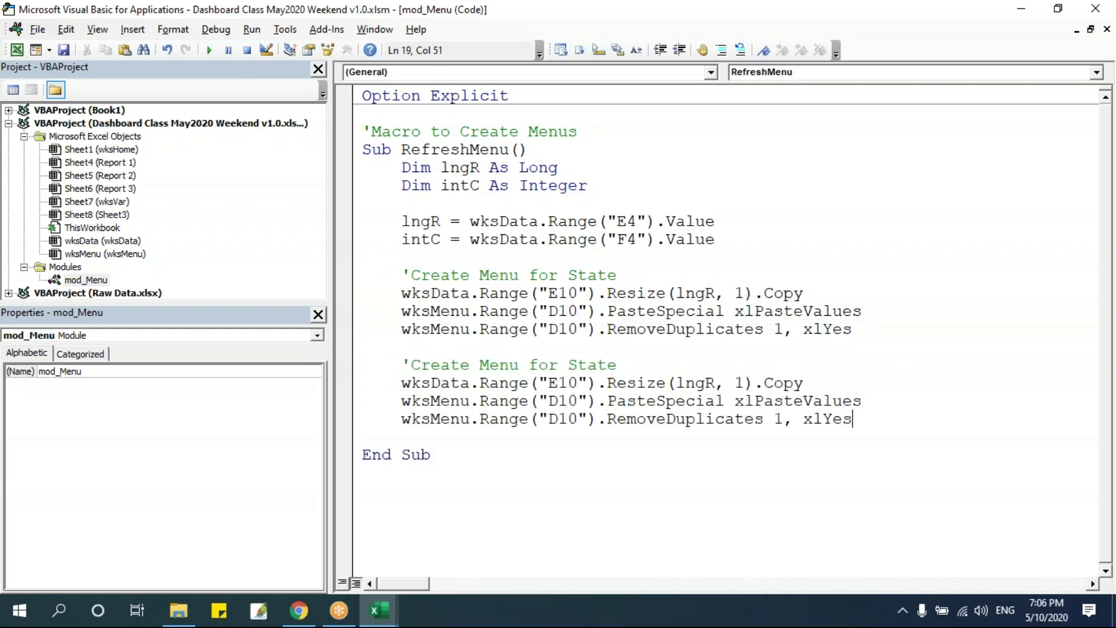
{"action": "double_click", "coordinate": [572, 364]}
{"action": "type", "text": "Brand"}
Look up the Brand header cell on wksData and set the Brand block's source range to F10.
{"action": "left_click", "coordinate": [658, 294]}
{"action": "key", "text": "alt+F11"}
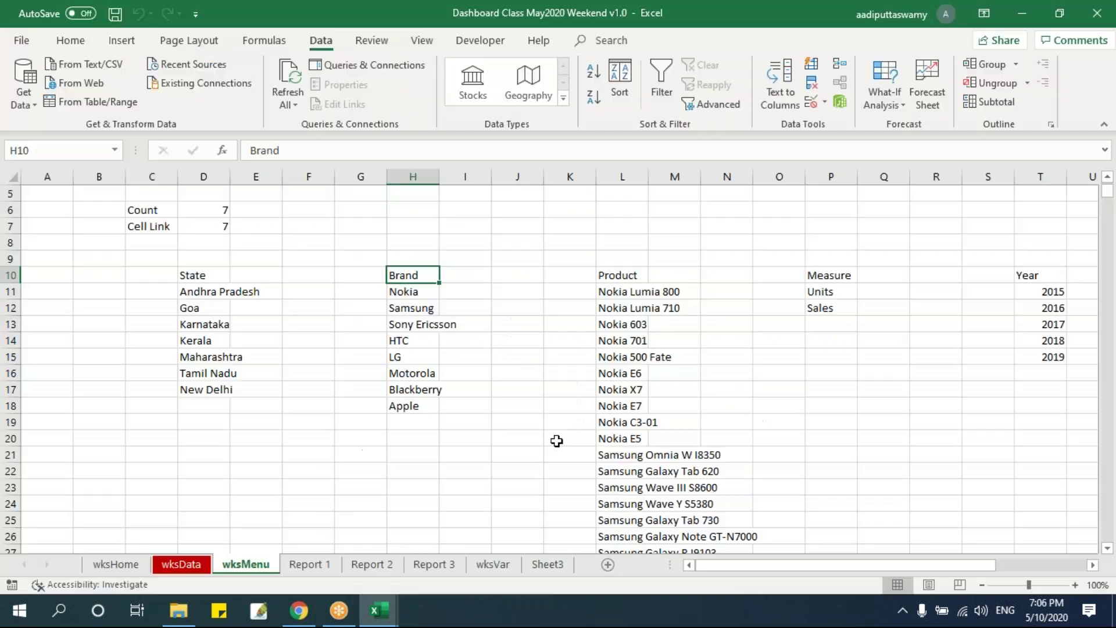
{"action": "left_click", "coordinate": [181, 564]}
{"action": "left_click", "coordinate": [315, 311]}
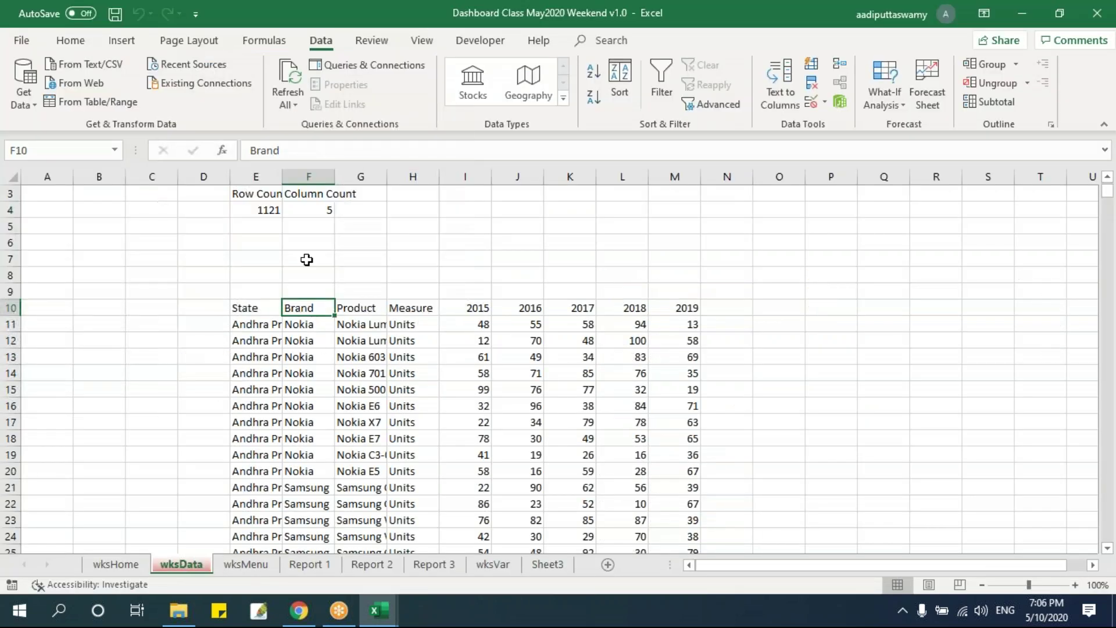
{"action": "key", "text": "alt+F11"}
{"action": "left_click_drag", "start_coordinate": [548, 385], "coordinate": [558, 387]}
{"action": "type", "text": "F"}
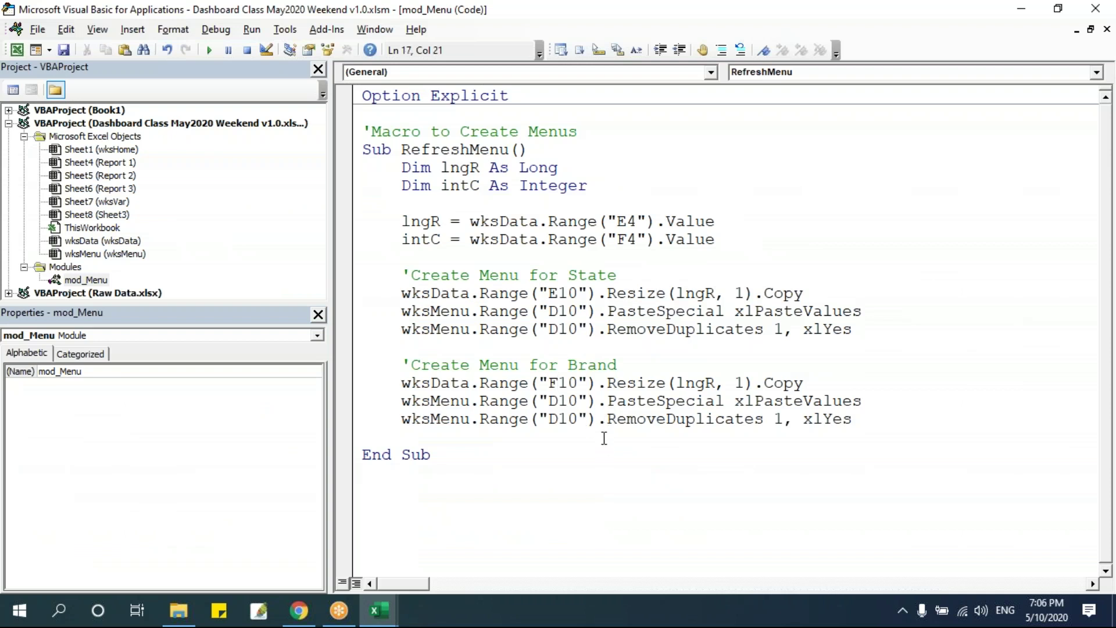
Check the row count and Brand menu cells, and set the Brand block's paste and RemoveDuplicates ranges to H10.
{"action": "double_click", "coordinate": [695, 383]}
{"action": "key", "text": "alt+F11"}
{"action": "left_click", "coordinate": [250, 211]}
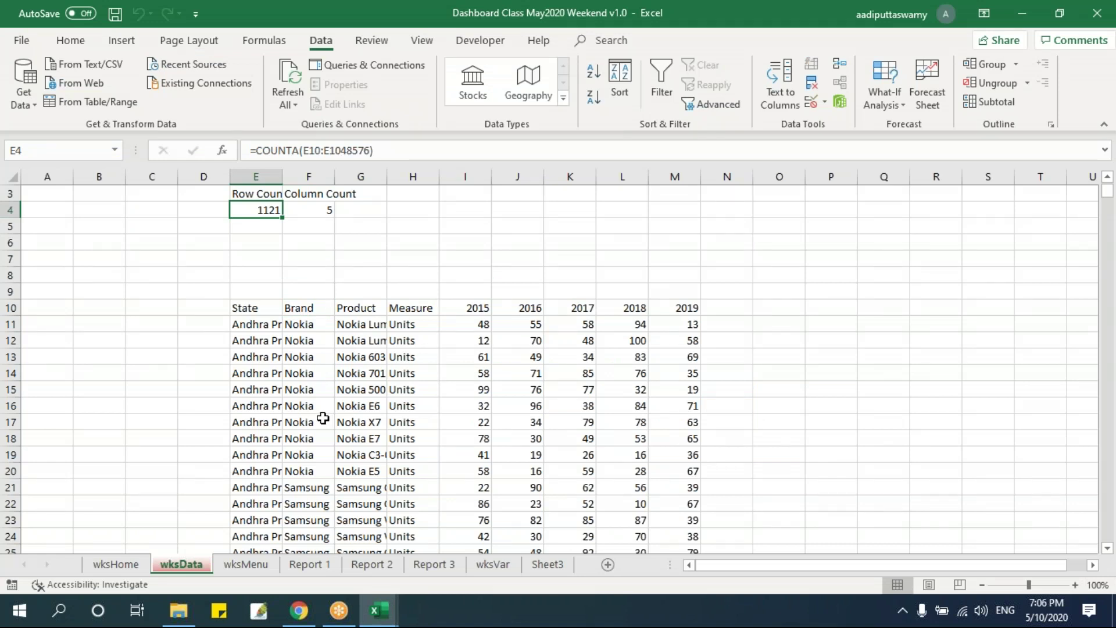
{"action": "key", "text": "alt+F11"}
{"action": "left_click", "coordinate": [563, 418]}
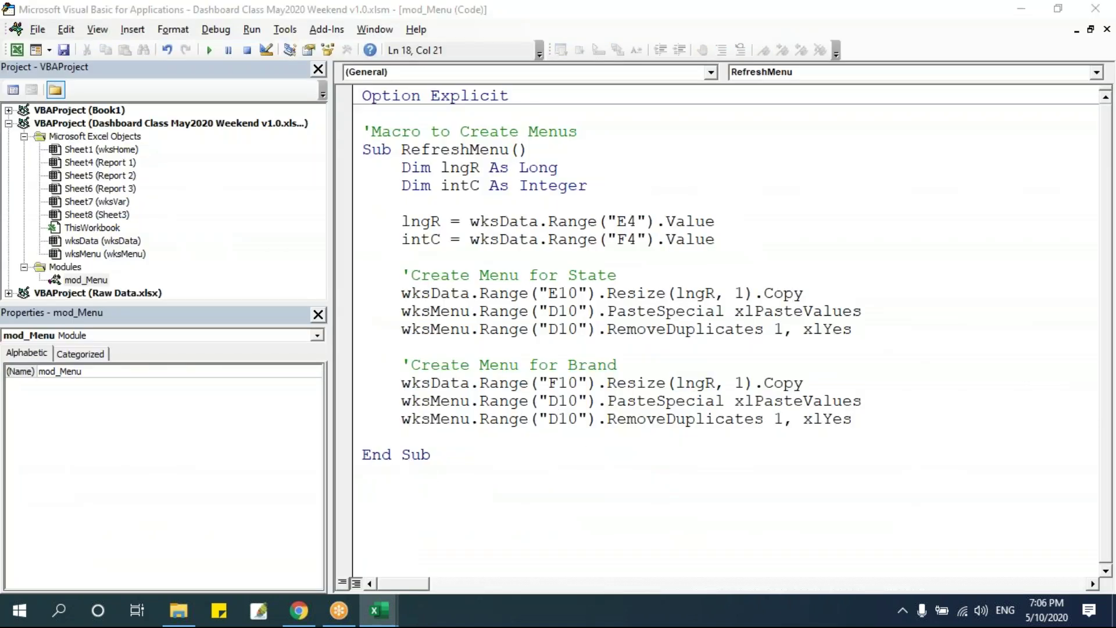
{"action": "key", "text": "alt+F11"}
{"action": "left_click", "coordinate": [245, 563]}
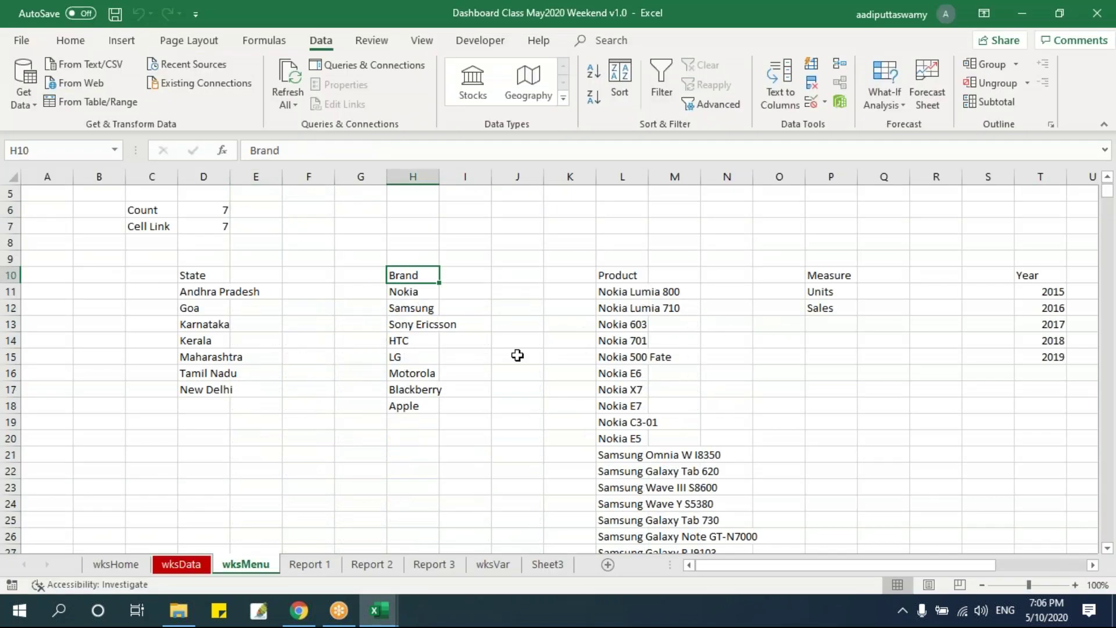
{"action": "key", "text": "alt+F11"}
{"action": "left_click_drag", "start_coordinate": [548, 401], "coordinate": [553, 401]}
{"action": "type", "text": "H"}
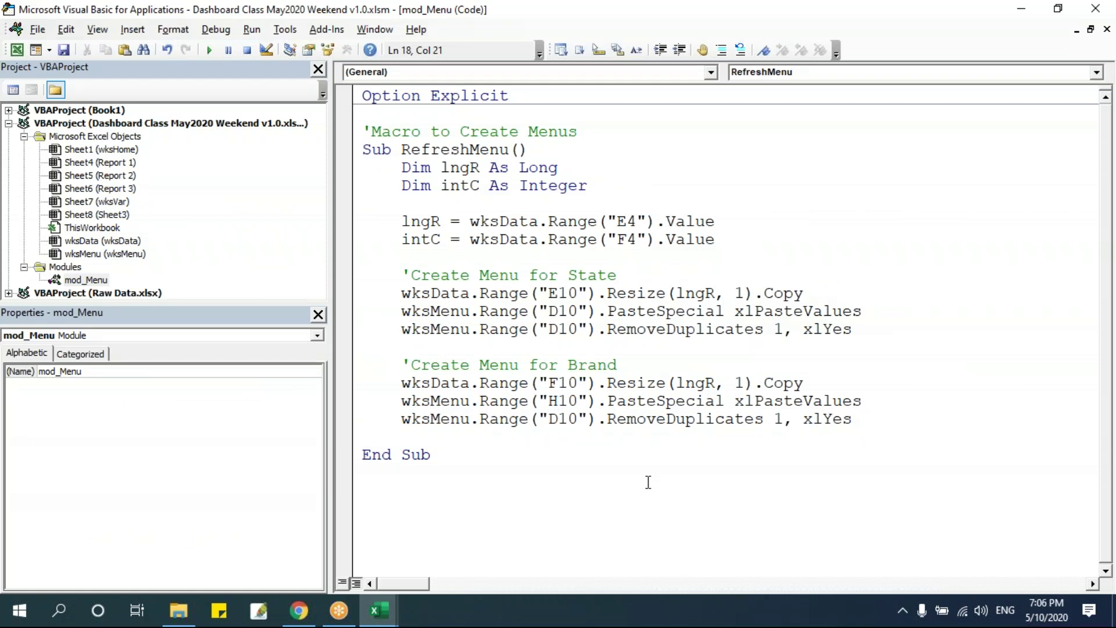
{"action": "key", "text": "alt+Tab"}
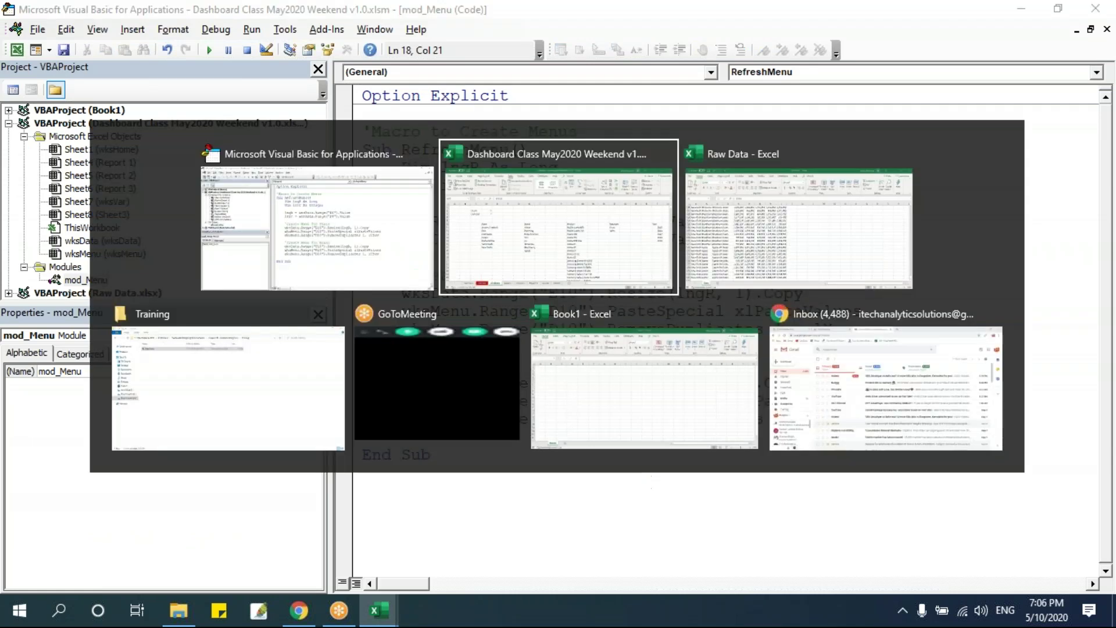
{"action": "type", "text": "H"}
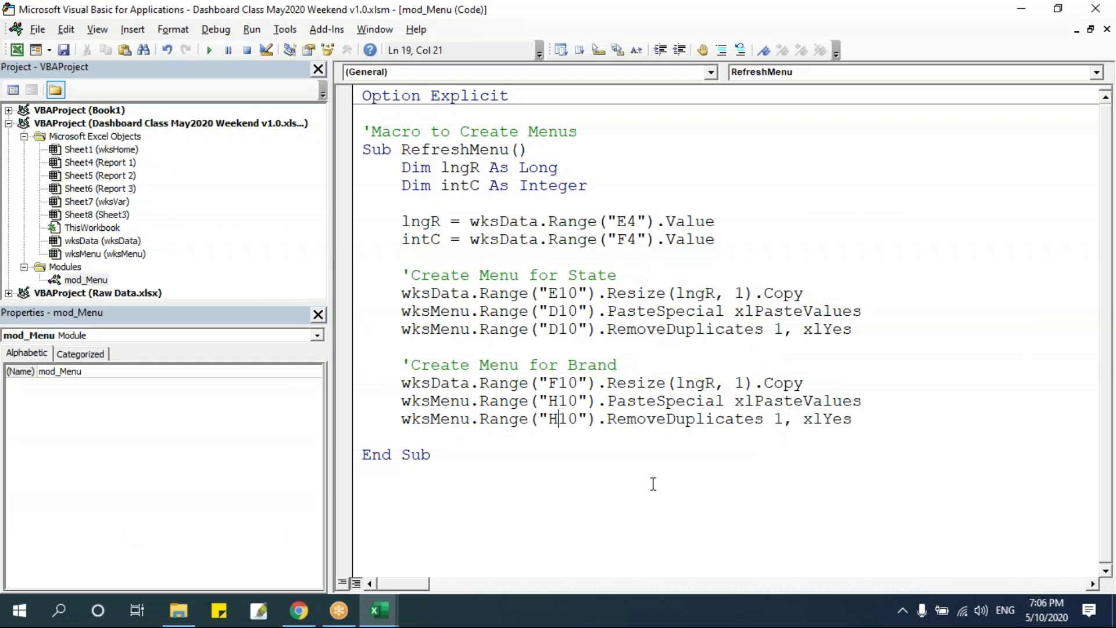
Run the RefreshMenu macro with the Brand block and check the Brand list on wksMenu.
{"action": "key", "text": "Up"}
{"action": "key", "text": "Right"}
{"action": "left_click", "coordinate": [209, 50]}
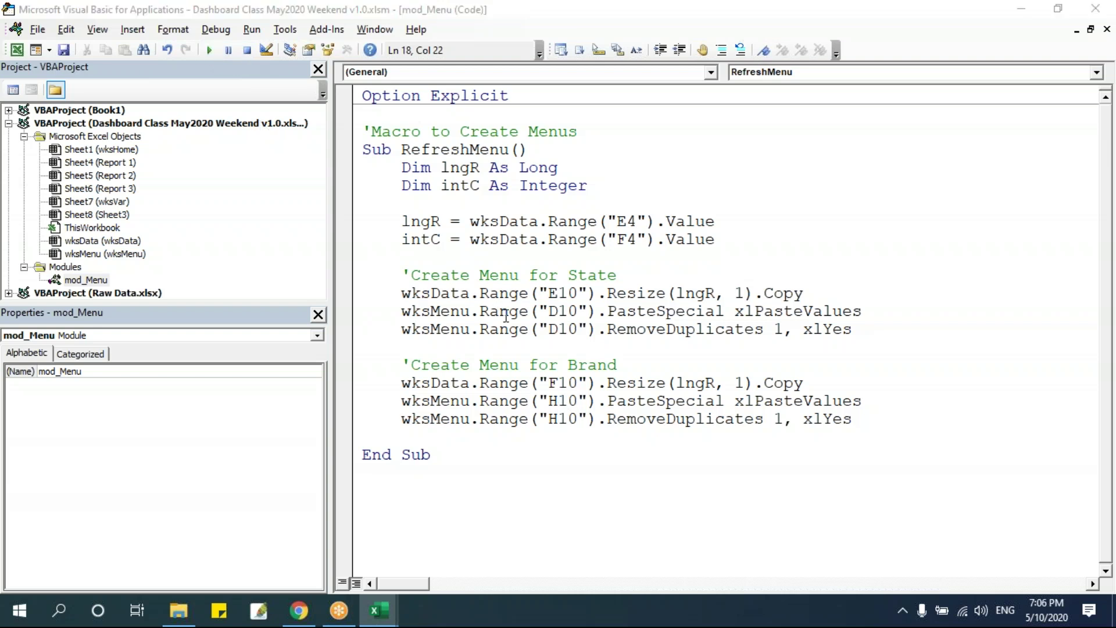
{"action": "key", "text": "alt+F11"}
{"action": "left_click_drag", "start_coordinate": [411, 297], "coordinate": [413, 407]}
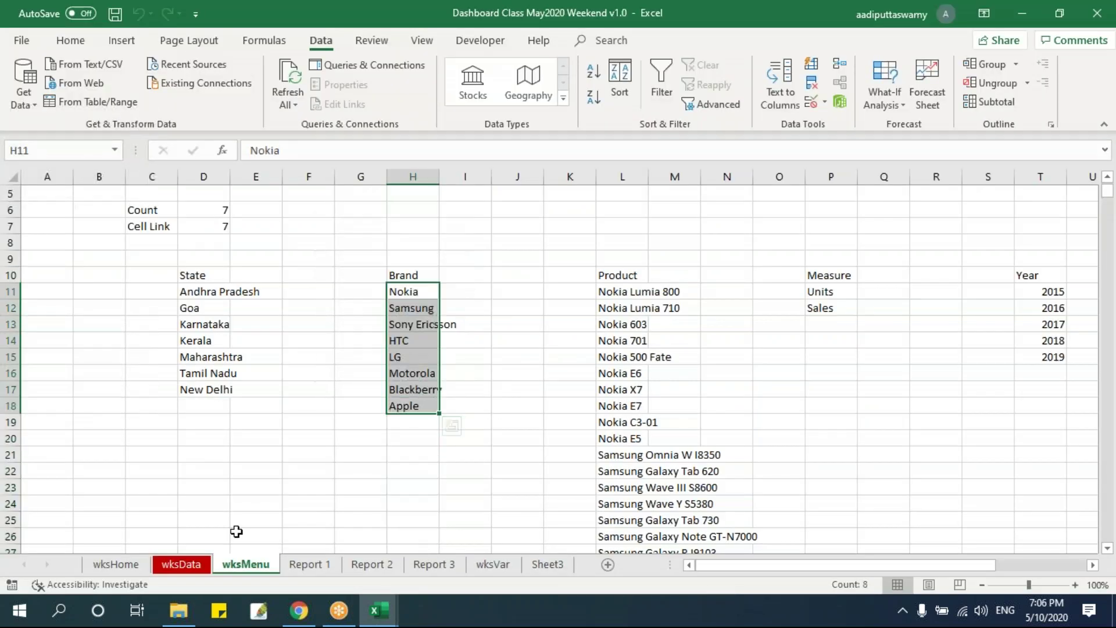
{"action": "left_click", "coordinate": [194, 569]}
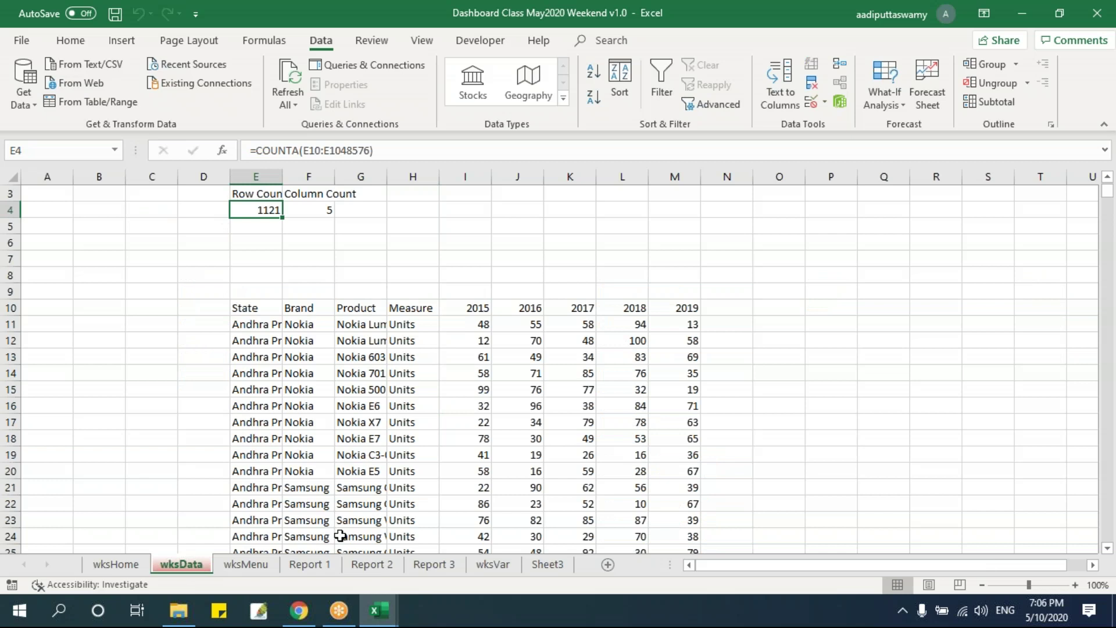
{"action": "left_click", "coordinate": [241, 565]}
{"action": "left_click_drag", "start_coordinate": [410, 292], "coordinate": [409, 407]}
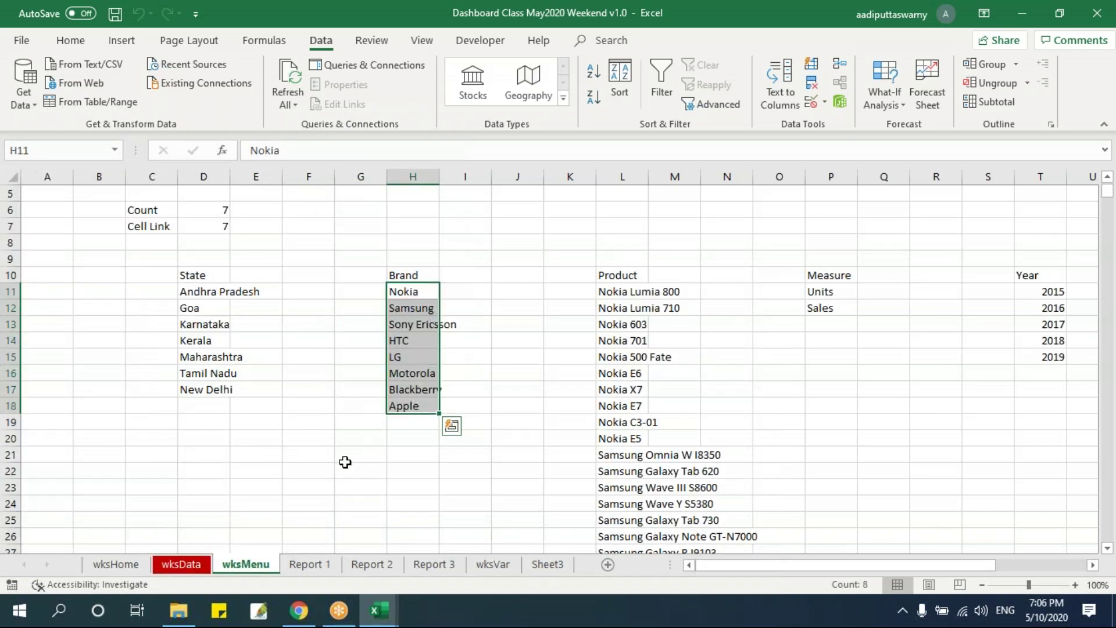
Duplicate the Brand menu code block below itself and change the copy's comment to "Create Menu for Product".
{"action": "key", "text": "alt+F11"}
{"action": "left_click_drag", "start_coordinate": [401, 364], "coordinate": [853, 420]}
{"action": "key", "text": "ctrl+c"}
{"action": "left_click", "coordinate": [881, 429]}
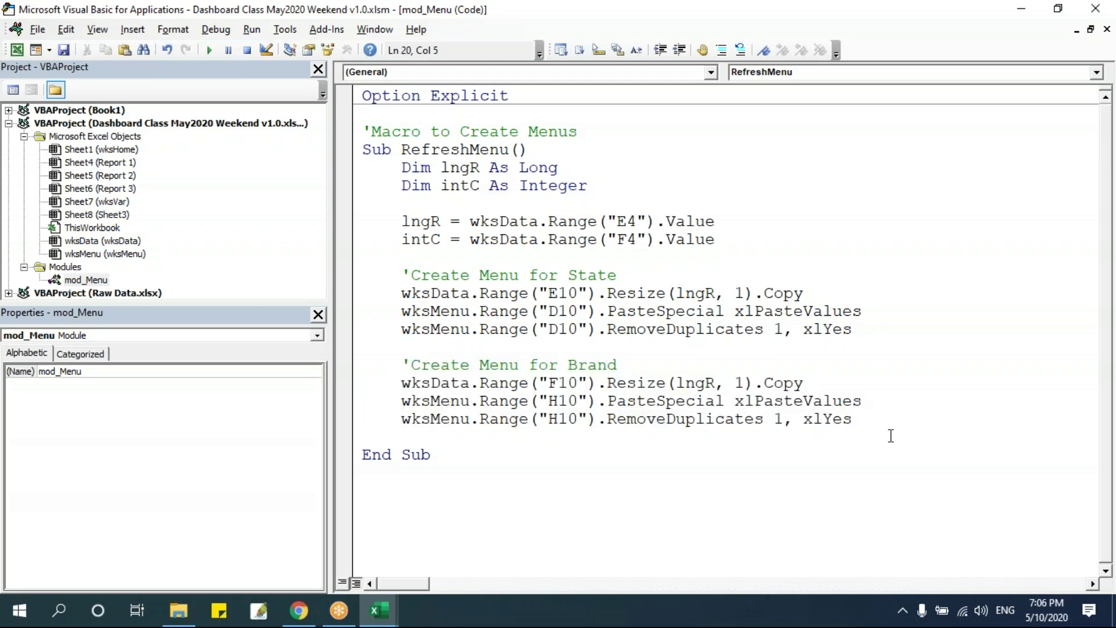
{"action": "key", "text": "Return"}
{"action": "key", "text": "ctrl+v"}
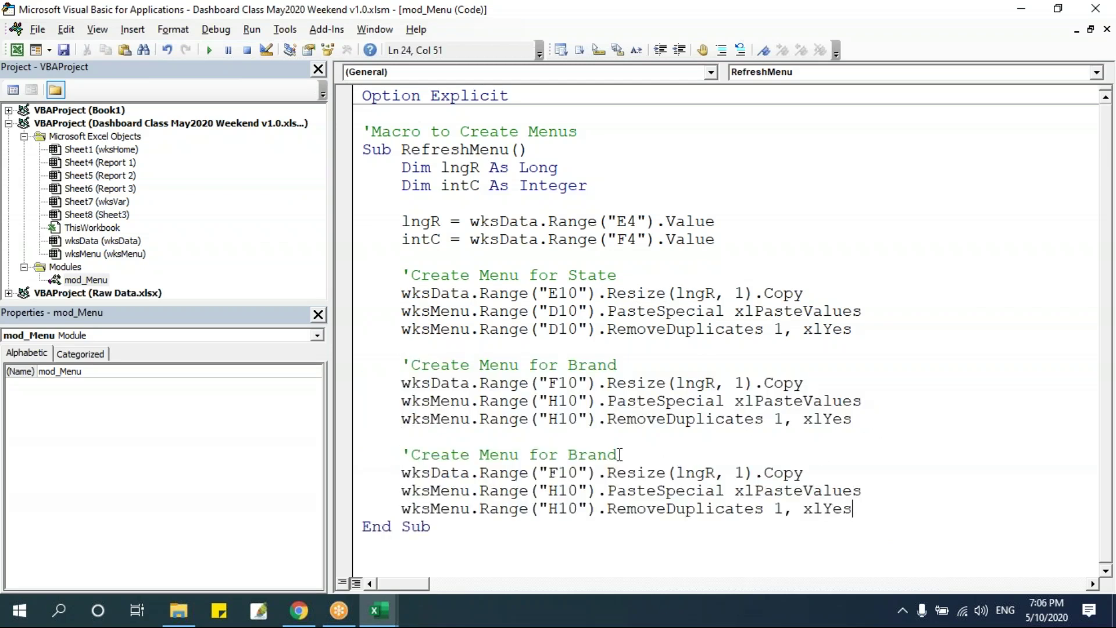
{"action": "left_click_drag", "start_coordinate": [576, 455], "coordinate": [631, 451]}
{"action": "key", "text": "BackSpace"}
{"action": "key", "text": "BackSpace"}
{"action": "type", "text": "Product"}
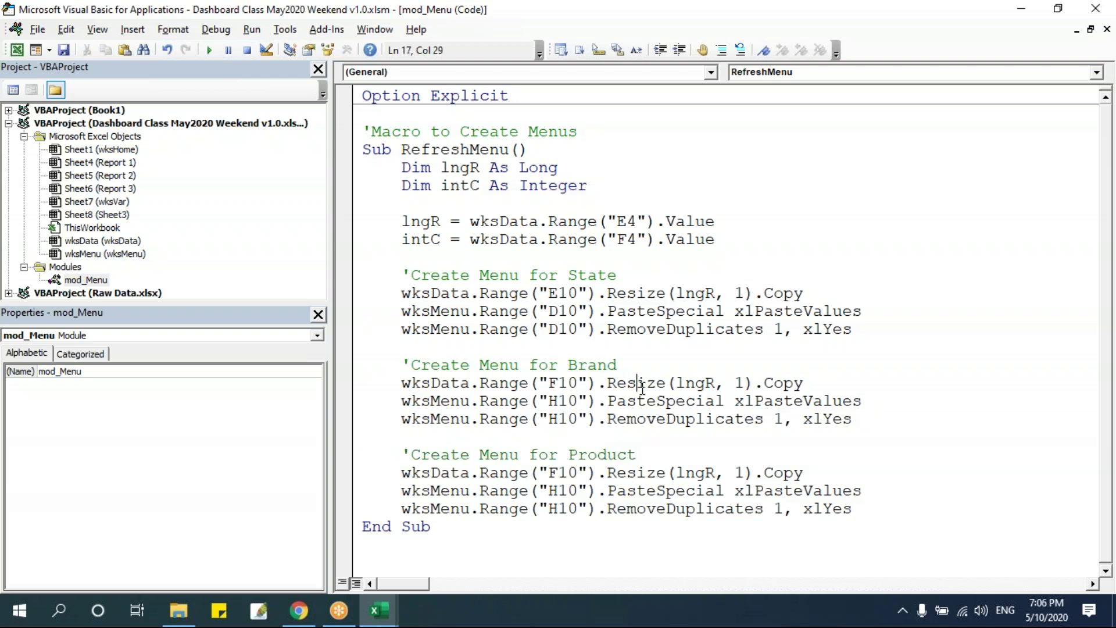
Look up the Product header cell on wksData and set the Product block's source range to G10.
{"action": "key", "text": "alt+F11"}
{"action": "left_click", "coordinate": [180, 564]}
{"action": "left_click", "coordinate": [368, 310]}
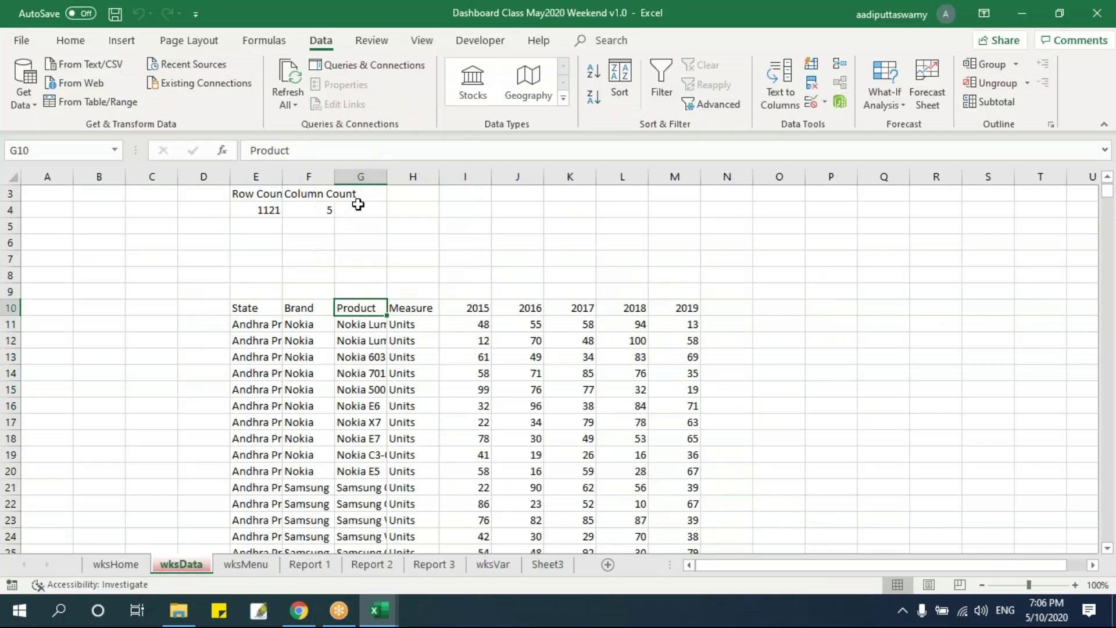
{"action": "key", "text": "alt+F11"}
{"action": "left_click", "coordinate": [548, 472]}
{"action": "key", "text": "shift+Right"}
{"action": "type", "text": "G"}
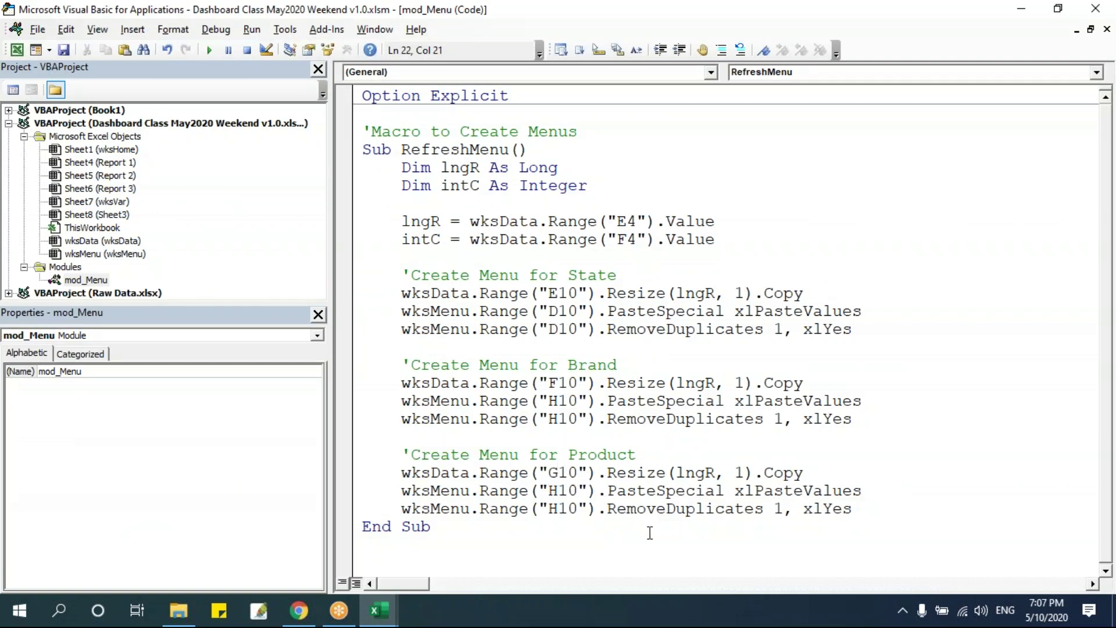
Find the Product column on wksMenu and set the Product block's paste and RemoveDuplicates ranges to L10.
{"action": "key", "text": "alt+F11"}
{"action": "left_click", "coordinate": [245, 564]}
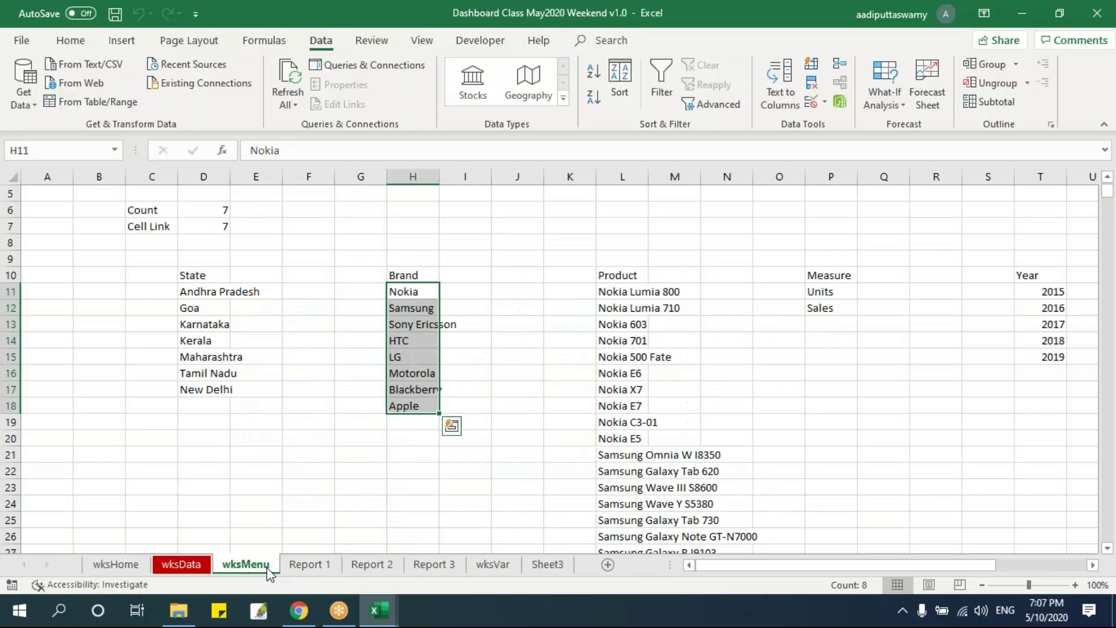
{"action": "left_click", "coordinate": [624, 294]}
{"action": "key", "text": "alt+F11"}
{"action": "left_click_drag", "start_coordinate": [548, 492], "coordinate": [558, 493]}
{"action": "type", "text": "L"}
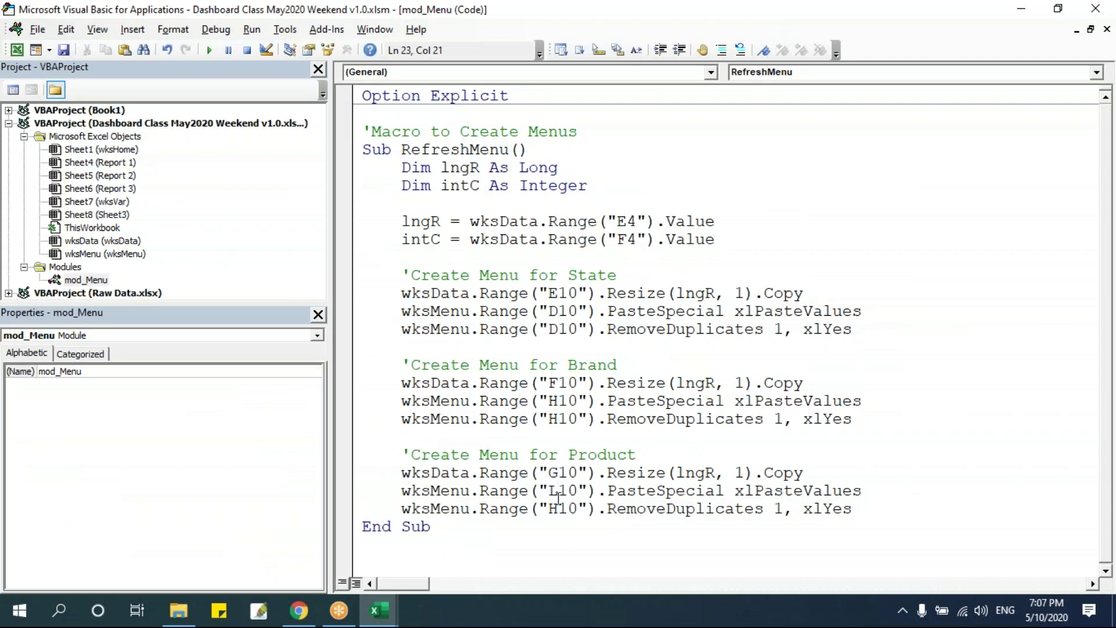
{"action": "left_click_drag", "start_coordinate": [548, 507], "coordinate": [556, 509]}
{"action": "type", "text": "L"}
Run the RefreshMenu macro with the Product block and check the Product list on wksMenu.
{"action": "left_click", "coordinate": [621, 446]}
{"action": "left_click", "coordinate": [612, 475]}
{"action": "left_click", "coordinate": [209, 50]}
{"action": "key", "text": "alt+F11"}
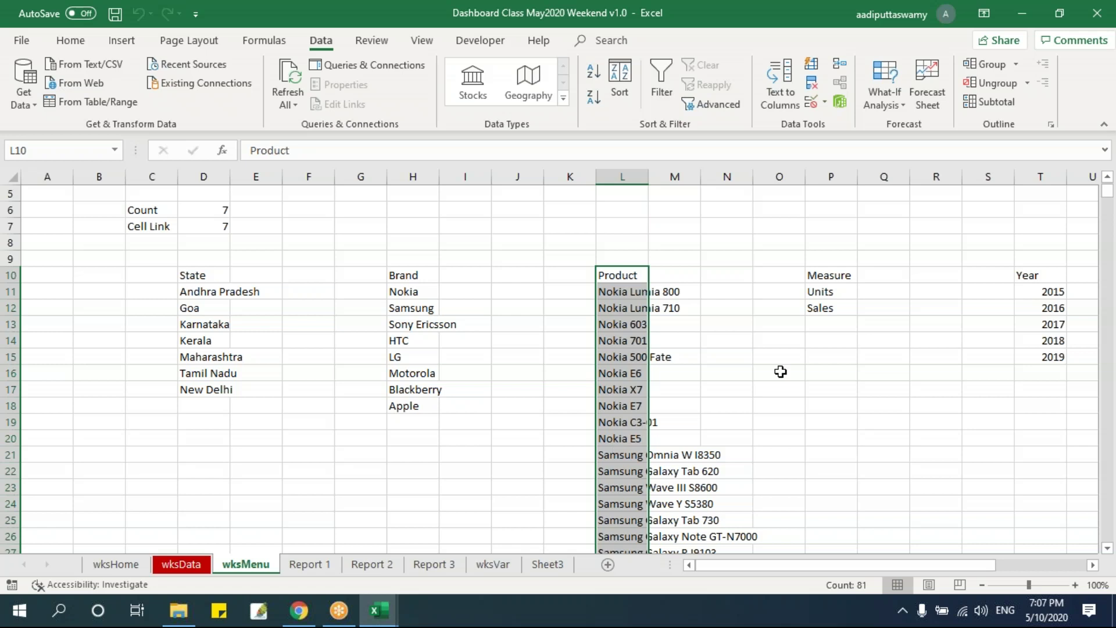
Duplicate the Product menu code block below itself in the RefreshMenu macro, separated by a blank line.
{"action": "key", "text": "alt+F11"}
{"action": "left_click_drag", "start_coordinate": [866, 503], "coordinate": [407, 450]}
{"action": "key", "text": "ctrl+c"}
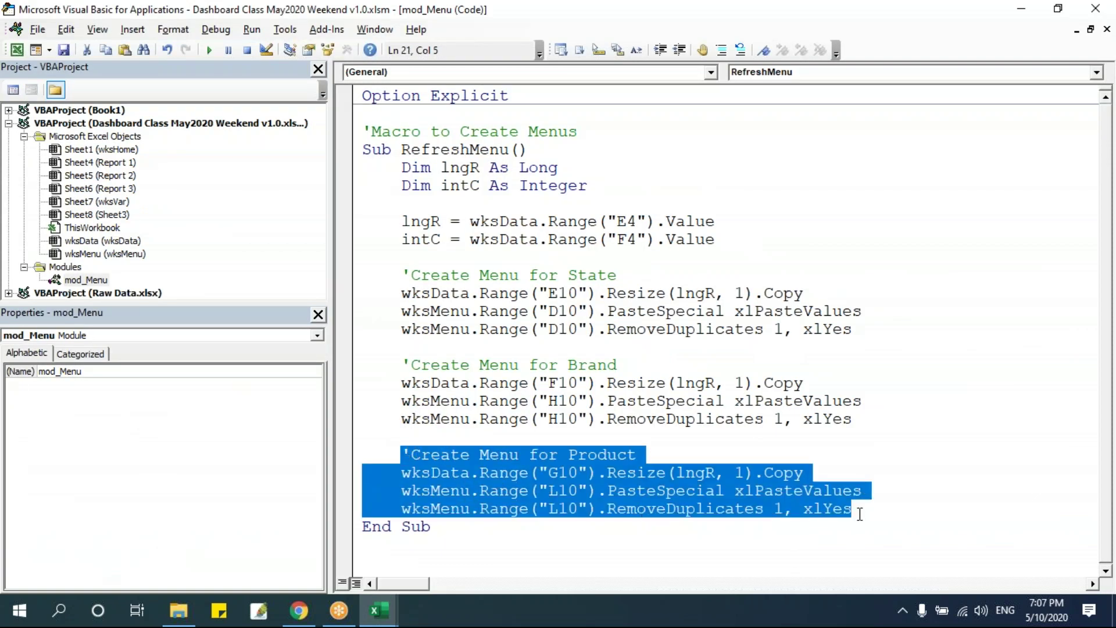
{"action": "left_click", "coordinate": [852, 508]}
{"action": "key", "text": "Return"}
{"action": "key", "text": "Return"}
{"action": "key", "text": "ctrl+v"}
{"action": "scroll", "coordinate": [855, 473], "scroll_direction": "down", "scroll_amount": 1}
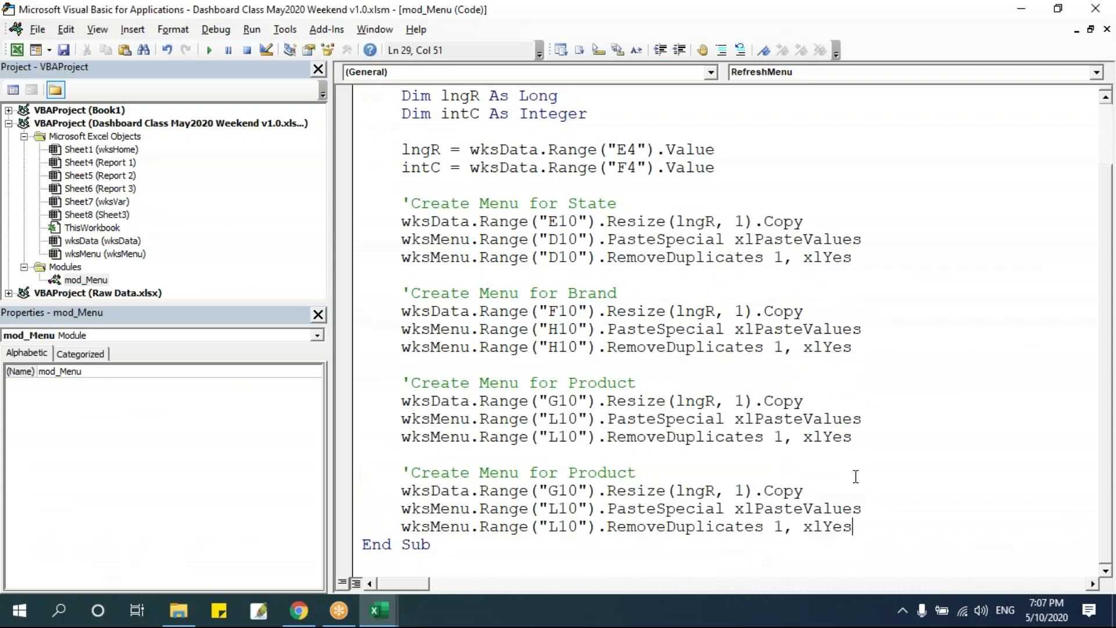
Change the duplicated block's comment to "Create Menu for Measure".
{"action": "double_click", "coordinate": [582, 473]}
{"action": "type", "text": "Mer"}
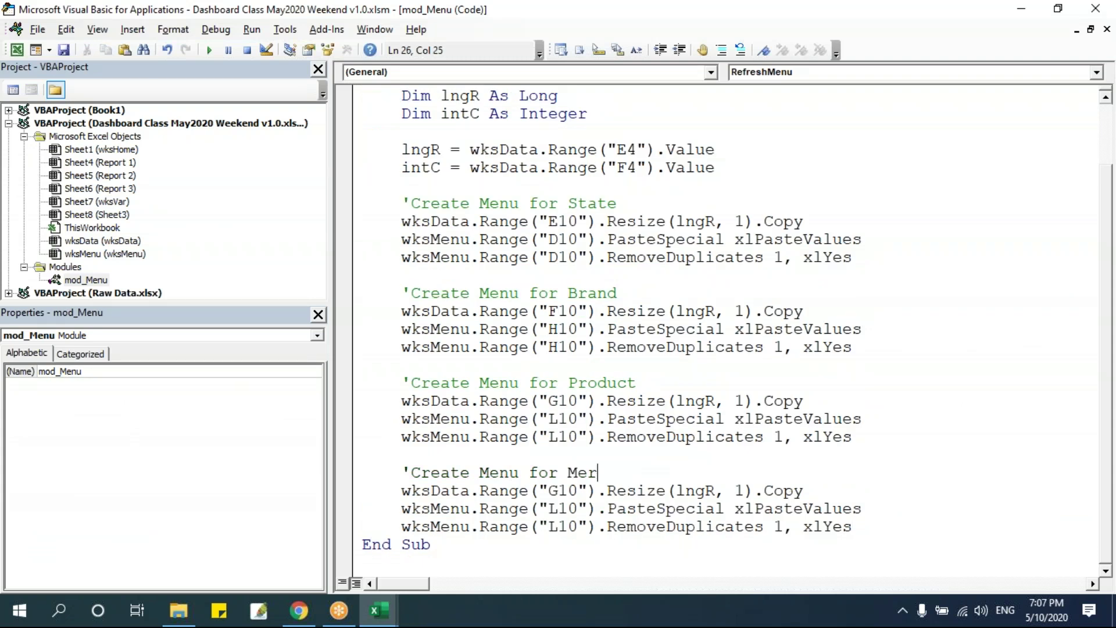
{"action": "type", "text": "a"}
{"action": "key", "text": "BackSpace"}
{"action": "key", "text": "BackSpace"}
{"action": "type", "text": "asure"}
Look up the Measure header cell on wksData and set the Measure block's source range to H10.
{"action": "key", "text": "alt+F11"}
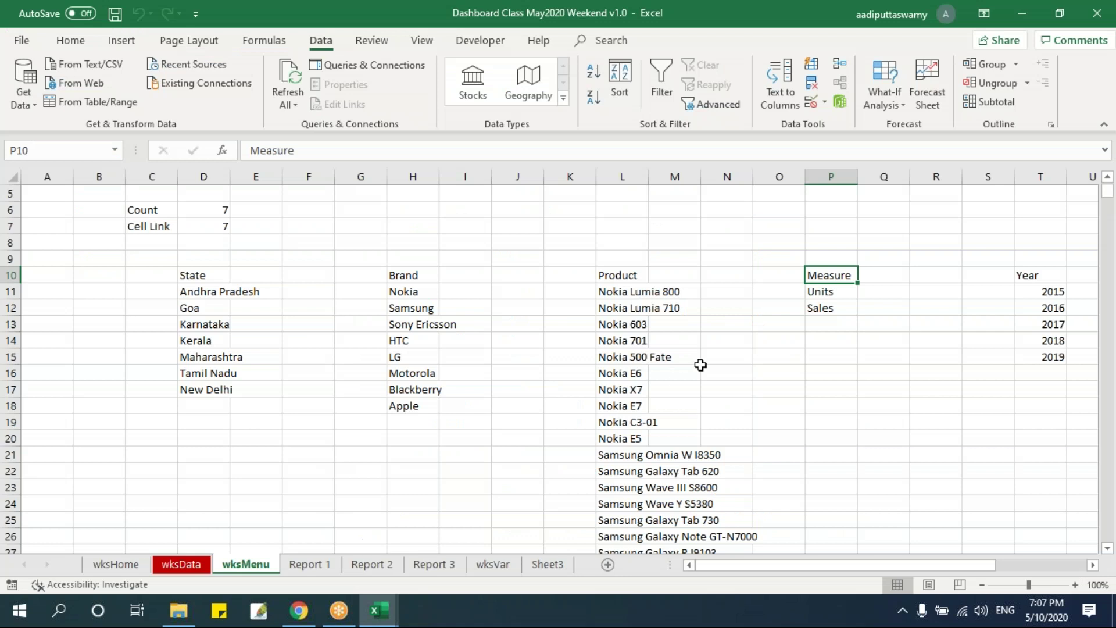
{"action": "left_click", "coordinate": [180, 563]}
{"action": "left_click", "coordinate": [414, 308]}
{"action": "key", "text": "alt+F11"}
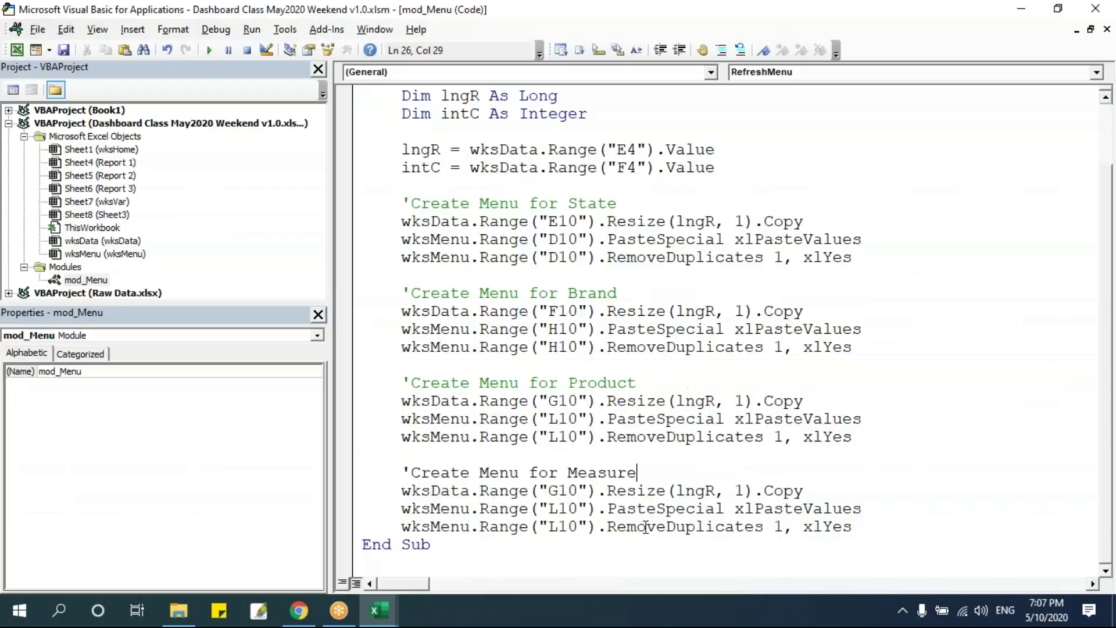
{"action": "left_click_drag", "start_coordinate": [548, 492], "coordinate": [553, 493]}
{"action": "type", "text": "H"}
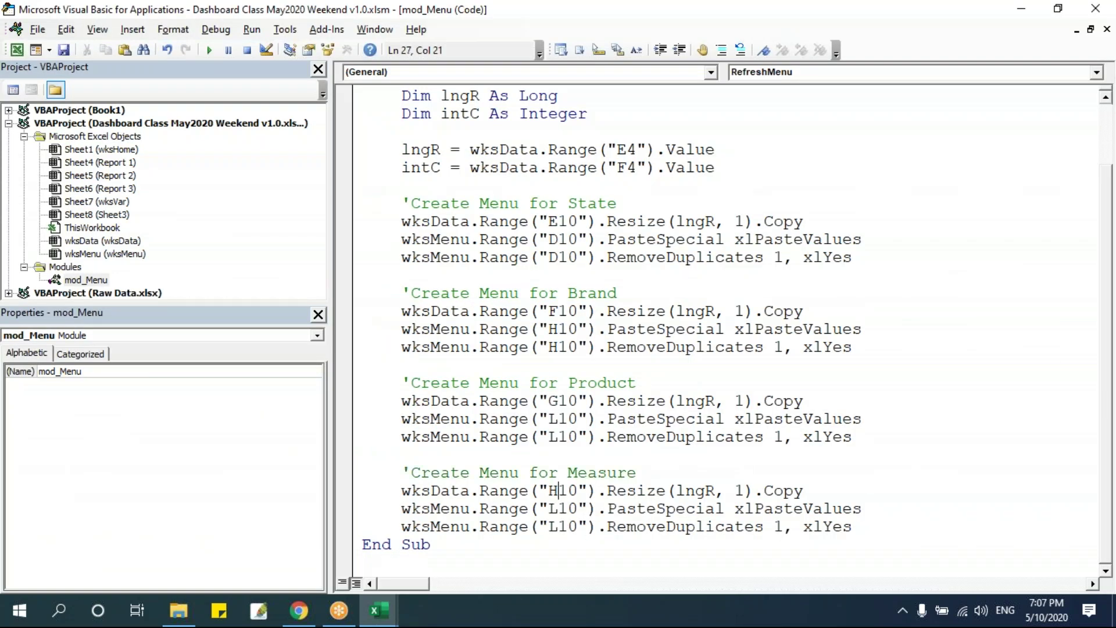
Find the Measure column on wksMenu, set the Measure block's paste and RemoveDuplicates ranges to P10, and add blank lines below the block.
{"action": "key", "text": "alt+F11"}
{"action": "left_click", "coordinate": [245, 564]}
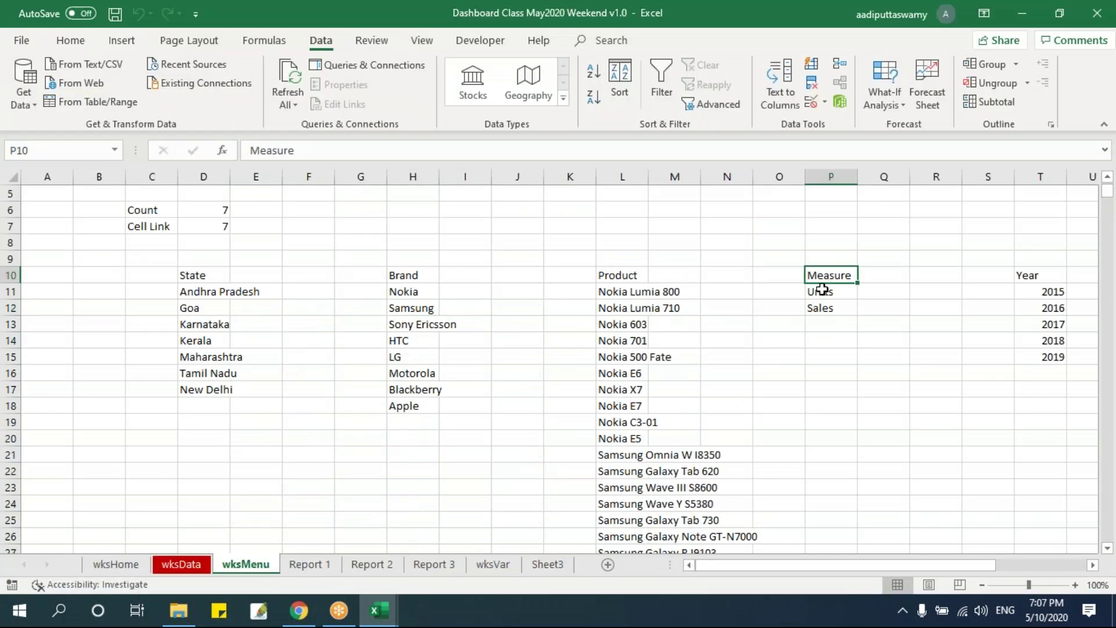
{"action": "key", "text": "alt+F11"}
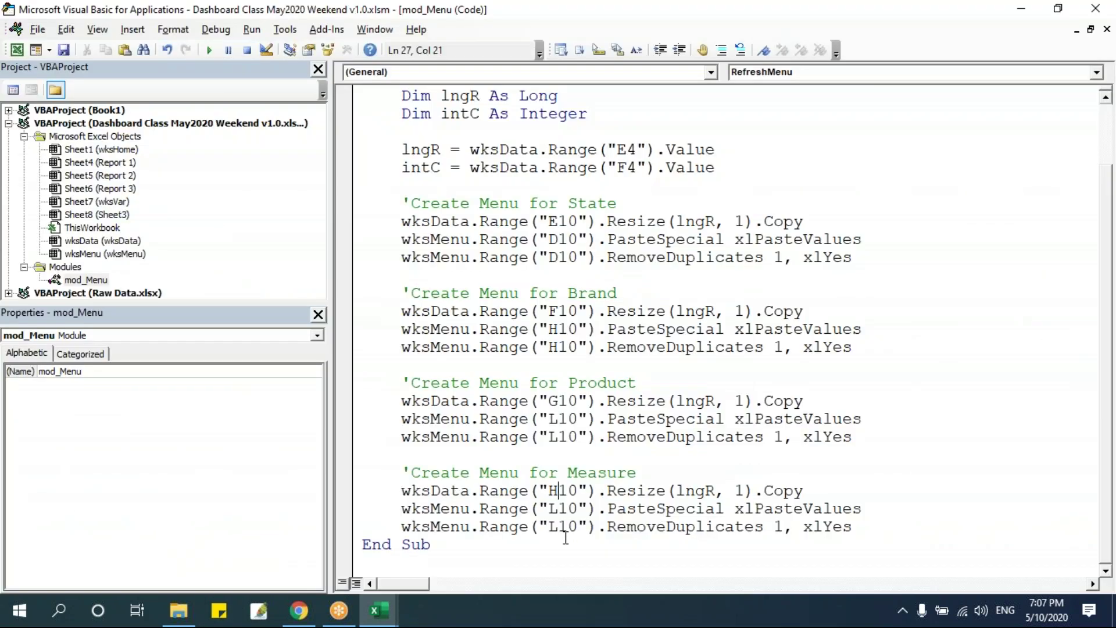
{"action": "key", "text": "shift+Left"}
{"action": "type", "text": "P"}
{"action": "key", "text": "BackSpace"}
{"action": "type", "text": "P"}
{"action": "left_click", "coordinate": [906, 529]}
{"action": "key", "text": "Return"}
{"action": "key", "text": "Return"}
{"action": "scroll", "coordinate": [649, 427], "scroll_direction": "down", "scroll_amount": 1}
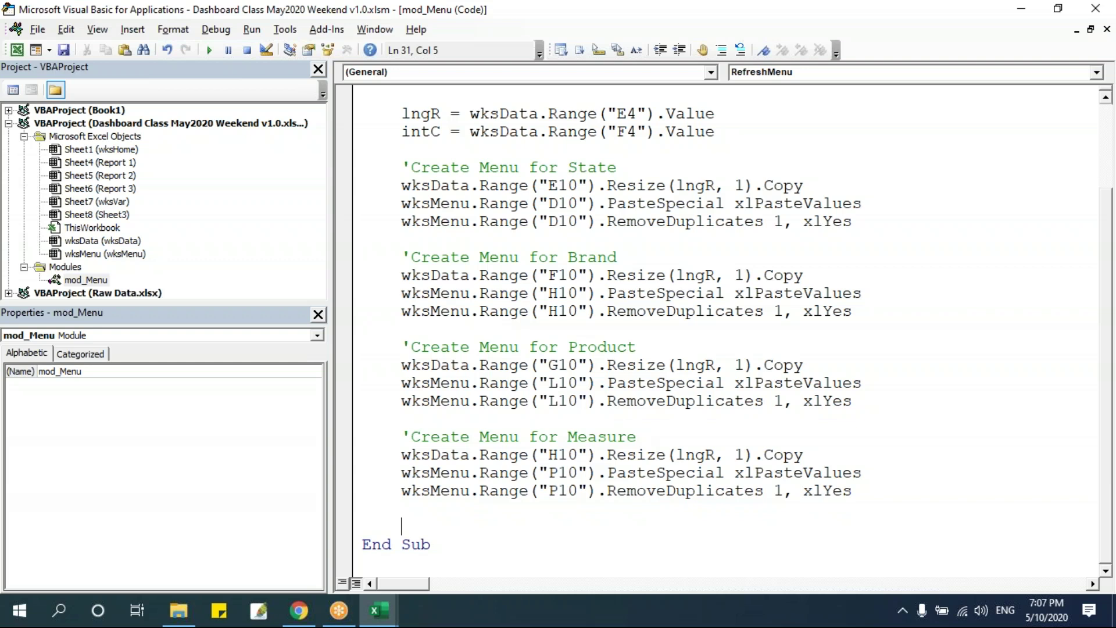
Compare the layout of the Year and Product lists on wksMenu with the year headers in row 10 of wksData.
{"action": "left_click", "coordinate": [523, 201]}
{"action": "left_click", "coordinate": [534, 276]}
{"action": "left_click", "coordinate": [552, 474]}
{"action": "key", "text": "alt+F11"}
{"action": "left_click_drag", "start_coordinate": [1055, 292], "coordinate": [954, 367]}
{"action": "left_click_drag", "start_coordinate": [887, 292], "coordinate": [897, 366]}
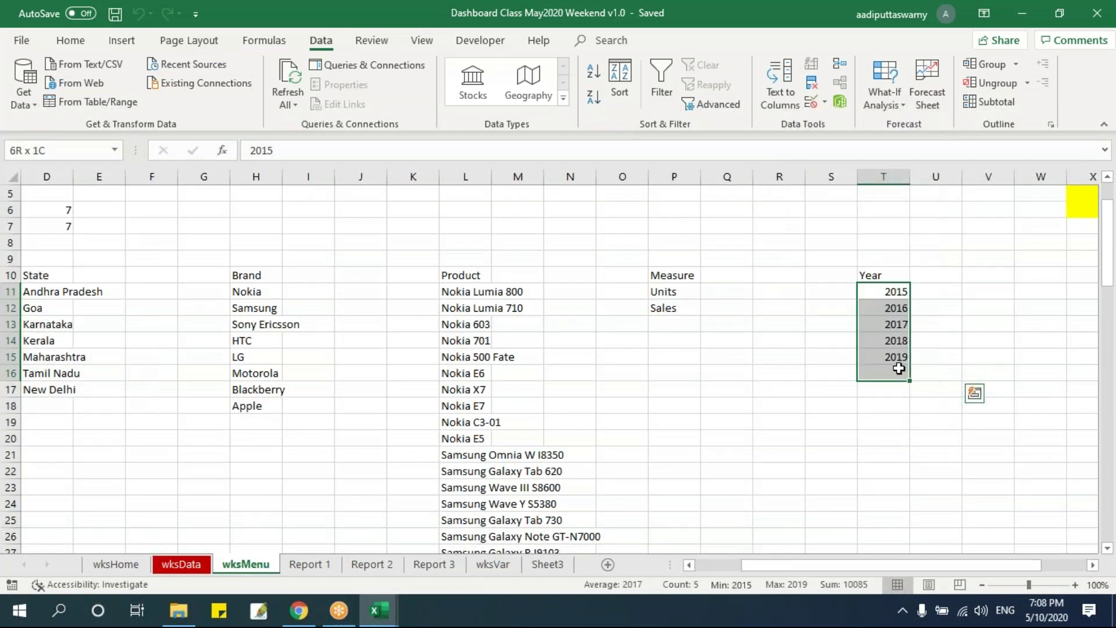
{"action": "left_click_drag", "start_coordinate": [465, 290], "coordinate": [477, 440]}
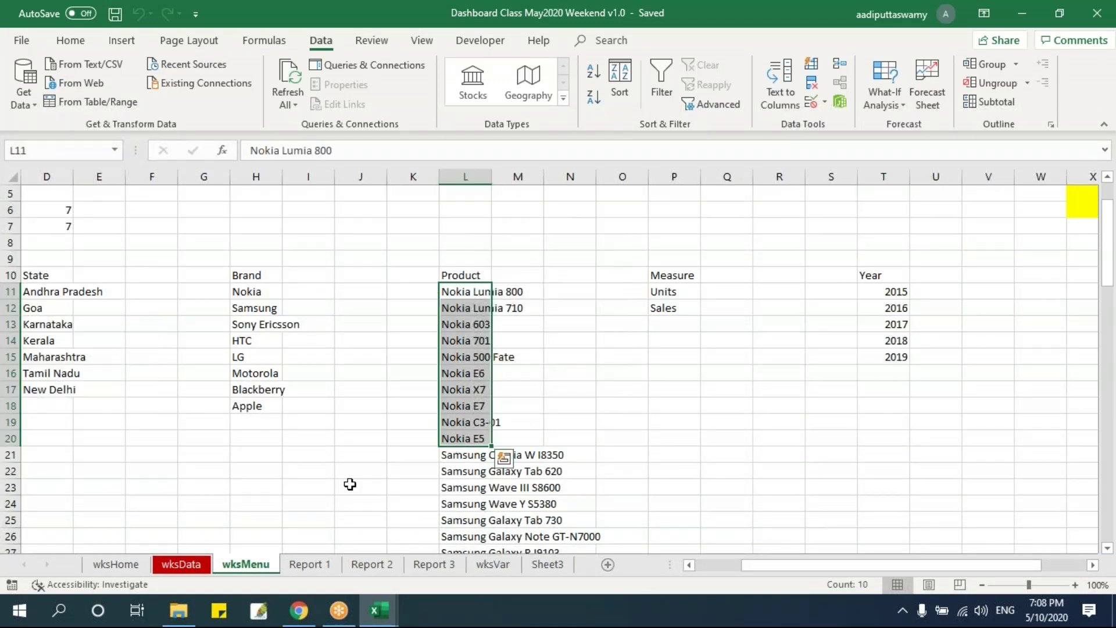
{"action": "left_click", "coordinate": [195, 573]}
{"action": "left_click_drag", "start_coordinate": [476, 309], "coordinate": [810, 299]}
{"action": "left_click_drag", "start_coordinate": [474, 308], "coordinate": [848, 314]}
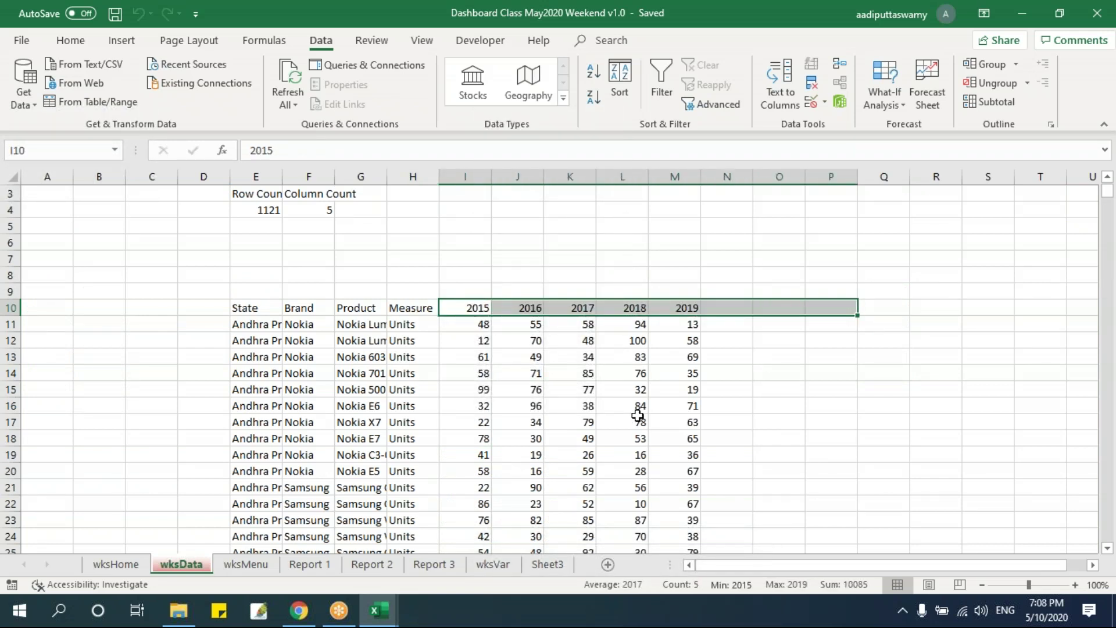
Add the comment "Create Menu for Year" below the Measure block, followed by a new line.
{"action": "key", "text": "alt+F11"}
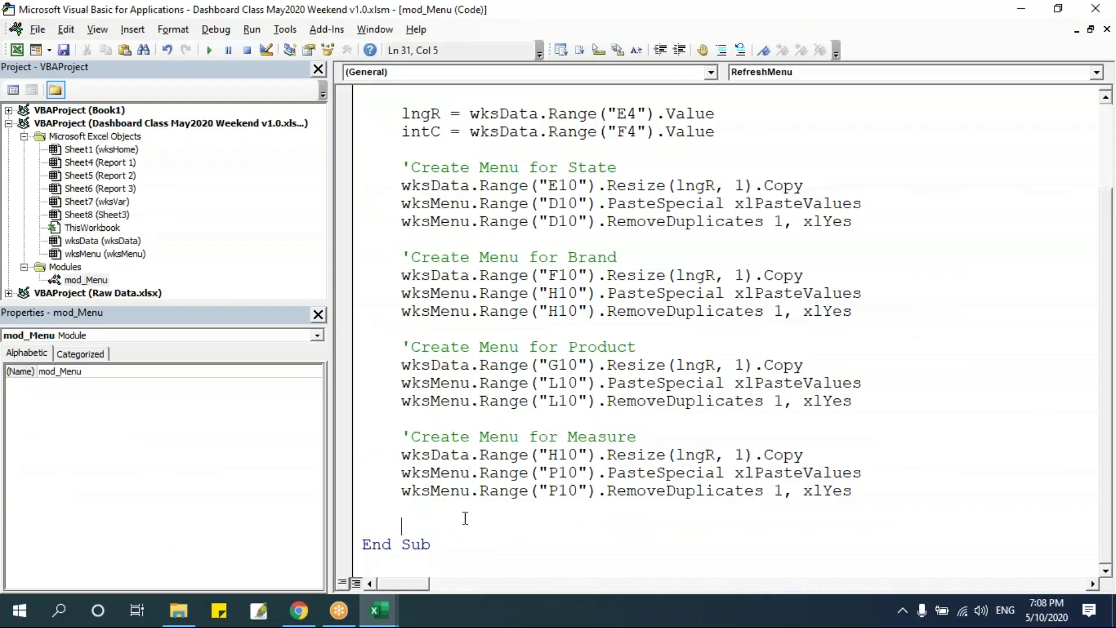
{"action": "type", "text": "Create Menu for "}
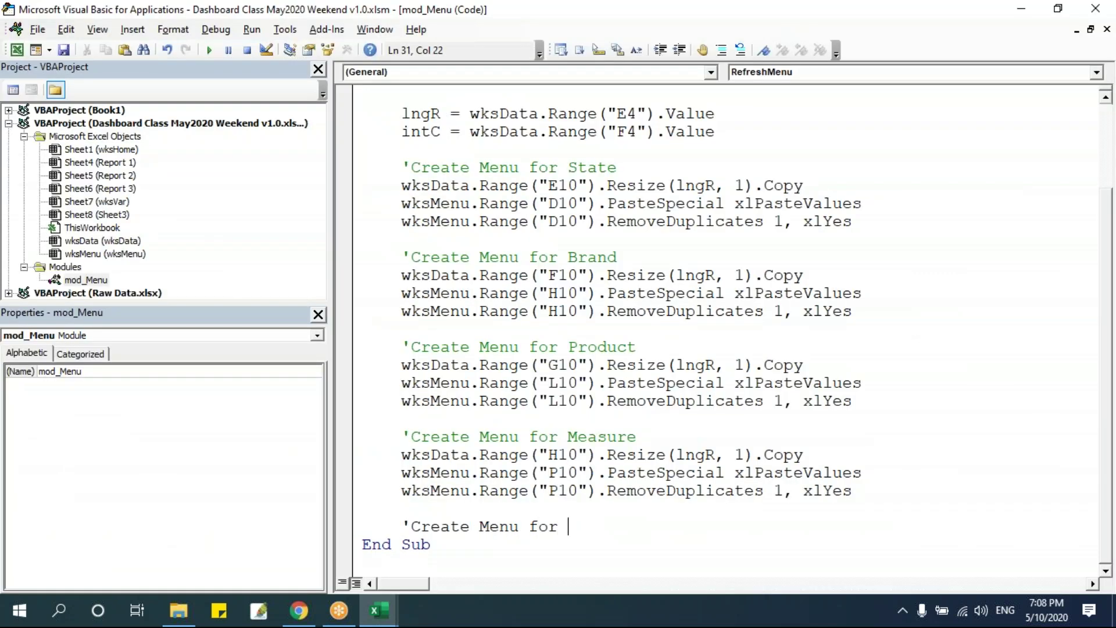
{"action": "type", "text": "Year"}
{"action": "key", "text": "Return"}
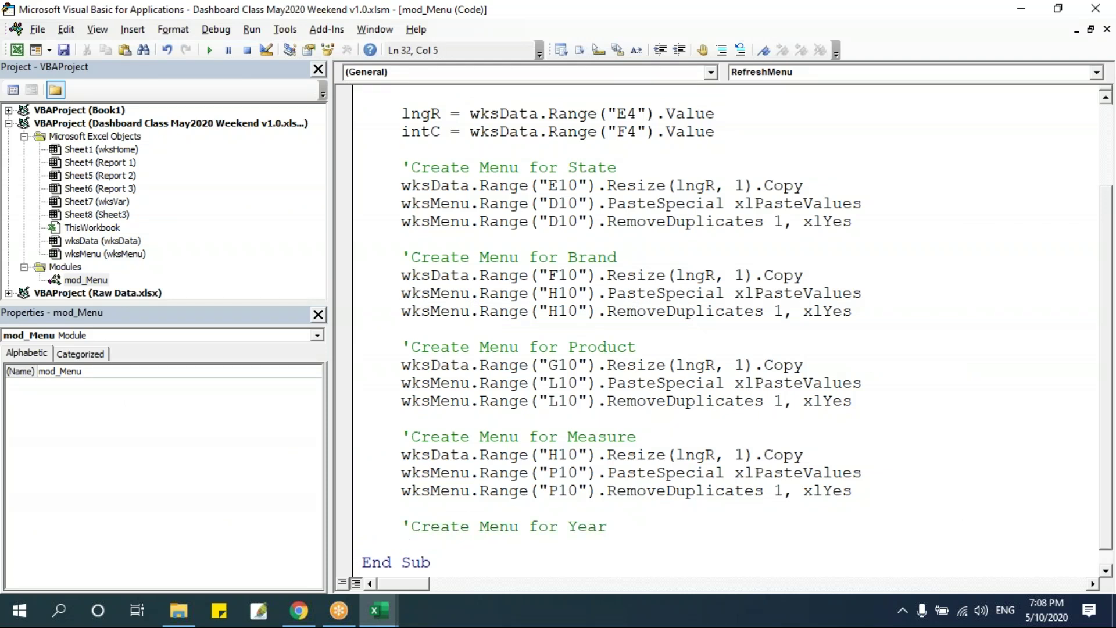
{"action": "scroll", "coordinate": [592, 454], "scroll_direction": "down", "scroll_amount": 1}
{"action": "left_click", "coordinate": [459, 562]}
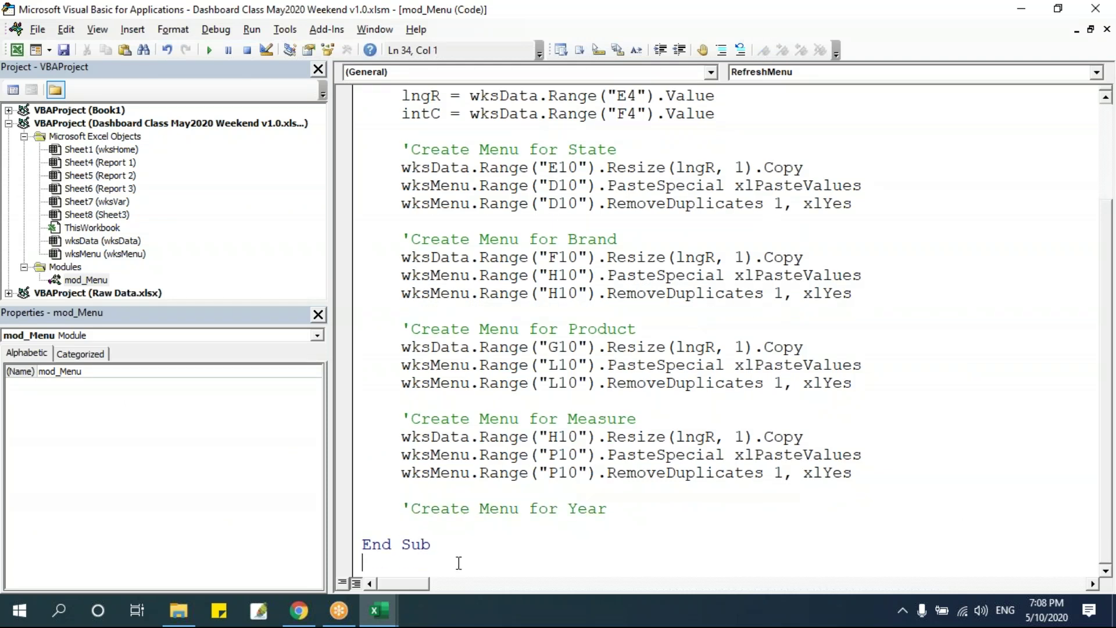
{"action": "scroll", "coordinate": [635, 458], "scroll_direction": "down", "scroll_amount": 3}
Look up the first year header's address on wksData and start the Year block's code with wksData.Range("I10").Resize(.
{"action": "left_click", "coordinate": [534, 364]}
{"action": "type", "text": "wksdata.Range(\""}
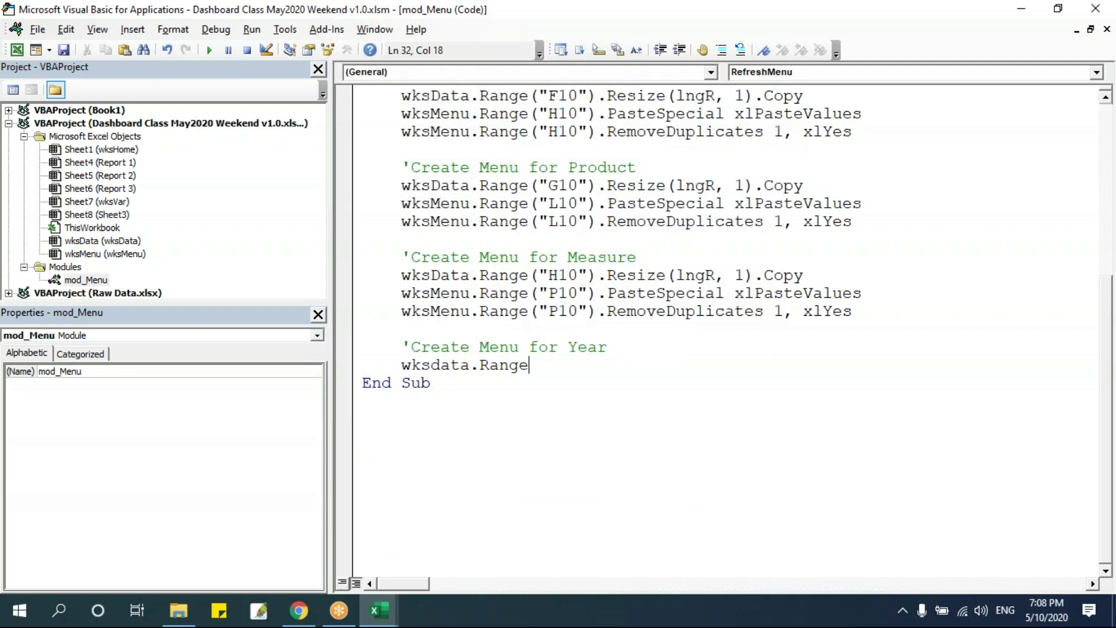
{"action": "key", "text": "alt+F11"}
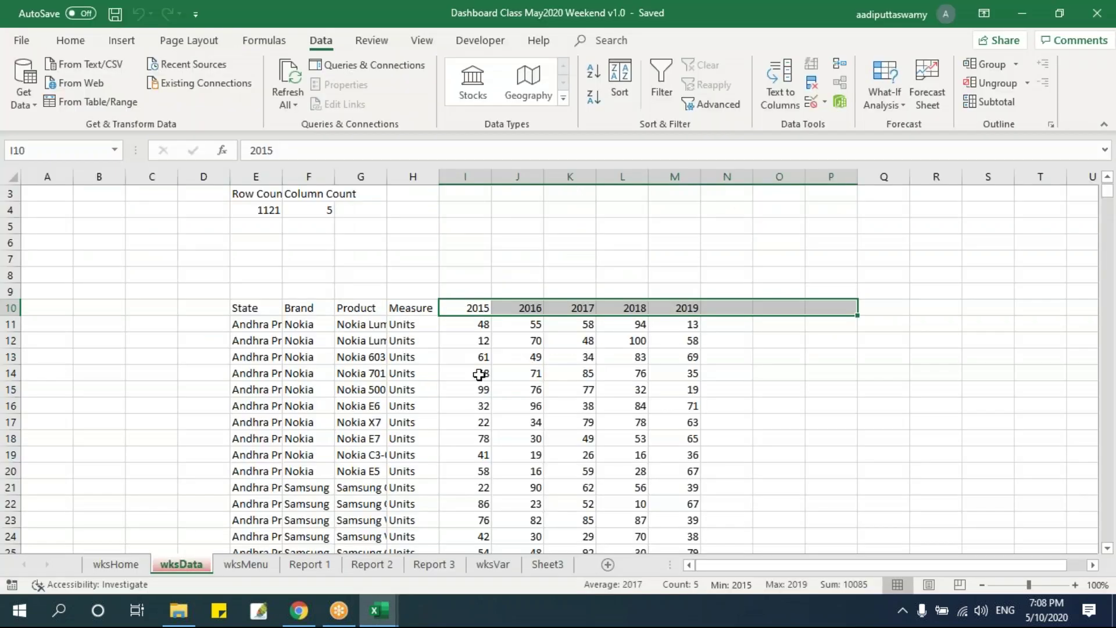
{"action": "left_click", "coordinate": [474, 312]}
{"action": "left_click", "coordinate": [64, 153]}
{"action": "key", "text": "ctrl+c"}
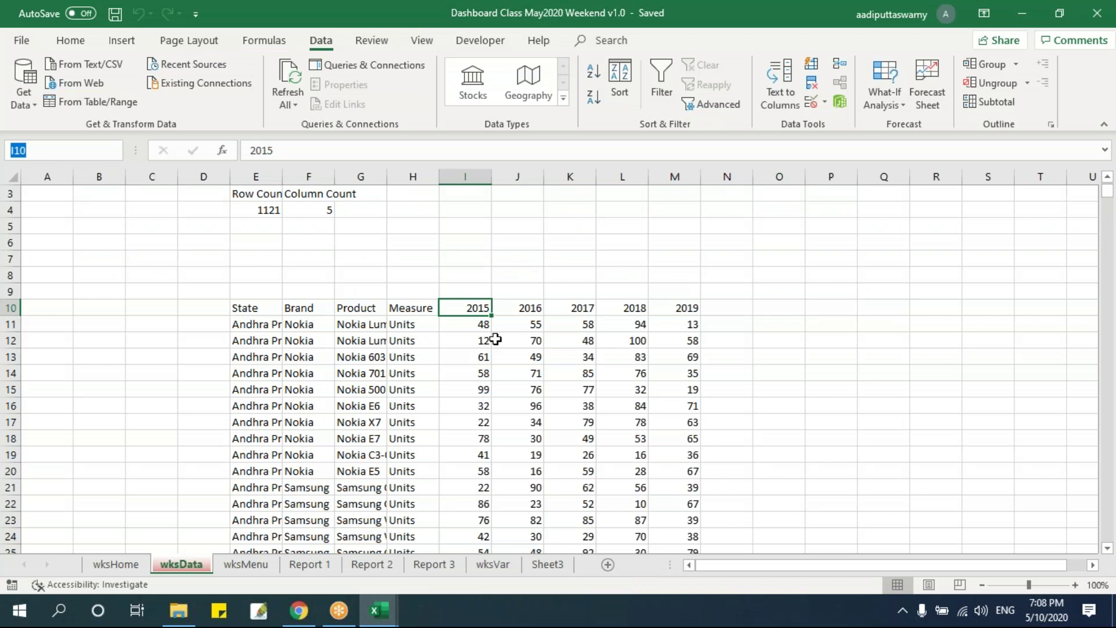
{"action": "key", "text": "alt+F11"}
{"action": "key", "text": "ctrl+v"}
{"action": "type", "text": "\""}
{"action": "type", "text": ").resize("}
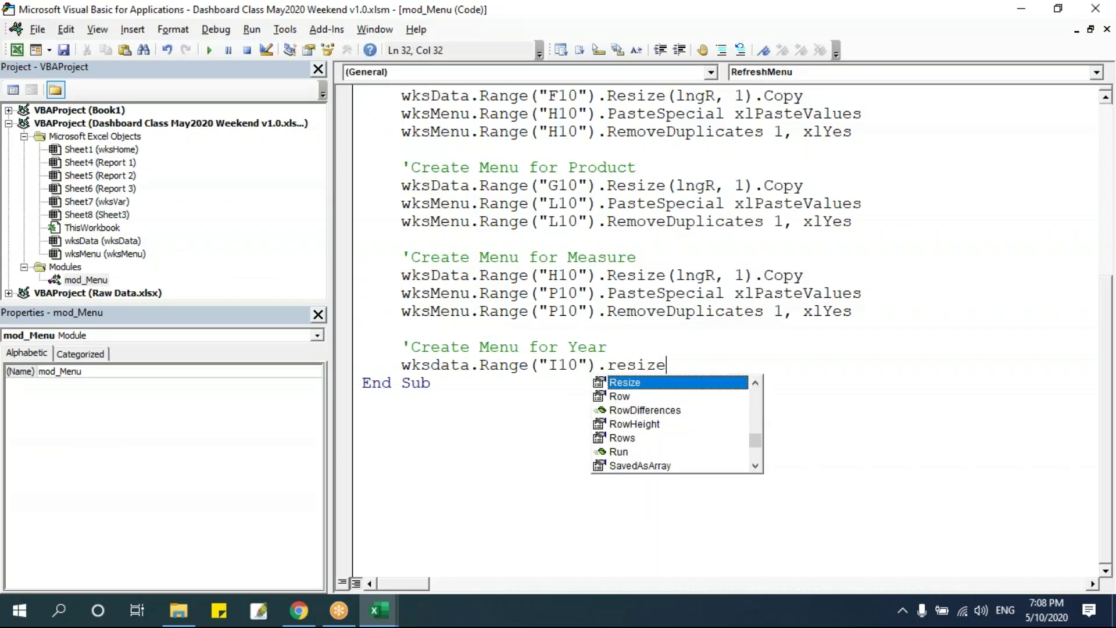
Check the year headers and Column Count cell on wksData, and complete the Year block's source line with Resize(1, intC).Copy.
{"action": "key", "text": "alt+F11"}
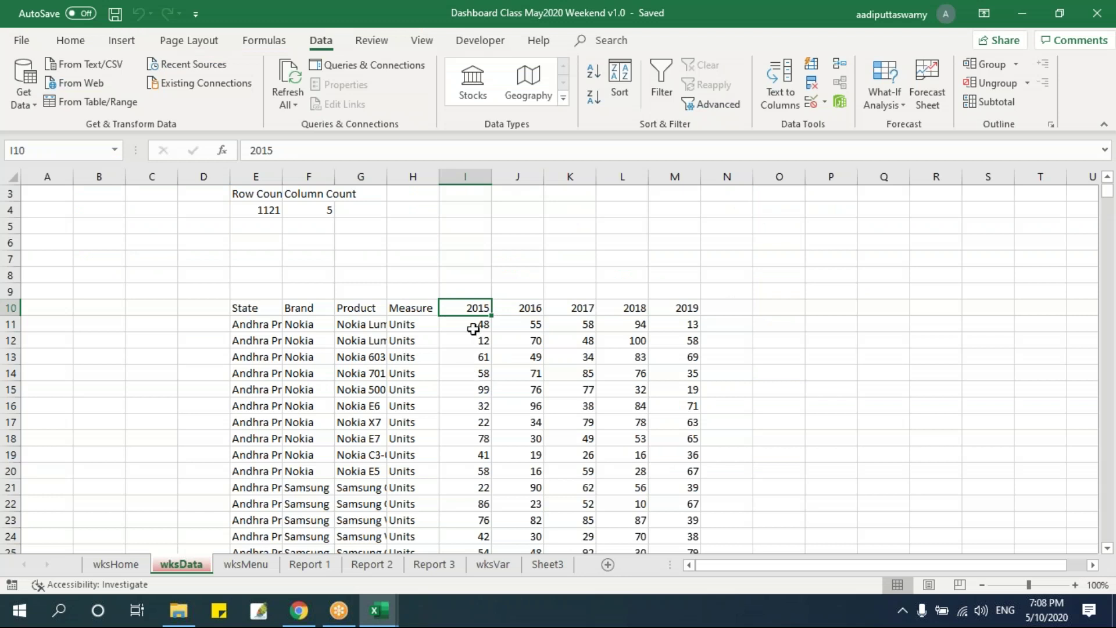
{"action": "left_click_drag", "start_coordinate": [478, 307], "coordinate": [882, 309]}
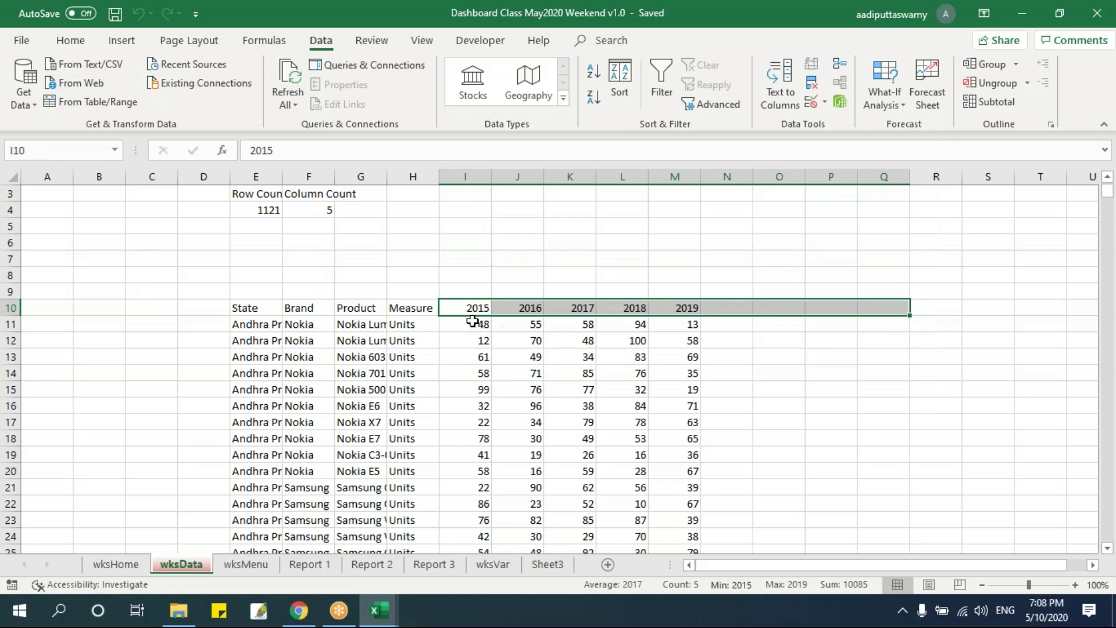
{"action": "left_click", "coordinate": [314, 216]}
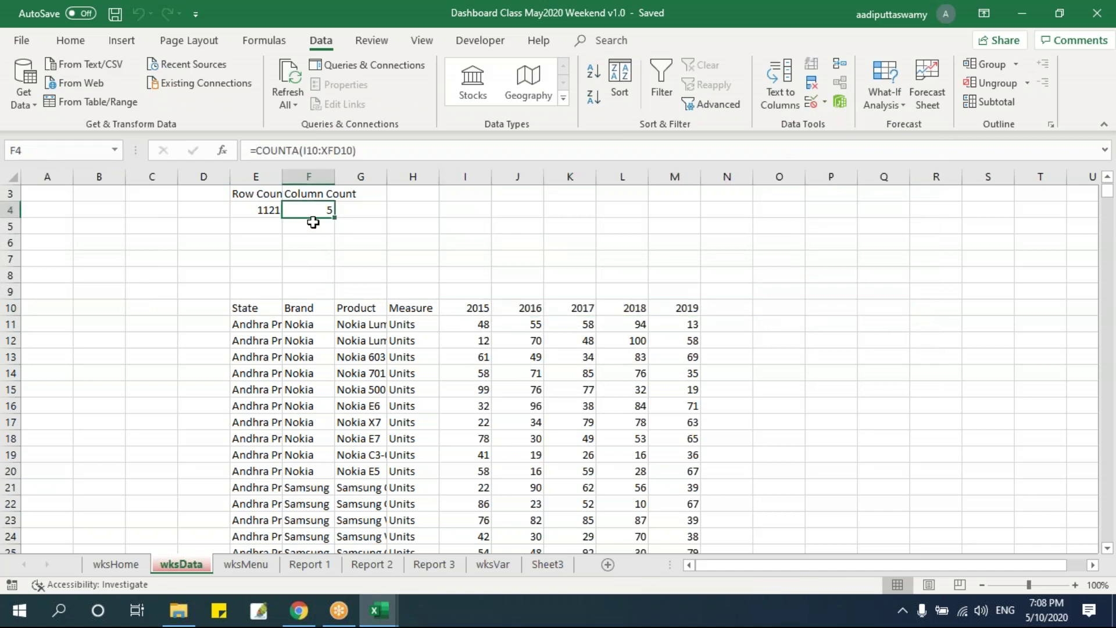
{"action": "key", "text": "alt+F11"}
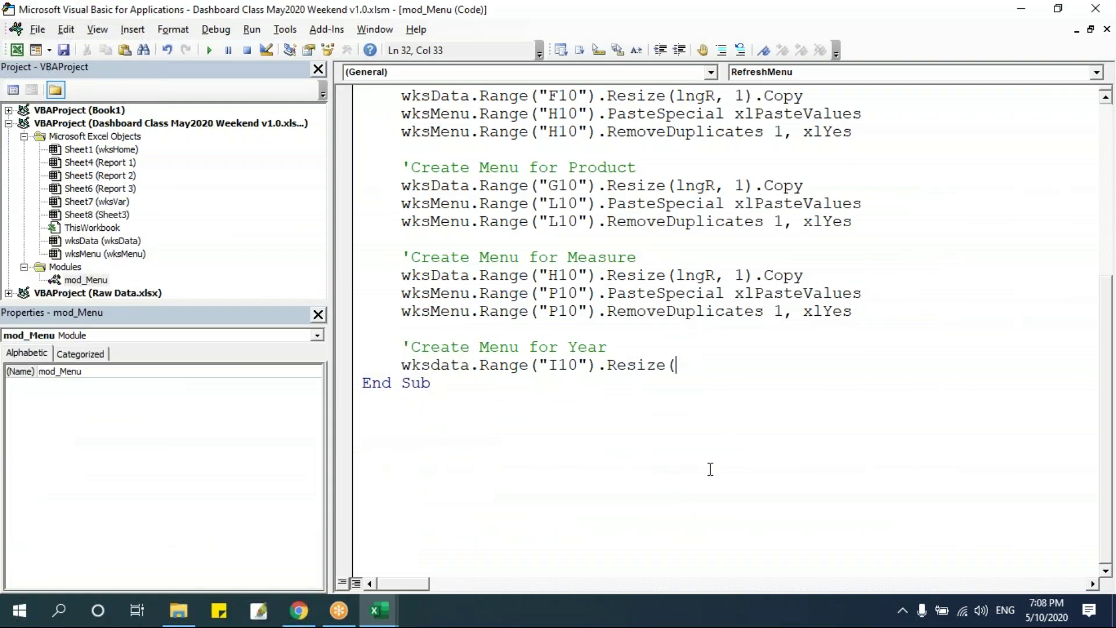
{"action": "type", "text": "1"}
{"action": "type", "text": "("}
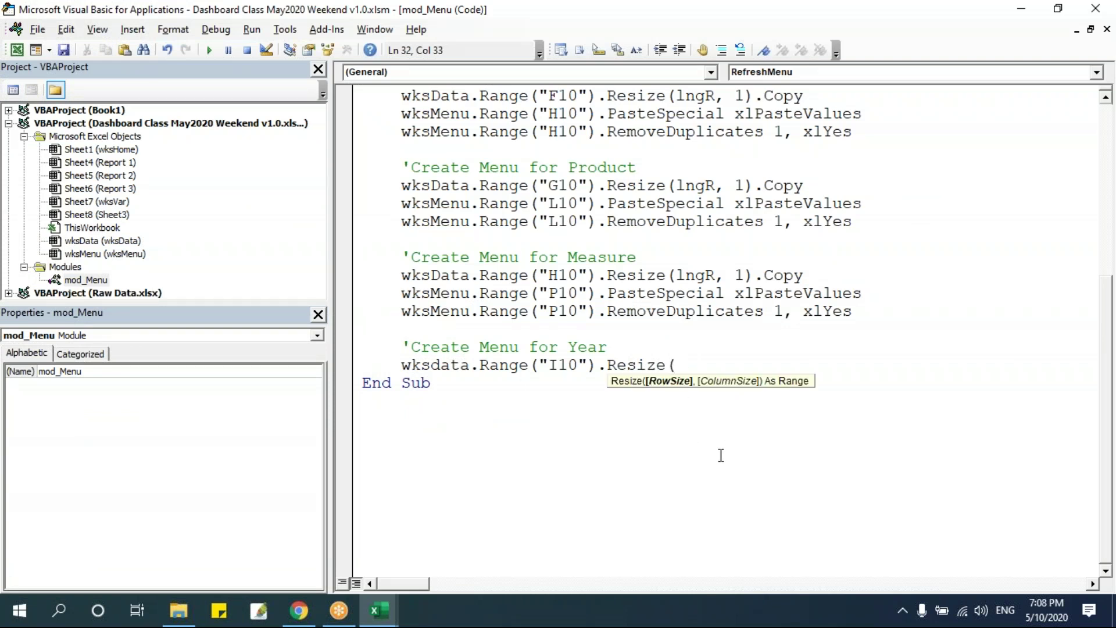
{"action": "type", "text": "1,"}
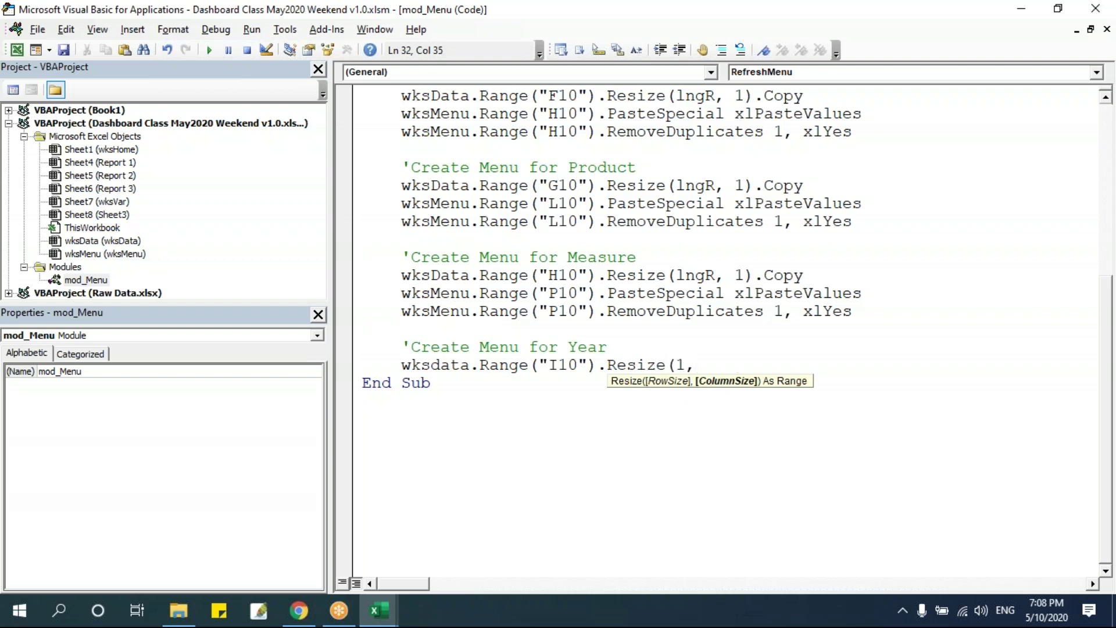
{"action": "type", "text": "intc)"}
{"action": "scroll", "coordinate": [526, 296], "scroll_direction": "up", "scroll_amount": 5}
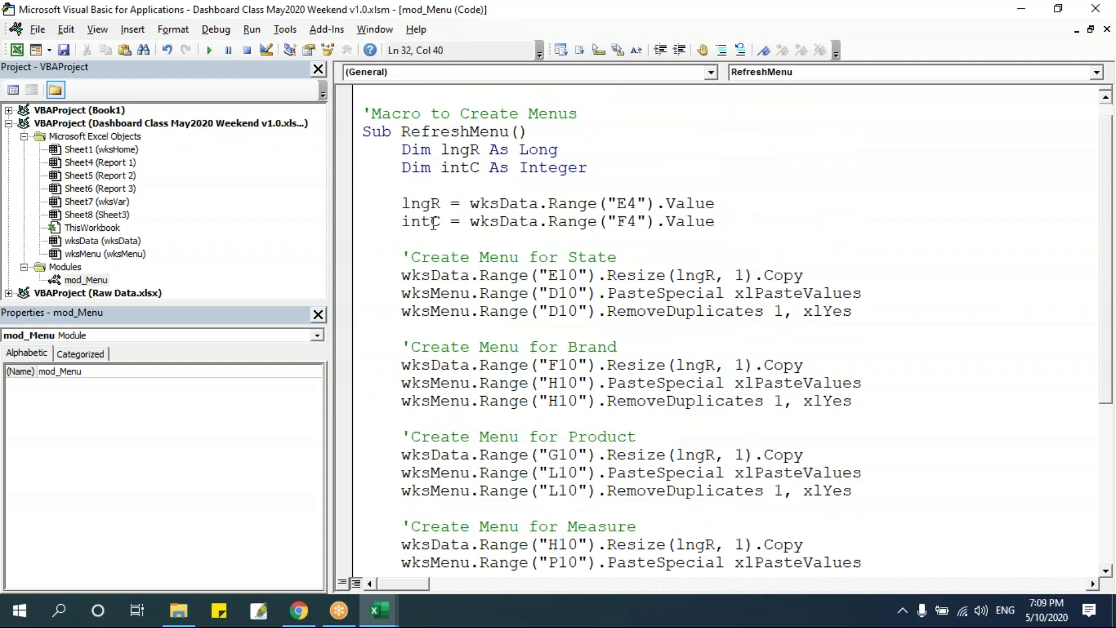
{"action": "scroll", "coordinate": [697, 372], "scroll_direction": "down", "scroll_amount": 5}
{"action": "type", "text": ".copy"}
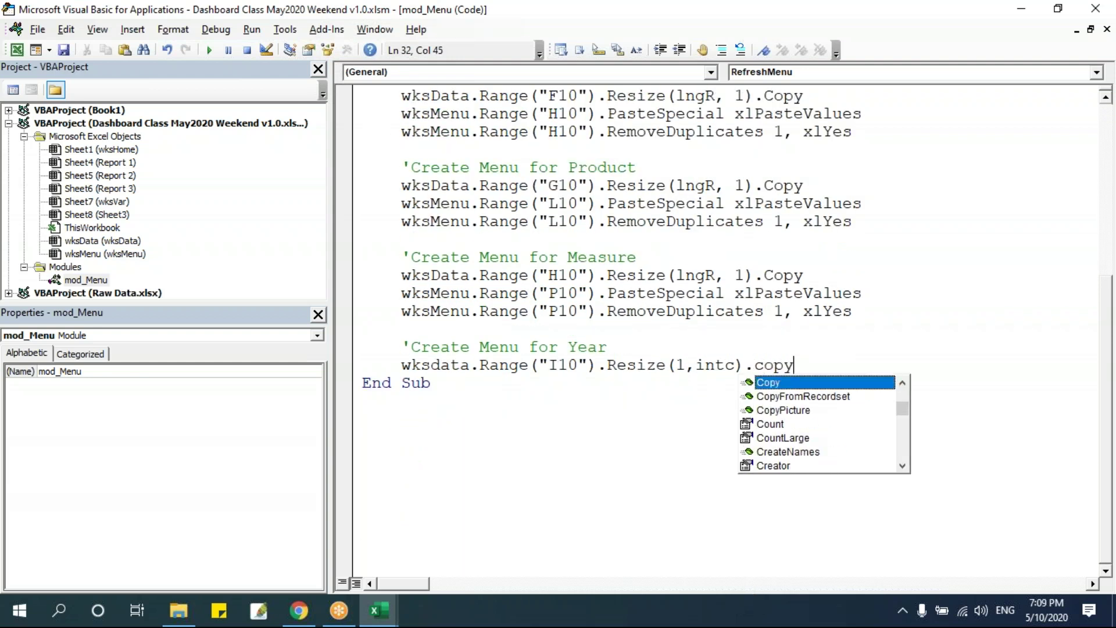
{"action": "key", "text": "Return"}
Find the first cell of the Year list on wksMenu and add the line wksMenu.Range("T11").PasteSpecial to the Year block.
{"action": "key", "text": "alt+F11"}
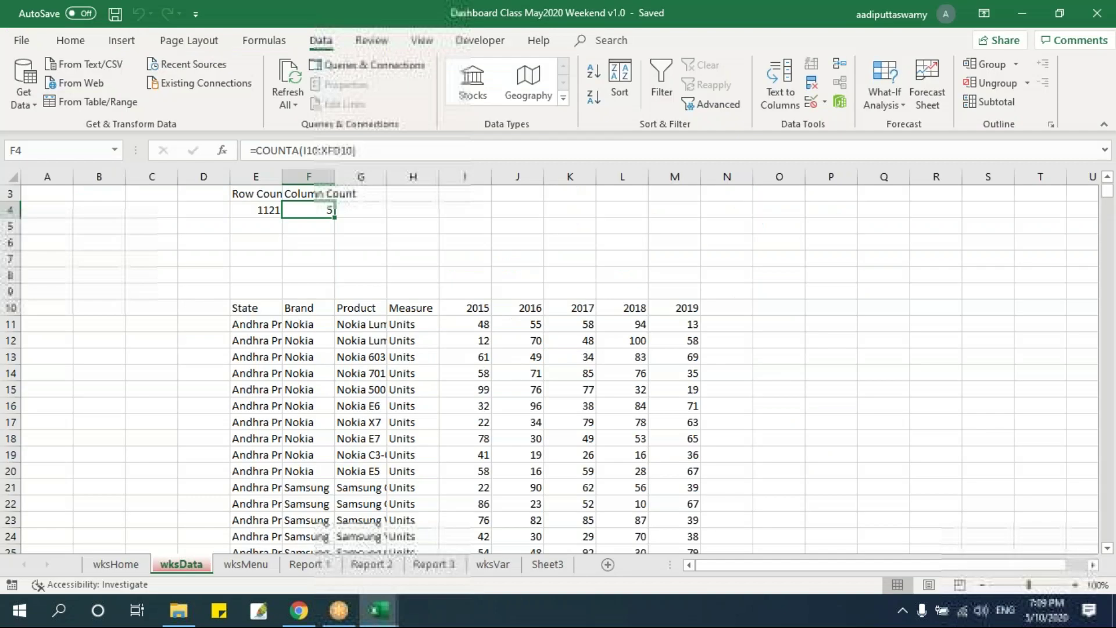
{"action": "left_click", "coordinate": [246, 564]}
{"action": "left_click", "coordinate": [883, 292]}
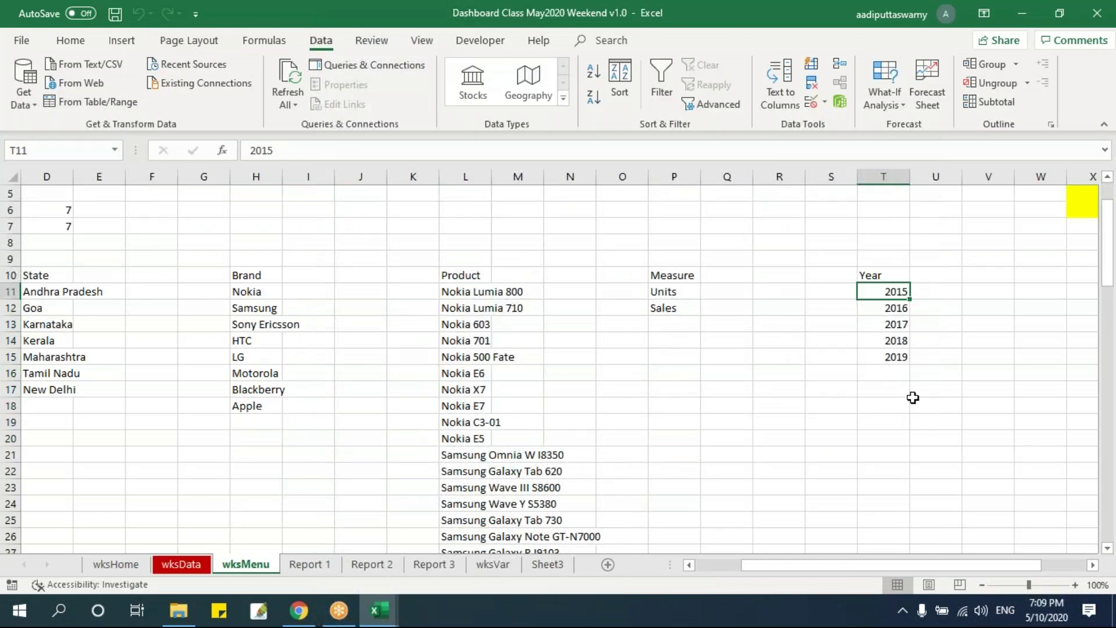
{"action": "key", "text": "alt+F11"}
{"action": "type", "text": "wksme"}
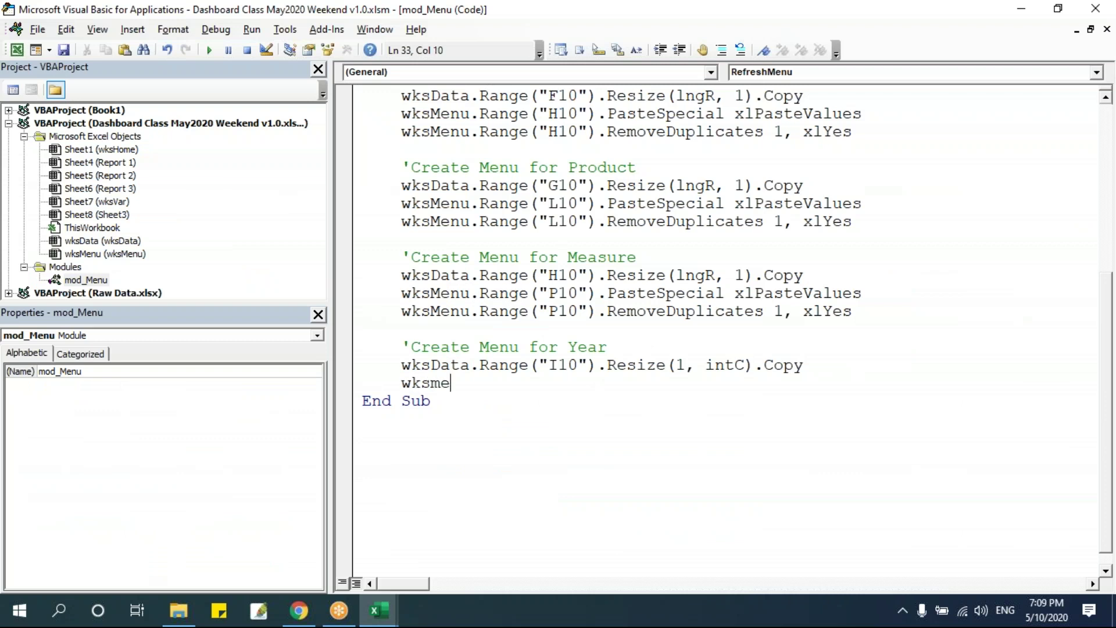
{"action": "type", "text": "nu.Range(\"T11\")."}
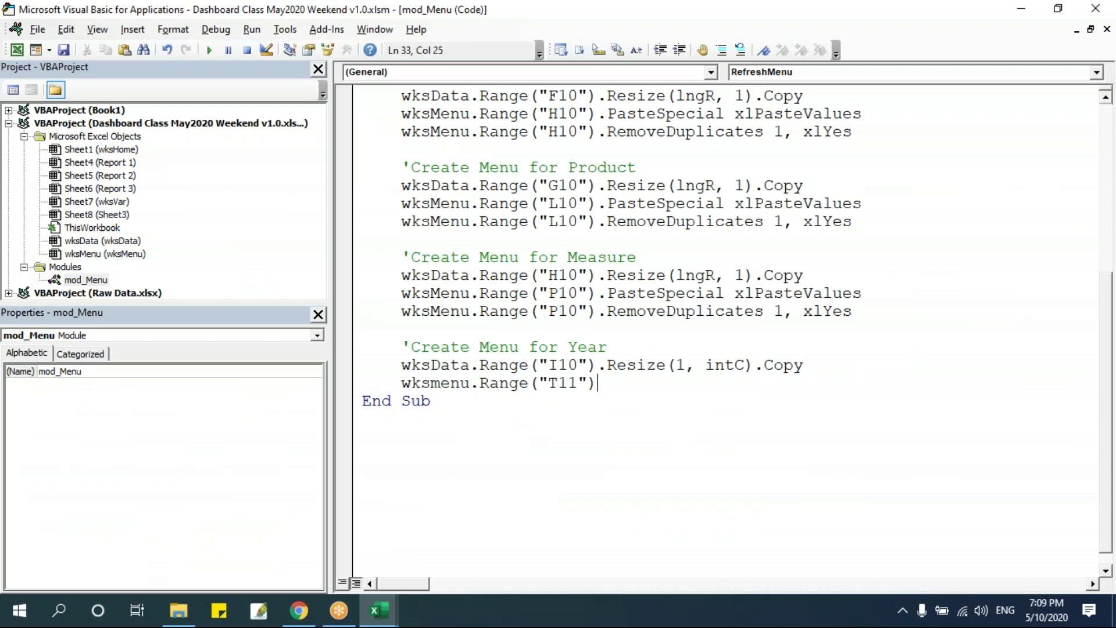
{"action": "type", "text": "pas"}
{"action": "key", "text": "Tab"}
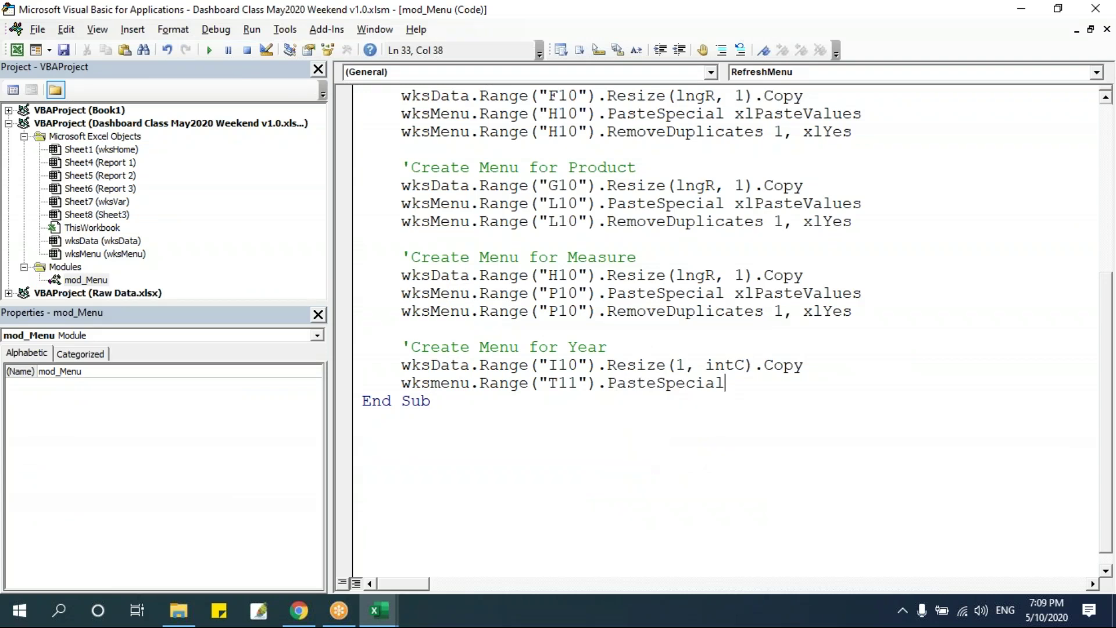
Compare a horizontal range starting at T11 with the vertical Year list on wksMenu.
{"action": "key", "text": "alt+F11"}
{"action": "left_click_drag", "start_coordinate": [898, 290], "coordinate": [902, 359]}
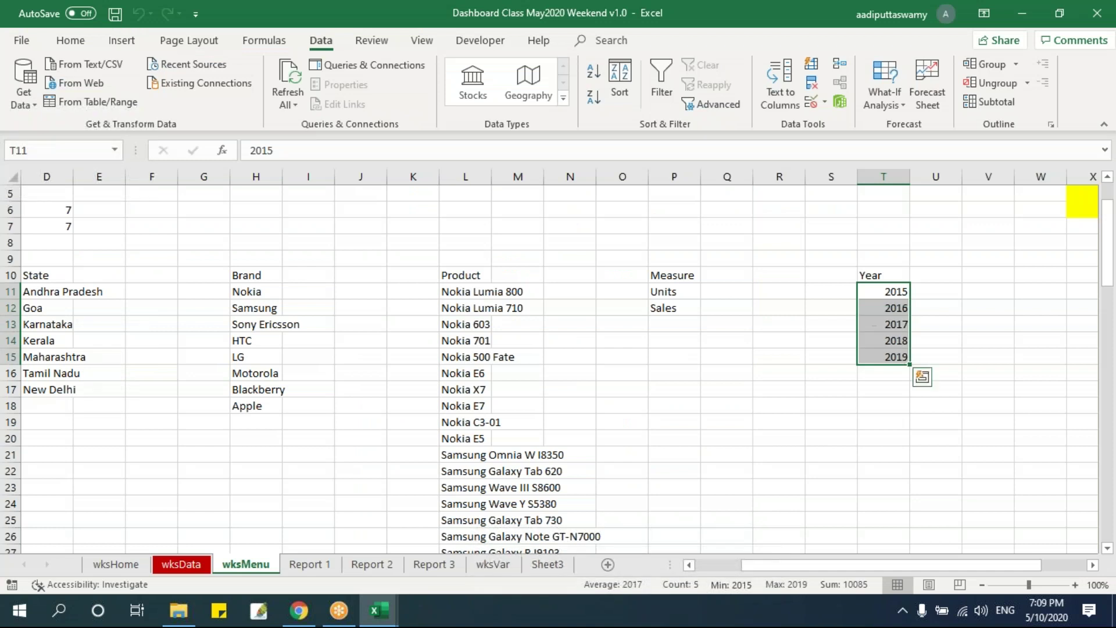
{"action": "left_click_drag", "start_coordinate": [892, 289], "coordinate": [953, 289]}
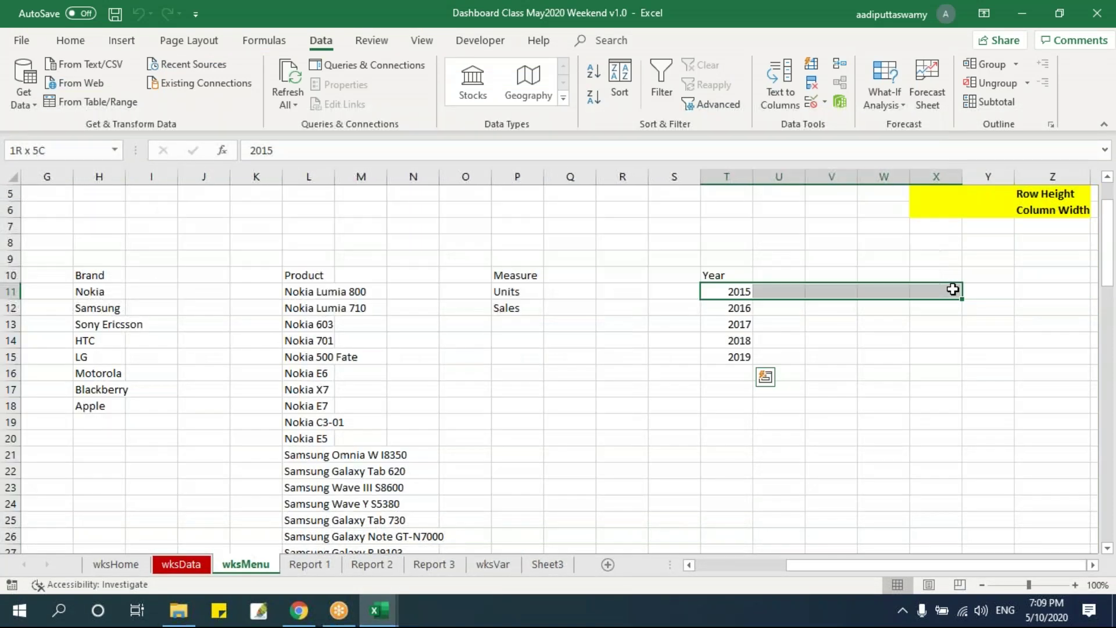
{"action": "left_click_drag", "start_coordinate": [742, 292], "coordinate": [741, 356]}
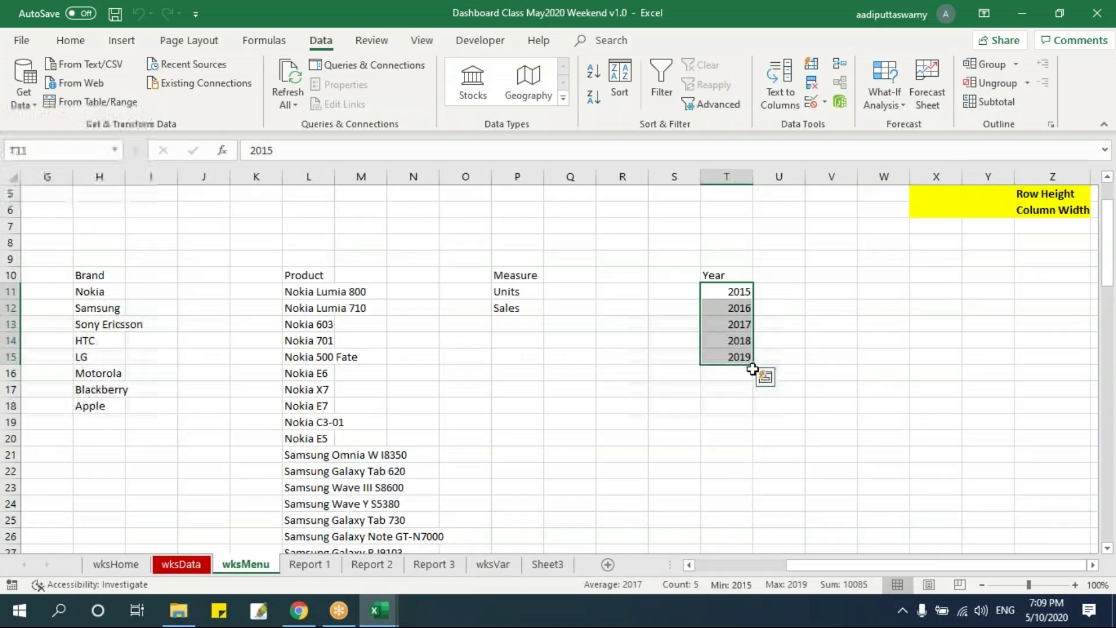
Complete the Year block's PasteSpecial line with the arguments xlPasteValues, Transpose:=True.
{"action": "key", "text": "alt+F11"}
{"action": "type", "text": "tra"}
{"action": "key", "text": "BackSpace"}
{"action": "key", "text": "BackSpace"}
{"action": "key", "text": "BackSpace"}
{"action": "type", "text": "xl"}
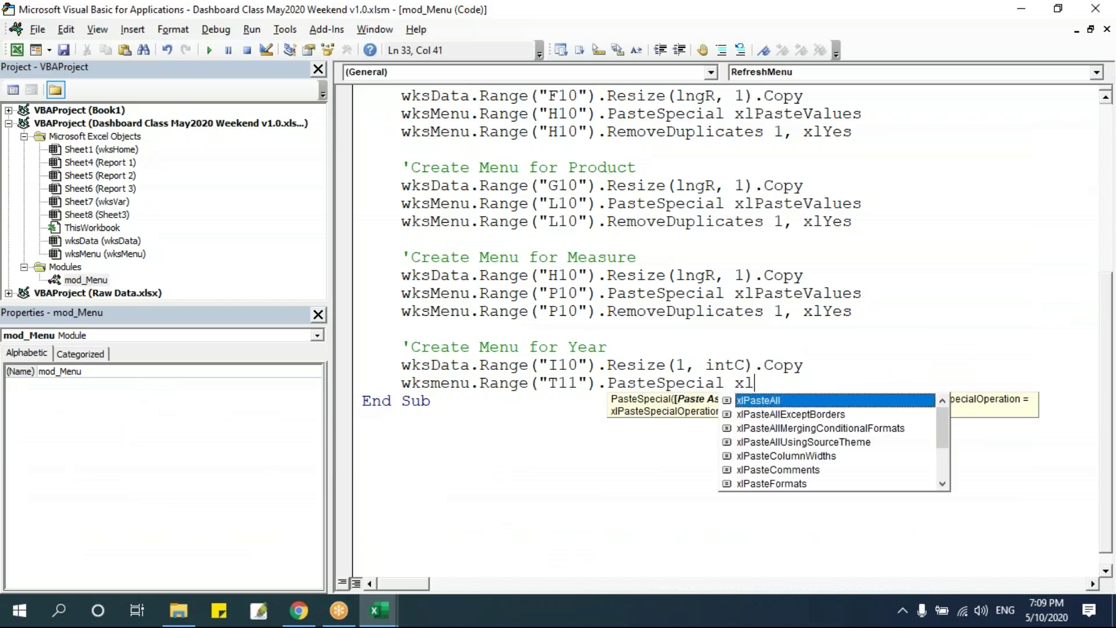
{"action": "type", "text": "pas"}
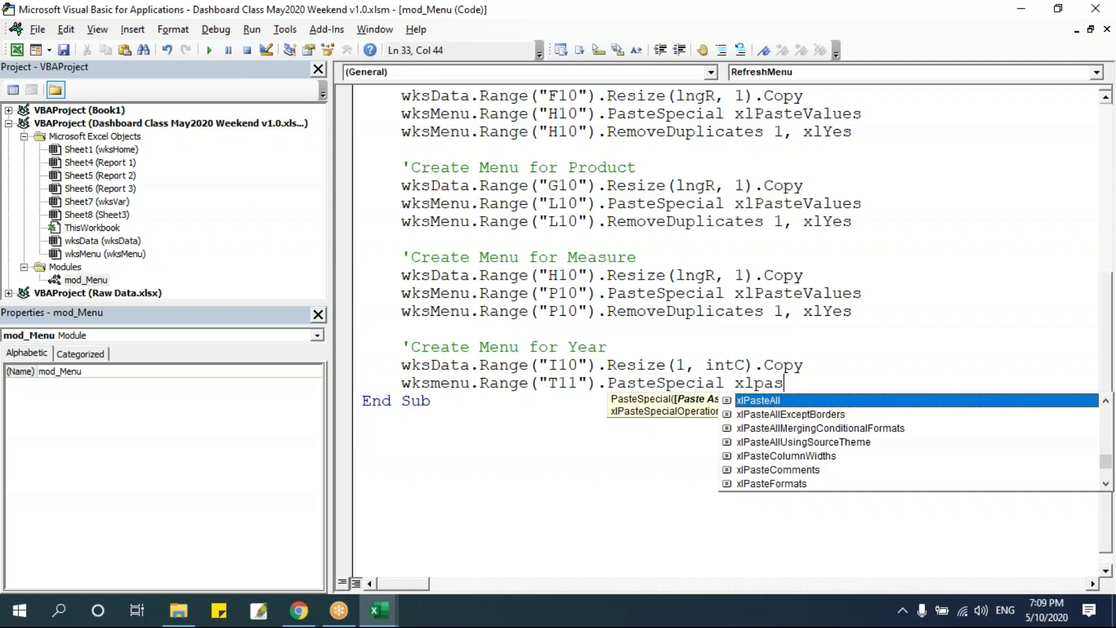
{"action": "type", "text": "teva"}
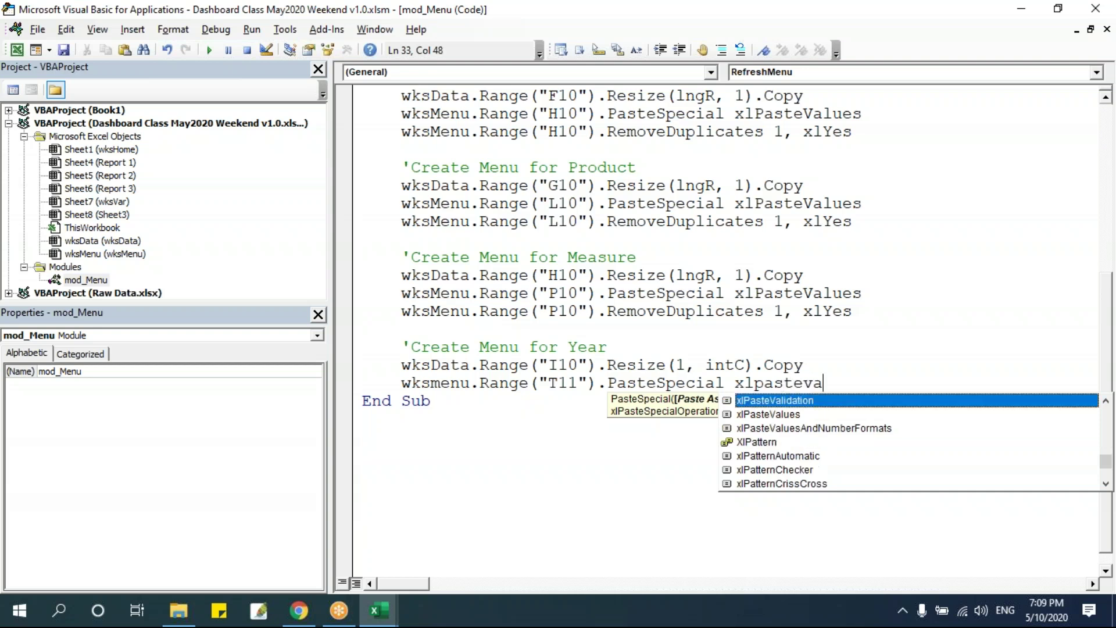
{"action": "key", "text": "Down"}
{"action": "key", "text": "Tab"}
{"action": "type", "text": ",transpose"}
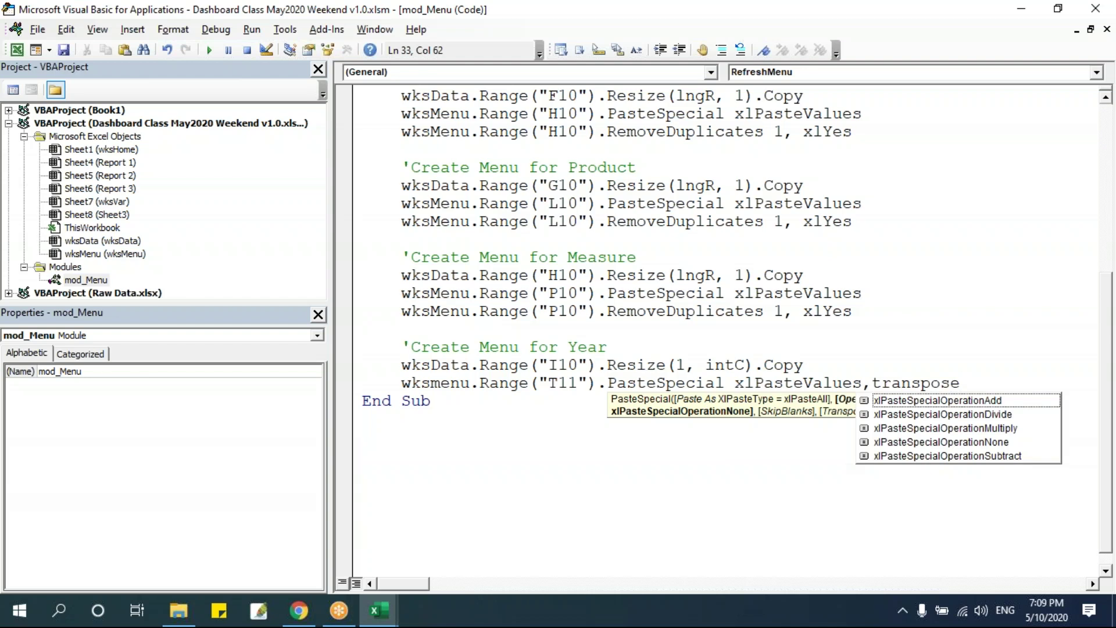
{"action": "type", "text": ":=true"}
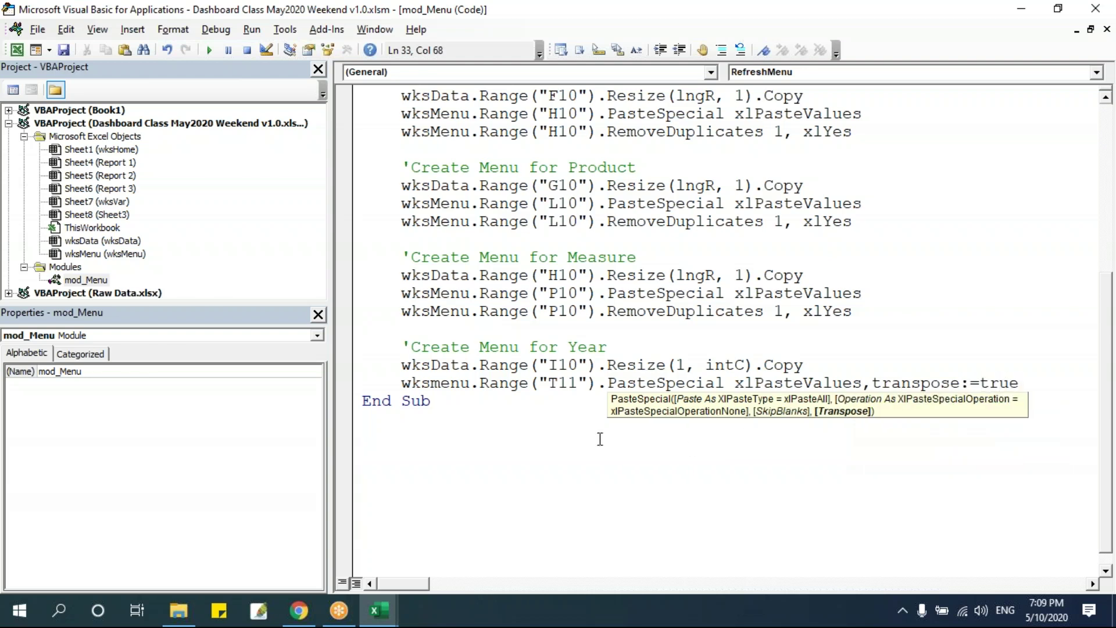
Run the RefreshMenu macro and check the Year list on wksMenu.
{"action": "left_click", "coordinate": [636, 365]}
{"action": "key", "text": "F5"}
{"action": "key", "text": "alt+F11"}
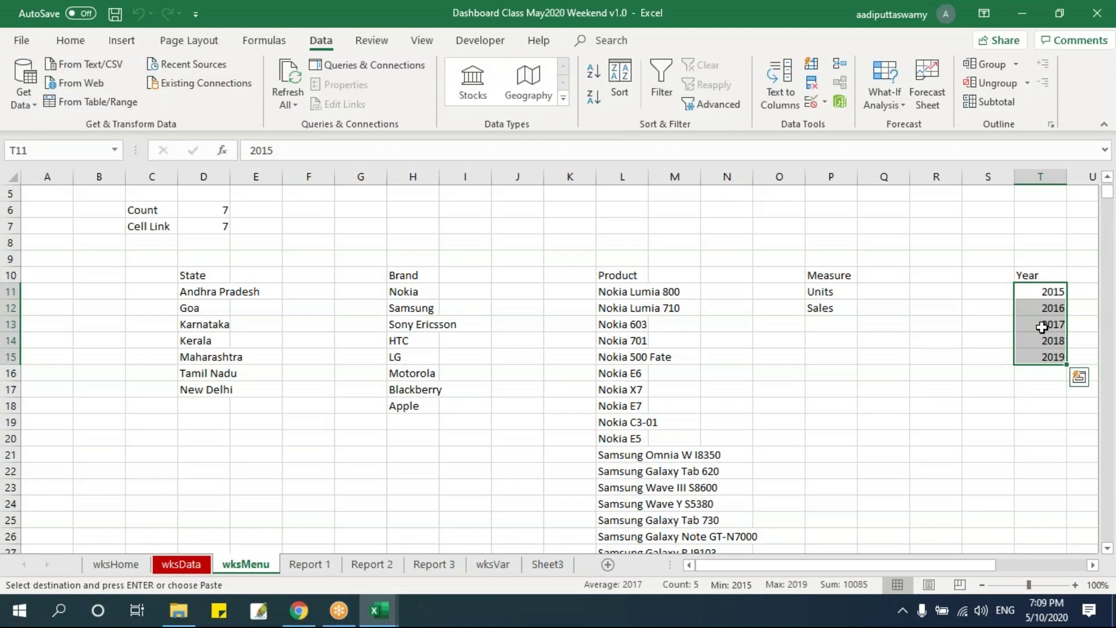
On wksData, copy the full 2018 and 2019 columns into columns N and O, and set their headers to 2020 and 2021.
{"action": "left_click", "coordinate": [181, 563]}
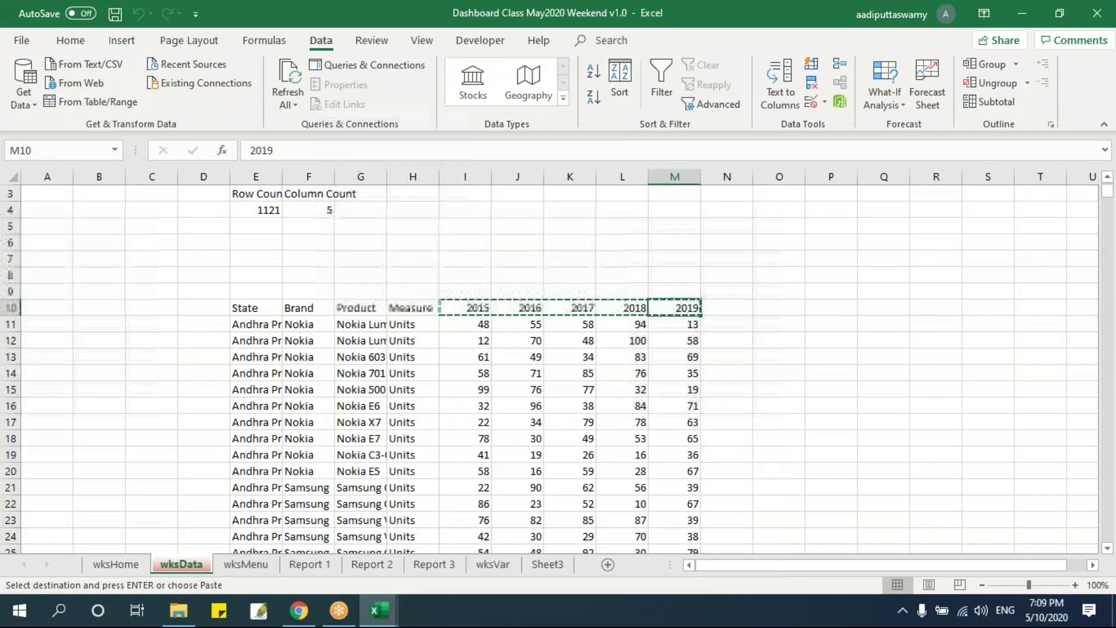
{"action": "left_click_drag", "start_coordinate": [628, 309], "coordinate": [710, 406]}
{"action": "key", "text": "ctrl+shift+Down"}
{"action": "key", "text": "ctrl+c"}
{"action": "key", "text": "shift+BackSpace"}
{"action": "key", "text": "ctrl+v"}
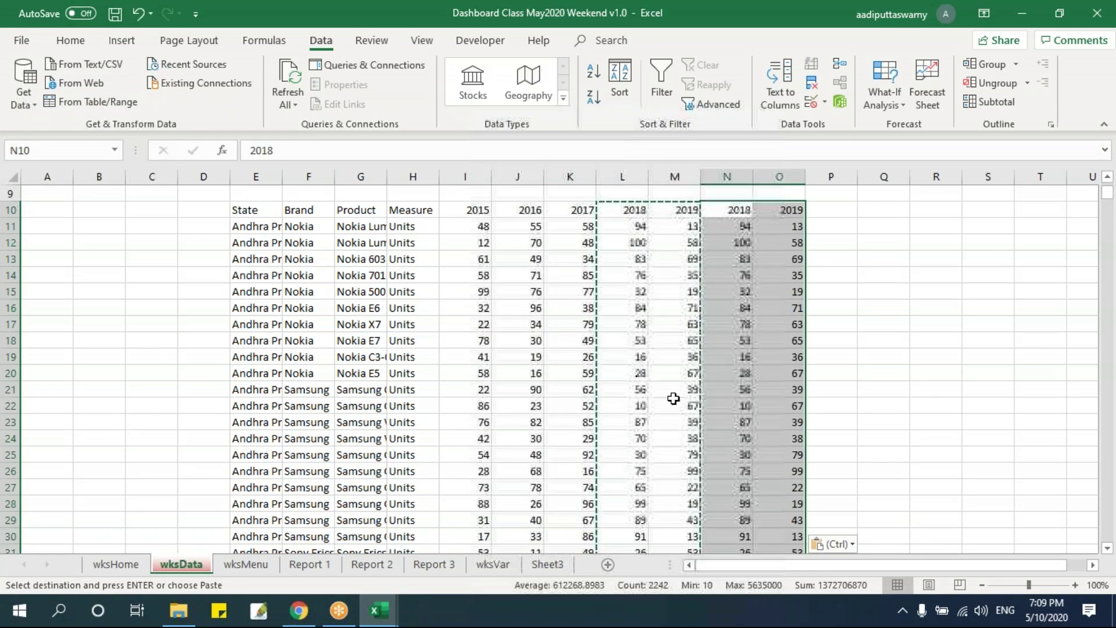
{"action": "left_click", "coordinate": [852, 305]}
{"action": "key", "text": "Escape"}
{"action": "left_click_drag", "start_coordinate": [637, 212], "coordinate": [776, 211]}
{"action": "left_click", "coordinate": [936, 422]}
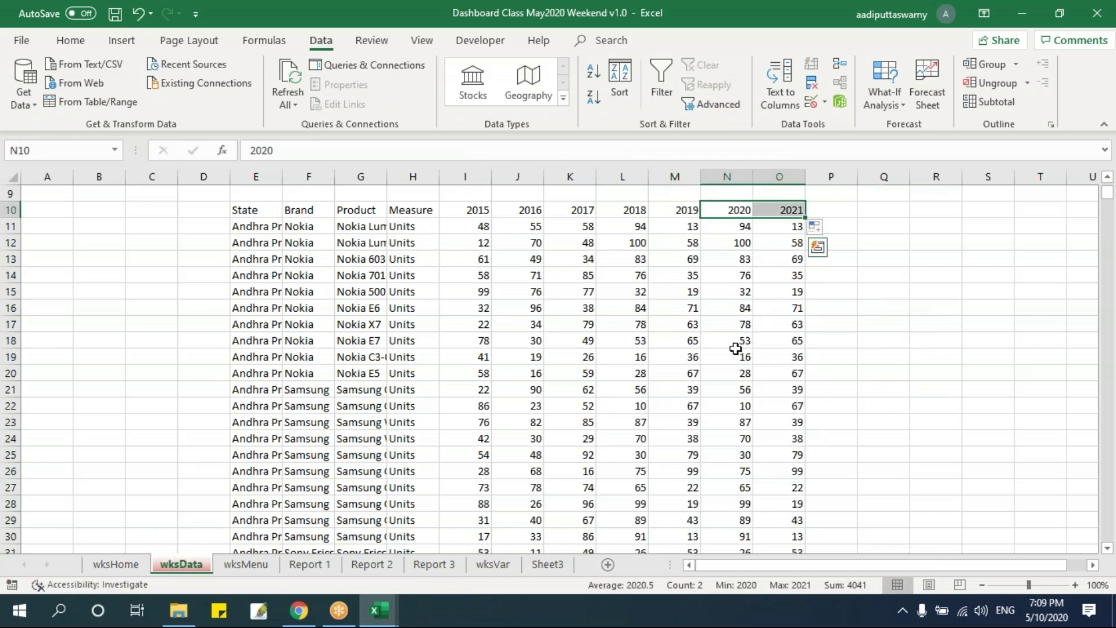
Run RefreshMenu again with wksMenu active and check the Year list for 2020 and 2021.
{"action": "left_click", "coordinate": [244, 564]}
{"action": "key", "text": "alt+F11"}
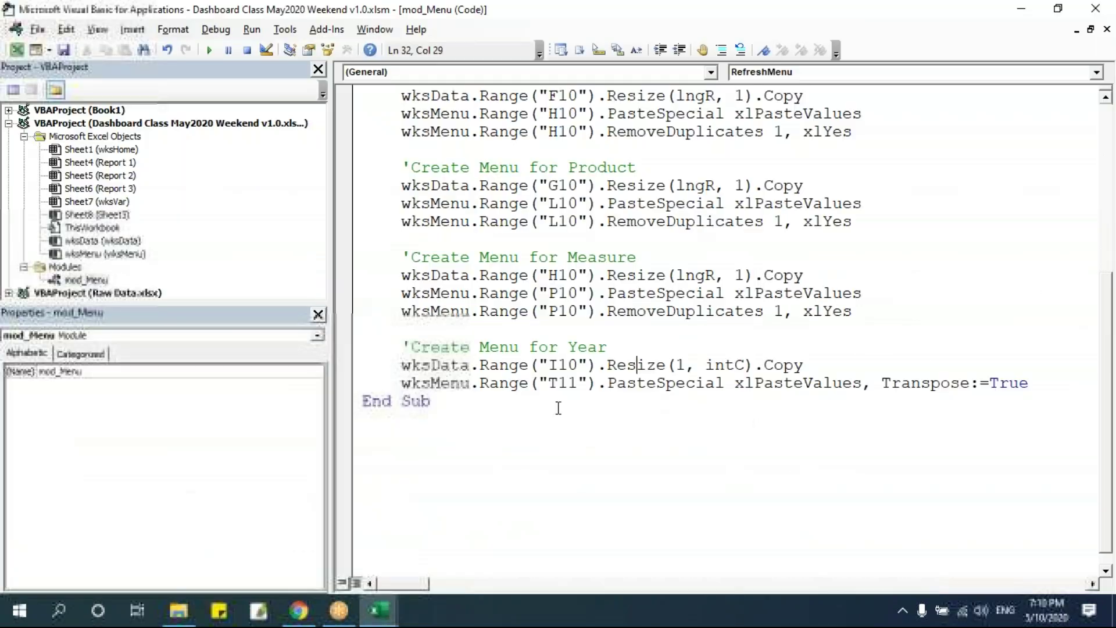
{"action": "key", "text": "F5"}
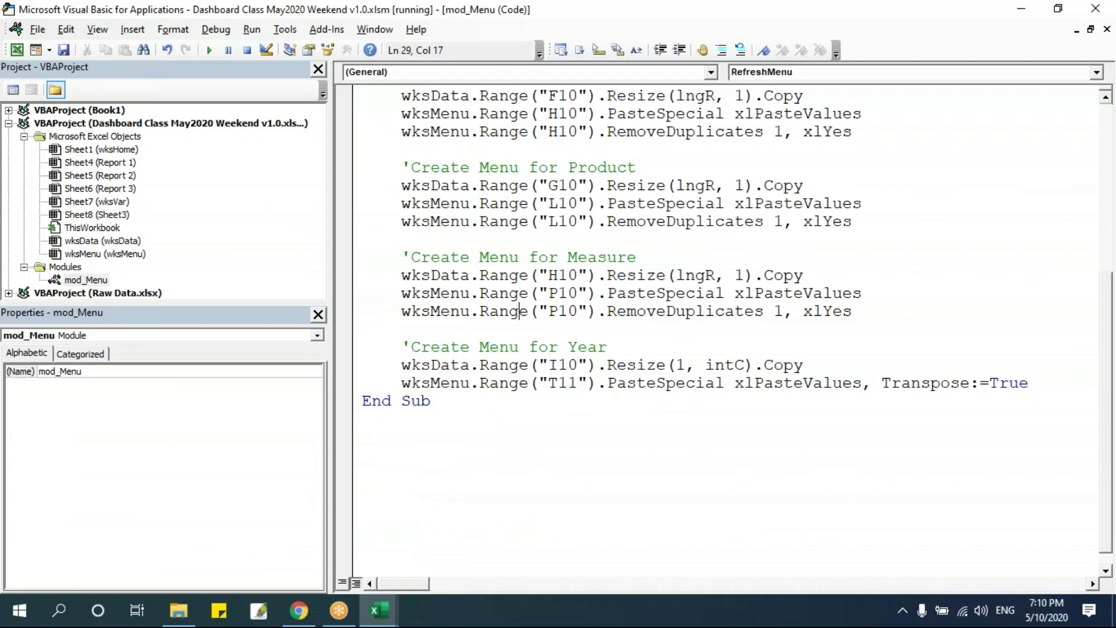
{"action": "key", "text": "alt+F11"}
{"action": "left_click_drag", "start_coordinate": [1050, 375], "coordinate": [1050, 390]}
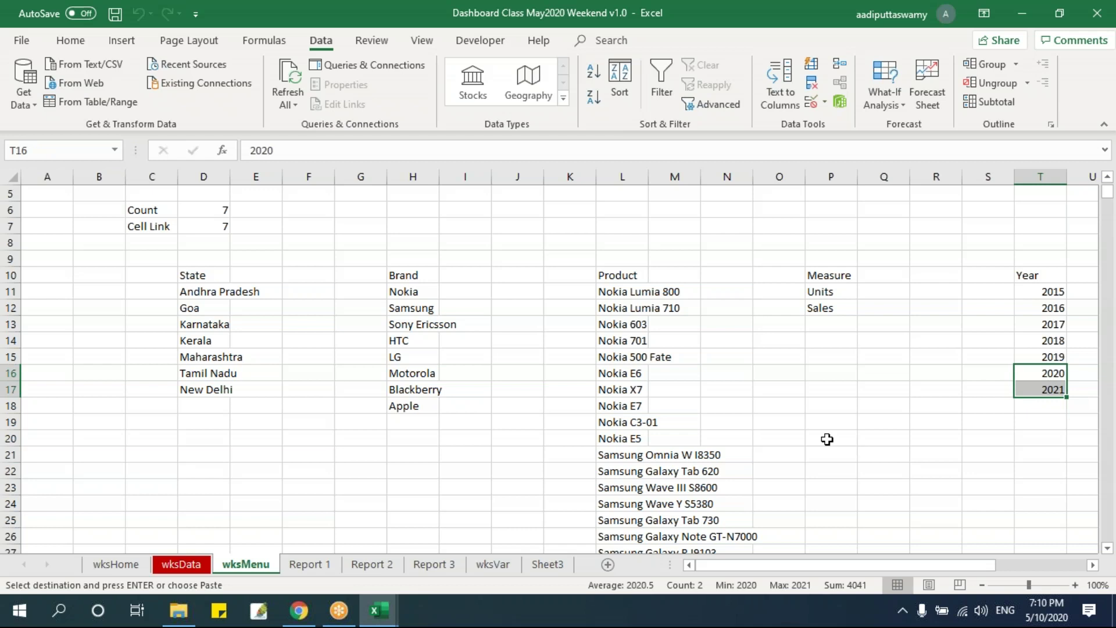
Review the RefreshMenu code from the variable declarations through the State, Brand, Product, Measure and Year blocks.
{"action": "key", "text": "alt+F11"}
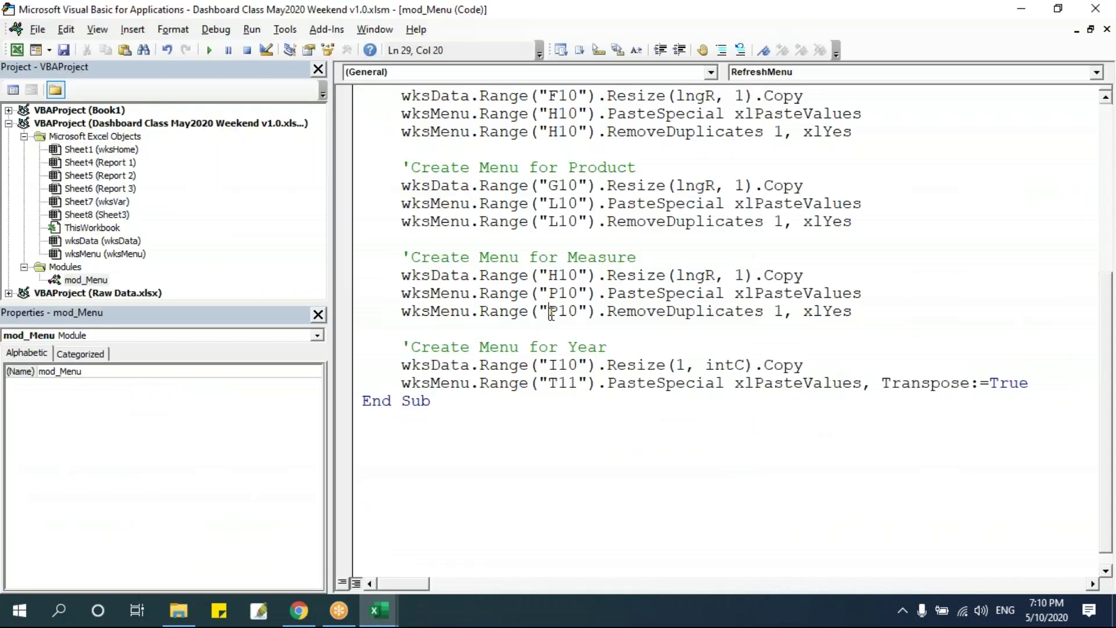
{"action": "scroll", "coordinate": [551, 314], "scroll_direction": "up", "scroll_amount": 5}
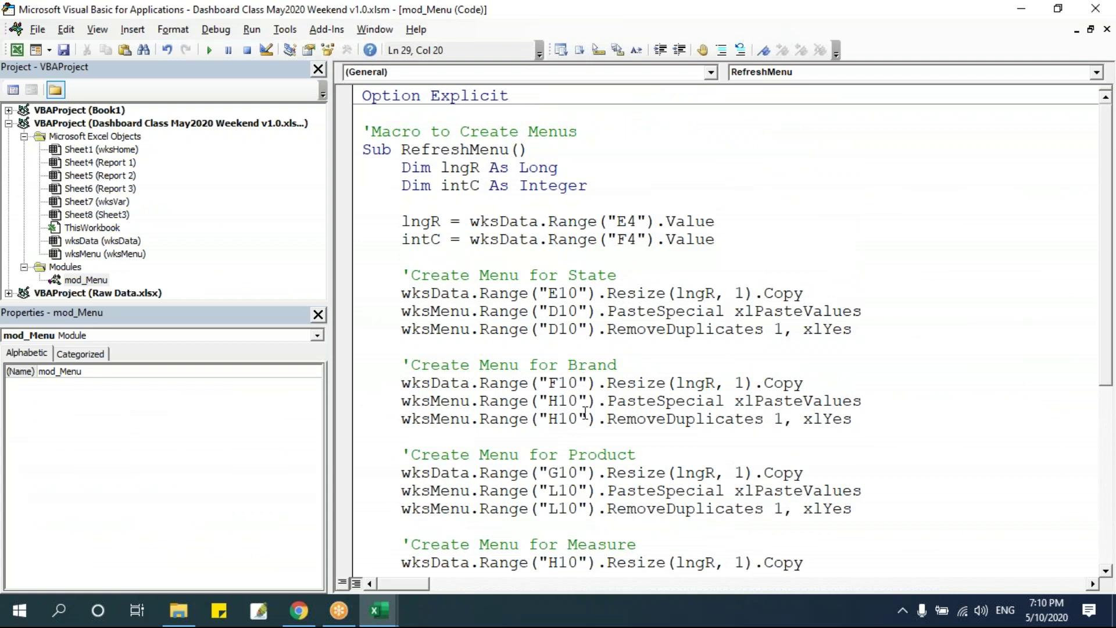
{"action": "scroll", "coordinate": [584, 412], "scroll_direction": "down", "scroll_amount": 5}
{"action": "scroll", "coordinate": [580, 410], "scroll_direction": "up", "scroll_amount": 5}
{"action": "left_click_drag", "start_coordinate": [397, 275], "coordinate": [870, 326]}
{"action": "scroll", "coordinate": [585, 452], "scroll_direction": "down", "scroll_amount": 4}
{"action": "scroll", "coordinate": [593, 454], "scroll_direction": "up", "scroll_amount": 4}
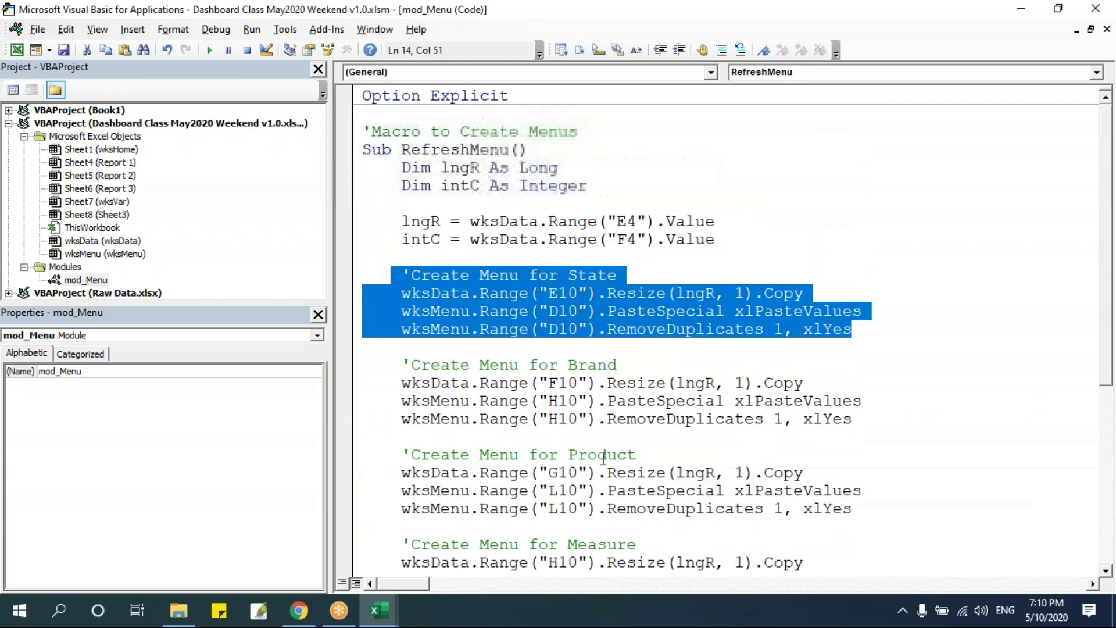
{"action": "left_click", "coordinate": [576, 405]}
Save the workbook and clear the 2020 and 2021 entries from the Year list on wksMenu.
{"action": "key", "text": "alt+F11"}
{"action": "key", "text": "ctrl+s"}
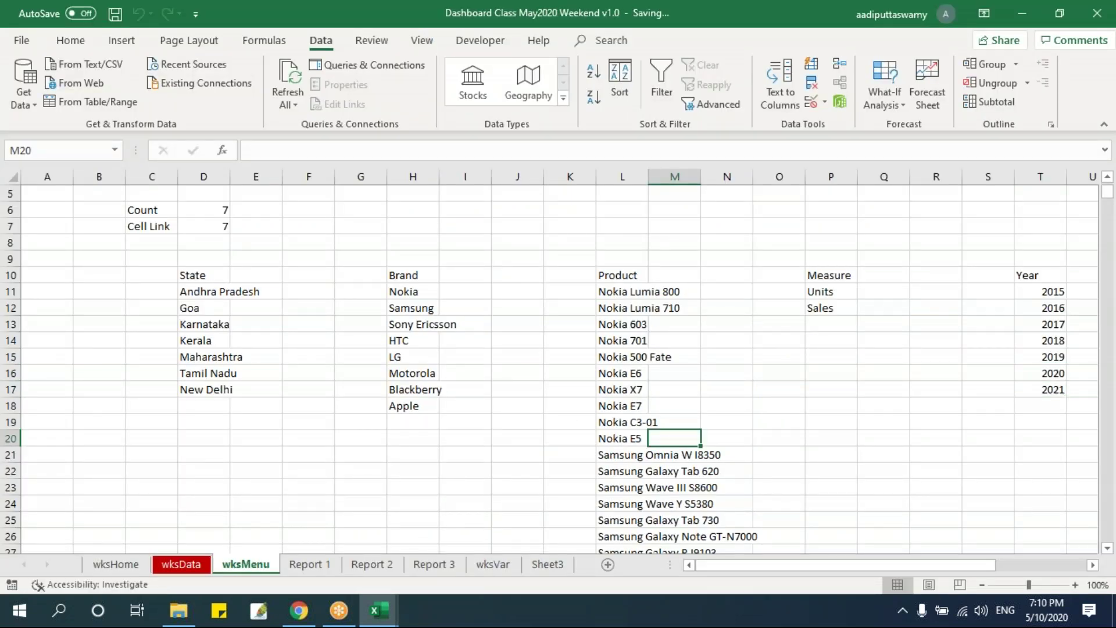
{"action": "left_click_drag", "start_coordinate": [1030, 377], "coordinate": [1034, 391]}
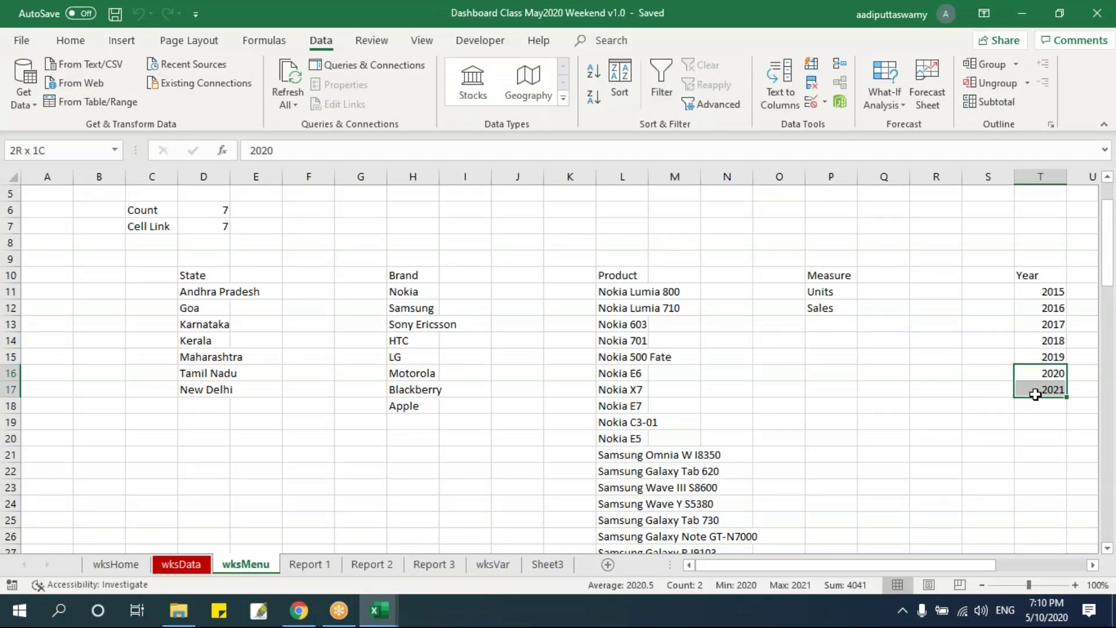
{"action": "key", "text": "Delete"}
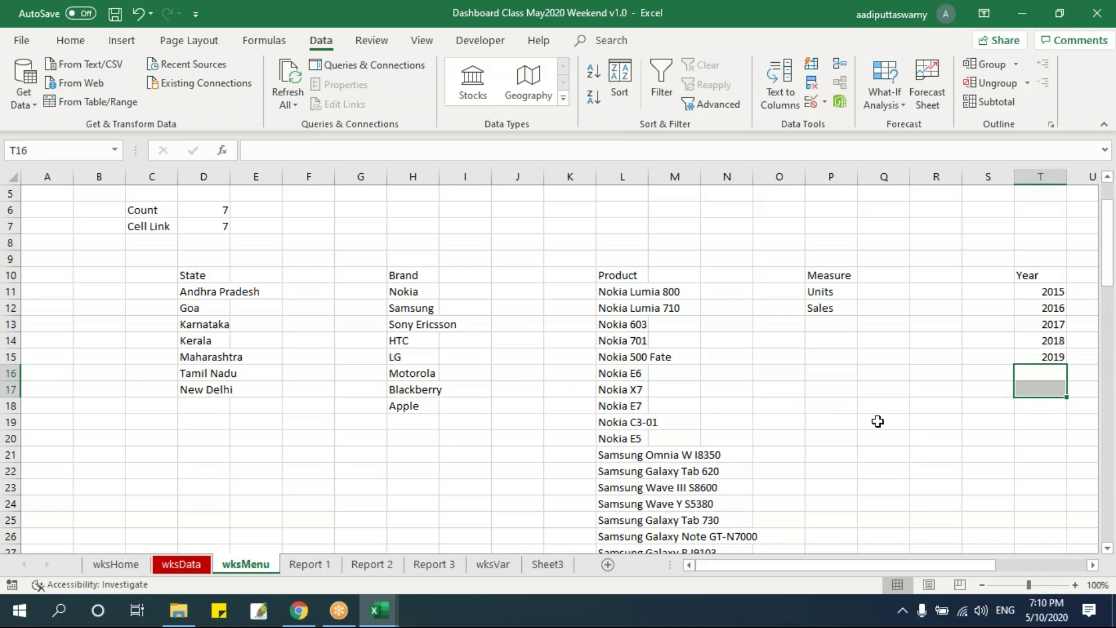
Draw a rounded rectangle about 1.42" wide and 0.49" high above the data table on wksData, around columns J to L.
{"action": "left_click", "coordinate": [185, 566]}
{"action": "scroll", "coordinate": [552, 430], "scroll_direction": "up", "scroll_amount": 3}
{"action": "left_click", "coordinate": [510, 373]}
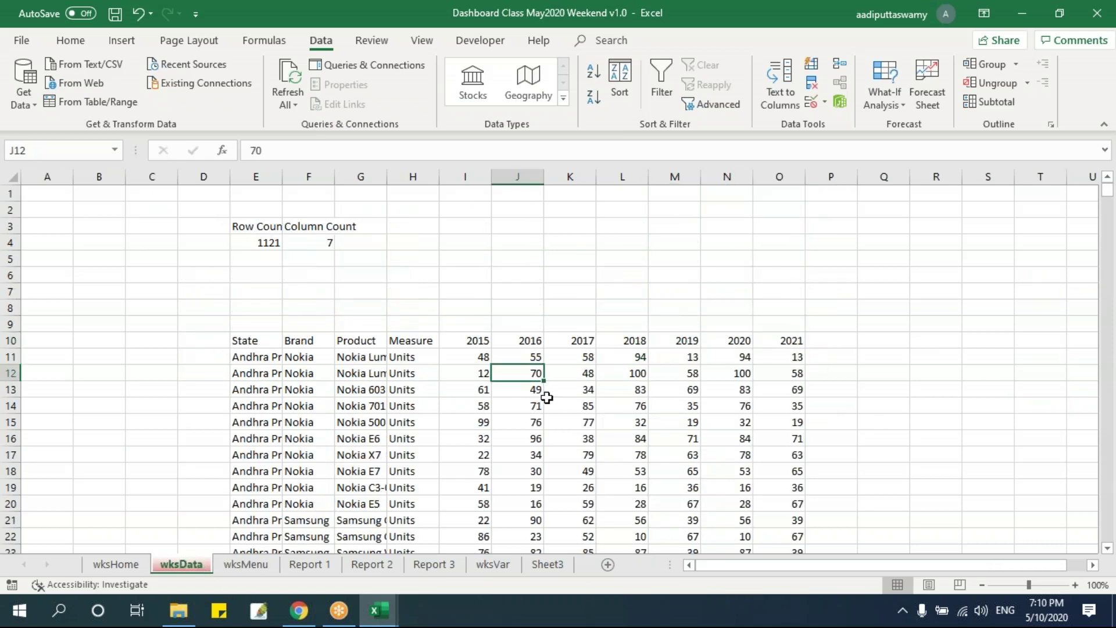
{"action": "left_click", "coordinate": [122, 40]}
{"action": "left_click", "coordinate": [197, 96]}
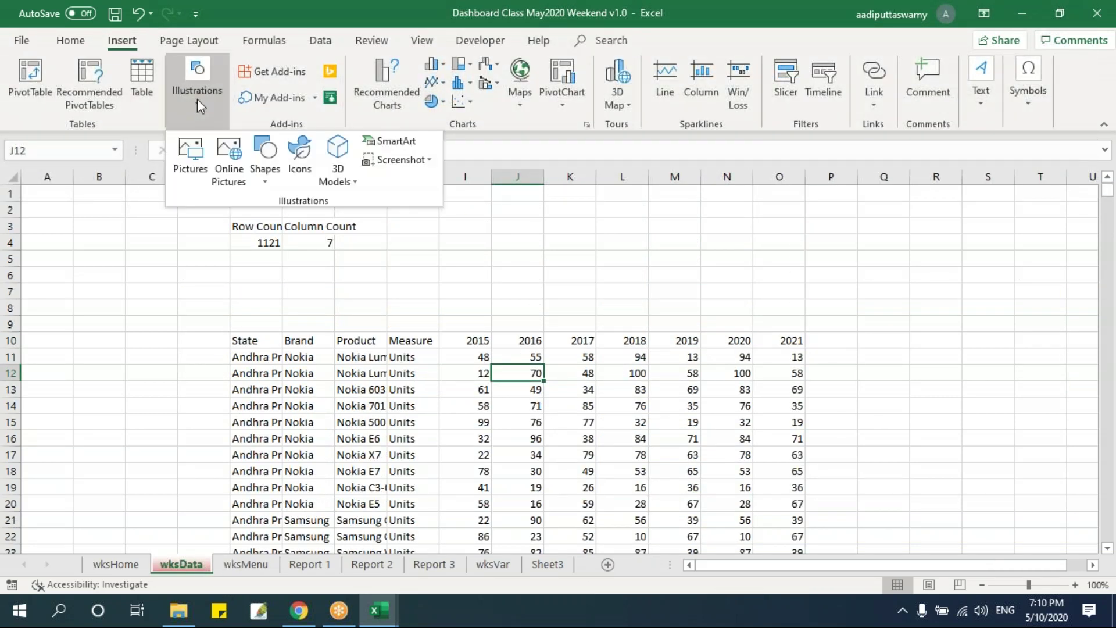
{"action": "left_click", "coordinate": [266, 174]}
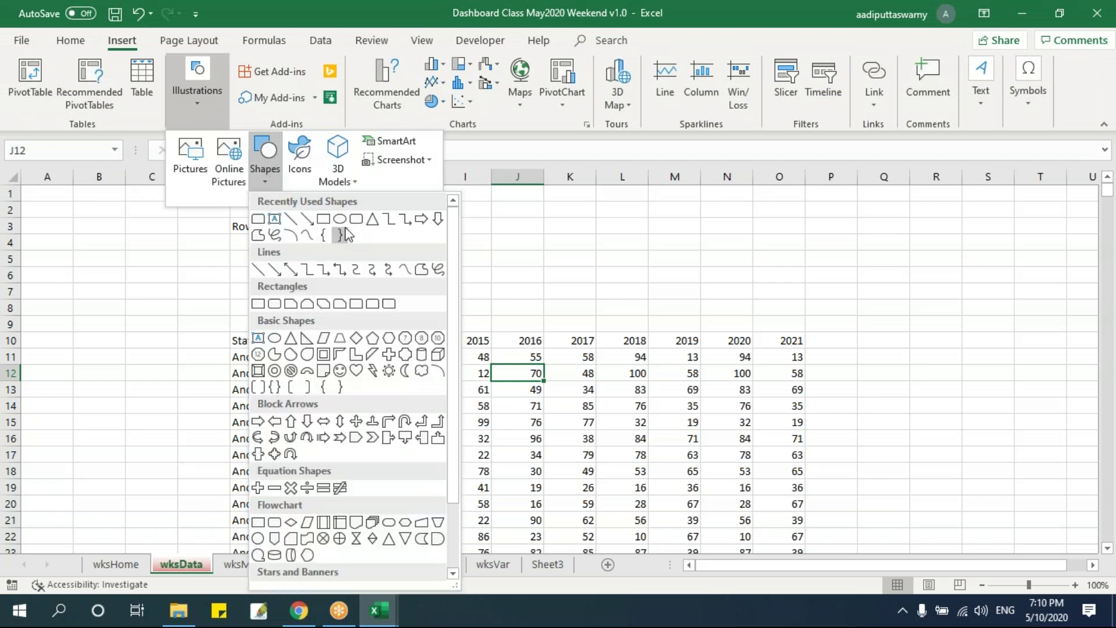
{"action": "left_click", "coordinate": [361, 222]}
{"action": "left_click_drag", "start_coordinate": [568, 215], "coordinate": [678, 253]}
{"action": "left_click", "coordinate": [767, 276]}
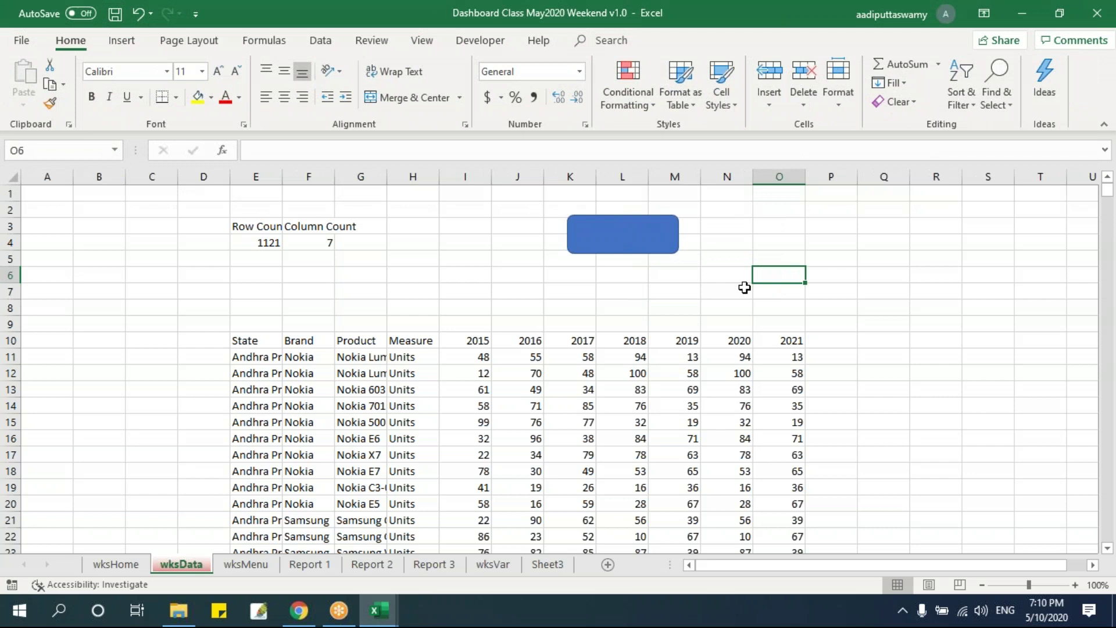
{"action": "left_click_drag", "start_coordinate": [641, 240], "coordinate": [602, 233]}
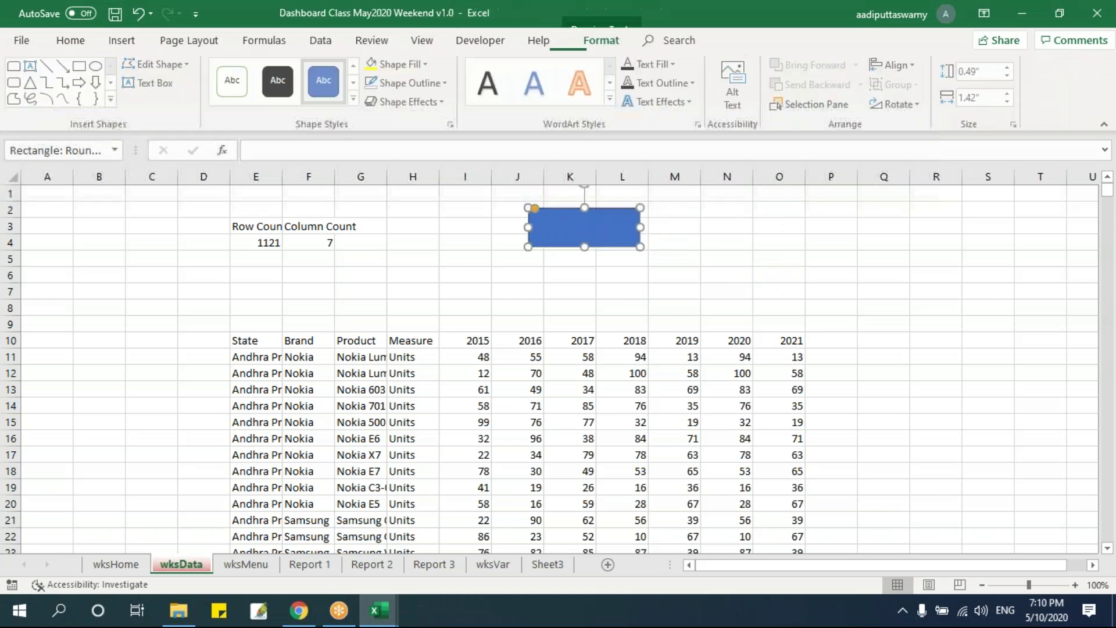
Look up the macro's name in the mod_Menu code and return to wksData.
{"action": "key", "text": "alt+F11"}
{"action": "left_click", "coordinate": [471, 382]}
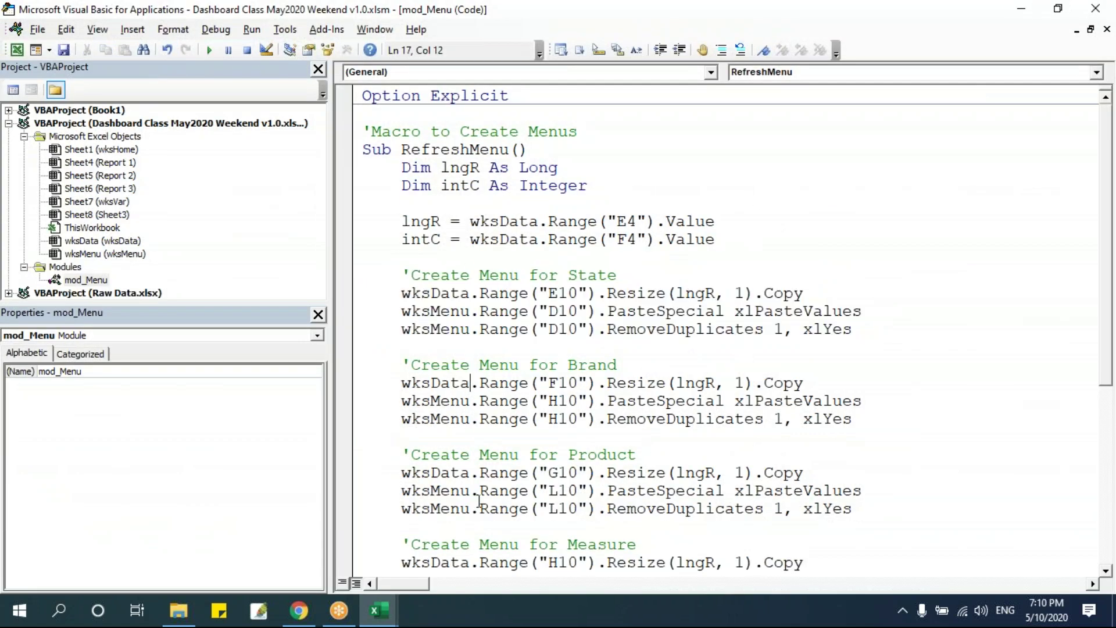
{"action": "double_click", "coordinate": [463, 150]}
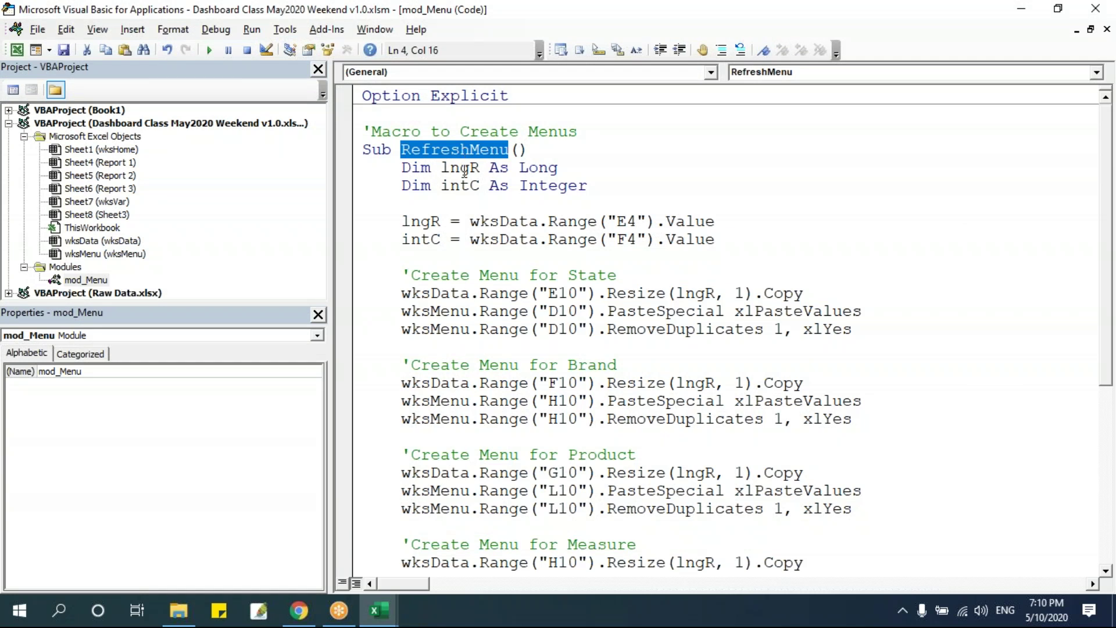
{"action": "key", "text": "alt+F11"}
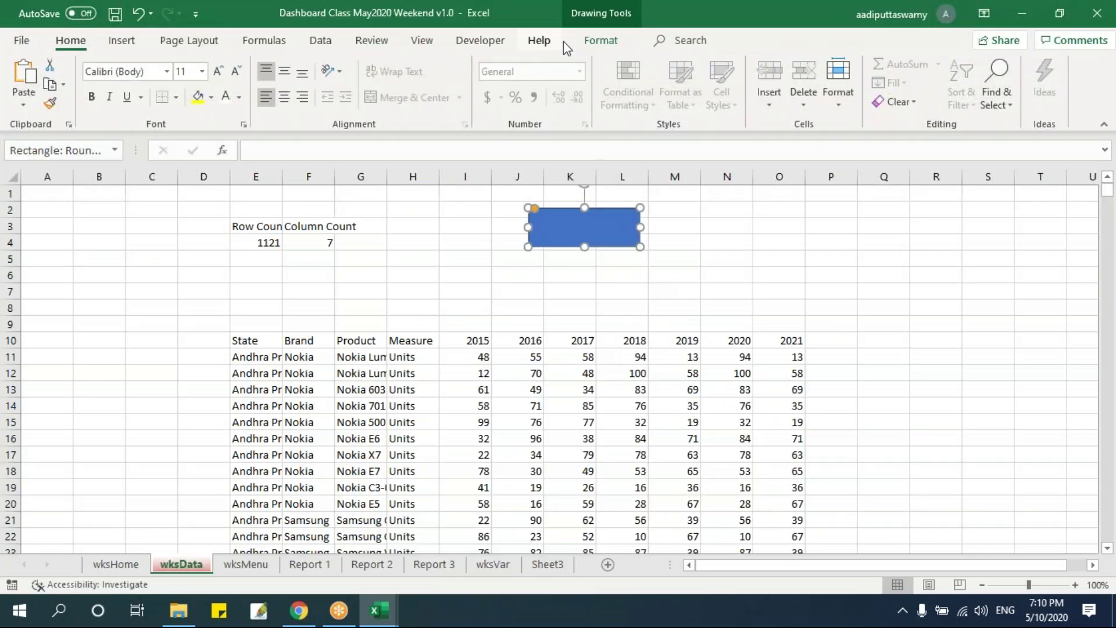
Apply the glossy orange theme style to the rounded rectangle and label it "Refresh Menu".
{"action": "left_click", "coordinate": [600, 40]}
{"action": "left_click", "coordinate": [405, 106]}
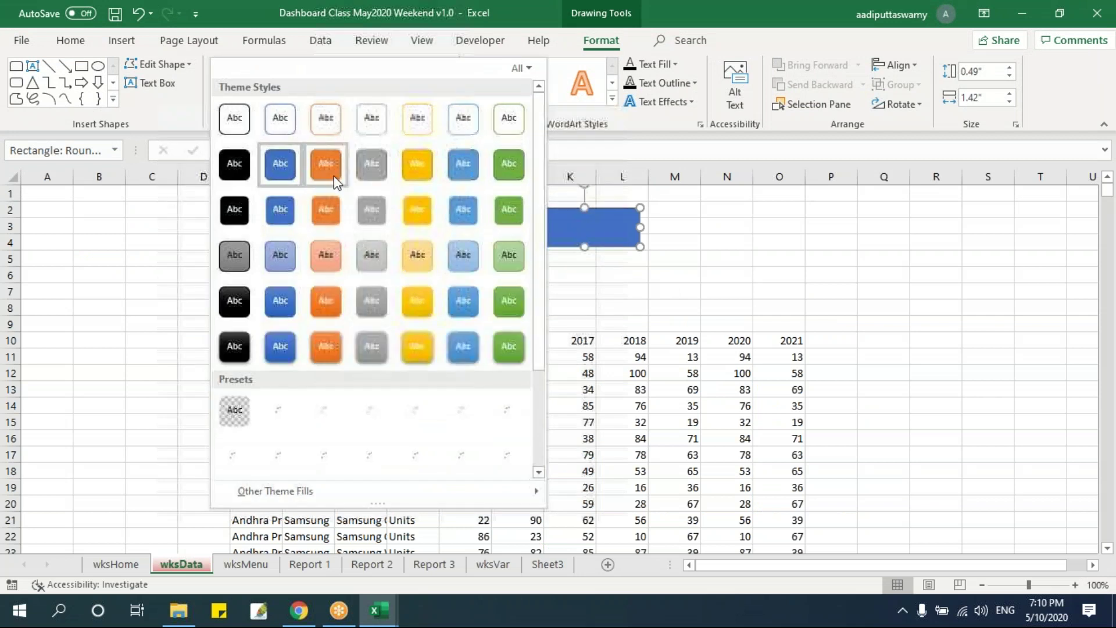
{"action": "left_click", "coordinate": [332, 349]}
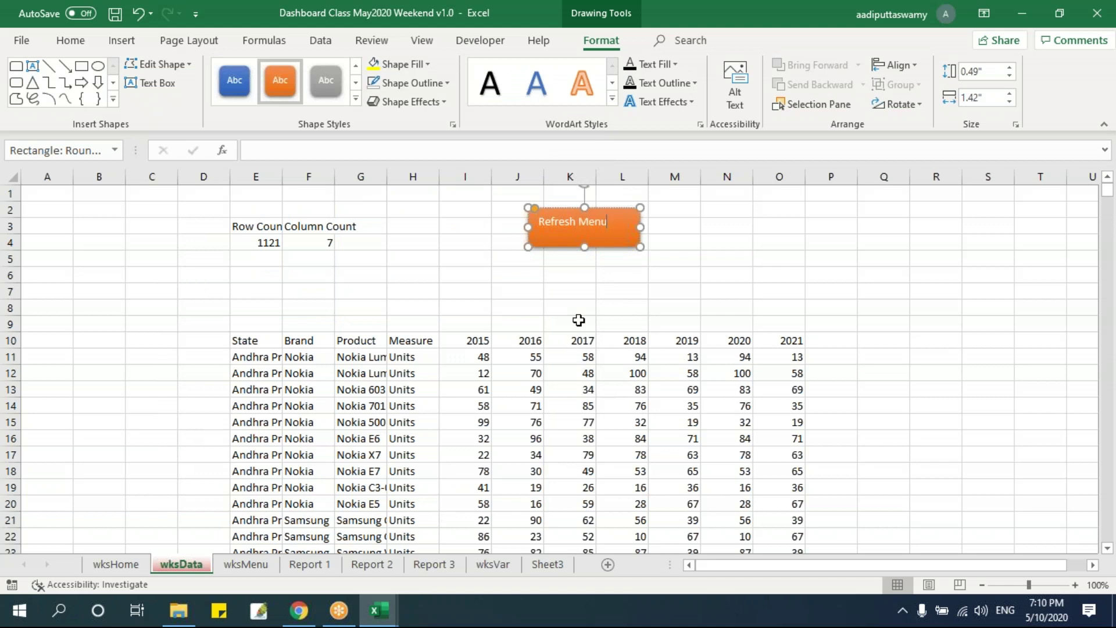
Format the "Refresh Menu" label in Arial, size 12, bold.
{"action": "left_click", "coordinate": [71, 41]}
{"action": "left_click", "coordinate": [123, 71]}
{"action": "type", "text": "Arial"}
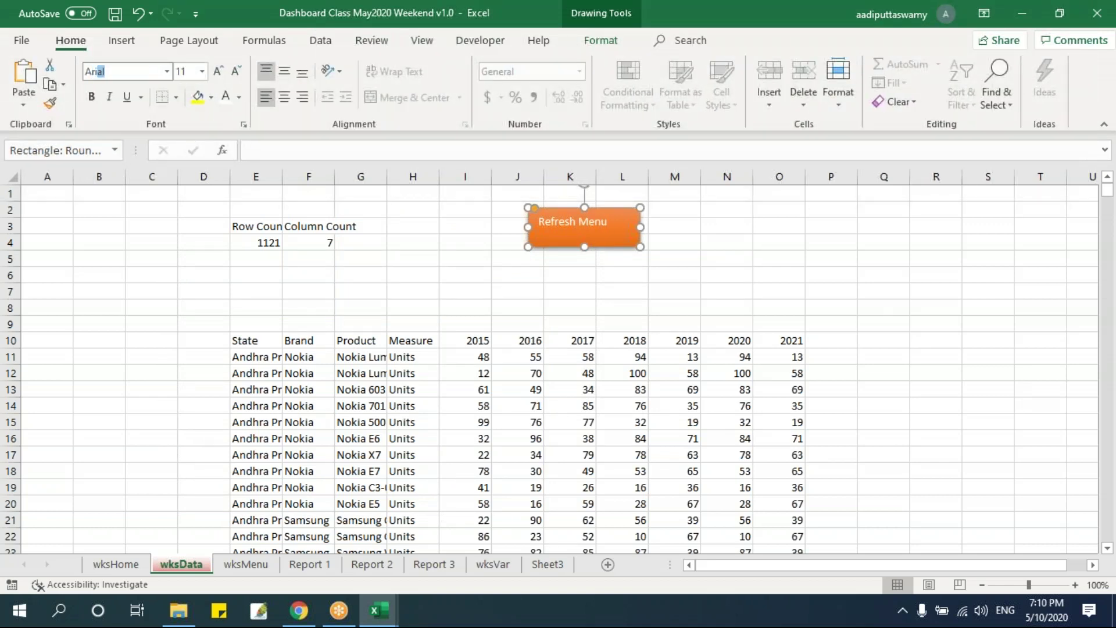
{"action": "key", "text": "Return"}
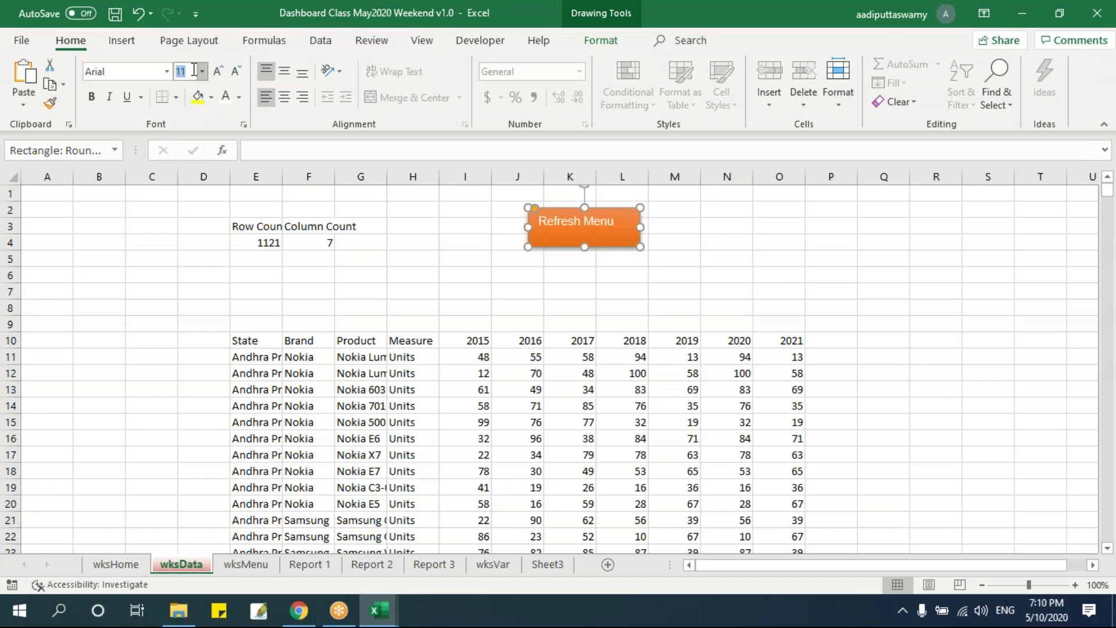
{"action": "key", "text": "ctrl+b"}
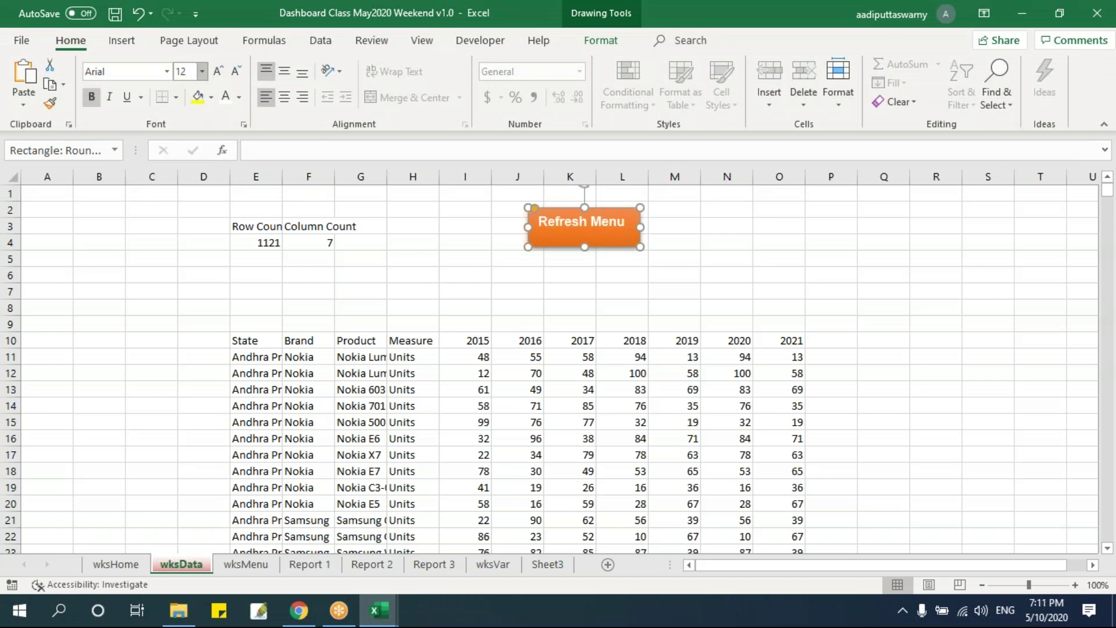
Centre the "Refresh Menu" label vertically and horizontally, and widen the shape to extend into column M.
{"action": "left_click", "coordinate": [284, 70]}
{"action": "left_click", "coordinate": [285, 97]}
{"action": "left_click_drag", "start_coordinate": [643, 230], "coordinate": [681, 228]}
{"action": "left_click", "coordinate": [765, 282]}
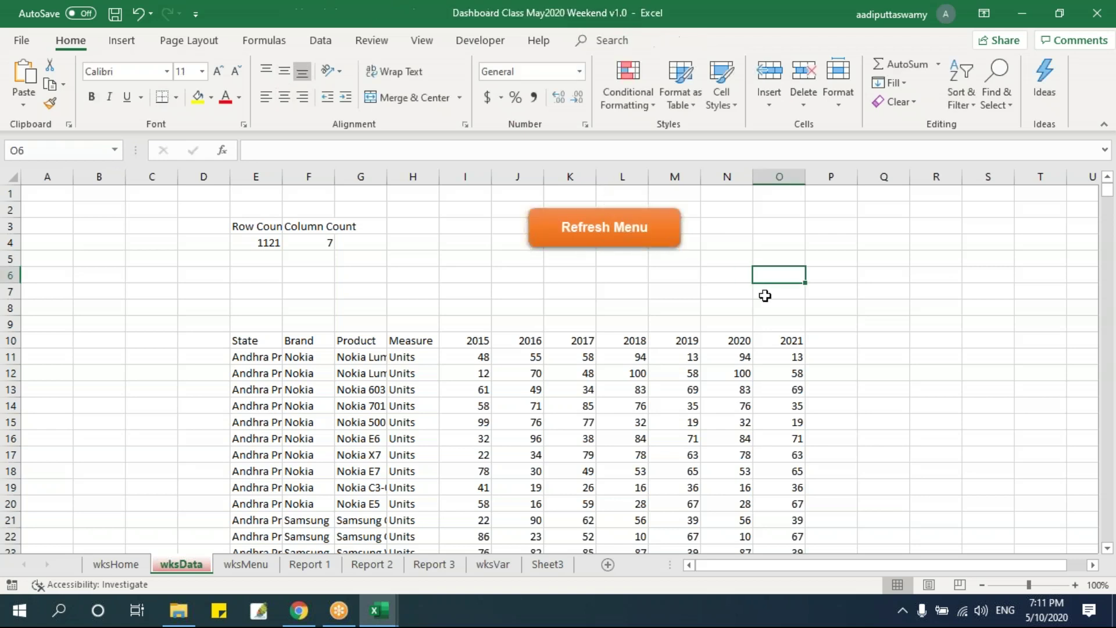
Assign the RefreshMenu macro to the "Refresh Menu" shape on wksData.
{"action": "right_click", "coordinate": [661, 236]}
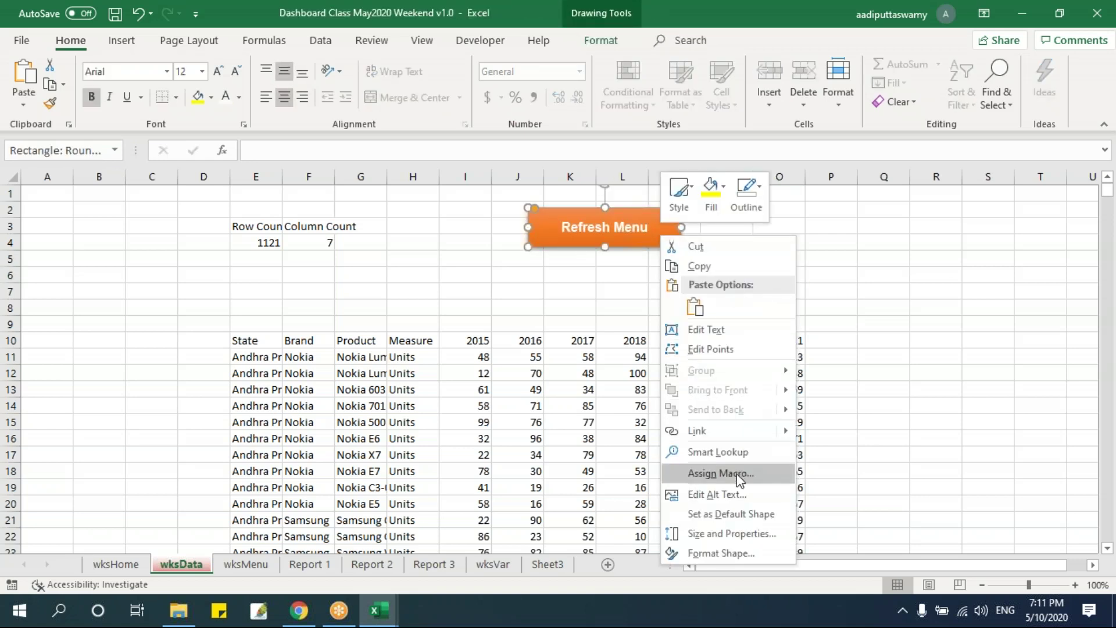
{"action": "left_click", "coordinate": [737, 473]}
{"action": "left_click", "coordinate": [615, 363]}
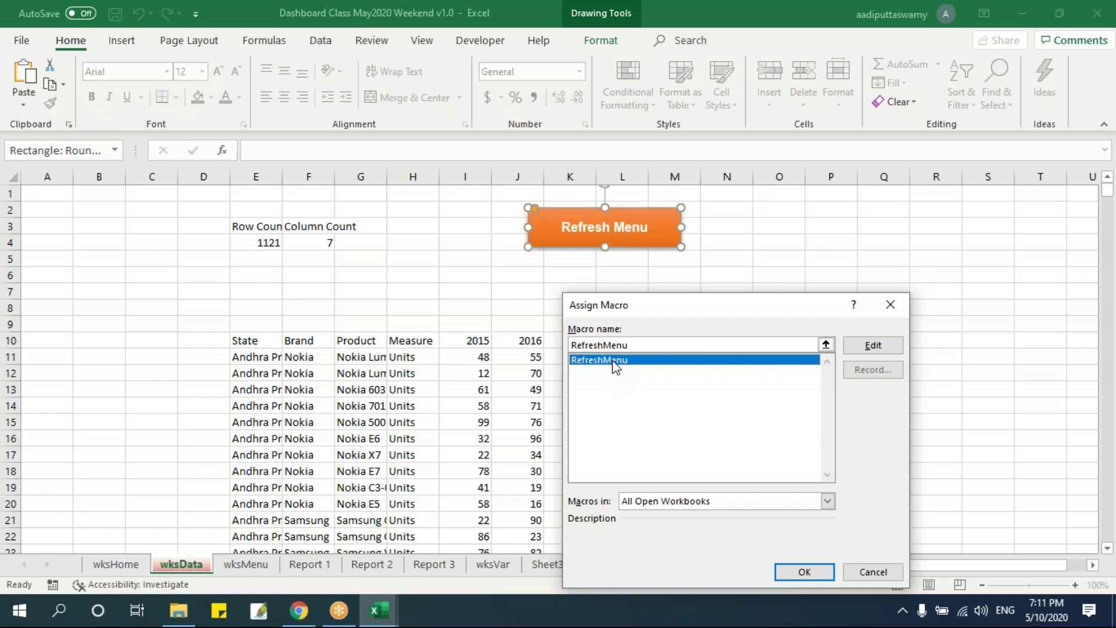
{"action": "left_click", "coordinate": [805, 568]}
{"action": "left_click", "coordinate": [802, 306]}
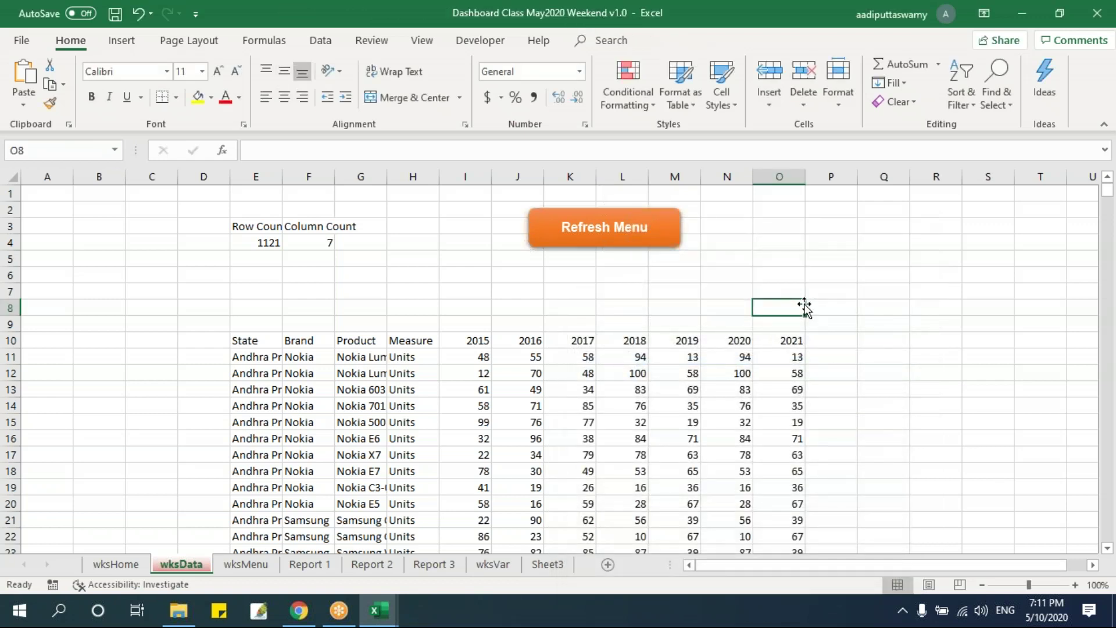
Copy the last 50 data rows, E1081:O1130, and paste them directly below the table starting at E1131.
{"action": "left_click", "coordinate": [308, 389]}
{"action": "key", "text": "Left"}
{"action": "key", "text": "ctrl+Down"}
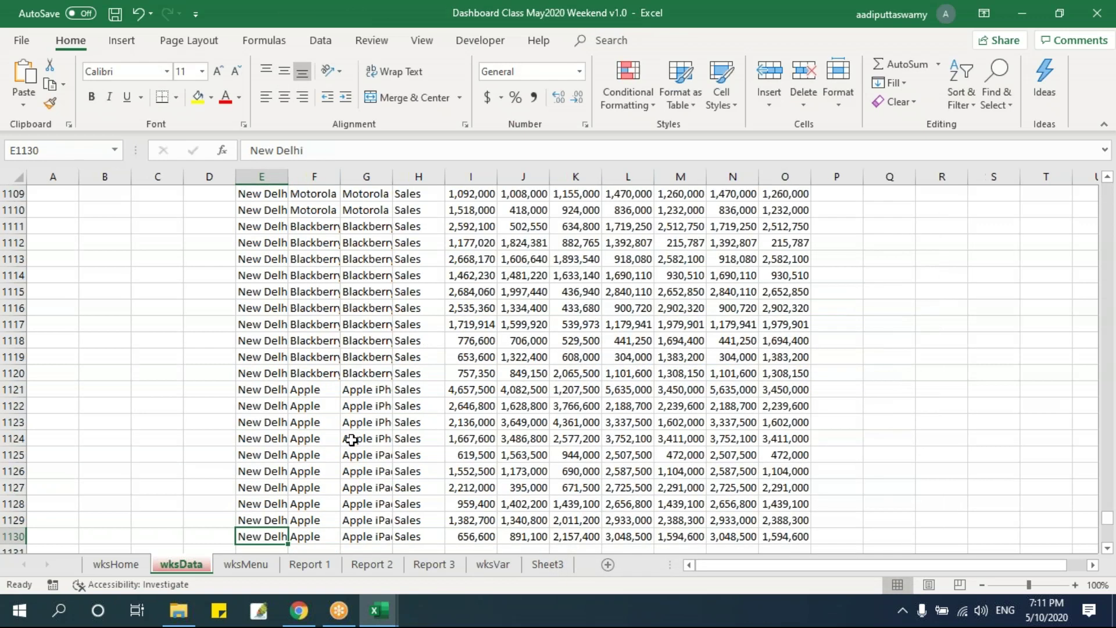
{"action": "key", "text": "shift+Up"}
{"action": "key", "text": "shift+Up"}
{"action": "key", "text": "shift+Up"}
{"action": "key", "text": "shift+Up"}
{"action": "key", "text": "shift+Up"}
{"action": "key", "text": "shift+Up"}
{"action": "key", "text": "shift+Up"}
{"action": "key", "text": "shift+Up"}
{"action": "key", "text": "shift+Up"}
{"action": "key", "text": "shift+Up"}
{"action": "key", "text": "shift+Up"}
{"action": "key", "text": "shift+Up"}
{"action": "key", "text": "shift+Up"}
{"action": "key", "text": "shift+Up"}
{"action": "key", "text": "shift+Up"}
{"action": "key", "text": "shift+Up"}
{"action": "key", "text": "shift+Up"}
{"action": "key", "text": "shift+Up"}
{"action": "key", "text": "shift+Up"}
{"action": "key", "text": "shift+Up"}
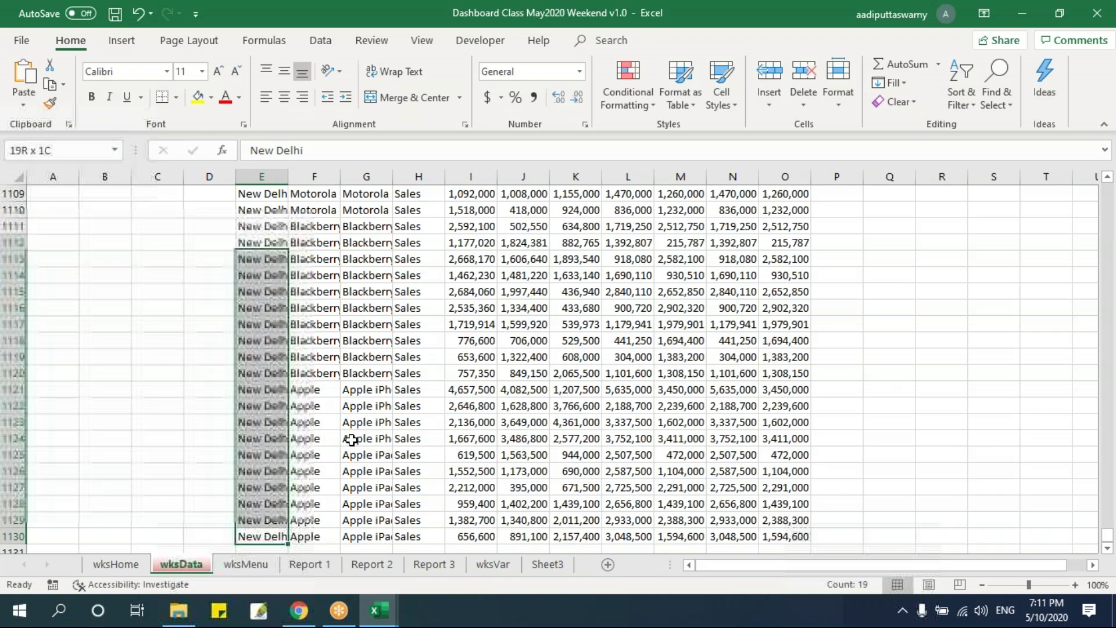
{"action": "key", "text": "shift+Up"}
{"action": "key", "text": "shift+Up"}
{"action": "key", "text": "shift+Up"}
{"action": "key", "text": "shift+Up"}
{"action": "key", "text": "shift+Up"}
{"action": "key", "text": "shift+Up"}
{"action": "key", "text": "shift+Up"}
{"action": "key", "text": "shift+Up"}
{"action": "key", "text": "shift+Up"}
{"action": "key", "text": "shift+Up"}
{"action": "key", "text": "shift+Up"}
{"action": "key", "text": "shift+Up"}
{"action": "key", "text": "shift+Up"}
{"action": "key", "text": "shift+Up"}
{"action": "key", "text": "shift+Up"}
{"action": "key", "text": "shift+Up"}
{"action": "key", "text": "shift+Up"}
{"action": "key", "text": "shift+Up"}
{"action": "key", "text": "shift+Up"}
{"action": "key", "text": "shift+Up"}
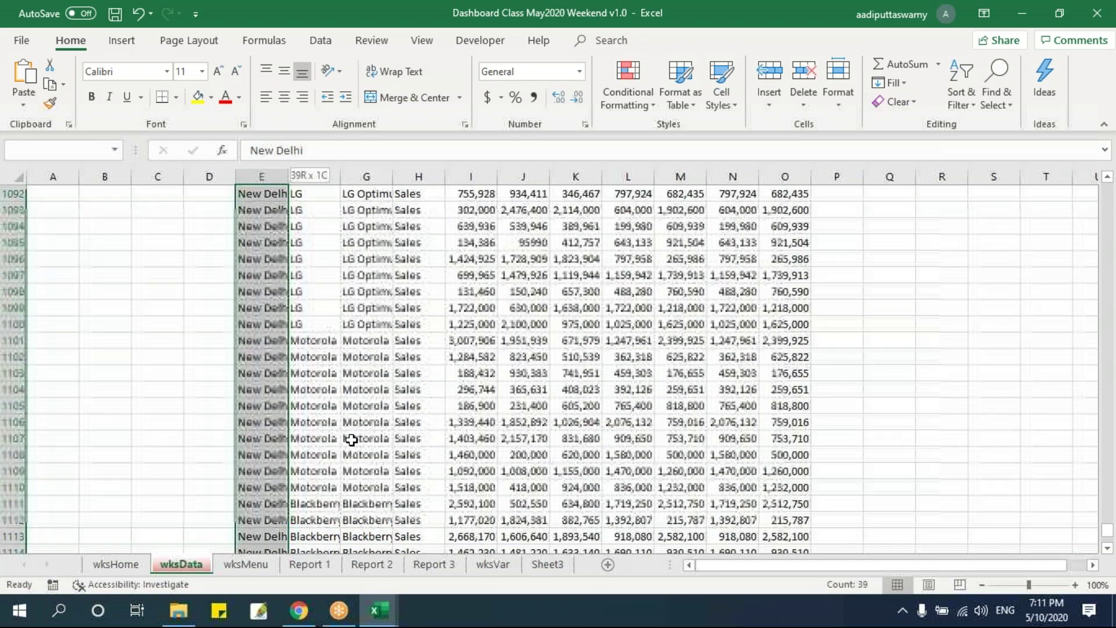
{"action": "key", "text": "shift+Up"}
{"action": "key", "text": "shift+Up"}
{"action": "key", "text": "shift+Up"}
{"action": "key", "text": "shift+Up"}
{"action": "key", "text": "shift+Up"}
{"action": "key", "text": "shift+Up"}
{"action": "key", "text": "shift+Down"}
{"action": "key", "text": "shift+Down"}
{"action": "key", "text": "shift+Down"}
{"action": "key", "text": "shift+Down"}
{"action": "key", "text": "shift+Down"}
{"action": "key", "text": "shift+Down"}
{"action": "key", "text": "shift+Down"}
{"action": "key", "text": "shift+Down"}
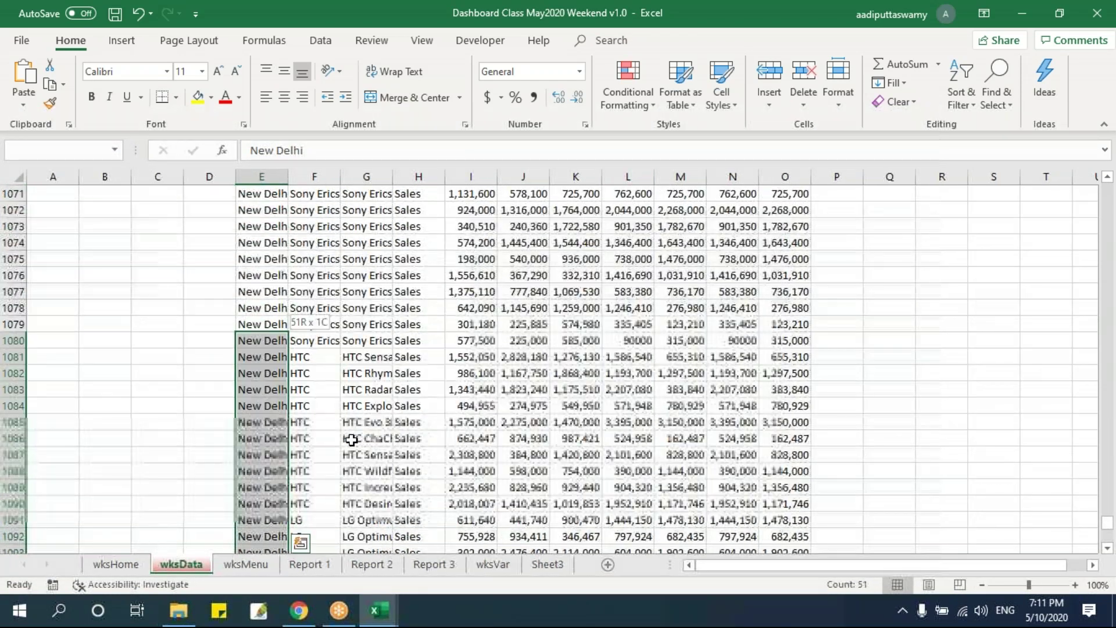
{"action": "key", "text": "ctrl+shift+Right"}
{"action": "key", "text": "ctrl+c"}
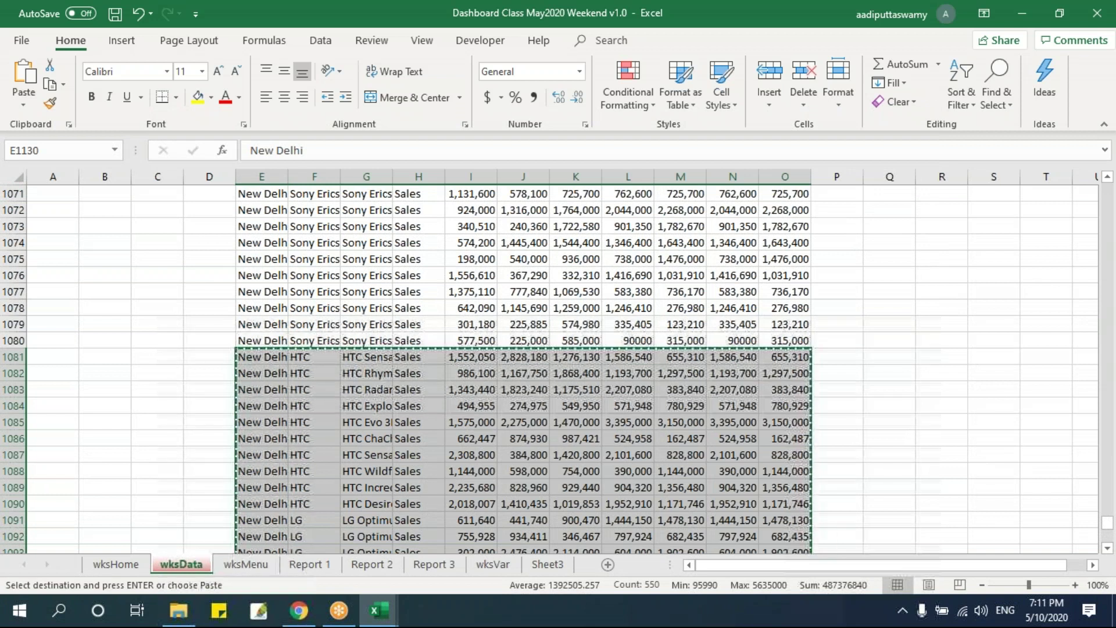
{"action": "key", "text": "ctrl+Down"}
{"action": "key", "text": "ctrl+Up"}
{"action": "key", "text": "Down"}
{"action": "key", "text": "ctrl+v"}
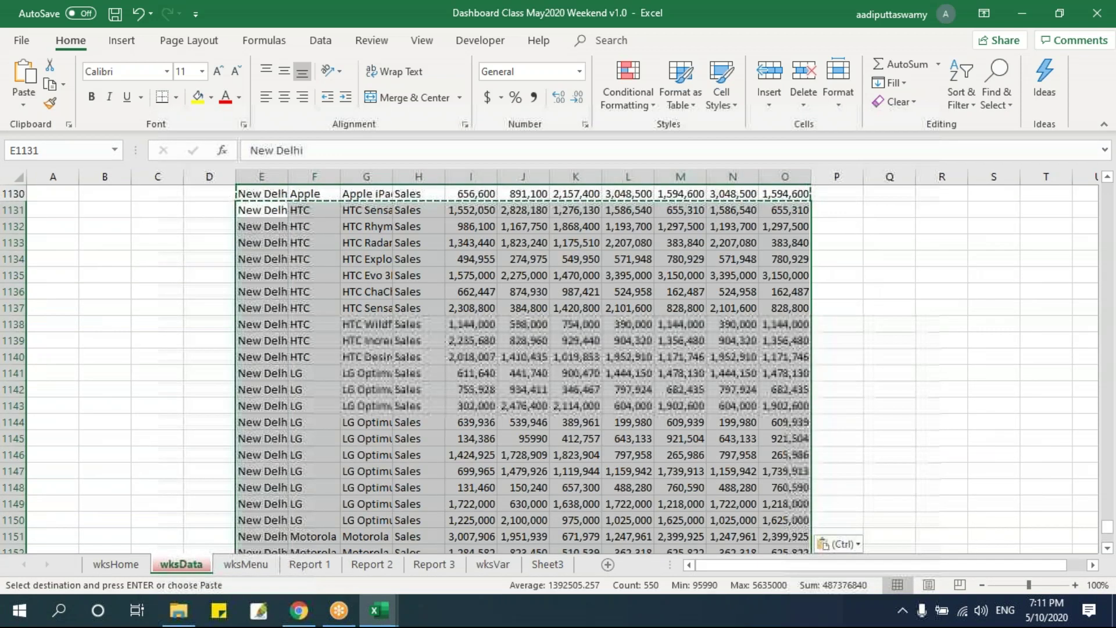
Enter Maharashtra as the state in E1131 and clear the copy selection.
{"action": "left_click", "coordinate": [259, 211]}
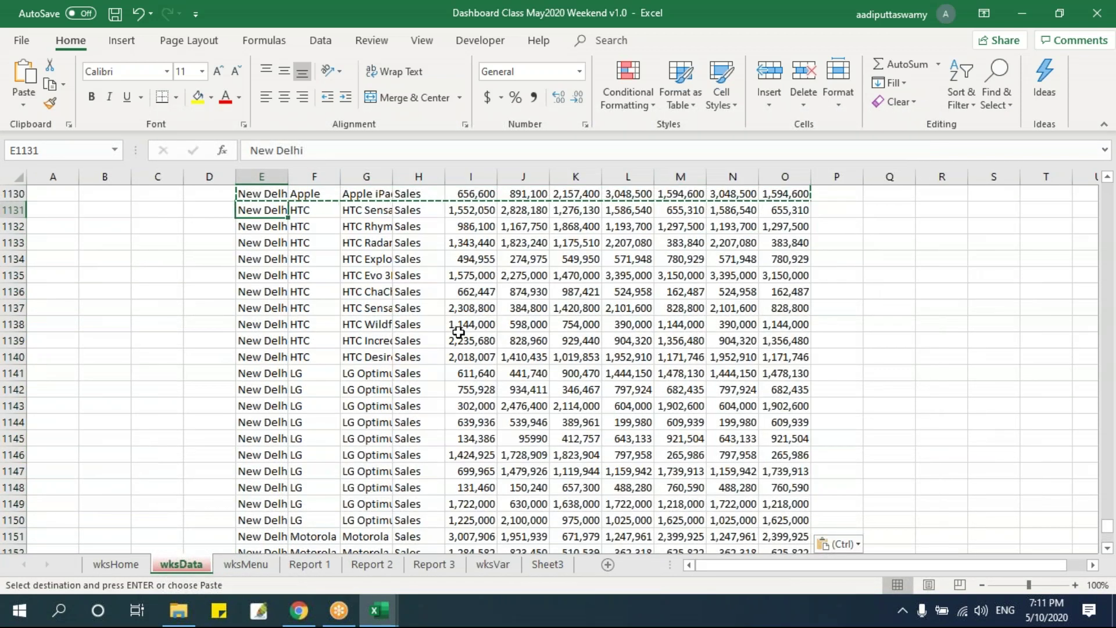
{"action": "type", "text": "Maharashtra"}
{"action": "key", "text": "Escape"}
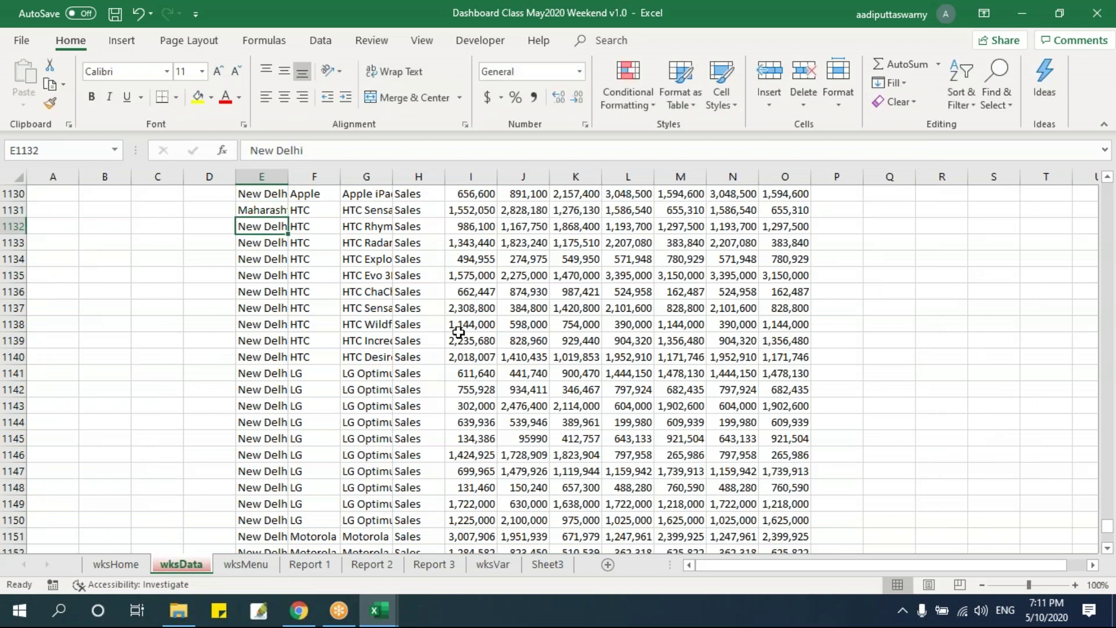
Enter Gujrat as the state in E1131 and fill it down to E1148.
{"action": "type", "text": "Gur"}
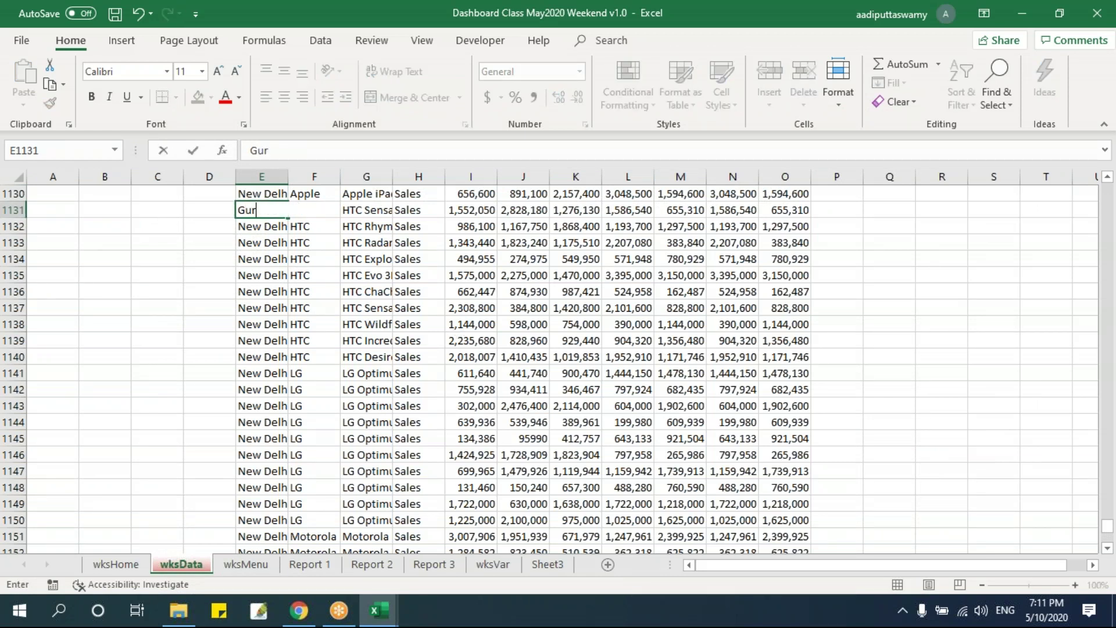
{"action": "key", "text": "Return"}
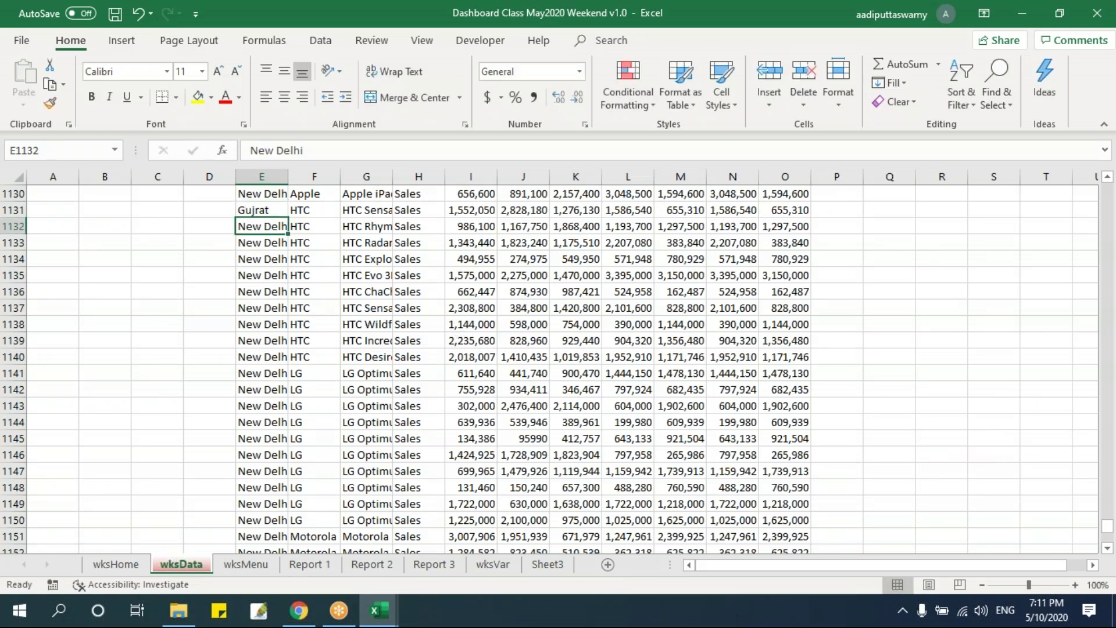
{"action": "left_click_drag", "start_coordinate": [261, 210], "coordinate": [262, 487]}
{"action": "key", "text": "ctrl+q"}
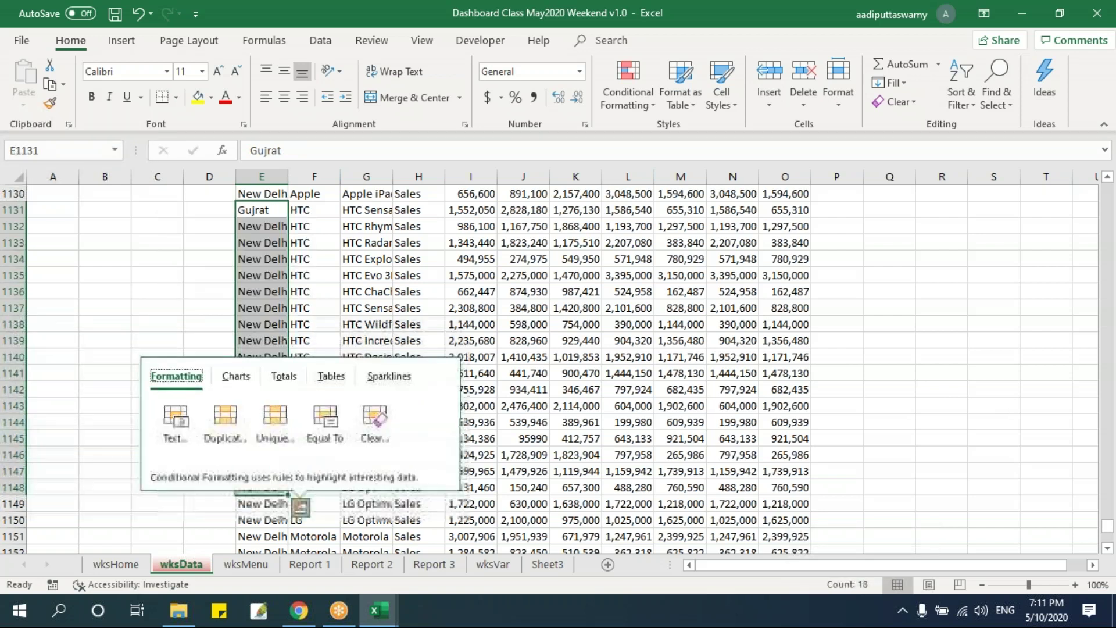
{"action": "key", "text": "Escape"}
{"action": "key", "text": "ctrl+d"}
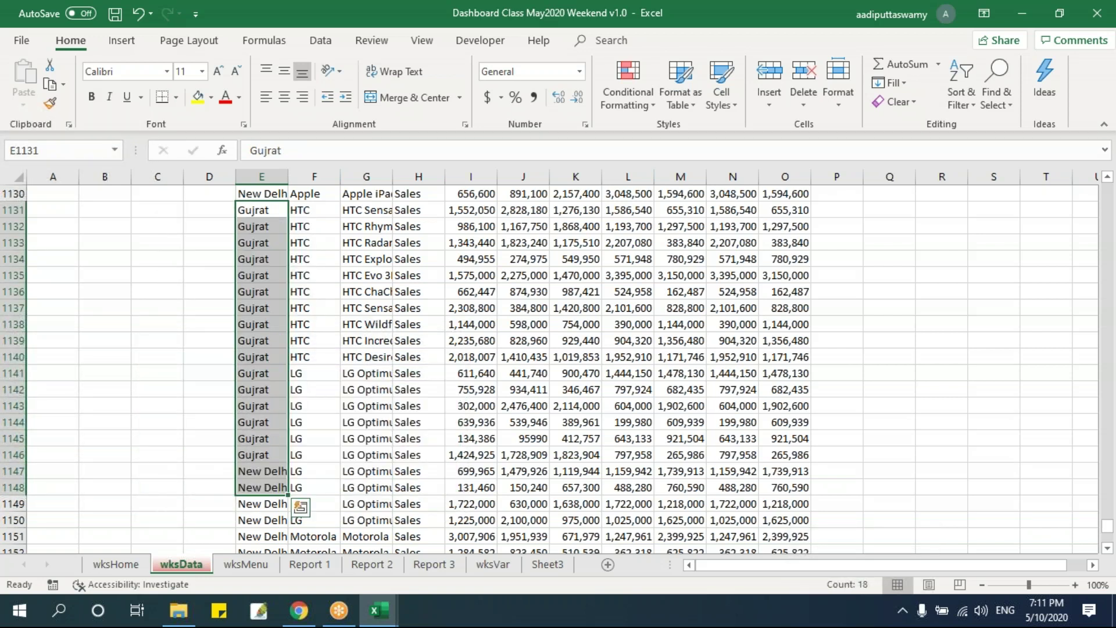
Enter Punjab as the state in E1149 and fill it down to E1169.
{"action": "scroll", "coordinate": [299, 506], "scroll_direction": "down", "scroll_amount": 3}
{"action": "left_click", "coordinate": [270, 358]}
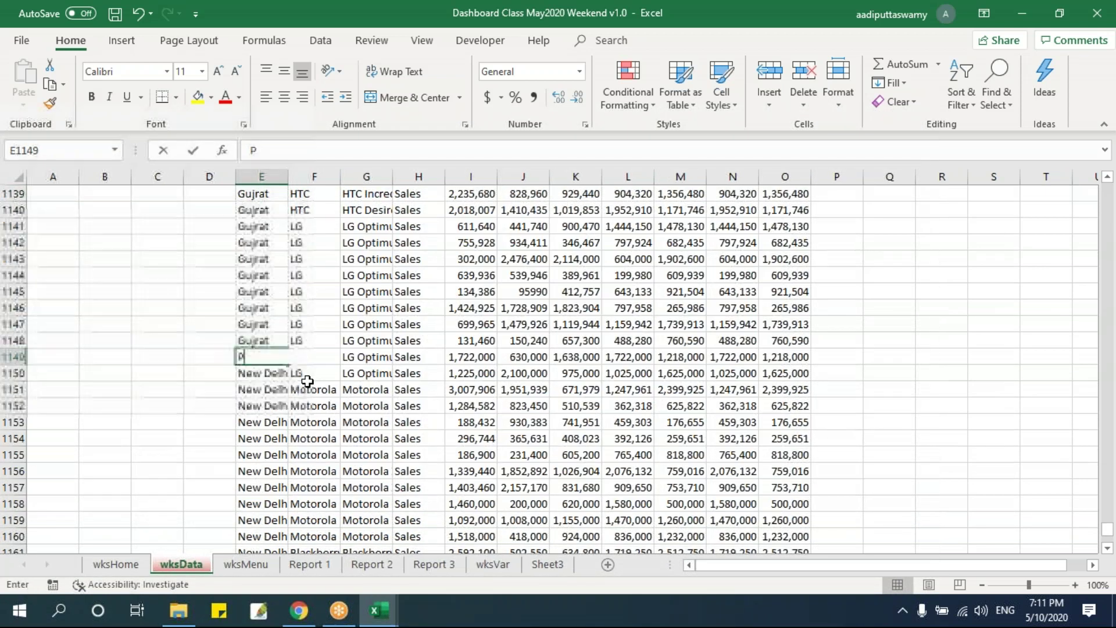
{"action": "type", "text": "Punjab"}
{"action": "key", "text": "Return"}
{"action": "key", "text": "Up"}
{"action": "key", "text": "shift+Down"}
{"action": "key", "text": "shift+Down"}
{"action": "key", "text": "shift+Down"}
{"action": "key", "text": "shift+Down"}
{"action": "key", "text": "shift+Down"}
{"action": "key", "text": "shift+Down"}
{"action": "key", "text": "shift+Down"}
{"action": "key", "text": "shift+Down"}
{"action": "key", "text": "shift+Down"}
{"action": "key", "text": "shift+Down"}
{"action": "key", "text": "shift+Down"}
{"action": "key", "text": "shift+Down"}
{"action": "key", "text": "shift+Down"}
{"action": "key", "text": "shift+Down"}
{"action": "key", "text": "shift+Down"}
{"action": "key", "text": "shift+Down"}
{"action": "key", "text": "shift+Down"}
{"action": "key", "text": "shift+Down"}
{"action": "key", "text": "shift+Down"}
{"action": "key", "text": "shift+Down"}
{"action": "scroll", "coordinate": [307, 381], "scroll_direction": "down", "scroll_amount": 1}
{"action": "key", "text": "shift+Up"}
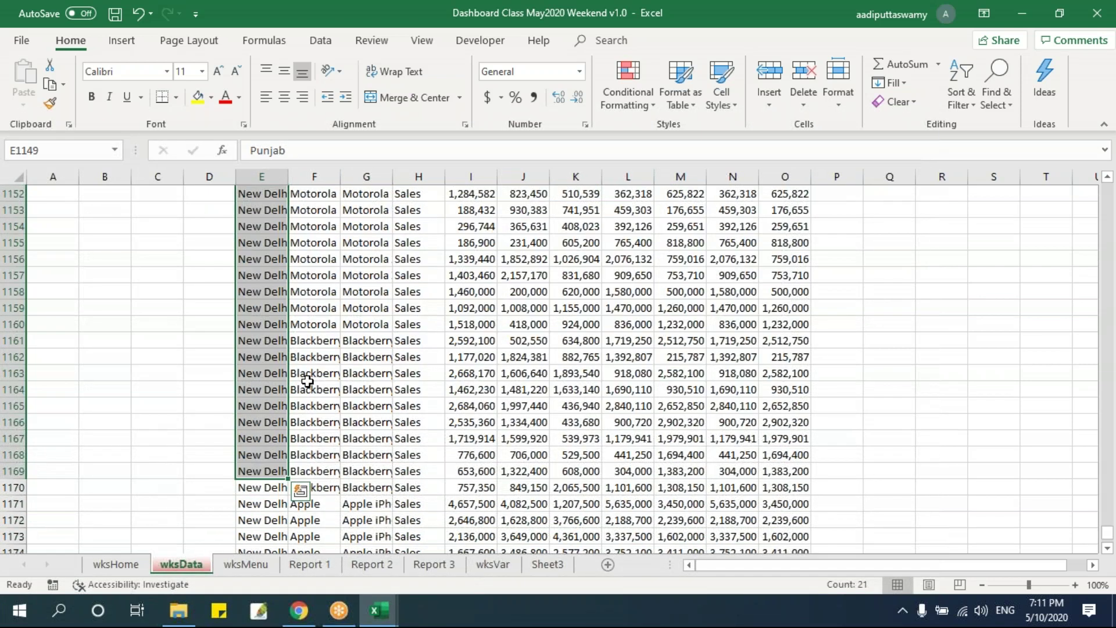
{"action": "key", "text": "ctrl+d"}
Enter Orissa as the state in E1170 and fill it down to the last data row, E1180.
{"action": "scroll", "coordinate": [376, 415], "scroll_direction": "down", "scroll_amount": 3}
{"action": "left_click", "coordinate": [267, 342]}
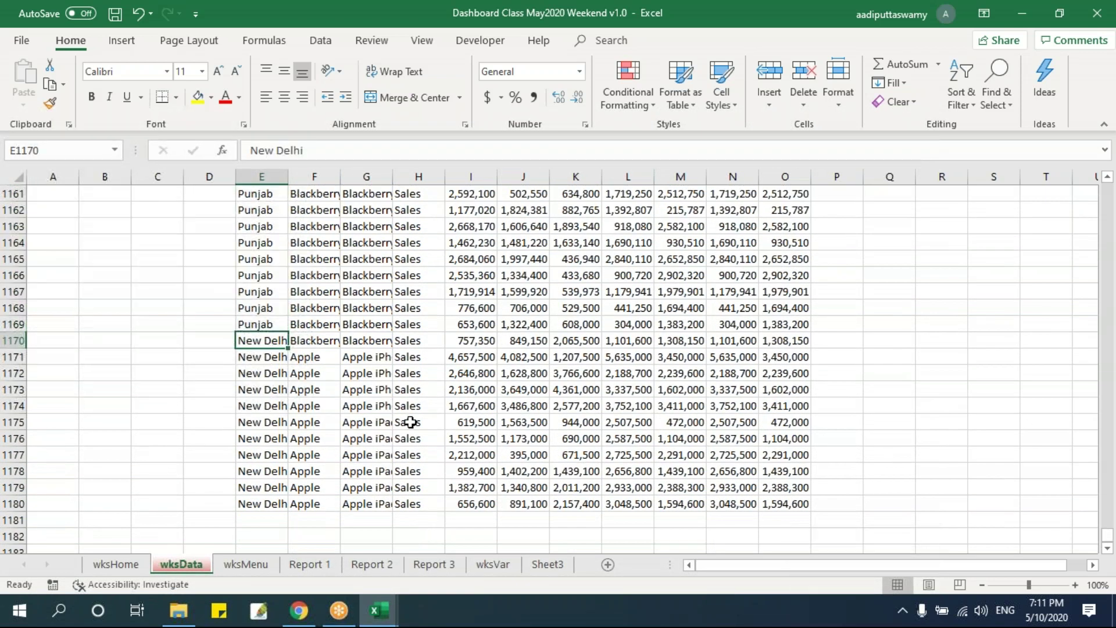
{"action": "type", "text": "or"}
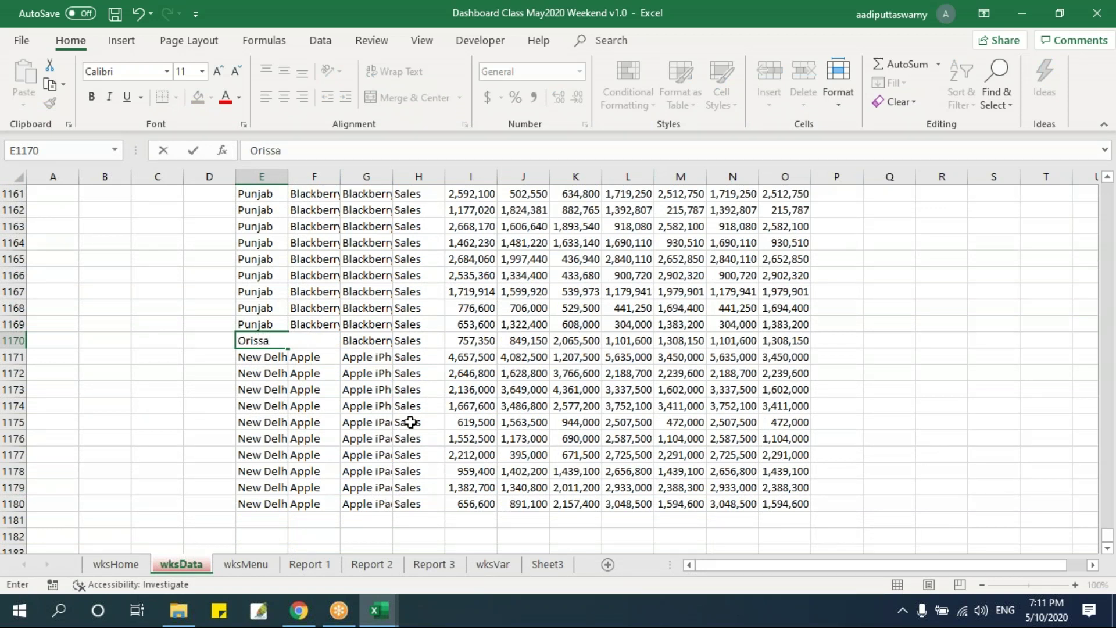
{"action": "key", "text": "Return"}
{"action": "key", "text": "Up"}
{"action": "key", "text": "ctrl+shift+Down"}
{"action": "key", "text": "ctrl+d"}
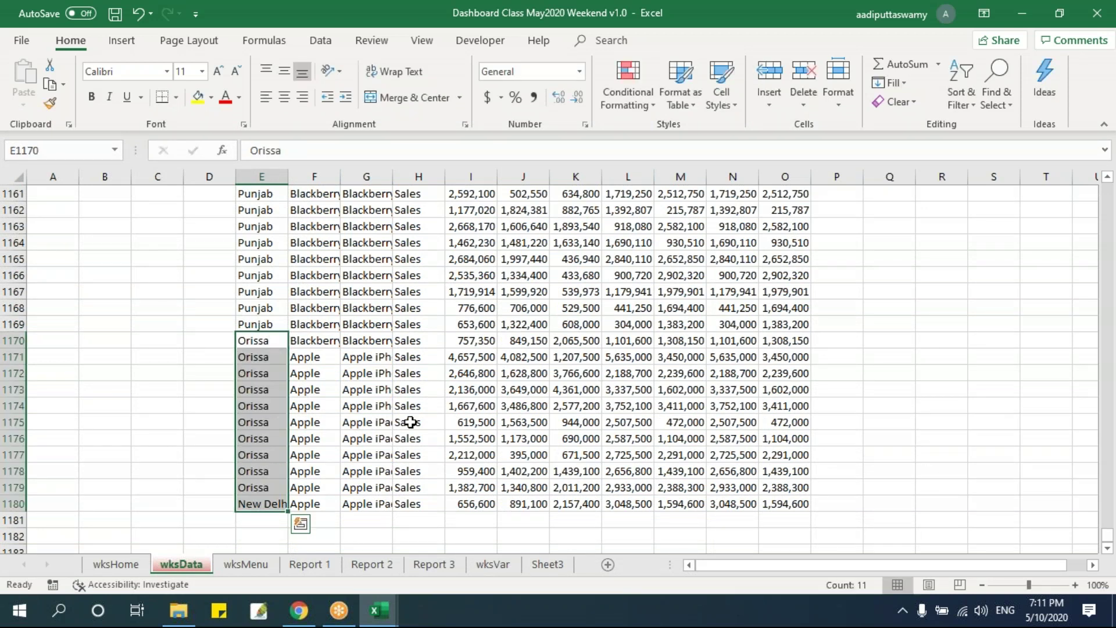
Enter Real Me as the brand in F1131 and fill it down to F1145.
{"action": "scroll", "coordinate": [410, 386], "scroll_direction": "up", "scroll_amount": 14}
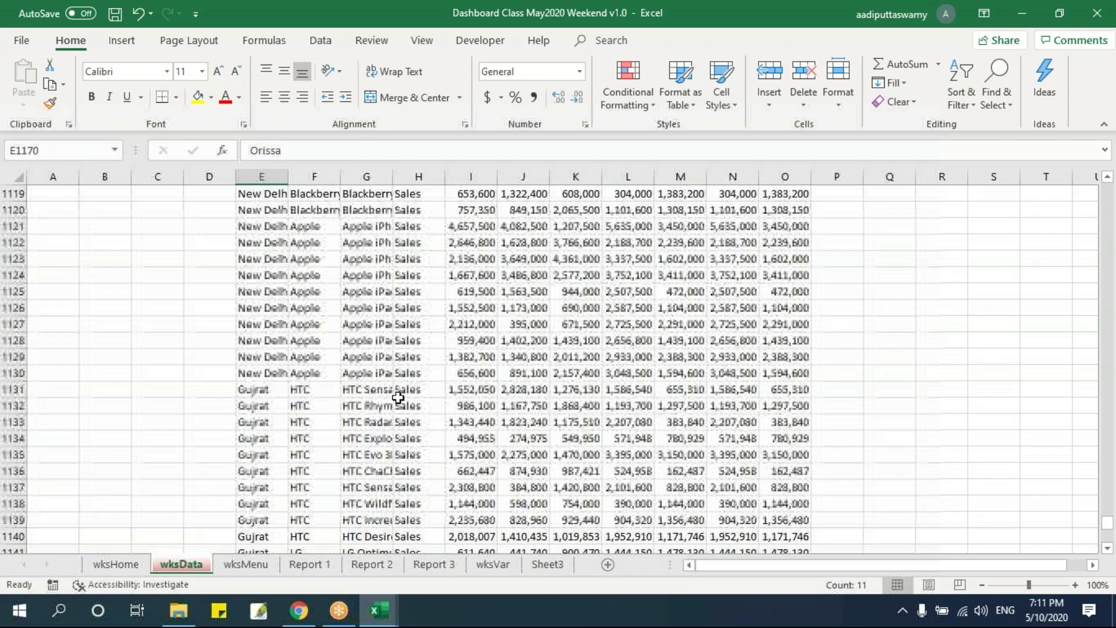
{"action": "left_click", "coordinate": [326, 387]}
{"action": "scroll", "coordinate": [517, 417], "scroll_direction": "down", "scroll_amount": 2}
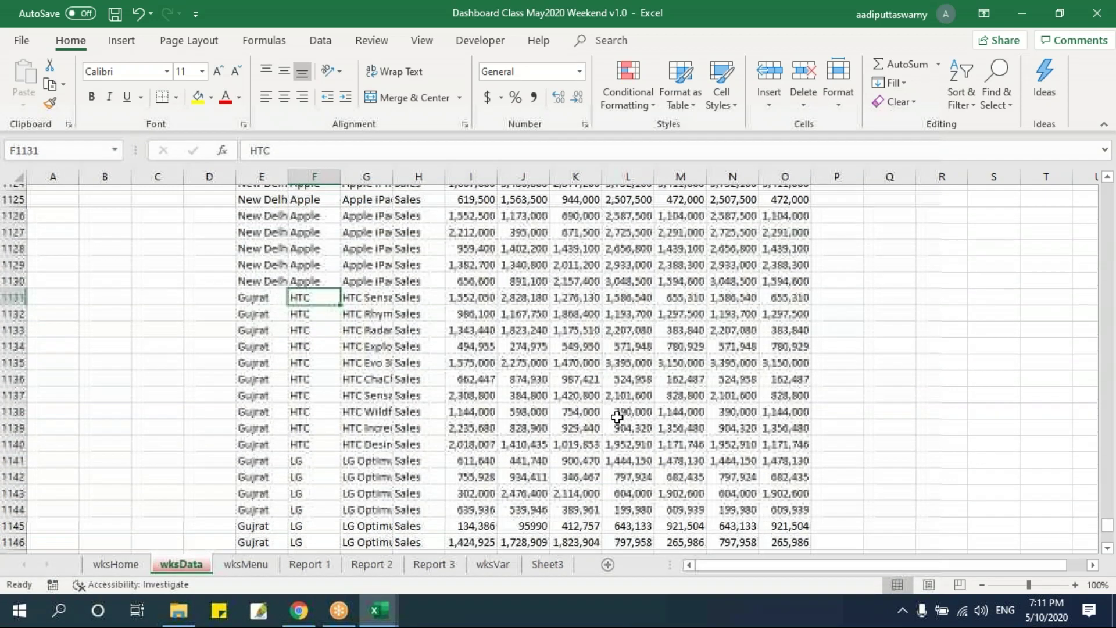
{"action": "key", "text": "BackSpace"}
{"action": "type", "text": "Real Me"}
{"action": "key", "text": "Return"}
{"action": "key", "text": "Up"}
{"action": "key", "text": "shift+Down"}
{"action": "key", "text": "shift+Down"}
{"action": "key", "text": "shift+Down"}
{"action": "key", "text": "shift+Down"}
{"action": "key", "text": "shift+Down"}
{"action": "key", "text": "shift+Down"}
{"action": "key", "text": "shift+Down"}
{"action": "key", "text": "shift+Down"}
{"action": "key", "text": "shift+Down"}
{"action": "key", "text": "shift+Down"}
{"action": "key", "text": "shift+Down"}
{"action": "key", "text": "shift+Down"}
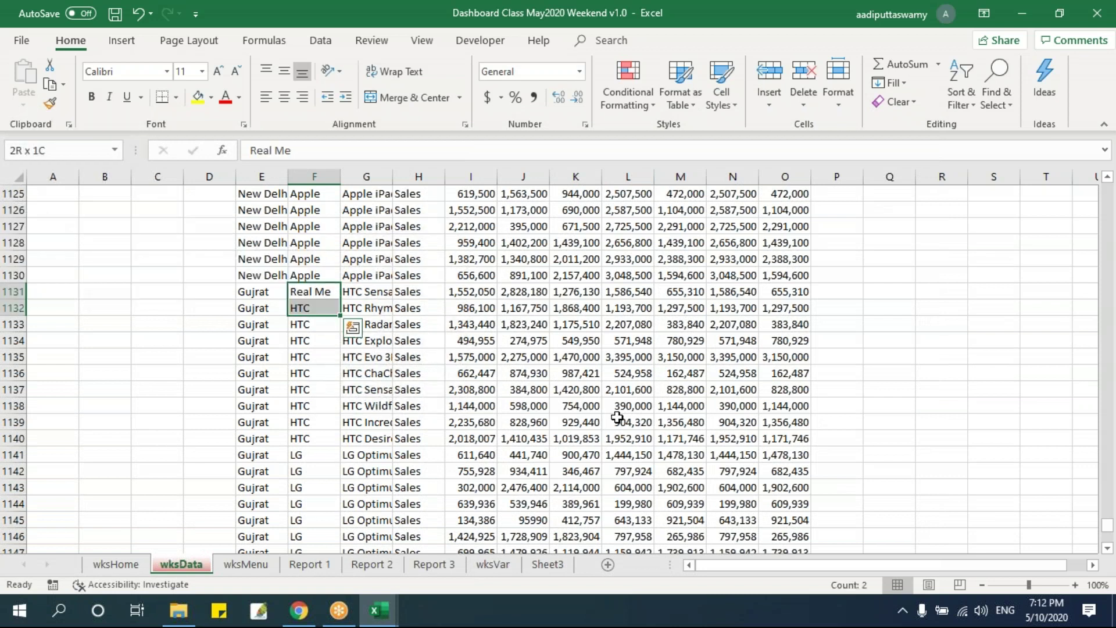
{"action": "key", "text": "shift+Down"}
{"action": "key", "text": "shift+Down"}
{"action": "key", "text": "ctrl+f"}
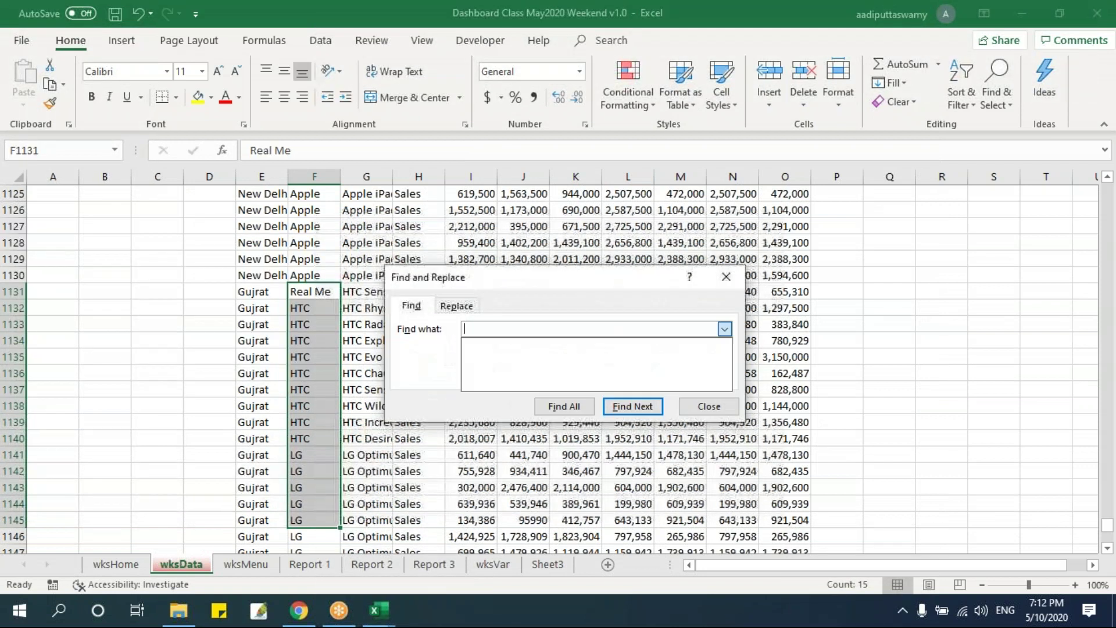
{"action": "key", "text": "Escape"}
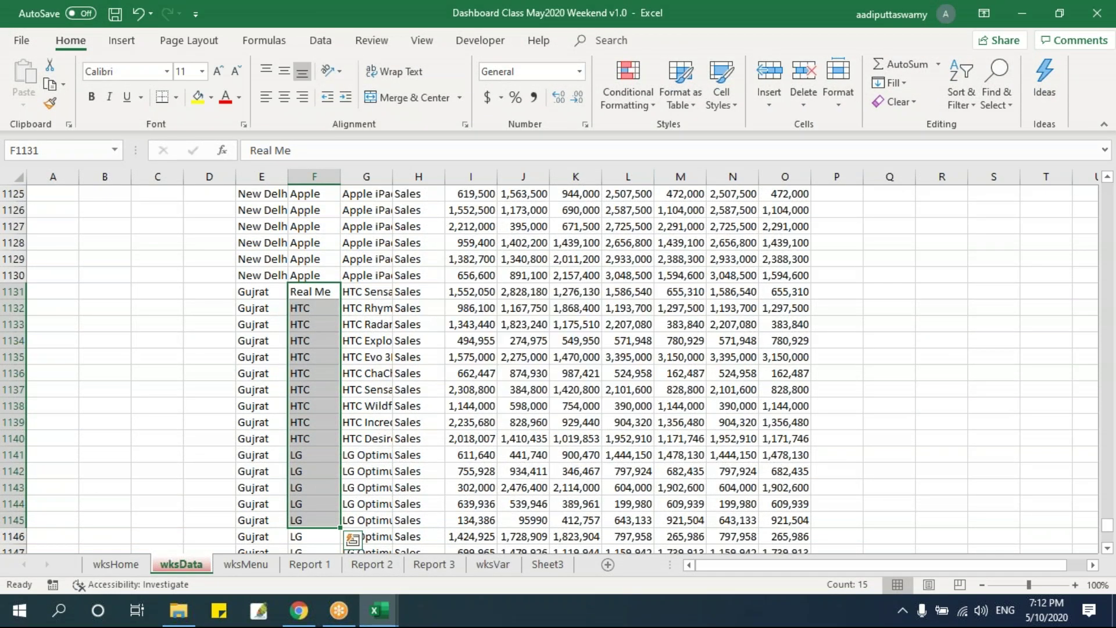
{"action": "key", "text": "ctrl+d"}
Enter MI as the brand in F1146 and fill it down to F1165.
{"action": "scroll", "coordinate": [515, 277], "scroll_direction": "down", "scroll_amount": 6}
{"action": "left_click", "coordinate": [323, 240]}
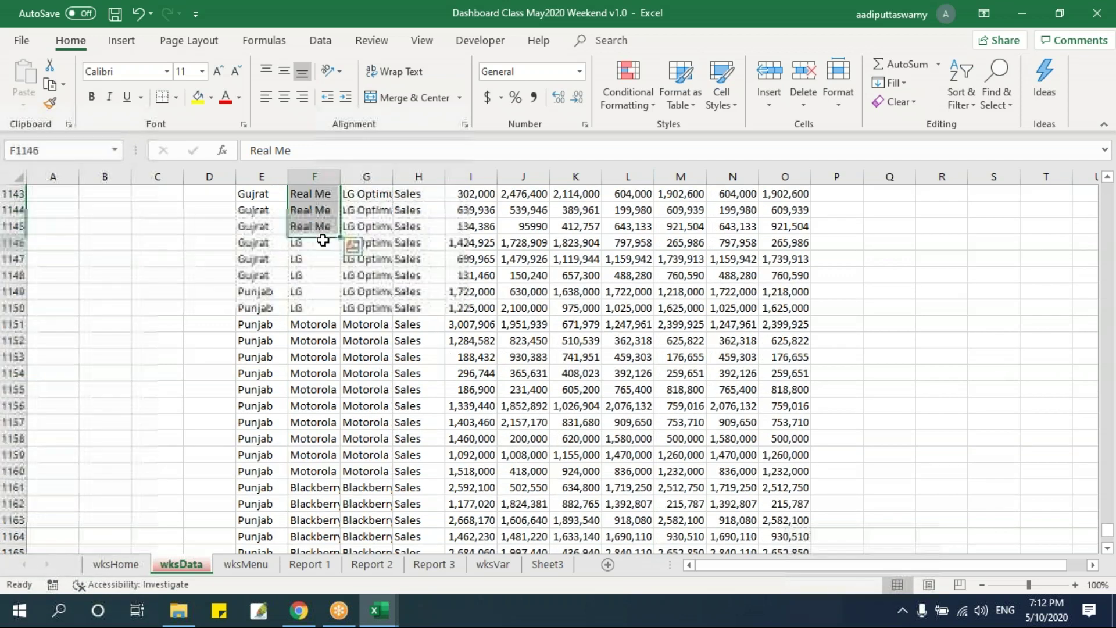
{"action": "type", "text": "MI"}
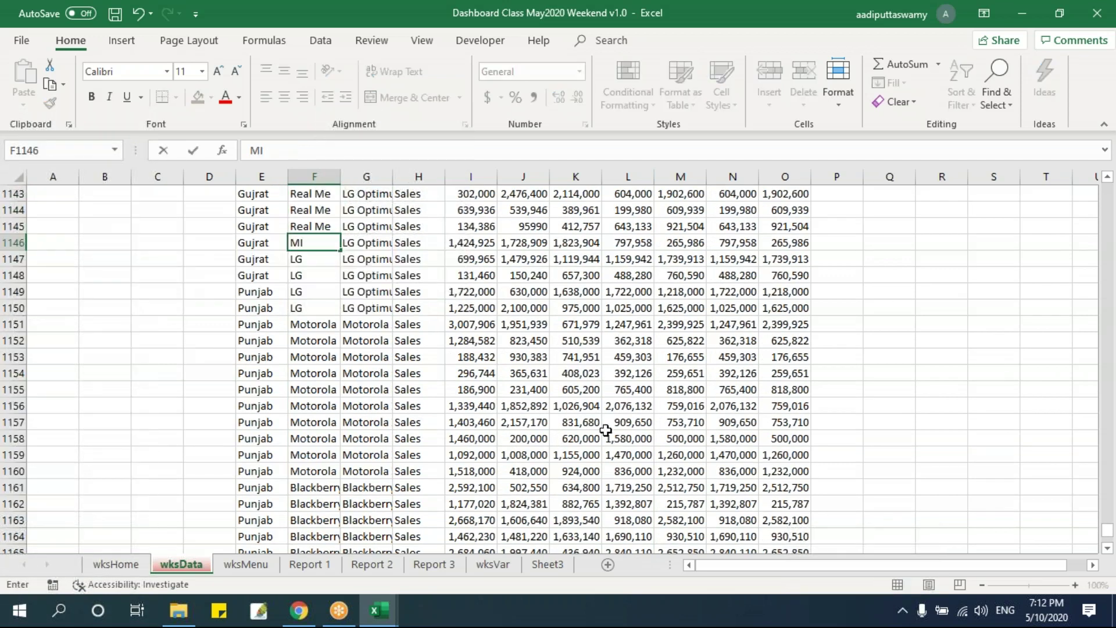
{"action": "key", "text": "shift+Down"}
{"action": "key", "text": "shift+Down"}
{"action": "key", "text": "shift+Down"}
{"action": "key", "text": "shift+Down"}
{"action": "key", "text": "shift+Down"}
{"action": "key", "text": "shift+Down"}
{"action": "key", "text": "shift+Down"}
{"action": "key", "text": "shift+Down"}
{"action": "key", "text": "shift+Down"}
{"action": "key", "text": "shift+Down"}
{"action": "key", "text": "shift+Down"}
{"action": "key", "text": "shift+Down"}
{"action": "key", "text": "shift+Down"}
{"action": "key", "text": "shift+Down"}
{"action": "key", "text": "shift+Down"}
{"action": "key", "text": "shift+Down"}
{"action": "key", "text": "shift+Down"}
{"action": "key", "text": "shift+Down"}
{"action": "key", "text": "shift+Down"}
{"action": "key", "text": "ctrl+d"}
{"action": "scroll", "coordinate": [645, 410], "scroll_direction": "down", "scroll_amount": 3}
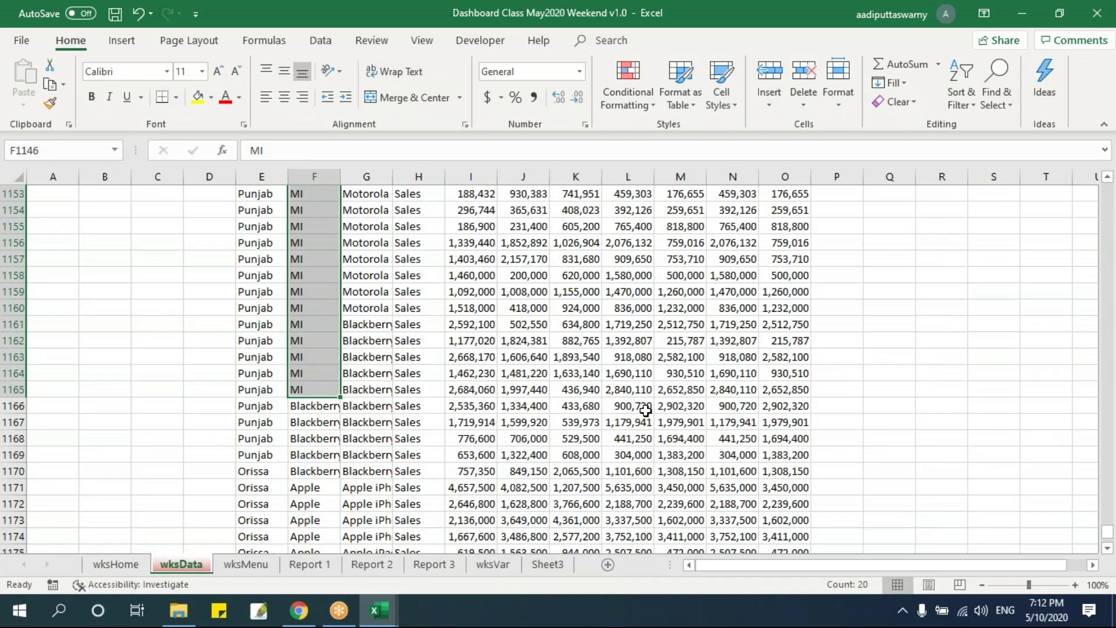
Enter Lenovo as the brand in F1166 and fill it down to the last data row, F1180.
{"action": "scroll", "coordinate": [645, 410], "scroll_direction": "down", "scroll_amount": 5}
{"action": "scroll", "coordinate": [645, 407], "scroll_direction": "up", "scroll_amount": 3}
{"action": "left_click", "coordinate": [317, 311]}
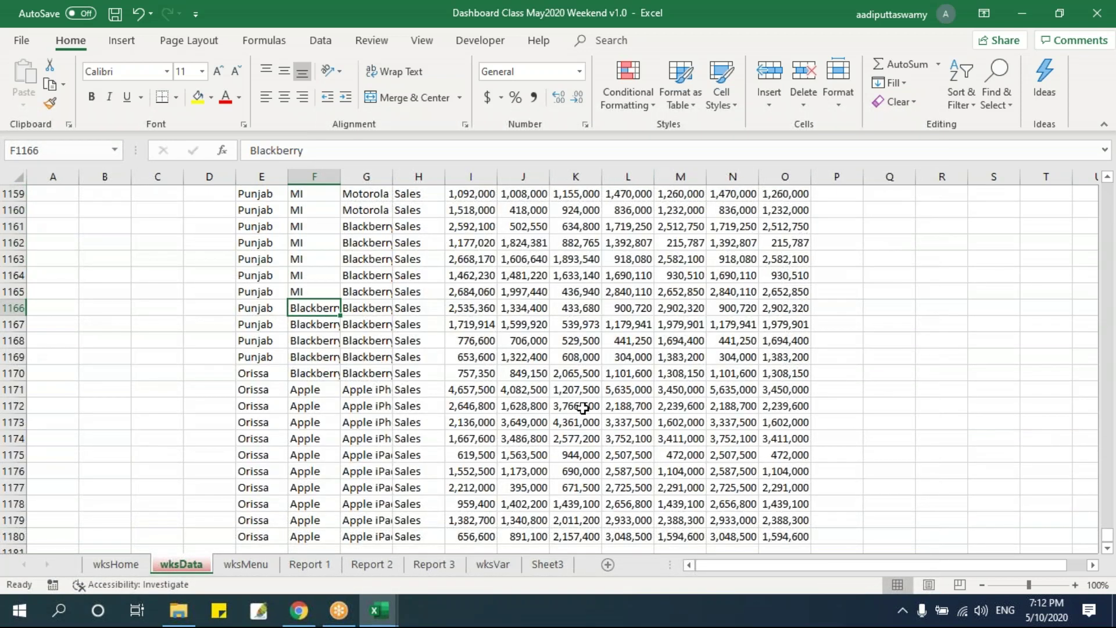
{"action": "type", "text": "Len"}
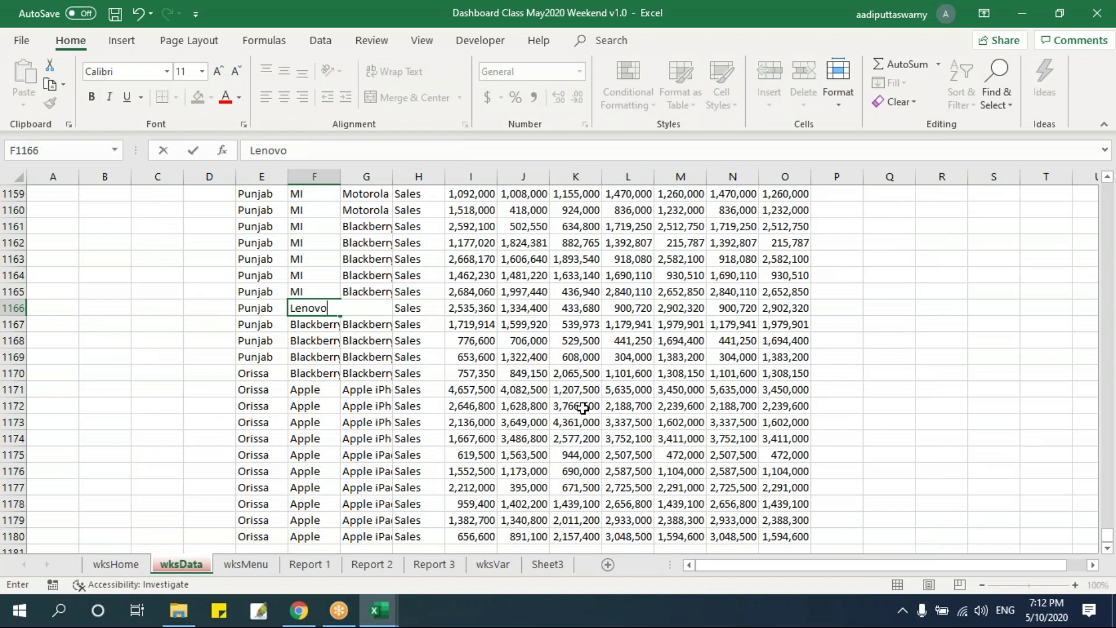
{"action": "type", "text": "ovo"}
{"action": "key", "text": "Return"}
{"action": "key", "text": "Up"}
{"action": "key", "text": "shift+Down"}
{"action": "key", "text": "shift+Down"}
{"action": "key", "text": "shift+Down"}
{"action": "key", "text": "shift+Down"}
{"action": "key", "text": "shift+Down"}
{"action": "key", "text": "shift+Down"}
{"action": "key", "text": "shift+Down"}
{"action": "key", "text": "shift+Down"}
{"action": "key", "text": "shift+Down"}
{"action": "key", "text": "shift+Down"}
{"action": "key", "text": "shift+Down"}
{"action": "key", "text": "shift+Down"}
{"action": "key", "text": "shift+Down"}
{"action": "key", "text": "shift+Down"}
{"action": "key", "text": "ctrl+d"}
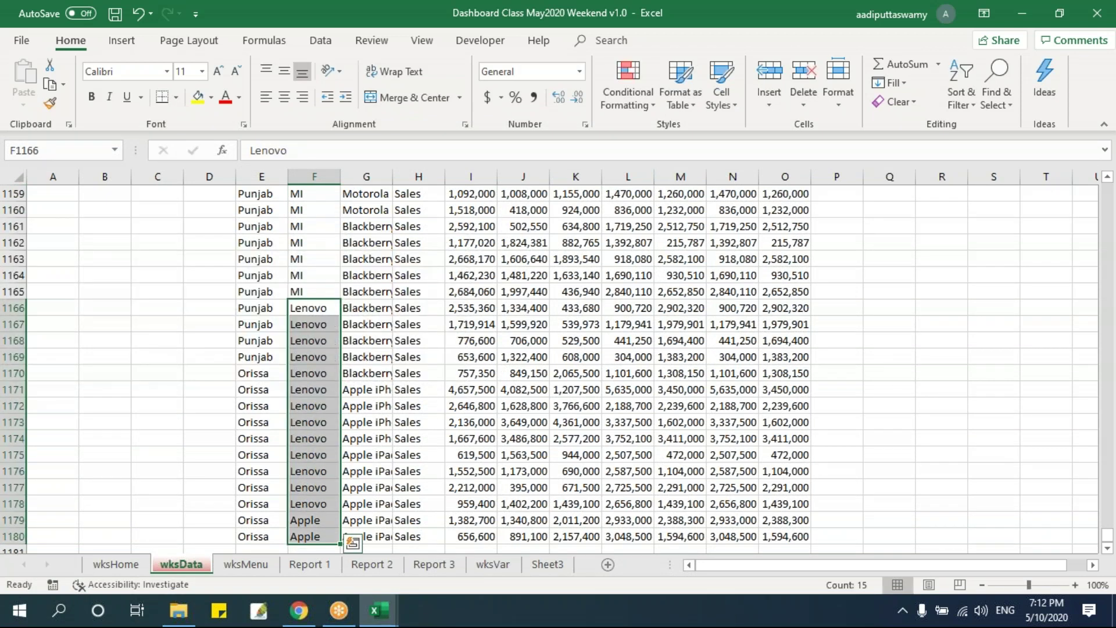
Go back to the start of the wksData table and review the State, Brand, 2020 and 2021 column headers.
{"action": "scroll", "coordinate": [630, 364], "scroll_direction": "up", "scroll_amount": 20}
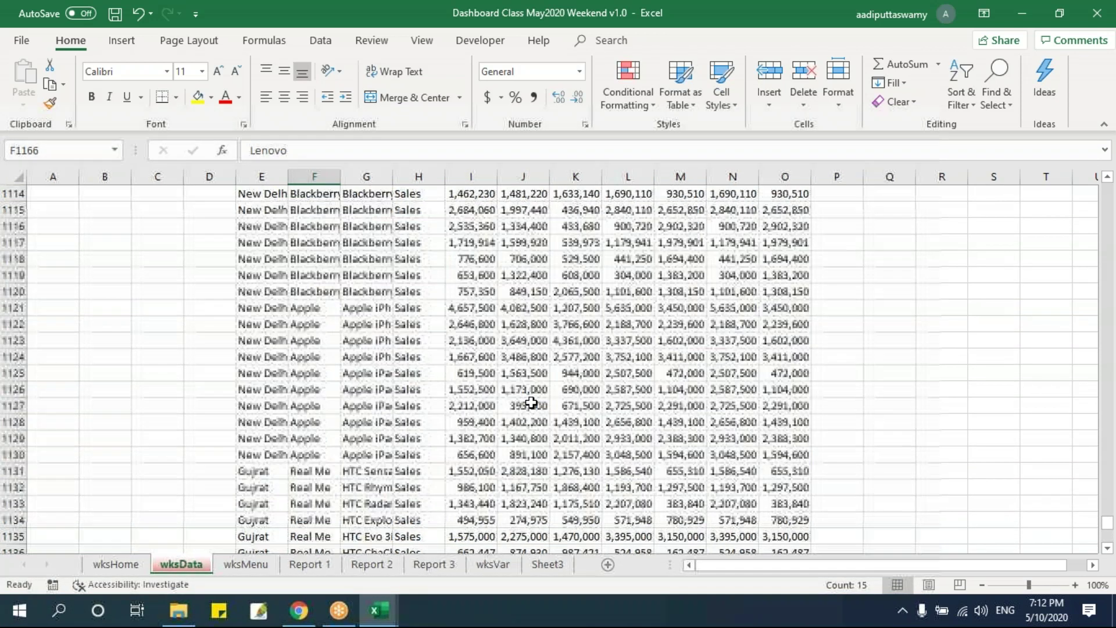
{"action": "scroll", "coordinate": [531, 402], "scroll_direction": "up", "scroll_amount": 17}
{"action": "left_click", "coordinate": [726, 359]}
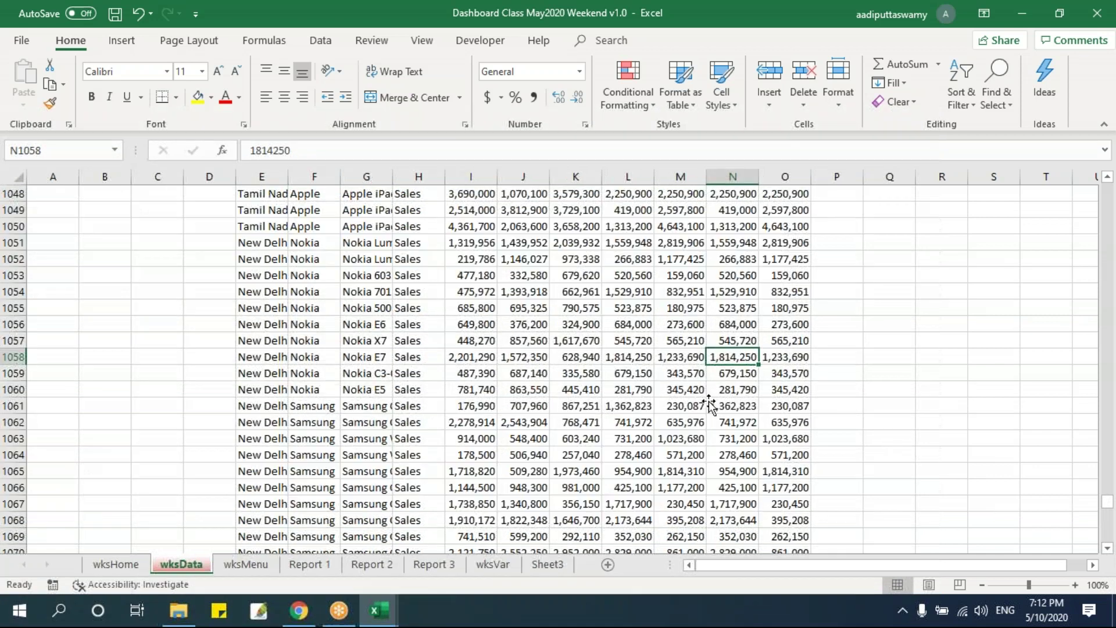
{"action": "key", "text": "ctrl+Up"}
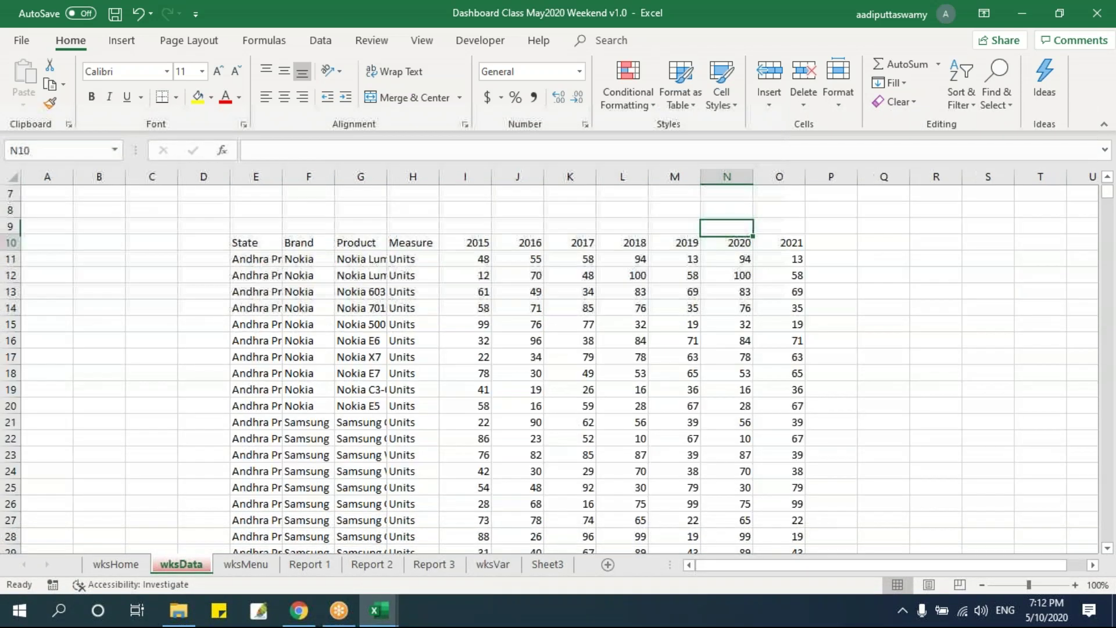
{"action": "left_click", "coordinate": [383, 326]}
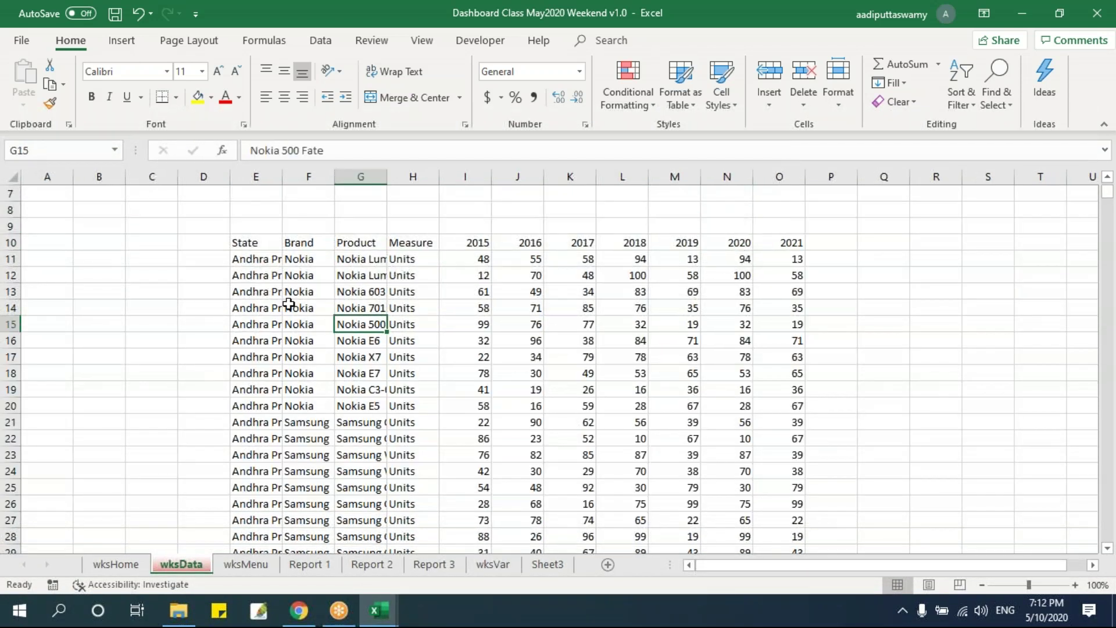
{"action": "left_click", "coordinate": [258, 244]}
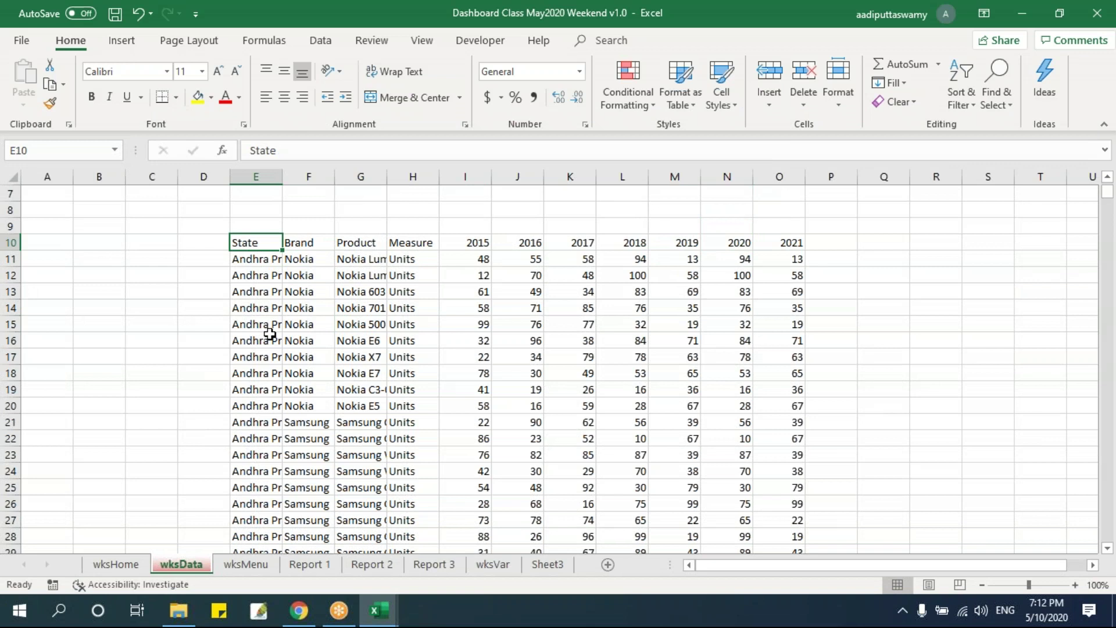
{"action": "left_click", "coordinate": [311, 245]}
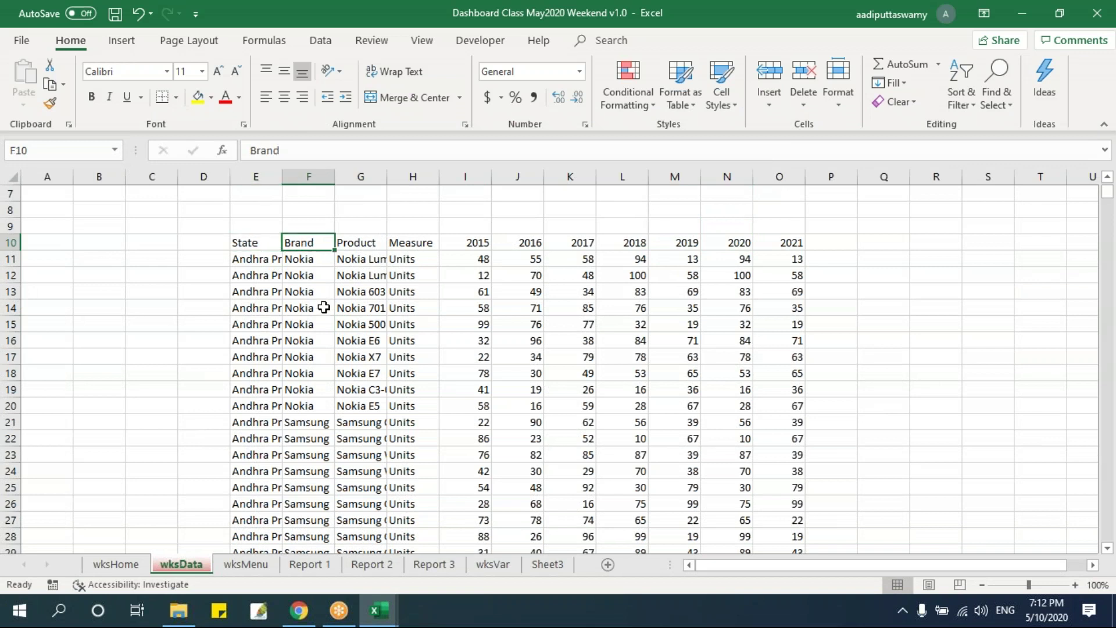
{"action": "left_click_drag", "start_coordinate": [737, 242], "coordinate": [785, 243]}
{"action": "left_click", "coordinate": [766, 293]}
{"action": "scroll", "coordinate": [777, 279], "scroll_direction": "up", "scroll_amount": 2}
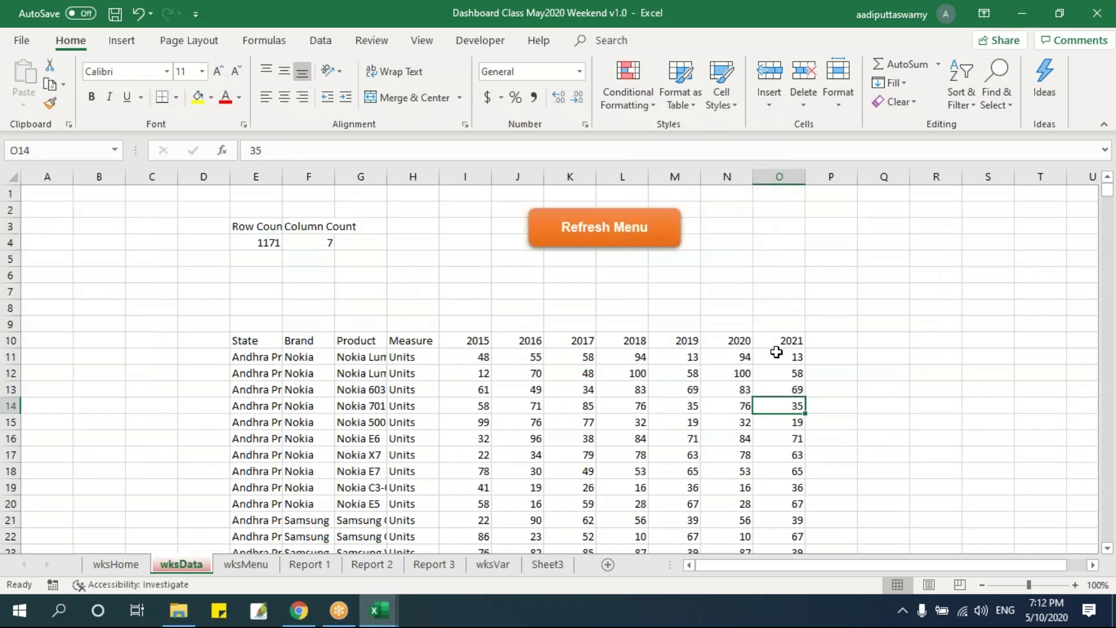
Run the Refresh Menu macro from its button on wksData.
{"action": "left_click", "coordinate": [832, 307]}
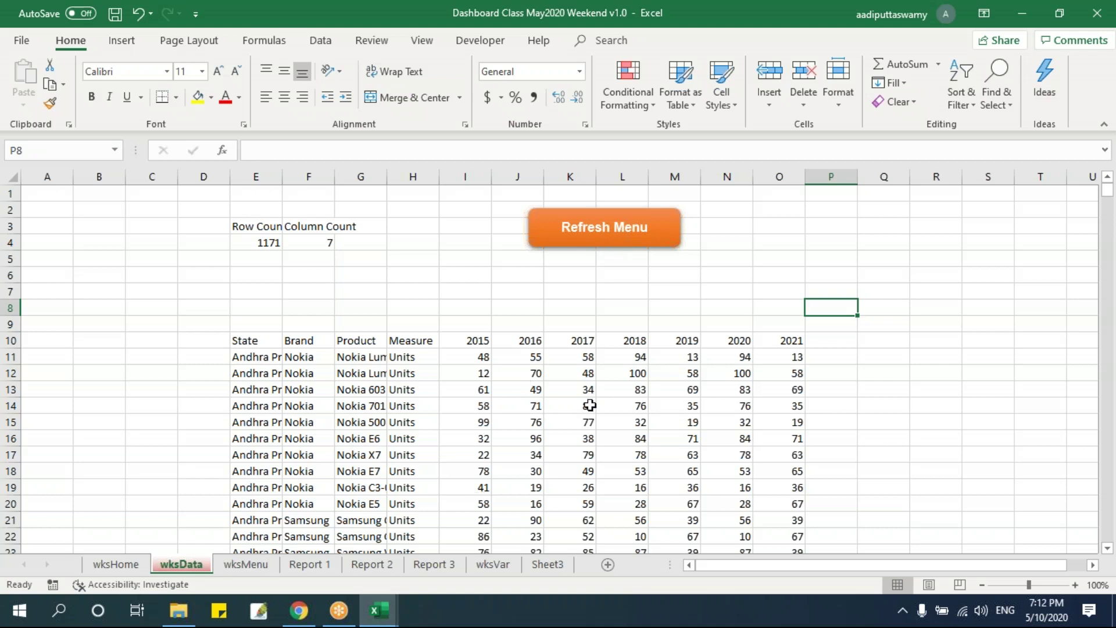
{"action": "left_click", "coordinate": [624, 303]}
{"action": "left_click", "coordinate": [605, 229]}
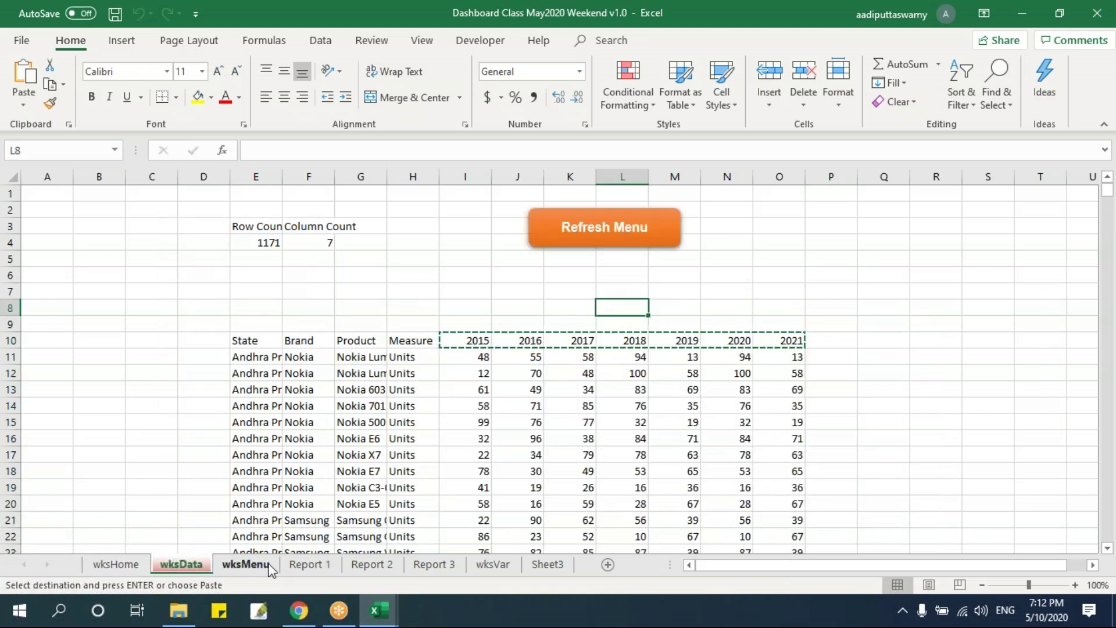
Check wksMenu for the added brands, states and years, including the Product and Measure lists.
{"action": "left_click_drag", "start_coordinate": [427, 420], "coordinate": [429, 451]}
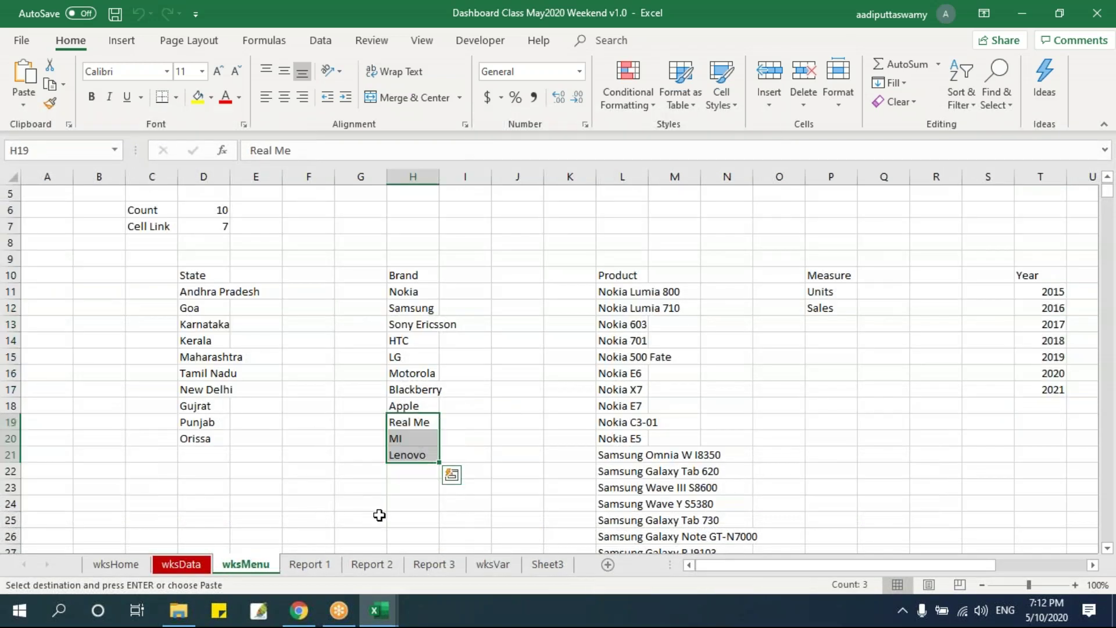
{"action": "left_click_drag", "start_coordinate": [217, 409], "coordinate": [213, 440]}
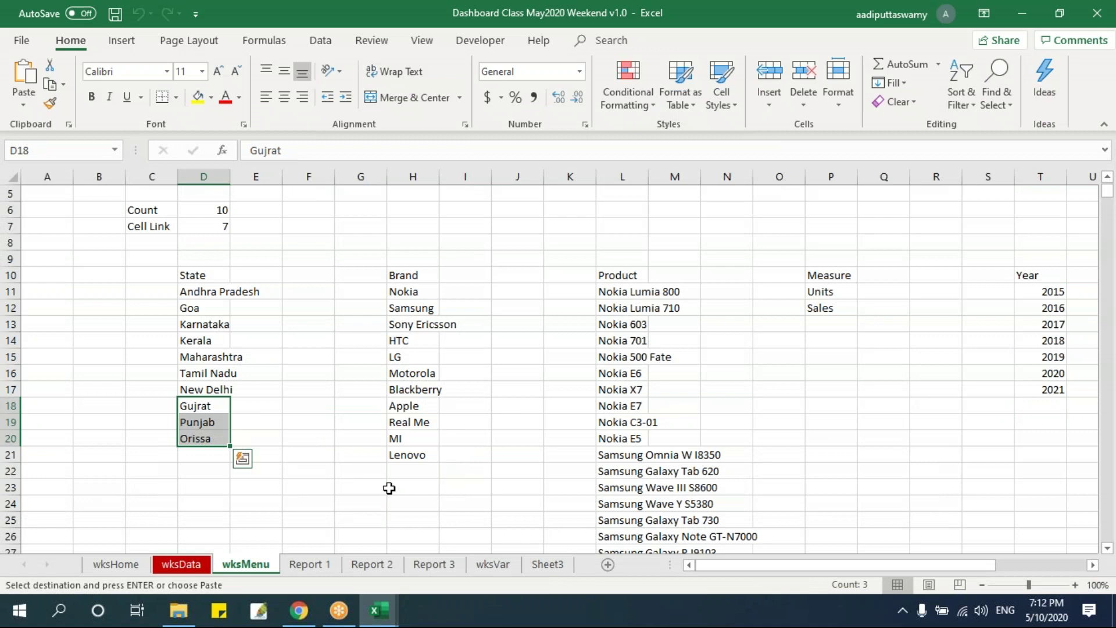
{"action": "left_click_drag", "start_coordinate": [811, 564], "coordinate": [866, 567]}
{"action": "left_click", "coordinate": [430, 356]}
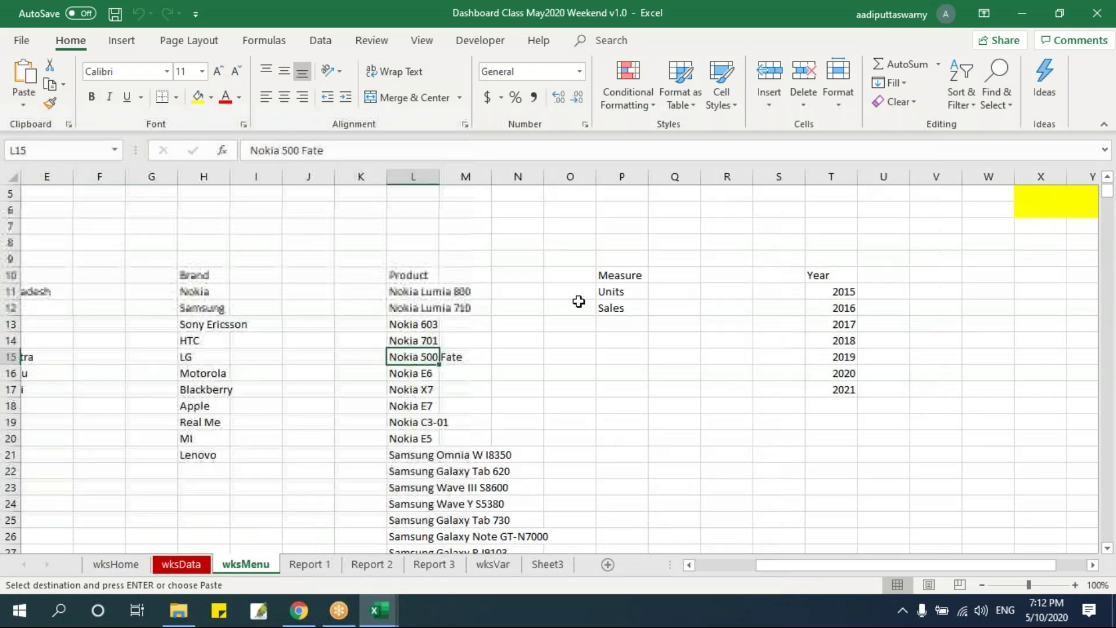
{"action": "left_click", "coordinate": [607, 293]}
{"action": "left_click_drag", "start_coordinate": [845, 372], "coordinate": [843, 389]}
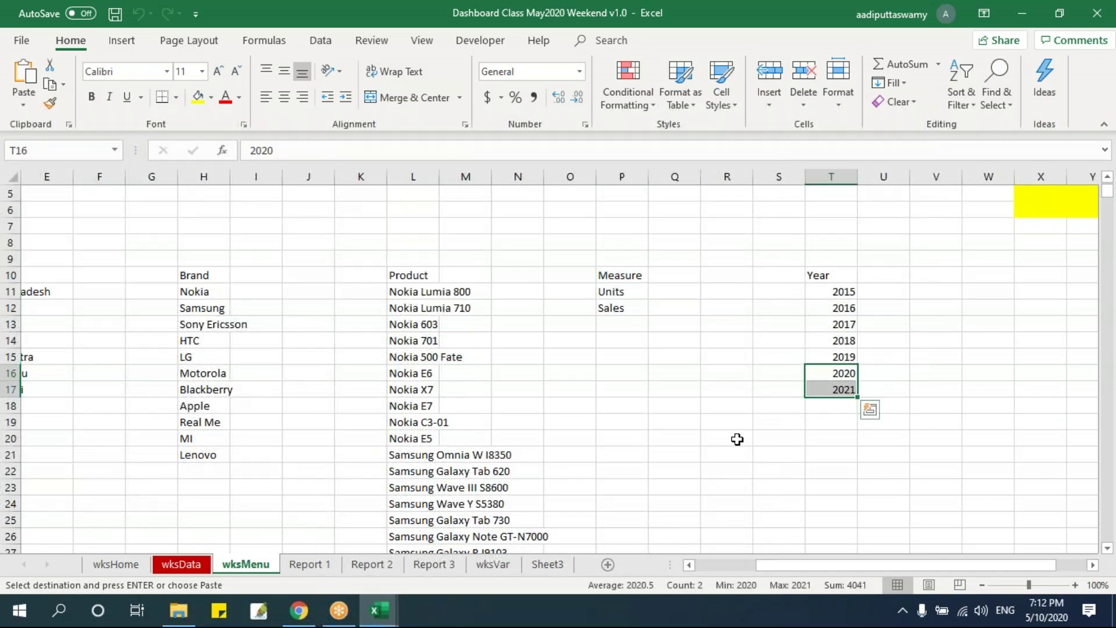
Clear everything from the added test rows on wksData, E1131 through O1180.
{"action": "left_click", "coordinate": [180, 564]}
{"action": "left_click", "coordinate": [266, 410]}
{"action": "key", "text": "ctrl+Down"}
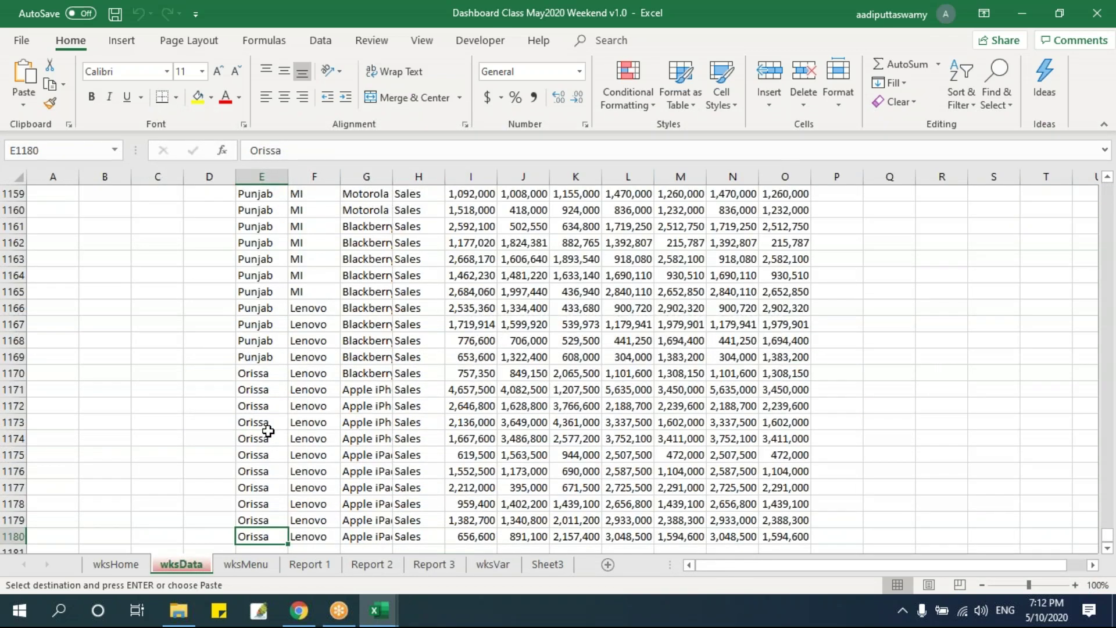
{"action": "scroll", "coordinate": [268, 431], "scroll_direction": "up", "scroll_amount": 11}
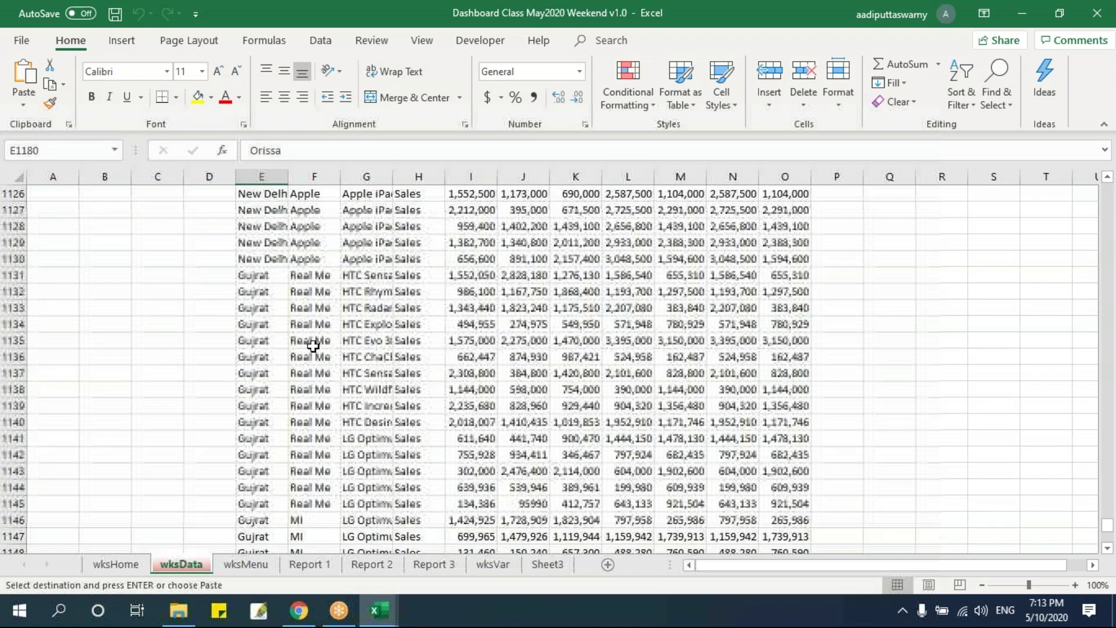
{"action": "left_click", "coordinate": [275, 279]}
{"action": "key", "text": "ctrl+shift+Right"}
{"action": "key", "text": "ctrl+shift+Down"}
{"action": "key", "text": "alt+e"}
{"action": "key", "text": "a"}
{"action": "key", "text": "a"}
Return to the start of wksData and rerun the Refresh Menu macro on the reduced data.
{"action": "key", "text": "ctrl+Up"}
{"action": "key", "text": "ctrl+Up"}
{"action": "key", "text": "ctrl+Up"}
{"action": "key", "text": "ctrl+Up"}
{"action": "key", "text": "ctrl+Up"}
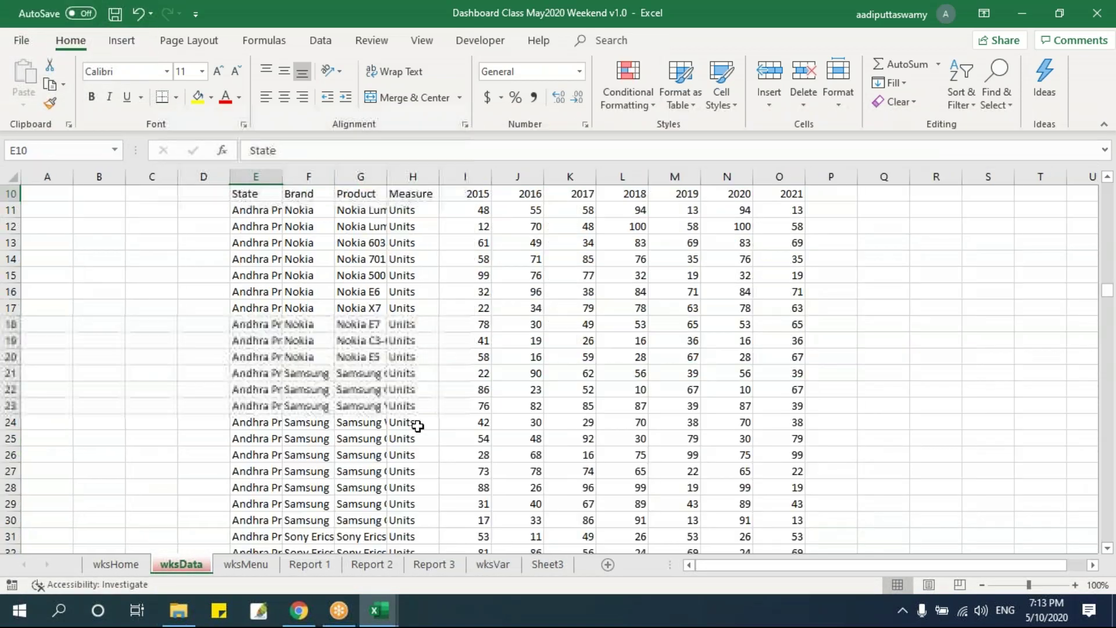
{"action": "left_click", "coordinate": [615, 438]}
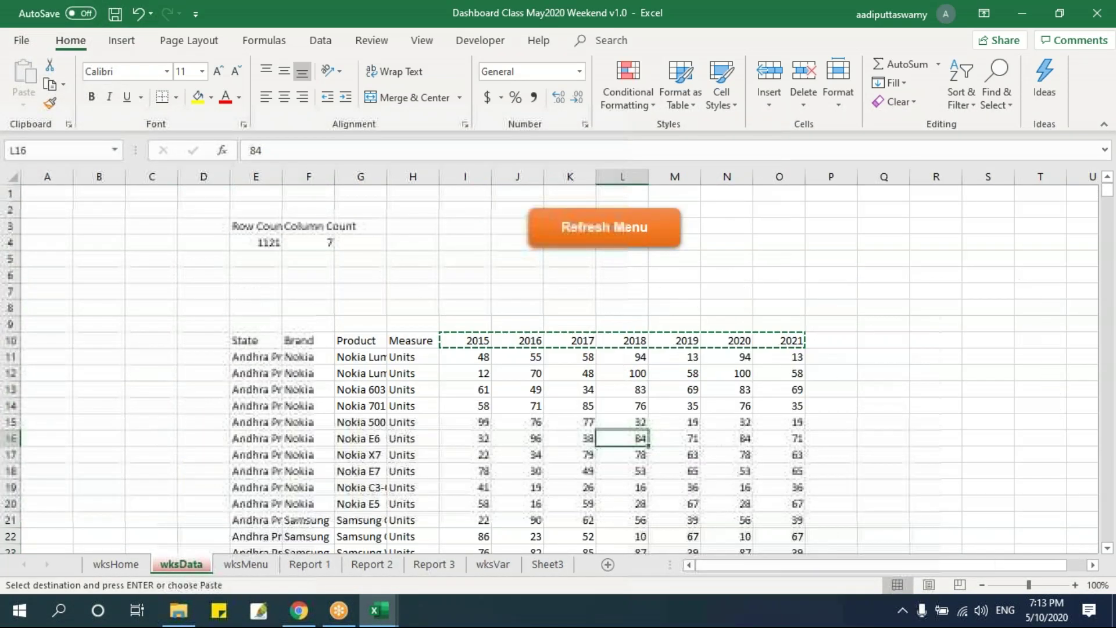
Check the refreshed lists on wksMenu across to the Year column and save the workbook.
{"action": "left_click", "coordinate": [246, 564]}
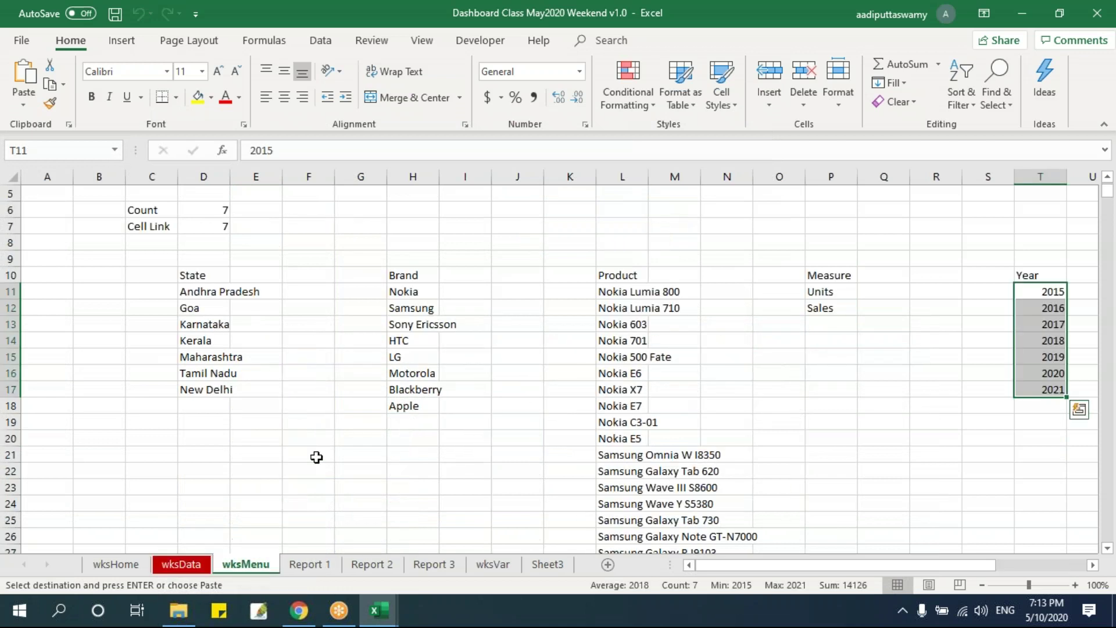
{"action": "left_click_drag", "start_coordinate": [726, 565], "coordinate": [817, 565]}
{"action": "left_click", "coordinate": [674, 375]}
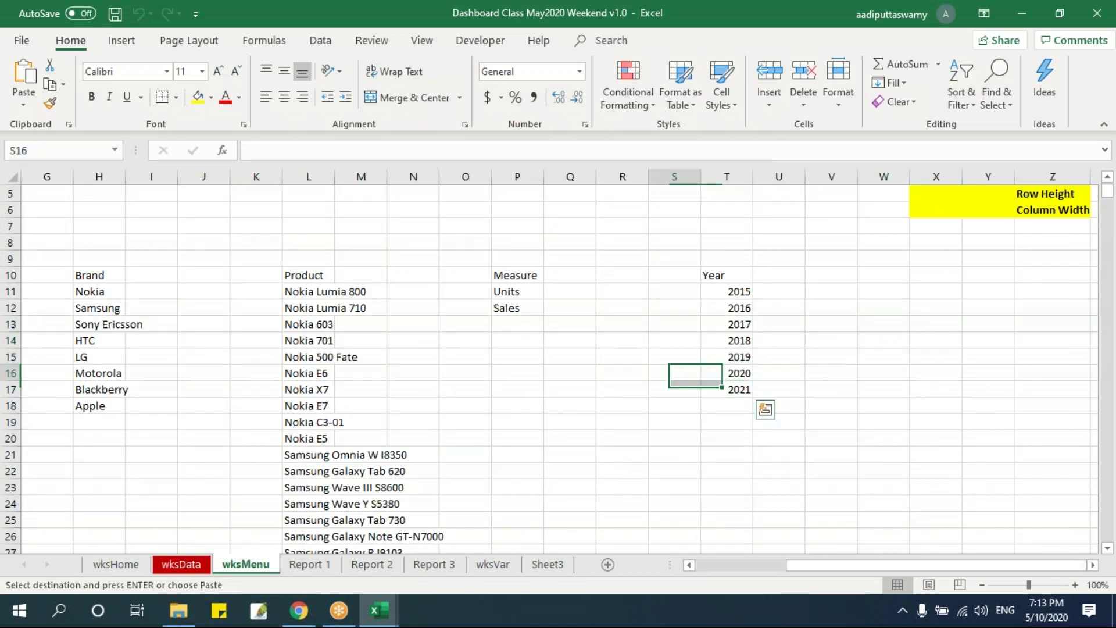
{"action": "left_click_drag", "start_coordinate": [803, 565], "coordinate": [711, 564]}
{"action": "left_click", "coordinate": [517, 421]}
{"action": "key", "text": "ctrl+s"}
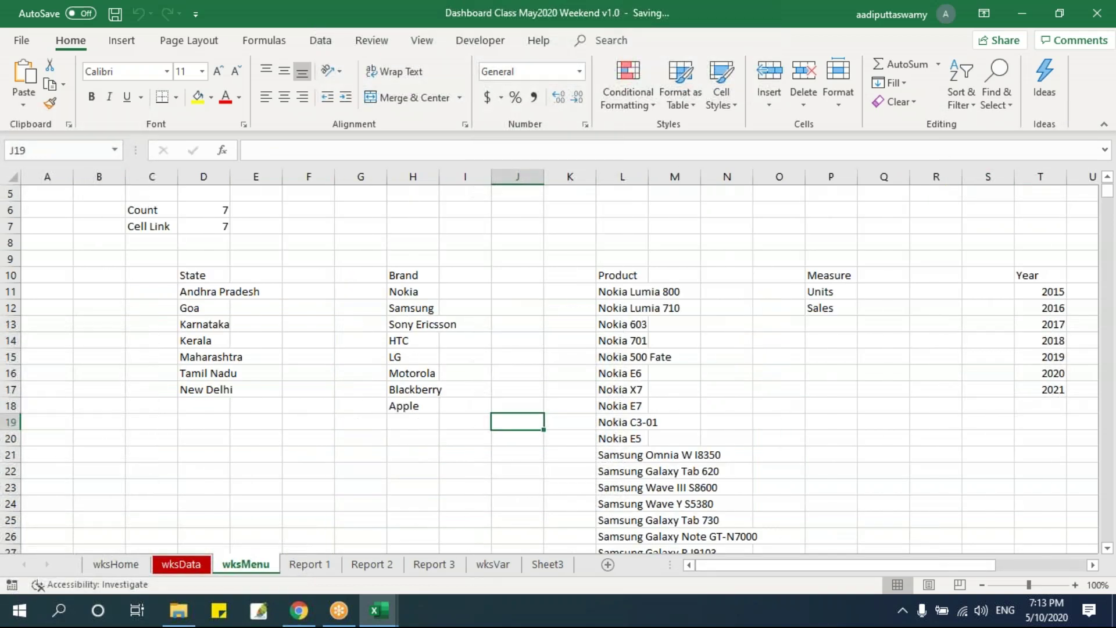
Check the entries of the State drop-down on the Report 1 sheet.
{"action": "left_click", "coordinate": [336, 567]}
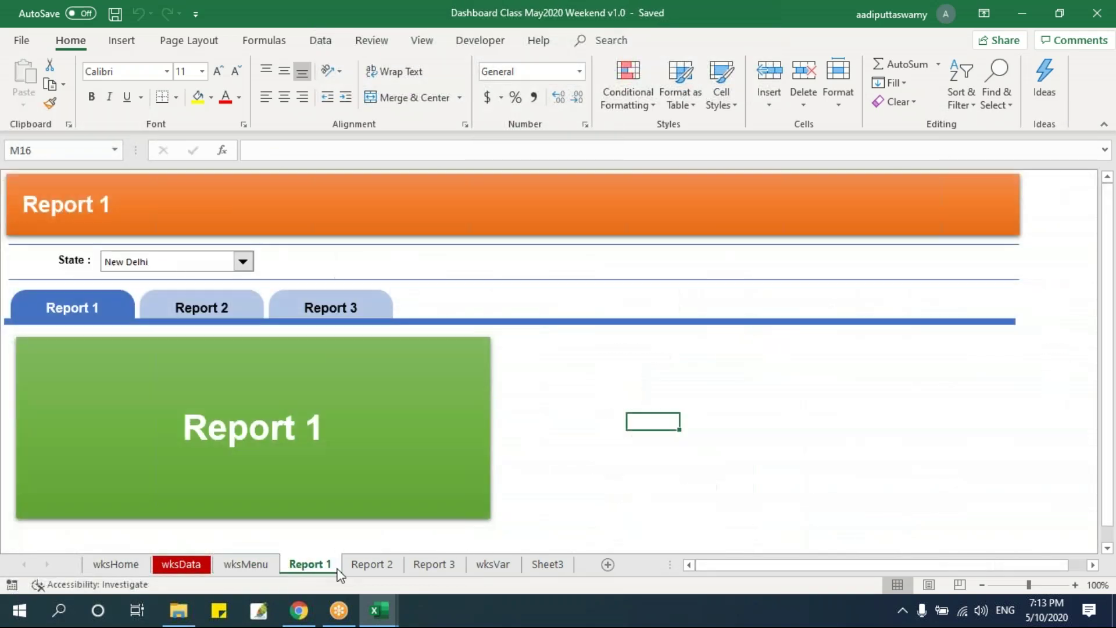
{"action": "left_click", "coordinate": [160, 261]}
{"action": "left_click", "coordinate": [166, 341]}
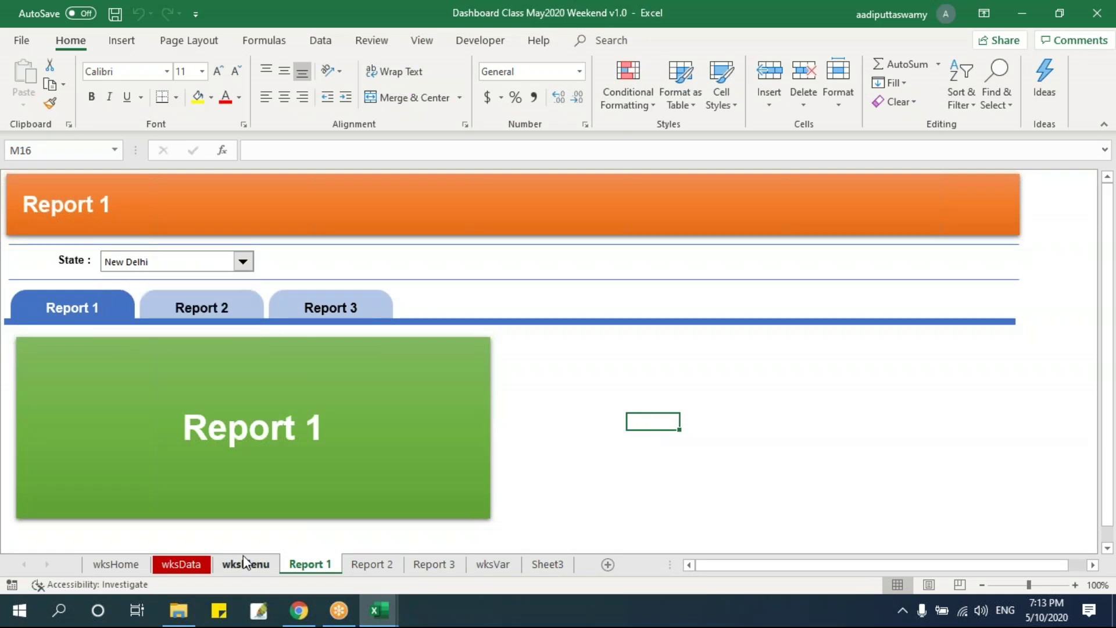
Review the Brand and Product lists on wksMenu, selecting the products from L11 down to the last entry.
{"action": "left_click", "coordinate": [182, 564]}
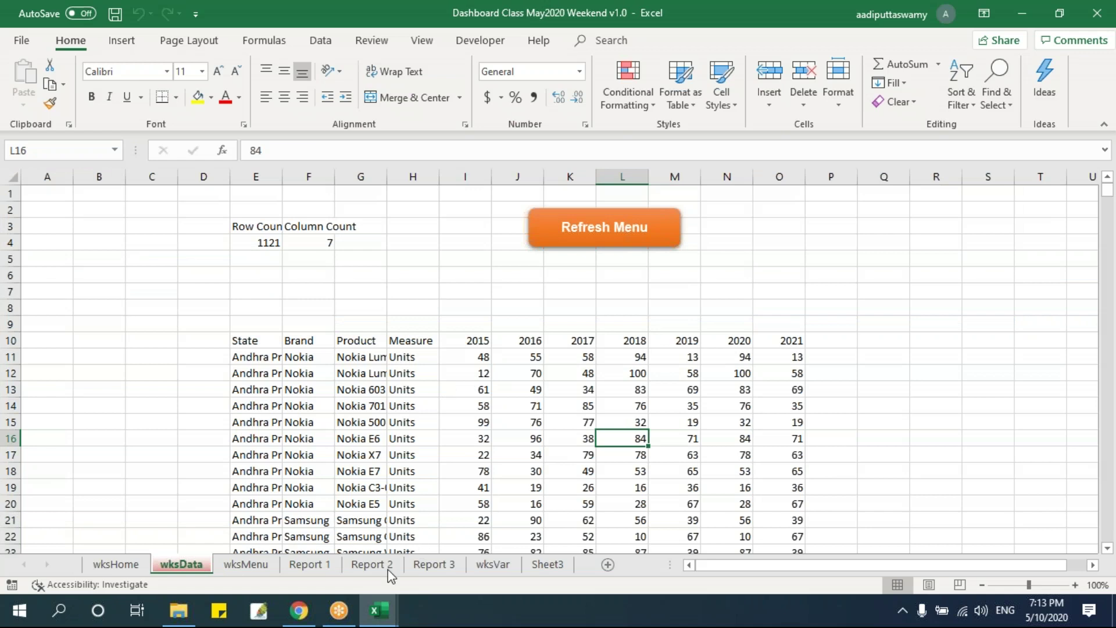
{"action": "left_click", "coordinate": [245, 564]}
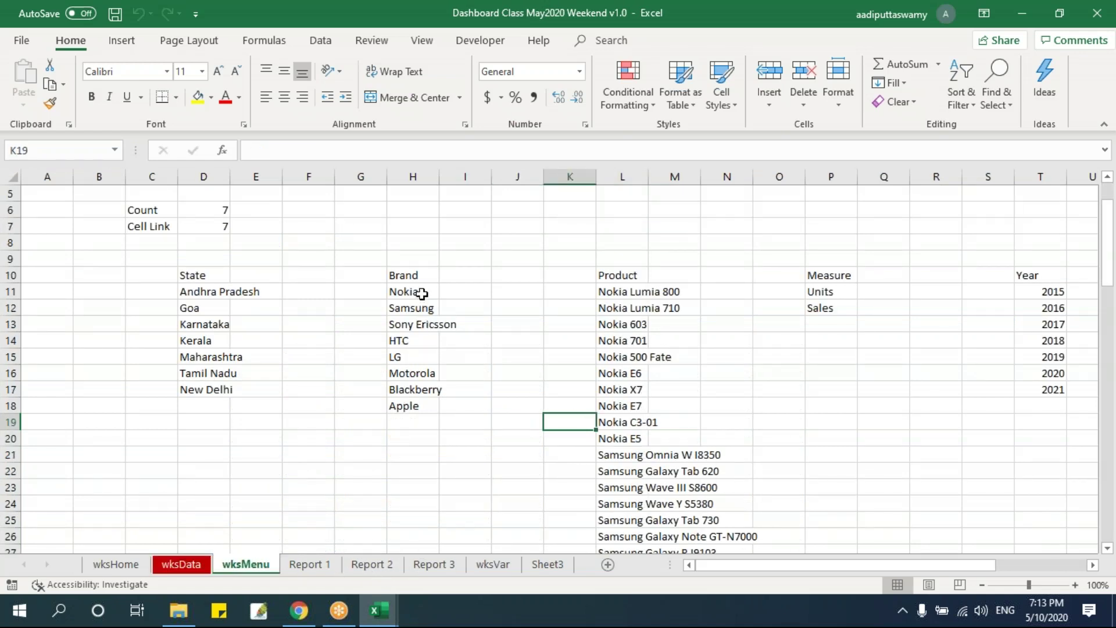
{"action": "left_click_drag", "start_coordinate": [605, 294], "coordinate": [625, 422]}
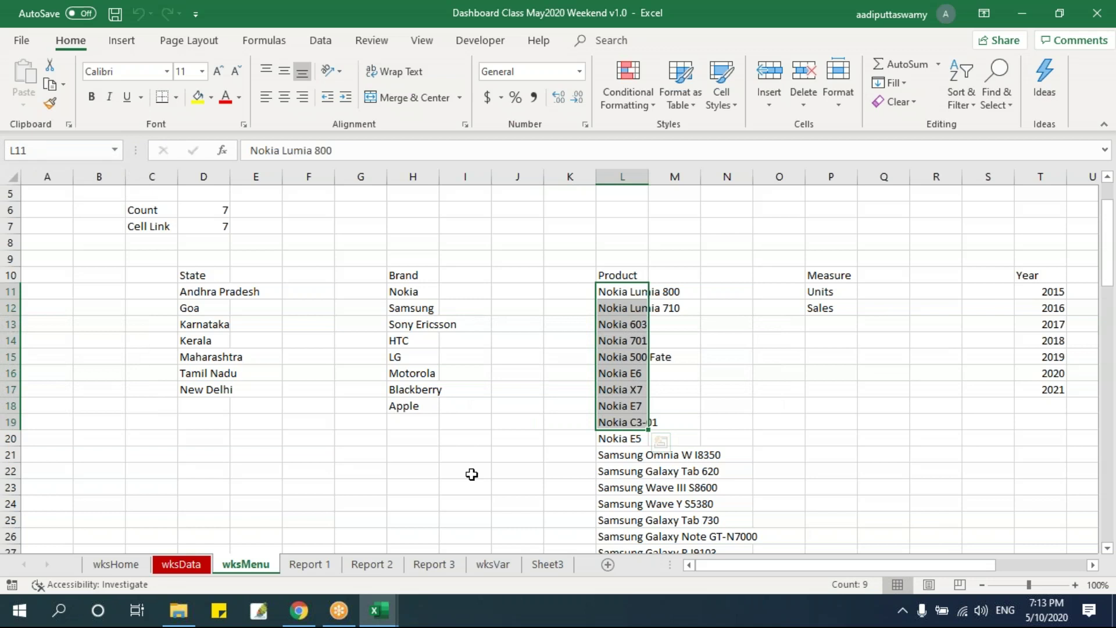
{"action": "left_click_drag", "start_coordinate": [414, 275], "coordinate": [414, 401]}
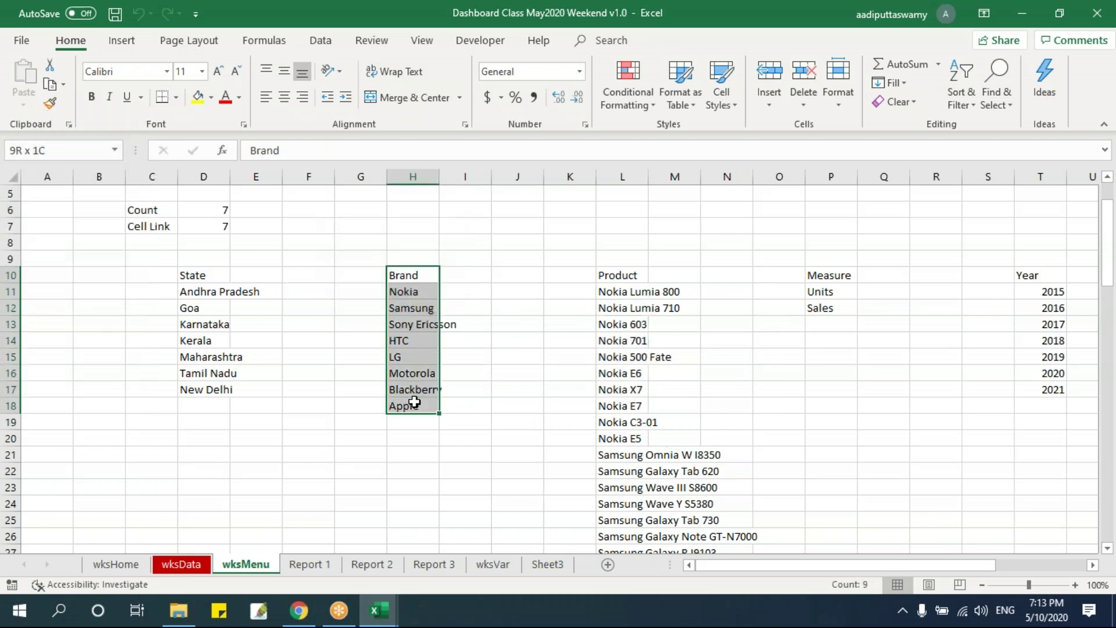
{"action": "left_click_drag", "start_coordinate": [612, 290], "coordinate": [642, 504]}
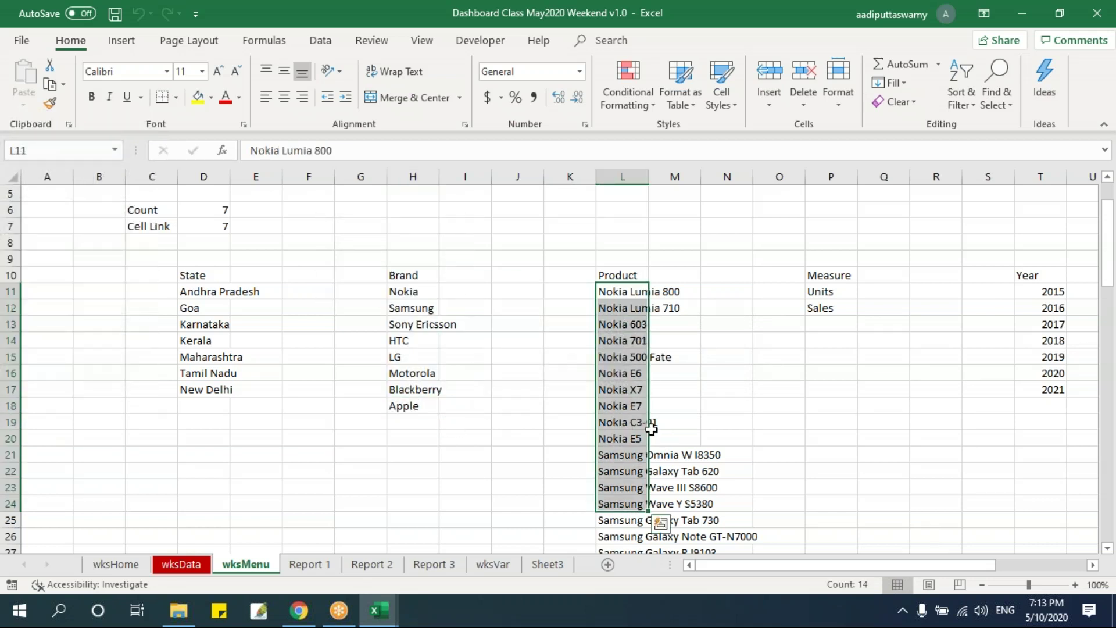
{"action": "left_click", "coordinate": [639, 294]}
{"action": "key", "text": "ctrl+shift+Down"}
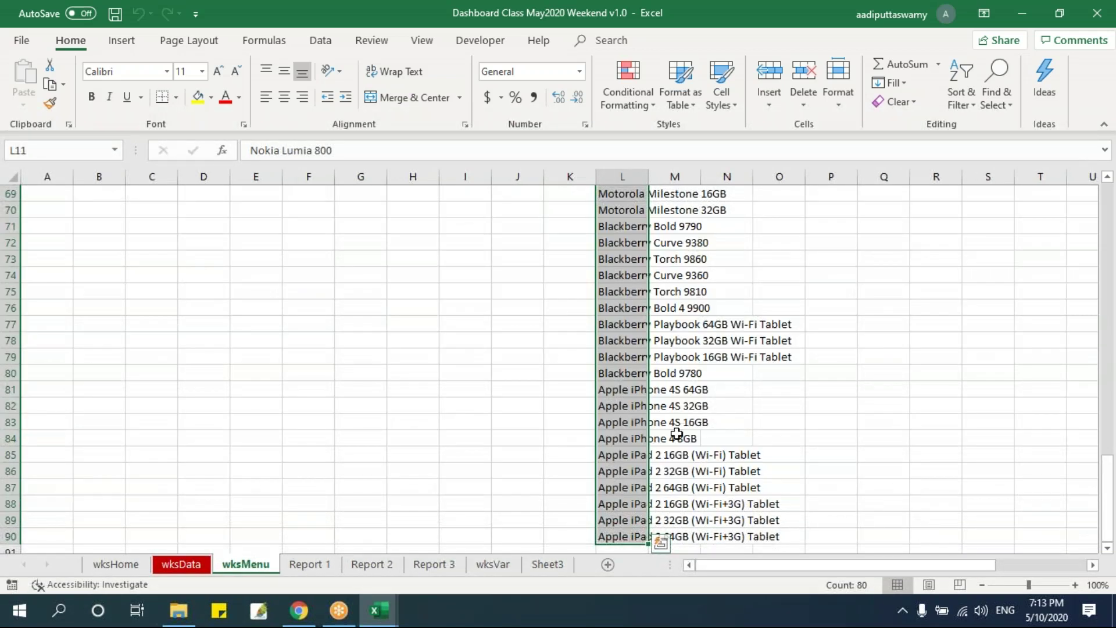
Compare the brands in H11:H18 with the Nokia products in L11:L20 on wksMenu.
{"action": "key", "text": "ctrl+shift+Up"}
{"action": "key", "text": "Left"}
{"action": "key", "text": "Left"}
{"action": "key", "text": "Left"}
{"action": "key", "text": "Left"}
{"action": "key", "text": "ctrl+shift+Down"}
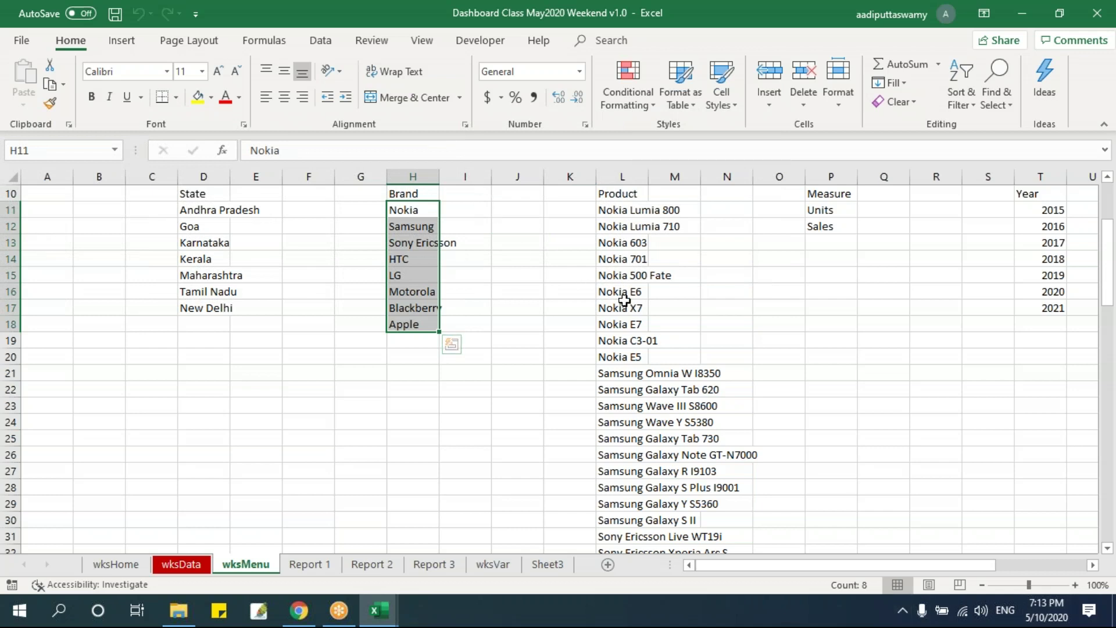
{"action": "scroll", "coordinate": [624, 299], "scroll_direction": "up", "scroll_amount": 1}
{"action": "left_click_drag", "start_coordinate": [611, 260], "coordinate": [620, 401]}
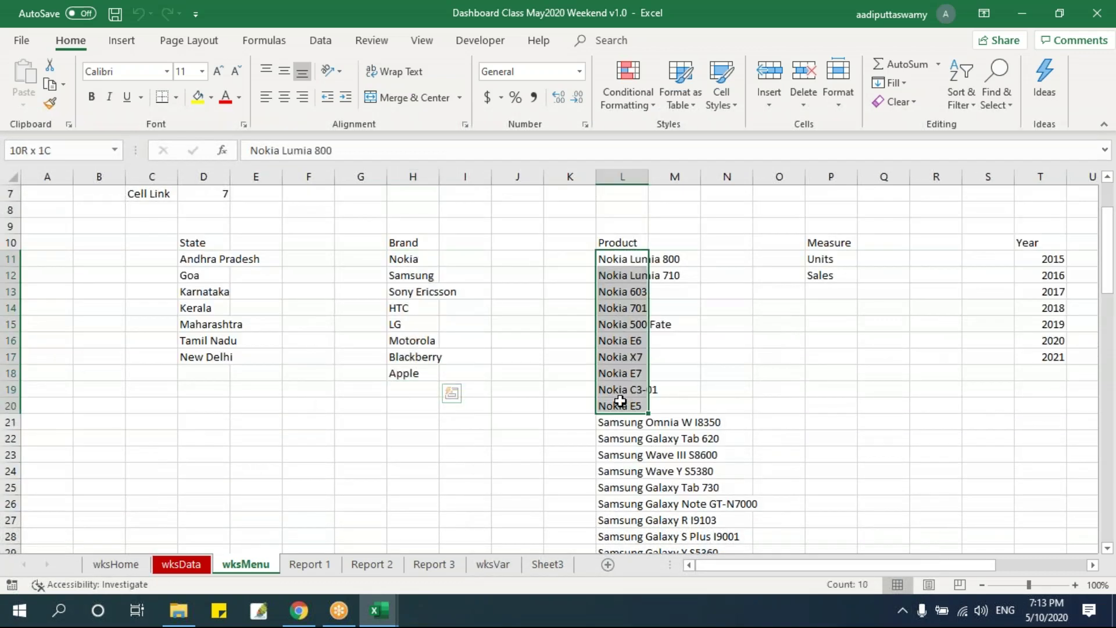
{"action": "left_click", "coordinate": [539, 375]}
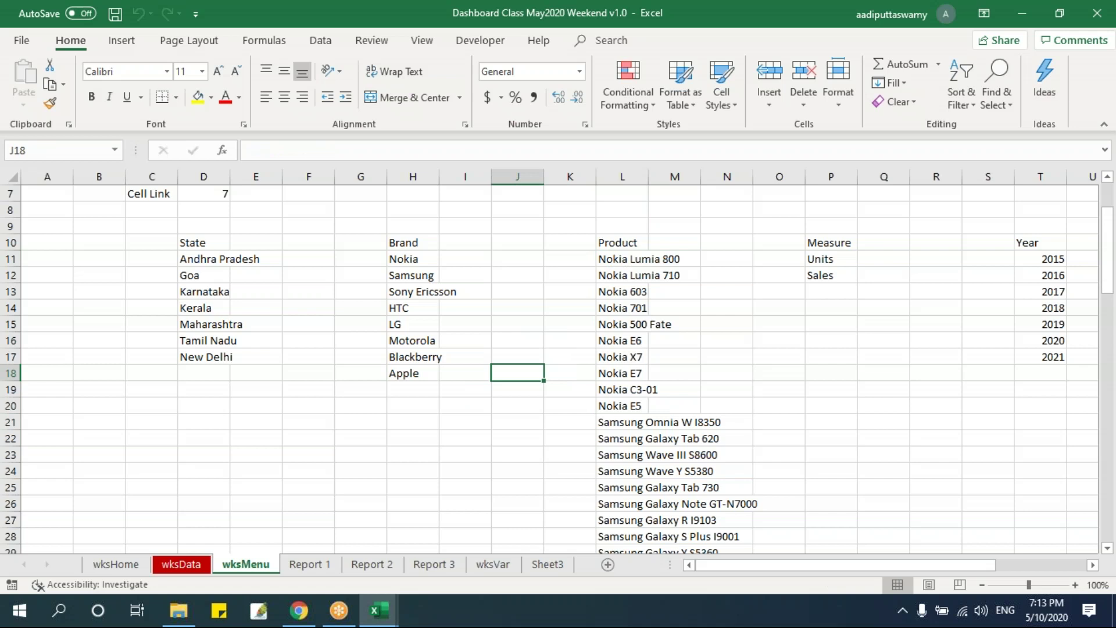
Delete both option buttons and both check boxes from the menu row of the Report 2 sheet.
{"action": "left_click", "coordinate": [370, 565]}
{"action": "left_click", "coordinate": [640, 438]}
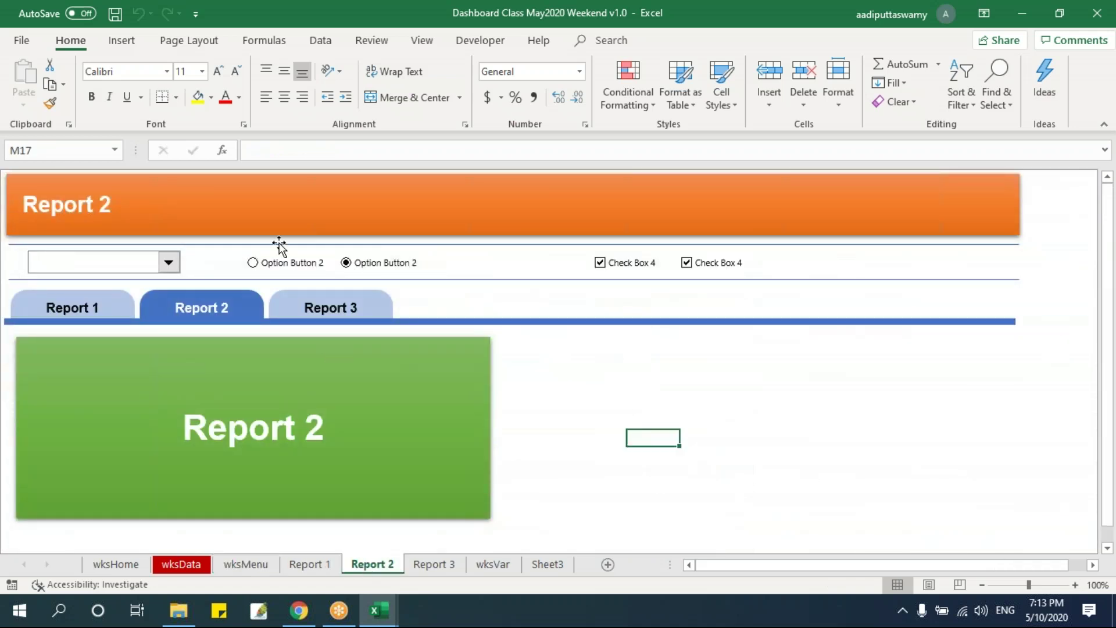
{"action": "left_click", "coordinate": [277, 264], "text": "ctrl"}
{"action": "left_click", "coordinate": [343, 263], "text": "ctrl"}
{"action": "left_click", "coordinate": [610, 264], "text": "ctrl"}
{"action": "left_click", "coordinate": [715, 263], "text": "ctrl"}
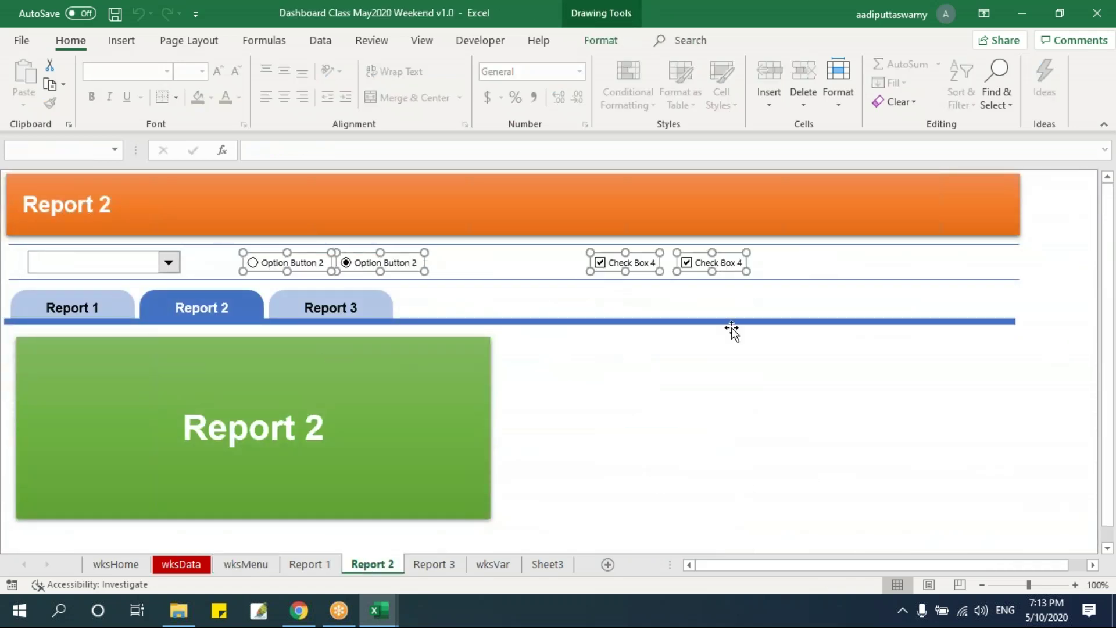
{"action": "key", "text": "Delete"}
Move the drop-down on Report 2 to the right, leaving room for a label in front of it.
{"action": "left_click", "coordinate": [144, 244]}
{"action": "left_click", "coordinate": [274, 259]}
{"action": "left_click", "coordinate": [165, 263], "text": "ctrl"}
{"action": "left_click_drag", "start_coordinate": [165, 263], "coordinate": [229, 262]}
Copy the "State :" text box from Report 1 and paste it onto the Report 2 sheet.
{"action": "left_click", "coordinate": [308, 564]}
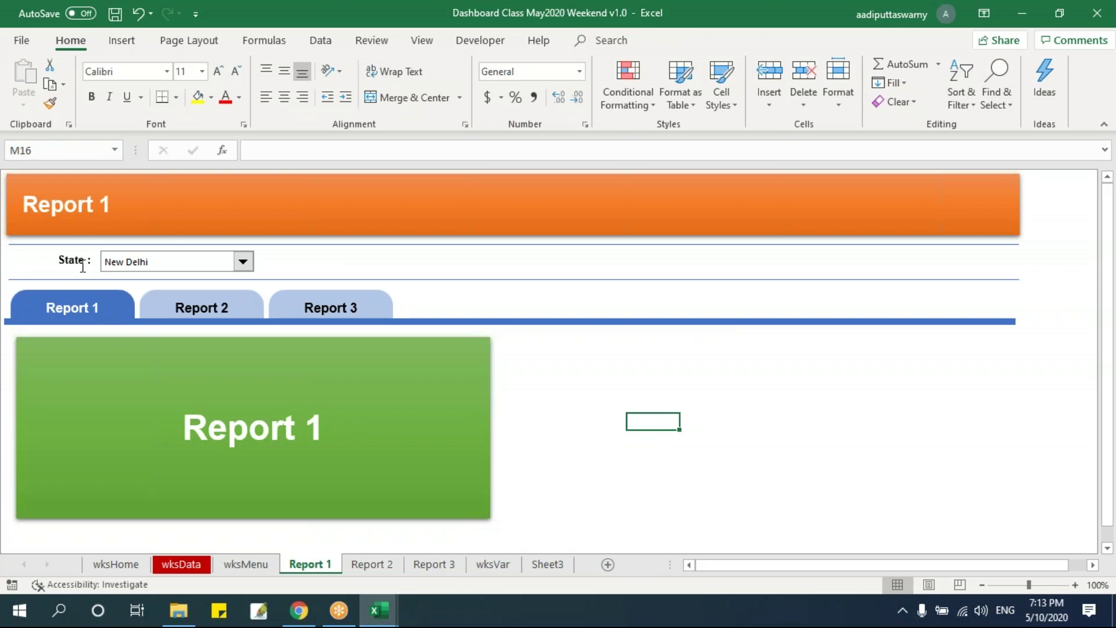
{"action": "left_click", "coordinate": [72, 260]}
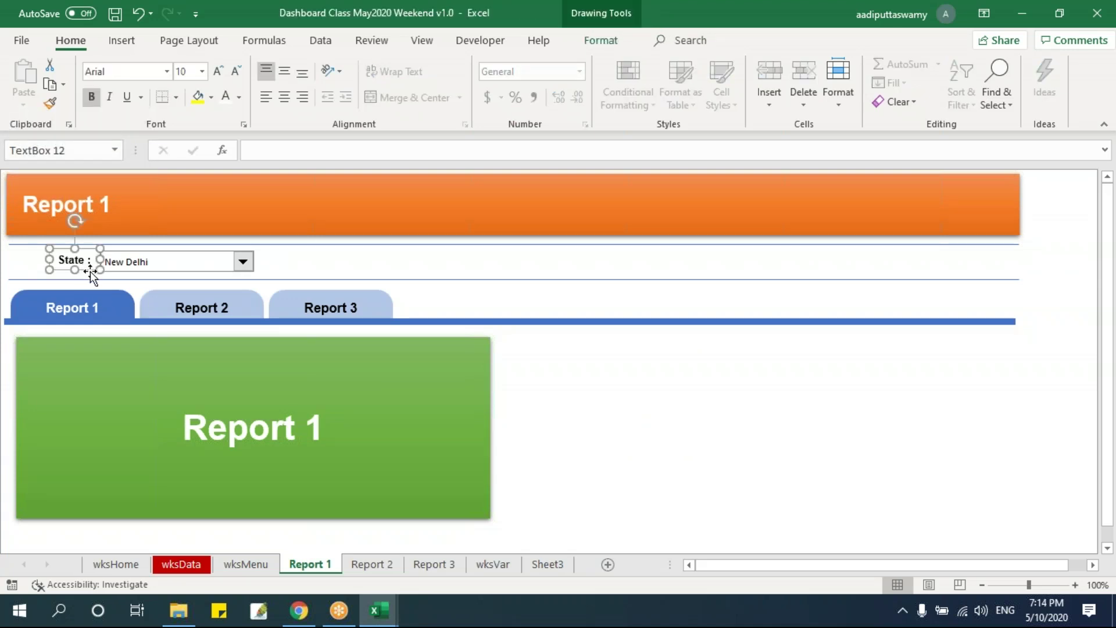
{"action": "key", "text": "ctrl+c"}
{"action": "left_click", "coordinate": [360, 573]}
{"action": "left_click", "coordinate": [612, 438]}
{"action": "key", "text": "ctrl+v"}
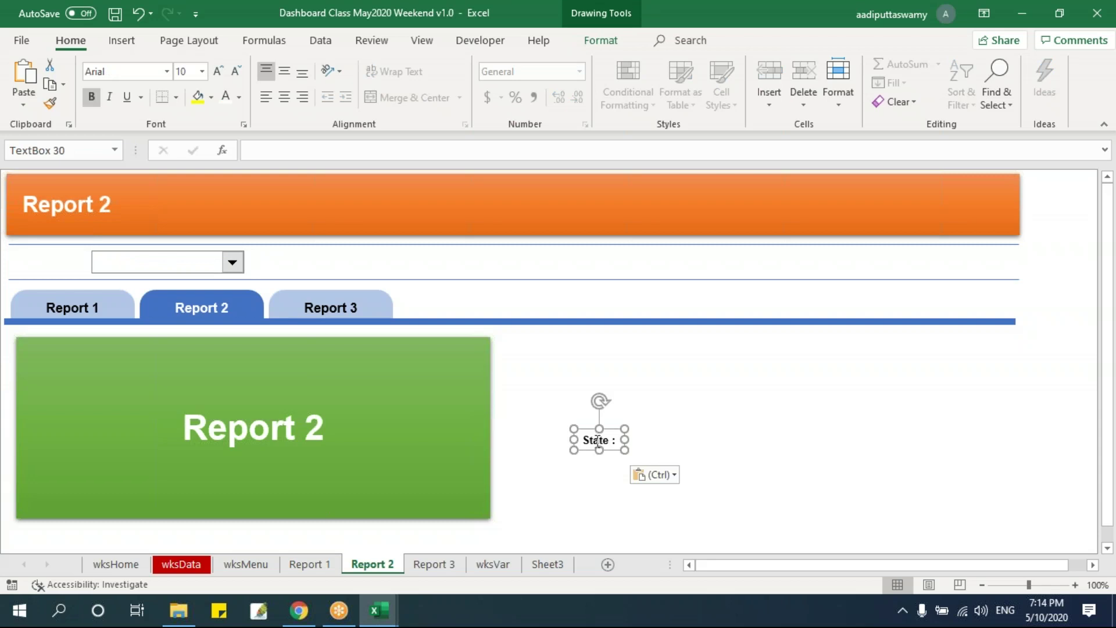
Change the pasted label to "Brand :" and place it directly in front of the drop-down on Report 2.
{"action": "left_click_drag", "start_coordinate": [611, 443], "coordinate": [550, 444]}
{"action": "type", "text": "Brand"}
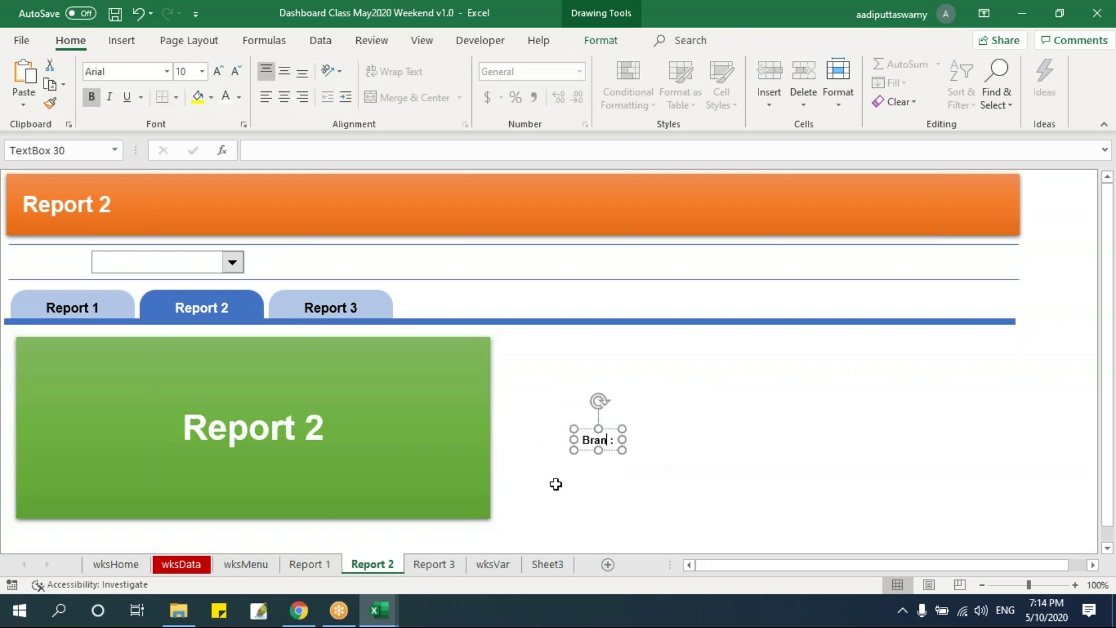
{"action": "left_click_drag", "start_coordinate": [615, 433], "coordinate": [76, 251]}
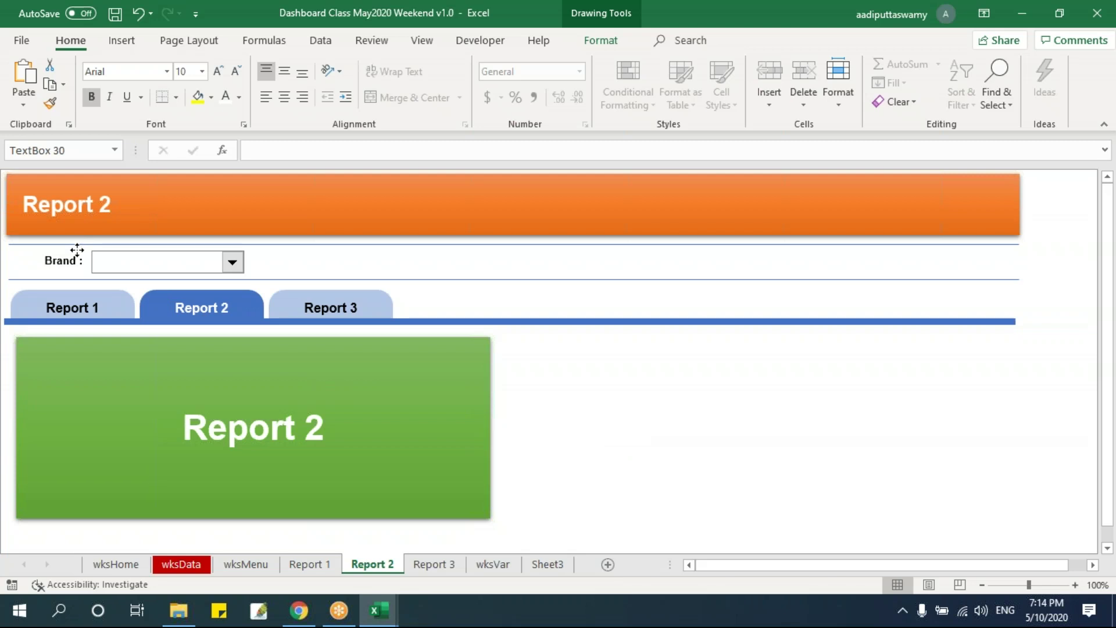
{"action": "left_click", "coordinate": [304, 261]}
Set the Brand drop-down's input range to wksMenu!$H$11:$H$18.
{"action": "right_click", "coordinate": [227, 270]}
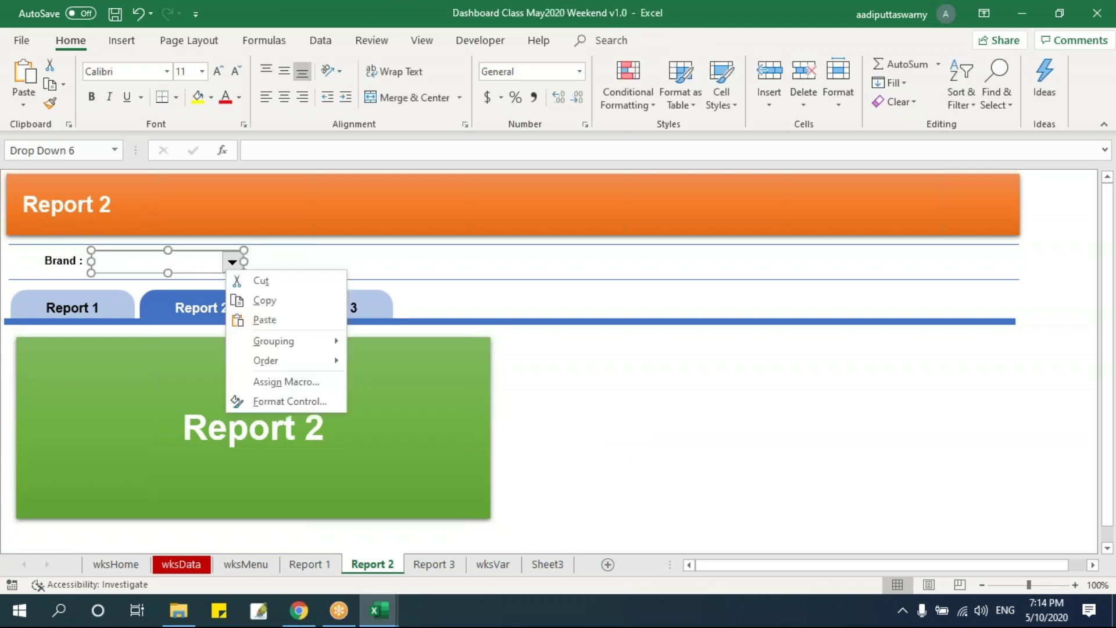
{"action": "left_click", "coordinate": [319, 401]}
{"action": "left_click", "coordinate": [625, 210]}
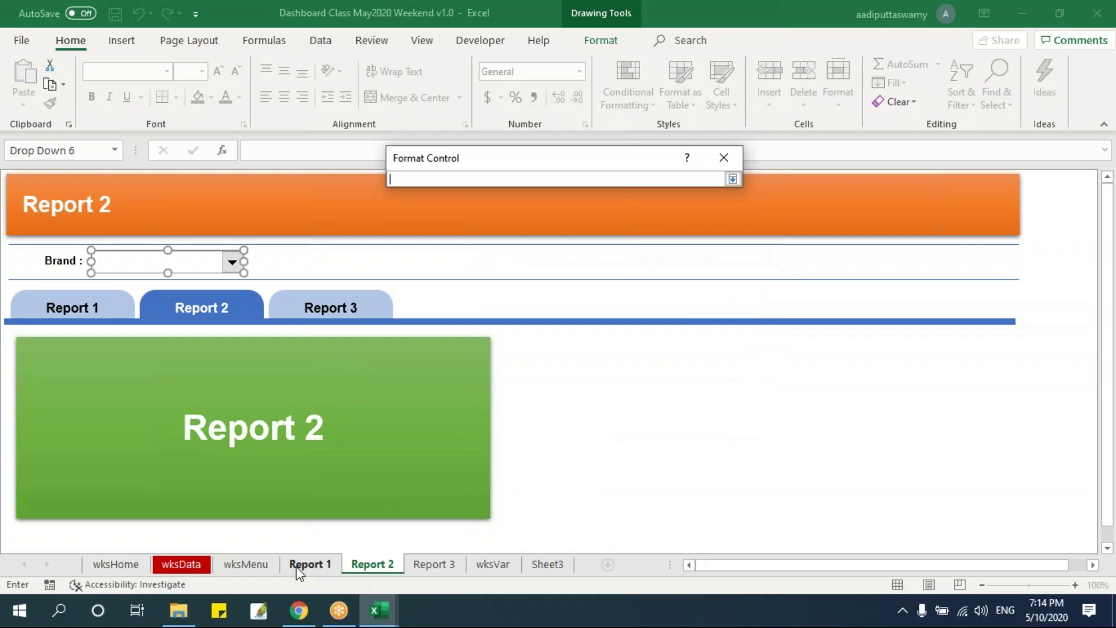
{"action": "left_click", "coordinate": [257, 568]}
{"action": "left_click_drag", "start_coordinate": [415, 259], "coordinate": [432, 377]}
{"action": "left_click", "coordinate": [732, 179]}
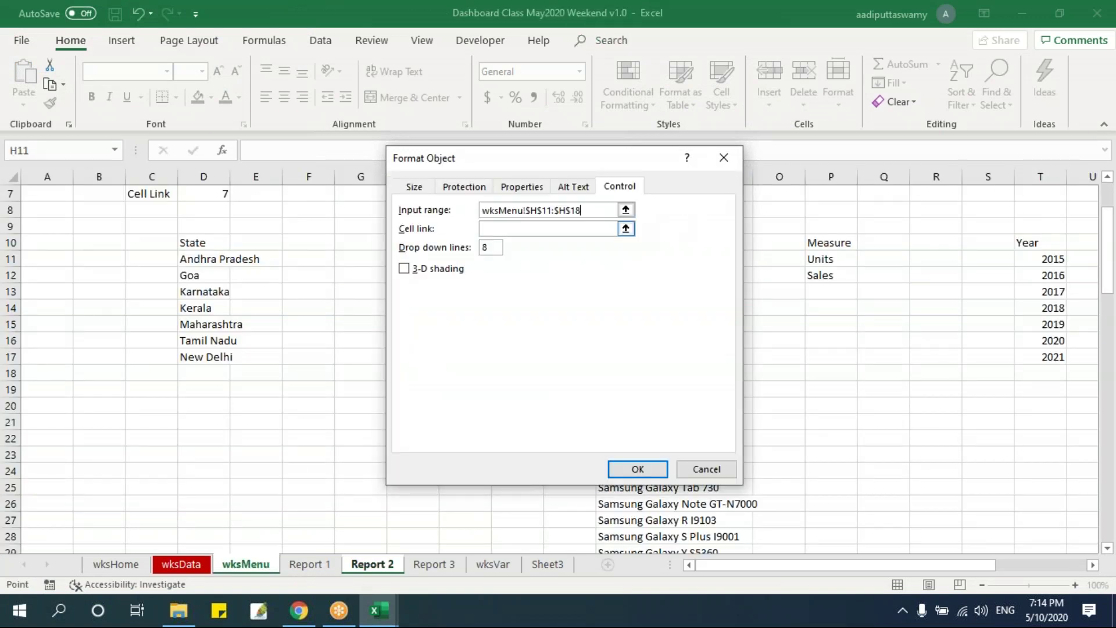
Link the Brand drop-down to cell H7 on wksMenu and apply the control settings.
{"action": "left_click", "coordinate": [626, 229]}
{"action": "left_click", "coordinate": [246, 565]}
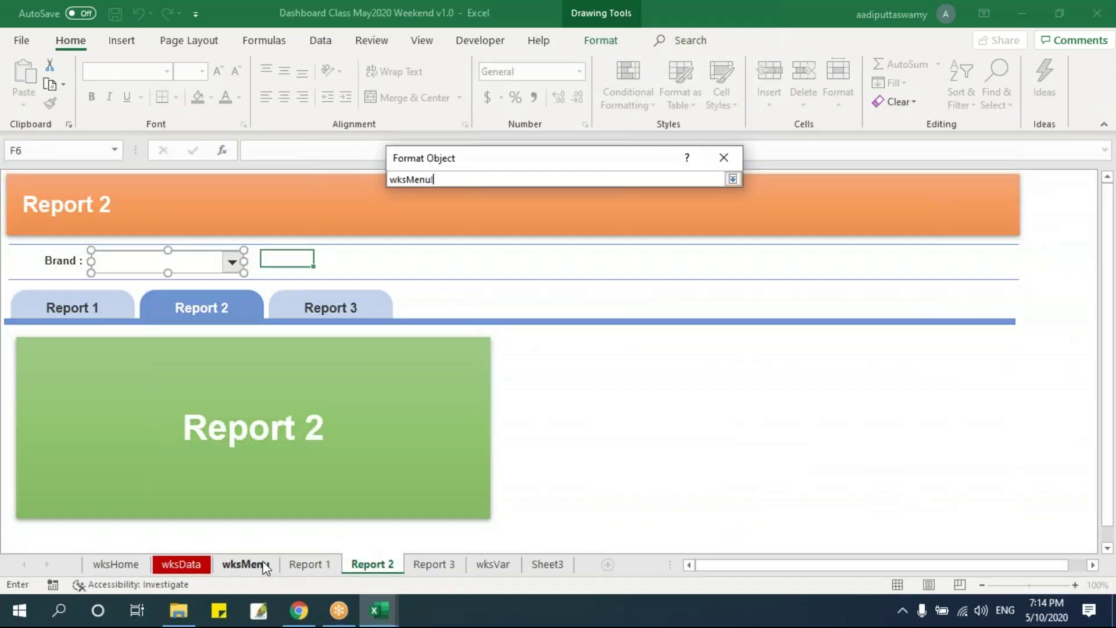
{"action": "left_click", "coordinate": [412, 291]}
{"action": "left_click", "coordinate": [733, 179]}
{"action": "left_click", "coordinate": [638, 469]}
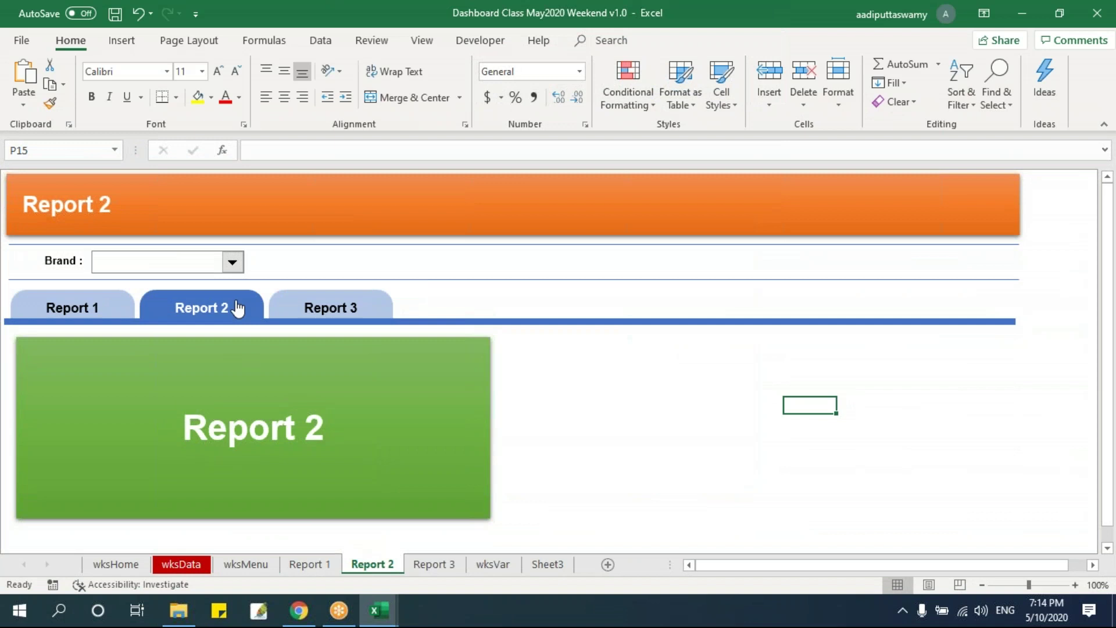
Test the Brand drop-down with Nokia, Samsung, HTC and Motorola, and check its linked cell H7 on wksMenu.
{"action": "left_click", "coordinate": [232, 264]}
{"action": "left_click", "coordinate": [200, 279]}
{"action": "left_click", "coordinate": [232, 262]}
{"action": "left_click", "coordinate": [182, 291]}
{"action": "left_click", "coordinate": [232, 262]}
{"action": "left_click", "coordinate": [182, 311]}
{"action": "left_click", "coordinate": [231, 264]}
{"action": "left_click", "coordinate": [199, 331]}
{"action": "left_click", "coordinate": [245, 564]}
{"action": "left_click", "coordinate": [417, 286]}
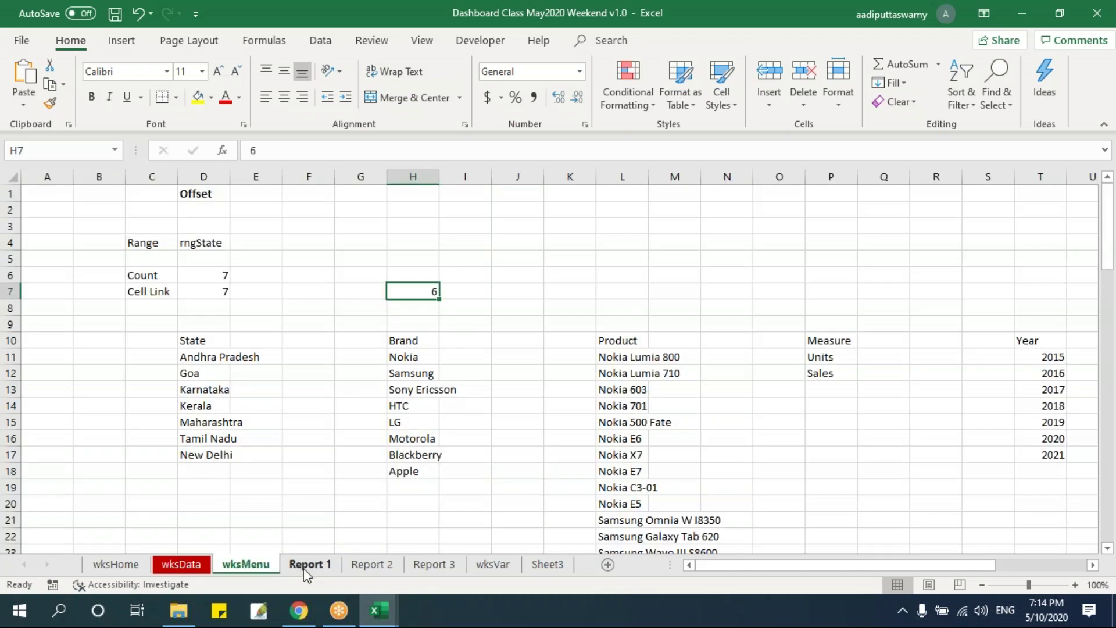
Choose Nokia in the Brand drop-down on Report 2.
{"action": "left_click", "coordinate": [360, 563]}
{"action": "left_click", "coordinate": [174, 265]}
{"action": "left_click", "coordinate": [162, 281]}
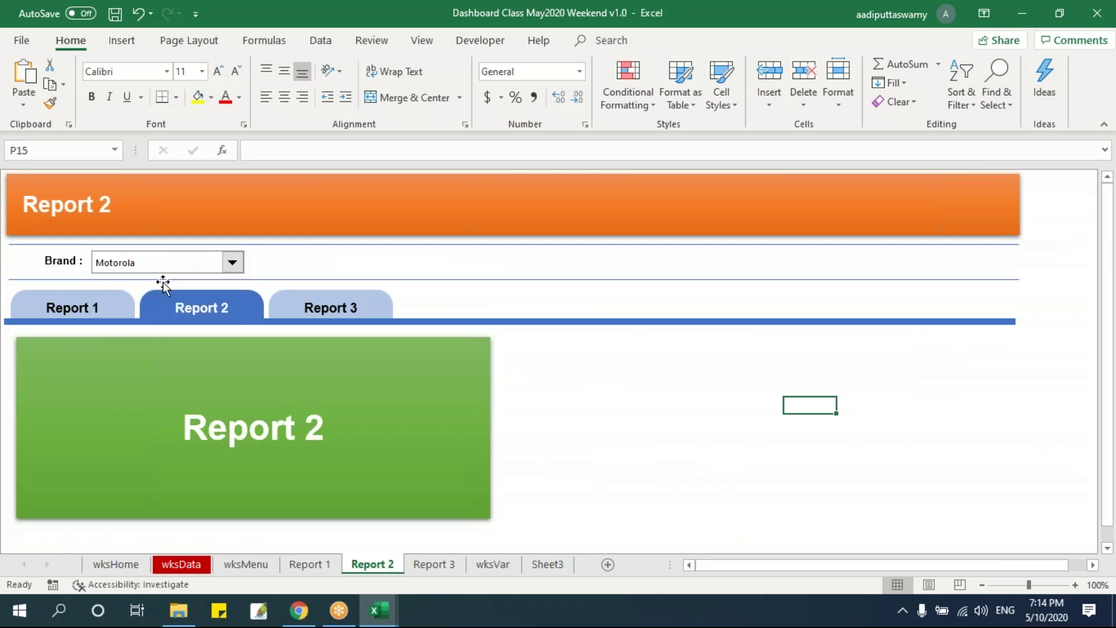
Duplicate the Brand label together with its drop-down further right in the same menu row of Report 2.
{"action": "left_click", "coordinate": [70, 260], "text": "ctrl"}
{"action": "left_click", "coordinate": [126, 251], "text": "ctrl"}
{"action": "left_click", "coordinate": [197, 267]}
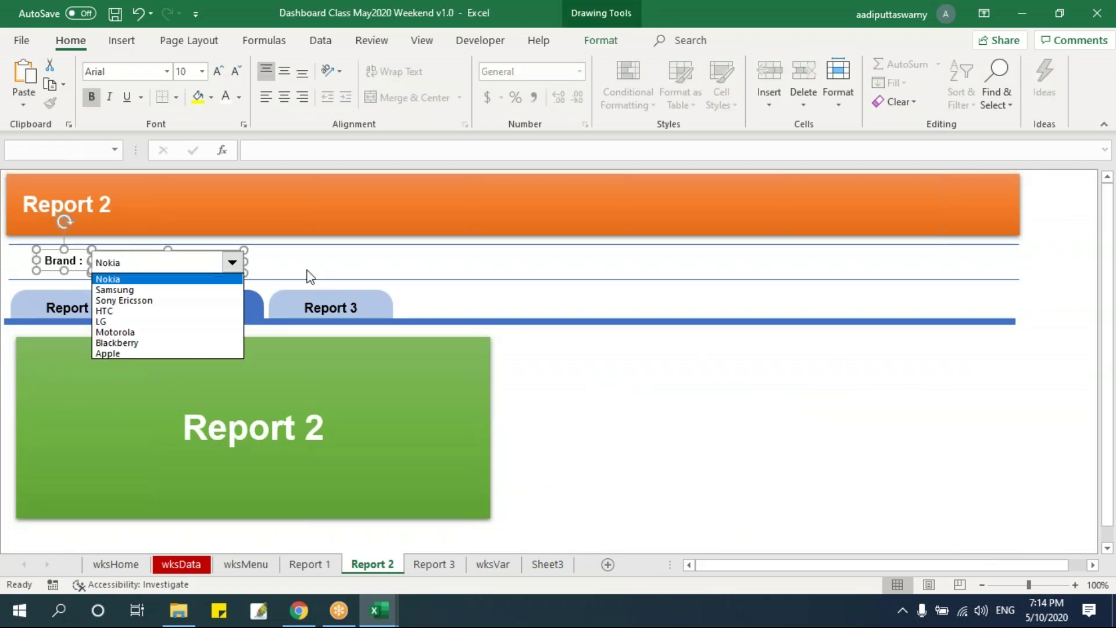
{"action": "left_click", "coordinate": [307, 269]}
{"action": "left_click", "coordinate": [234, 262]}
{"action": "left_click", "coordinate": [303, 275]}
{"action": "left_click", "coordinate": [238, 260], "text": "ctrl"}
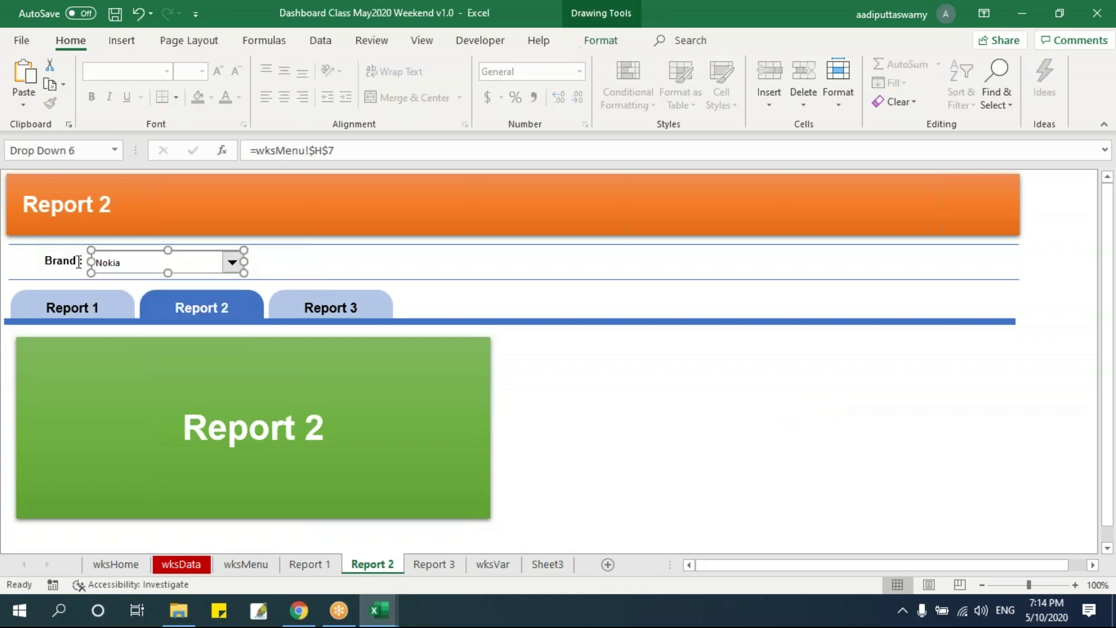
{"action": "left_click", "coordinate": [73, 254], "text": "ctrl"}
{"action": "left_click_drag", "start_coordinate": [73, 254], "coordinate": [376, 268]}
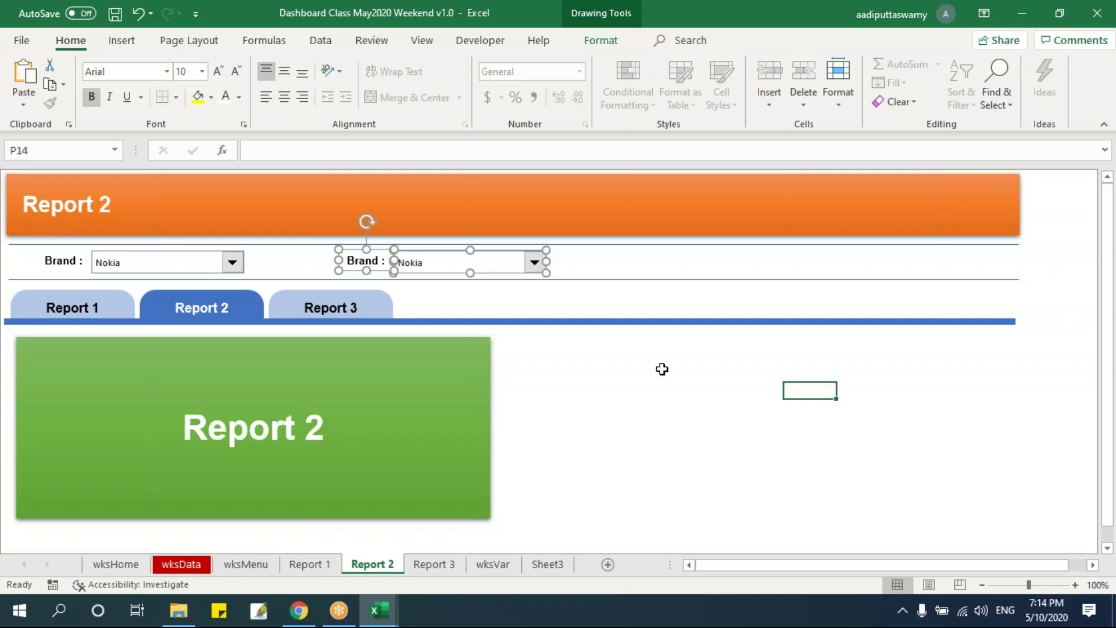
{"action": "left_click", "coordinate": [782, 391]}
Rename the copied label "Product :" and shift its drop-down slightly right to clear the text.
{"action": "left_click", "coordinate": [374, 260]}
{"action": "double_click", "coordinate": [374, 260]}
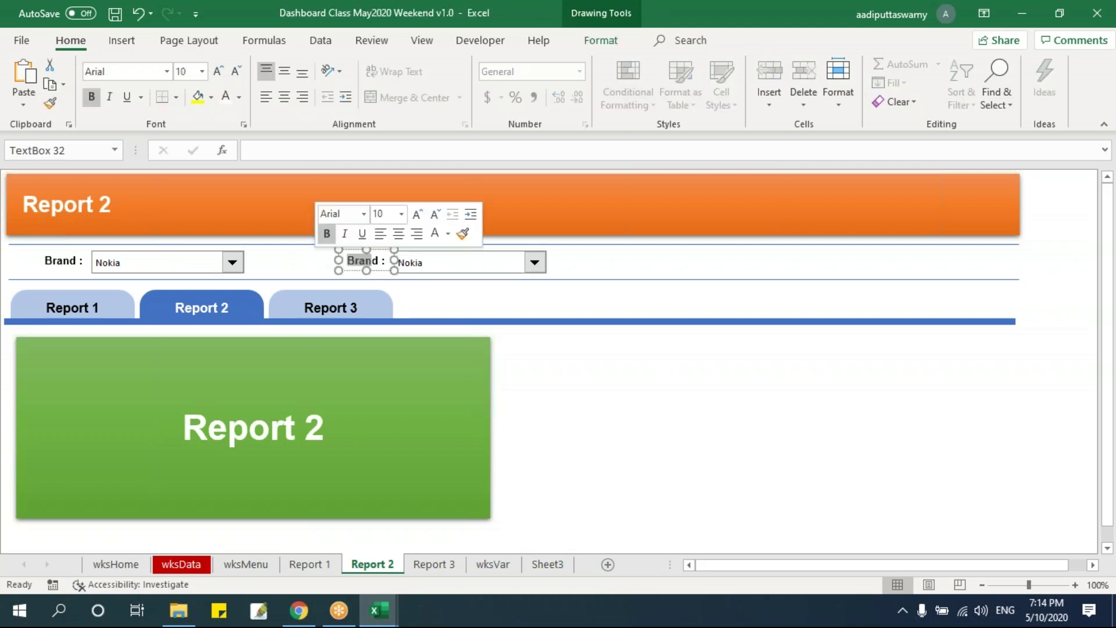
{"action": "type", "text": "Product"}
{"action": "left_click", "coordinate": [652, 371]}
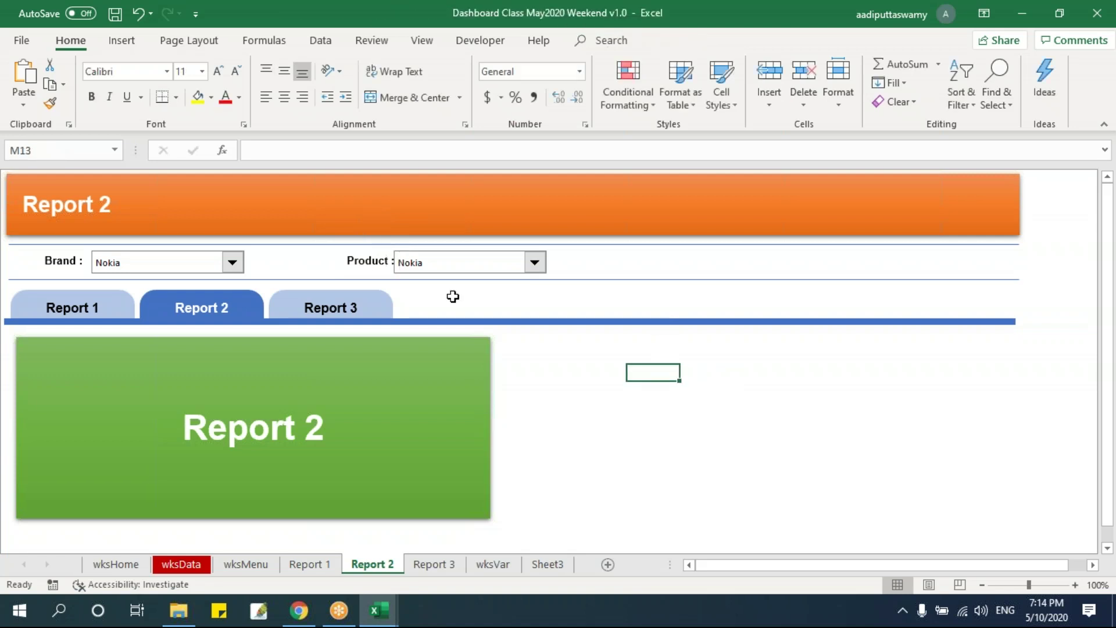
{"action": "left_click", "coordinate": [500, 263], "text": "ctrl"}
{"action": "left_click_drag", "start_coordinate": [500, 254], "coordinate": [509, 253]}
{"action": "left_click", "coordinate": [601, 386]}
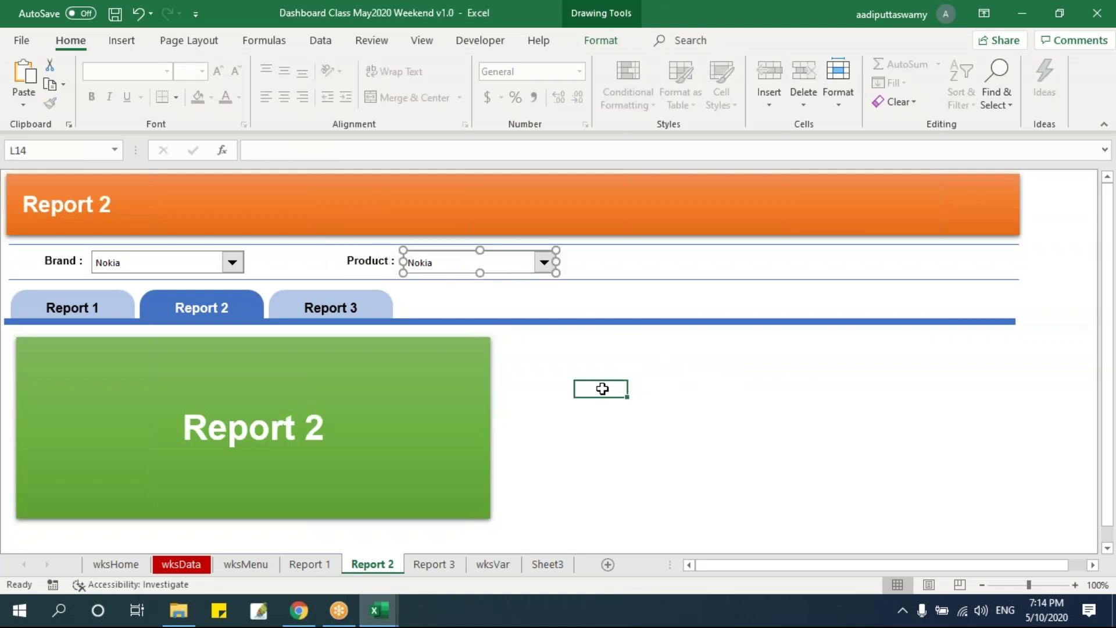
Choose Samsung and HTC in the Brand drop-down, checking how the copied Product drop-down responds and what it lists.
{"action": "left_click", "coordinate": [130, 263]}
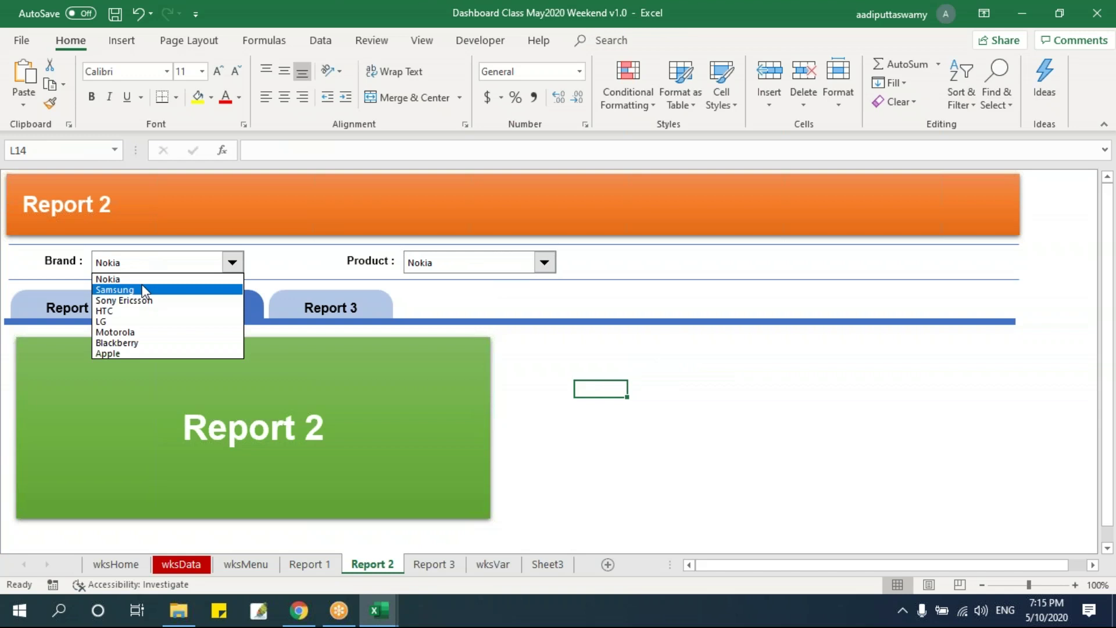
{"action": "left_click", "coordinate": [142, 289]}
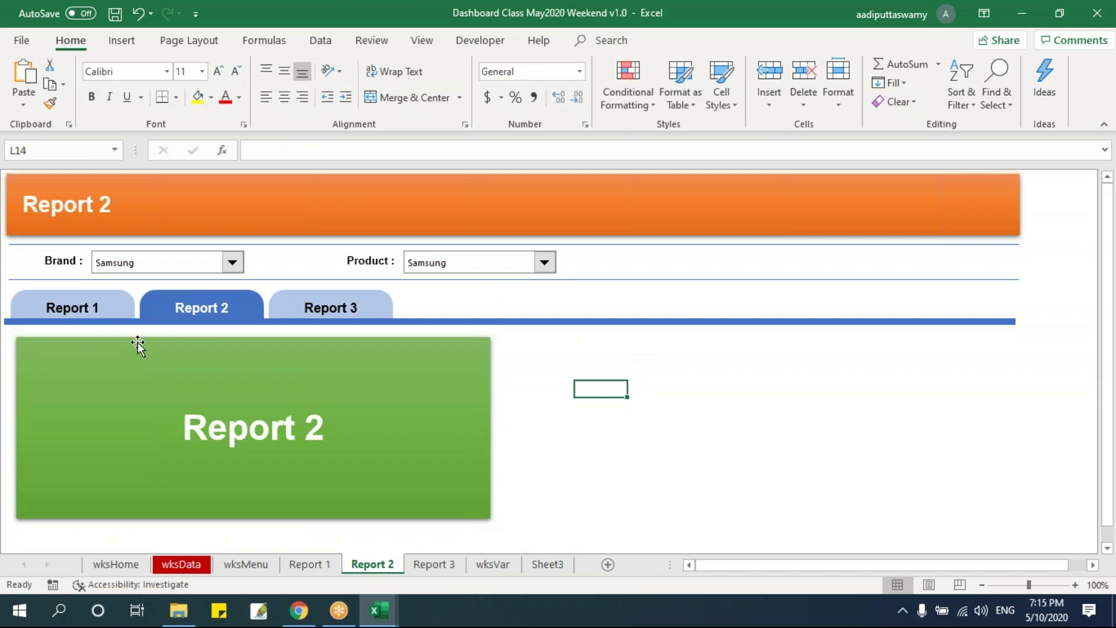
{"action": "left_click", "coordinate": [507, 267]}
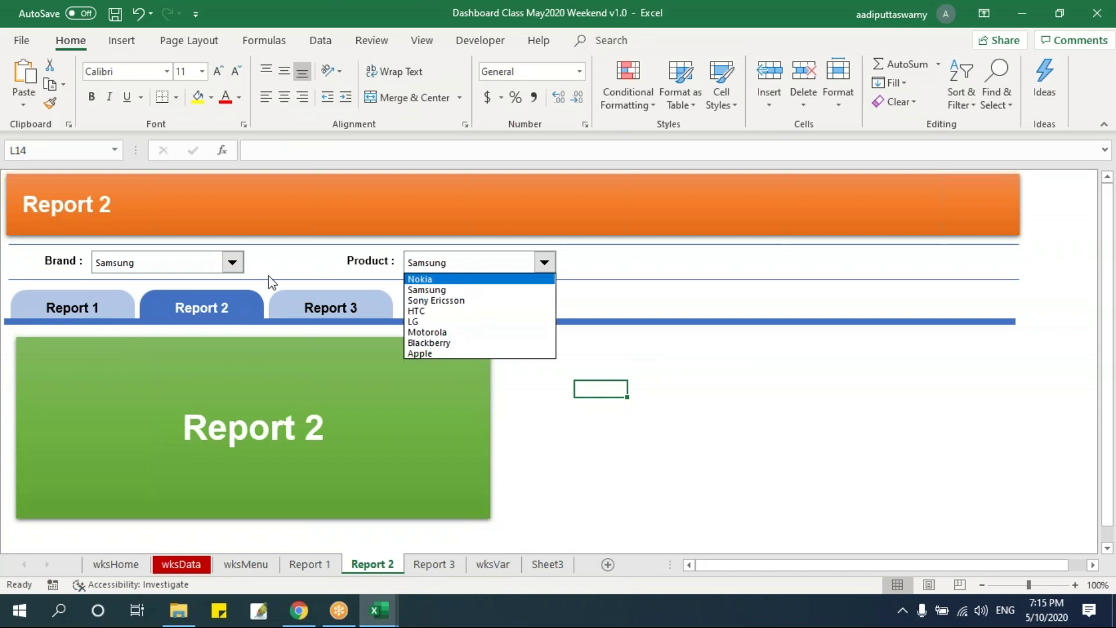
{"action": "left_click", "coordinate": [232, 262]}
{"action": "left_click", "coordinate": [166, 311]}
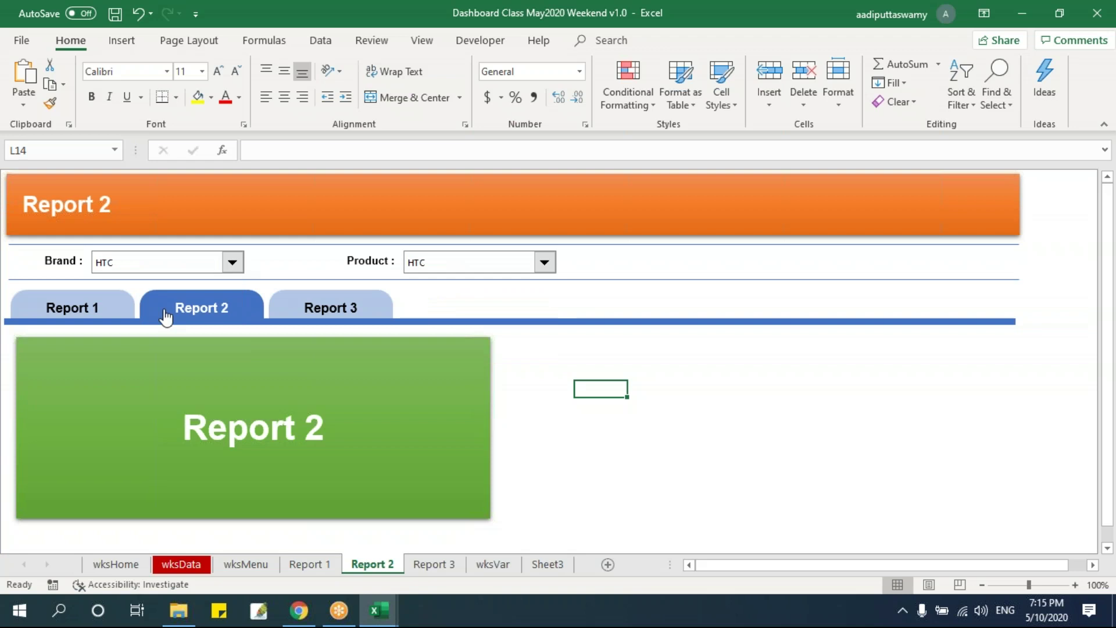
{"action": "left_click", "coordinate": [506, 273]}
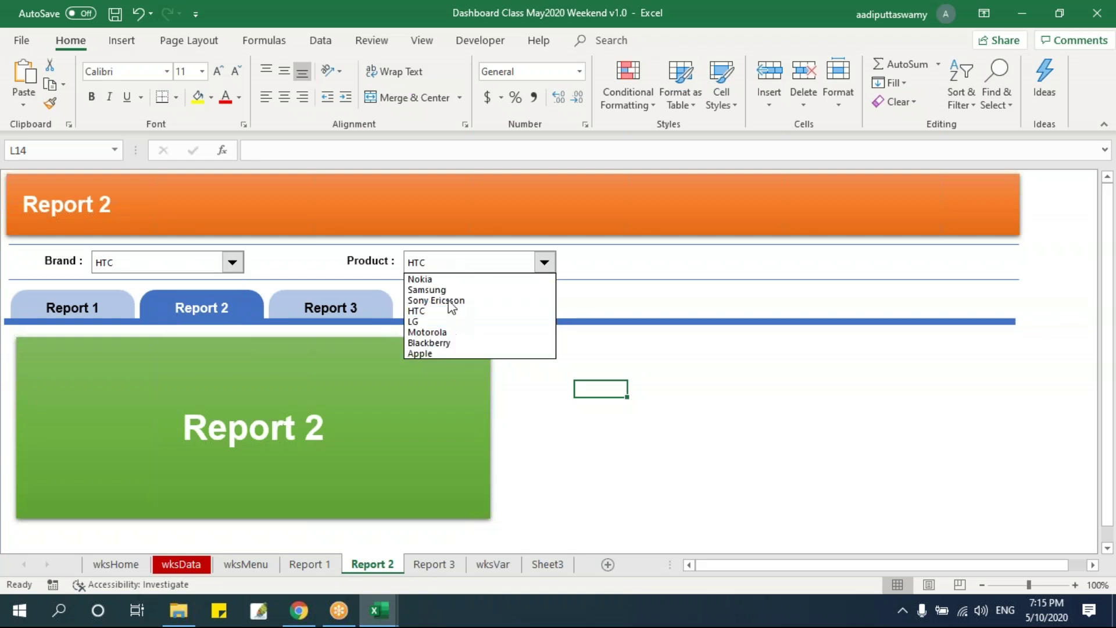
{"action": "left_click", "coordinate": [673, 403]}
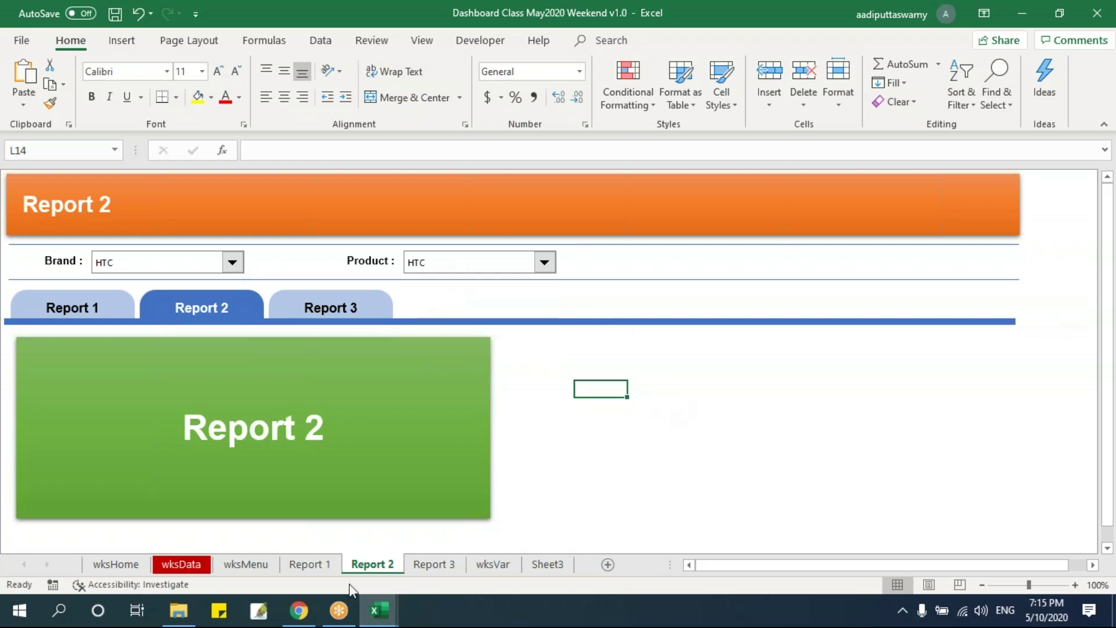
Set the Product drop-down's input range to the full product list, wksMenu!$L$11:$L$90.
{"action": "left_click", "coordinate": [289, 567]}
{"action": "left_click", "coordinate": [246, 564]}
{"action": "left_click_drag", "start_coordinate": [639, 356], "coordinate": [633, 471]}
{"action": "left_click", "coordinate": [181, 564]}
{"action": "left_click", "coordinate": [373, 564]}
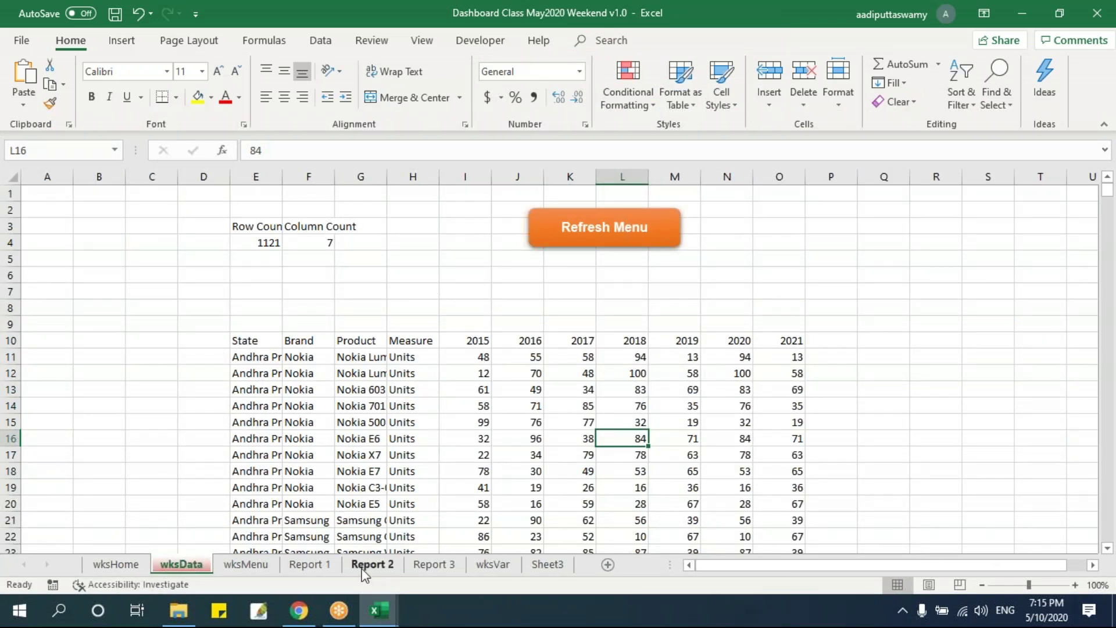
{"action": "right_click", "coordinate": [466, 269]}
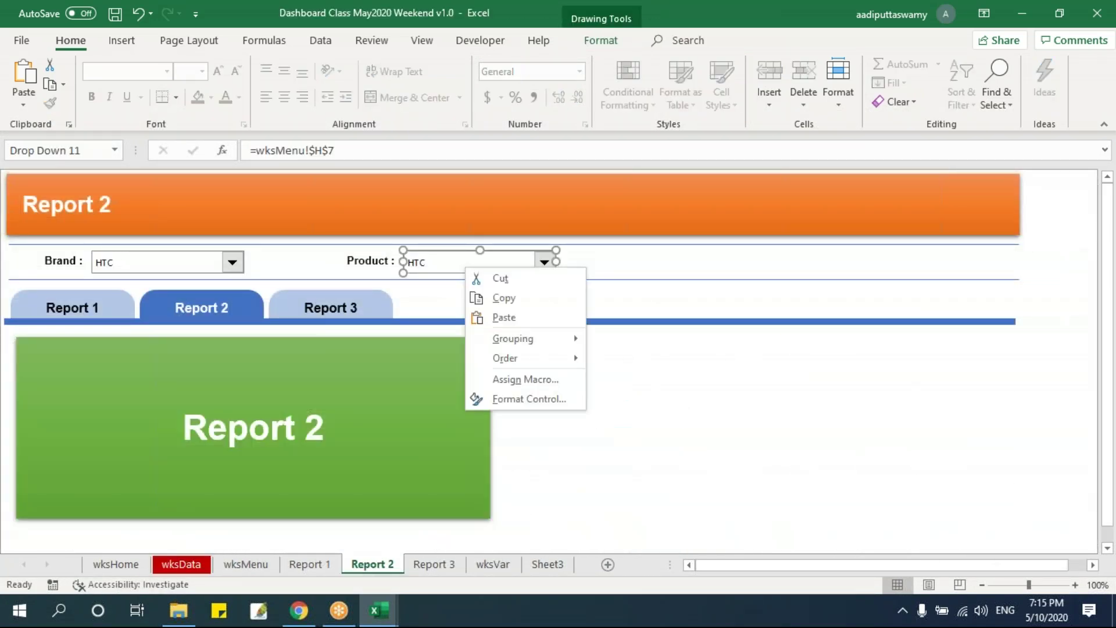
{"action": "left_click", "coordinate": [558, 402]}
{"action": "left_click", "coordinate": [627, 211]}
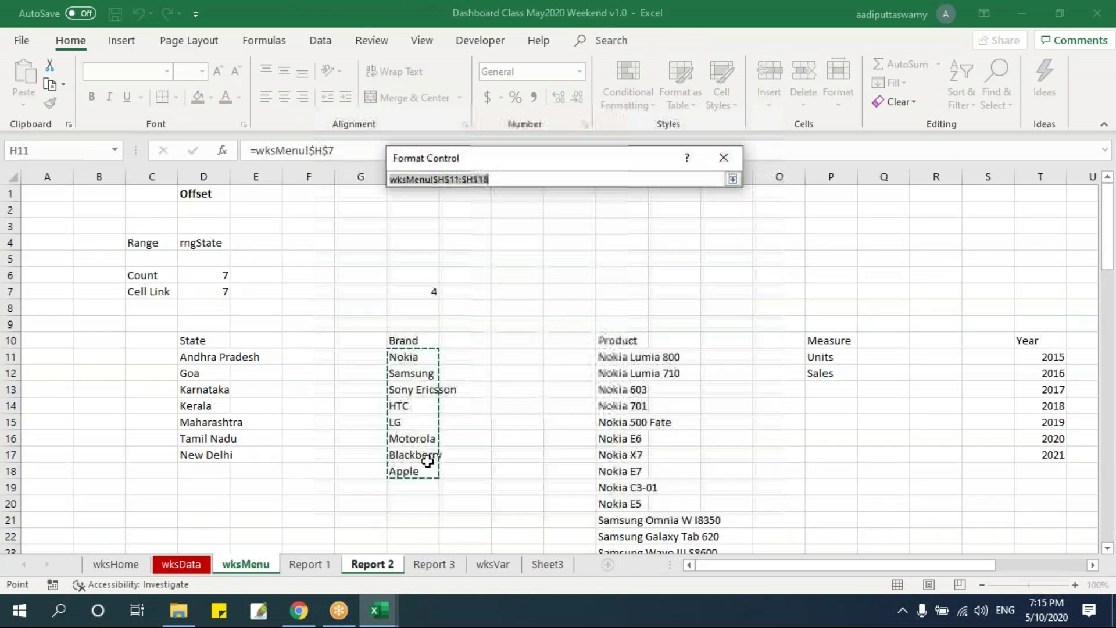
{"action": "left_click", "coordinate": [639, 344]}
{"action": "left_click", "coordinate": [618, 356]}
{"action": "key", "text": "ctrl+shift+Down"}
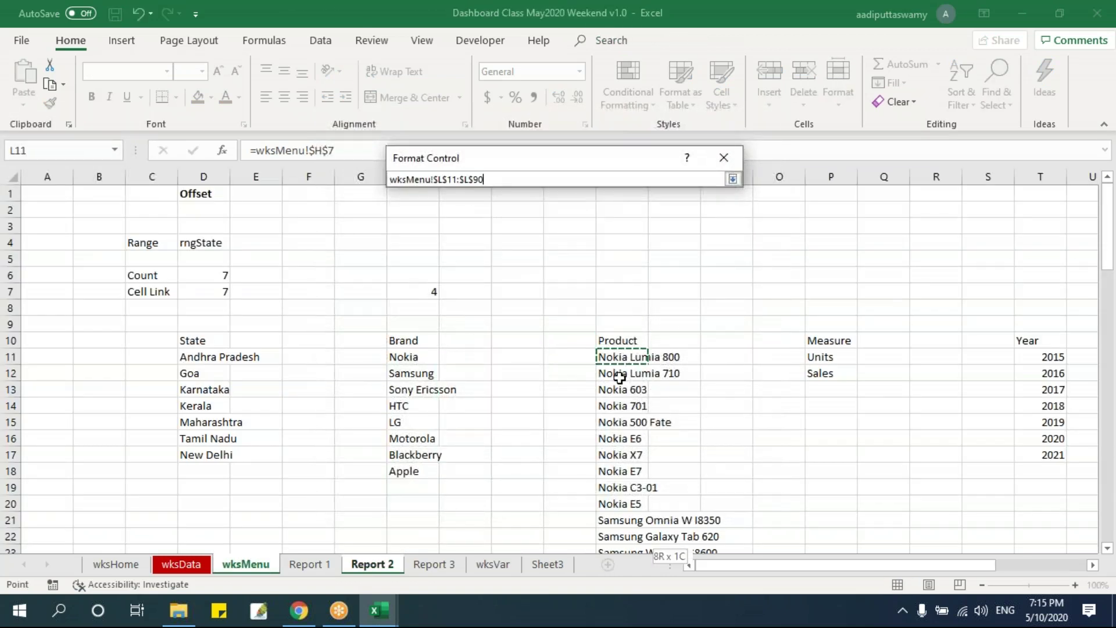
{"action": "left_click", "coordinate": [732, 179]}
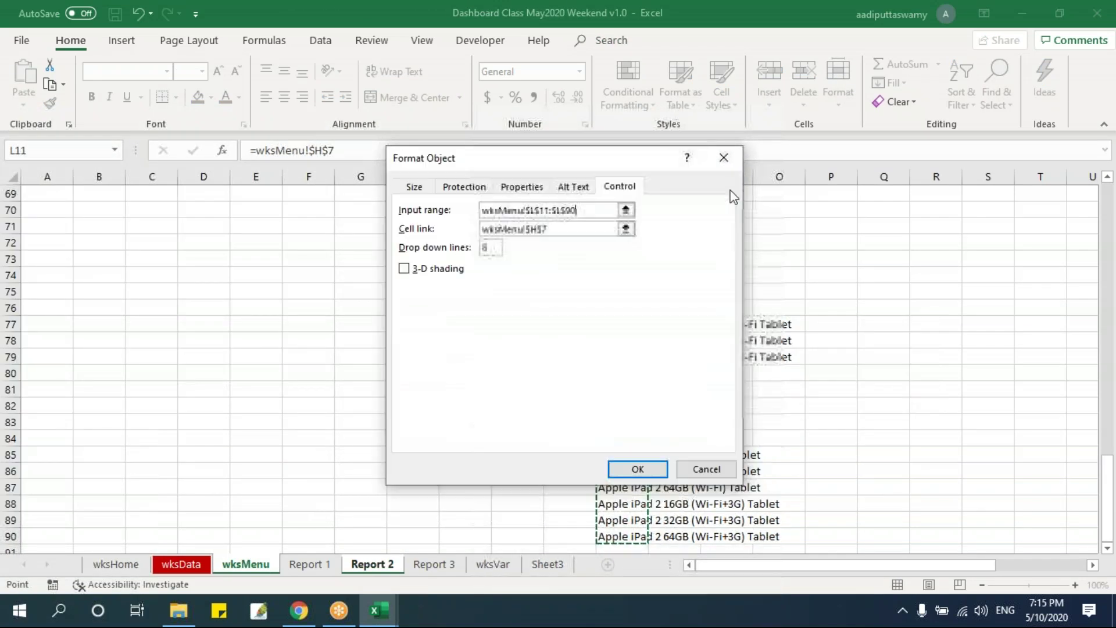
Change the Product drop-down's cell link to wksMenu!$L$7 and apply the control settings.
{"action": "left_click", "coordinate": [628, 229]}
{"action": "scroll", "coordinate": [645, 334], "scroll_direction": "up", "scroll_amount": 6}
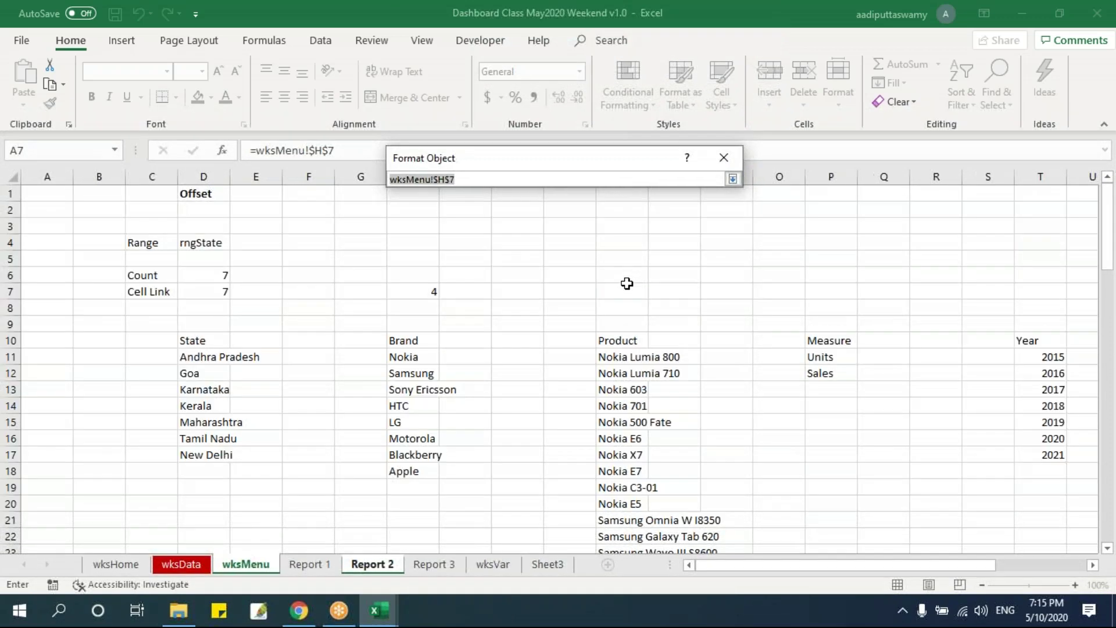
{"action": "left_click", "coordinate": [625, 291]}
{"action": "left_click", "coordinate": [733, 179]}
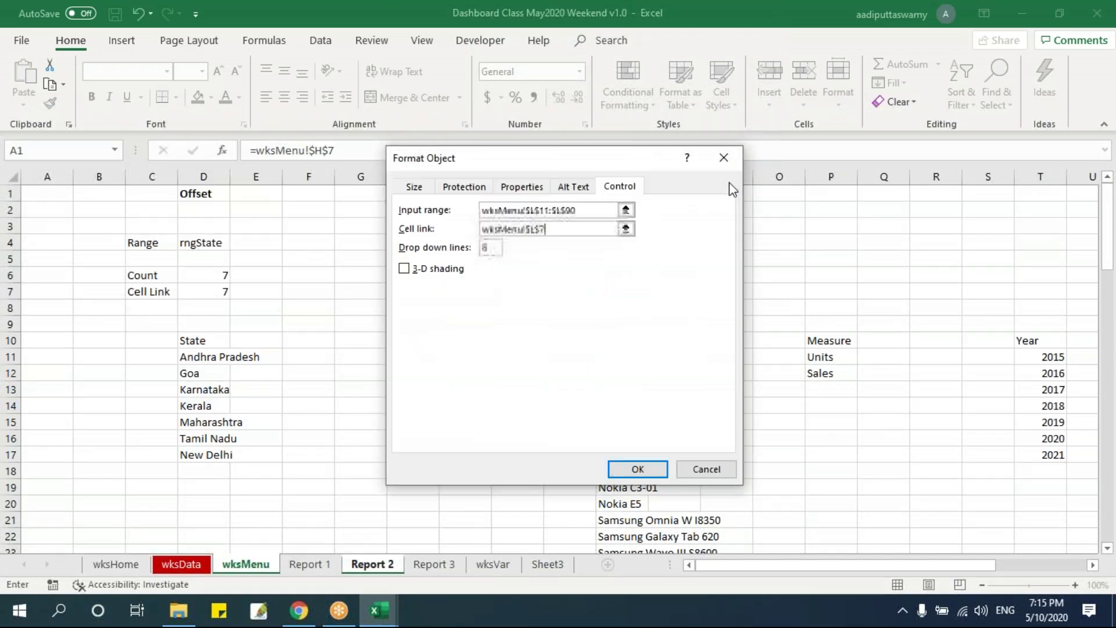
{"action": "left_click", "coordinate": [639, 469]}
{"action": "left_click", "coordinate": [732, 441]}
Check the product entries listed in the Product drop-down on Report 2.
{"action": "left_click", "coordinate": [473, 267]}
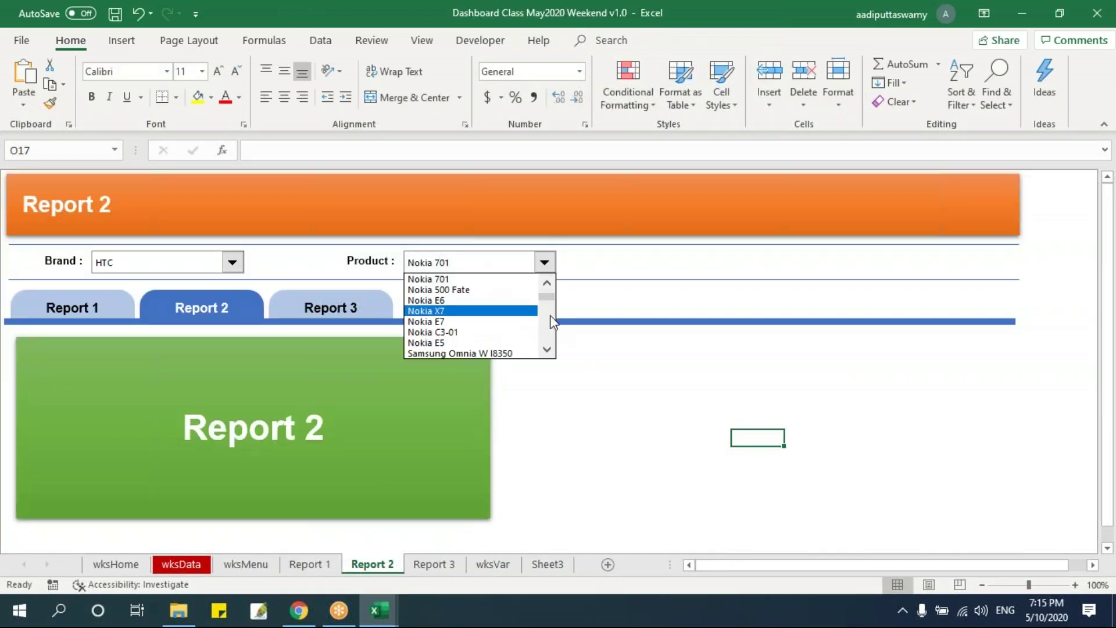
{"action": "scroll", "coordinate": [547, 346], "scroll_direction": "up", "scroll_amount": 5}
{"action": "scroll", "coordinate": [548, 346], "scroll_direction": "down", "scroll_amount": 10}
{"action": "scroll", "coordinate": [552, 282], "scroll_direction": "up", "scroll_amount": 4}
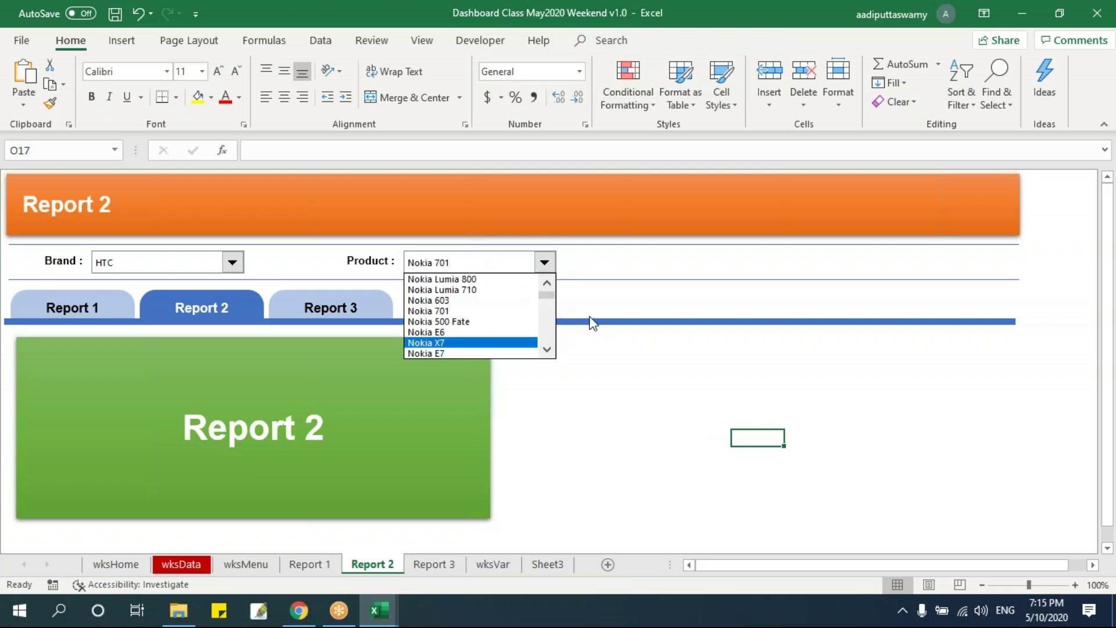
Choose Nokia in Report 2's Brand drop-down and Blackberry Curve 9360 in the Product drop-down.
{"action": "left_click", "coordinate": [594, 410]}
{"action": "left_click", "coordinate": [215, 273]}
{"action": "key", "text": "Escape"}
{"action": "left_click", "coordinate": [481, 268]}
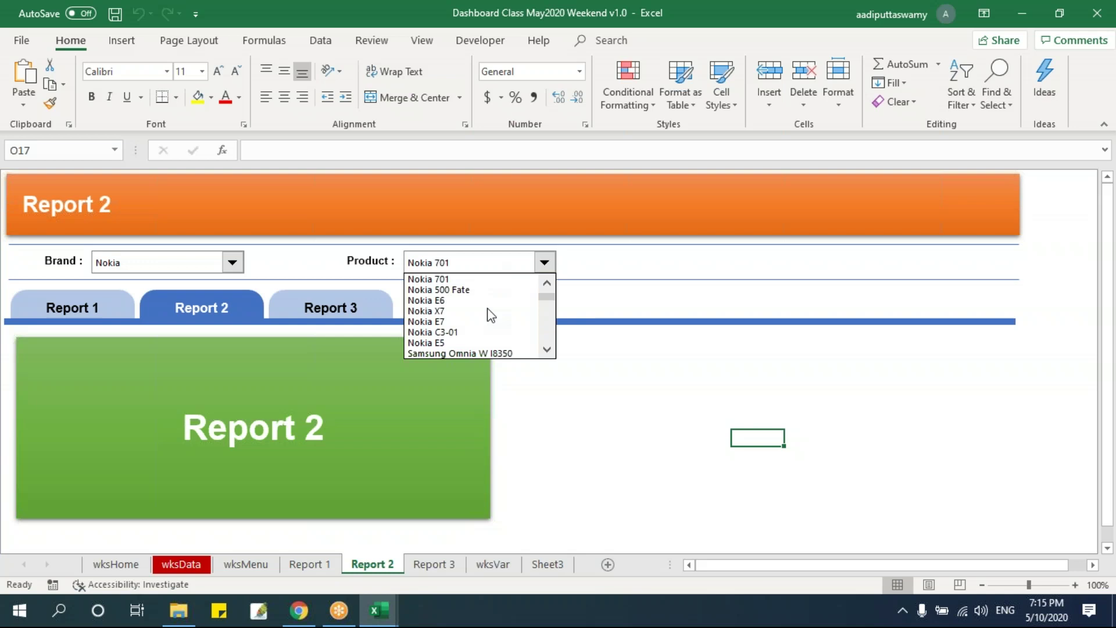
{"action": "scroll", "coordinate": [518, 325], "scroll_direction": "down", "scroll_amount": 3}
{"action": "left_click", "coordinate": [465, 322]}
{"action": "left_click", "coordinate": [599, 389]}
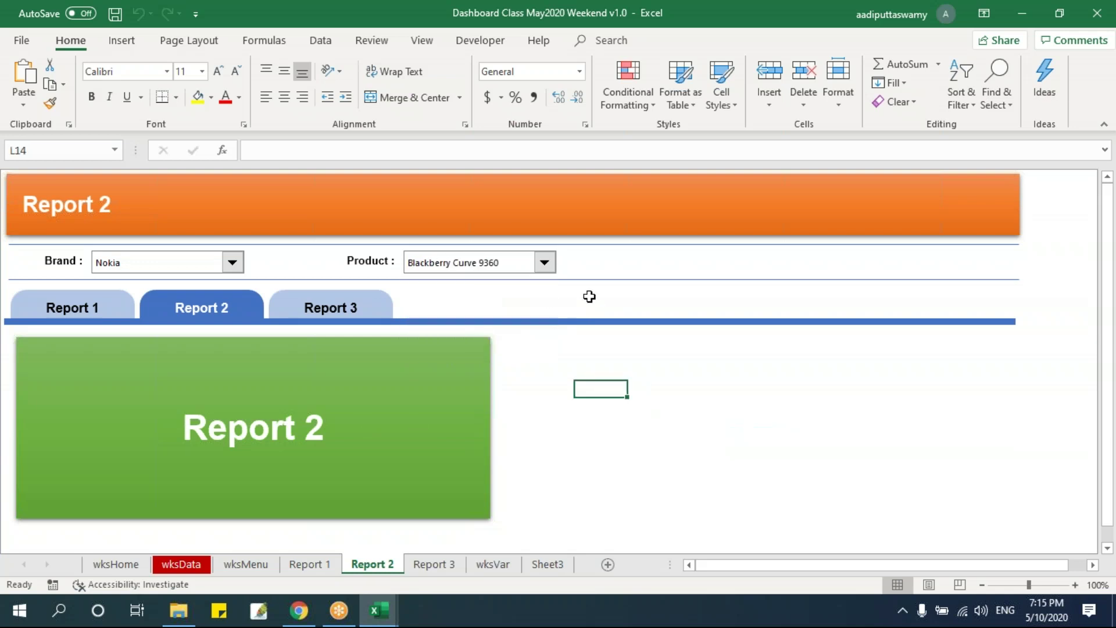
Choose HTC in the Brand drop-down and check which products the Product drop-down offers.
{"action": "left_click", "coordinate": [545, 265]}
{"action": "scroll", "coordinate": [548, 341], "scroll_direction": "down", "scroll_amount": 5}
{"action": "scroll", "coordinate": [610, 346], "scroll_direction": "up", "scroll_amount": 10}
{"action": "key", "text": "Escape"}
{"action": "key", "text": "Down"}
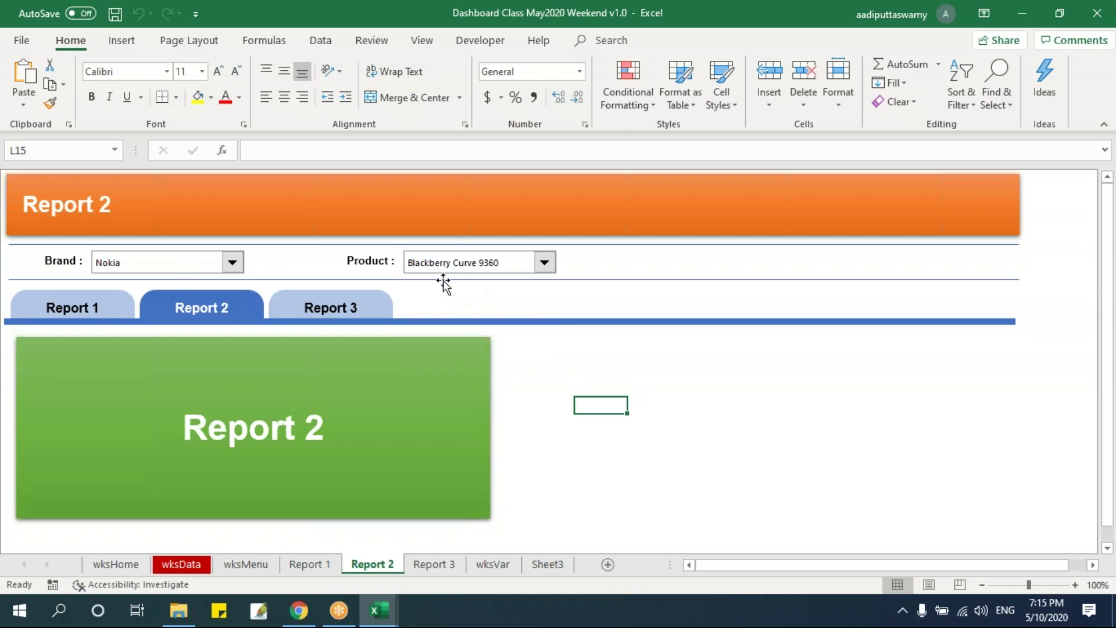
{"action": "left_click", "coordinate": [197, 264]}
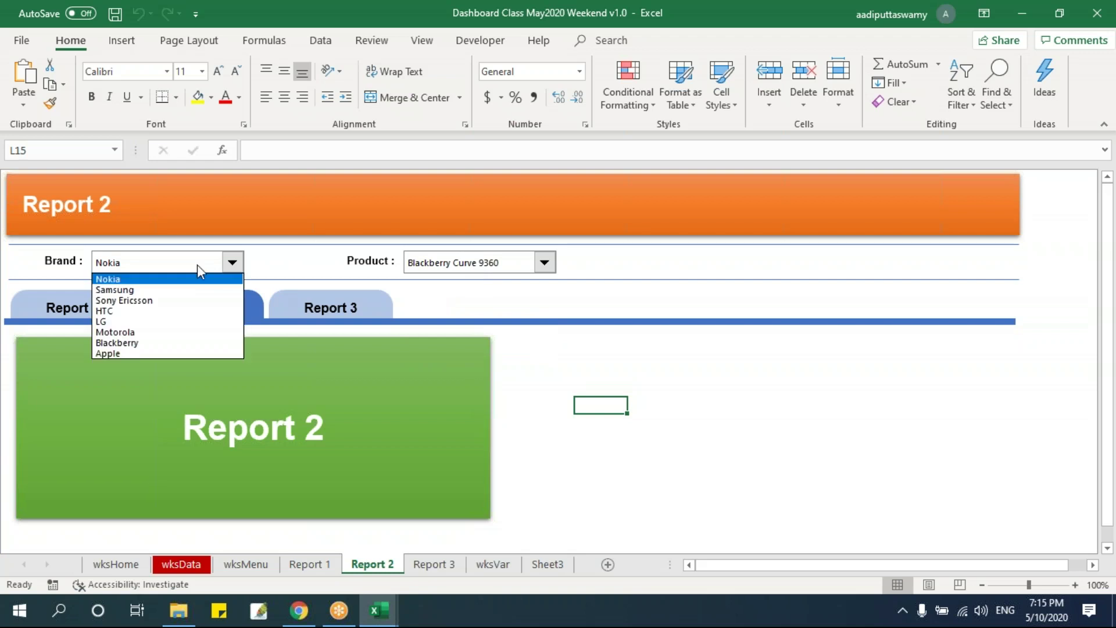
{"action": "left_click", "coordinate": [122, 310]}
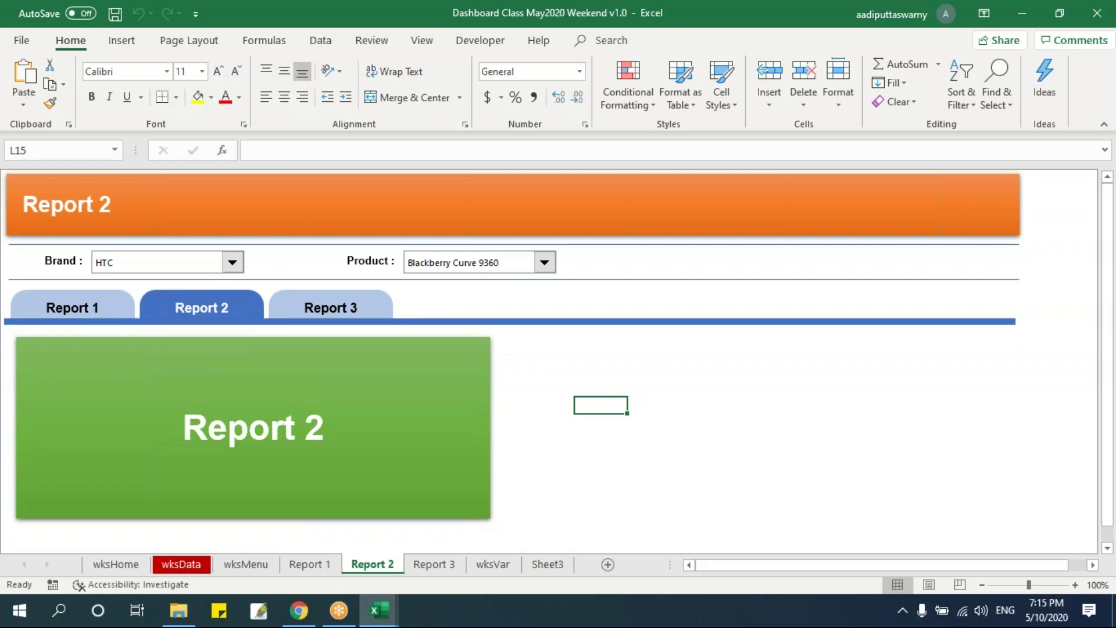
{"action": "left_click", "coordinate": [544, 263]}
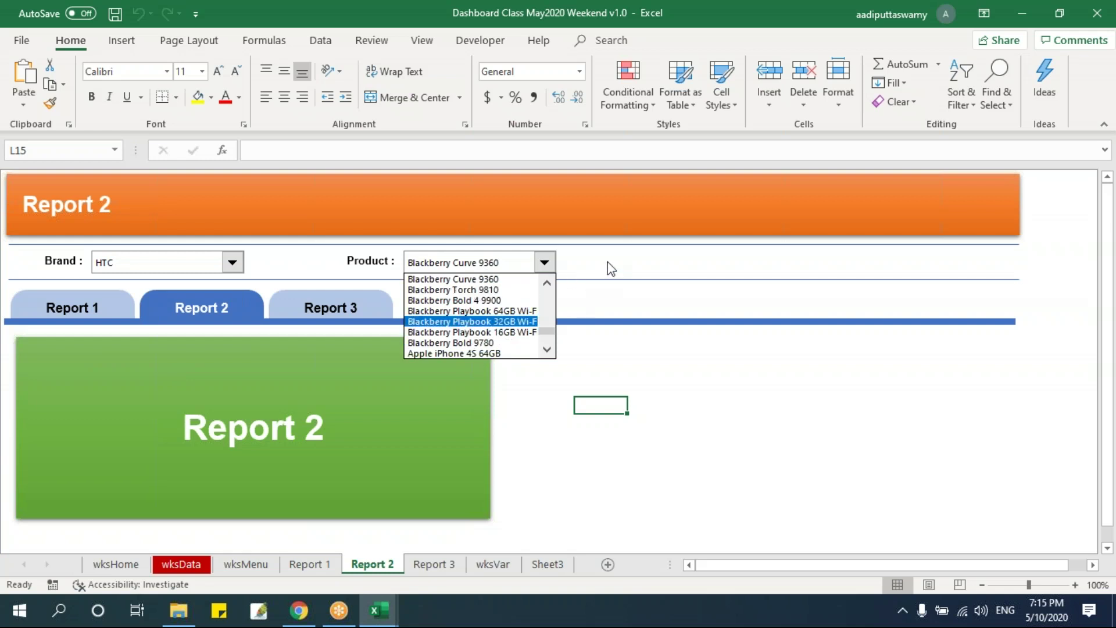
Widen the Product drop-down on Report 2 so long names such as Blackberry Playbook 64GB Wi-Fi Tablet fit, and check its list.
{"action": "left_click", "coordinate": [557, 266]}
{"action": "left_click", "coordinate": [541, 266], "text": "ctrl"}
{"action": "left_click_drag", "start_coordinate": [556, 263], "coordinate": [632, 264]}
{"action": "left_click", "coordinate": [652, 372]}
{"action": "left_click", "coordinate": [533, 267]}
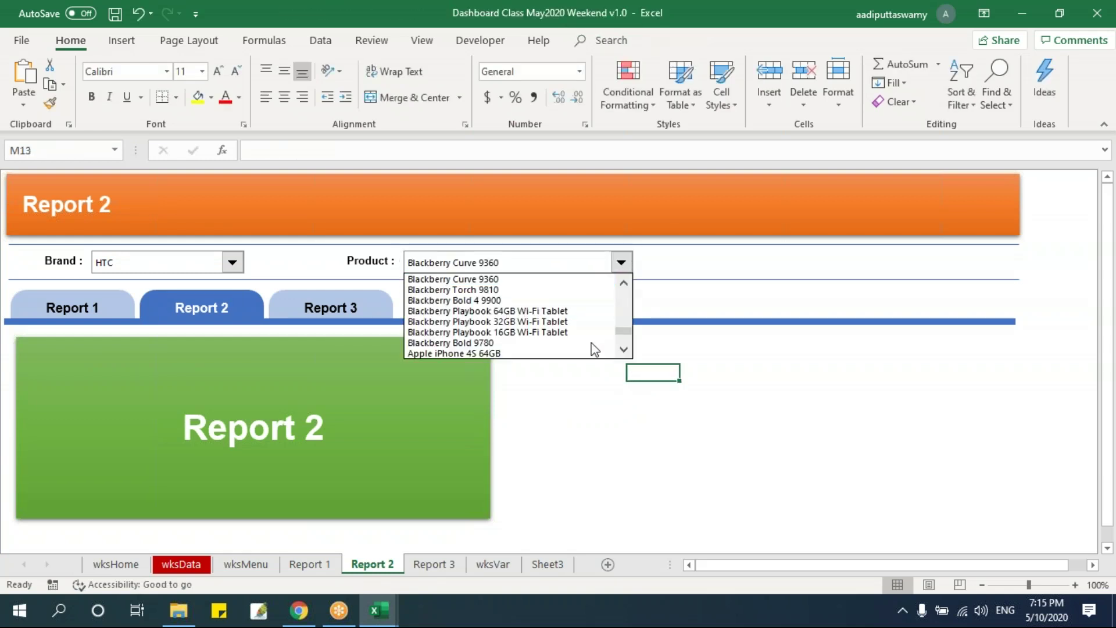
{"action": "key", "text": "Escape"}
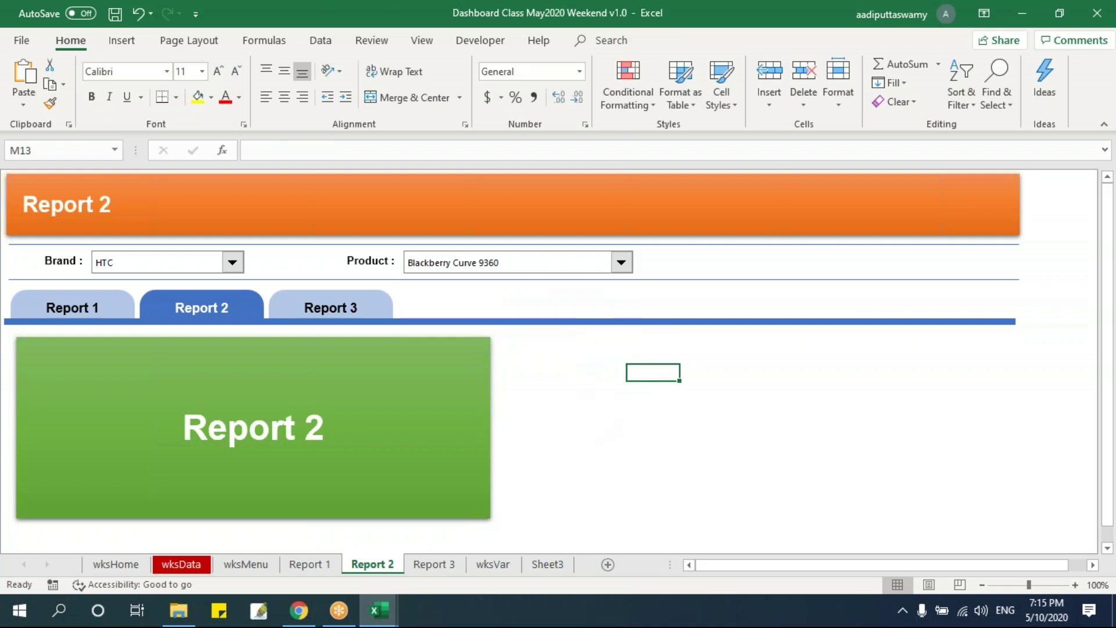
Open the mod_Menu code in the VBA editor and add blank space below the RefreshMenu macro.
{"action": "key", "text": "alt+F11"}
{"action": "left_click", "coordinate": [518, 254]}
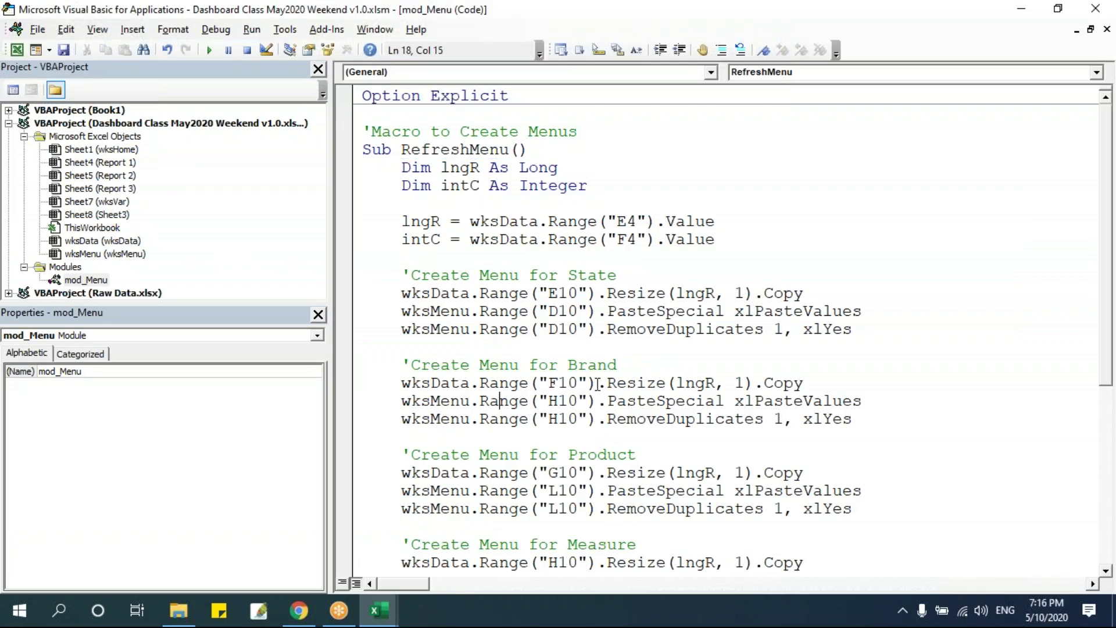
{"action": "scroll", "coordinate": [598, 381], "scroll_direction": "down", "scroll_amount": 6}
{"action": "left_click", "coordinate": [472, 423]}
{"action": "key", "text": "Return"}
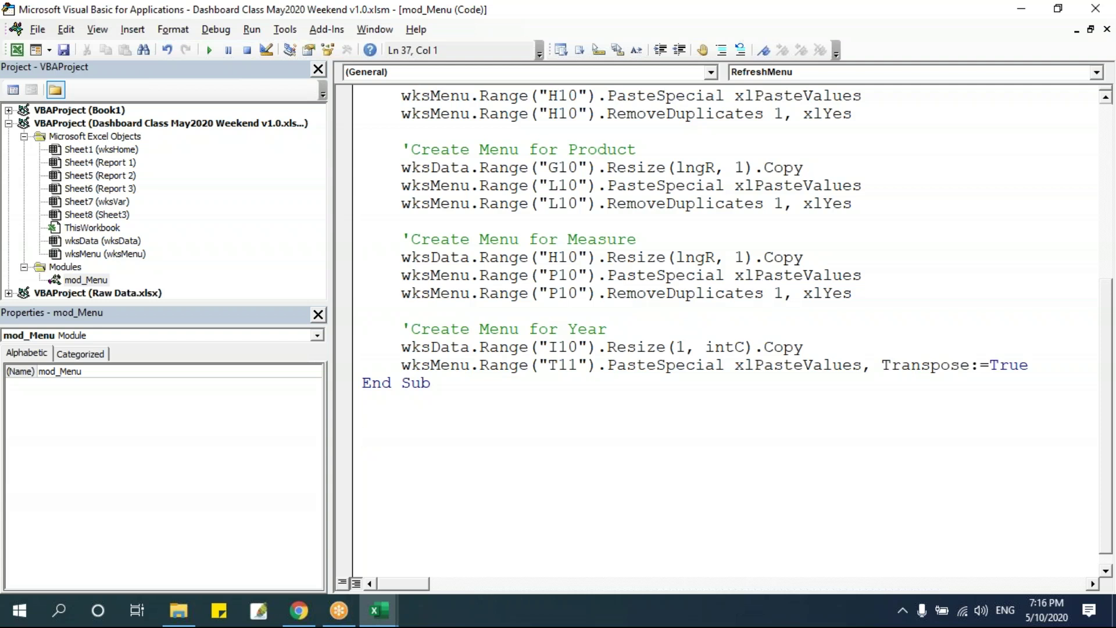
{"action": "scroll", "coordinate": [549, 274], "scroll_direction": "up", "scroll_amount": 6}
{"action": "left_click", "coordinate": [548, 274]}
{"action": "scroll", "coordinate": [548, 275], "scroll_direction": "down", "scroll_amount": 6}
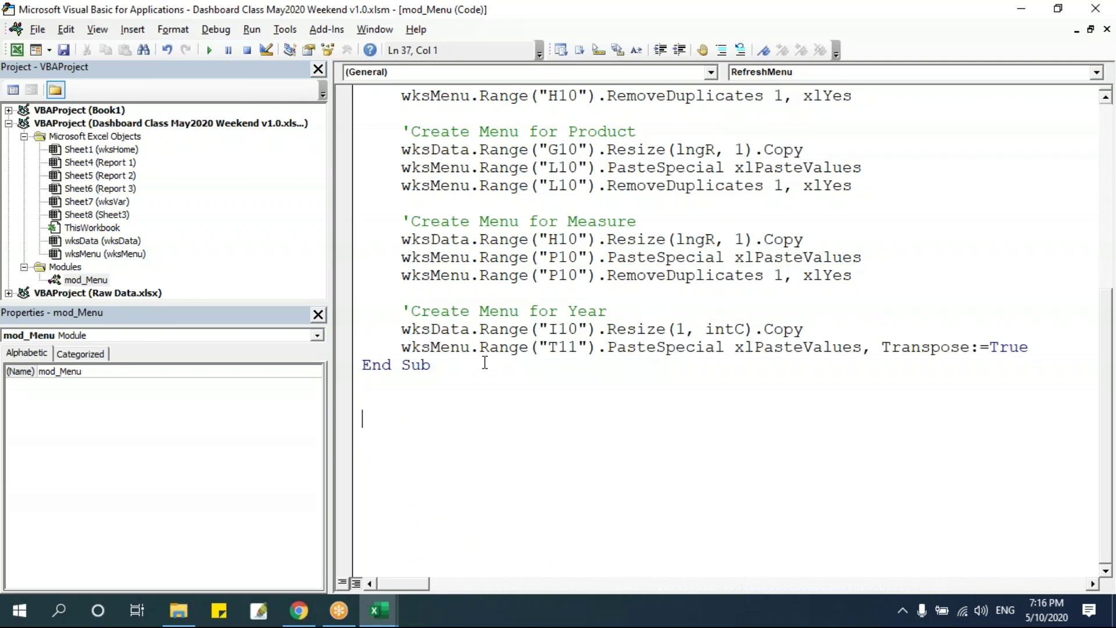
Review the Product drop-down's entries on Report 2 and the RefreshMenu code in mod_Menu.
{"action": "key", "text": "alt+F11"}
{"action": "left_click", "coordinate": [507, 267]}
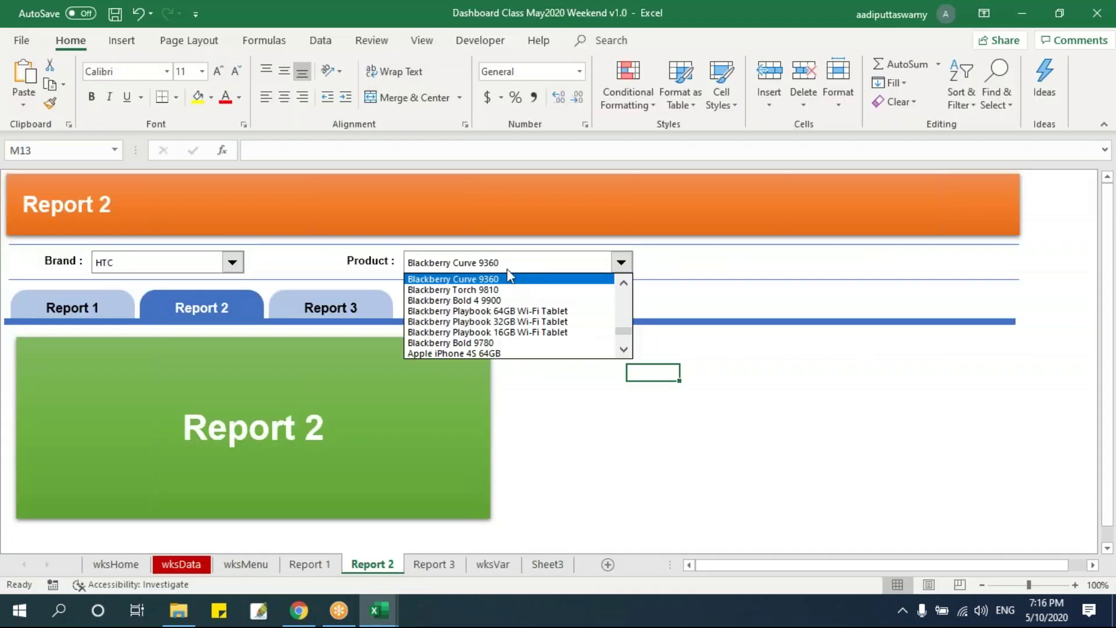
{"action": "left_click_drag", "start_coordinate": [626, 337], "coordinate": [623, 291]}
{"action": "key", "text": "Escape"}
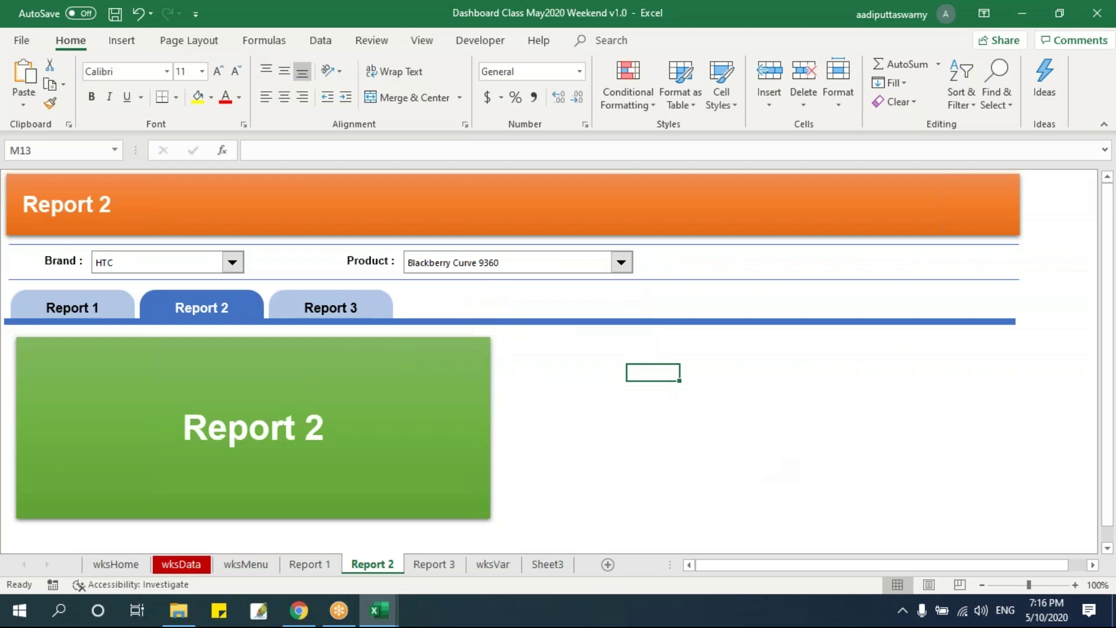
{"action": "key", "text": "alt+F11"}
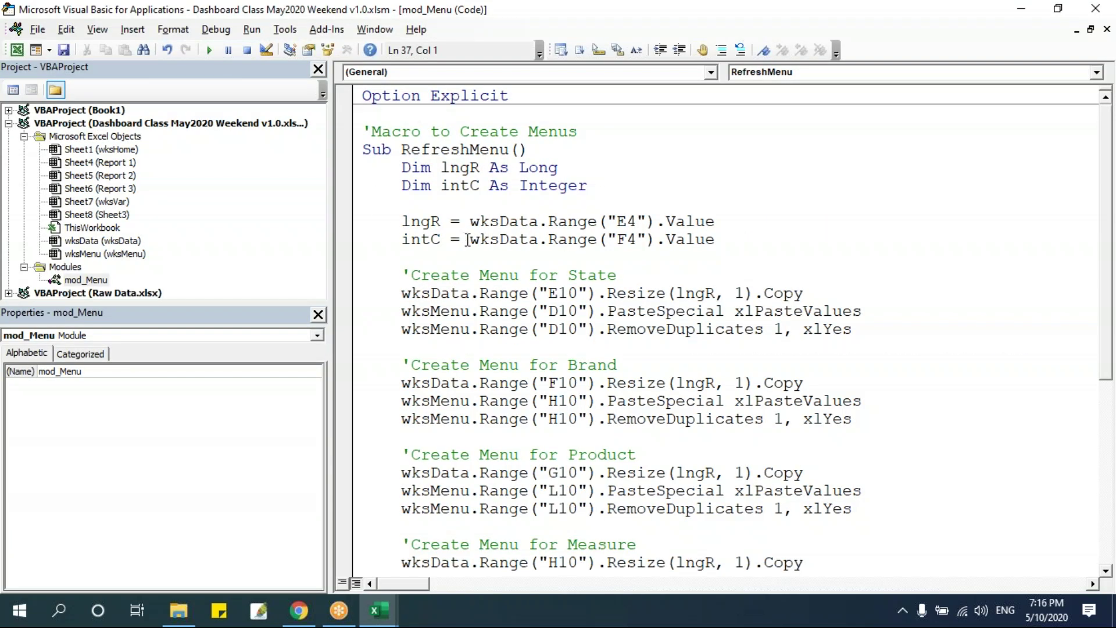
{"action": "scroll", "coordinate": [517, 403], "scroll_direction": "down", "scroll_amount": 6}
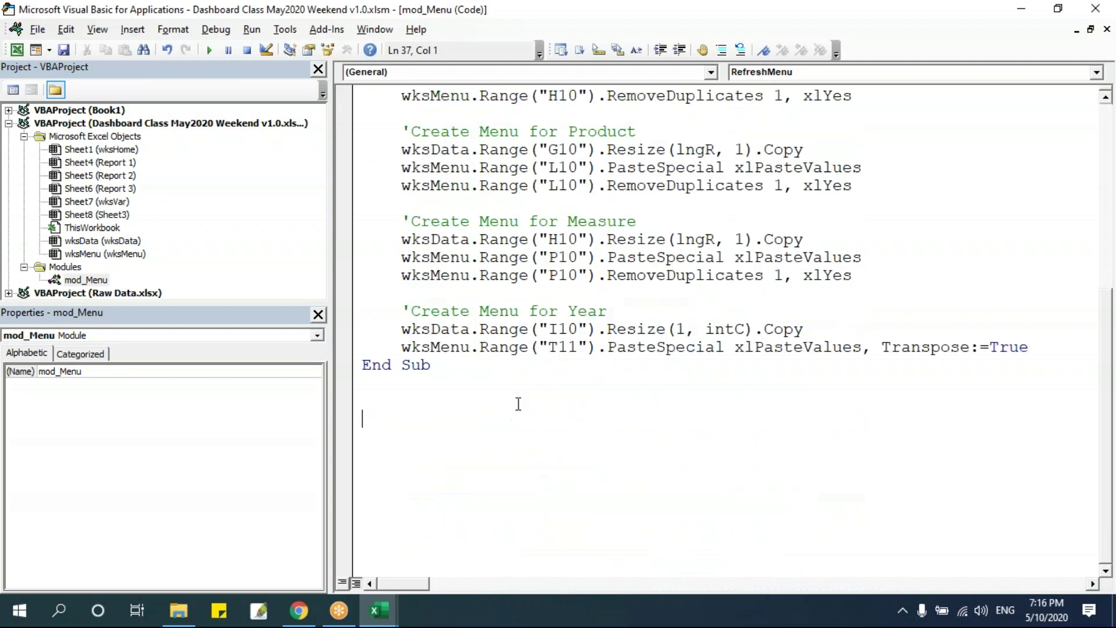
{"action": "scroll", "coordinate": [518, 404], "scroll_direction": "up", "scroll_amount": 6}
Copy the RefreshMenu code from its heading comment through the State menu block and paste it below the macro's End Sub.
{"action": "left_click_drag", "start_coordinate": [366, 140], "coordinate": [890, 329]}
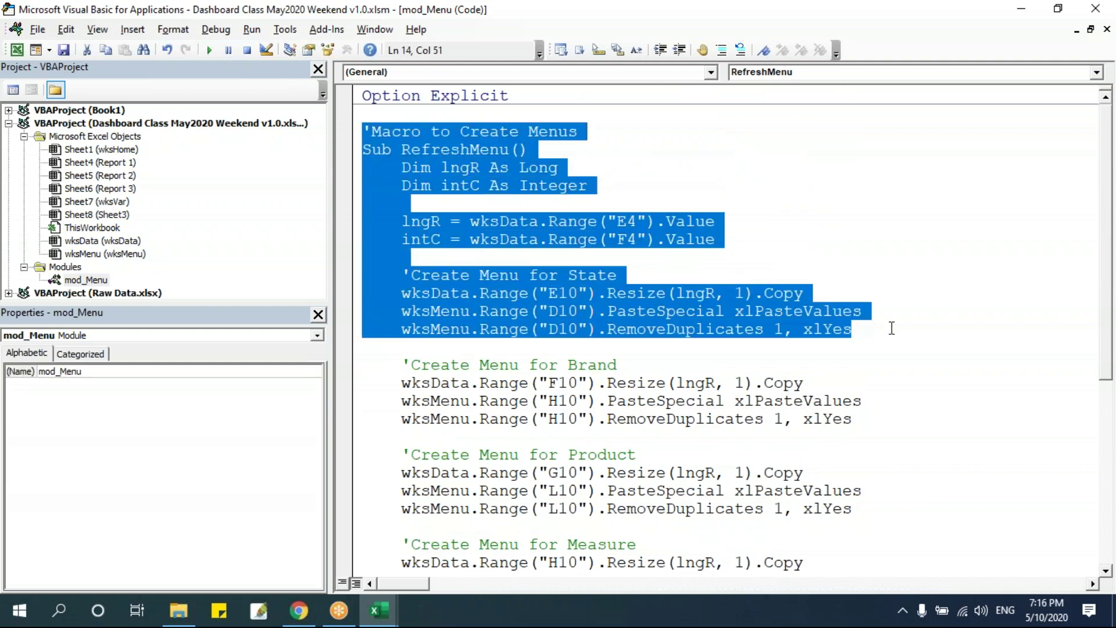
{"action": "key", "text": "ctrl+c"}
{"action": "scroll", "coordinate": [578, 401], "scroll_direction": "down", "scroll_amount": 6}
{"action": "left_click", "coordinate": [392, 414]}
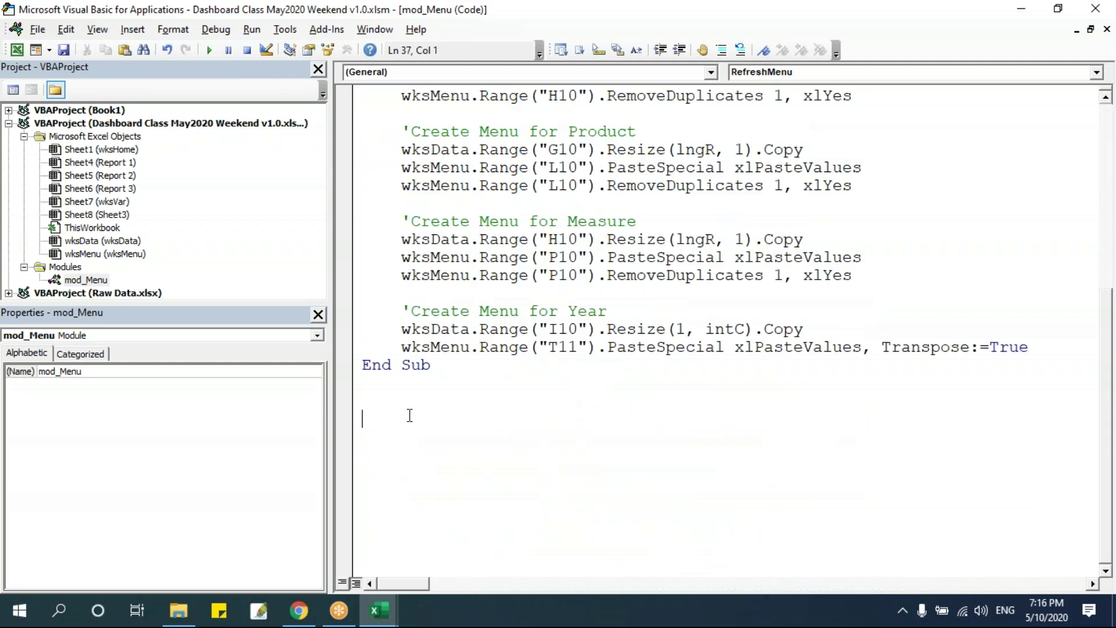
{"action": "key", "text": "ctrl+v"}
{"action": "scroll", "coordinate": [596, 432], "scroll_direction": "down", "scroll_amount": 4}
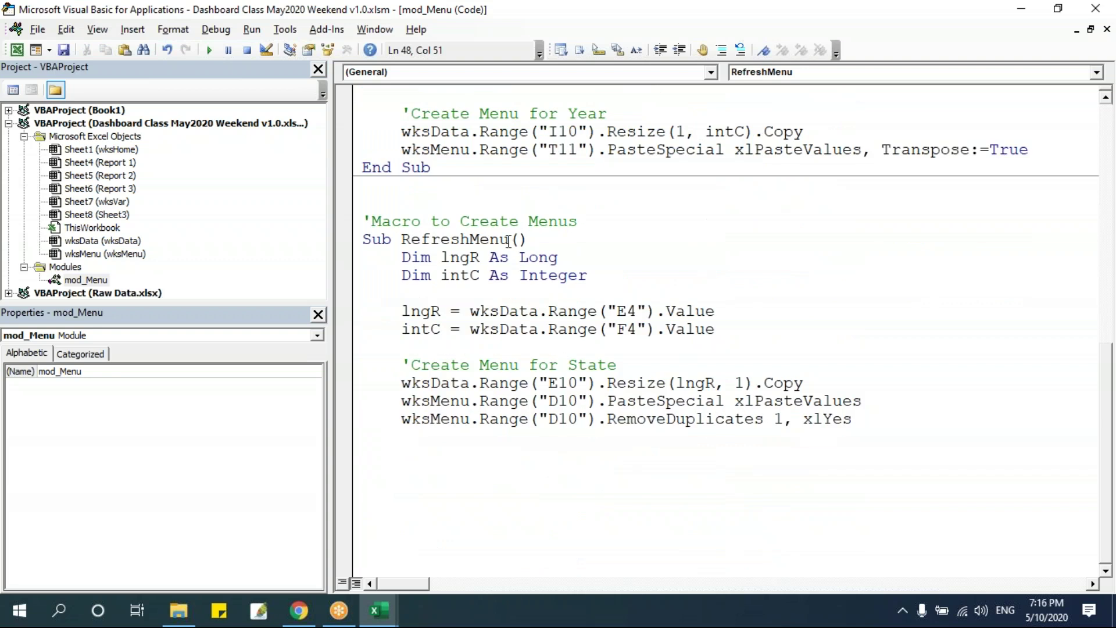
Rename the copied macro RefreshMenu_Product and move its declarations and State code inside the new Sub, above End Sub.
{"action": "type", "text": "oduct"}
{"action": "key", "text": "Return"}
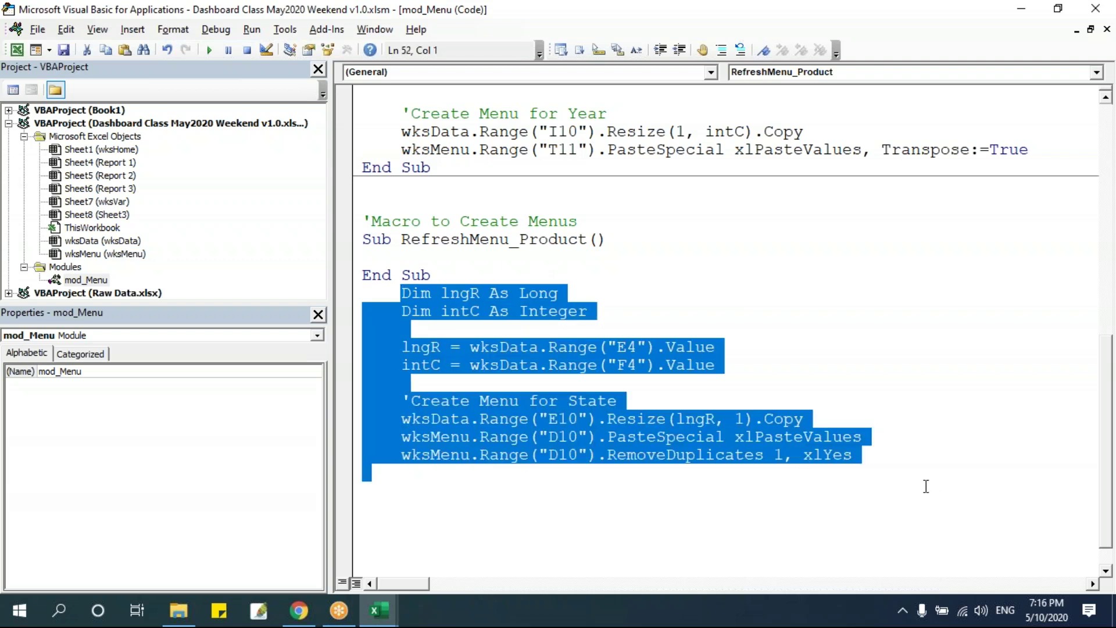
{"action": "key", "text": "ctrl+x"}
{"action": "left_click", "coordinate": [451, 415]}
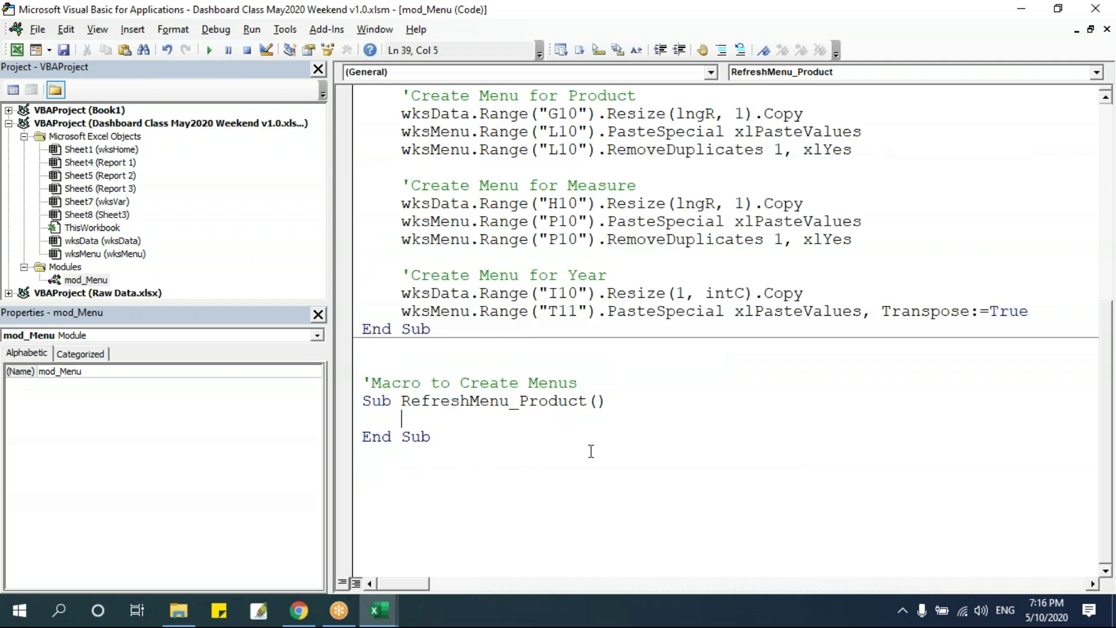
{"action": "key", "text": "ctrl+v"}
Change the copied macro's heading comment to "Macro to Create Product Menus" and remove the extra blank line before End Sub.
{"action": "left_click", "coordinate": [529, 333]}
{"action": "type", "text": "Product"}
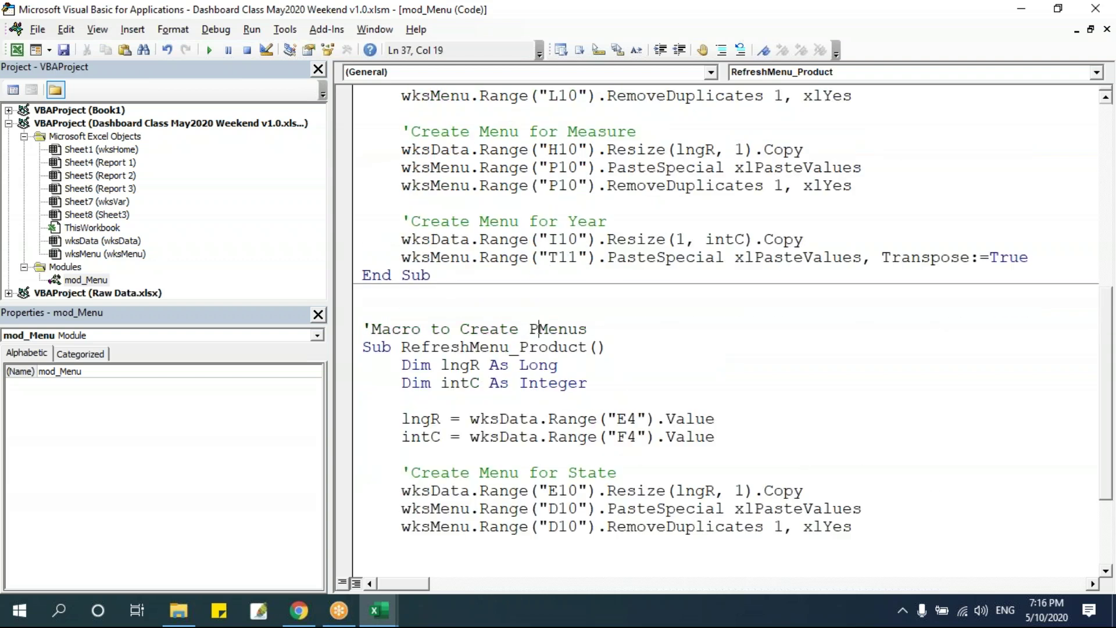
{"action": "left_click", "coordinate": [588, 418]}
{"action": "scroll", "coordinate": [672, 471], "scroll_direction": "down", "scroll_amount": 3}
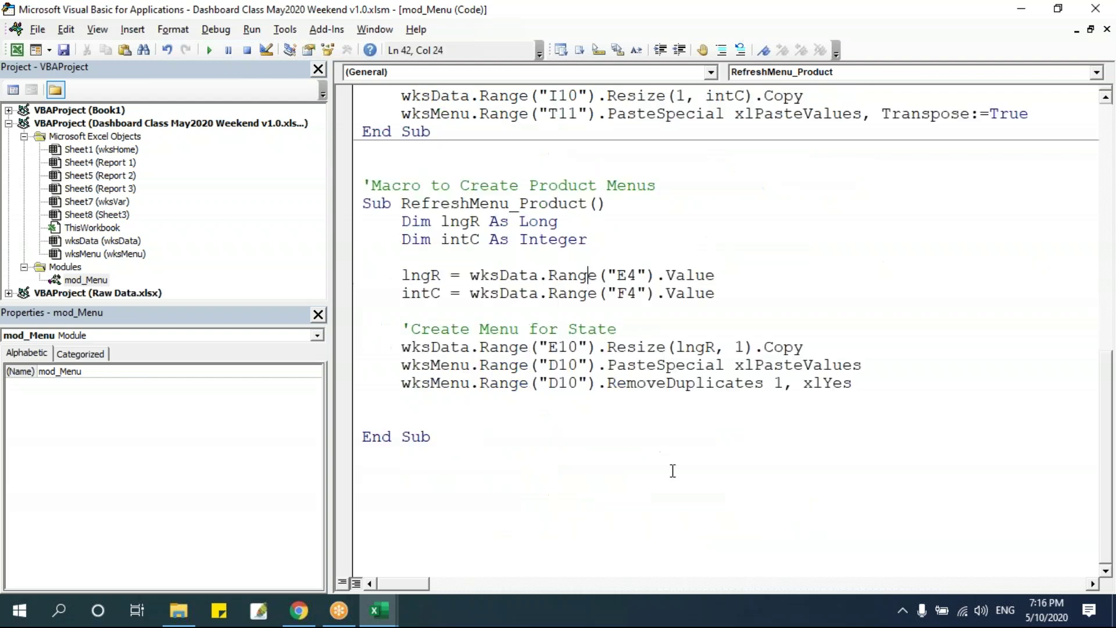
{"action": "left_click", "coordinate": [906, 380]}
{"action": "key", "text": "Delete"}
{"action": "key", "text": "Up"}
{"action": "key", "text": "ctrl+Left"}
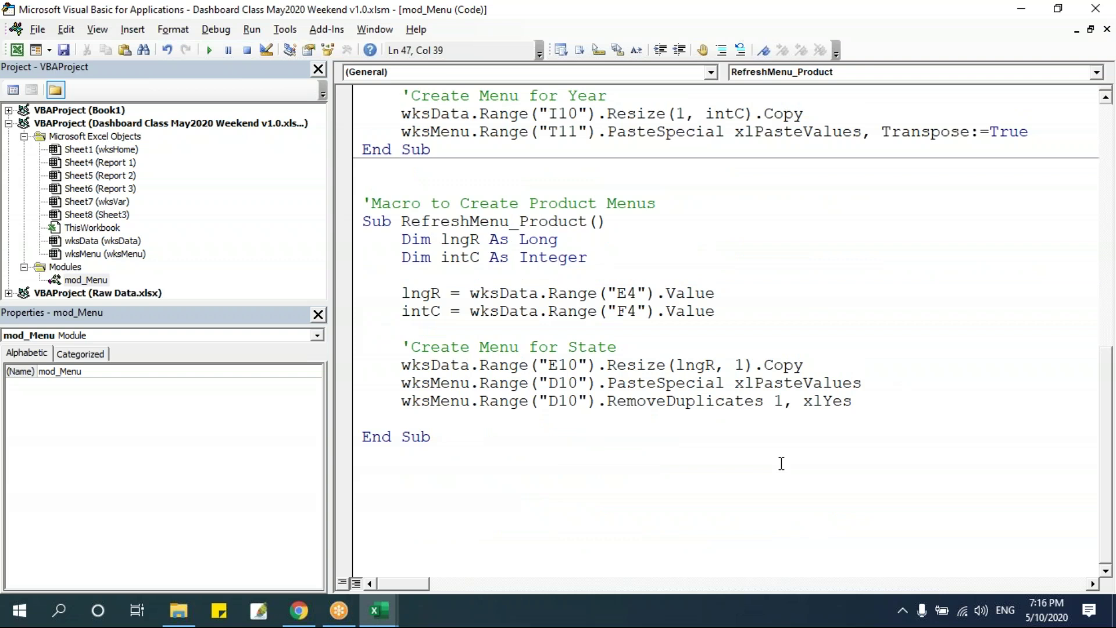
Compare the row and column variables and State block in RefreshMenu_Product with the Brand and Product columns on wksData.
{"action": "left_click", "coordinate": [612, 364]}
{"action": "left_click", "coordinate": [459, 238]}
{"action": "left_click_drag", "start_coordinate": [401, 293], "coordinate": [757, 327]}
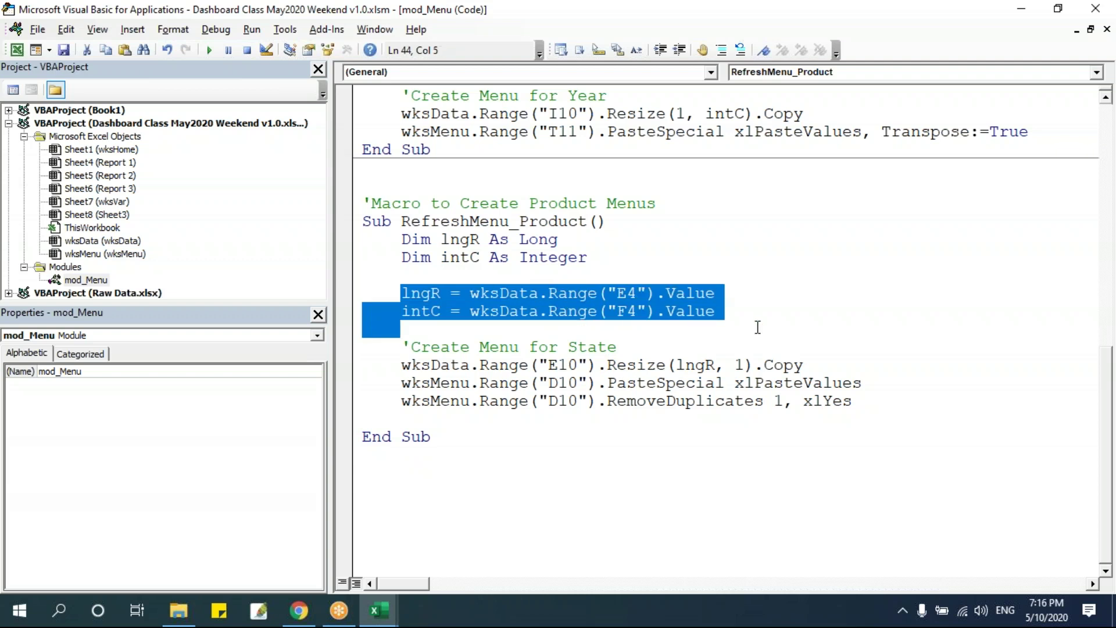
{"action": "key", "text": "alt+F11"}
{"action": "left_click", "coordinate": [181, 564]}
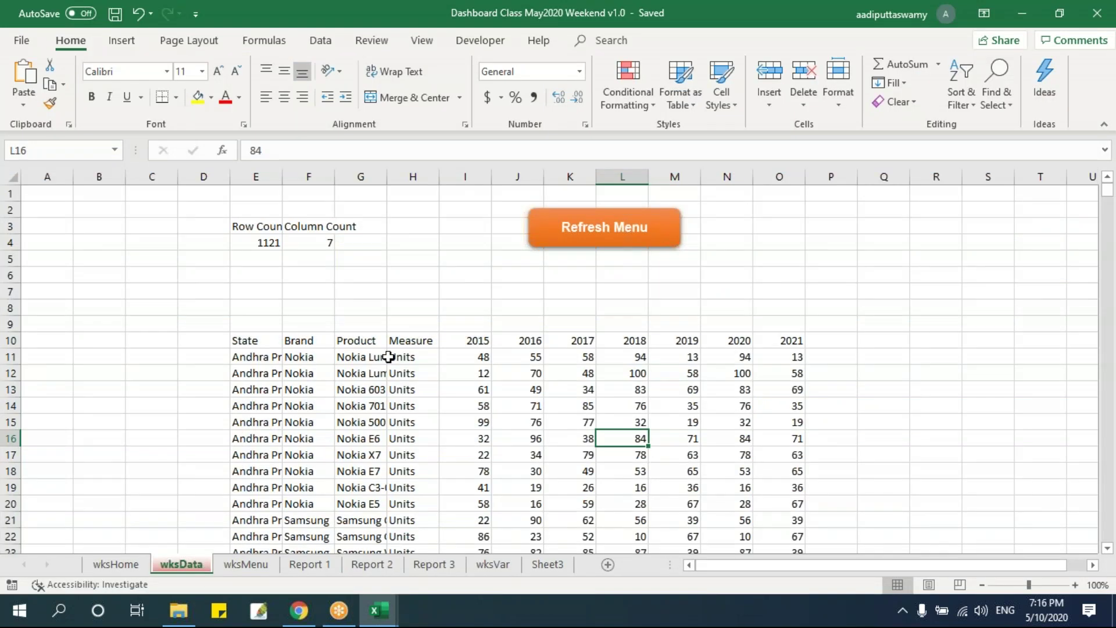
{"action": "left_click_drag", "start_coordinate": [392, 413], "coordinate": [395, 424]}
{"action": "key", "text": "alt+F11"}
{"action": "left_click", "coordinate": [557, 385]}
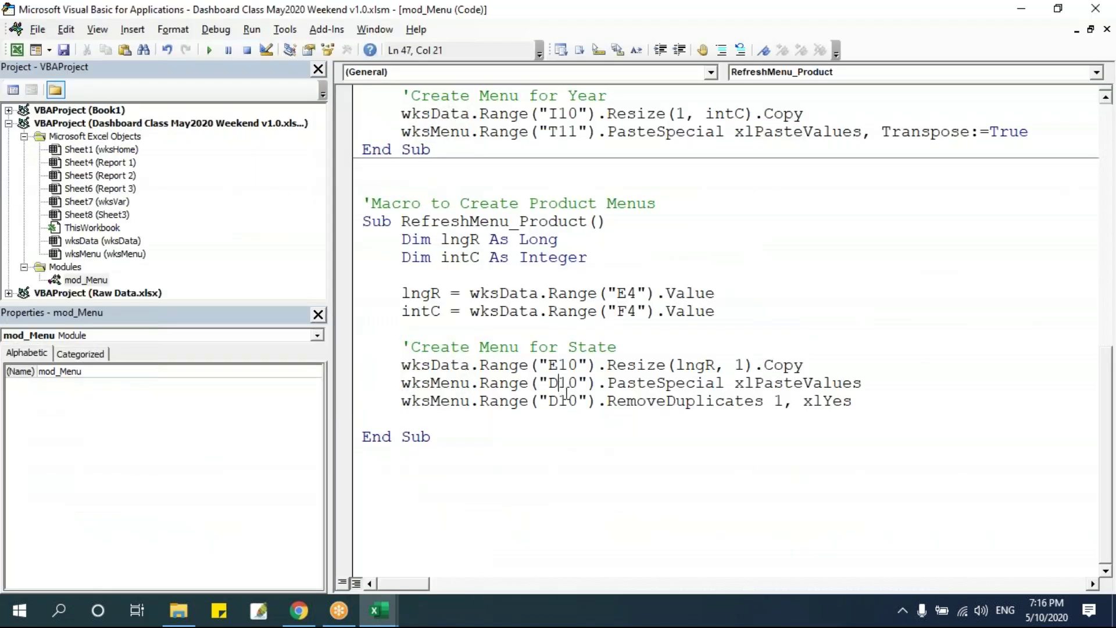
{"action": "key", "text": "alt+F11"}
{"action": "left_click_drag", "start_coordinate": [312, 359], "coordinate": [304, 486]}
{"action": "left_click", "coordinate": [360, 407]}
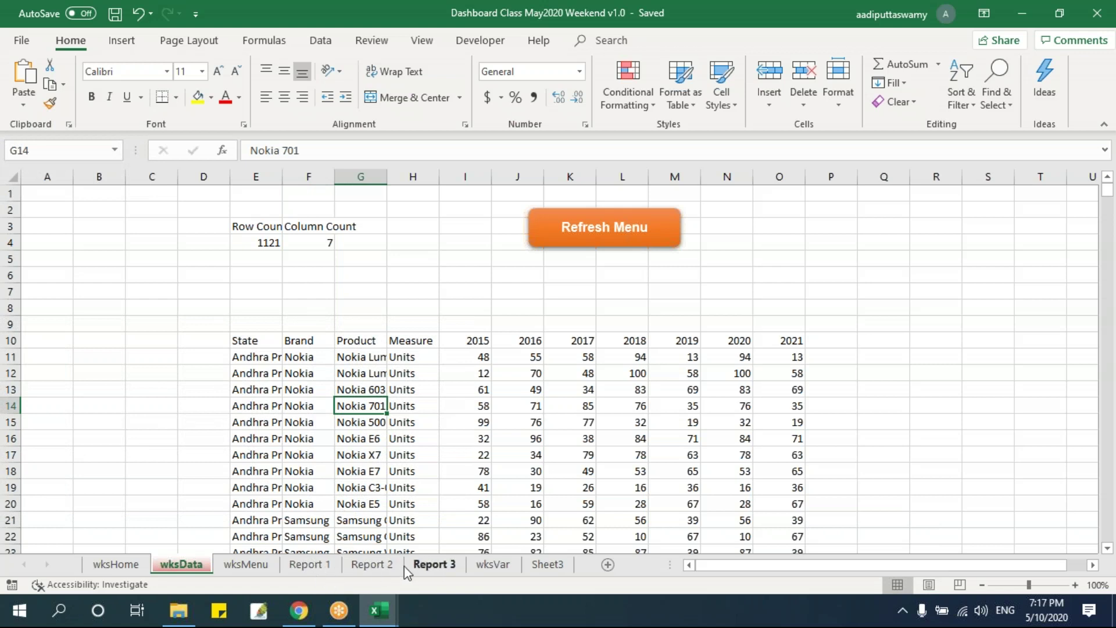
Enter the label "Selected" in cell C3 of wksMenu, above the Range label.
{"action": "left_click", "coordinate": [244, 566]}
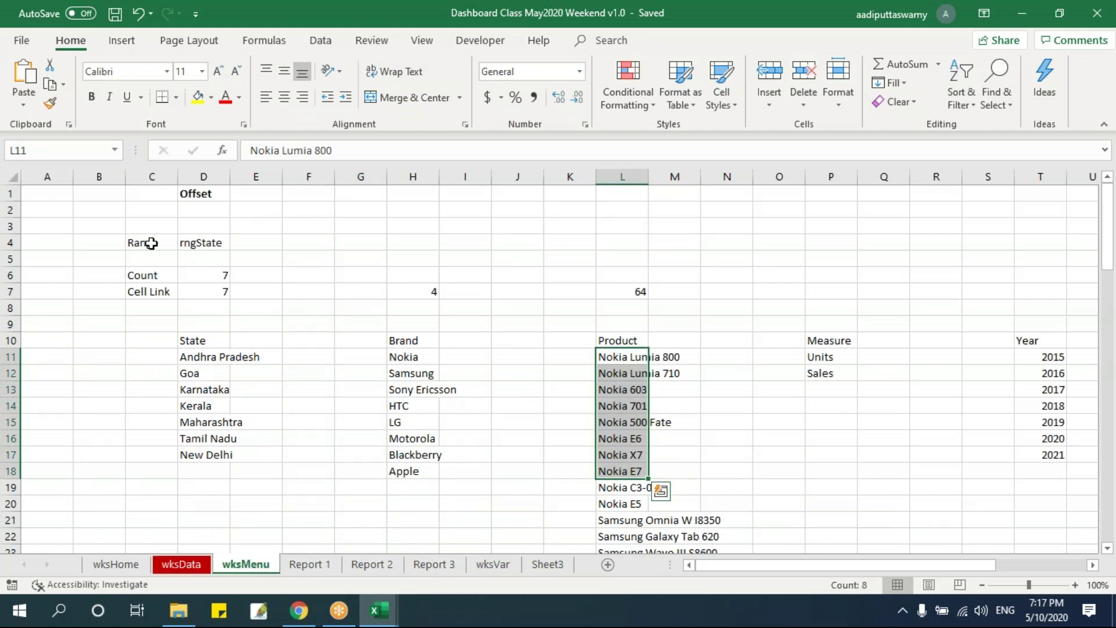
{"action": "left_click", "coordinate": [169, 230]}
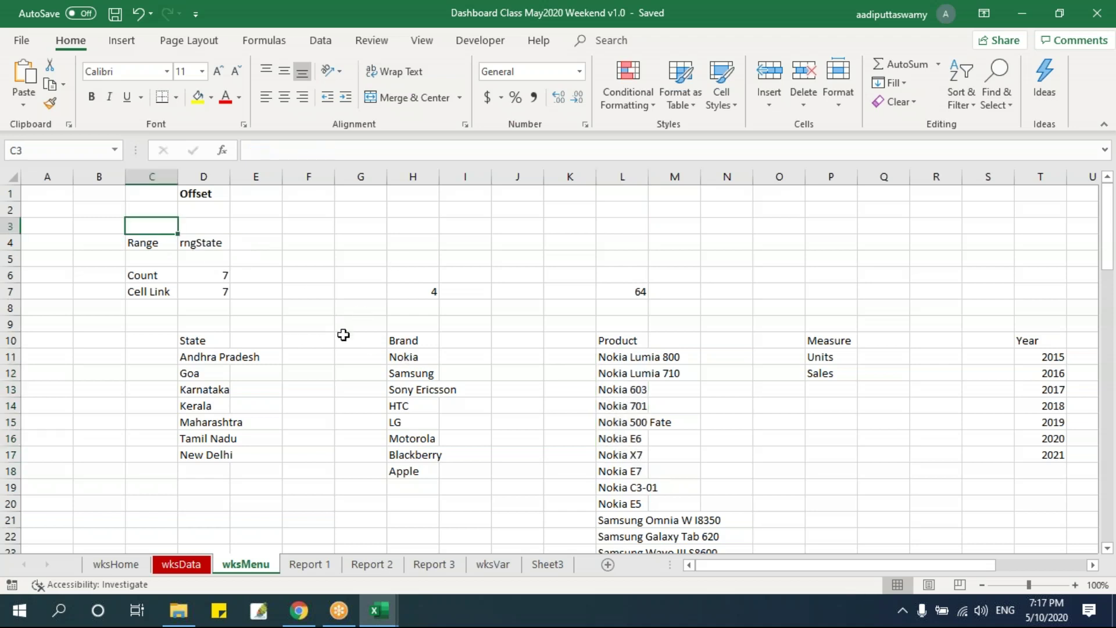
{"action": "type", "text": "Selected"}
{"action": "key", "text": "Return"}
{"action": "key", "text": "Up"}
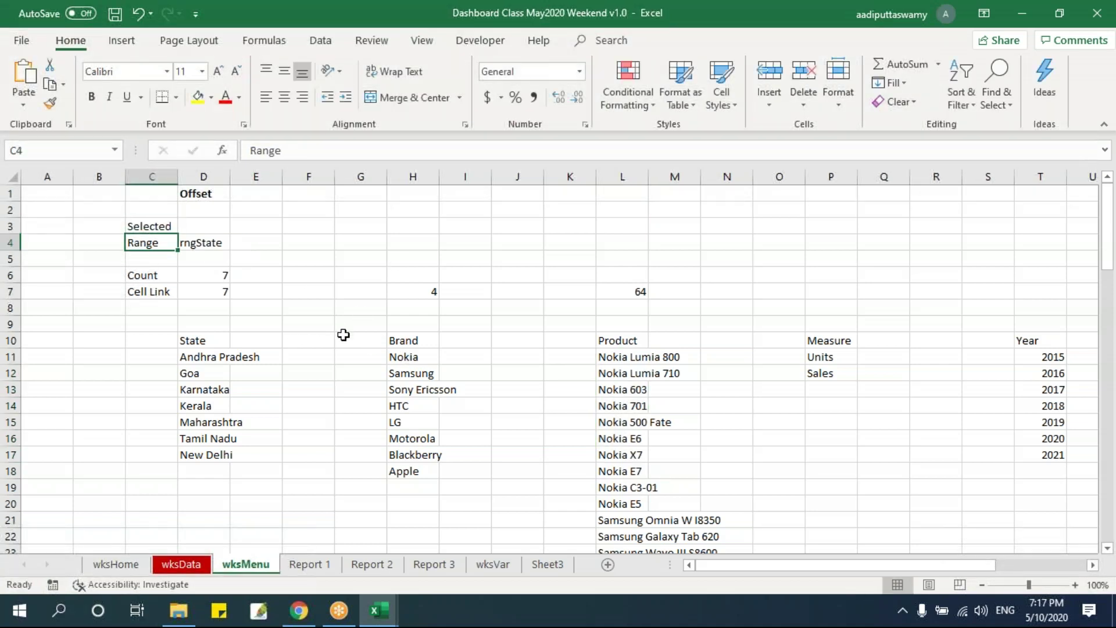
Examine the Brand list in H11:H18 on wksMenu against cell H3 in the Selected row.
{"action": "key", "text": "Right"}
{"action": "key", "text": "Right"}
{"action": "key", "text": "Right"}
{"action": "key", "text": "Right"}
{"action": "key", "text": "Right"}
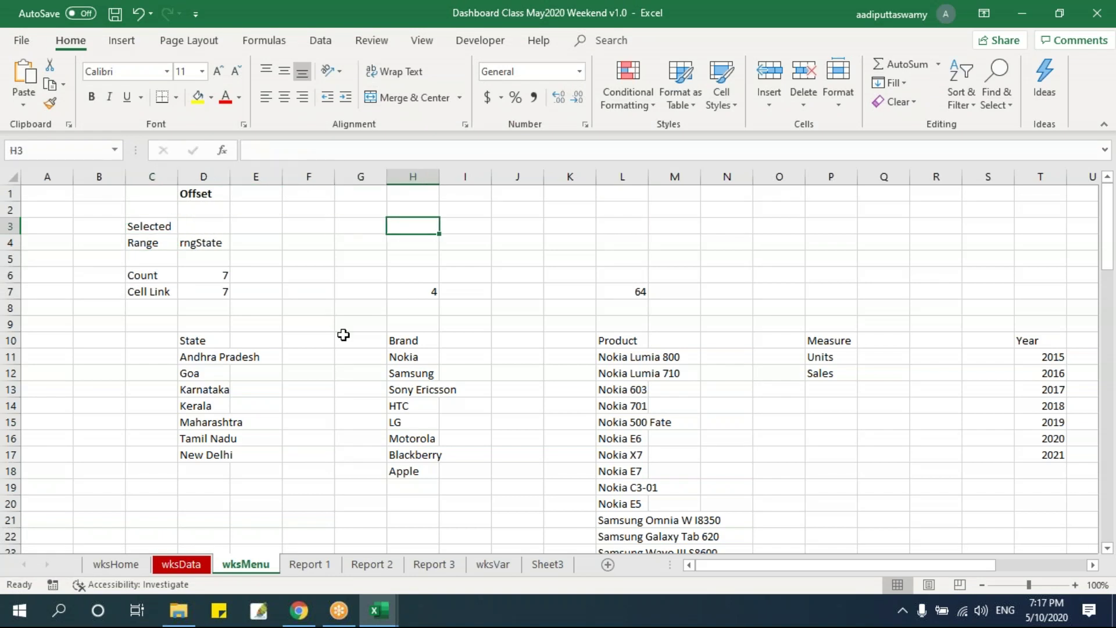
{"action": "left_click_drag", "start_coordinate": [414, 357], "coordinate": [430, 488]}
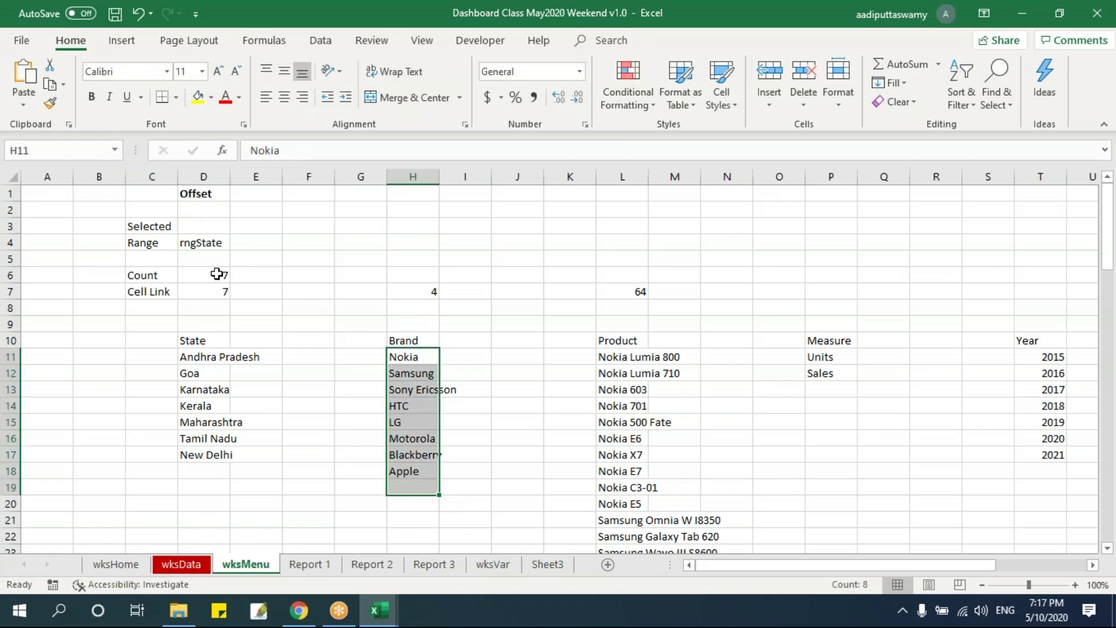
{"action": "left_click_drag", "start_coordinate": [417, 357], "coordinate": [423, 468]}
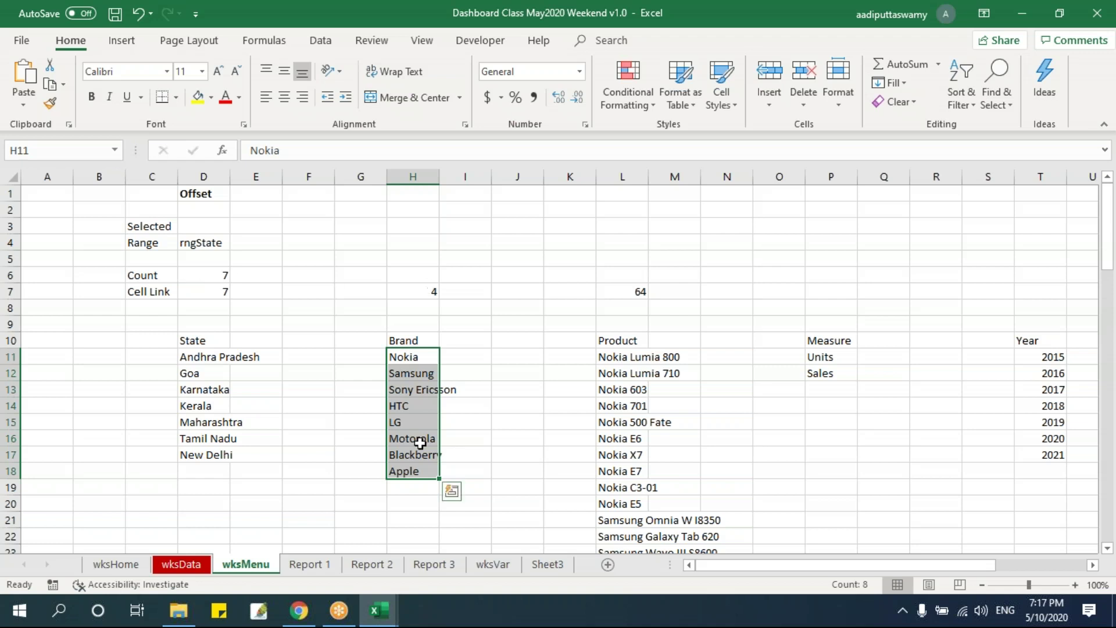
{"action": "left_click_drag", "start_coordinate": [421, 356], "coordinate": [421, 466]}
{"action": "left_click_drag", "start_coordinate": [403, 355], "coordinate": [404, 463]}
{"action": "left_click", "coordinate": [414, 228]}
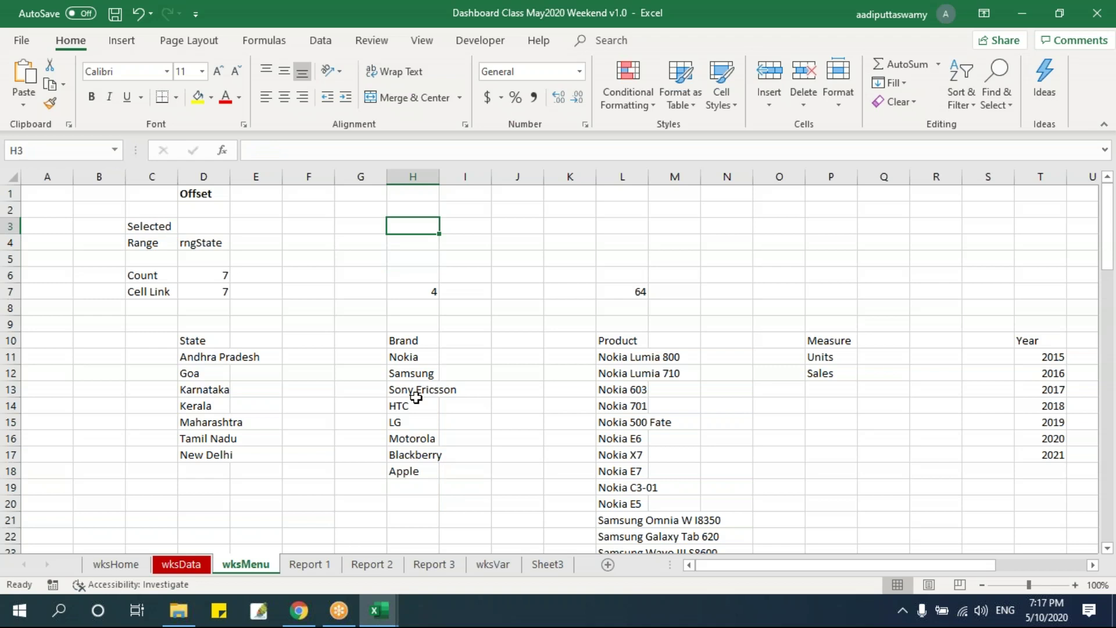
{"action": "left_click_drag", "start_coordinate": [429, 357], "coordinate": [430, 472]}
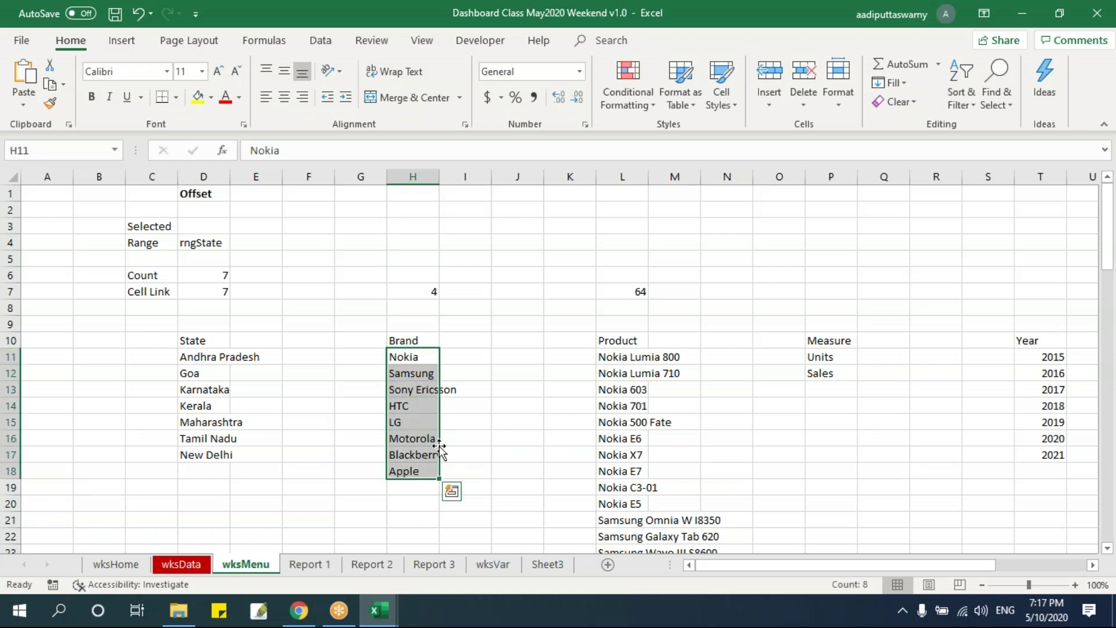
Enter the formula =INDEX(H11:H18,H7,1) in cell H3 of wksMenu to return the selected brand.
{"action": "left_click", "coordinate": [415, 229]}
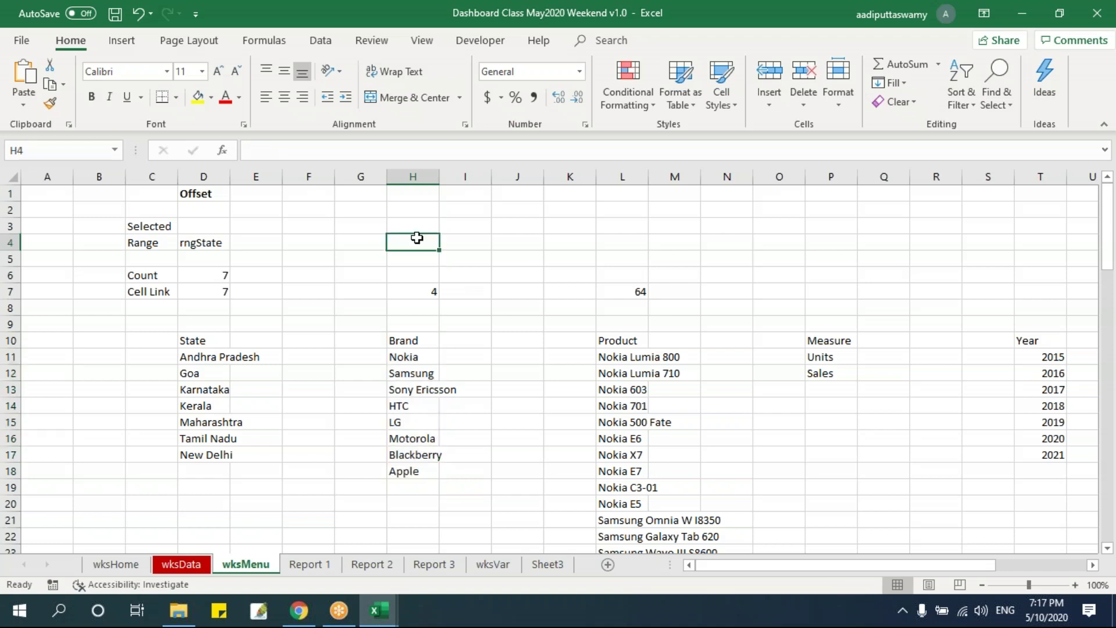
{"action": "type", "text": "=index"}
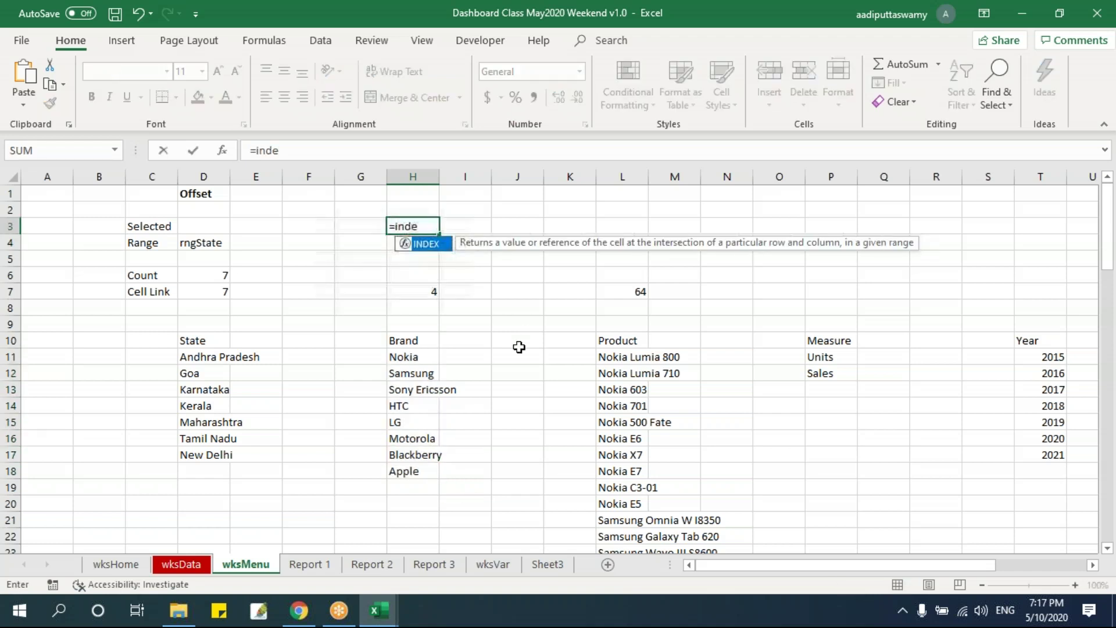
{"action": "key", "text": "Tab"}
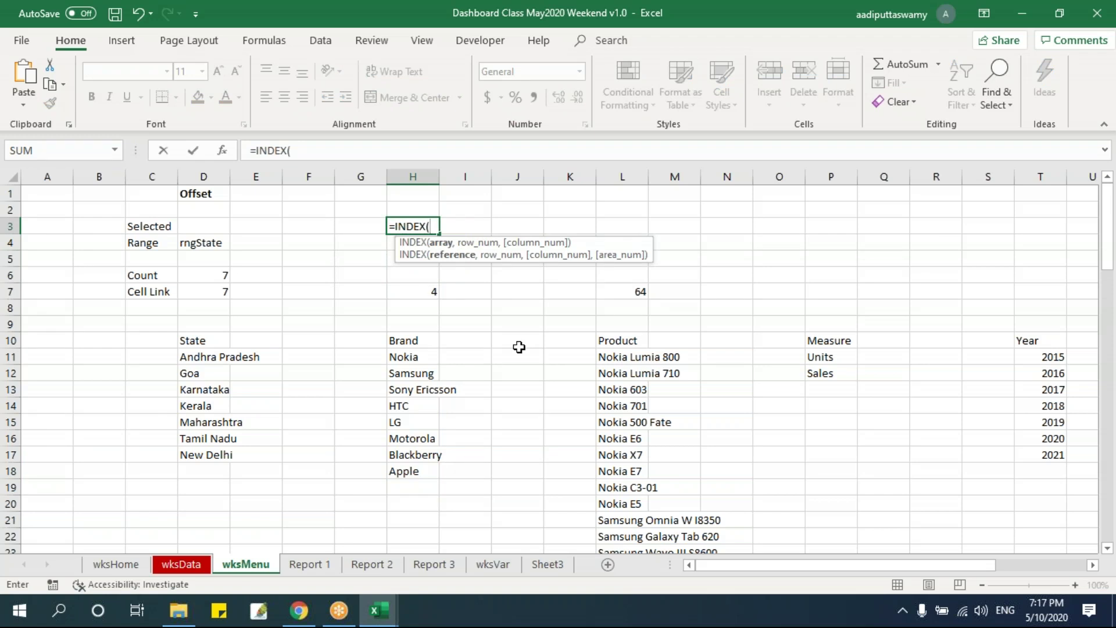
{"action": "key", "text": "Down"}
{"action": "key", "text": "Down"}
{"action": "key", "text": "Down"}
{"action": "key", "text": "Down"}
{"action": "key", "text": "Down"}
{"action": "key", "text": "Down"}
{"action": "key", "text": "Down"}
{"action": "key", "text": "Down"}
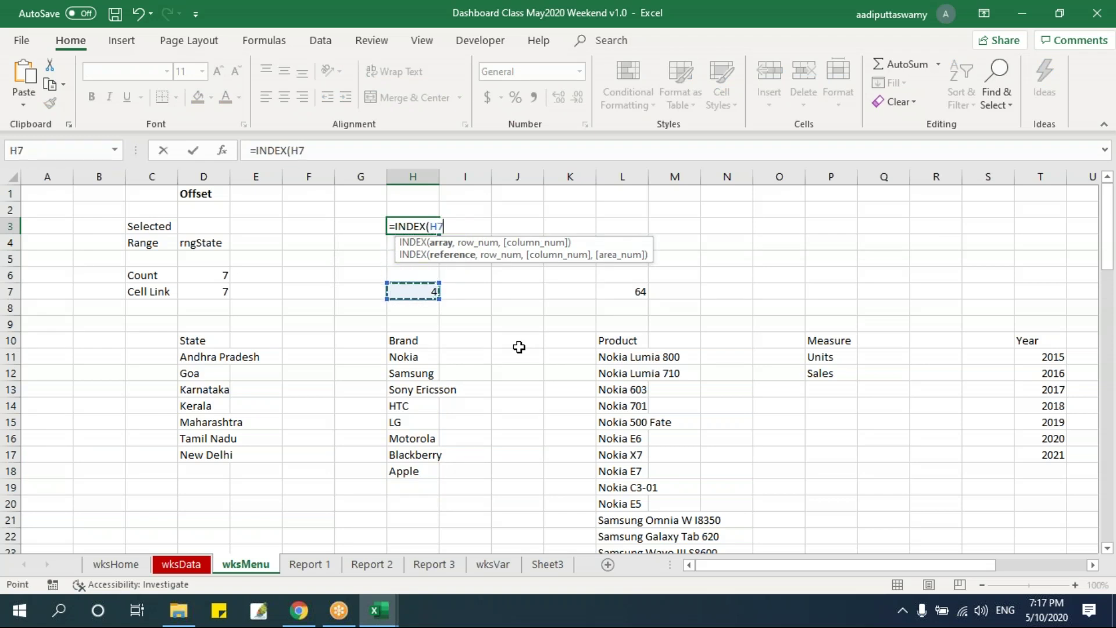
{"action": "key", "text": "ctrl+shift+Down"}
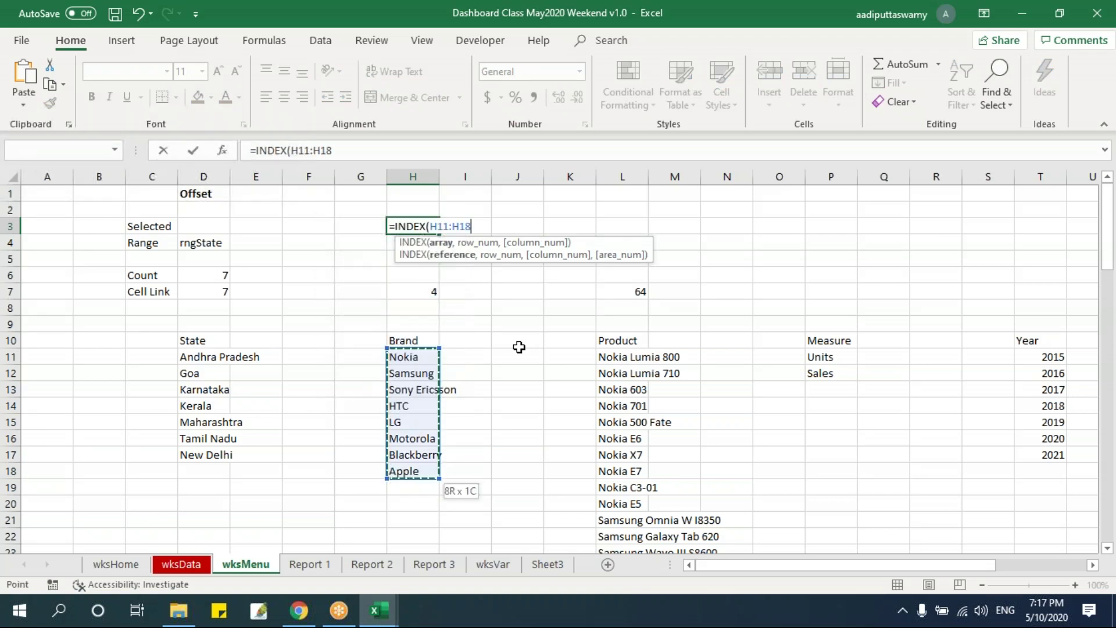
{"action": "type", "text": ","}
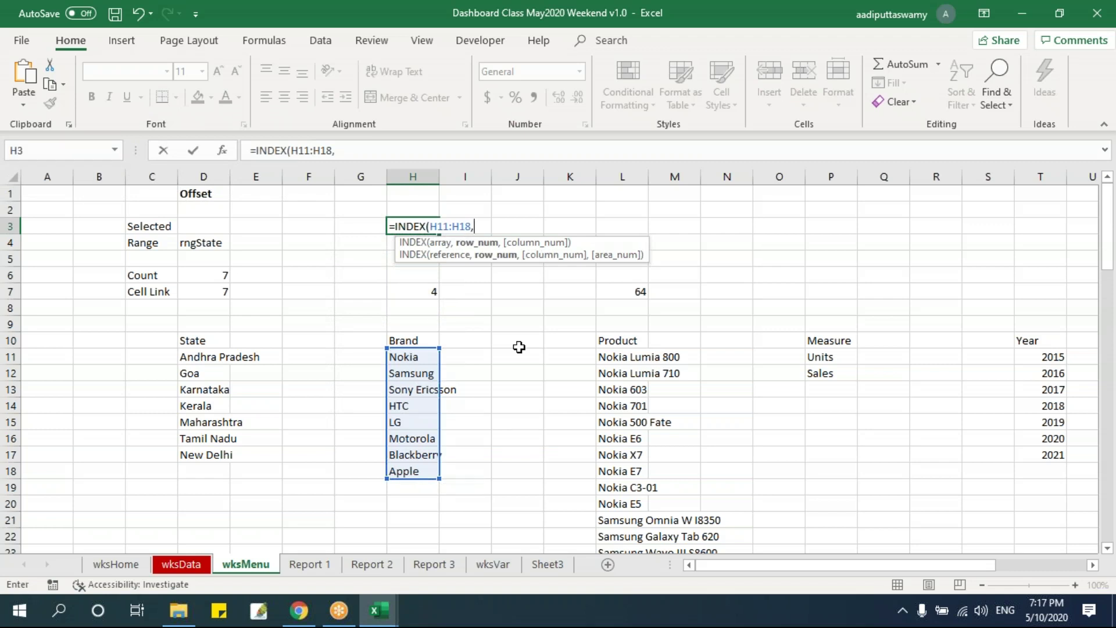
{"action": "key", "text": "Down"}
{"action": "key", "text": "Down"}
{"action": "key", "text": "Down"}
{"action": "key", "text": "Down"}
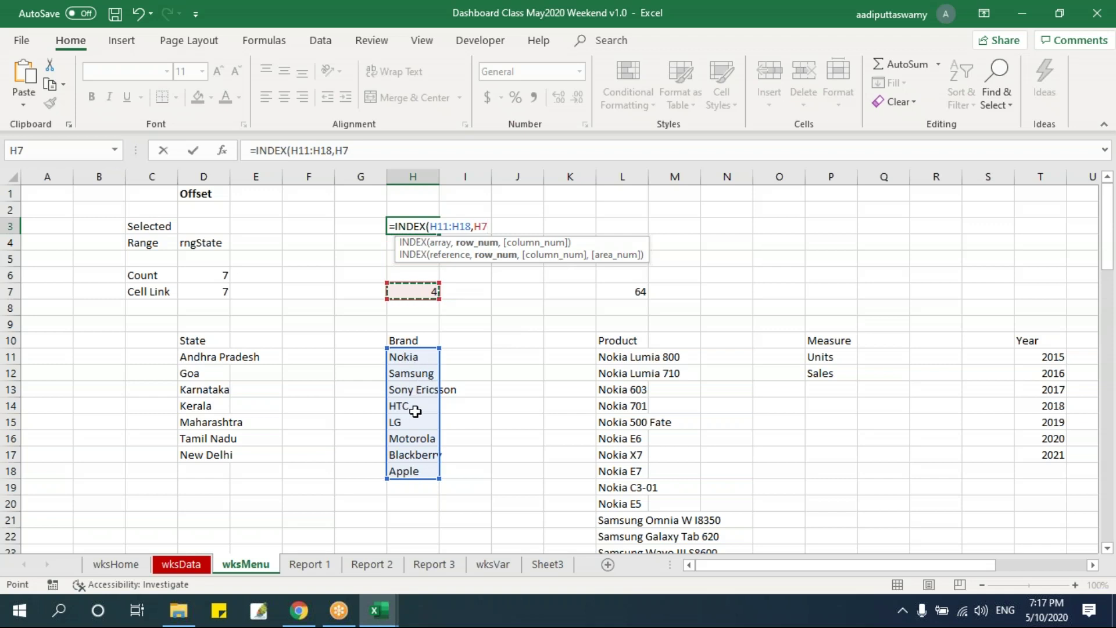
{"action": "type", "text": ","}
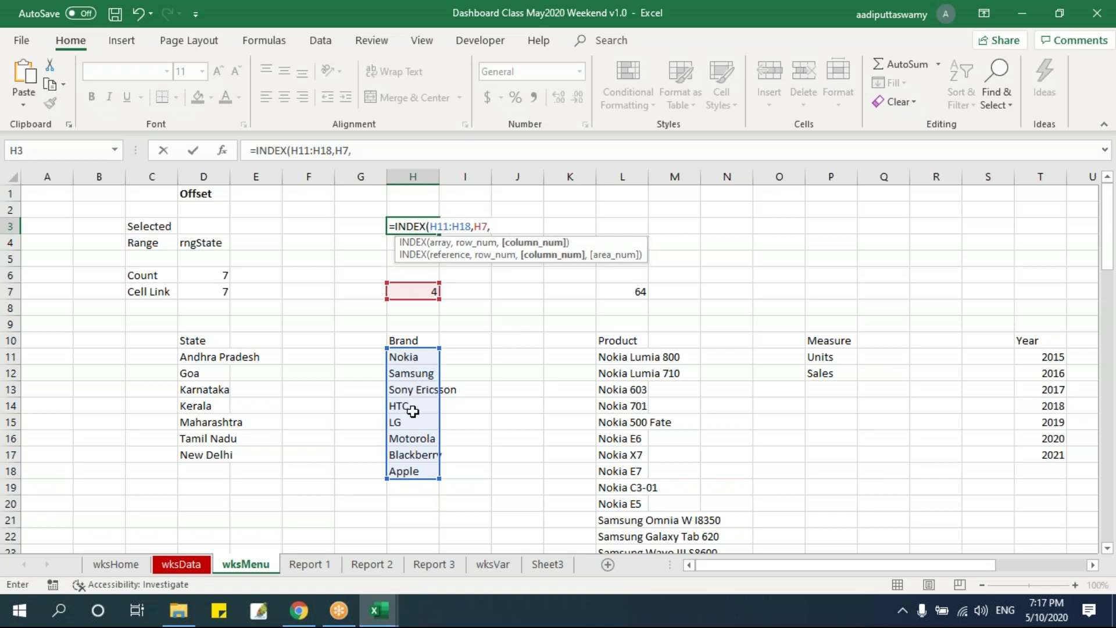
{"action": "type", "text": "1)"}
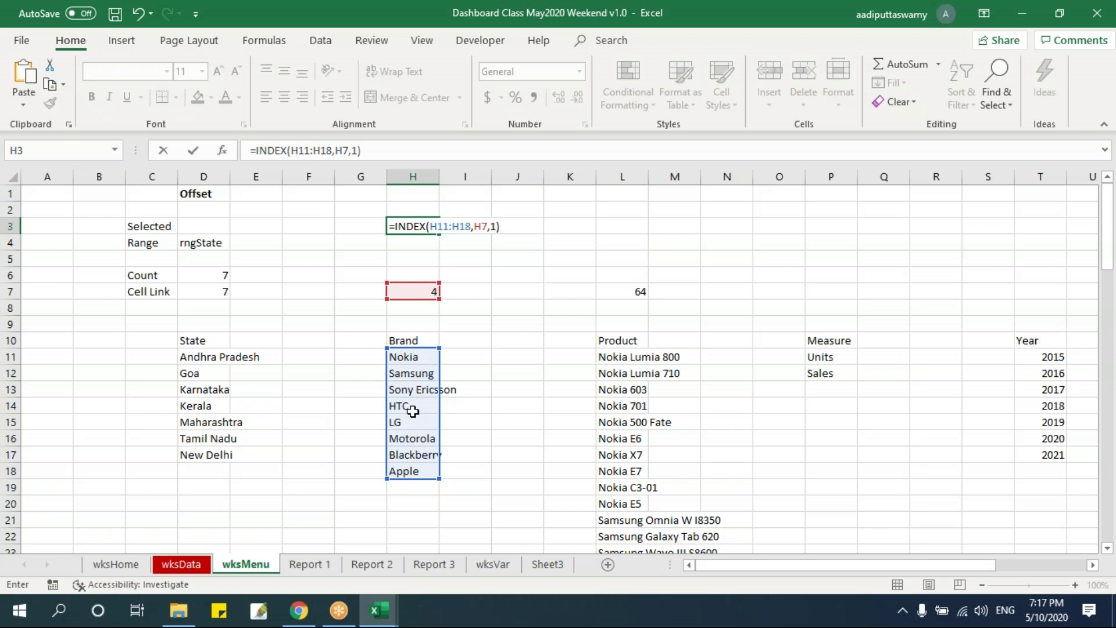
{"action": "key", "text": "Return"}
Set the Brand drop-down on Report 2 to Nokia and check cell H3 on wksMenu.
{"action": "left_click", "coordinate": [372, 565]}
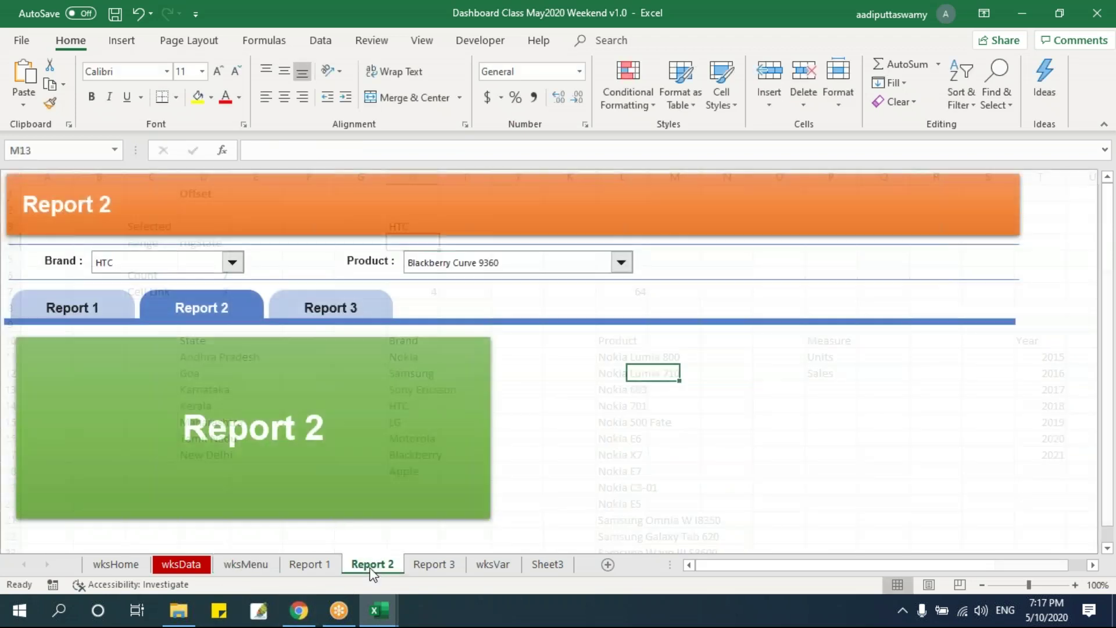
{"action": "left_click", "coordinate": [170, 269]}
{"action": "left_click", "coordinate": [165, 283]}
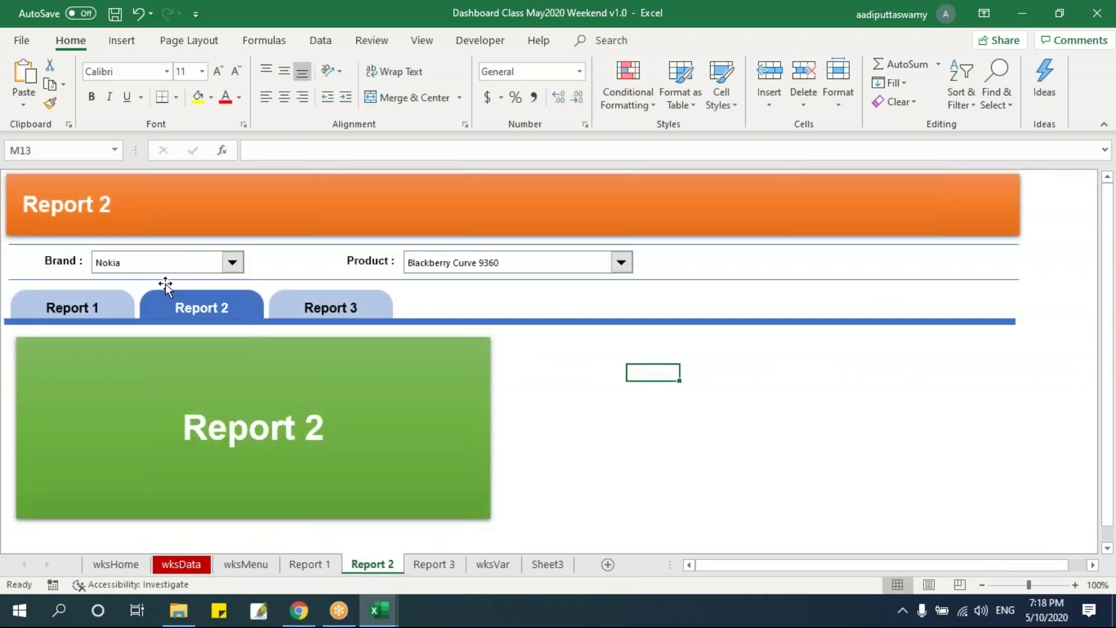
{"action": "left_click", "coordinate": [245, 564]}
{"action": "left_click", "coordinate": [426, 226]}
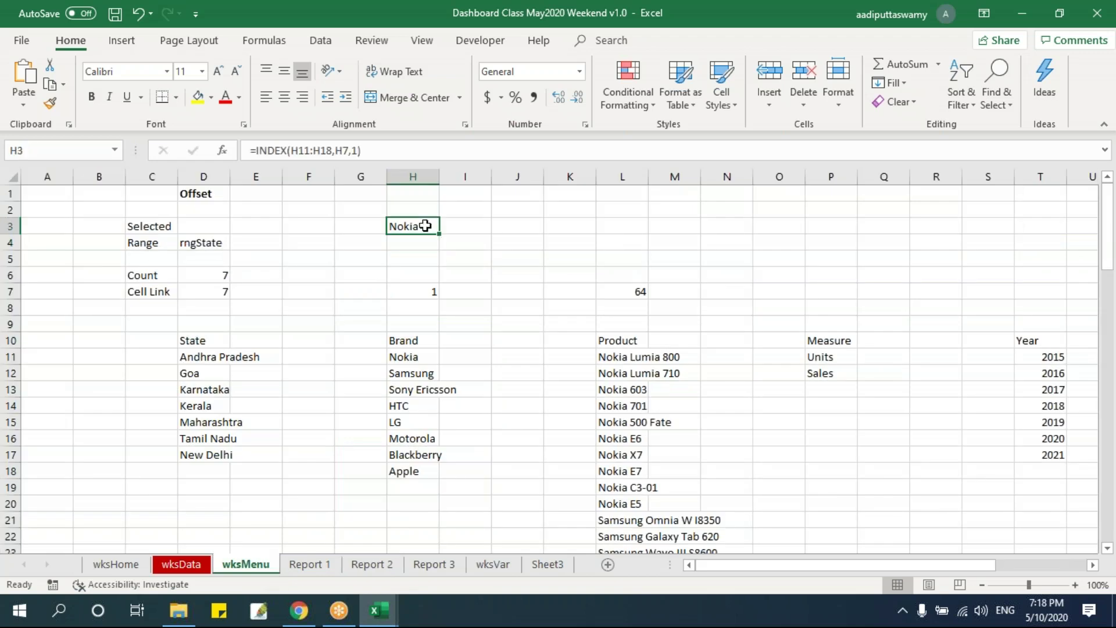
Set the Brand drop-down on Report 2 to Blackberry, check wksMenu, and return to Report 2.
{"action": "left_click", "coordinate": [371, 565]}
{"action": "left_click", "coordinate": [174, 266]}
{"action": "left_click", "coordinate": [116, 342]}
{"action": "left_click", "coordinate": [245, 564]}
{"action": "left_click", "coordinate": [366, 560]}
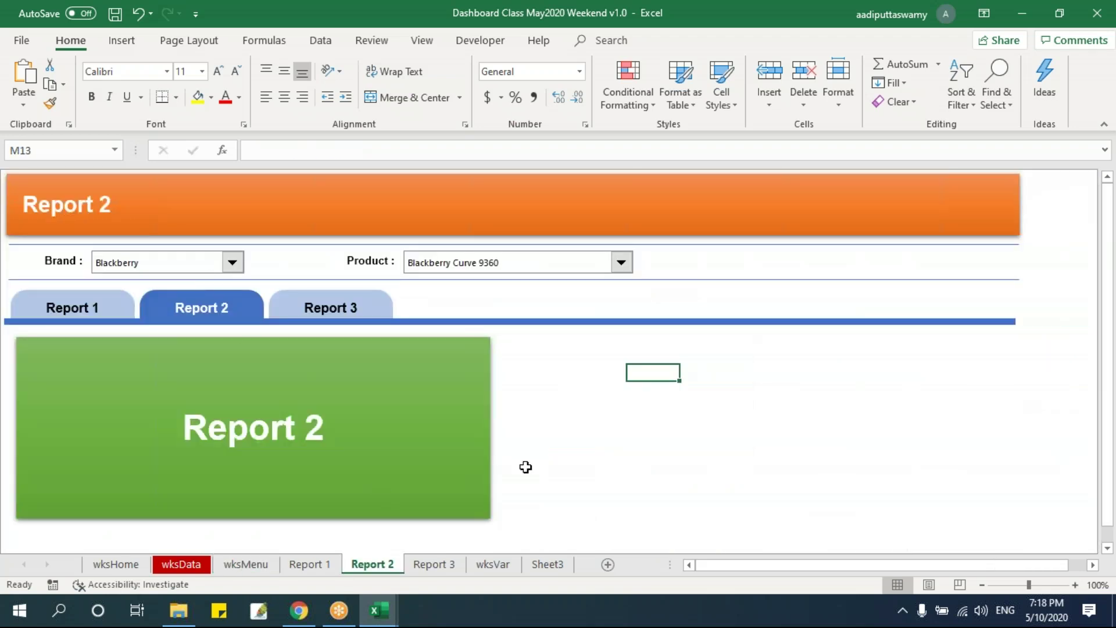
In the VBA editor, declare strBrand As String below the existing declarations in RefreshMenu_Product.
{"action": "key", "text": "alt+F11"}
{"action": "left_click", "coordinate": [593, 275]}
{"action": "key", "text": "Return"}
{"action": "key", "text": "Return"}
{"action": "type", "text": "di"}
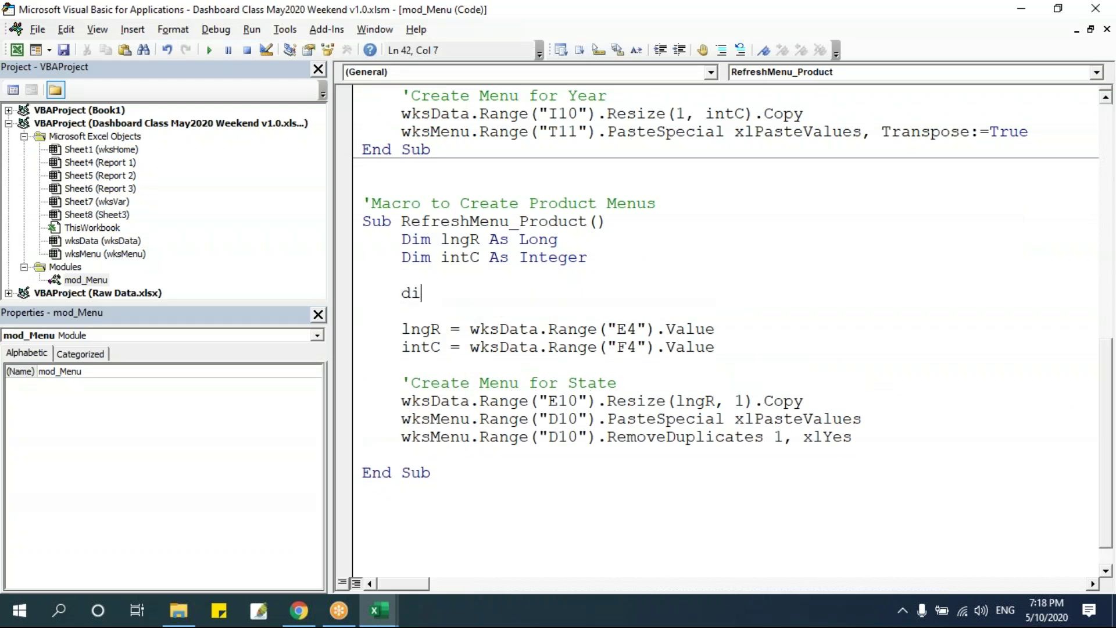
{"action": "type", "text": "m strBrand as string"}
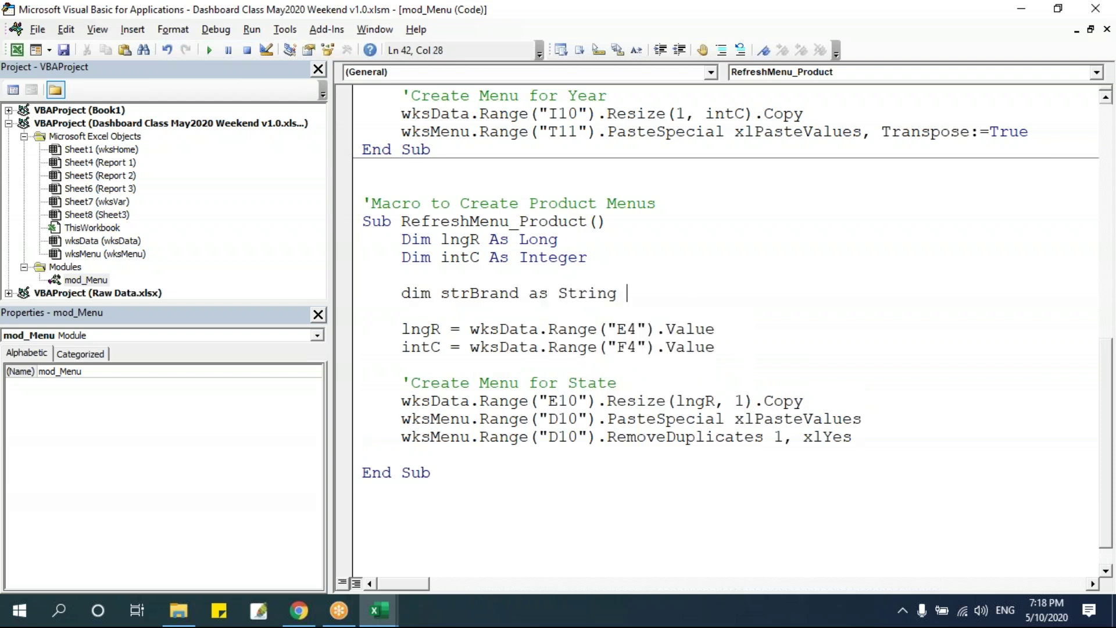
Assign wksMenu.Range("H3").Value to strBrand below the intC assignment in RefreshMenu_Product, followed by a blank line.
{"action": "double_click", "coordinate": [500, 294]}
{"action": "left_click", "coordinate": [742, 365]}
{"action": "key", "text": "ctrl+v"}
{"action": "type", "text": "= wk"}
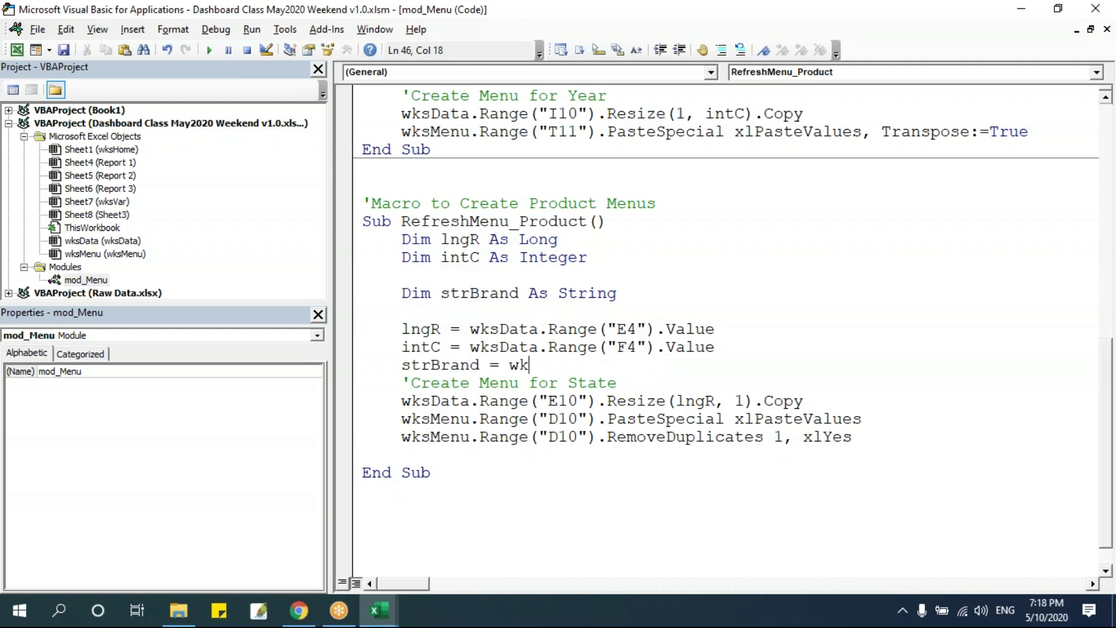
{"action": "type", "text": "smenu.Range(\""}
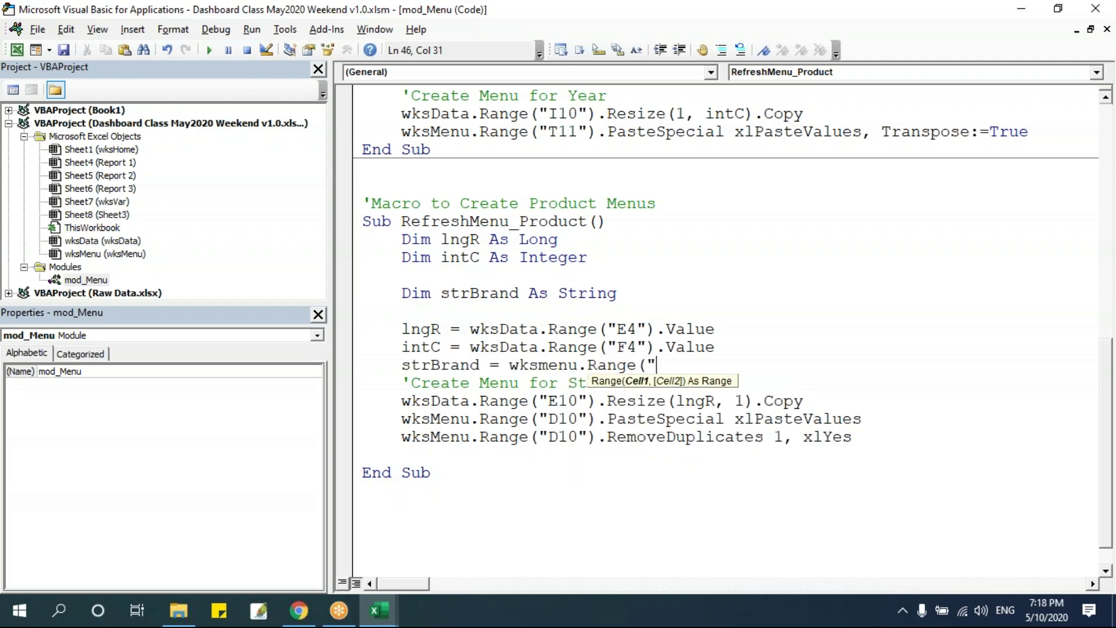
{"action": "key", "text": "alt+F11"}
{"action": "left_click", "coordinate": [244, 564]}
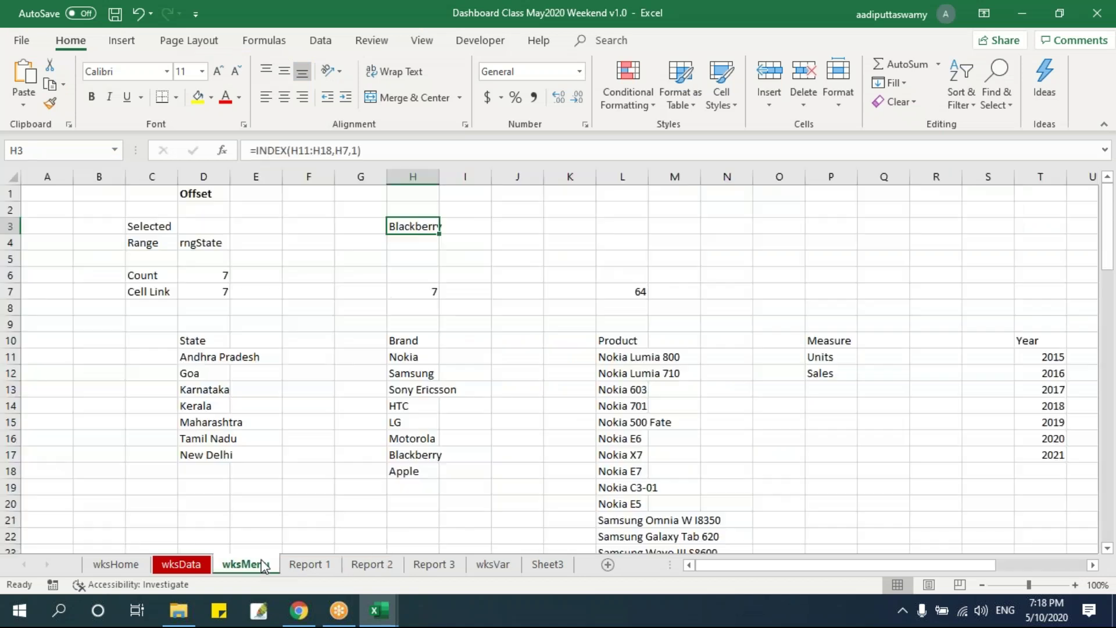
{"action": "key", "text": "alt+F11"}
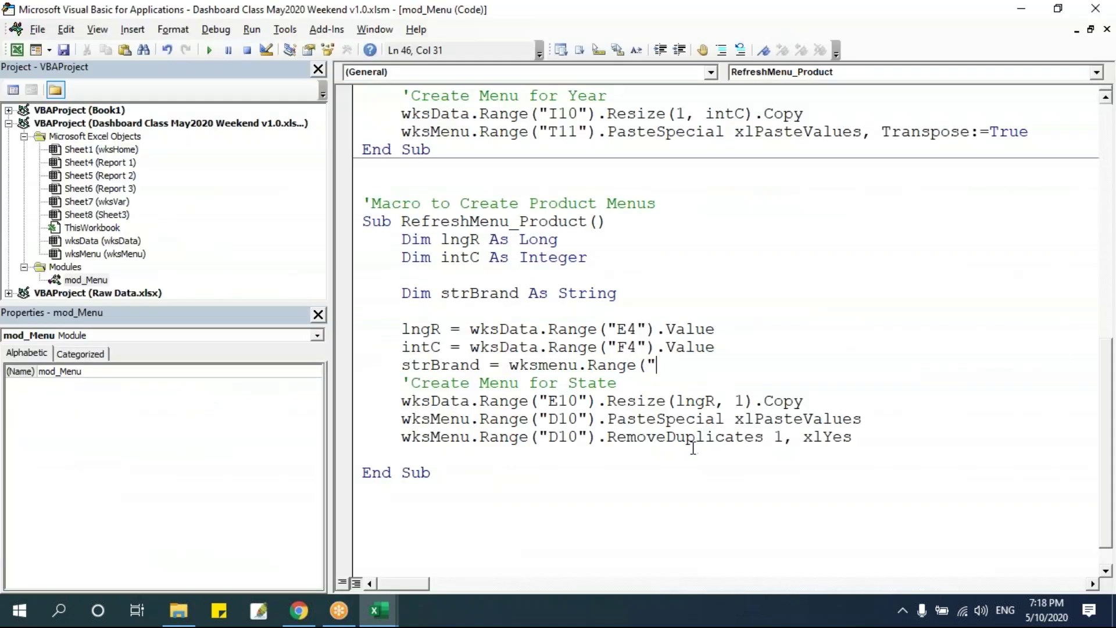
{"action": "type", "text": "H3\").Value"}
{"action": "key", "text": "Return"}
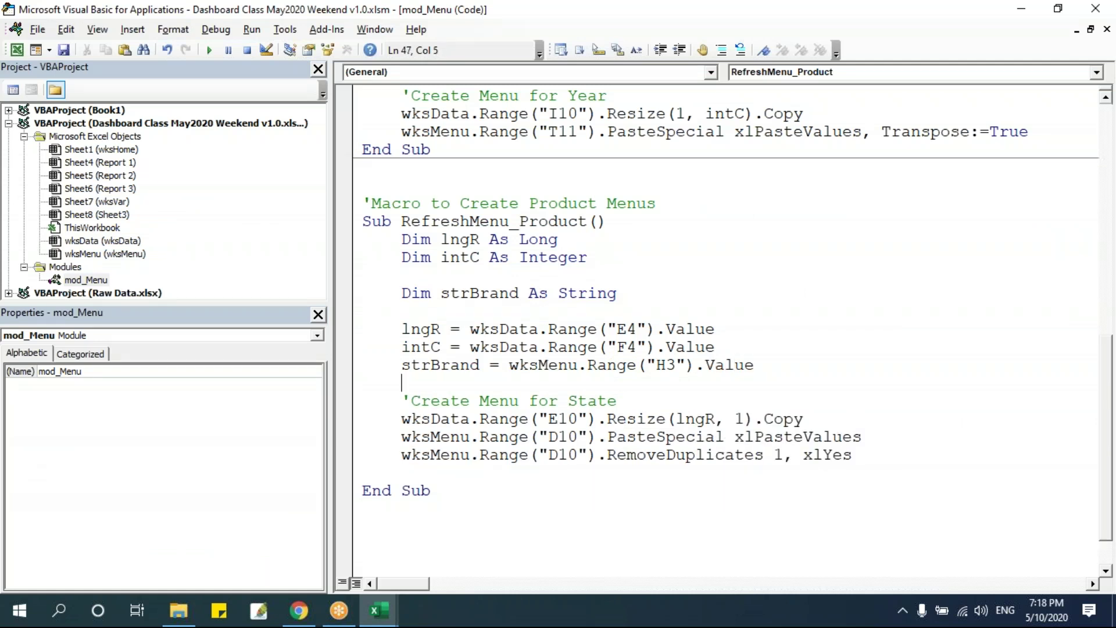
Delete the intC assignment and declaration from RefreshMenu_Product, along with the blank lines left around them.
{"action": "left_click", "coordinate": [435, 329]}
{"action": "key", "text": "Down"}
{"action": "left_click_drag", "start_coordinate": [405, 348], "coordinate": [763, 349]}
{"action": "key", "text": "Delete"}
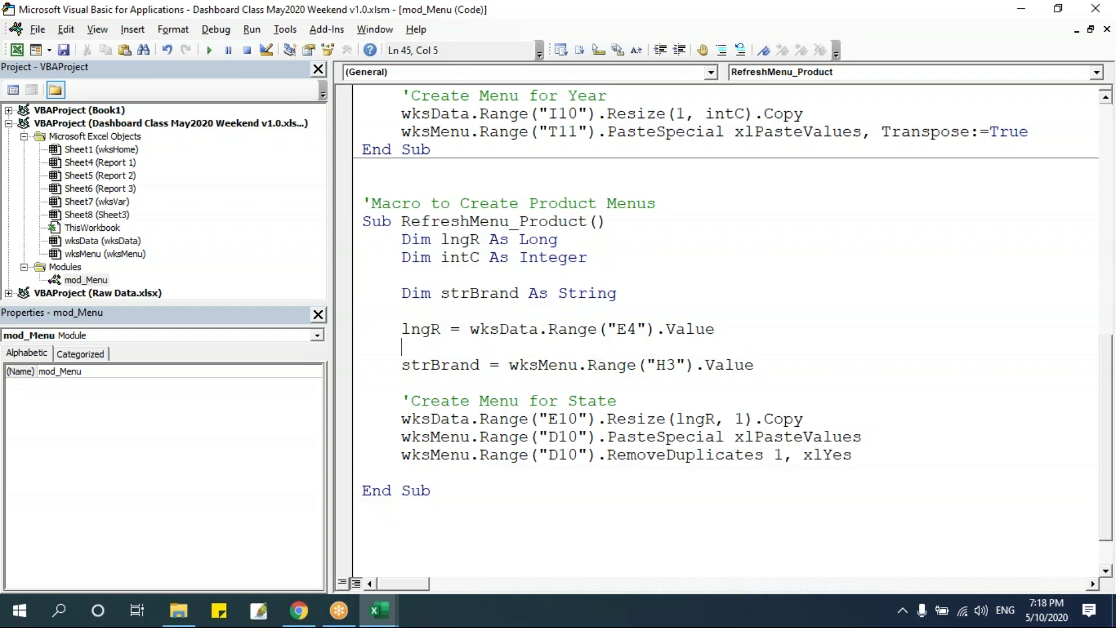
{"action": "left_click_drag", "start_coordinate": [587, 257], "coordinate": [316, 258]}
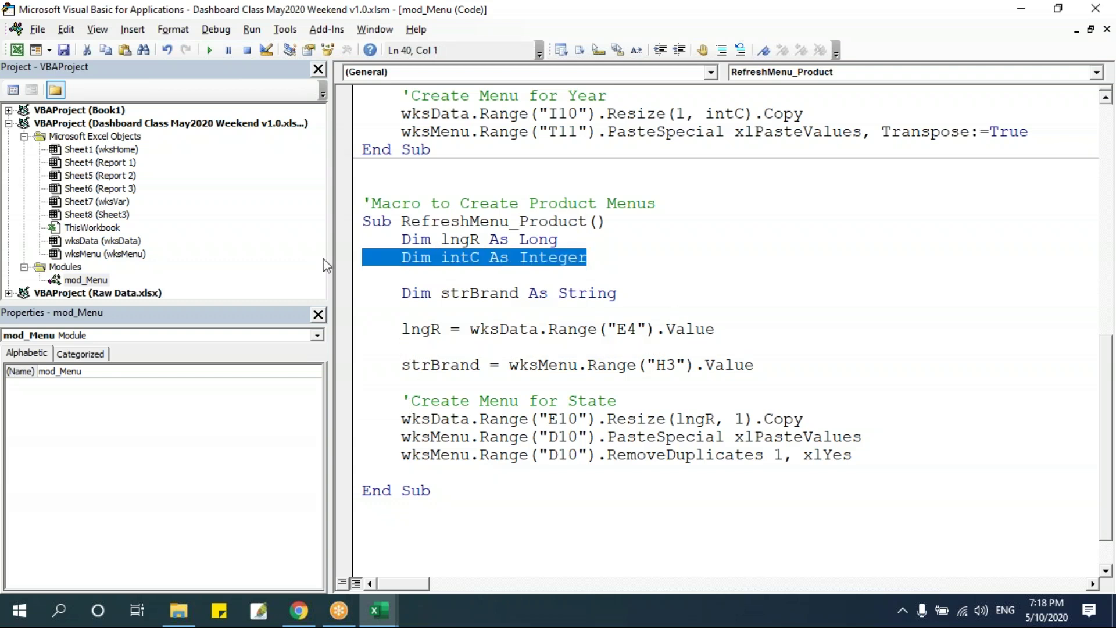
{"action": "key", "text": "Delete"}
{"action": "left_click", "coordinate": [599, 243]}
{"action": "key", "text": "Delete"}
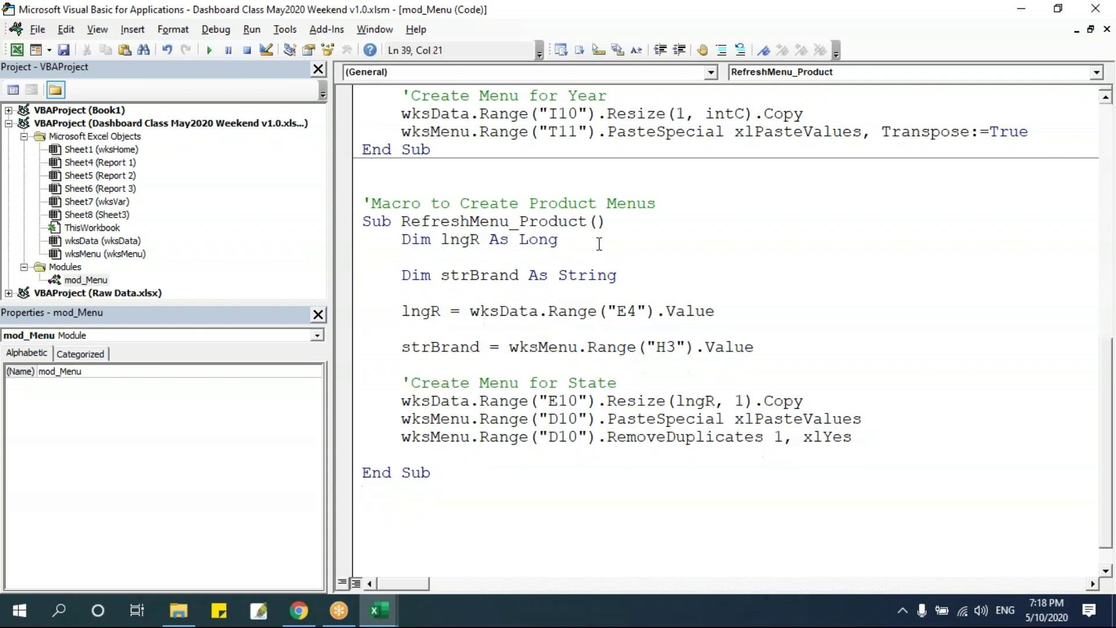
{"action": "key", "text": "Delete"}
{"action": "left_click", "coordinate": [769, 300]}
{"action": "key", "text": "Delete"}
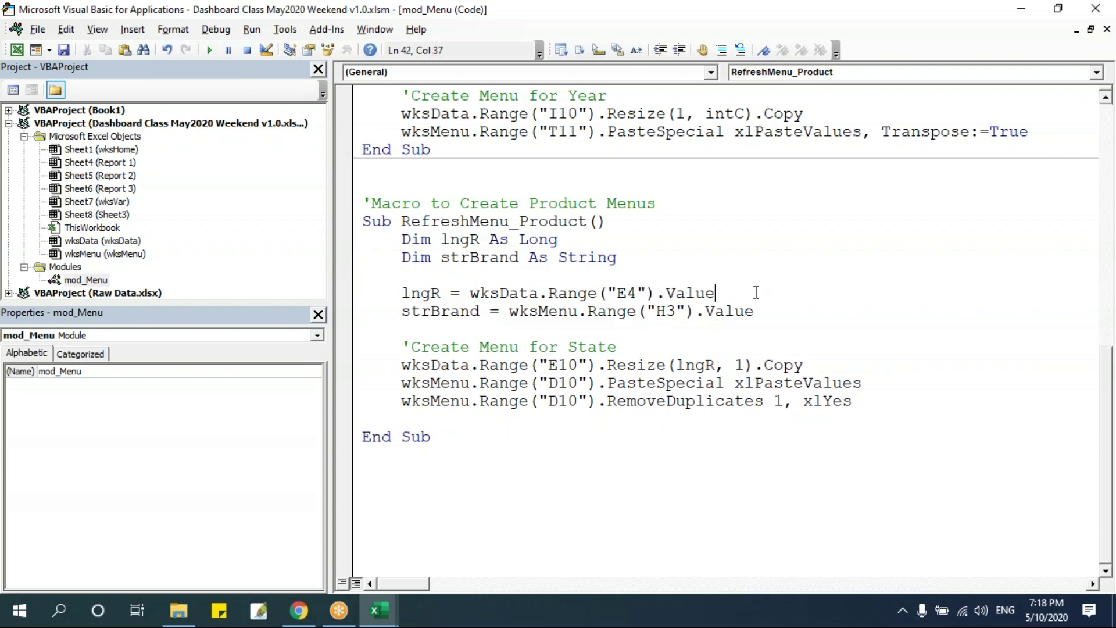
Change the block comment in RefreshMenu_Product to "Create Menu for Product".
{"action": "double_click", "coordinate": [444, 293]}
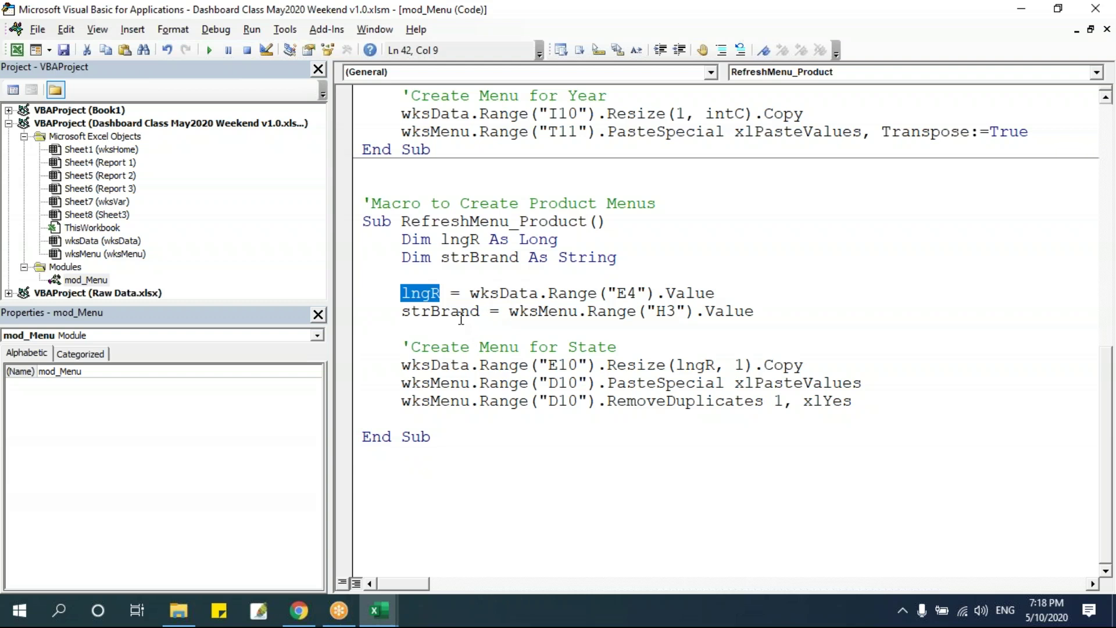
{"action": "double_click", "coordinate": [462, 317]}
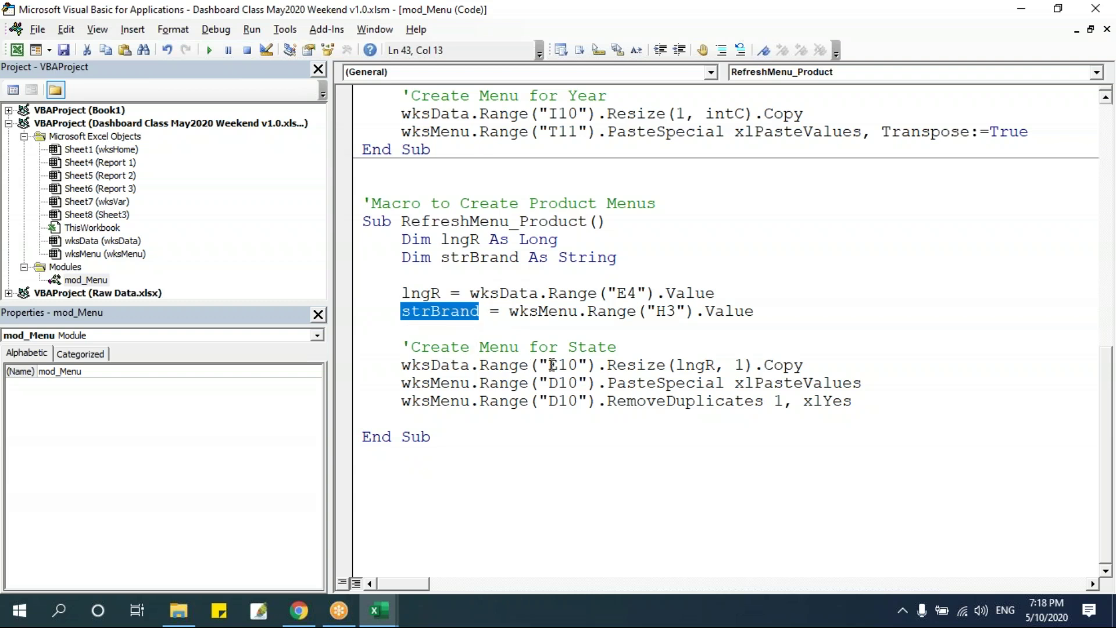
{"action": "double_click", "coordinate": [572, 347]}
{"action": "type", "text": "Product"}
{"action": "left_click", "coordinate": [688, 382]}
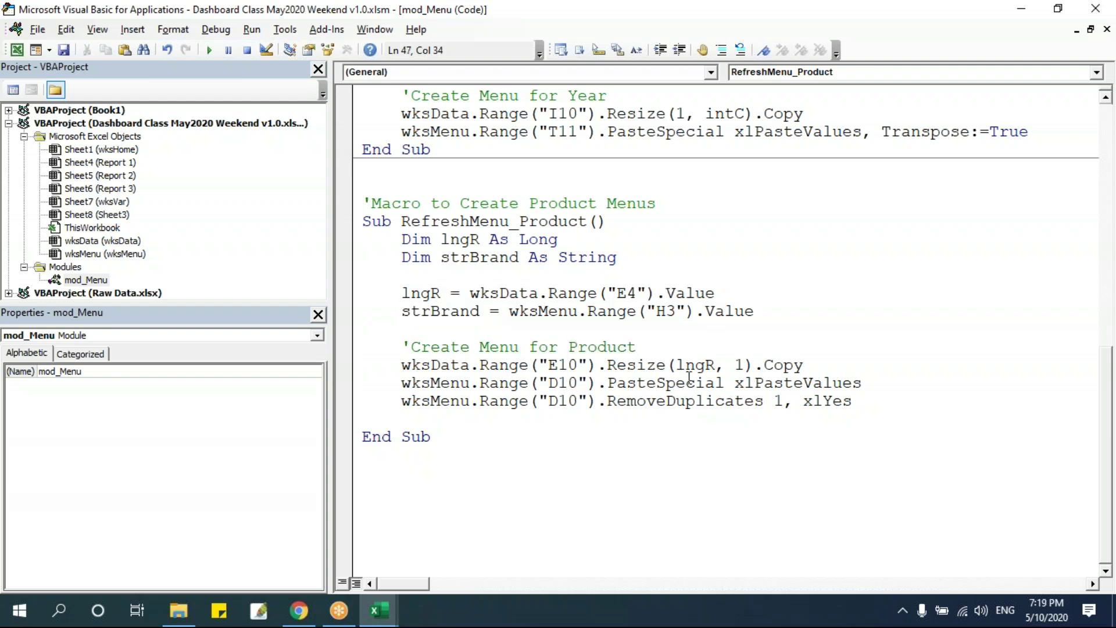
Insert a line under the Product comment and copy wksData.Range("E10").Resize(lngR, 1). into it from the Copy statement.
{"action": "key", "text": "alt+F11"}
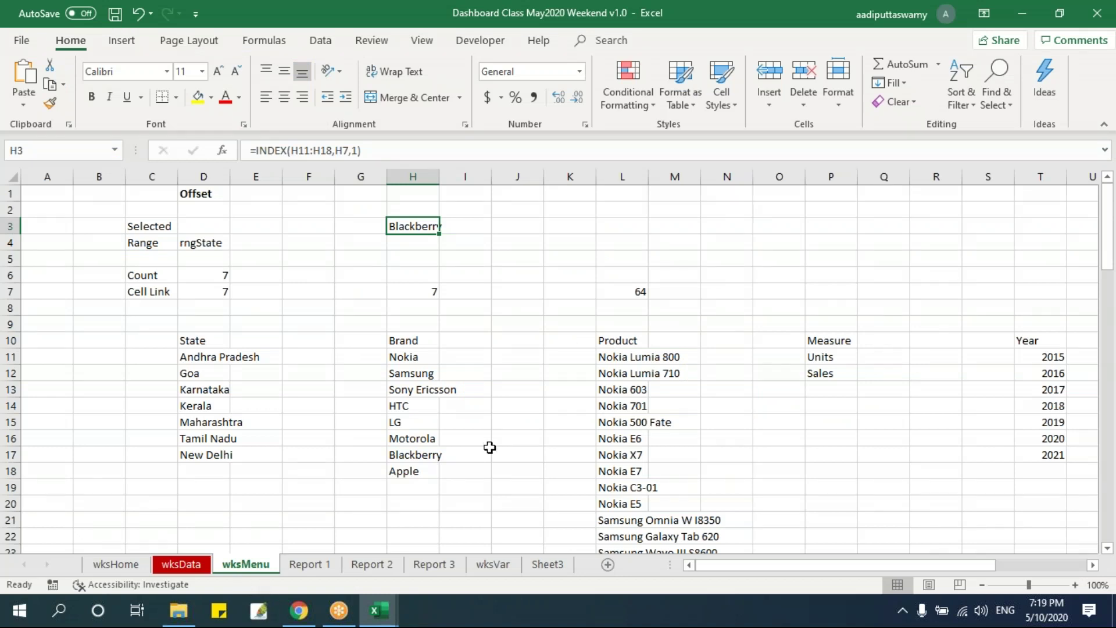
{"action": "key", "text": "alt+F11"}
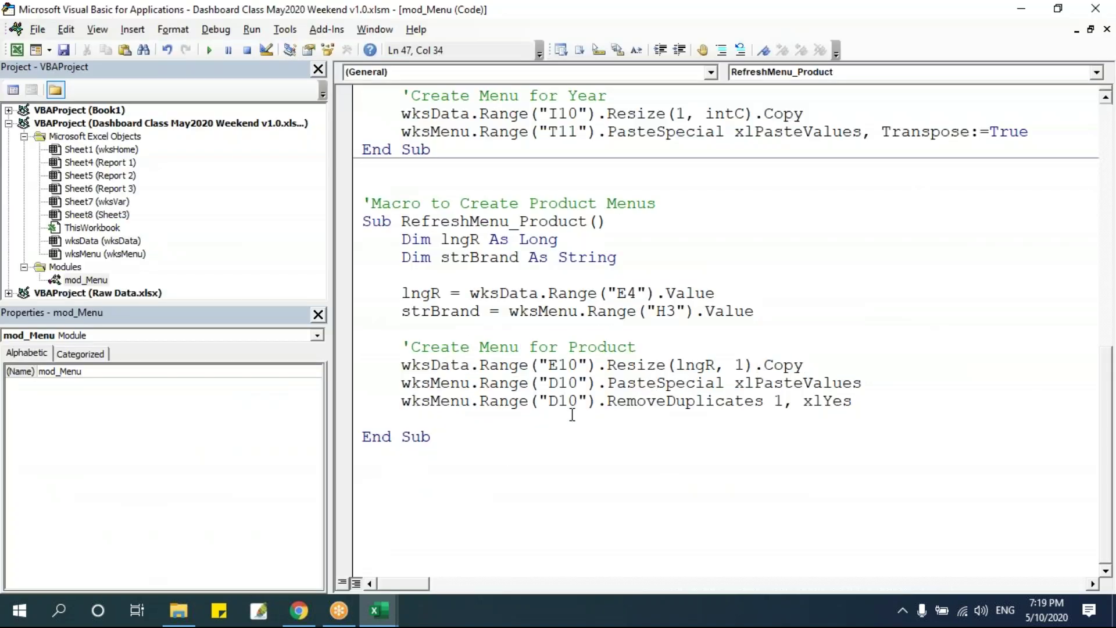
{"action": "key", "text": "Up"}
{"action": "key", "text": "Up"}
{"action": "key", "text": "Return"}
{"action": "key", "text": "alt+F11"}
{"action": "left_click", "coordinate": [181, 564]}
{"action": "key", "text": "alt+F11"}
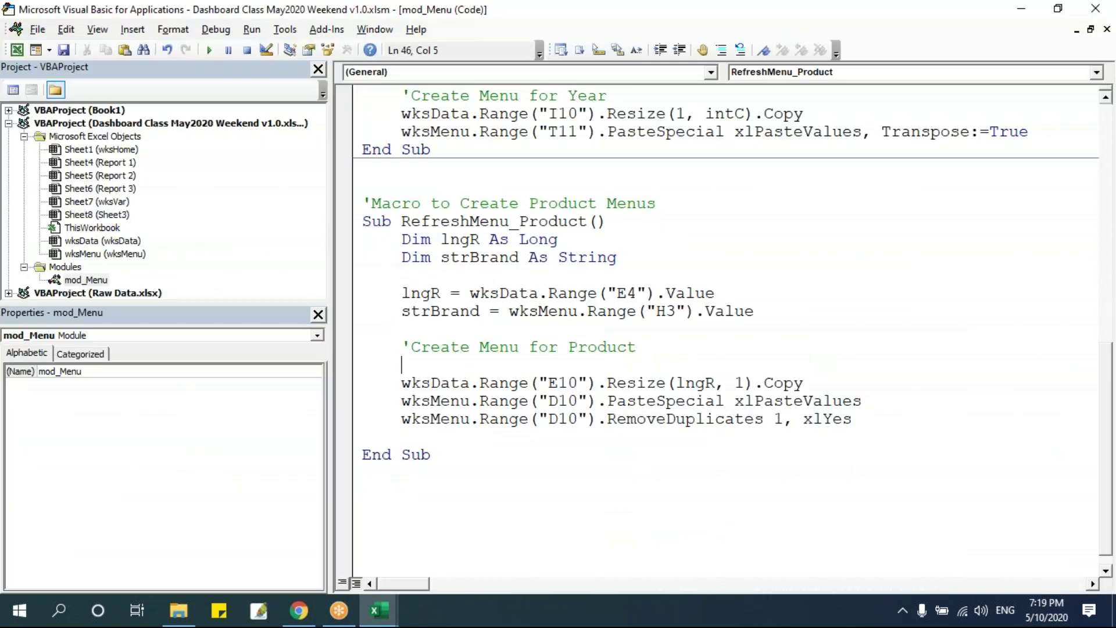
{"action": "left_click_drag", "start_coordinate": [400, 386], "coordinate": [763, 384]}
{"action": "key", "text": "ctrl+c"}
{"action": "left_click", "coordinate": [679, 364]}
{"action": "key", "text": "ctrl+v"}
Complete the new wksData.Range("E10").Resize(lngR, 1). statement under the Product comment with the AutoFilter method, checking the wksData headers.
{"action": "key", "text": "alt+F11"}
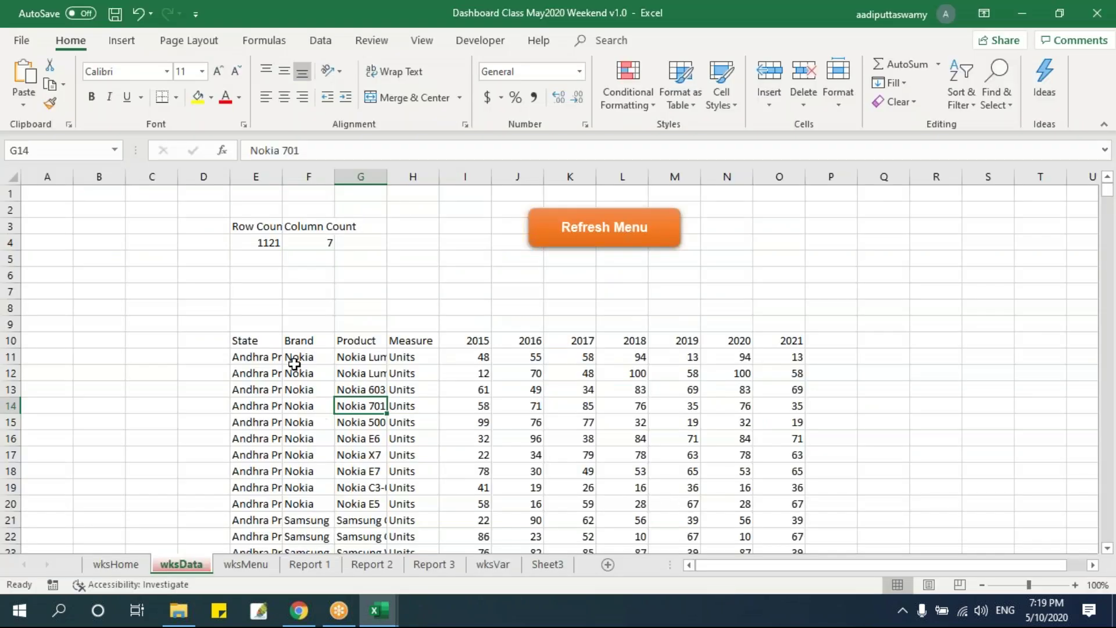
{"action": "left_click", "coordinate": [282, 344]}
{"action": "key", "text": "alt+F11"}
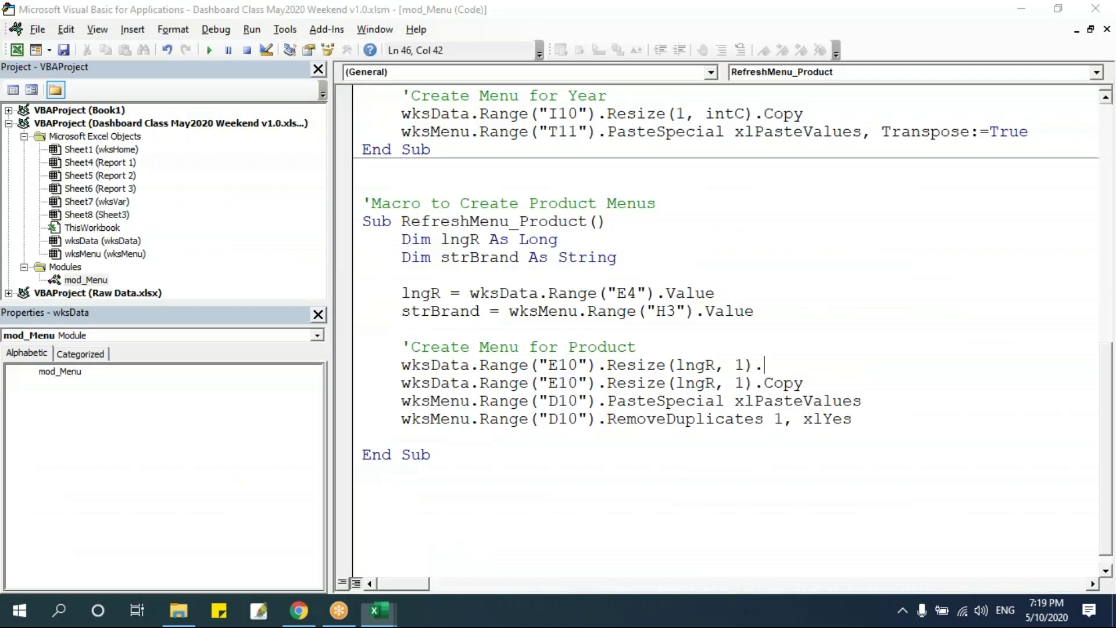
{"action": "key", "text": "alt+F11"}
{"action": "left_click", "coordinate": [299, 341]}
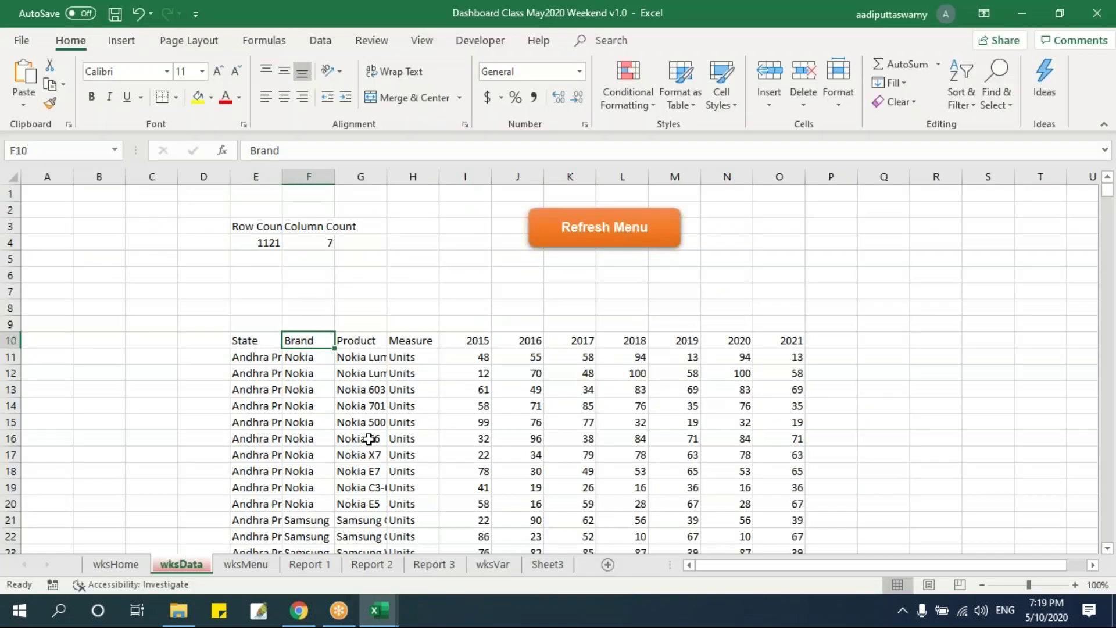
{"action": "key", "text": "alt+F11"}
{"action": "key", "text": "alt+F11"}
{"action": "key", "text": "alt+F11"}
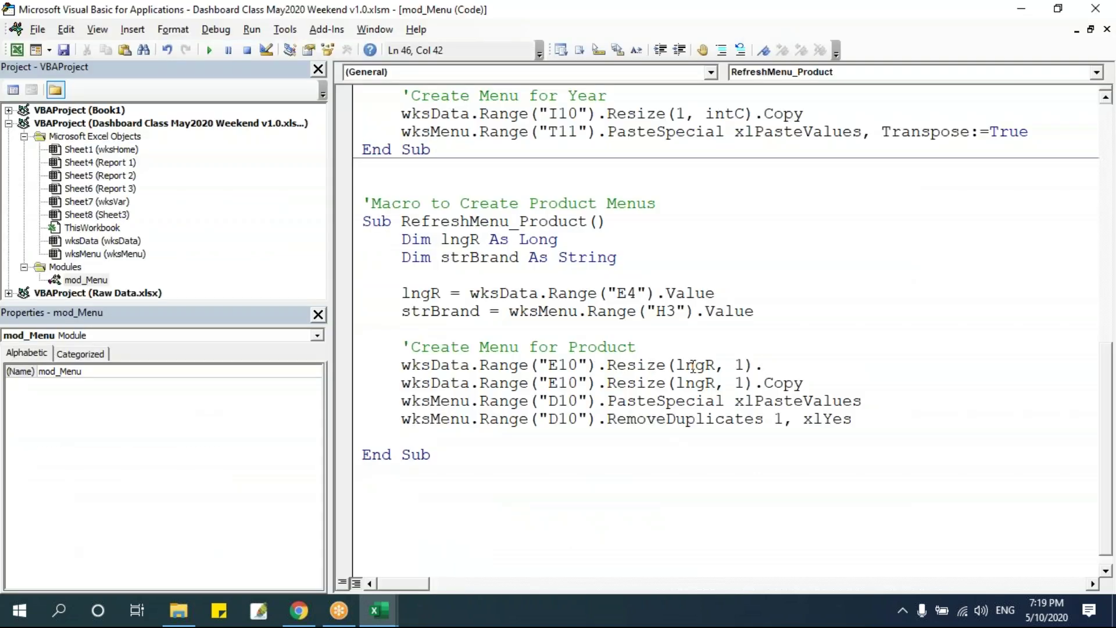
{"action": "type", "text": "autofilter"}
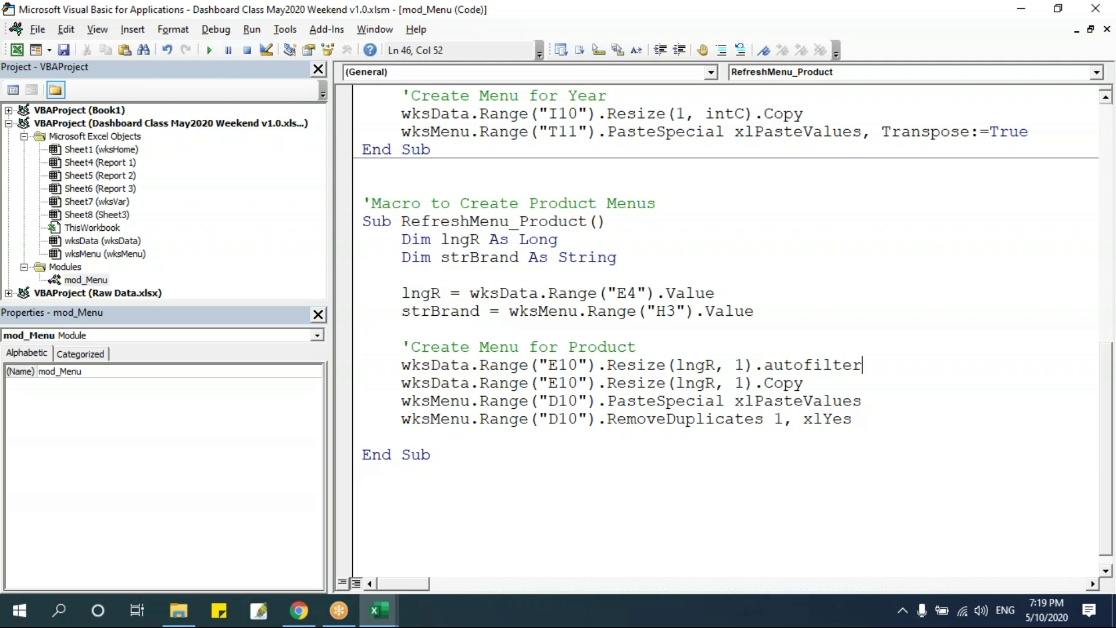
Set the AutoFilter line's Resize column count to 11 to cover the wksData table from State through 2021.
{"action": "key", "text": "alt+F11"}
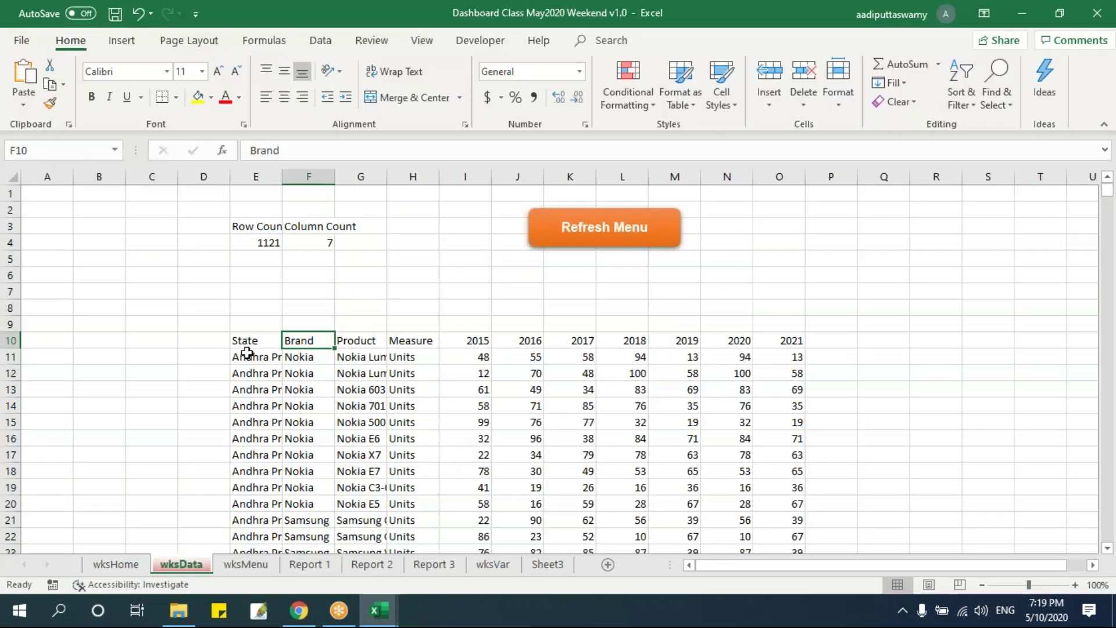
{"action": "left_click_drag", "start_coordinate": [246, 342], "coordinate": [779, 456]}
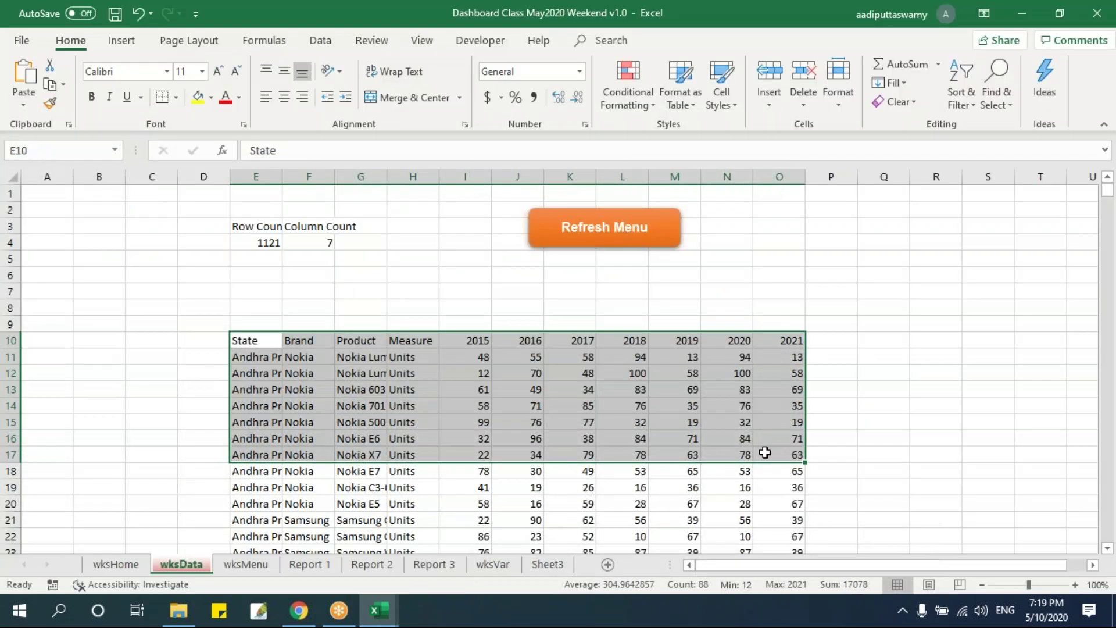
{"action": "key", "text": "alt+F11"}
{"action": "double_click", "coordinate": [741, 365]}
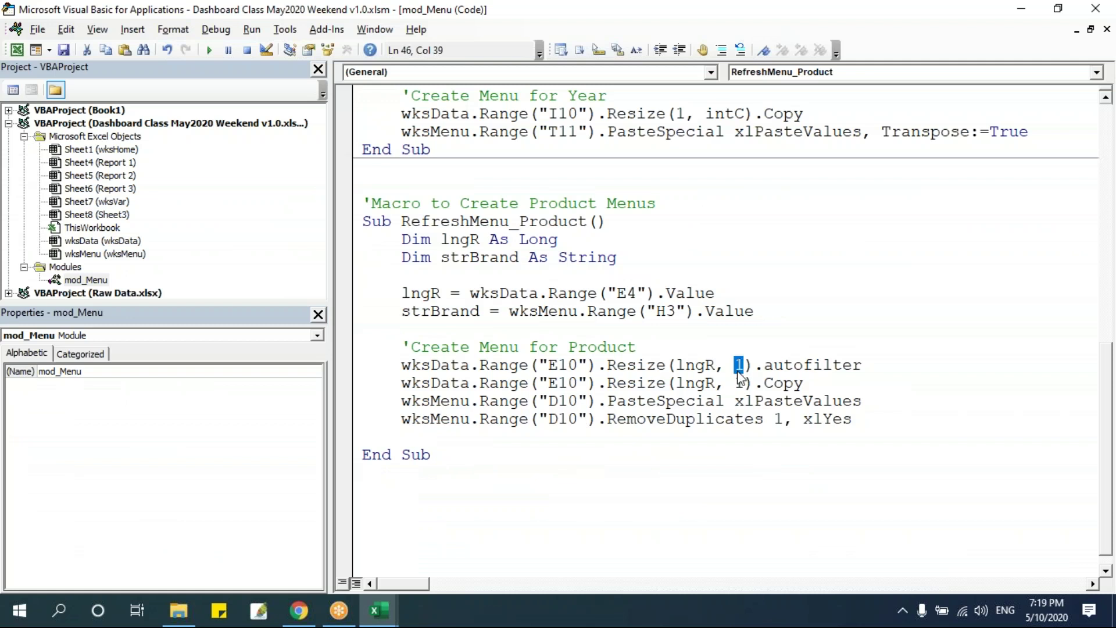
{"action": "key", "text": "alt+F11"}
{"action": "left_click_drag", "start_coordinate": [249, 341], "coordinate": [793, 343]}
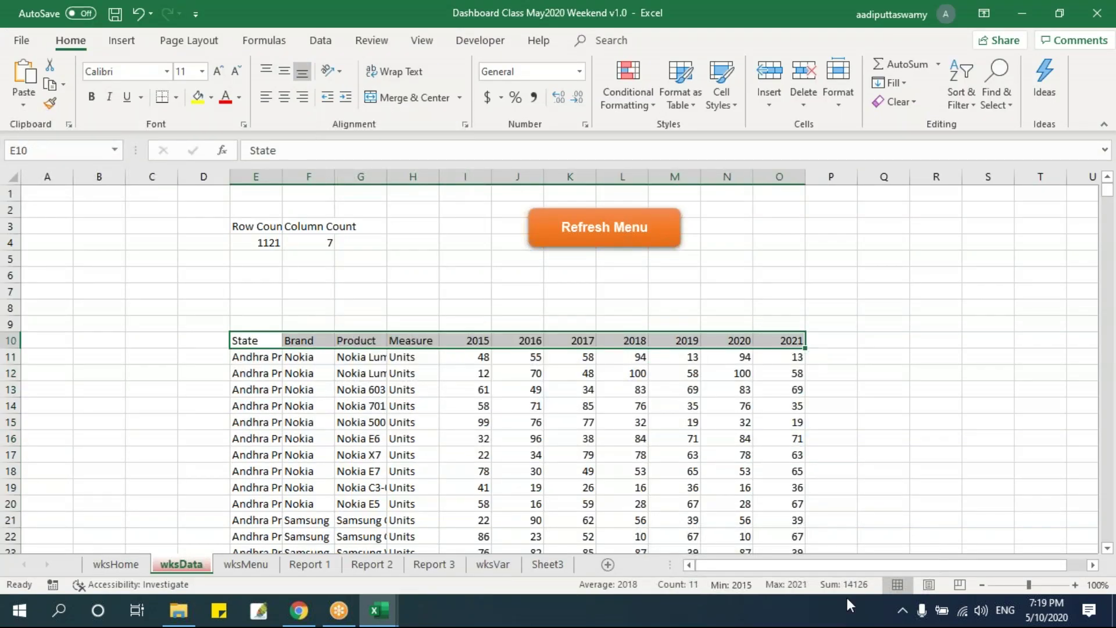
{"action": "key", "text": "alt+F11"}
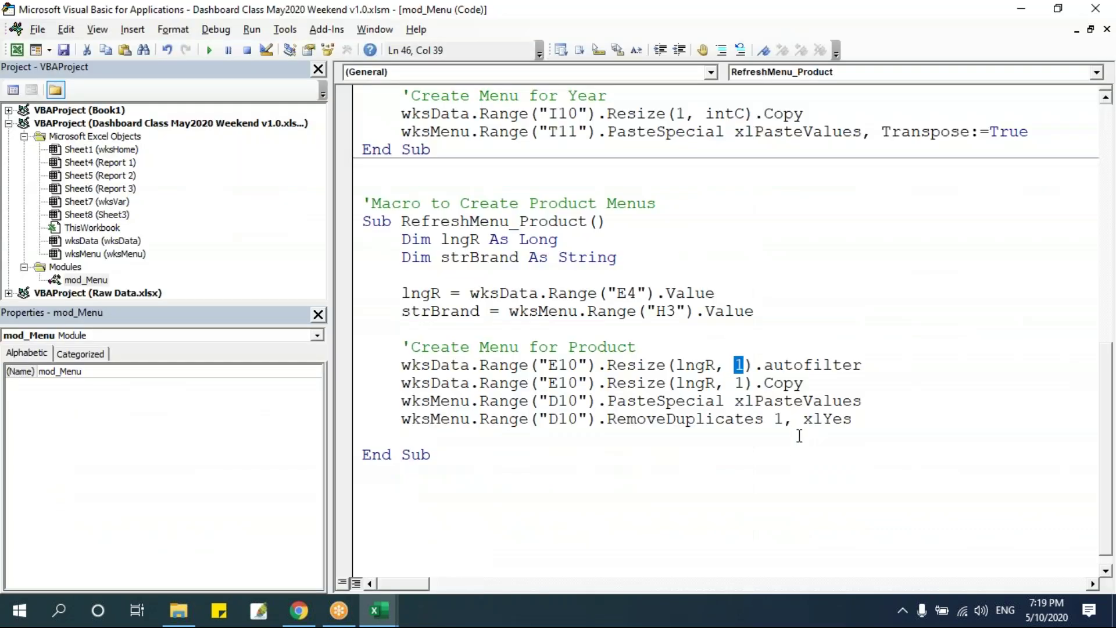
{"action": "type", "text": "11"}
{"action": "left_click", "coordinate": [715, 445]}
Examine the wksData header row from State to 2021 against the column count in the AutoFilter line's Resize.
{"action": "key", "text": "alt+F11"}
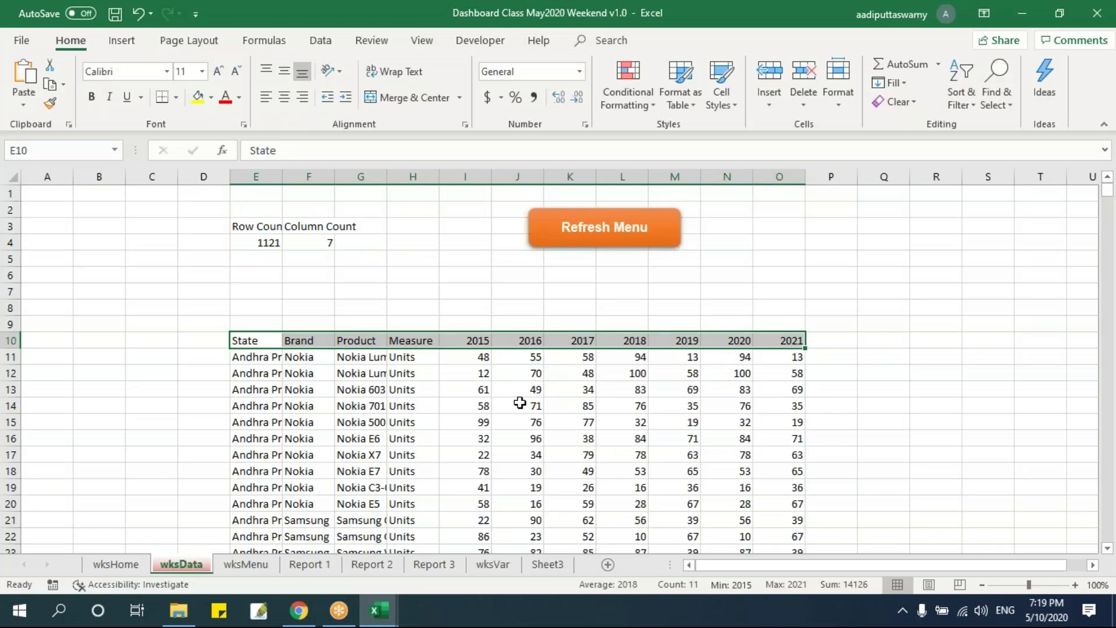
{"action": "key", "text": "alt+F11"}
{"action": "key", "text": "alt+F11"}
{"action": "left_click_drag", "start_coordinate": [257, 341], "coordinate": [273, 505]}
{"action": "key", "text": "alt+F11"}
{"action": "mouse_move", "coordinate": [735, 365]}
{"action": "left_mouse_down"}
{"action": "mouse_move", "coordinate": [767, 366]}
{"action": "mouse_move", "coordinate": [756, 365]}
{"action": "left_mouse_up"}
{"action": "key", "text": "alt+F11"}
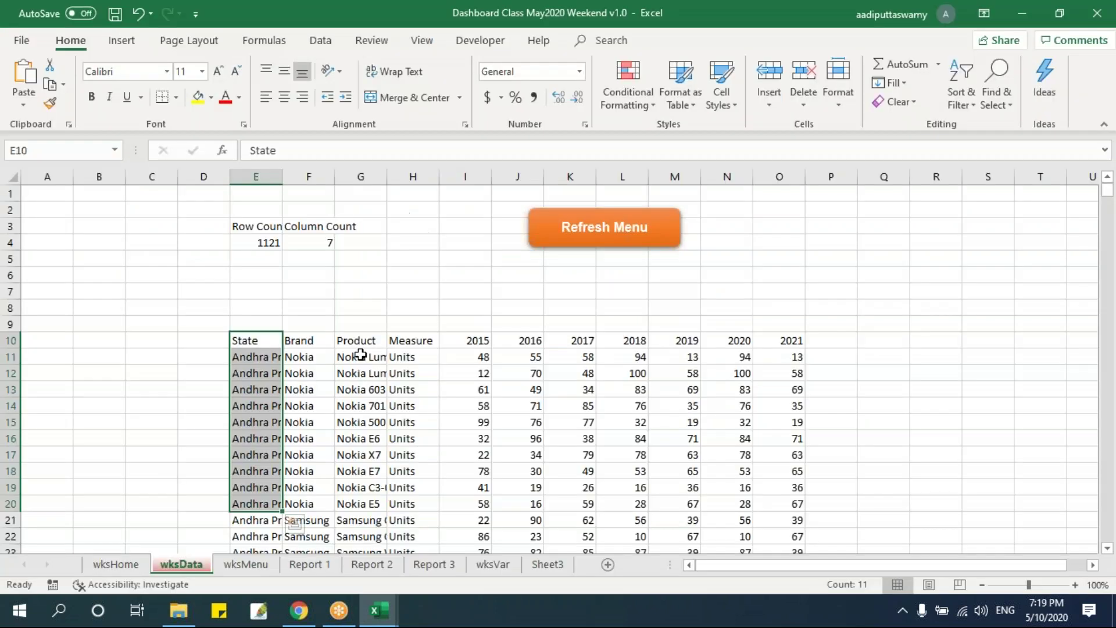
{"action": "left_click_drag", "start_coordinate": [255, 343], "coordinate": [758, 355]}
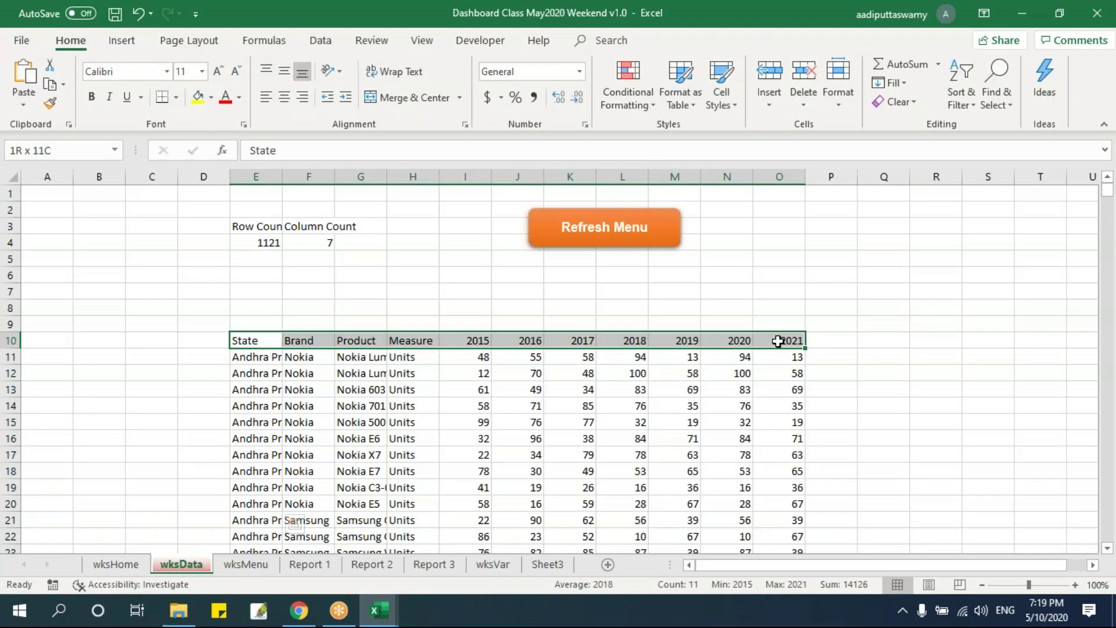
{"action": "left_click", "coordinate": [297, 390]}
{"action": "left_click_drag", "start_coordinate": [260, 343], "coordinate": [792, 339]}
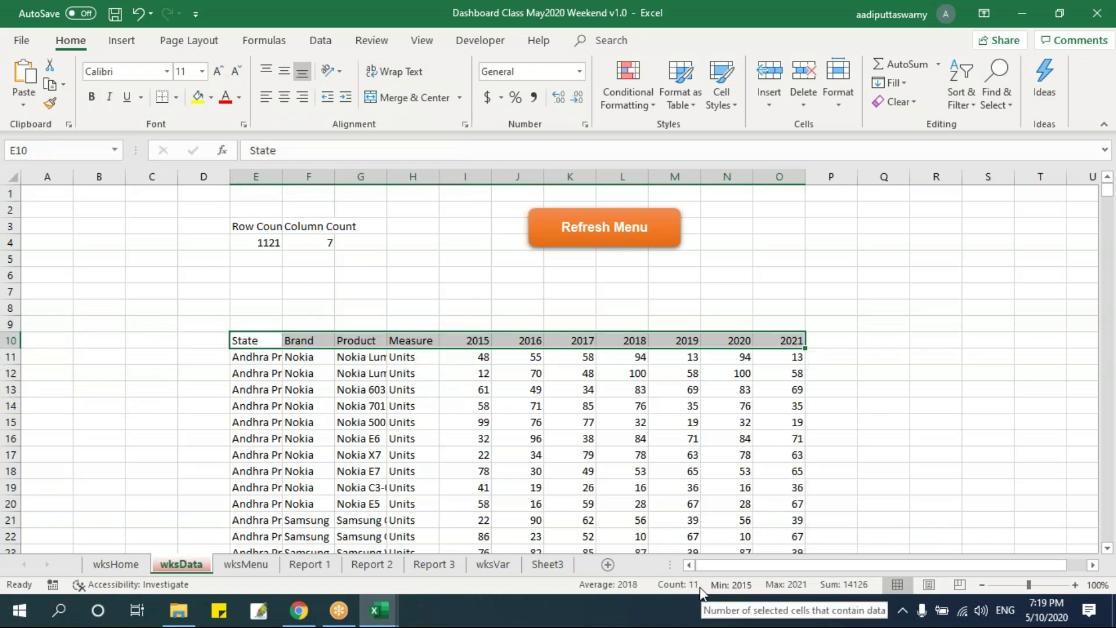
{"action": "key", "text": "alt+F11"}
{"action": "left_click", "coordinate": [735, 367]}
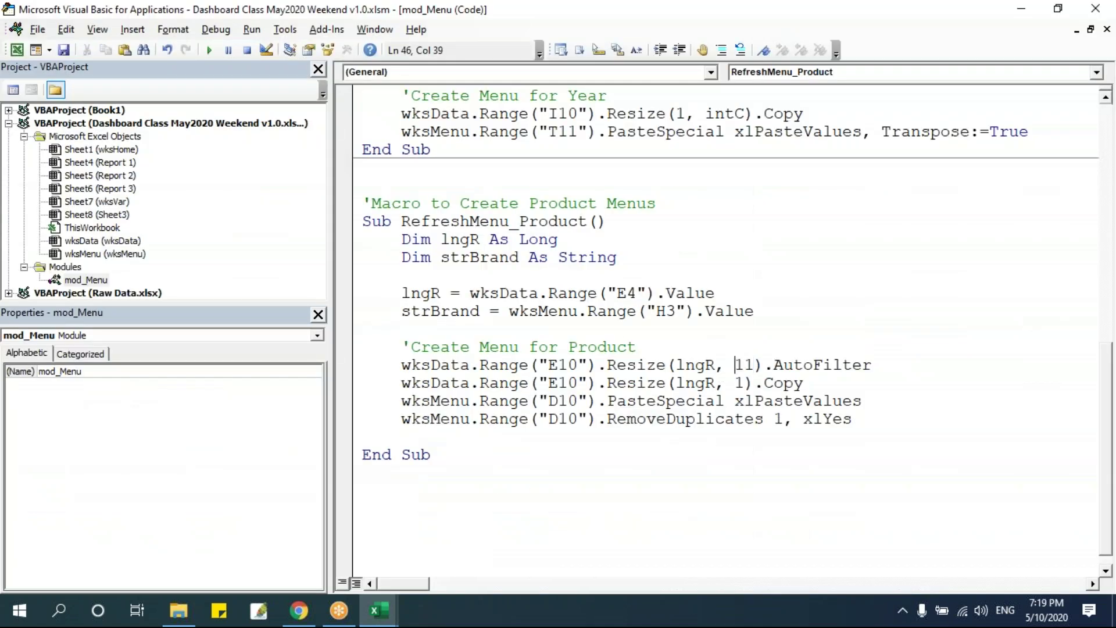
Narrow the project pane and give the AutoFilter call field 2 and strBrand as its criterion.
{"action": "left_click_drag", "start_coordinate": [335, 153], "coordinate": [114, 152]}
{"action": "key", "text": "alt+F11"}
{"action": "left_click_drag", "start_coordinate": [309, 340], "coordinate": [325, 472]}
{"action": "key", "text": "alt+F11"}
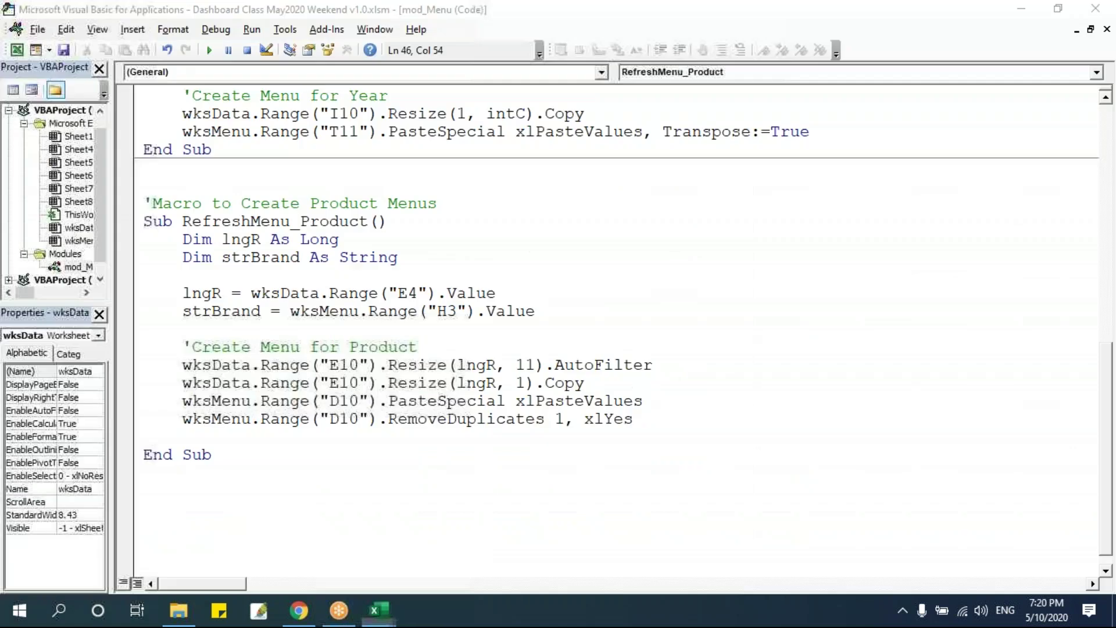
{"action": "type", "text": "2,"}
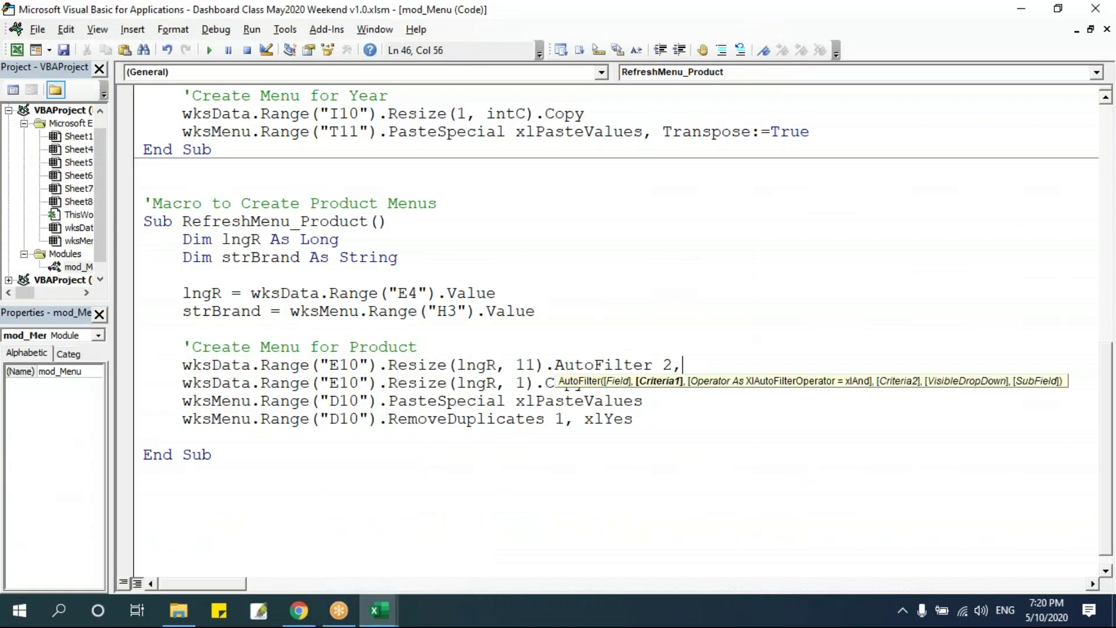
{"action": "key", "text": "alt+F11"}
{"action": "key", "text": "alt+F11"}
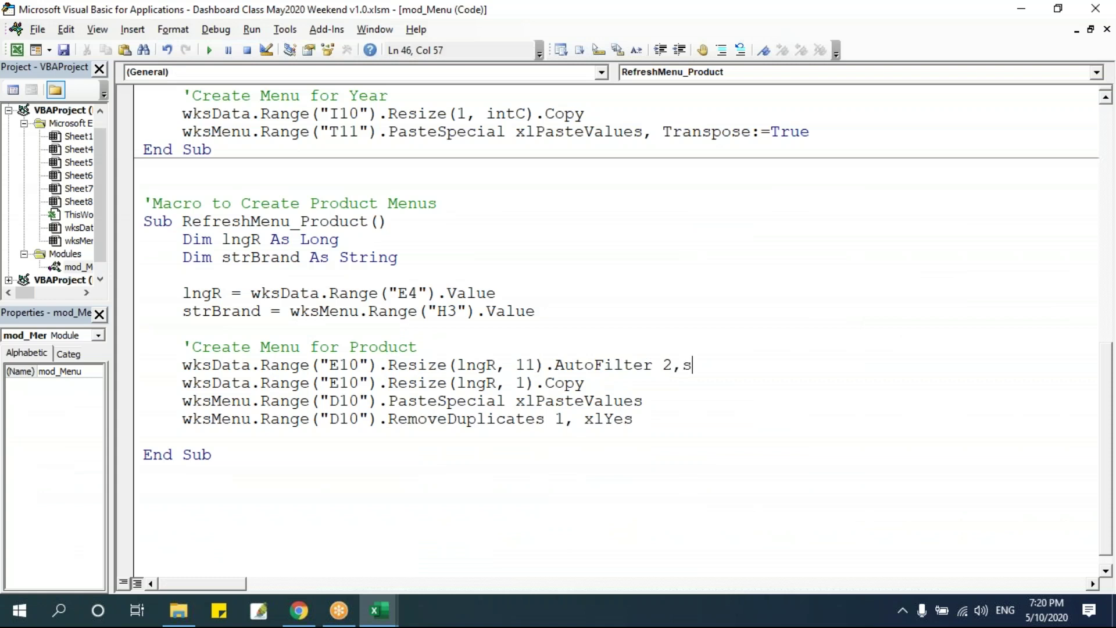
{"action": "type", "text": "strbrand"}
{"action": "left_click", "coordinate": [723, 300]}
Turn on filters for the wksData header row and filter Brand to Apple only.
{"action": "key", "text": "alt+F11"}
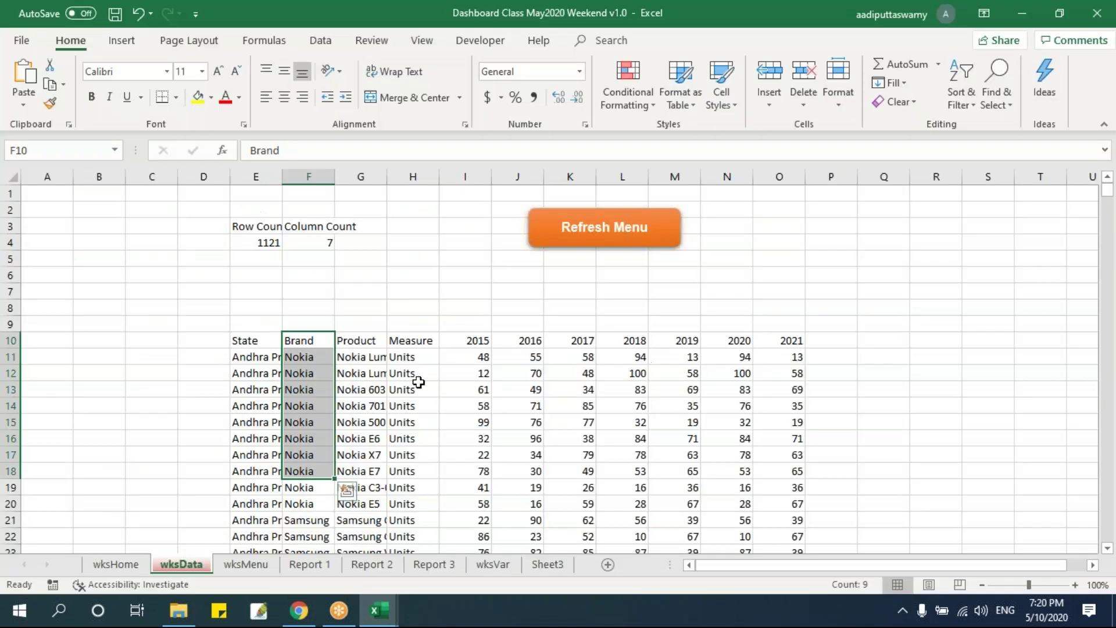
{"action": "left_click_drag", "start_coordinate": [257, 340], "coordinate": [786, 348]}
{"action": "key", "text": "alt+d"}
{"action": "key", "text": "f"}
{"action": "key", "text": "f"}
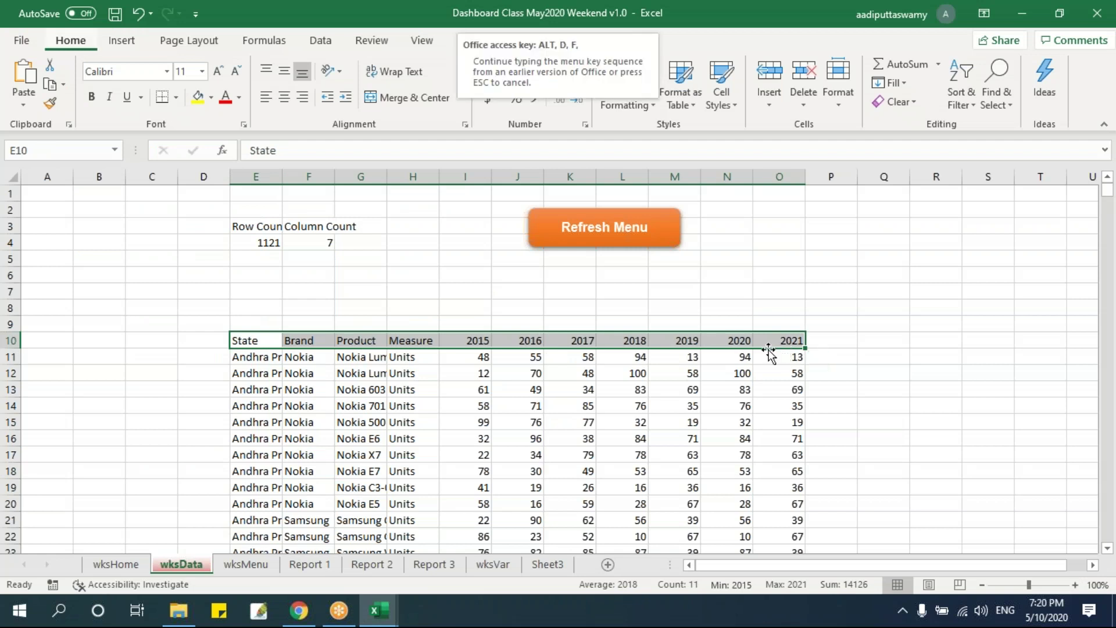
{"action": "left_click", "coordinate": [517, 454]}
{"action": "left_click", "coordinate": [327, 340]}
{"action": "left_click", "coordinate": [186, 159]}
{"action": "left_click", "coordinate": [177, 175]}
{"action": "left_click", "coordinate": [226, 310]}
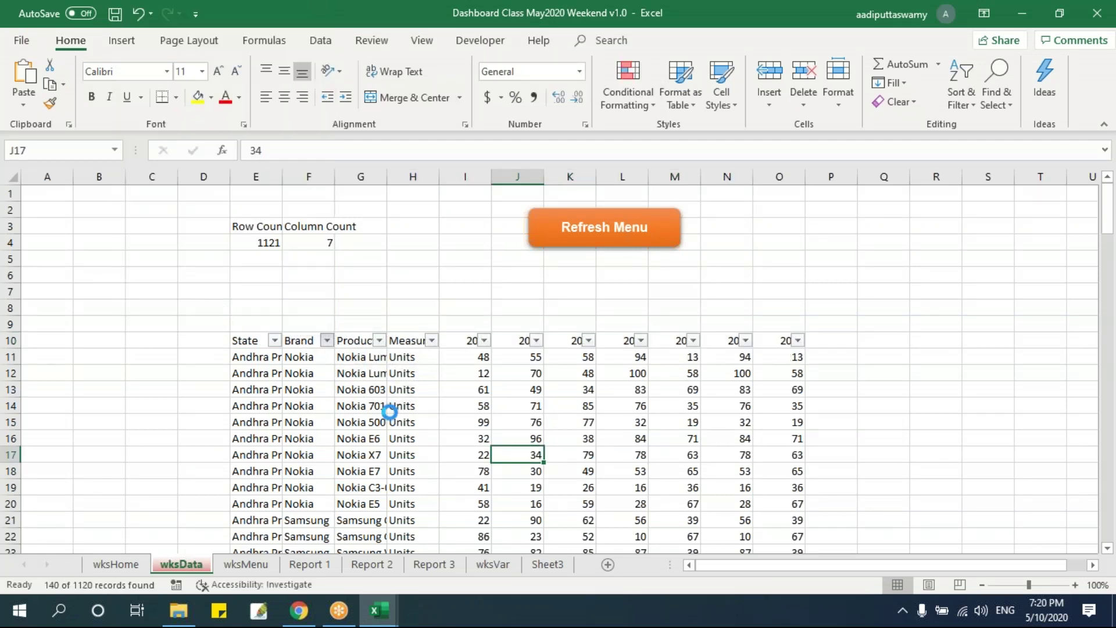
Review the filtered Product column in wksData, then remove the filter from the table.
{"action": "left_click", "coordinate": [364, 342]}
{"action": "key", "text": "Up"}
{"action": "scroll", "coordinate": [411, 415], "scroll_direction": "down", "scroll_amount": 3}
{"action": "key", "text": "Down"}
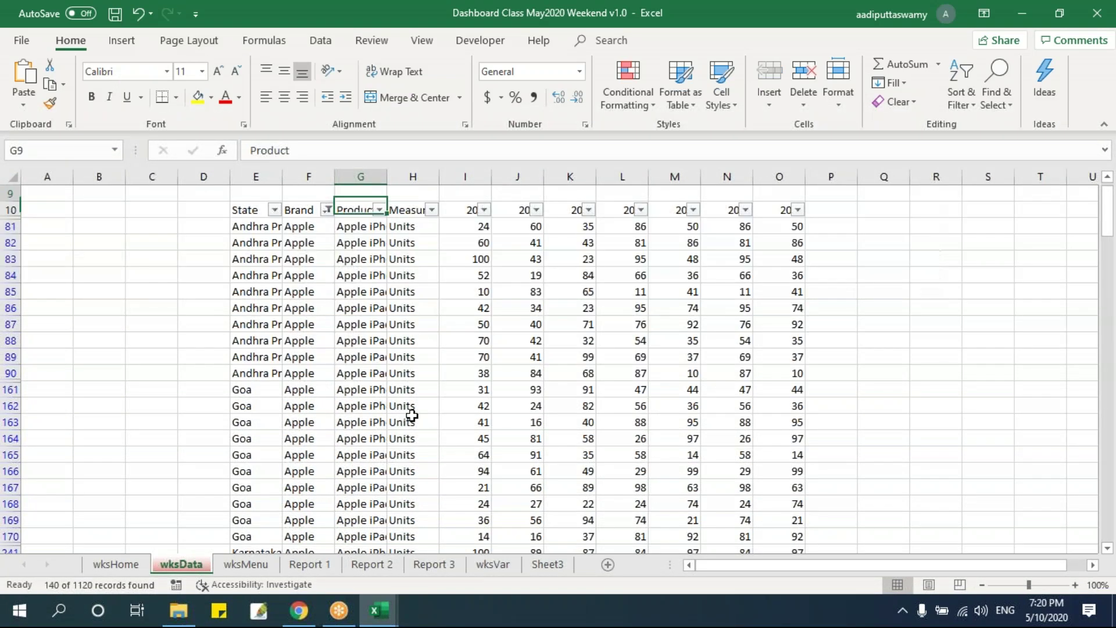
{"action": "key", "text": "alt+d"}
{"action": "key", "text": "f"}
{"action": "key", "text": "f"}
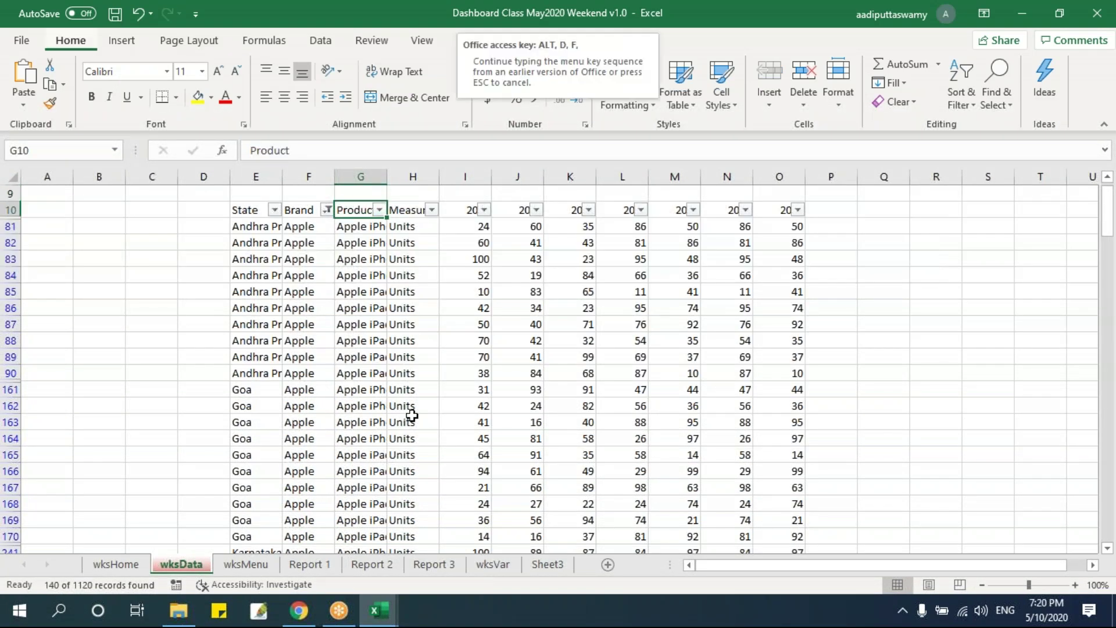
Change the Copy statement's source cell in RefreshMenu_Product to G10 and insert a blank line after the AutoFilter line.
{"action": "key", "text": "alt+F11"}
{"action": "left_click", "coordinate": [799, 365]}
{"action": "key", "text": "alt+F11"}
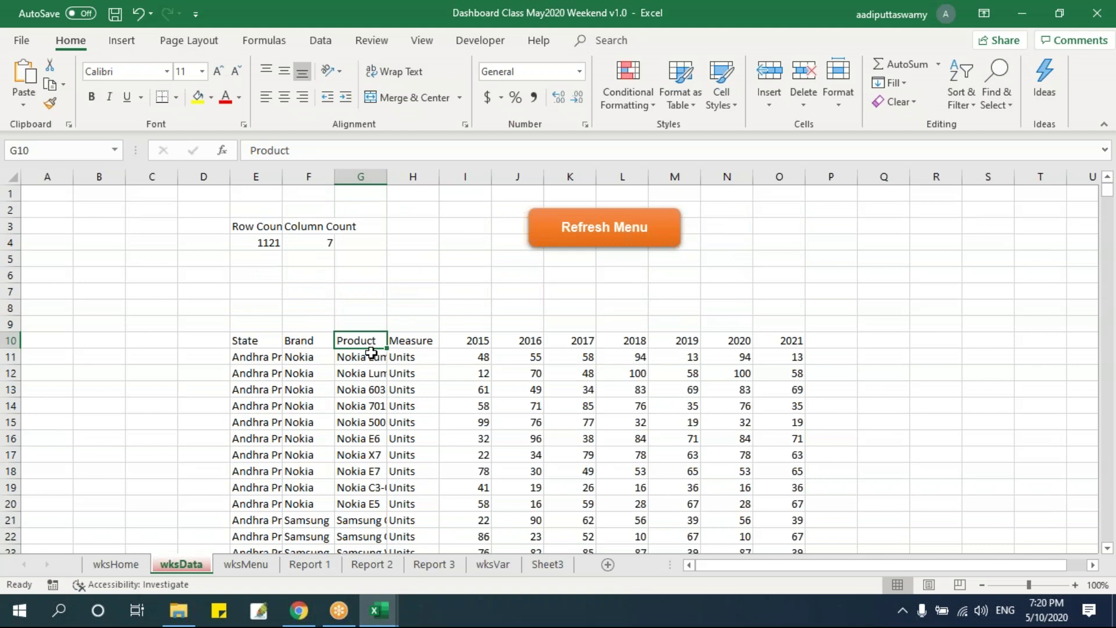
{"action": "key", "text": "alt+F11"}
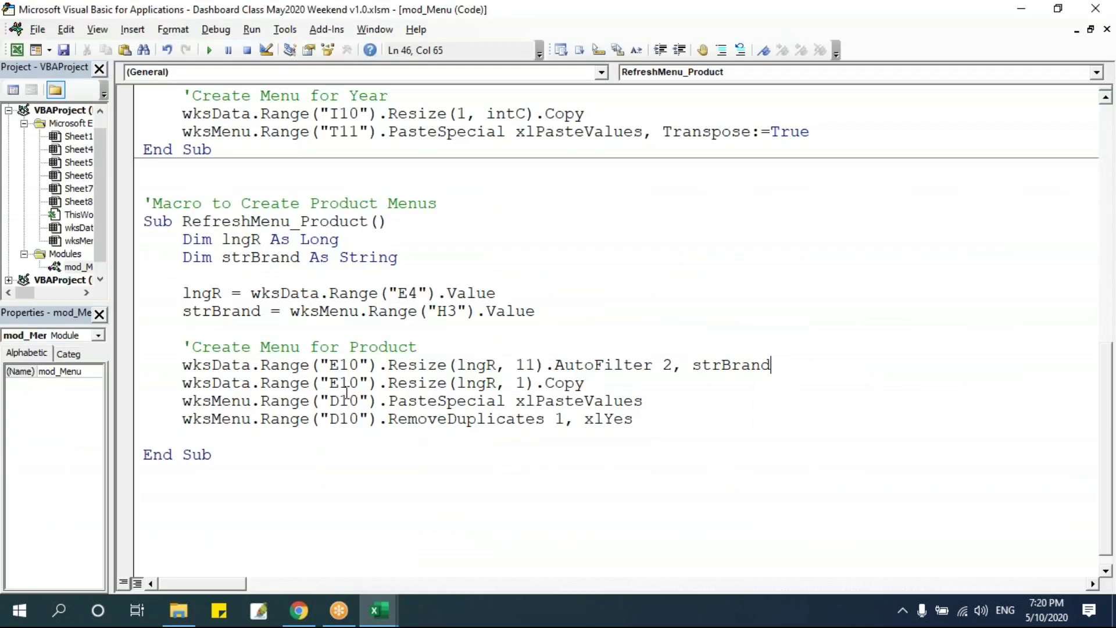
{"action": "left_click_drag", "start_coordinate": [330, 384], "coordinate": [340, 384]}
{"action": "type", "text": "G"}
{"action": "left_click", "coordinate": [806, 361]}
{"action": "key", "text": "Return"}
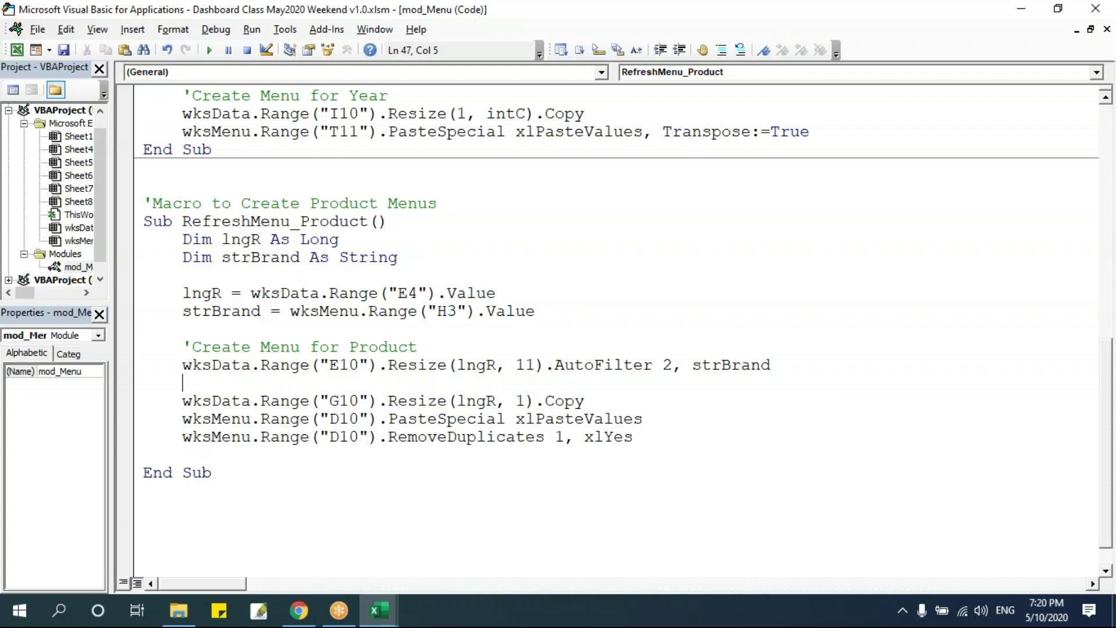
Replace Copy with SpecialCells in the wksData.Range("G10").Resize(lngR, 1) statement.
{"action": "key", "text": "alt+F11"}
{"action": "key", "text": "alt+F11"}
{"action": "double_click", "coordinate": [546, 403]}
{"action": "key", "text": "BackSpace"}
{"action": "type", "text": "."}
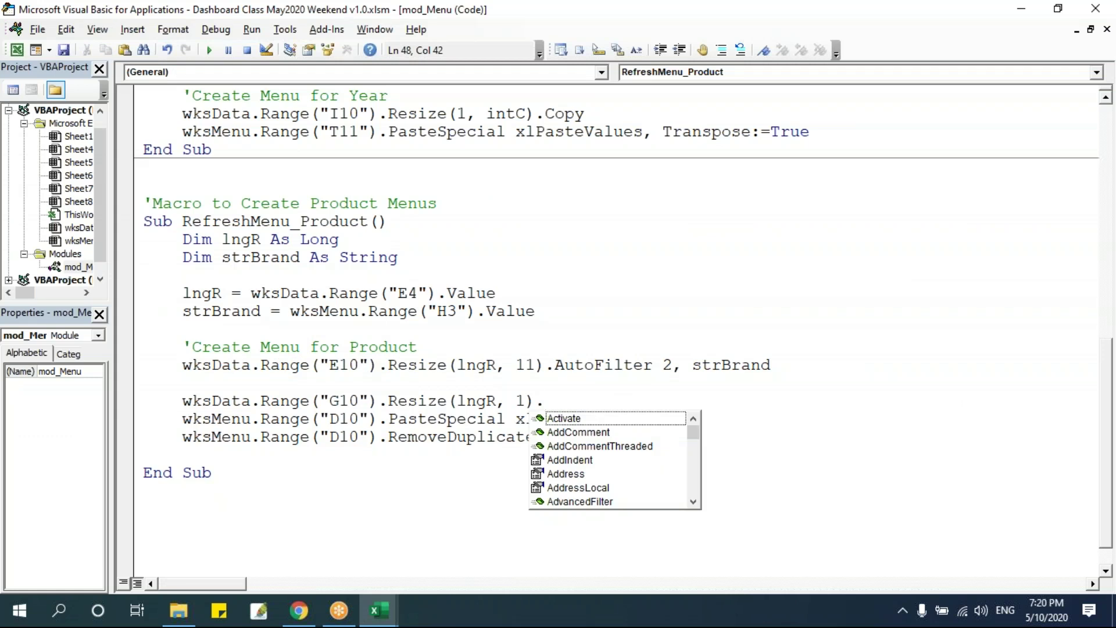
{"action": "type", "text": "spec"}
{"action": "key", "text": "BackSpace"}
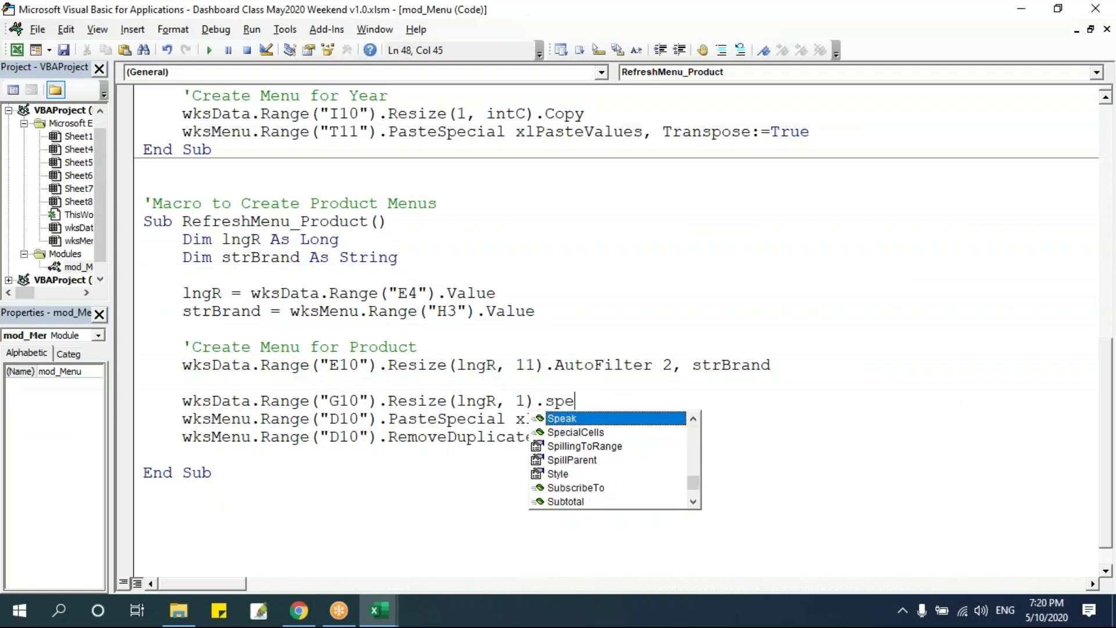
{"action": "key", "text": "Down"}
{"action": "key", "text": "Tab"}
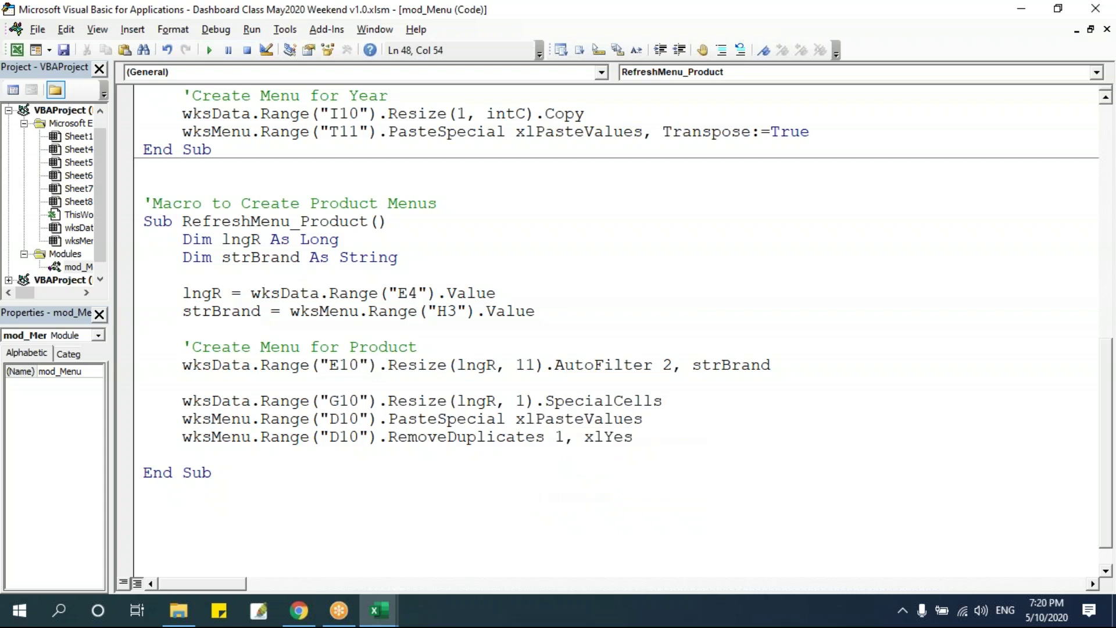
Apply filters to the State through 2021 headers in wksData and show only Apple in the Brand column.
{"action": "key", "text": "alt+F11"}
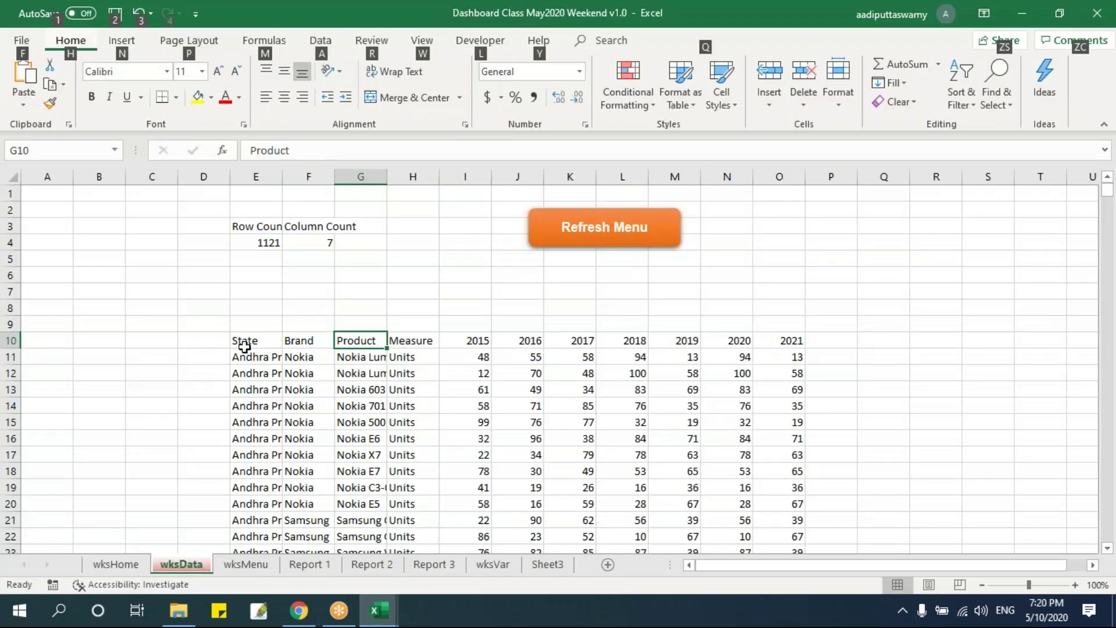
{"action": "left_click_drag", "start_coordinate": [244, 344], "coordinate": [812, 335]}
{"action": "key", "text": "alt+d"}
{"action": "key", "text": "f"}
{"action": "key", "text": "f"}
{"action": "left_click", "coordinate": [570, 439]}
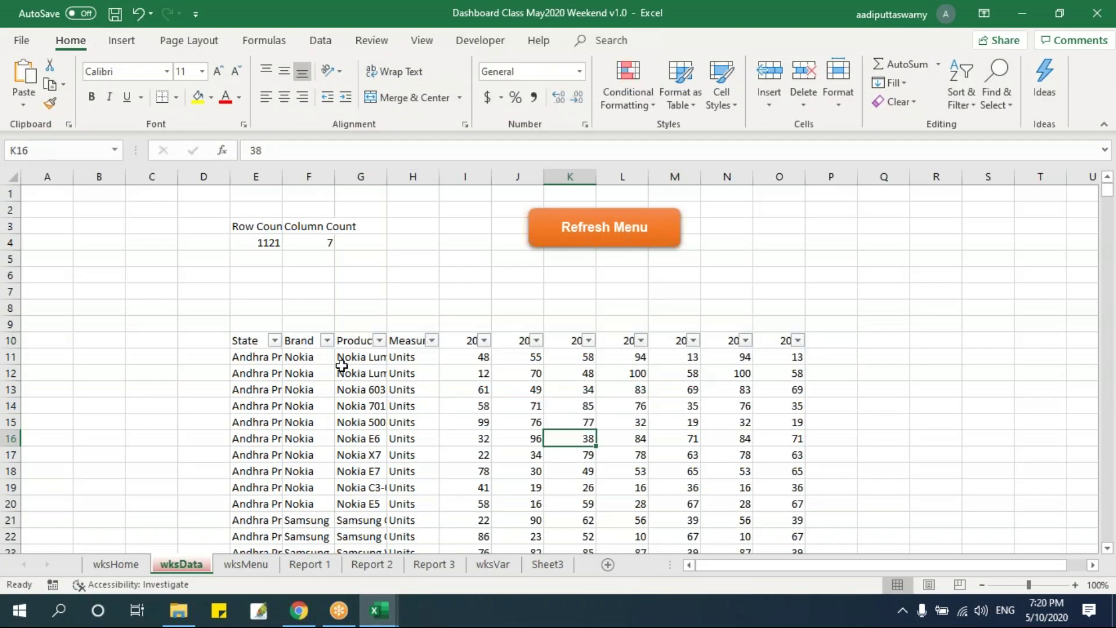
{"action": "left_click", "coordinate": [328, 340]}
{"action": "left_click", "coordinate": [193, 160]}
{"action": "left_click", "coordinate": [200, 175]}
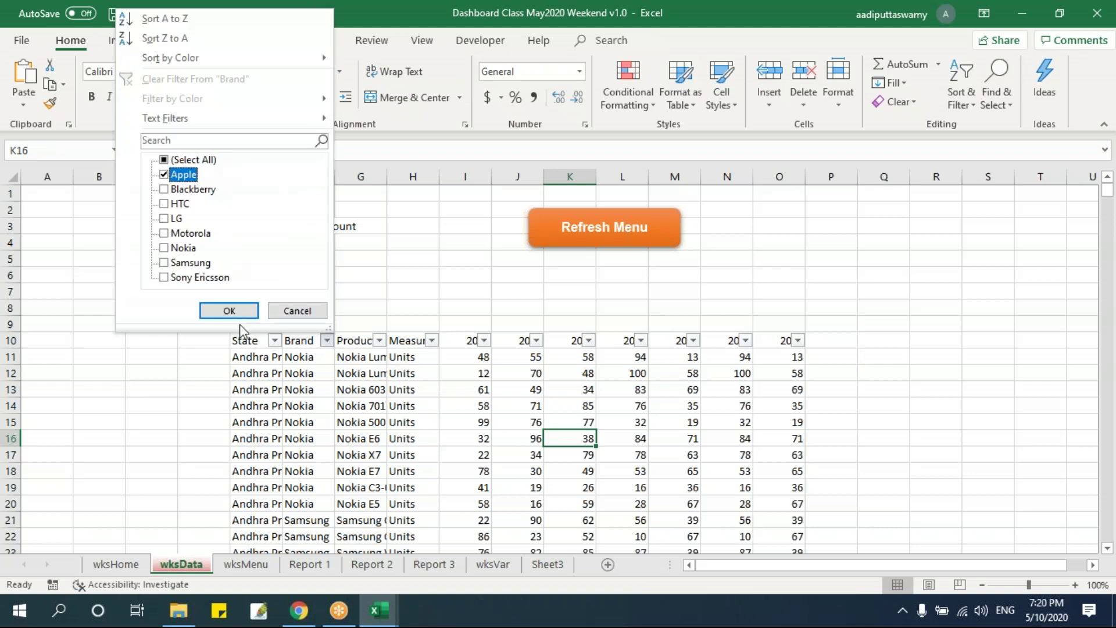
{"action": "left_click", "coordinate": [229, 311]}
Select only the visible cells of the filtered Product column in wksData using Go To Special, then remove the table's filter.
{"action": "left_click", "coordinate": [364, 343]}
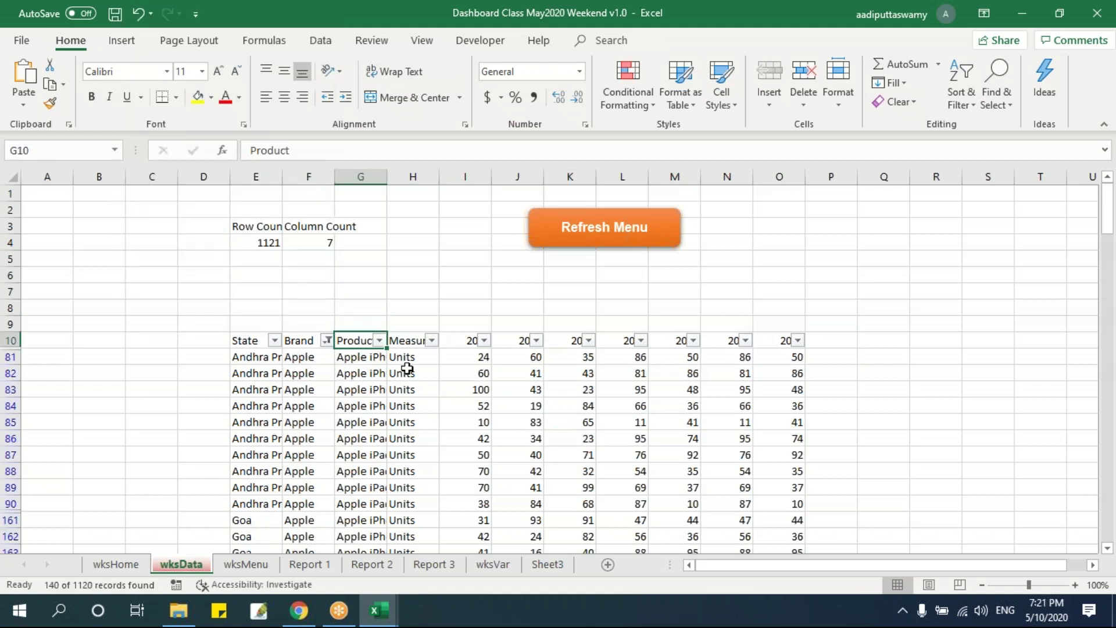
{"action": "key", "text": "ctrl+shift+Down"}
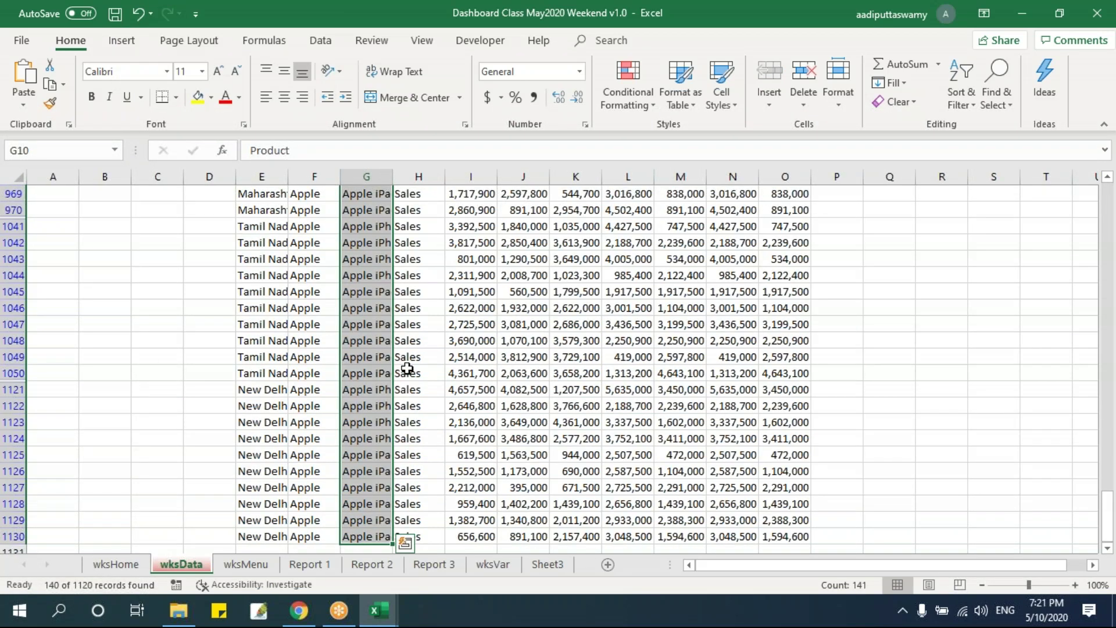
{"action": "key", "text": "ctrl+g"}
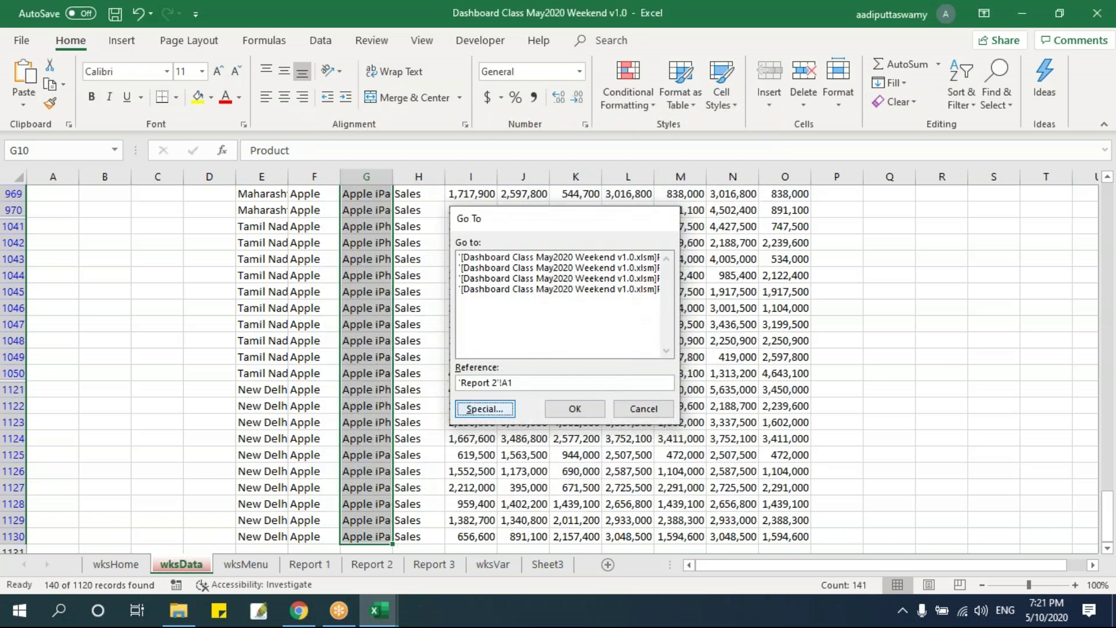
{"action": "left_click", "coordinate": [485, 407]}
{"action": "left_click", "coordinate": [577, 342]}
{"action": "left_click", "coordinate": [588, 433]}
{"action": "key", "text": "alt+d"}
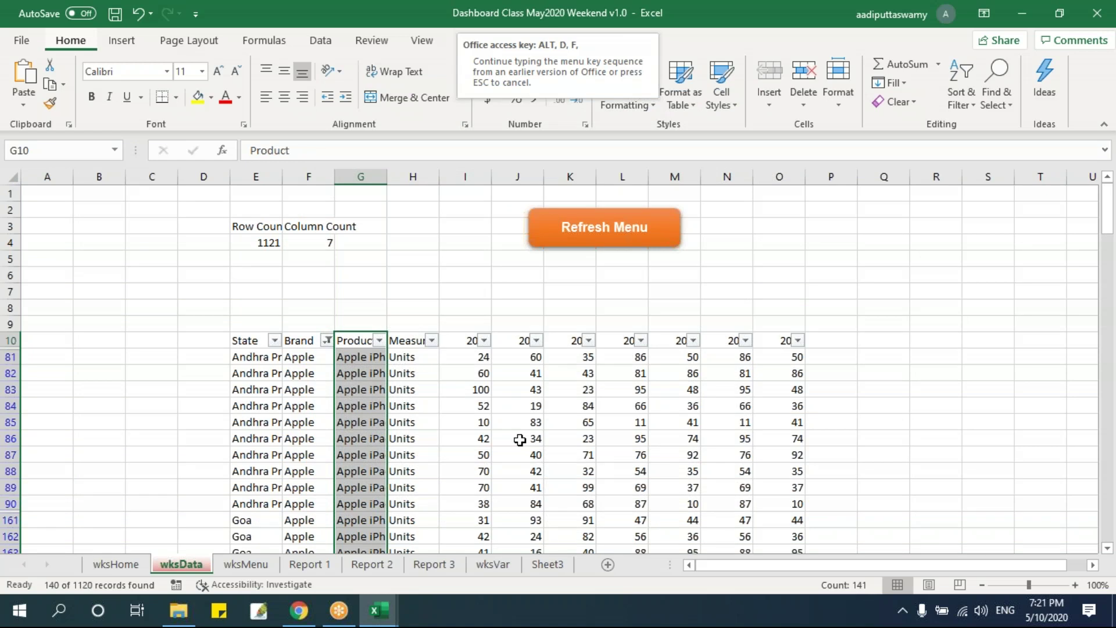
{"action": "key", "text": "f"}
{"action": "key", "text": "f"}
Complete the G10 statement in RefreshMenu_Product as SpecialCells(xlCellTypeVisible).Copy.
{"action": "key", "text": "alt+F11"}
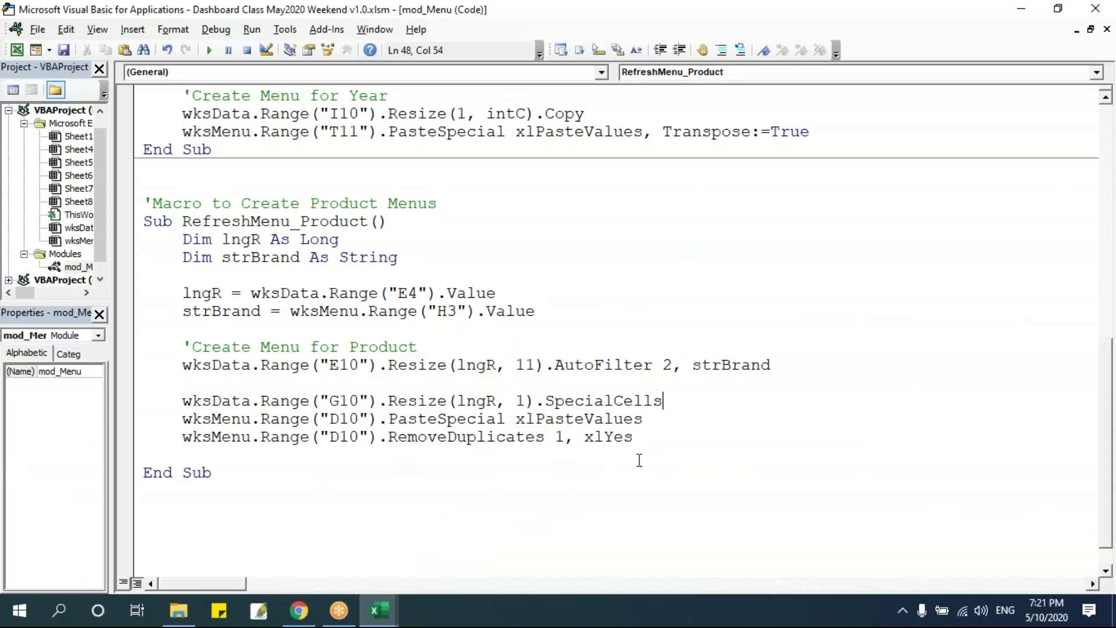
{"action": "type", "text": "("}
{"action": "key", "text": "Down"}
{"action": "key", "text": "Down"}
{"action": "key", "text": "Down"}
{"action": "key", "text": "Down"}
{"action": "key", "text": "Down"}
{"action": "key", "text": "Down"}
{"action": "key", "text": "Down"}
{"action": "key", "text": "Down"}
{"action": "key", "text": "Down"}
{"action": "key", "text": "Down"}
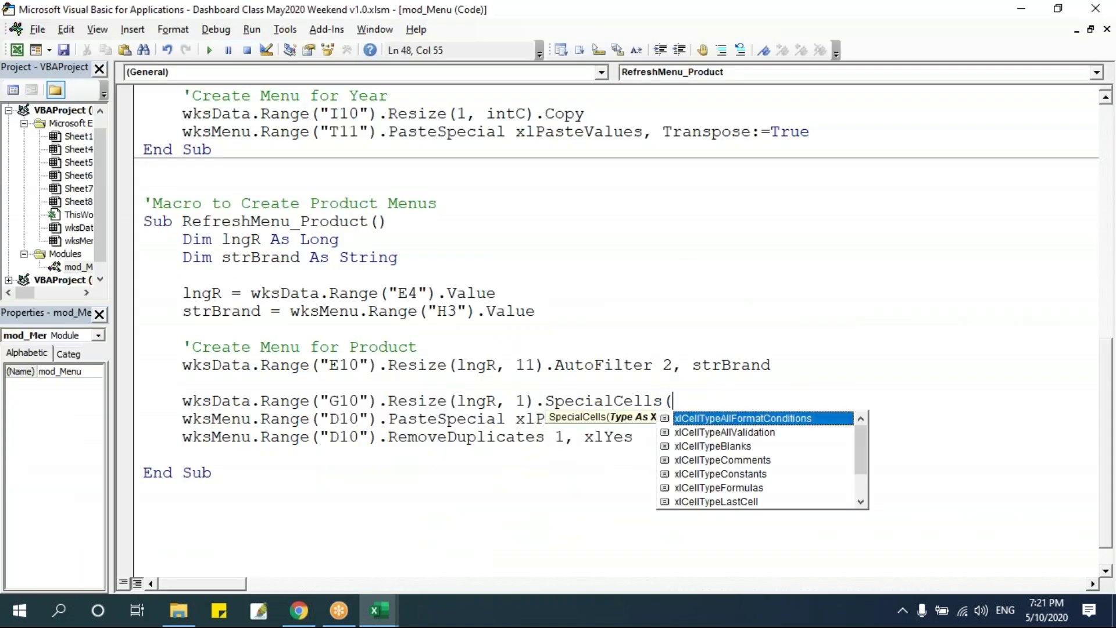
{"action": "key", "text": "Tab"}
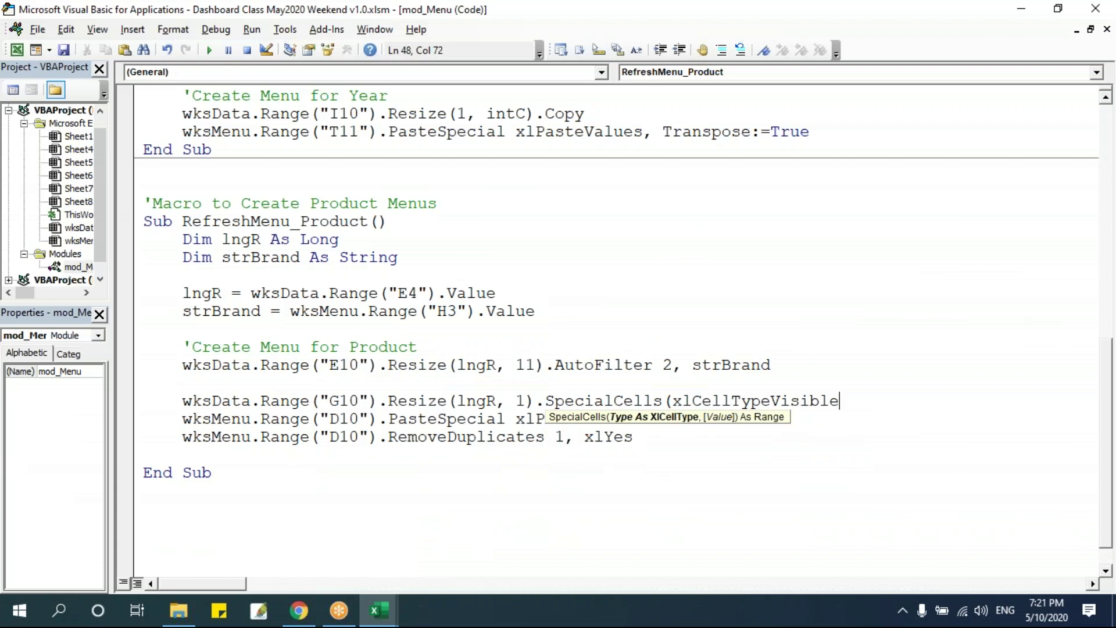
{"action": "type", "text": ").copy"}
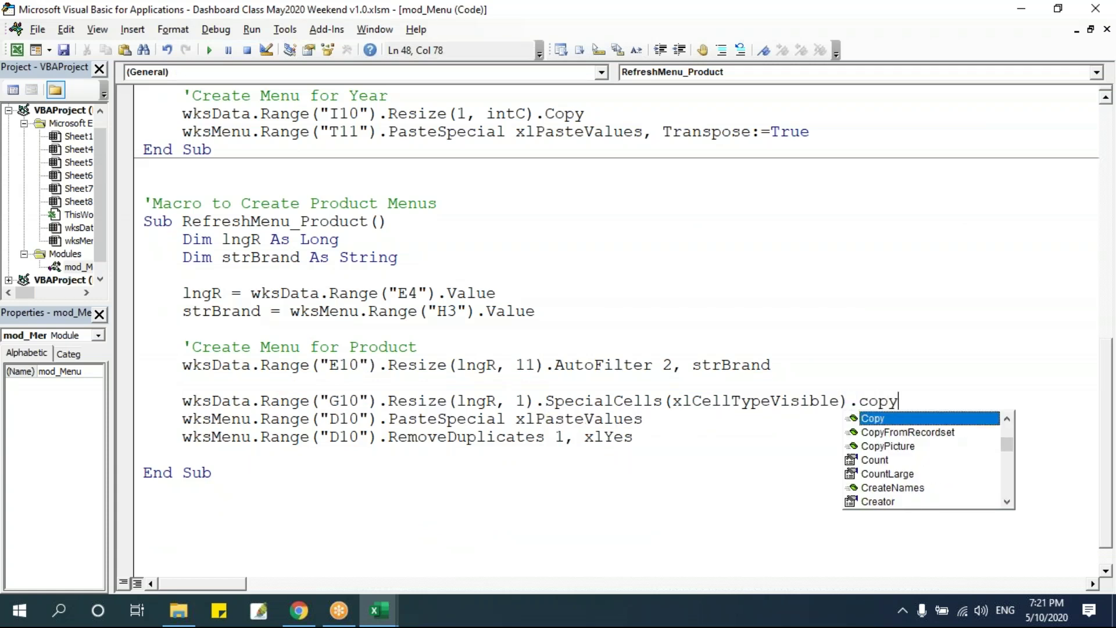
{"action": "left_click", "coordinate": [619, 369]}
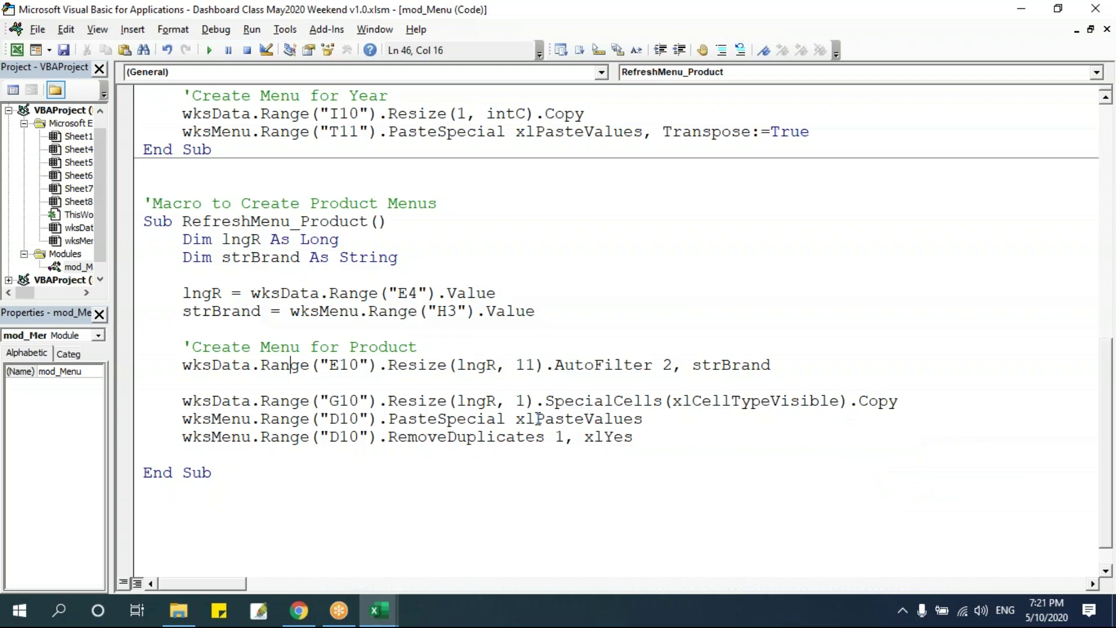
{"action": "left_click_drag", "start_coordinate": [551, 405], "coordinate": [859, 401]}
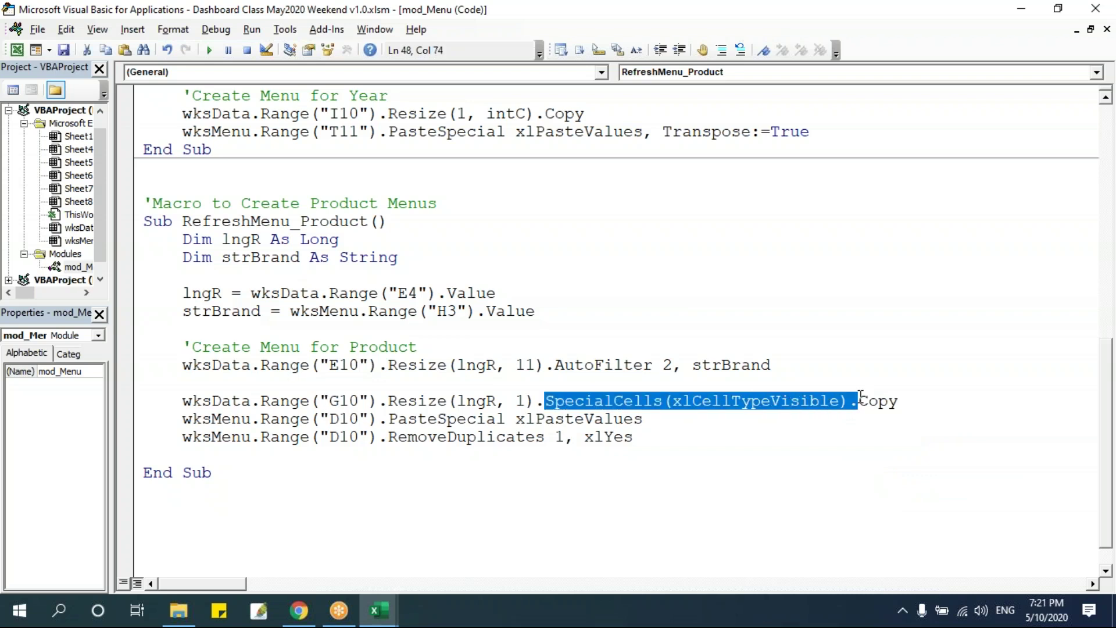
{"action": "left_click", "coordinate": [468, 420]}
Move the yellow Offset parameter notes in wksMenu from columns X to Z to the sheet's start at A1:B5.
{"action": "key", "text": "alt+F11"}
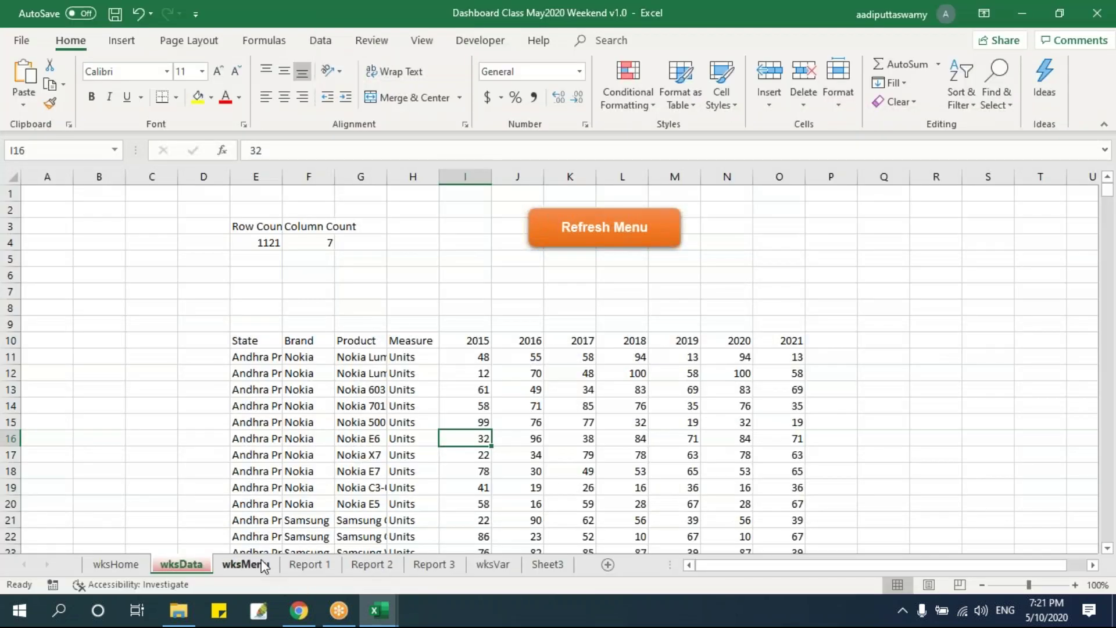
{"action": "left_click", "coordinate": [245, 564]}
{"action": "left_click_drag", "start_coordinate": [630, 343], "coordinate": [622, 503]}
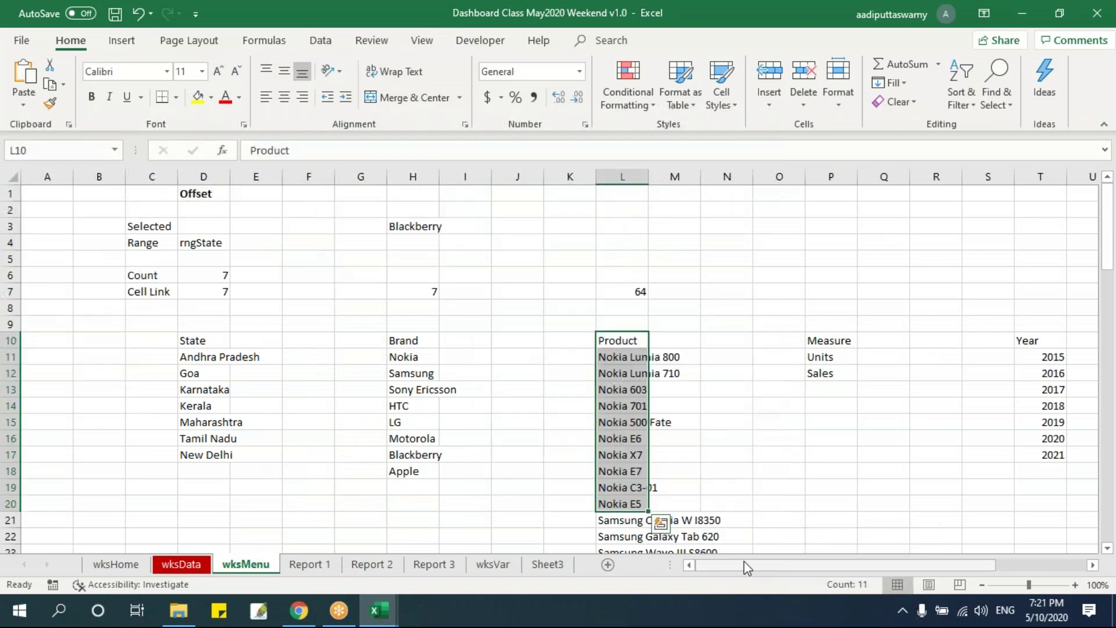
{"action": "left_click_drag", "start_coordinate": [765, 565], "coordinate": [1033, 566]}
{"action": "left_click", "coordinate": [1093, 565]}
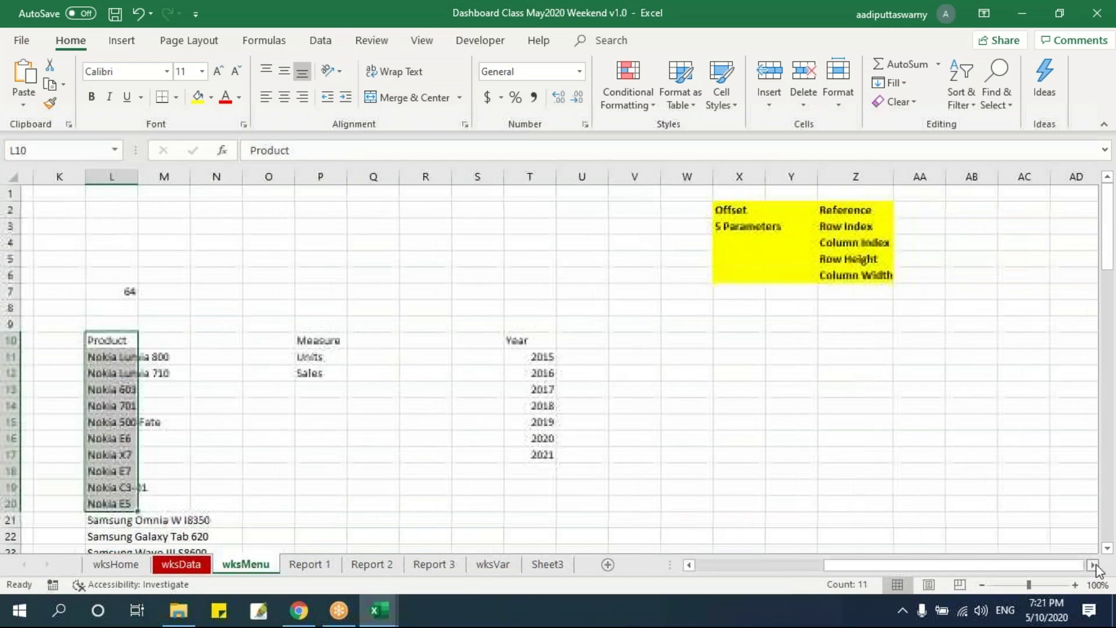
{"action": "left_click", "coordinate": [1093, 565]}
{"action": "left_click_drag", "start_coordinate": [483, 210], "coordinate": [608, 273]}
{"action": "left_click_drag", "start_coordinate": [491, 285], "coordinate": [158, 263]}
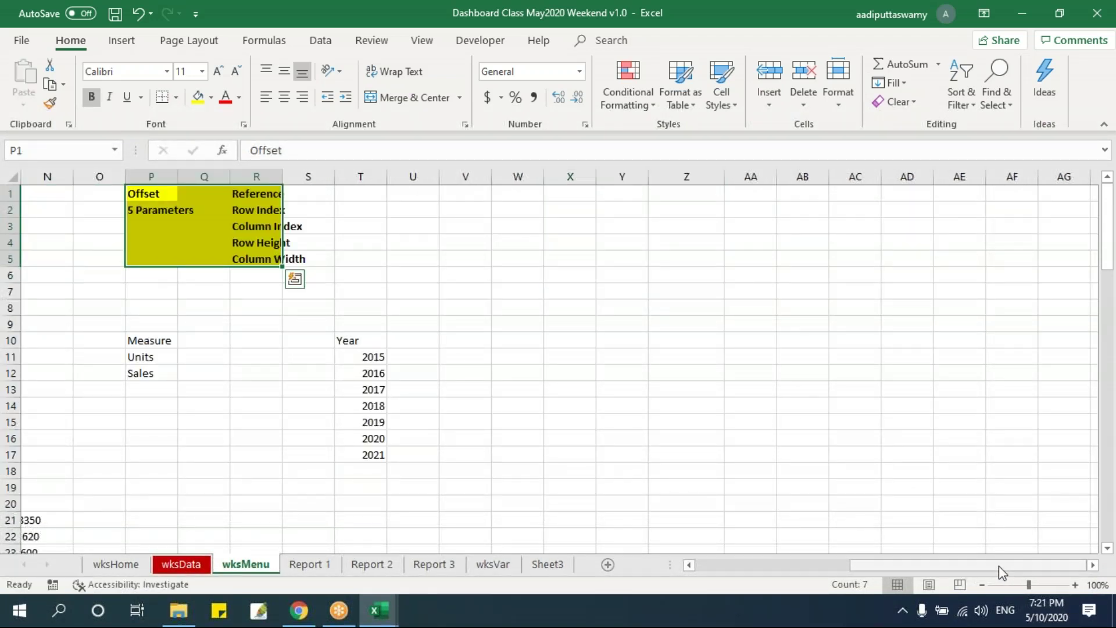
{"action": "left_click_drag", "start_coordinate": [999, 566], "coordinate": [849, 566]}
{"action": "left_click_drag", "start_coordinate": [862, 266], "coordinate": [568, 262]}
{"action": "left_click_drag", "start_coordinate": [511, 192], "coordinate": [6, 247]}
{"action": "left_click_drag", "start_coordinate": [608, 194], "coordinate": [82, 239]}
{"action": "left_click", "coordinate": [407, 275]}
{"action": "left_click_drag", "start_coordinate": [965, 565], "coordinate": [1053, 573]}
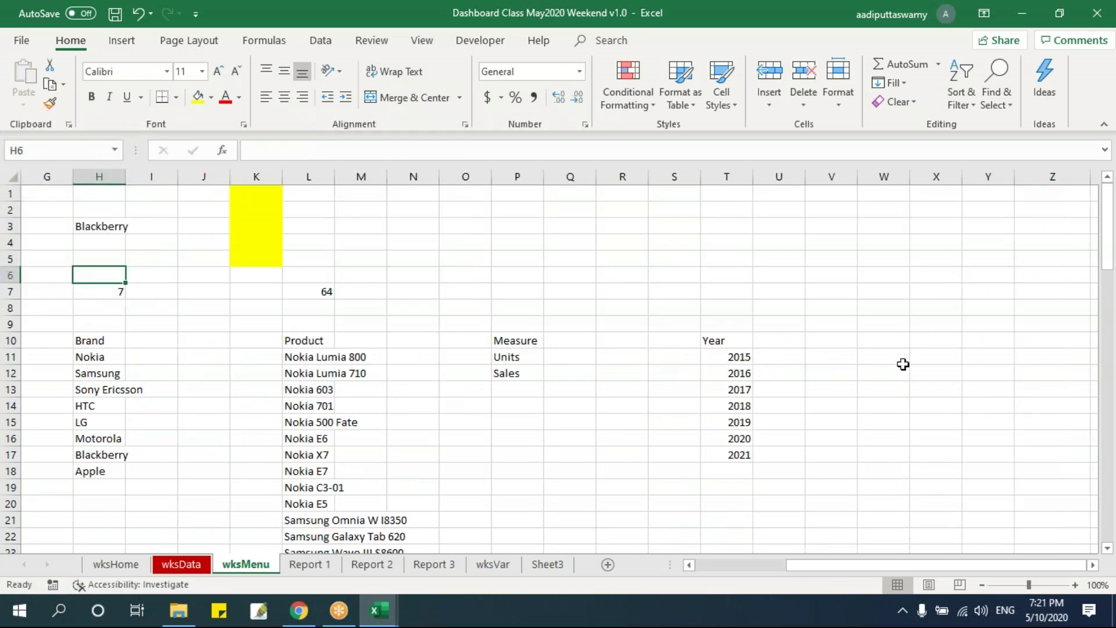
{"action": "left_click", "coordinate": [944, 342]}
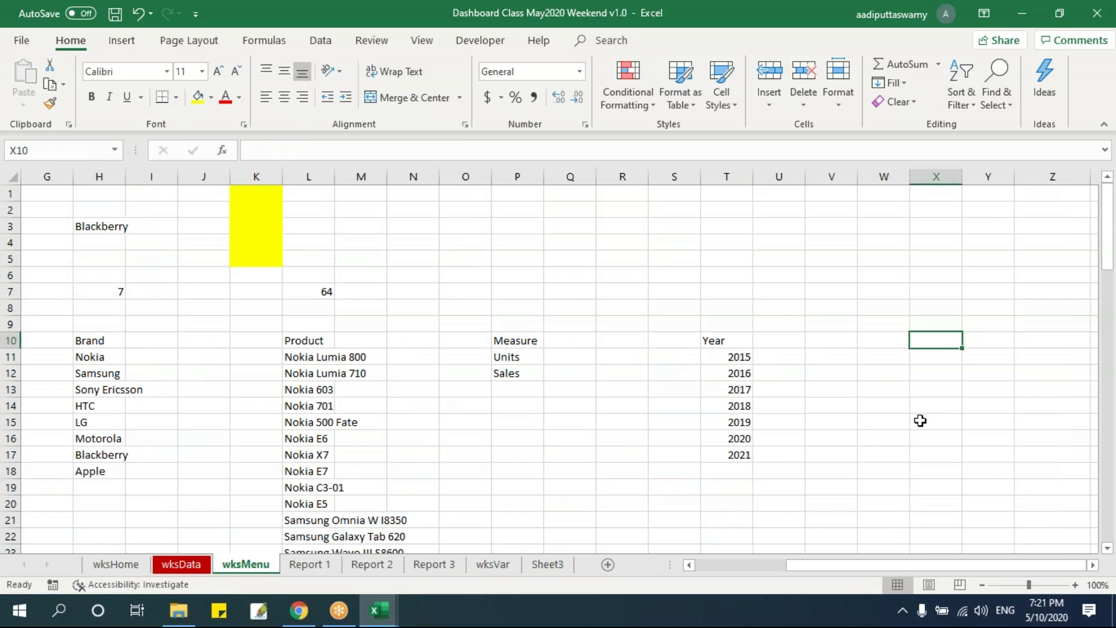
{"action": "type", "text": "Product Filtered"}
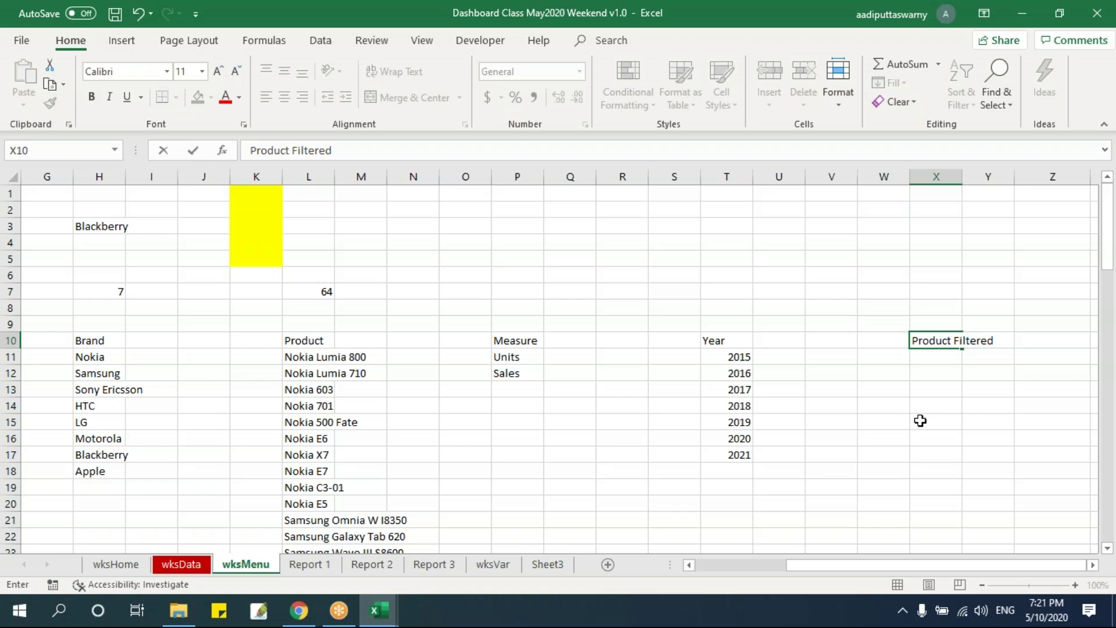
{"action": "key", "text": "Return"}
{"action": "left_click", "coordinate": [948, 341]}
{"action": "key", "text": "Delete"}
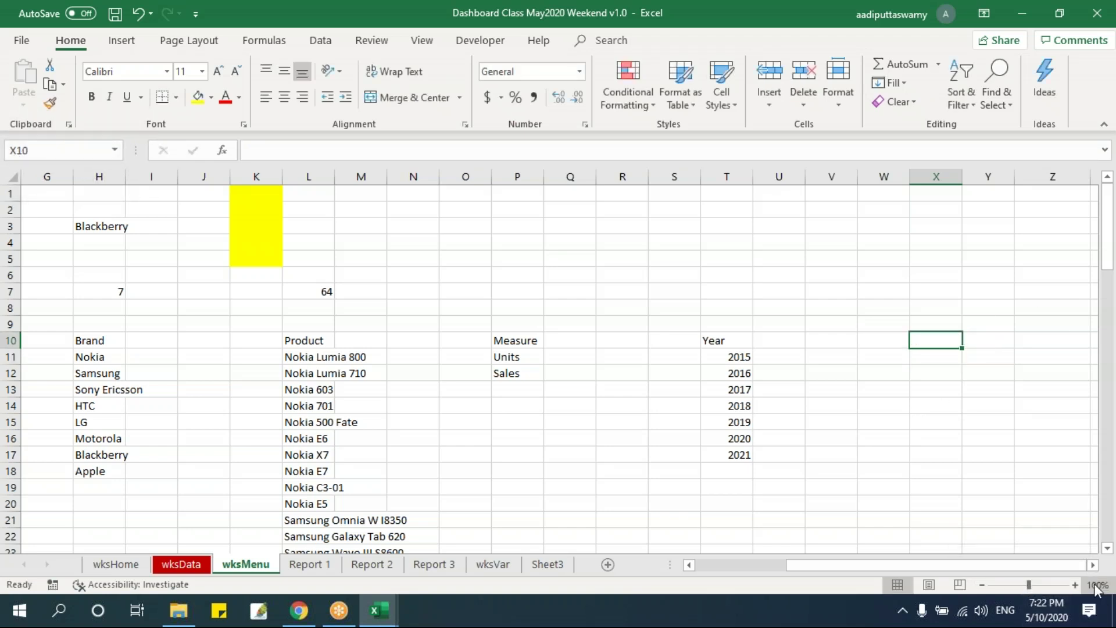
Change the wksMenu target cell to X10 in both the PasteSpecial and RemoveDuplicates statements of RefreshMenu_Product.
{"action": "left_click_drag", "start_coordinate": [314, 340], "coordinate": [314, 474]}
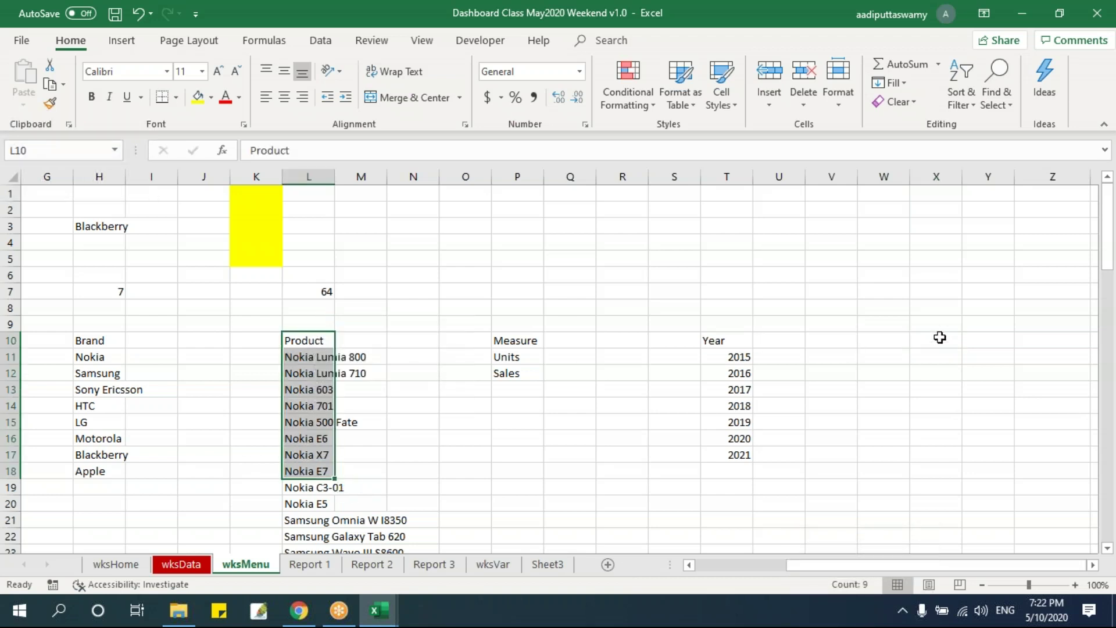
{"action": "left_click", "coordinate": [934, 345]}
{"action": "key", "text": "alt+F11"}
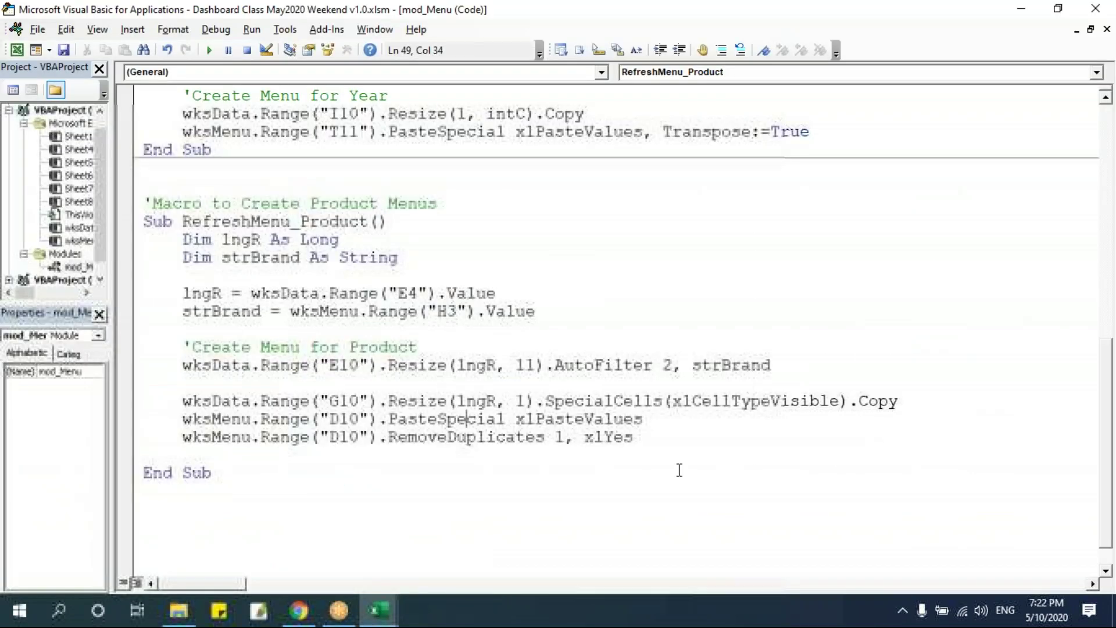
{"action": "left_click_drag", "start_coordinate": [330, 419], "coordinate": [337, 423]}
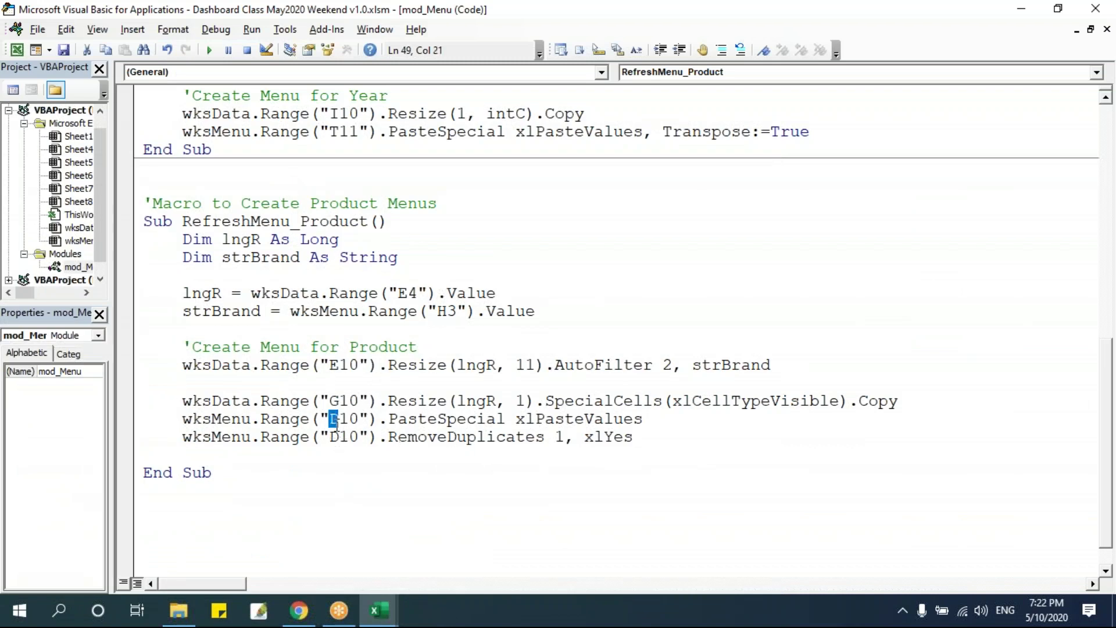
{"action": "type", "text": "X"}
{"action": "left_click", "coordinate": [423, 488]}
{"action": "mouse_move", "coordinate": [329, 437]}
{"action": "left_mouse_down"}
{"action": "mouse_move", "coordinate": [348, 438]}
{"action": "mouse_move", "coordinate": [338, 437]}
{"action": "left_mouse_up"}
{"action": "type", "text": "X"}
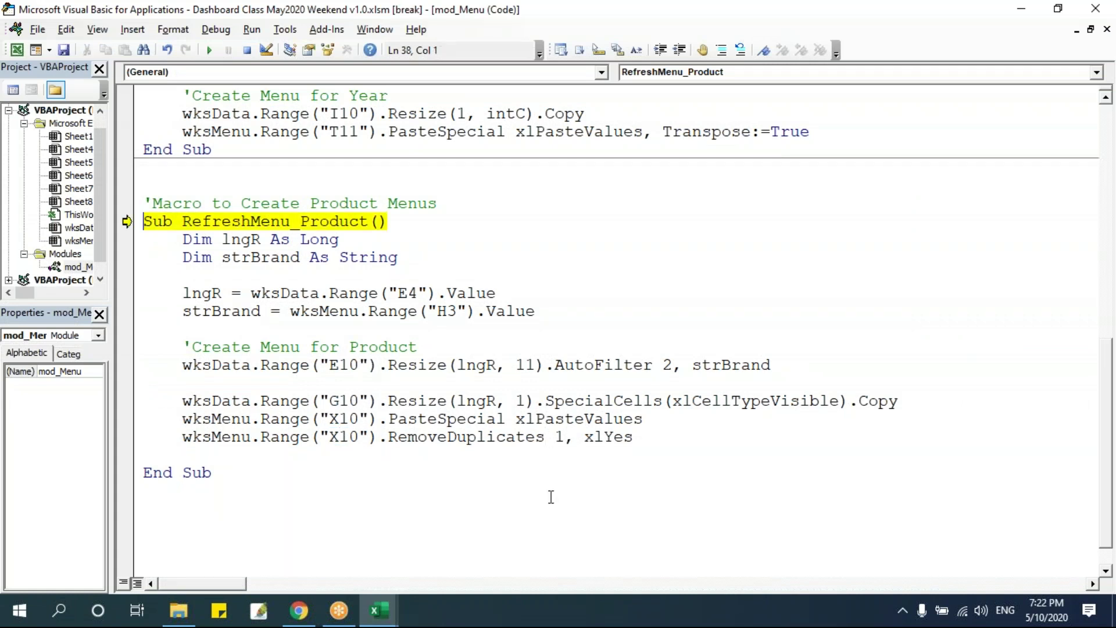
Run RefreshMenu_Product line by line through the AutoFilter statement.
{"action": "key", "text": "F8"}
{"action": "key", "text": "F8"}
{"action": "key", "text": "F8"}
{"action": "key", "text": "F8"}
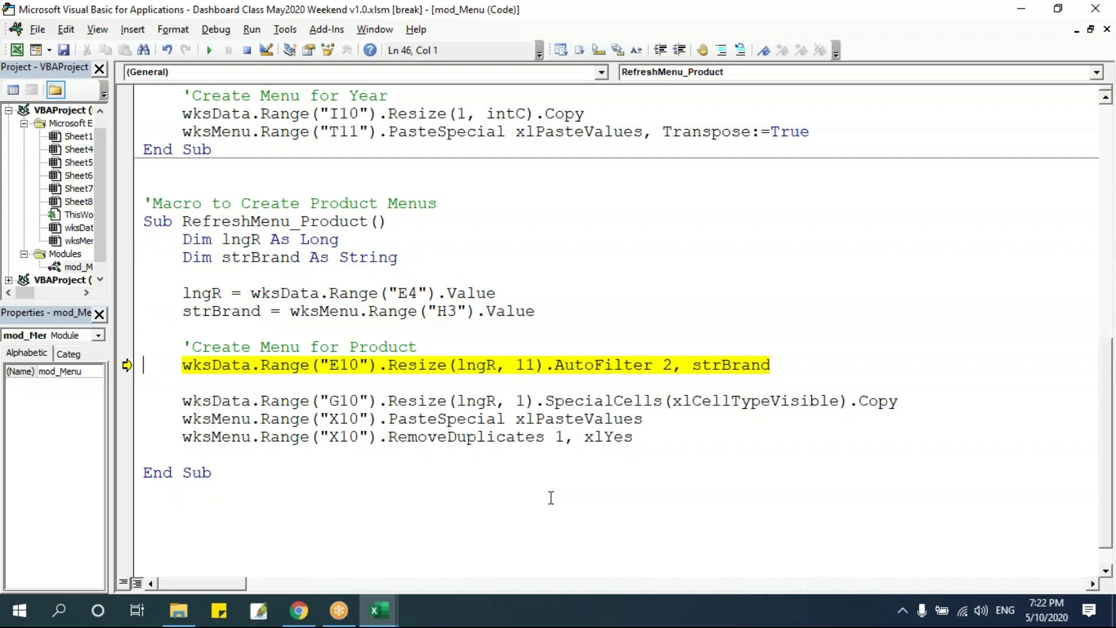
{"action": "key", "text": "F8"}
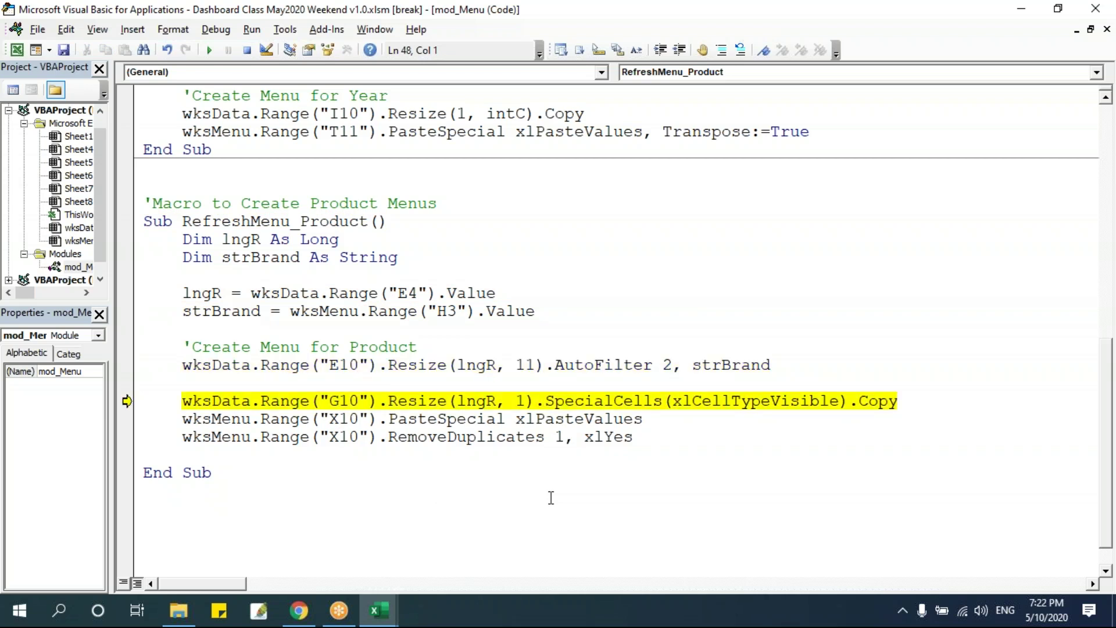
Compare the selected brand in wksMenu cell H3 with the filtered Brand column in wksData.
{"action": "key", "text": "alt+F11"}
{"action": "key", "text": "alt+F11"}
{"action": "key", "text": "alt+F11"}
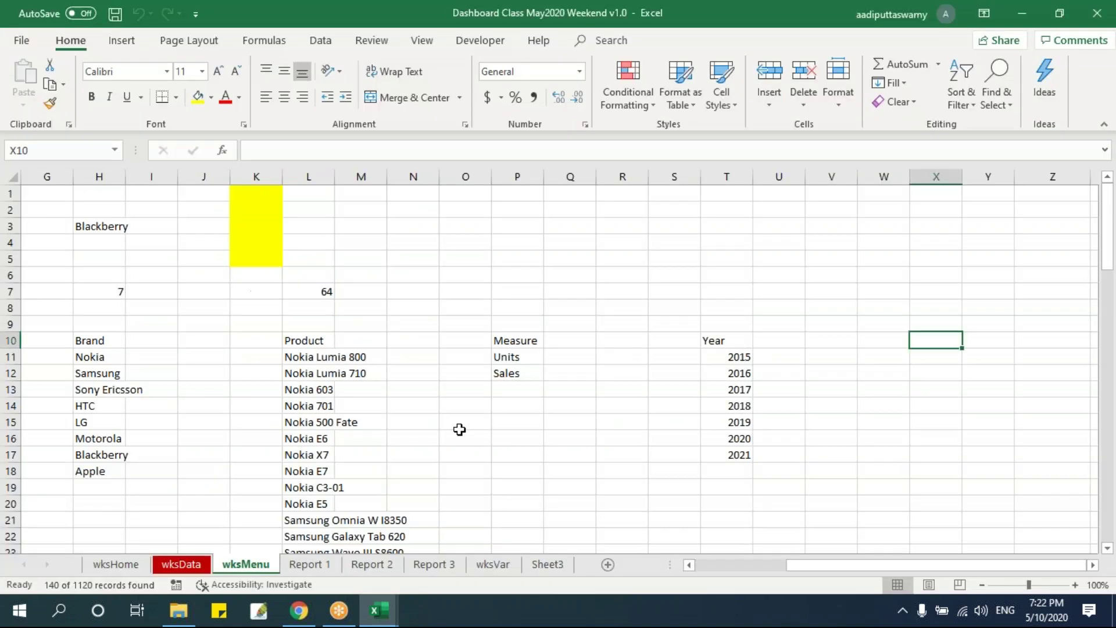
{"action": "left_click_drag", "start_coordinate": [910, 567], "coordinate": [769, 569]}
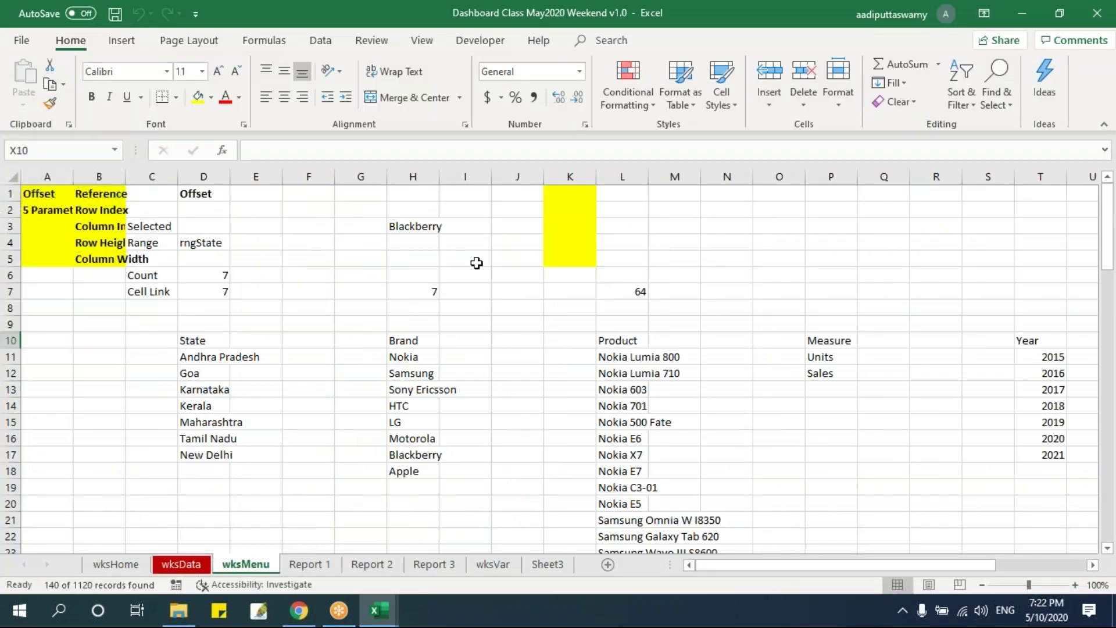
{"action": "left_click", "coordinate": [428, 227]}
{"action": "left_click", "coordinate": [181, 564]}
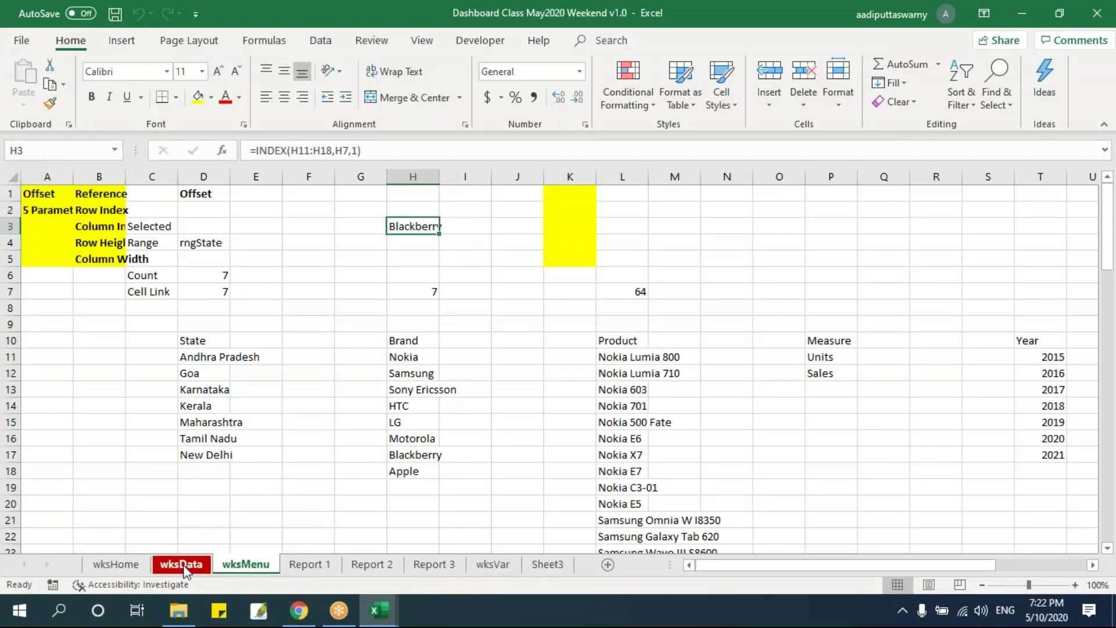
{"action": "left_click_drag", "start_coordinate": [311, 363], "coordinate": [310, 529]}
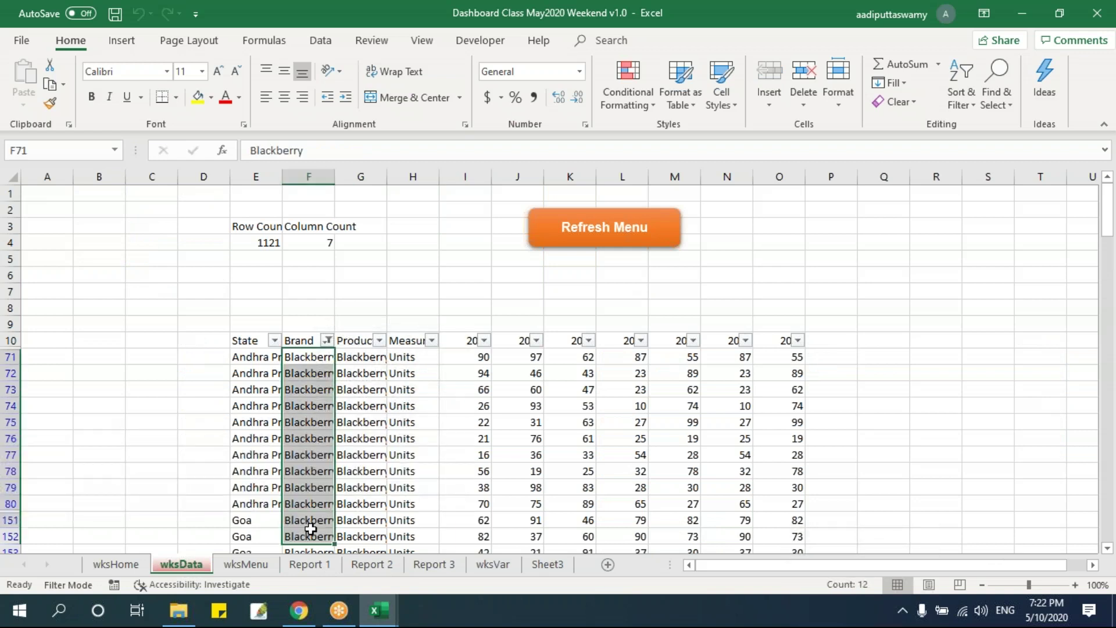
{"action": "left_click", "coordinate": [361, 354]}
Execute the SpecialCells Copy statement and examine the range marked for copying in wksData's Product column.
{"action": "key", "text": "alt+F11"}
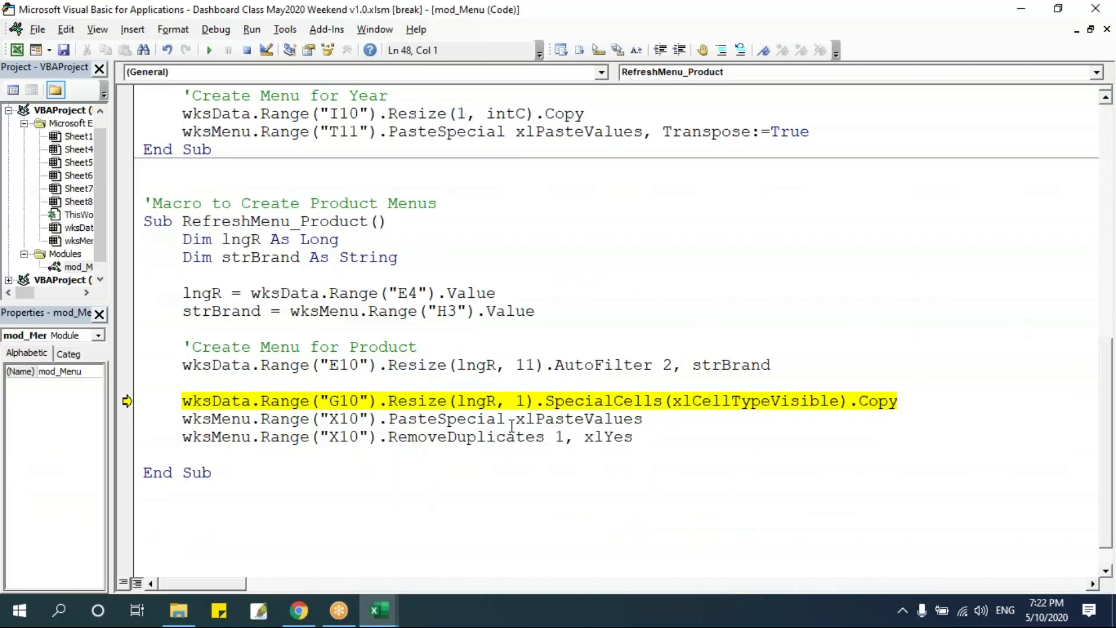
{"action": "key", "text": "F8"}
{"action": "key", "text": "alt+F11"}
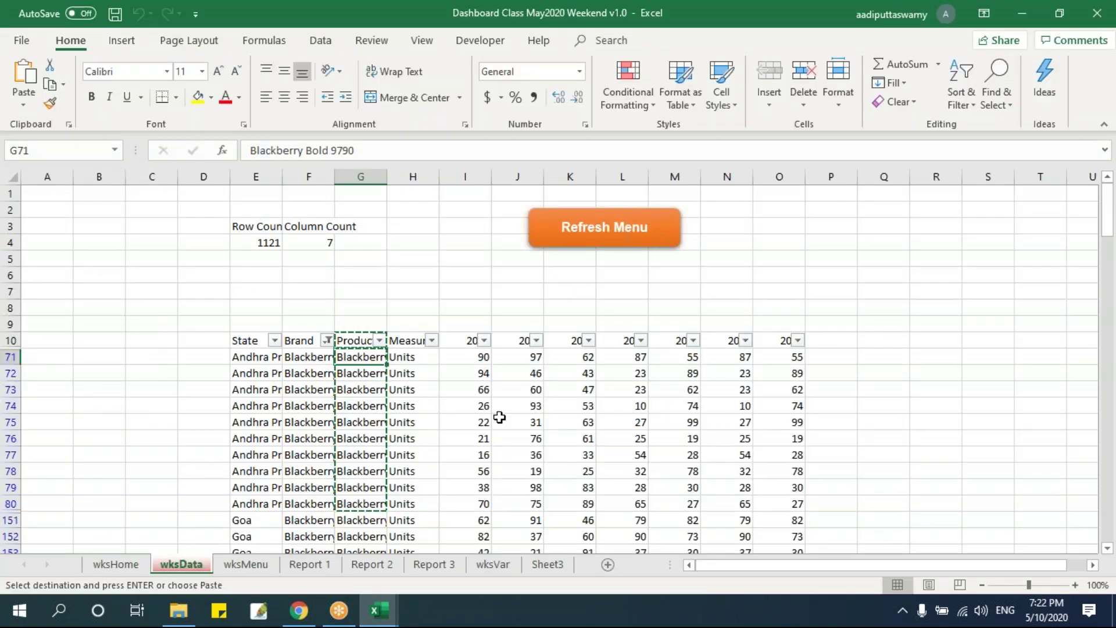
{"action": "scroll", "coordinate": [406, 460], "scroll_direction": "down", "scroll_amount": 1}
{"action": "scroll", "coordinate": [406, 459], "scroll_direction": "down", "scroll_amount": 7}
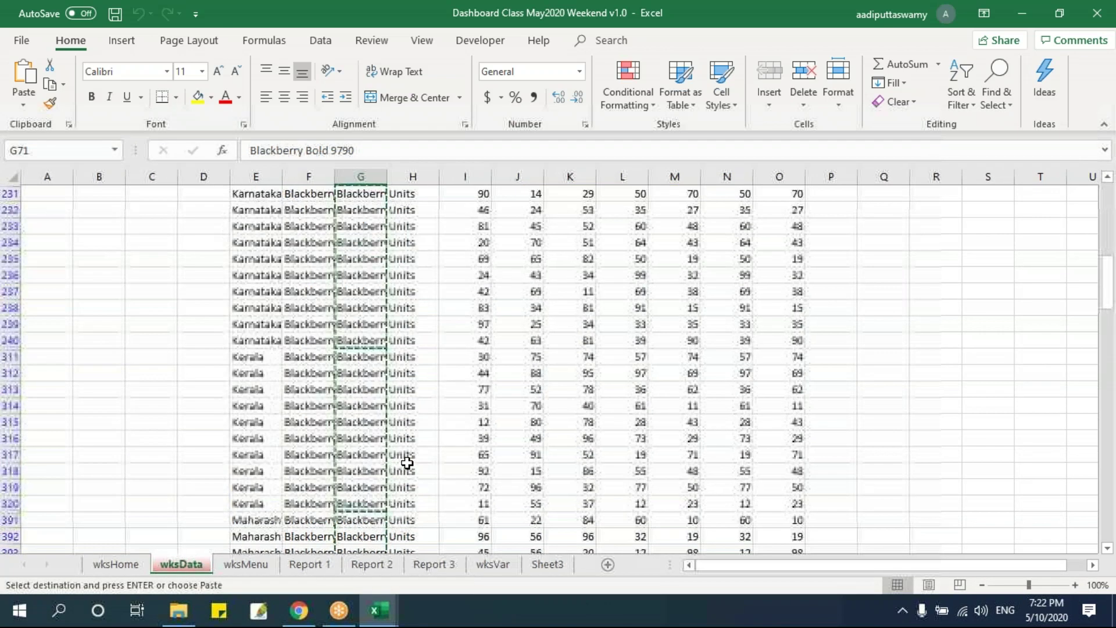
{"action": "scroll", "coordinate": [406, 462], "scroll_direction": "up", "scroll_amount": 10}
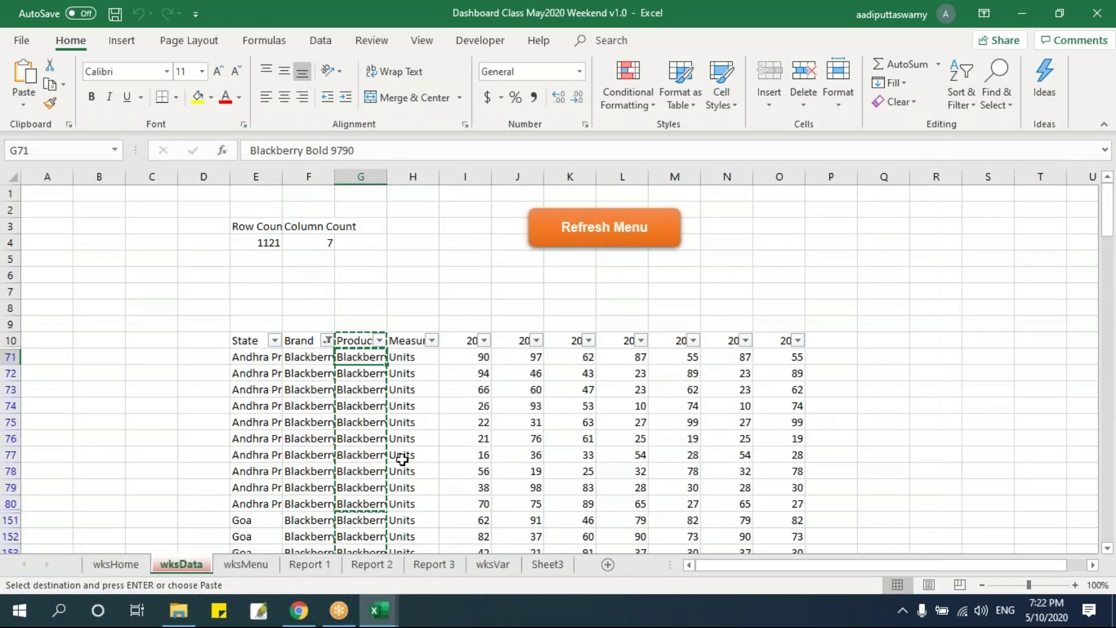
Execute the PasteSpecial statement and review the products pasted from X10 down in wksMenu.
{"action": "key", "text": "alt+F11"}
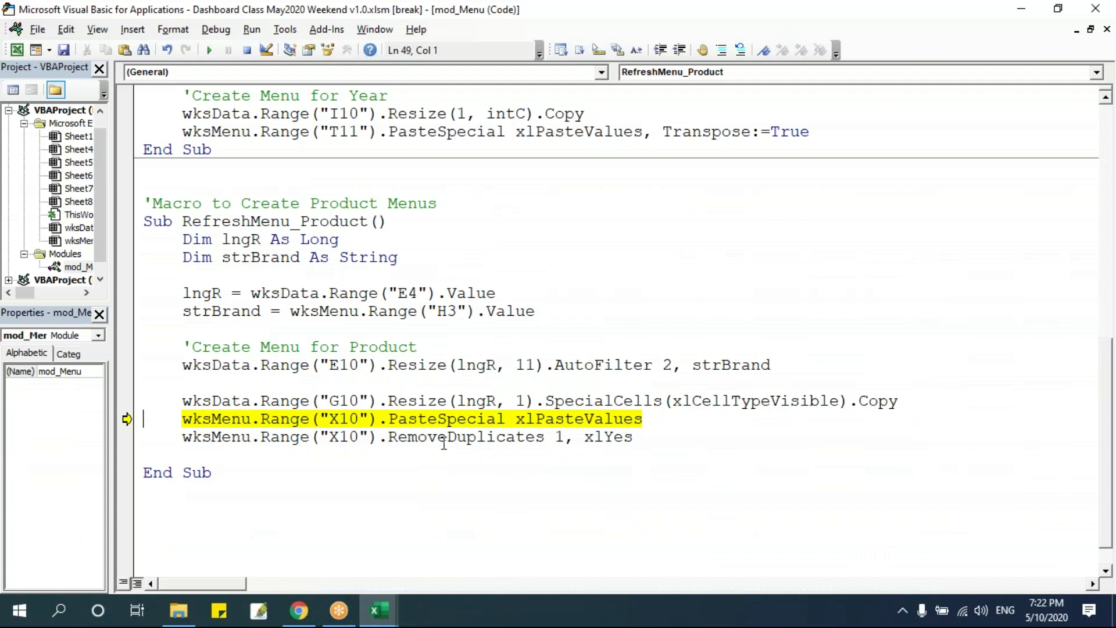
{"action": "key", "text": "F8"}
{"action": "key", "text": "alt+F11"}
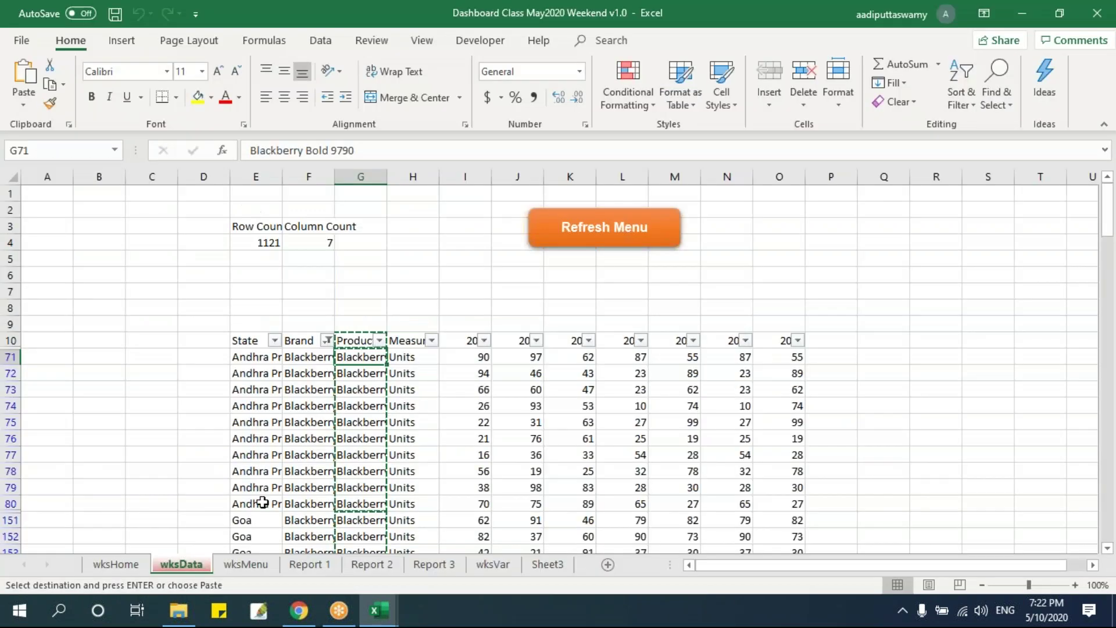
{"action": "left_click", "coordinate": [245, 564]}
{"action": "scroll", "coordinate": [647, 456], "scroll_direction": "down", "scroll_amount": 10}
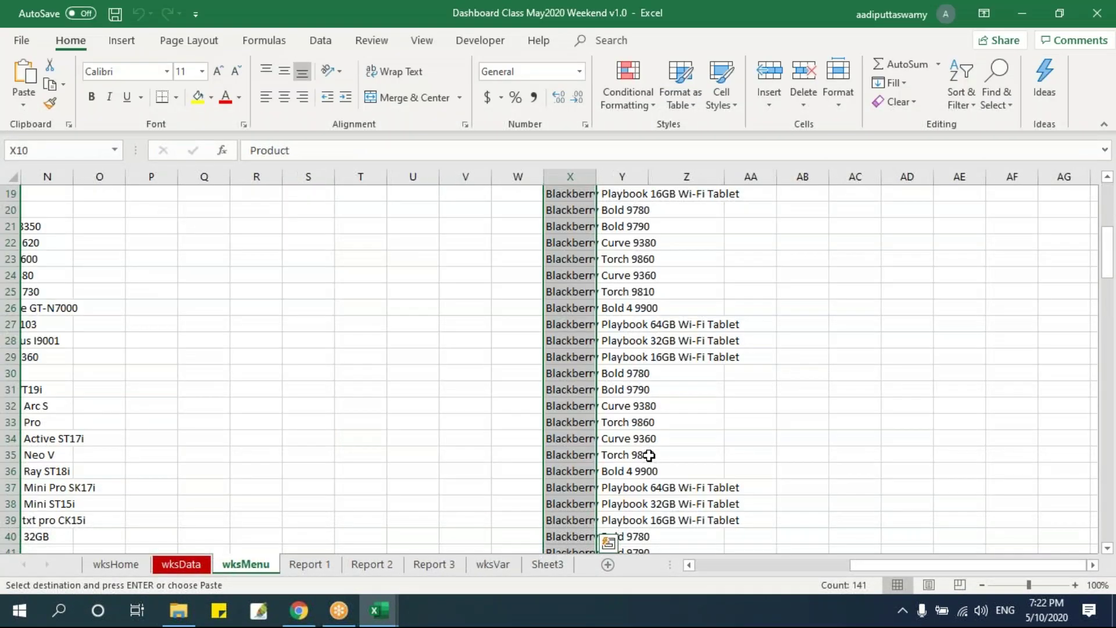
Execute the RemoveDuplicates statement through the end of the macro and review the products in wksMenu X11:X20.
{"action": "key", "text": "alt+F11"}
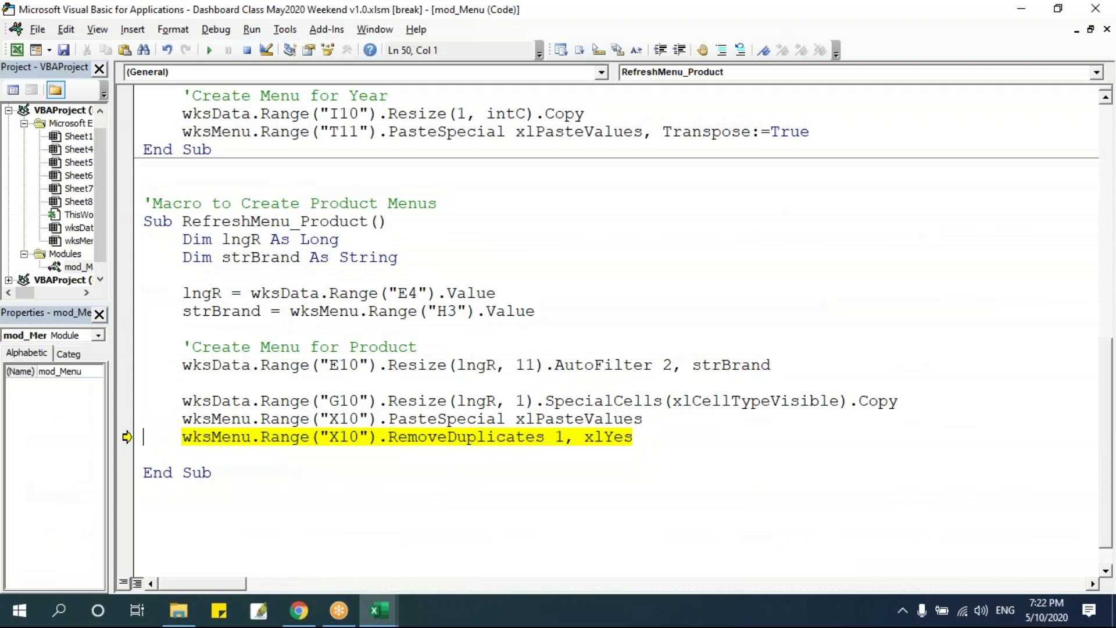
{"action": "key", "text": "F8"}
{"action": "key", "text": "F8"}
{"action": "key", "text": "alt+F11"}
{"action": "left_click_drag", "start_coordinate": [586, 361], "coordinate": [581, 504]}
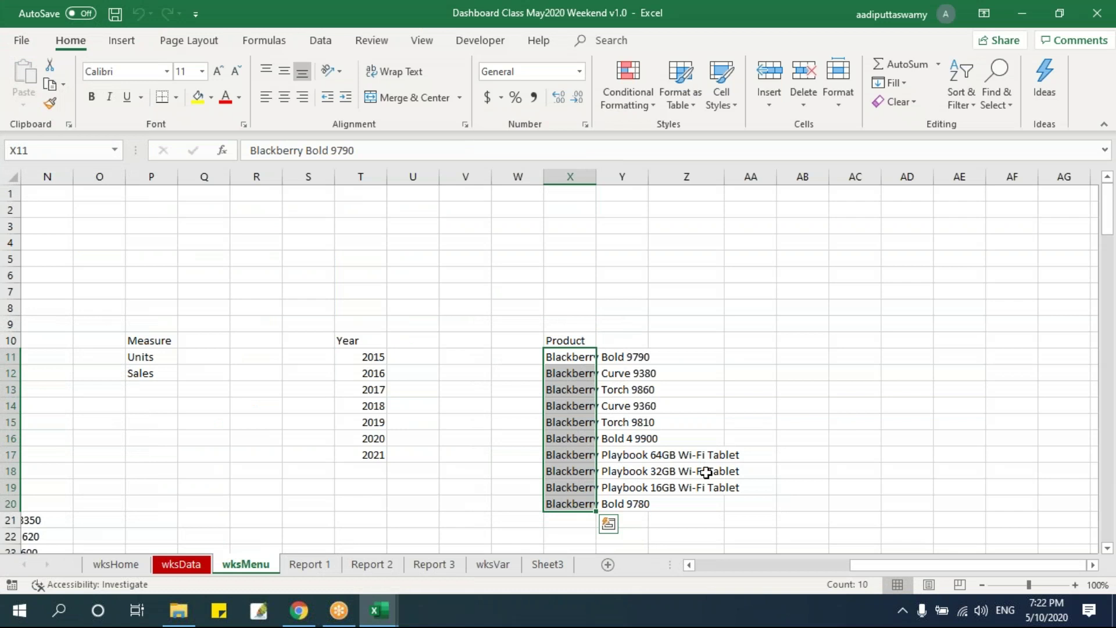
Set the input range of Report 2's Product drop-down to wksMenu!$X$11:$X$20.
{"action": "left_click", "coordinate": [385, 565]}
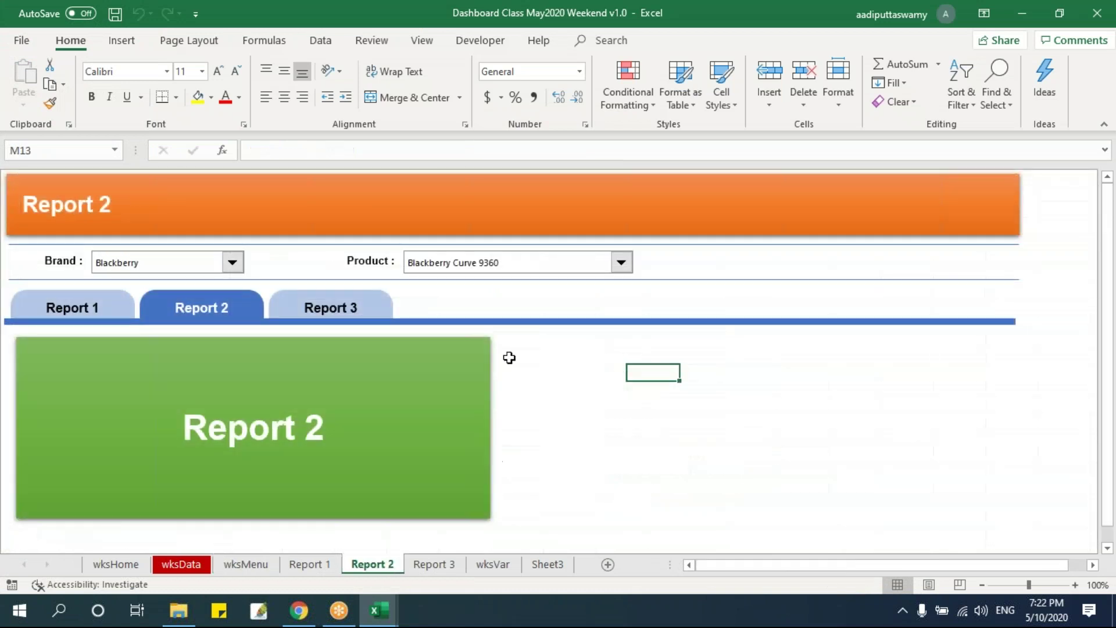
{"action": "right_click", "coordinate": [535, 278]}
{"action": "left_click", "coordinate": [638, 400]}
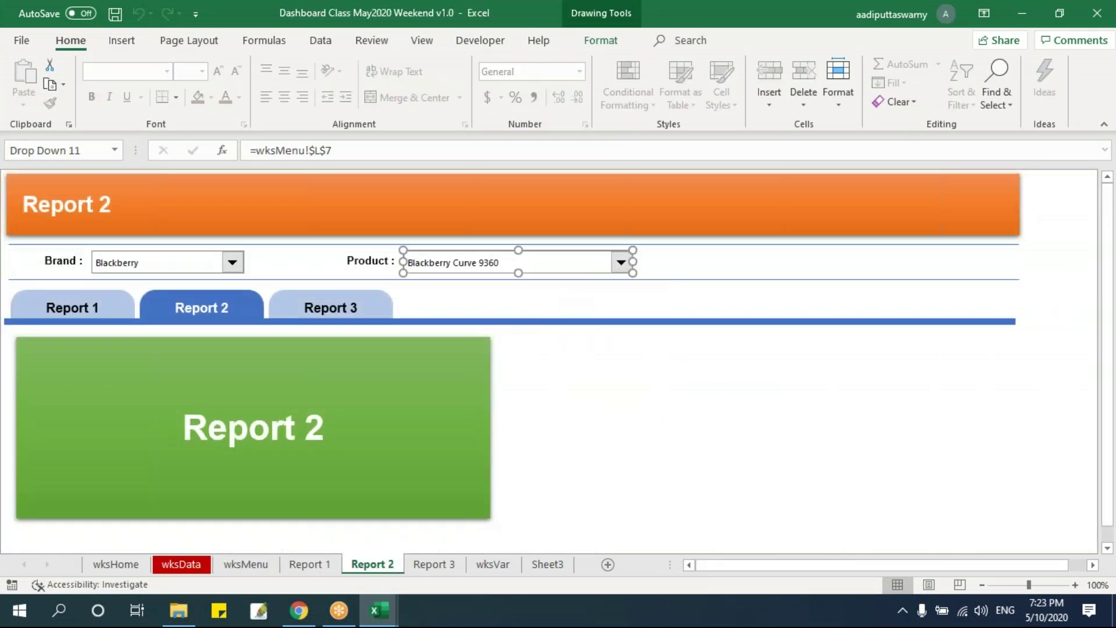
{"action": "left_click", "coordinate": [626, 210]}
{"action": "scroll", "coordinate": [678, 446], "scroll_direction": "up", "scroll_amount": 4}
{"action": "left_click_drag", "start_coordinate": [616, 356], "coordinate": [616, 504]}
{"action": "left_click_drag", "start_coordinate": [674, 356], "coordinate": [674, 503]}
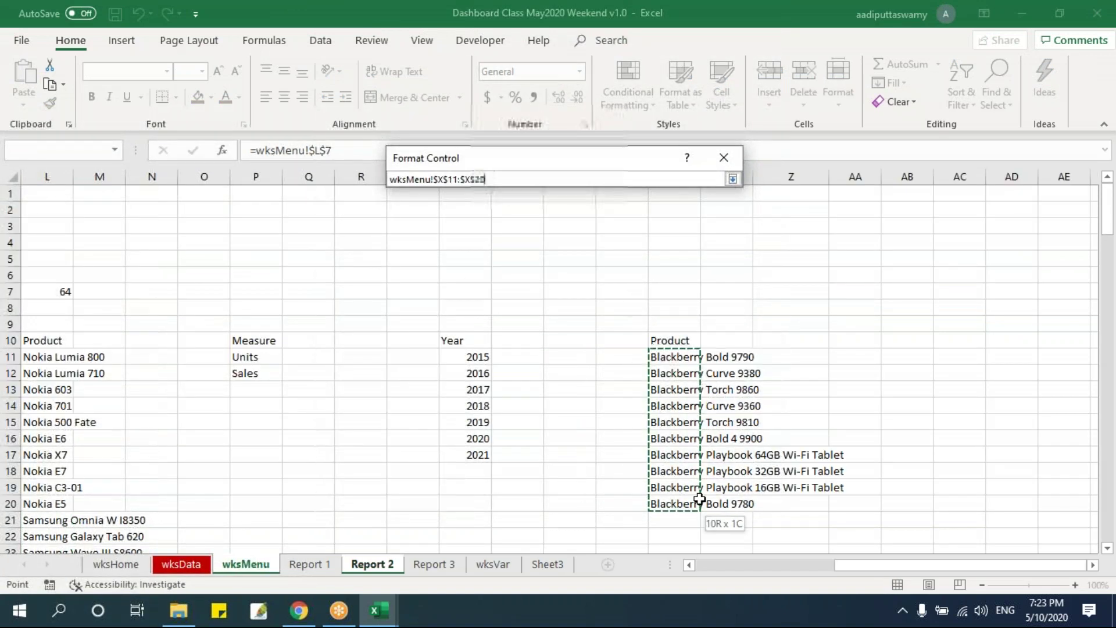
{"action": "left_click", "coordinate": [732, 179]}
Link the Product drop-down to cell wksMenu!$X$7 and apply the control settings.
{"action": "left_click", "coordinate": [626, 228]}
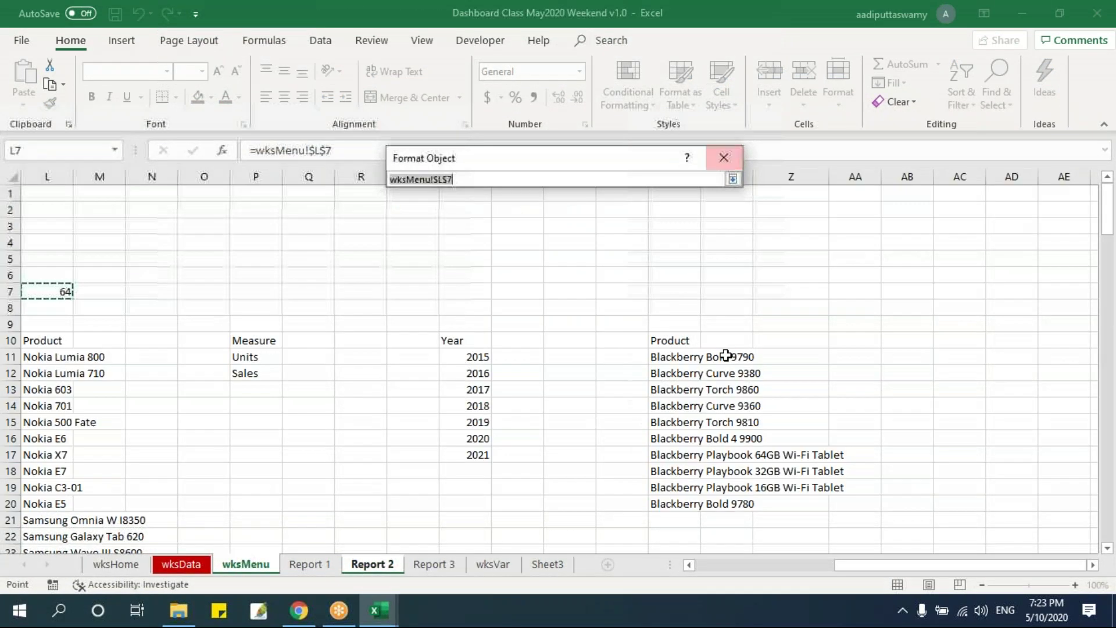
{"action": "left_click", "coordinate": [663, 295]}
{"action": "left_click", "coordinate": [733, 179]}
{"action": "left_click", "coordinate": [640, 468]}
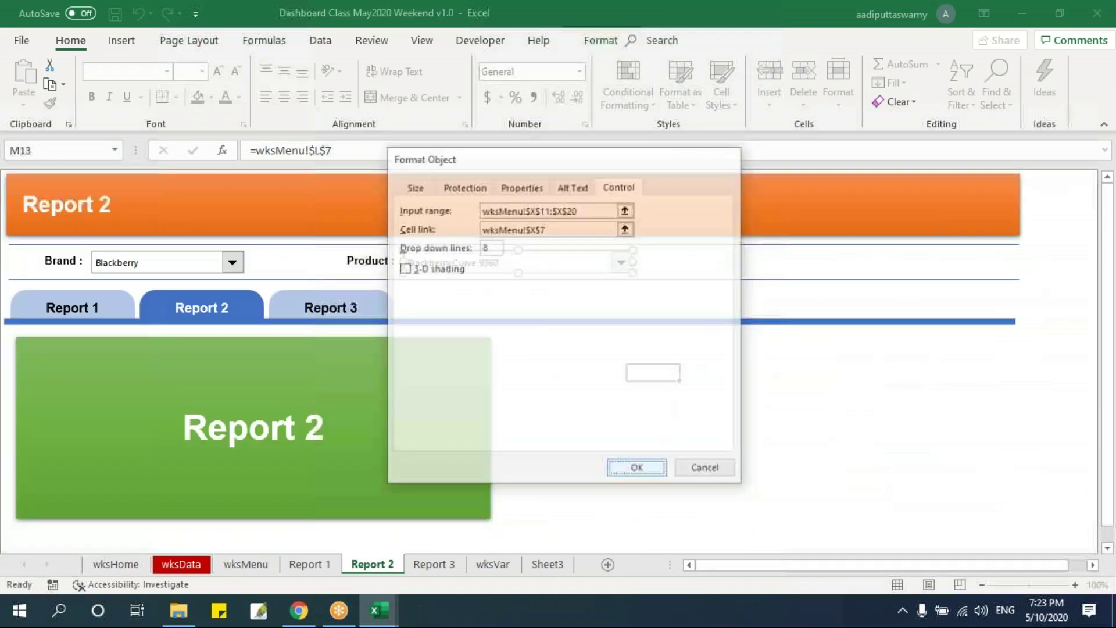
Pick Blackberry Bold 9790 from the Product drop-down on Report 2.
{"action": "scroll", "coordinate": [625, 328], "scroll_direction": "up", "scroll_amount": 3}
{"action": "left_click", "coordinate": [594, 278]}
{"action": "left_click", "coordinate": [620, 263]}
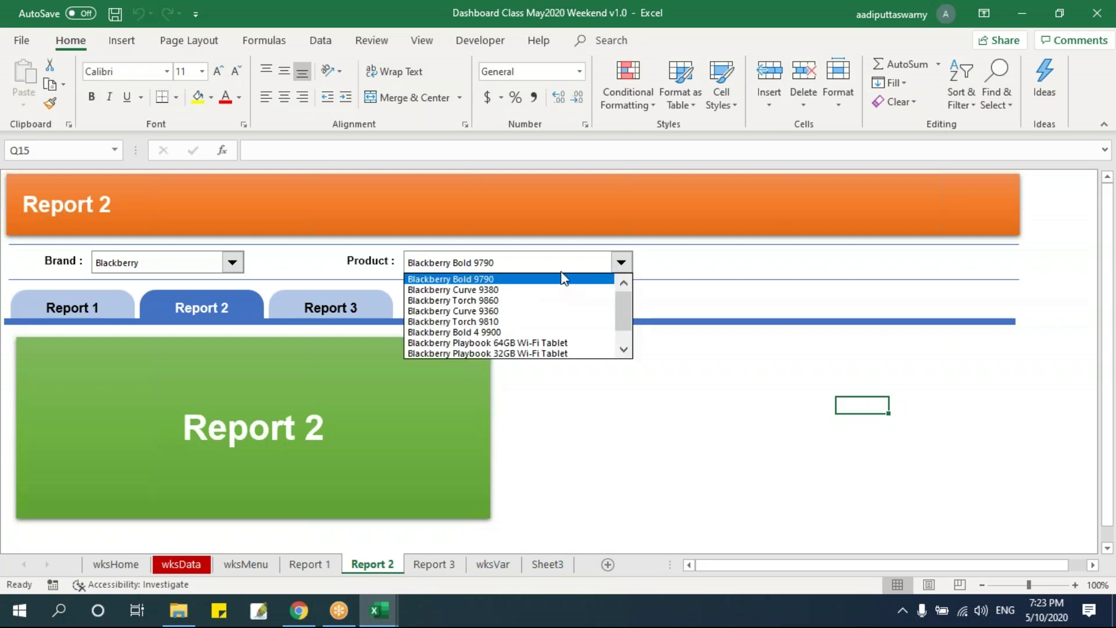
{"action": "left_click", "coordinate": [512, 279]}
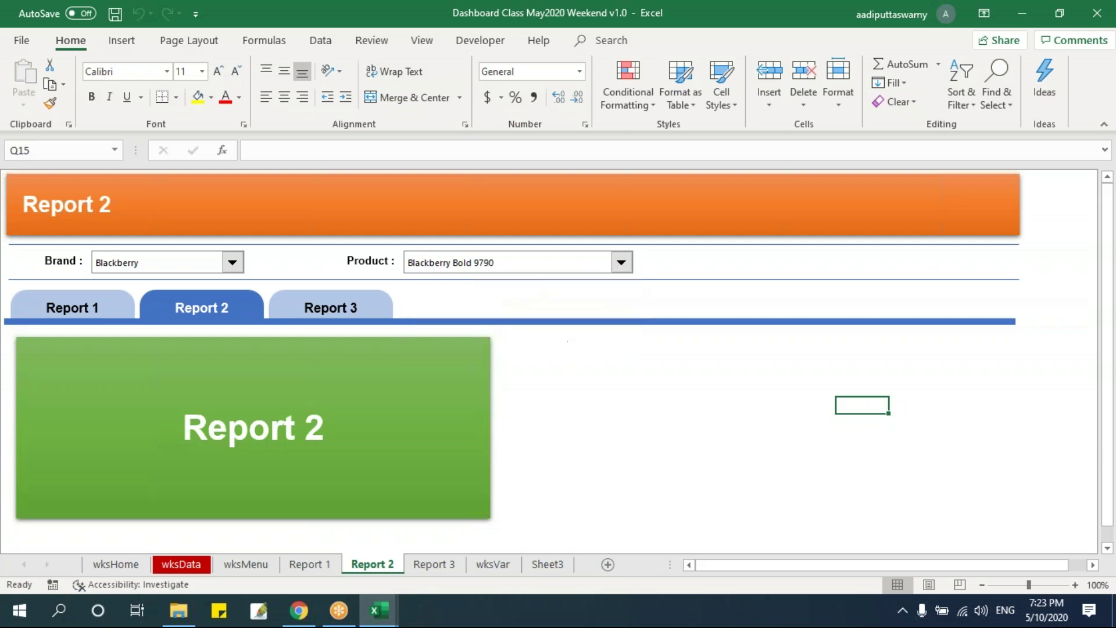
Copy the macro name RefreshMenu_Product from its Sub line in the code.
{"action": "key", "text": "alt+F11"}
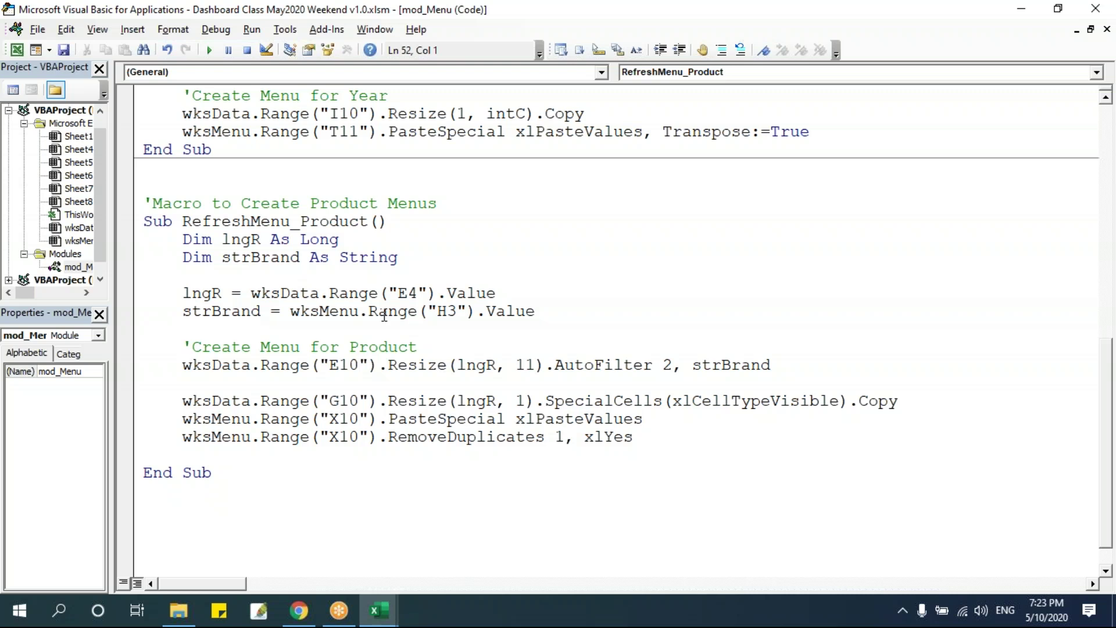
{"action": "double_click", "coordinate": [341, 222]}
{"action": "key", "text": "ctrl+c"}
{"action": "left_click", "coordinate": [488, 359]}
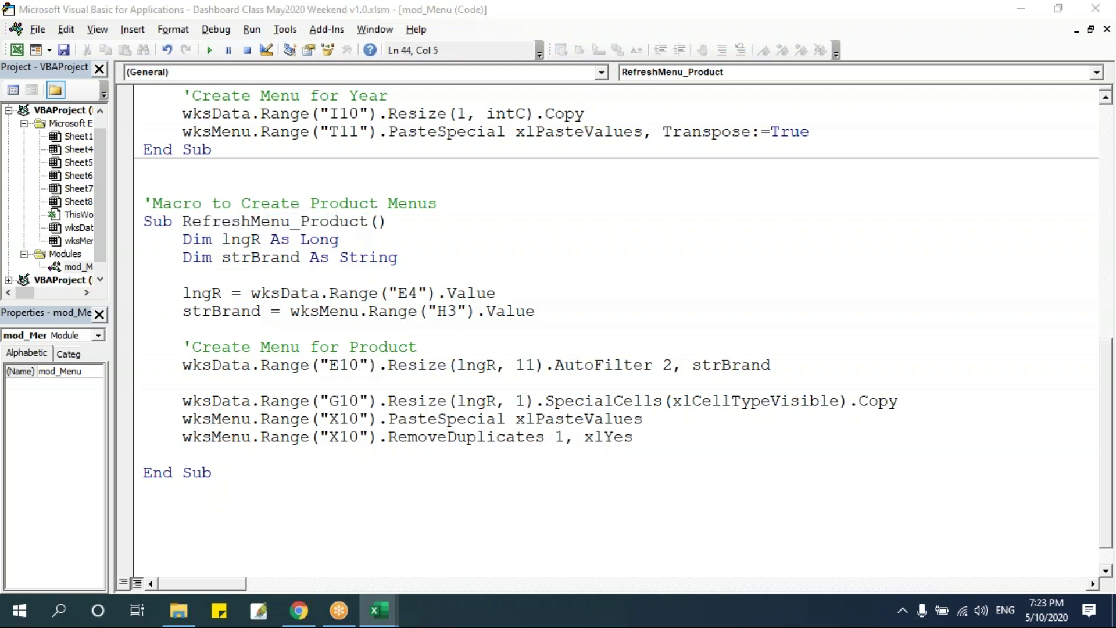
Assign the RefreshMenu_Product macro to the Brand drop-down on Report 2.
{"action": "key", "text": "alt+F11"}
{"action": "right_click", "coordinate": [232, 263]}
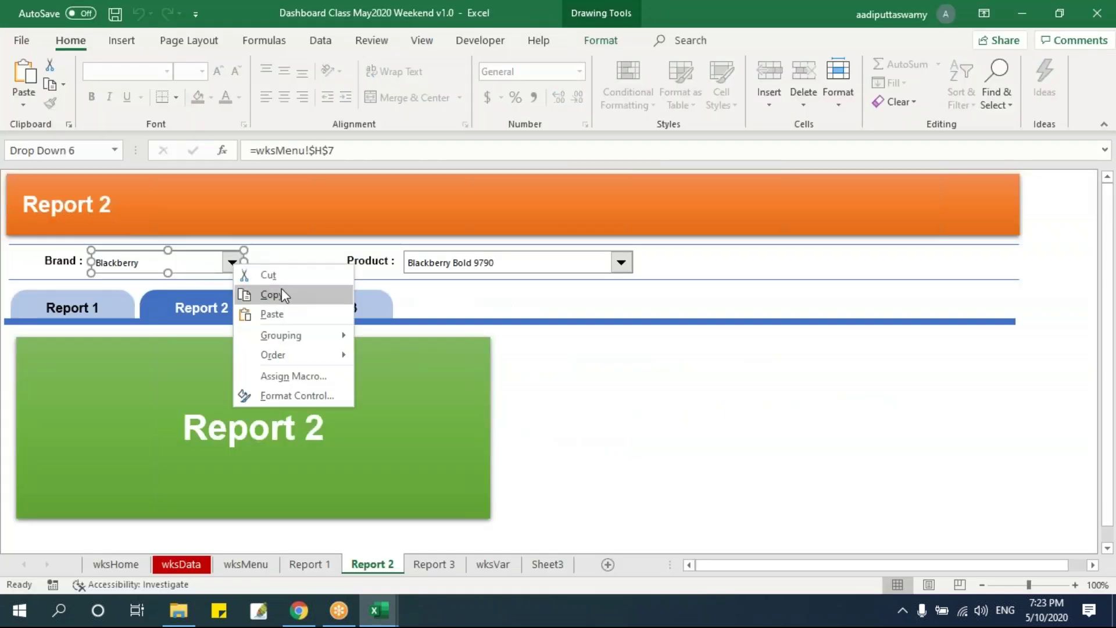
{"action": "left_click", "coordinate": [271, 395]}
{"action": "key", "text": "Escape"}
{"action": "right_click", "coordinate": [229, 263]}
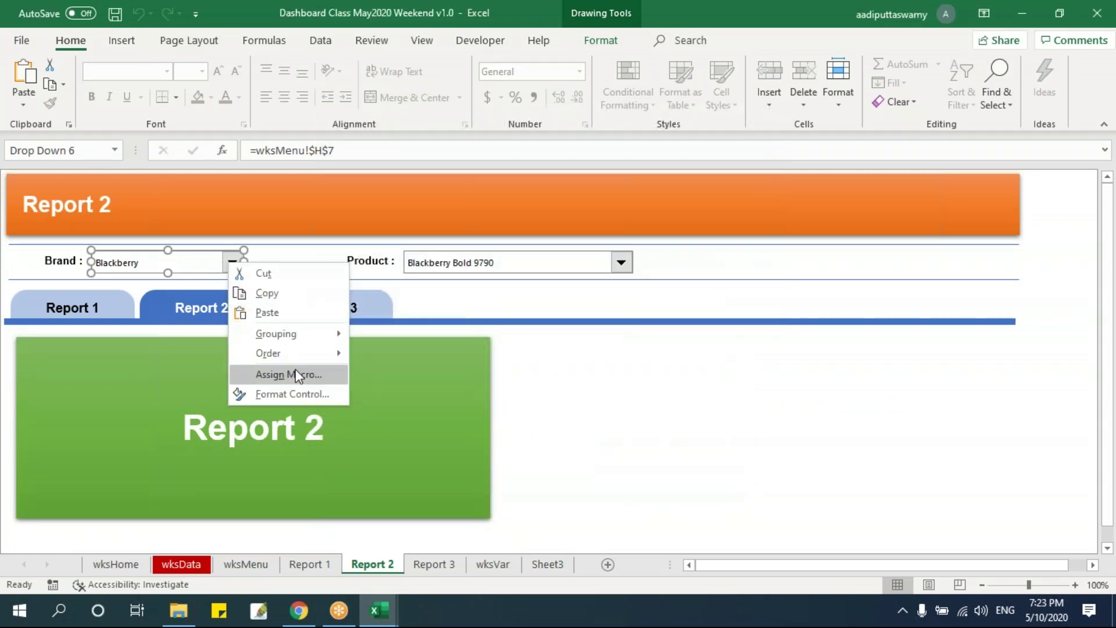
{"action": "left_click", "coordinate": [290, 374]}
{"action": "key", "text": "Down"}
{"action": "key", "text": "Down"}
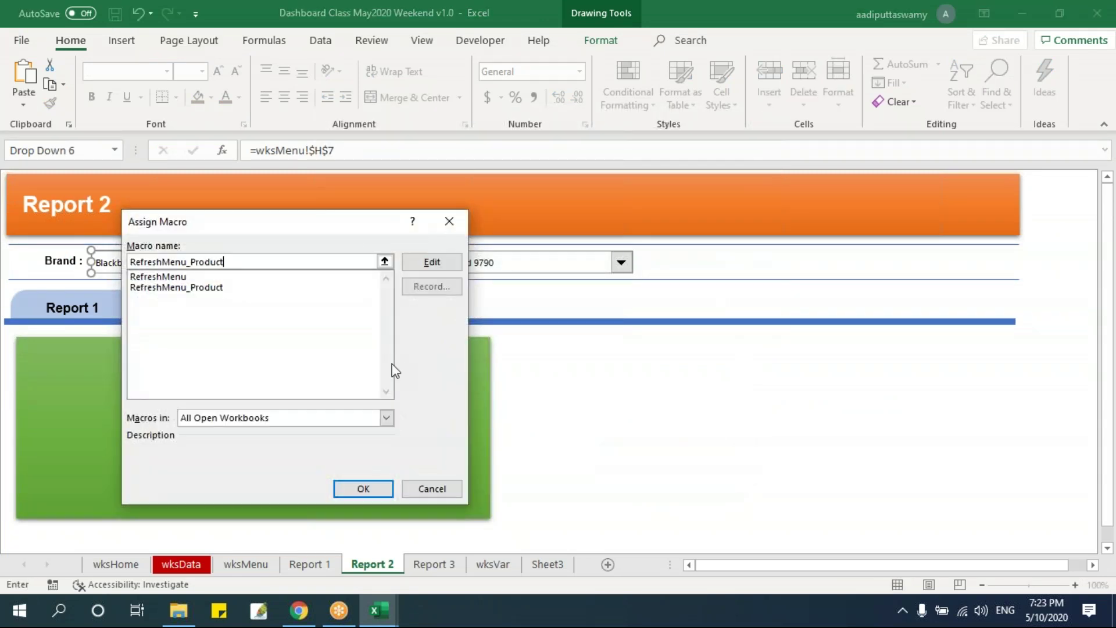
{"action": "left_click", "coordinate": [360, 486]}
{"action": "left_click", "coordinate": [675, 464]}
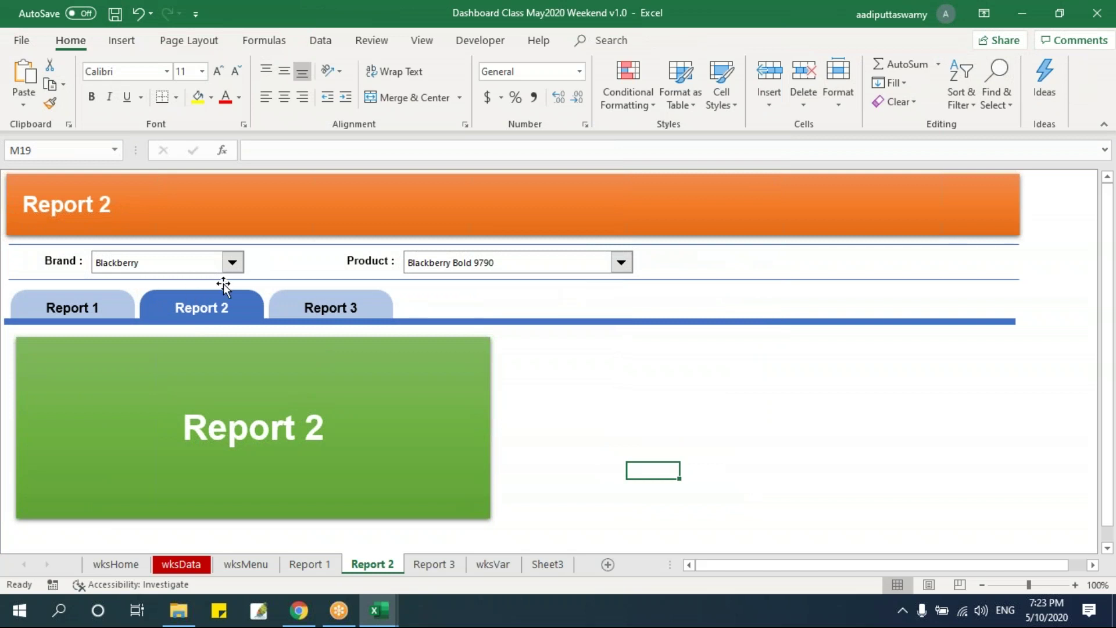
Test the Brand drop-down by choosing Nokia and browsing the Product list.
{"action": "left_click", "coordinate": [232, 262]}
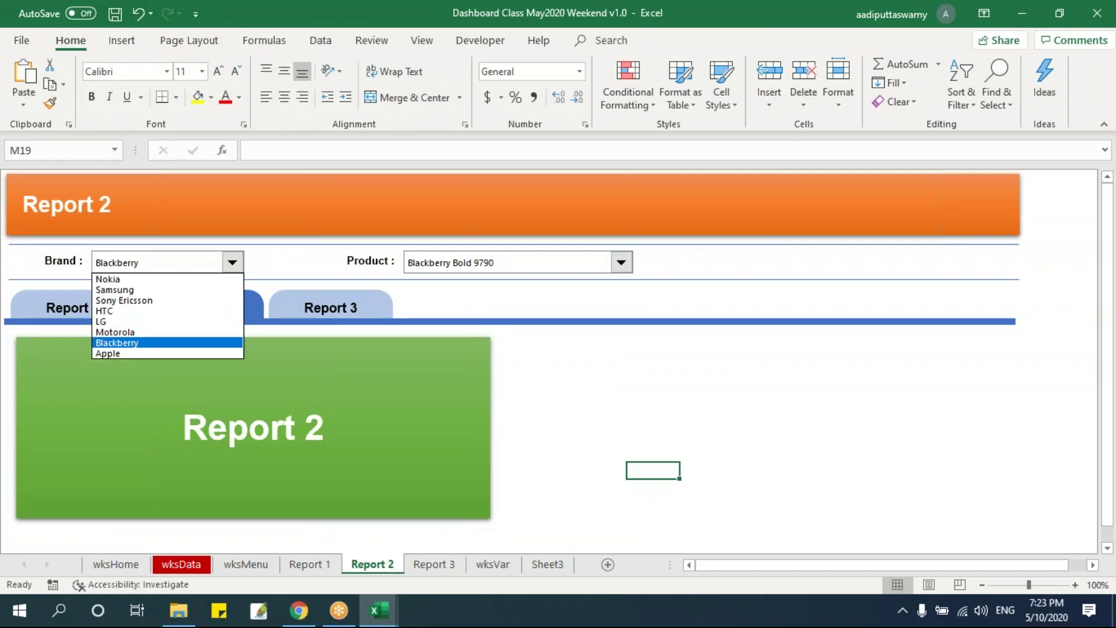
{"action": "left_click", "coordinate": [229, 279]}
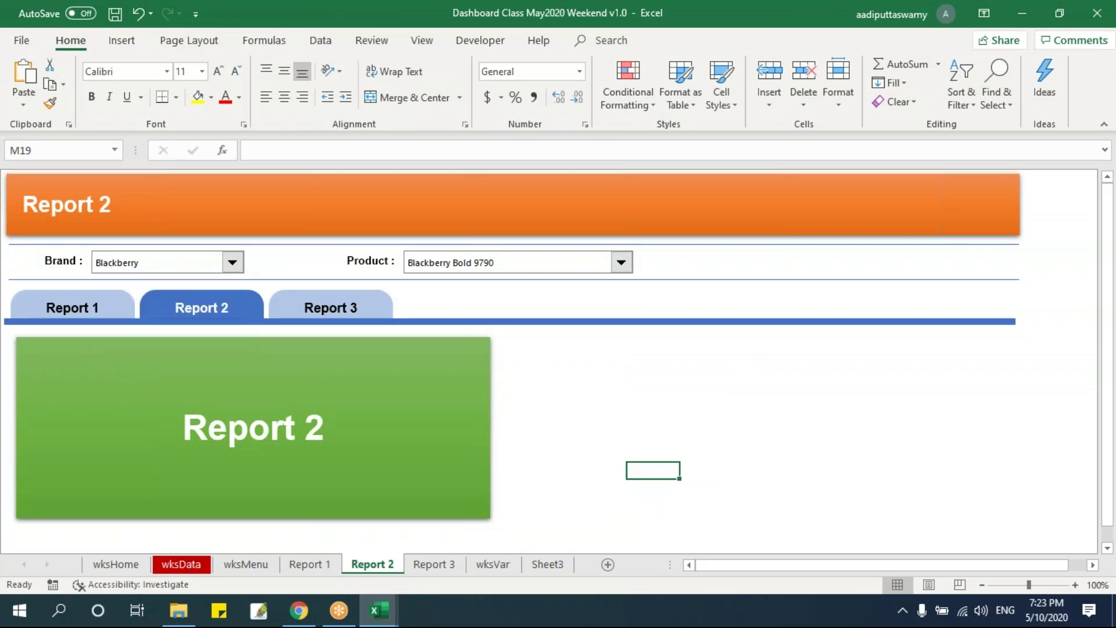
{"action": "left_click", "coordinate": [621, 263]}
{"action": "scroll", "coordinate": [628, 317], "scroll_direction": "down", "scroll_amount": 1}
{"action": "scroll", "coordinate": [630, 287], "scroll_direction": "up", "scroll_amount": 1}
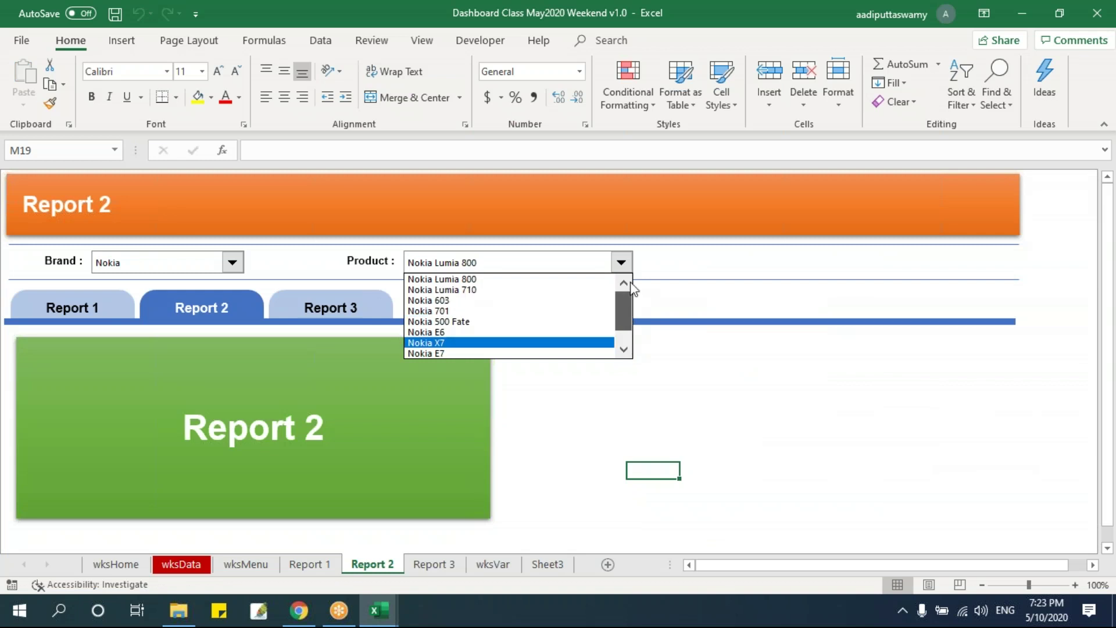
{"action": "scroll", "coordinate": [633, 303], "scroll_direction": "down", "scroll_amount": 1}
{"action": "scroll", "coordinate": [633, 287], "scroll_direction": "up", "scroll_amount": 2}
{"action": "scroll", "coordinate": [638, 319], "scroll_direction": "down", "scroll_amount": 1}
Switch the brand to Sony Ericsson and look through the Product list.
{"action": "left_click", "coordinate": [235, 265]}
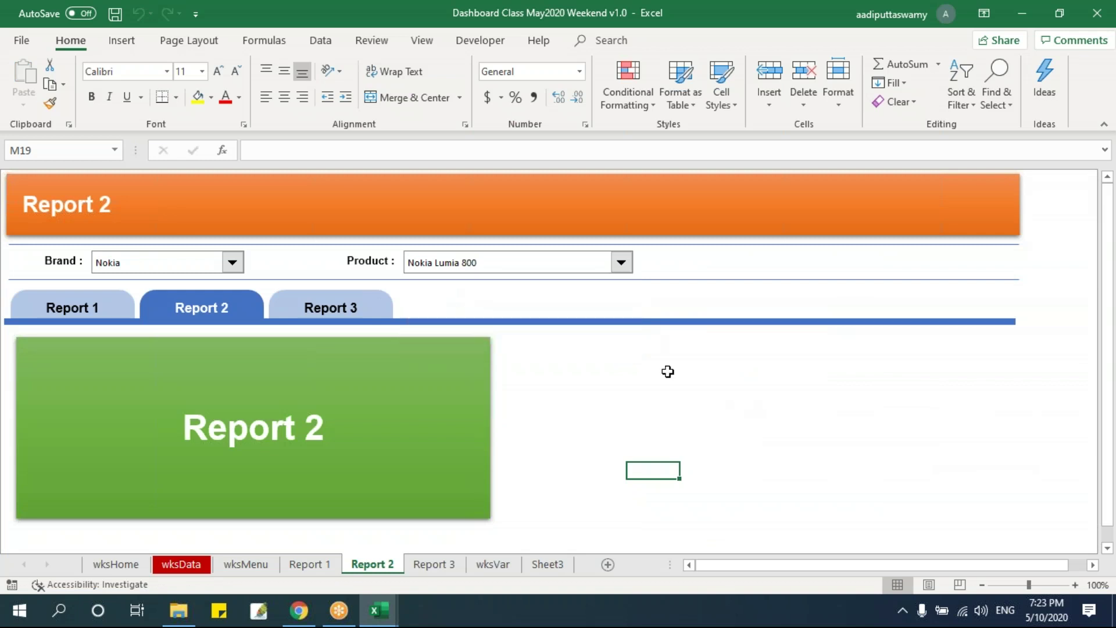
{"action": "left_click", "coordinate": [233, 263]}
{"action": "left_click", "coordinate": [186, 304]}
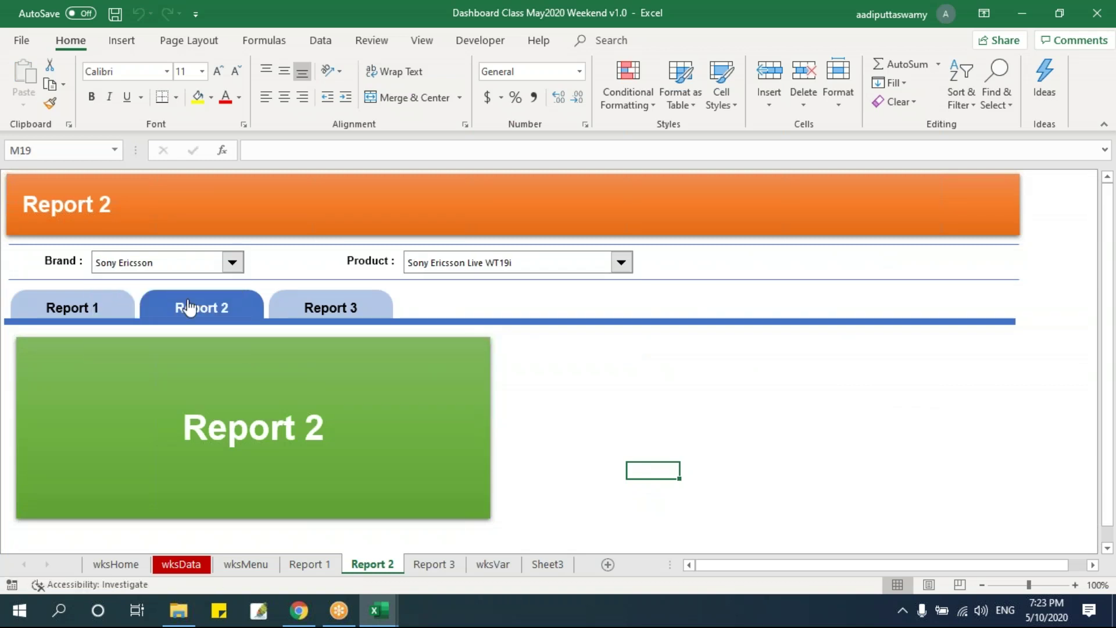
{"action": "left_click", "coordinate": [621, 263]}
{"action": "scroll", "coordinate": [624, 347], "scroll_direction": "down", "scroll_amount": 1}
{"action": "scroll", "coordinate": [624, 347], "scroll_direction": "up", "scroll_amount": 2}
{"action": "key", "text": "Escape"}
Add the statement Application.ScreenUpdating = False after the variable declarations in RefreshMenu_Product.
{"action": "key", "text": "alt+F11"}
{"action": "key", "text": "Return"}
{"action": "type", "text": "application"}
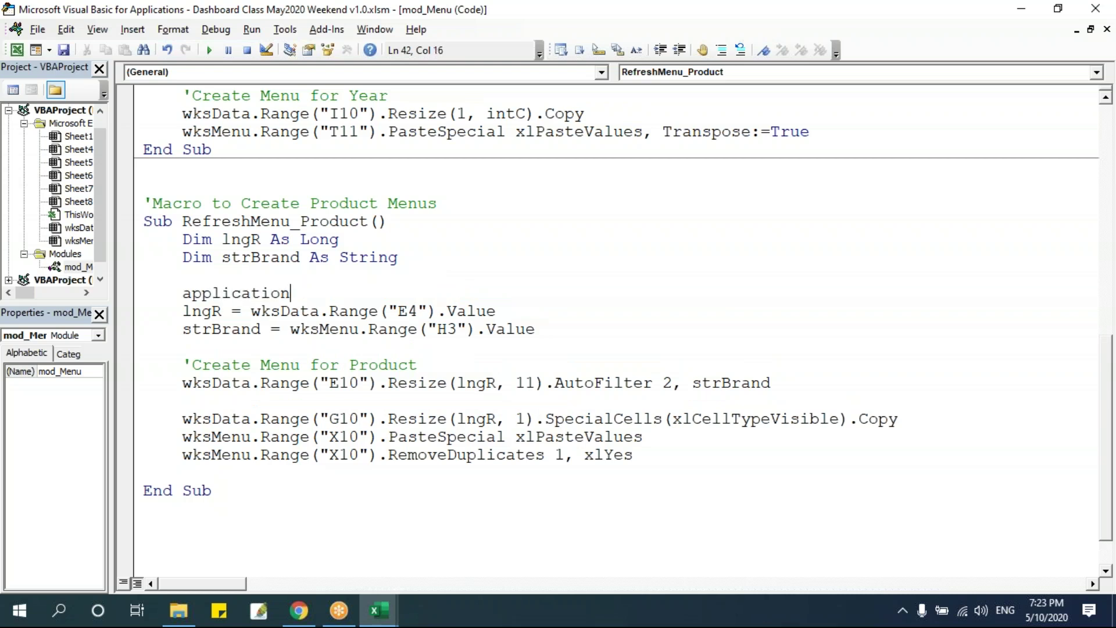
{"action": "type", "text": ".ScreenUpdating "}
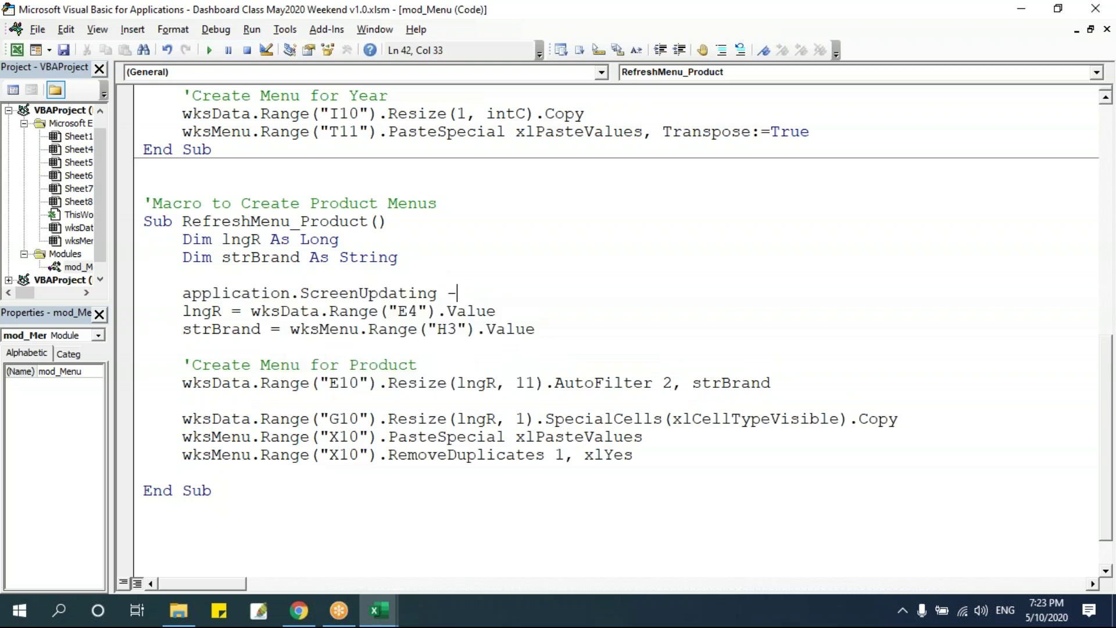
{"action": "type", "text": "= F"}
{"action": "key", "text": "Return"}
Retest Report 2 by choosing Nokia as the brand and opening the Product list.
{"action": "key", "text": "alt+F11"}
{"action": "left_click", "coordinate": [643, 343]}
{"action": "left_click", "coordinate": [203, 263]}
{"action": "left_click", "coordinate": [190, 281]}
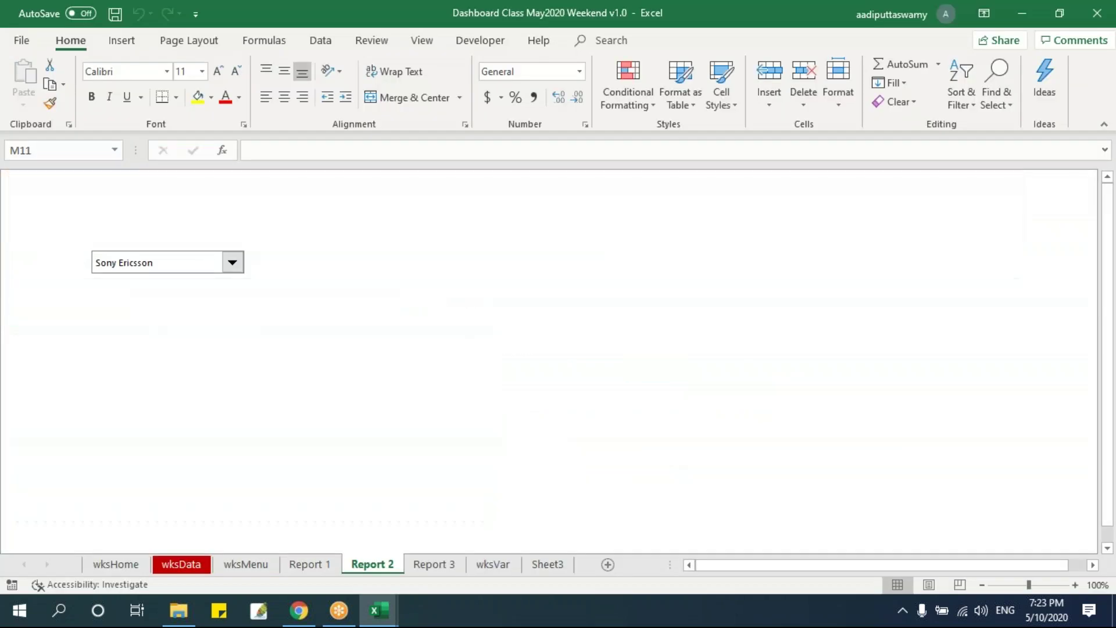
{"action": "left_click", "coordinate": [510, 269]}
Choose Apple as the brand and browse the matching Product list.
{"action": "left_click", "coordinate": [201, 266]}
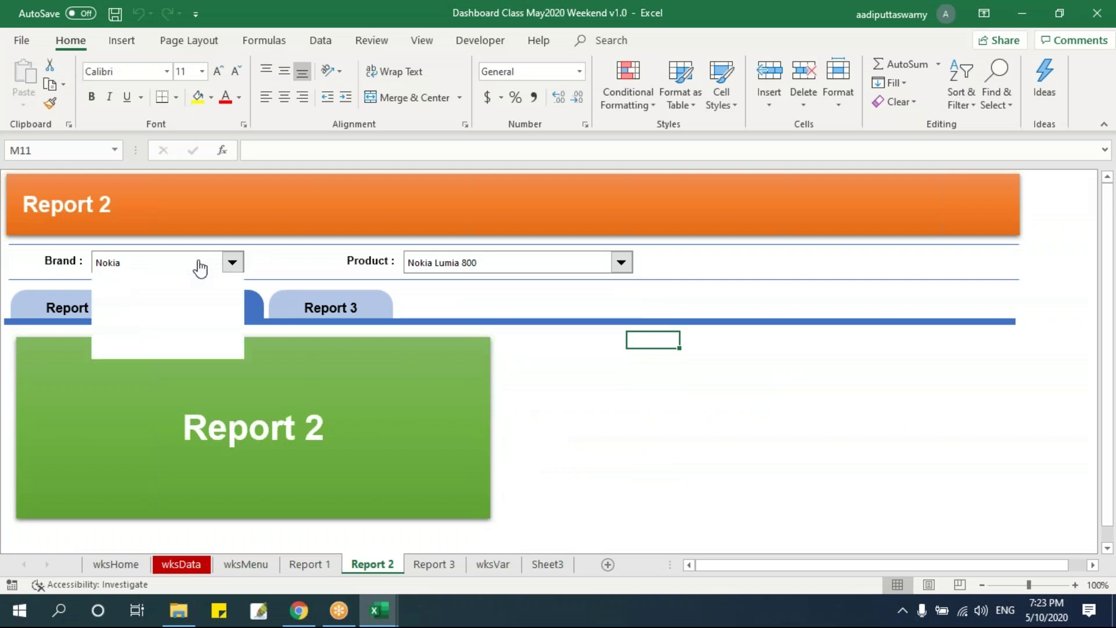
{"action": "left_click", "coordinate": [162, 355]}
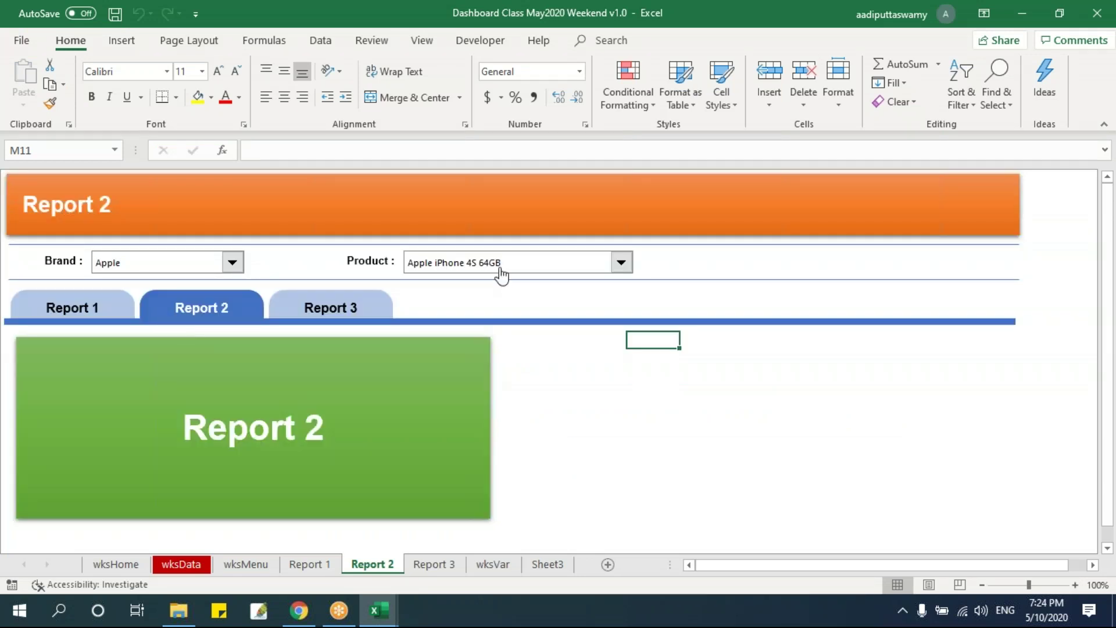
{"action": "left_click", "coordinate": [501, 274]}
{"action": "scroll", "coordinate": [625, 325], "scroll_direction": "down", "scroll_amount": 2}
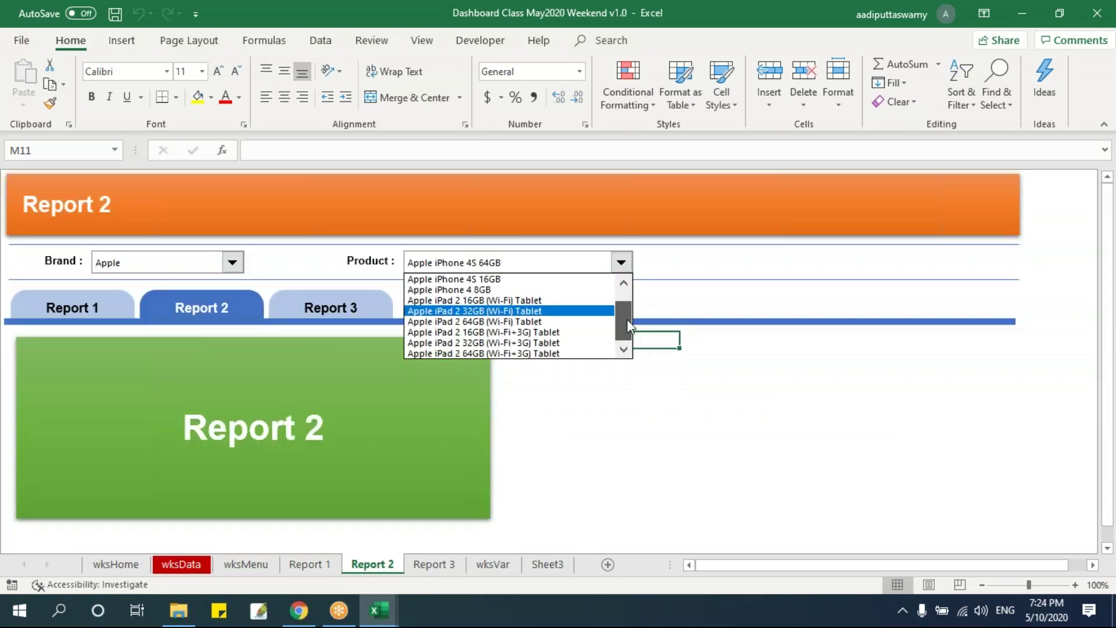
{"action": "left_click", "coordinate": [676, 392]}
Set the brand to HTC and check the Product list.
{"action": "left_click", "coordinate": [233, 263]}
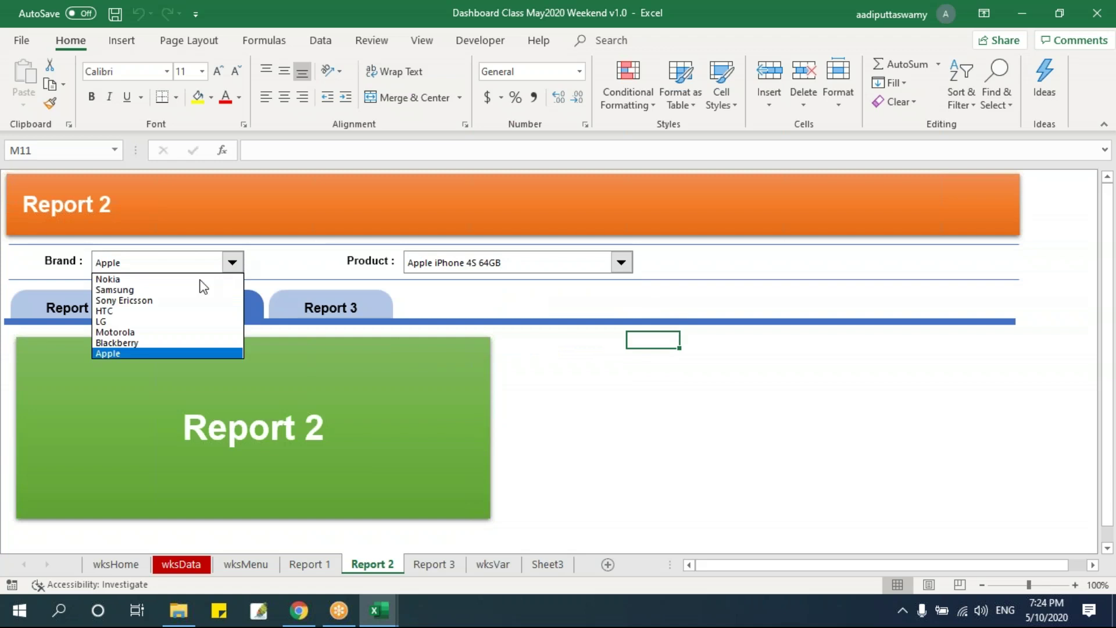
{"action": "left_click", "coordinate": [180, 315]}
{"action": "left_click", "coordinate": [533, 267]}
{"action": "left_click_drag", "start_coordinate": [624, 323], "coordinate": [624, 294]}
{"action": "left_click", "coordinate": [692, 434]}
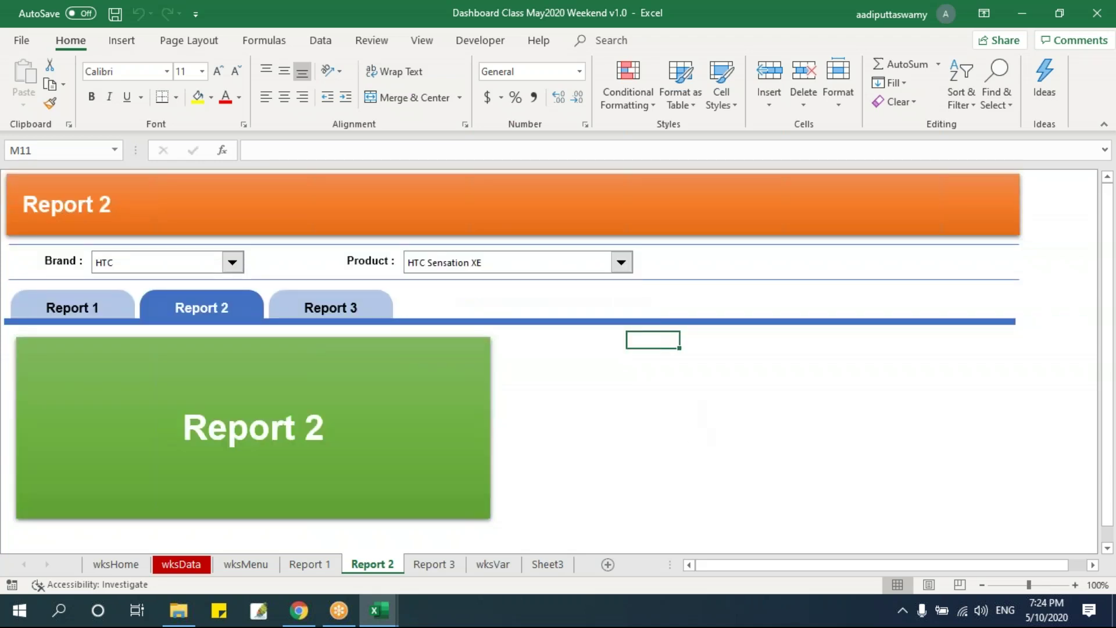
{"action": "key", "text": "Right"}
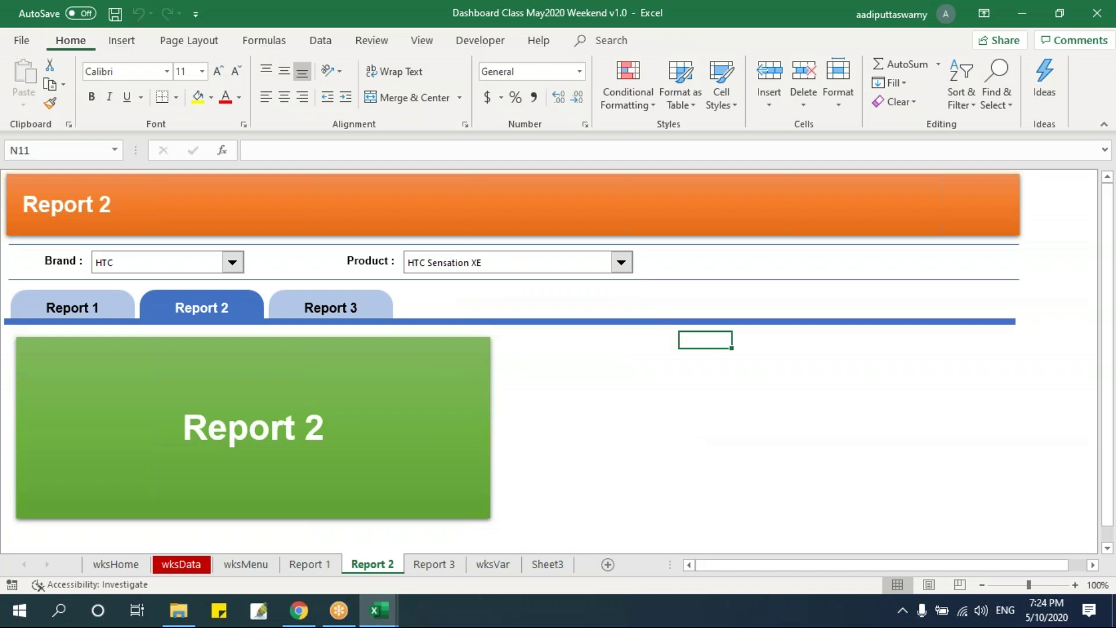
Compare the AutoFilter statement in RefreshMenu_Product with the filter it leaves on the wksData table.
{"action": "key", "text": "alt+F11"}
{"action": "scroll", "coordinate": [428, 430], "scroll_direction": "up", "scroll_amount": 8}
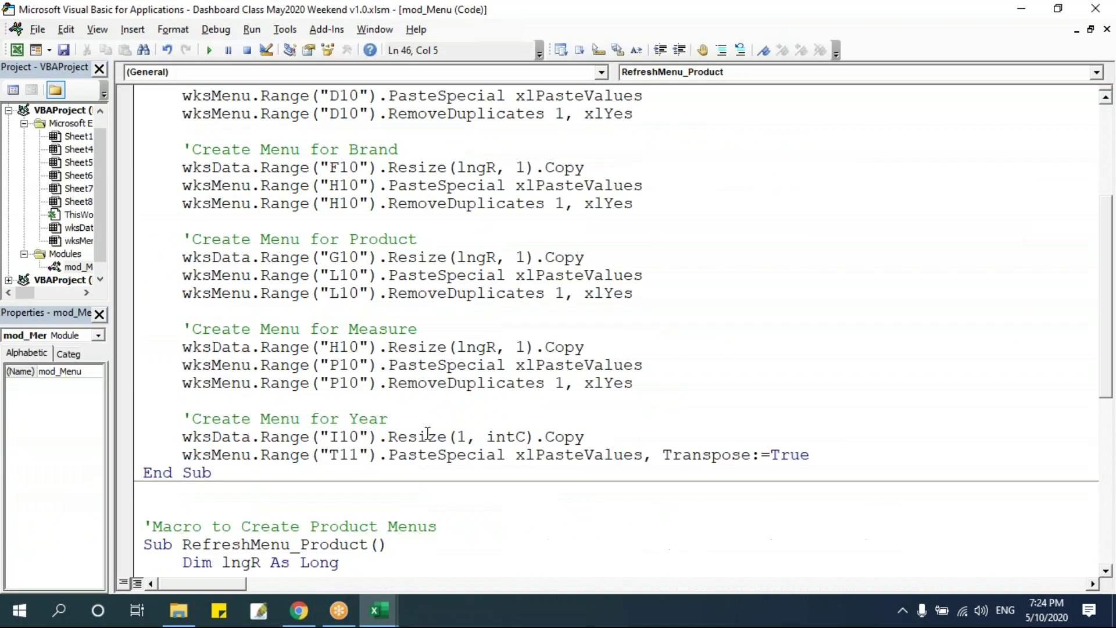
{"action": "left_click", "coordinate": [360, 92]}
{"action": "scroll", "coordinate": [253, 362], "scroll_direction": "down", "scroll_amount": 9}
{"action": "left_click_drag", "start_coordinate": [186, 329], "coordinate": [777, 332]}
{"action": "left_click", "coordinate": [720, 365]}
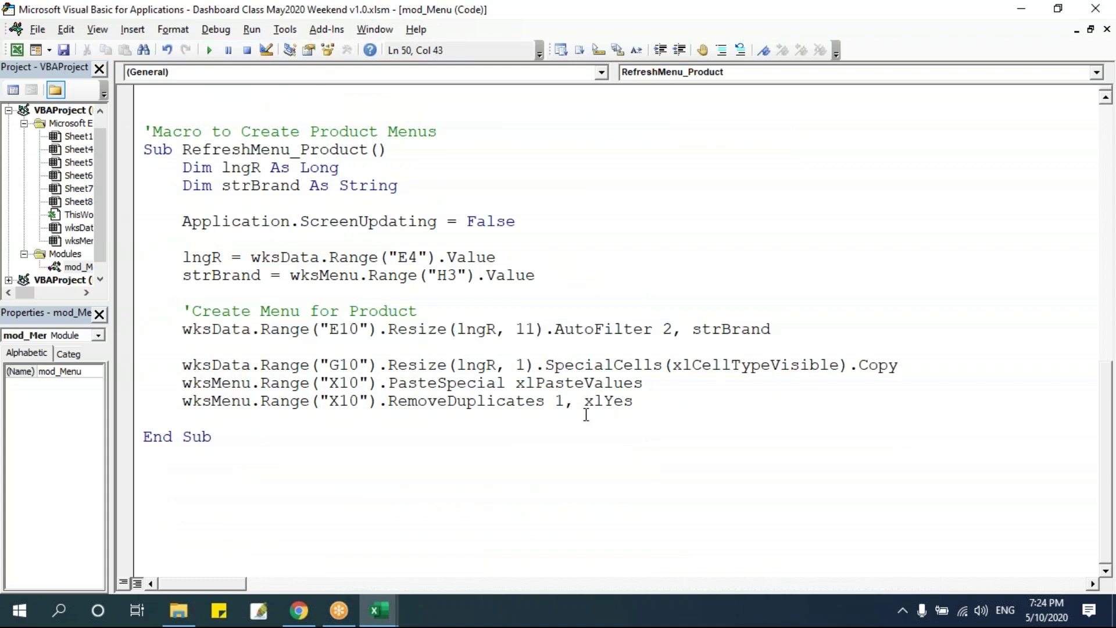
{"action": "key", "text": "alt+F11"}
{"action": "left_click", "coordinate": [198, 562]}
{"action": "left_click", "coordinate": [343, 406]}
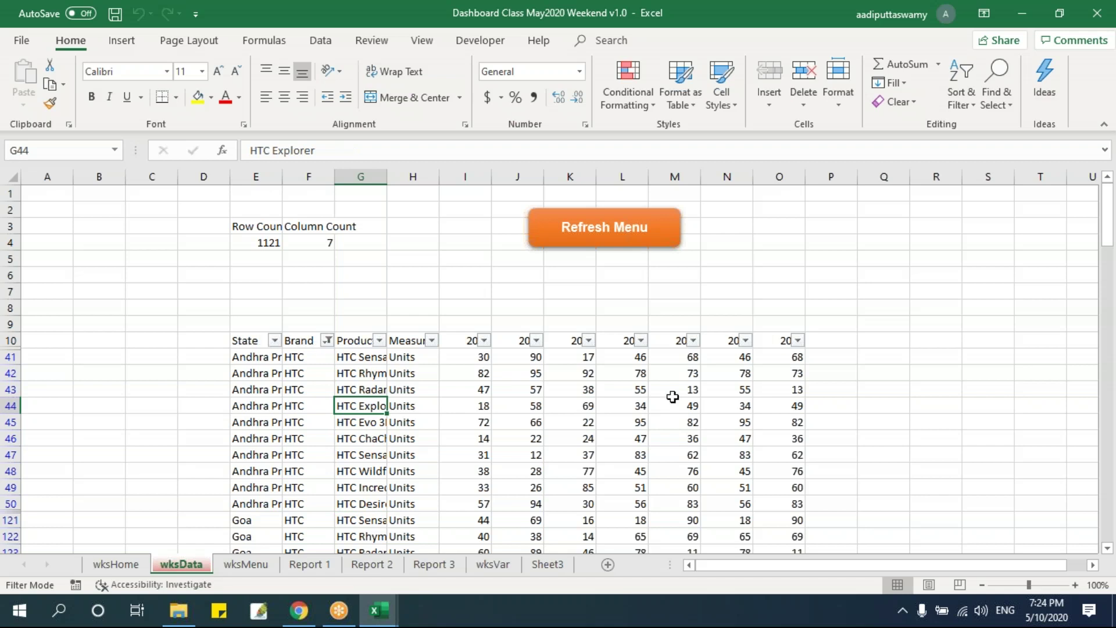
{"action": "left_click", "coordinate": [607, 406]}
Add the statement wksData.AutoFilterMode = False after the RemoveDuplicates line in the RefreshMenu_Product macro.
{"action": "key", "text": "alt+F11"}
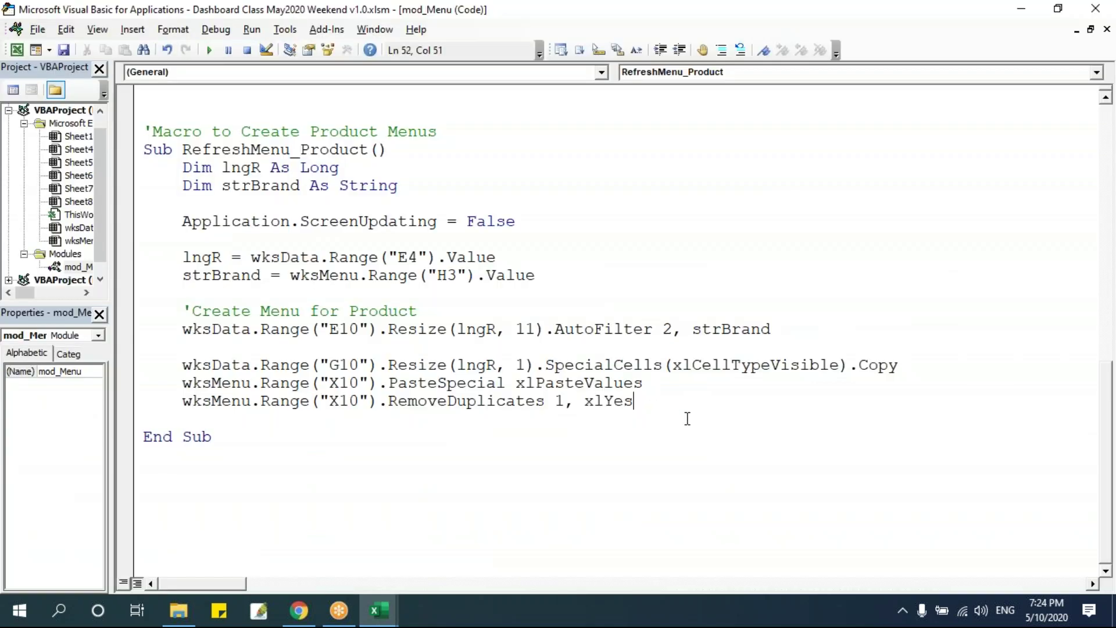
{"action": "key", "text": "Return"}
{"action": "key", "text": "Return"}
{"action": "type", "text": "wksdata"}
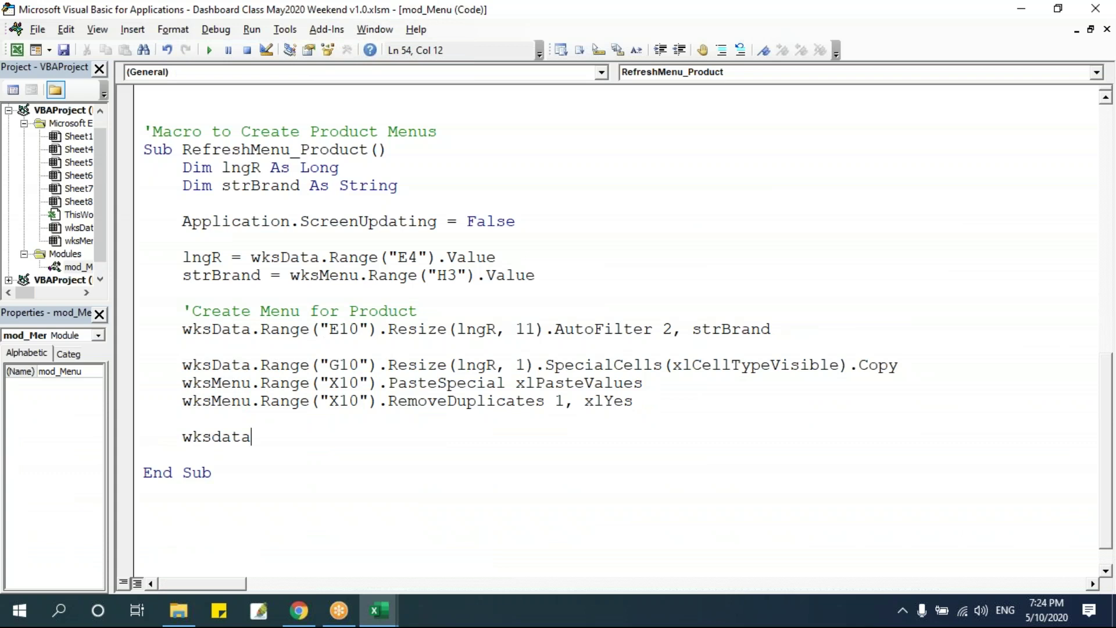
{"action": "type", "text": ".auto"}
{"action": "key", "text": "Down"}
{"action": "key", "text": "Tab"}
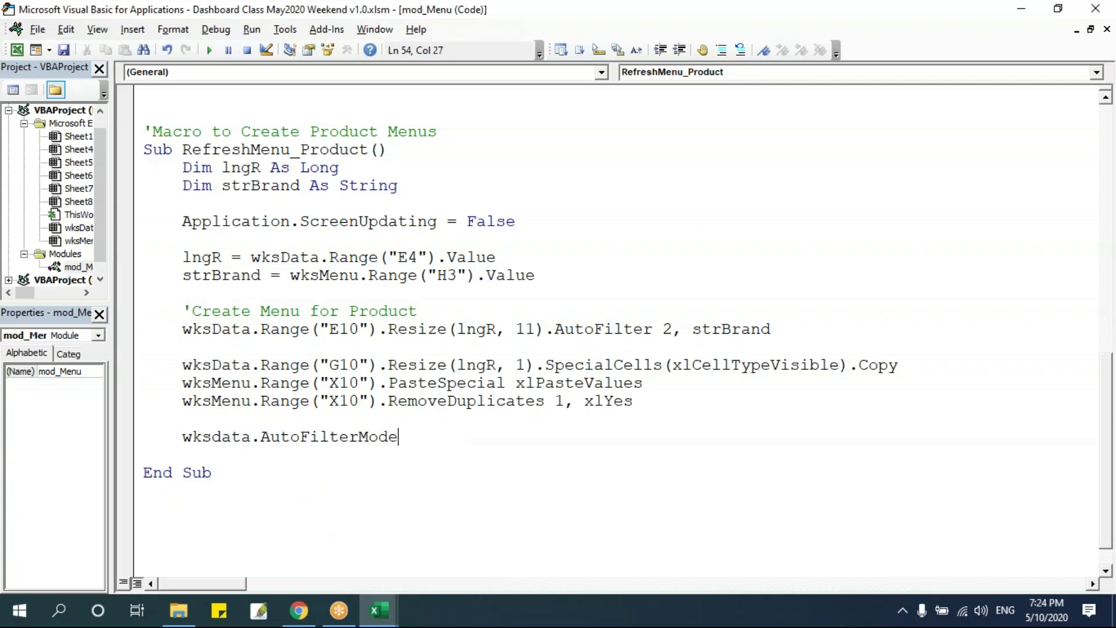
{"action": "type", "text": "= False"}
{"action": "left_click", "coordinate": [552, 383]}
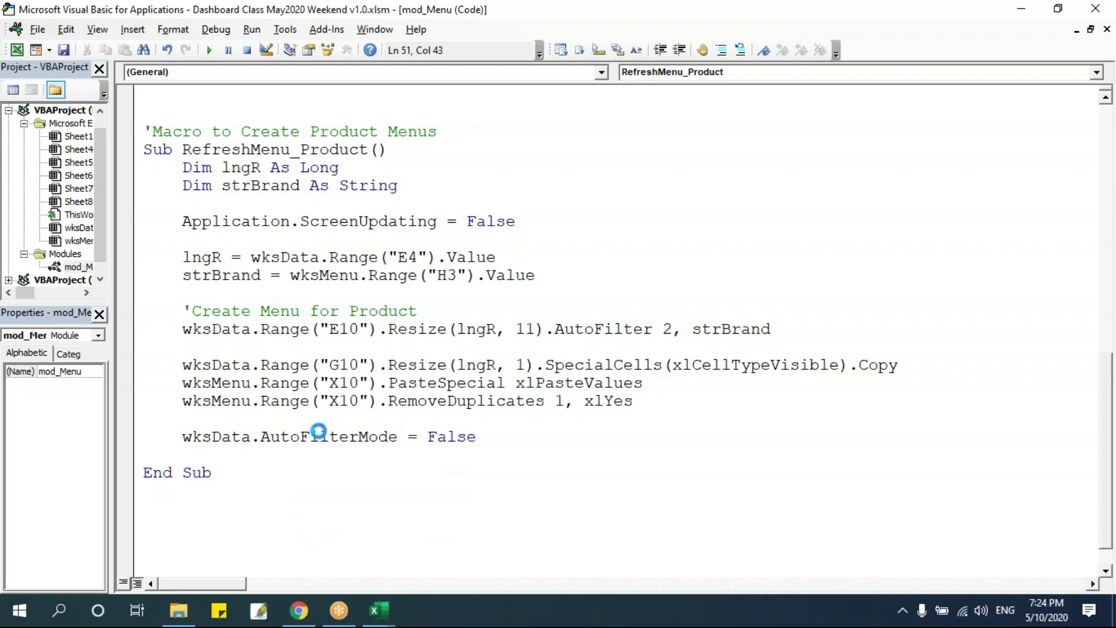
Run RefreshMenu_Product and check whether the filter is cleared from the wksData table.
{"action": "key", "text": "alt+F11"}
{"action": "left_click", "coordinate": [340, 390]}
{"action": "key", "text": "alt+F11"}
{"action": "key", "text": "Up"}
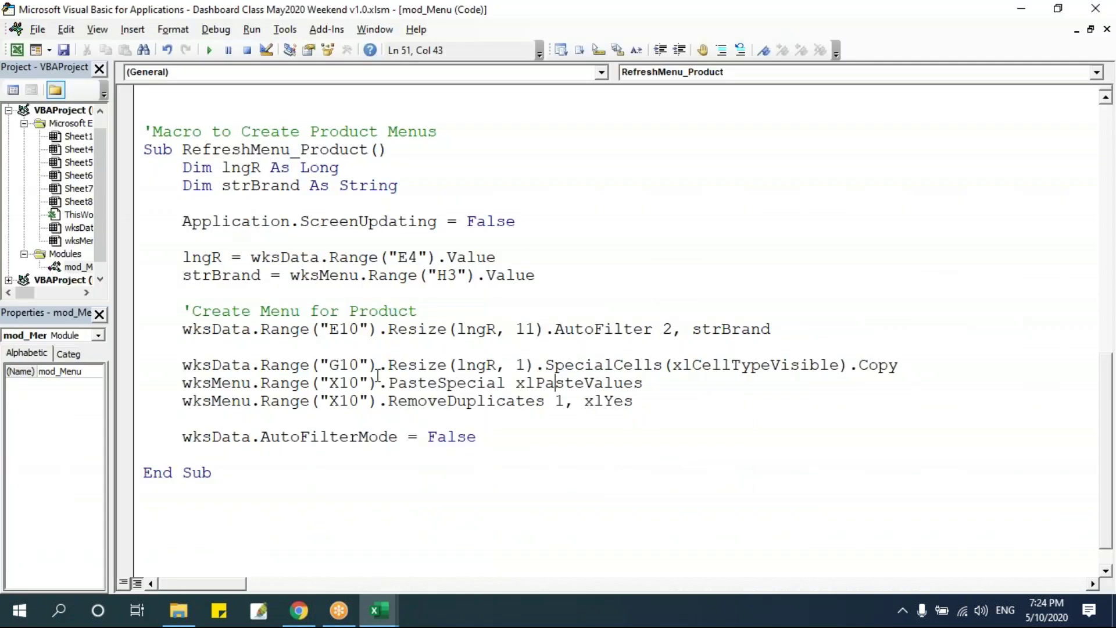
{"action": "key", "text": "F5"}
{"action": "key", "text": "alt+F11"}
{"action": "left_click", "coordinate": [360, 389]}
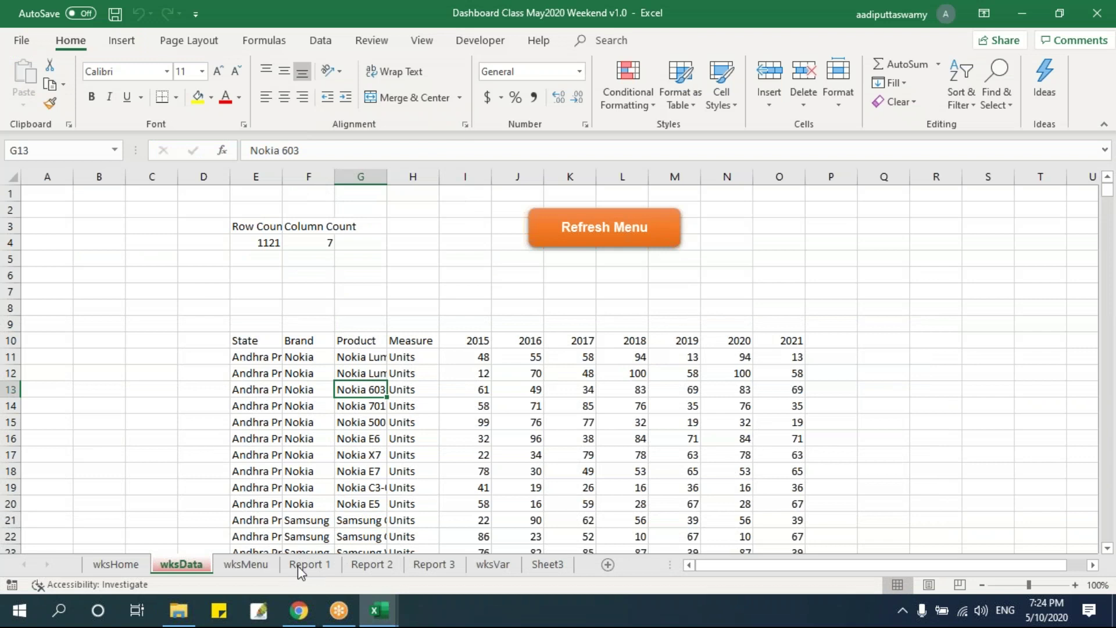
Choose Samsung as the brand in Report 2 and inspect the wksData header row for leftover filters.
{"action": "left_click", "coordinate": [370, 565]}
{"action": "left_click", "coordinate": [232, 262]}
{"action": "left_click", "coordinate": [181, 290]}
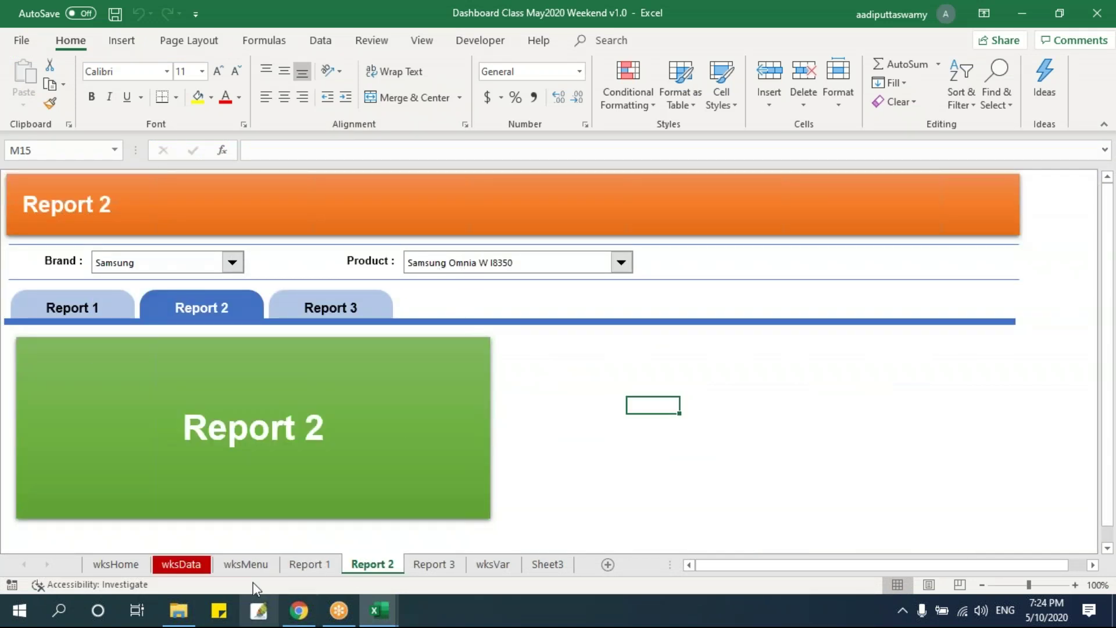
{"action": "left_click", "coordinate": [196, 565]}
{"action": "left_click_drag", "start_coordinate": [255, 340], "coordinate": [780, 340]}
{"action": "left_click", "coordinate": [688, 411]}
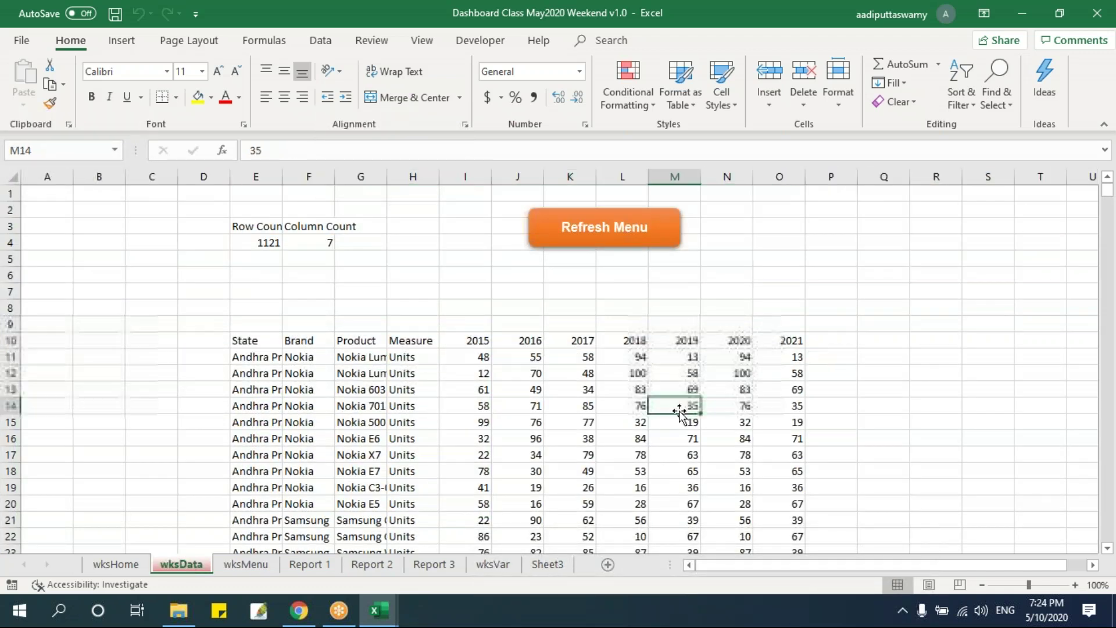
Review the AutoFilterMode line in RefreshMenu_Product against the preceding statements and the wksData table.
{"action": "key", "text": "alt+F11"}
{"action": "left_click_drag", "start_coordinate": [486, 435], "coordinate": [182, 437]}
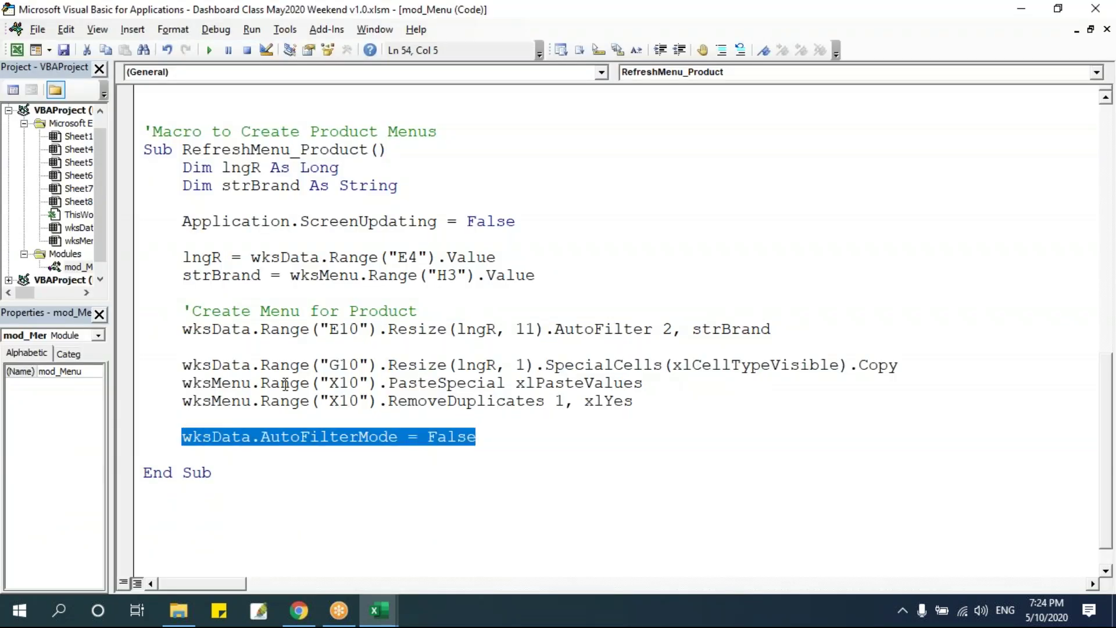
{"action": "key", "text": "Up"}
{"action": "key", "text": "Up"}
{"action": "key", "text": "Up"}
{"action": "key", "text": "Up"}
{"action": "key", "text": "Up"}
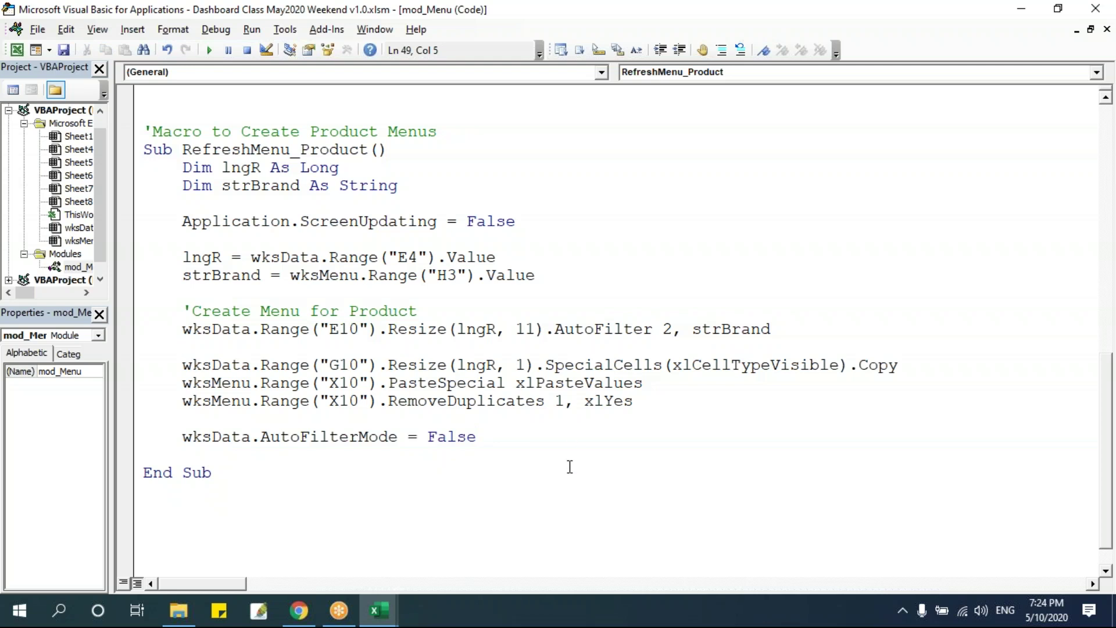
{"action": "key", "text": "alt+F11"}
{"action": "left_click", "coordinate": [517, 438]}
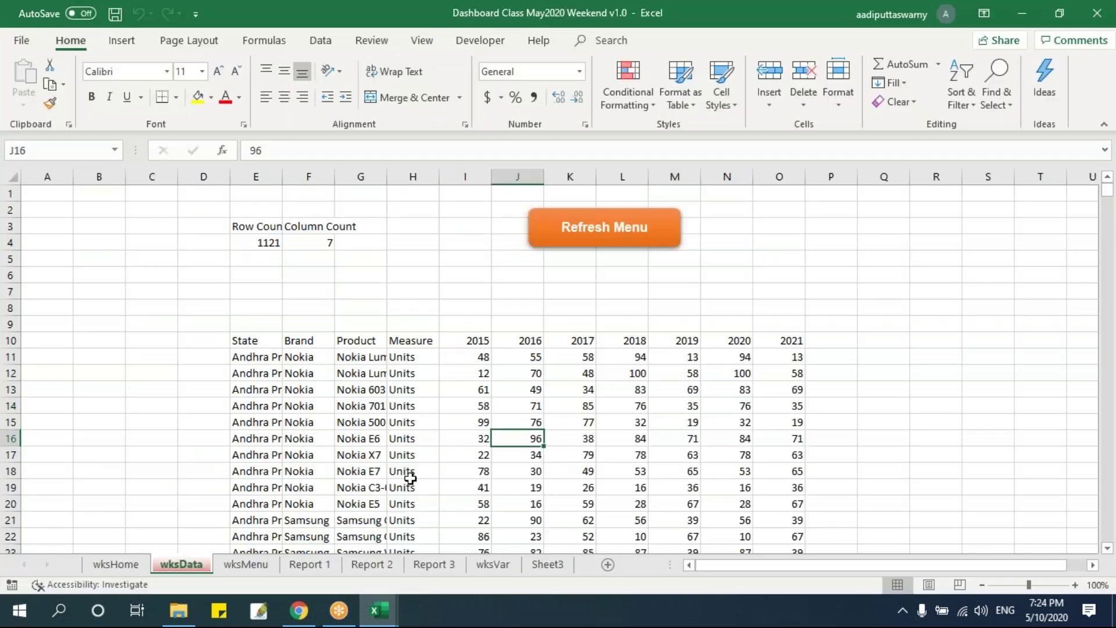
Look over the Report 1 and Report 3 sheets and the wksMenu lists, ending on Report 2.
{"action": "left_click", "coordinate": [310, 564]}
{"action": "left_click", "coordinate": [697, 405]}
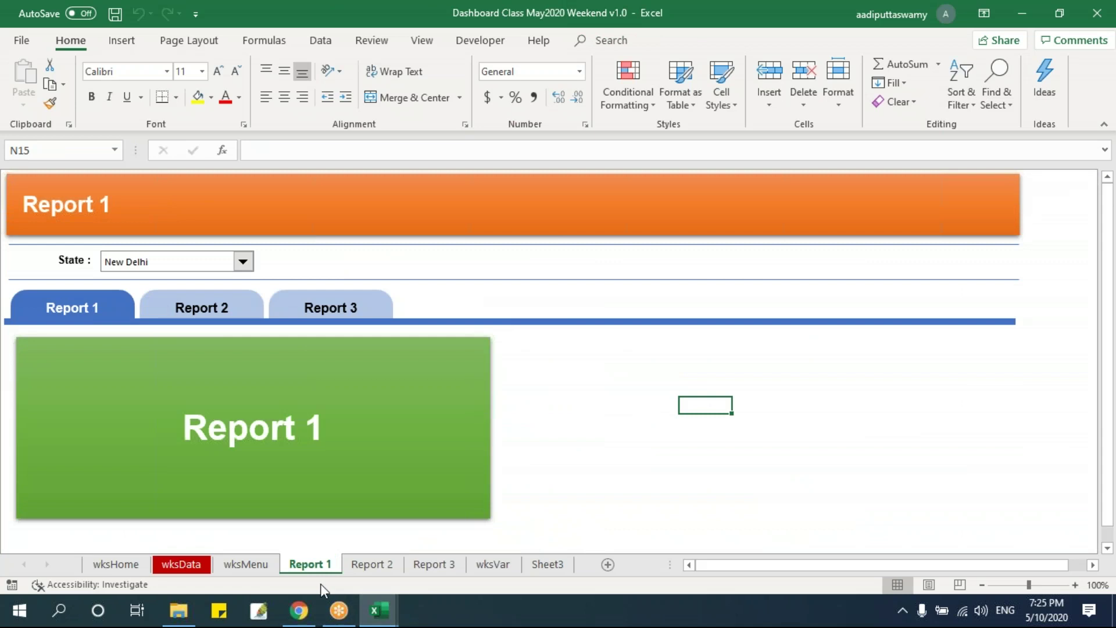
{"action": "left_click", "coordinate": [434, 565]}
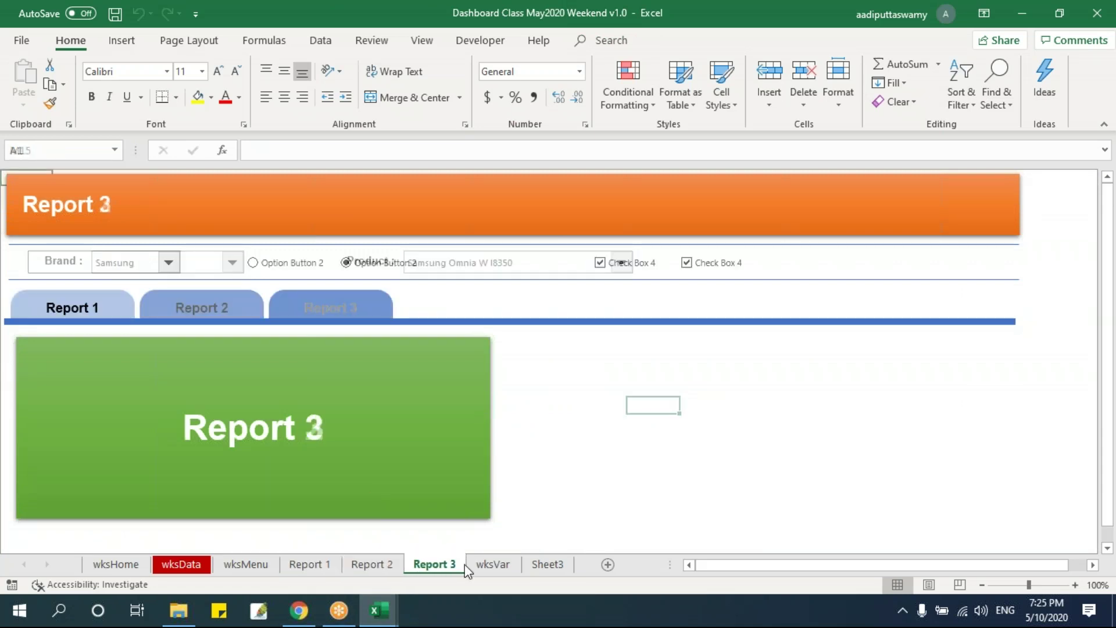
{"action": "left_click", "coordinate": [242, 564]}
{"action": "left_click_drag", "start_coordinate": [843, 567], "coordinate": [703, 567]}
{"action": "left_click", "coordinate": [308, 389]}
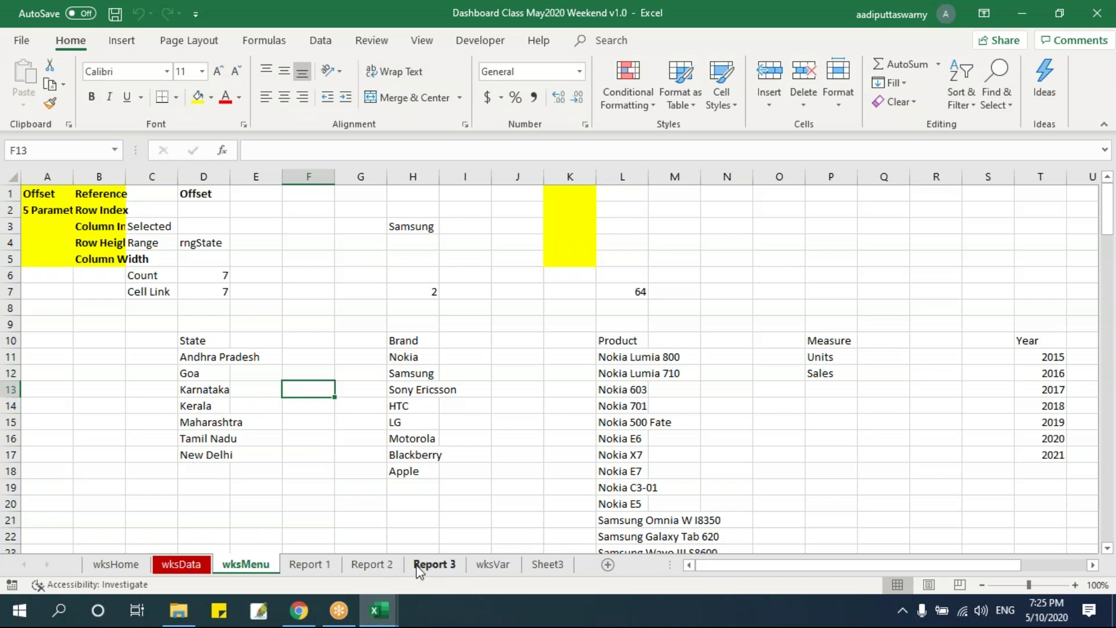
{"action": "left_click", "coordinate": [372, 564]}
{"action": "left_click", "coordinate": [620, 422]}
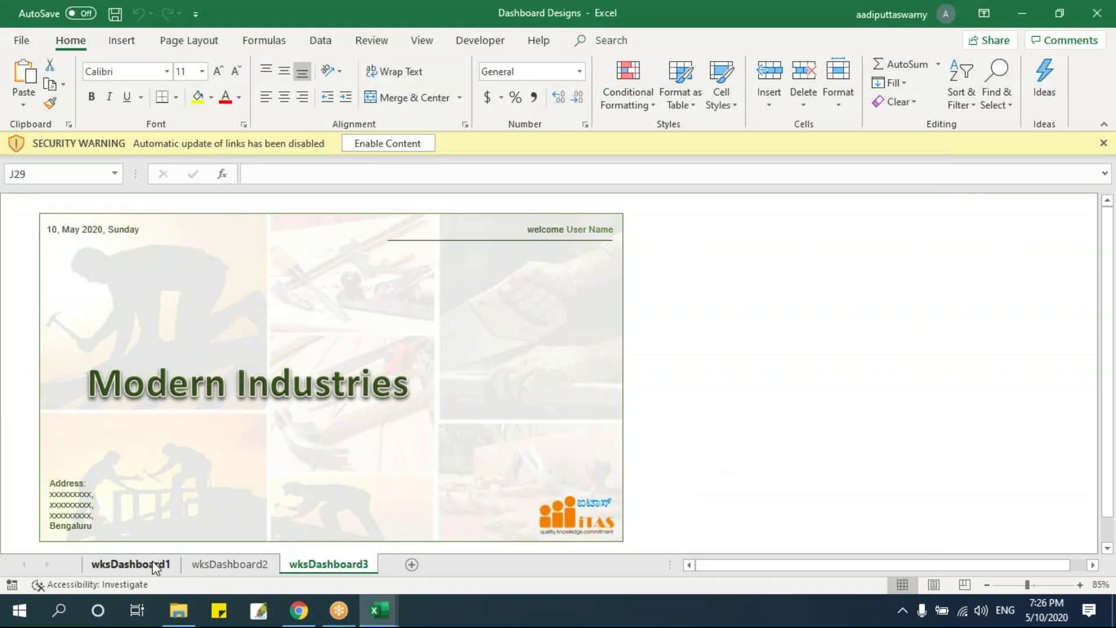
Examine the sample designs on wksDashboard1, wksDashboard2 and wksDashboard3 in the Dashboard Designs workbook.
{"action": "left_click", "coordinate": [130, 563]}
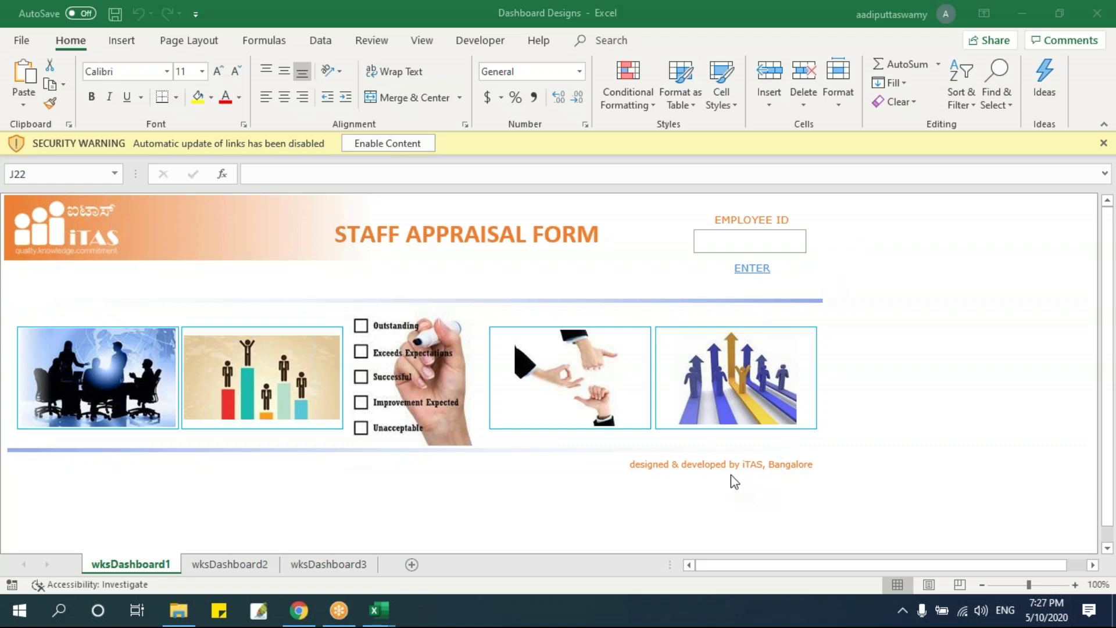
{"action": "left_click", "coordinate": [260, 565]}
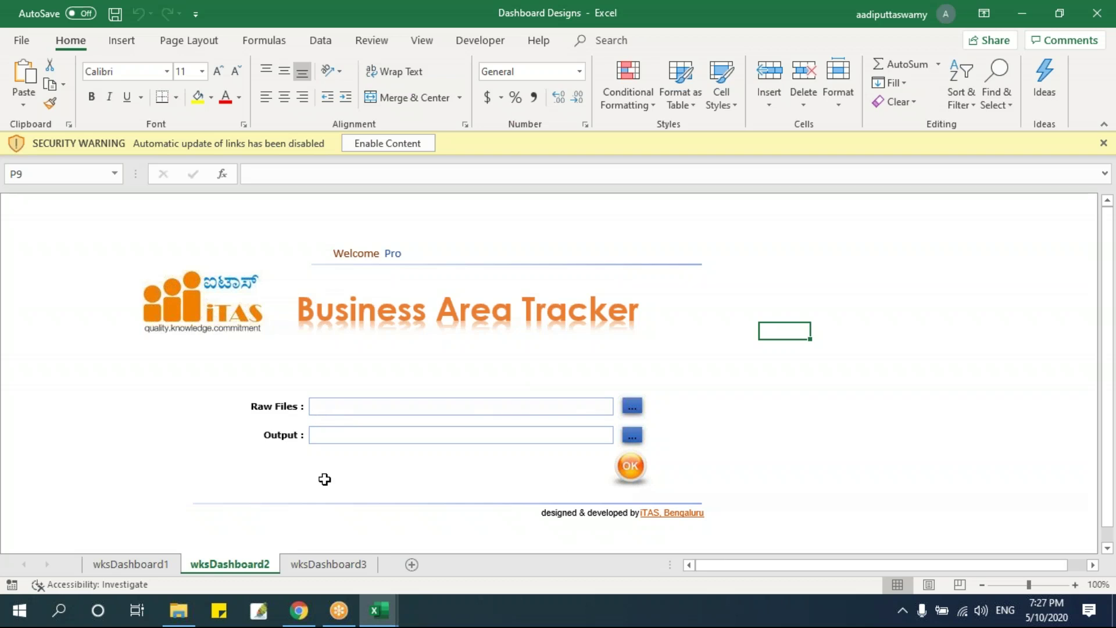
{"action": "left_click", "coordinate": [328, 564]}
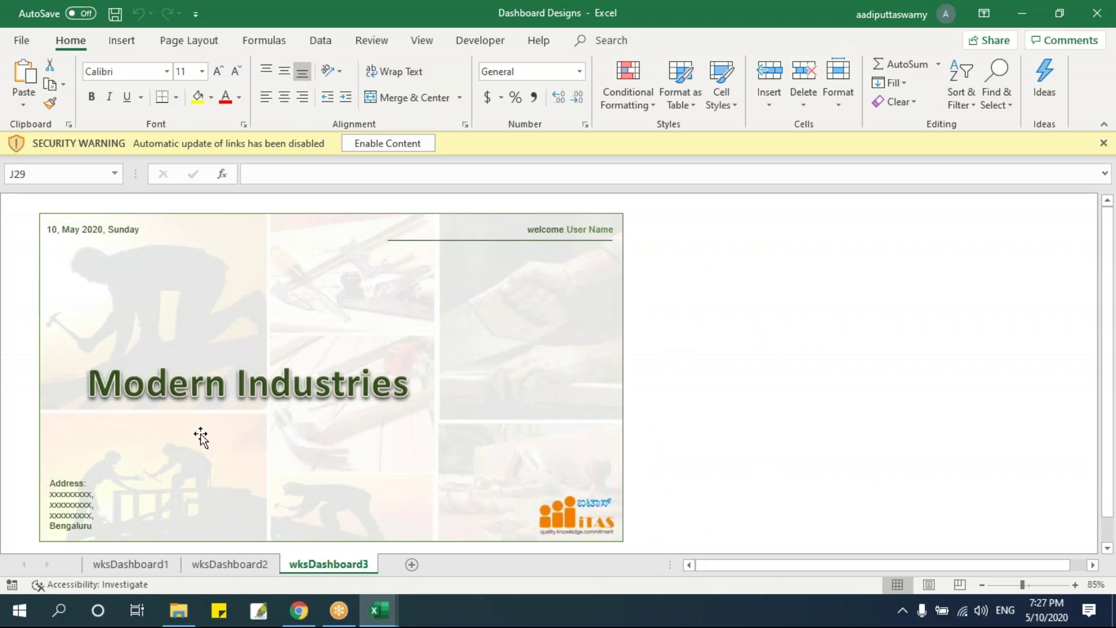
Open the Jungle Hut Details workbook from the Dashboard folder and enter its Menu Selections page.
{"action": "left_click", "coordinate": [179, 610]}
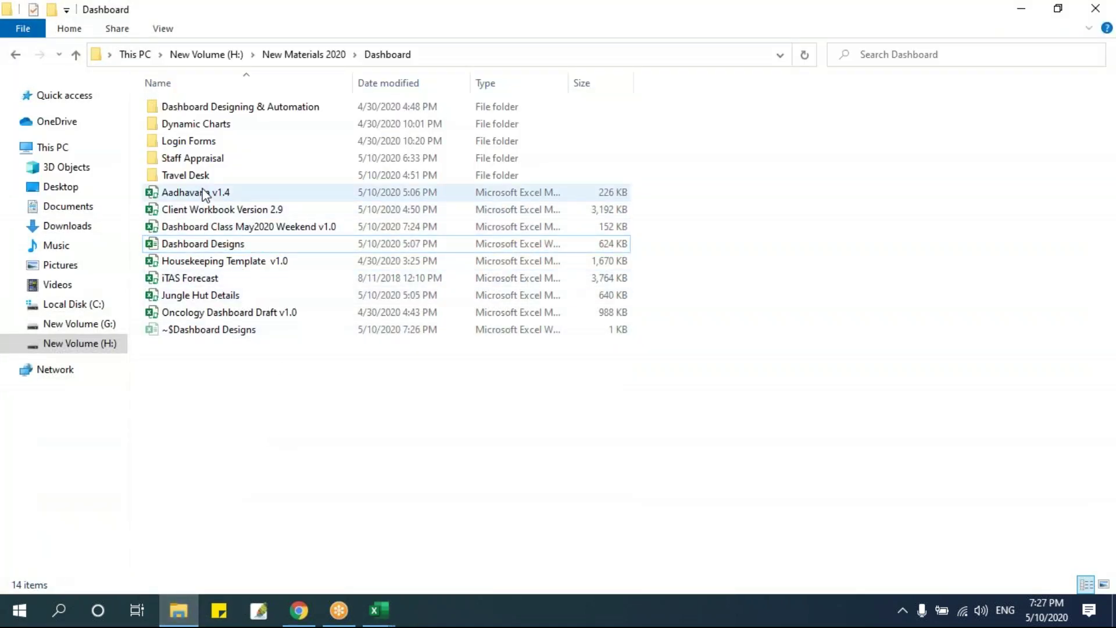
{"action": "double_click", "coordinate": [219, 300]}
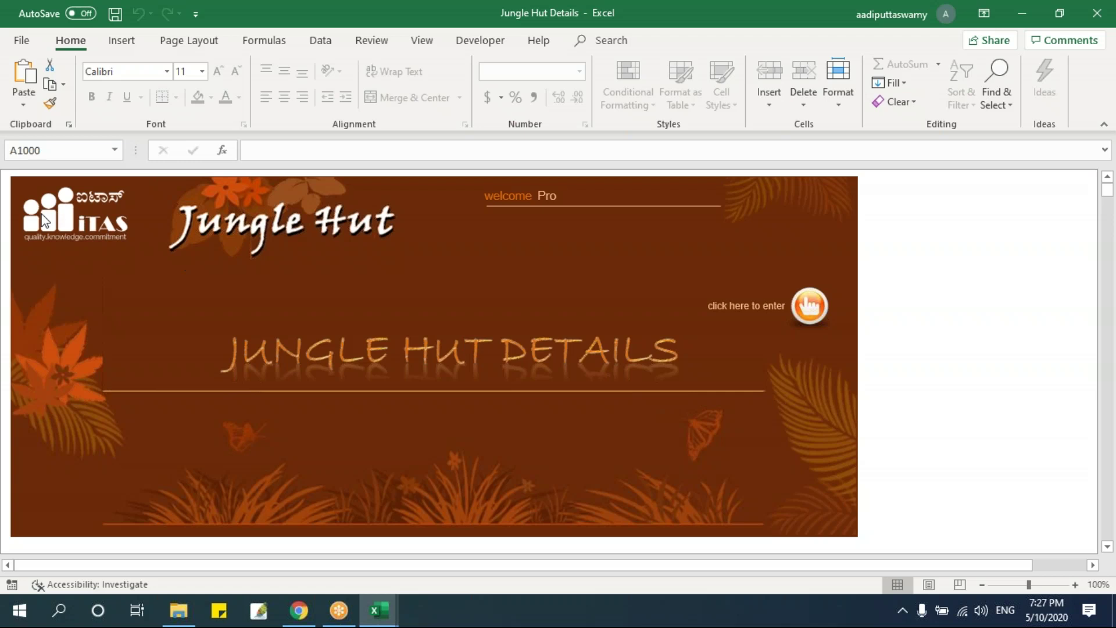
{"action": "left_click", "coordinate": [813, 310]}
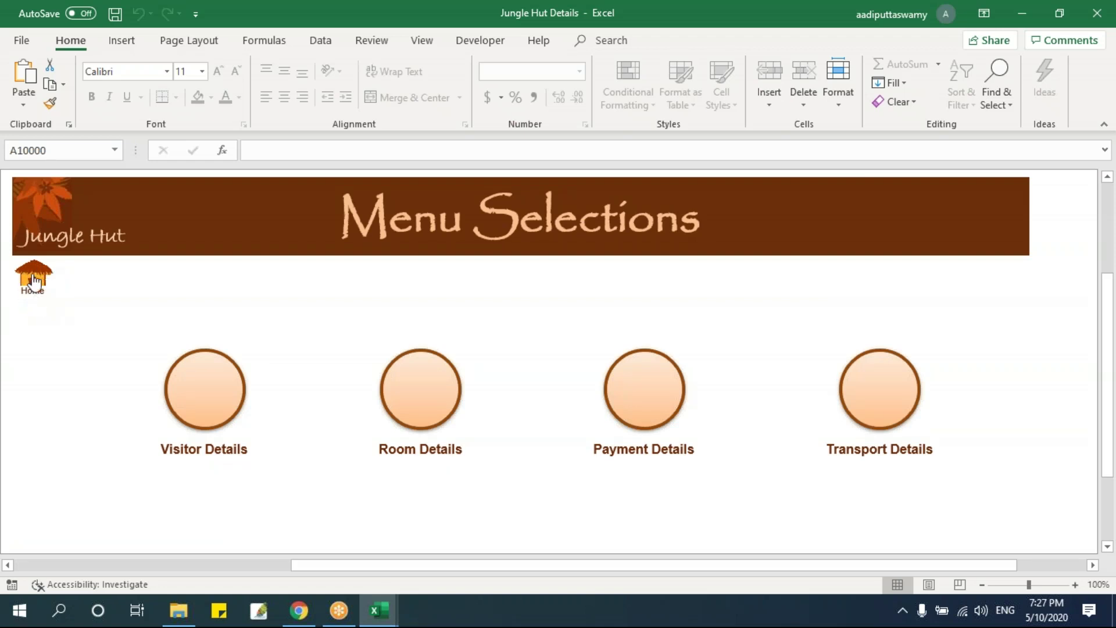
View the Guest Details form behind Visitor Details, close it and return to the Jungle Hut Details workbook.
{"action": "left_click", "coordinate": [215, 400]}
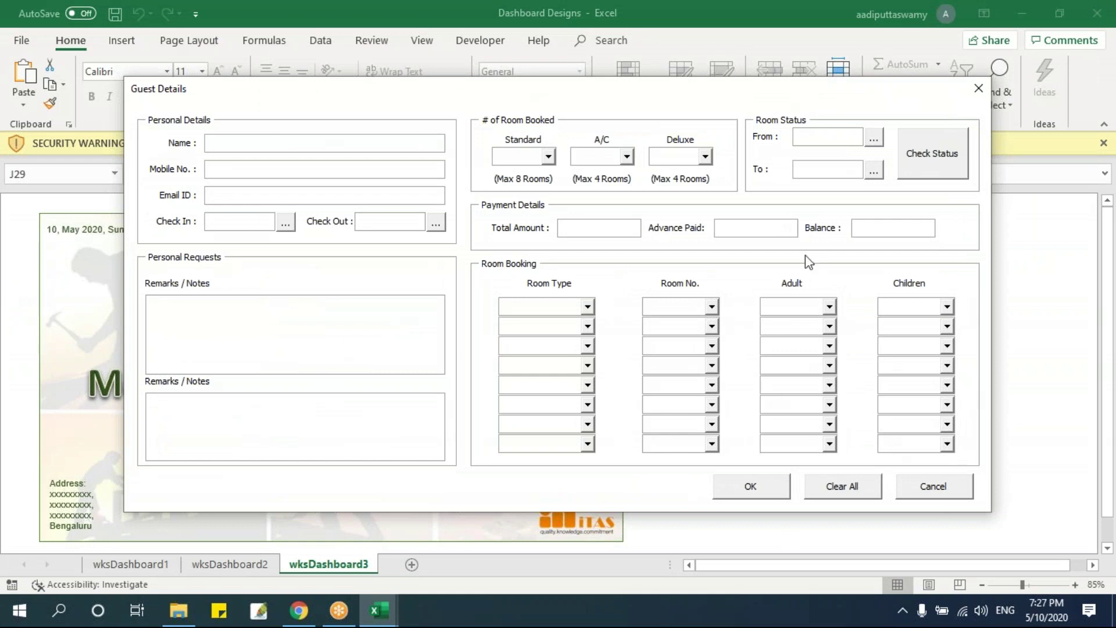
{"action": "left_click", "coordinate": [855, 170]}
{"action": "left_click", "coordinate": [979, 90]}
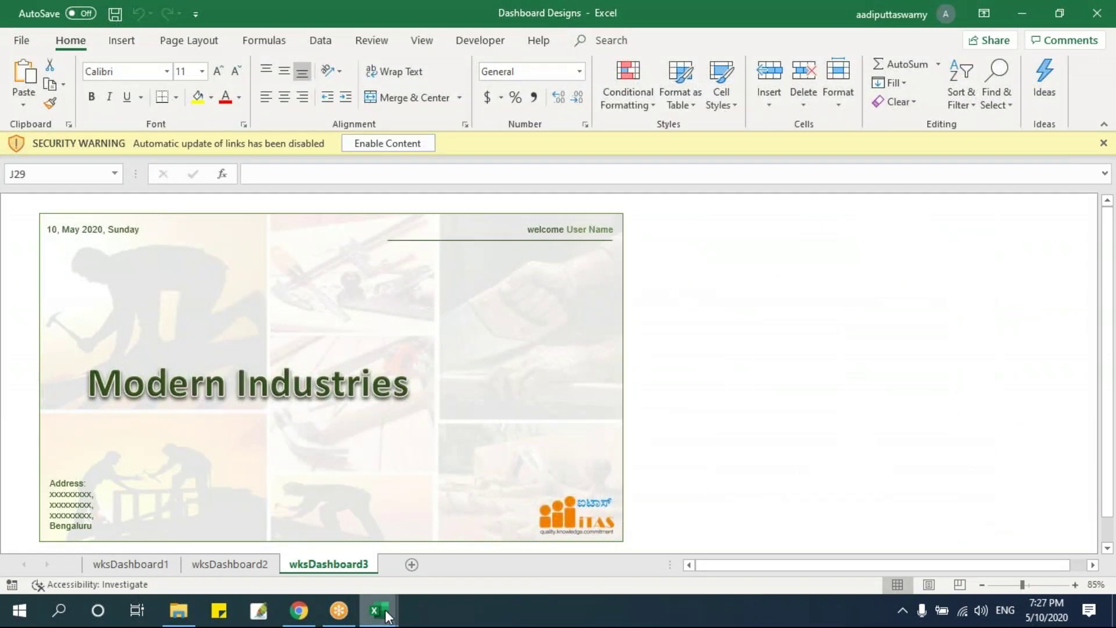
{"action": "mouse_move", "coordinate": [379, 609]}
{"action": "left_click", "coordinate": [975, 558]}
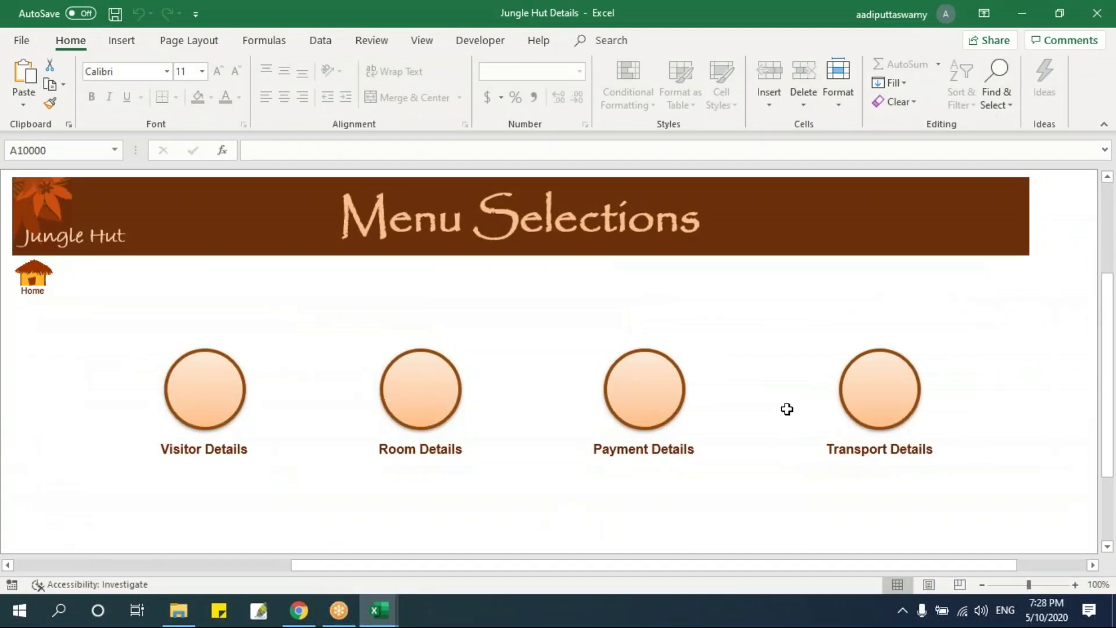
Open Aadhavana v1.4 with macros enabled to view its welcome page, and switch back to the Dashboard Class May2020 Weekend v1.0 workbook.
{"action": "left_click", "coordinate": [181, 622]}
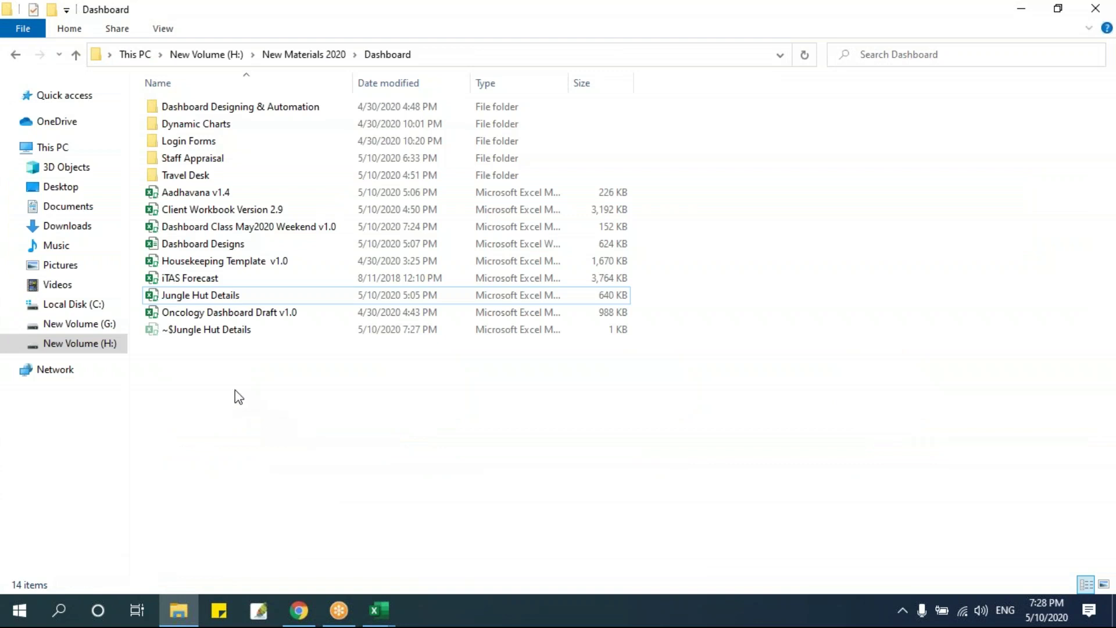
{"action": "double_click", "coordinate": [228, 193]}
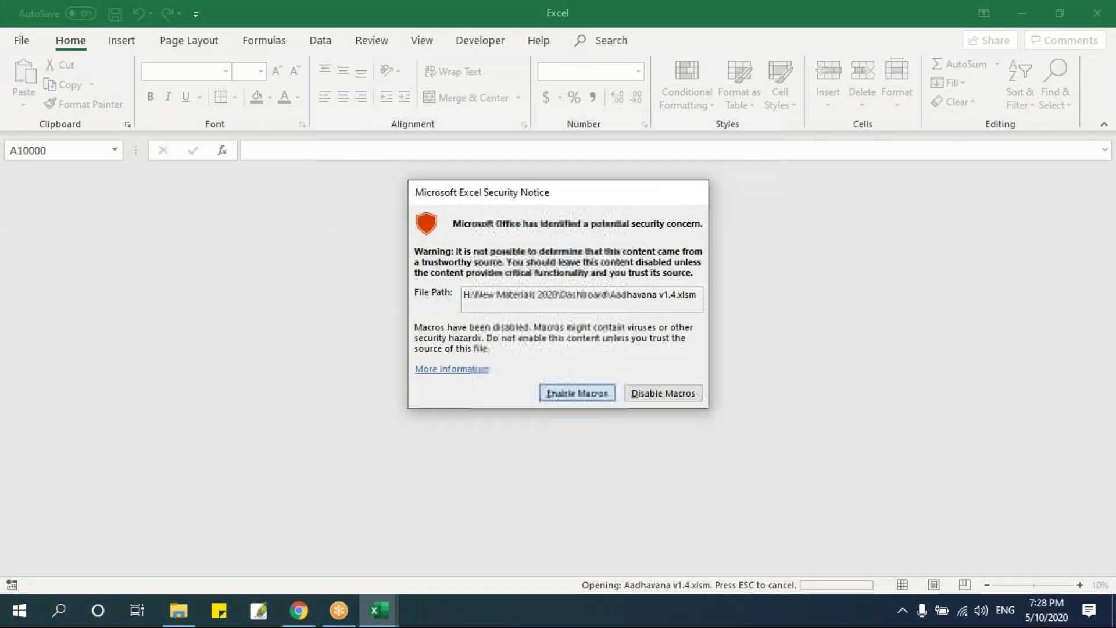
{"action": "key", "text": "Return"}
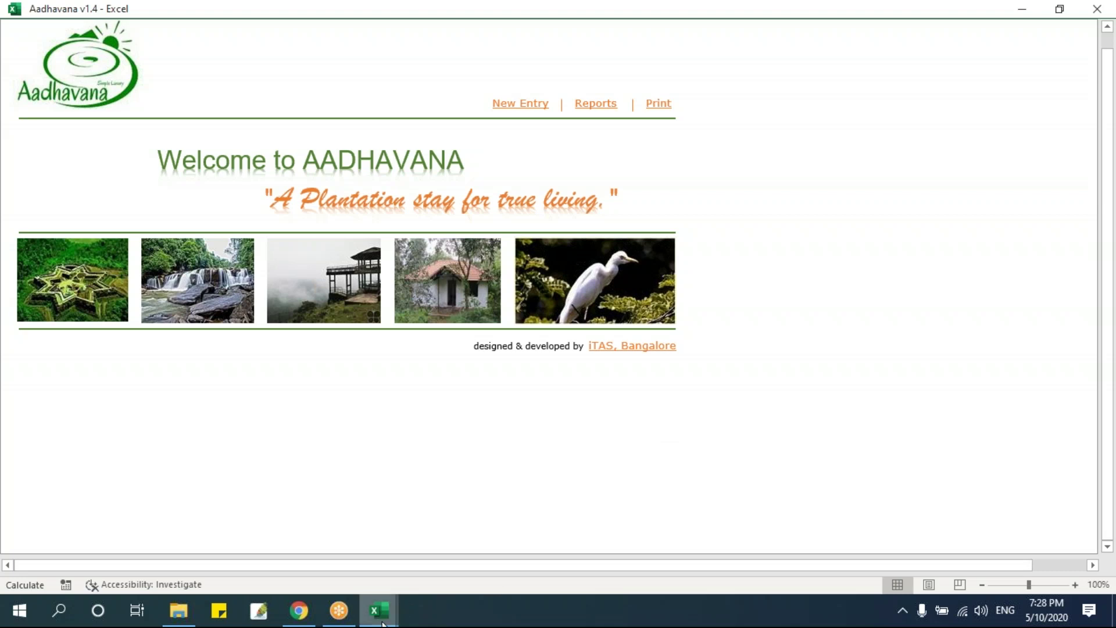
{"action": "mouse_move", "coordinate": [381, 619]}
{"action": "left_click", "coordinate": [300, 580]}
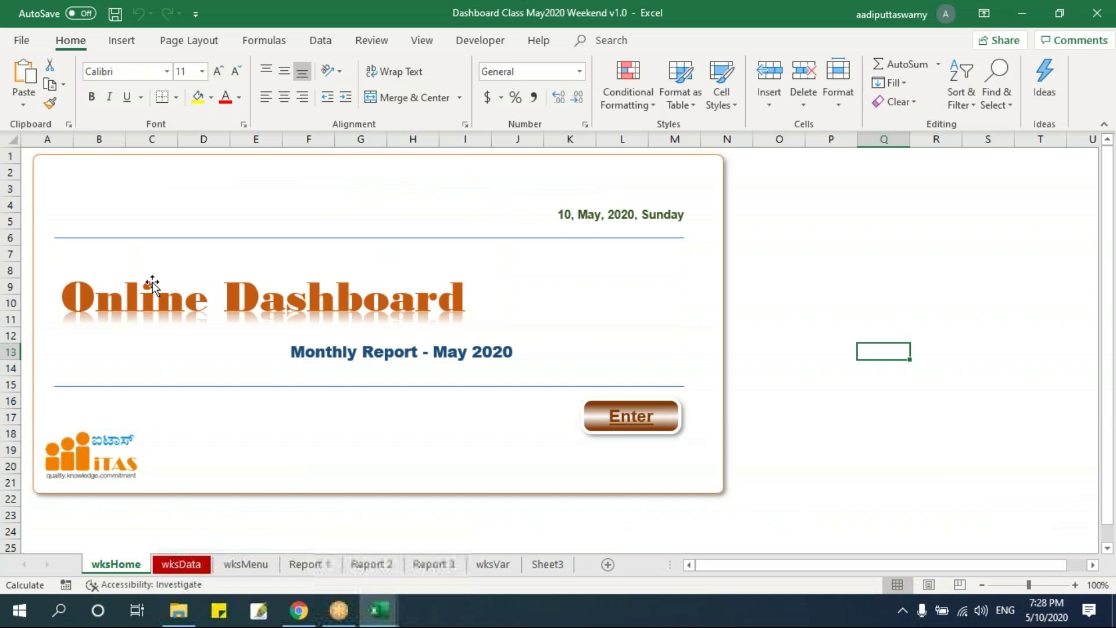